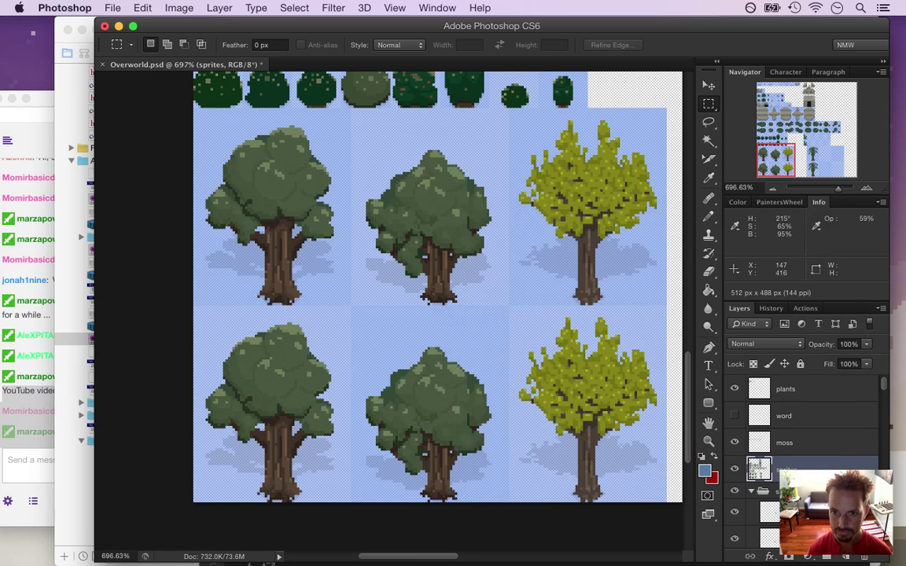
# Undo the last canvas resize, then extend the canvas height to 568 pixels with the anchor at top centre.
pyautogui.press('super+z')
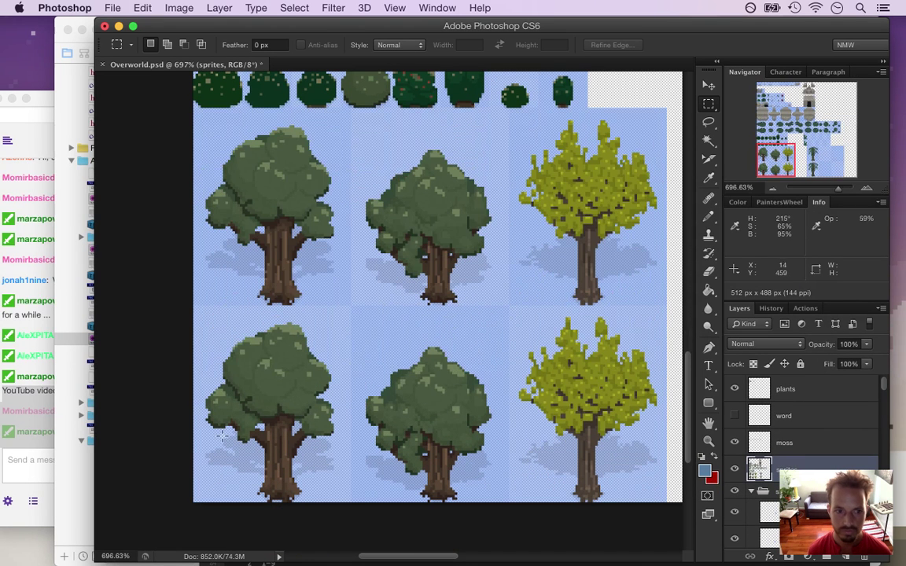
pyautogui.press('super+alt+c')
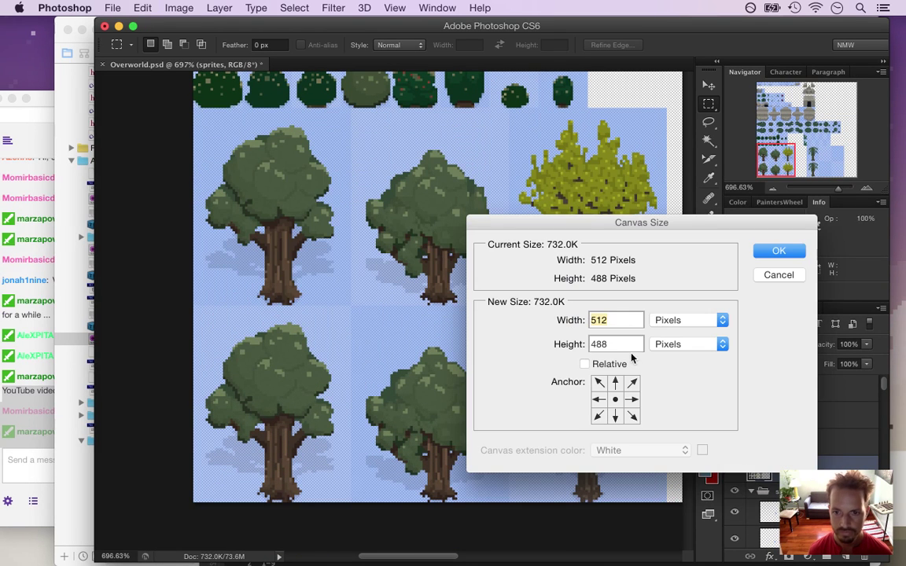
pyautogui.moveTo(612, 343); pyautogui.dragTo(560, 337)
pyautogui.write('568')
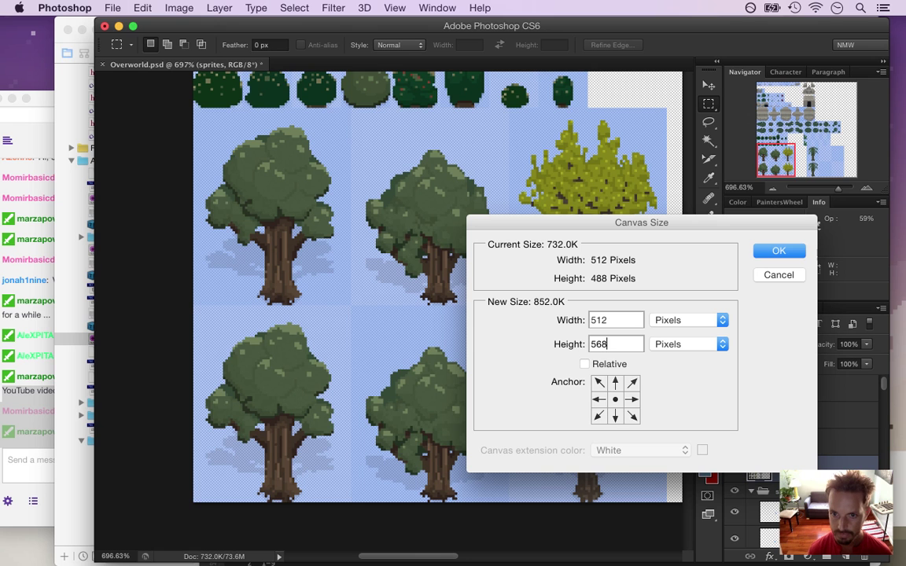
pyautogui.click(615, 383)
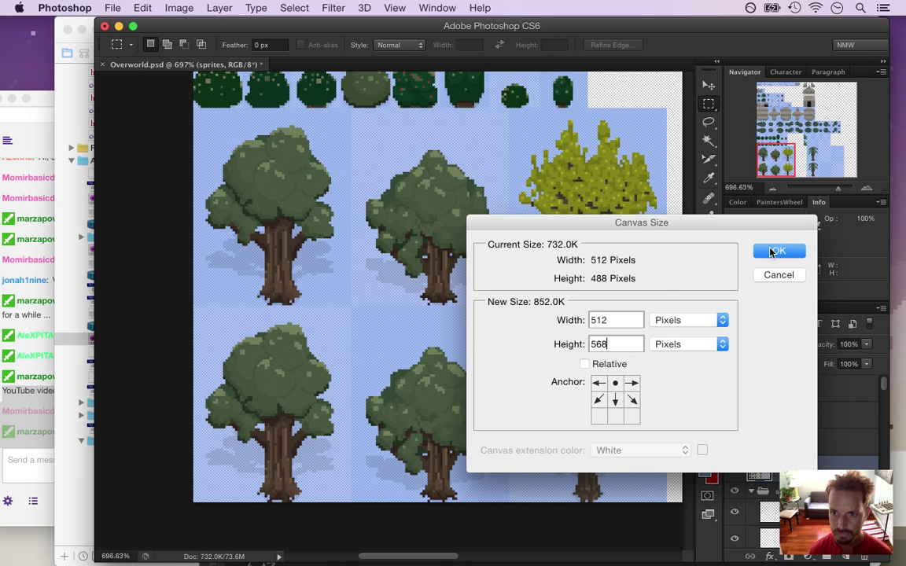
pyautogui.click(771, 250)
# Switch to the Twitch chat in Safari and read the newest viewer messages.
pyautogui.click(28, 373)
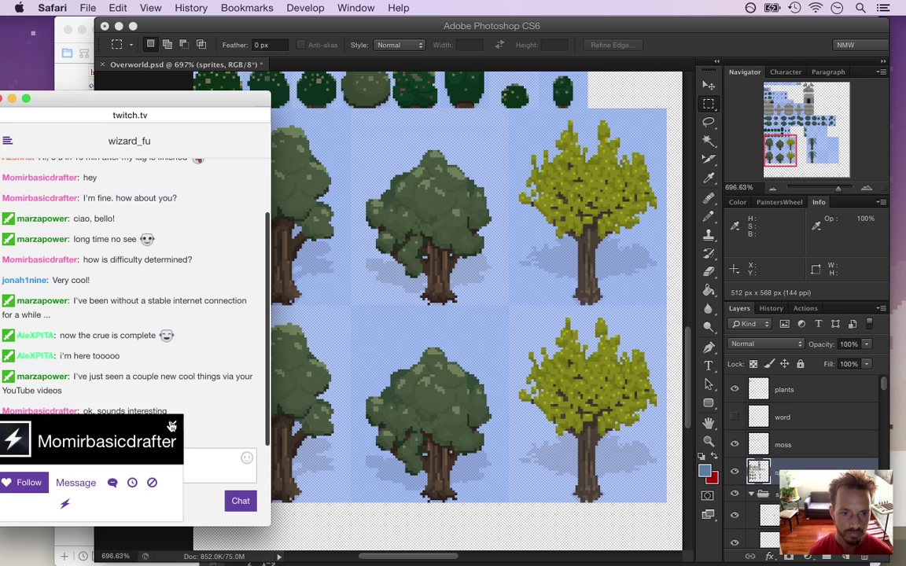
pyautogui.click(171, 426)
pyautogui.moveTo(84, 433); pyautogui.dragTo(115, 432)
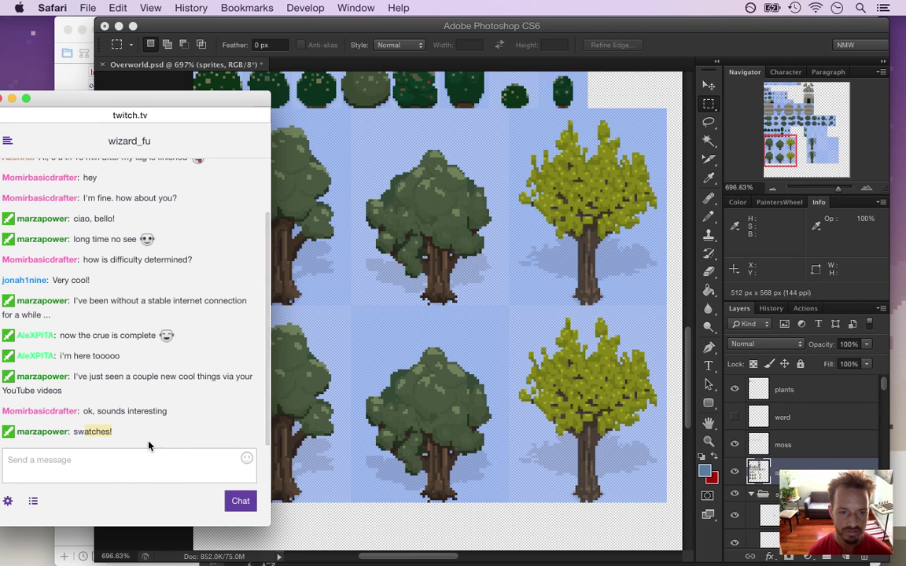
pyautogui.click(144, 408)
pyautogui.moveTo(87, 433); pyautogui.dragTo(354, 418)
# Switch to Xcode and open Colors.txt from the project's Assets folder.
pyautogui.press('super+Tab')
pyautogui.press('super+Tab')
pyautogui.press('super+Tab')
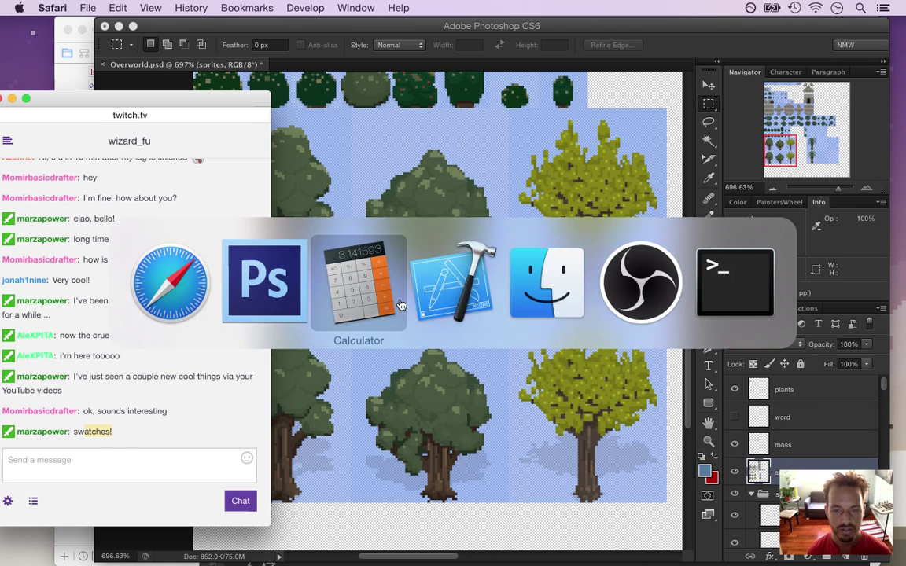
pyautogui.scroll(-2, 194, 232)
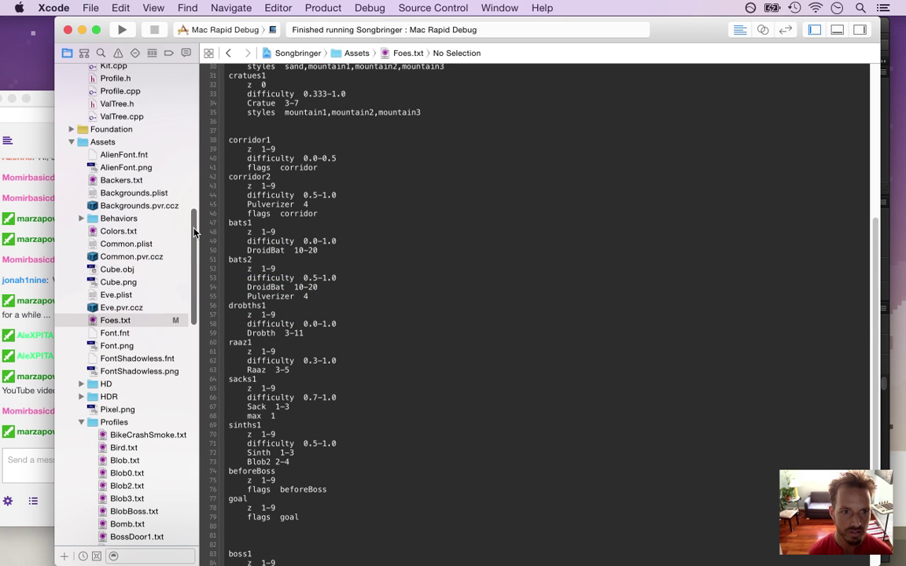
pyautogui.click(169, 231)
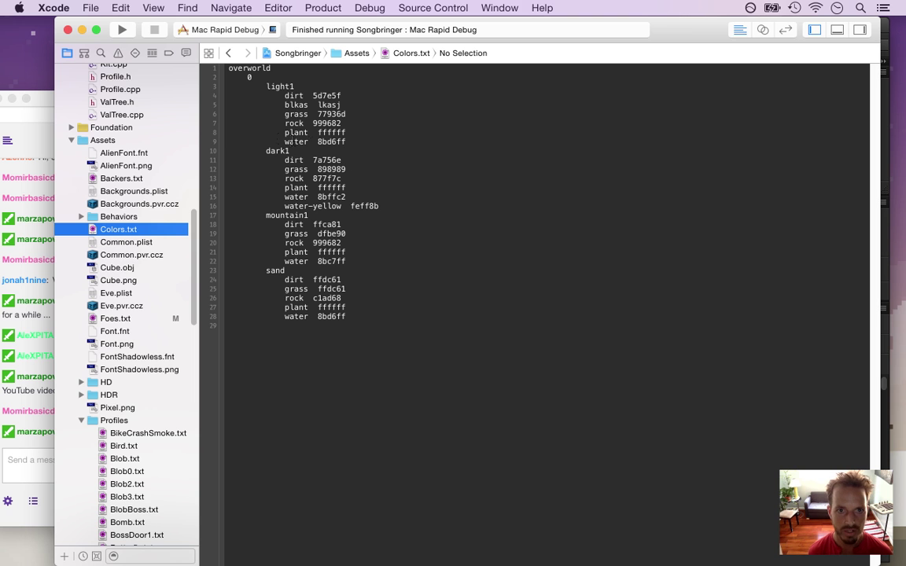
# Examine the overworld colour swatches in Colors.txt, especially the plant entries of the mountain1, dark1 and light1 styles.
pyautogui.moveTo(241, 80); pyautogui.dragTo(443, 316)
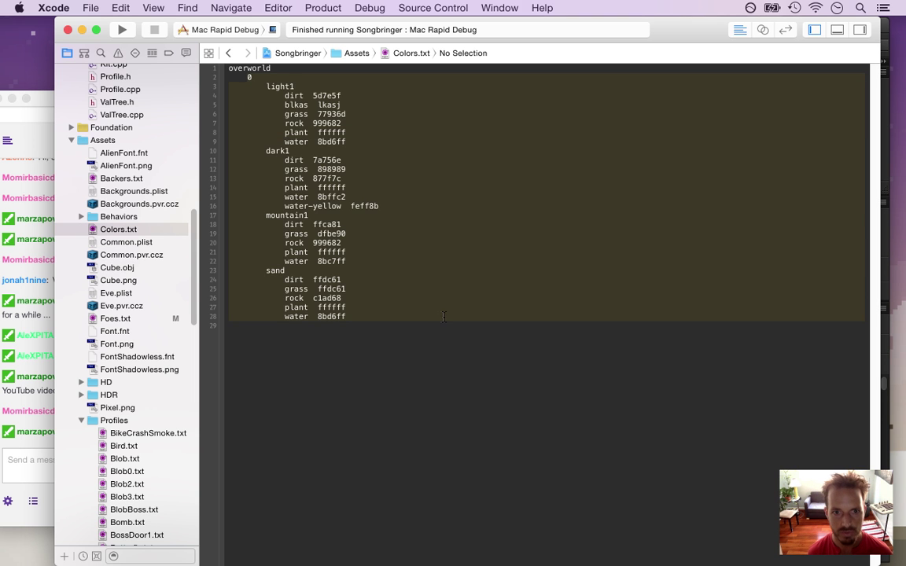
pyautogui.click(341, 269)
pyautogui.moveTo(294, 250); pyautogui.dragTo(339, 256)
pyautogui.moveTo(286, 188); pyautogui.dragTo(339, 187)
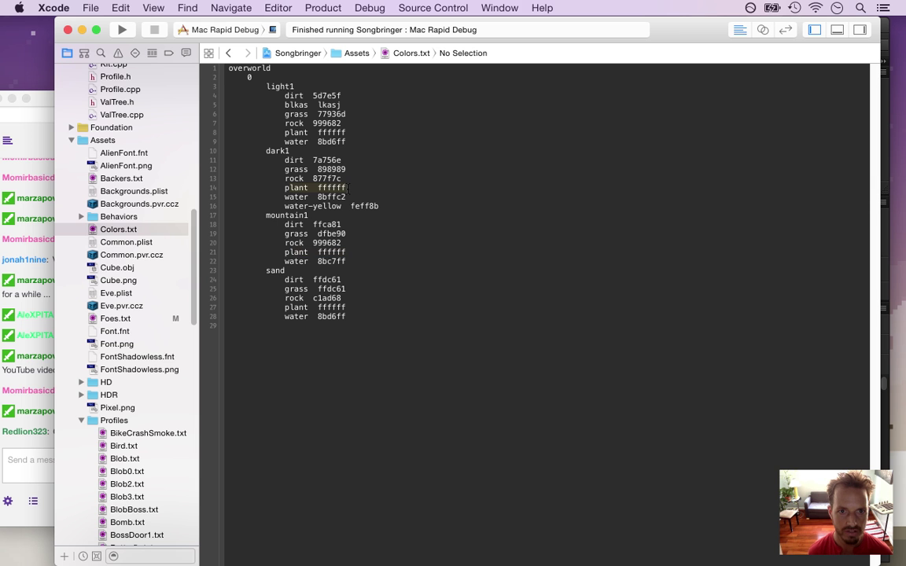
pyautogui.click(307, 132)
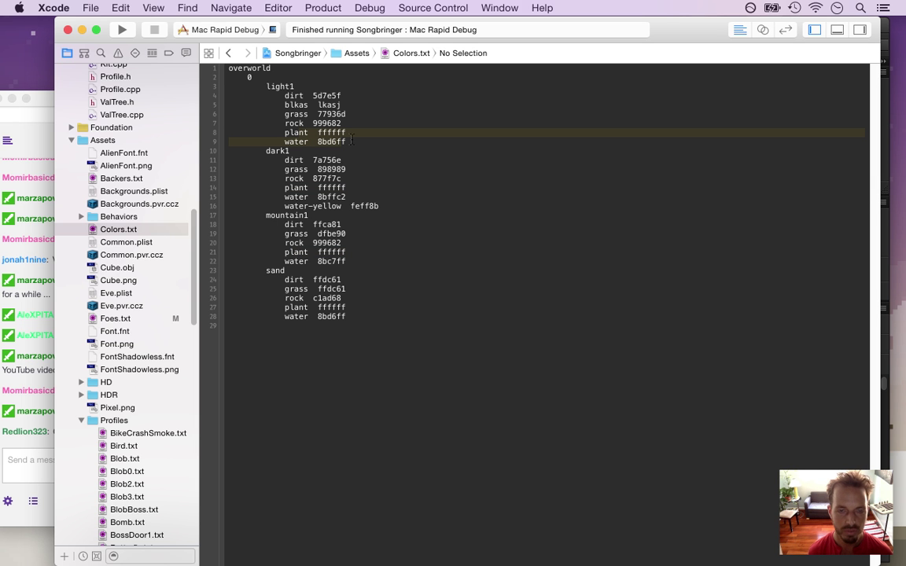
# Switch back to Photoshop and examine the foliage and trunks of the two upper green trees by marqueeing them.
pyautogui.press('super+Tab')
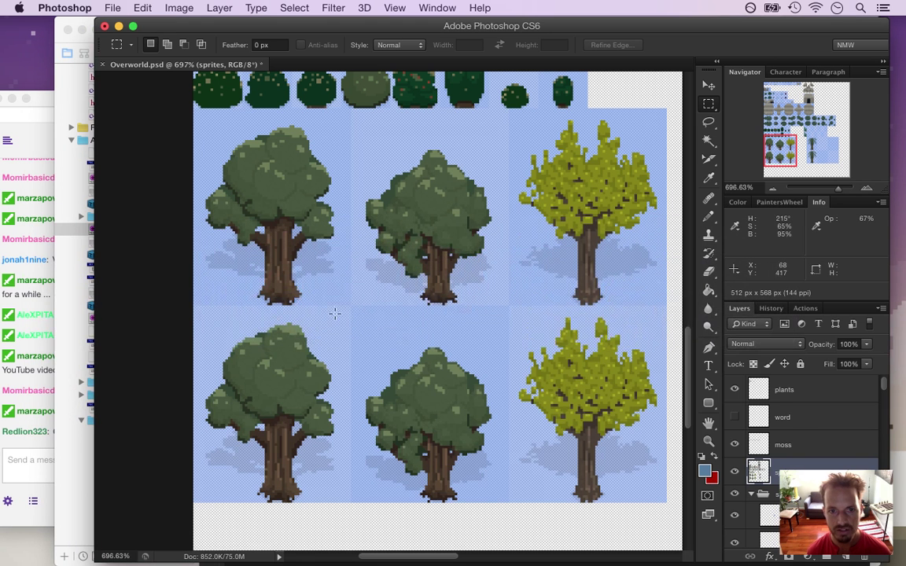
pyautogui.moveTo(210, 135); pyautogui.dragTo(333, 234)
pyautogui.click(347, 260)
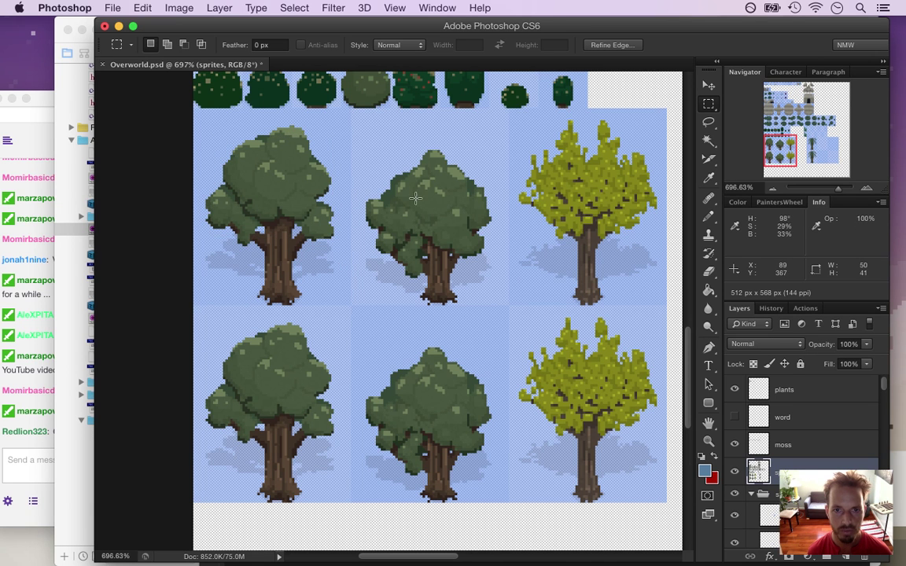
pyautogui.moveTo(368, 164); pyautogui.dragTo(491, 270)
pyautogui.click(475, 273)
pyautogui.moveTo(429, 256); pyautogui.dragTo(460, 298)
pyautogui.moveTo(406, 174); pyautogui.dragTo(459, 299)
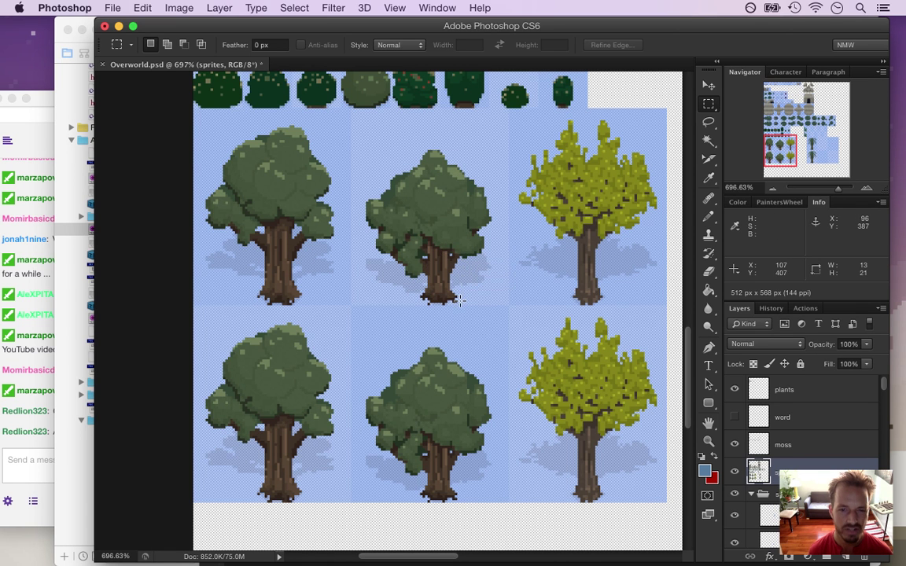
pyautogui.click(405, 193)
pyautogui.moveTo(393, 170); pyautogui.dragTo(469, 240)
# Read the newest Twitch chat messages about making a game, and return to Photoshop.
pyautogui.click(36, 371)
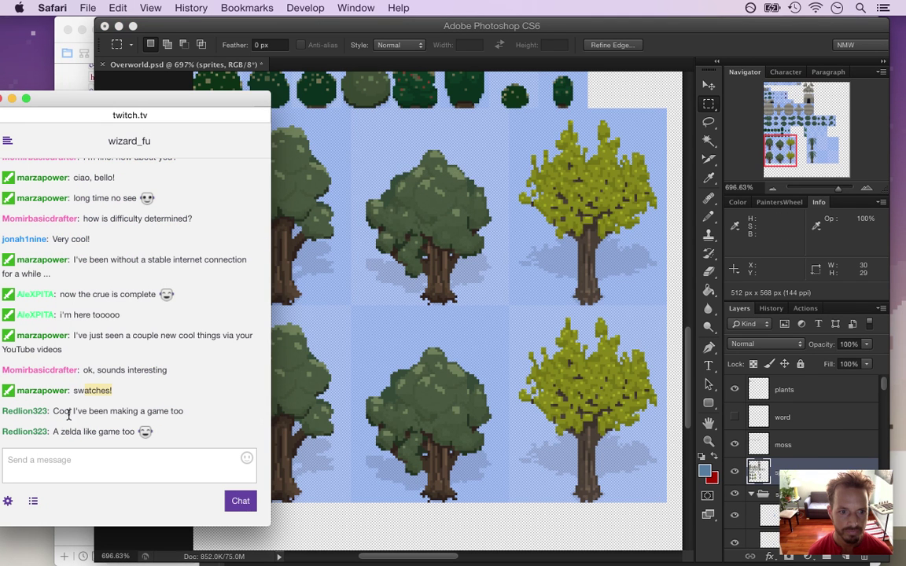
pyautogui.moveTo(72, 410); pyautogui.dragTo(139, 432)
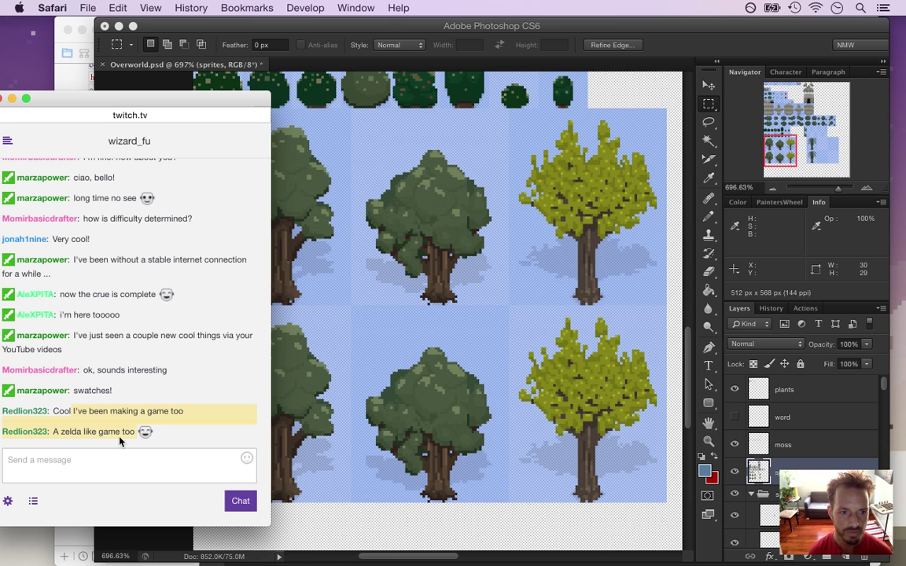
pyautogui.click(93, 423)
pyautogui.moveTo(72, 410); pyautogui.dragTo(135, 426)
pyautogui.click(684, 48)
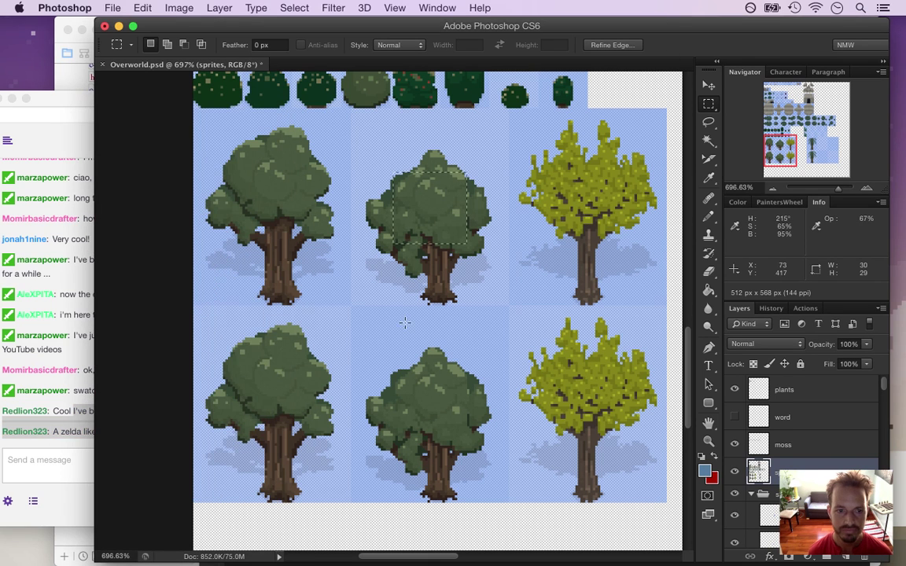
# Clear the marquee selection, pick the slice layer behind the first upper-row tree with the Move tool's Auto-Select, and duplicate it.
pyautogui.moveTo(688, 343); pyautogui.dragTo(687, 369)
pyautogui.click(279, 469)
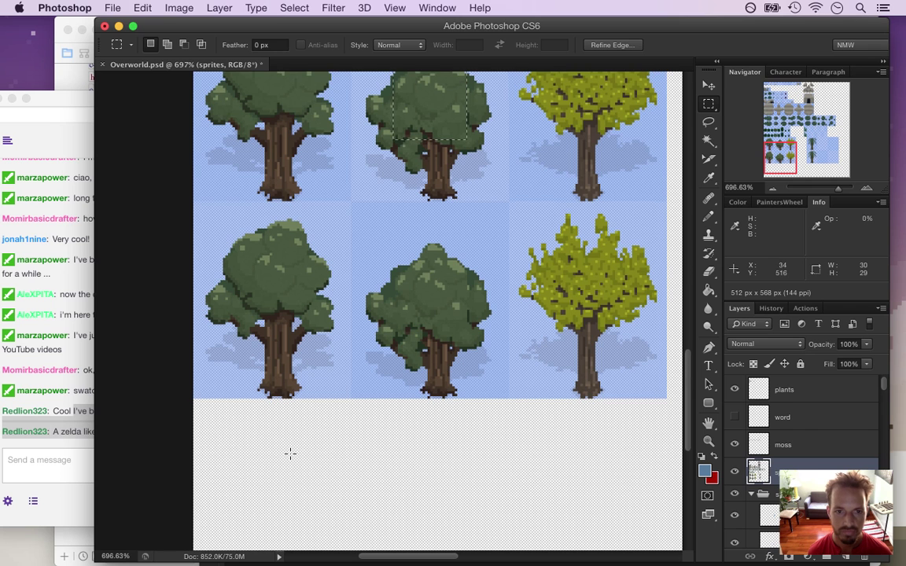
pyautogui.press('super+space')
pyautogui.moveTo(416, 338); pyautogui.dragTo(390, 339)
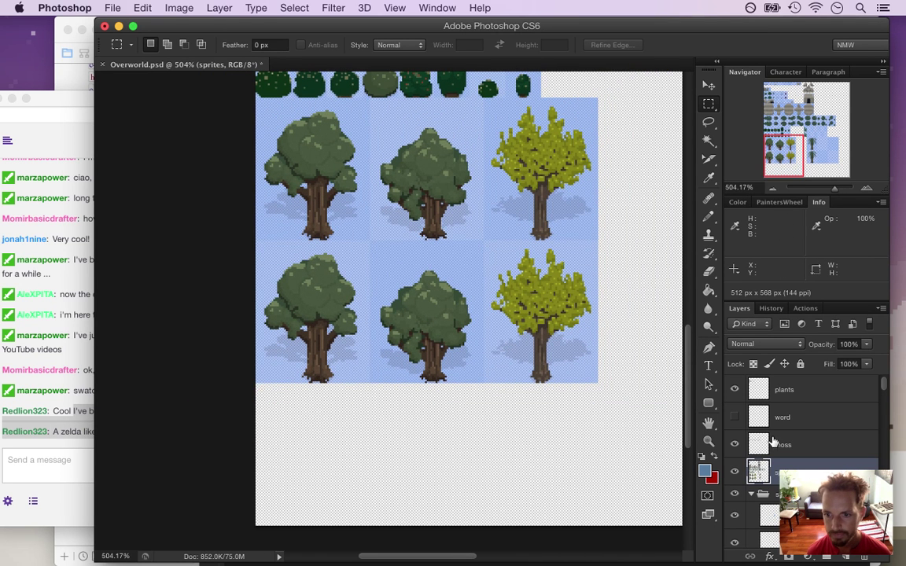
pyautogui.scroll(-5, 876, 399)
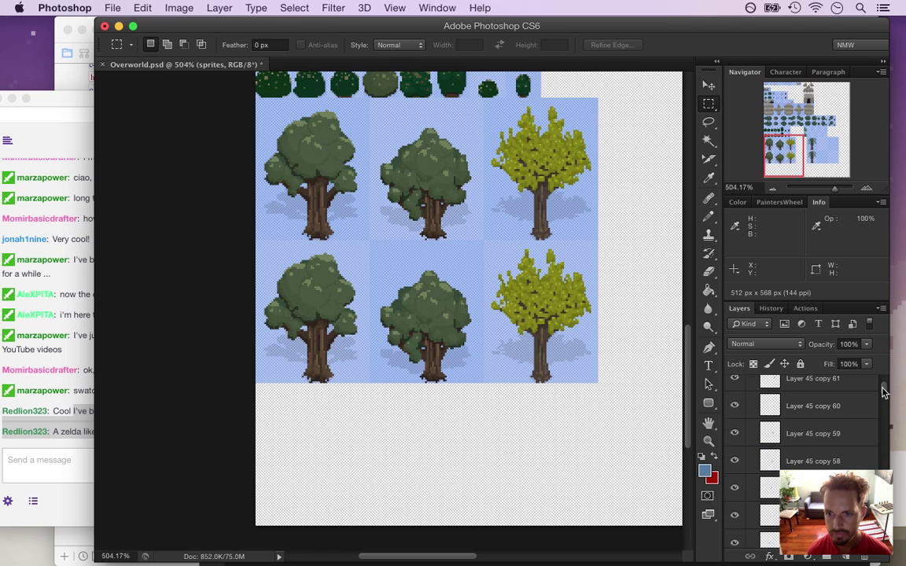
pyautogui.click(707, 82)
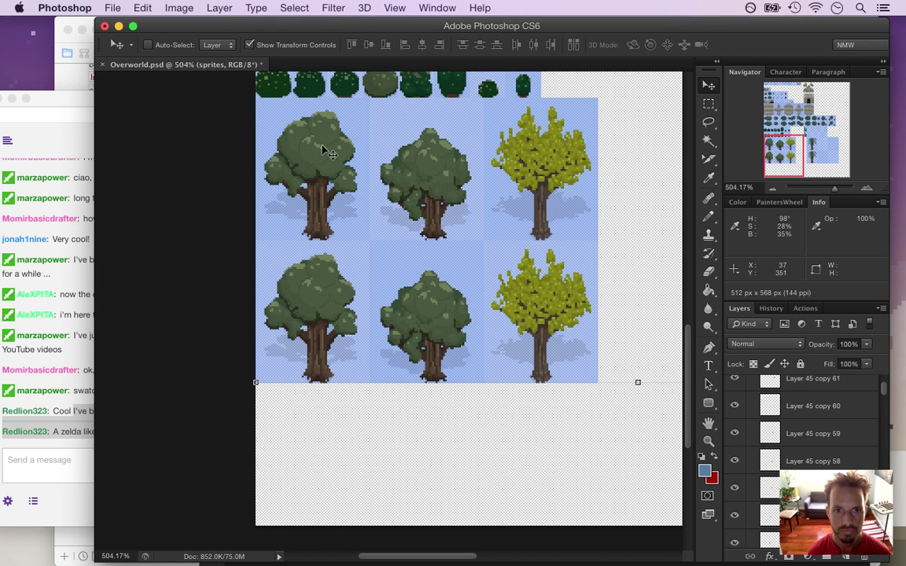
pyautogui.click(360, 135)
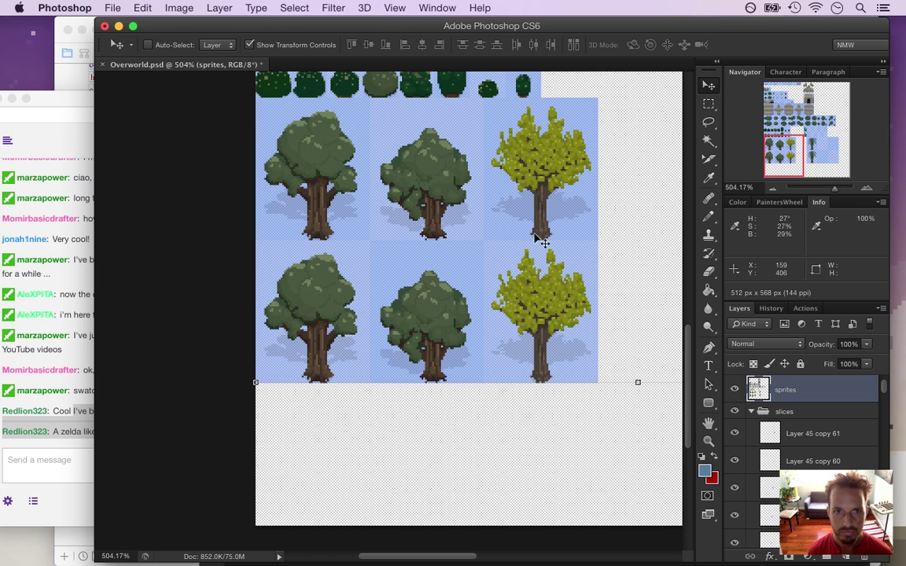
pyautogui.click(359, 119)
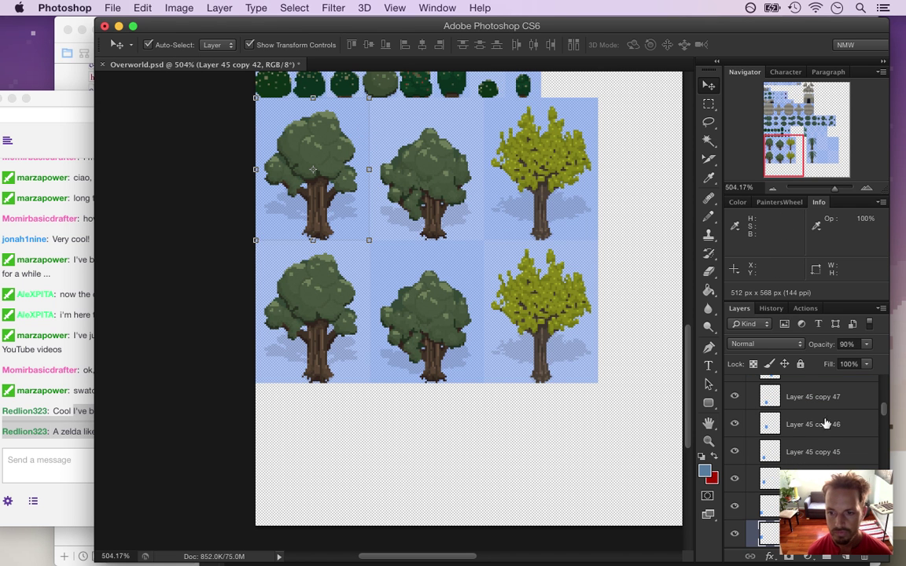
pyautogui.scroll(-3, 882, 410)
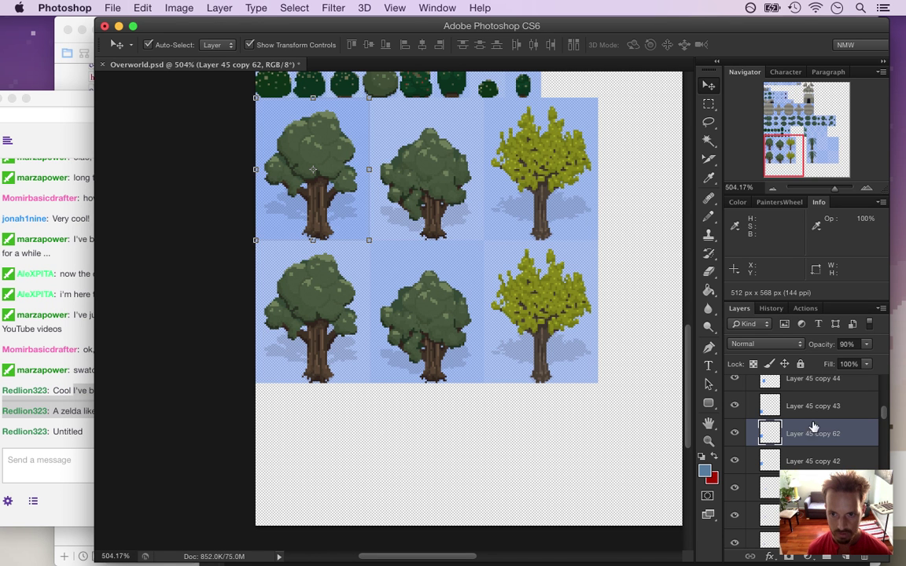
pyautogui.click(300, 137)
pyautogui.moveTo(299, 137); pyautogui.dragTo(346, 346)
pyautogui.press('super+z')
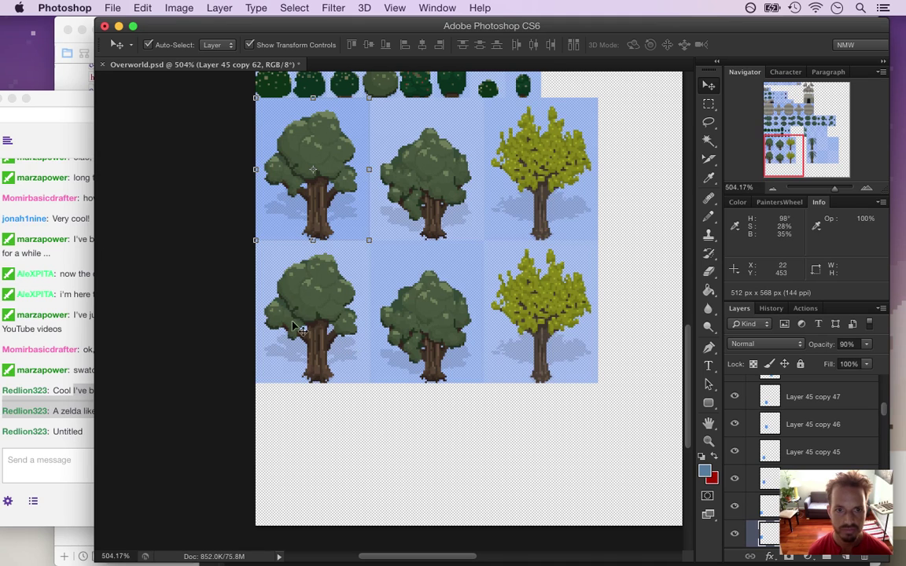
# Turn off Auto-Select and move the duplicated slice 160 pixels straight down, directly beneath the first lower-row tree.
pyautogui.click(149, 45)
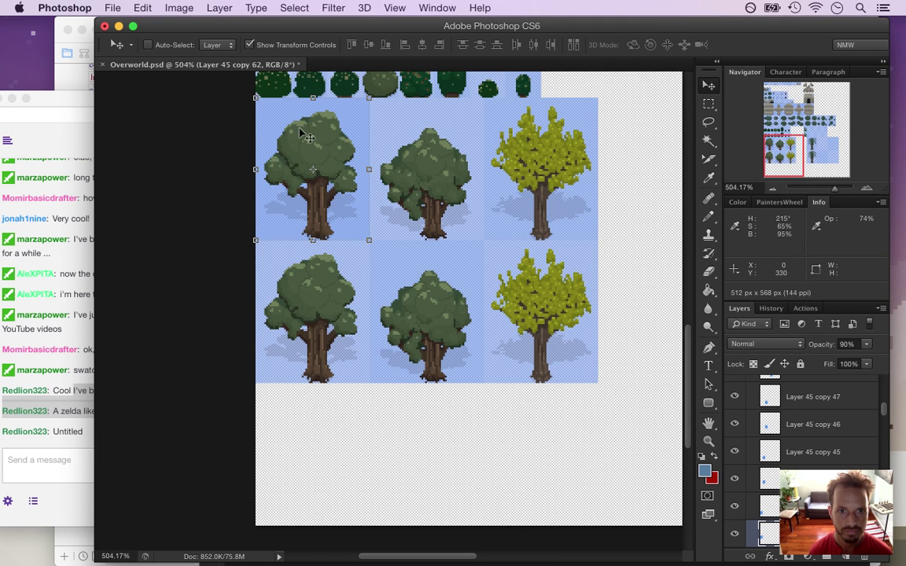
pyautogui.moveTo(285, 144); pyautogui.dragTo(274, 401)
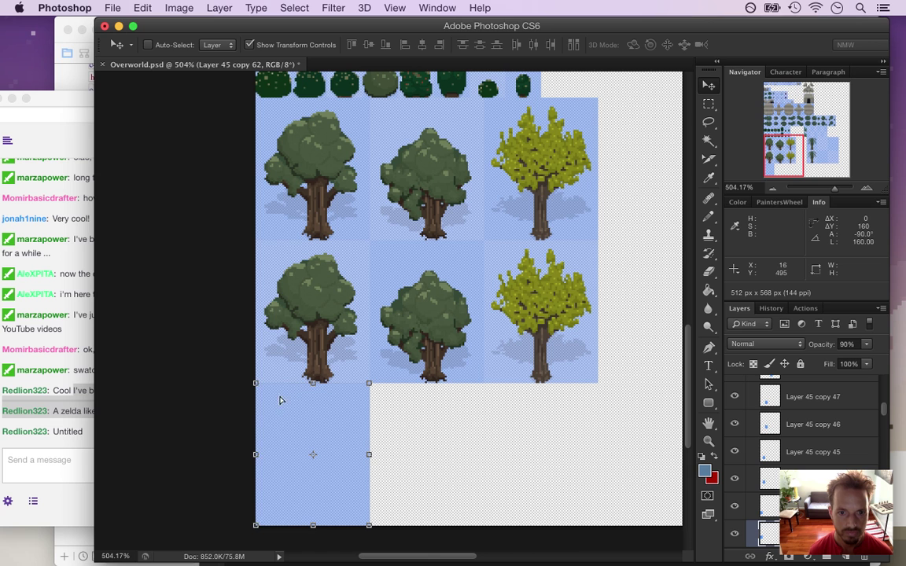
# Check the newest Twitch chat message, which names a viewer's game, and return to Photoshop.
pyautogui.click(74, 428)
pyautogui.moveTo(58, 430); pyautogui.dragTo(84, 432)
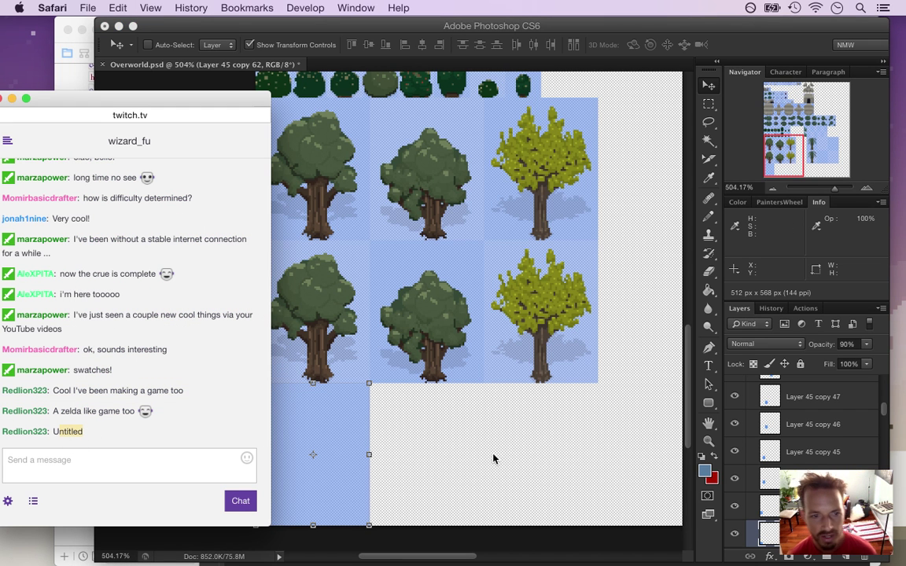
pyautogui.click(751, 43)
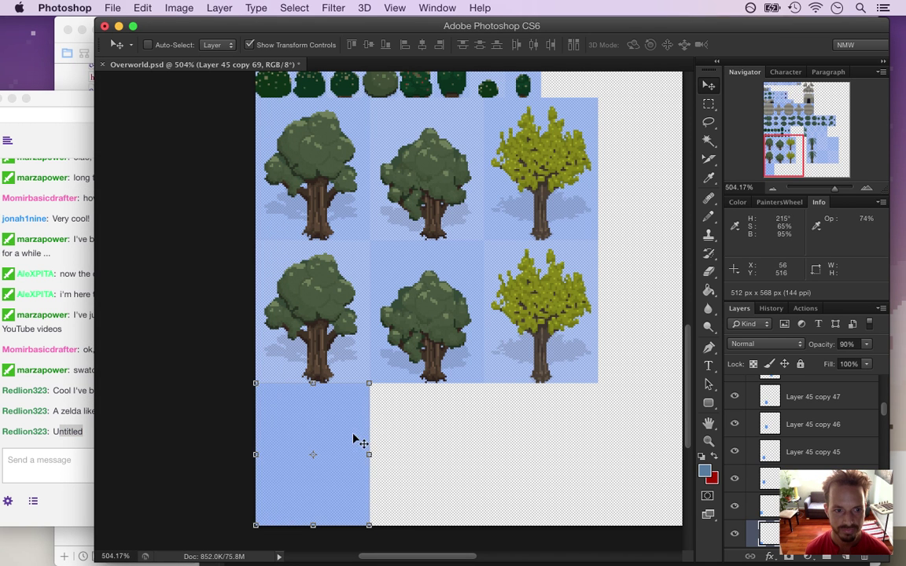
# Place a duplicate of the new slice directly beneath the lower yellow tree, in the third column of the new row.
pyautogui.moveTo(339, 418); pyautogui.dragTo(563, 412)
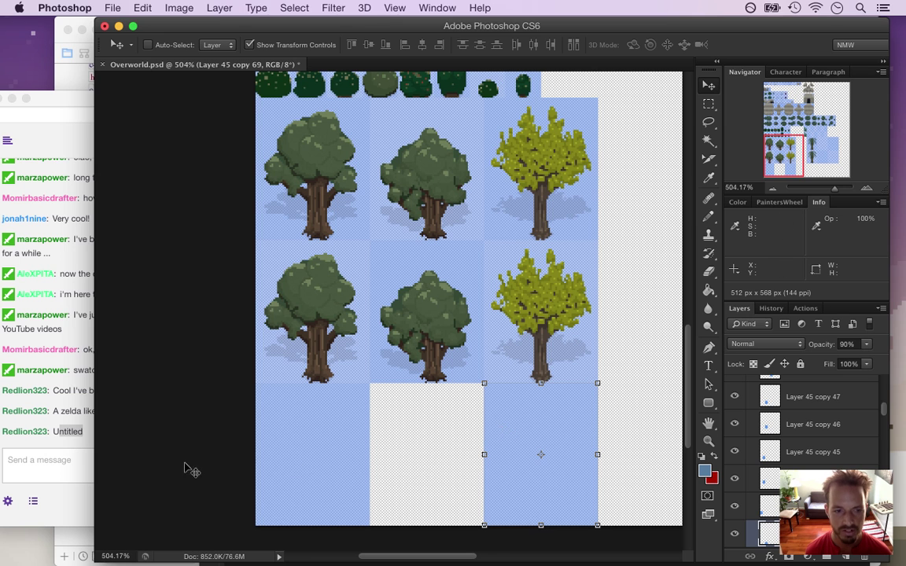
# Reread the last Twitch chat message and switch back to Photoshop.
pyautogui.click(59, 431)
pyautogui.moveTo(59, 434); pyautogui.dragTo(92, 434)
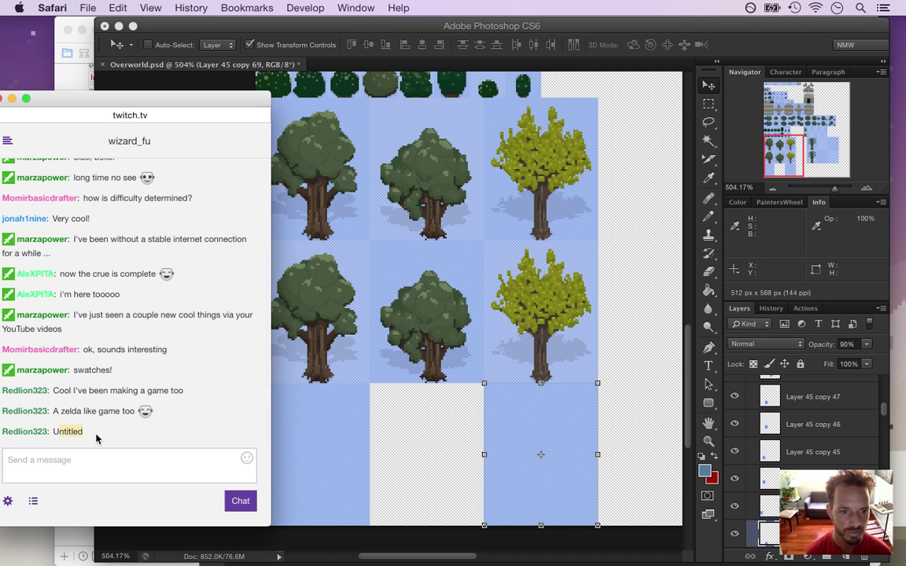
pyautogui.click(738, 52)
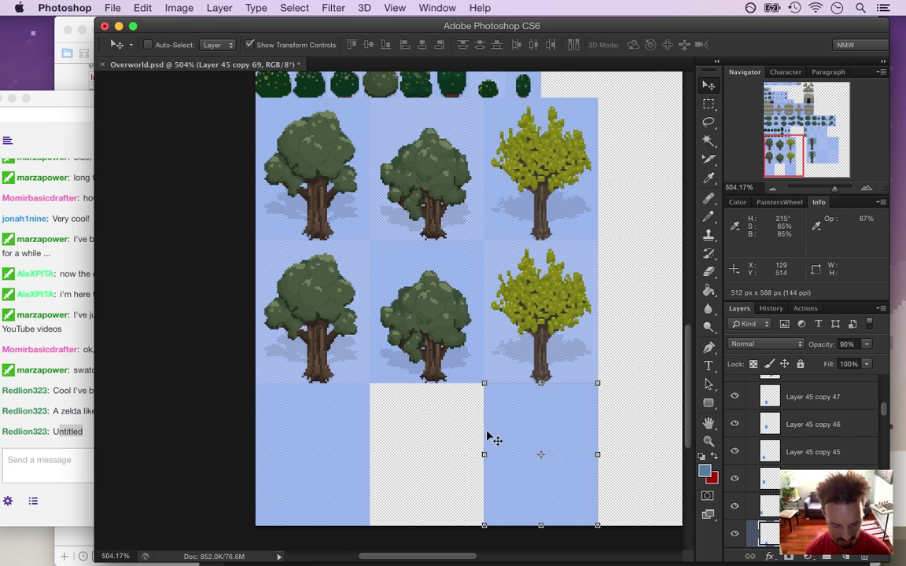
# Place a duplicate slice background at 80% opacity in the middle column of the new row and save the document.
pyautogui.moveTo(519, 429); pyautogui.dragTo(411, 422)
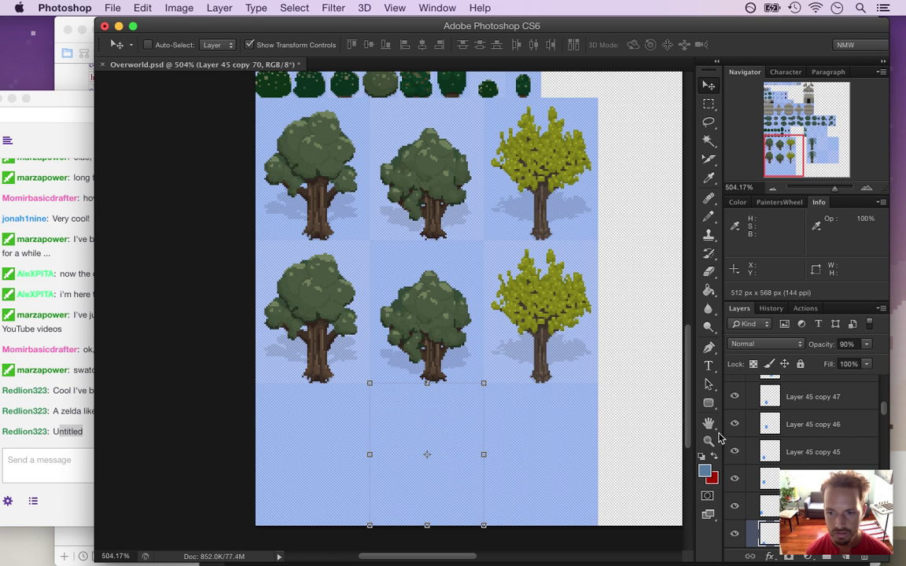
pyautogui.click(849, 344)
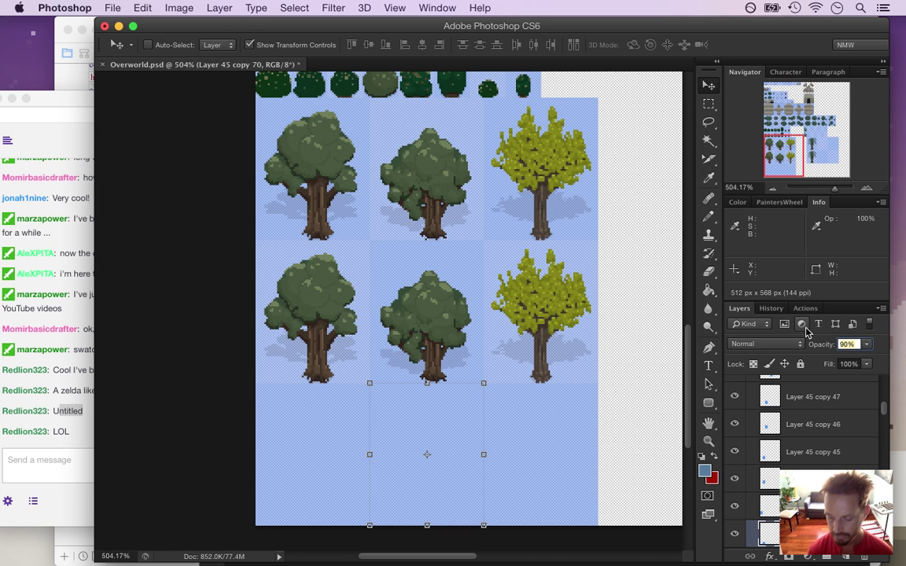
pyautogui.write('80')
pyautogui.press('Return')
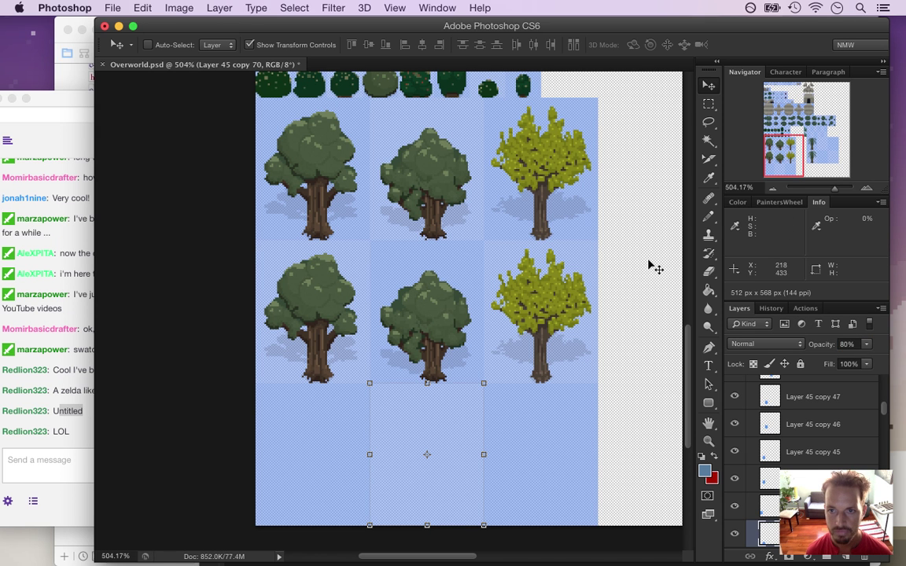
pyautogui.press('m')
pyautogui.press('super+s')
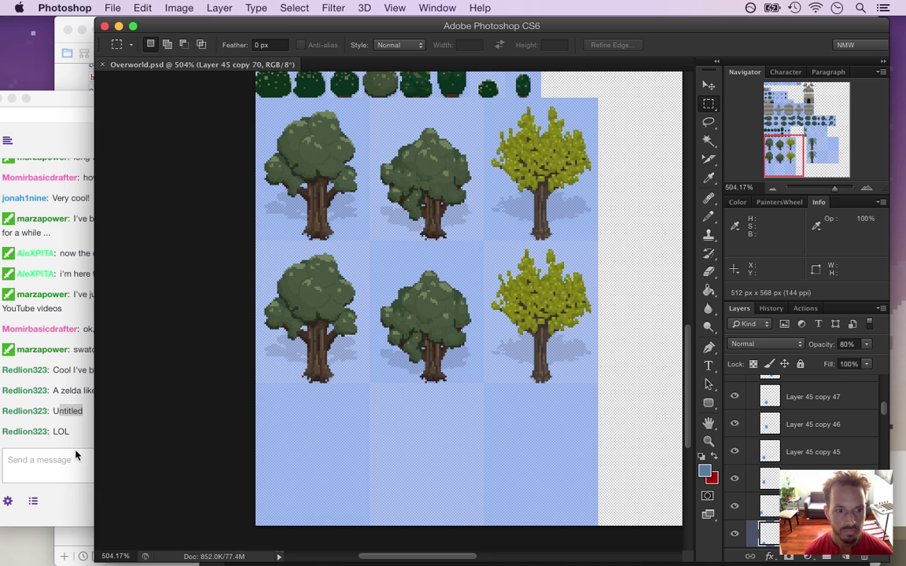
# Read the newest reply in the Twitch chat and return to Photoshop.
pyautogui.click(75, 454)
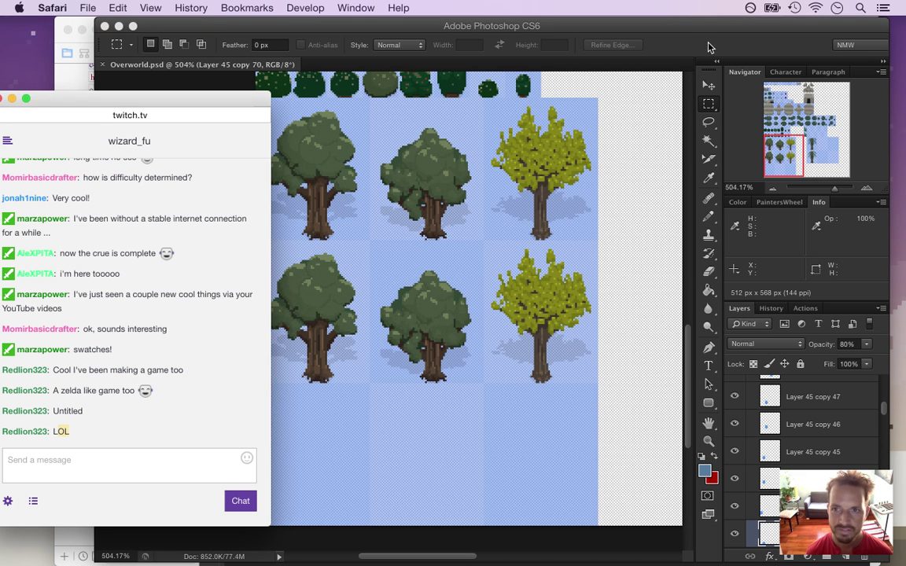
pyautogui.click(633, 39)
pyautogui.scroll(2, 685, 359)
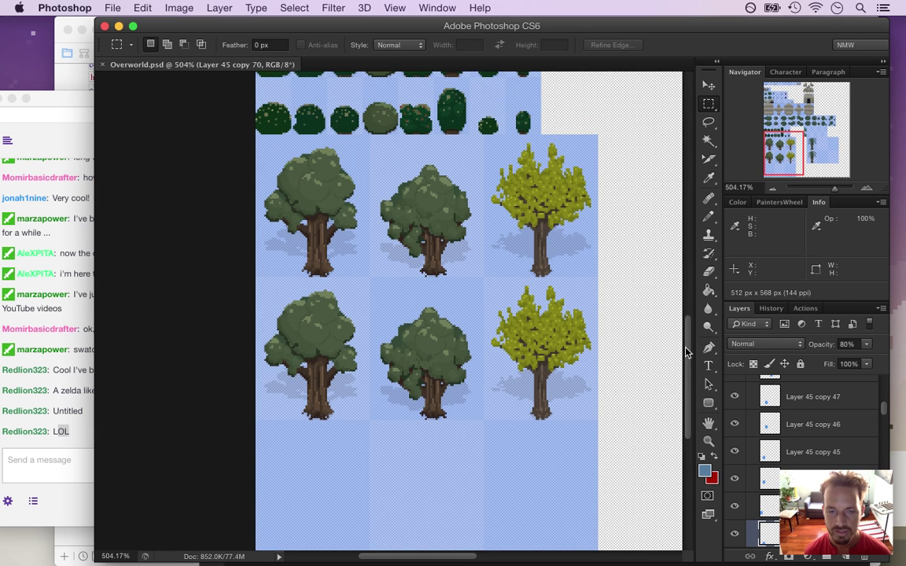
# Create a new layer-based slice from Layer 45 copy 70, the middle background of the new row.
pyautogui.moveTo(882, 399); pyautogui.dragTo(884, 385)
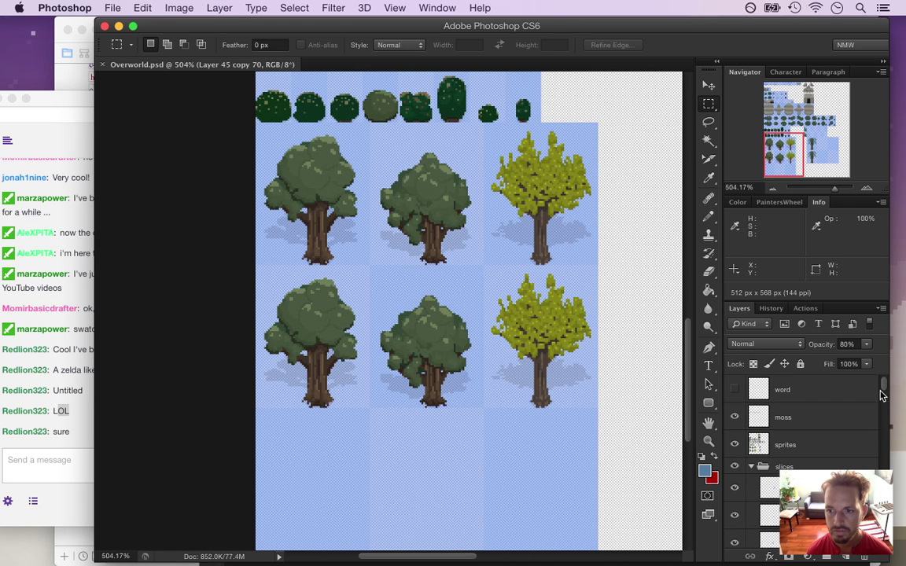
pyautogui.moveTo(884, 387); pyautogui.dragTo(882, 419)
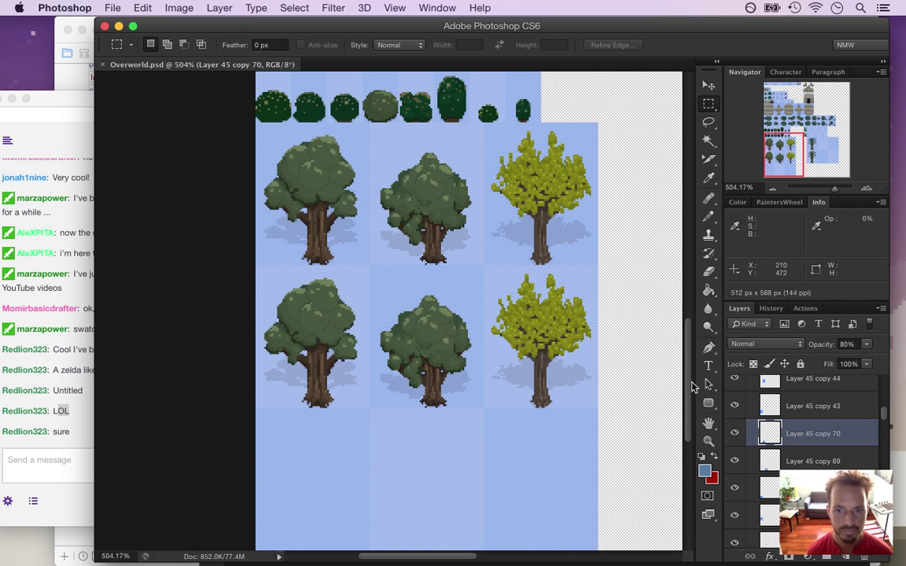
pyautogui.scroll(-3, 626, 334)
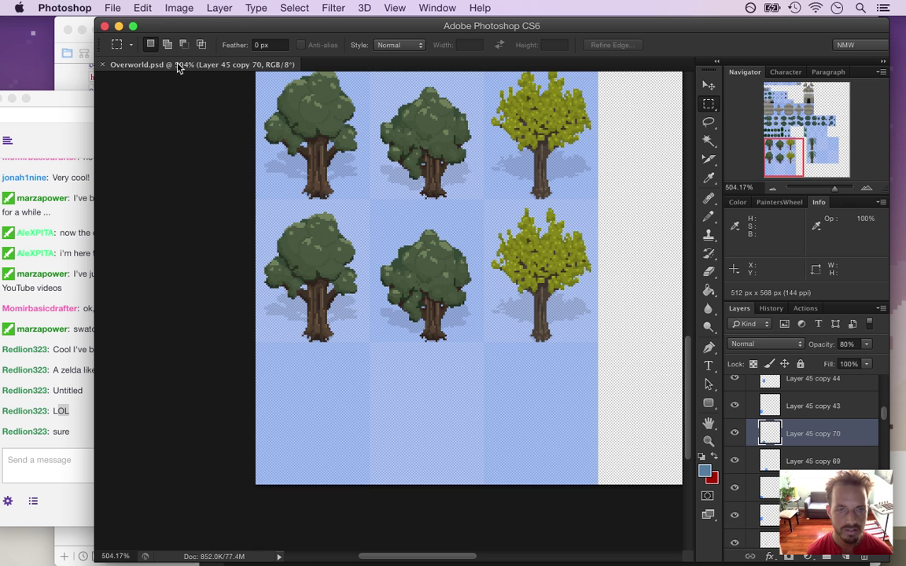
pyautogui.click(220, 8)
pyautogui.click(298, 293)
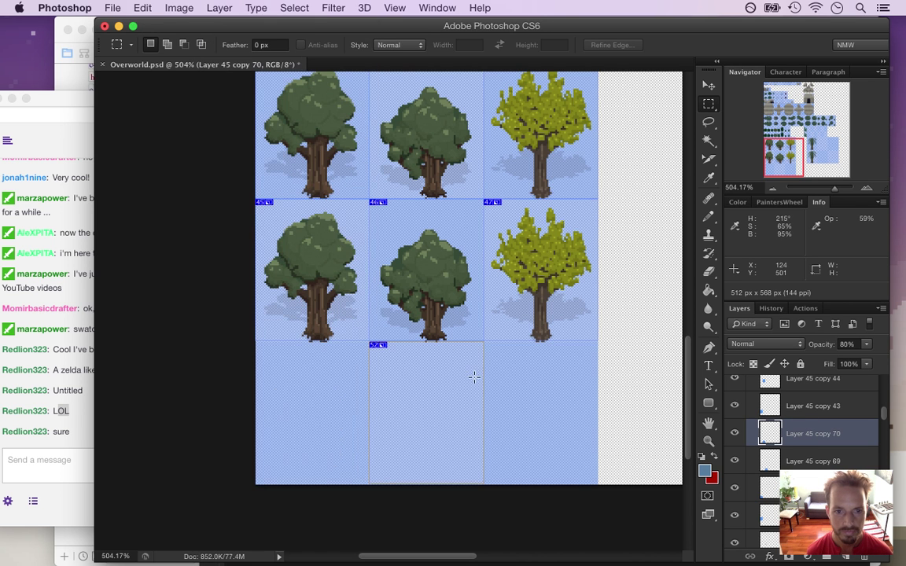
# Create a layer-based slice from Layer 45 copy 69, the background beneath the lower yellow tree.
pyautogui.click(771, 462)
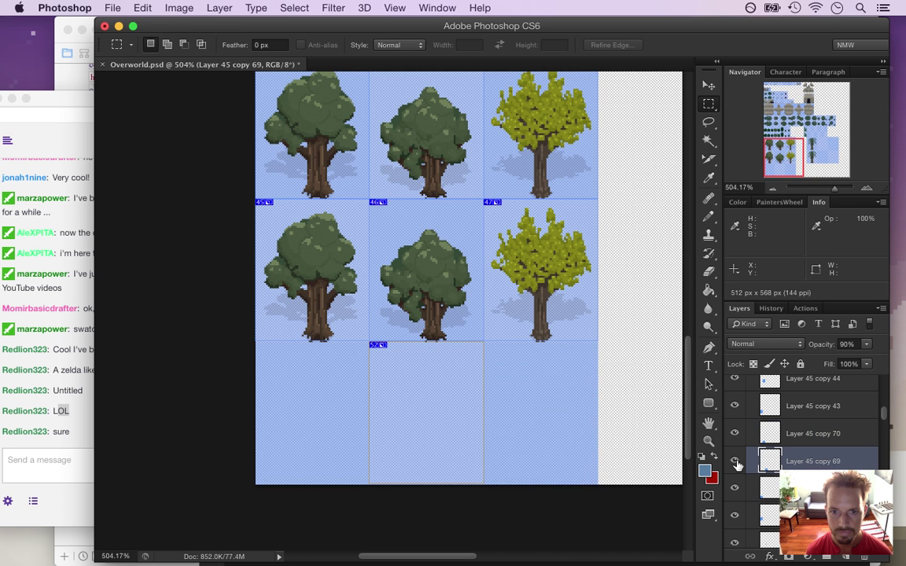
pyautogui.press('v')
pyautogui.click(219, 8)
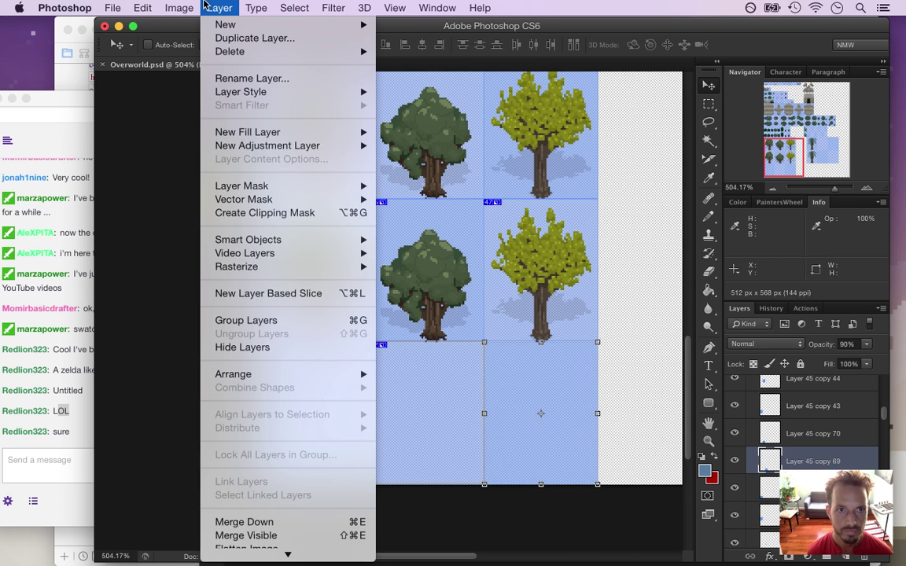
pyautogui.click(251, 294)
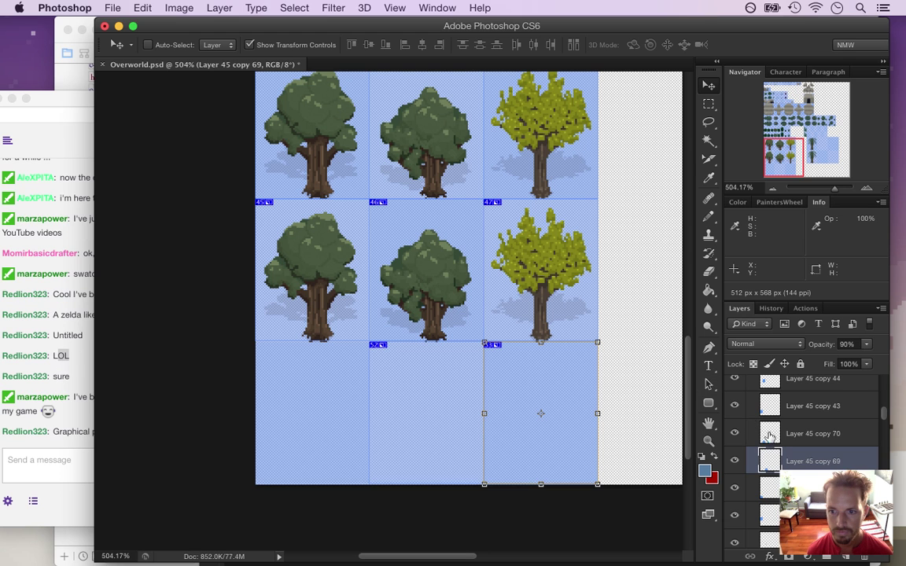
# Create a layer-based slice from Layer 45 copy 62, the background in the first column of the new row.
pyautogui.click(772, 433)
pyautogui.click(751, 409)
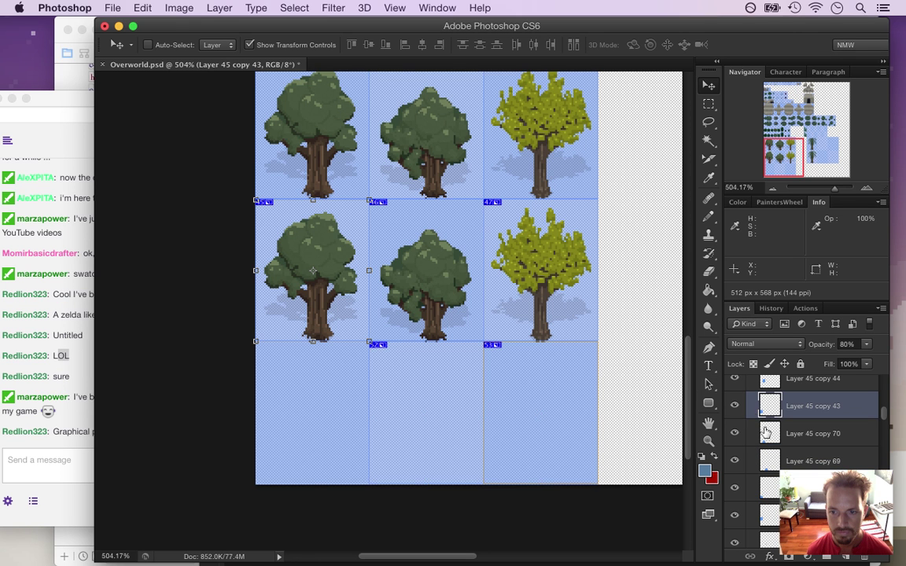
pyautogui.click(751, 488)
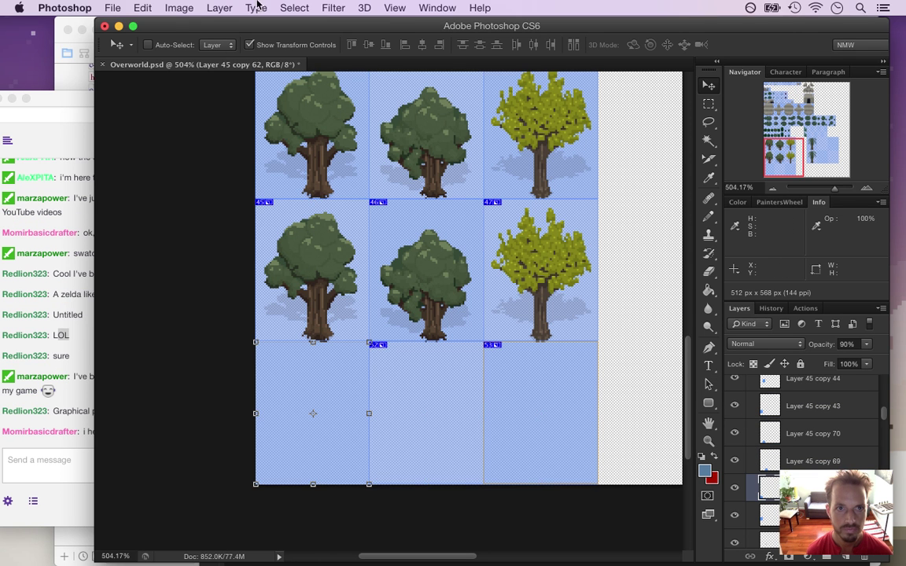
pyautogui.click(219, 8)
pyautogui.click(250, 294)
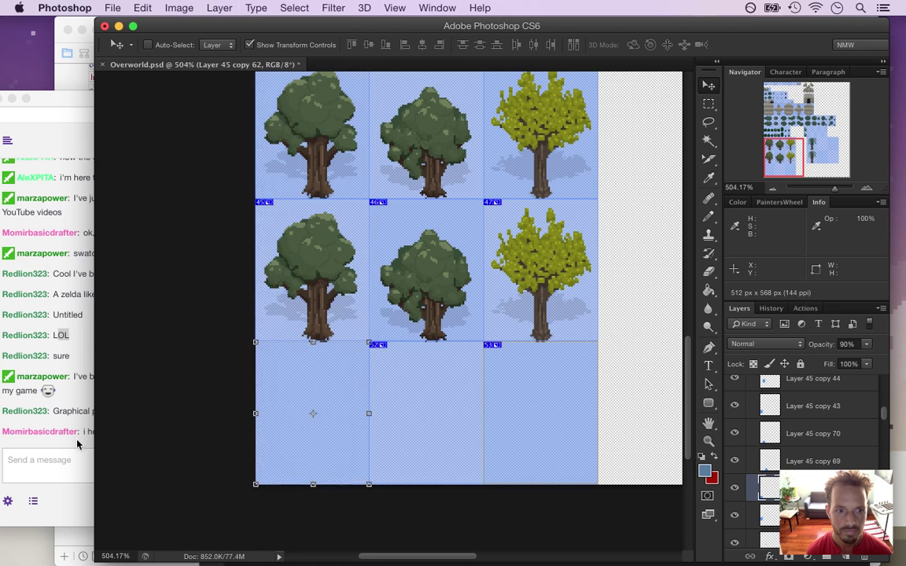
# Read the recent Twitch chat messages about Minecraft, the graphical prototype, game titles and the greeting, and return to Photoshop.
pyautogui.click(85, 407)
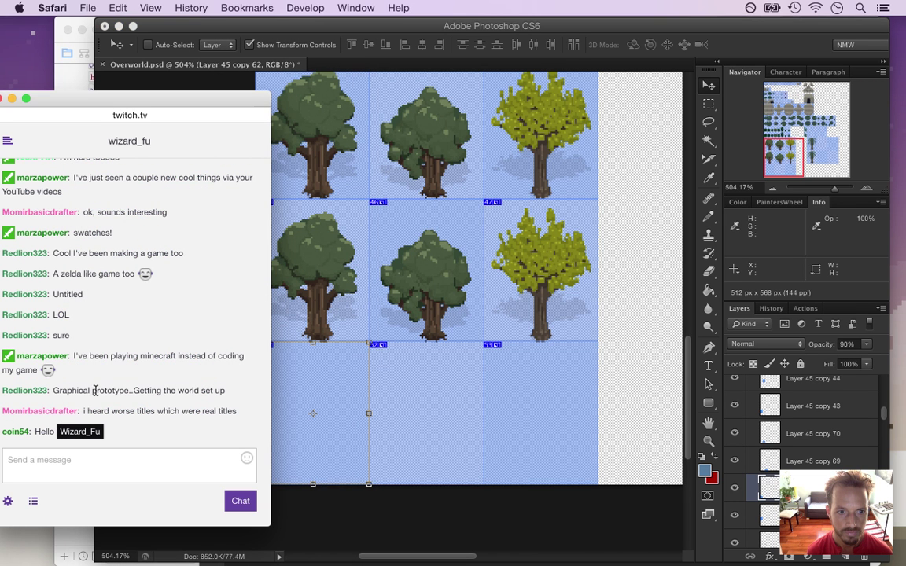
pyautogui.moveTo(77, 358); pyautogui.dragTo(111, 370)
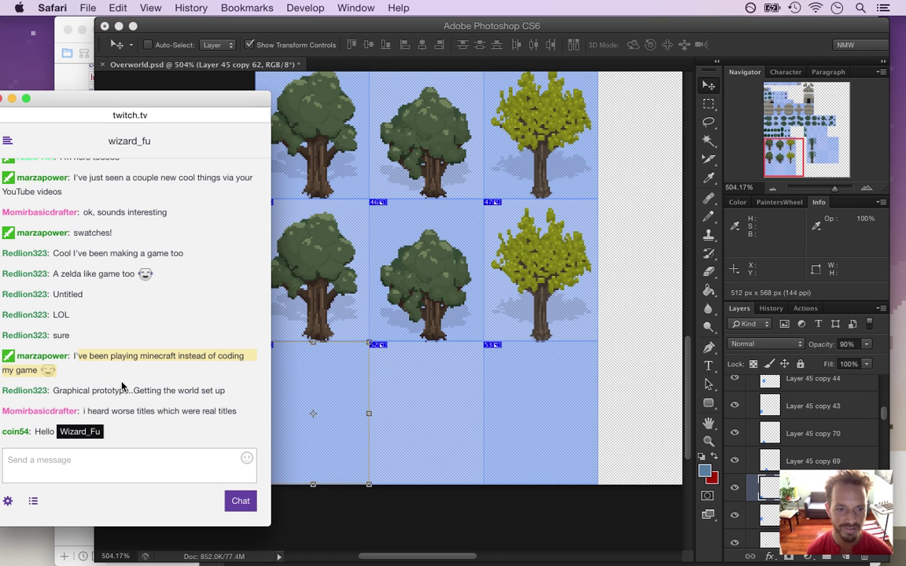
pyautogui.click(103, 370)
pyautogui.moveTo(88, 353); pyautogui.dragTo(144, 360)
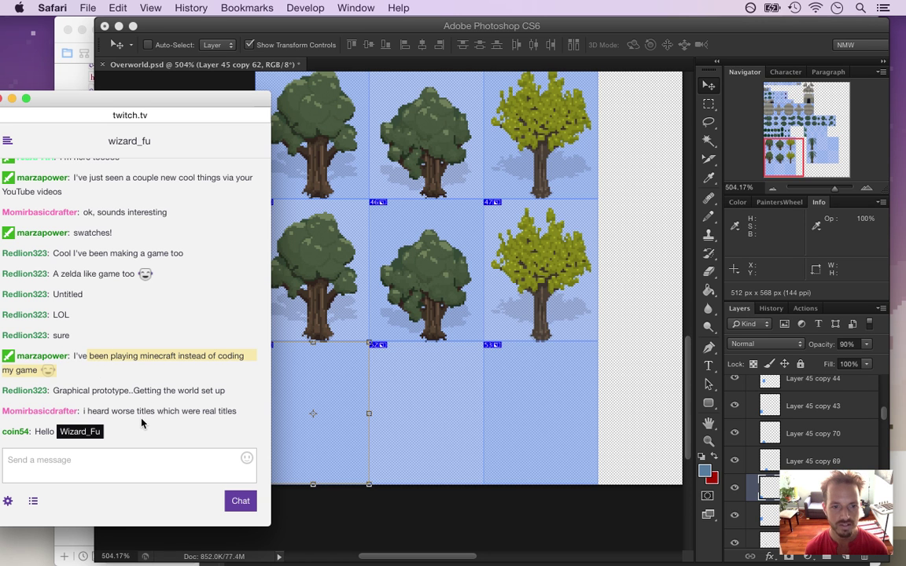
pyautogui.click(103, 366)
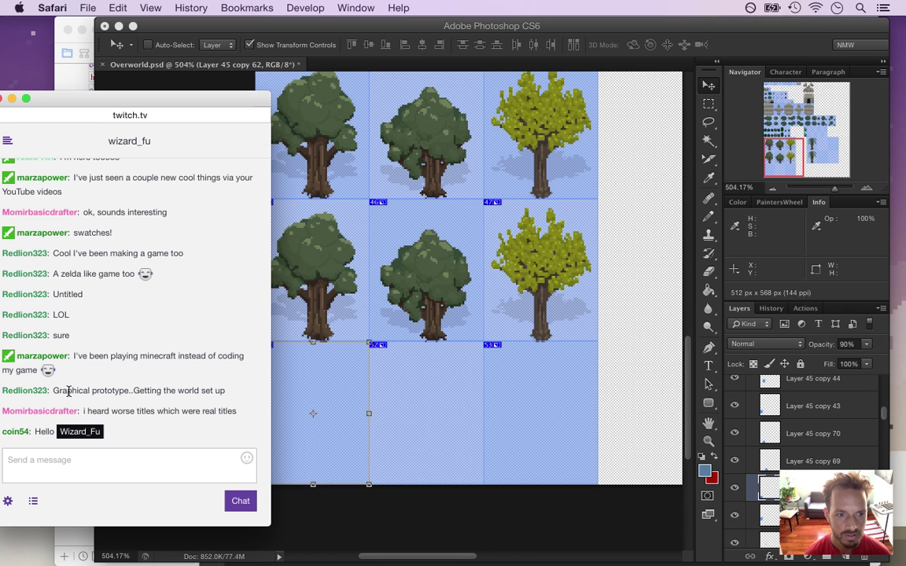
pyautogui.moveTo(92, 391); pyautogui.dragTo(208, 439)
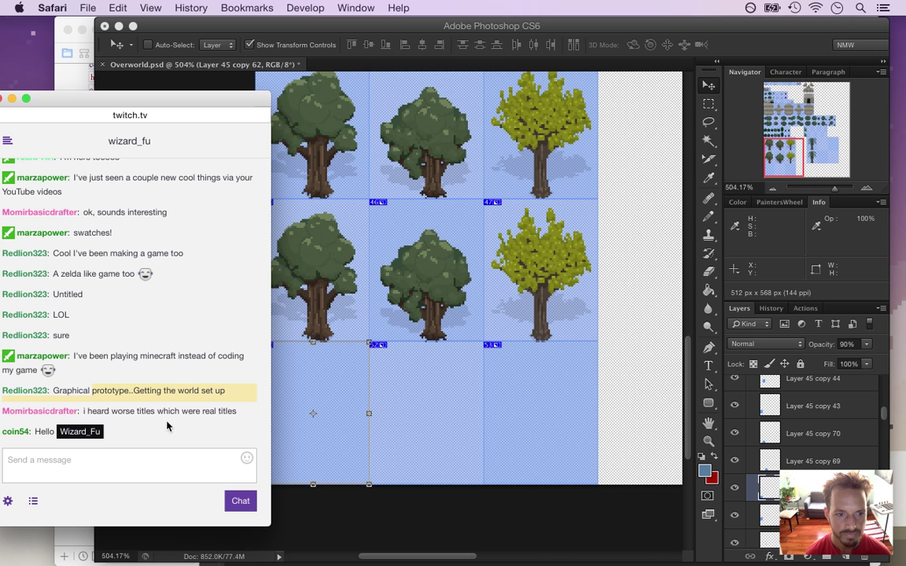
pyautogui.moveTo(98, 411); pyautogui.dragTo(237, 413)
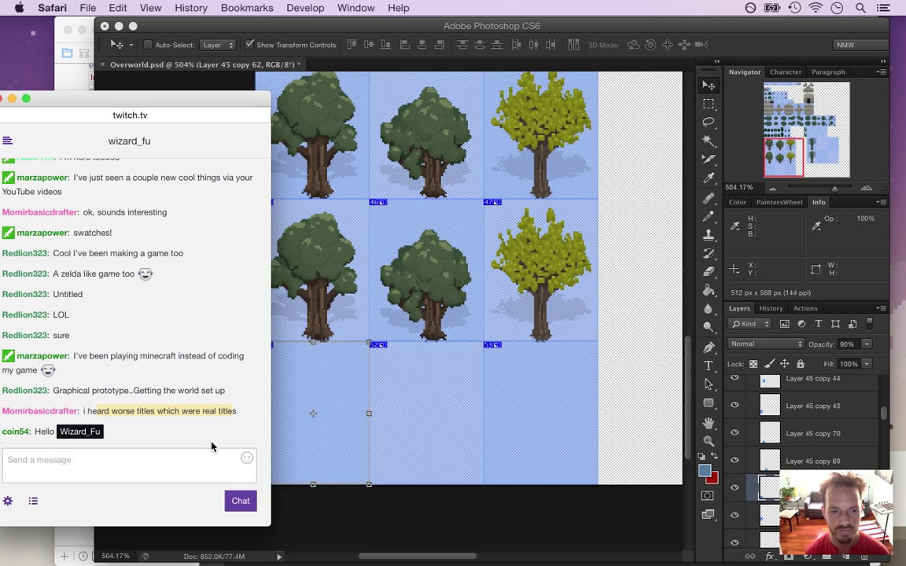
pyautogui.click(37, 431)
pyautogui.moveTo(42, 431); pyautogui.dragTo(50, 431)
pyautogui.click(758, 42)
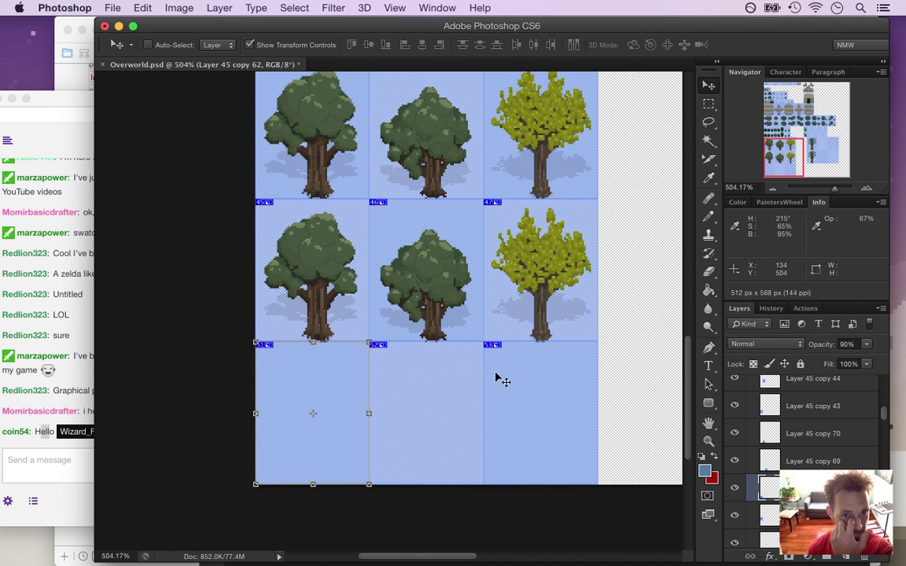
# Open the slice options of the upper-row tree in the first column with the Slice Select tool.
pyautogui.click(708, 158)
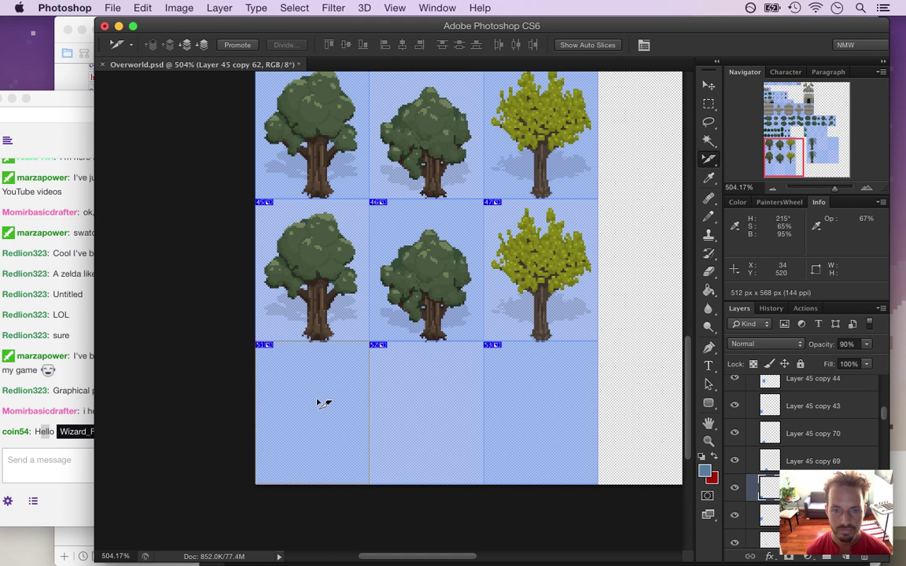
pyautogui.scroll(1, 684, 371)
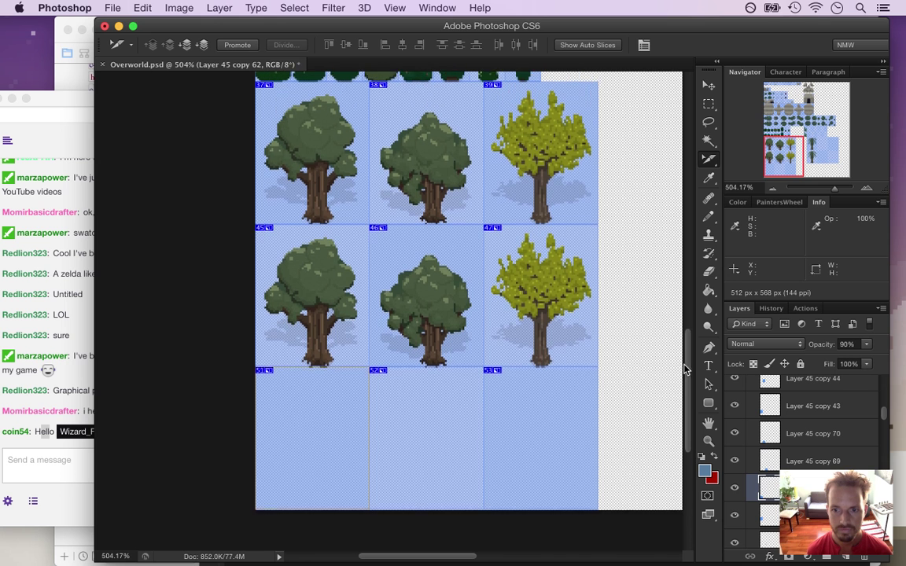
pyautogui.scroll(1, 684, 371)
pyautogui.doubleClick(311, 223)
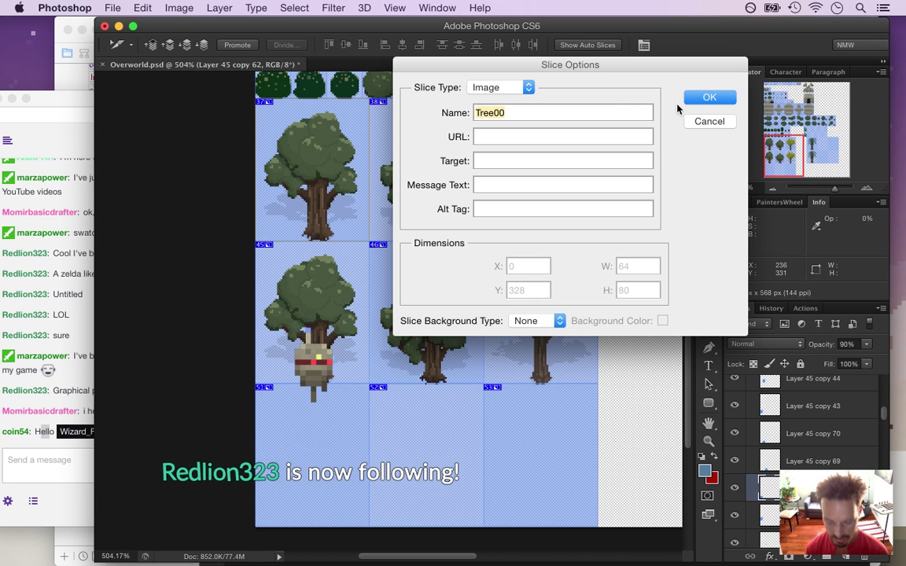
pyautogui.press('XF86AudioLowerVolume')
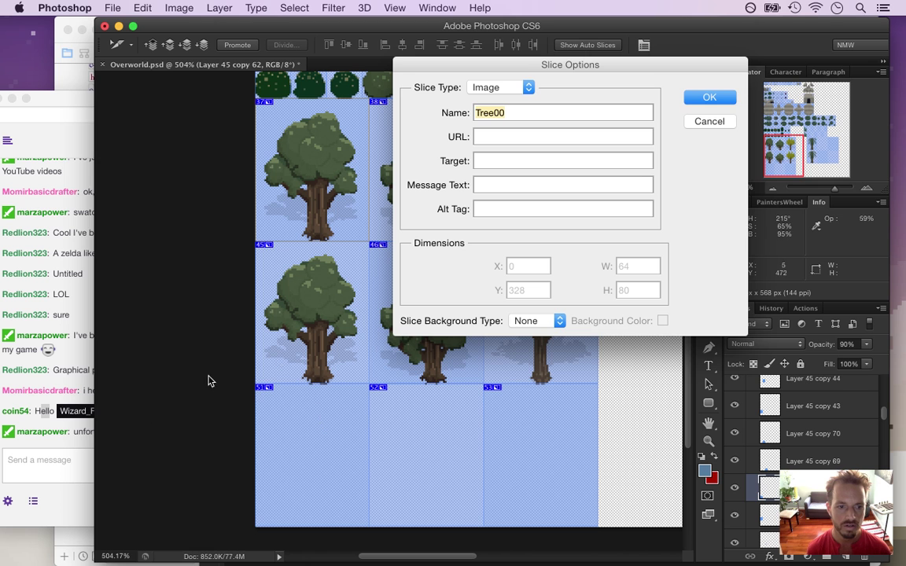
# Switch to the Twitch chat and read the latest viewer reply.
pyautogui.click(79, 397)
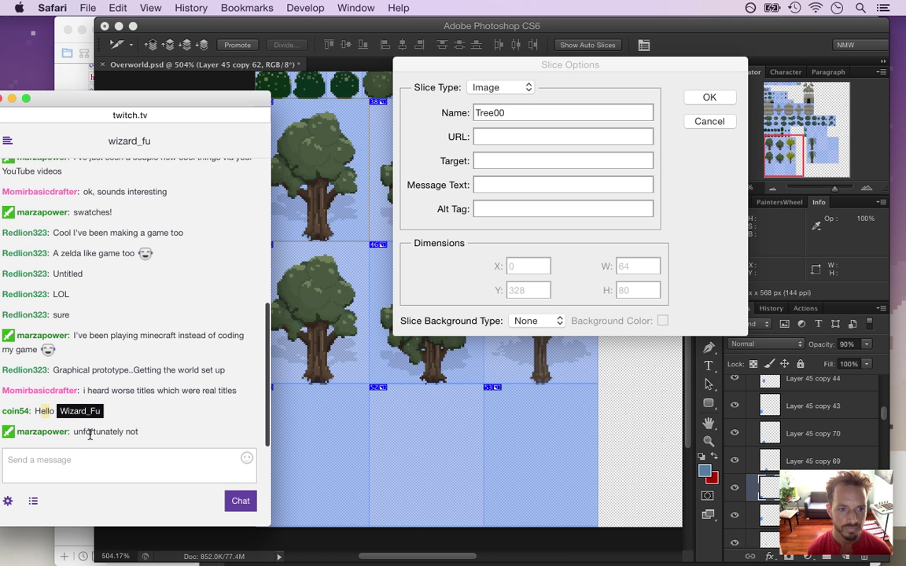
pyautogui.moveTo(89, 431); pyautogui.dragTo(140, 432)
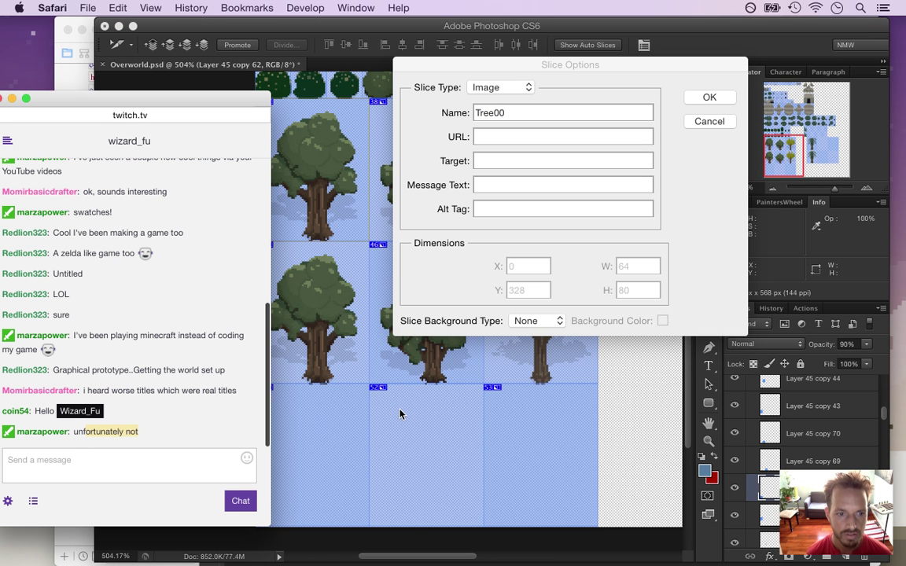
pyautogui.click(113, 421)
pyautogui.moveTo(104, 430); pyautogui.dragTo(141, 428)
# Search for "microsoft vr minecraft" in a new Safari window and open the YouTube video "Minecraft Hololens demo at E3 2015 (amazing!)".
pyautogui.moveTo(902, 78)
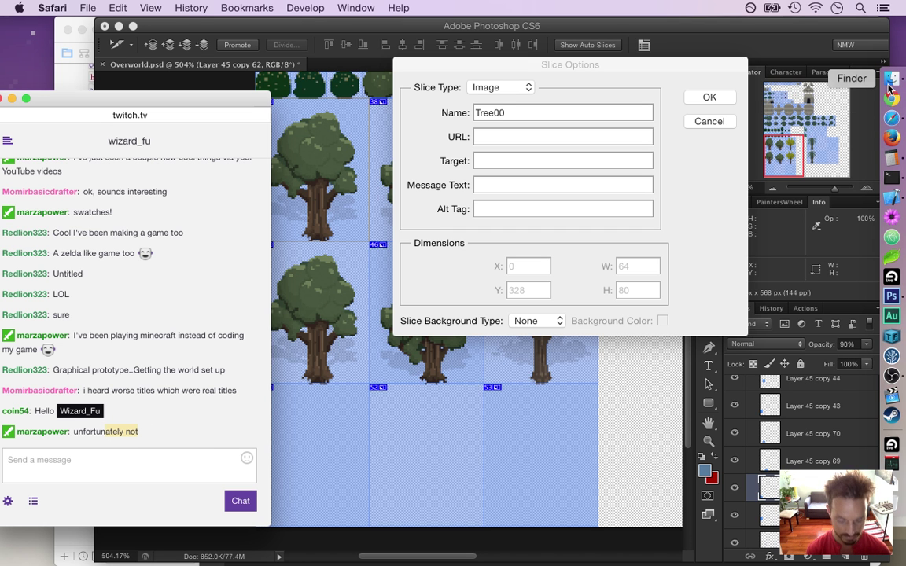
pyautogui.press('super+n')
pyautogui.write('micro')
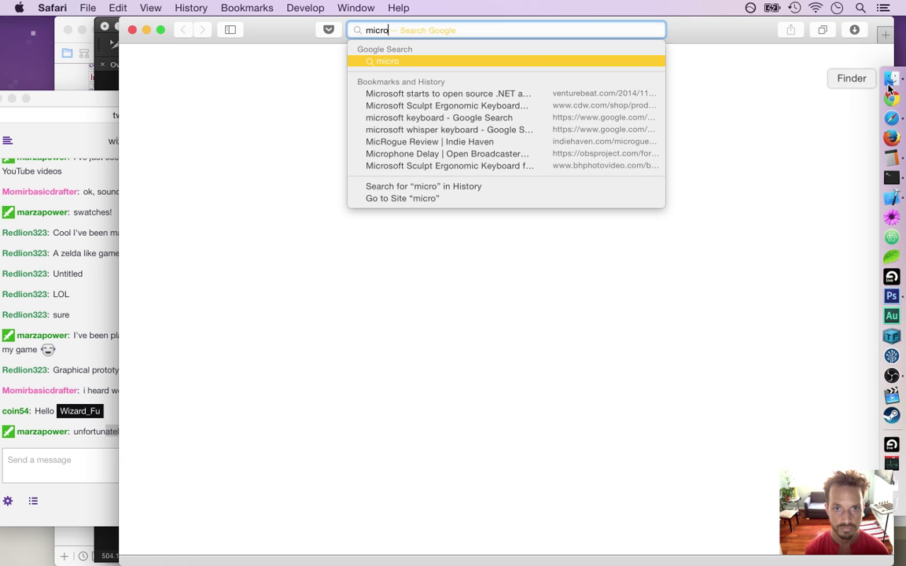
pyautogui.write('soft vr minef')
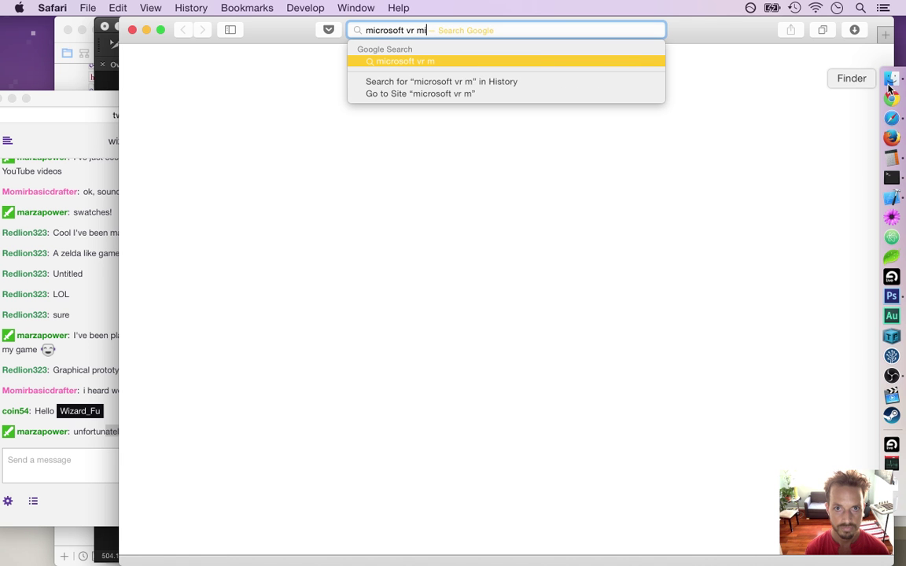
pyautogui.press('BackSpace')
pyautogui.write('craft')
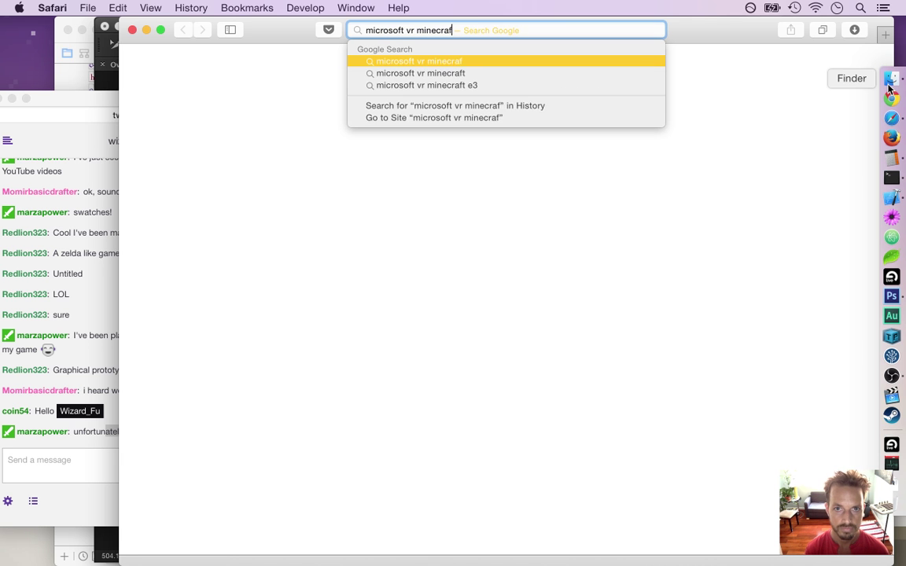
pyautogui.press('Return')
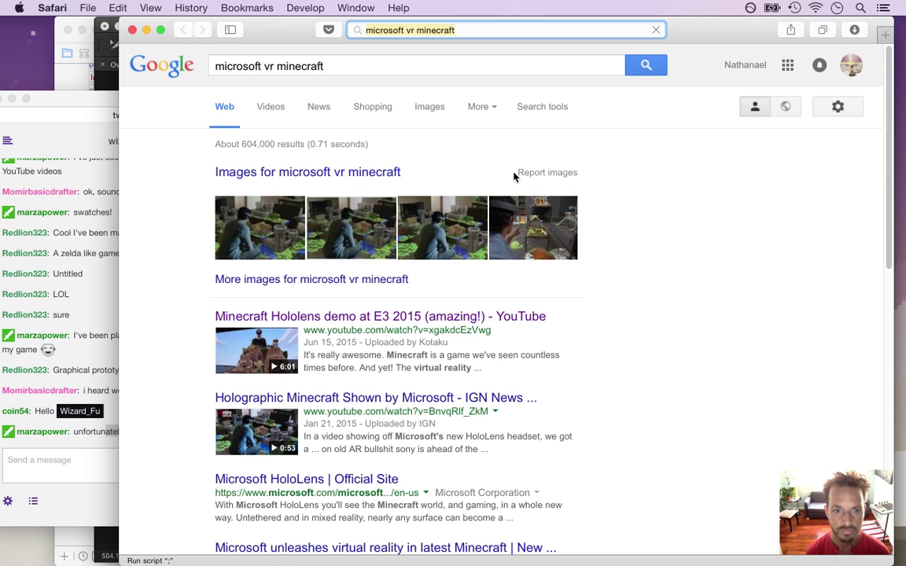
pyautogui.click(334, 316)
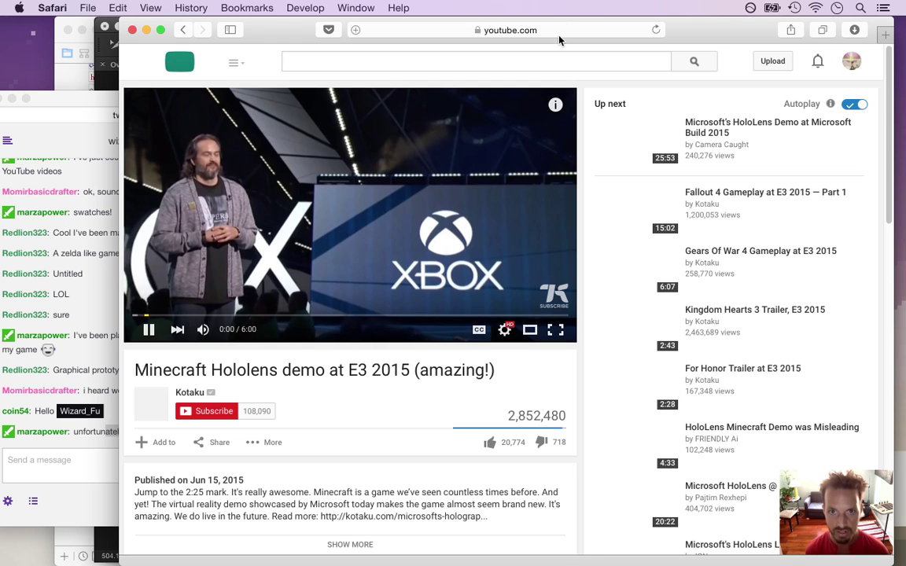
# Post the link of the open YouTube video in the Twitch chat and close the video window.
pyautogui.click(561, 32)
pyautogui.click(74, 429)
pyautogui.click(102, 463)
pyautogui.press('cmd+v')
pyautogui.press('Return')
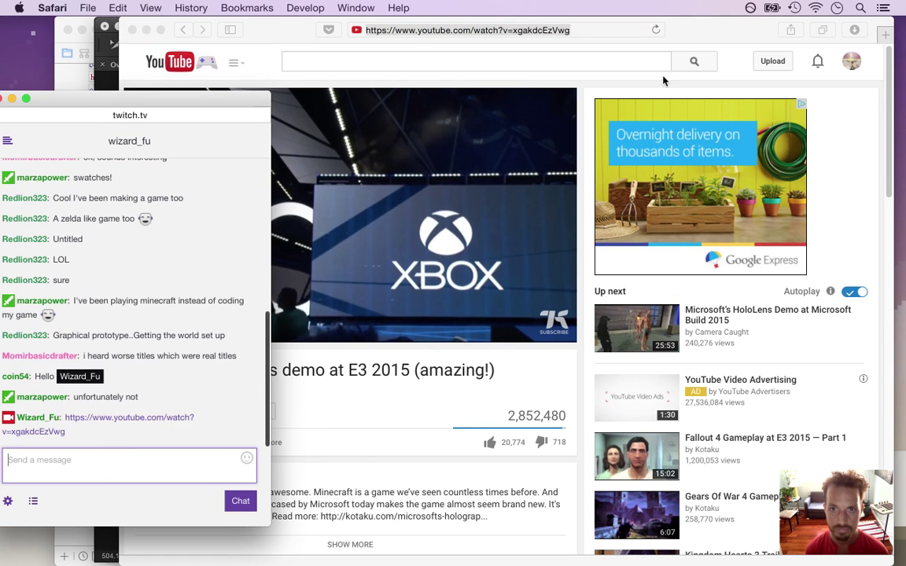
pyautogui.click(693, 42)
pyautogui.press('super+w')
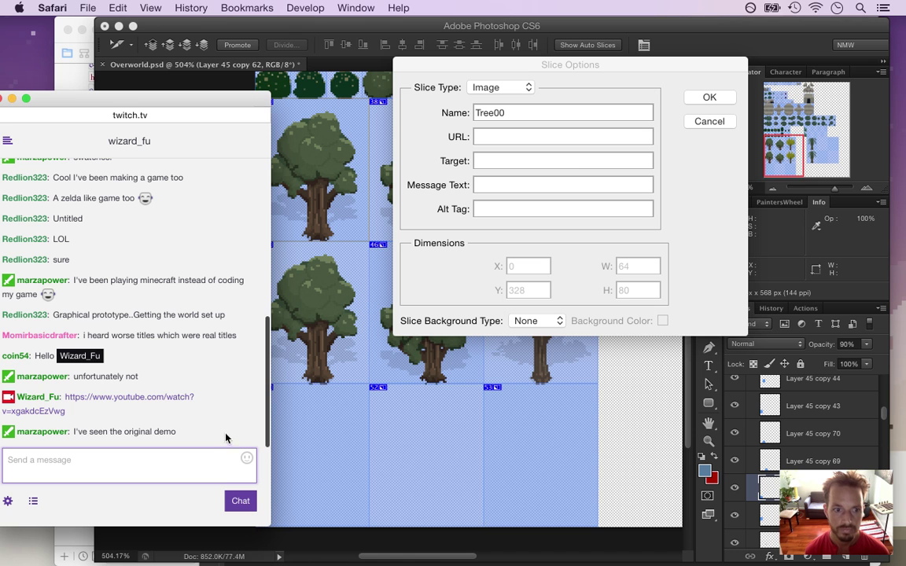
# Read the viewer's reply about the original demo, return to Photoshop and close the slice options.
pyautogui.moveTo(105, 432); pyautogui.dragTo(174, 431)
pyautogui.click(456, 274)
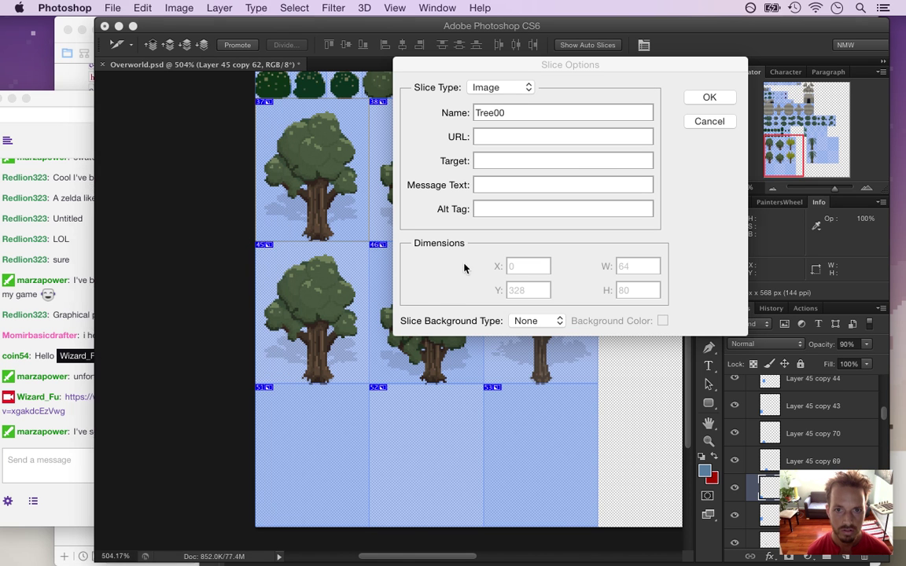
pyautogui.click(692, 101)
# Switch to Xcode, open AreaCreation.cpp and go to the createTreeTile function.
pyautogui.press('cmd+Tab')
pyautogui.press('cmd+Tab')
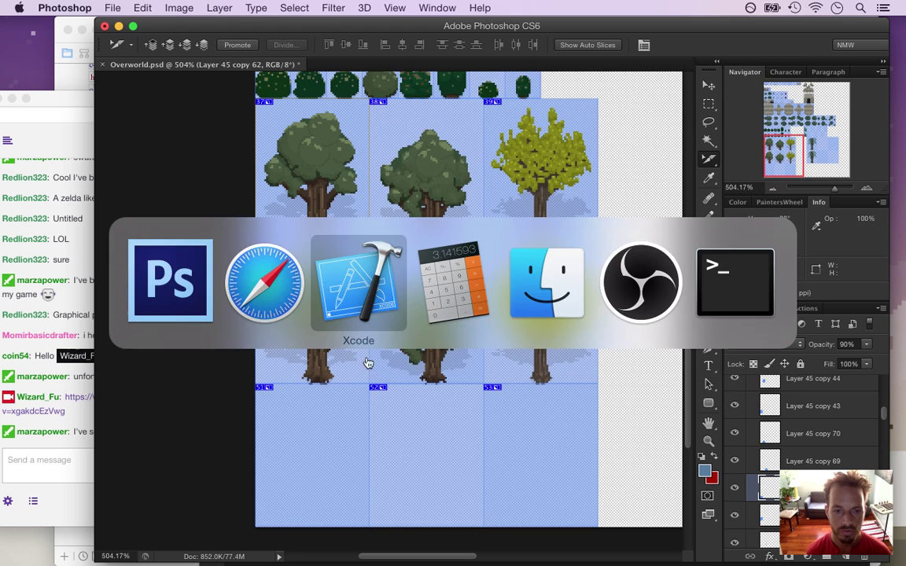
pyautogui.scroll(6, 186, 150)
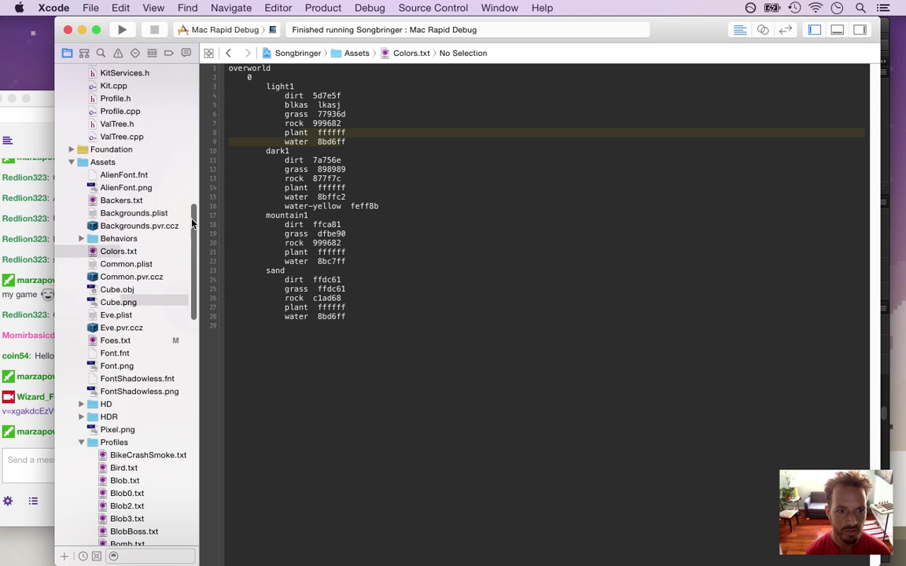
pyautogui.scroll(5, 186, 149)
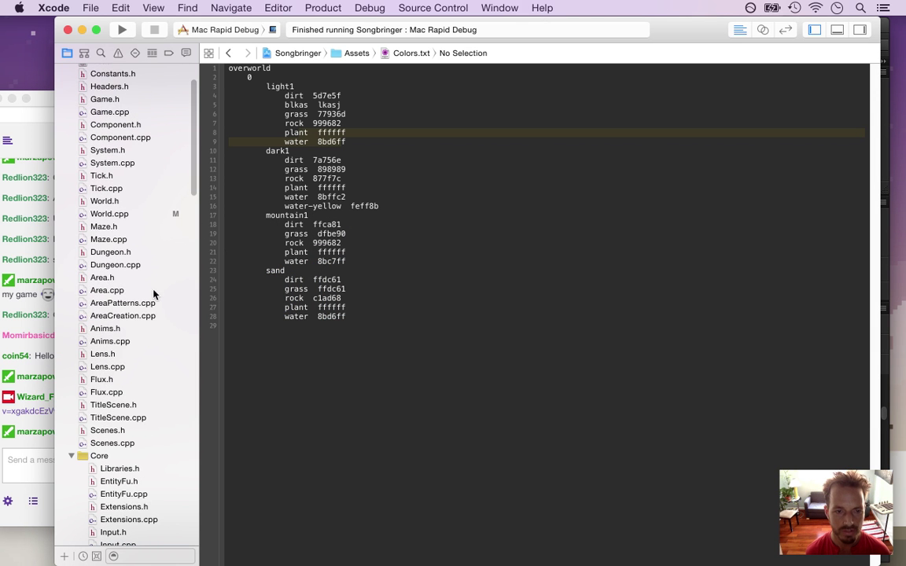
pyautogui.click(107, 290)
pyautogui.click(120, 315)
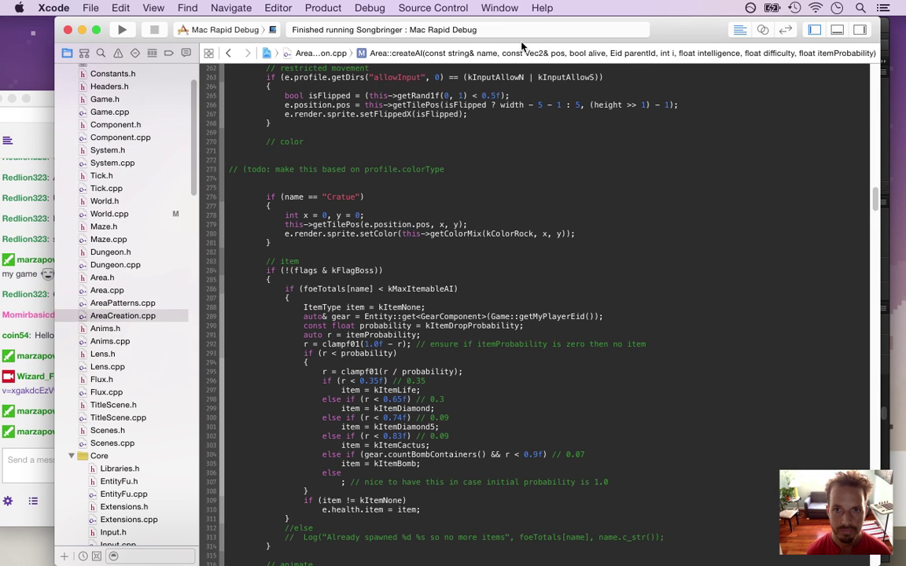
pyautogui.click(488, 54)
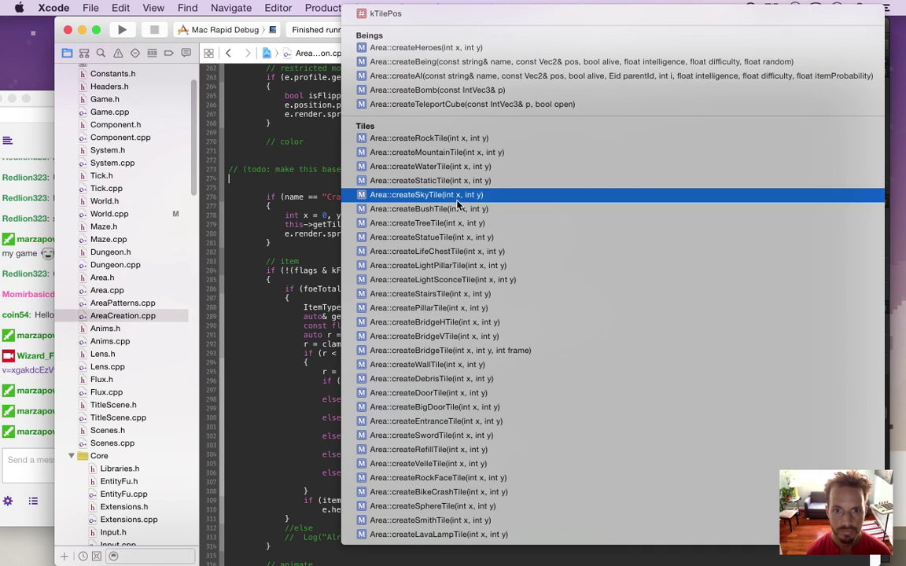
pyautogui.click(456, 226)
# Read the new viewer messages and greeting in the Twitch chat, and return to Photoshop.
pyautogui.click(34, 448)
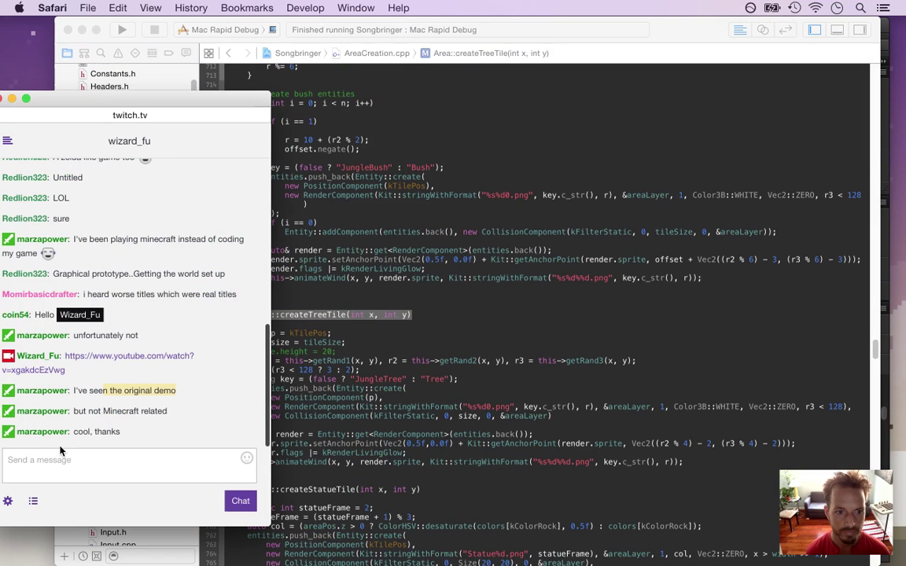
pyautogui.click(84, 412)
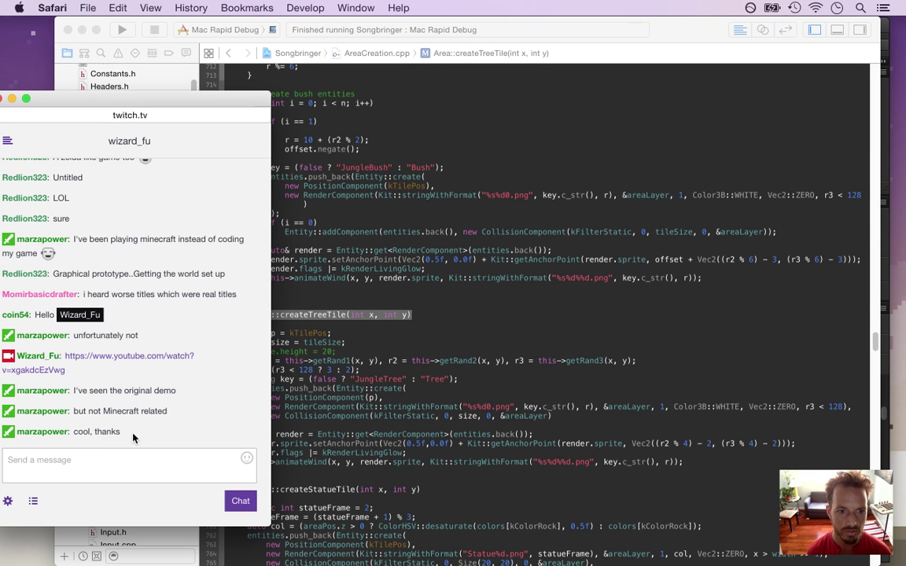
pyautogui.moveTo(100, 410); pyautogui.dragTo(138, 435)
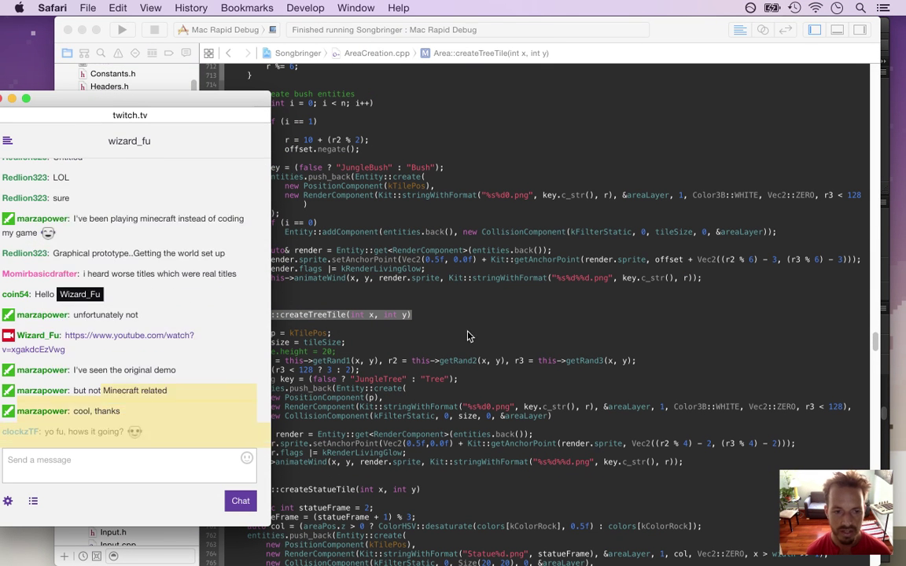
pyautogui.click(468, 336)
pyautogui.click(10, 461)
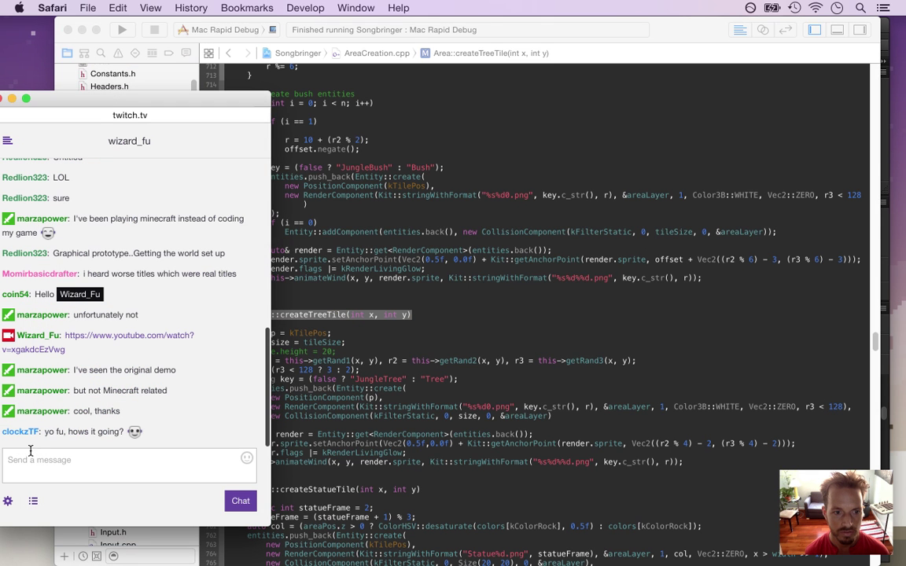
pyautogui.moveTo(53, 435); pyautogui.dragTo(123, 435)
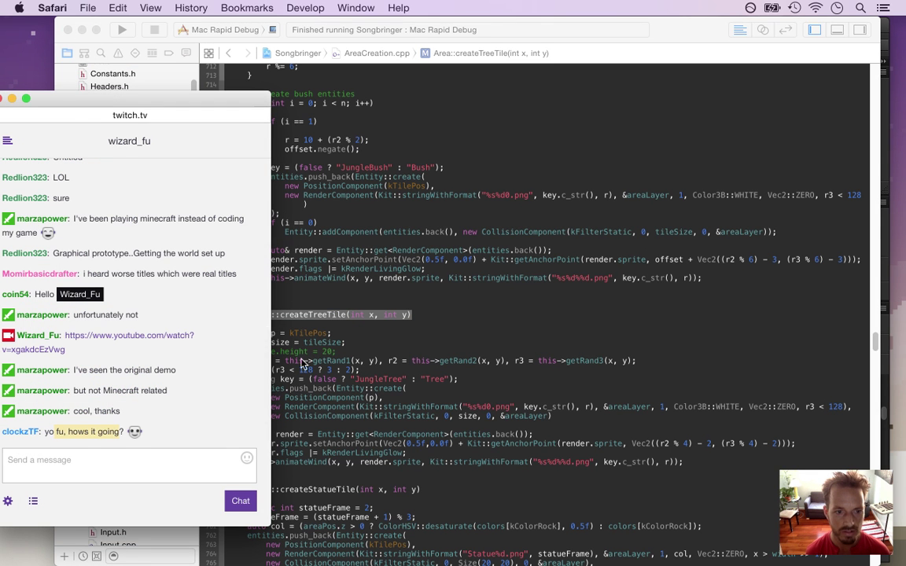
pyautogui.click(486, 328)
pyautogui.press('super+Tab')
pyautogui.press('super+Tab')
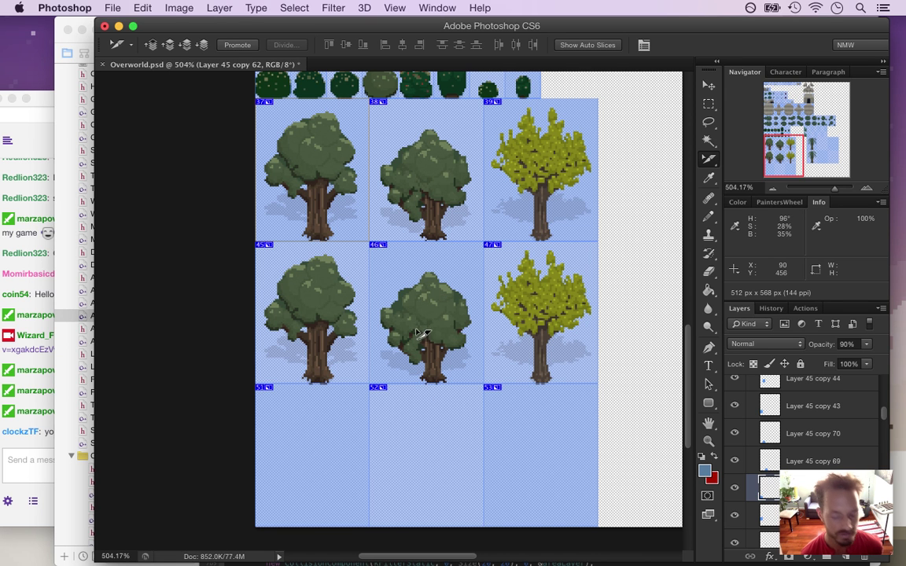
# Switch to Xcode, review the foe group entries in Foes.txt and go back to AreaCreation.cpp.
pyautogui.press('super+Tab')
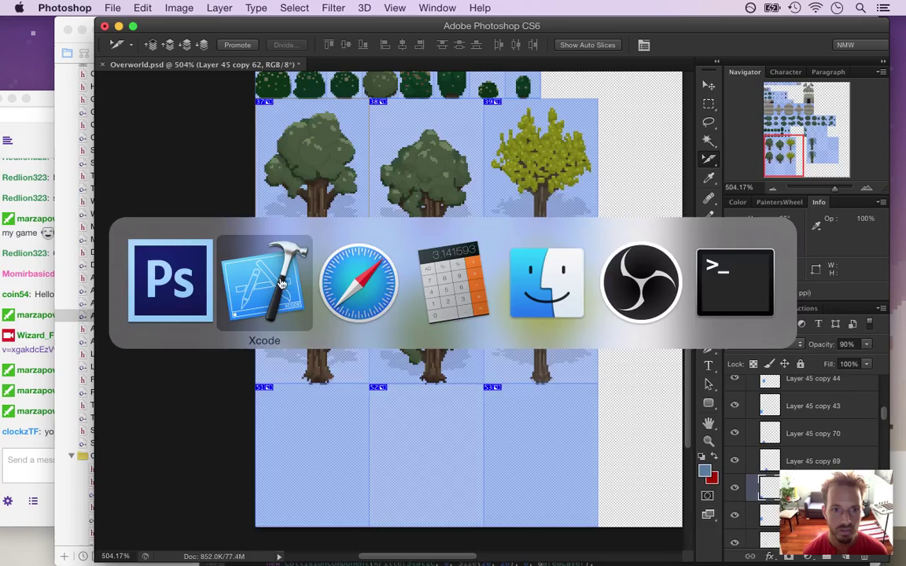
pyautogui.click(300, 288)
pyautogui.scroll(-10, 192, 205)
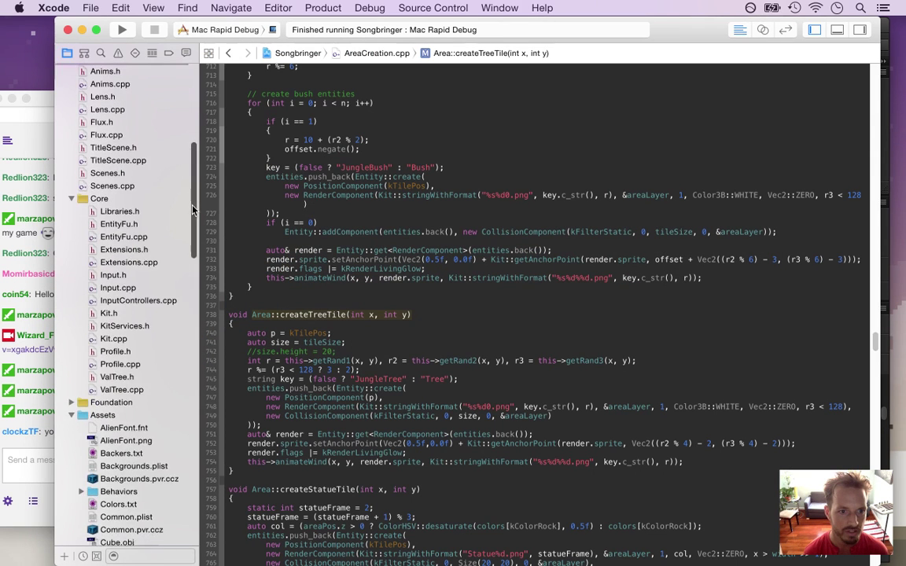
pyautogui.scroll(-8, 172, 212)
pyautogui.click(147, 344)
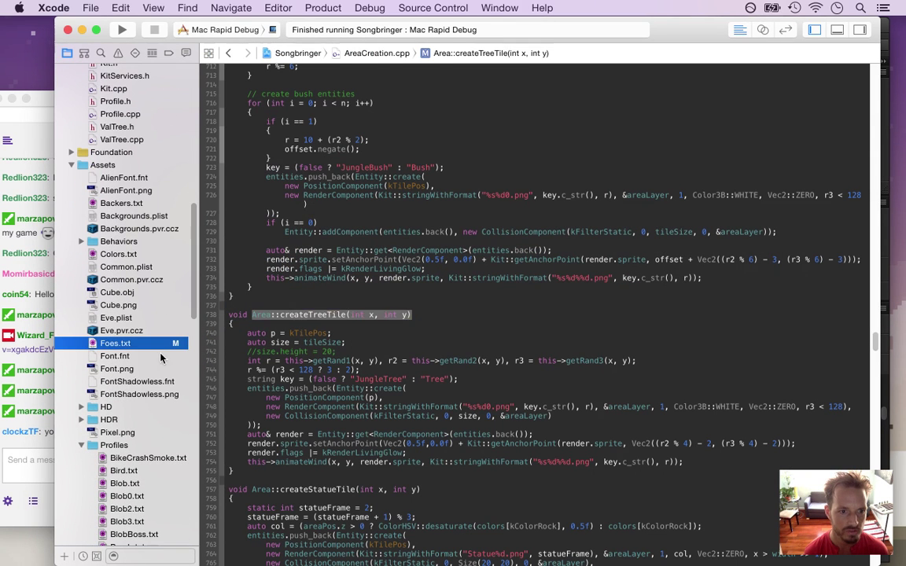
pyautogui.moveTo(231, 142); pyautogui.dragTo(440, 492)
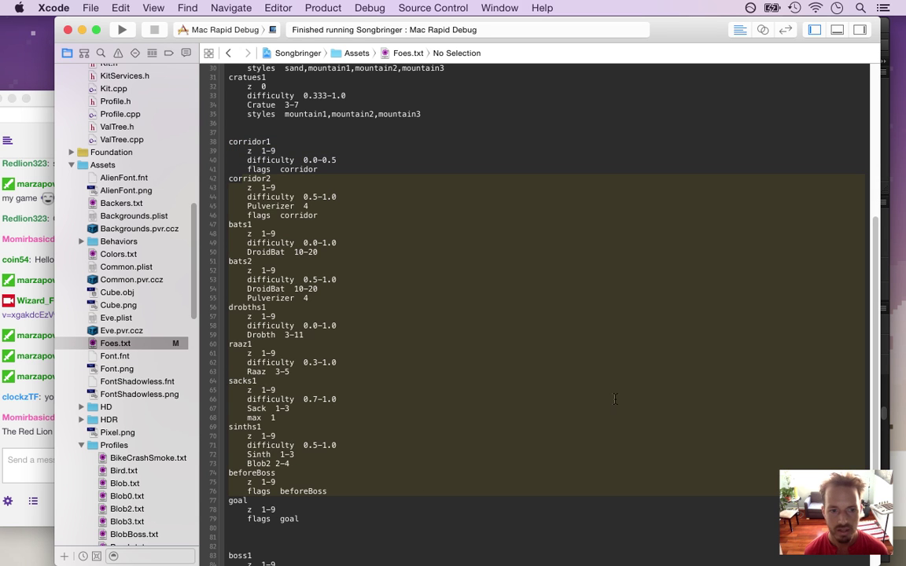
pyautogui.click(458, 205)
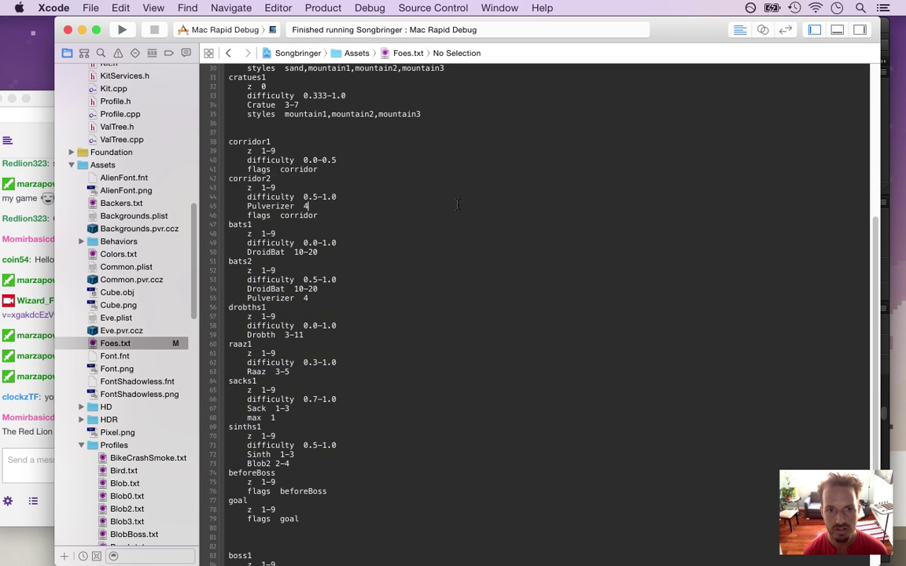
pyautogui.click(228, 53)
# Read the latest message in the Twitch chat, and examine the animateWind call's image name format in createTreeTile.
pyautogui.click(43, 447)
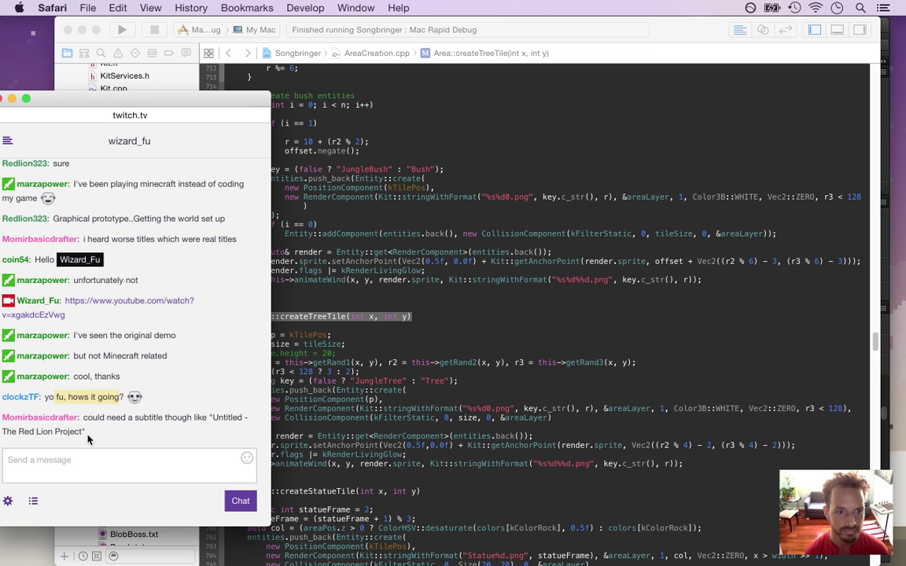
pyautogui.click(463, 279)
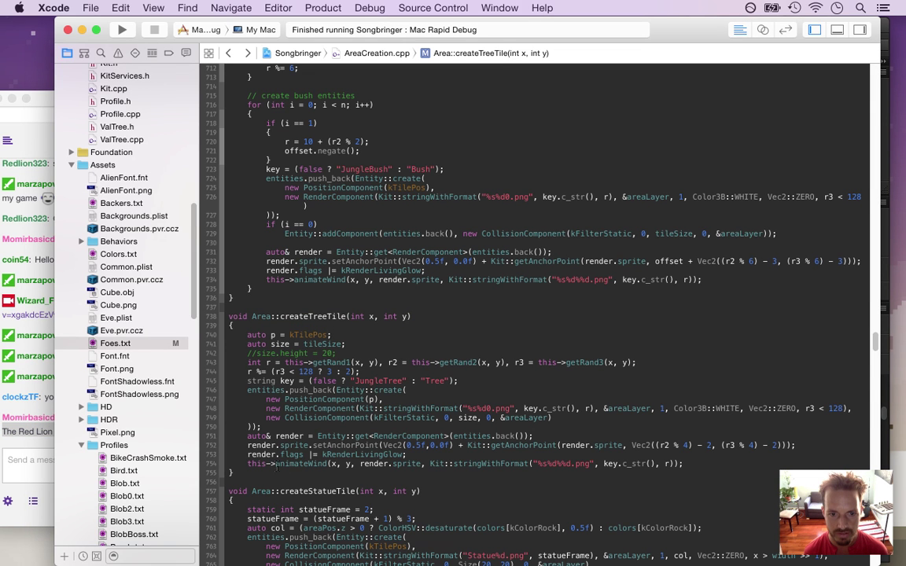
pyautogui.click(467, 465)
pyautogui.click(551, 454)
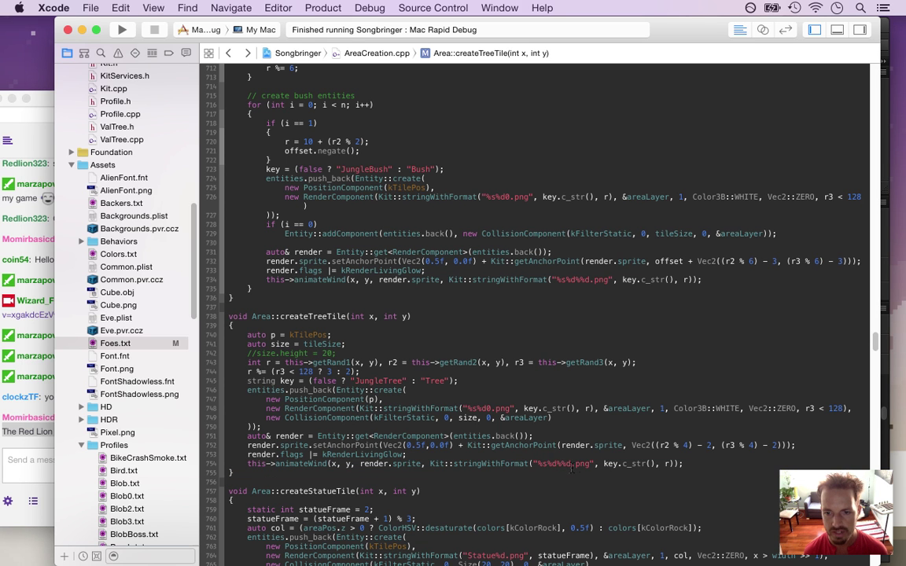
pyautogui.click(457, 381)
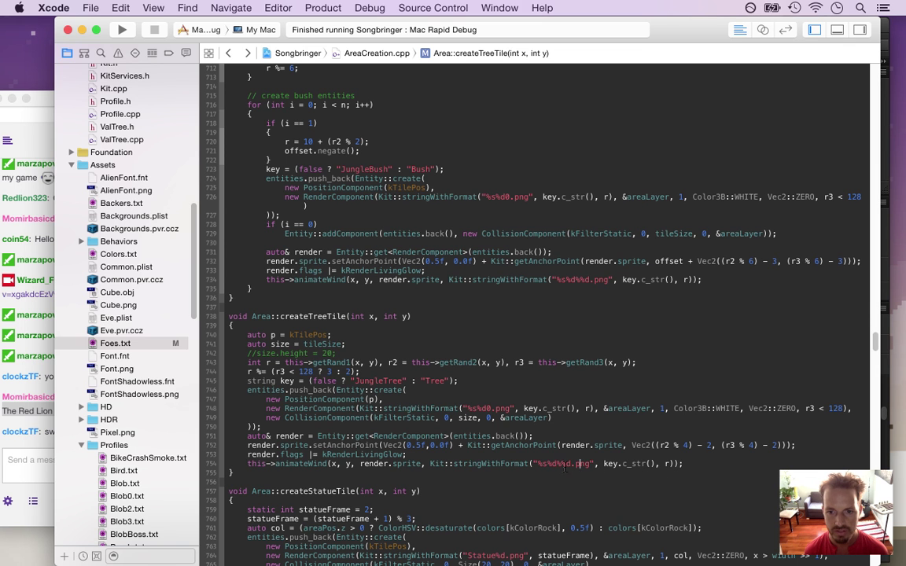
pyautogui.moveTo(560, 464); pyautogui.dragTo(586, 464)
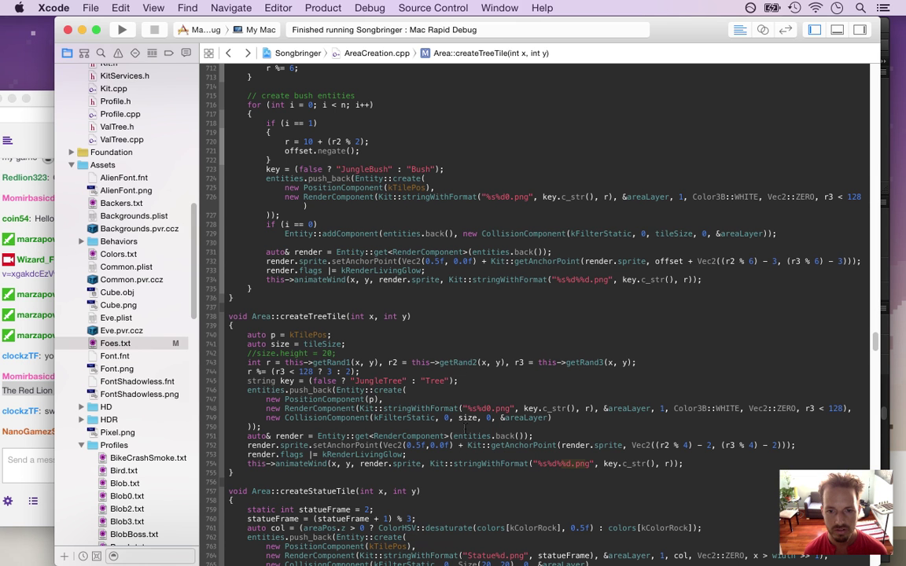
# Read the viewers' new greetings in the Twitch chat and switch back to Photoshop.
pyautogui.click(34, 439)
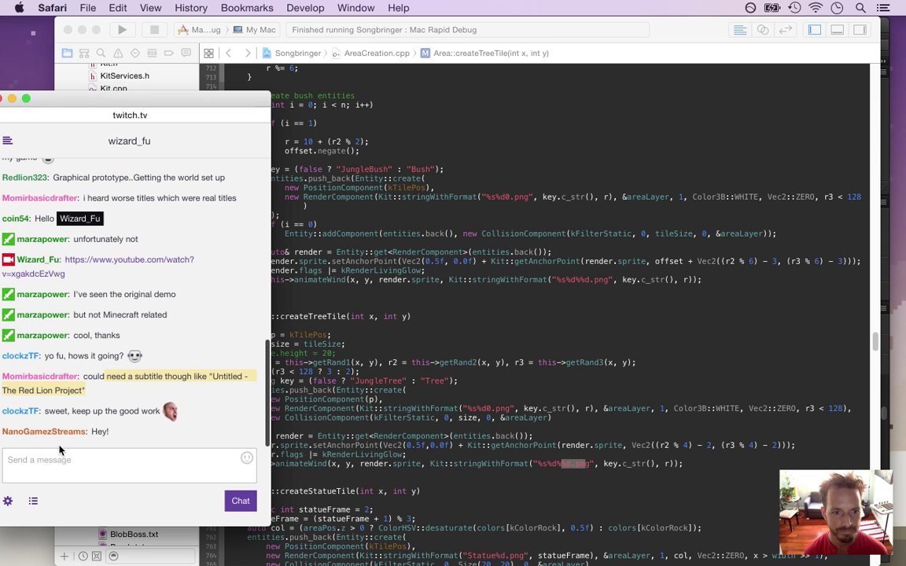
pyautogui.click(102, 432)
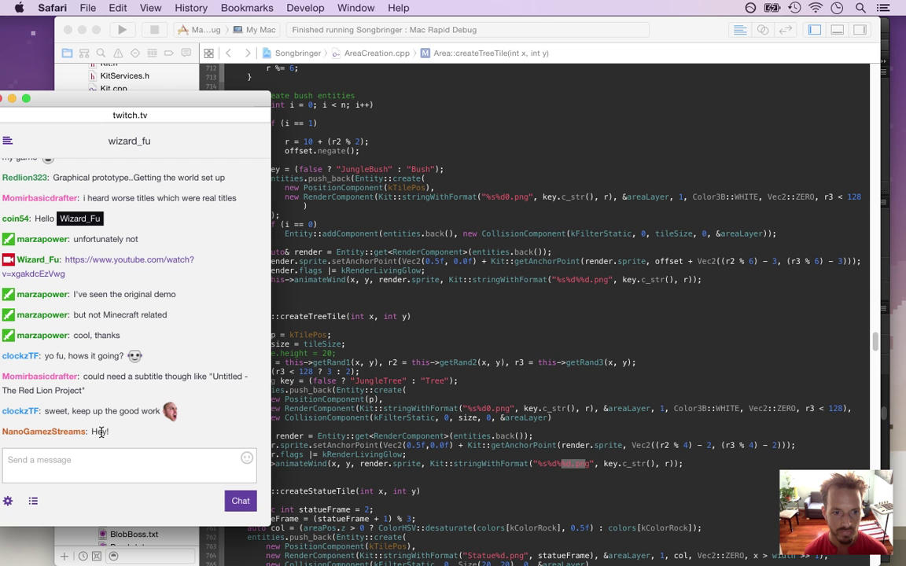
pyautogui.click(417, 353)
pyautogui.click(43, 412)
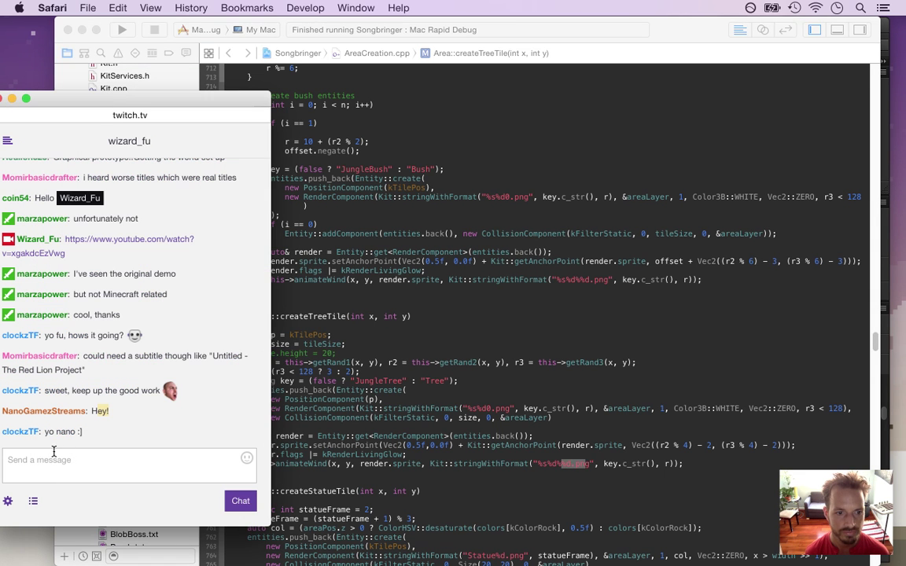
pyautogui.click(431, 336)
pyautogui.press('super+Tab')
pyautogui.press('super+Tab')
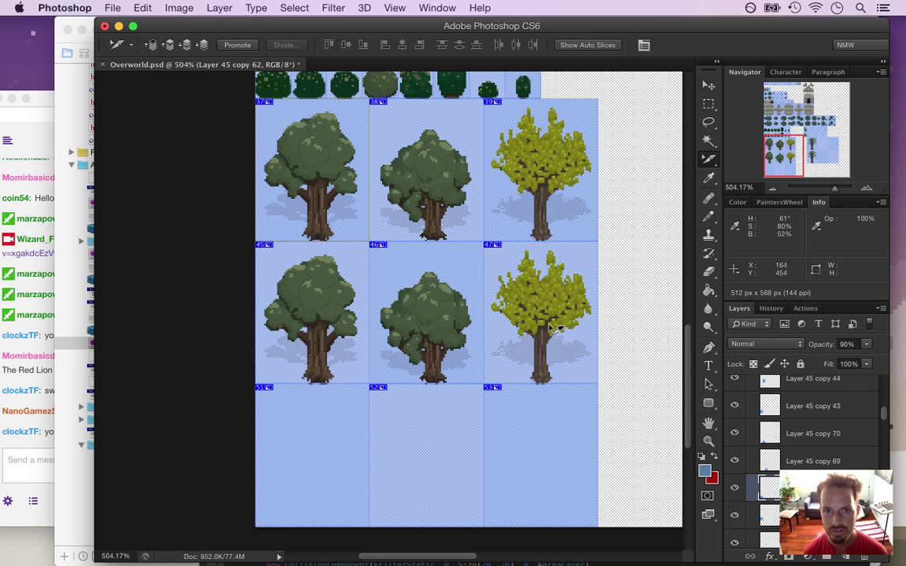
# Rename the slice of the upper-row tree in the first column to TreeBare00.
pyautogui.doubleClick(314, 114)
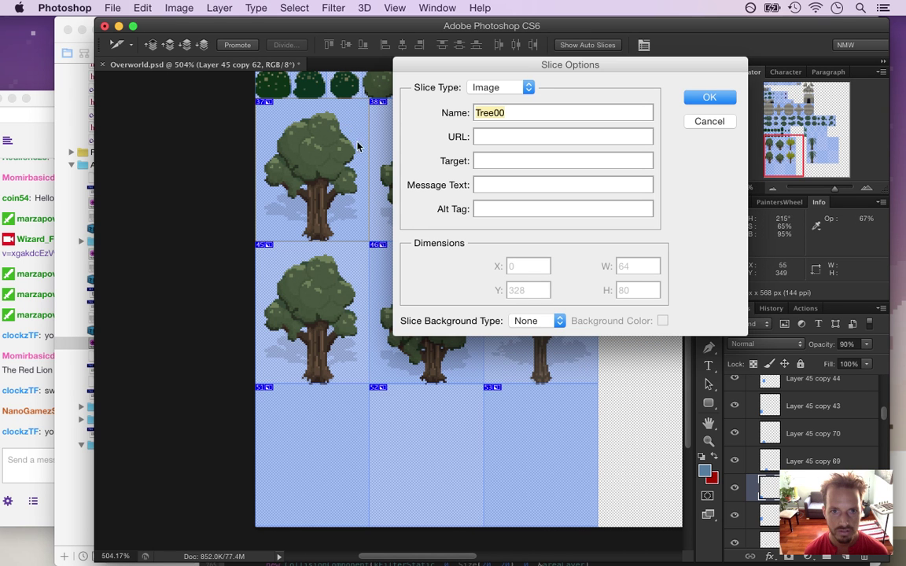
pyautogui.click(492, 114)
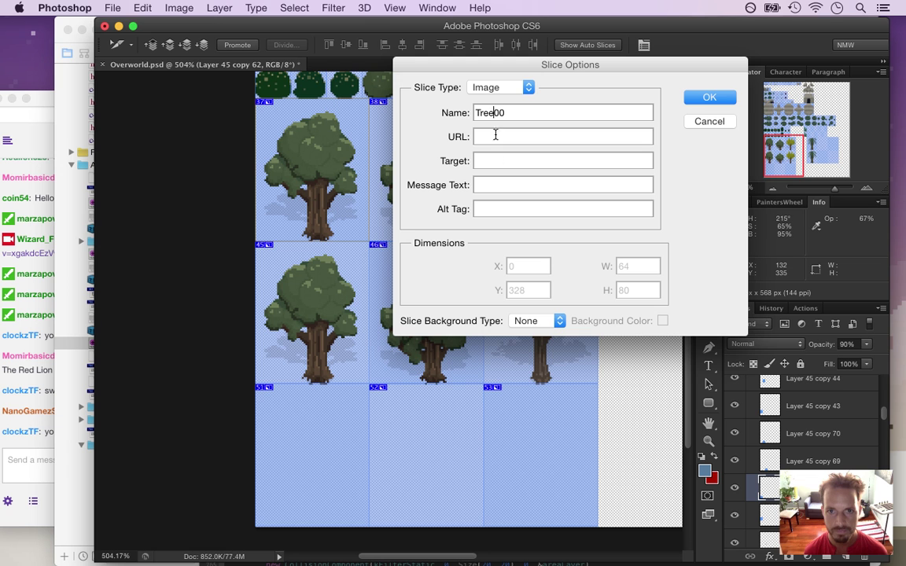
pyautogui.write('Bare')
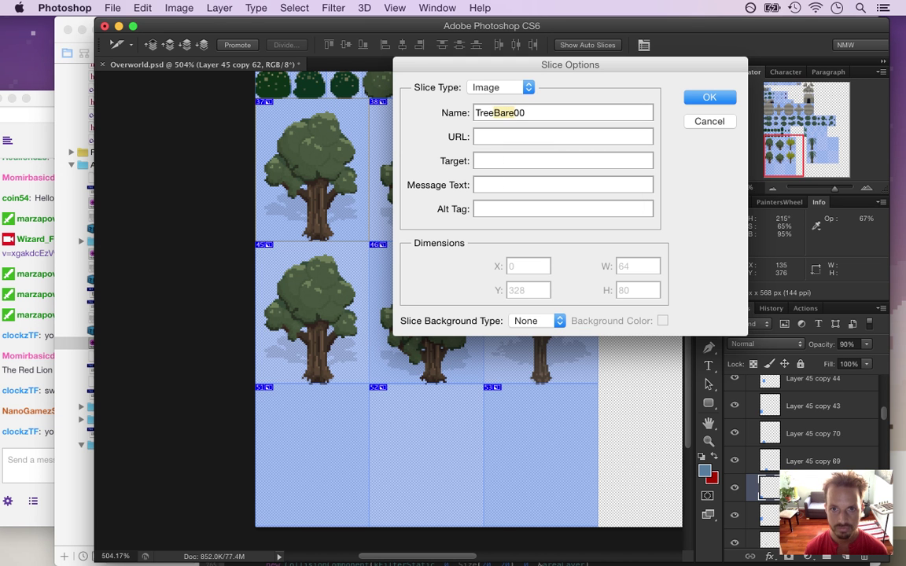
pyautogui.press('Return')
# Rename the slice of the upper-row tree in the second column to TreeBare10.
pyautogui.doubleClick(419, 212)
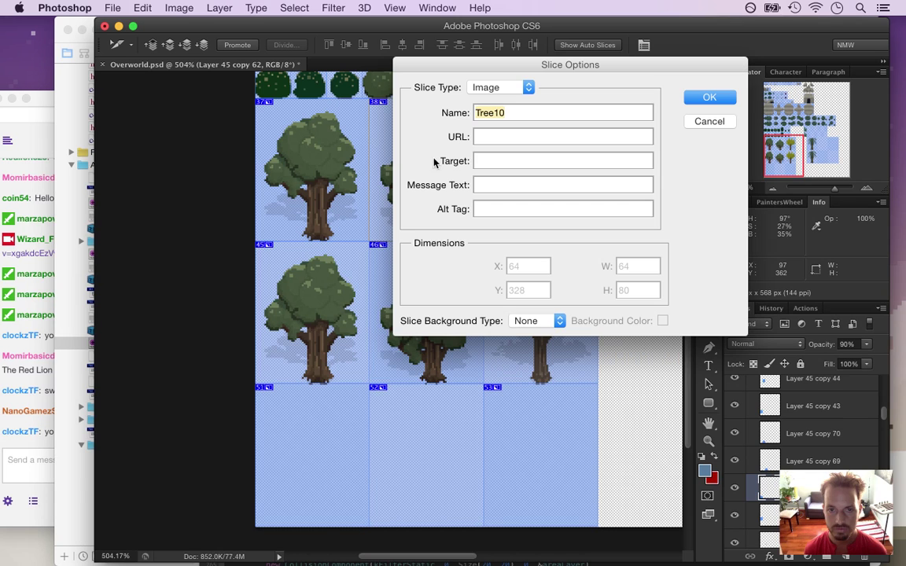
pyautogui.click(493, 111)
pyautogui.write('Bare')
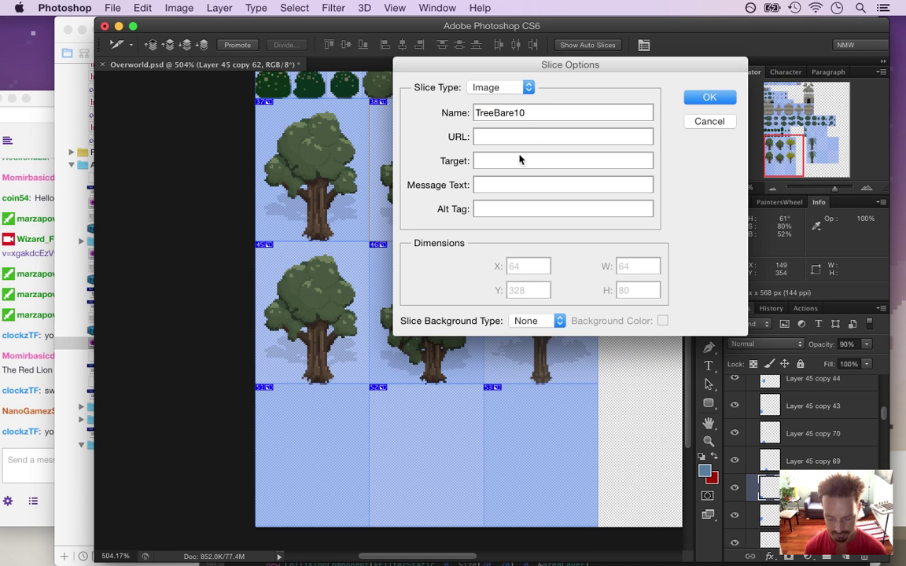
pyautogui.press('Return')
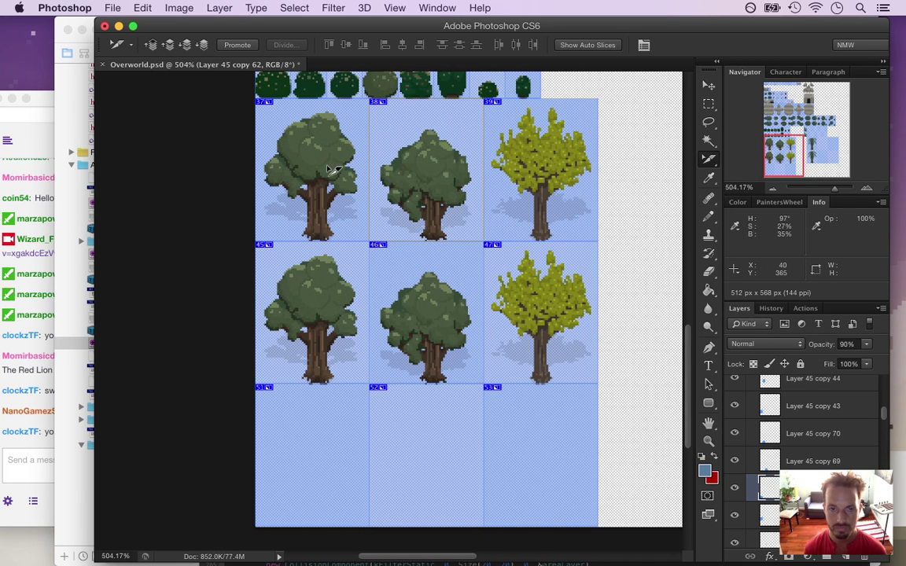
# Remove the last digit from the slice name of the upper-row tree in the first column.
pyautogui.doubleClick(299, 151)
pyautogui.click(528, 114)
pyautogui.press('BackSpace')
pyautogui.press('Return')
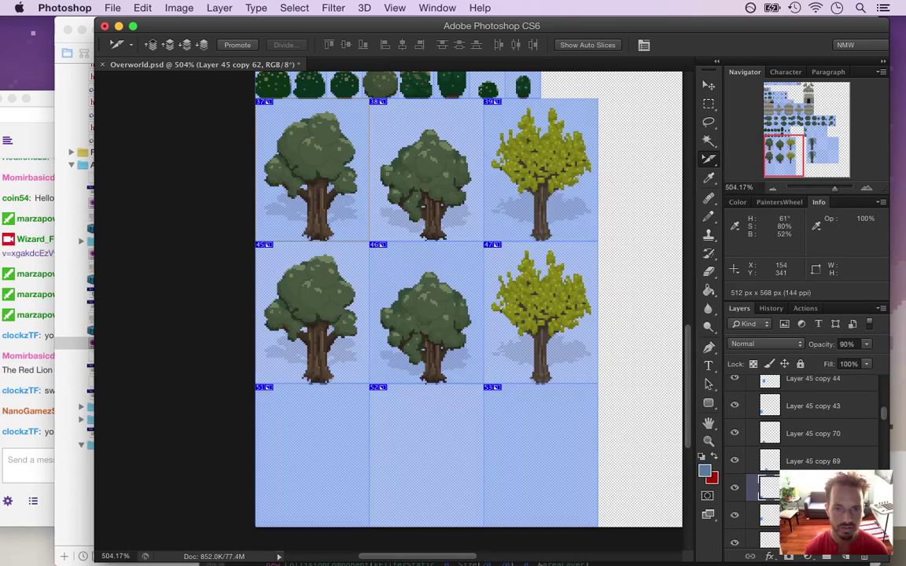
# Check the slice name of the second-column upper-row tree and rename the third-column upper-row slice to TreeBare20.
pyautogui.doubleClick(407, 149)
pyautogui.click(531, 107)
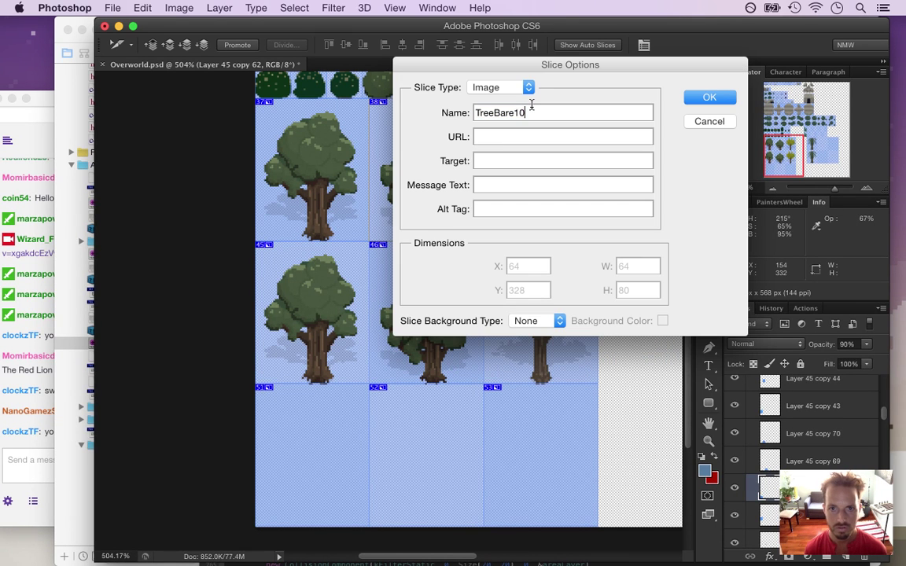
pyautogui.press('Return')
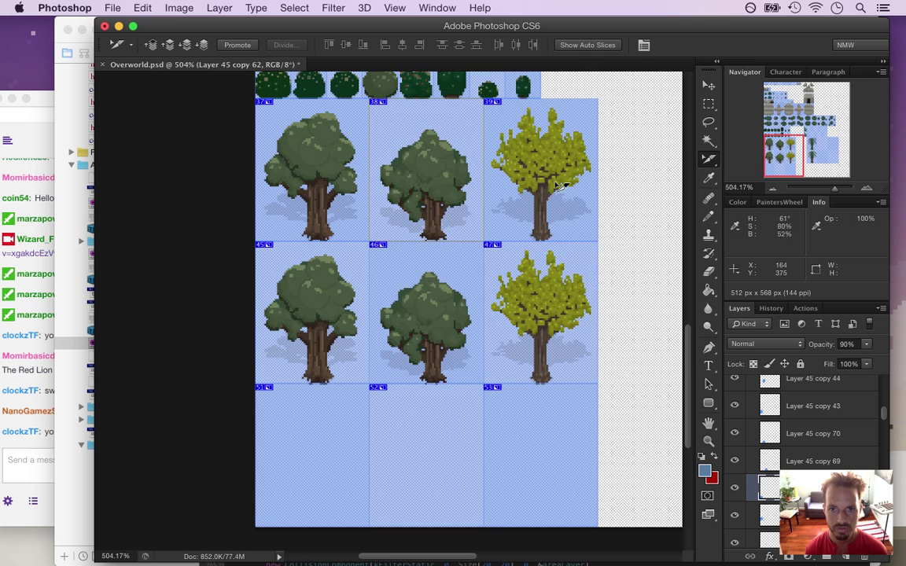
pyautogui.doubleClick(501, 170)
pyautogui.click(493, 112)
pyautogui.write('Bare')
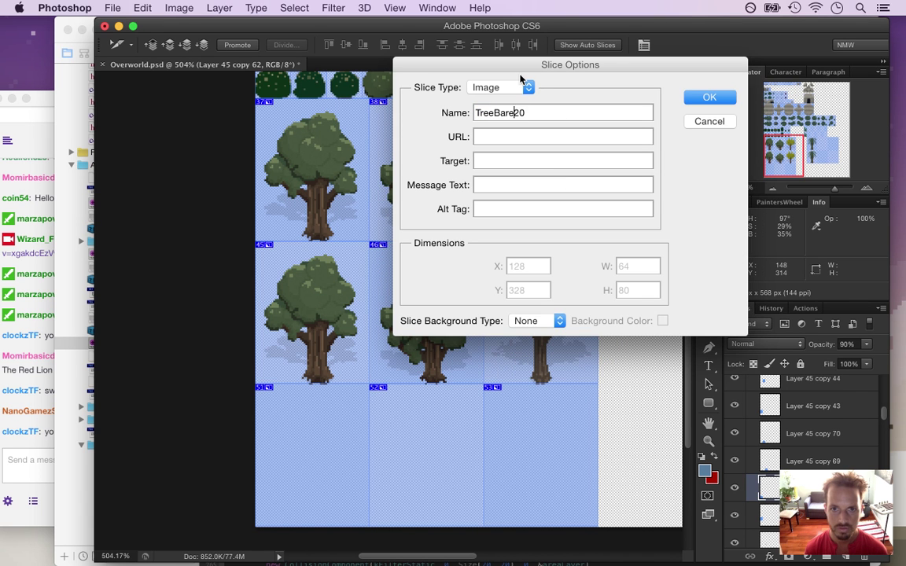
pyautogui.press('Return')
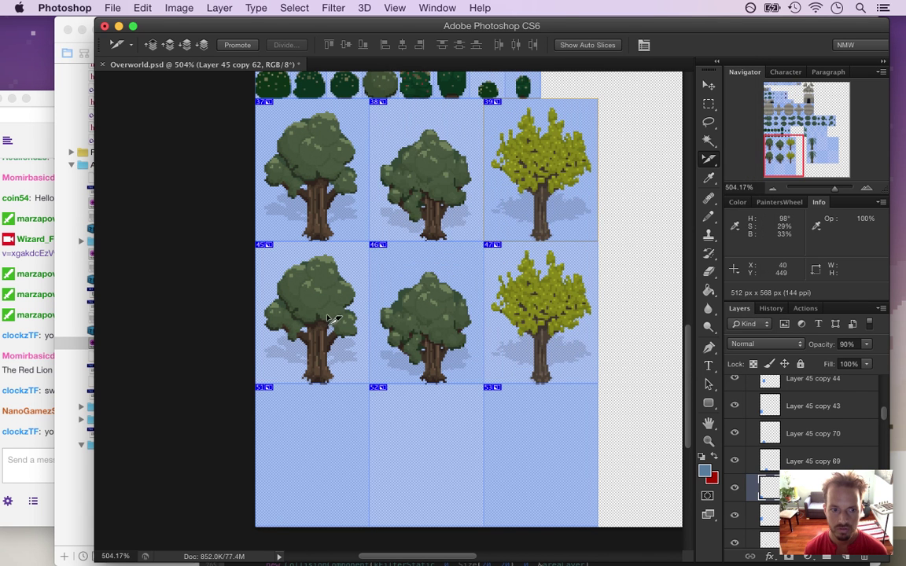
# Rename the slice of the middle-row tree in the first column to Tree00.
pyautogui.doubleClick(301, 288)
pyautogui.click(508, 112)
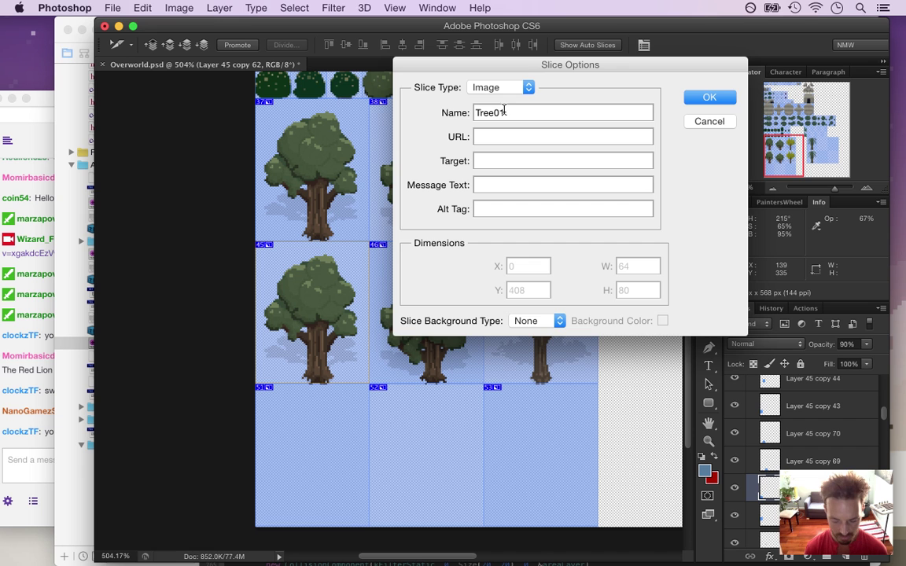
pyautogui.write('0')
pyautogui.press('Return')
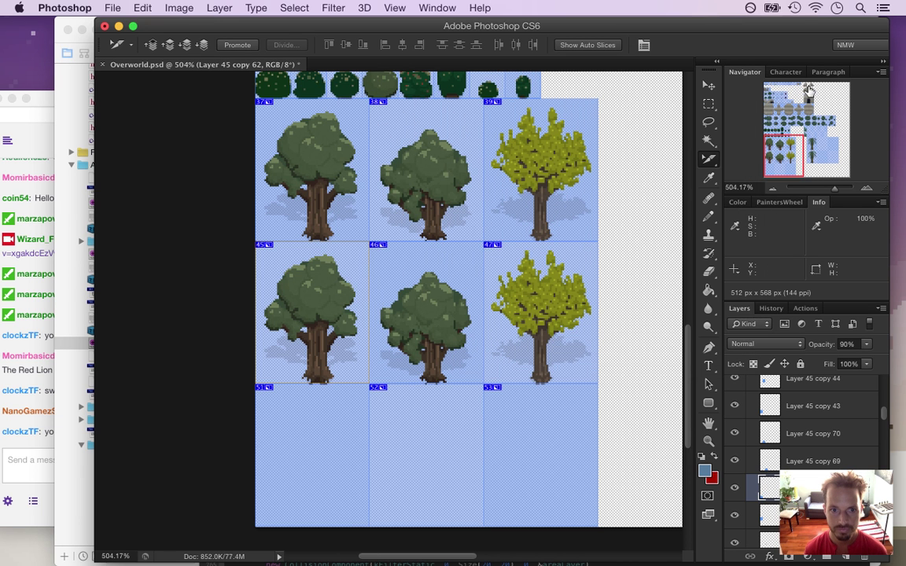
# Copy the prefix Tree from the first-column middle-row slice name and give the empty slice below a name starting with Tree0.
pyautogui.doubleClick(303, 276)
pyautogui.click(499, 112)
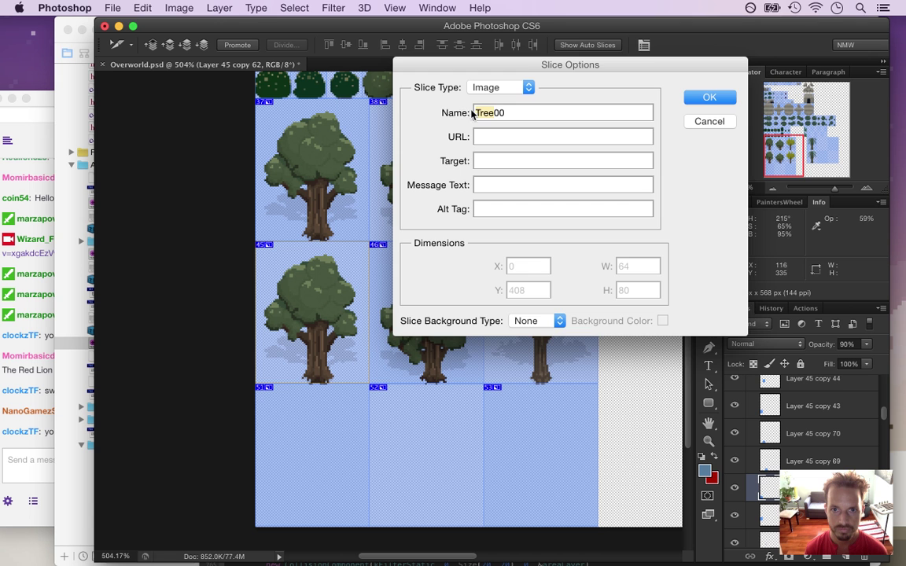
pyautogui.click(699, 100)
pyautogui.doubleClick(357, 272)
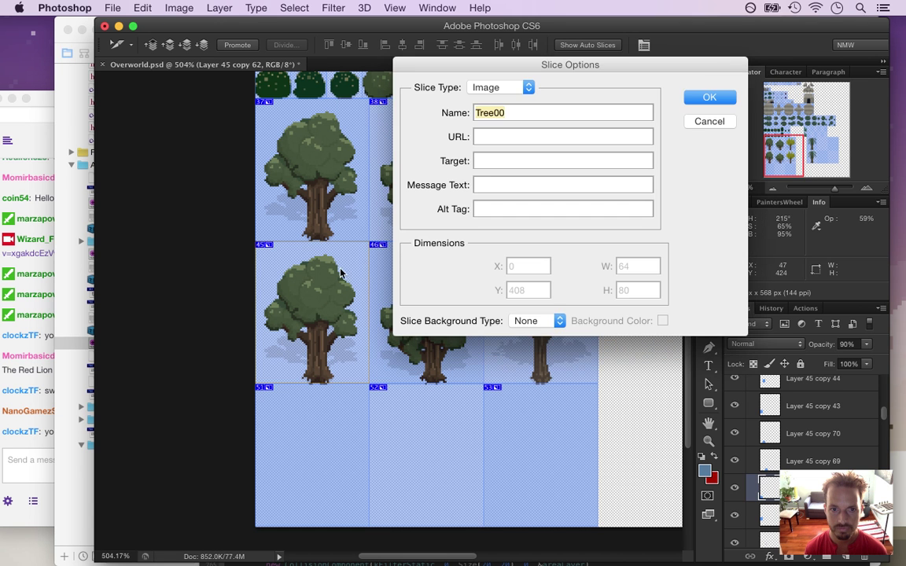
pyautogui.press('Return')
pyautogui.doubleClick(338, 423)
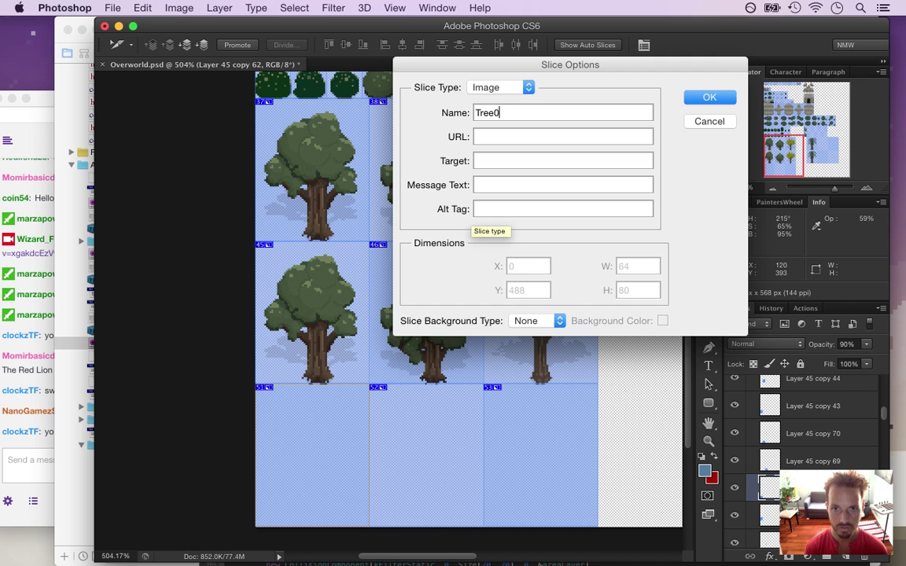
pyautogui.press('Return')
# Rename the second-column middle-row slice to Tree10 and give the empty slice below it a name starting with Tree.
pyautogui.doubleClick(464, 305)
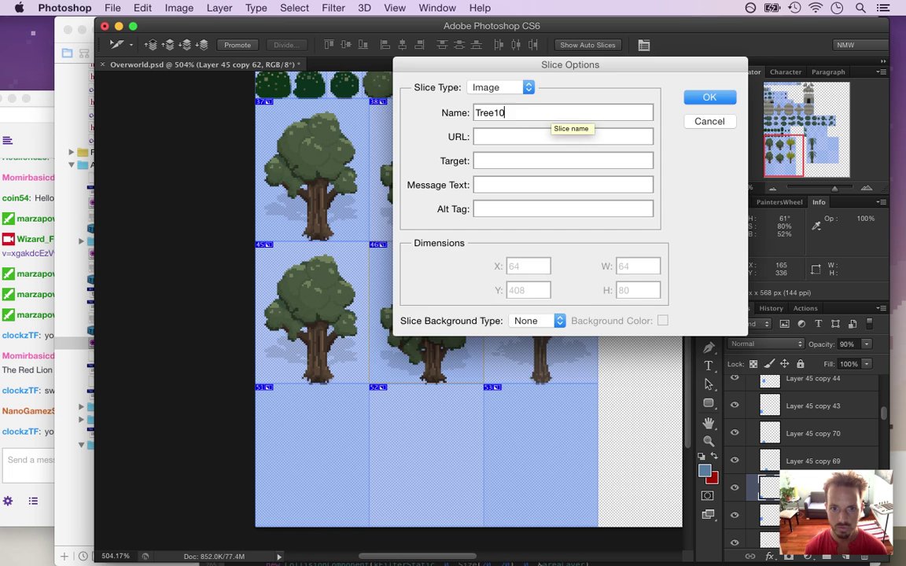
pyautogui.press('Return')
pyautogui.doubleClick(409, 455)
pyautogui.write('Tree')
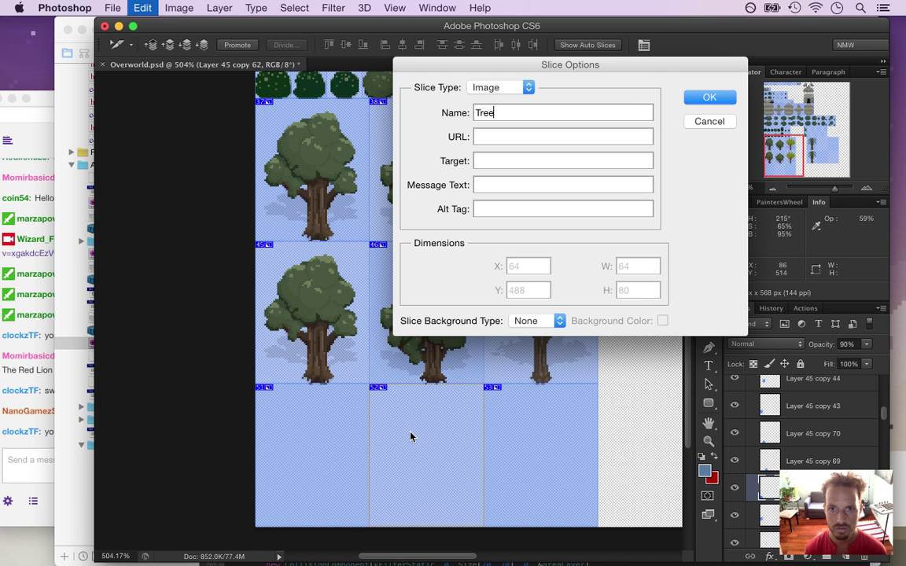
pyautogui.press('Return')
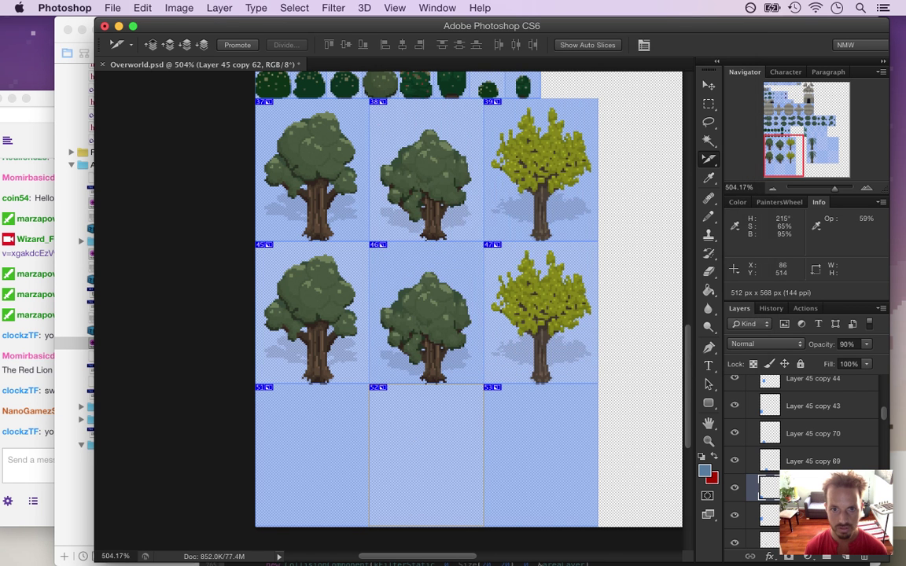
# Rename the slice of the middle-row tree in the third column to Tree20.
pyautogui.doubleClick(562, 313)
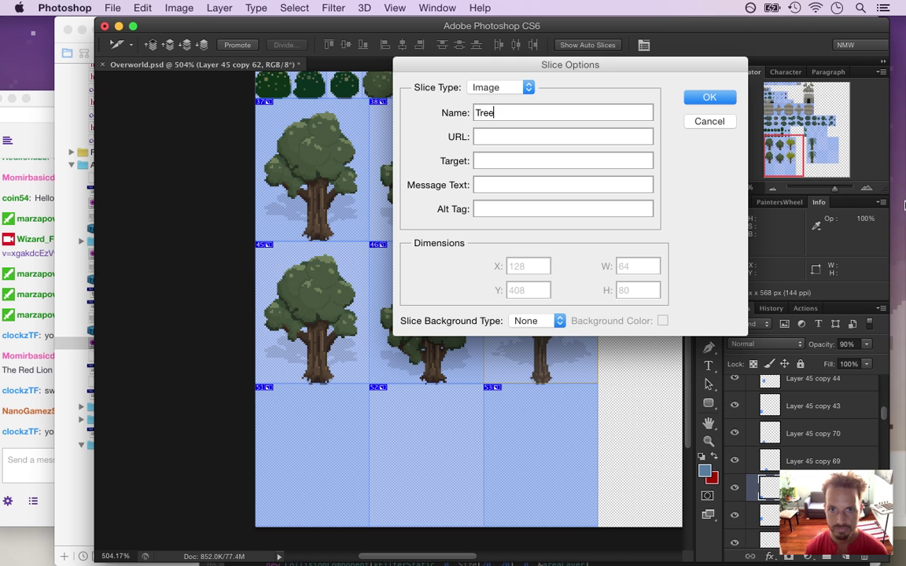
pyautogui.moveTo(904, 204)
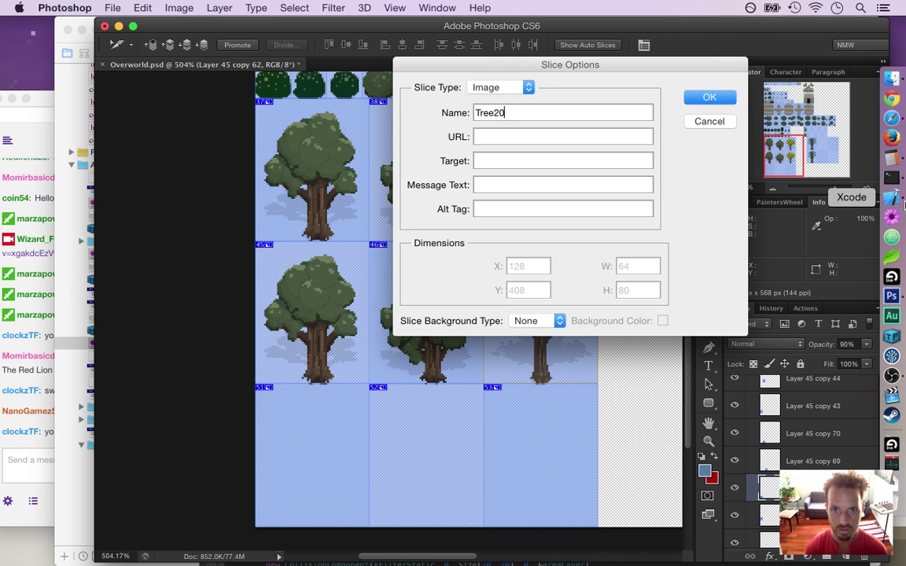
pyautogui.press('Return')
# Rename the empty third-row slice in the third column to Tree21 and save the file.
pyautogui.doubleClick(541, 424)
pyautogui.write('Tree')
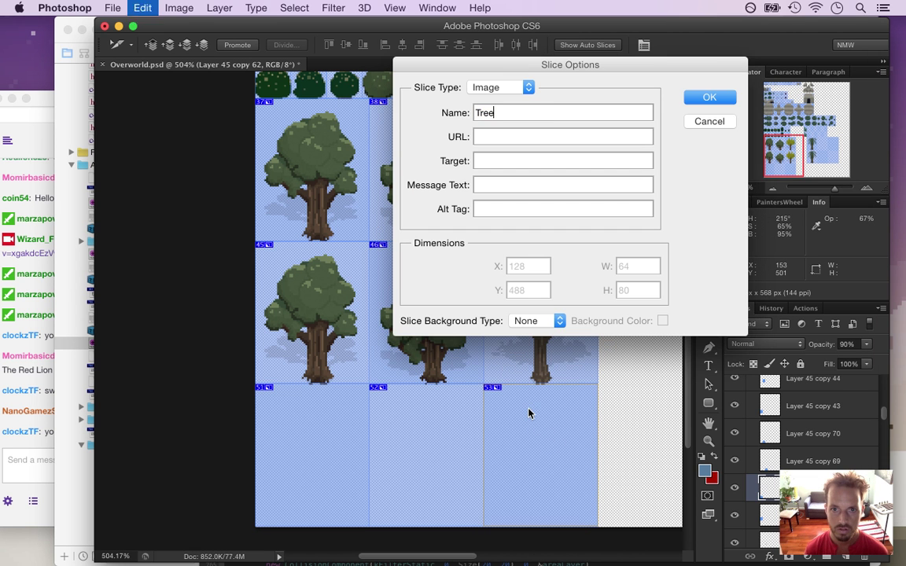
pyautogui.write('21')
pyautogui.press('Return')
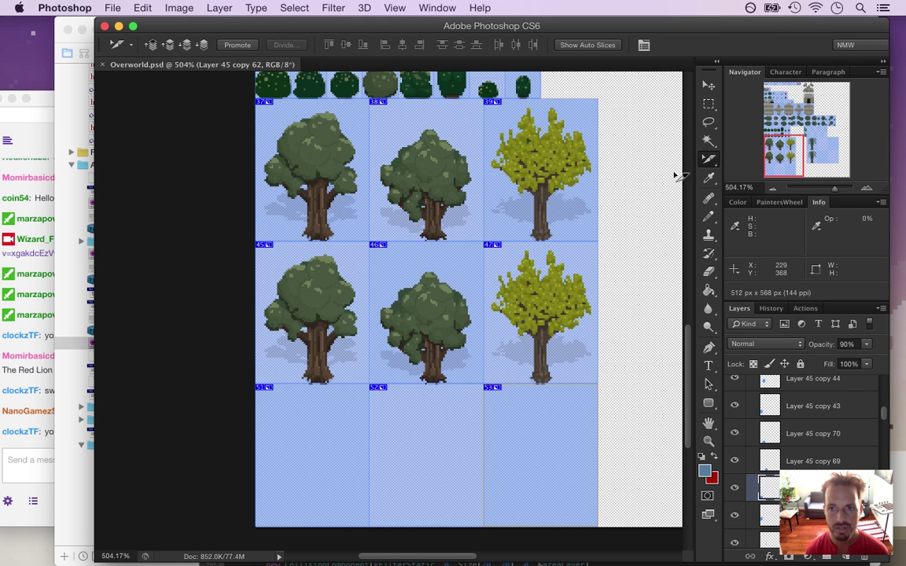
# Hide the slice outlines and marquee-select both tree rows on the sprites layer, about 194 by 160 px.
pyautogui.press('super+h')
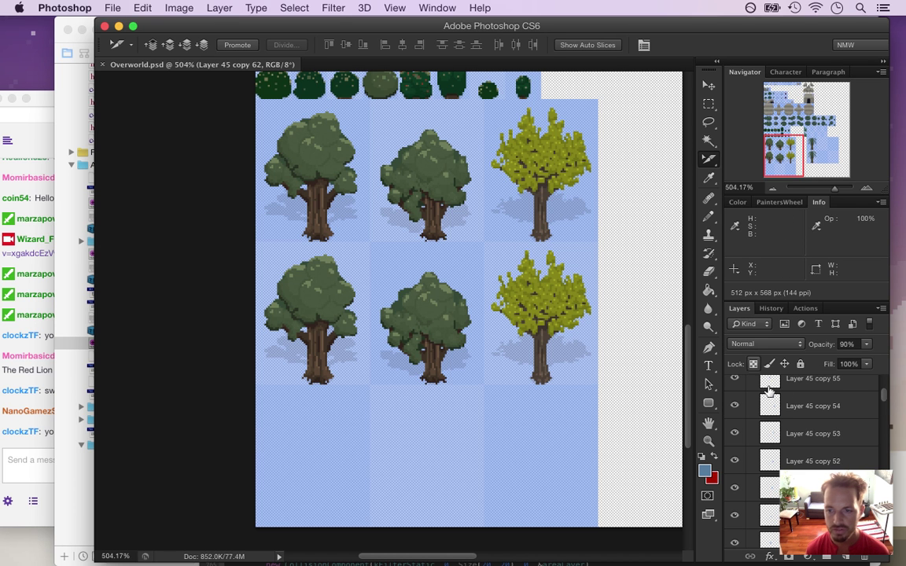
pyautogui.moveTo(884, 393); pyautogui.dragTo(887, 386)
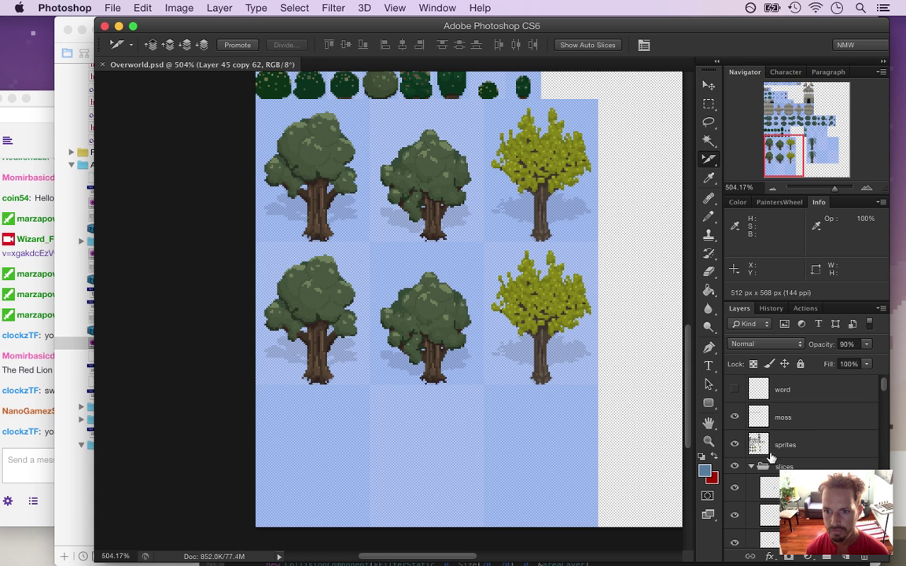
pyautogui.press('m')
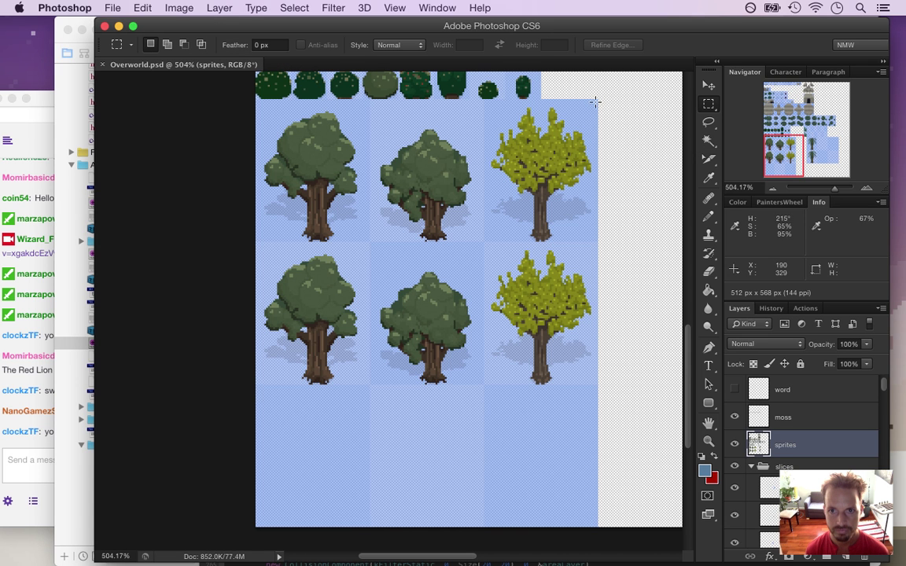
pyautogui.moveTo(593, 102); pyautogui.dragTo(507, 200)
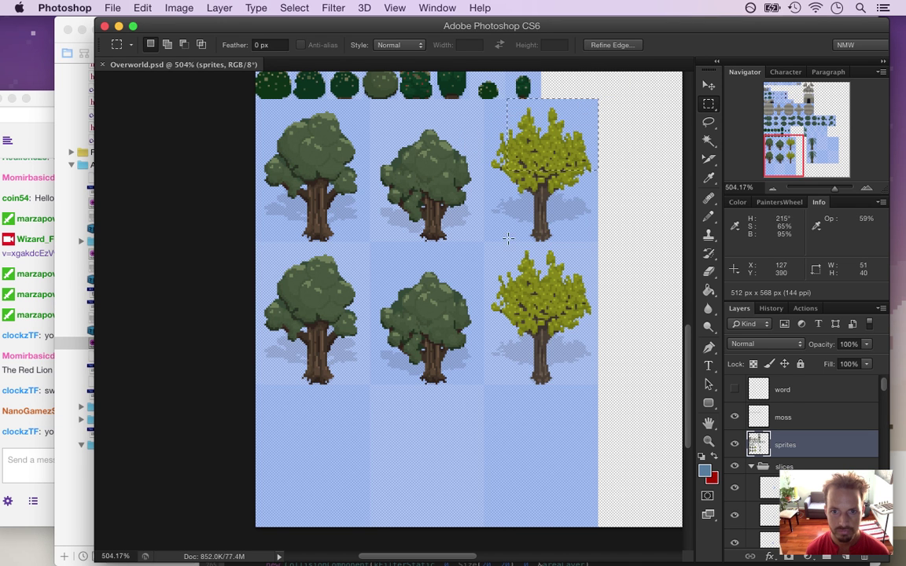
pyautogui.moveTo(597, 384); pyautogui.dragTo(243, 86)
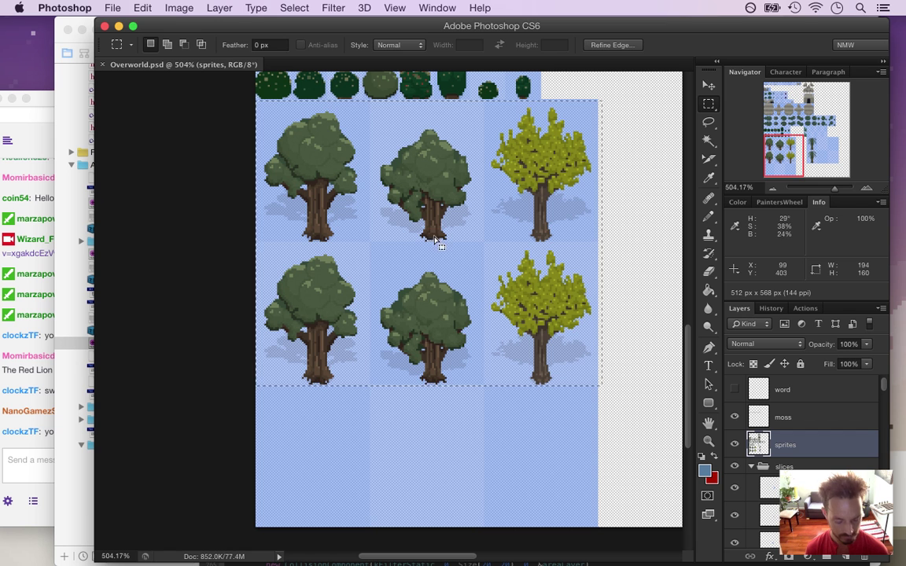
# Move the two selected tree rows down by one row and inspect the trunks at the canvas's lower edge.
pyautogui.press('v')
pyautogui.moveTo(433, 203); pyautogui.dragTo(434, 346)
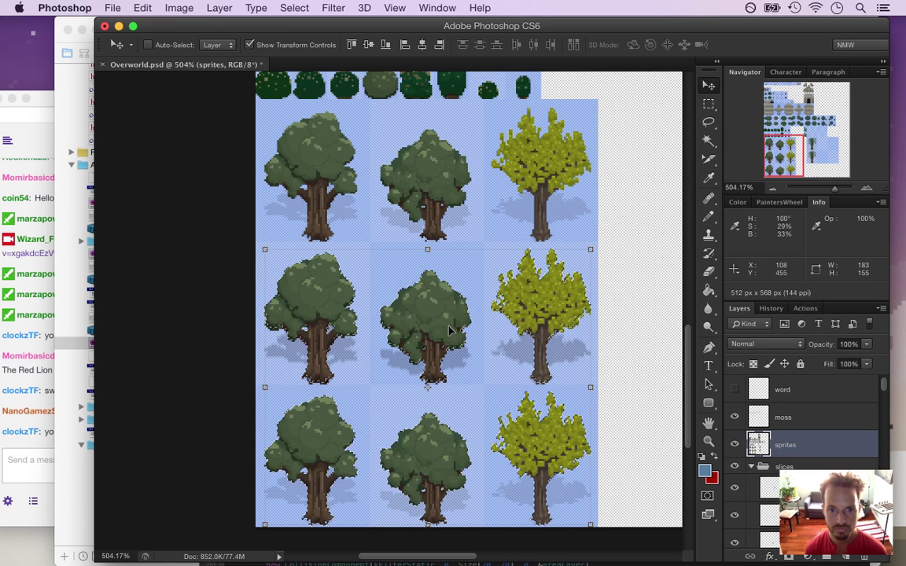
pyautogui.press('super+z')
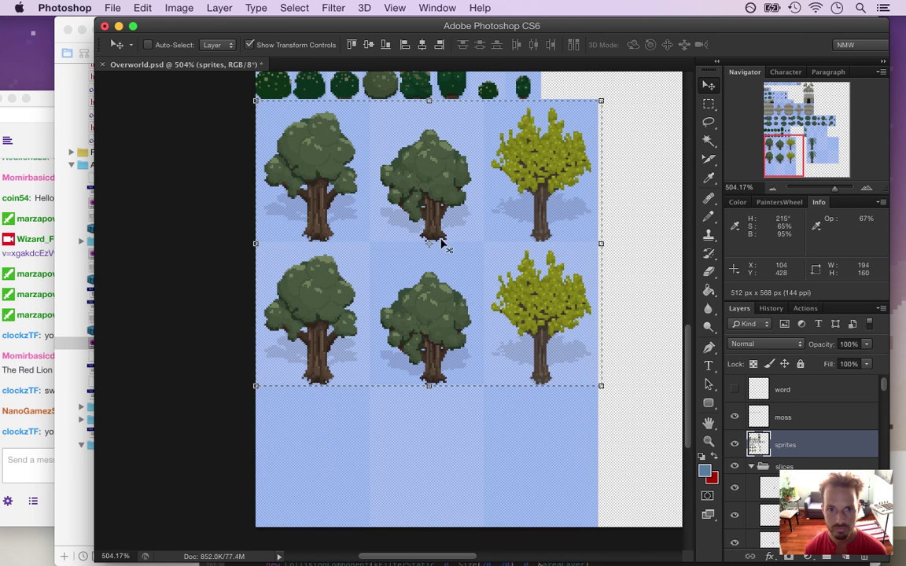
pyautogui.moveTo(442, 173); pyautogui.dragTo(438, 313)
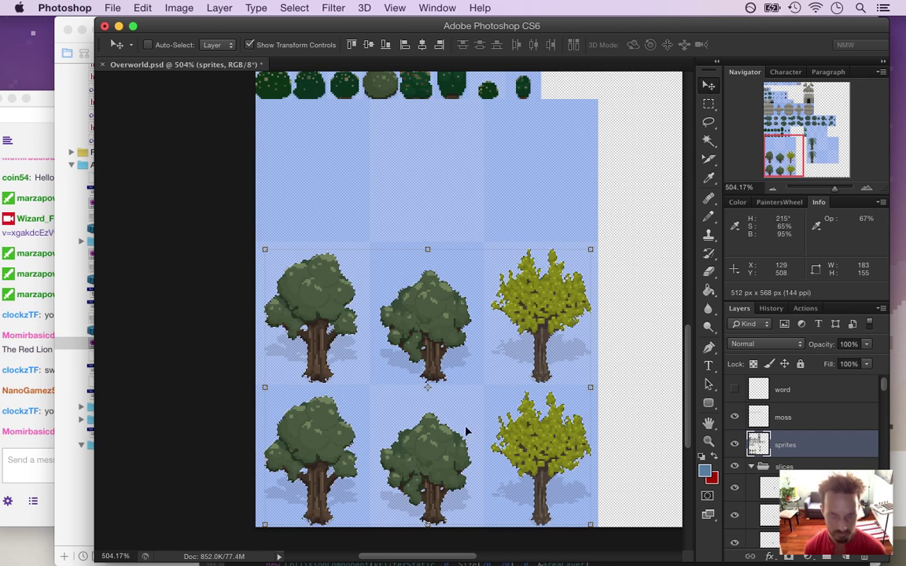
pyautogui.moveTo(377, 492); pyautogui.dragTo(464, 491)
pyautogui.moveTo(689, 476); pyautogui.dragTo(685, 501)
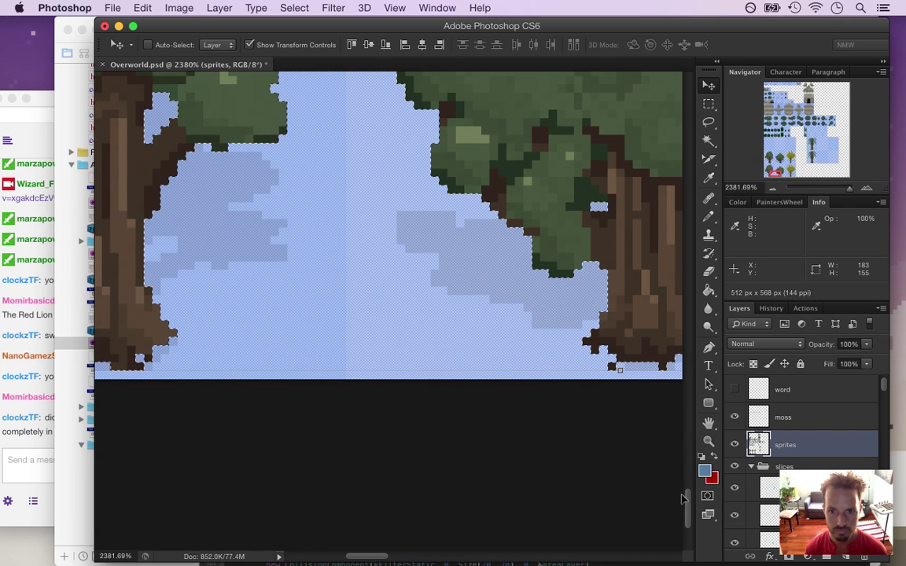
# Switch to the Twitch chat in Safari and read the viewers' messages about seasons and color transitions on the map.
pyautogui.click(67, 432)
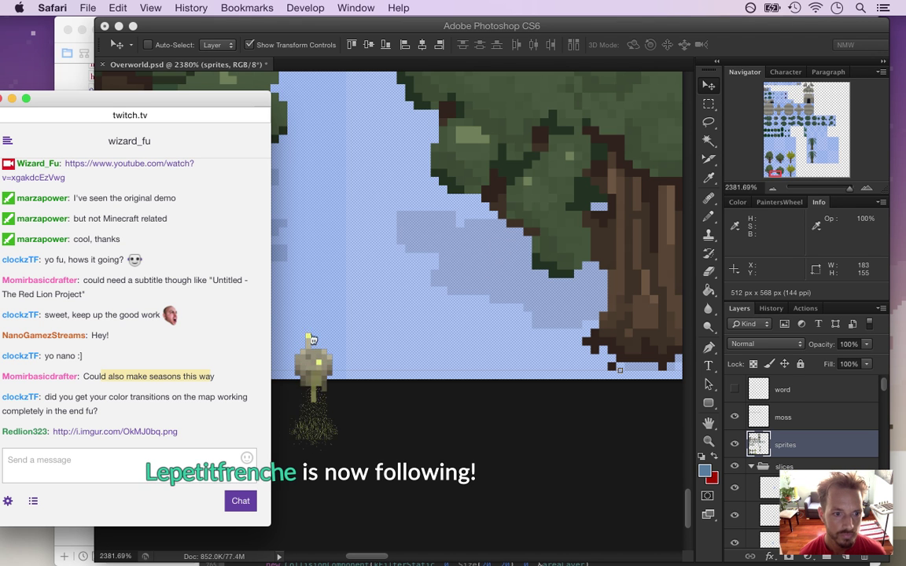
pyautogui.tripleClick(58, 403)
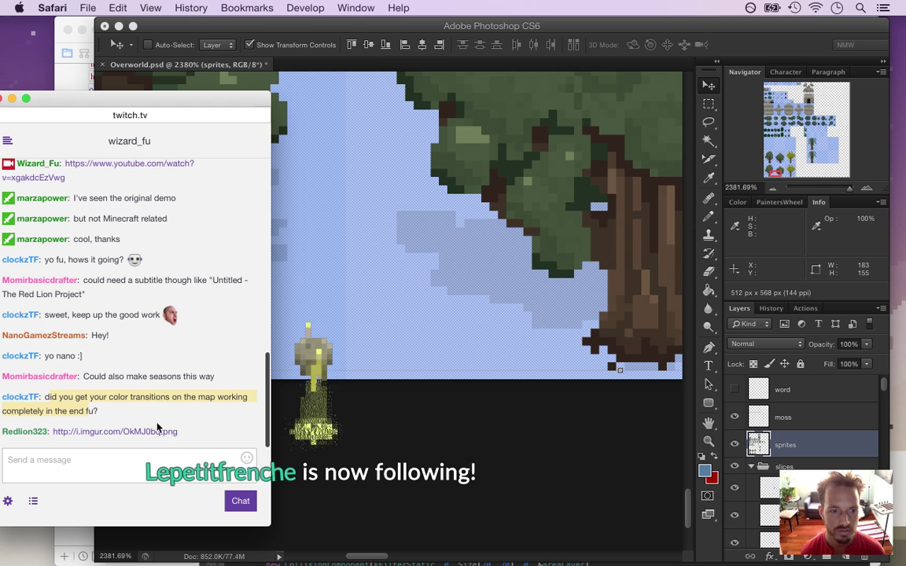
# Switch to Xcode and run the Songbringer game without building.
pyautogui.press('super+Tab')
pyautogui.click(355, 304)
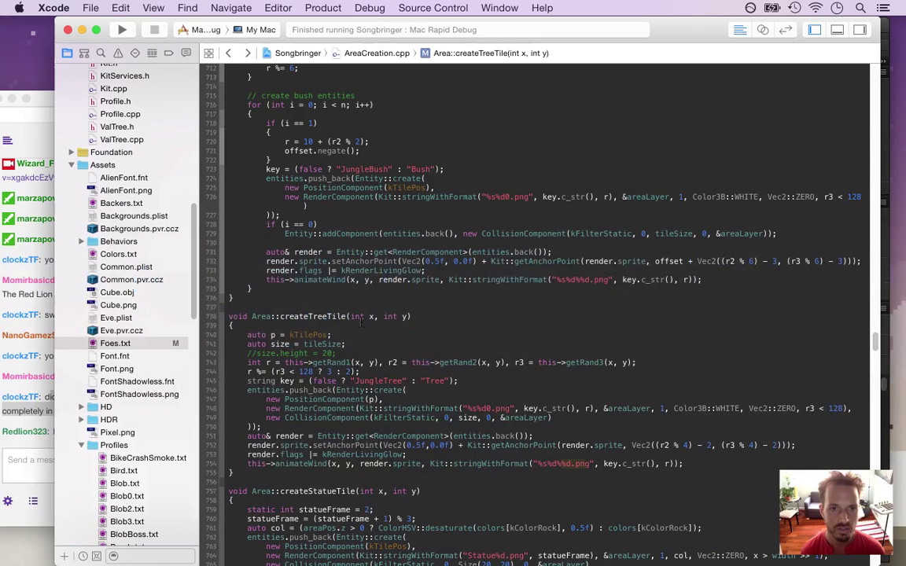
pyautogui.click(323, 8)
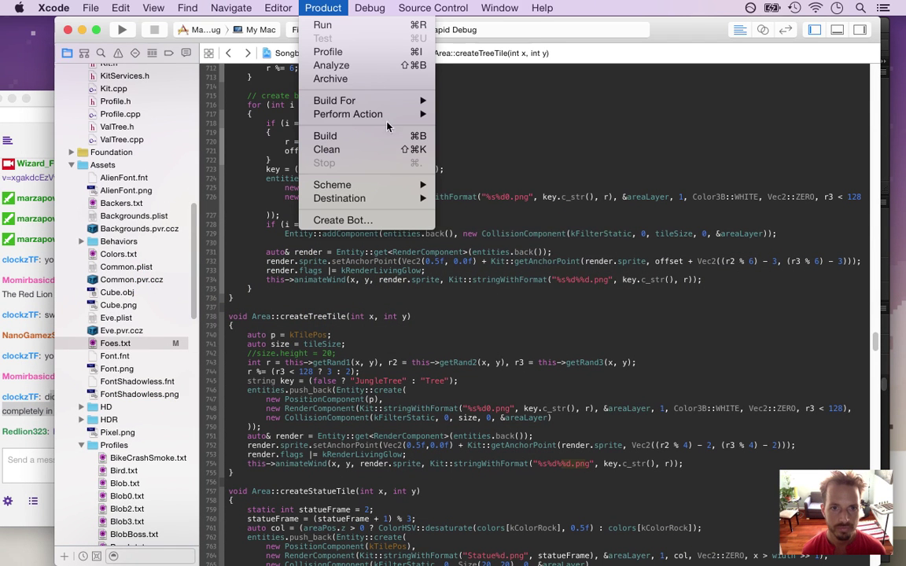
pyautogui.moveTo(370, 114)
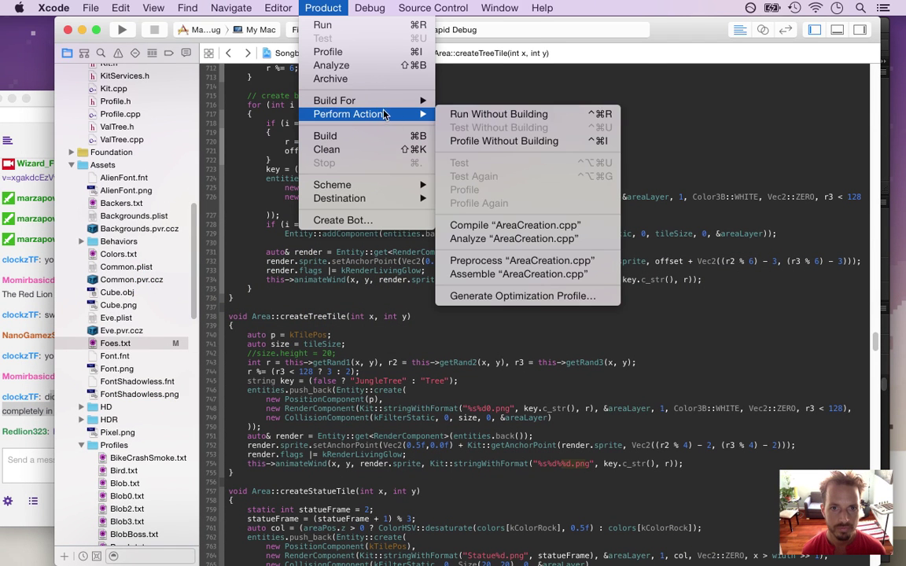
pyautogui.click(523, 115)
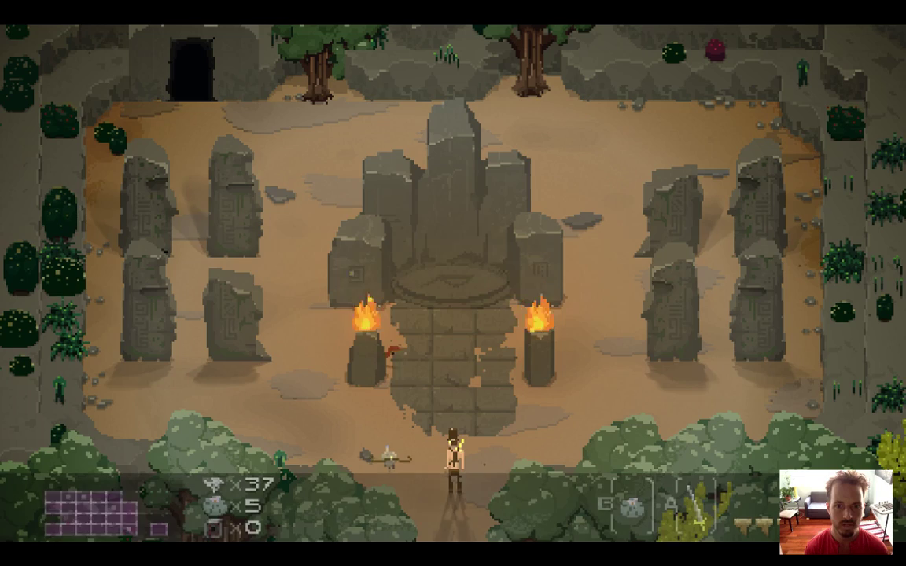
pyautogui.press('Right')
pyautogui.press('Left')
pyautogui.press('Up')
pyautogui.press('Down')
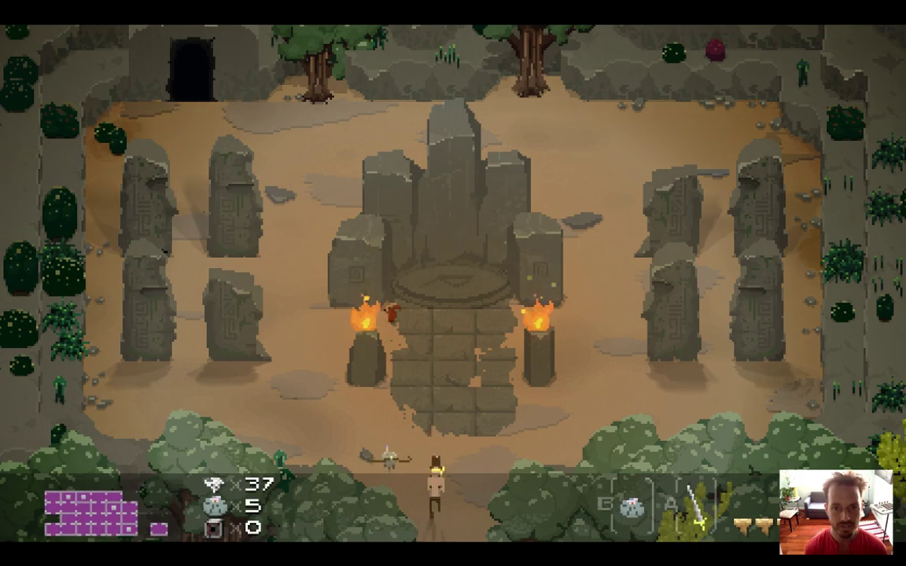
pyautogui.press('Down')
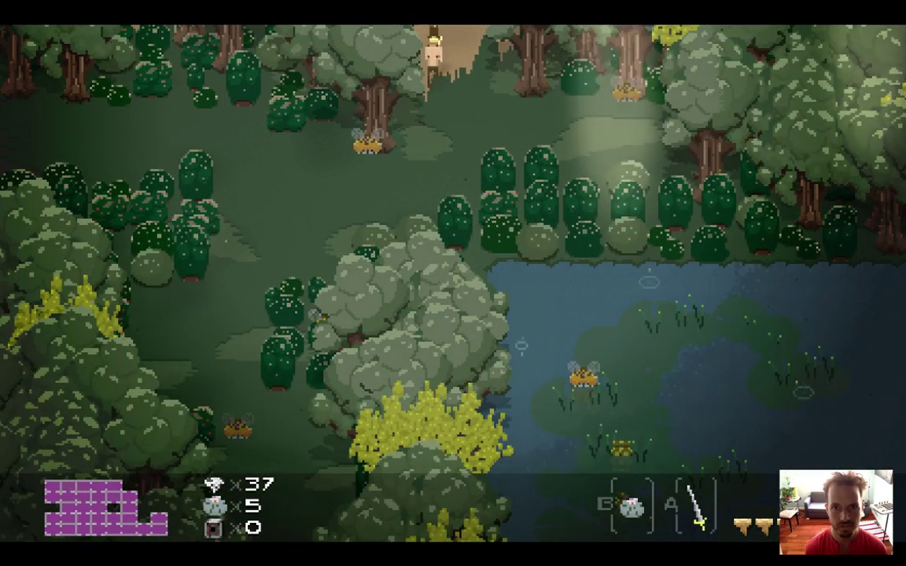
pyautogui.press('Left')
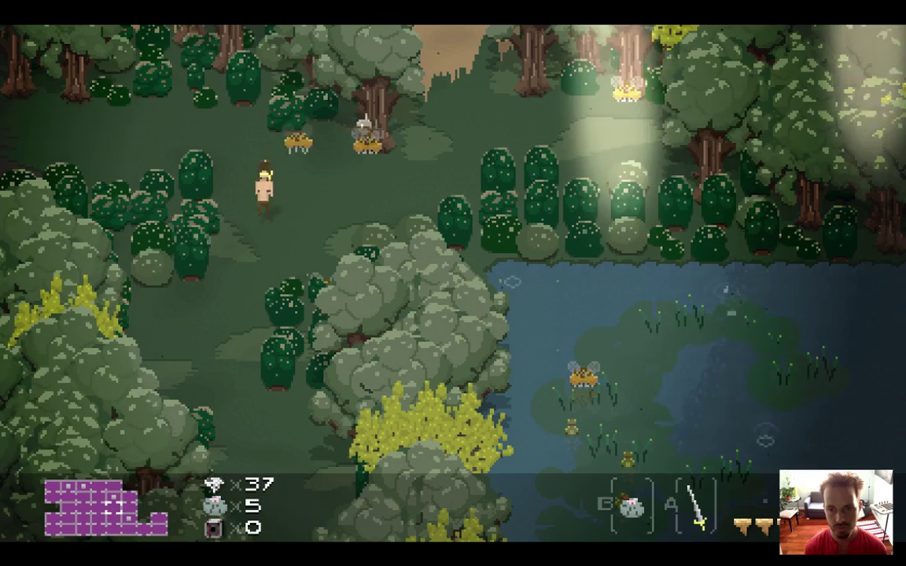
pyautogui.press('Down')
pyautogui.press('Down')
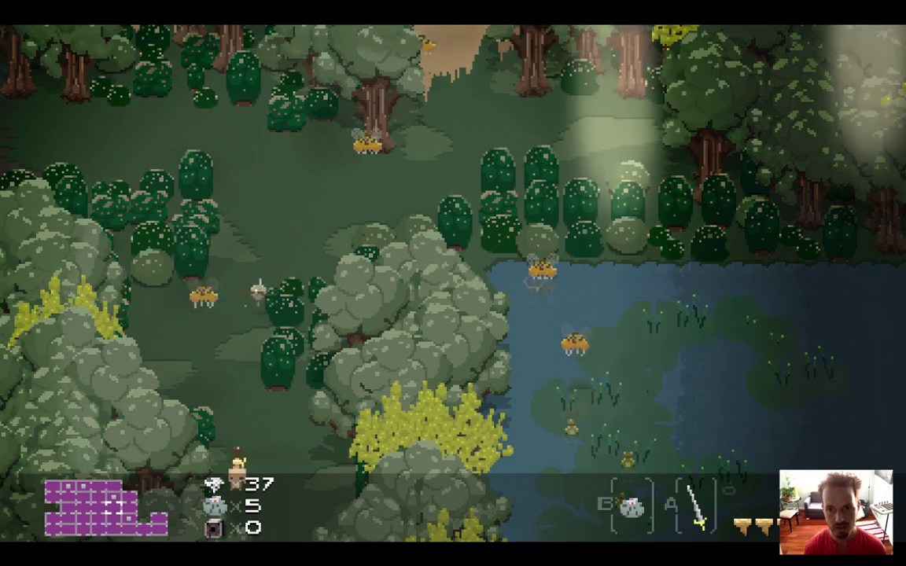
pyautogui.press('Up')
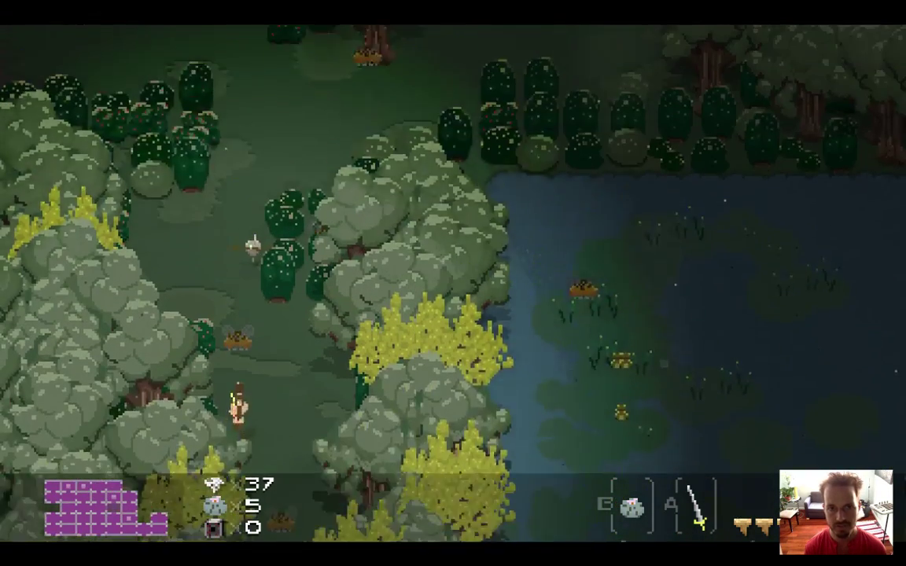
pyautogui.press('Up')
pyautogui.press('Left')
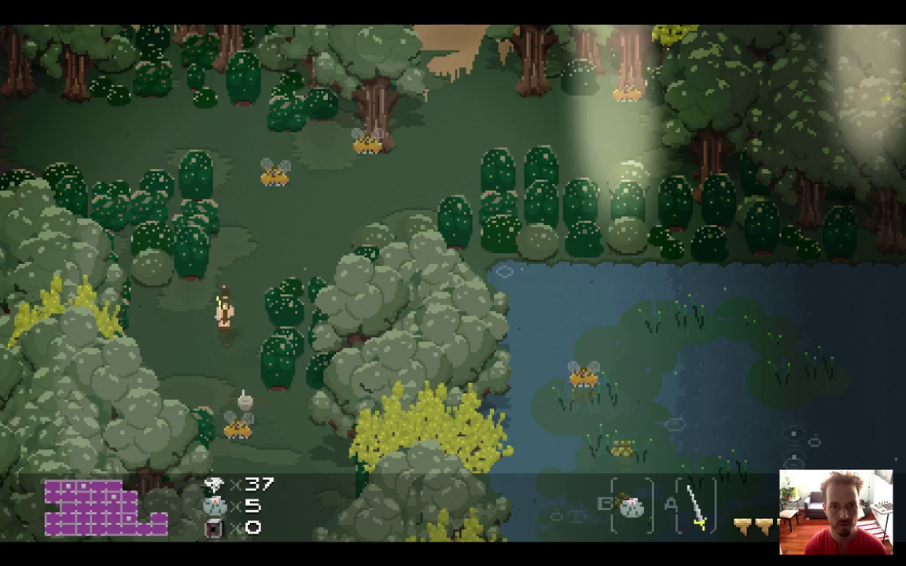
pyautogui.press('Up')
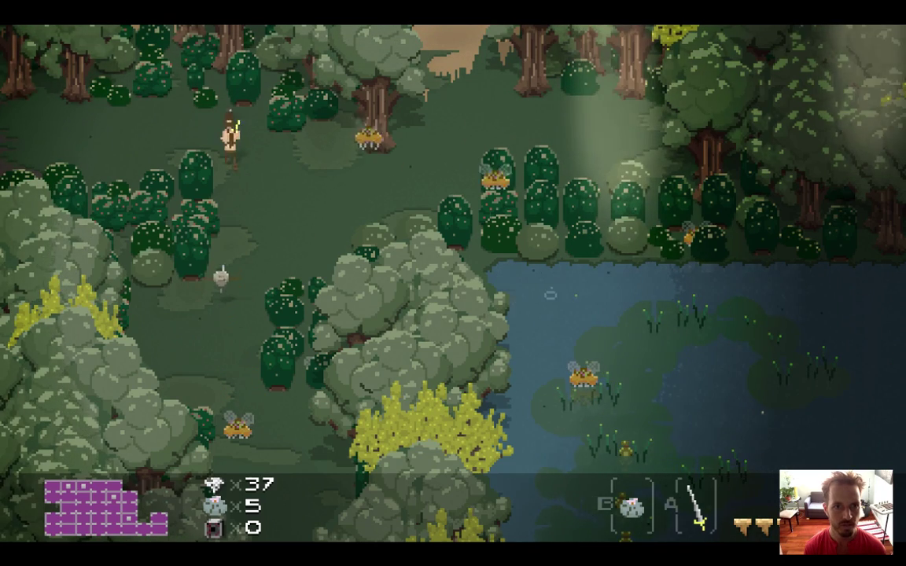
pyautogui.press('Left')
pyautogui.press('Left')
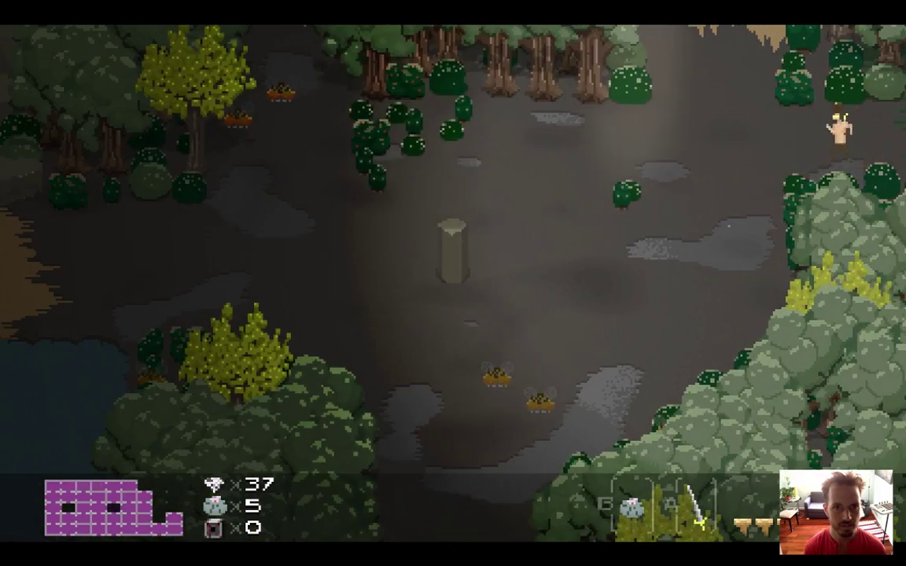
pyautogui.press('Left')
pyautogui.press('Down')
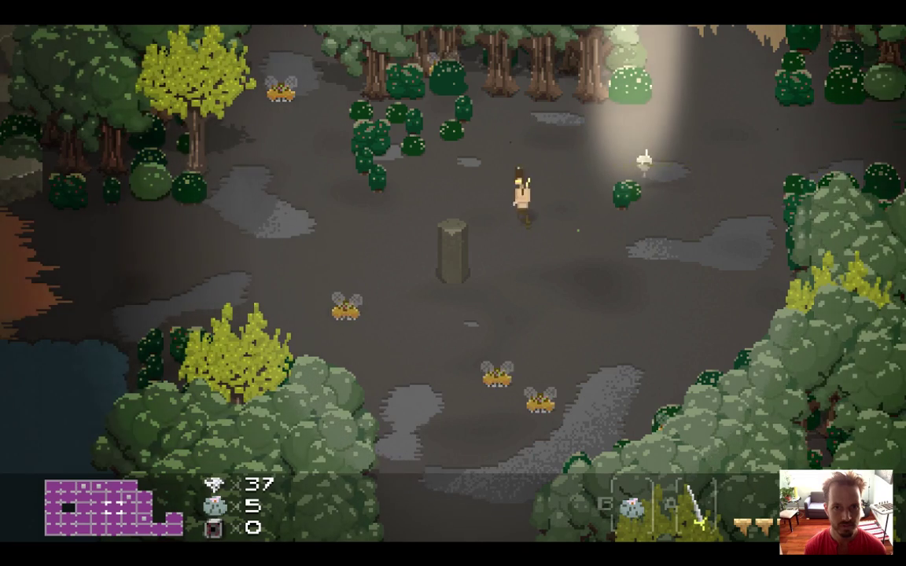
pyautogui.press('Left')
pyautogui.press('Left')
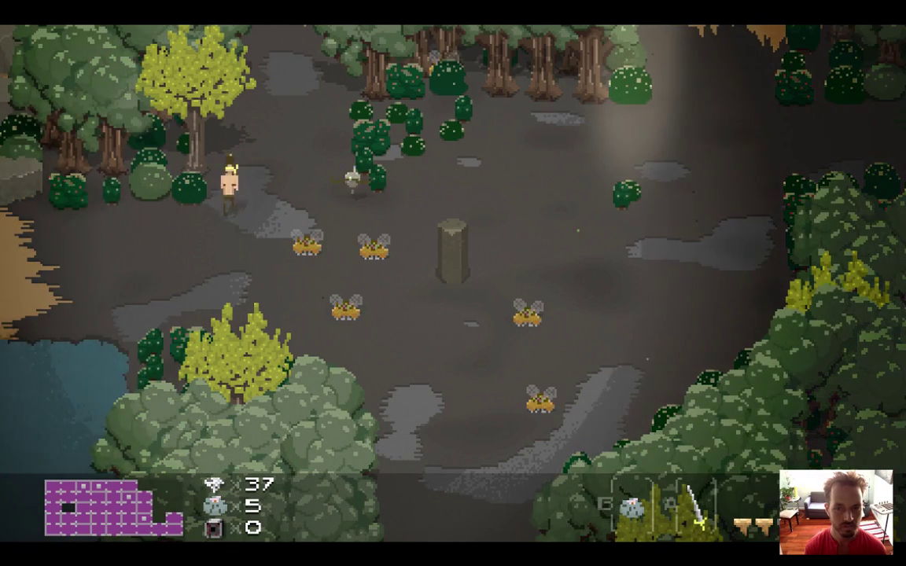
pyautogui.press('Left')
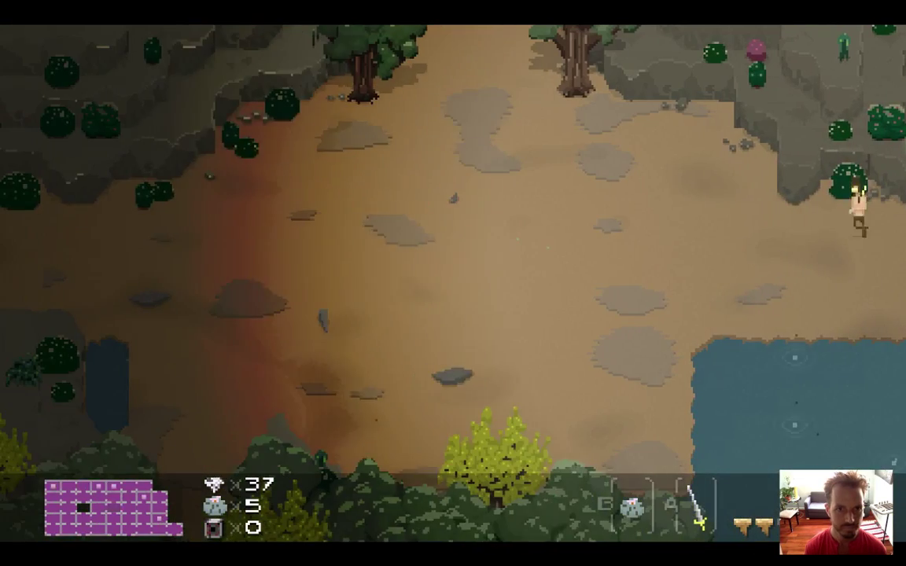
pyautogui.press('Right')
pyautogui.press('Down')
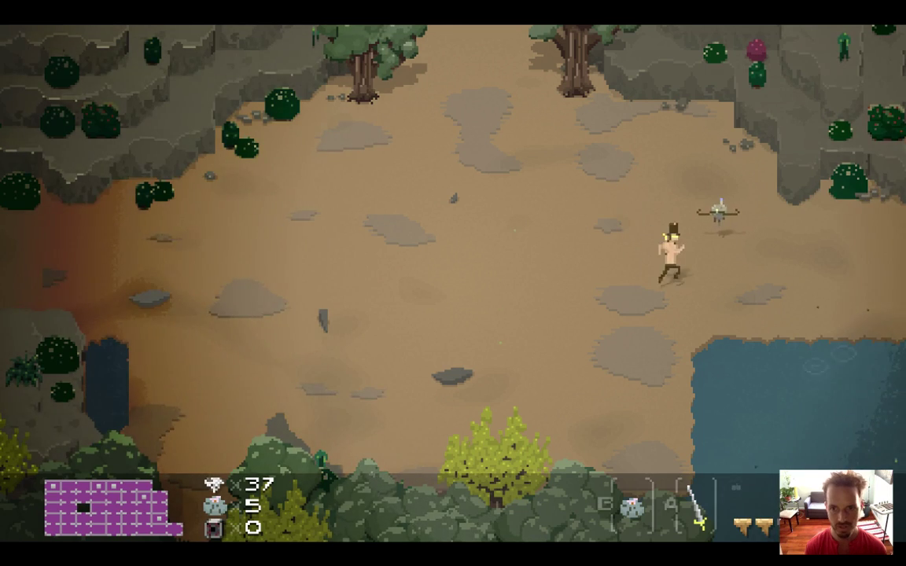
pyautogui.press('Down')
pyautogui.press('Right')
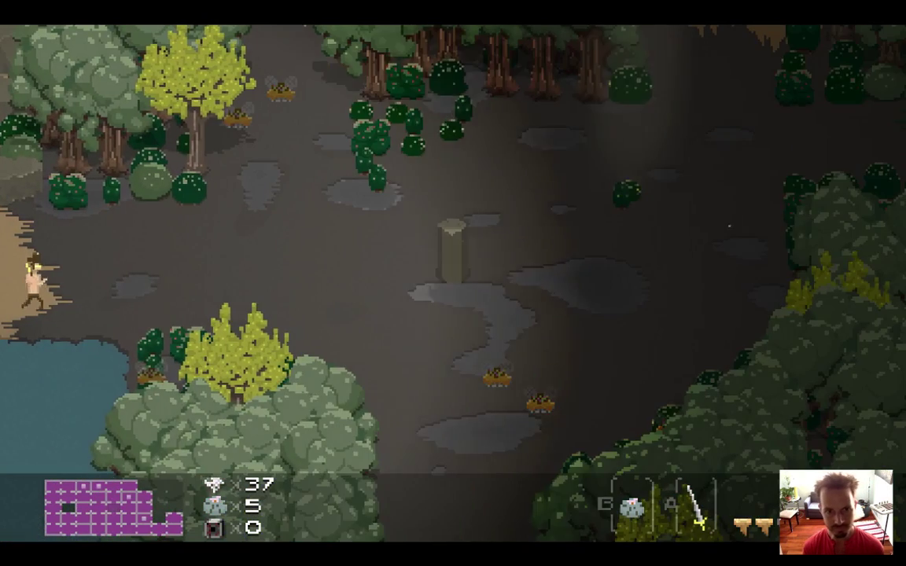
pyautogui.press('Left')
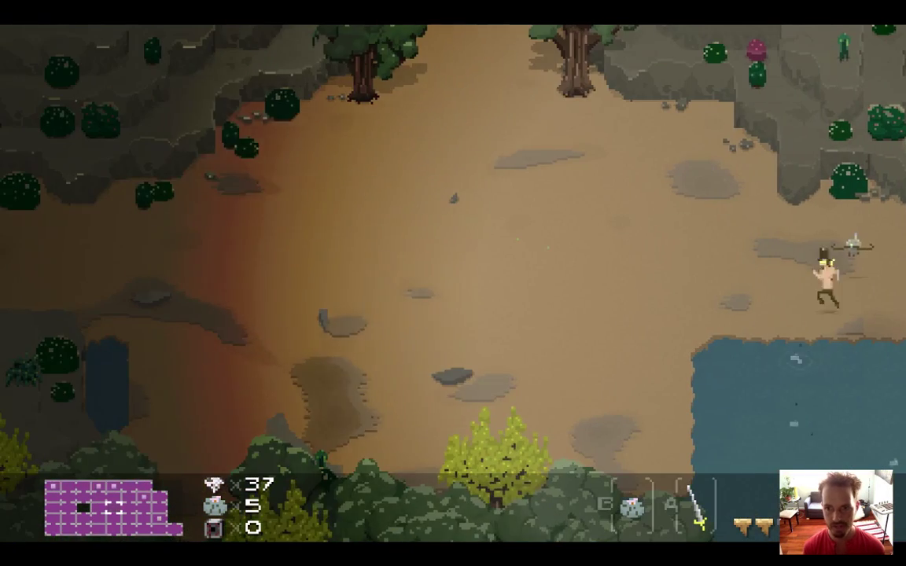
pyautogui.press('Right')
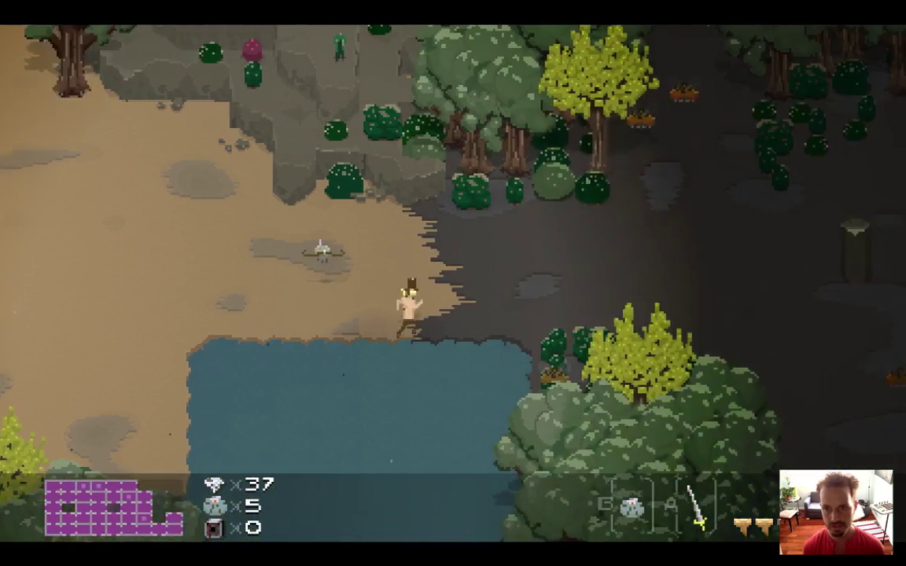
pyautogui.press('Left')
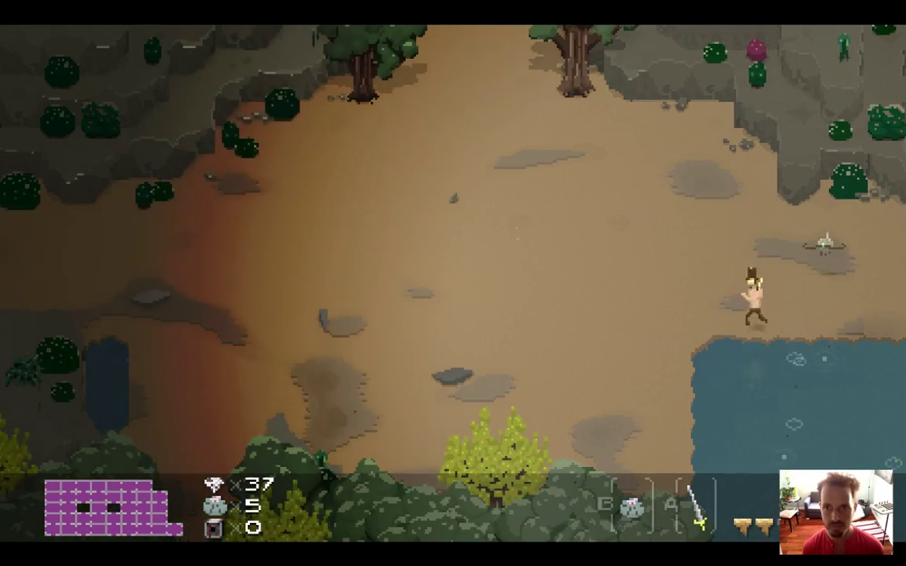
pyautogui.press('Up')
pyautogui.press('Up')
pyautogui.press('Left')
pyautogui.press('Up')
pyautogui.press('Right')
pyautogui.press('Right')
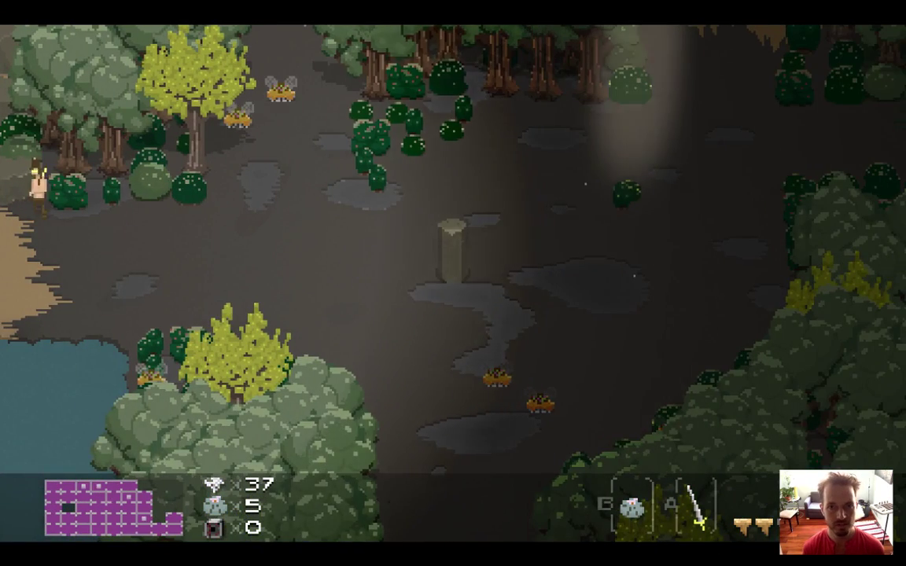
pyautogui.press('Left')
pyautogui.press('Left')
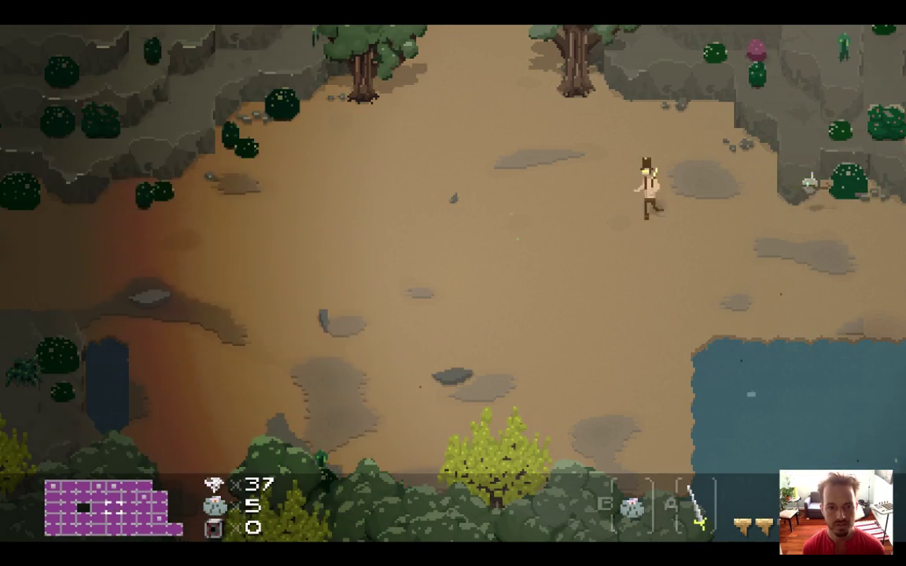
pyautogui.press('Up')
pyautogui.press('Up')
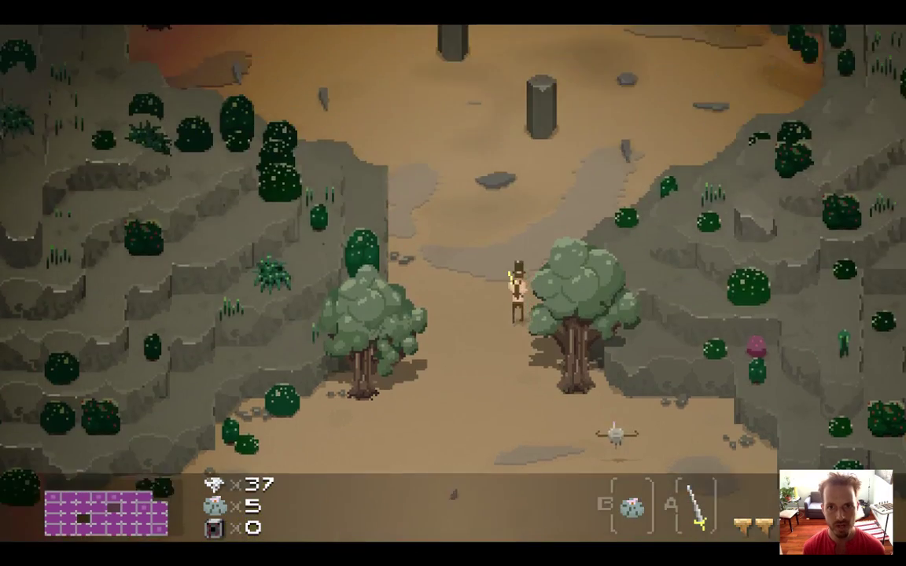
pyautogui.press('Up')
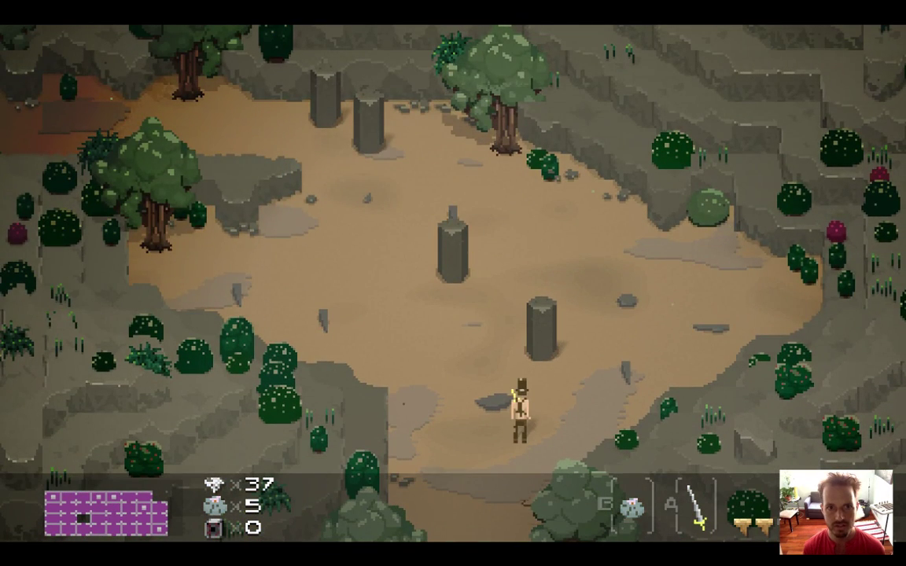
pyautogui.press('Left')
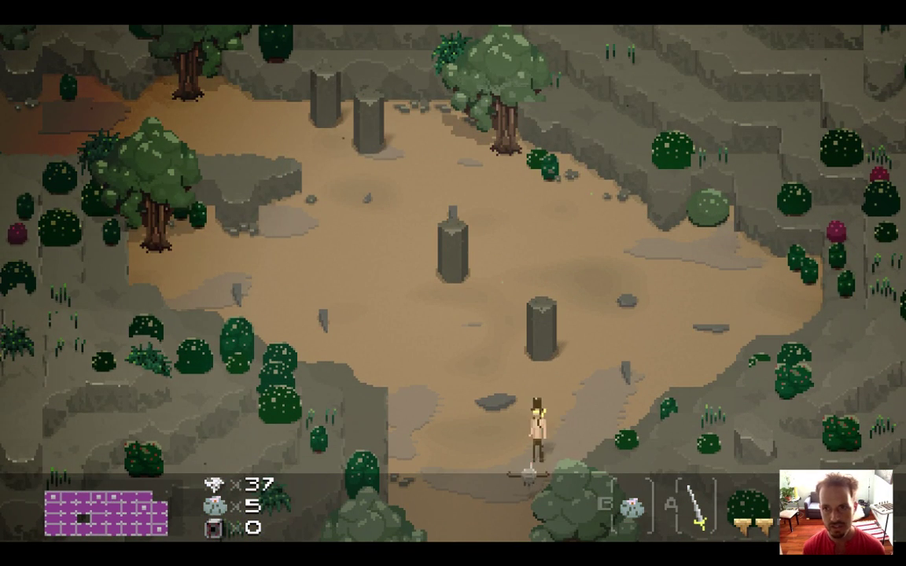
pyautogui.press('Up')
pyautogui.press('Right')
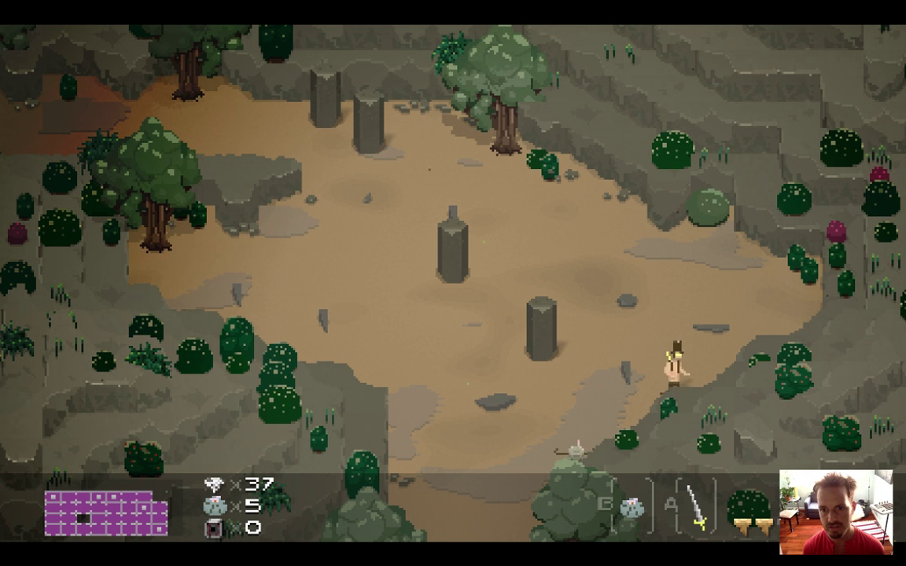
pyautogui.press('Up')
pyautogui.press('Right')
pyautogui.press('Left')
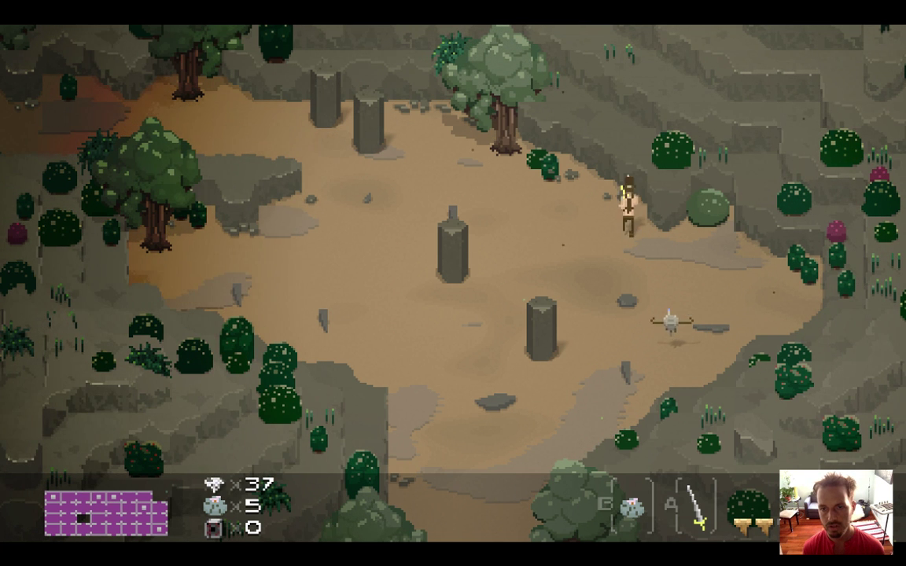
pyautogui.press('Left')
pyautogui.press('Down')
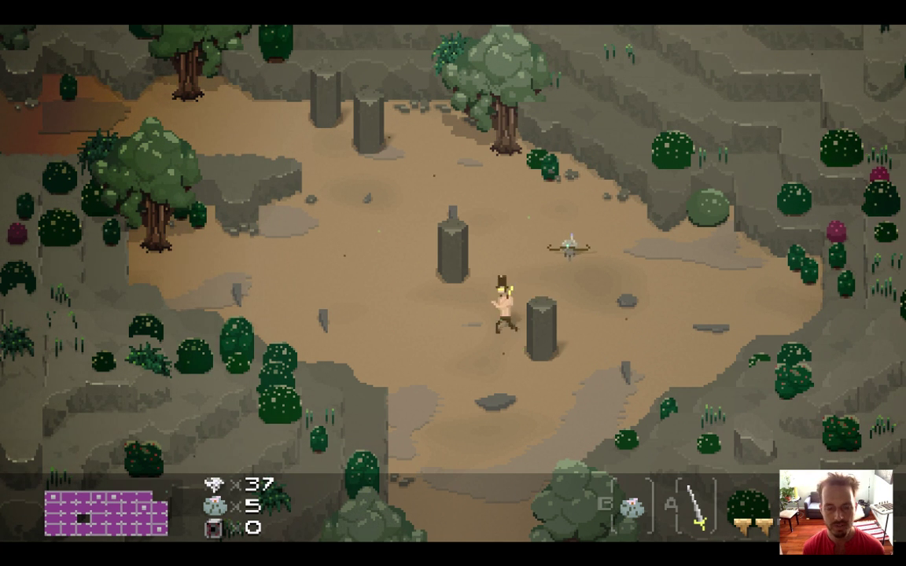
pyautogui.press('Down')
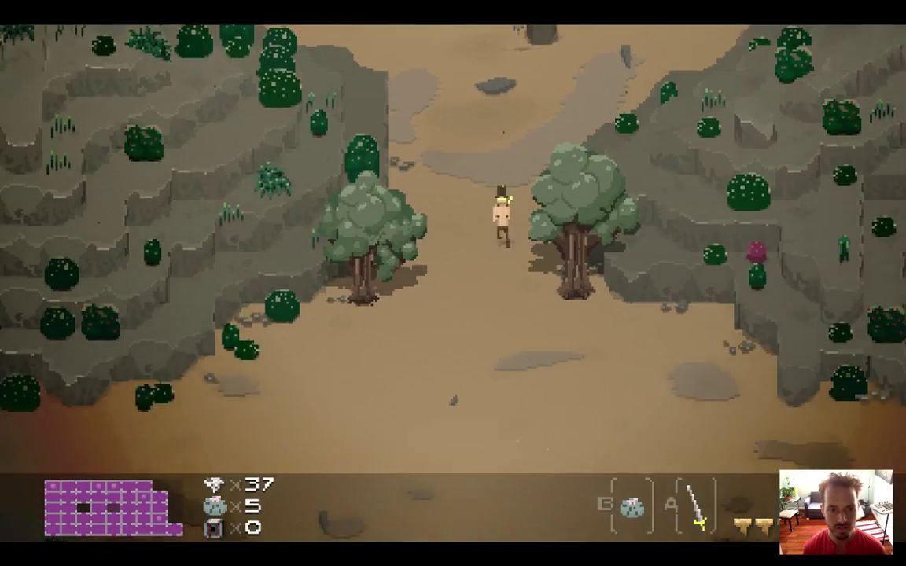
pyautogui.press('Left')
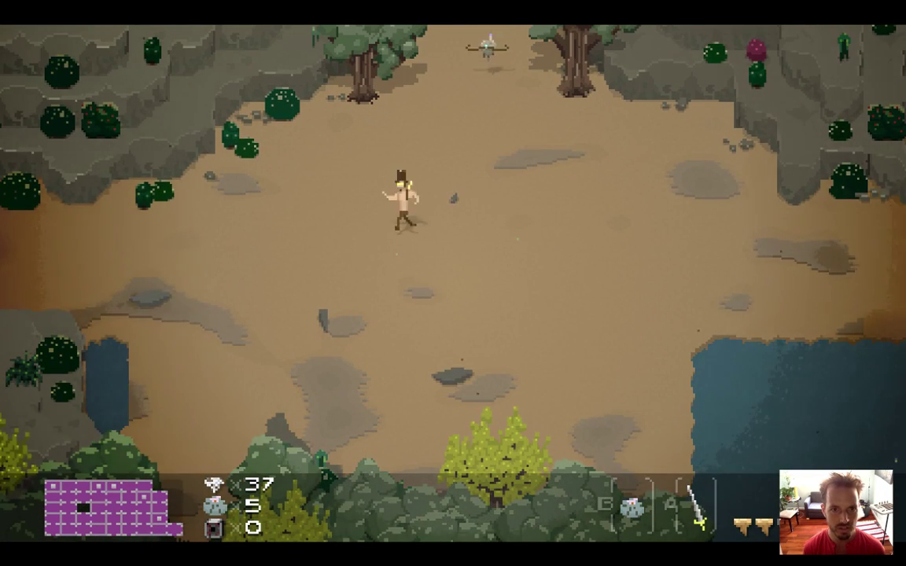
pyautogui.press('Left')
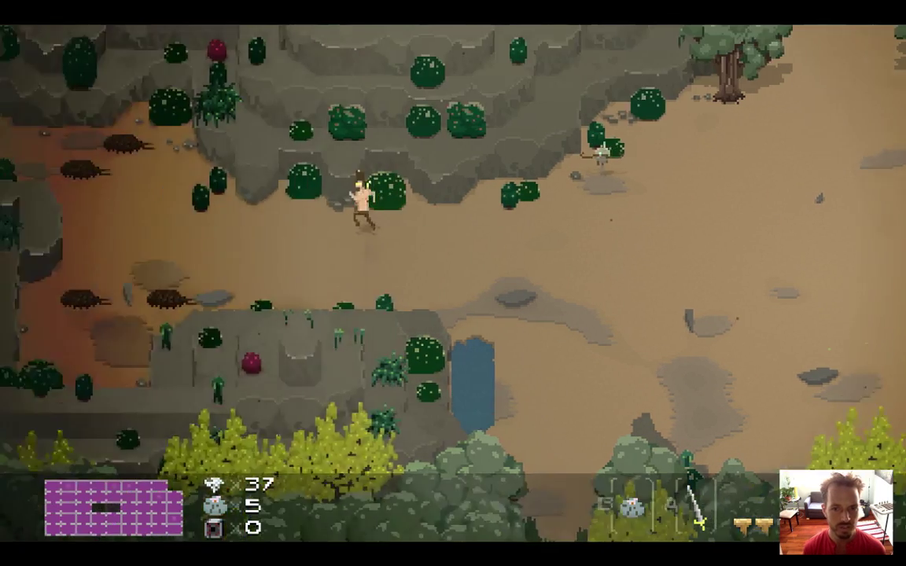
pyautogui.press('Left')
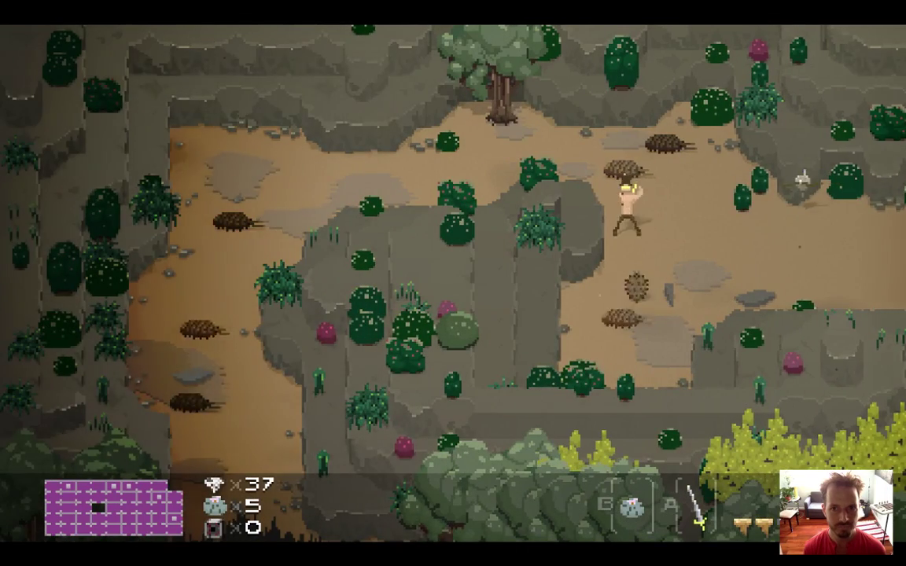
pyautogui.press('Up')
pyautogui.press('Left')
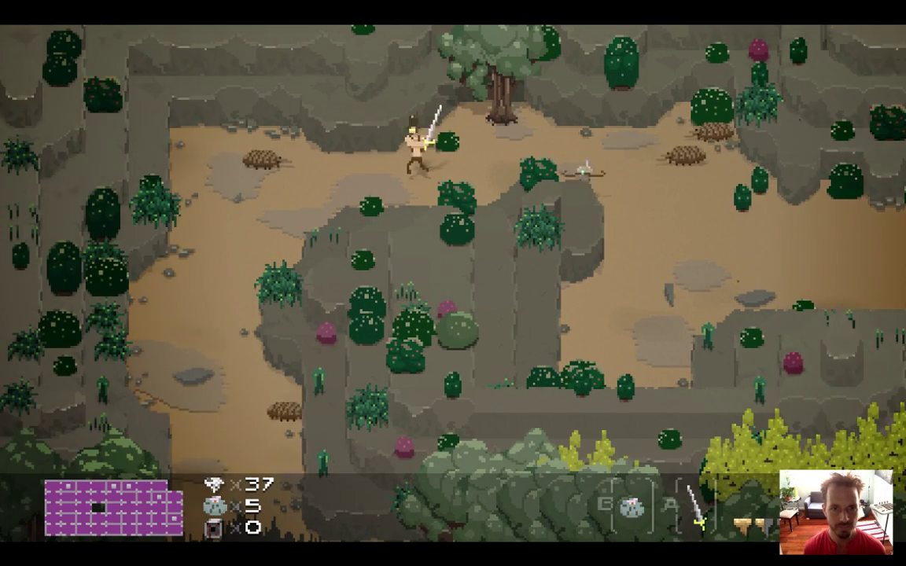
pyautogui.press('z')
pyautogui.press('x')
pyautogui.press('Left')
pyautogui.press('Down')
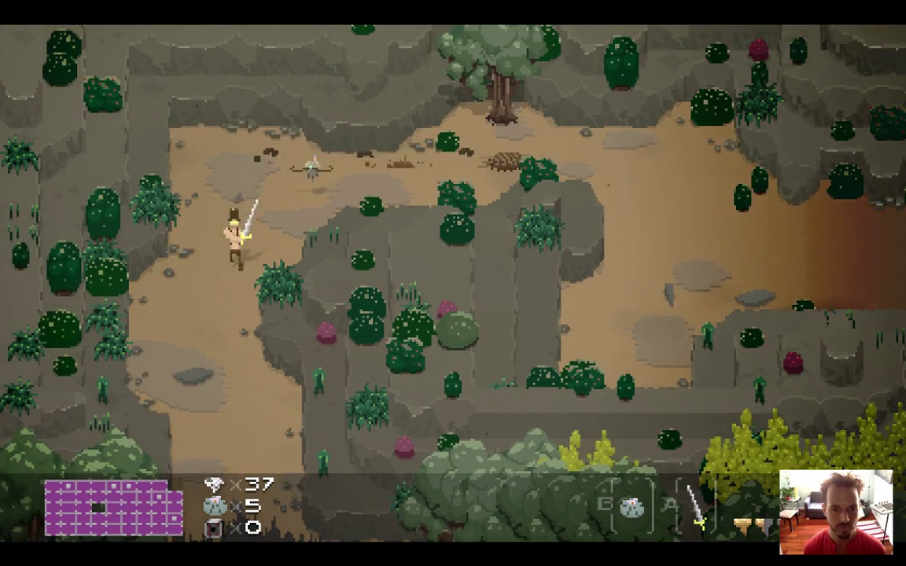
pyautogui.press('Down')
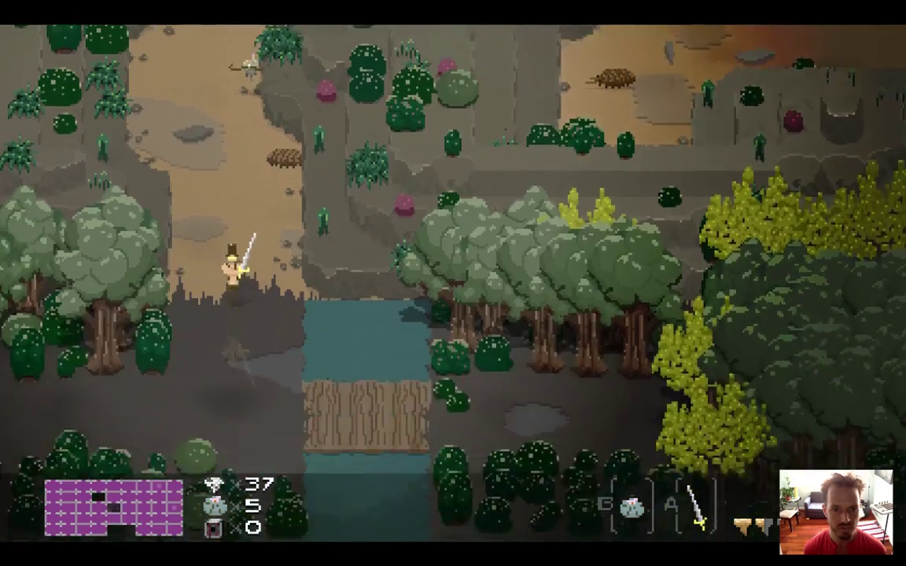
pyautogui.press('Down')
pyautogui.press('Right')
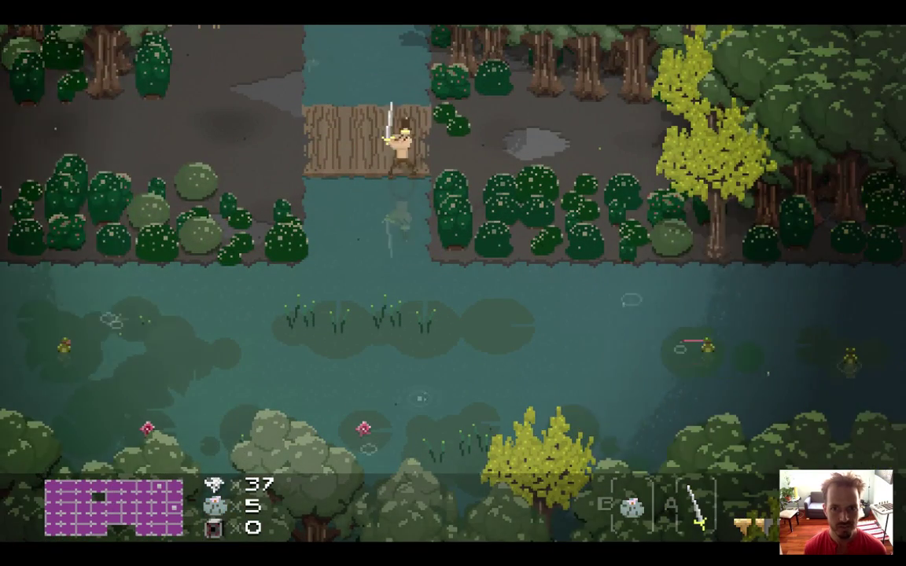
pyautogui.press('Right')
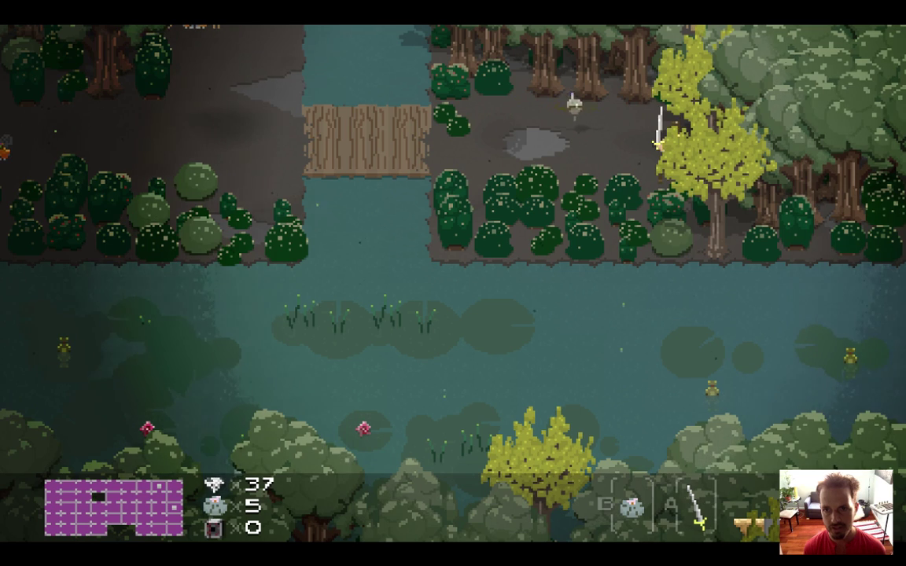
pyautogui.press('Left')
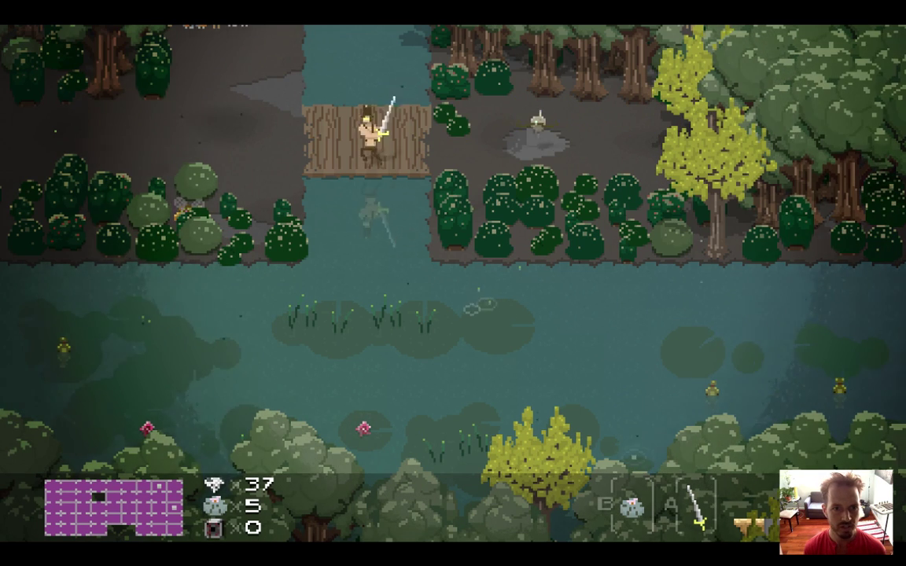
pyautogui.press('Right')
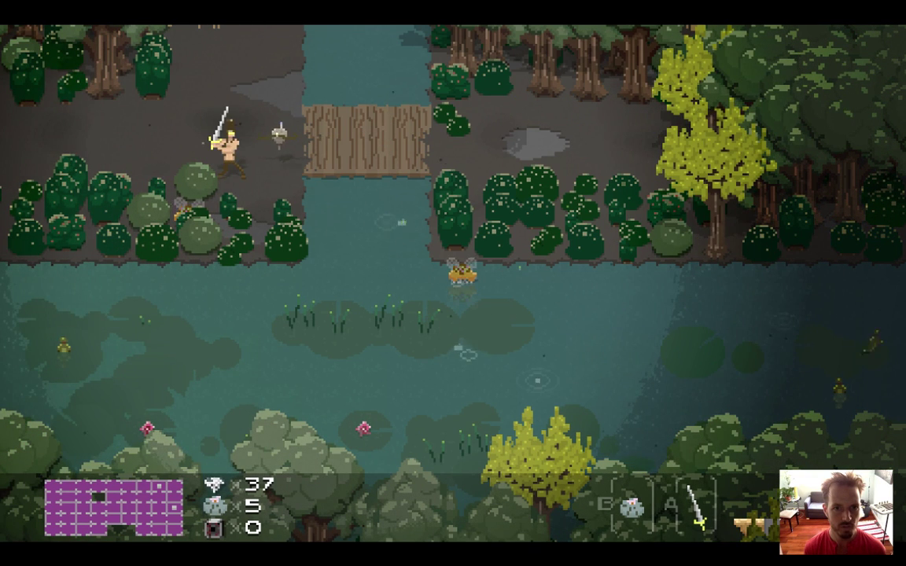
# Play Songbringer by attacking the nearby creatures with the sword and walking the hero into the slime-filled area west of the bridge.
pyautogui.press('Up')
pyautogui.press('x')
pyautogui.press('Down')
pyautogui.press('x')
pyautogui.press('Left')
pyautogui.press('Left')
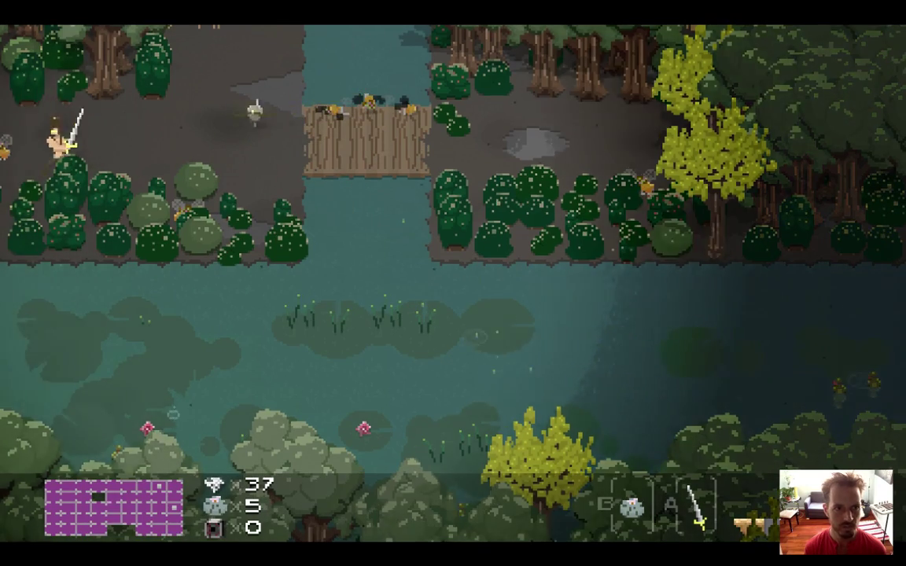
pyautogui.press('Left')
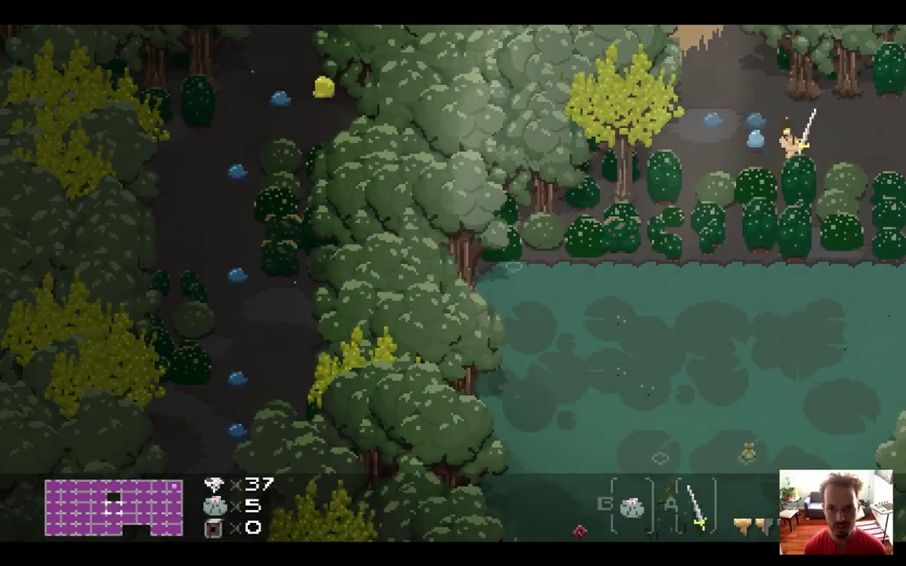
pyautogui.press('Left')
pyautogui.press('x')
pyautogui.press('x')
pyautogui.press('x')
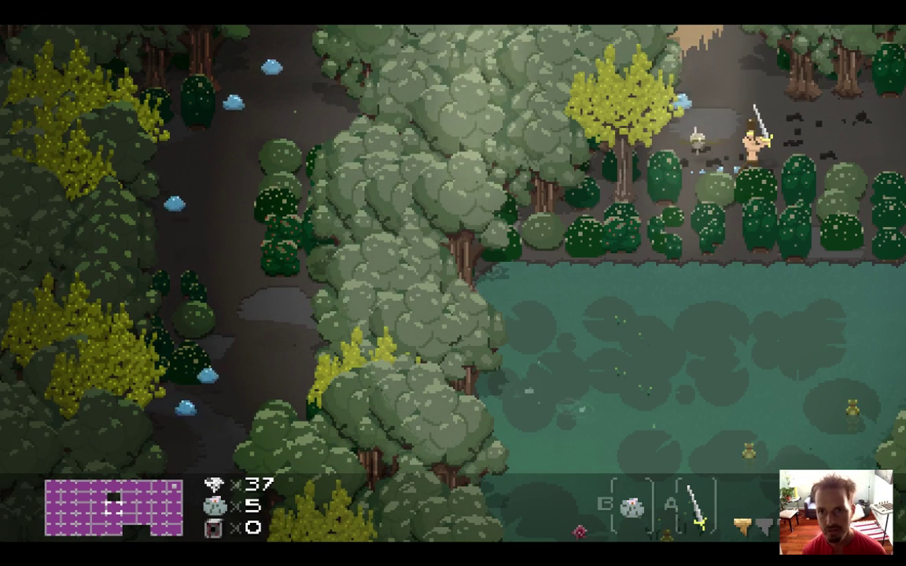
# Walk the hero back east to the wooden bridge area and quit the game.
pyautogui.press('Right')
pyautogui.press('Up')
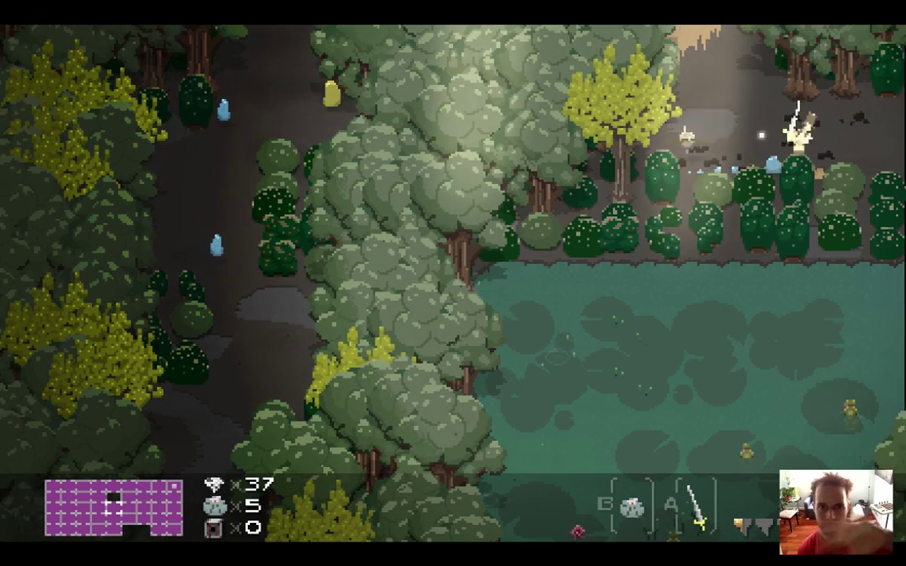
pyautogui.press('Right')
pyautogui.press('Right')
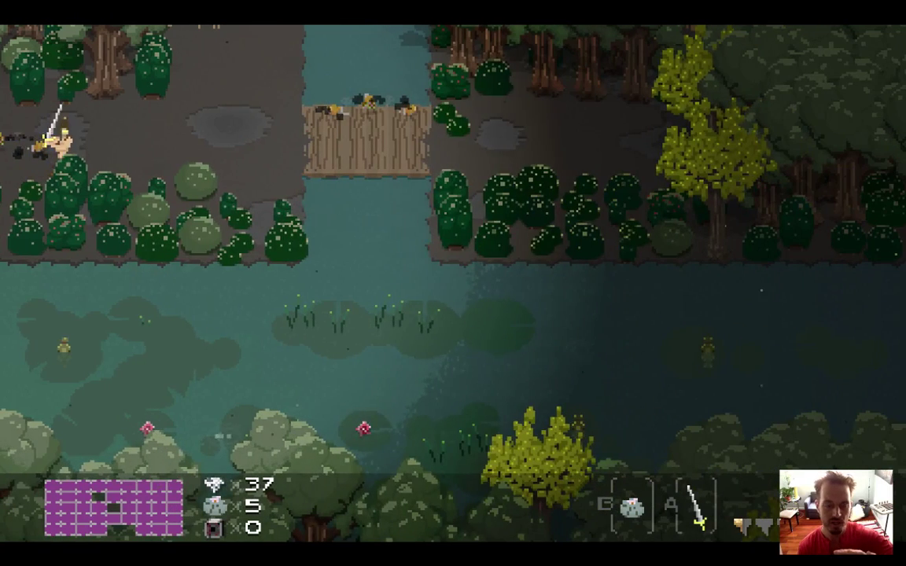
pyautogui.press('Right')
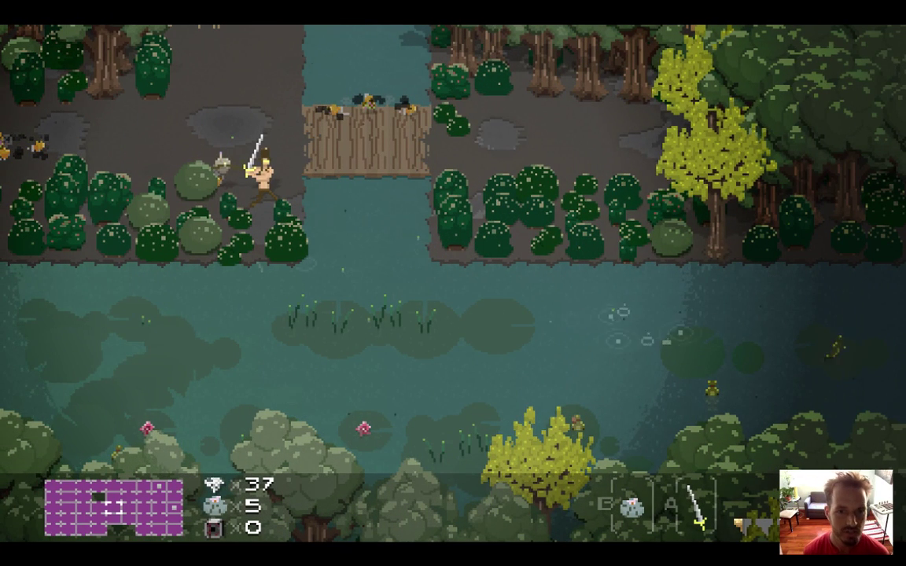
pyautogui.press('super+q')
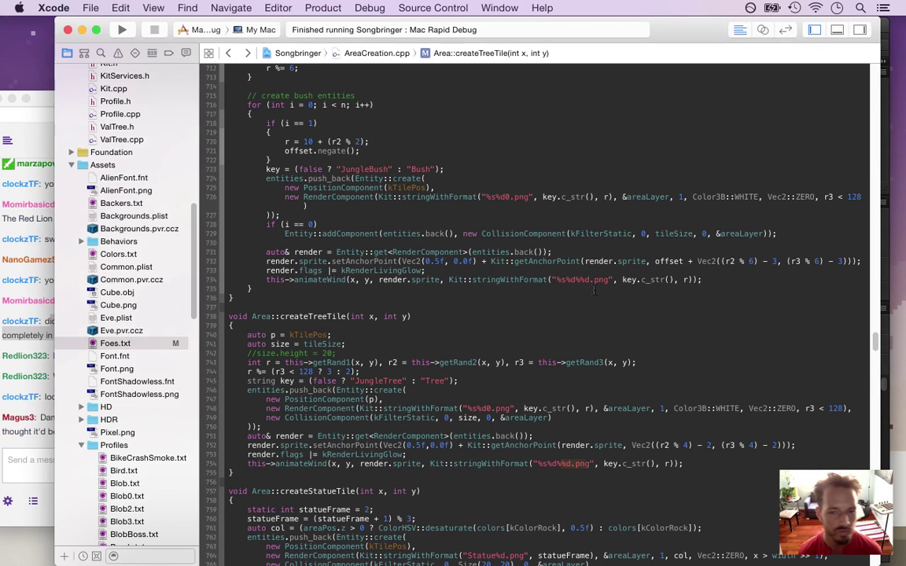
# Switch to the Twitch chat in Safari and view the shared i.imgur.com image in a new window, closing it when finished.
pyautogui.click(31, 352)
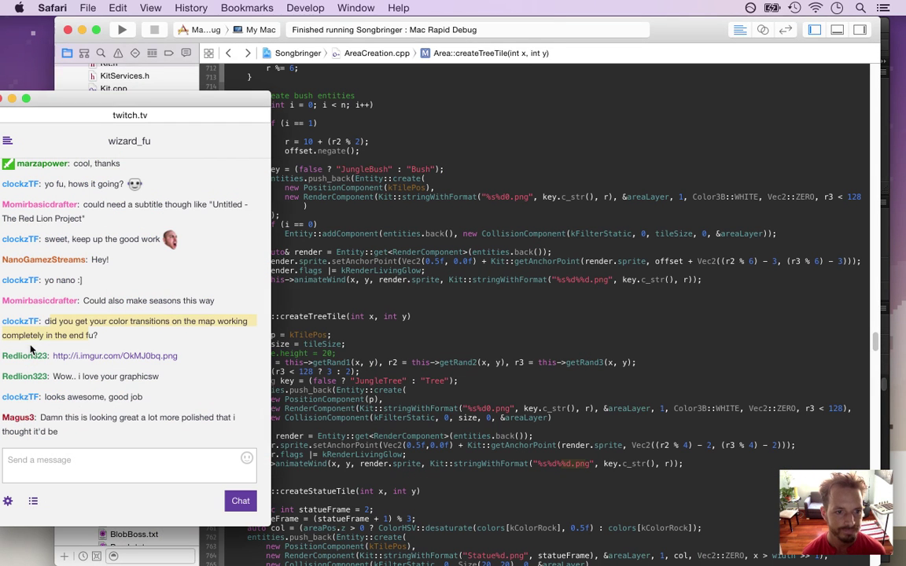
pyautogui.rightClick(104, 357)
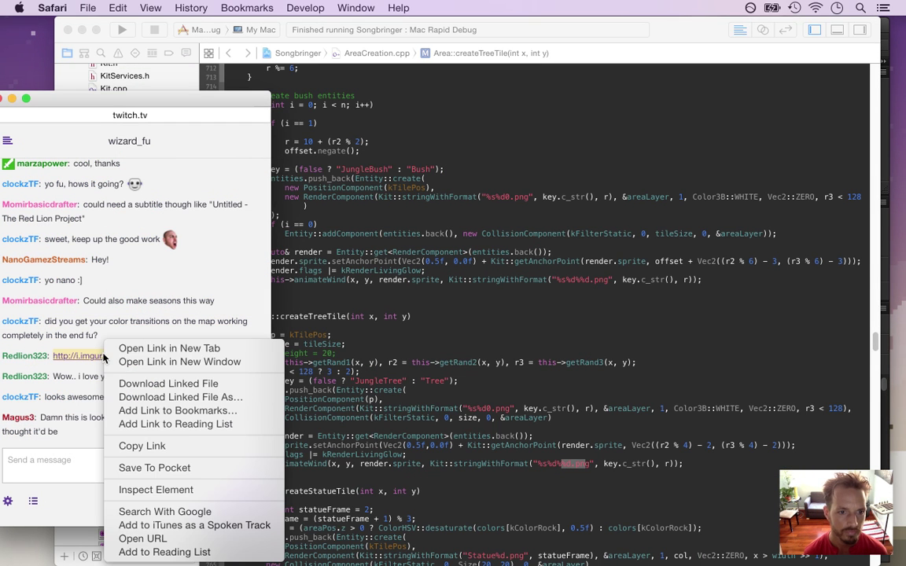
pyautogui.click(157, 364)
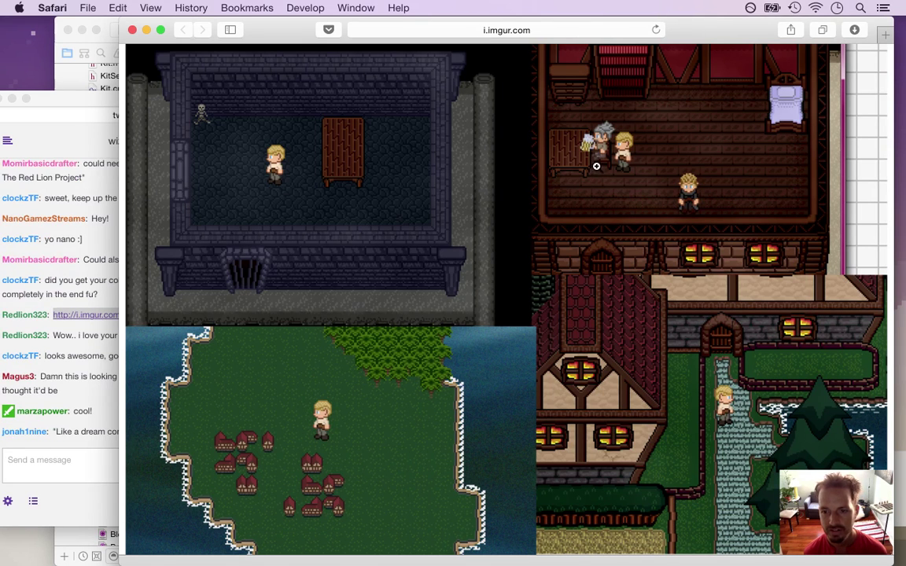
pyautogui.click(132, 30)
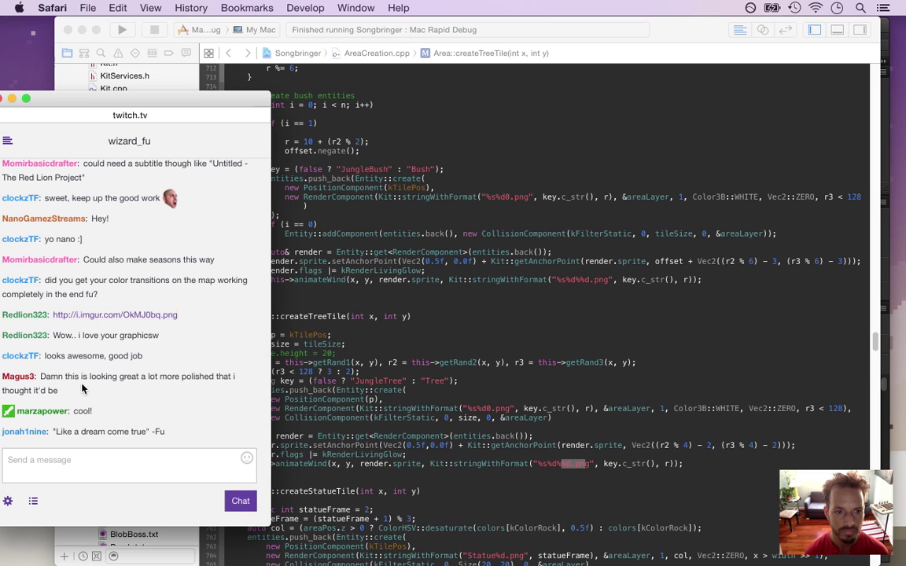
# Read the viewers' newest Twitch chat messages about the game's polish, stream lag and beer.
pyautogui.moveTo(41, 376); pyautogui.dragTo(60, 386)
pyautogui.moveTo(56, 431); pyautogui.dragTo(195, 442)
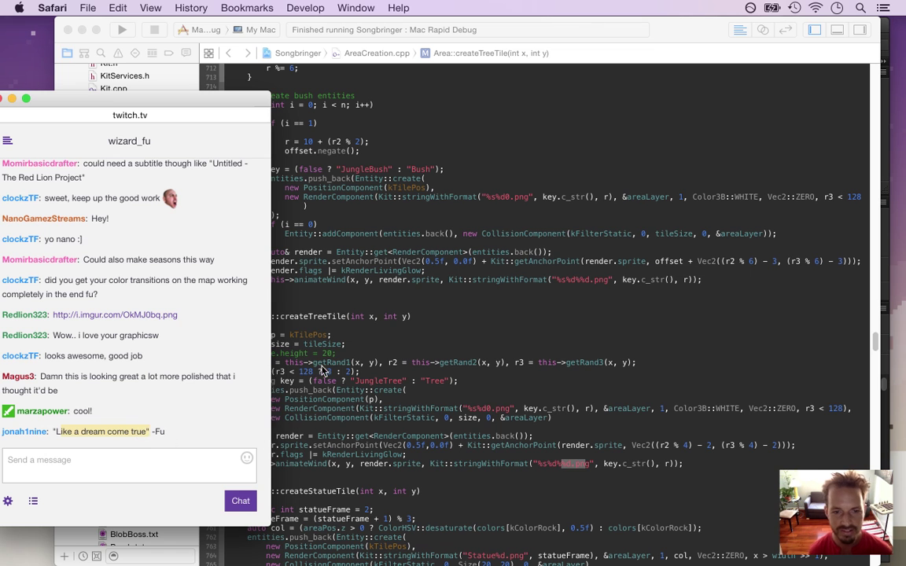
pyautogui.click(373, 335)
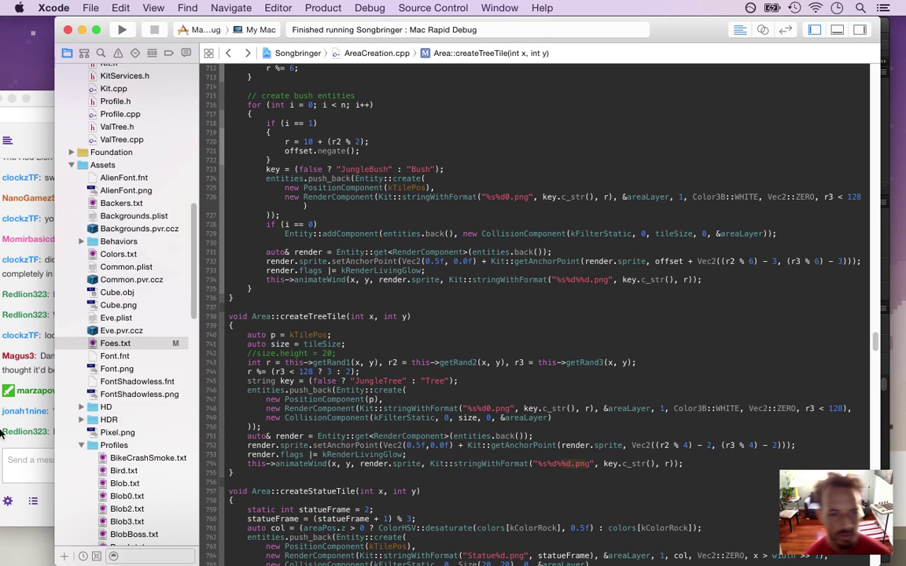
pyautogui.click(48, 426)
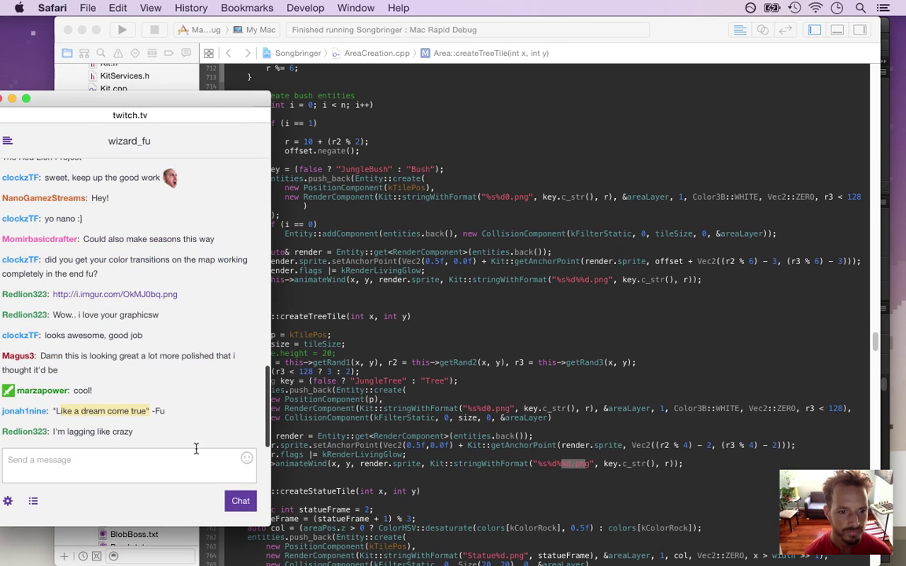
pyautogui.click(62, 431)
pyautogui.moveTo(81, 432); pyautogui.dragTo(136, 430)
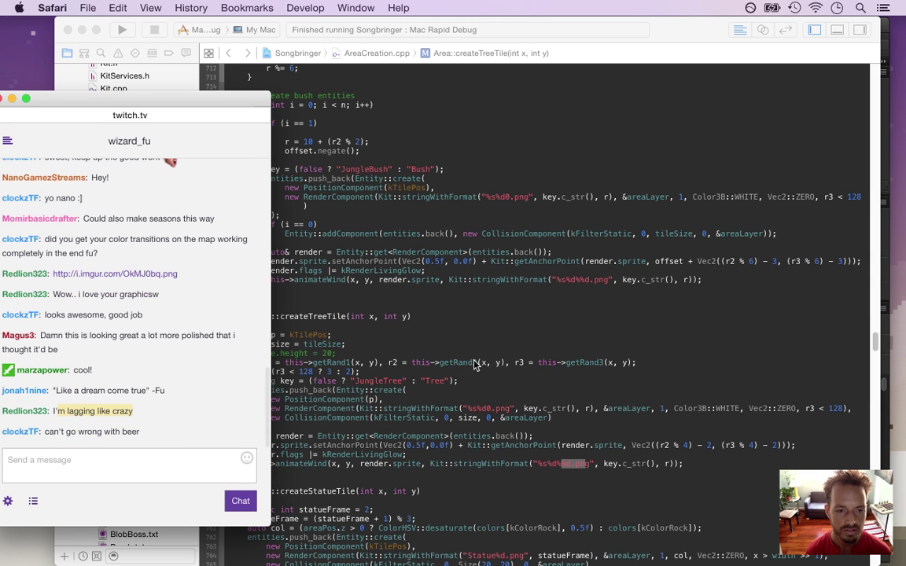
pyautogui.click(79, 430)
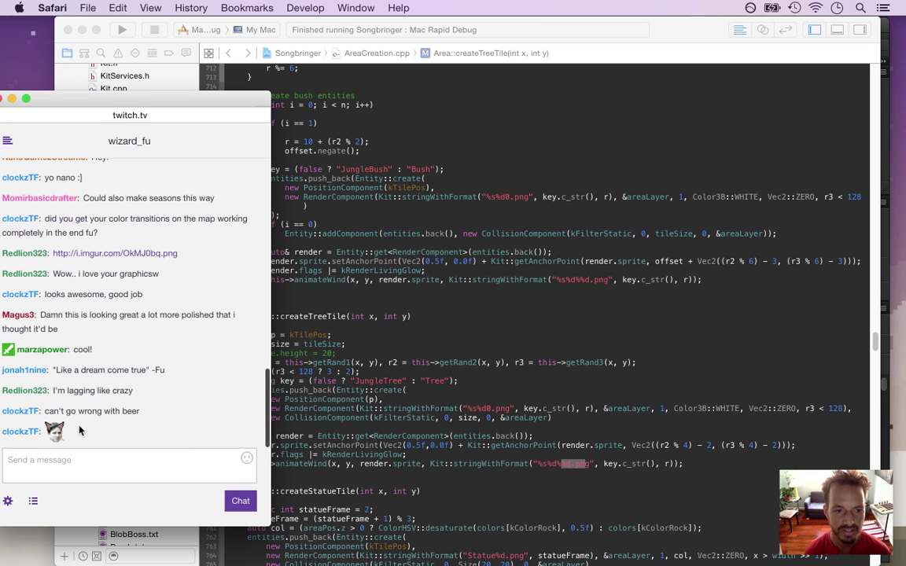
pyautogui.moveTo(79, 414); pyautogui.dragTo(127, 409)
pyautogui.click(456, 333)
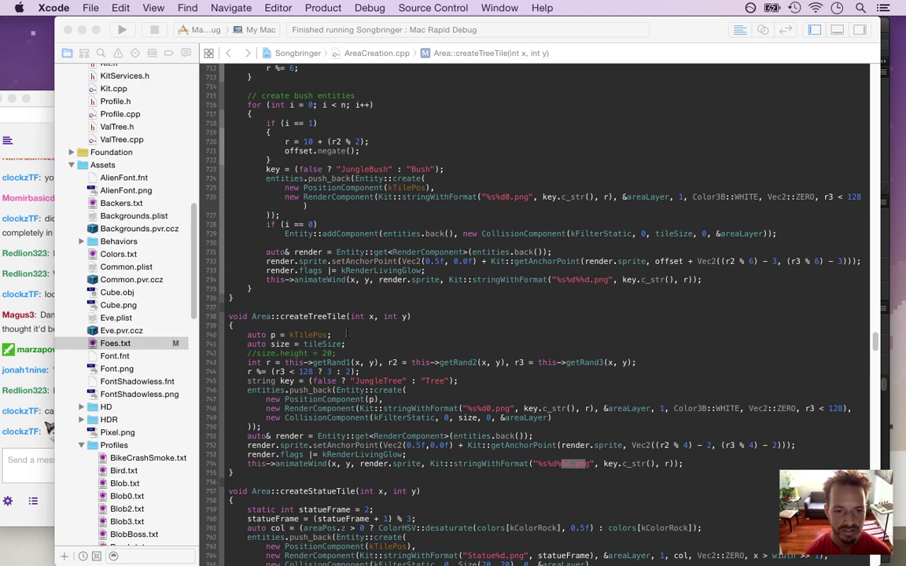
# Switch to Photoshop and nudge the two selected tree rows down 1 px to the canvas's lower edge.
pyautogui.press('super+Tab')
pyautogui.press('super+Tab')
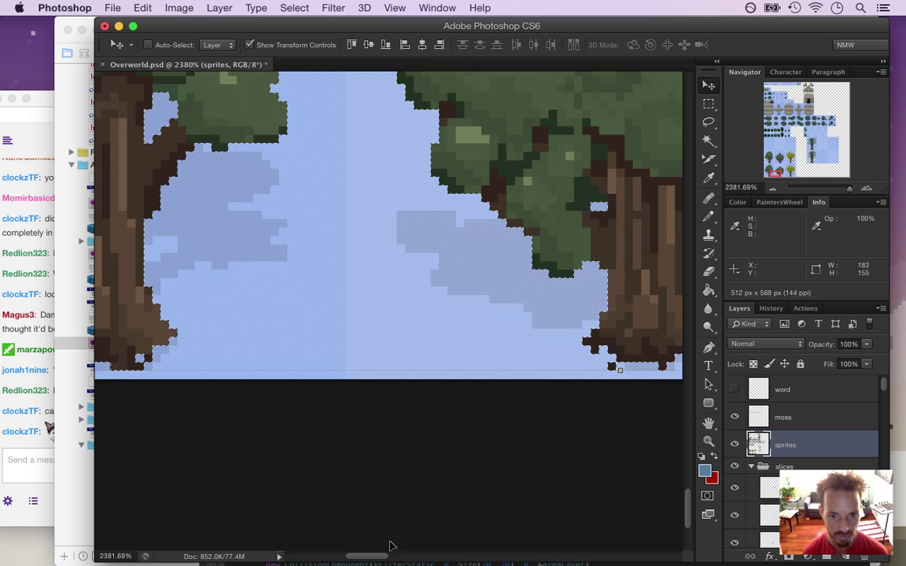
pyautogui.scroll(1, 416, 370)
pyautogui.scroll(-10, 425, 314)
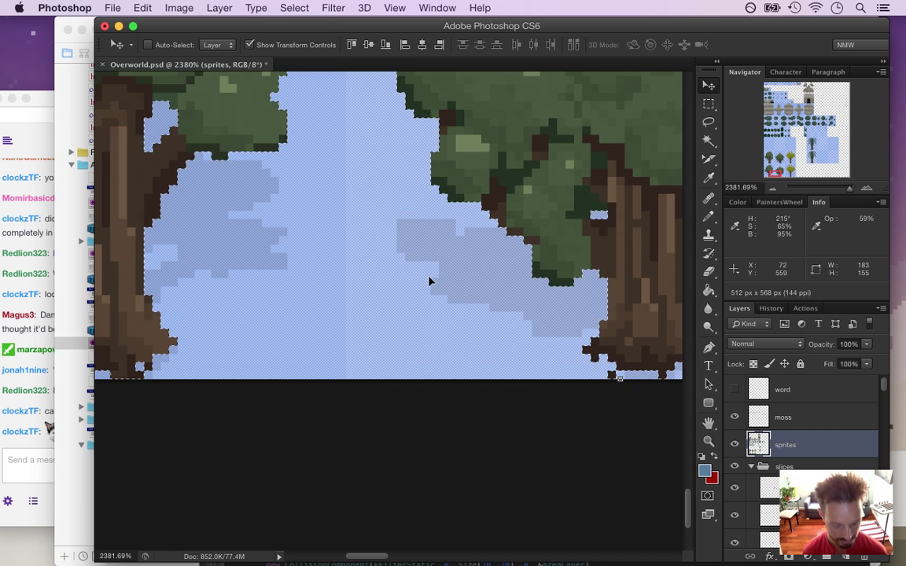
pyautogui.moveTo(687, 443); pyautogui.dragTo(699, 385)
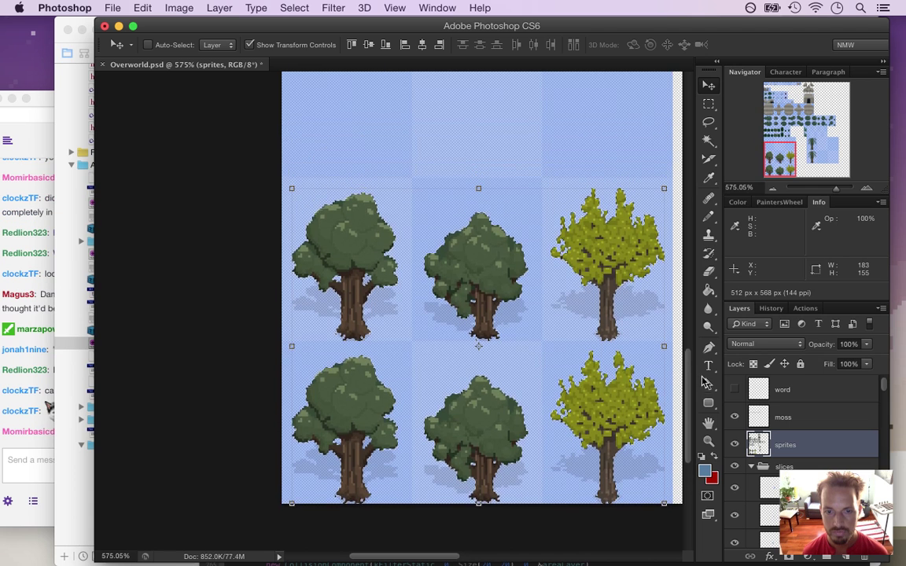
pyautogui.scroll(-2, 517, 334)
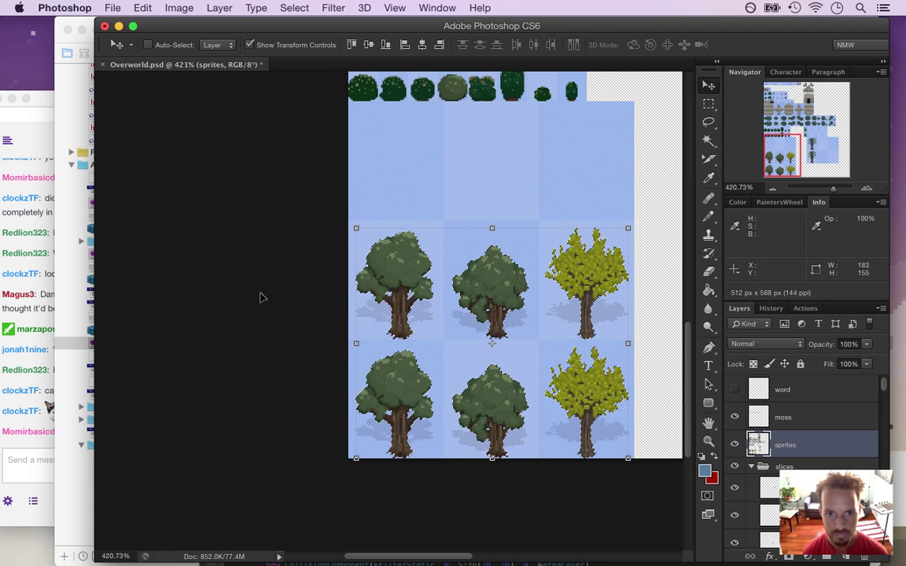
# Marquee-select the upper tree row, about 203 by 87 px, and place a copy in the empty row above it.
pyautogui.press('m')
pyautogui.hscroll(5, 415, 554)
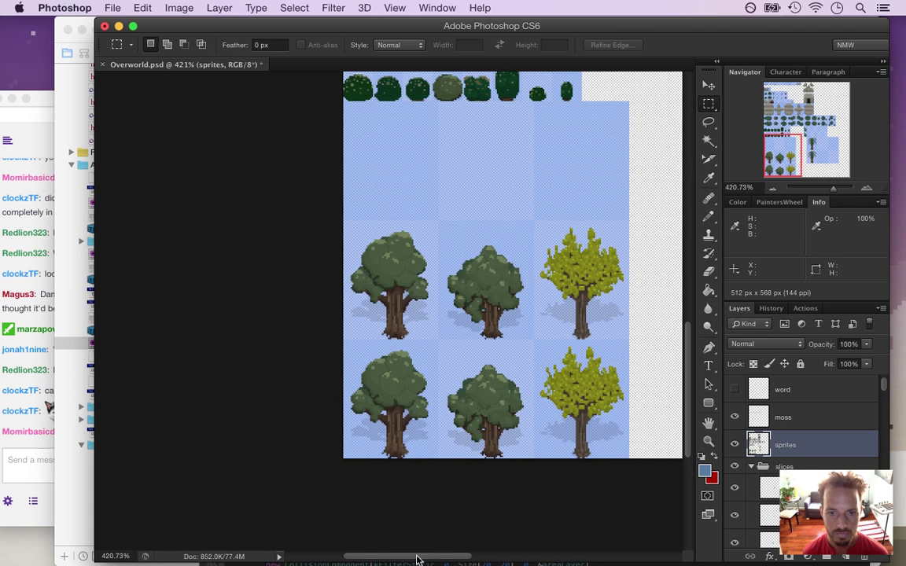
pyautogui.moveTo(555, 210); pyautogui.dragTo(247, 339)
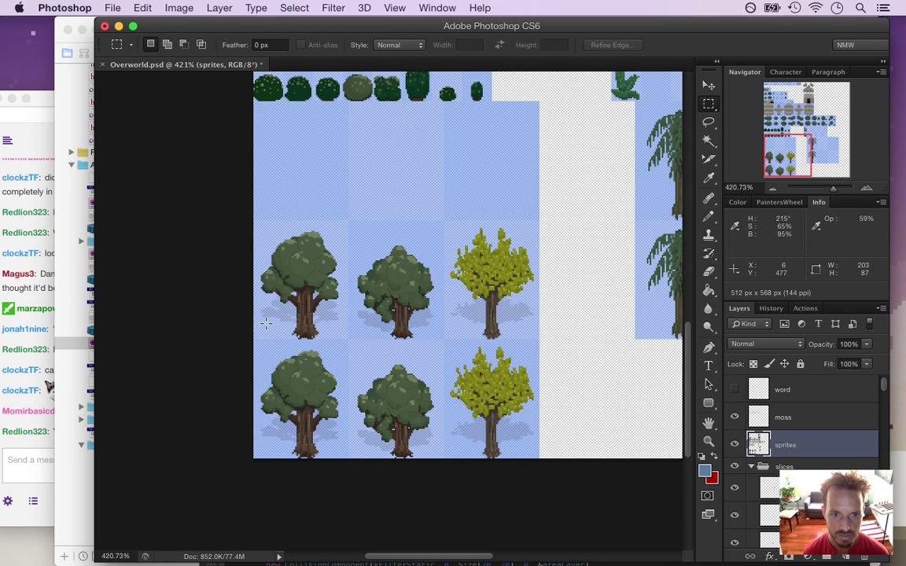
pyautogui.press('v')
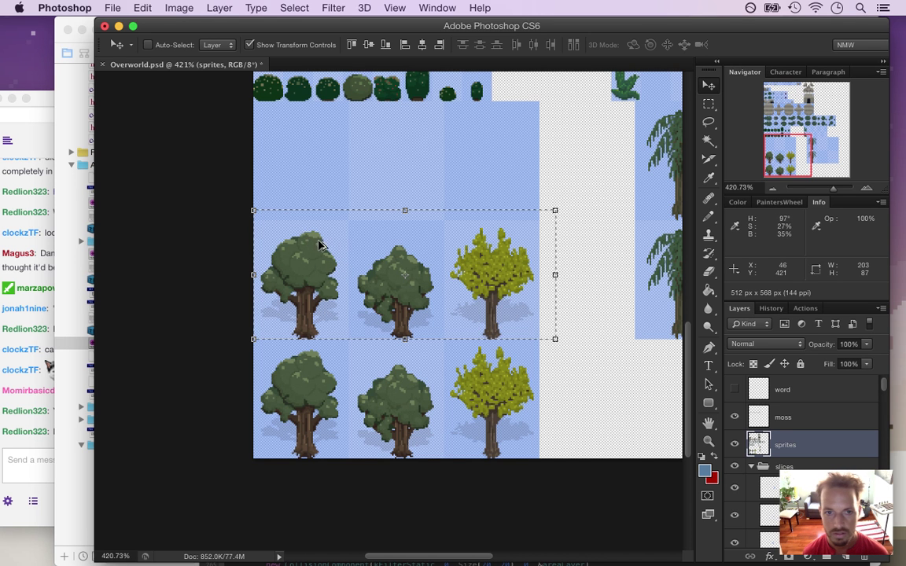
pyautogui.moveTo(310, 243); pyautogui.dragTo(312, 136)
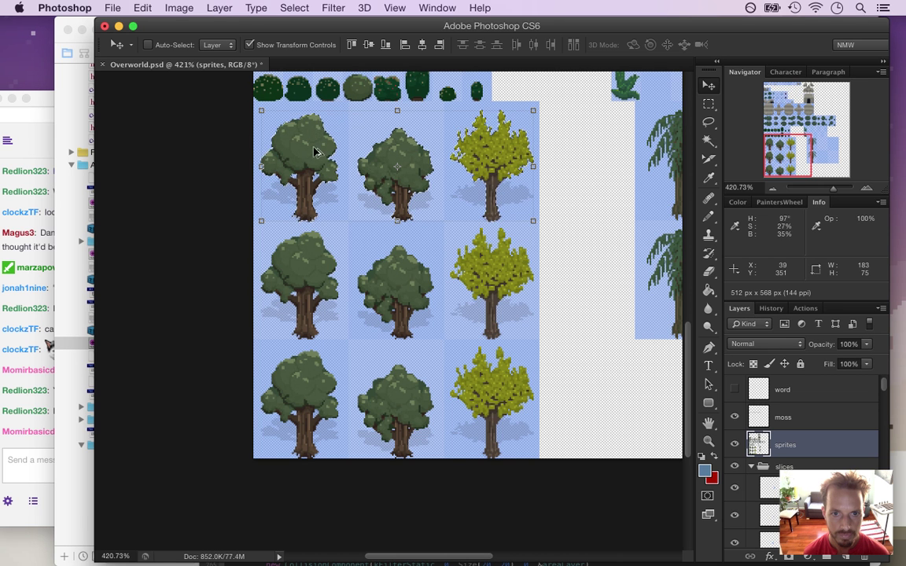
# Read the viewers' Twitch chat messages about RPG Maker and coding skills, and return to Photoshop.
pyautogui.click(43, 378)
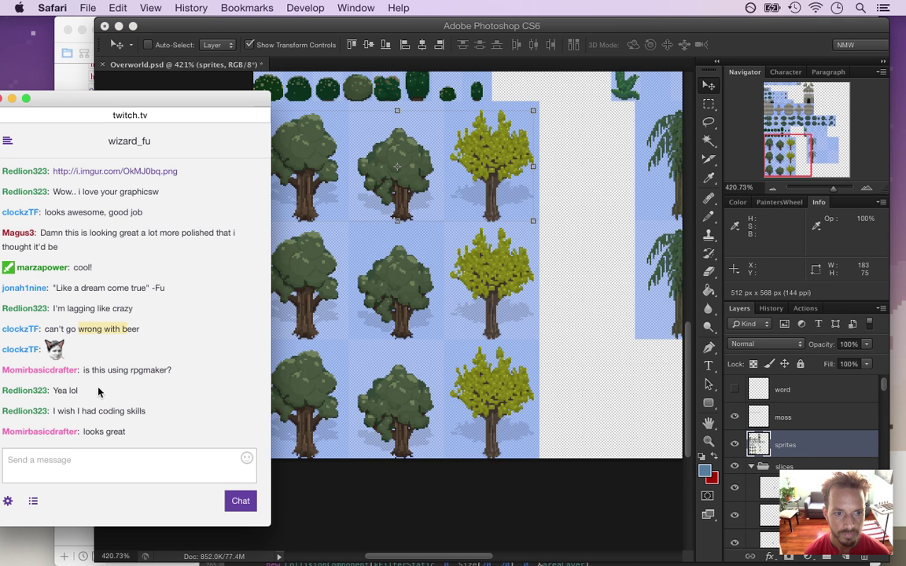
pyautogui.moveTo(91, 370); pyautogui.dragTo(142, 414)
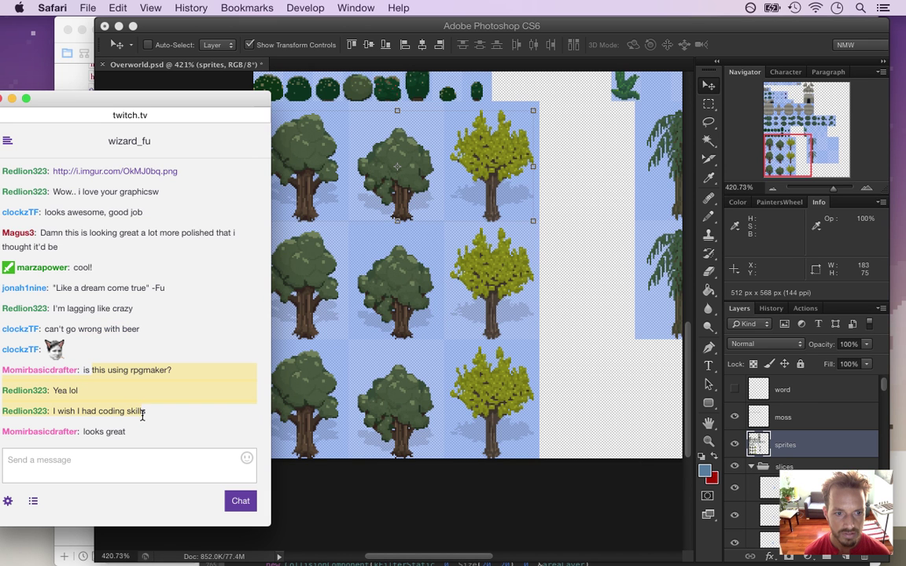
pyautogui.click(660, 62)
# Nudge the copied tree row up 1 px to align its trunks with the slice boundary, and deselect it.
pyautogui.moveTo(311, 219); pyautogui.dragTo(405, 233)
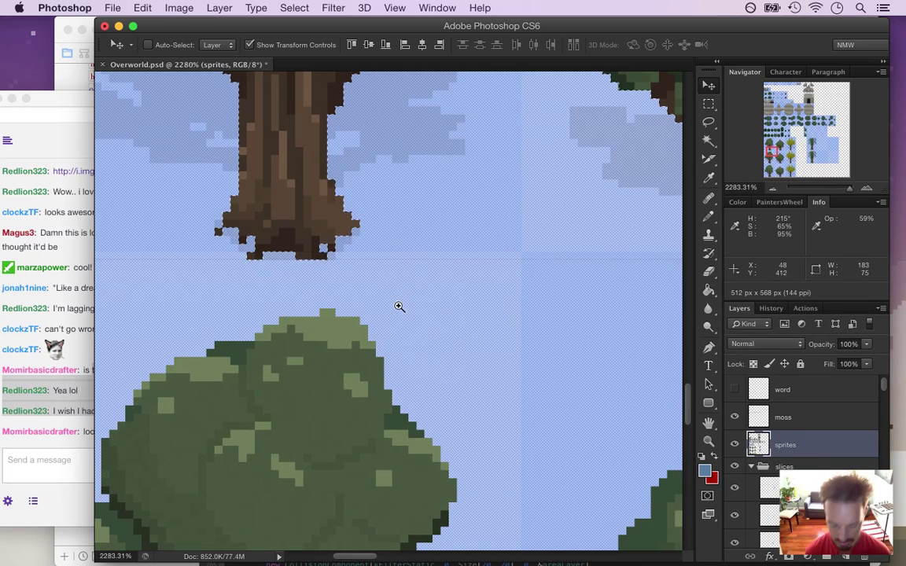
pyautogui.press('Up')
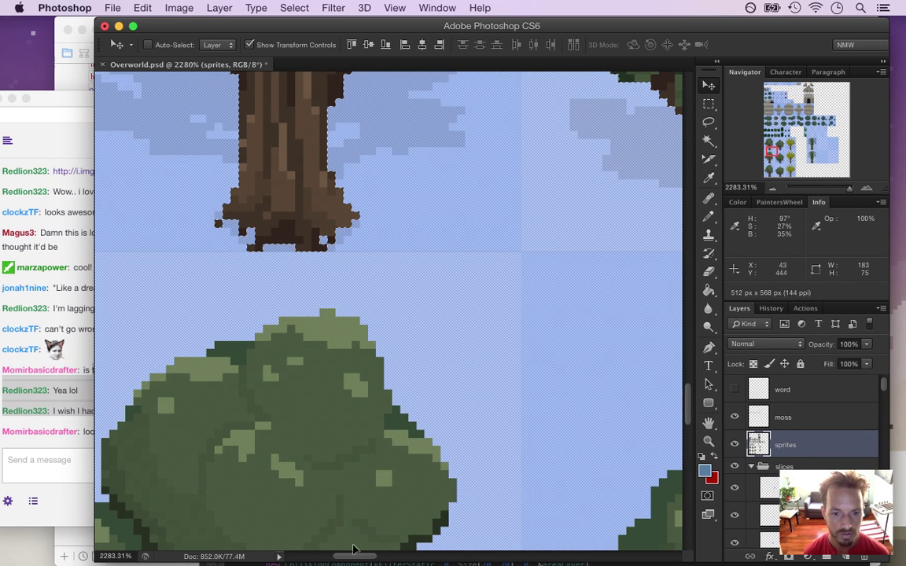
pyautogui.moveTo(348, 557); pyautogui.dragTo(386, 558)
pyautogui.moveTo(408, 256); pyautogui.dragTo(323, 259)
pyautogui.press('m')
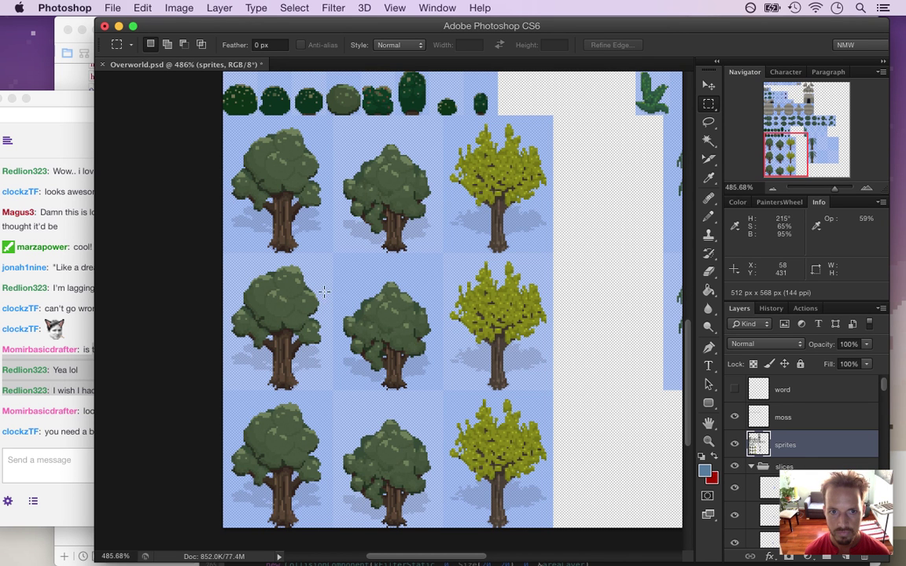
# Hide the slices group and examine the first two trees in the top row against the transparent background.
pyautogui.moveTo(248, 184); pyautogui.dragTo(303, 198)
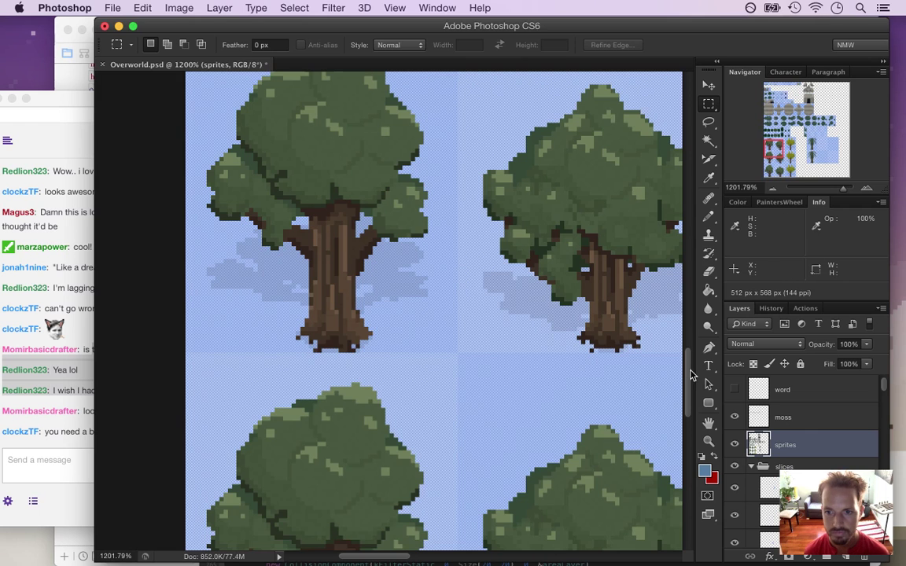
pyautogui.scroll(4, 690, 376)
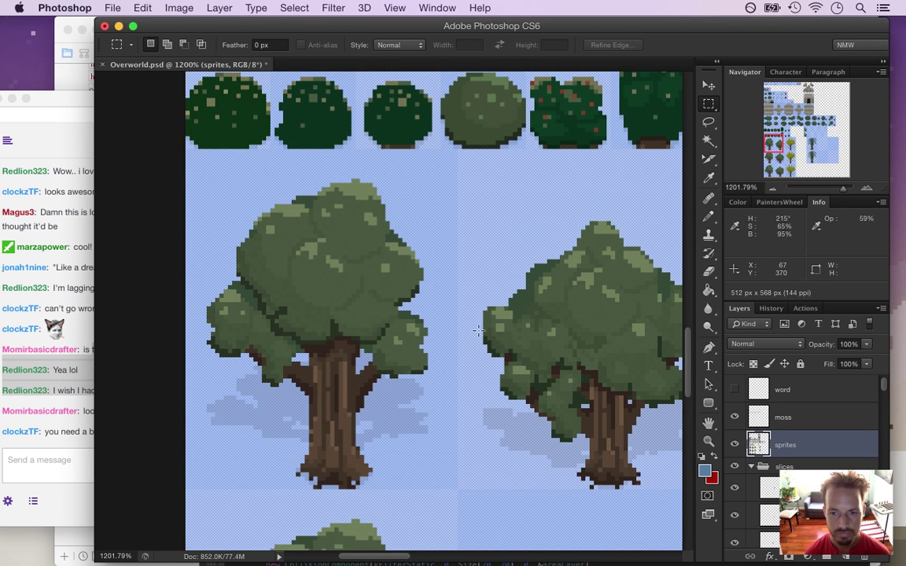
pyautogui.click(734, 466)
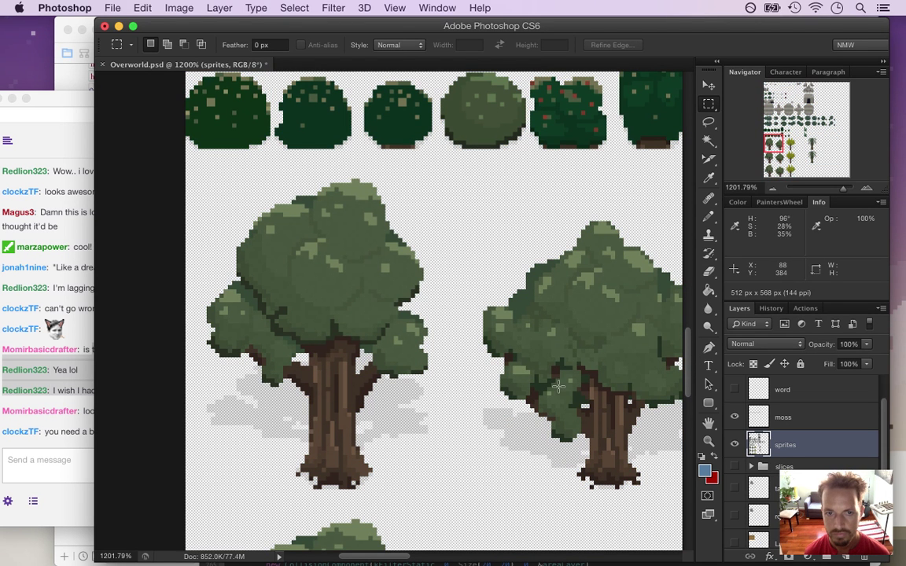
pyautogui.press('Tab')
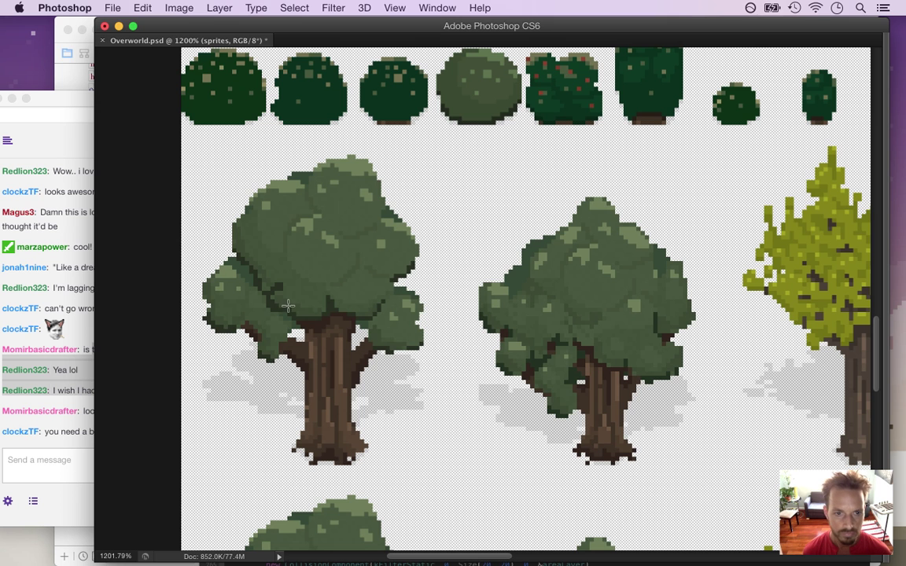
pyautogui.press('Tab')
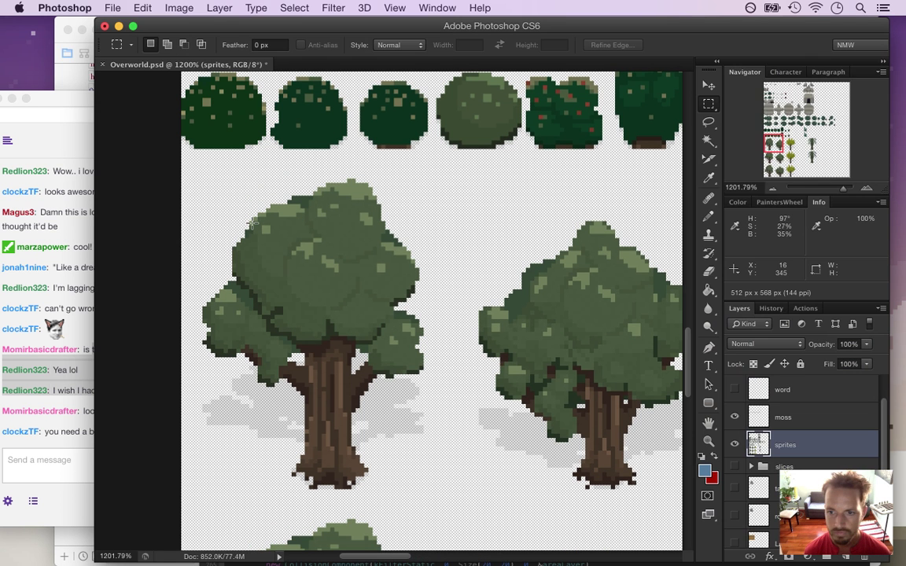
# Hide the panels, read the viewer's Twitch chat message about a bear in the bare branches, and return to Photoshop.
pyautogui.press('Tab')
pyautogui.click(79, 443)
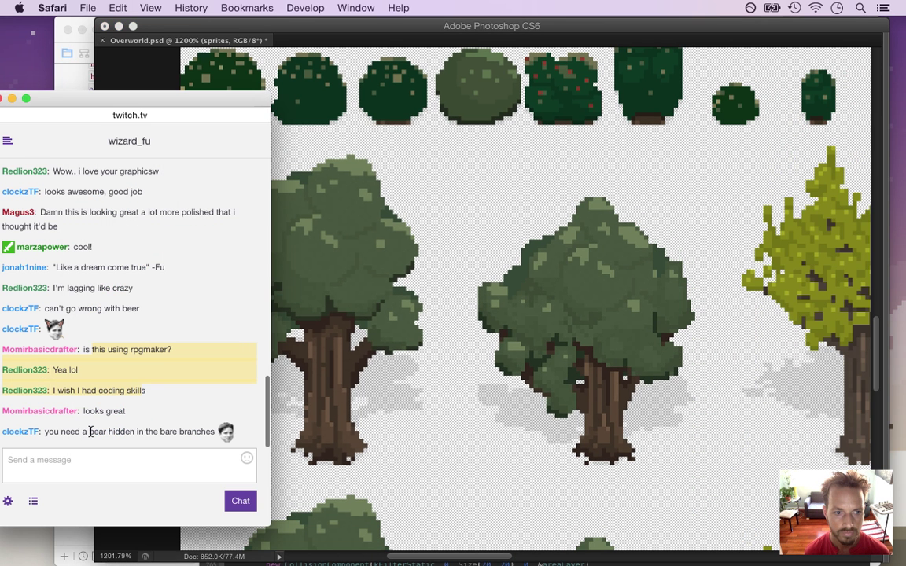
pyautogui.moveTo(100, 431); pyautogui.dragTo(165, 431)
pyautogui.click(697, 30)
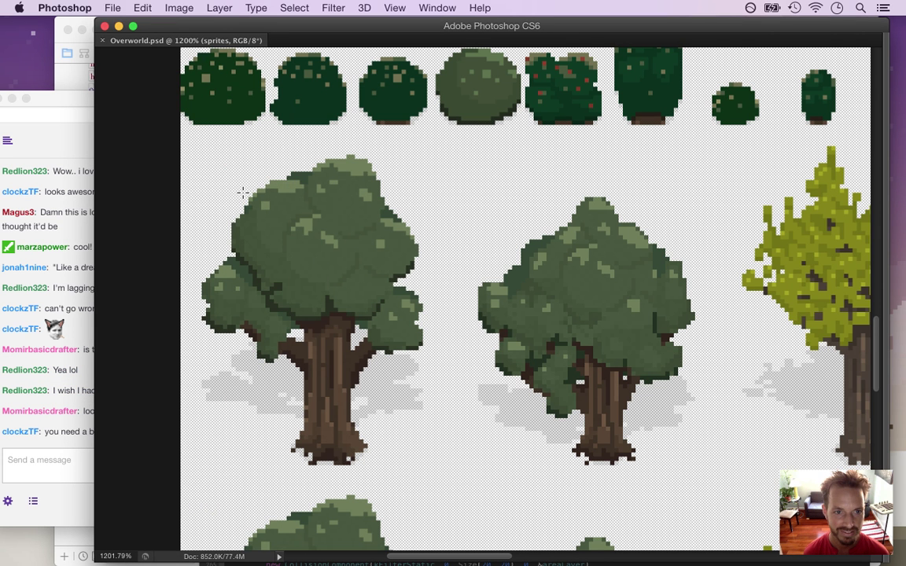
# Erase the green foliage of the first tree in the top row, leaving the trunk, branch stubs and ground shadow.
pyautogui.click(220, 315)
pyautogui.moveTo(220, 314)
pyautogui.mouseDown()
pyautogui.moveTo(214, 285)
pyautogui.moveTo(254, 258)
pyautogui.moveTo(254, 216)
pyautogui.moveTo(237, 223)
pyautogui.moveTo(303, 171)
pyautogui.moveTo(364, 177)
pyautogui.moveTo(356, 165)
pyautogui.moveTo(392, 250)
pyautogui.moveTo(357, 278)
pyautogui.moveTo(323, 277)
pyautogui.moveTo(345, 220)
pyautogui.moveTo(335, 202)
pyautogui.moveTo(286, 228)
pyautogui.moveTo(294, 273)
pyautogui.moveTo(303, 285)
pyautogui.moveTo(369, 242)
pyautogui.moveTo(390, 258)
pyautogui.moveTo(393, 277)
pyautogui.moveTo(373, 314)
pyautogui.moveTo(386, 326)
pyautogui.moveTo(409, 295)
pyautogui.moveTo(406, 331)
pyautogui.moveTo(392, 336)
pyautogui.moveTo(414, 325)
pyautogui.moveTo(314, 288)
pyautogui.moveTo(305, 298)
pyautogui.moveTo(316, 296)
pyautogui.moveTo(295, 300)
pyautogui.moveTo(277, 289)
pyautogui.moveTo(240, 292)
pyautogui.moveTo(281, 309)
pyautogui.moveTo(274, 333)
pyautogui.moveTo(238, 290)
pyautogui.moveTo(248, 303)
pyautogui.moveTo(267, 304)
pyautogui.moveTo(272, 346)
pyautogui.moveTo(265, 343)
pyautogui.moveTo(290, 323)
pyautogui.mouseUp()
pyautogui.press('[')
pyautogui.press('[')
pyautogui.press('[')
pyautogui.press('[')
pyautogui.press('[')
pyautogui.press('[')
pyautogui.press('super+space')
pyautogui.moveTo(285, 361); pyautogui.dragTo(327, 372)
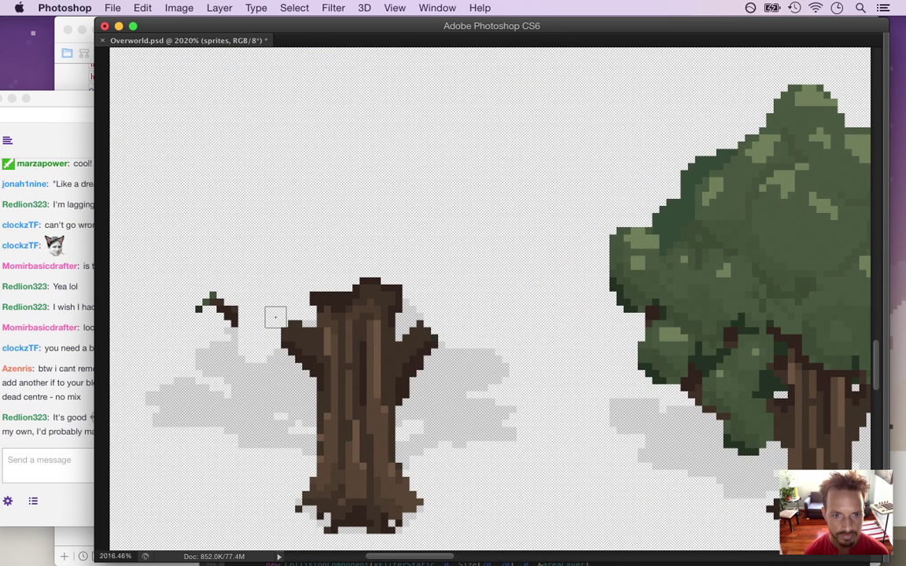
# Read the viewers' Twitch chat messages about blending code, coding skills and enemies, and return to Photoshop.
pyautogui.click(55, 381)
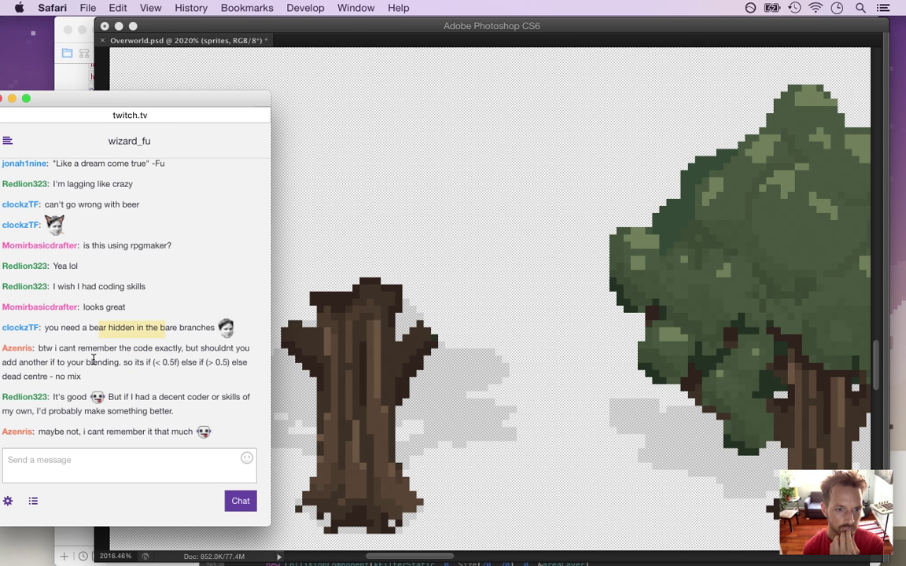
pyautogui.moveTo(56, 347); pyautogui.dragTo(116, 368)
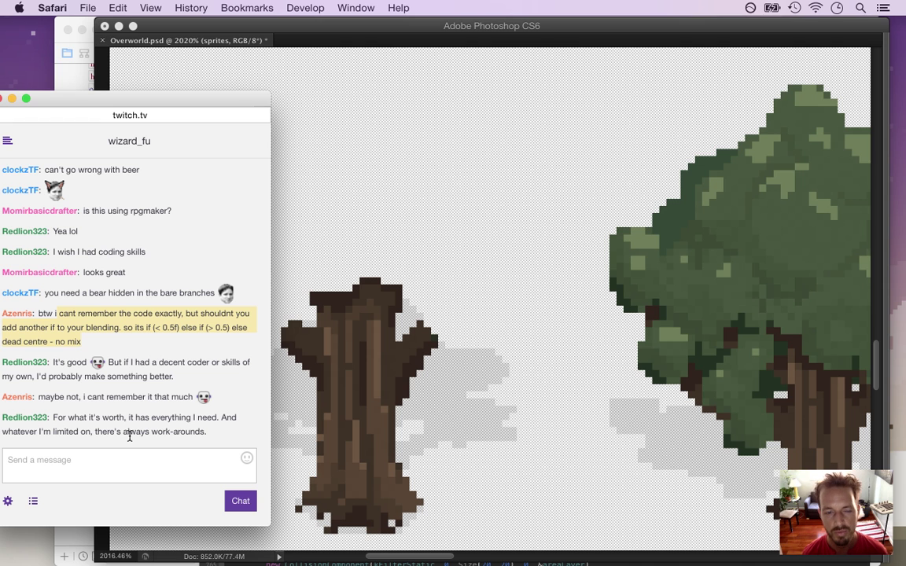
pyautogui.click(73, 341)
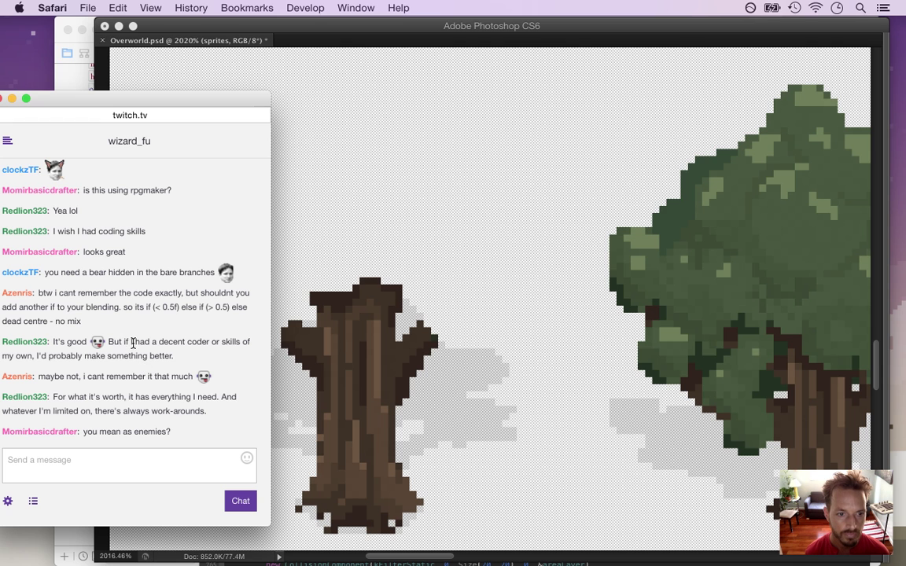
pyautogui.moveTo(118, 376); pyautogui.dragTo(167, 410)
pyautogui.click(191, 410)
pyautogui.moveTo(102, 397); pyautogui.dragTo(97, 431)
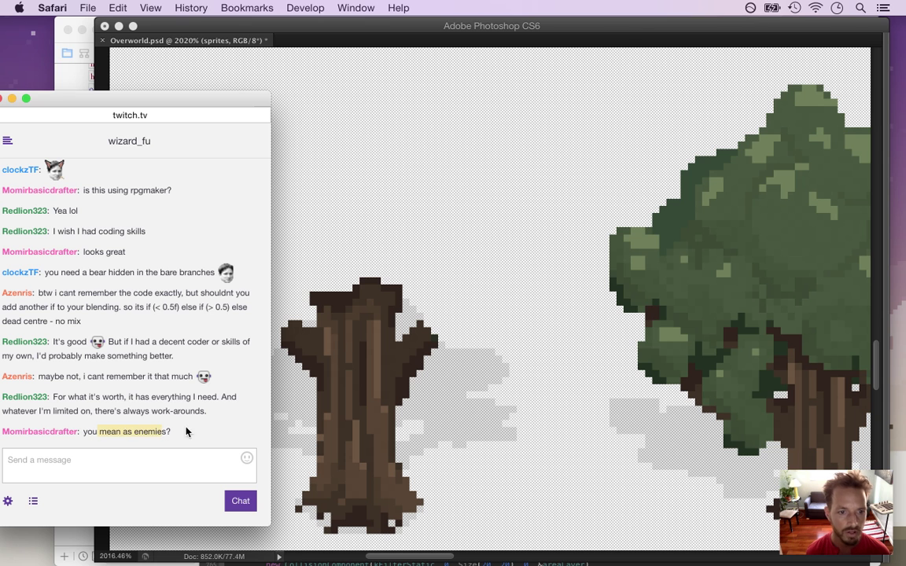
pyautogui.click(638, 26)
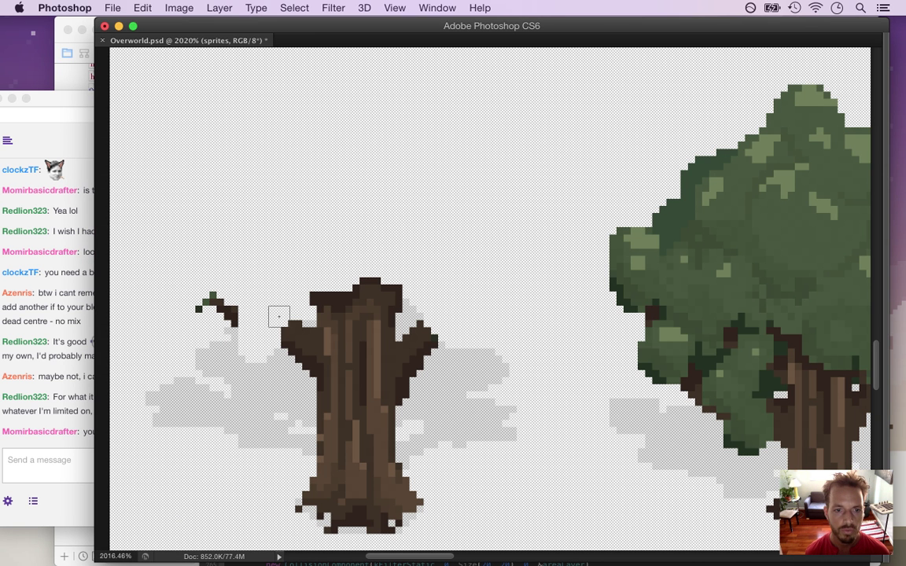
# Erase the green remnants on the detached left branch piece and paint a brown branch joining it to the trunk's left stub.
pyautogui.click(199, 295)
pyautogui.click(206, 287)
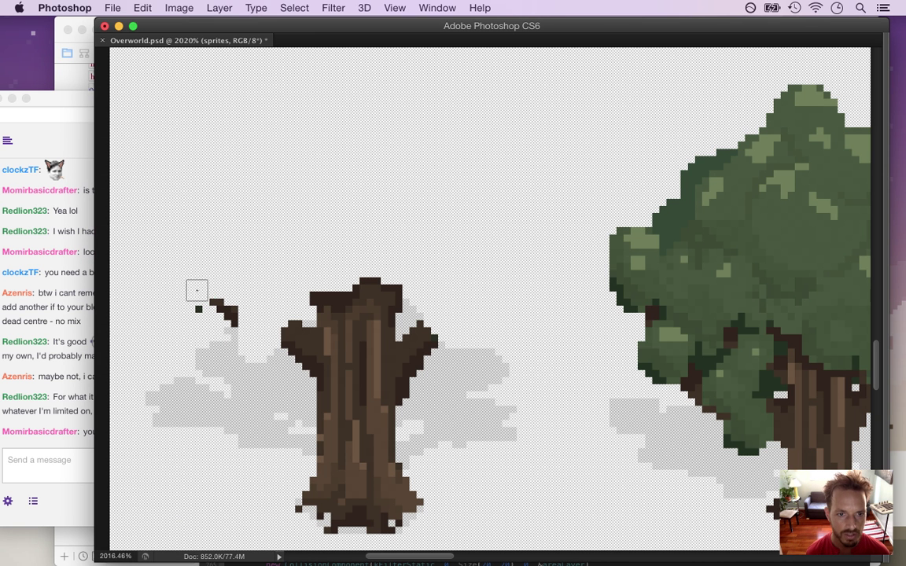
pyautogui.keyDown('alt'); pyautogui.click(316, 341); pyautogui.keyUp('alt')
pyautogui.press('[')
pyautogui.press('[')
pyautogui.press('[')
pyautogui.press('[')
pyautogui.press('[')
pyautogui.press('[')
pyautogui.press('[')
pyautogui.press('[')
pyautogui.press('[')
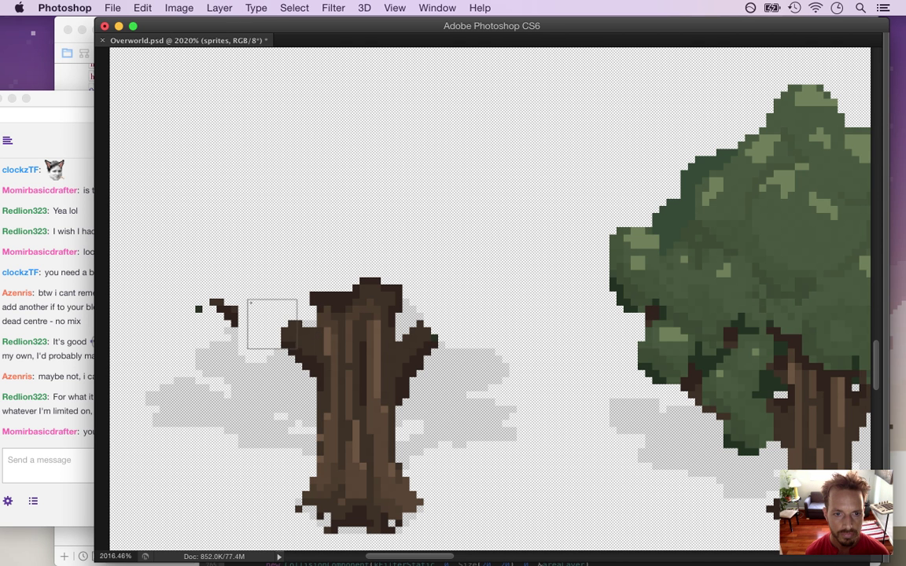
pyautogui.moveTo(278, 317)
pyautogui.mouseDown()
pyautogui.moveTo(241, 312)
pyautogui.moveTo(280, 330)
pyautogui.moveTo(305, 377)
pyautogui.mouseUp()
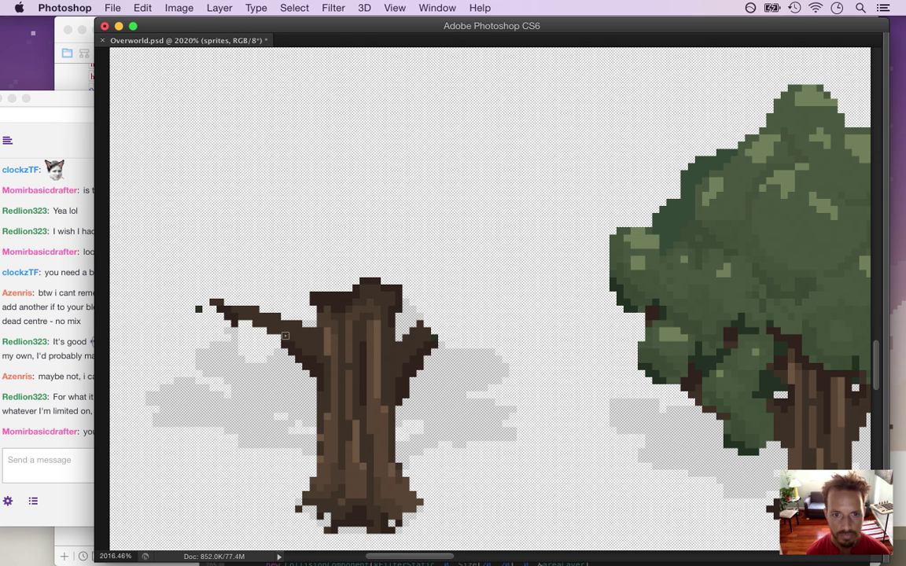
# Refine the tip of the lower-left branch, adding brown pixels to connect the stray end pixel.
pyautogui.click(206, 301)
pyautogui.click(198, 301)
pyautogui.press('e')
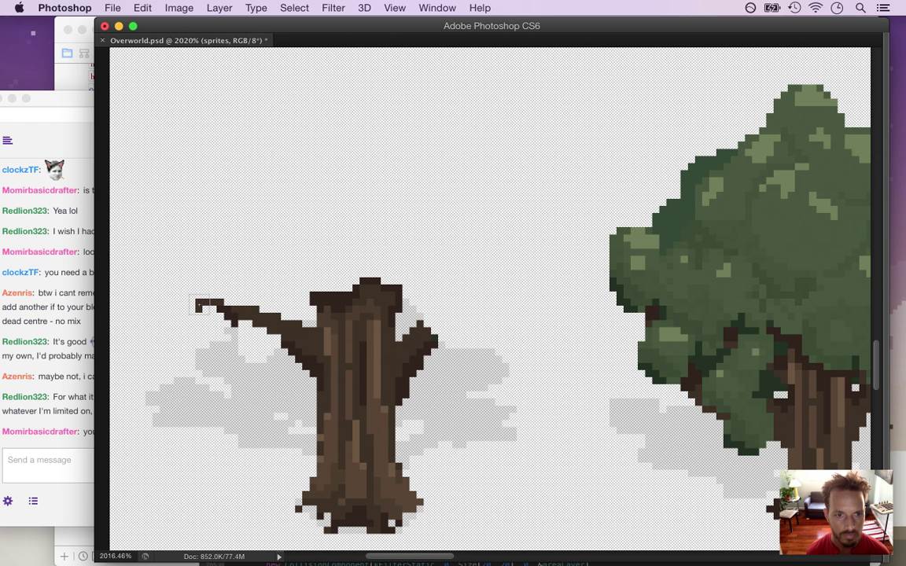
pyautogui.press('[')
pyautogui.press('[')
pyautogui.click(197, 301)
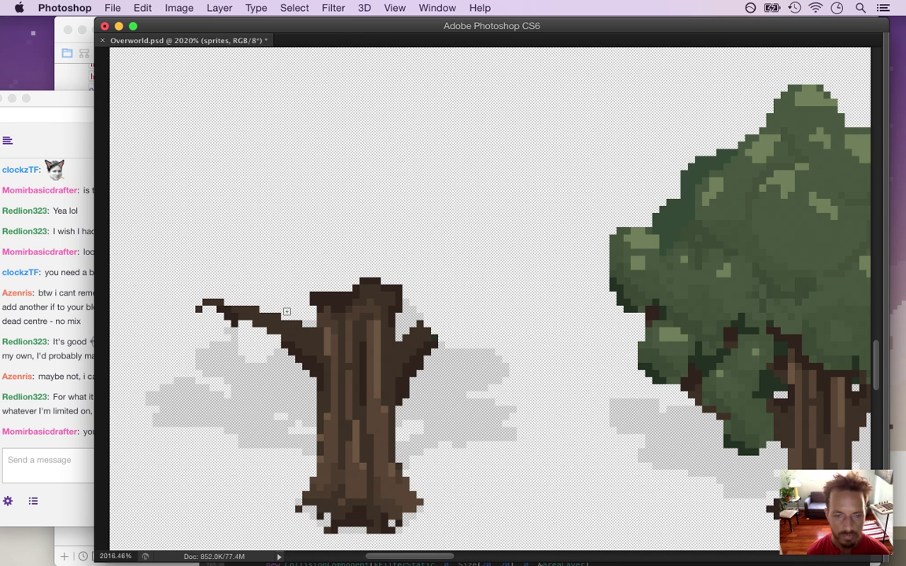
# Paint thin dark-brown branches rising from the upper left, centre and upper right of the trunk, plus one from its right stub.
pyautogui.press('b')
pyautogui.keyDown('alt'); pyautogui.click(331, 316); pyautogui.keyUp('alt')
pyautogui.moveTo(310, 297)
pyautogui.mouseDown()
pyautogui.moveTo(251, 256)
pyautogui.moveTo(234, 226)
pyautogui.mouseUp()
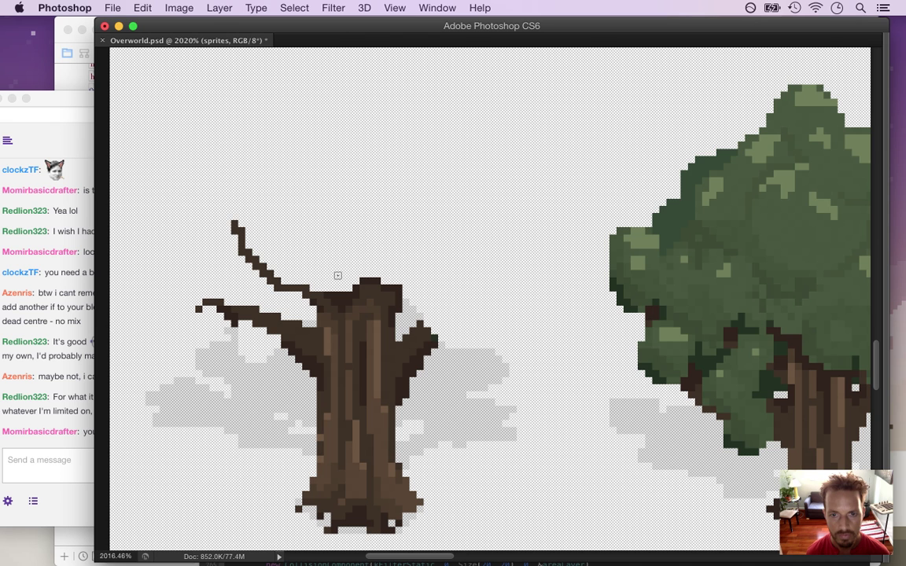
pyautogui.moveTo(351, 276)
pyautogui.mouseDown()
pyautogui.moveTo(349, 217)
pyautogui.moveTo(325, 187)
pyautogui.moveTo(347, 195)
pyautogui.moveTo(356, 143)
pyautogui.mouseUp()
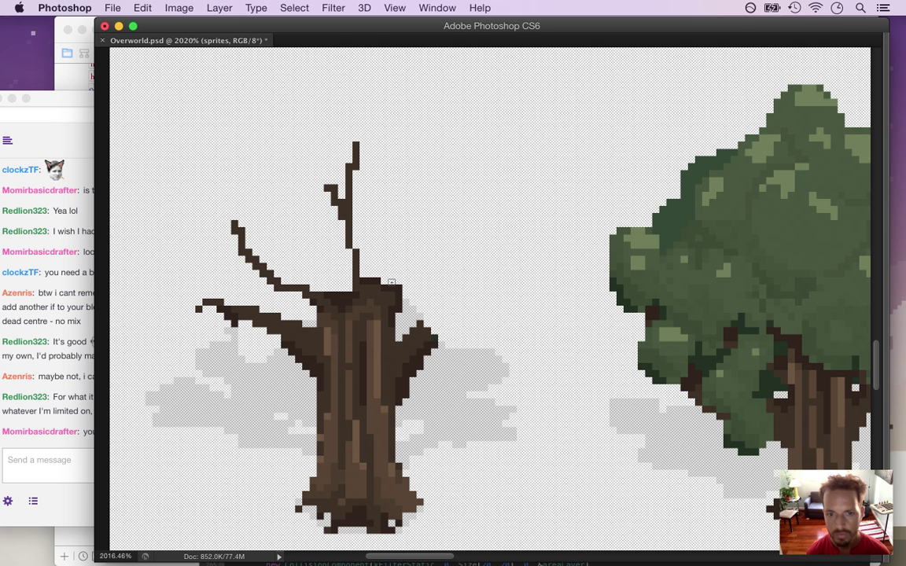
pyautogui.moveTo(397, 273)
pyautogui.mouseDown()
pyautogui.moveTo(428, 236)
pyautogui.moveTo(465, 220)
pyautogui.mouseUp()
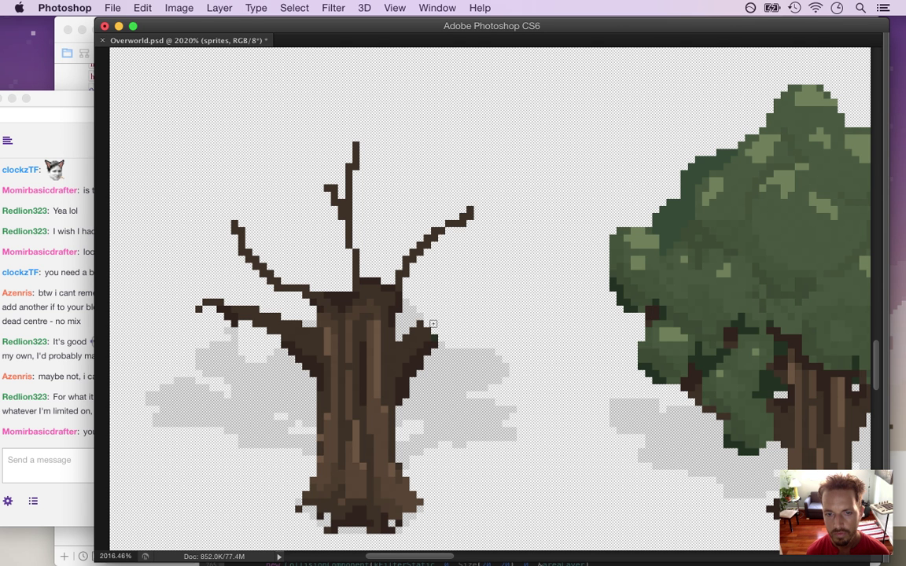
pyautogui.moveTo(417, 326)
pyautogui.mouseDown()
pyautogui.moveTo(478, 280)
pyautogui.moveTo(495, 280)
pyautogui.mouseUp()
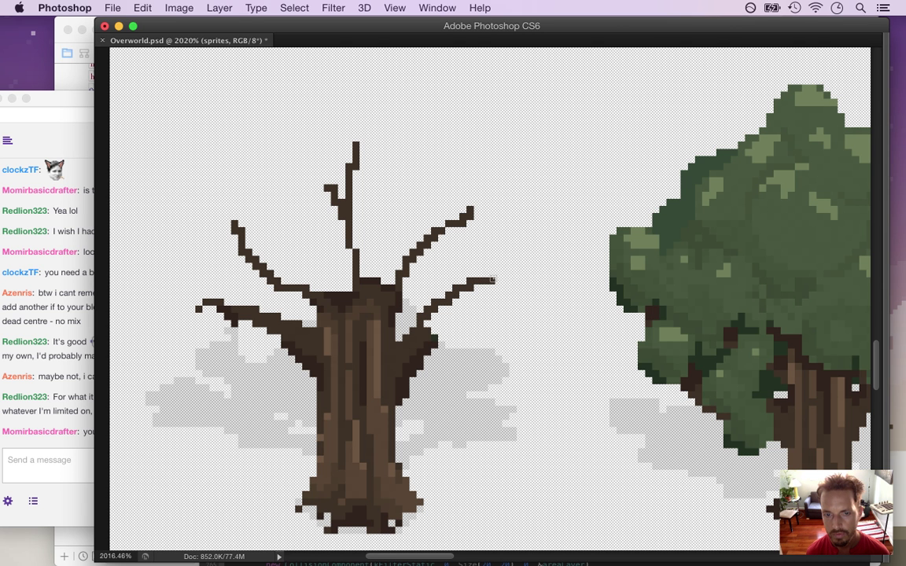
# Thicken the two left branches and the lower-right branch in brown, and add a short upright twig to the upper-left one.
pyautogui.moveTo(433, 338)
pyautogui.mouseDown()
pyautogui.moveTo(485, 286)
pyautogui.moveTo(426, 333)
pyautogui.mouseUp()
pyautogui.click(427, 325)
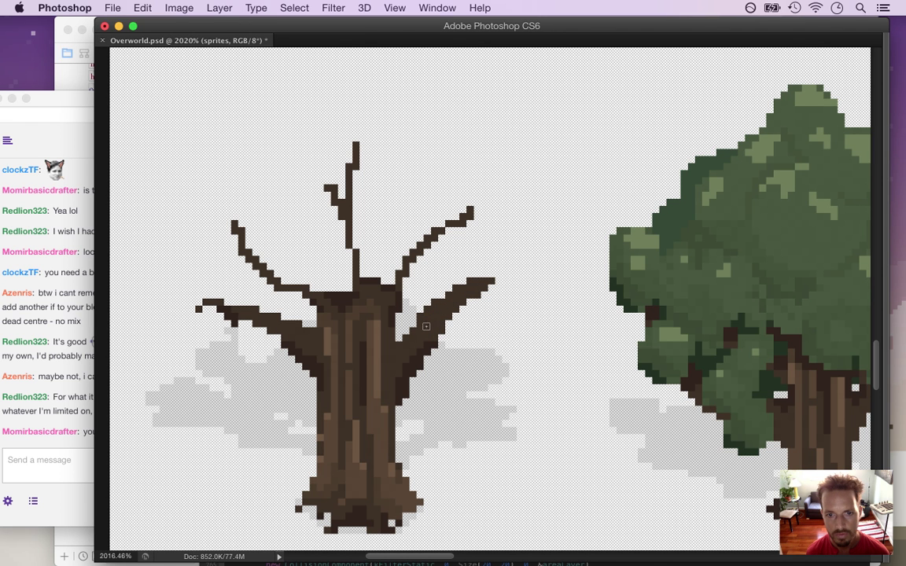
pyautogui.moveTo(248, 323); pyautogui.dragTo(242, 320)
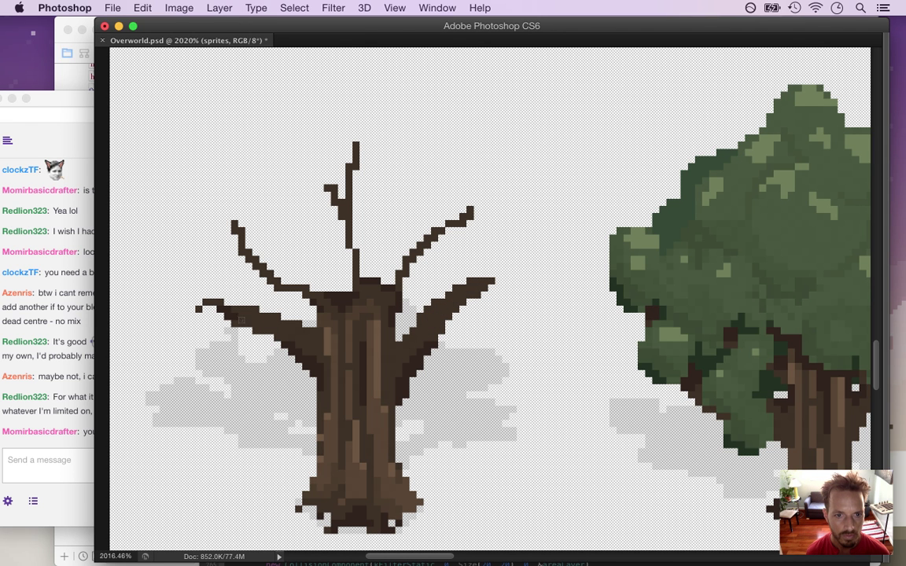
pyautogui.moveTo(304, 301)
pyautogui.mouseDown()
pyautogui.moveTo(283, 267)
pyautogui.moveTo(220, 214)
pyautogui.moveTo(281, 274)
pyautogui.moveTo(290, 232)
pyautogui.moveTo(290, 274)
pyautogui.moveTo(291, 236)
pyautogui.moveTo(304, 281)
pyautogui.mouseUp()
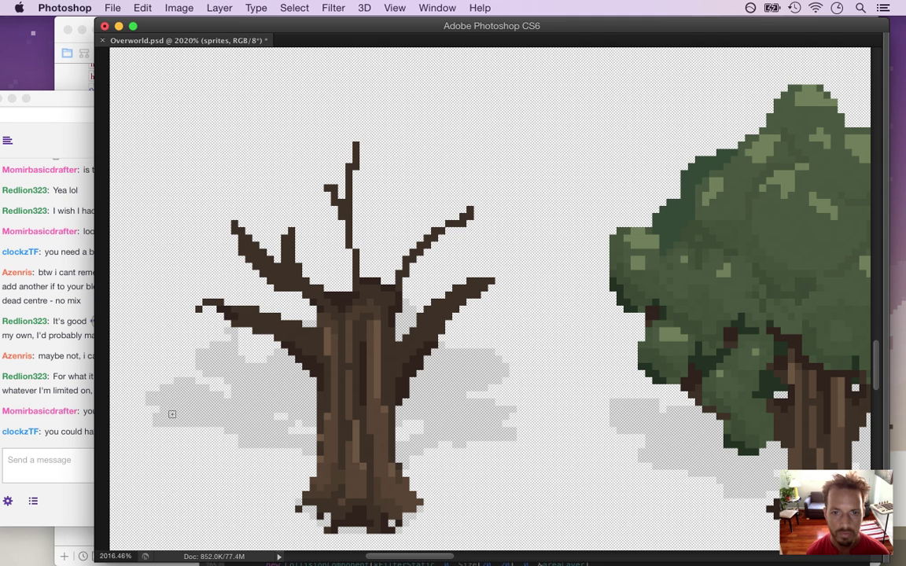
# Read the viewer's Twitch chat message about a racoon city pun, and return to Photoshop.
pyautogui.click(85, 448)
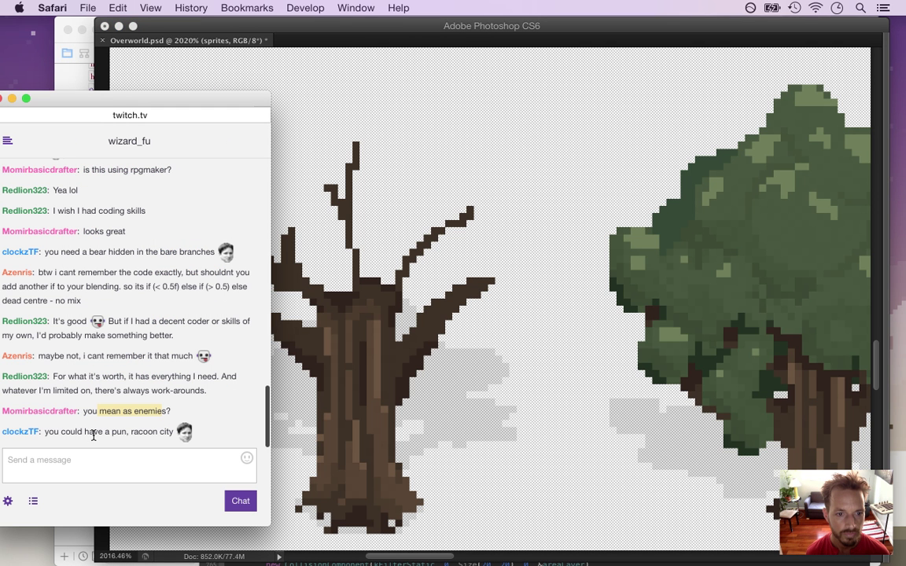
pyautogui.moveTo(112, 434); pyautogui.dragTo(156, 437)
pyautogui.click(121, 434)
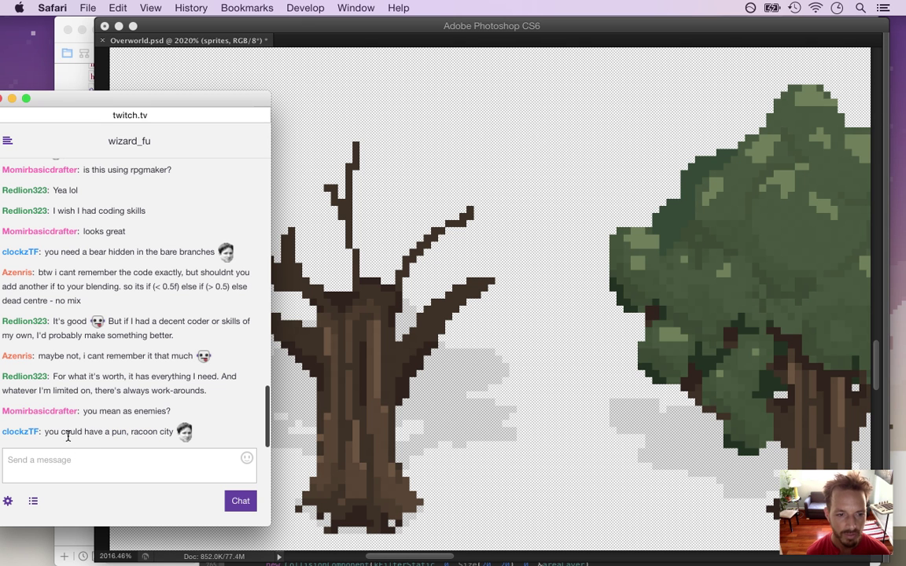
pyautogui.moveTo(44, 432); pyautogui.dragTo(174, 430)
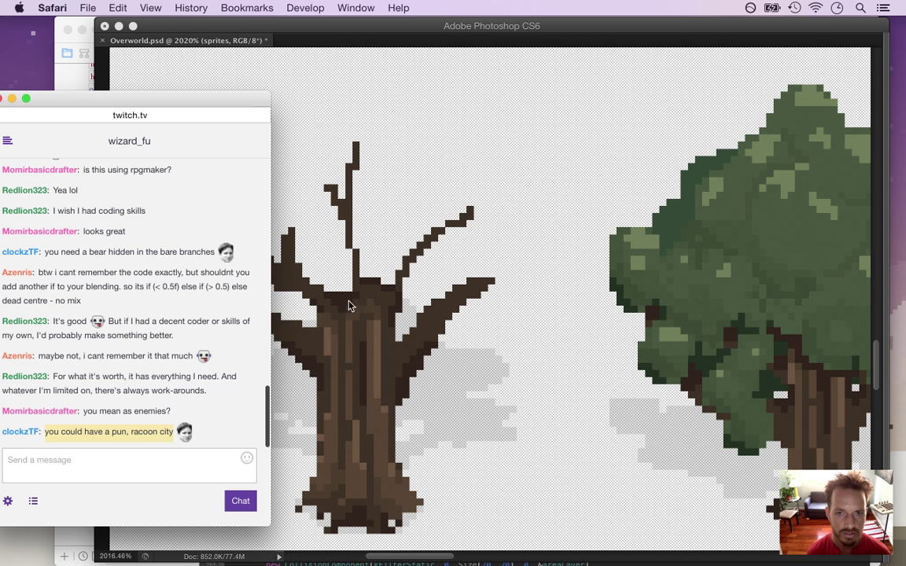
pyautogui.click(504, 26)
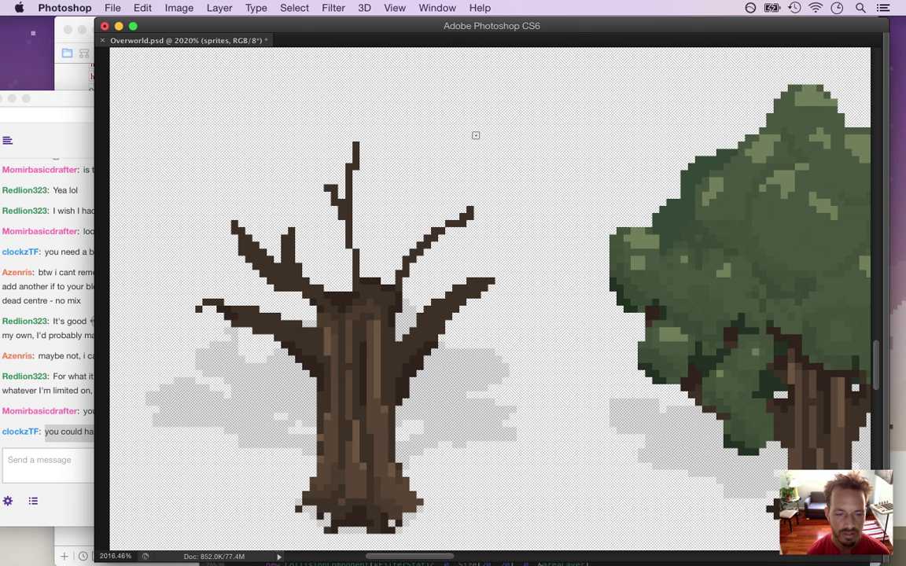
# Save the document and thicken the bare tree's central and upper-right branches where they meet the trunk.
pyautogui.press('super+s')
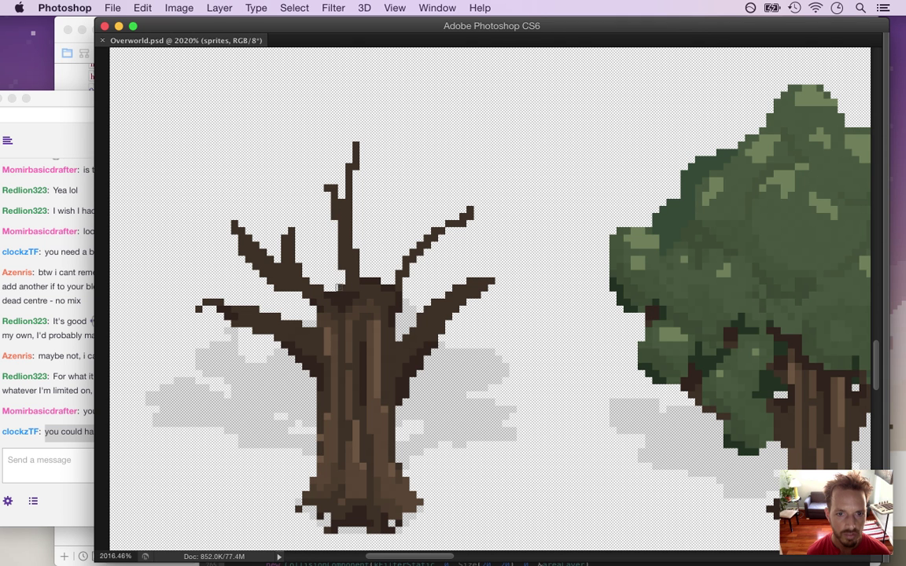
pyautogui.click(338, 283)
pyautogui.moveTo(356, 173)
pyautogui.mouseDown()
pyautogui.moveTo(360, 277)
pyautogui.moveTo(404, 269)
pyautogui.moveTo(385, 273)
pyautogui.moveTo(411, 241)
pyautogui.moveTo(404, 263)
pyautogui.mouseUp()
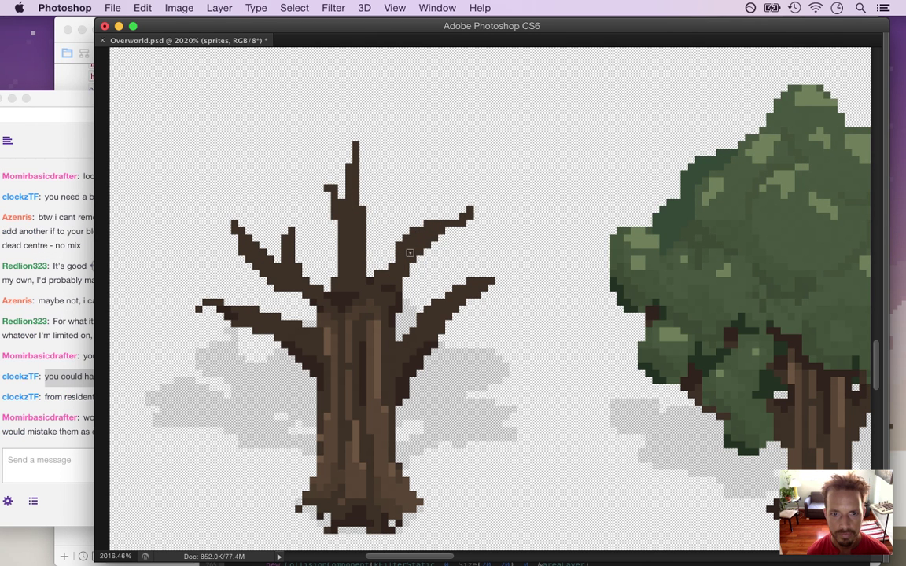
pyautogui.moveTo(392, 265); pyautogui.dragTo(392, 252)
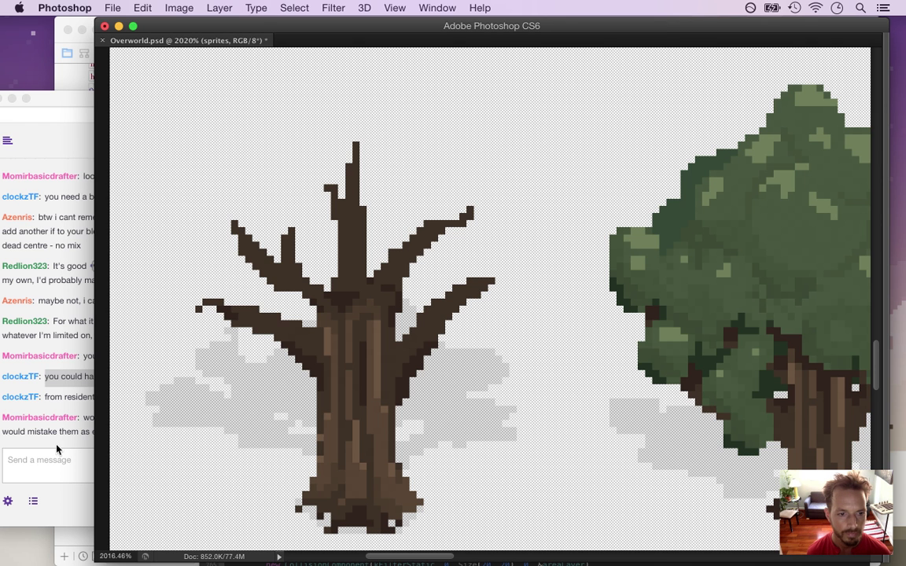
# Read the viewers' Twitch chat messages about Resident Evil and players mistaking the trees for enemies, and return to Photoshop.
pyautogui.click(54, 404)
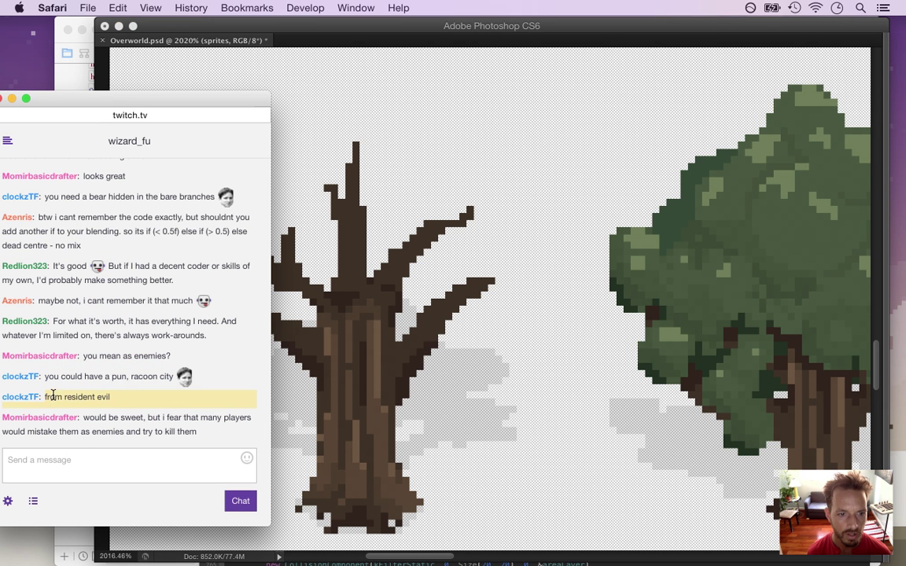
pyautogui.moveTo(45, 396); pyautogui.dragTo(111, 397)
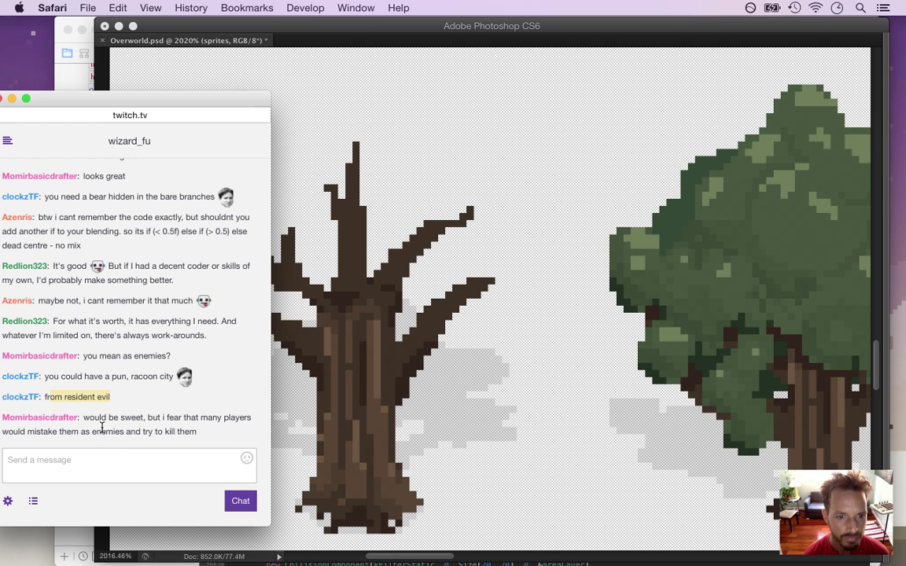
pyautogui.moveTo(94, 418); pyautogui.dragTo(167, 449)
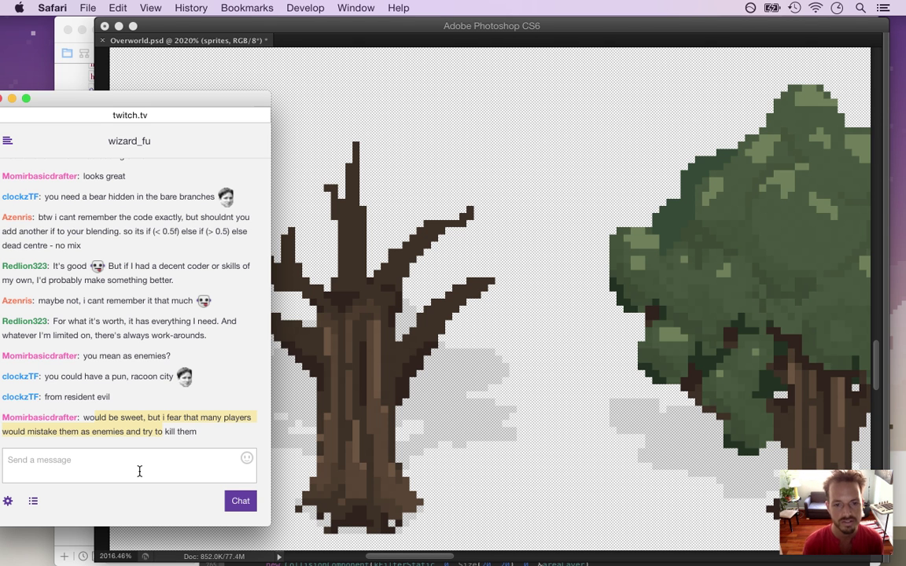
pyautogui.click(397, 35)
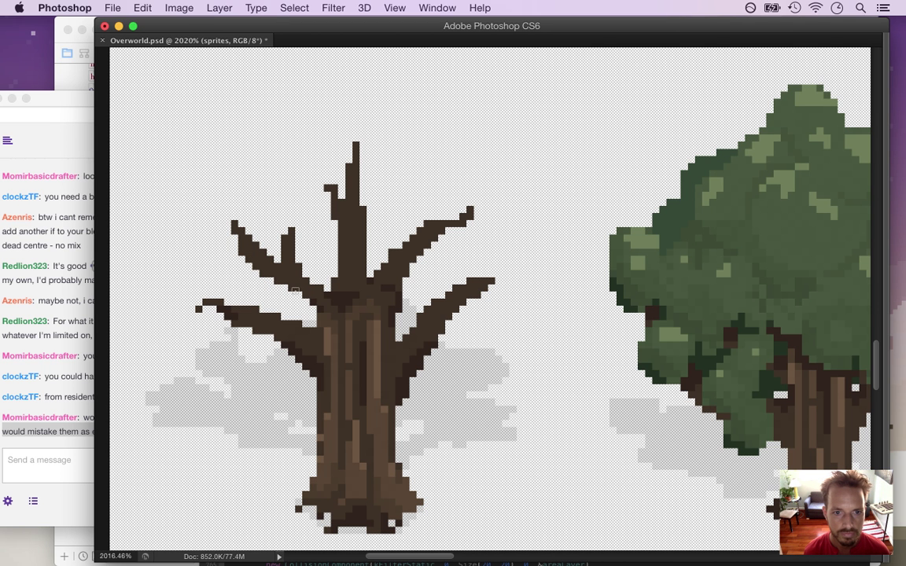
# Check the bare tree against the whole sprite sheet, and extend its central branch and left side twig with thin upward tips.
pyautogui.press('z')
pyautogui.moveTo(376, 329); pyautogui.dragTo(292, 338)
pyautogui.scroll(-3, 292, 336)
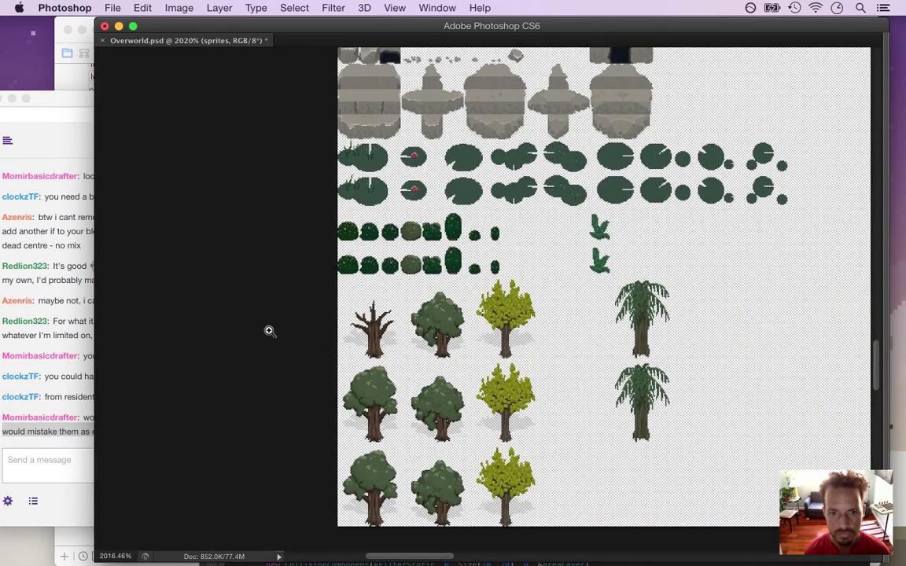
pyautogui.scroll(5, 376, 319)
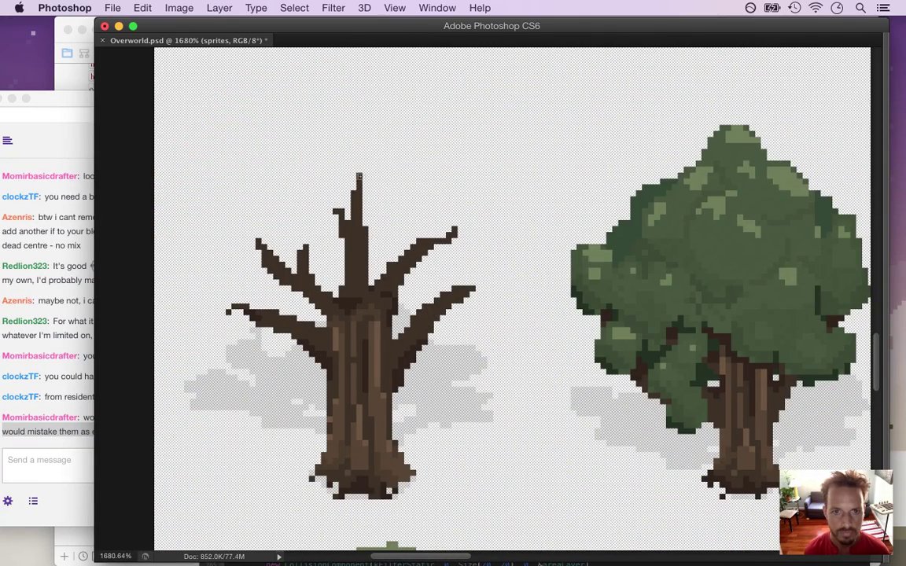
pyautogui.moveTo(358, 174)
pyautogui.mouseDown()
pyautogui.moveTo(364, 151)
pyautogui.moveTo(365, 160)
pyautogui.mouseUp()
pyautogui.press('e')
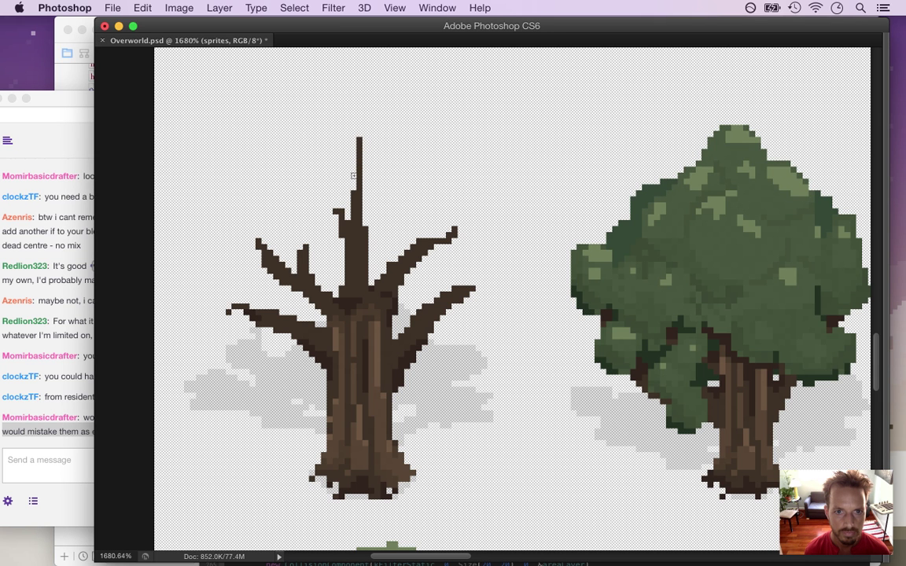
pyautogui.moveTo(336, 210); pyautogui.dragTo(324, 182)
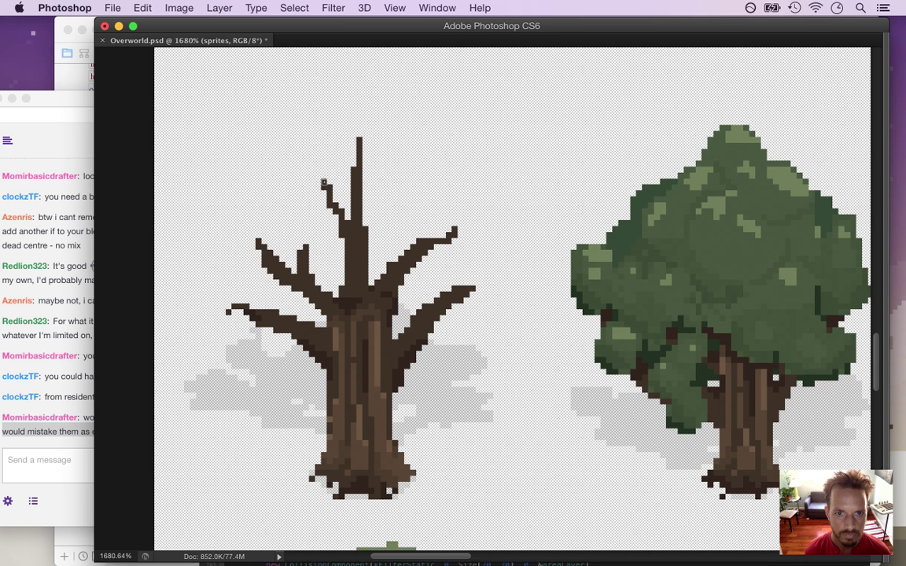
# Paint a thin forked twig growing up and outward from the right side of the bare tree's central branch.
pyautogui.press('z')
pyautogui.moveTo(375, 307)
pyautogui.mouseDown()
pyautogui.moveTo(290, 301)
pyautogui.moveTo(363, 301)
pyautogui.moveTo(376, 245)
pyautogui.moveTo(403, 198)
pyautogui.moveTo(401, 214)
pyautogui.moveTo(415, 214)
pyautogui.moveTo(391, 226)
pyautogui.mouseUp()
pyautogui.press('b')
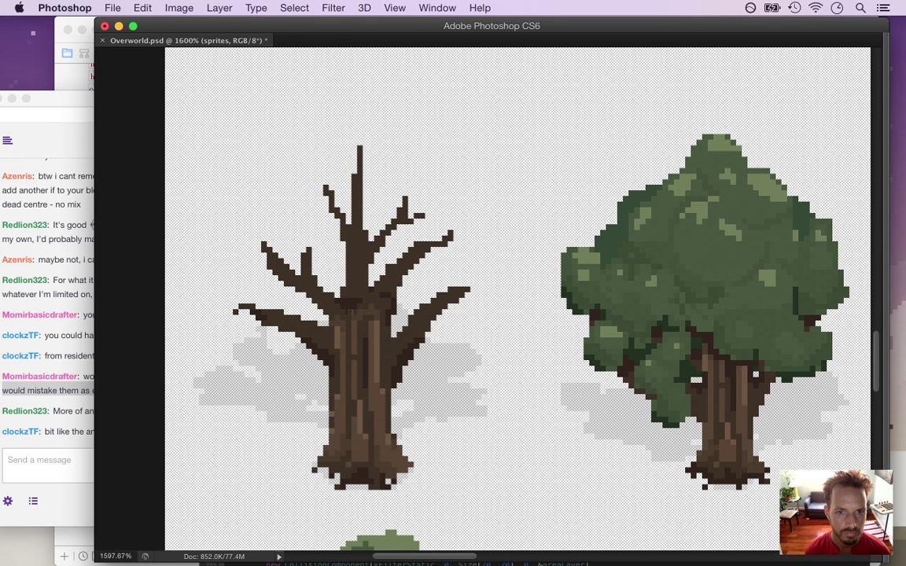
# Read the viewers' Twitch chat messages about an easter egg and the flute animals, and return to Photoshop.
pyautogui.click(64, 408)
pyautogui.moveTo(70, 411); pyautogui.dragTo(134, 412)
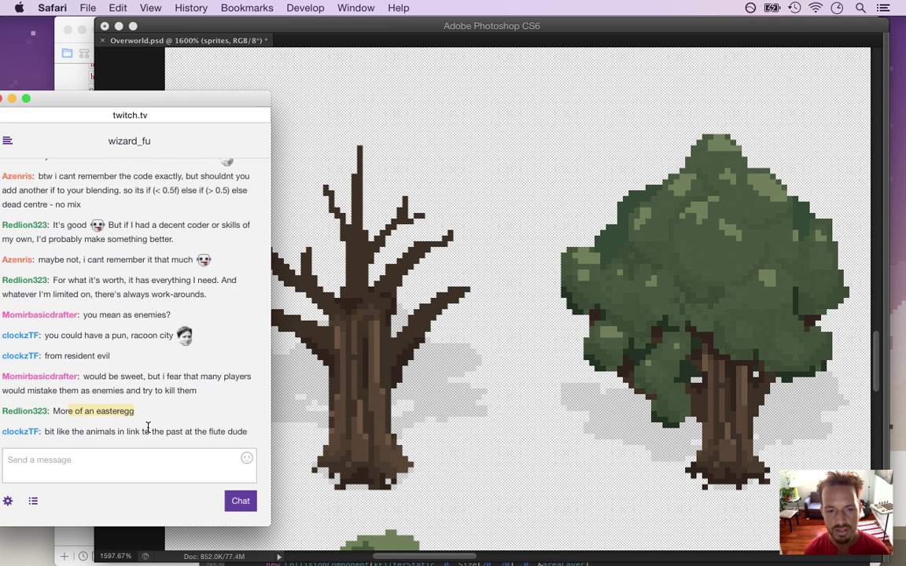
pyautogui.click(148, 425)
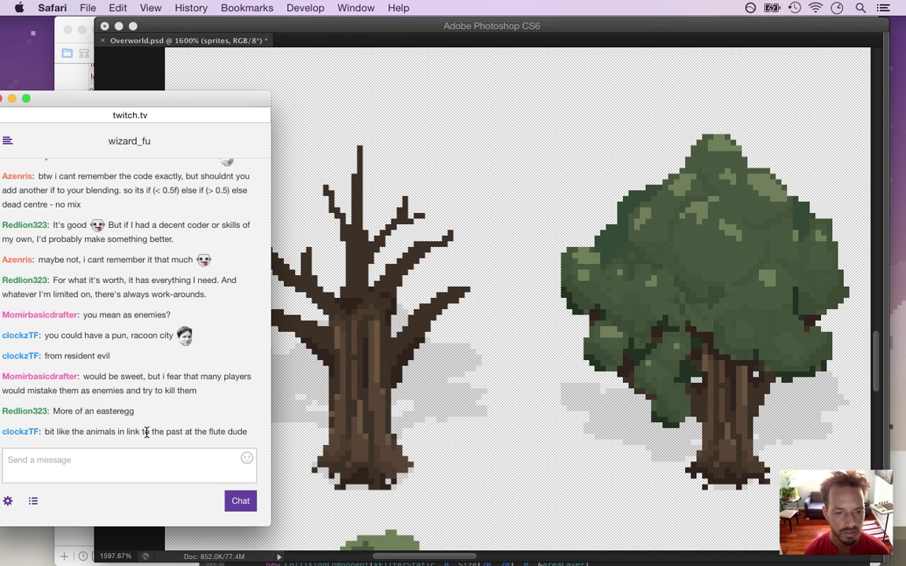
pyautogui.moveTo(65, 411); pyautogui.dragTo(134, 413)
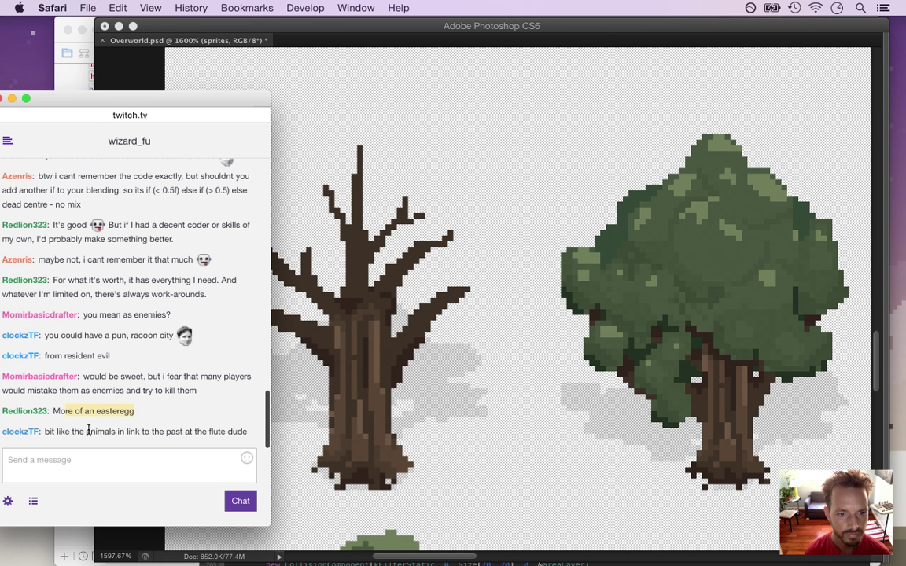
pyautogui.moveTo(58, 432); pyautogui.dragTo(227, 433)
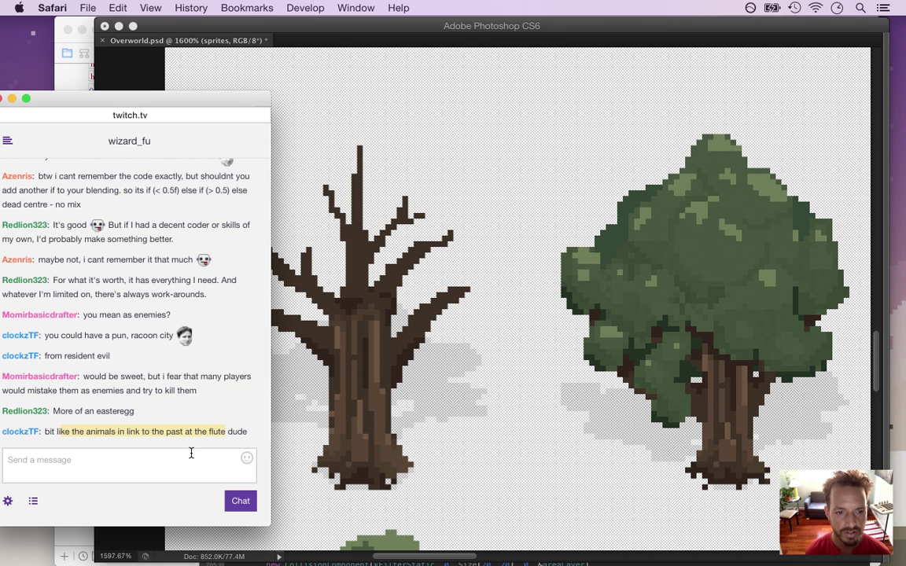
pyautogui.click(523, 29)
# Paint a short, thin twig on the lower left side of the bare tree's central branch.
pyautogui.press('z')
pyautogui.moveTo(345, 227); pyautogui.dragTo(431, 224)
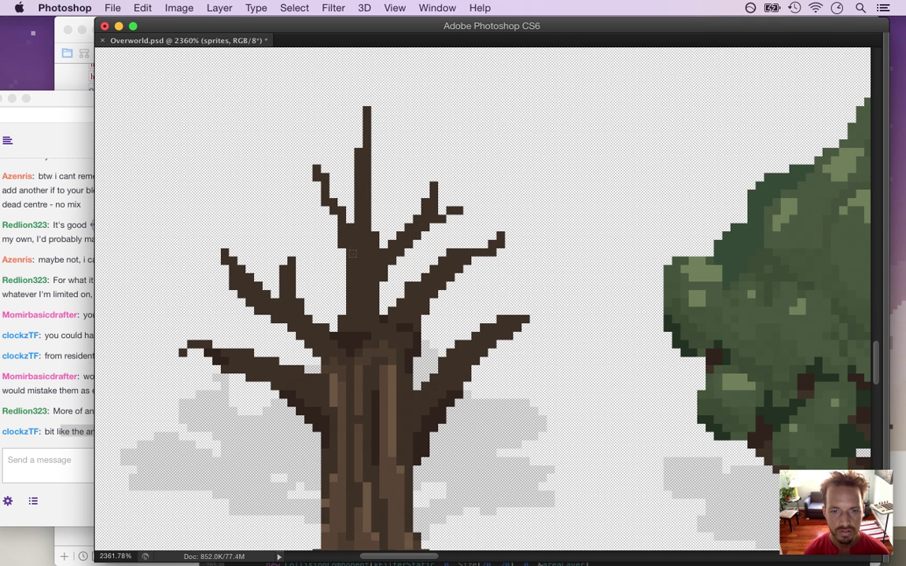
pyautogui.press('b')
pyautogui.moveTo(321, 203); pyautogui.dragTo(346, 245)
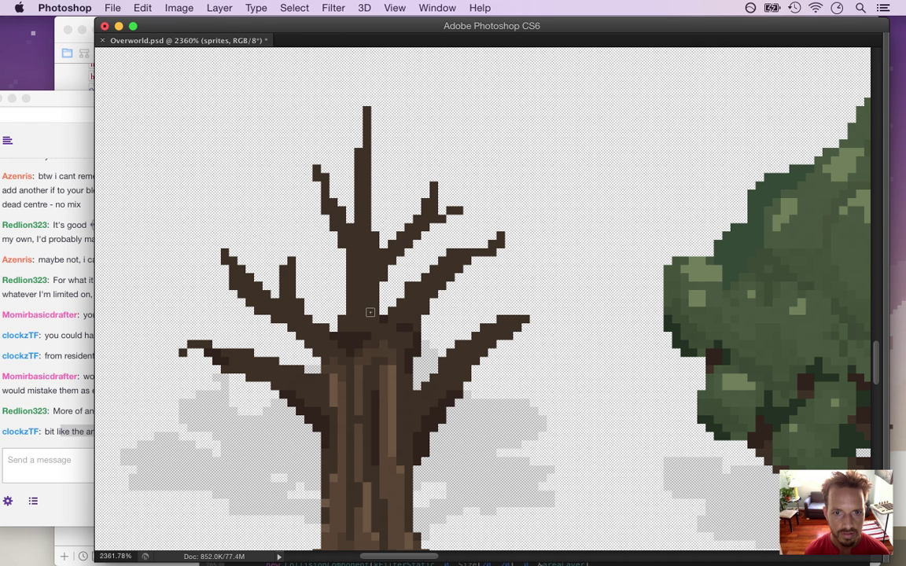
pyautogui.moveTo(313, 259)
pyautogui.mouseDown()
pyautogui.moveTo(339, 322)
pyautogui.moveTo(247, 307)
pyautogui.moveTo(287, 324)
pyautogui.moveTo(346, 313)
pyautogui.moveTo(318, 281)
pyautogui.mouseUp()
pyautogui.click(319, 269)
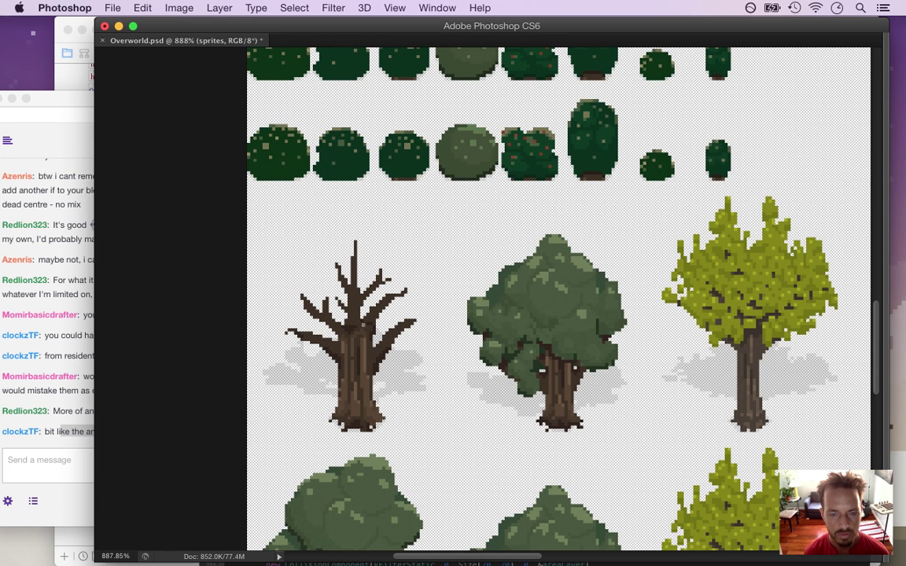
# Shade the undersides of the bare tree's two left branches with the darkest bark brown.
pyautogui.moveTo(343, 327); pyautogui.dragTo(406, 346)
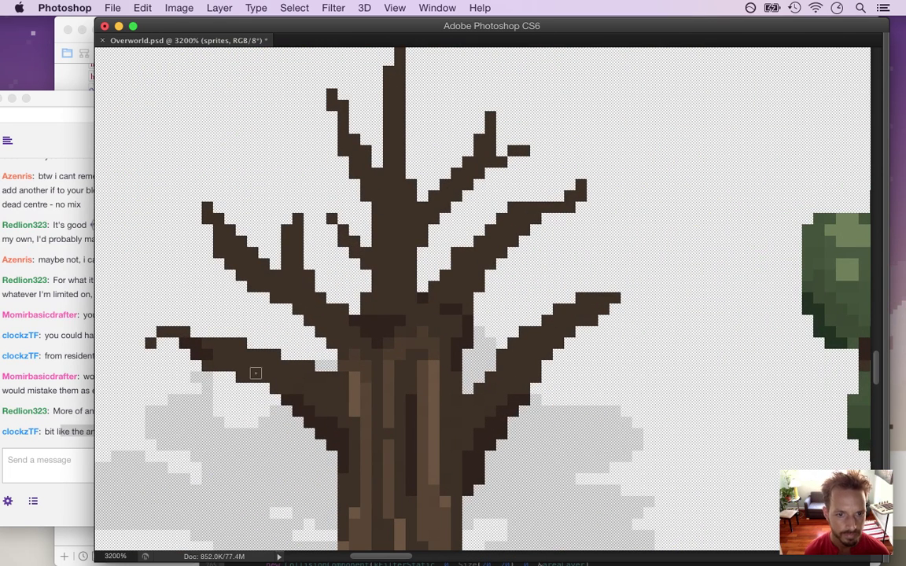
pyautogui.moveTo(248, 374)
pyautogui.mouseDown()
pyautogui.moveTo(279, 384)
pyautogui.moveTo(329, 448)
pyautogui.mouseUp()
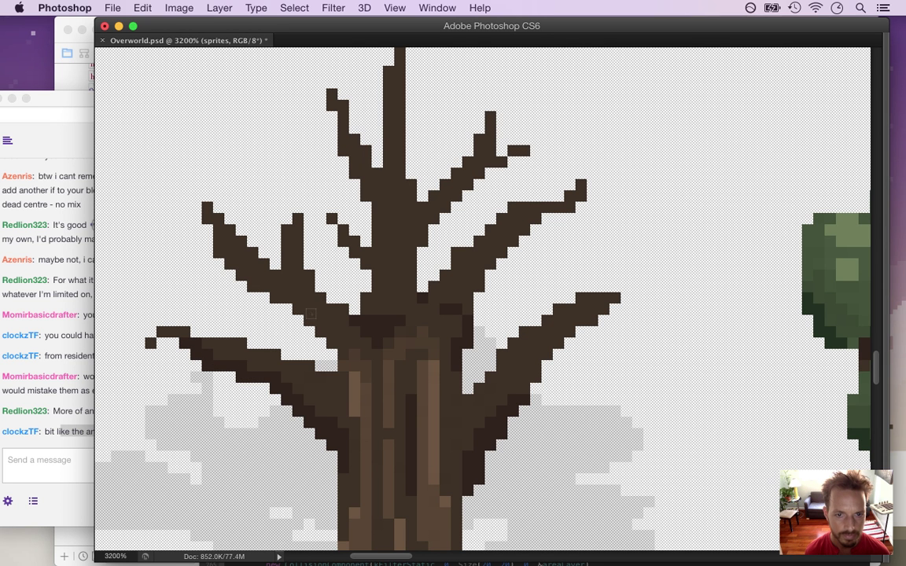
pyautogui.moveTo(342, 346); pyautogui.dragTo(221, 245)
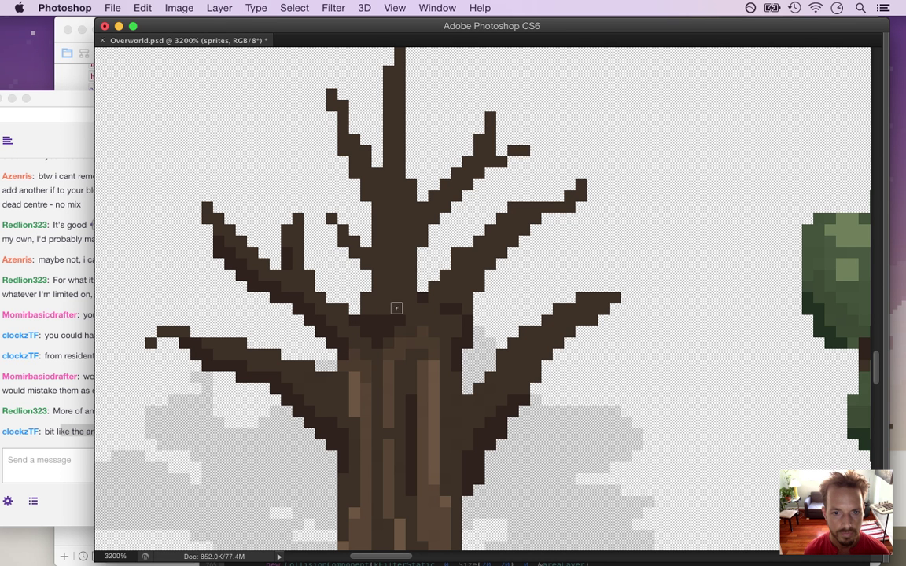
# Highlight the upper edges of the bare tree's left branches and two large right branches with a sampled lighter bark brown.
pyautogui.keyDown('alt'); pyautogui.click(326, 335); pyautogui.keyUp('alt')
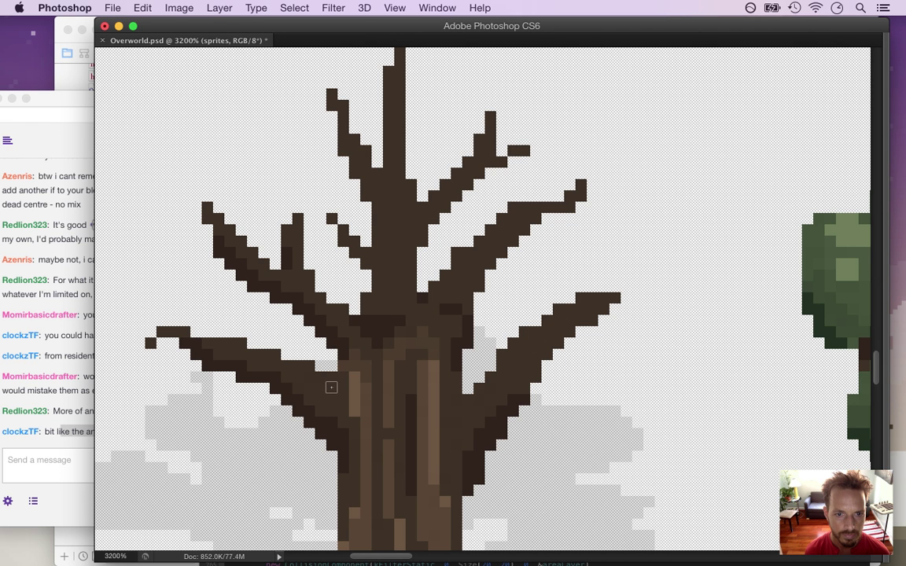
pyautogui.moveTo(335, 382); pyautogui.dragTo(224, 340)
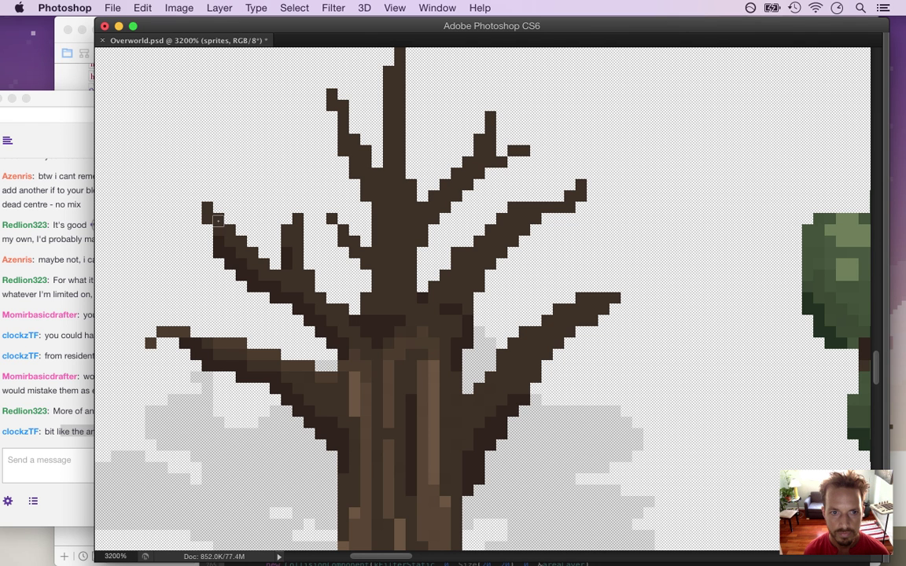
pyautogui.moveTo(252, 247); pyautogui.dragTo(266, 266)
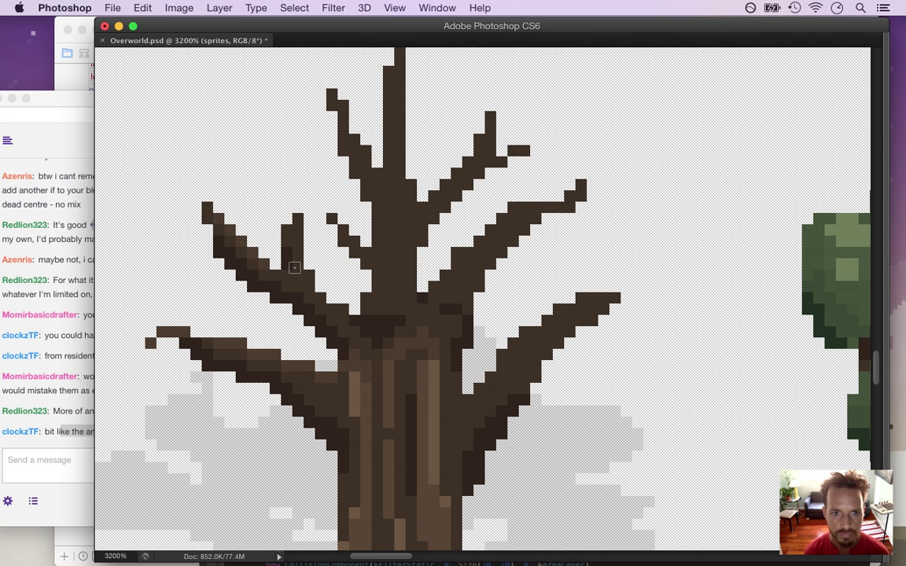
pyautogui.moveTo(301, 224); pyautogui.dragTo(304, 279)
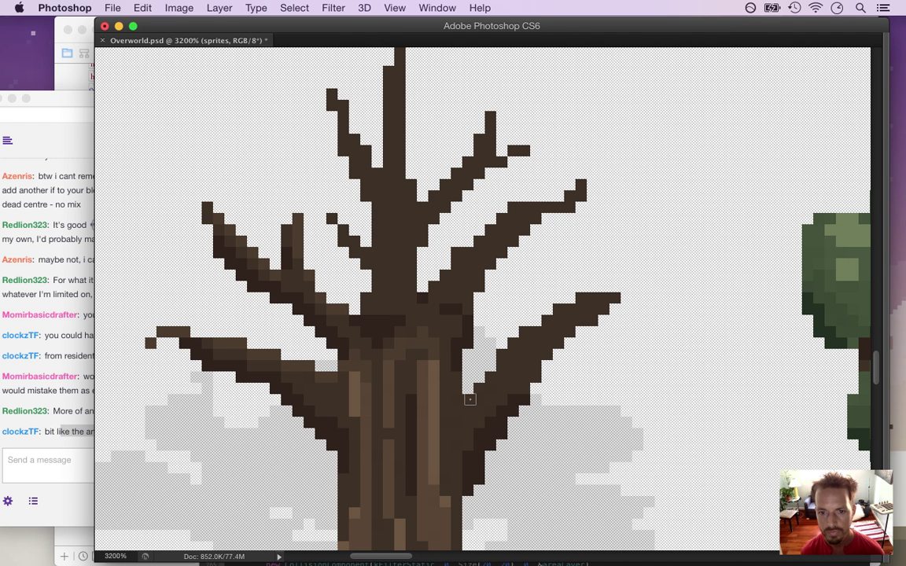
pyautogui.moveTo(485, 394)
pyautogui.mouseDown()
pyautogui.moveTo(522, 349)
pyautogui.moveTo(521, 380)
pyautogui.moveTo(534, 330)
pyautogui.moveTo(588, 308)
pyautogui.moveTo(560, 321)
pyautogui.moveTo(534, 377)
pyautogui.mouseUp()
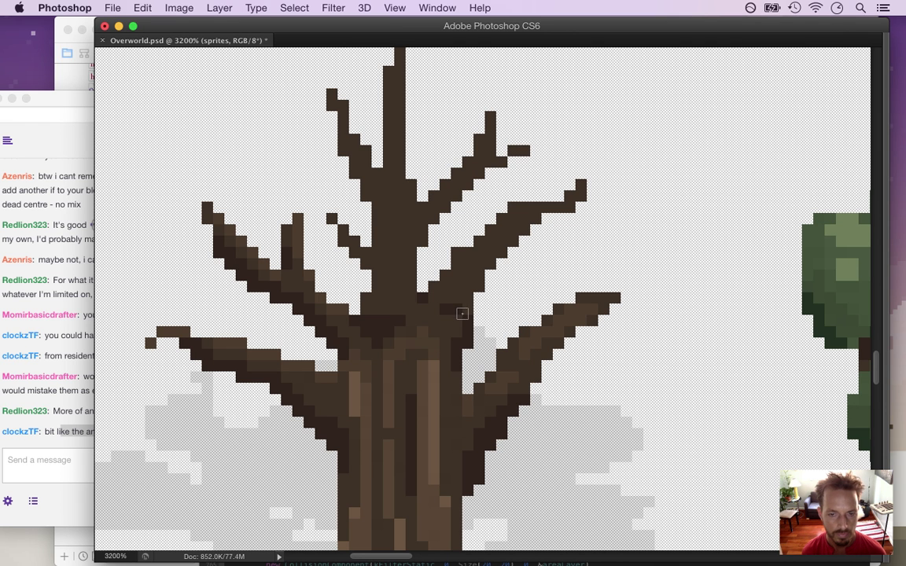
pyautogui.moveTo(451, 286); pyautogui.dragTo(466, 252)
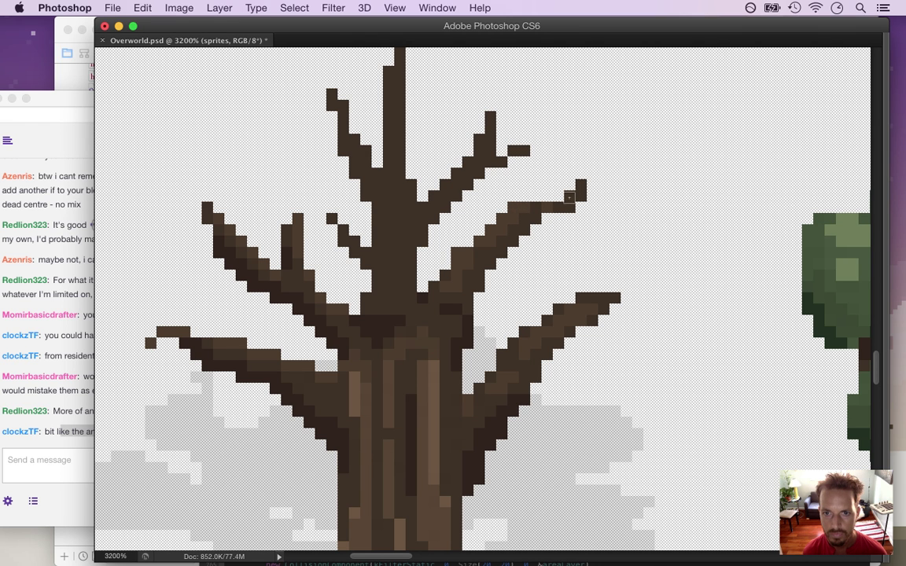
# Shade the undersides of the upper-right branch, forked right twig and upper-left twigs with dark brown sampled from the trunk top.
pyautogui.keyDown('alt'); pyautogui.click(373, 327); pyautogui.keyUp('alt')
pyautogui.moveTo(476, 284); pyautogui.dragTo(489, 263)
pyautogui.click(500, 251)
pyautogui.click(512, 241)
pyautogui.click(522, 230)
pyautogui.click(534, 217)
pyautogui.moveTo(558, 208); pyautogui.dragTo(570, 205)
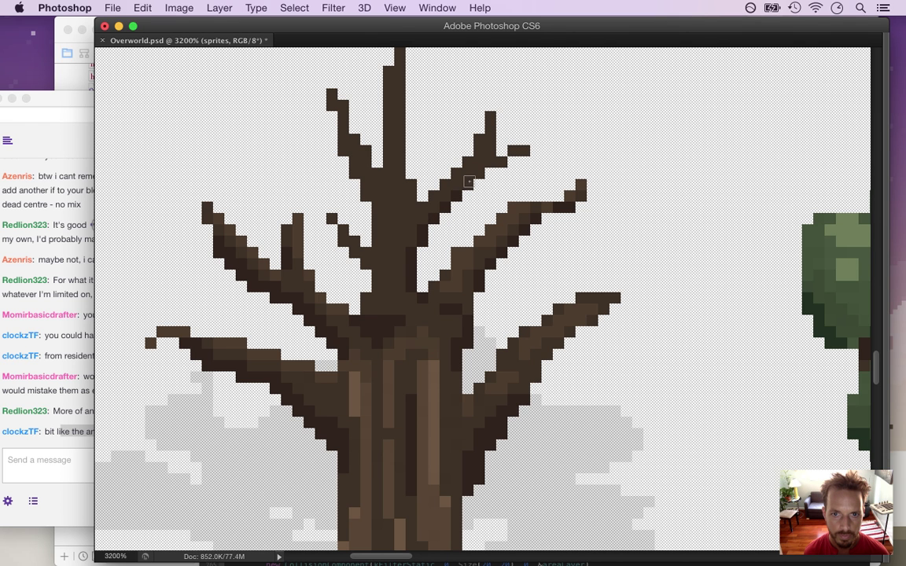
pyautogui.click(498, 160)
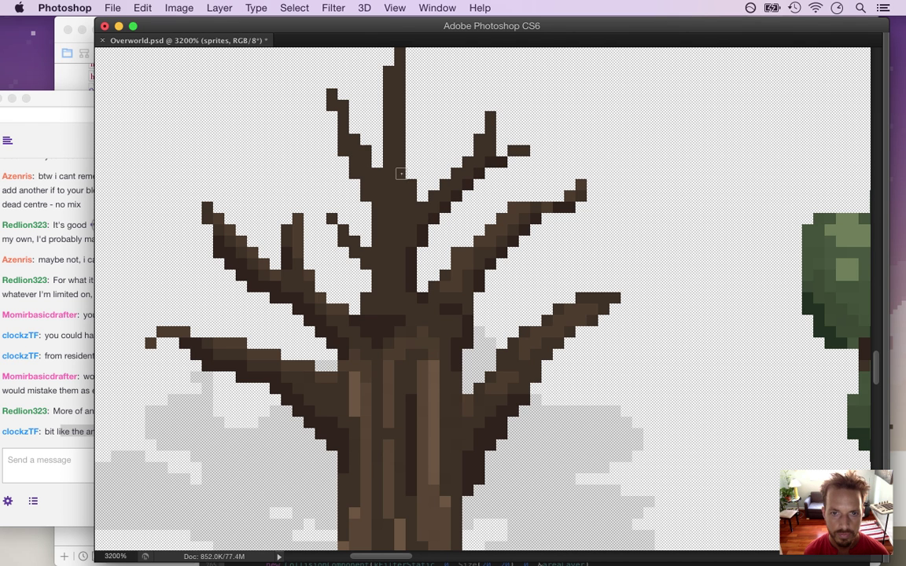
pyautogui.moveTo(346, 151); pyautogui.dragTo(342, 140)
# Highlight the central branch and upper twigs with sampled lighter brown, undo the stray mark near the tip, and save the document.
pyautogui.press('z')
pyautogui.moveTo(420, 232)
pyautogui.mouseDown()
pyautogui.moveTo(391, 235)
pyautogui.moveTo(416, 236)
pyautogui.mouseUp()
pyautogui.keyDown('alt'); pyautogui.click(410, 347); pyautogui.keyUp('alt')
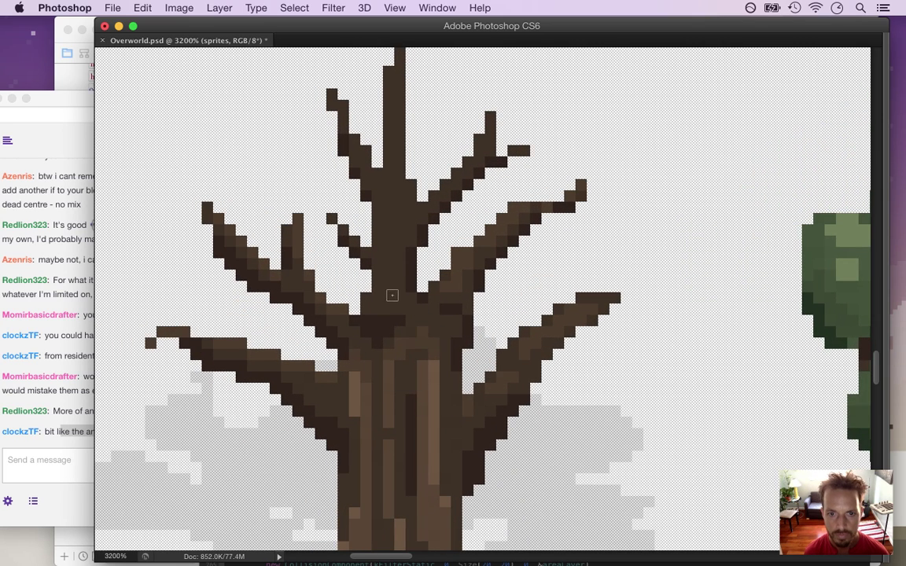
pyautogui.moveTo(390, 297)
pyautogui.mouseDown()
pyautogui.moveTo(384, 193)
pyautogui.moveTo(395, 173)
pyautogui.moveTo(390, 95)
pyautogui.moveTo(393, 88)
pyautogui.moveTo(397, 104)
pyautogui.moveTo(395, 71)
pyautogui.mouseUp()
pyautogui.scroll(-2, 415, 101)
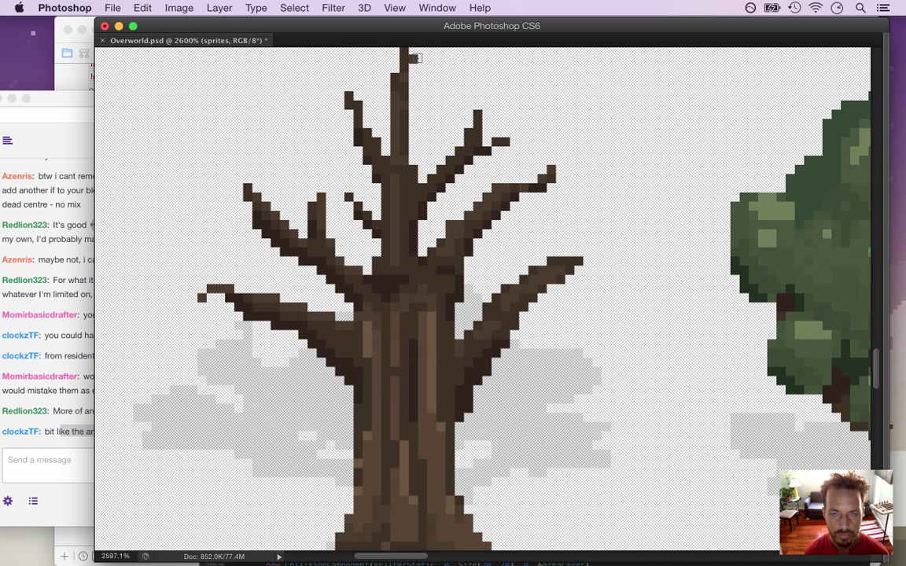
pyautogui.press('super+z')
pyautogui.moveTo(420, 121)
pyautogui.mouseDown()
pyautogui.moveTo(418, 172)
pyautogui.moveTo(414, 133)
pyautogui.mouseUp()
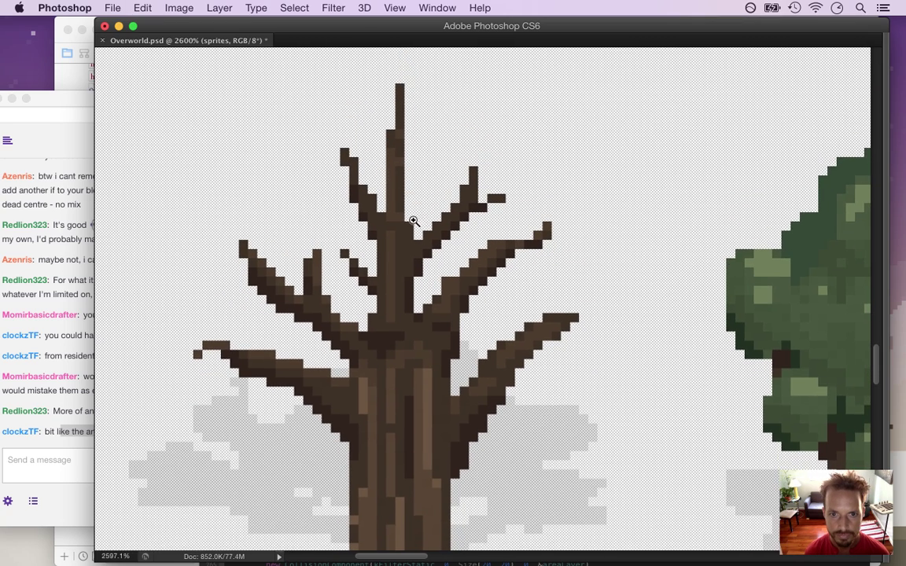
pyautogui.scroll(1, 413, 221)
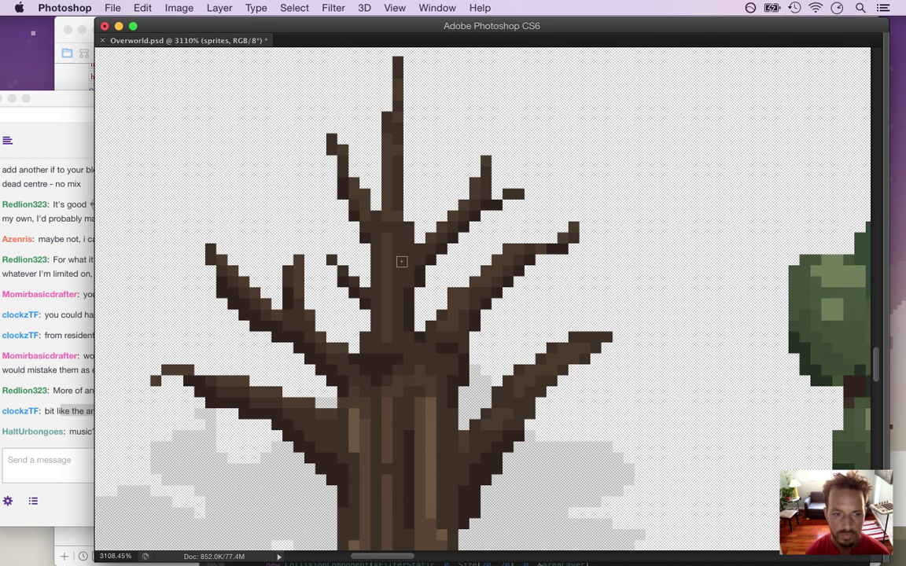
pyautogui.press('super+s')
# Read the viewer's Twitch chat question about music, and return to Photoshop.
pyautogui.click(98, 462)
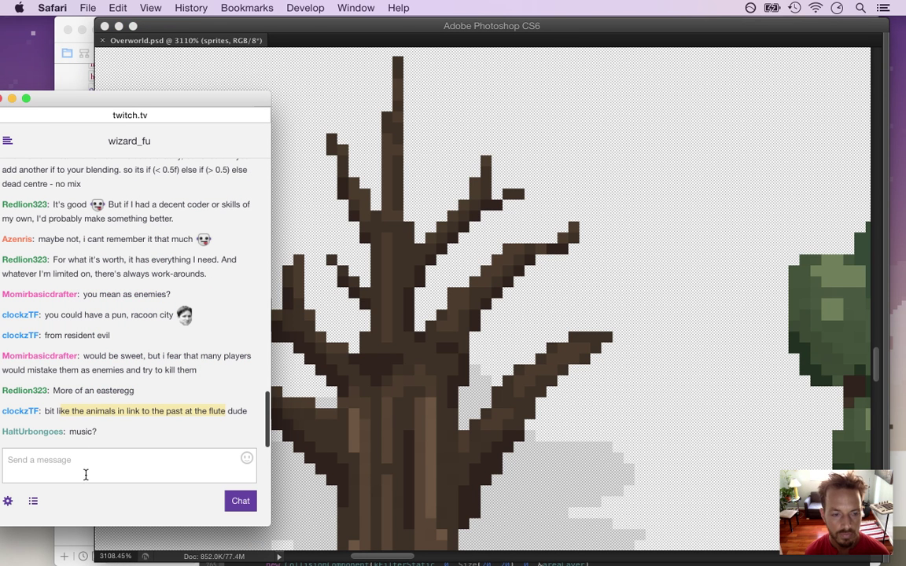
pyautogui.click(79, 431)
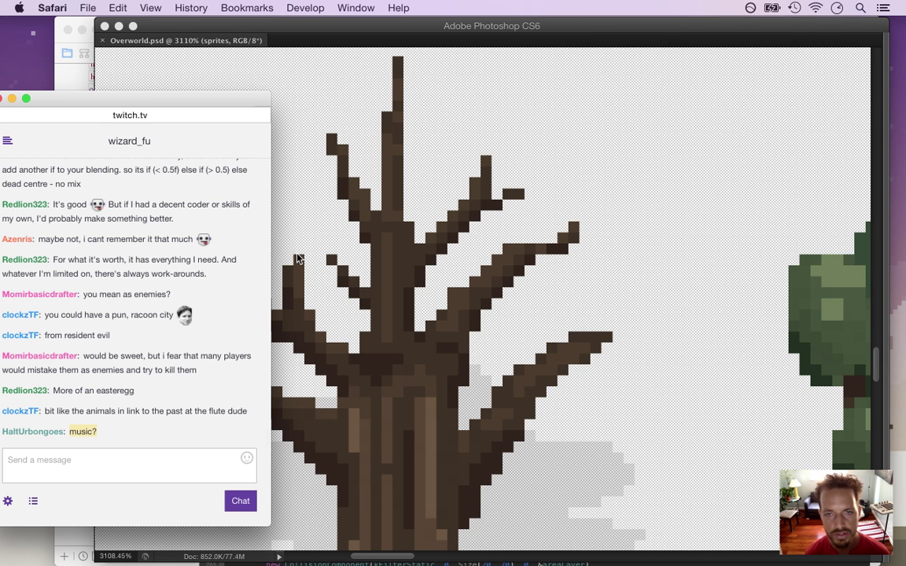
pyautogui.click(610, 26)
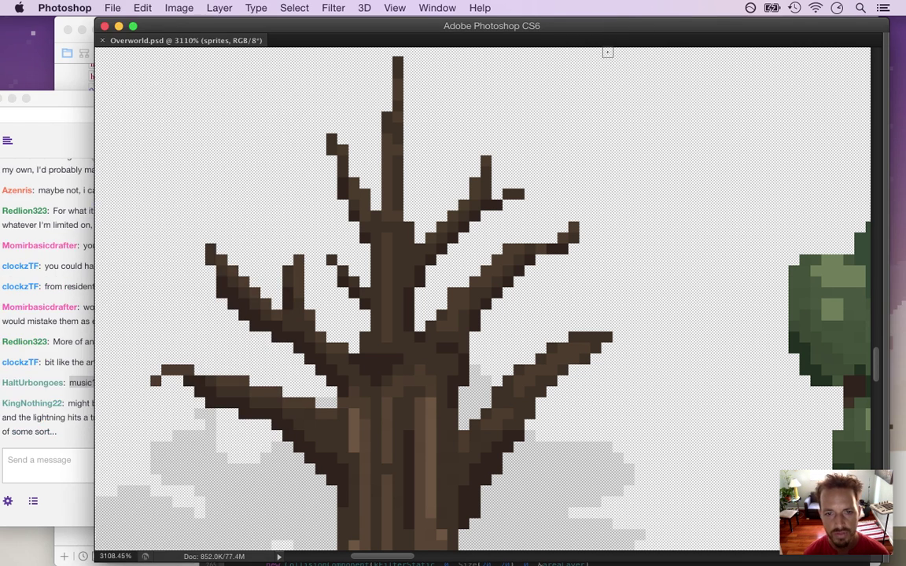
# Copy the viewer's Twitch chat message suggesting powerups from trees hit by the Lightning sword.
pyautogui.click(62, 423)
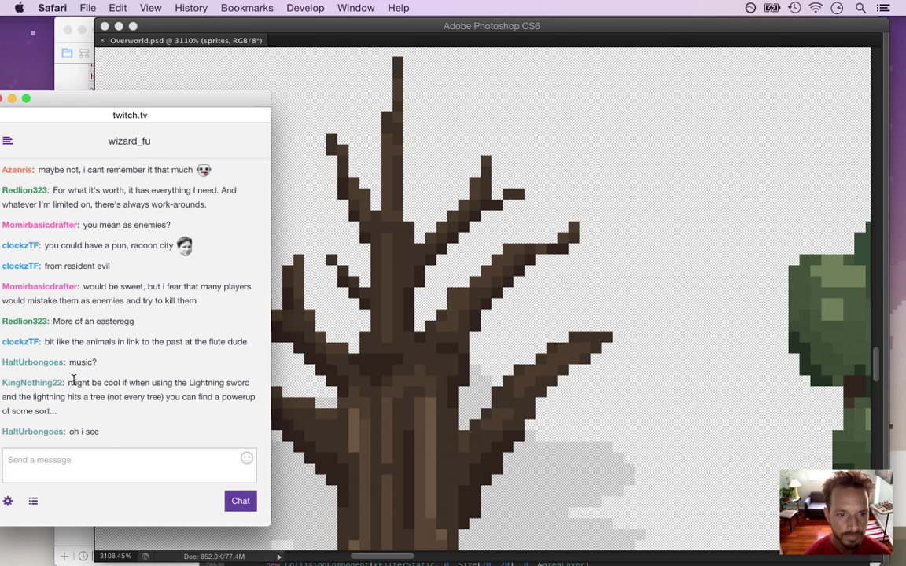
pyautogui.moveTo(88, 383); pyautogui.dragTo(108, 392)
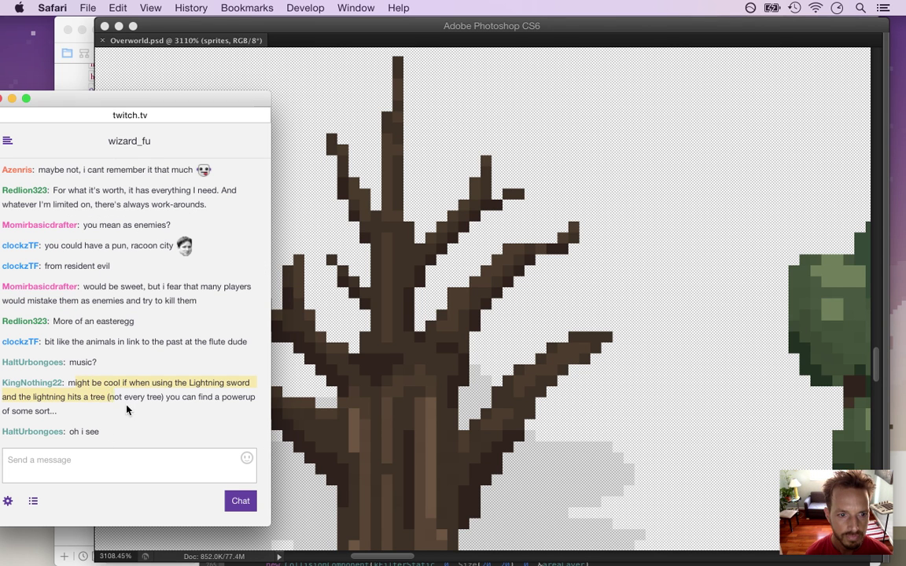
pyautogui.moveTo(78, 382); pyautogui.dragTo(130, 431)
pyautogui.click(75, 384)
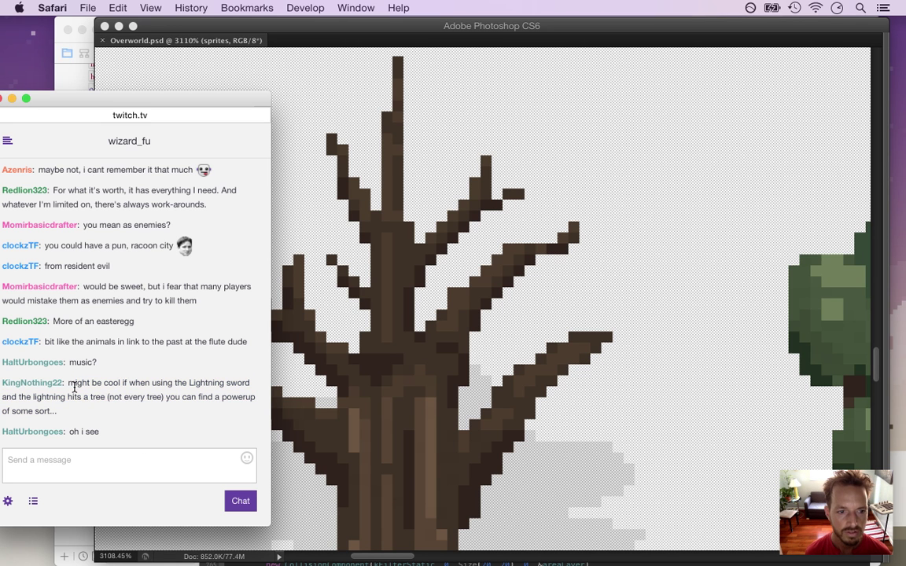
pyautogui.moveTo(68, 384); pyautogui.dragTo(87, 406)
pyautogui.press('super+c')
# Switch to Xcode and paste the copied suggestion into Ideas.txt on a new line below the watch idea.
pyautogui.press('super+Tab')
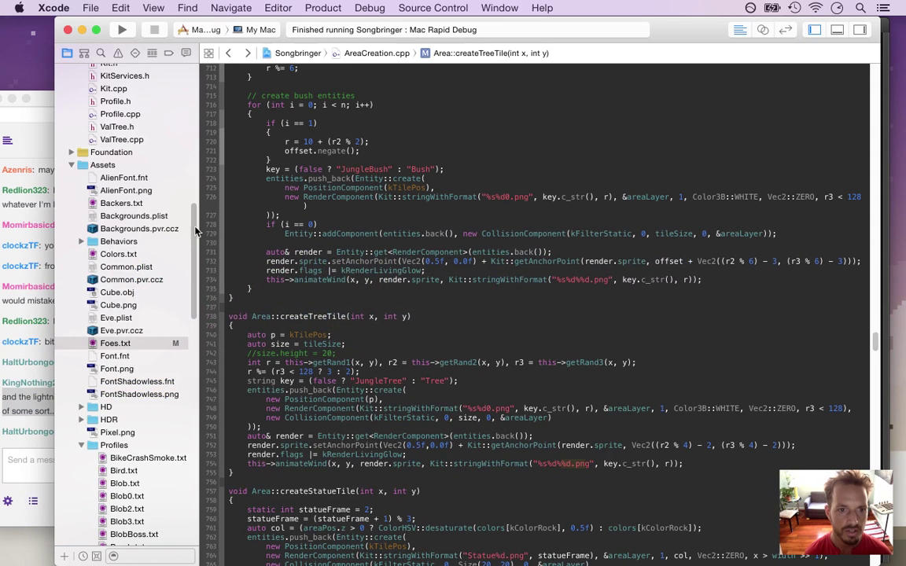
pyautogui.scroll(15, 158, 196)
pyautogui.click(136, 117)
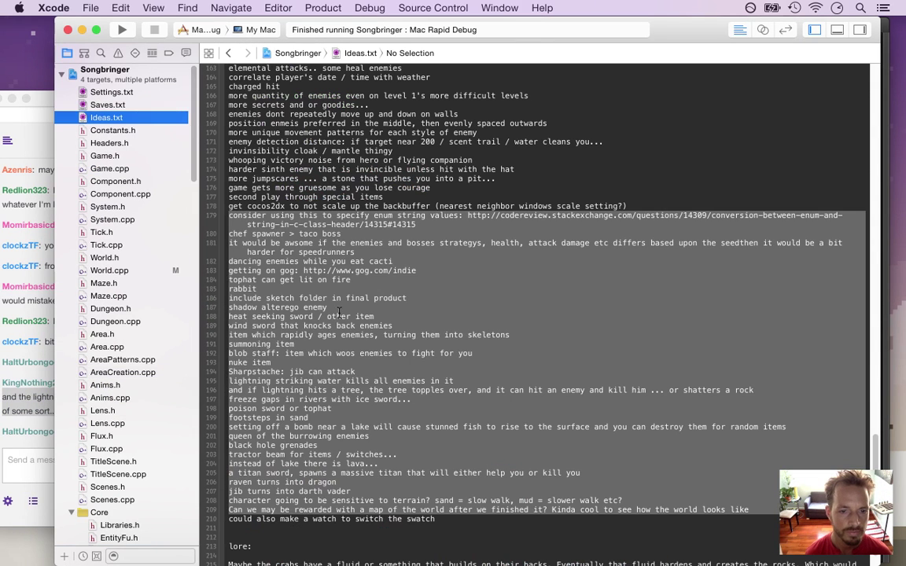
pyautogui.click(268, 526)
pyautogui.press('super+v')
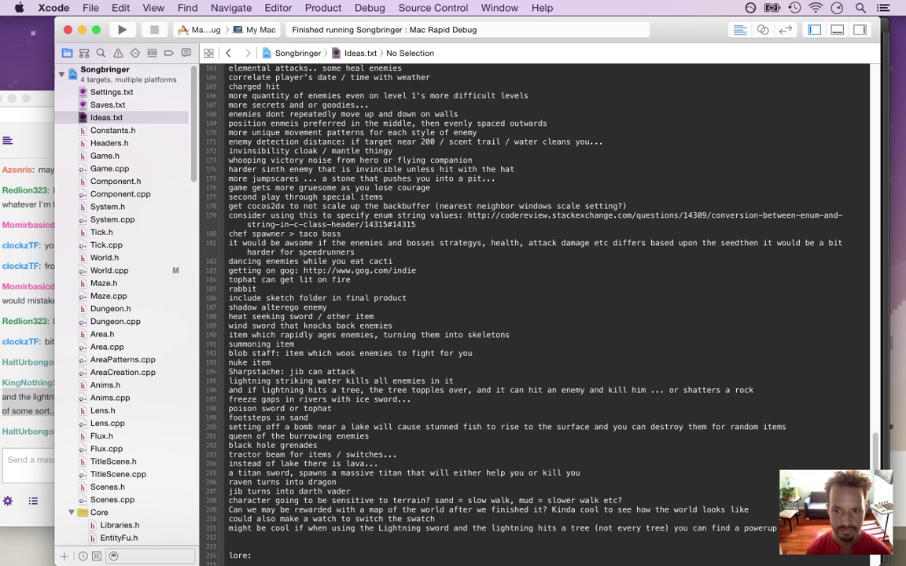
# Return to Photoshop, and bring up the Twitch chat to read the viewer's message about playing music with free rights.
pyautogui.press('super+Tab')
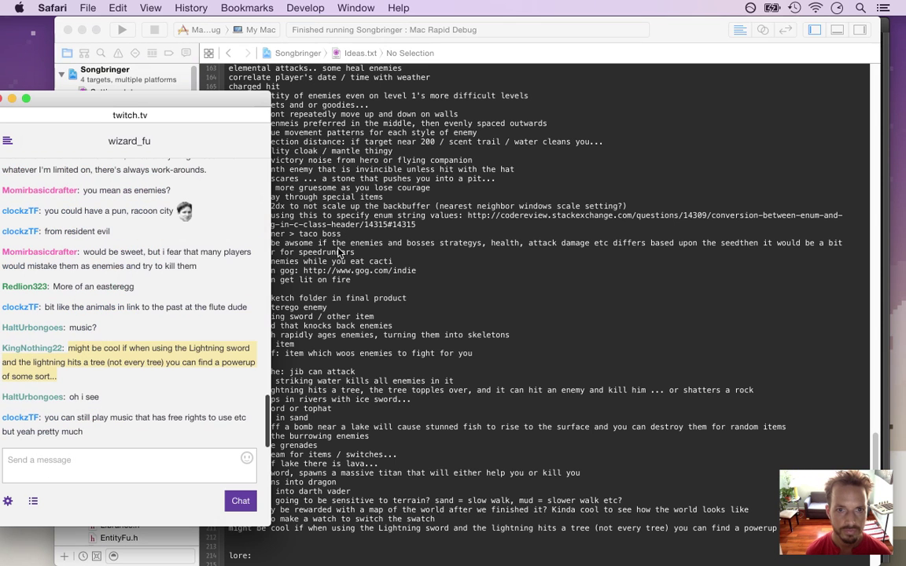
pyautogui.press('super+Tab')
pyautogui.click(346, 297)
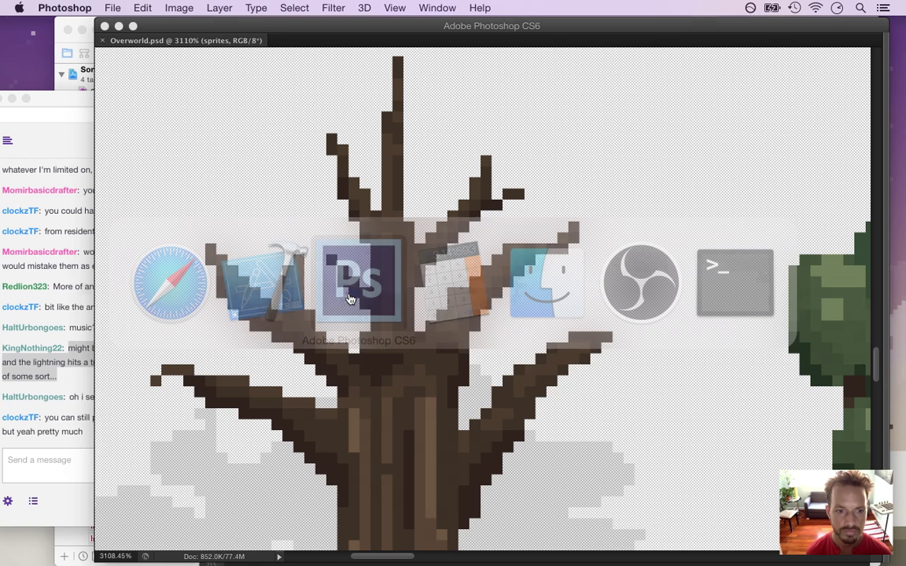
pyautogui.click(78, 434)
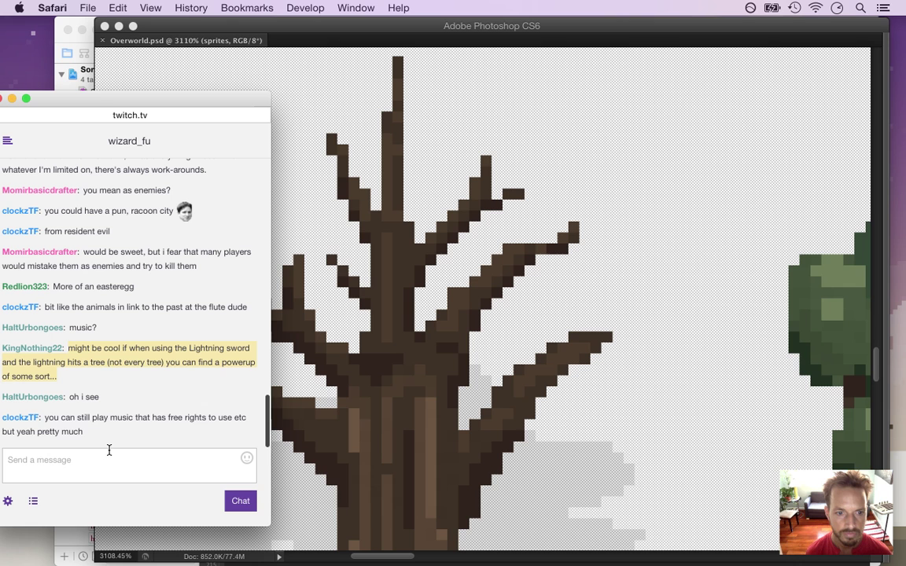
# Return to Photoshop after reading the music-rights message, and shade the bare tree's upper trunk with a lighter bark streak and dark brown in the right crotch.
pyautogui.moveTo(55, 418); pyautogui.dragTo(151, 428)
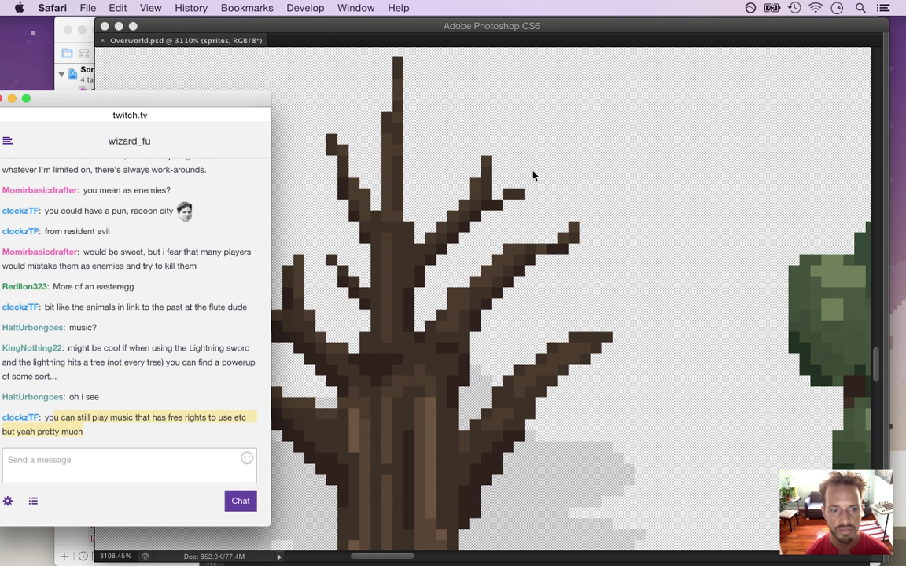
pyautogui.click(599, 36)
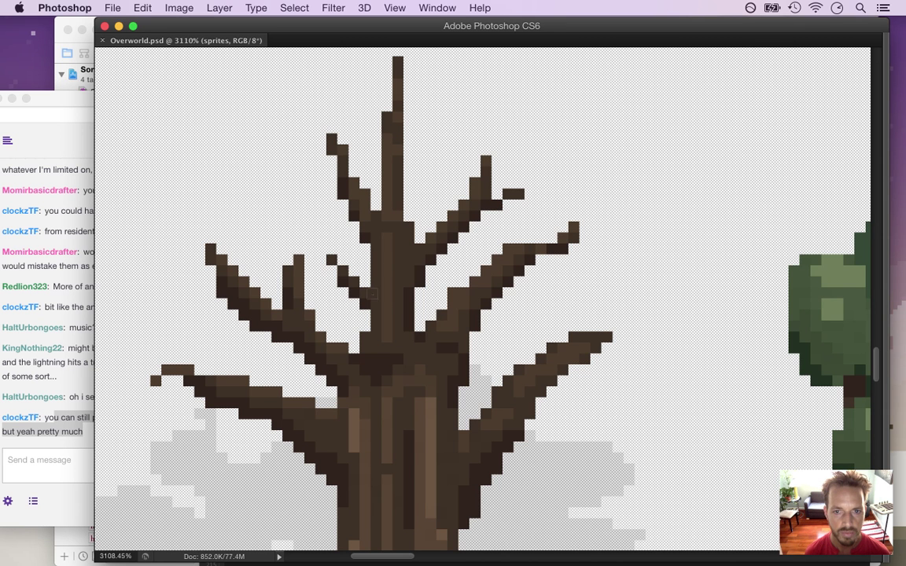
pyautogui.keyDown('alt'); pyautogui.click(442, 408); pyautogui.keyUp('alt')
pyautogui.moveTo(396, 244)
pyautogui.mouseDown()
pyautogui.moveTo(396, 285)
pyautogui.moveTo(311, 305)
pyautogui.moveTo(384, 318)
pyautogui.mouseUp()
pyautogui.press('z')
pyautogui.press('b')
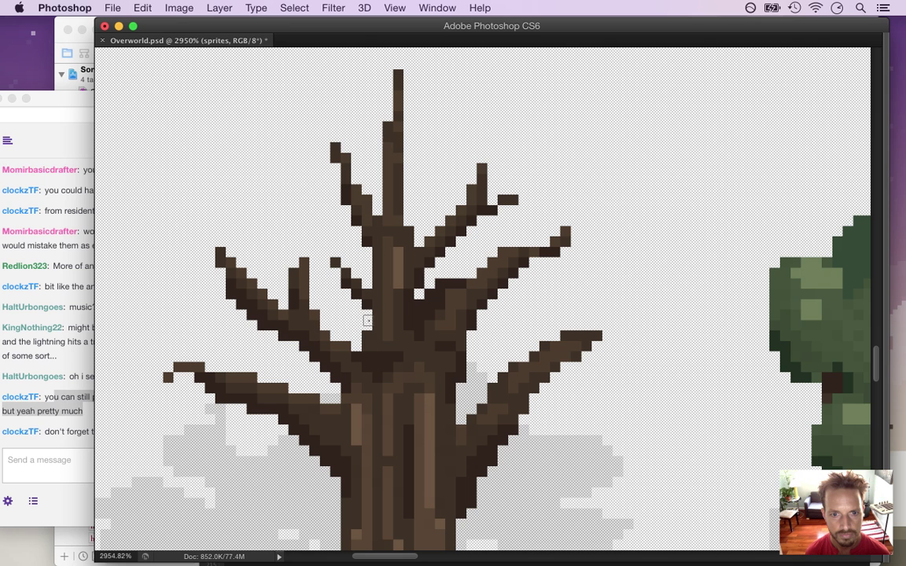
# Fill the gap between the bare tree's left branch and trunk with dark brown, and clear a few pixels below the central branch.
pyautogui.moveTo(351, 319); pyautogui.dragTo(338, 329)
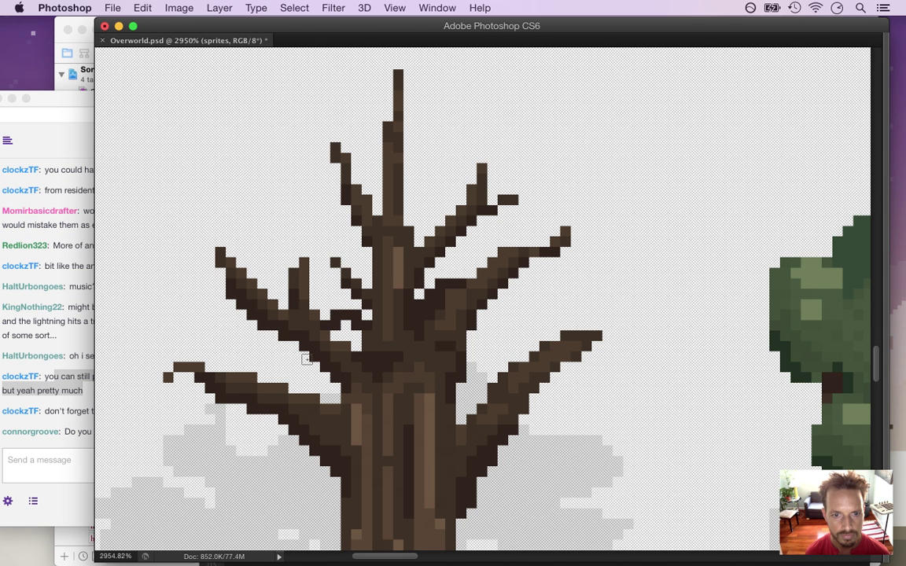
pyautogui.click(357, 335)
pyautogui.click(356, 345)
pyautogui.keyDown('alt'); pyautogui.click(335, 329); pyautogui.keyUp('alt')
pyautogui.click(345, 334)
pyautogui.moveTo(386, 364); pyautogui.dragTo(323, 365)
pyautogui.scroll(-2, 323, 366)
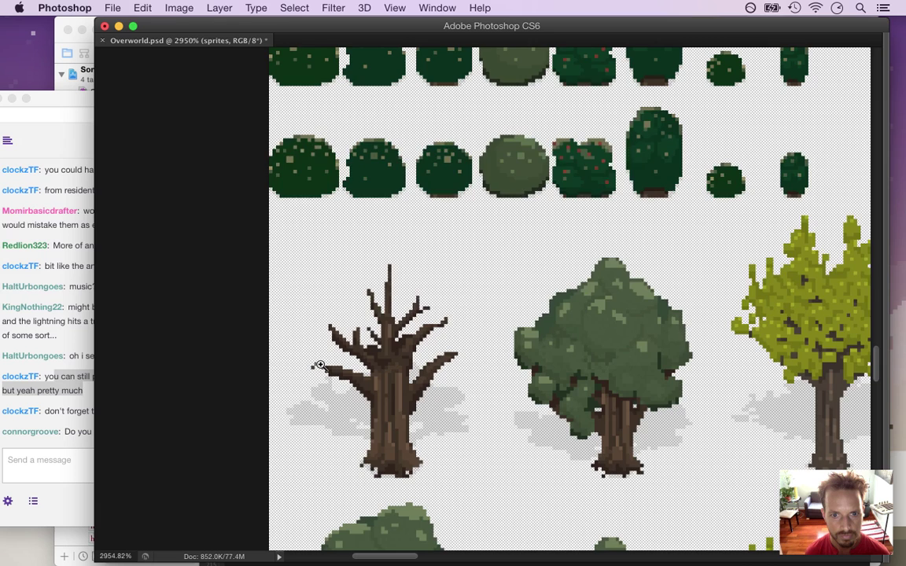
pyautogui.scroll(4, 370, 366)
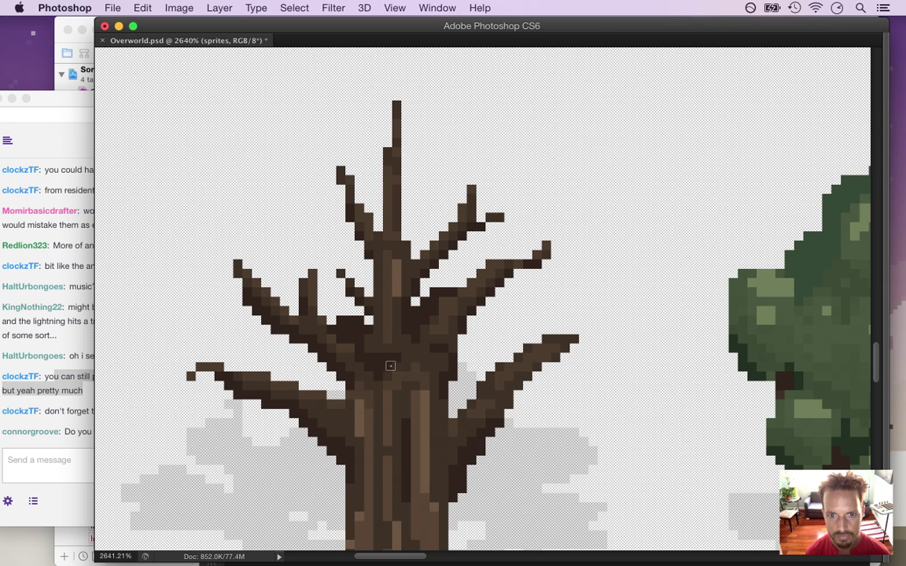
pyautogui.moveTo(389, 358); pyautogui.dragTo(425, 348)
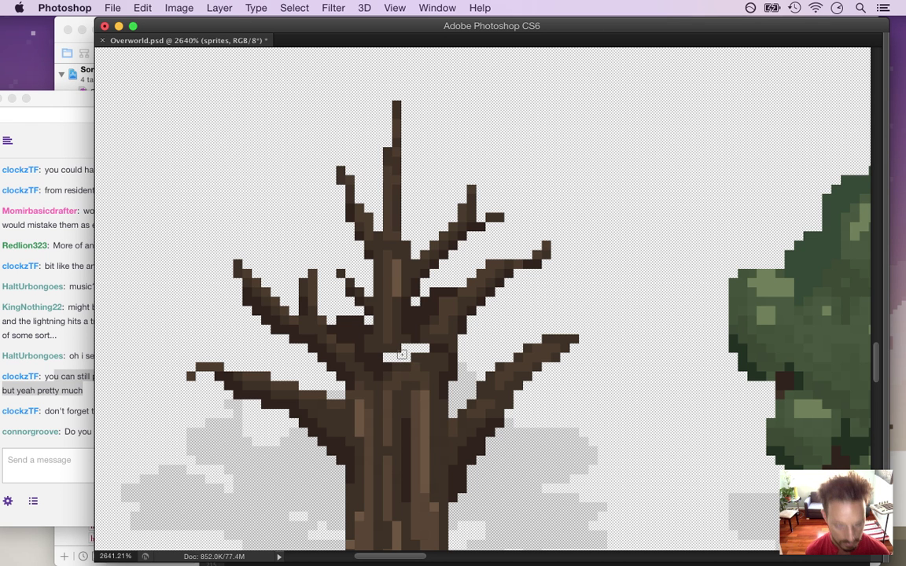
# Bring up the Twitch chat and copy the titan sword wording from the viewer's reminder message.
pyautogui.click(64, 407)
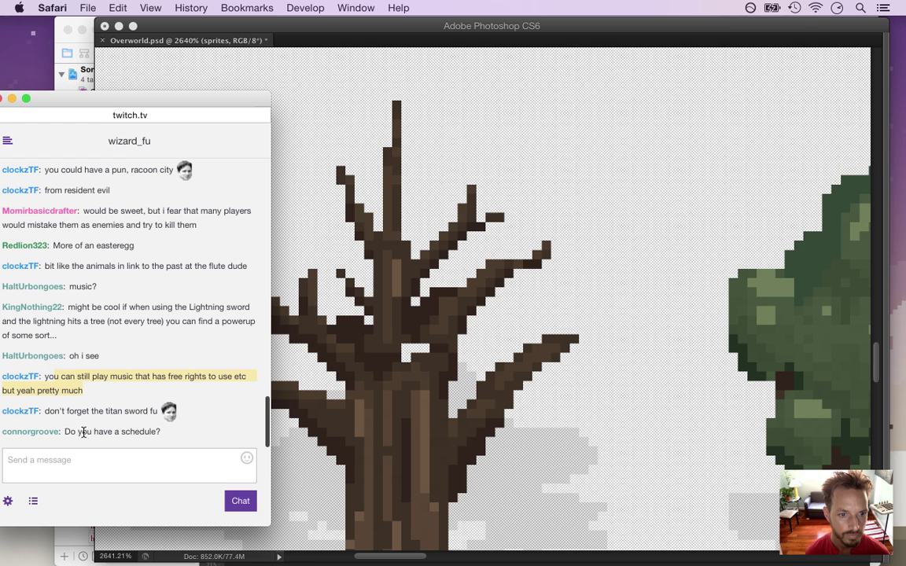
pyautogui.moveTo(67, 410); pyautogui.dragTo(148, 414)
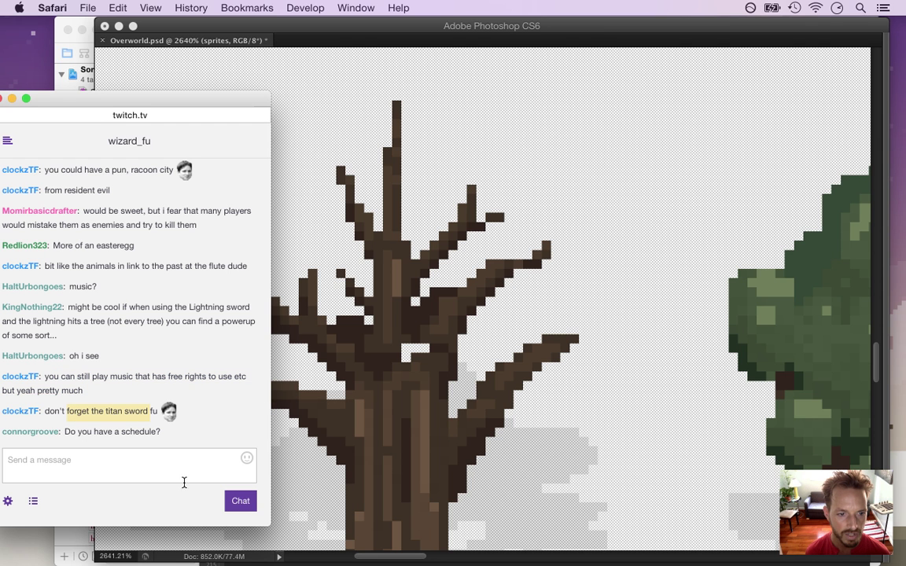
pyautogui.click(117, 397)
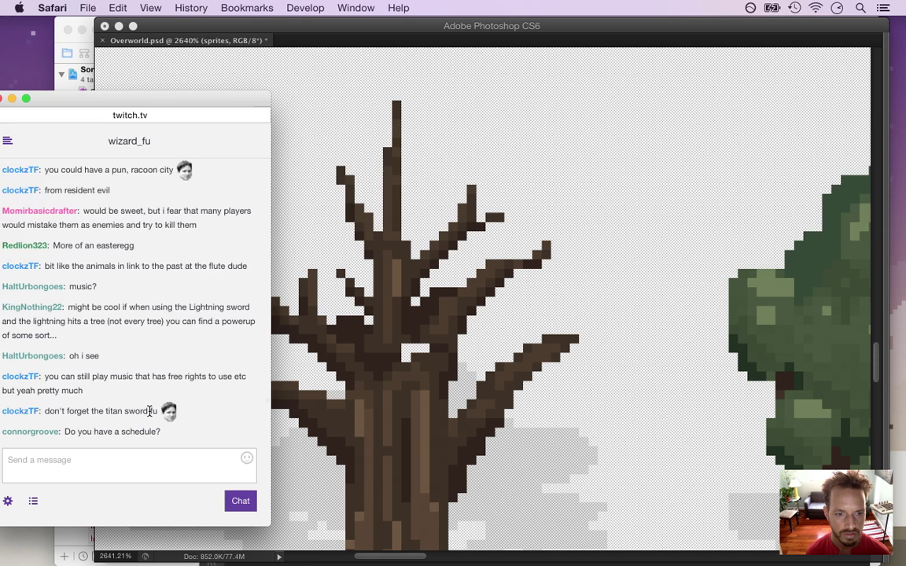
pyautogui.moveTo(147, 376); pyautogui.dragTo(93, 375)
pyautogui.press('super+c')
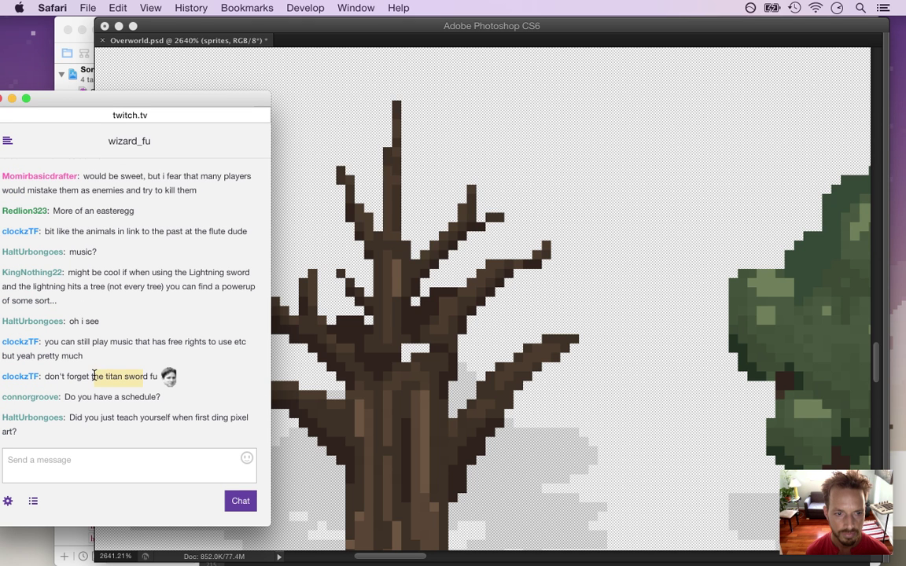
# Switch to Xcode, paste the copied text below the Lightning sword idea in Ideas.txt, and complete it as "the titan sword".
pyautogui.press('super+Tab')
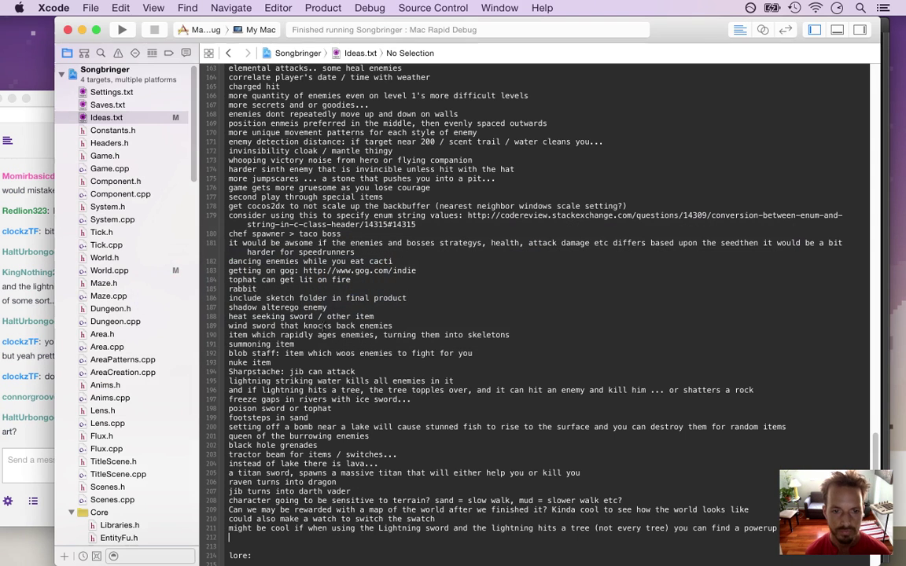
pyautogui.press('super+v')
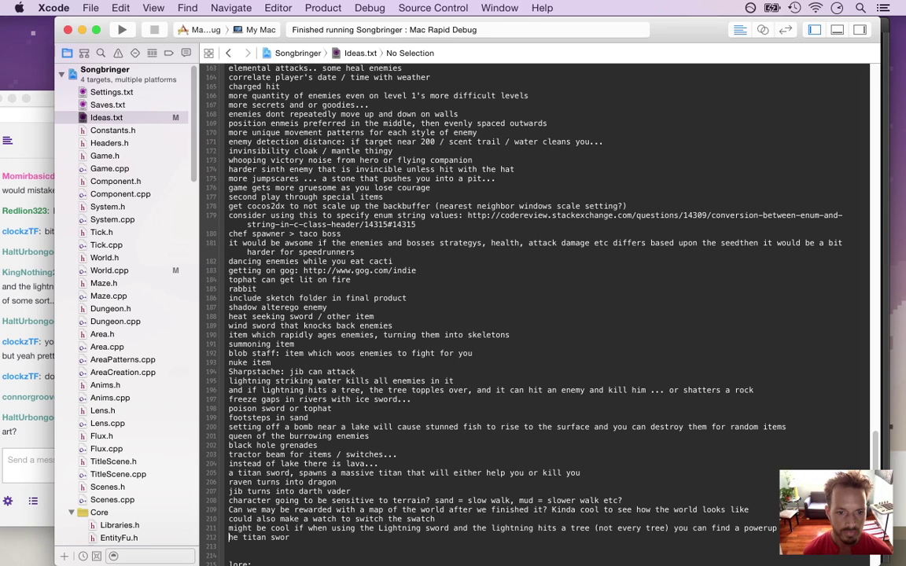
pyautogui.write('t')
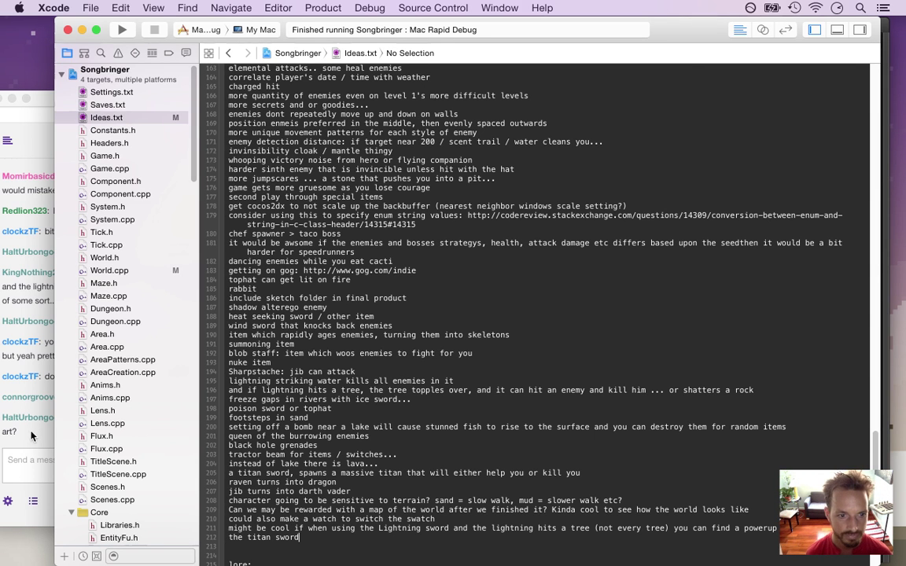
# Read the viewers' Twitch chat questions about having a schedule and being self-taught in pixel art.
pyautogui.click(28, 391)
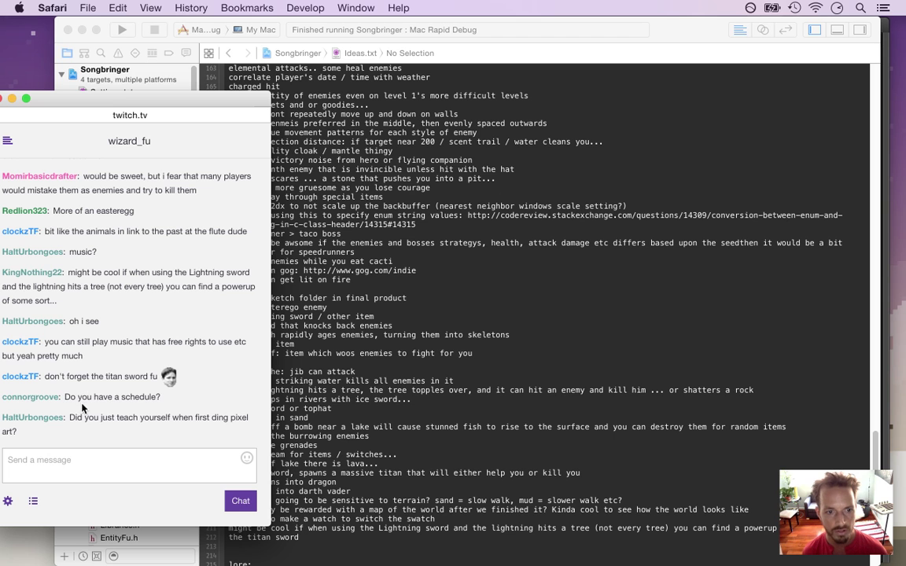
pyautogui.moveTo(78, 397); pyautogui.dragTo(162, 397)
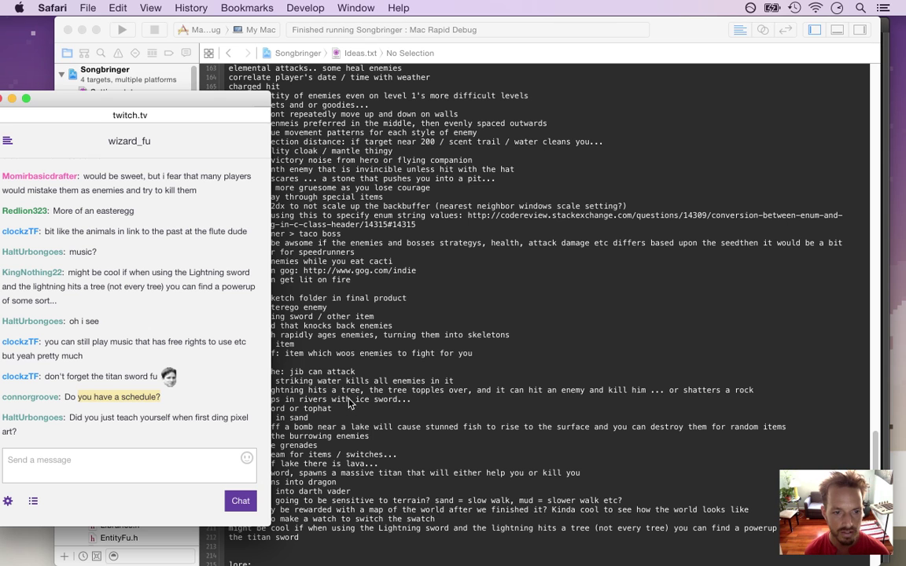
pyautogui.click(114, 400)
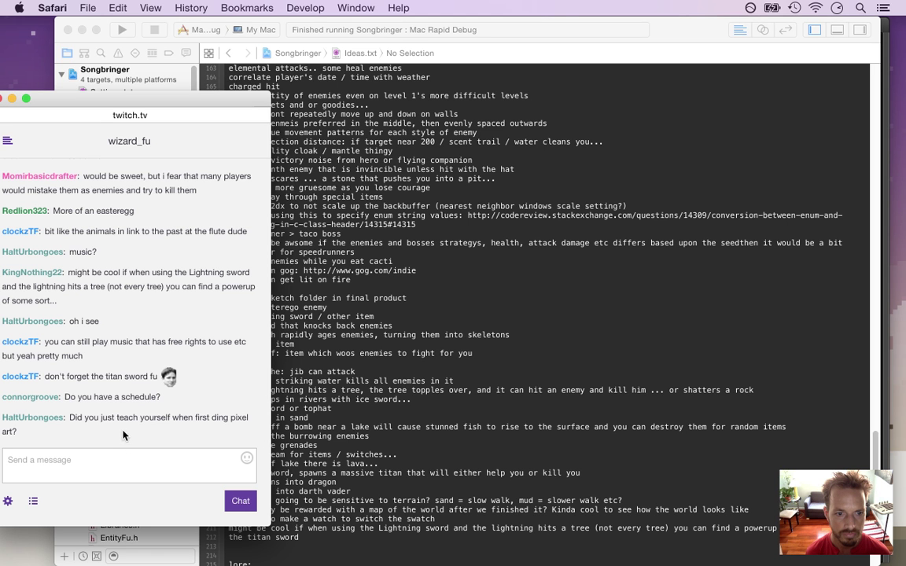
pyautogui.moveTo(75, 416); pyautogui.dragTo(129, 412)
pyautogui.click(105, 393)
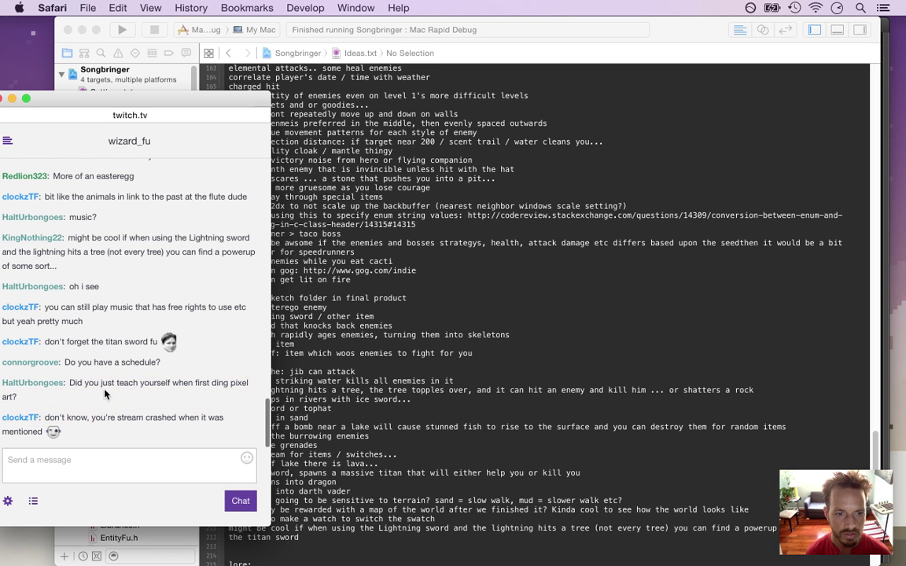
pyautogui.moveTo(76, 382); pyautogui.dragTo(389, 374)
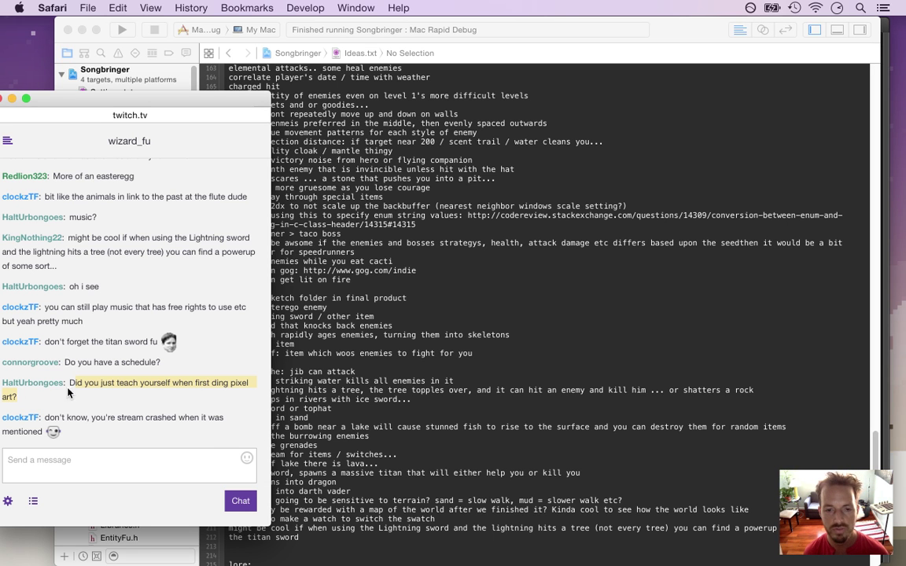
pyautogui.click(89, 392)
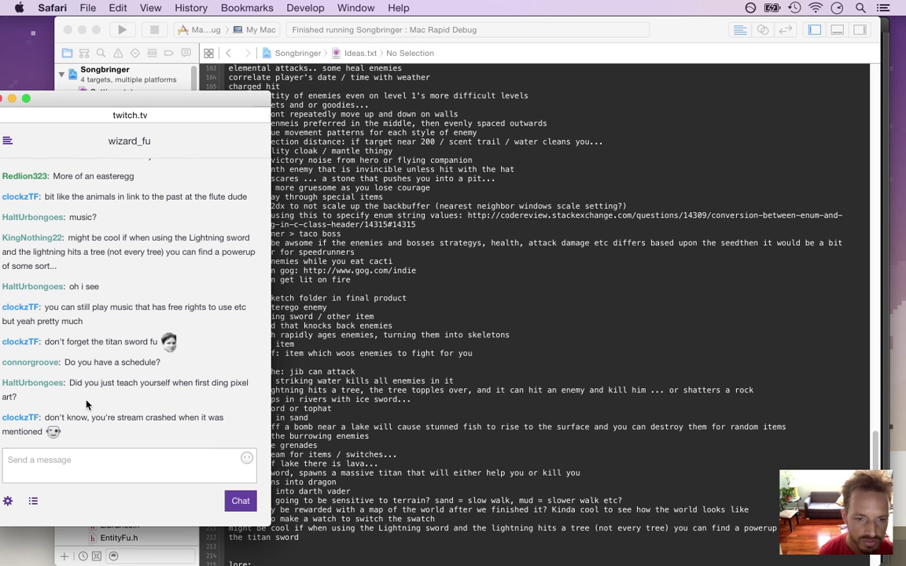
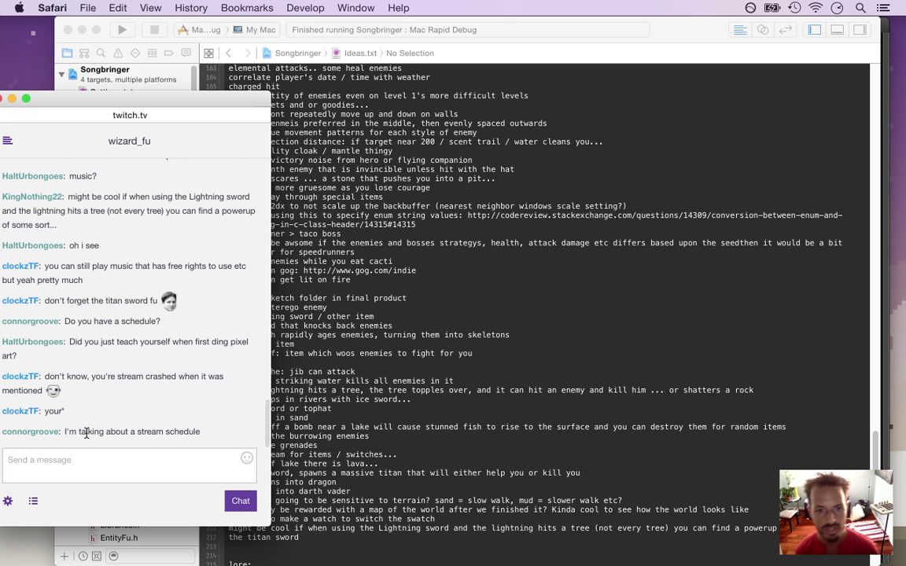
# Read the Twitch chat messages about the stream crash and the stream schedule, and check the current date and time from Xcode.
pyautogui.moveTo(903, 137)
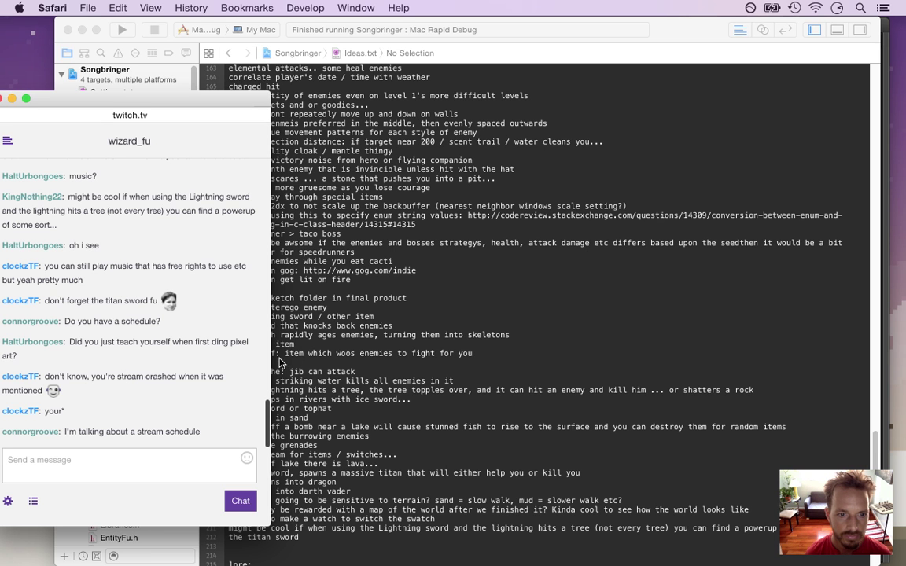
pyautogui.moveTo(72, 378); pyautogui.dragTo(254, 375)
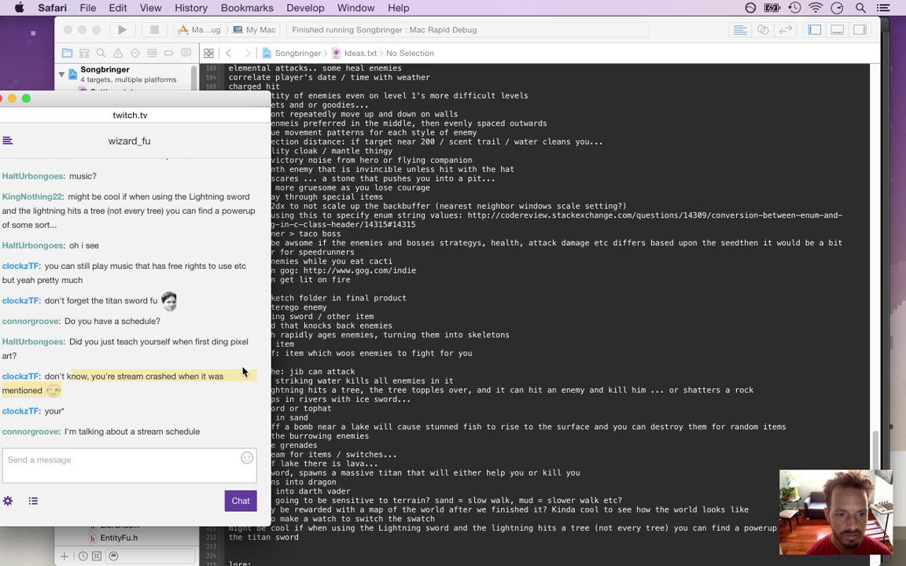
pyautogui.moveTo(79, 431); pyautogui.dragTo(201, 432)
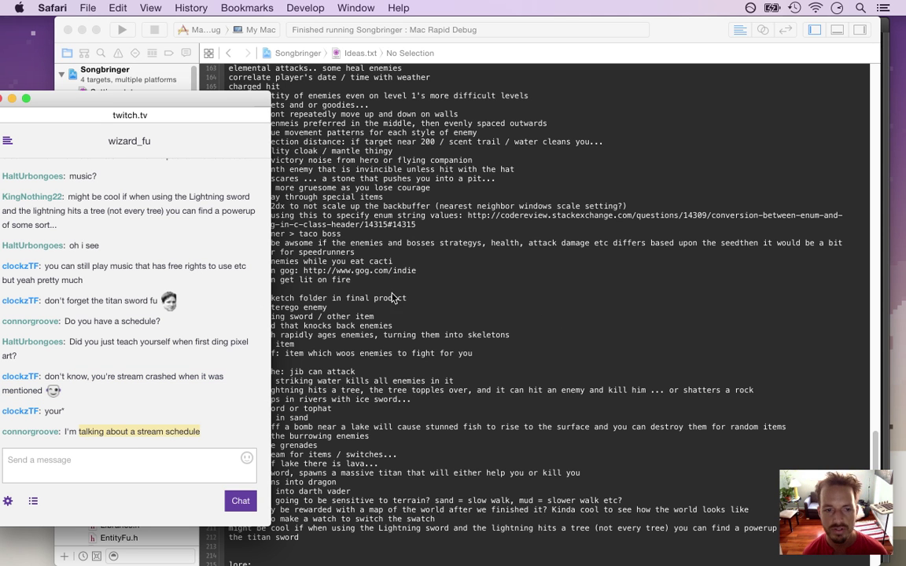
pyautogui.click(481, 261)
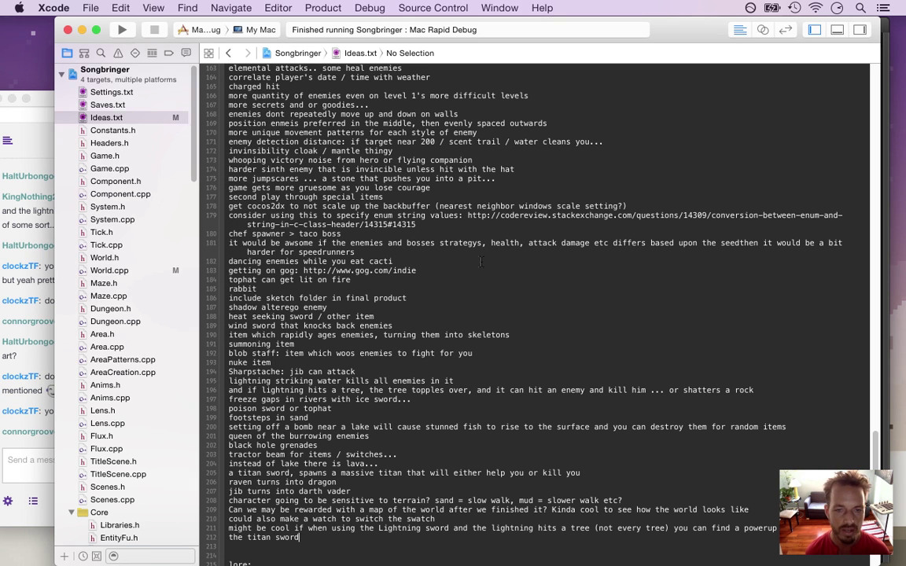
pyautogui.click(838, 8)
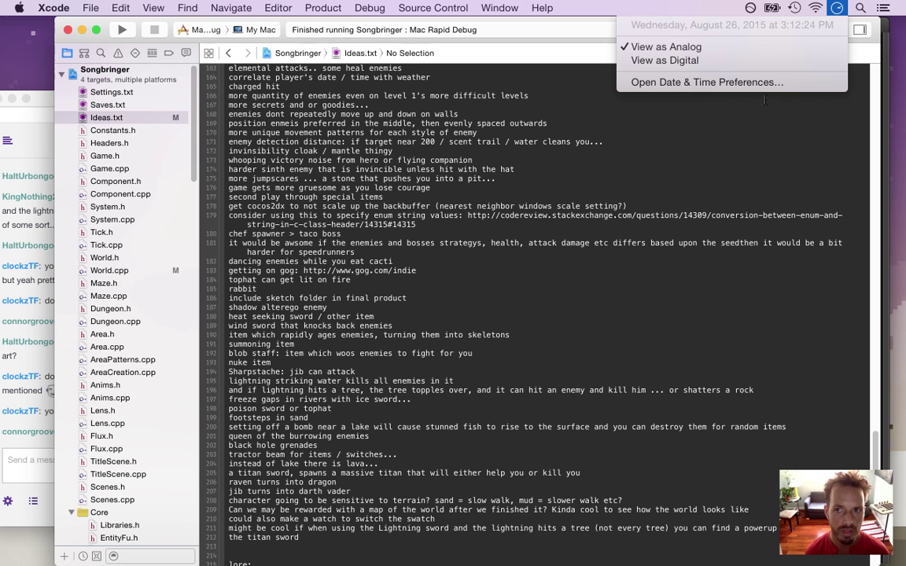
pyautogui.click(369, 321)
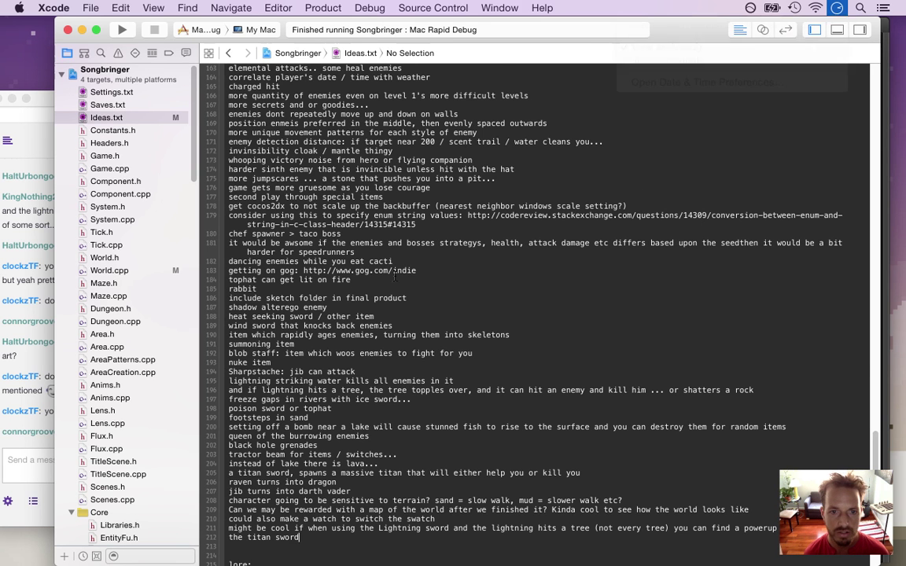
pyautogui.click(248, 53)
pyautogui.click(249, 53)
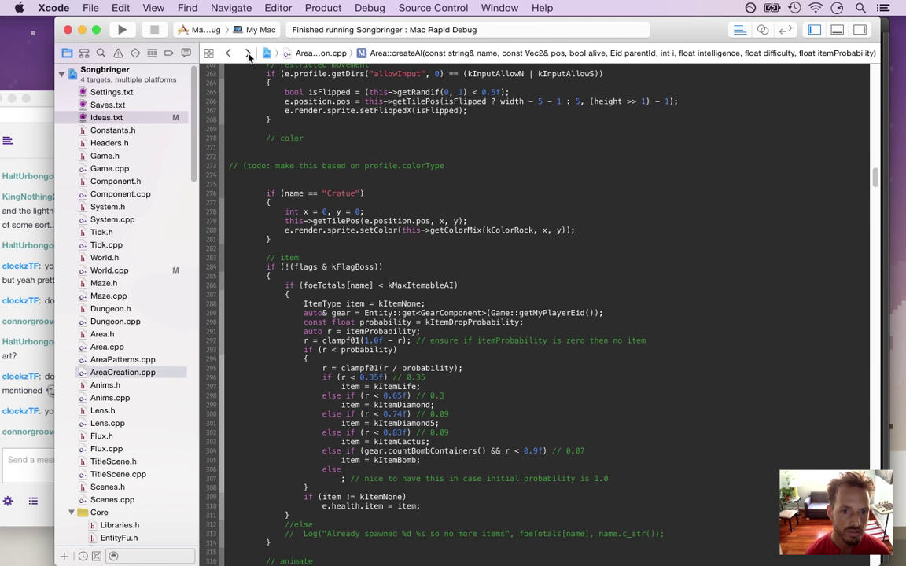
pyautogui.click(249, 53)
pyautogui.click(228, 53)
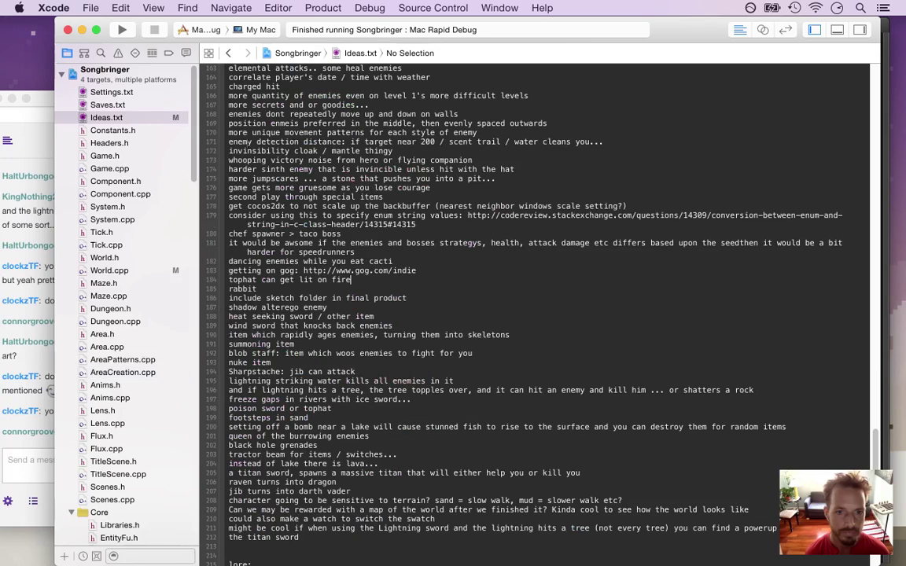
# Return to Photoshop and fill the cleared pixels at the base of the bare tree's central branch with dark brown.
pyautogui.press('super+Tab')
pyautogui.press('super+Tab')
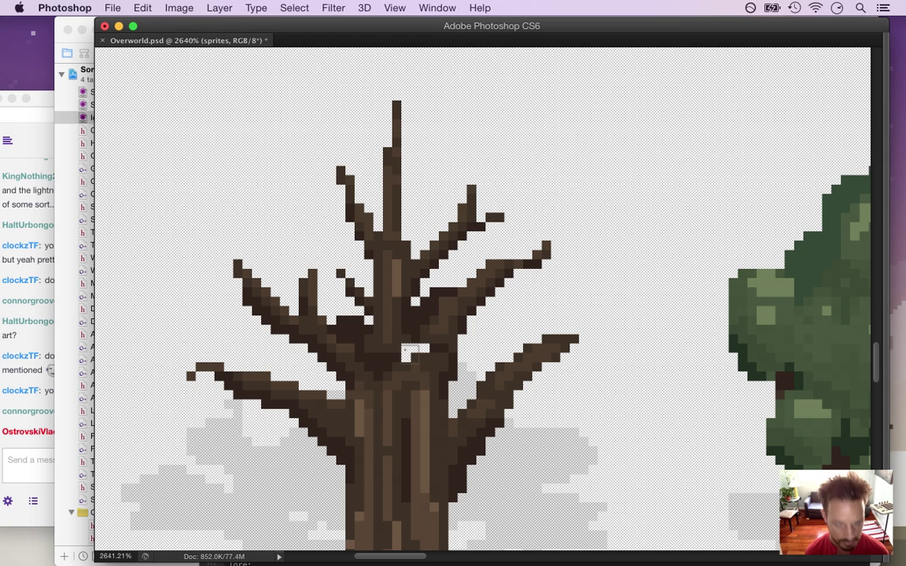
pyautogui.click(398, 353)
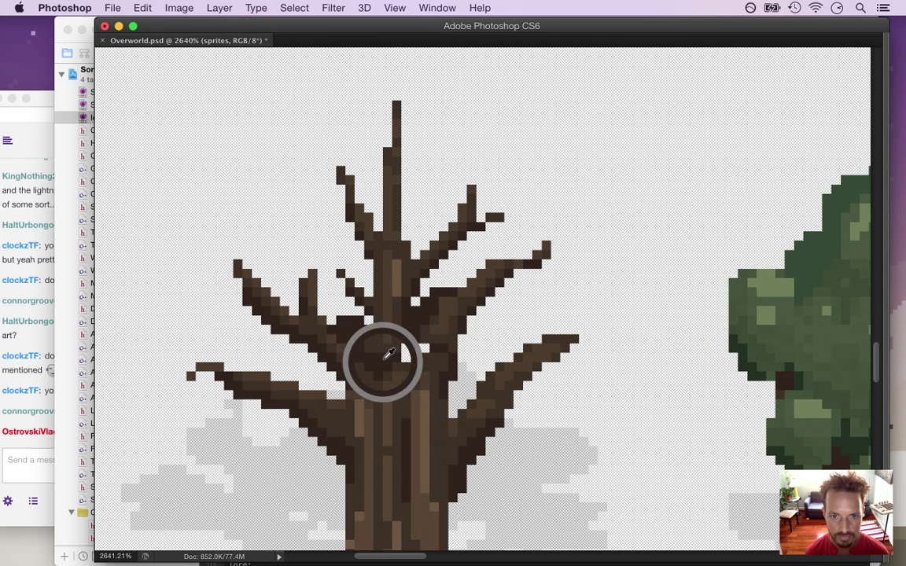
pyautogui.moveTo(401, 351)
pyautogui.mouseDown()
pyautogui.moveTo(428, 348)
pyautogui.moveTo(471, 385)
pyautogui.mouseUp()
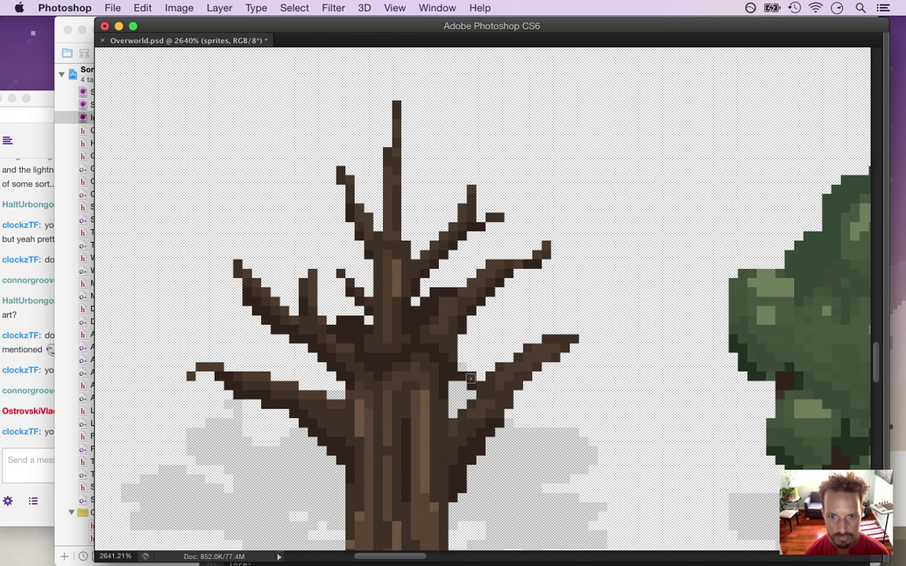
# Save Overworld.psd with the shaded bare tree, and bring up the Twitch chat to read the viewers' latest greetings.
pyautogui.press('z')
pyautogui.moveTo(454, 348); pyautogui.dragTo(374, 340)
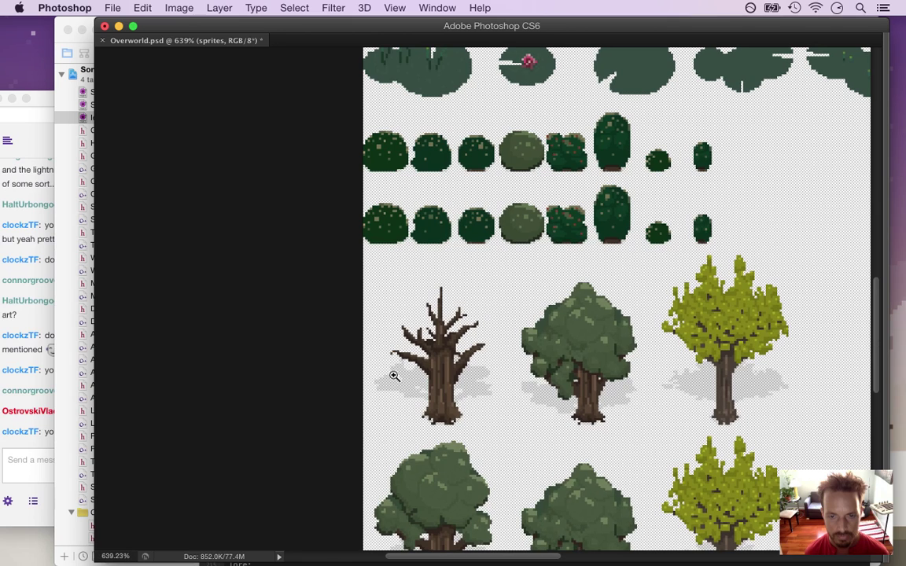
pyautogui.press('super+s')
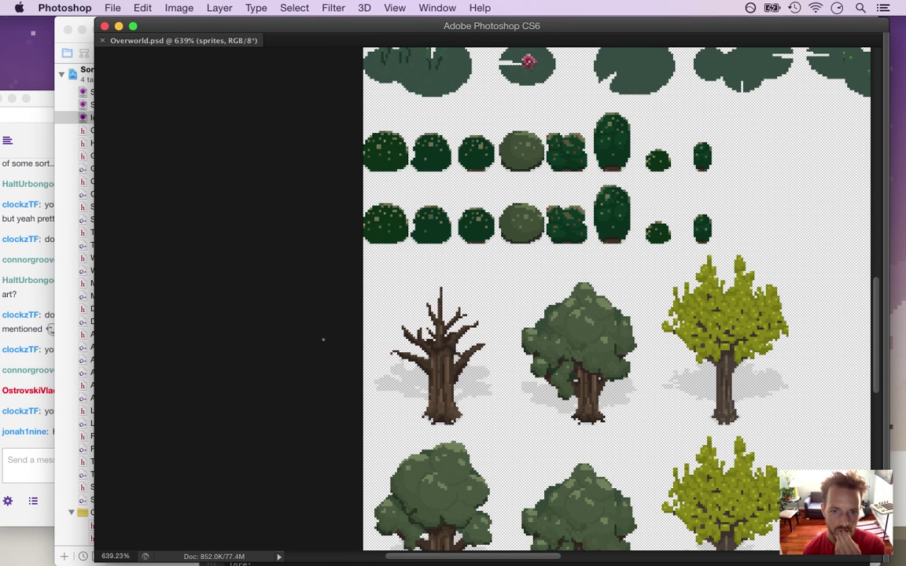
pyautogui.click(38, 380)
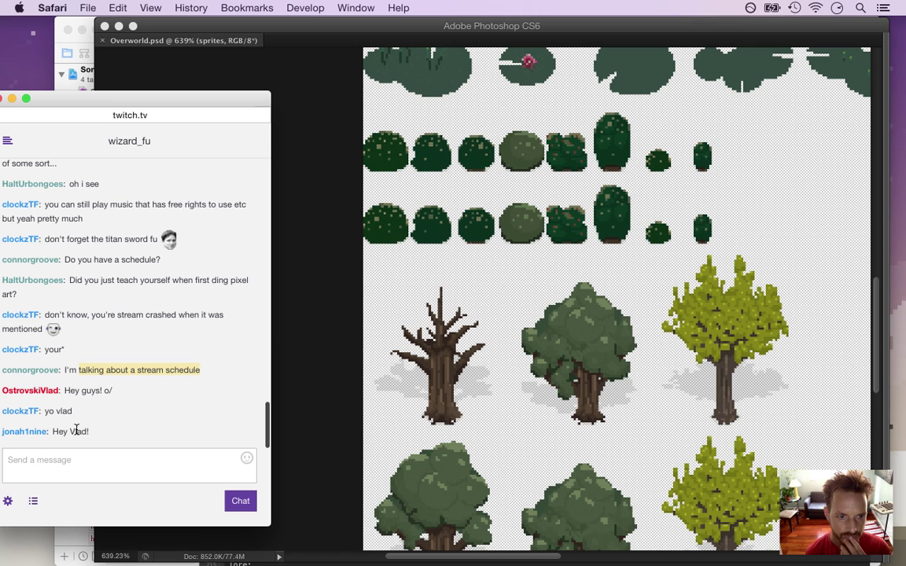
# Read the Twitch chat greetings and the messages about working on the game when not streaming and daily working hours.
pyautogui.moveTo(63, 390); pyautogui.dragTo(113, 390)
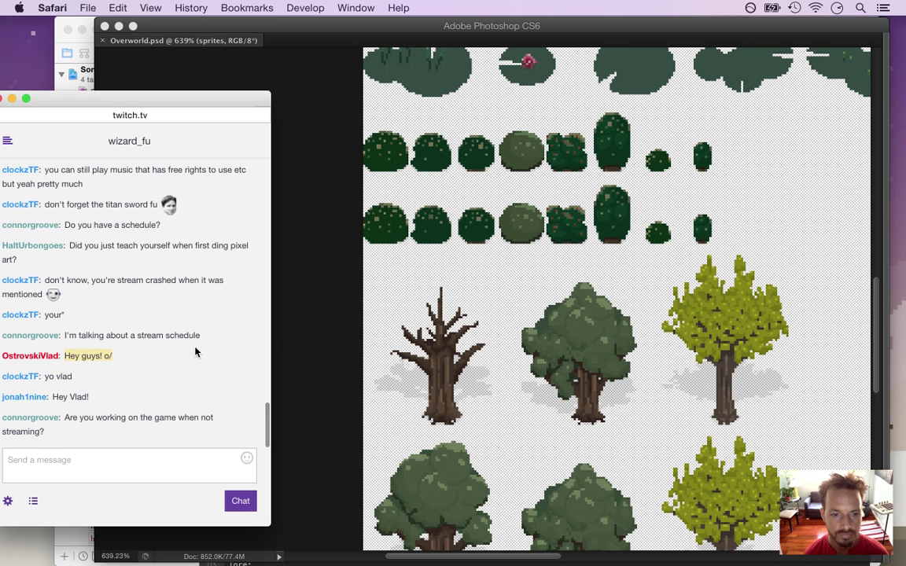
pyautogui.moveTo(66, 418); pyautogui.dragTo(113, 432)
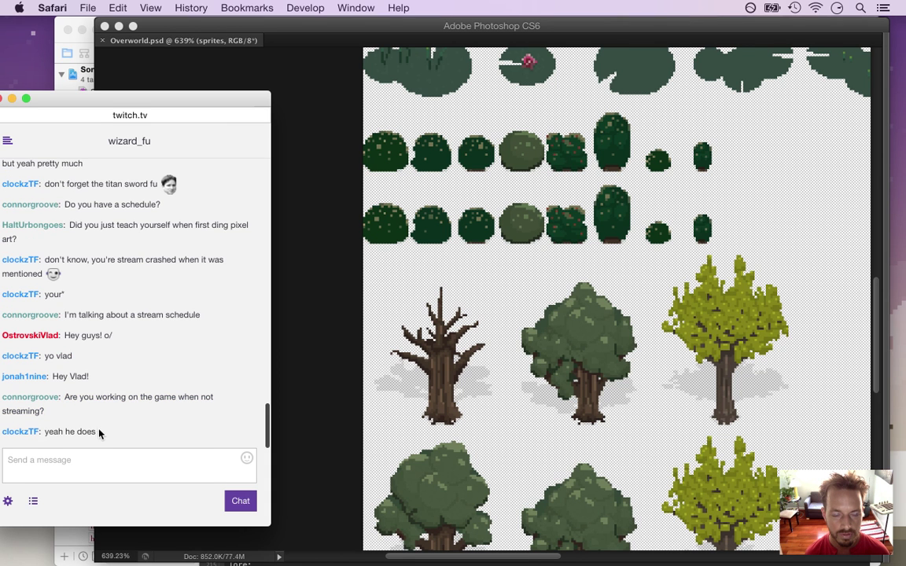
pyautogui.moveTo(66, 397); pyautogui.dragTo(85, 406)
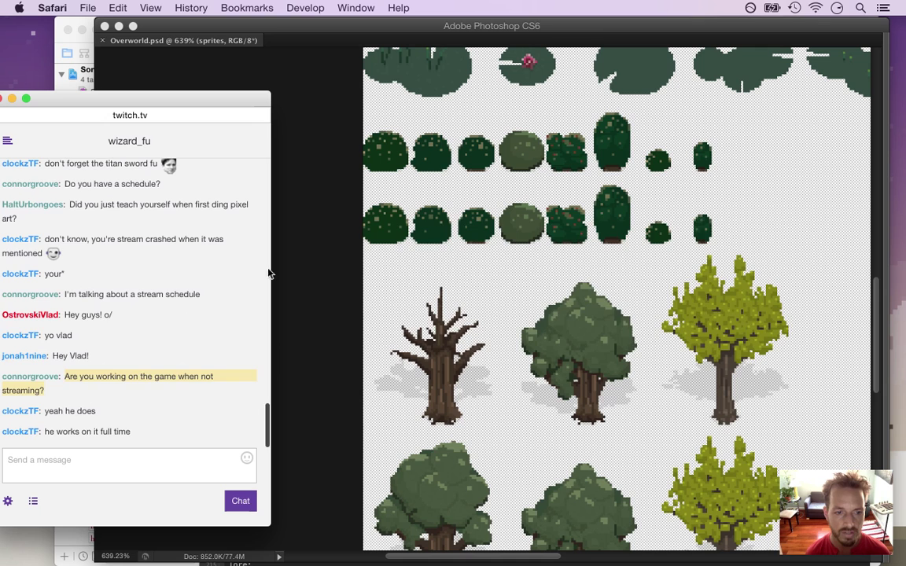
pyautogui.press('super+Tab')
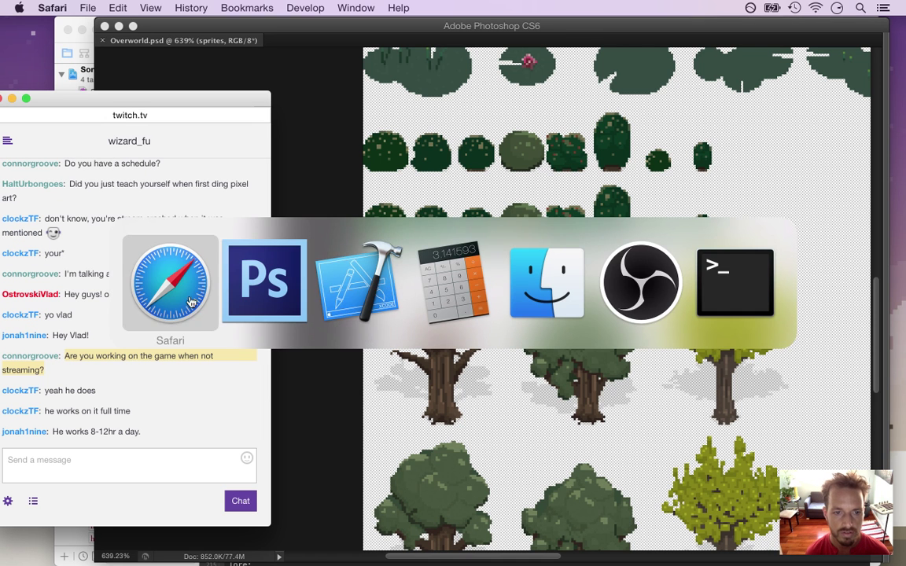
pyautogui.moveTo(67, 432); pyautogui.dragTo(123, 434)
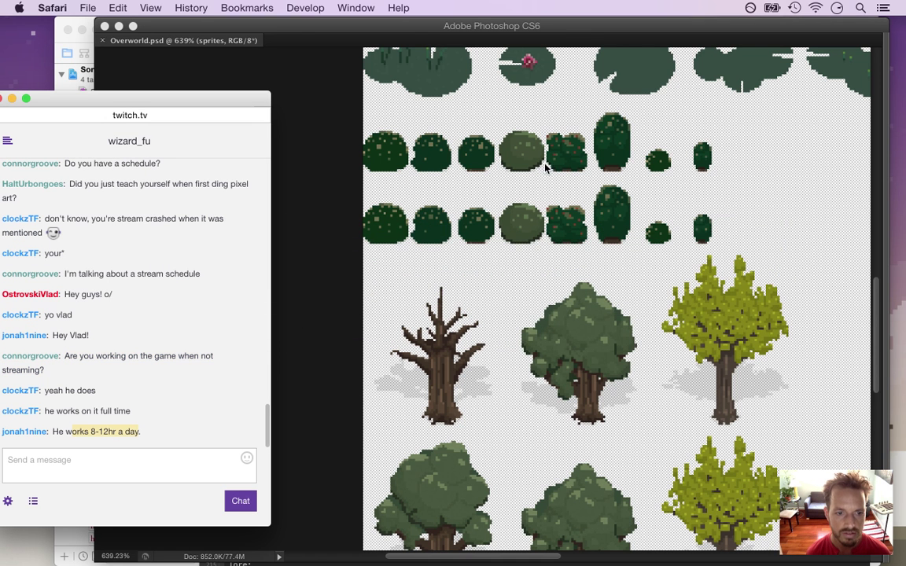
pyautogui.click(527, 31)
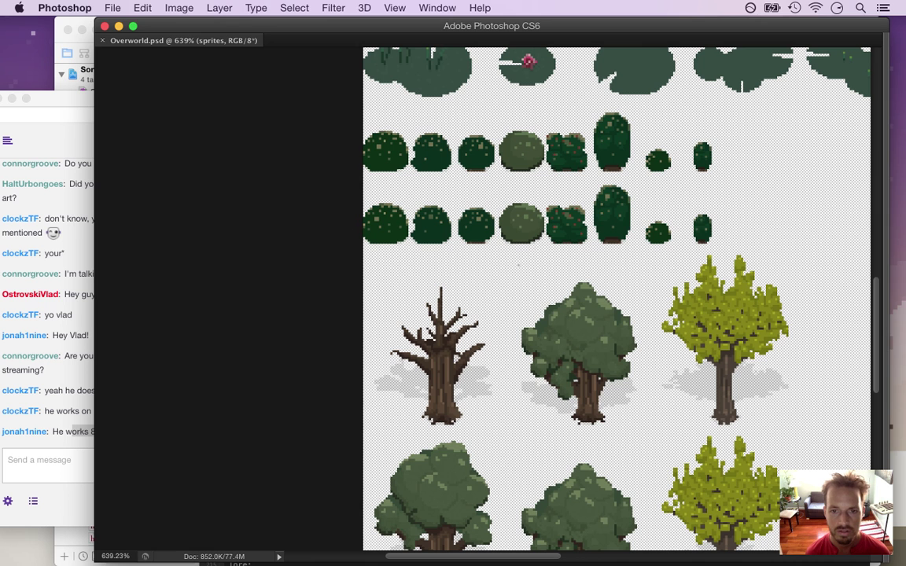
pyautogui.click(70, 448)
pyautogui.click(101, 431)
pyautogui.moveTo(99, 432); pyautogui.dragTo(120, 430)
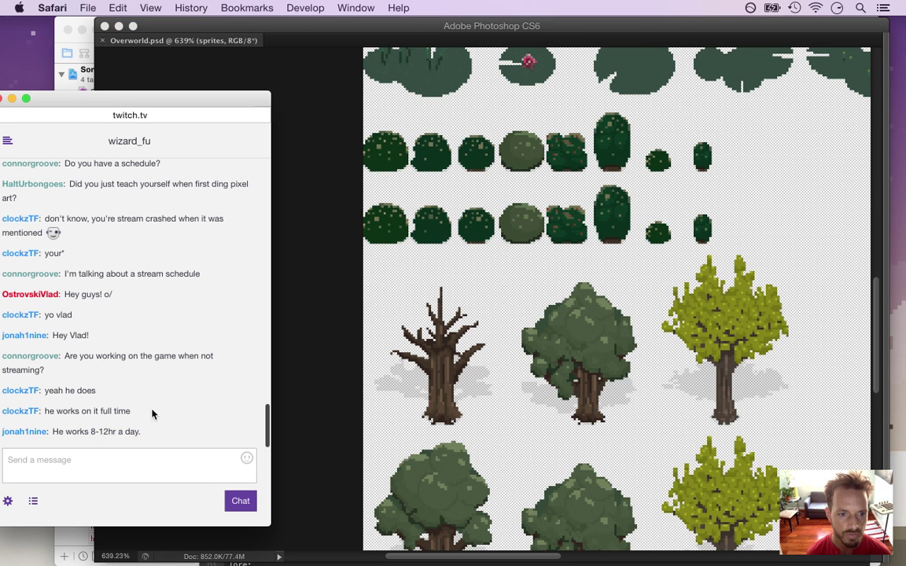
# Return to Photoshop and erase most of the trunk of the large leafy tree directly below the bare tree.
pyautogui.click(582, 33)
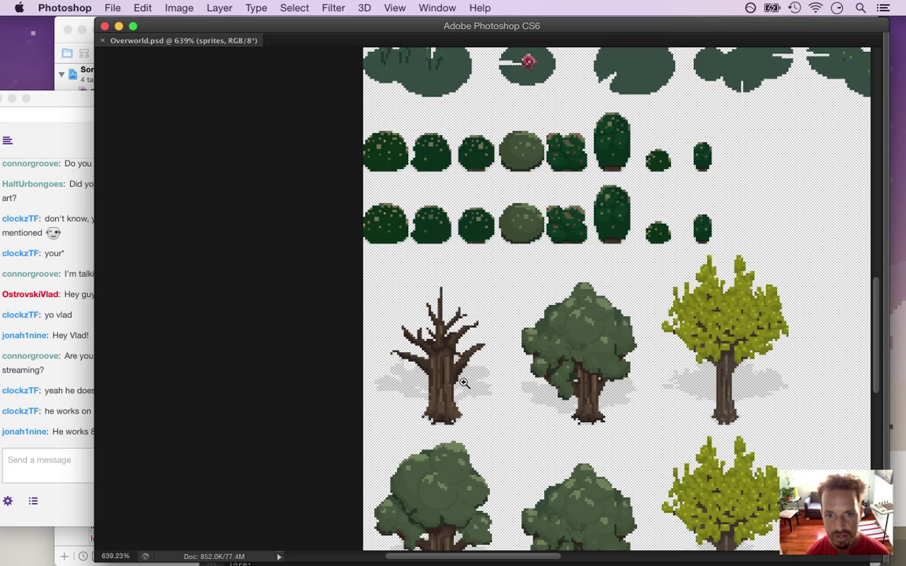
pyautogui.moveTo(461, 379)
pyautogui.mouseDown()
pyautogui.moveTo(446, 374)
pyautogui.moveTo(470, 380)
pyautogui.mouseUp()
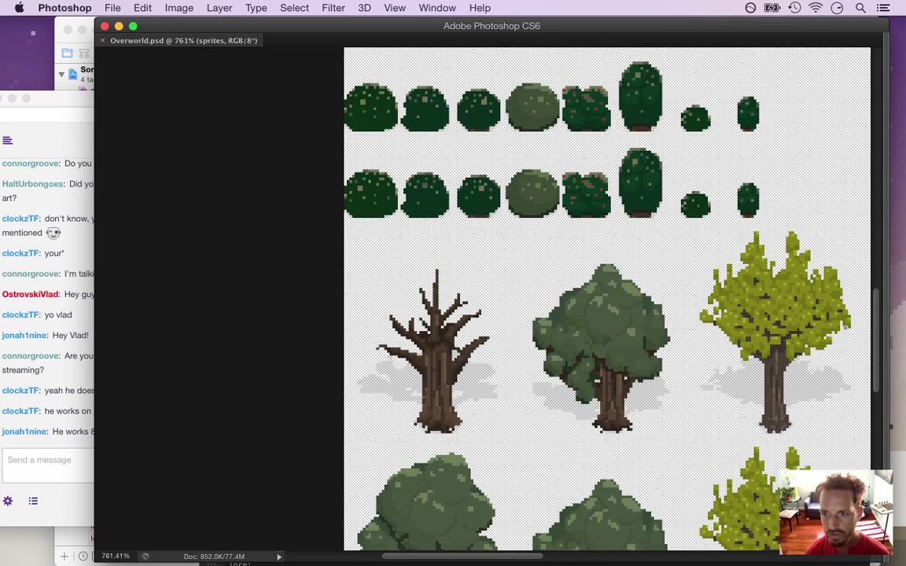
pyautogui.moveTo(878, 336); pyautogui.dragTo(876, 368)
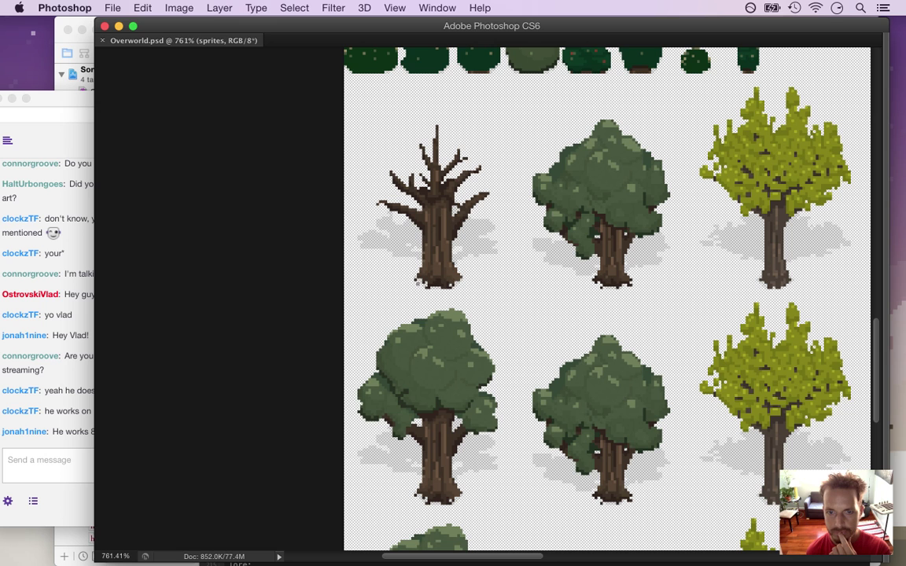
pyautogui.moveTo(876, 353); pyautogui.dragTo(878, 375)
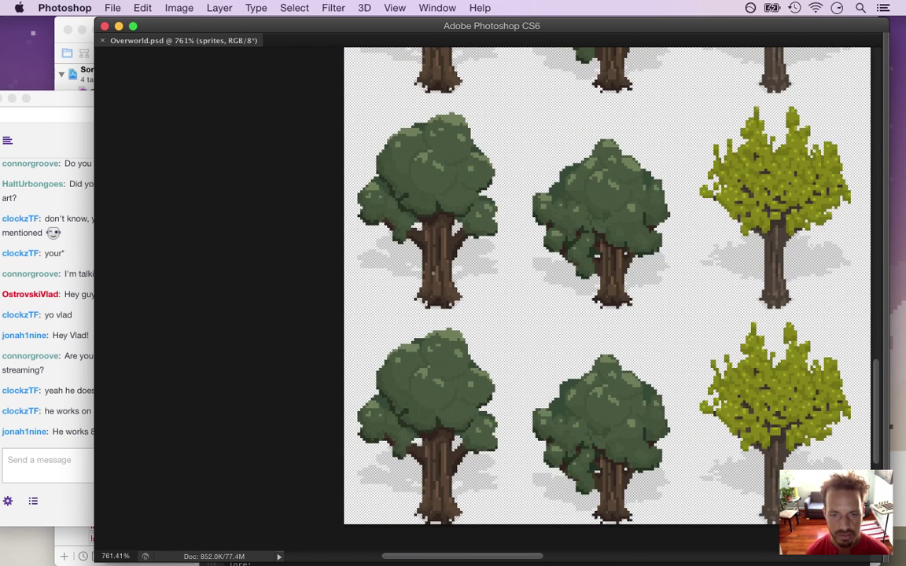
pyautogui.click(434, 267)
pyautogui.press('e')
pyautogui.moveTo(401, 340)
pyautogui.mouseDown()
pyautogui.moveTo(494, 334)
pyautogui.moveTo(462, 323)
pyautogui.moveTo(411, 306)
pyautogui.mouseUp()
pyautogui.moveTo(472, 291)
pyautogui.mouseDown()
pyautogui.moveTo(431, 228)
pyautogui.moveTo(420, 243)
pyautogui.moveTo(389, 224)
pyautogui.mouseUp()
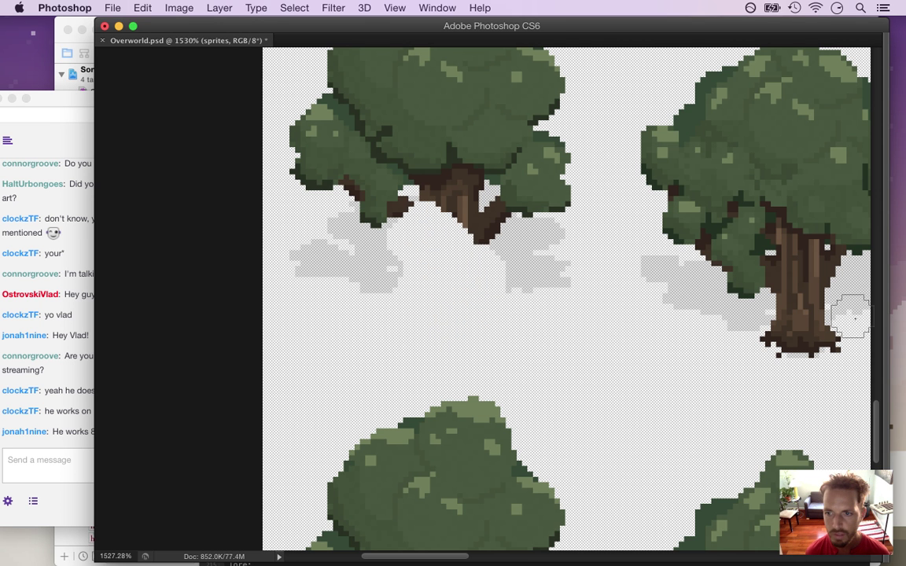
# Compare with the bare tree's ground shadow, and erase more of the trunk and shadow beneath the leafy tree's canopy.
pyautogui.moveTo(874, 430); pyautogui.dragTo(876, 354)
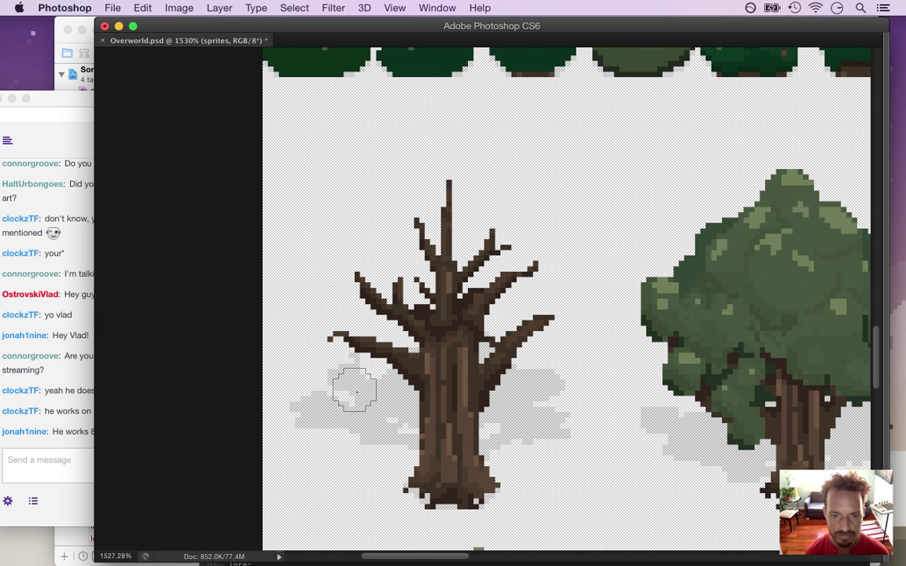
pyautogui.moveTo(343, 389)
pyautogui.mouseDown()
pyautogui.moveTo(337, 404)
pyautogui.moveTo(354, 419)
pyautogui.mouseUp()
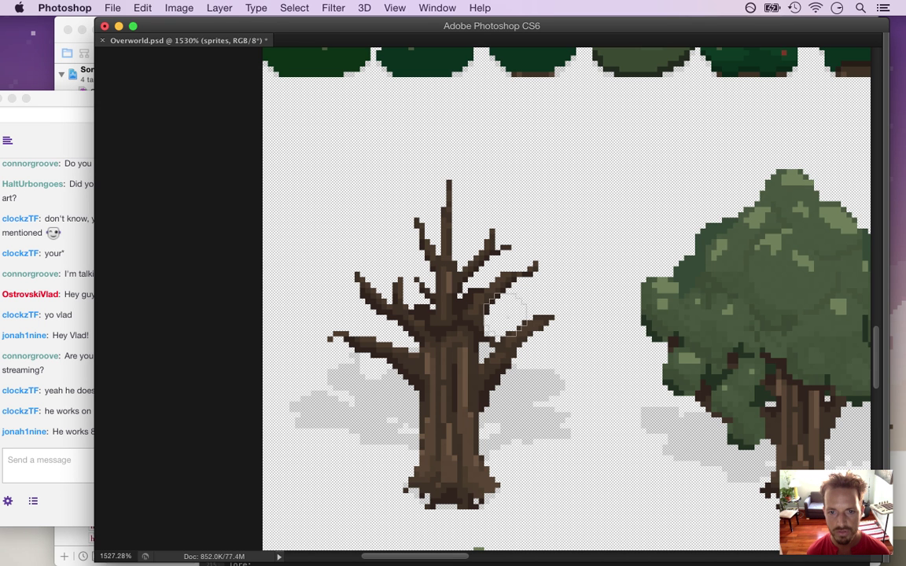
pyautogui.moveTo(878, 358); pyautogui.dragTo(878, 424)
pyautogui.moveTo(347, 350)
pyautogui.mouseDown()
pyautogui.moveTo(296, 333)
pyautogui.moveTo(323, 328)
pyautogui.moveTo(385, 365)
pyautogui.moveTo(363, 332)
pyautogui.moveTo(335, 319)
pyautogui.moveTo(389, 349)
pyautogui.moveTo(519, 365)
pyautogui.moveTo(576, 337)
pyautogui.moveTo(546, 362)
pyautogui.moveTo(494, 334)
pyautogui.moveTo(466, 288)
pyautogui.moveTo(448, 279)
pyautogui.moveTo(396, 337)
pyautogui.moveTo(401, 370)
pyautogui.moveTo(356, 348)
pyautogui.mouseUp()
pyautogui.moveTo(402, 308)
pyautogui.mouseDown()
pyautogui.moveTo(436, 319)
pyautogui.moveTo(417, 321)
pyautogui.mouseUp()
# Reduce the eraser to 1 px and erase the brown branch pixels beside the leafy tree's left foliage clump, undoing the last stroke.
pyautogui.press('[')
pyautogui.press('[')
pyautogui.press('[')
pyautogui.press('[')
pyautogui.press('[')
pyautogui.press('[')
pyautogui.press('[')
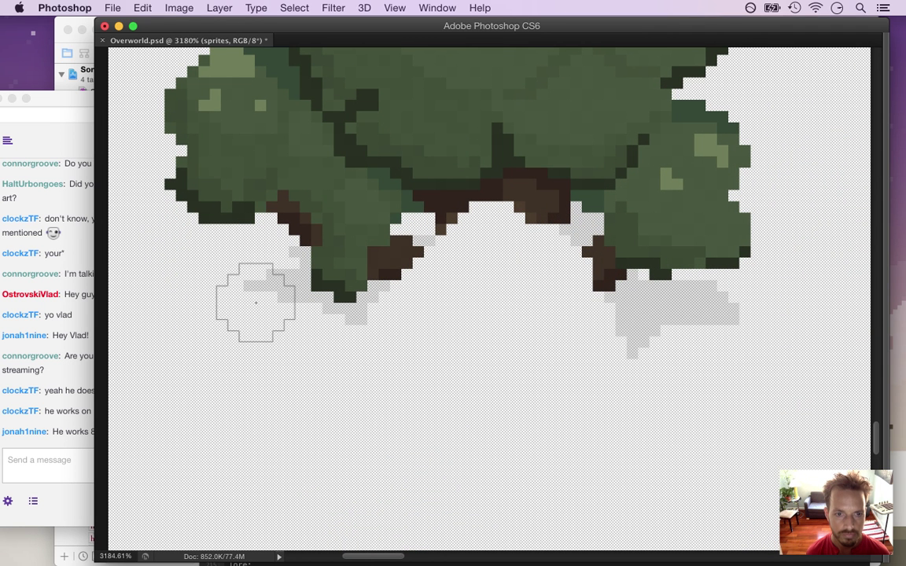
pyautogui.moveTo(247, 285); pyautogui.dragTo(295, 285)
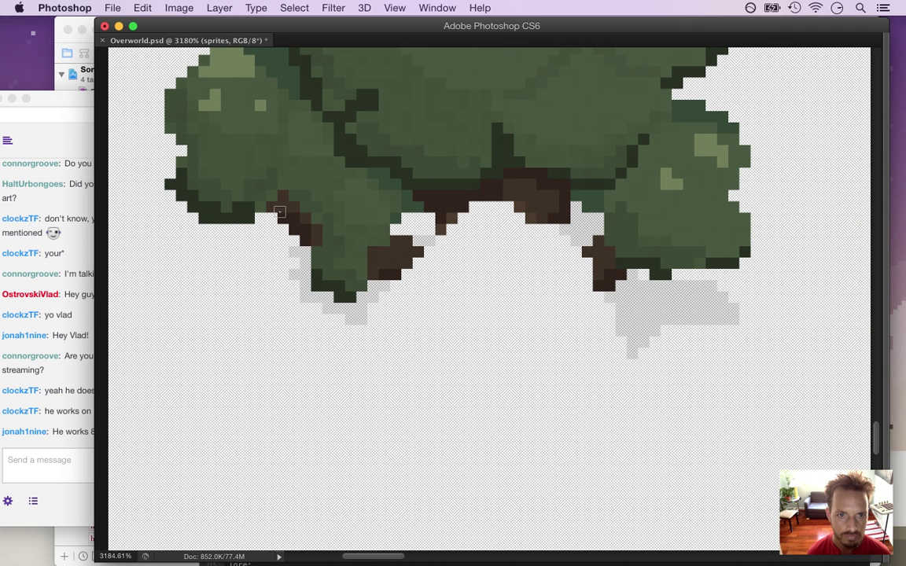
pyautogui.moveTo(282, 198)
pyautogui.mouseDown()
pyautogui.moveTo(313, 232)
pyautogui.moveTo(304, 235)
pyautogui.moveTo(300, 281)
pyautogui.moveTo(301, 259)
pyautogui.moveTo(305, 287)
pyautogui.moveTo(358, 306)
pyautogui.mouseUp()
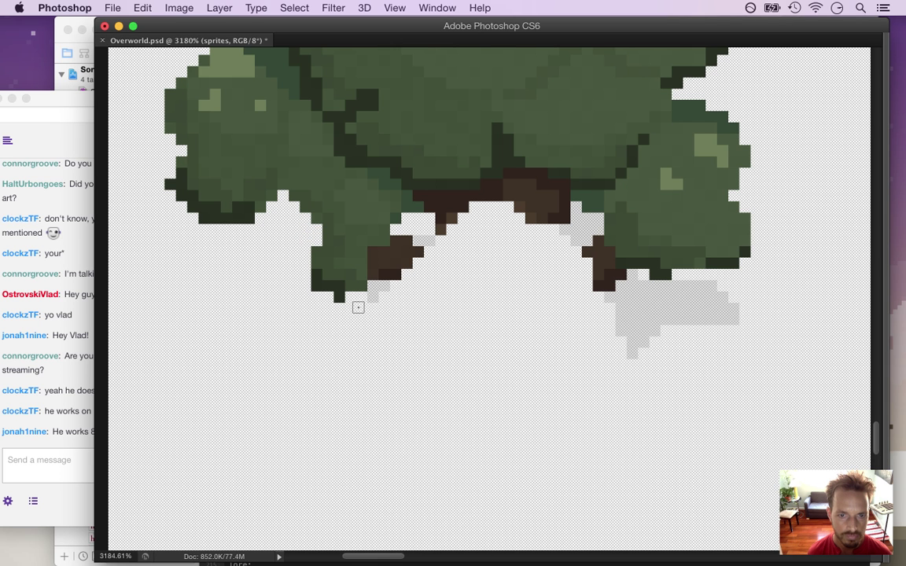
pyautogui.press('super+z')
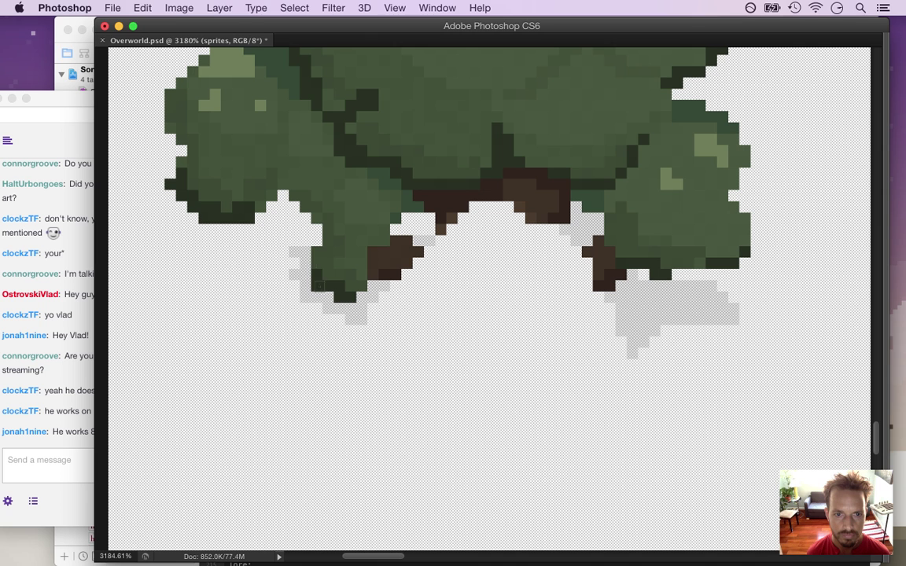
# Erase the remaining branch and shadow pixels under the leafy canopy, and delete the last shadow patch below the right foliage clump.
pyautogui.moveTo(315, 298)
pyautogui.mouseDown()
pyautogui.moveTo(369, 309)
pyautogui.moveTo(374, 285)
pyautogui.moveTo(387, 278)
pyautogui.moveTo(378, 254)
pyautogui.moveTo(378, 266)
pyautogui.moveTo(389, 266)
pyautogui.moveTo(397, 240)
pyautogui.mouseUp()
pyautogui.moveTo(372, 274)
pyautogui.mouseDown()
pyautogui.moveTo(416, 238)
pyautogui.moveTo(416, 250)
pyautogui.moveTo(427, 248)
pyautogui.moveTo(416, 264)
pyautogui.moveTo(335, 280)
pyautogui.moveTo(364, 233)
pyautogui.moveTo(447, 220)
pyautogui.moveTo(439, 202)
pyautogui.moveTo(418, 194)
pyautogui.moveTo(436, 201)
pyautogui.moveTo(445, 228)
pyautogui.moveTo(429, 206)
pyautogui.moveTo(461, 199)
pyautogui.moveTo(456, 190)
pyautogui.moveTo(465, 200)
pyautogui.moveTo(497, 188)
pyautogui.moveTo(506, 200)
pyautogui.moveTo(508, 173)
pyautogui.moveTo(525, 199)
pyautogui.moveTo(537, 191)
pyautogui.moveTo(519, 179)
pyautogui.moveTo(533, 175)
pyautogui.moveTo(533, 192)
pyautogui.moveTo(519, 183)
pyautogui.moveTo(558, 195)
pyautogui.moveTo(552, 186)
pyautogui.moveTo(560, 206)
pyautogui.moveTo(531, 211)
pyautogui.moveTo(556, 213)
pyautogui.moveTo(562, 224)
pyautogui.moveTo(575, 211)
pyautogui.moveTo(576, 239)
pyautogui.moveTo(592, 219)
pyautogui.moveTo(599, 227)
pyautogui.moveTo(593, 297)
pyautogui.mouseUp()
pyautogui.moveTo(587, 240)
pyautogui.mouseDown()
pyautogui.moveTo(609, 254)
pyautogui.moveTo(606, 306)
pyautogui.moveTo(620, 276)
pyautogui.moveTo(622, 348)
pyautogui.mouseUp()
pyautogui.moveTo(636, 270); pyautogui.dragTo(625, 365)
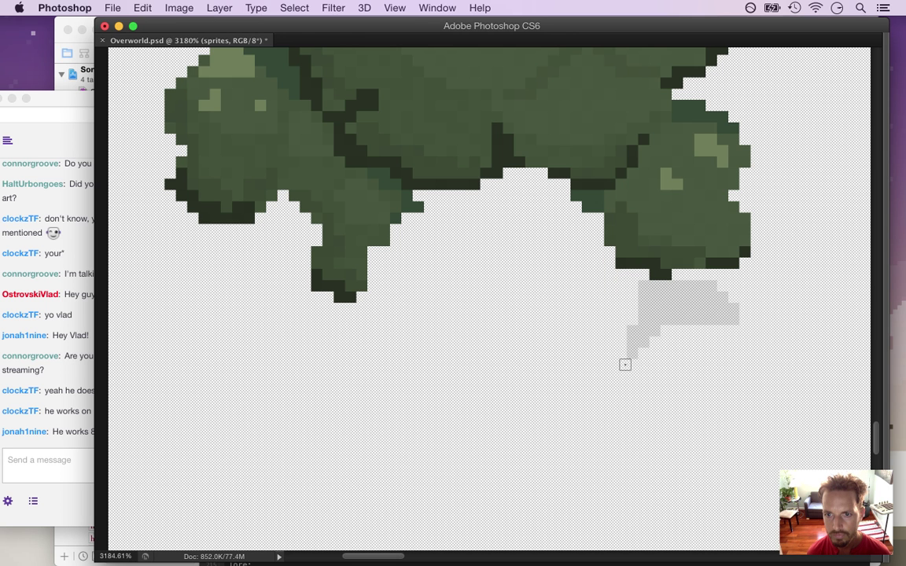
pyautogui.moveTo(626, 280); pyautogui.dragTo(751, 392)
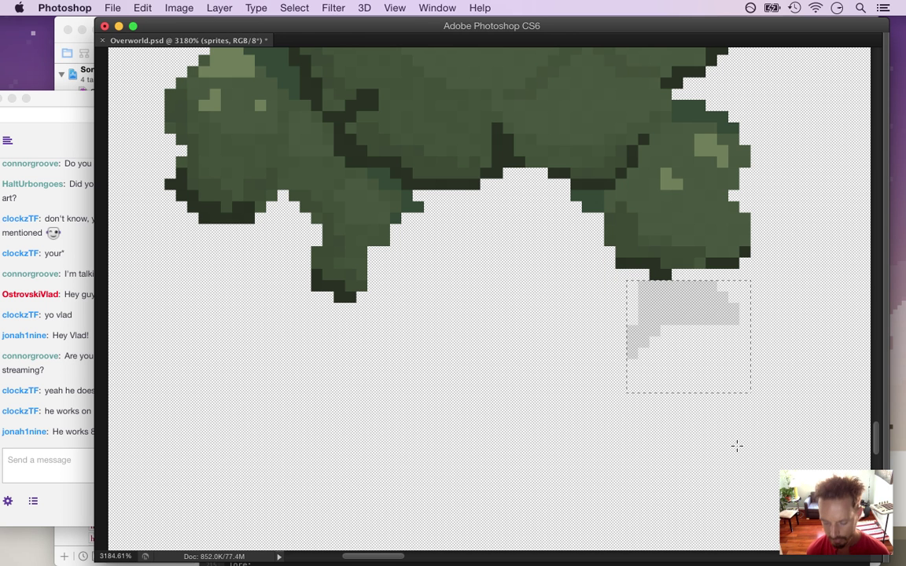
pyautogui.press('Delete')
pyautogui.click(387, 346)
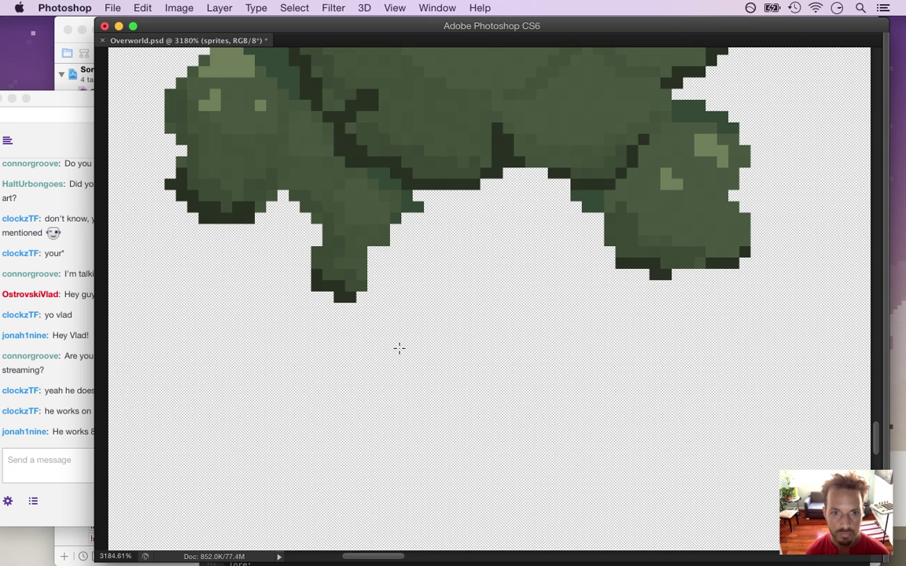
# Set the foreground color to black (000000) and ready the 1 px Pencil at 30% opacity.
pyautogui.press('z')
pyautogui.moveTo(458, 260); pyautogui.dragTo(578, 273)
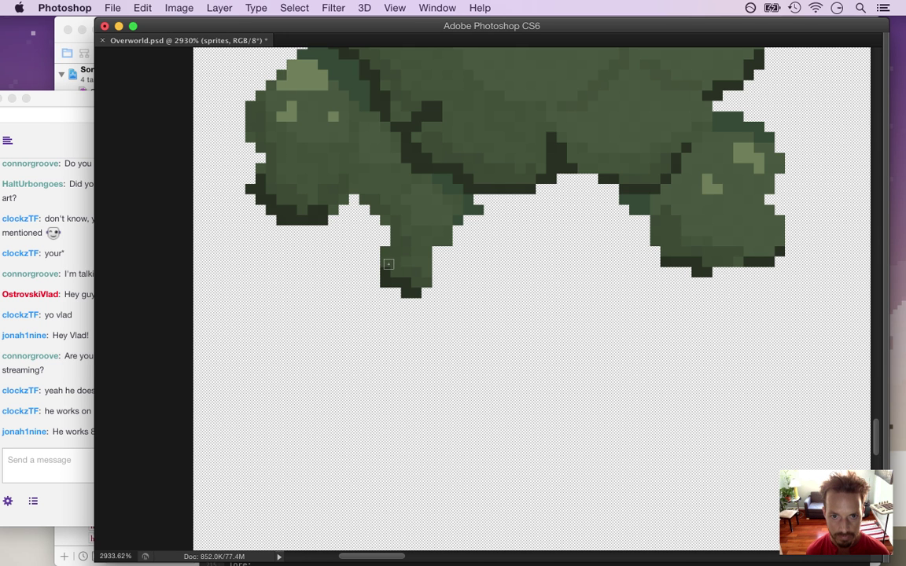
pyautogui.press('Tab')
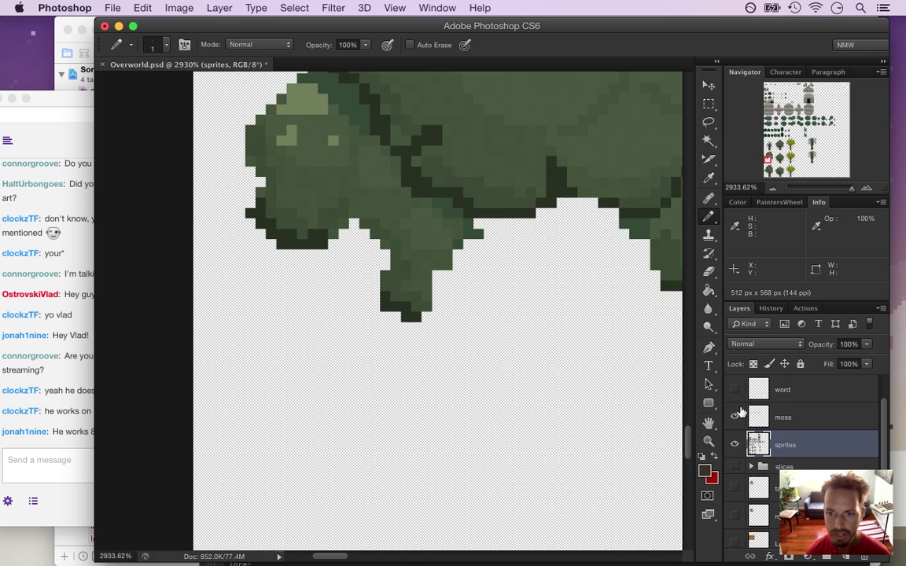
pyautogui.click(709, 477)
pyautogui.moveTo(713, 387); pyautogui.dragTo(712, 405)
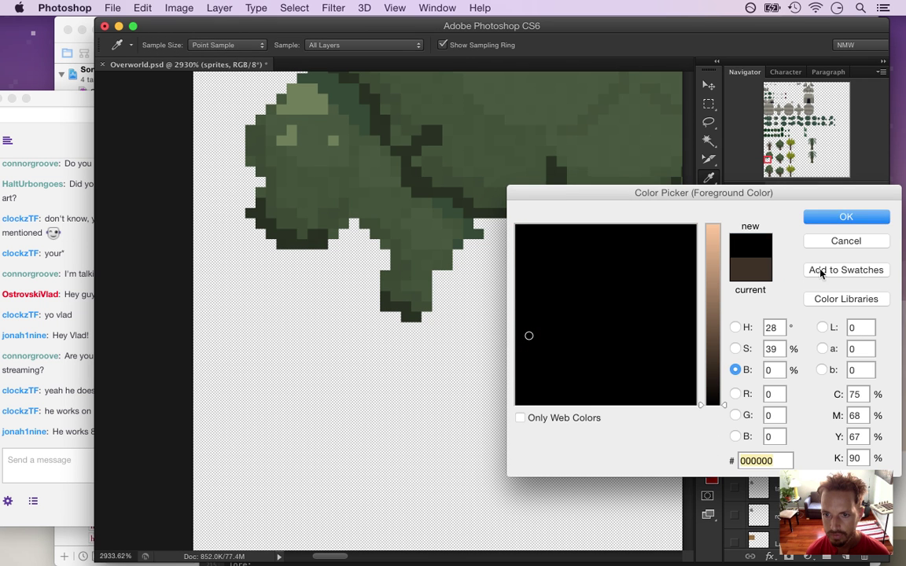
pyautogui.click(846, 217)
pyautogui.press('b')
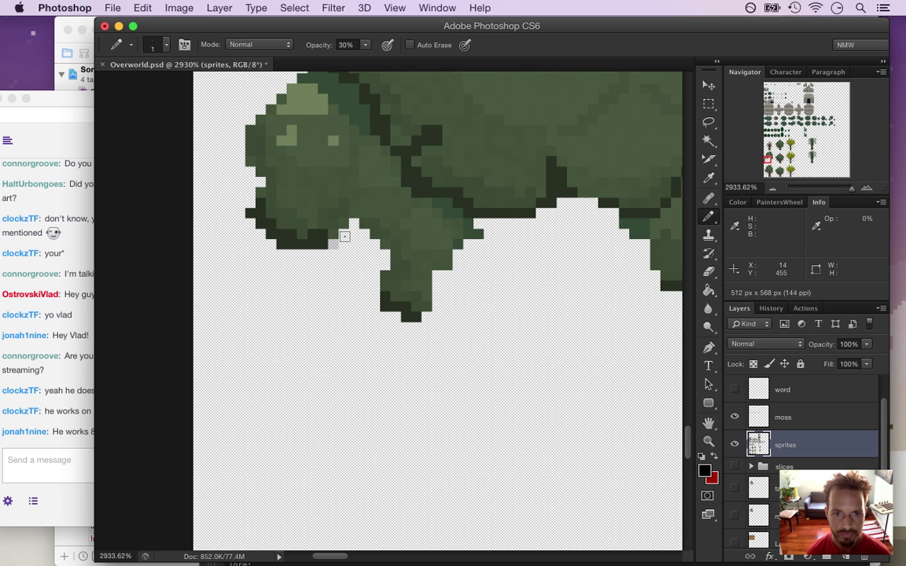
# Paint translucent shadow pixels along the underside of the left foliage clump and the middle of the canopy, evening out the doubled pixel.
pyautogui.moveTo(351, 238)
pyautogui.mouseDown()
pyautogui.moveTo(386, 261)
pyautogui.moveTo(348, 247)
pyautogui.moveTo(300, 253)
pyautogui.mouseUp()
pyautogui.click(396, 317)
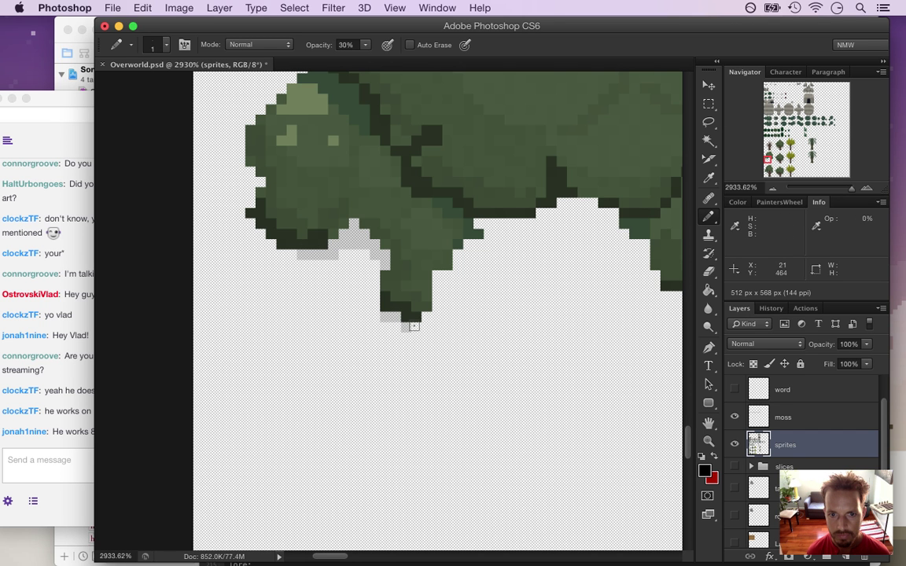
pyautogui.click(436, 281)
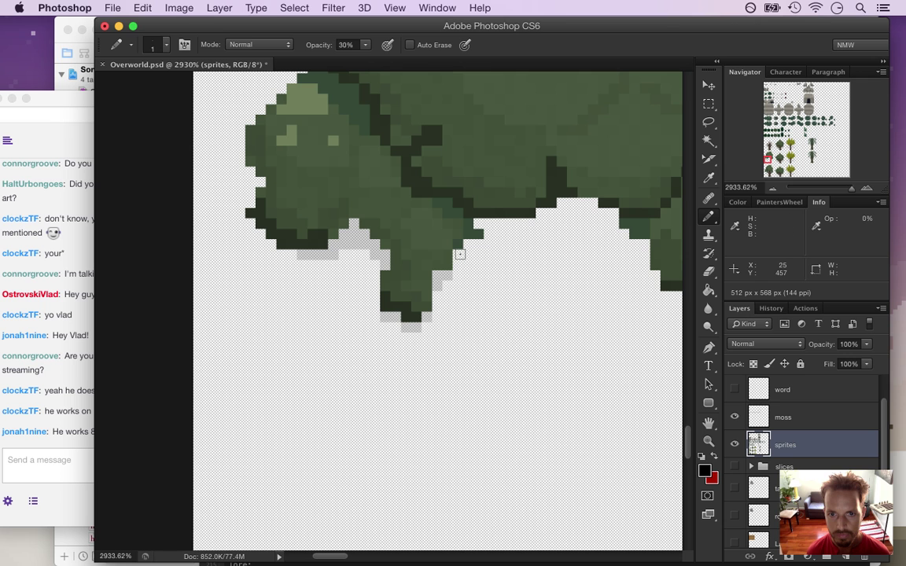
pyautogui.moveTo(481, 223); pyautogui.dragTo(564, 230)
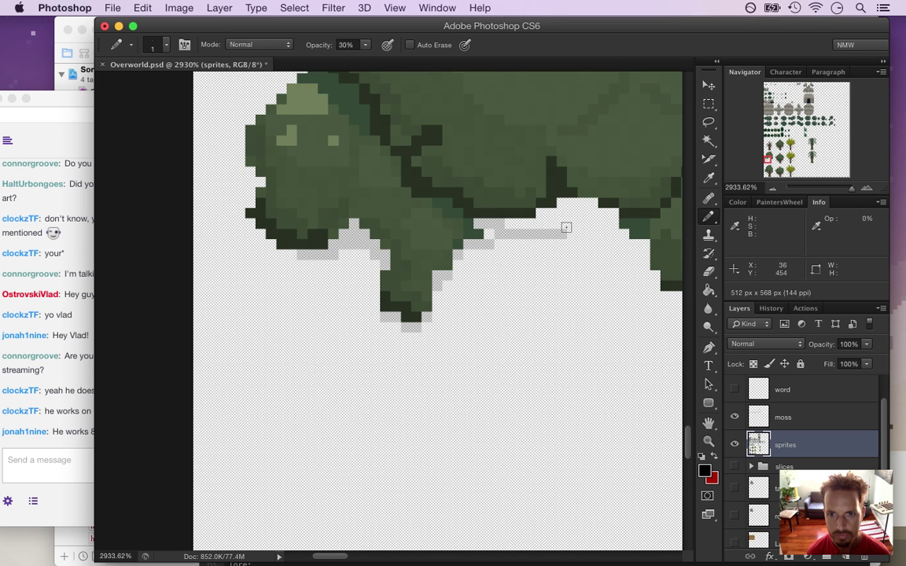
pyautogui.moveTo(508, 222)
pyautogui.mouseDown()
pyautogui.moveTo(592, 210)
pyautogui.moveTo(575, 202)
pyautogui.moveTo(541, 224)
pyautogui.mouseUp()
pyautogui.click(489, 233)
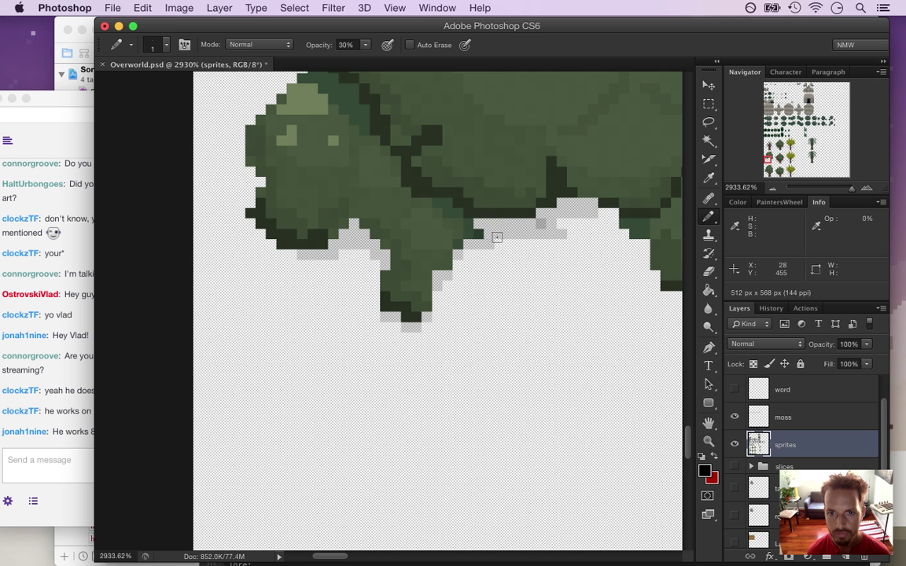
pyautogui.press('e')
pyautogui.click(541, 224)
pyautogui.press('b')
pyautogui.click(540, 224)
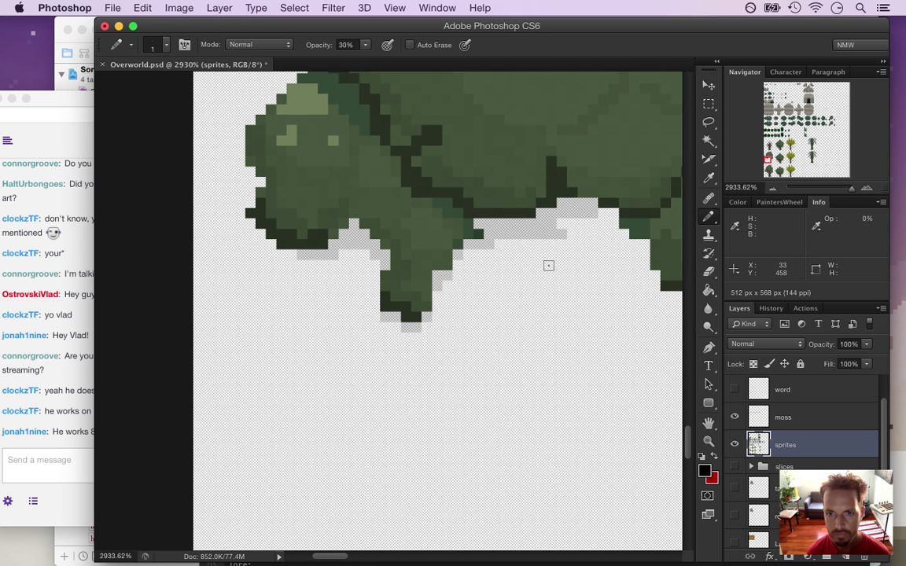
# Paint translucent shadow pixels along the inner edge, underside and outer notch of the canopy's right foliage clump.
pyautogui.moveTo(631, 226); pyautogui.dragTo(459, 237)
pyautogui.press('m')
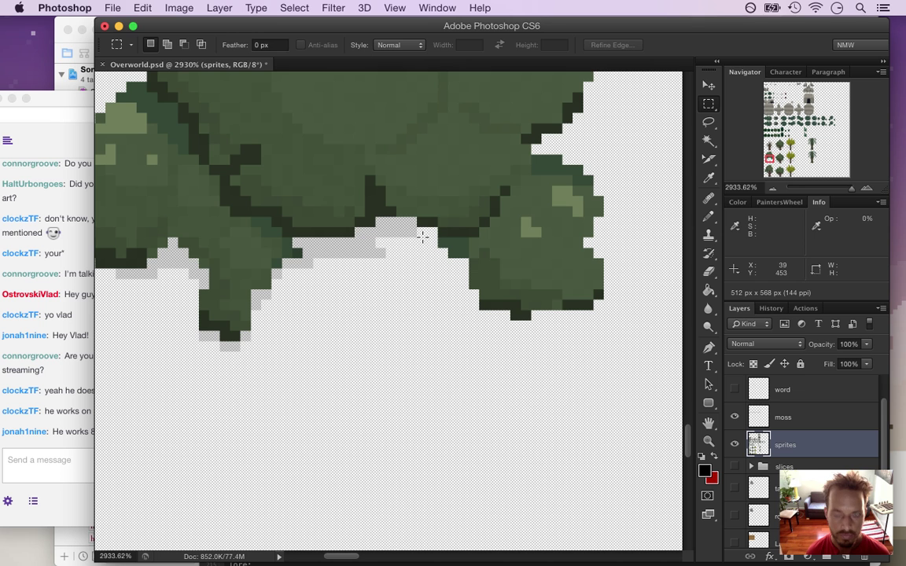
pyautogui.press('b')
pyautogui.moveTo(439, 258)
pyautogui.mouseDown()
pyautogui.moveTo(457, 265)
pyautogui.moveTo(474, 301)
pyautogui.mouseUp()
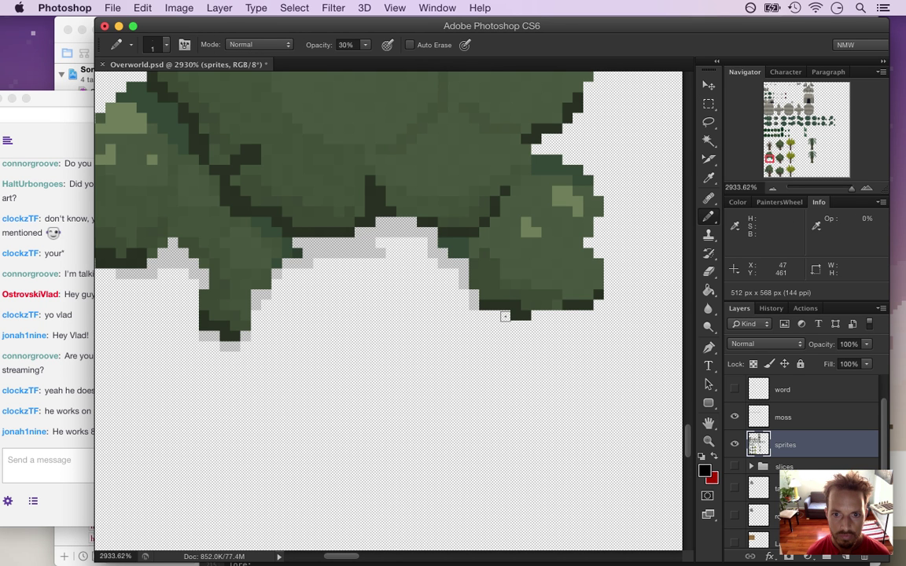
pyautogui.moveTo(544, 314); pyautogui.dragTo(588, 314)
pyautogui.moveTo(587, 242); pyautogui.dragTo(599, 221)
# Even out the translucent shadow under the middle of the canopy, erasing and repainting doubled pixels, and shade the notch above the right foliage clump.
pyautogui.moveTo(415, 243); pyautogui.dragTo(433, 256)
pyautogui.press('e')
pyautogui.click(432, 253)
pyautogui.press('b')
pyautogui.click(432, 253)
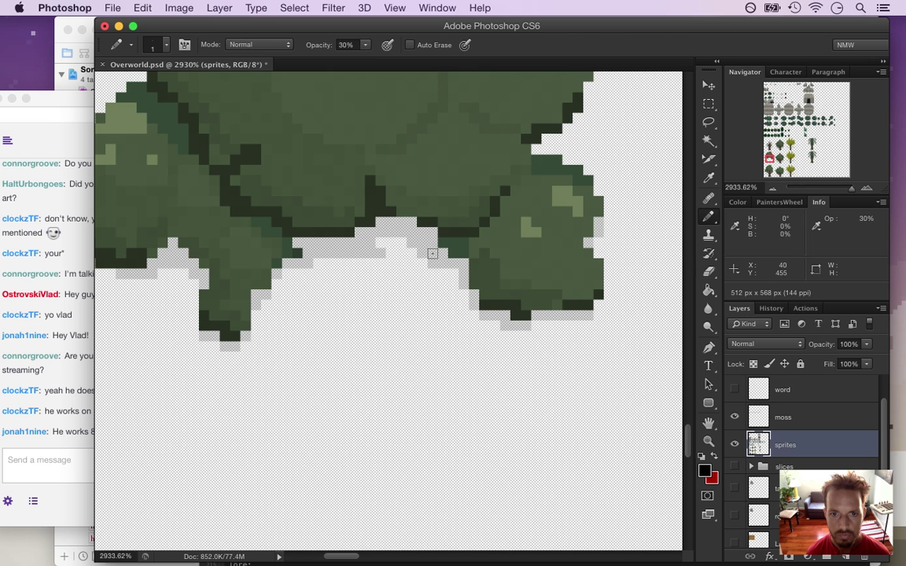
pyautogui.press('e')
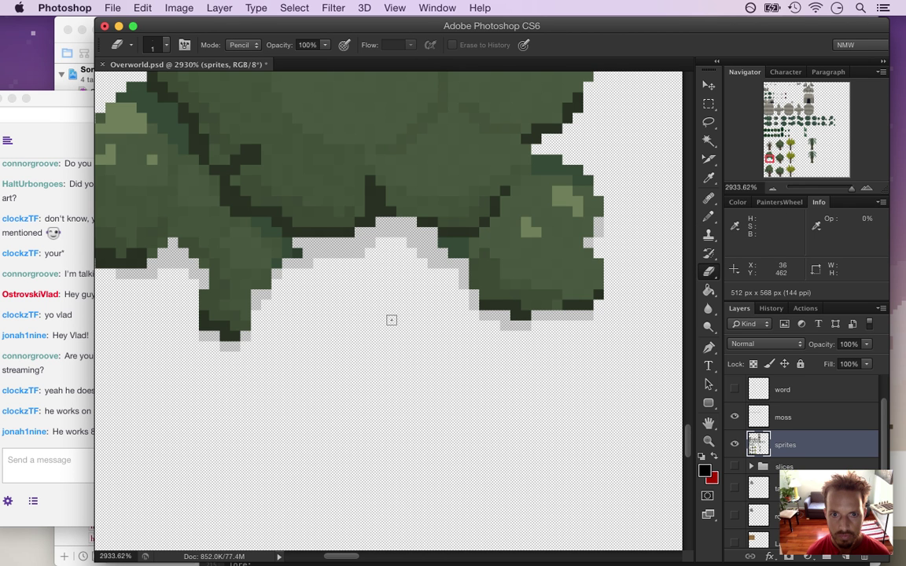
pyautogui.press('b')
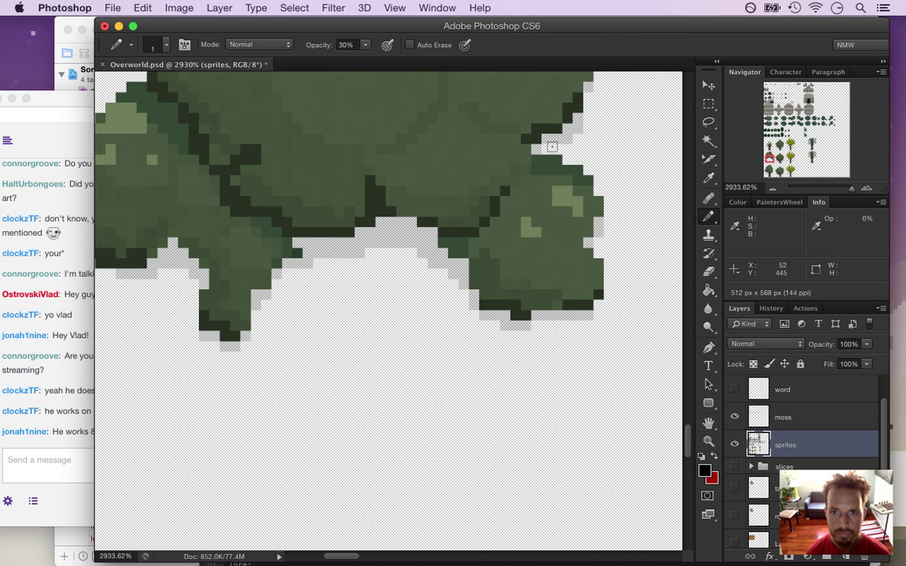
pyautogui.moveTo(508, 226); pyautogui.dragTo(447, 227)
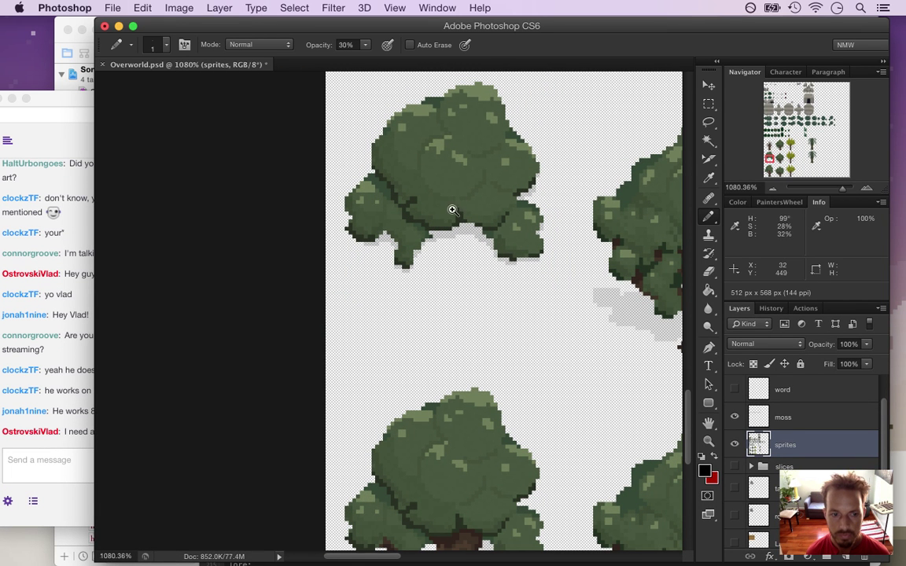
# Switch to the Twitch chat, read the messages about creative advice and sticking with the mushroom, and return to Photoshop.
pyautogui.click(77, 431)
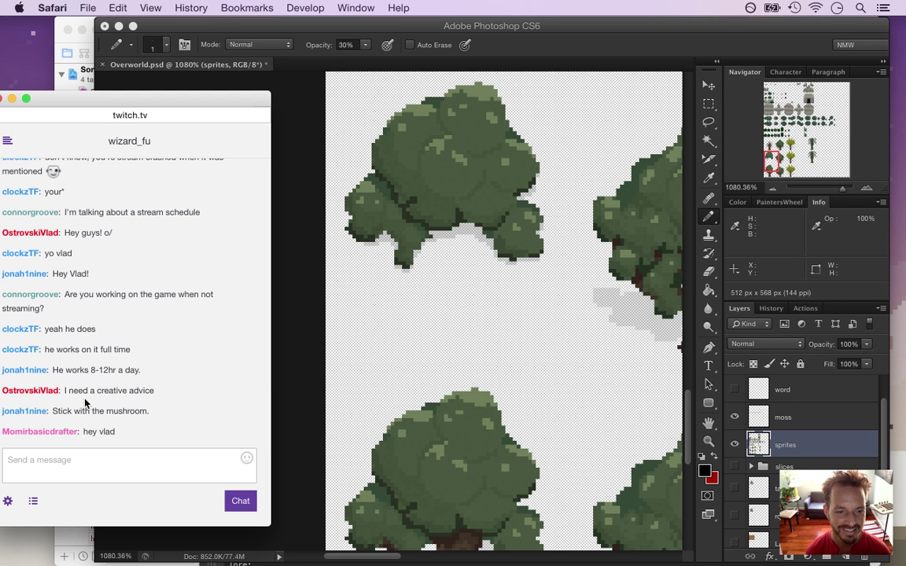
pyautogui.moveTo(88, 392); pyautogui.dragTo(145, 394)
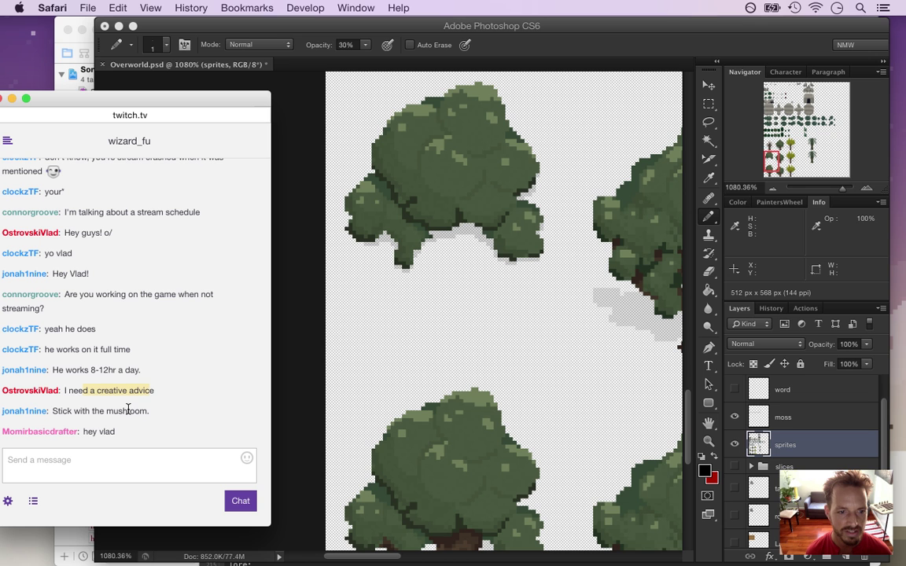
pyautogui.moveTo(63, 411); pyautogui.dragTo(149, 411)
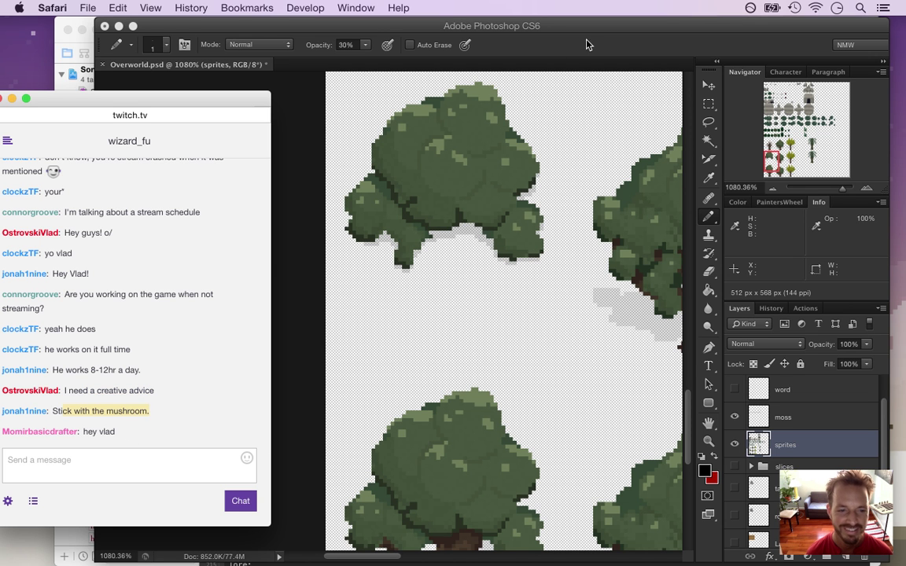
pyautogui.click(548, 55)
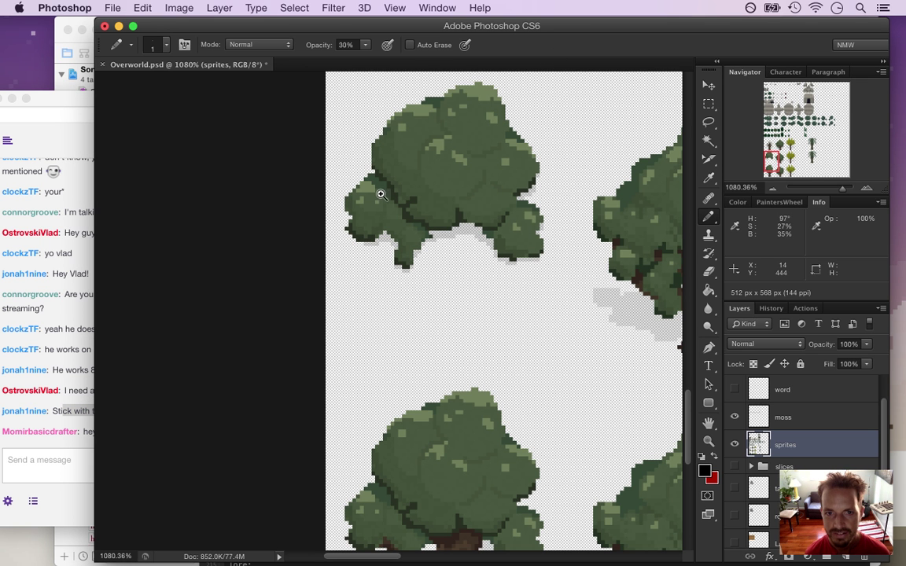
# Inspect the canopy's left foliage clump, and select all matching translucent shadow pixels using the Magic Wand at tolerance 10 with Contiguous off.
pyautogui.moveTo(382, 181); pyautogui.dragTo(449, 195)
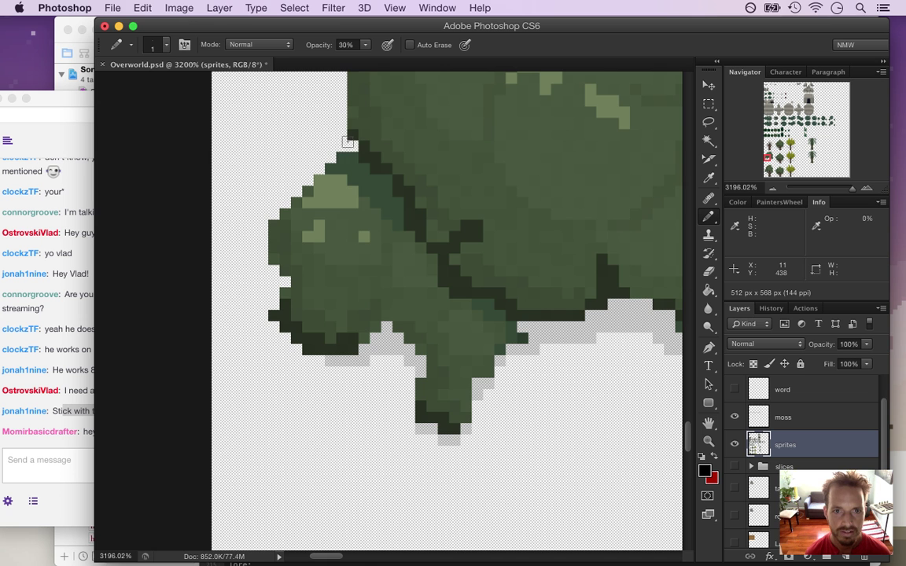
pyautogui.moveTo(546, 233); pyautogui.dragTo(475, 235)
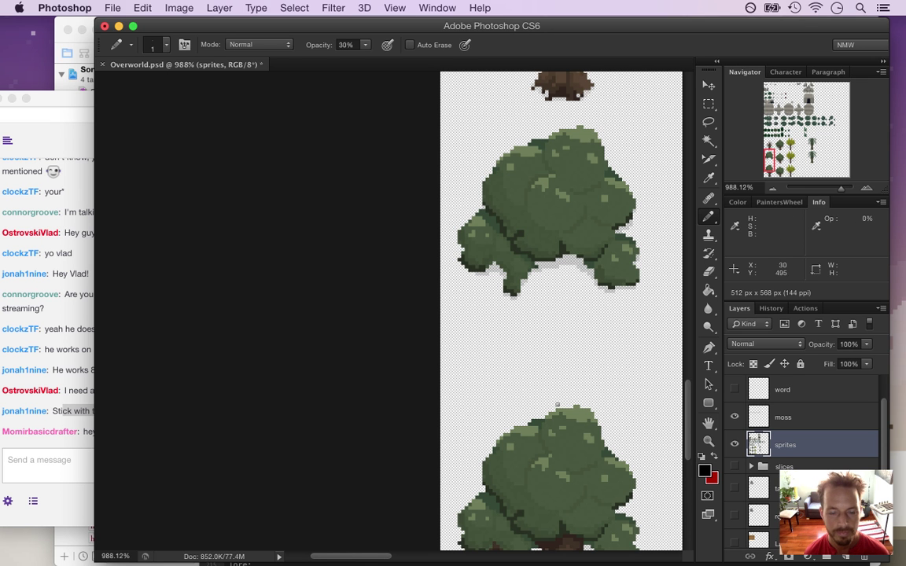
pyautogui.moveTo(351, 559); pyautogui.dragTo(377, 559)
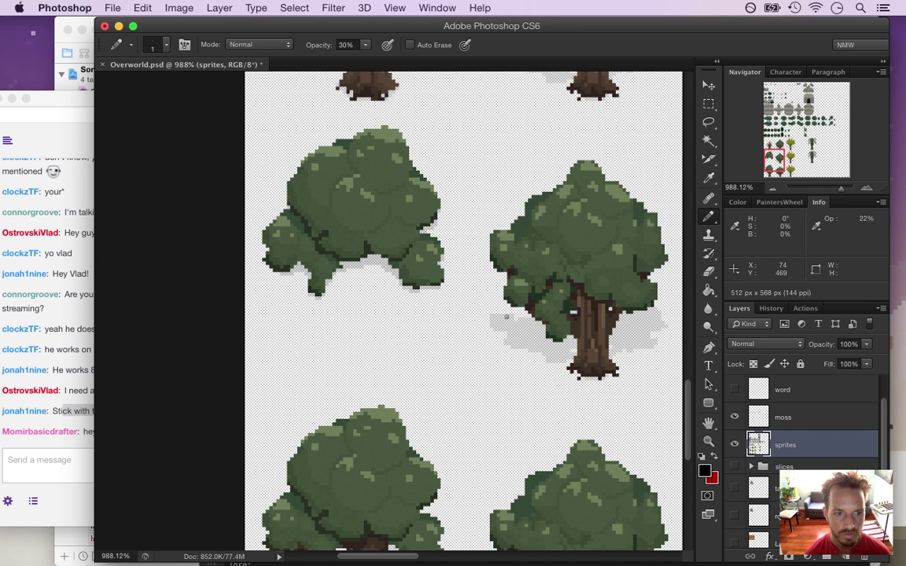
pyautogui.click(710, 138)
pyautogui.click(379, 305)
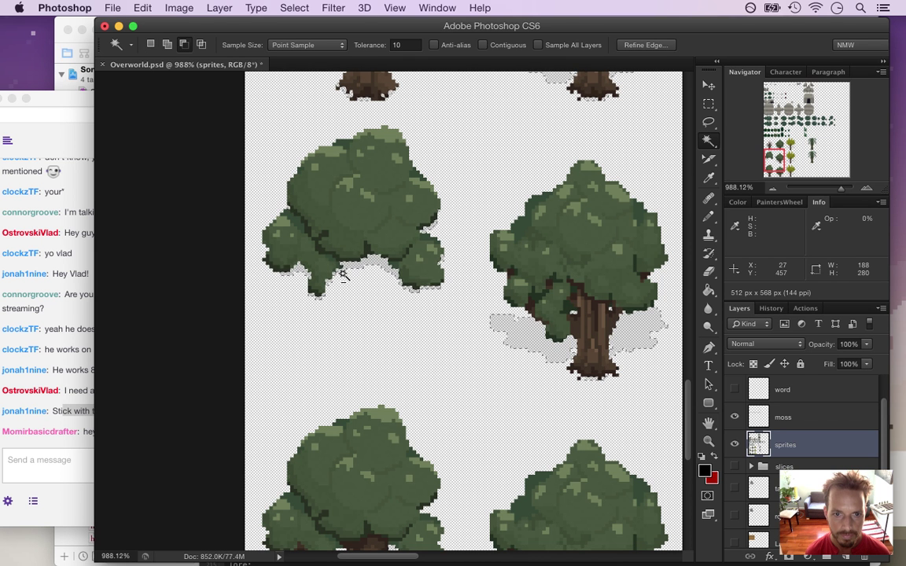
# Subtract the shadows of all other sprites from the selection using the Rectangular Marquee, leaving only the trunkless canopy's shadow selected.
pyautogui.moveTo(390, 301); pyautogui.dragTo(308, 300)
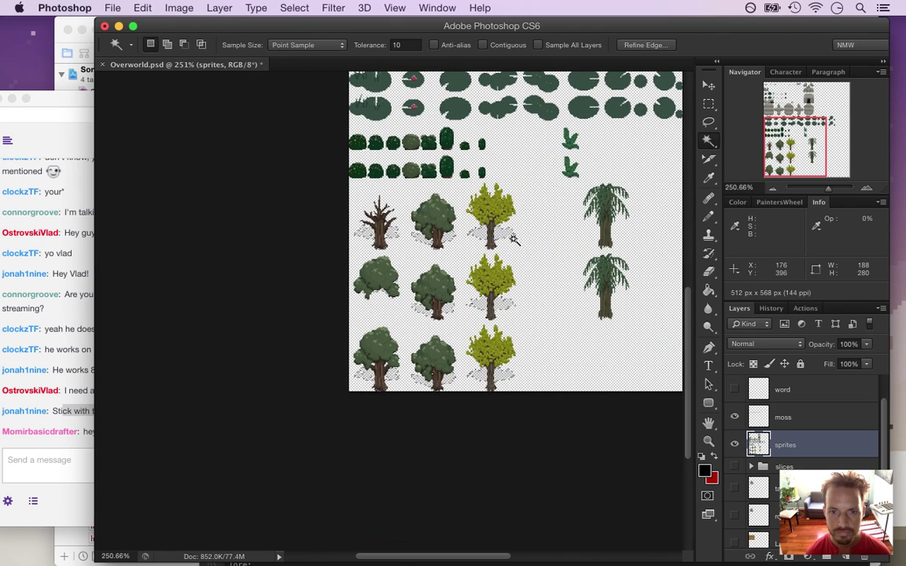
pyautogui.moveTo(452, 297); pyautogui.dragTo(424, 297)
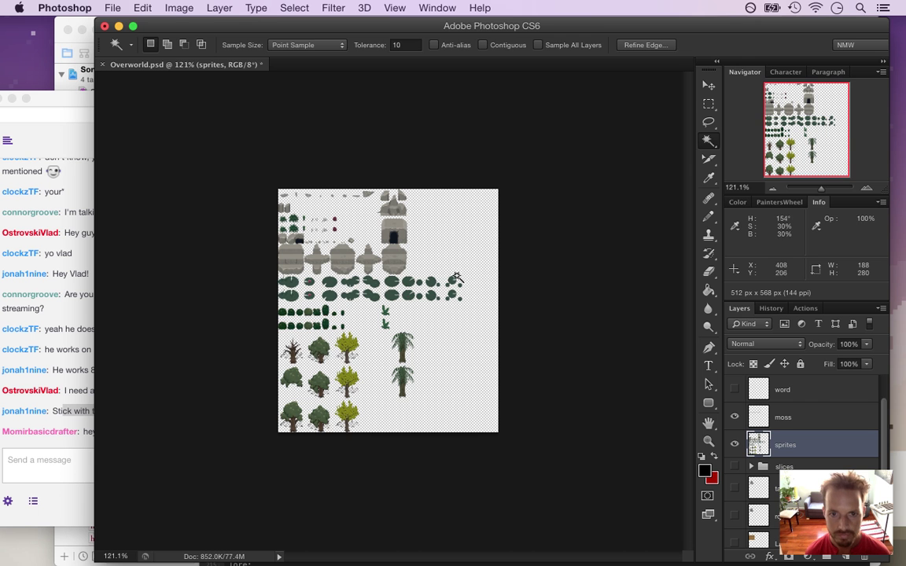
pyautogui.press('m')
pyautogui.moveTo(238, 162); pyautogui.dragTo(532, 364)
pyautogui.click(528, 301)
pyautogui.moveTo(544, 171); pyautogui.dragTo(307, 477)
pyautogui.moveTo(332, 425); pyautogui.dragTo(312, 413)
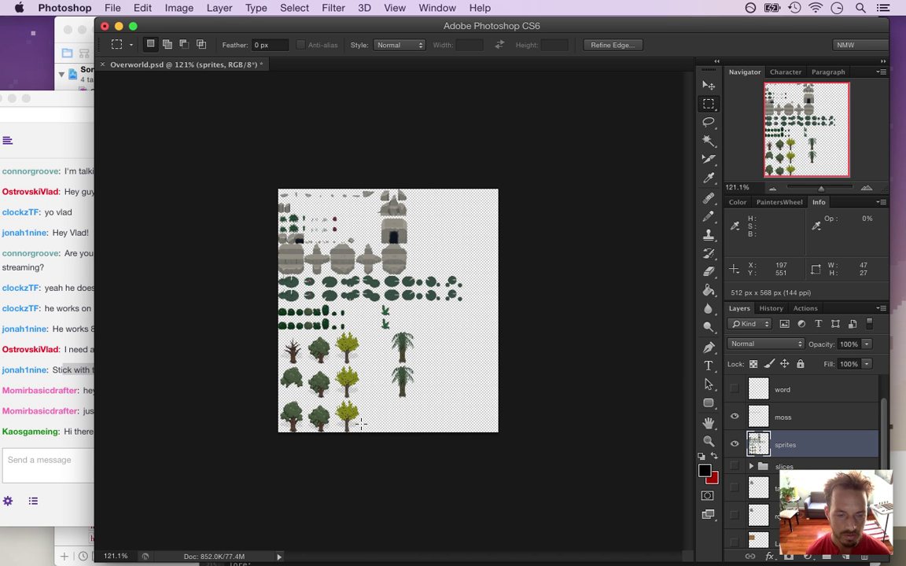
# Switch to the Twitch chat, read the new question about advice and the viewer's greeting, and return to Photoshop.
pyautogui.click(73, 431)
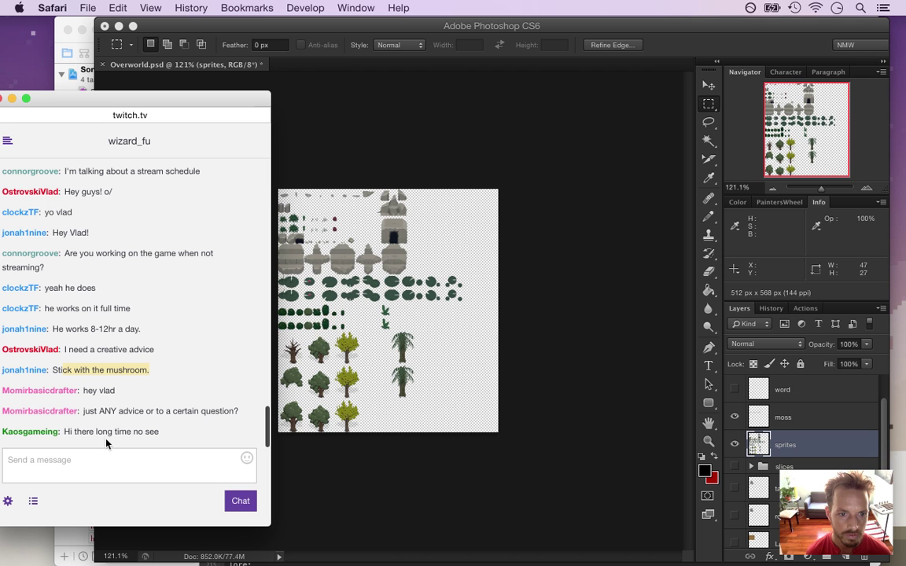
pyautogui.moveTo(97, 410); pyautogui.dragTo(171, 411)
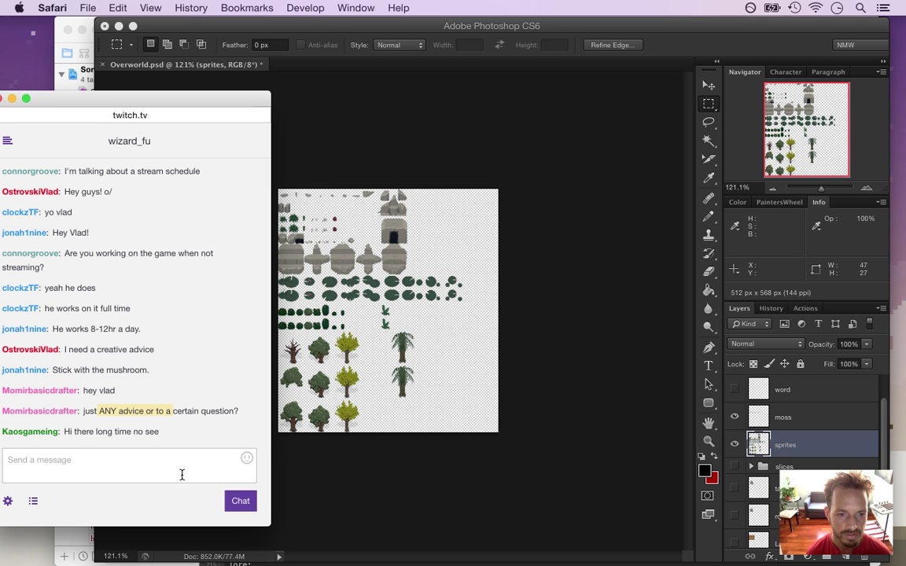
pyautogui.click(87, 435)
pyautogui.moveTo(73, 431); pyautogui.dragTo(153, 425)
pyautogui.click(710, 40)
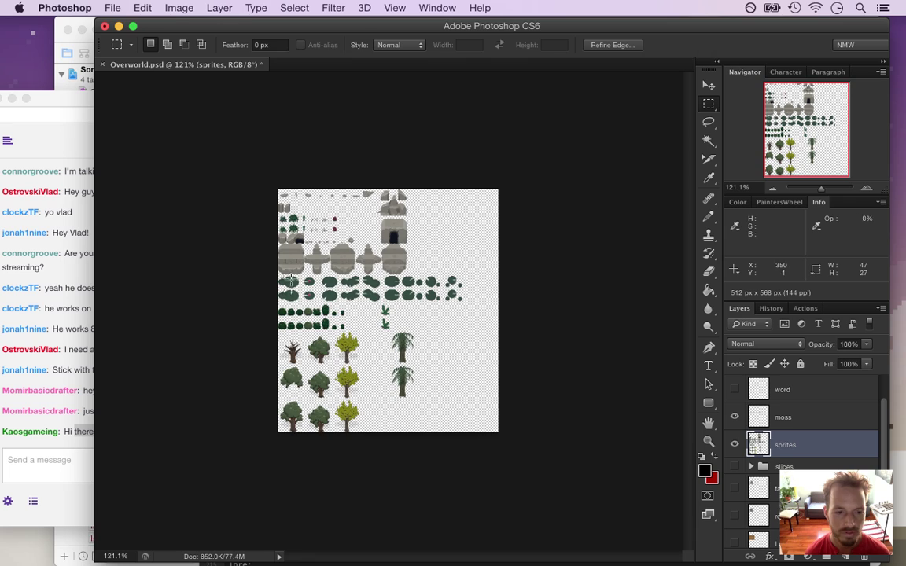
# Try to place a copy of the selected canopy shadow in the empty space below the trunkless canopy and clear the selection.
pyautogui.moveTo(290, 397); pyautogui.dragTo(358, 420)
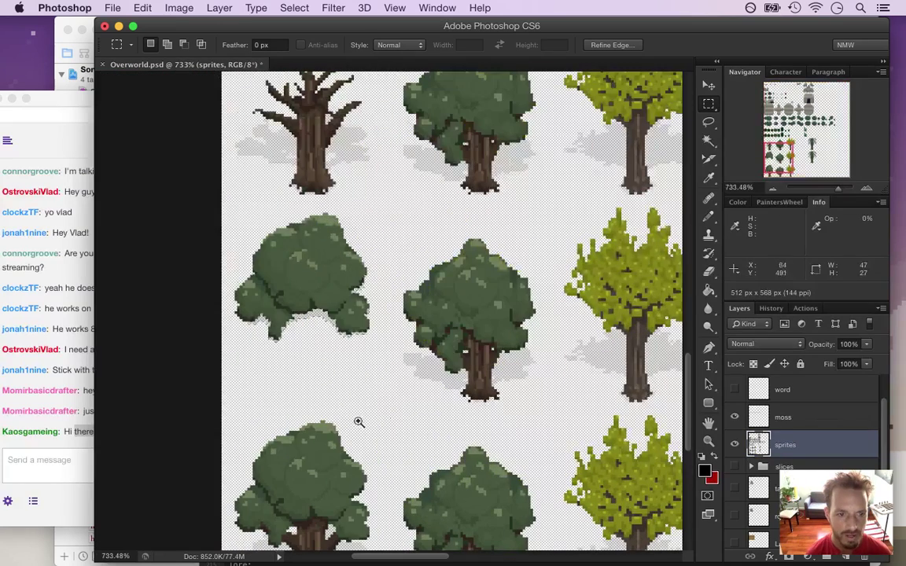
pyautogui.moveTo(391, 561); pyautogui.dragTo(379, 560)
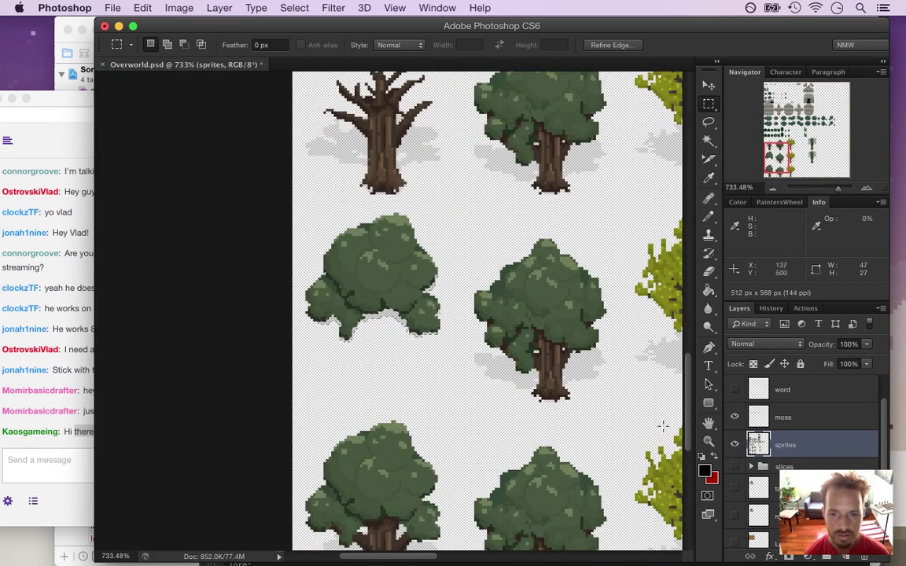
pyautogui.scroll(-3, 688, 410)
pyautogui.moveTo(688, 411); pyautogui.dragTo(687, 413)
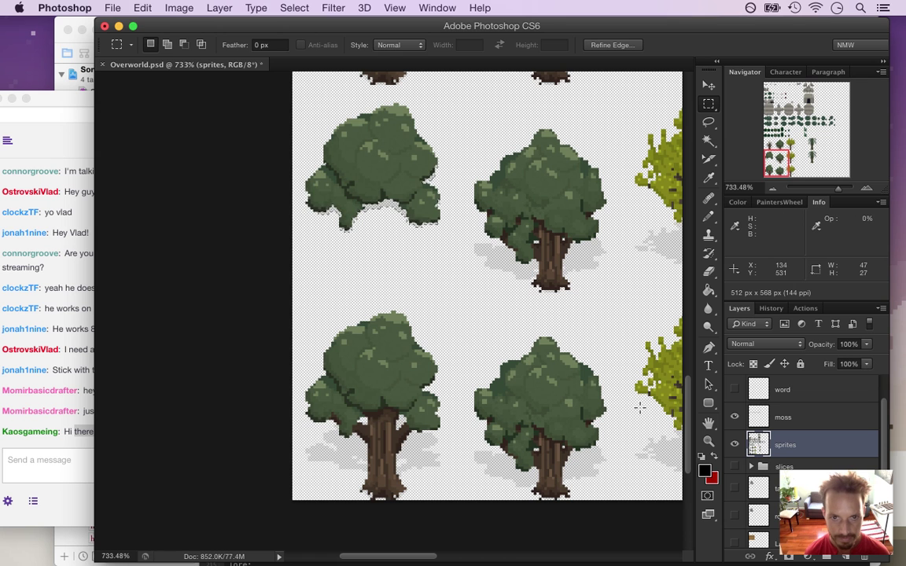
pyautogui.press('v')
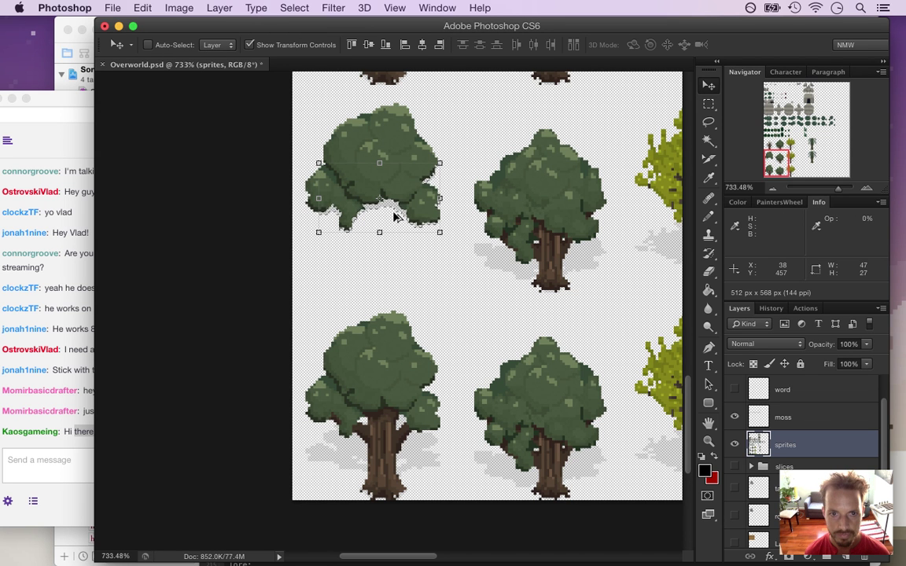
pyautogui.moveTo(398, 262); pyautogui.dragTo(398, 288)
pyautogui.press('super+d')
pyautogui.press('m')
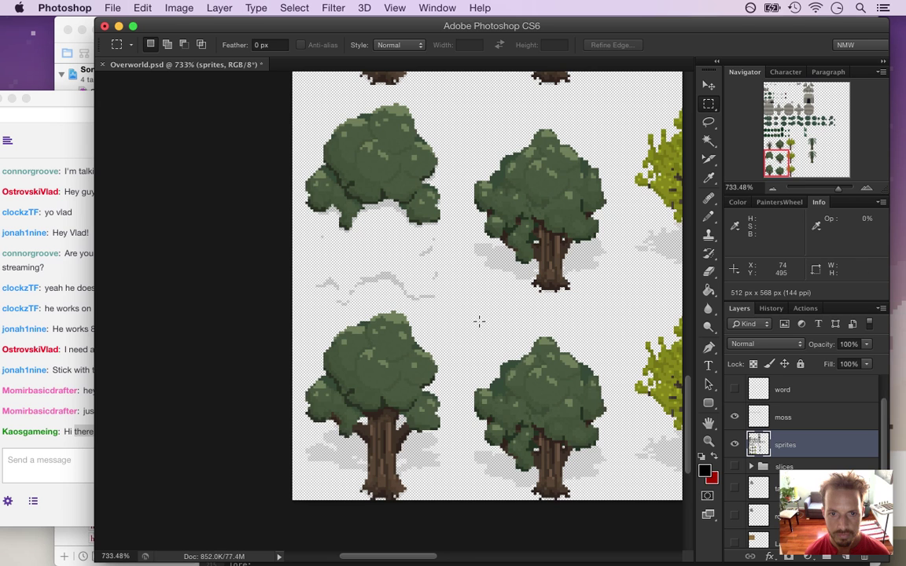
pyautogui.moveTo(447, 339); pyautogui.dragTo(352, 313)
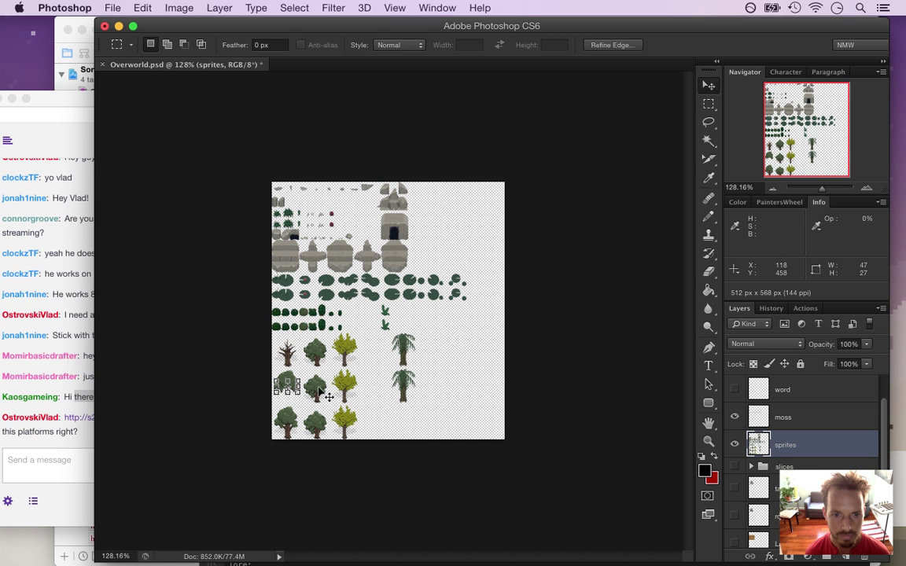
# Undo a trial move of the selected canopy shadow, and move a copy straight down by 20 px.
pyautogui.press('v')
pyautogui.moveTo(316, 382); pyautogui.dragTo(322, 397)
pyautogui.press('super+z')
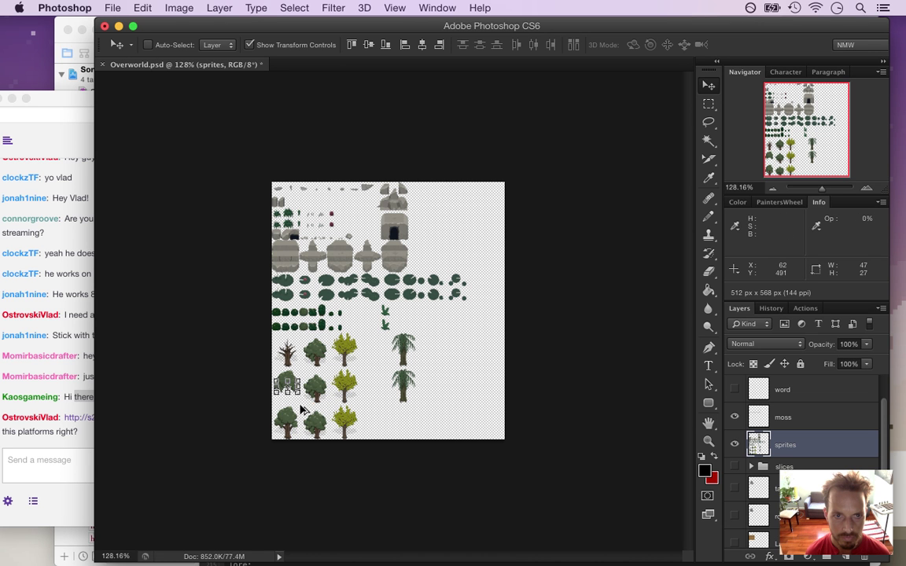
pyautogui.moveTo(303, 404); pyautogui.dragTo(303, 417)
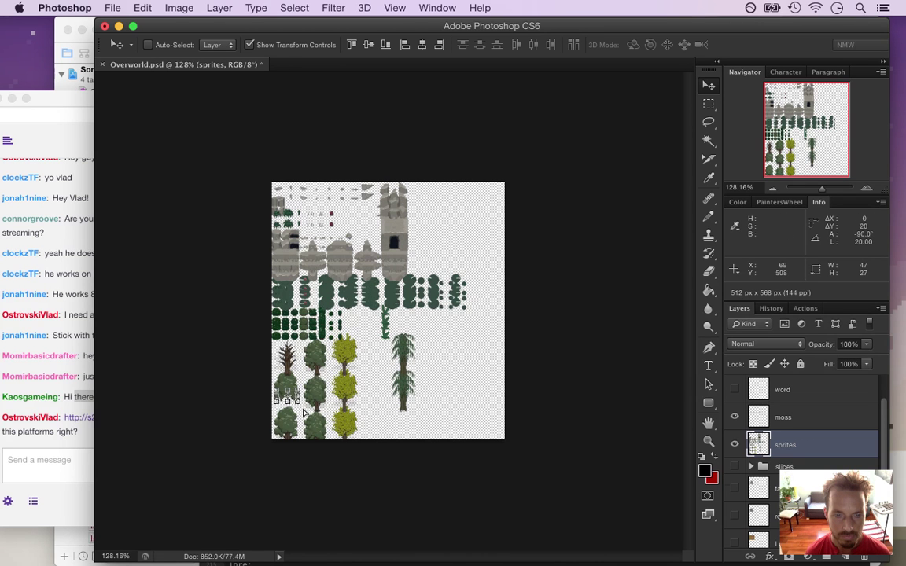
# Undo the last move on the sprites layer, restoring the sprites to their previous positions.
pyautogui.press('super+z')
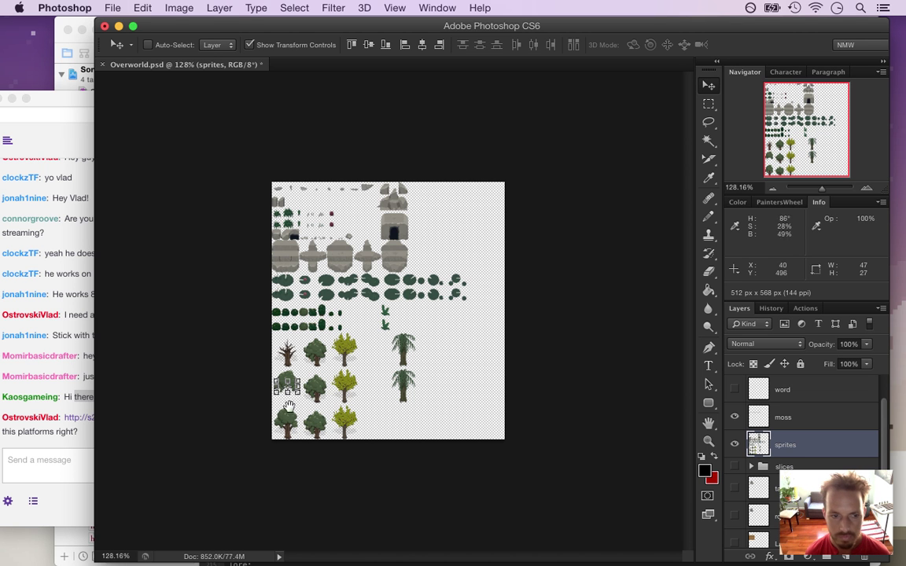
pyautogui.press('super+space')
pyautogui.moveTo(287, 402); pyautogui.dragTo(356, 412)
pyautogui.keyDown('super'); pyautogui.click(356, 411); pyautogui.keyUp('super')
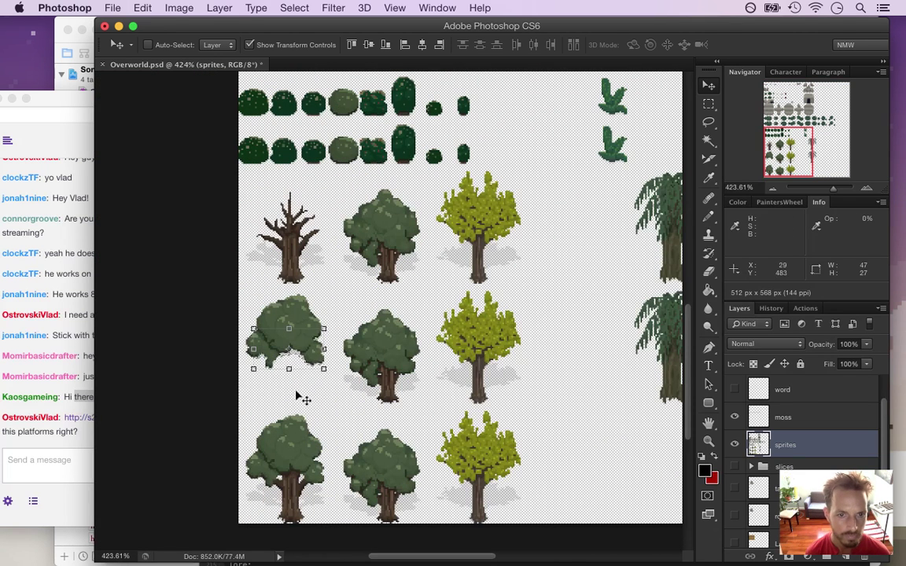
# Try to move the selected pixels beneath the trunkless tree downward, and undo each attempt.
pyautogui.moveTo(305, 393); pyautogui.dragTo(308, 410)
pyautogui.press('super+z')
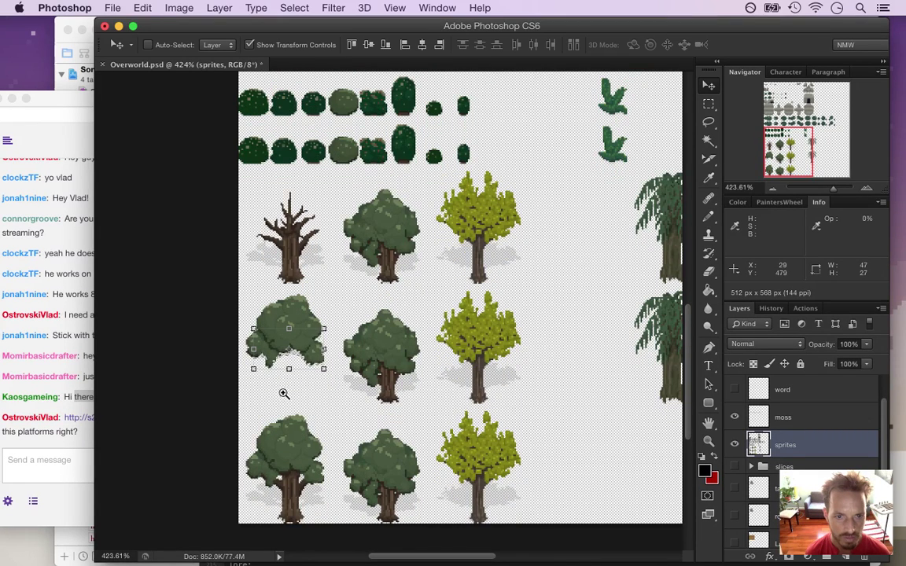
pyautogui.keyDown('super'); pyautogui.click(326, 392); pyautogui.keyUp('super')
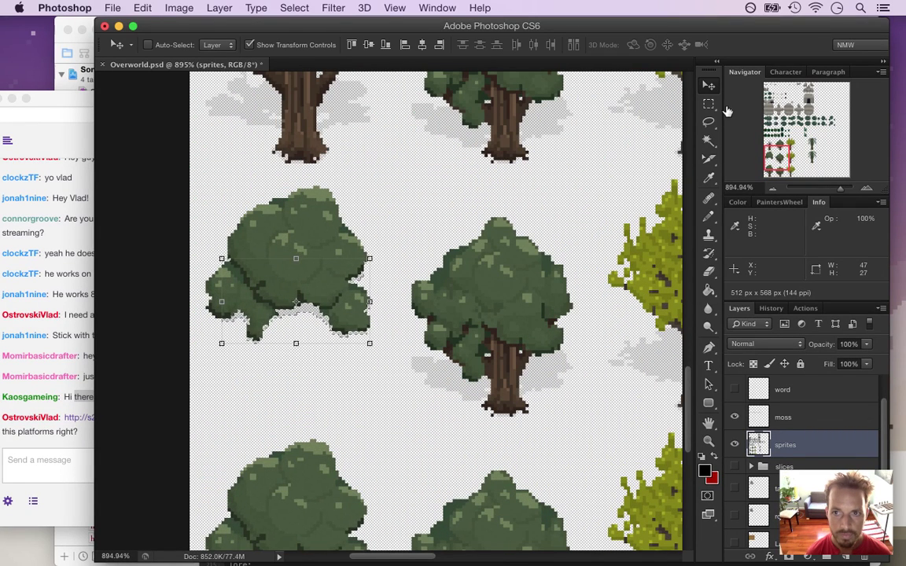
pyautogui.press('m')
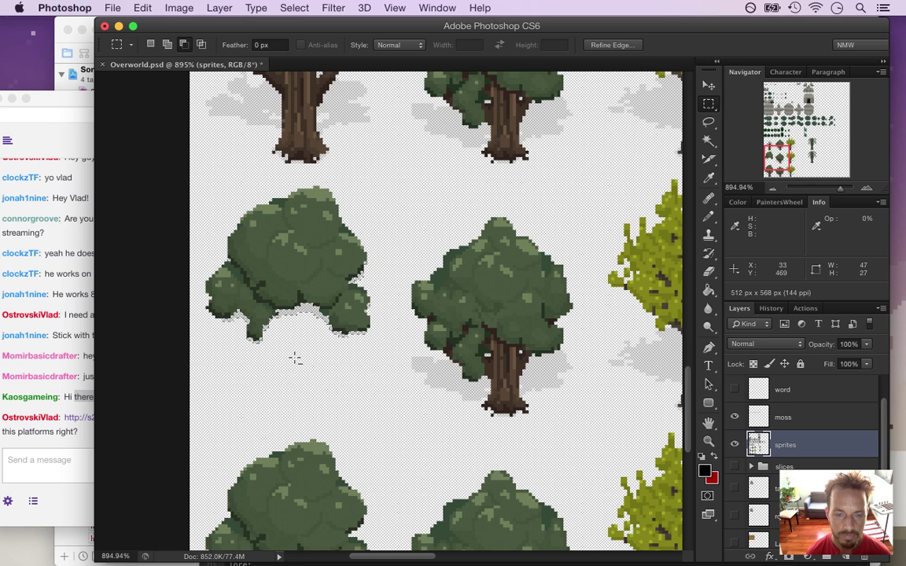
pyautogui.press('v')
pyautogui.moveTo(294, 370); pyautogui.dragTo(297, 403)
pyautogui.press('super+z')
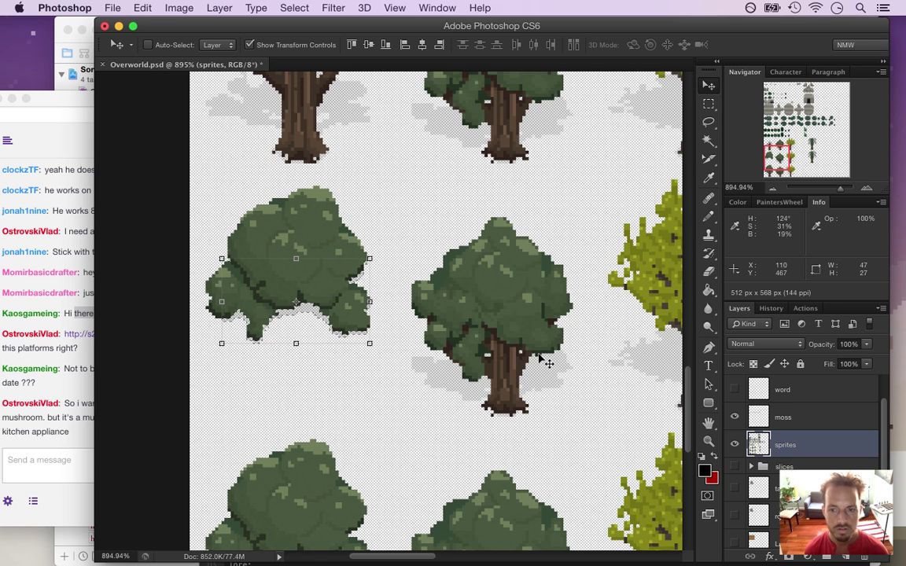
# Switch to the Twitch chat in Safari and open the posted mush.png link in a new window.
pyautogui.click(87, 439)
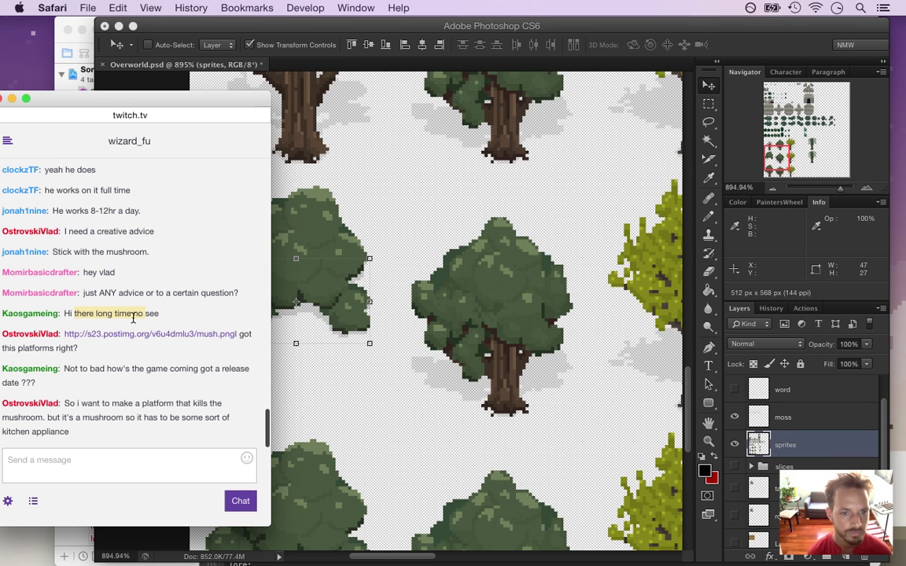
pyautogui.rightClick(142, 337)
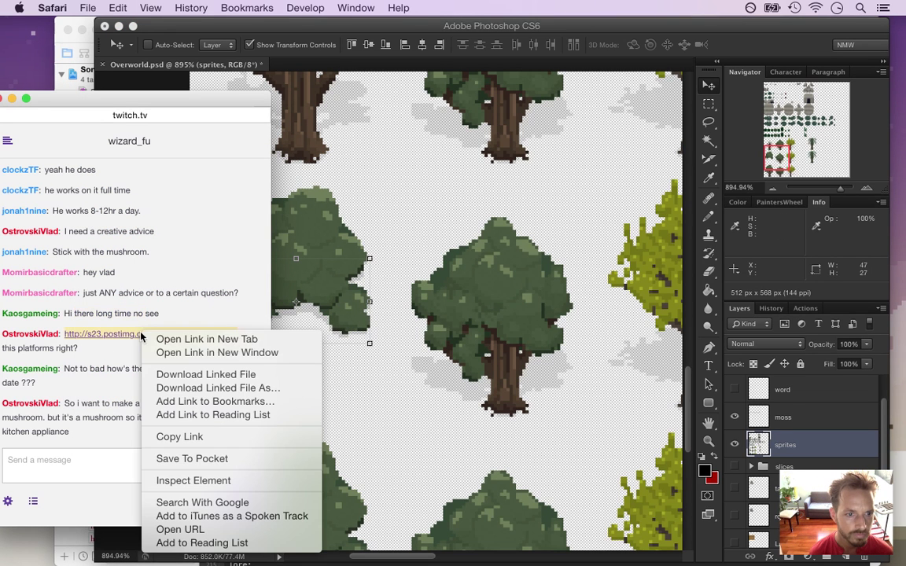
pyautogui.click(228, 356)
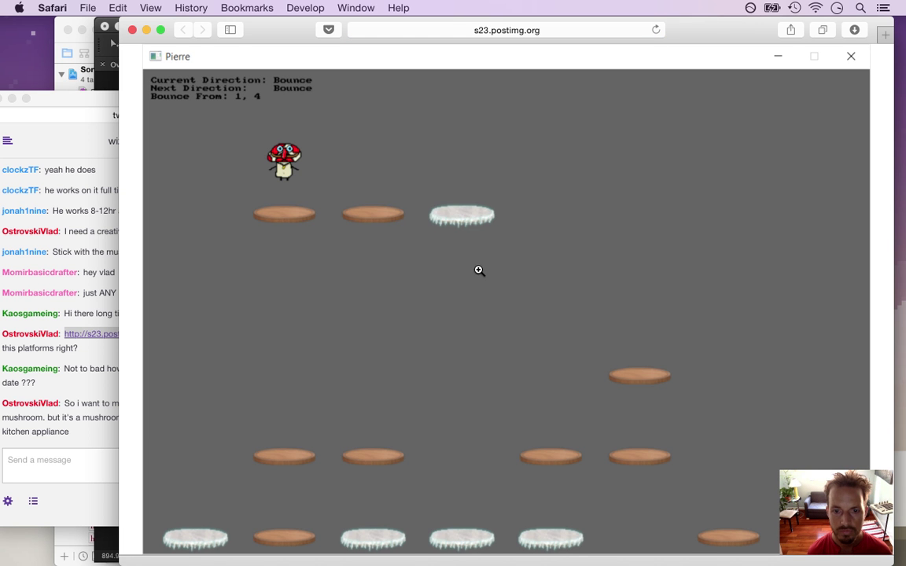
# Read the chat messages about the platform image and the idea of a kitchen-appliance platform that kills the mushroom.
pyautogui.click(93, 399)
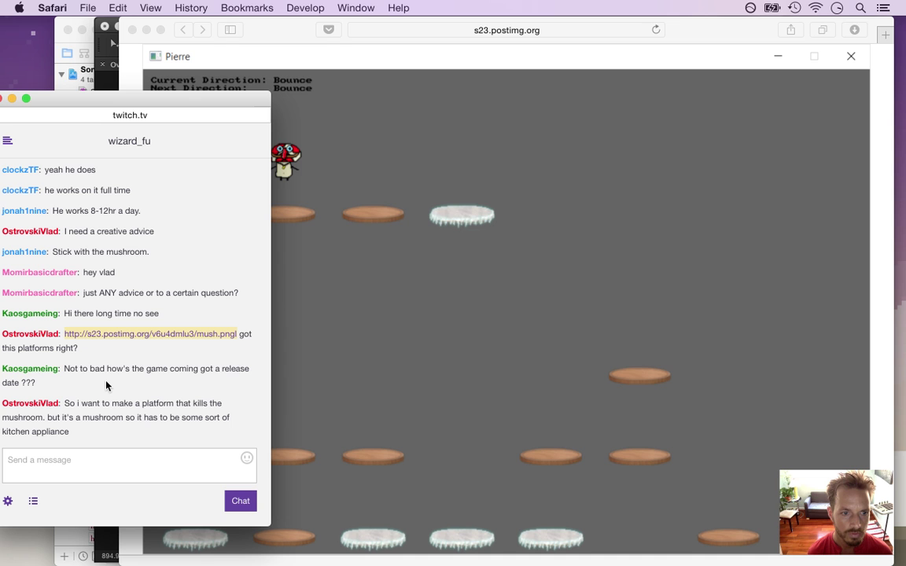
pyautogui.click(41, 359)
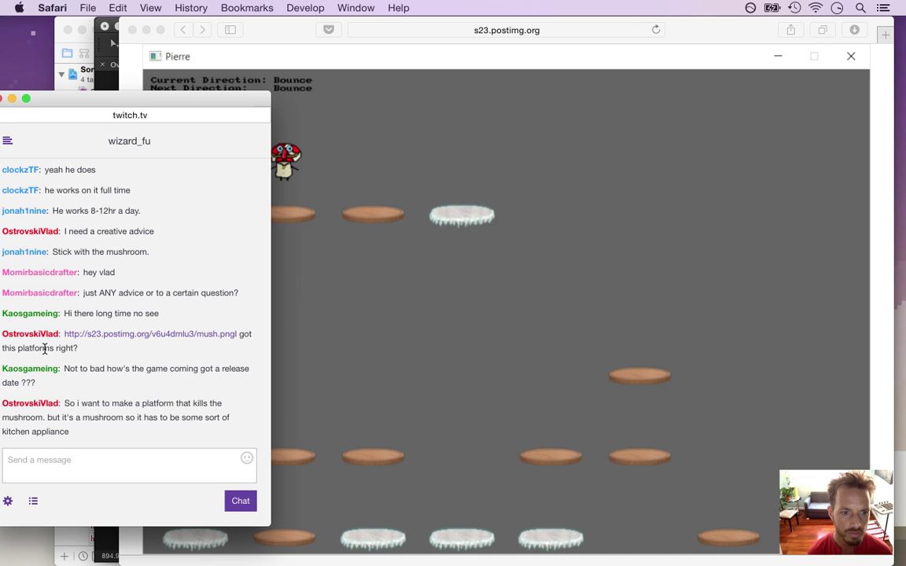
pyautogui.moveTo(119, 422); pyautogui.dragTo(123, 429)
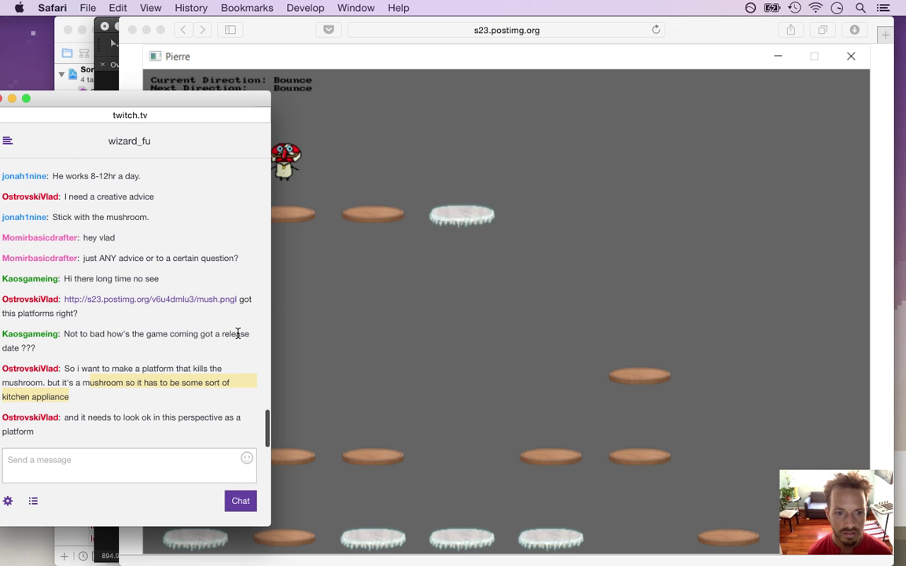
# Search the web for "what kills fungi?" in a new tab of the mushroom image's window.
pyautogui.click(697, 43)
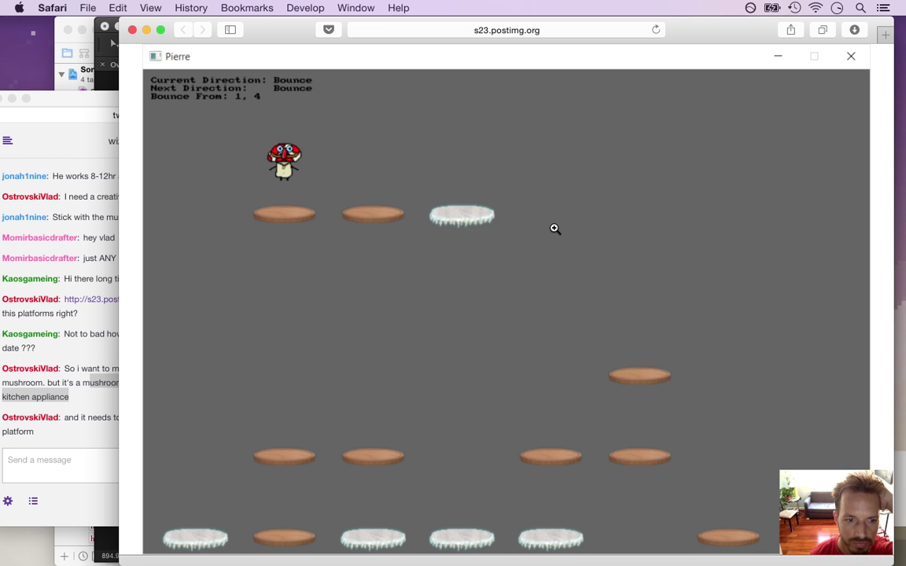
pyautogui.press('super+Tab')
pyautogui.press('super+t')
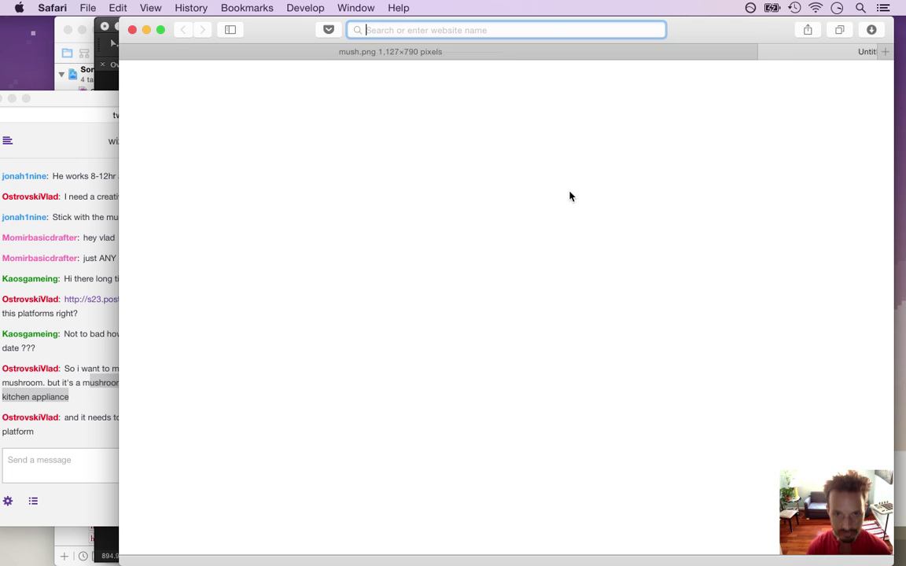
pyautogui.write('what kills fungi?')
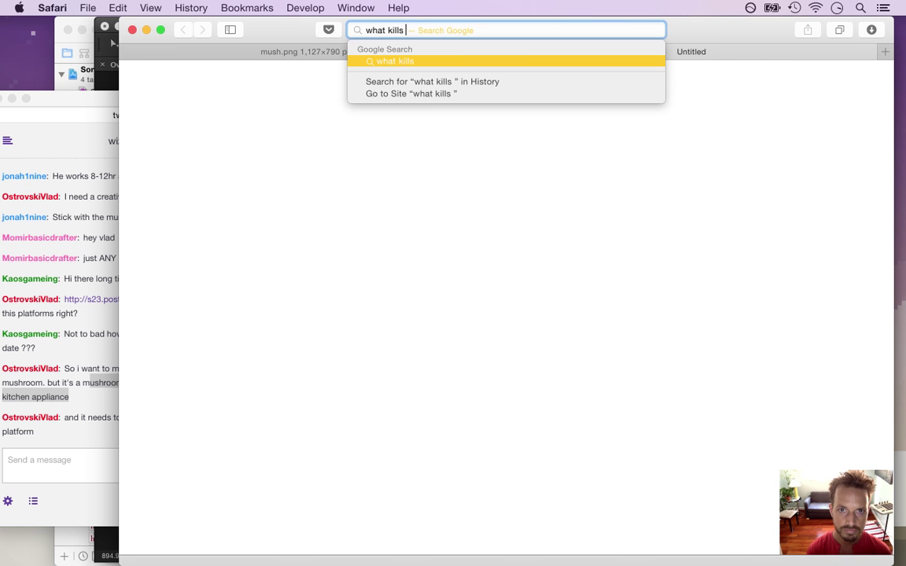
pyautogui.press('Return')
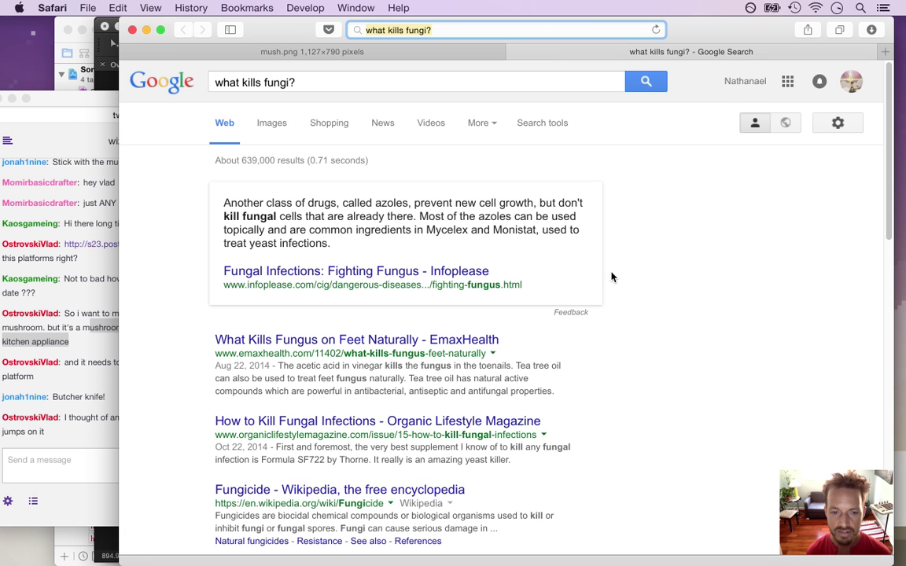
# Return to the Twitch chat and highlight the message asking about the game's release date.
pyautogui.click(96, 420)
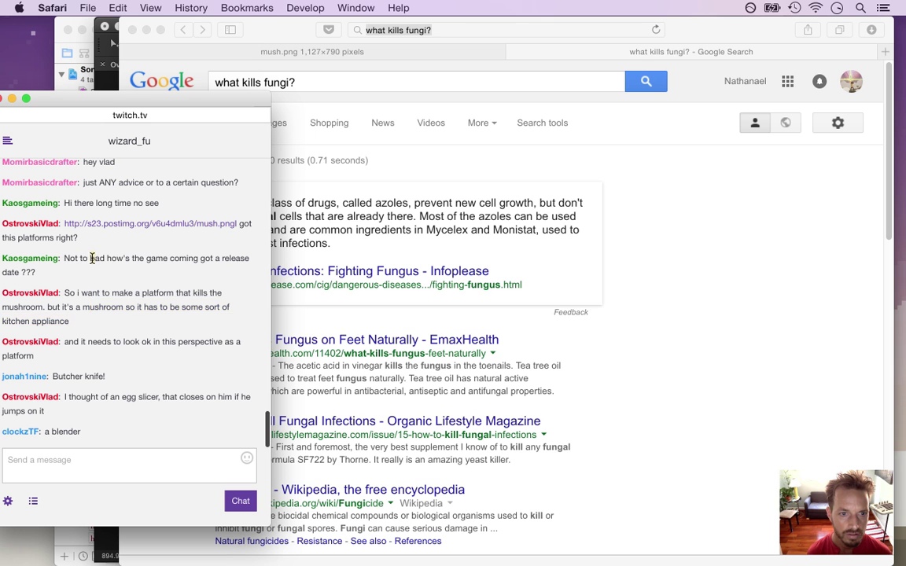
pyautogui.moveTo(75, 258); pyautogui.dragTo(117, 279)
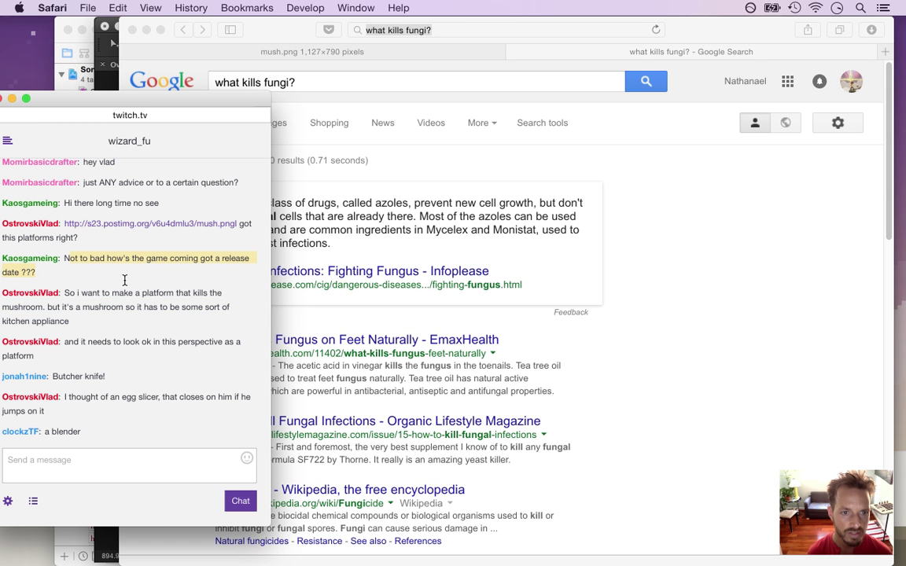
# Switch to Xcode and run the Songbringer project without building it.
pyautogui.press('super+Tab')
pyautogui.press('super+Tab')
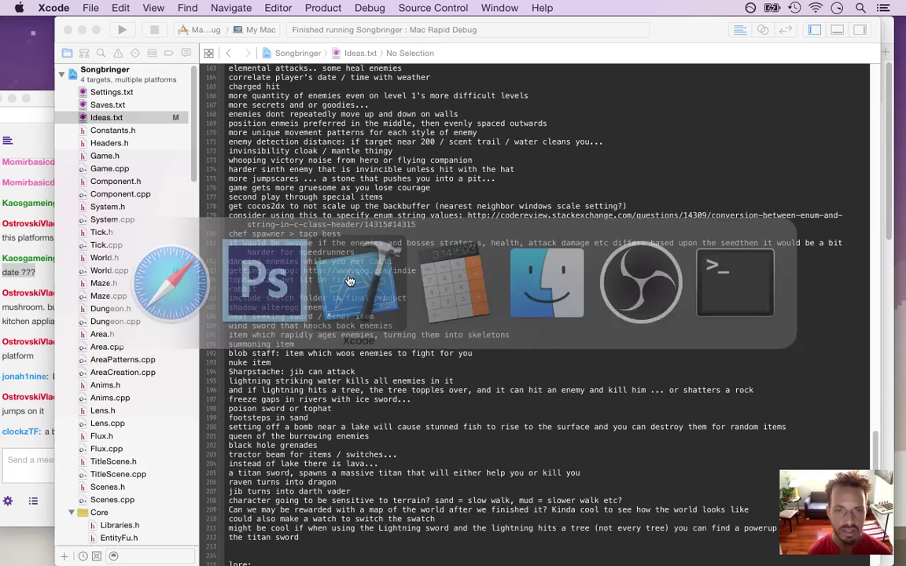
pyautogui.click(325, 12)
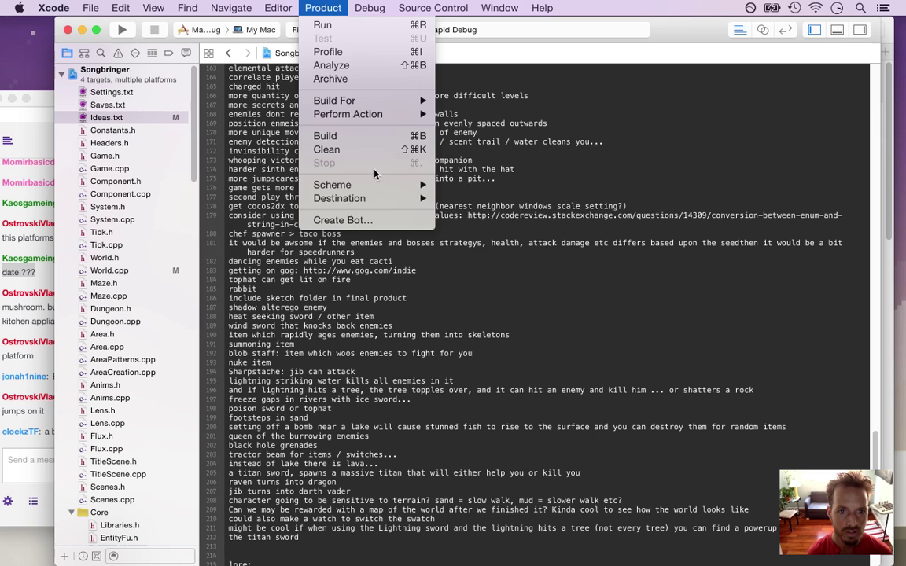
pyautogui.moveTo(370, 114)
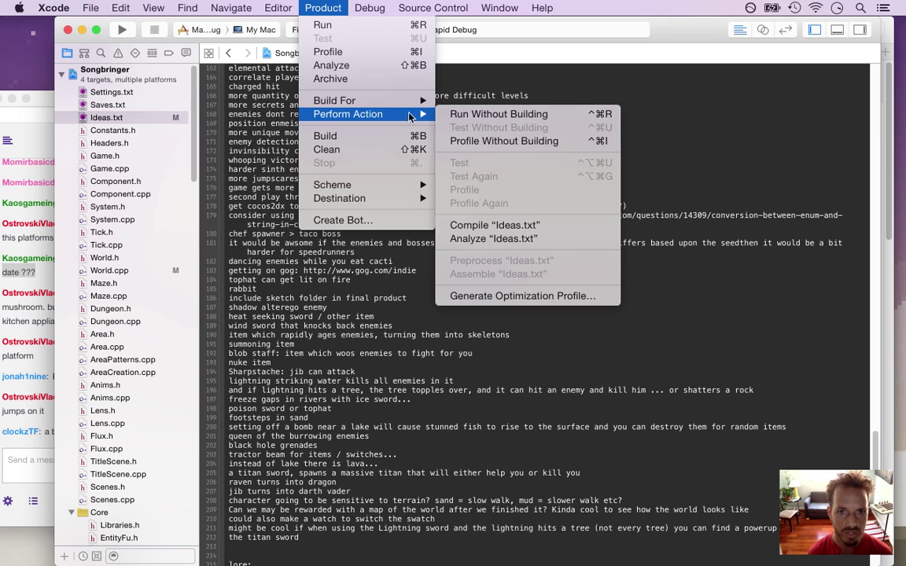
pyautogui.click(476, 118)
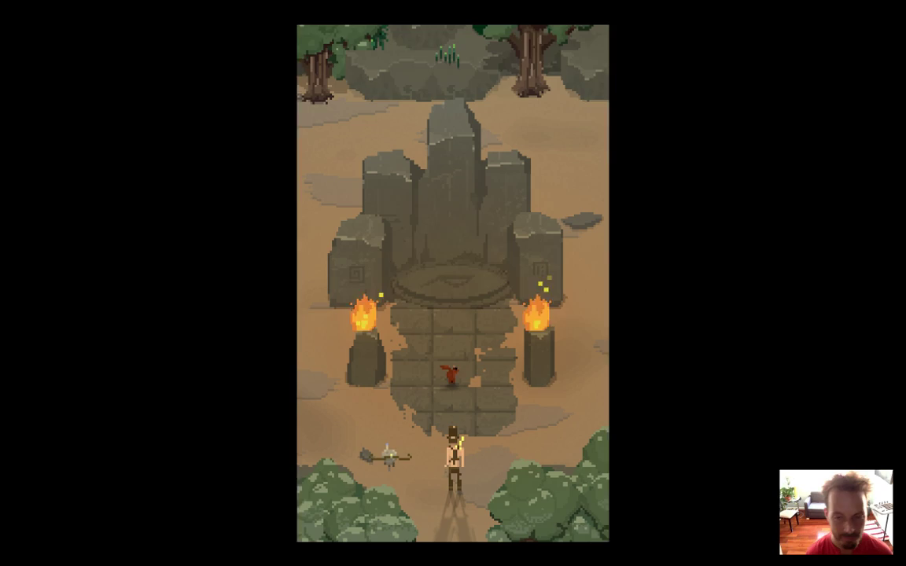
# Walk the character south out of the stone altar clearing into the forest area.
pyautogui.press('Left')
pyautogui.press('Right')
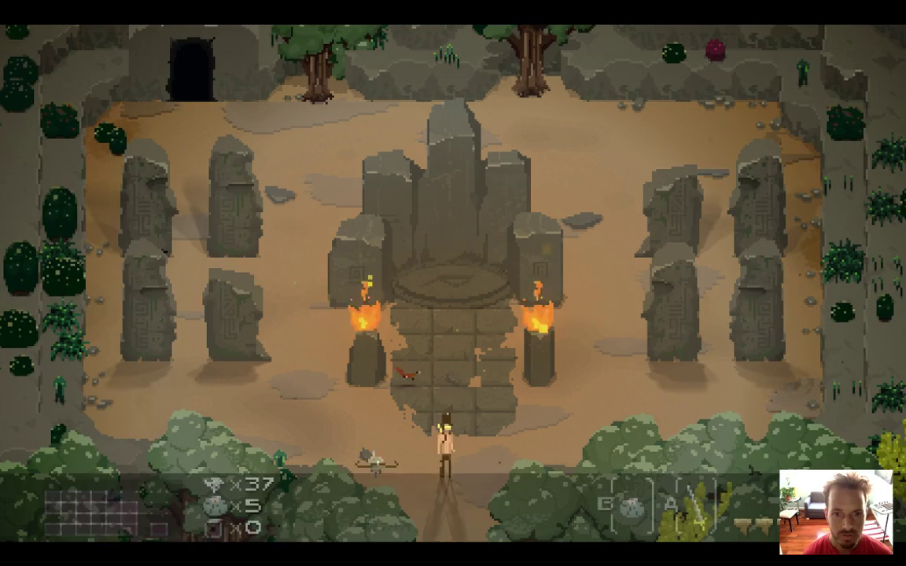
pyautogui.press('Down')
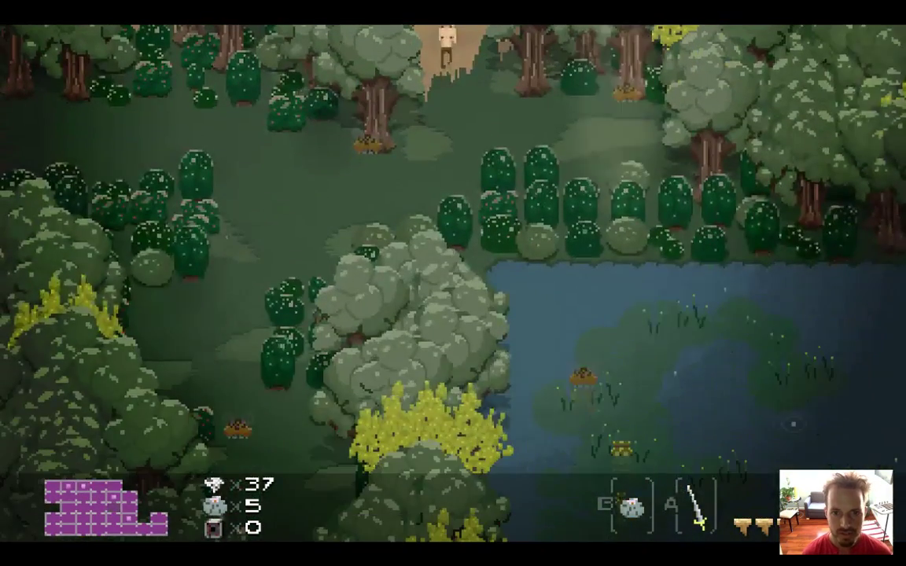
# Fight the orange winged enemies with the sword around the forest path and the bushes north of the pond.
pyautogui.press('a')
pyautogui.press('Right')
pyautogui.press('a')
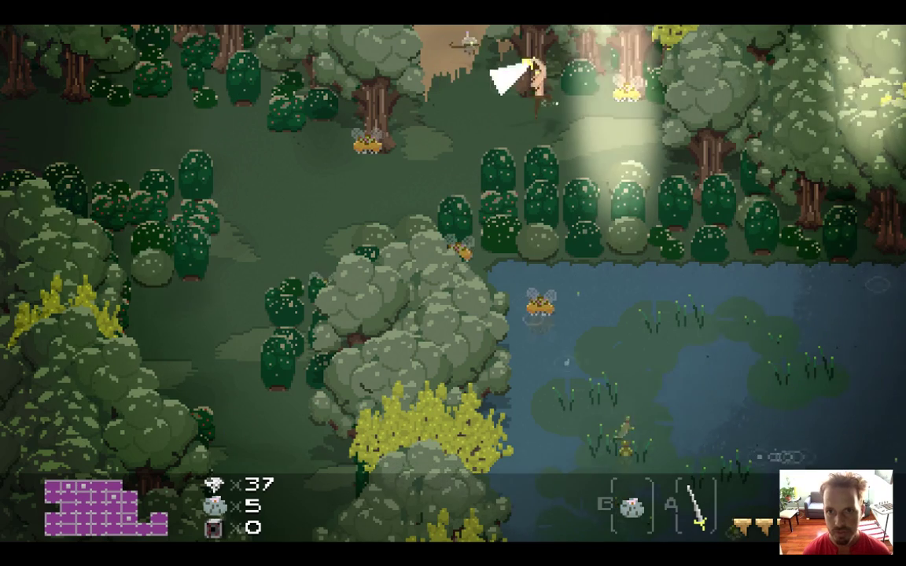
pyautogui.press('Down')
pyautogui.press('a')
pyautogui.press('Up')
pyautogui.press('Right')
pyautogui.press('Left')
pyautogui.press('Down')
pyautogui.press('Left')
pyautogui.press('a')
pyautogui.press('Down')
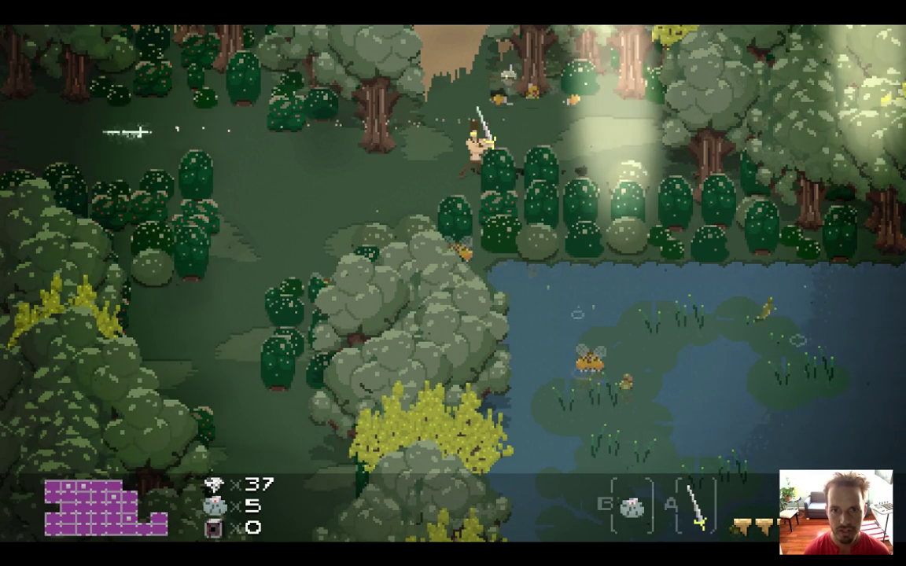
pyautogui.press('a')
pyautogui.press('Left')
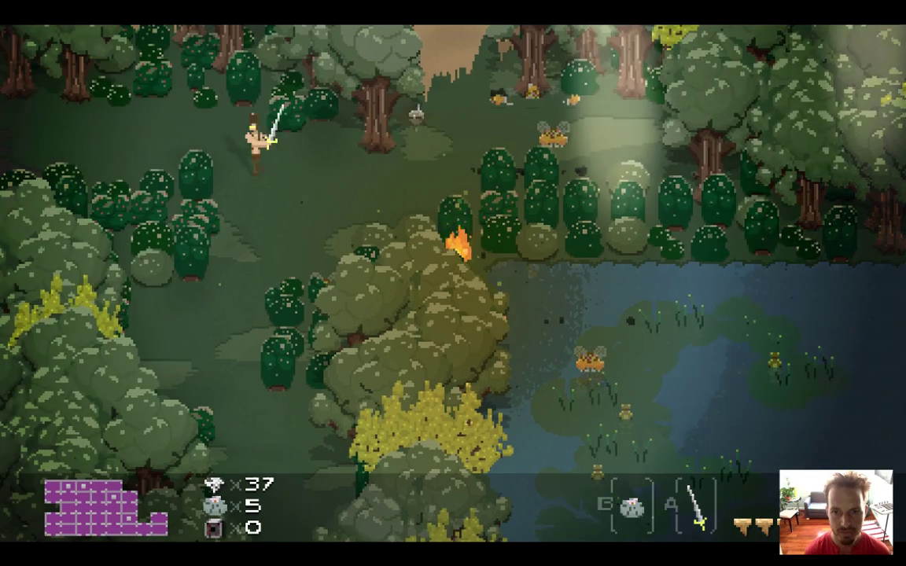
pyautogui.press('j')
pyautogui.press('Down')
pyautogui.press('Right')
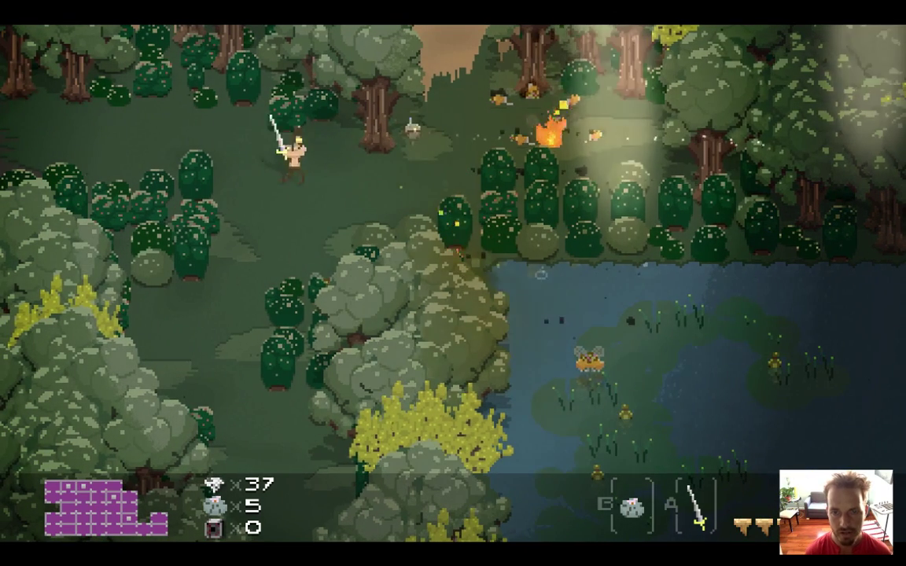
pyautogui.press('Up')
pyautogui.press('Right')
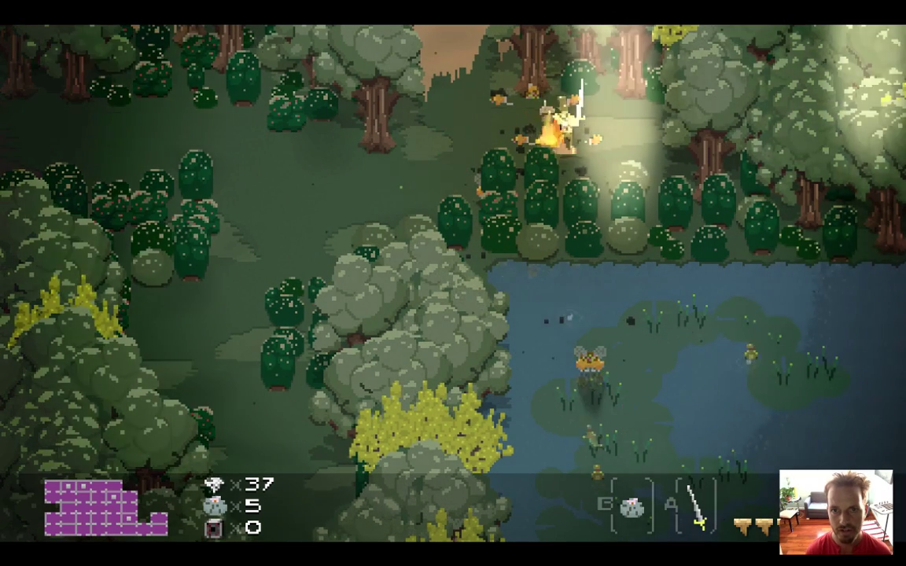
pyautogui.press('Down')
pyautogui.press('Left')
pyautogui.press('Left')
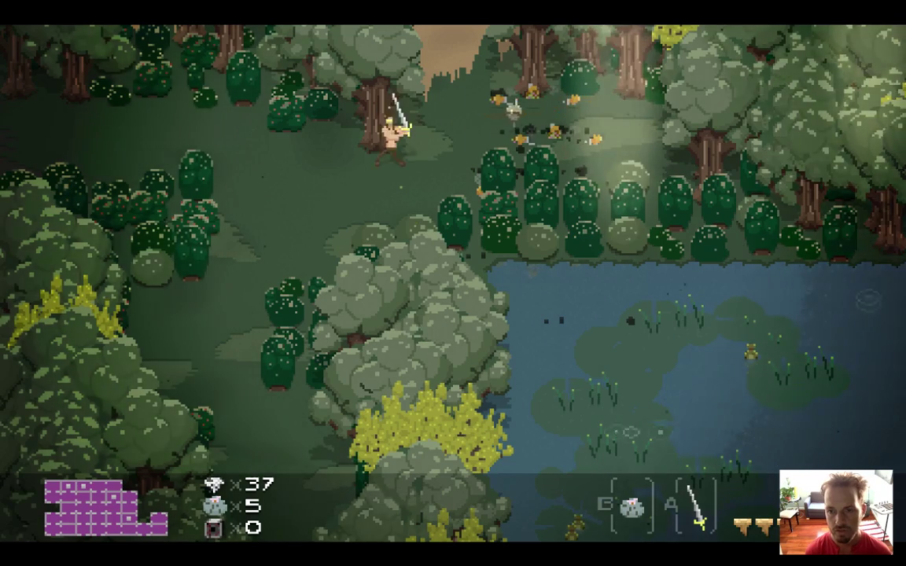
# Walk the character back north to the altar clearing and enter the Level 3 dungeon.
pyautogui.press('Up')
pyautogui.press('Right')
pyautogui.press('Up')
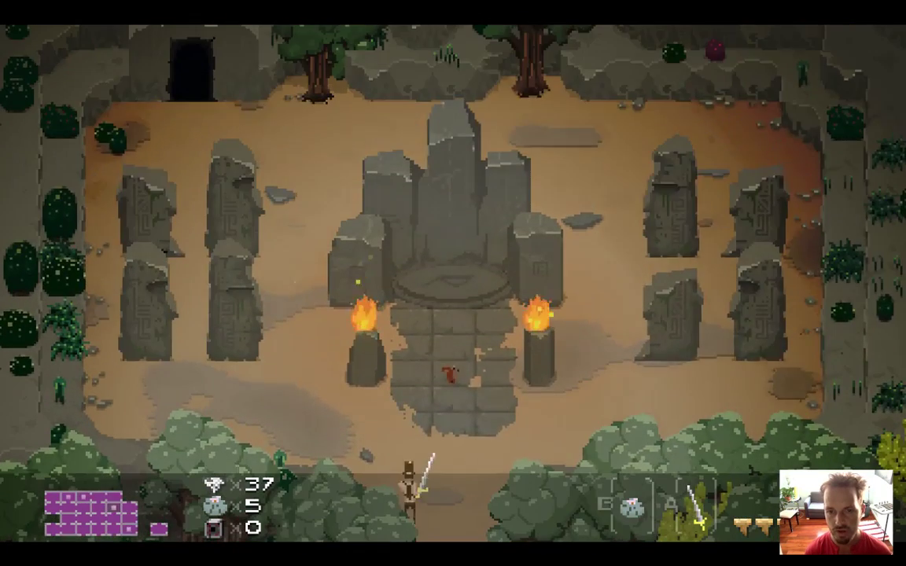
pyautogui.press('Up')
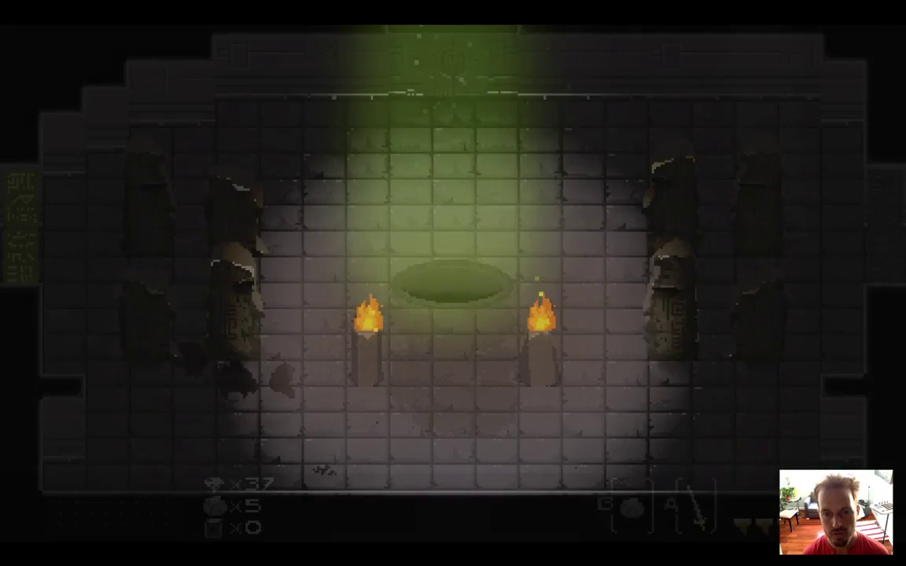
# Equip the glowing orange fire orb in slot B from the inventory and use it in the dungeon room.
pyautogui.press('Left')
pyautogui.press('Up')
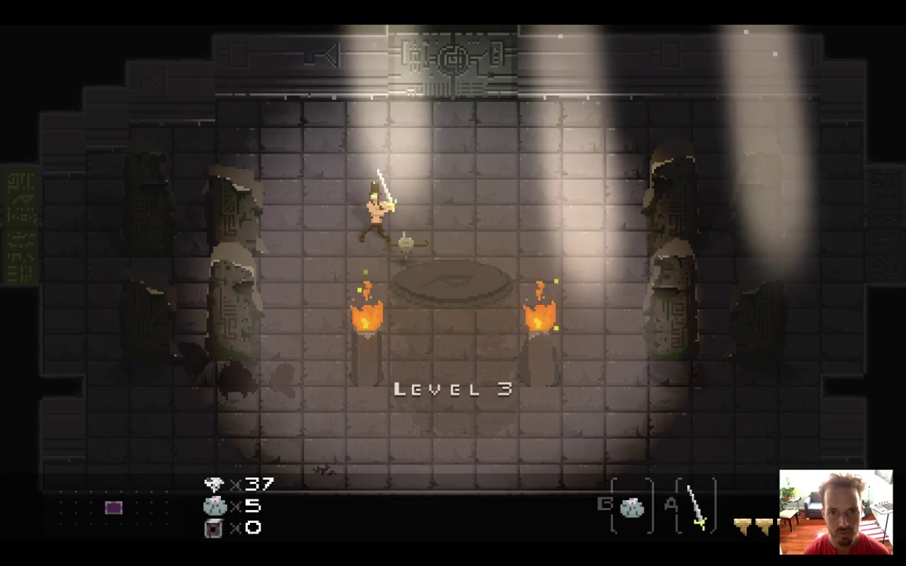
pyautogui.press('Return')
pyautogui.press('Right')
pyautogui.press('Right')
pyautogui.press('Return')
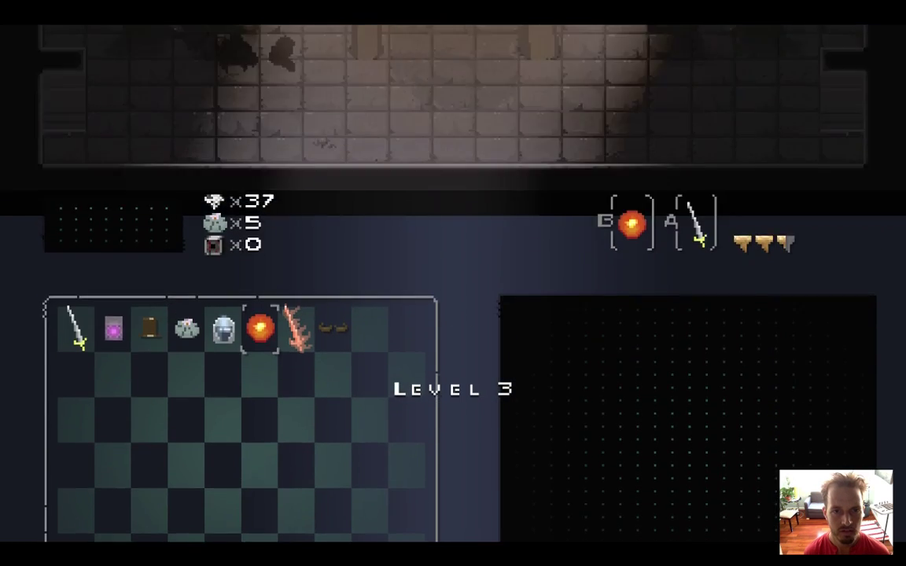
pyautogui.press('Right')
pyautogui.press('x')
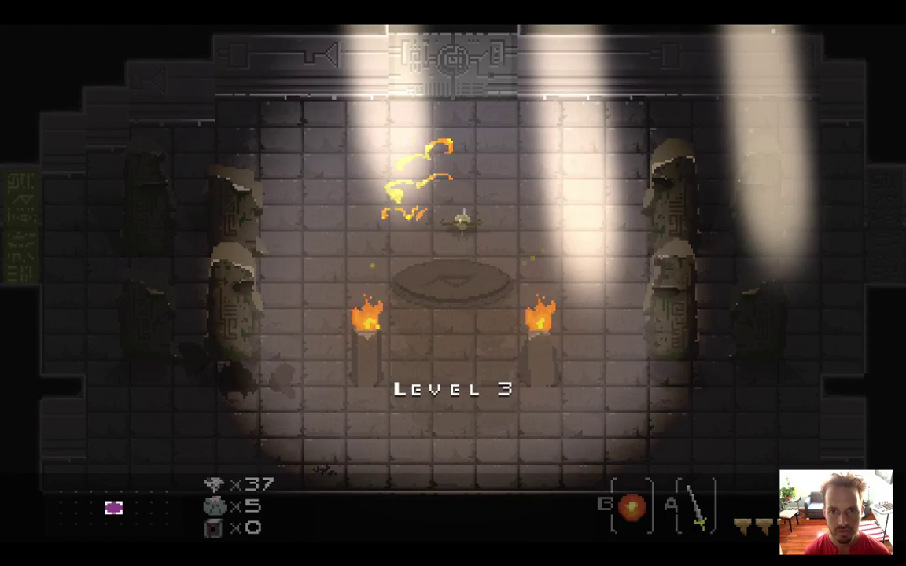
# Equip the cactus in slot B from the inventory and eat one in the Level 3 dungeon room.
pyautogui.press('Return')
pyautogui.press('Left')
pyautogui.press('Left')
pyautogui.press('x')
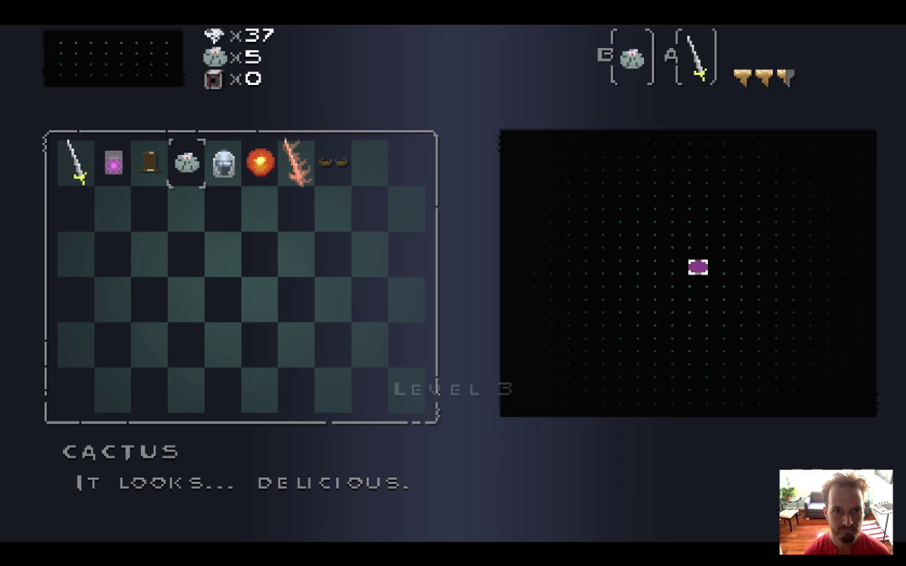
pyautogui.press('Return')
pyautogui.press('Left')
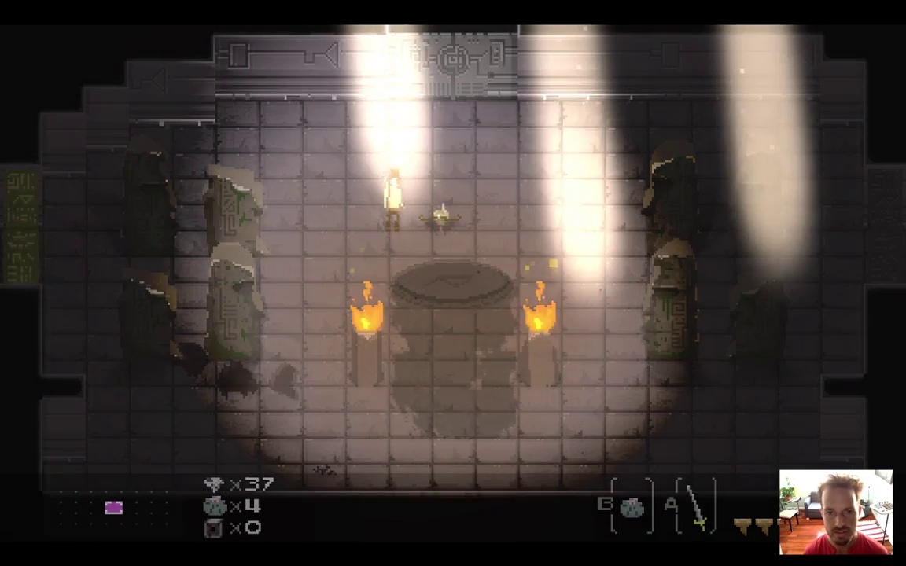
# Walk the character around the dungeon room, return to the altar clearing, and quit the game.
pyautogui.press('Right')
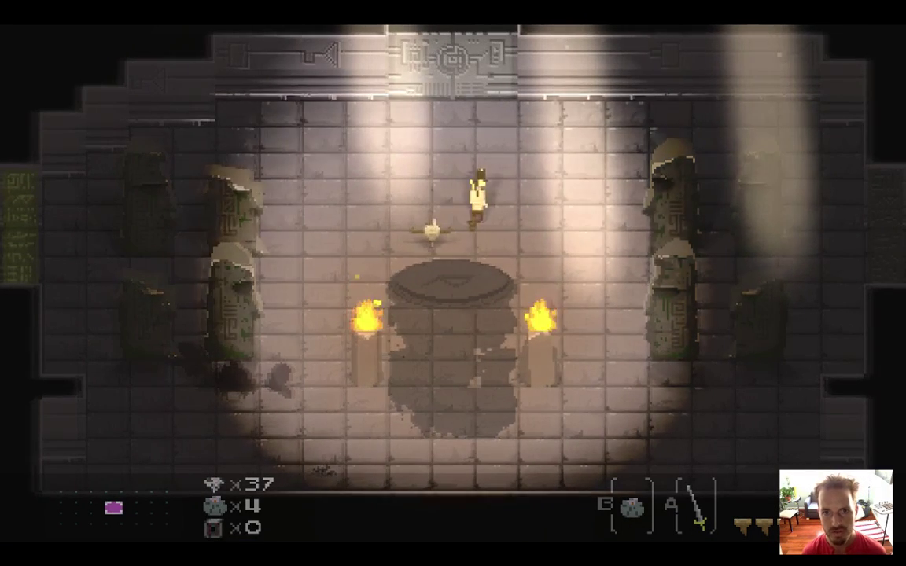
pyautogui.press('Right')
pyautogui.press('Left')
pyautogui.press('Up')
pyautogui.press('Up')
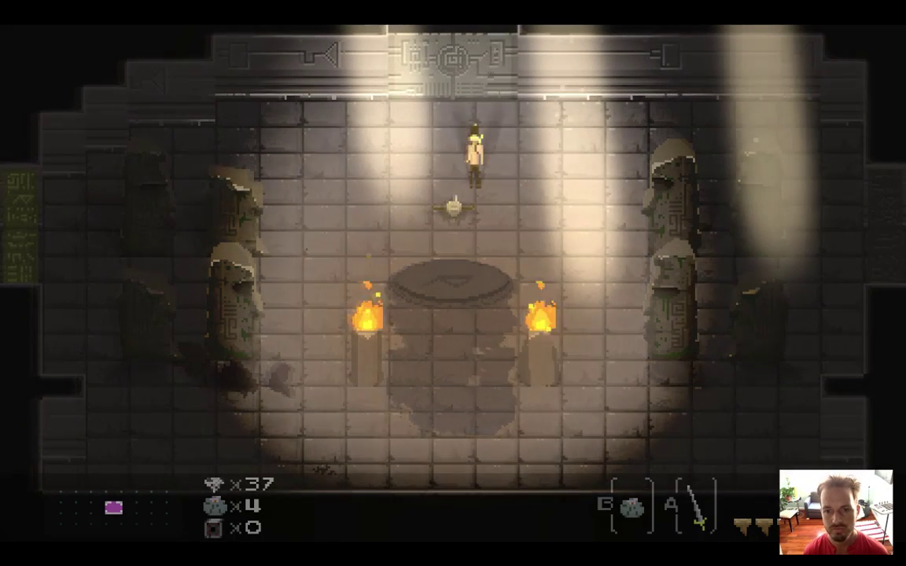
pyautogui.press('Down')
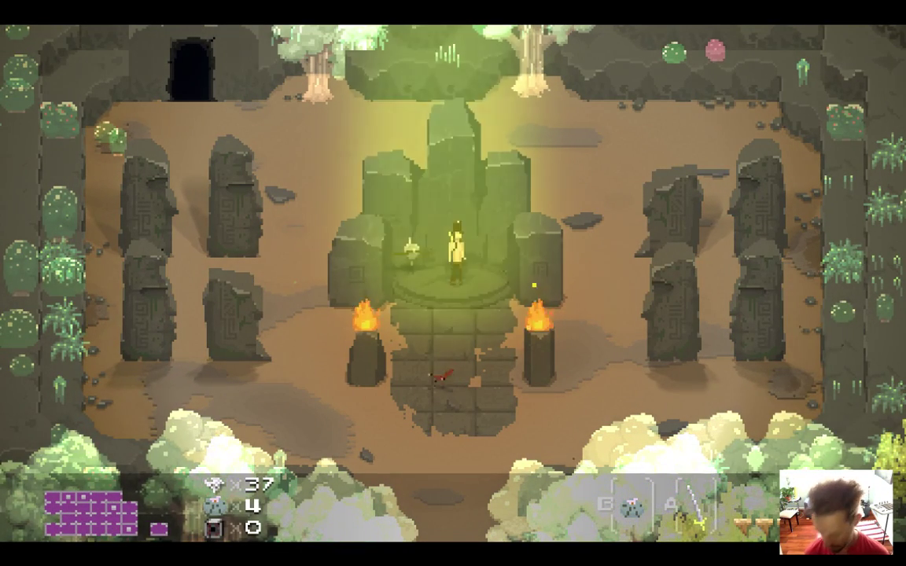
pyautogui.press('super+q')
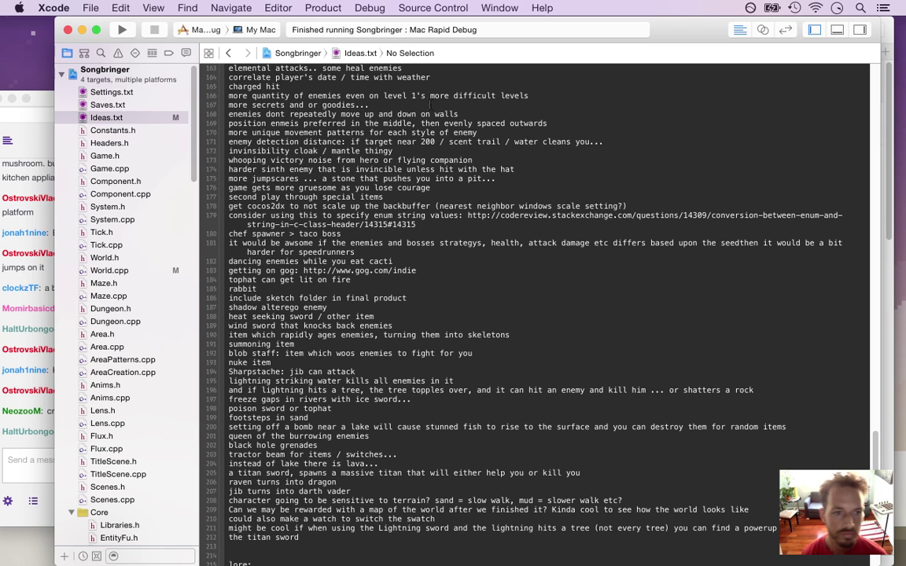
# Switch to the Twitch chat in Safari and read the viewers' platform ideas, game comments and dungeon crawler question.
pyautogui.press('super+1')
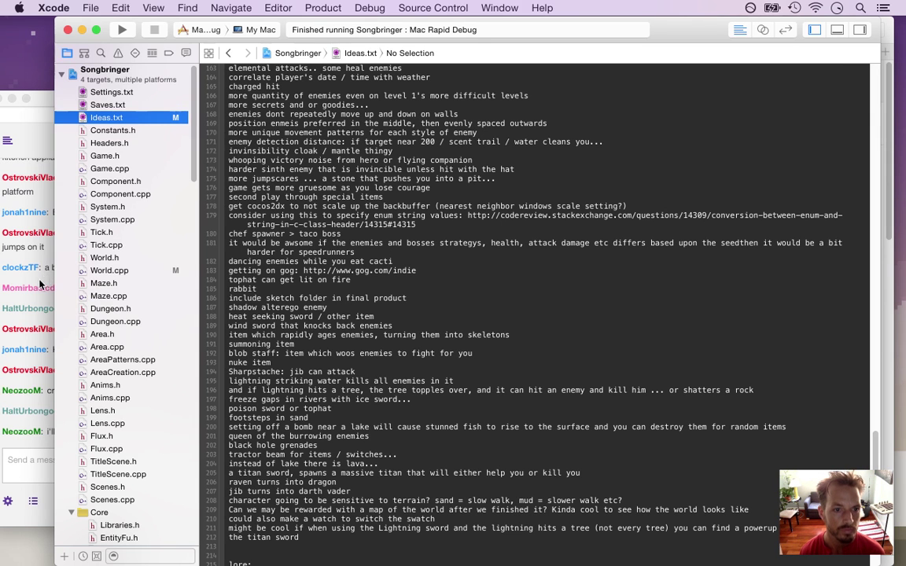
pyautogui.click(37, 267)
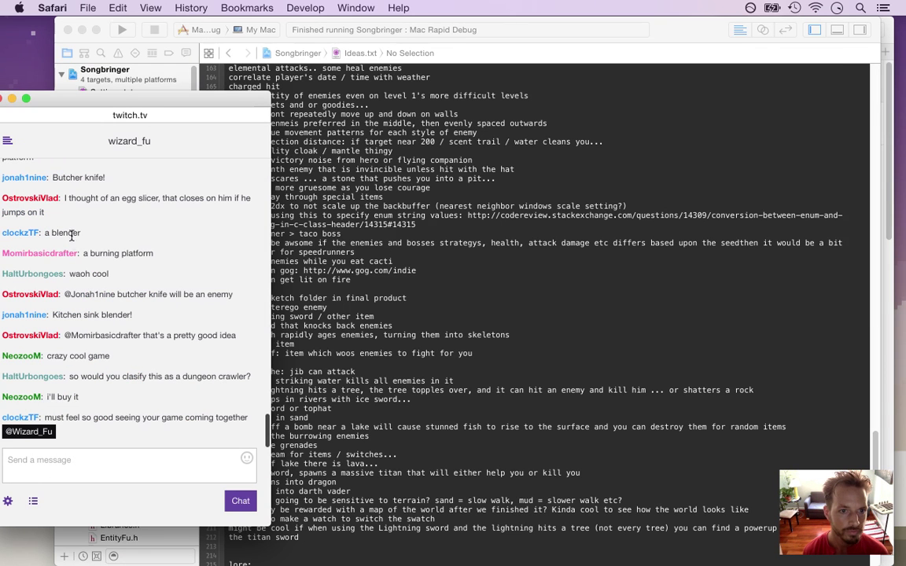
pyautogui.moveTo(81, 197); pyautogui.dragTo(98, 208)
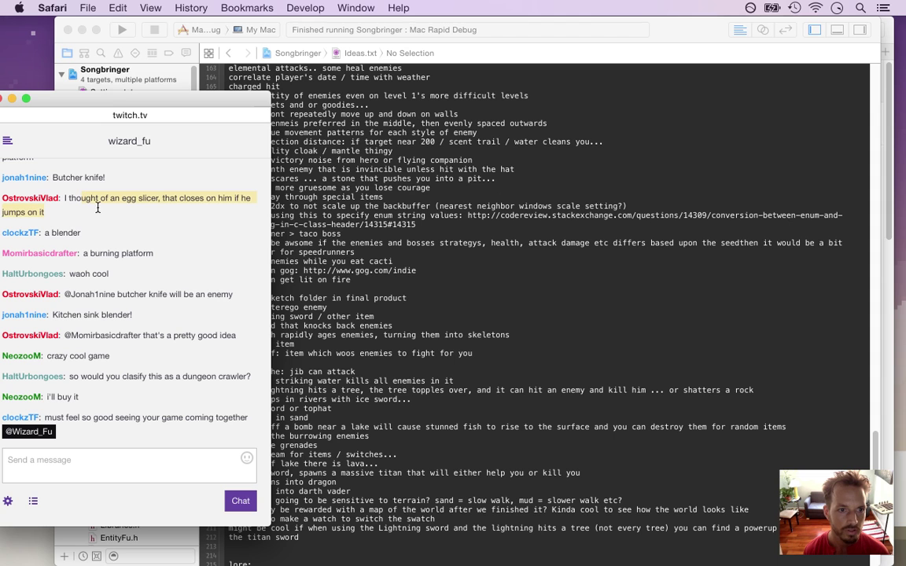
pyautogui.click(50, 233)
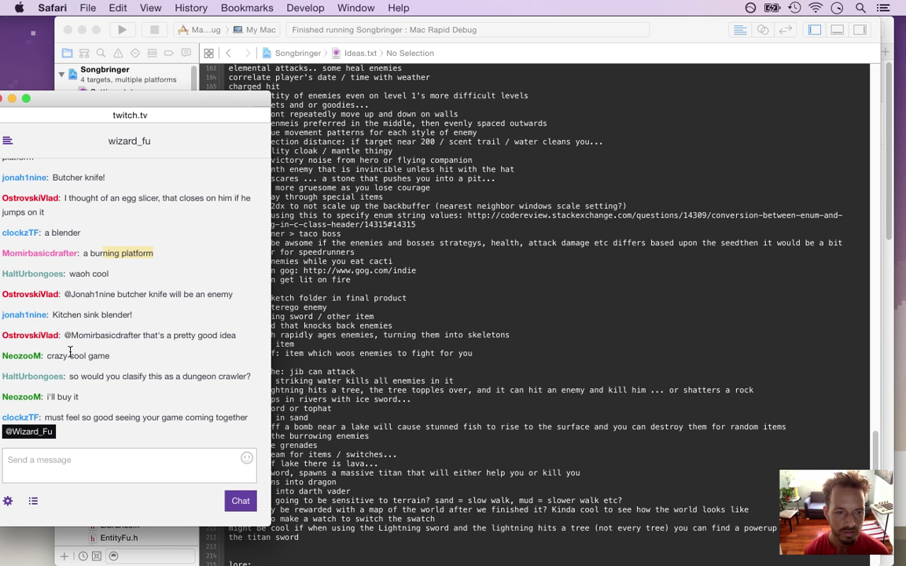
pyautogui.moveTo(48, 358); pyautogui.dragTo(110, 358)
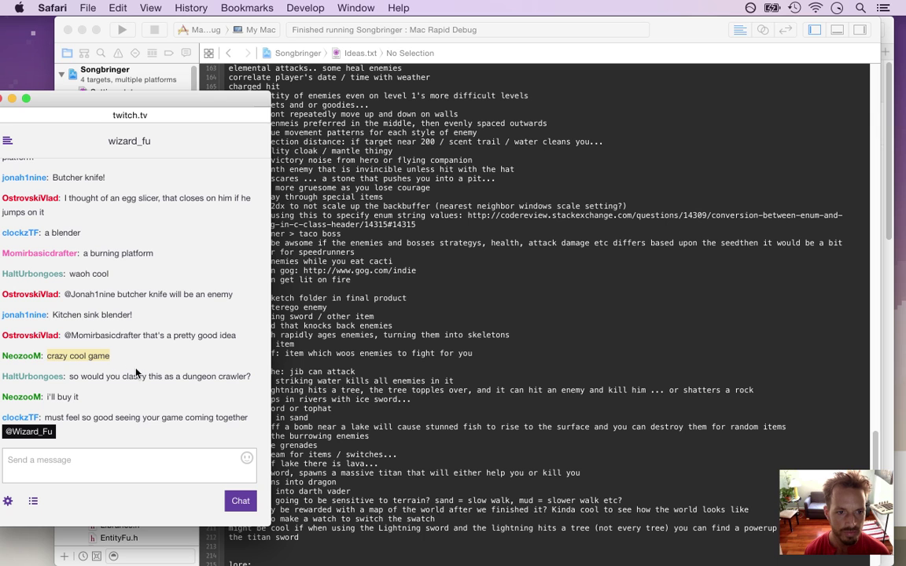
pyautogui.moveTo(91, 376); pyautogui.dragTo(215, 428)
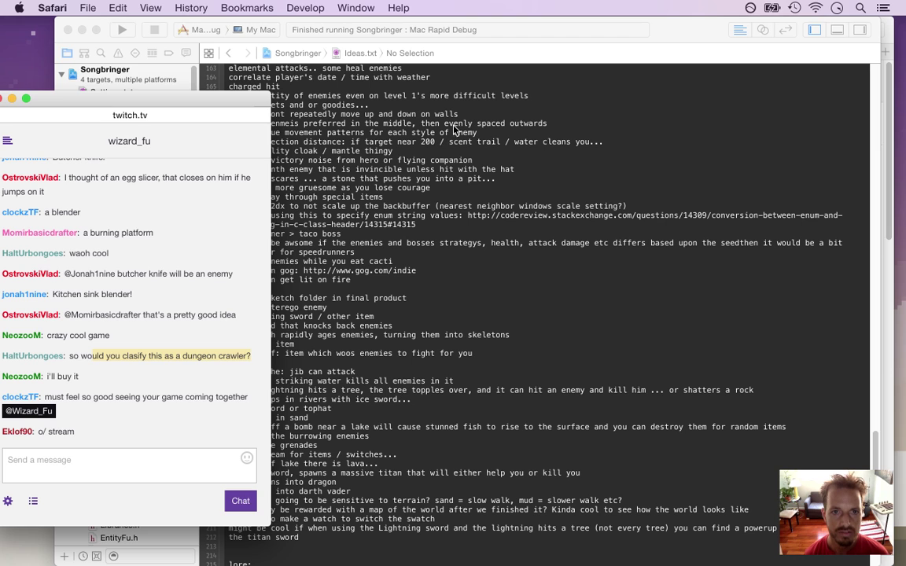
# Switch briefly to Xcode and Overworld.psd in Photoshop, and return to the Twitch chat to read the "i'll buy it" message.
pyautogui.click(475, 83)
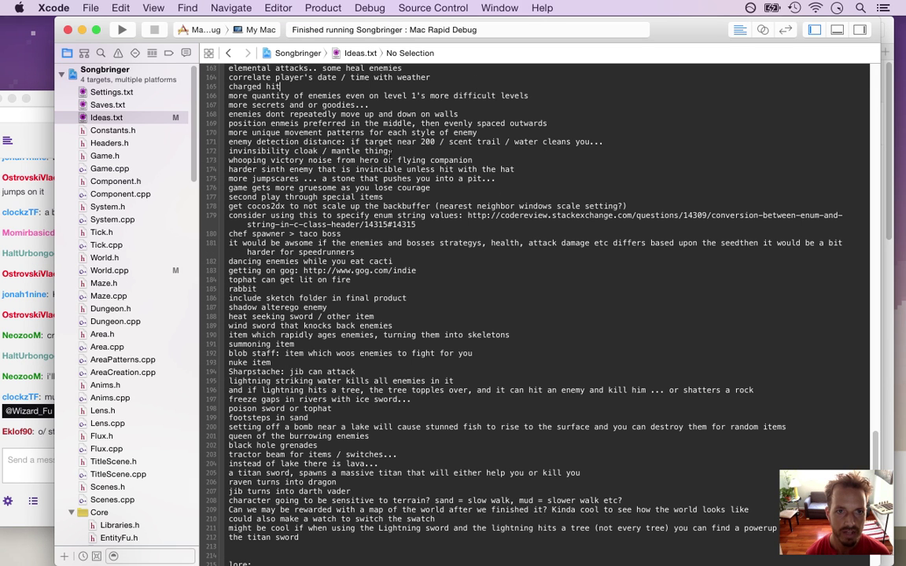
pyautogui.press('super+Tab')
pyautogui.press('super+Tab')
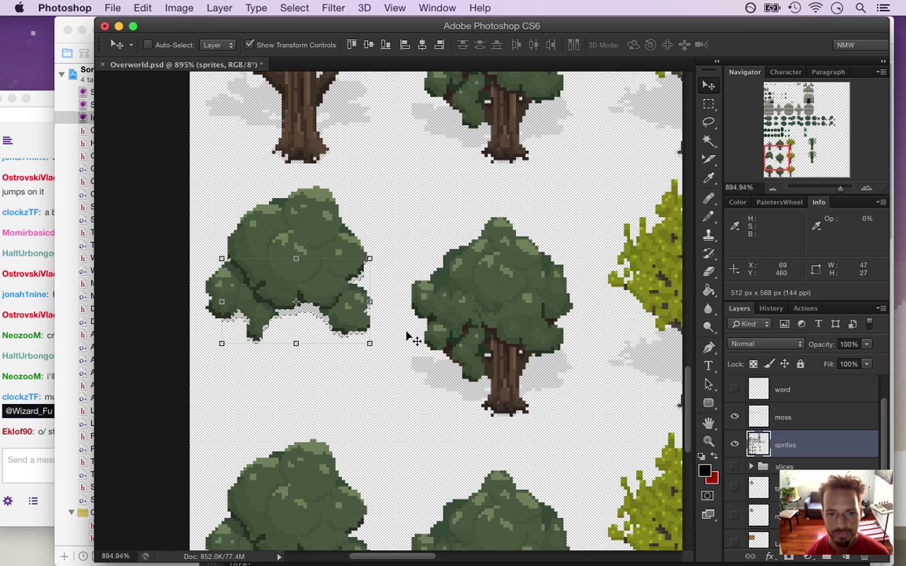
pyautogui.click(47, 350)
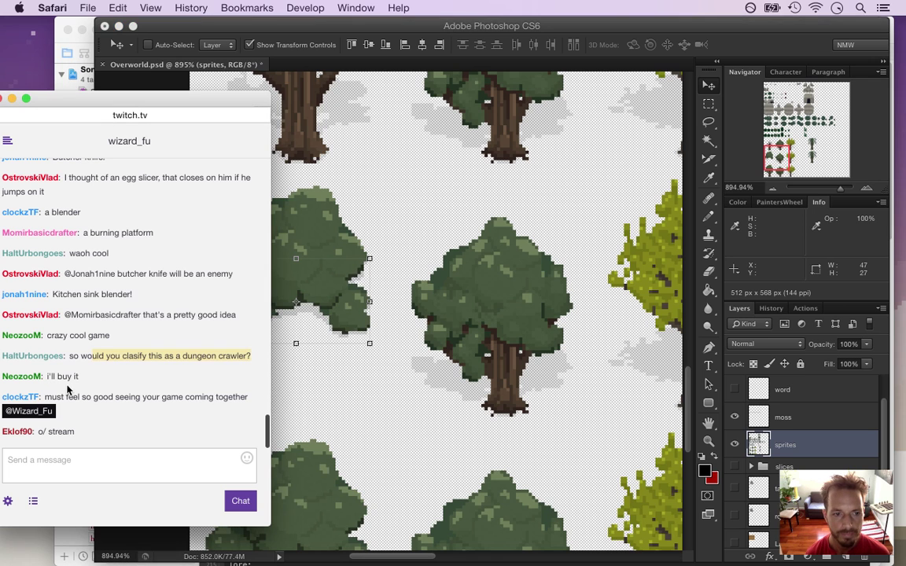
pyautogui.moveTo(57, 376); pyautogui.dragTo(79, 376)
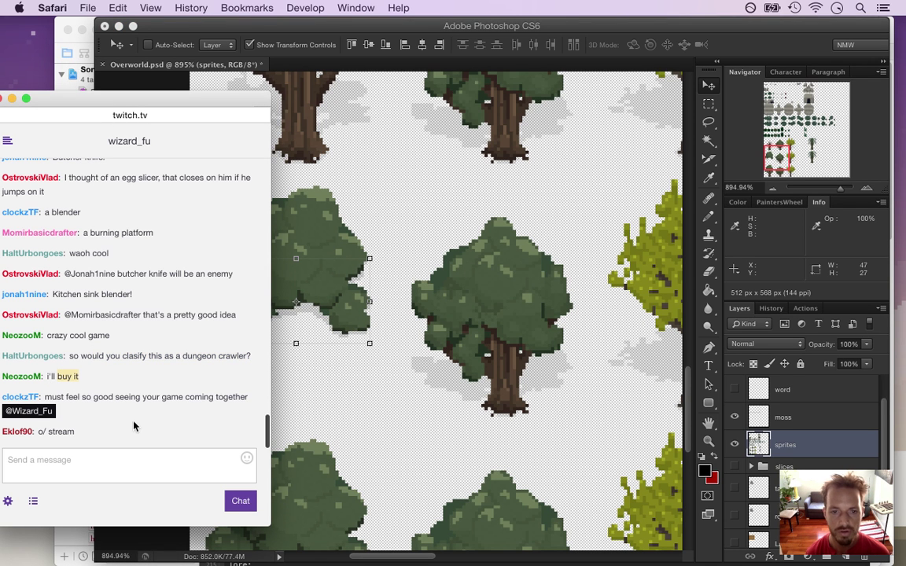
# Switch to Xcode and run Songbringer again.
pyautogui.press('super+Tab')
pyautogui.press('super+Tab')
pyautogui.press('super+r')
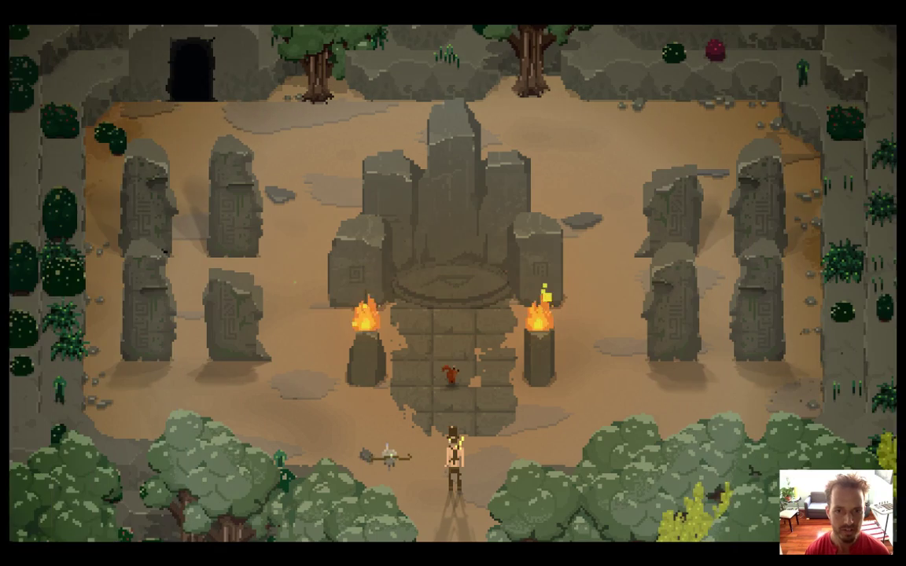
# Save and quit the current playthrough, open the save slot screen with the backer credits, and stop the game from Xcode.
pyautogui.press('Escape')
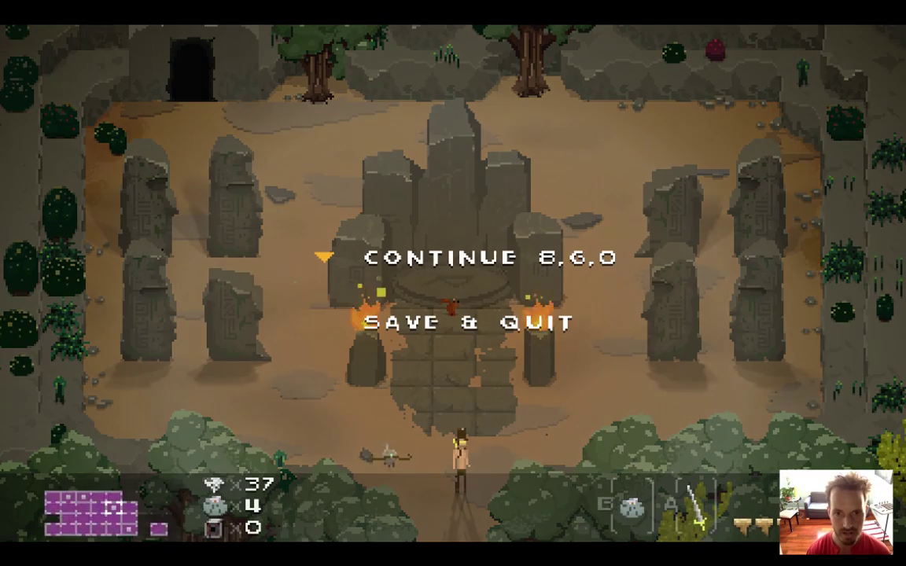
pyautogui.press('Down')
pyautogui.press('Return')
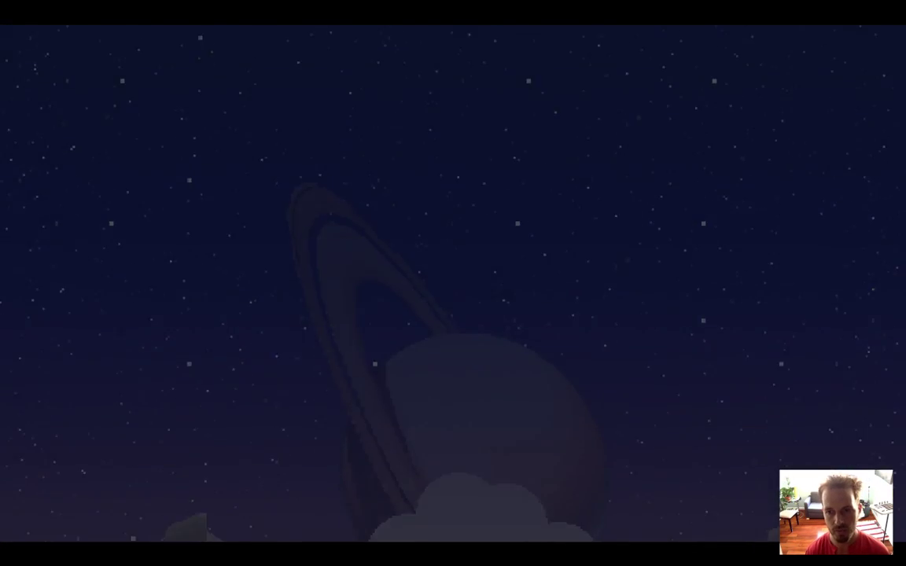
pyautogui.press('Return')
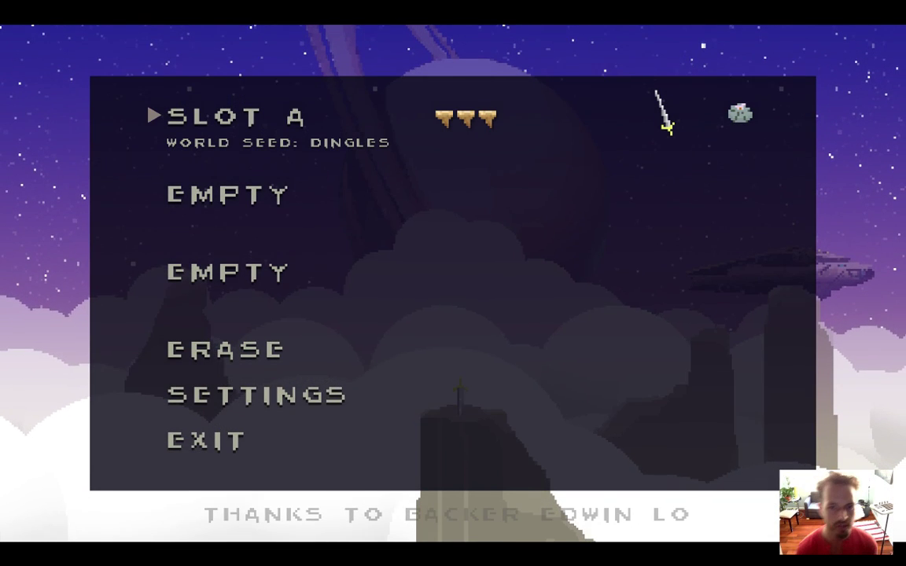
pyautogui.press('Return')
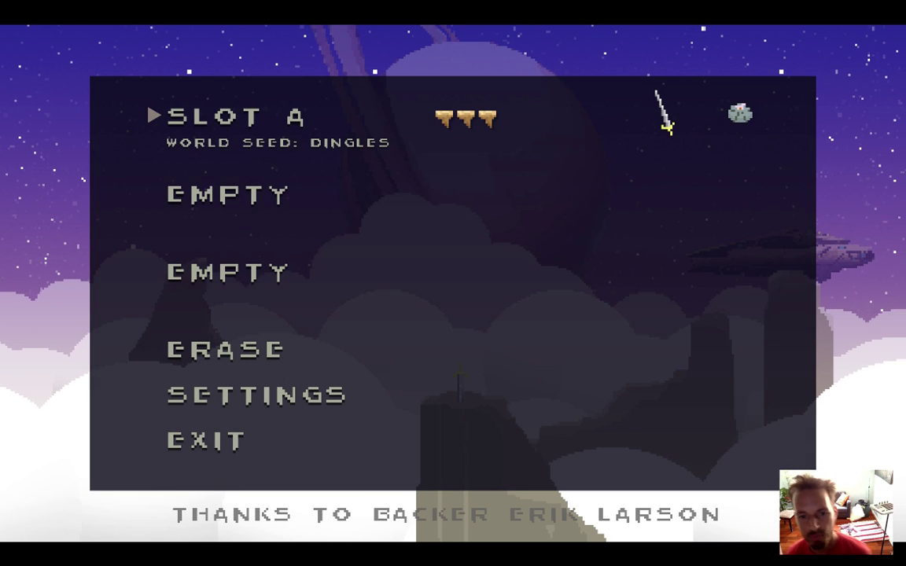
pyautogui.press('super+Tab')
pyautogui.press('super+period')
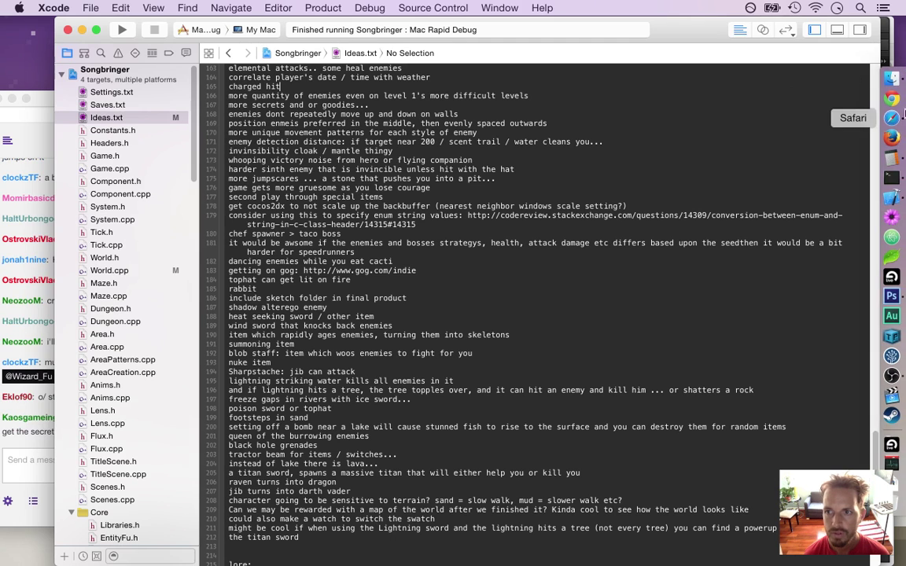
# Switch to Safari and open songbringer.com/preorder in the tab holding the fungi search.
pyautogui.click(891, 118)
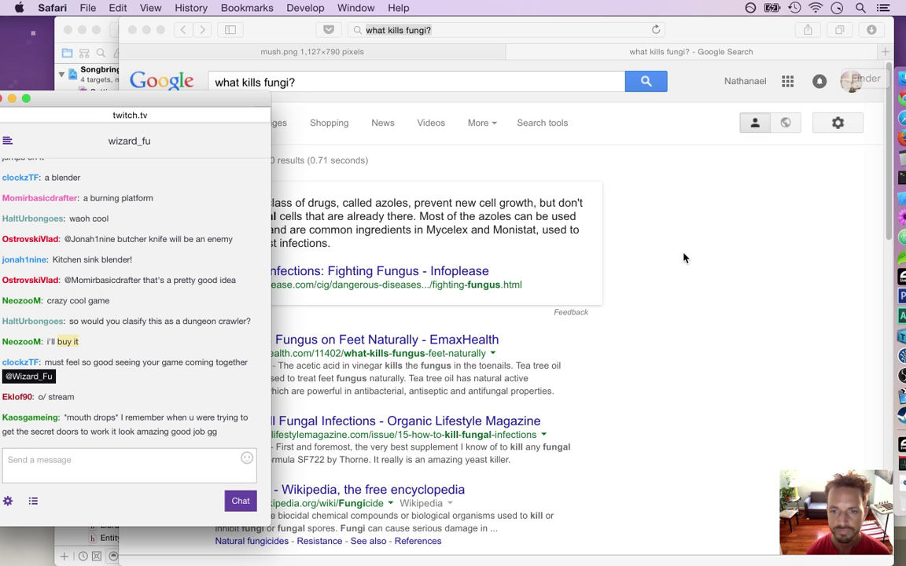
pyautogui.click(615, 232)
pyautogui.write('son')
pyautogui.press('Return')
pyautogui.write('pr')
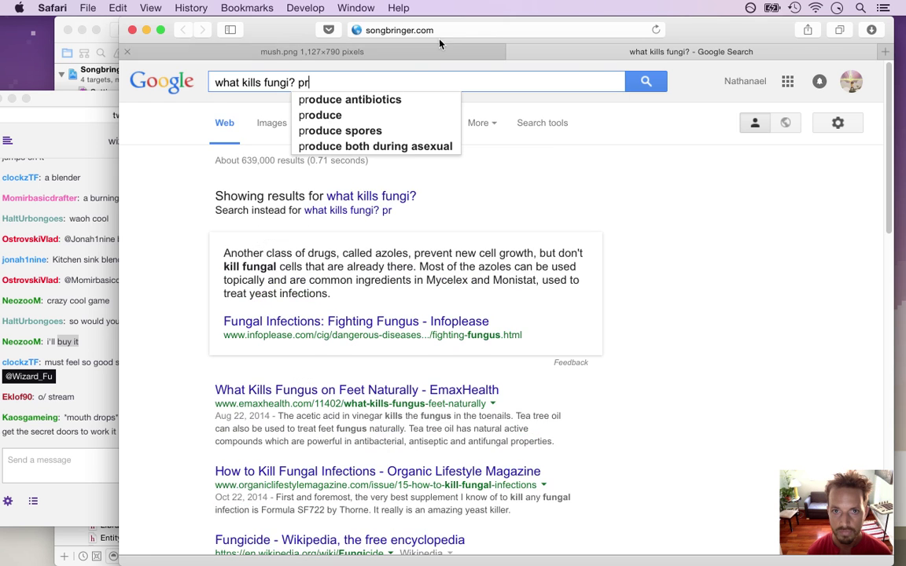
pyautogui.click(462, 31)
pyautogui.click(464, 32)
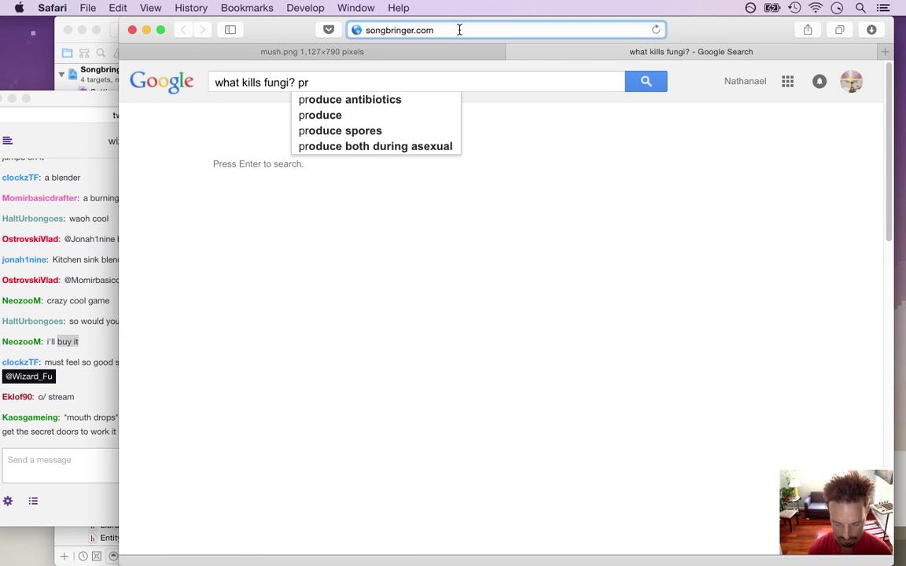
pyautogui.write('/preorder')
pyautogui.press('Return')
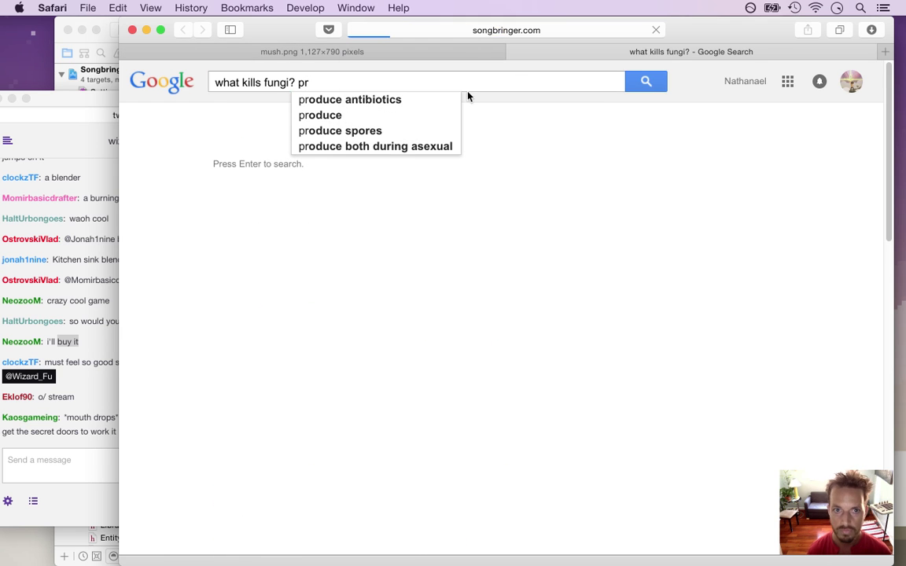
pyautogui.click(509, 24)
pyautogui.press('super+c')
pyautogui.click(83, 462)
pyautogui.press('super+v')
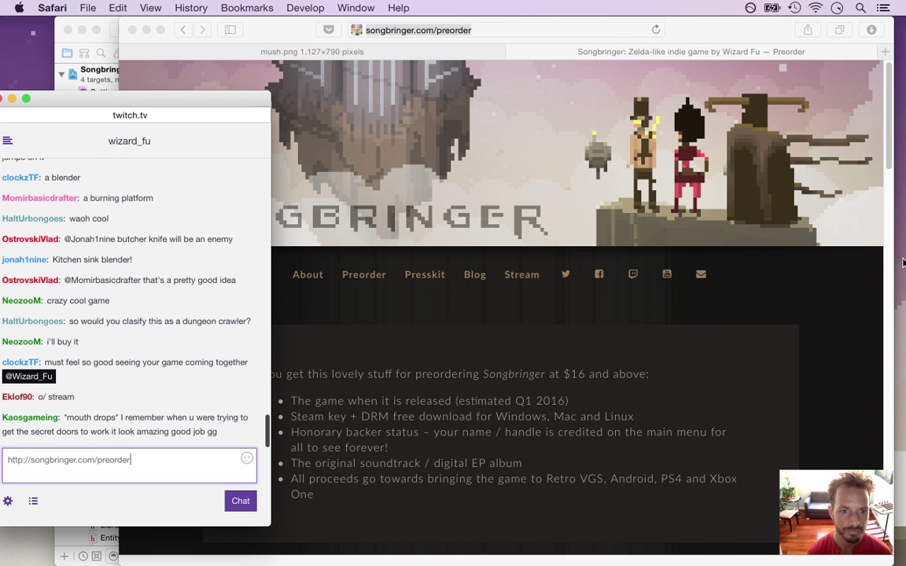
pyautogui.press('Return')
# Close the preorder page and the mush.png image in the browser.
pyautogui.click(418, 326)
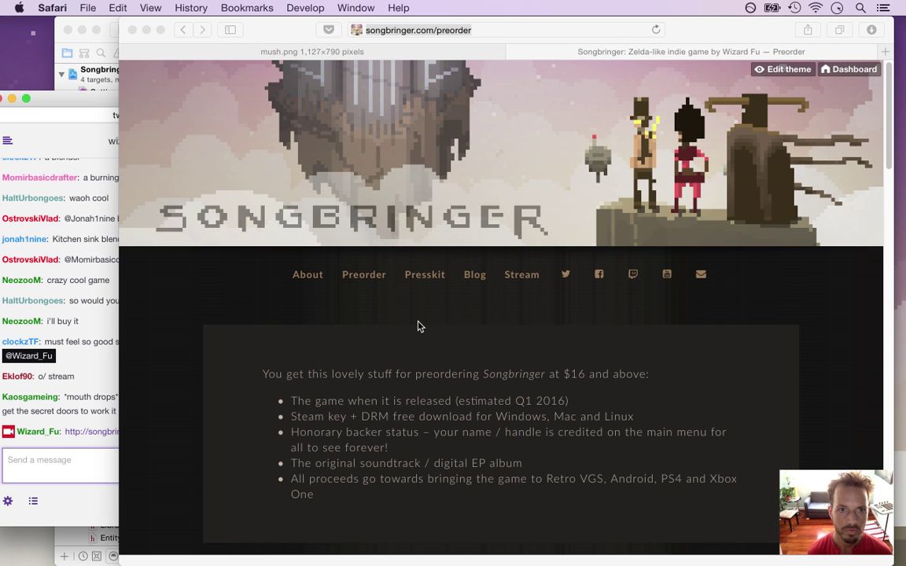
pyautogui.click(263, 49)
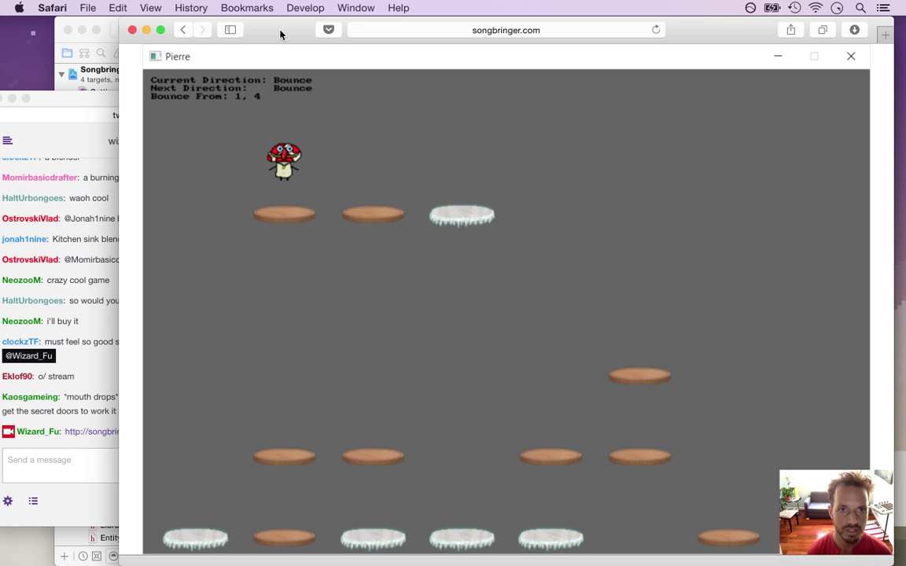
pyautogui.press('super+w')
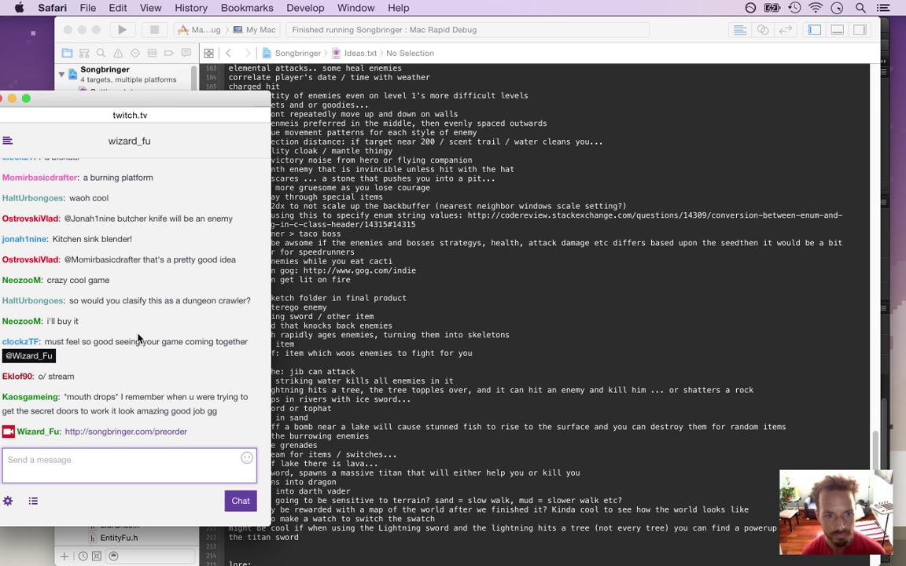
# Read the viewers' latest greeting and secret-doors compliment in the Twitch chat, and return to the Ideas.txt window in Xcode.
pyautogui.moveTo(44, 377); pyautogui.dragTo(75, 376)
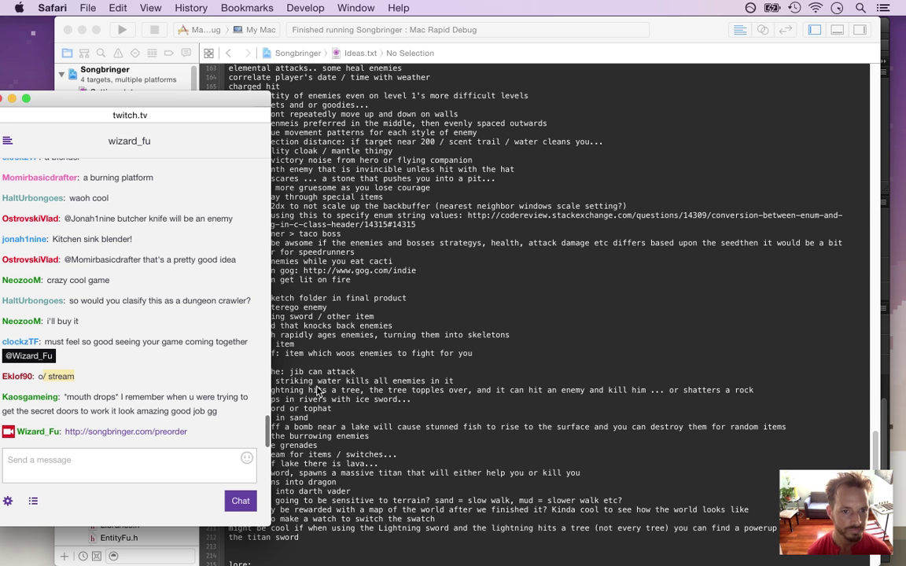
pyautogui.moveTo(76, 397); pyautogui.dragTo(171, 405)
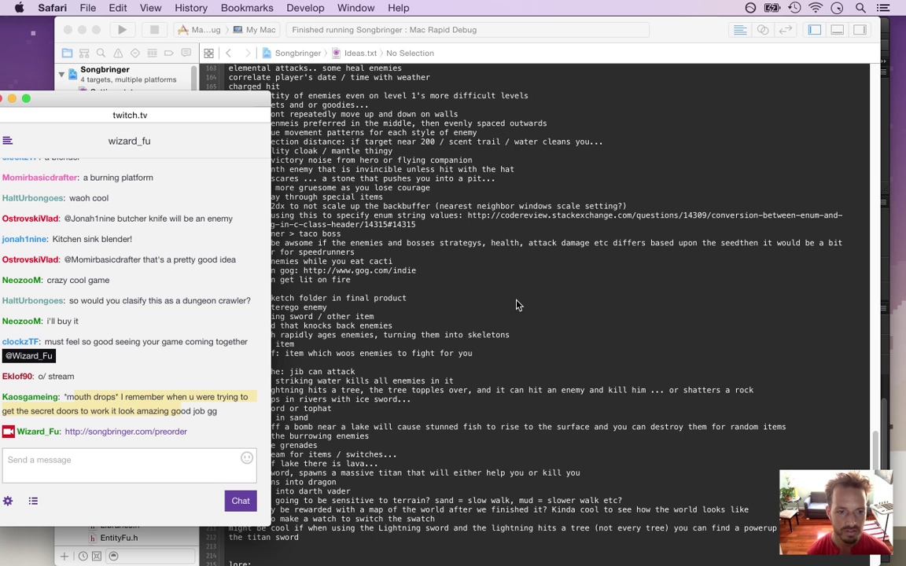
pyautogui.click(452, 309)
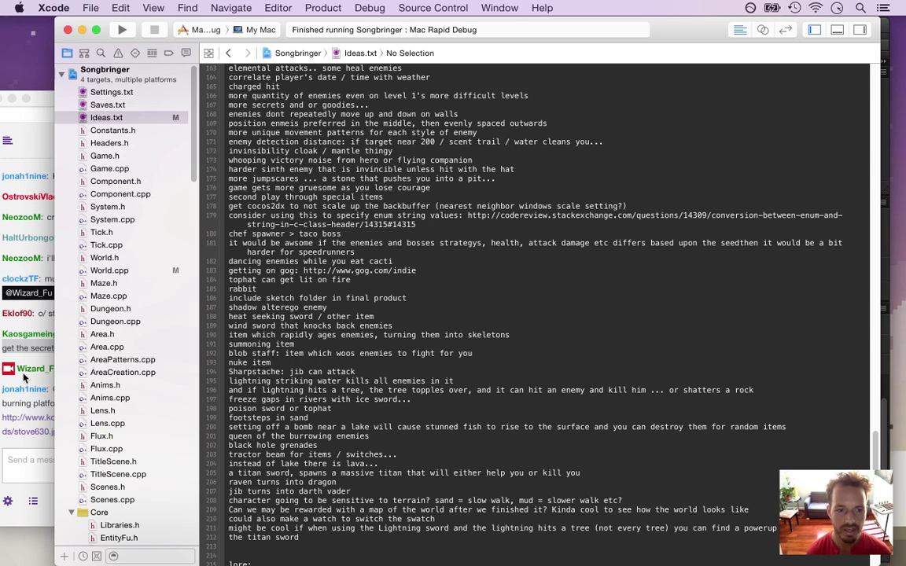
# Post "how about a petri dish boiling with acid?" in the Twitch chat.
pyautogui.click(47, 382)
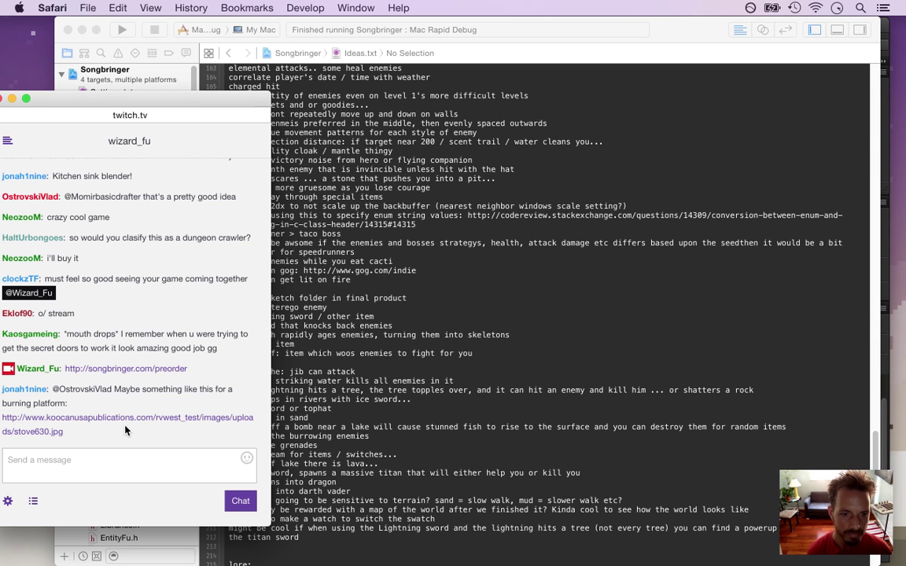
pyautogui.click(85, 459)
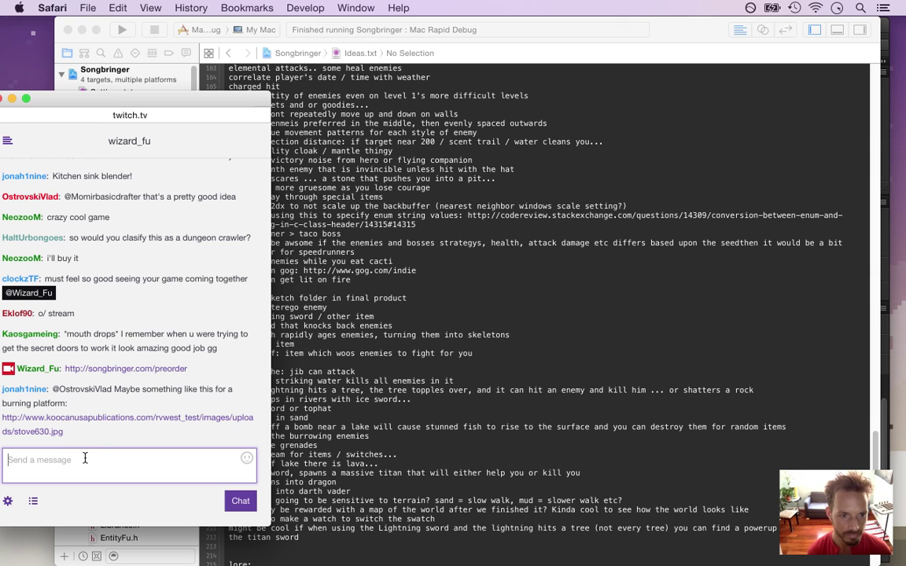
pyautogui.write('how about a petri dish boiling with acid?')
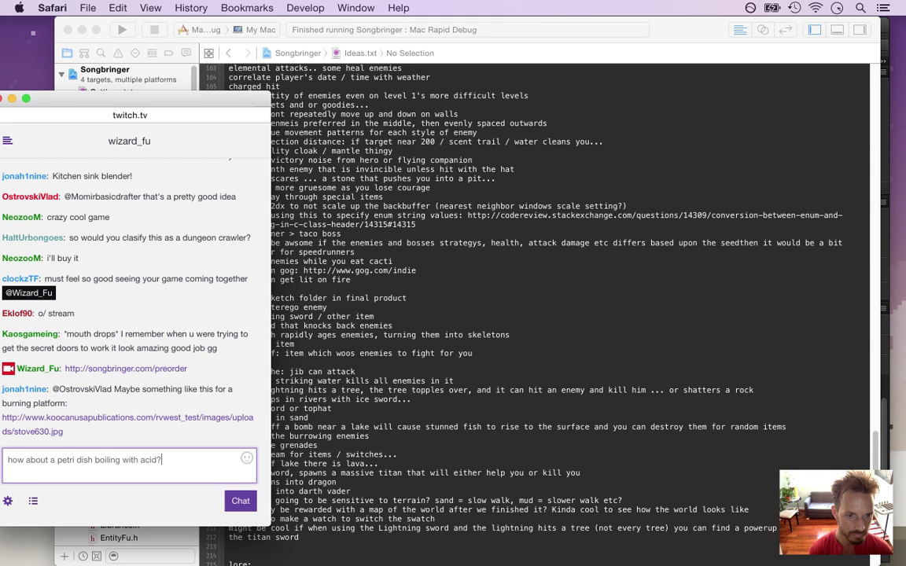
pyautogui.press('Return')
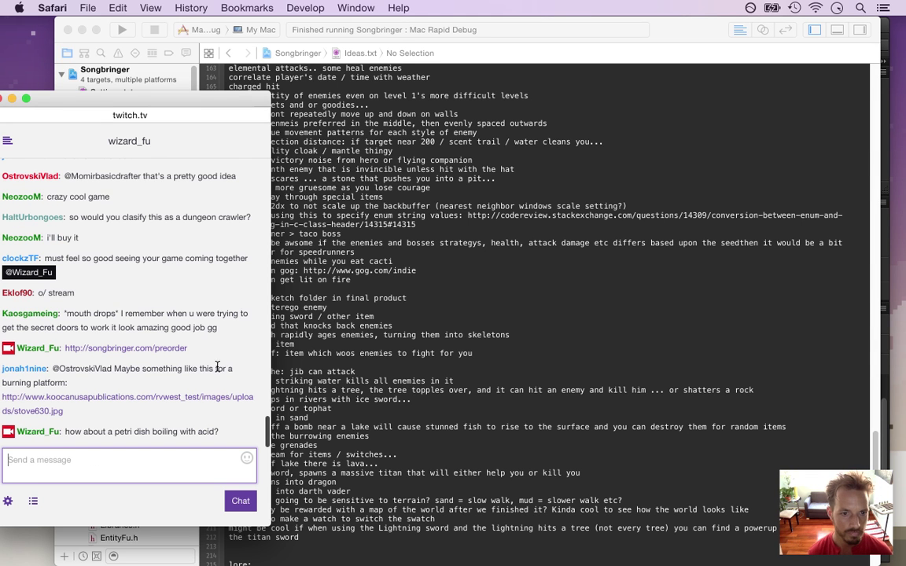
# View the stove630.jpg image linked in the chat in a new window, close it, and return to Xcode.
pyautogui.rightClick(213, 401)
pyautogui.click(303, 361)
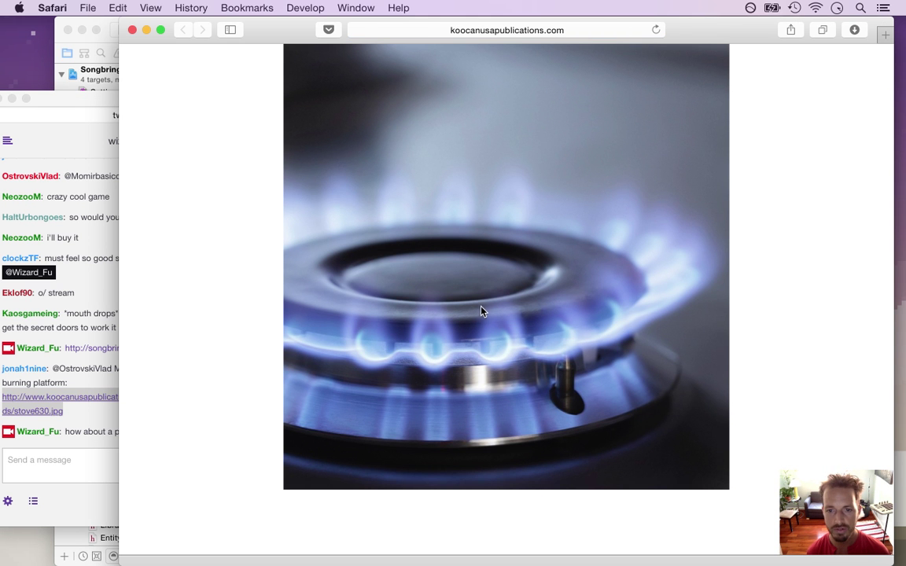
pyautogui.press('super+w')
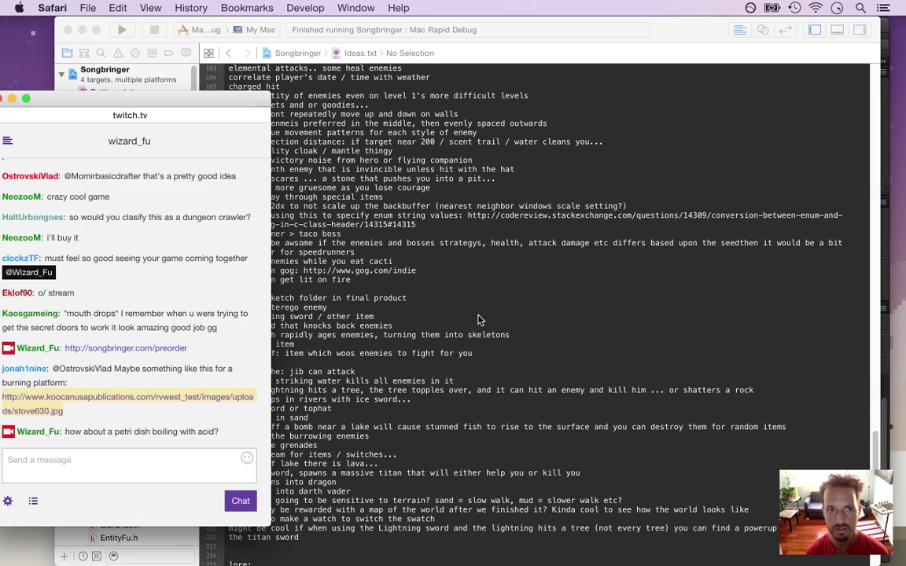
pyautogui.click(470, 322)
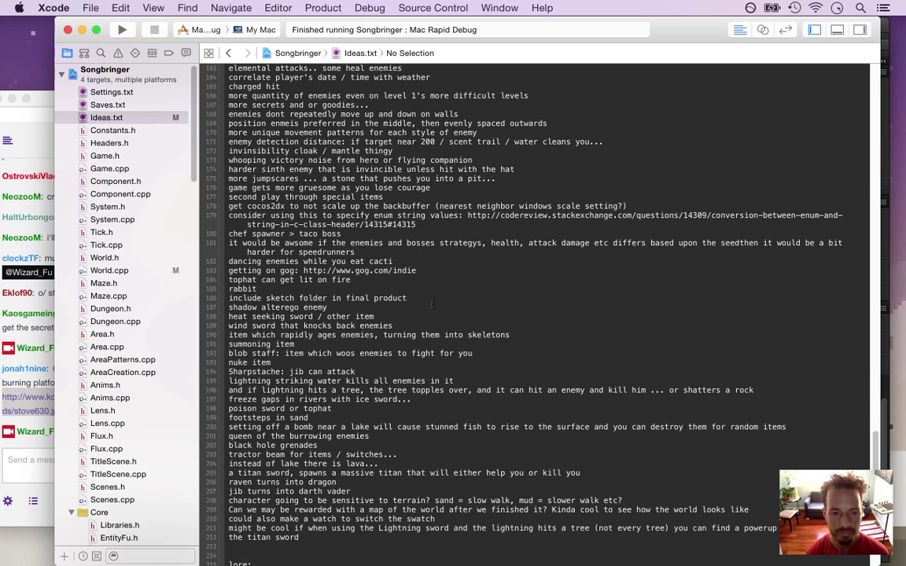
# Switch to Photoshop, drop the old selection, and select the grey shadow colour on the sprites layer with the Magic Wand.
pyautogui.press('super+Tab')
pyautogui.press('super+Tab')
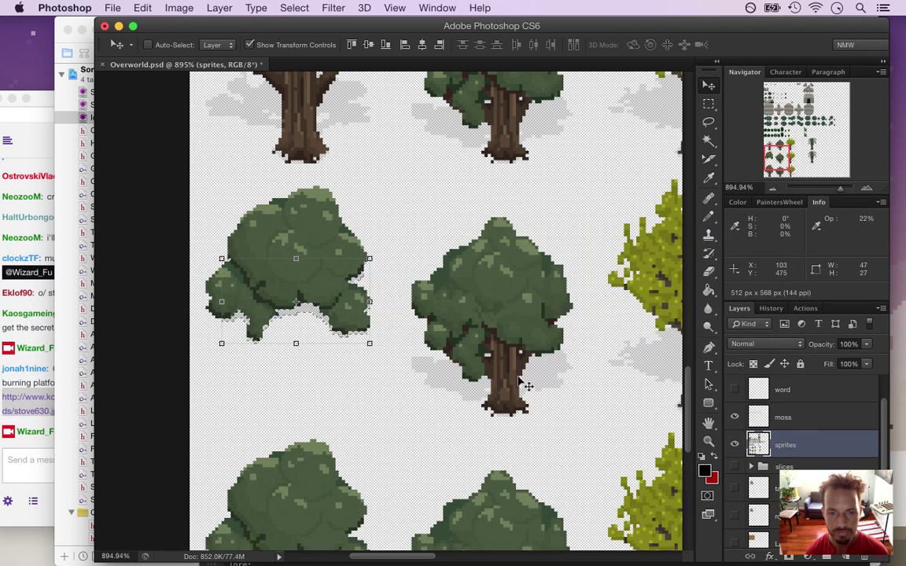
pyautogui.press('m')
pyautogui.click(402, 225)
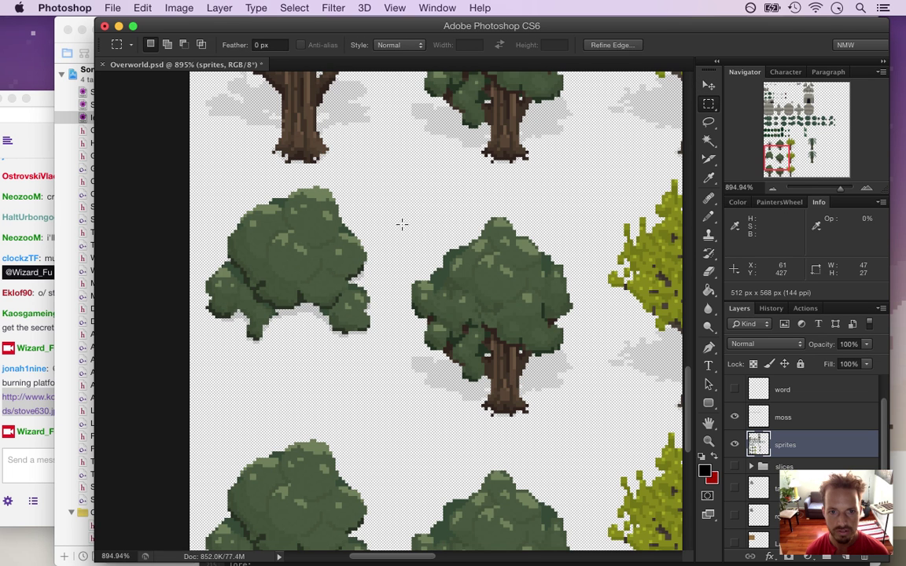
pyautogui.press('w')
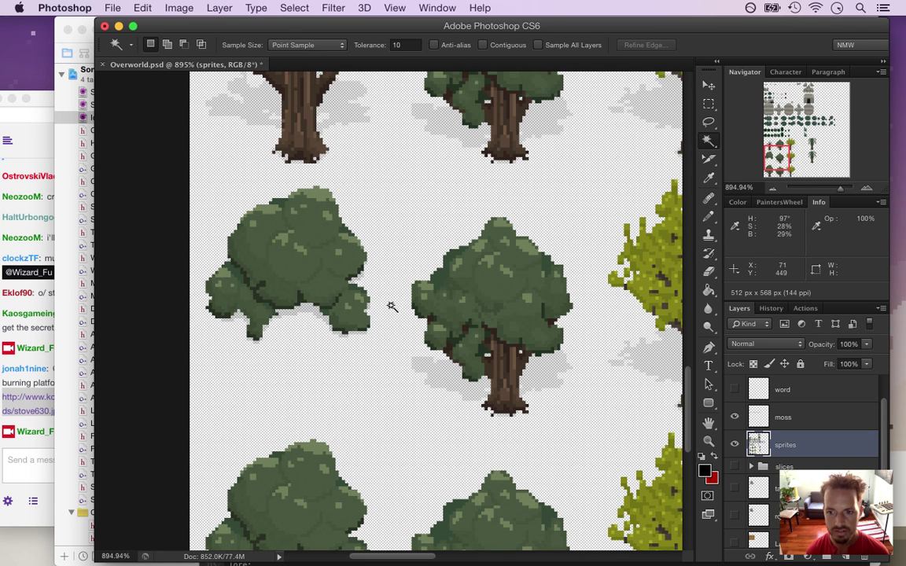
pyautogui.click(307, 316)
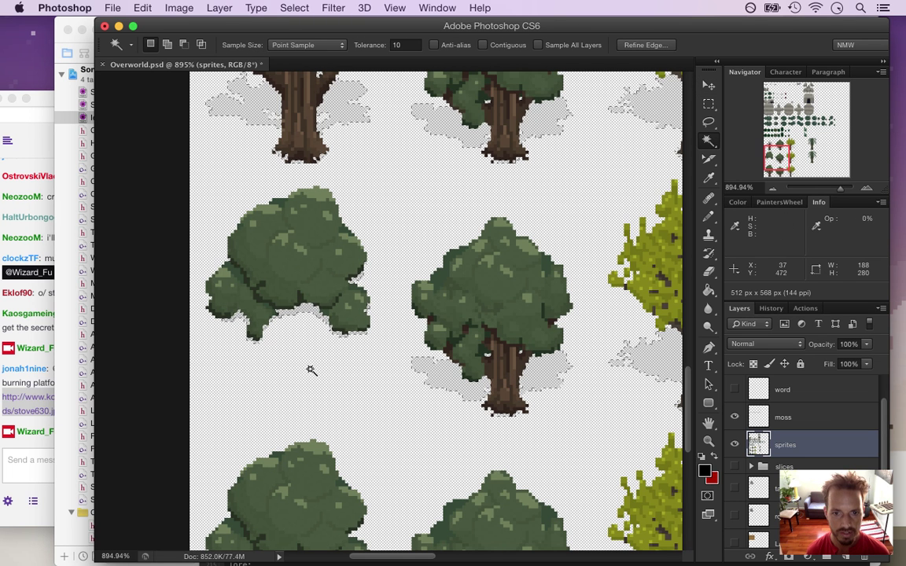
# Subtract the other sprites' shadows with the Rectangular Marquee, keeping only the shadow fragments under the trunkless tree selected.
pyautogui.moveTo(345, 352); pyautogui.dragTo(248, 335)
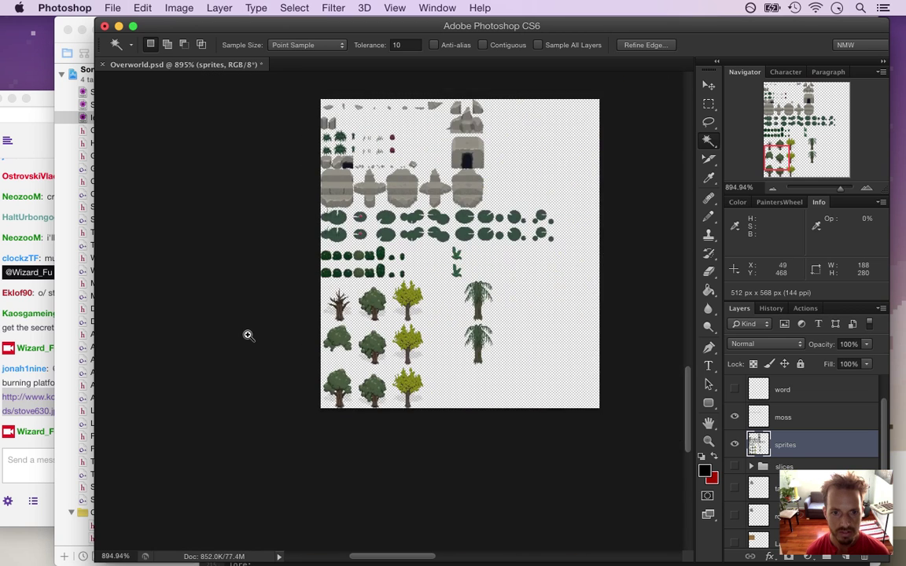
pyautogui.press('m')
pyautogui.moveTo(231, 148); pyautogui.dragTo(568, 340)
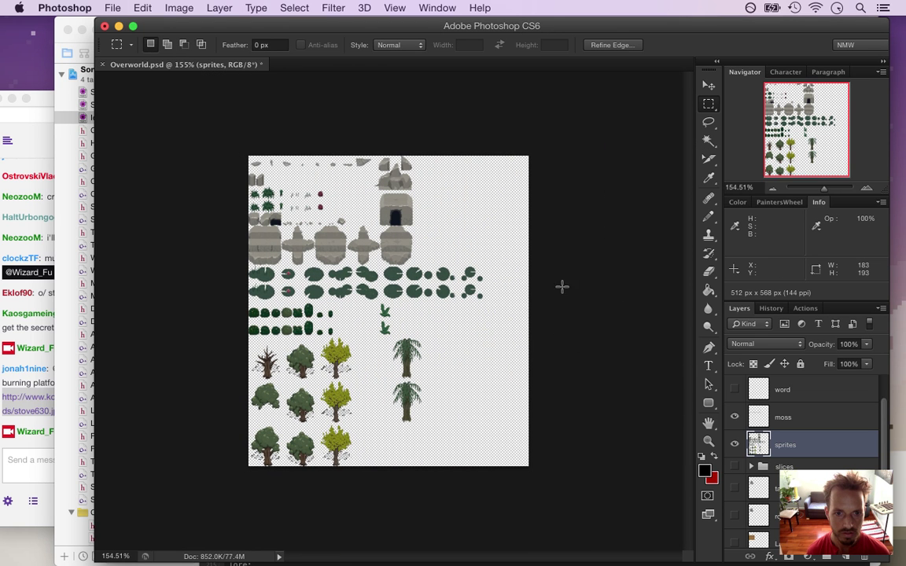
pyautogui.moveTo(527, 174); pyautogui.dragTo(284, 481)
pyautogui.moveTo(288, 358); pyautogui.dragTo(296, 377)
pyautogui.moveTo(237, 427); pyautogui.dragTo(330, 504)
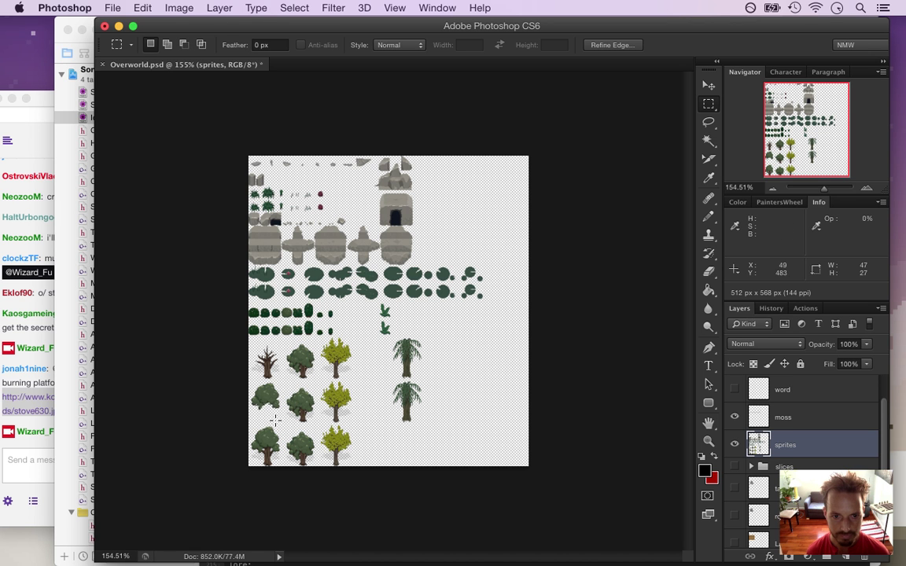
# Move the selected shadow fragments down into the empty space below the trunkless tree's foliage.
pyautogui.press('v')
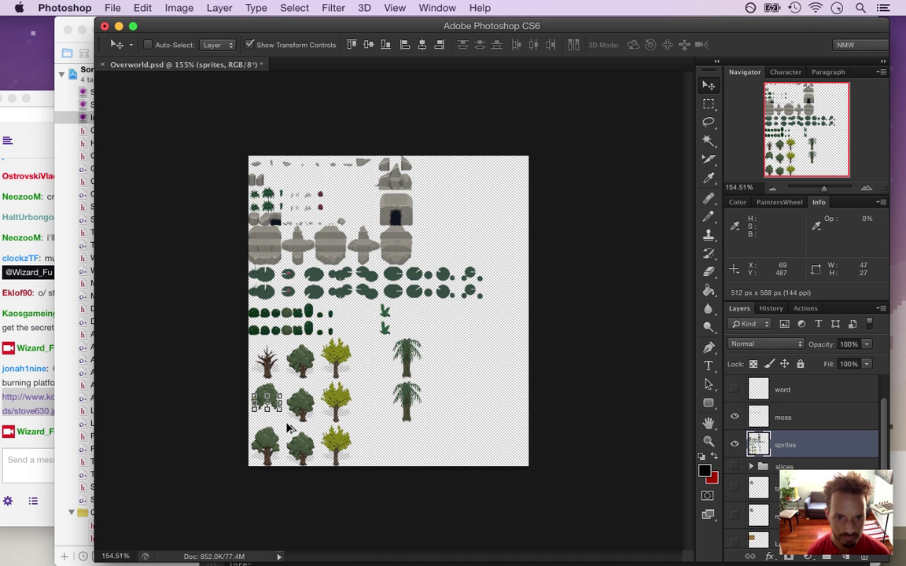
pyautogui.moveTo(290, 430); pyautogui.dragTo(287, 442)
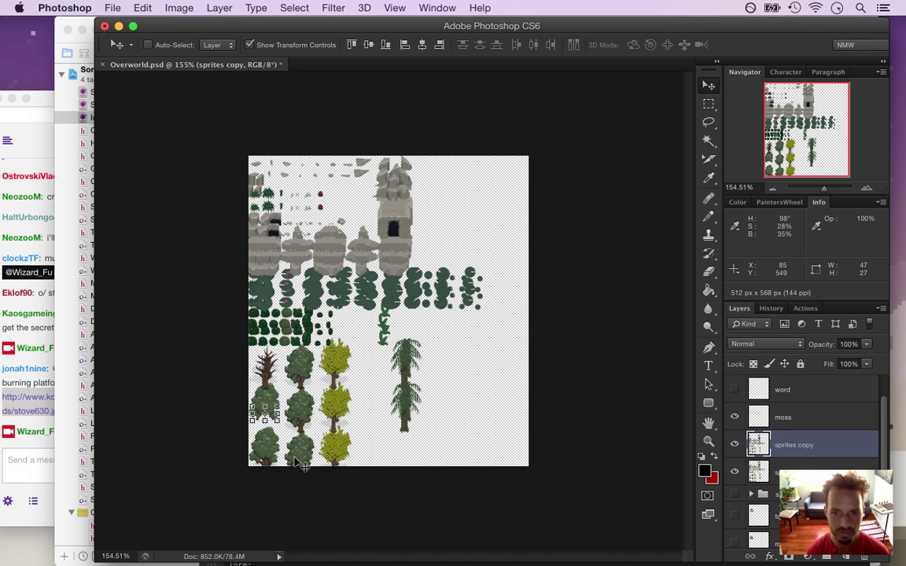
pyautogui.press('super+z')
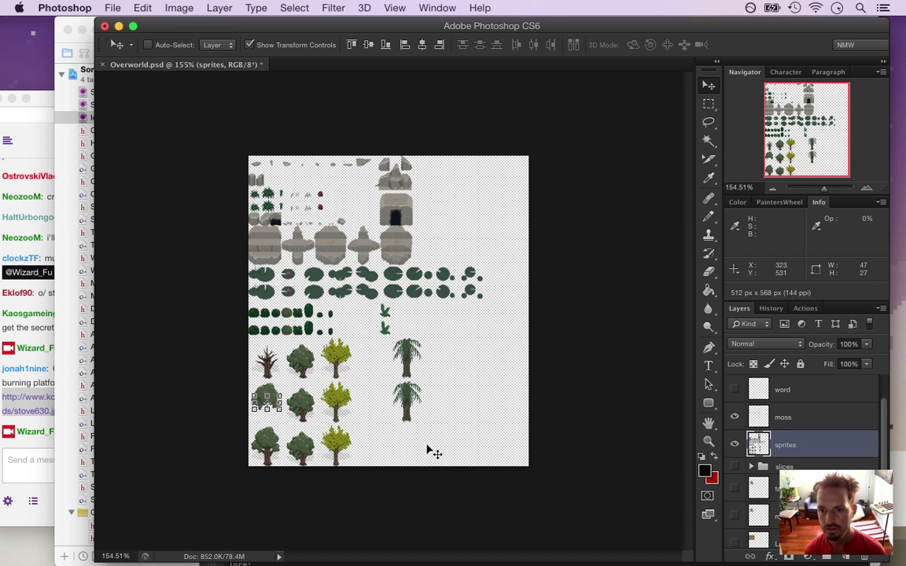
pyautogui.moveTo(295, 424); pyautogui.dragTo(363, 460)
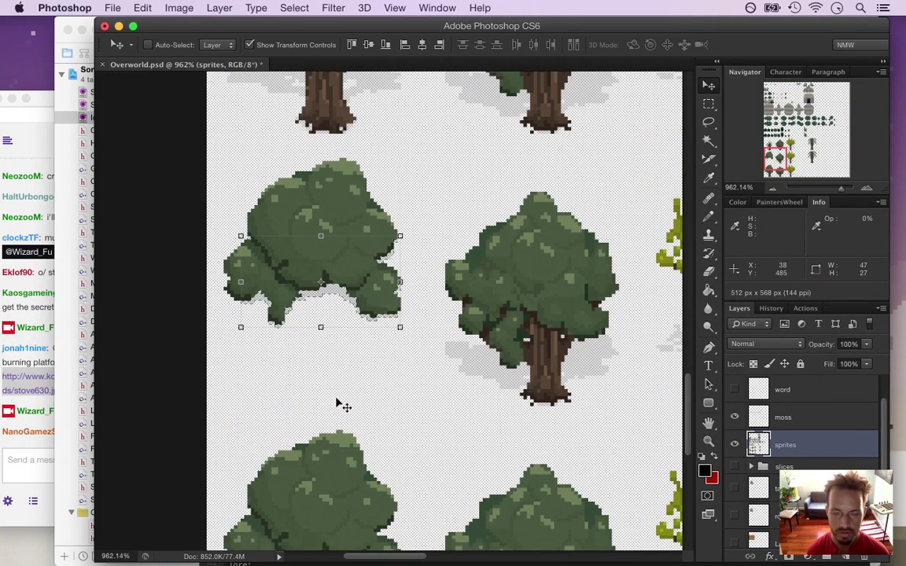
pyautogui.moveTo(332, 295); pyautogui.dragTo(334, 382)
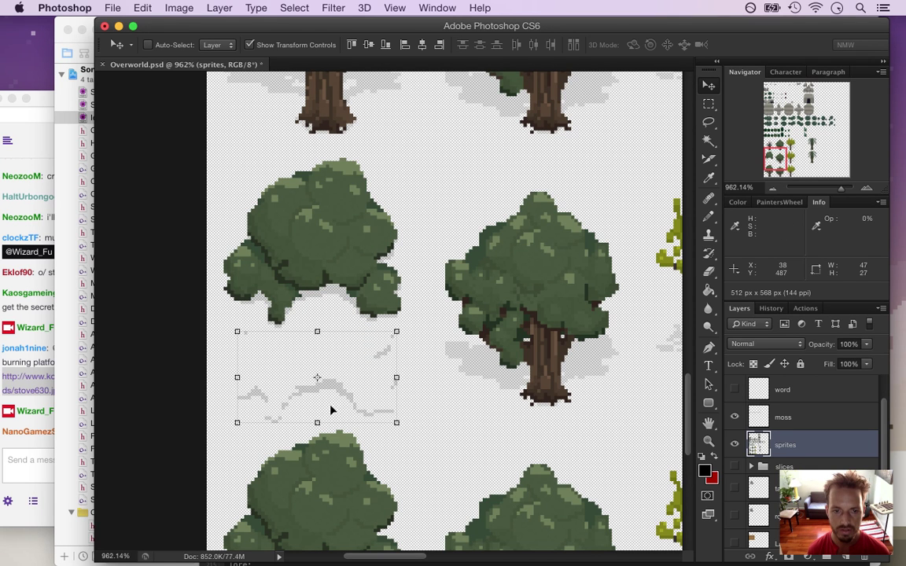
# Read the viewer's question about today's work in the Twitch chat, and return to Photoshop to show all the tree sprites.
pyautogui.click(50, 384)
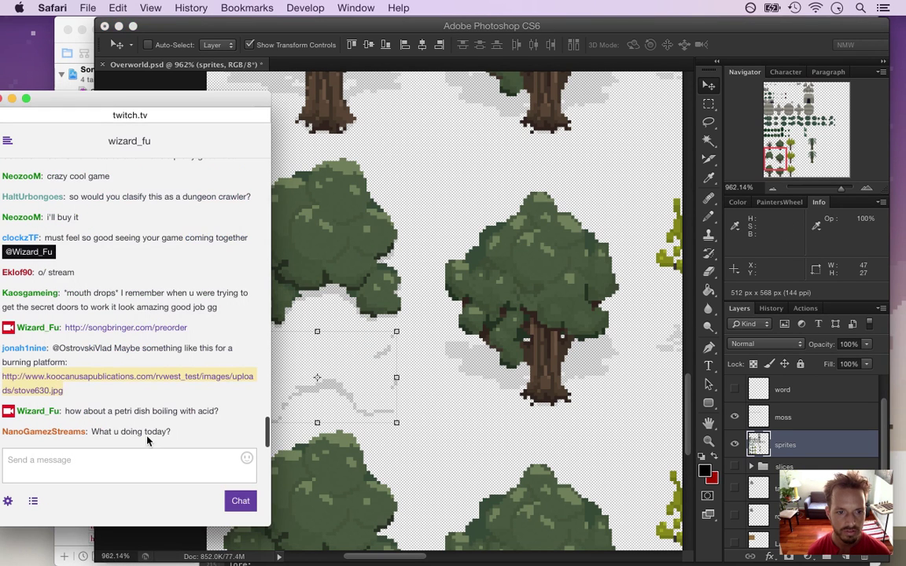
pyautogui.moveTo(92, 431); pyautogui.dragTo(167, 431)
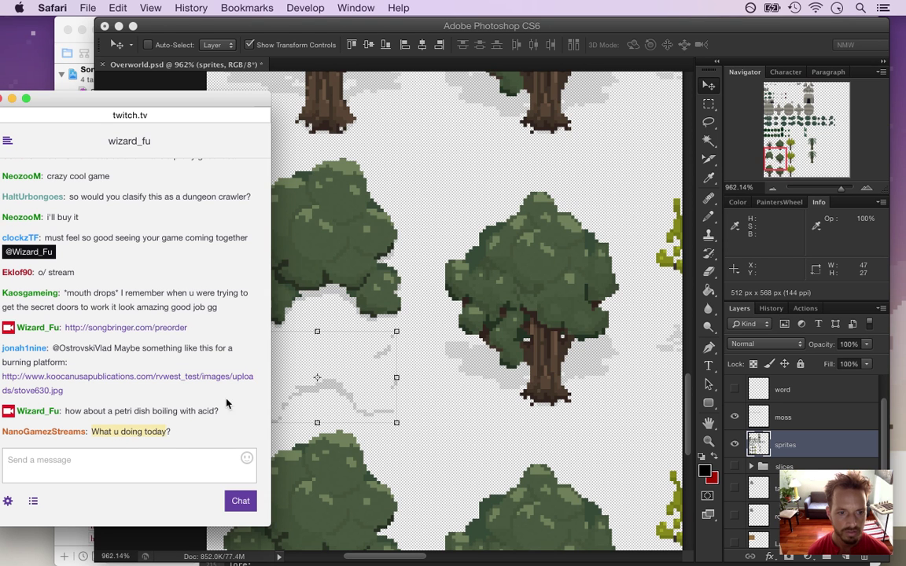
pyautogui.click(625, 33)
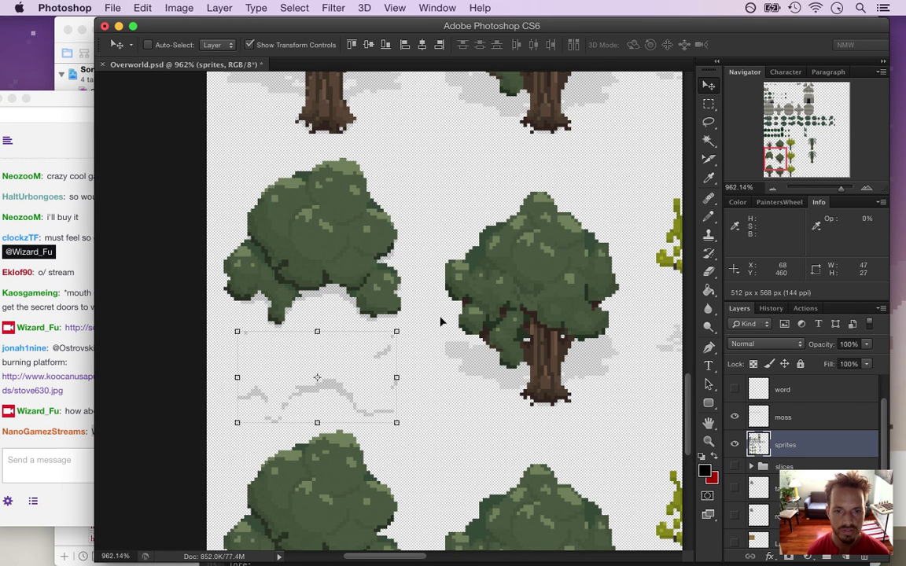
pyautogui.scroll(-3, 441, 321)
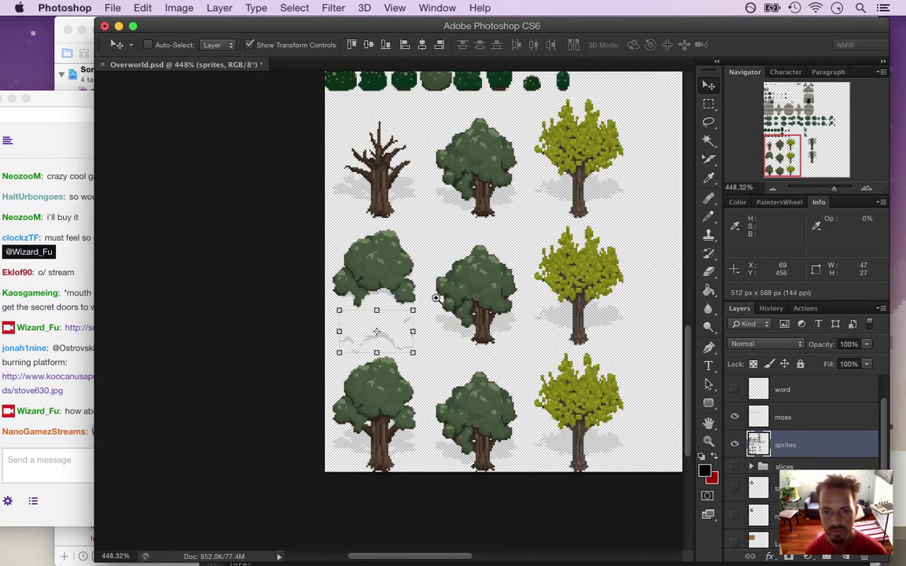
pyautogui.scroll(-1, 424, 269)
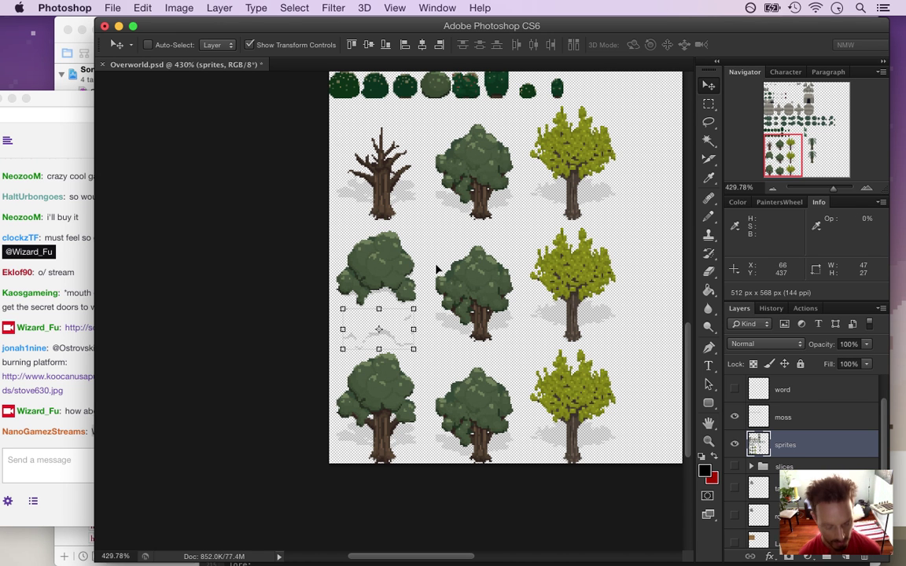
# Switch to Xcode, open Colors.txt from Assets, and examine the overworld colour values, including the light1 plant entry.
pyautogui.press('super+Tab')
pyautogui.press('super+Tab')
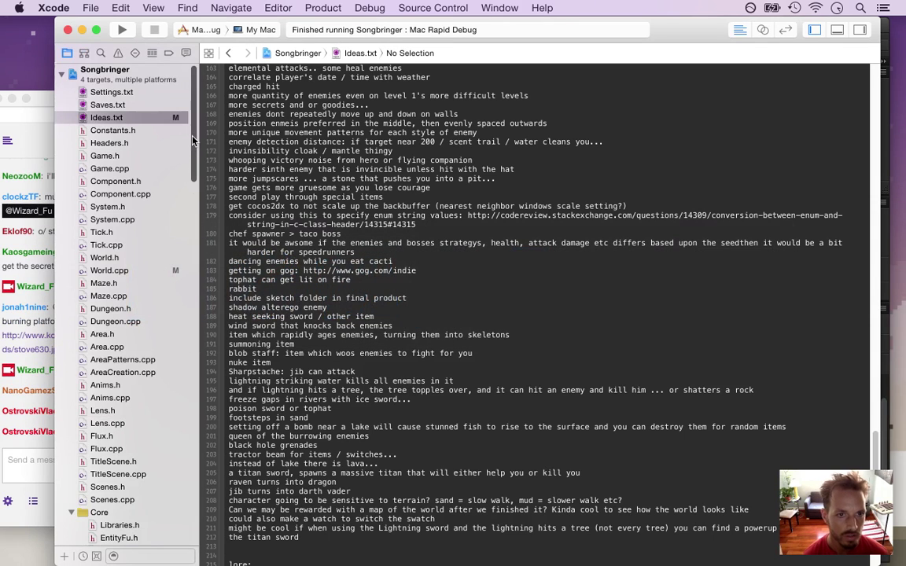
pyautogui.scroll(-15, 166, 205)
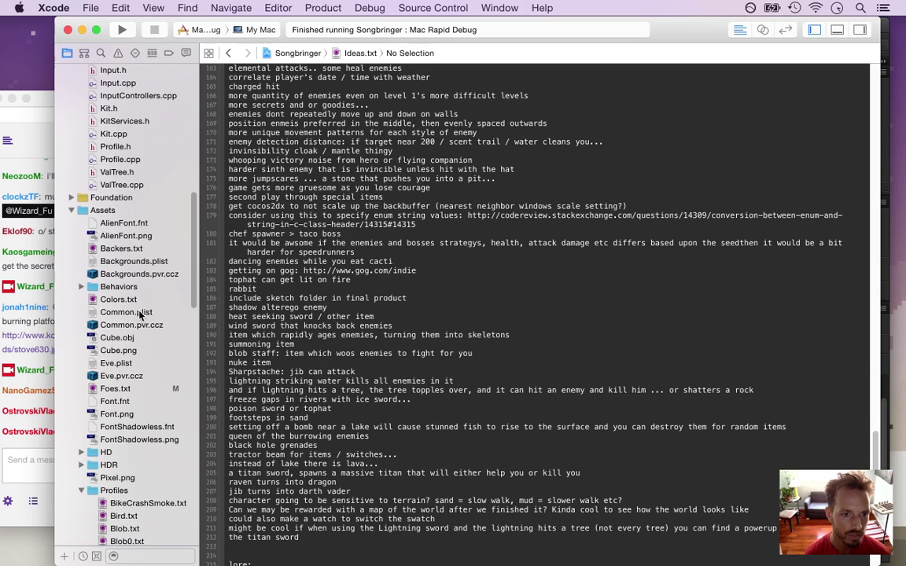
pyautogui.click(126, 300)
pyautogui.click(320, 161)
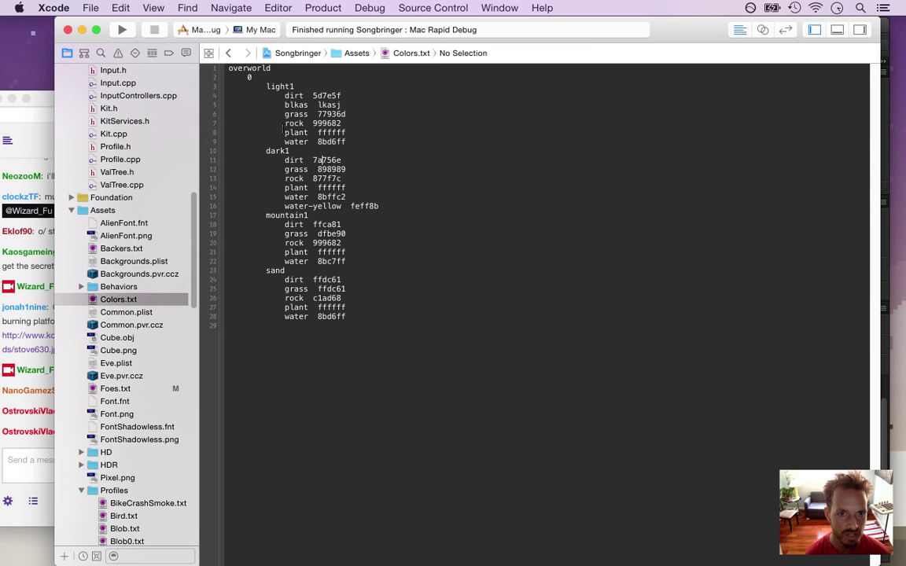
pyautogui.click(346, 132)
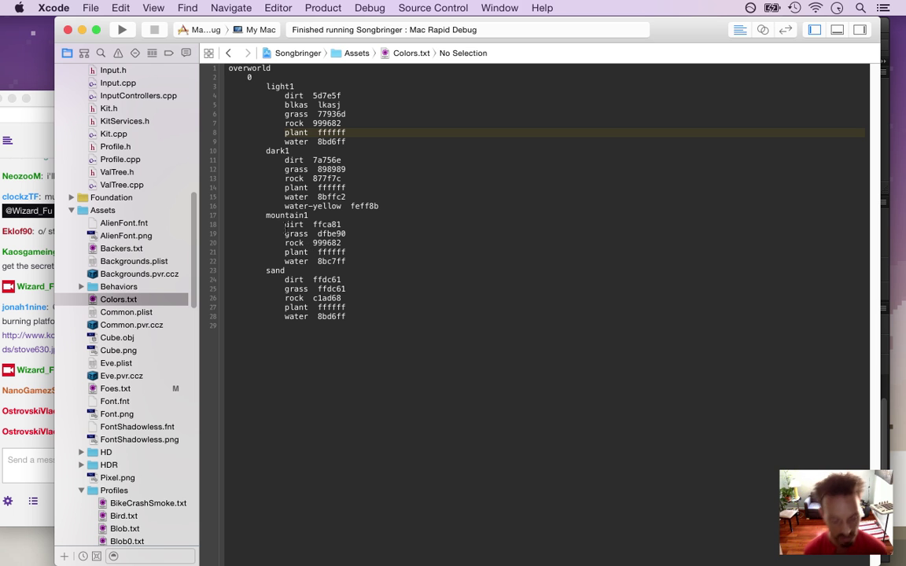
# Switch to the Twitch chat in Safari and open the linked 172.jpeg image from my.all.biz in a new window.
pyautogui.press('super+Tab')
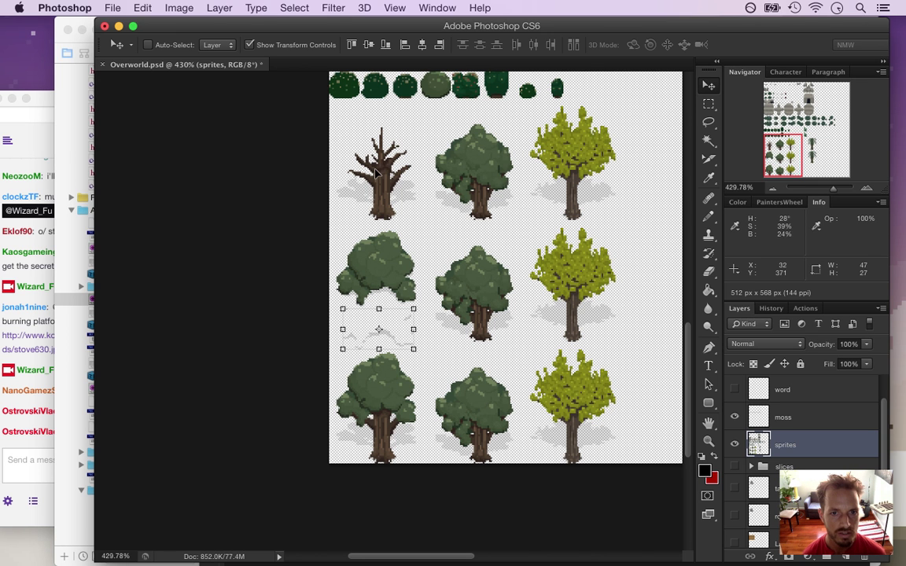
pyautogui.click(37, 384)
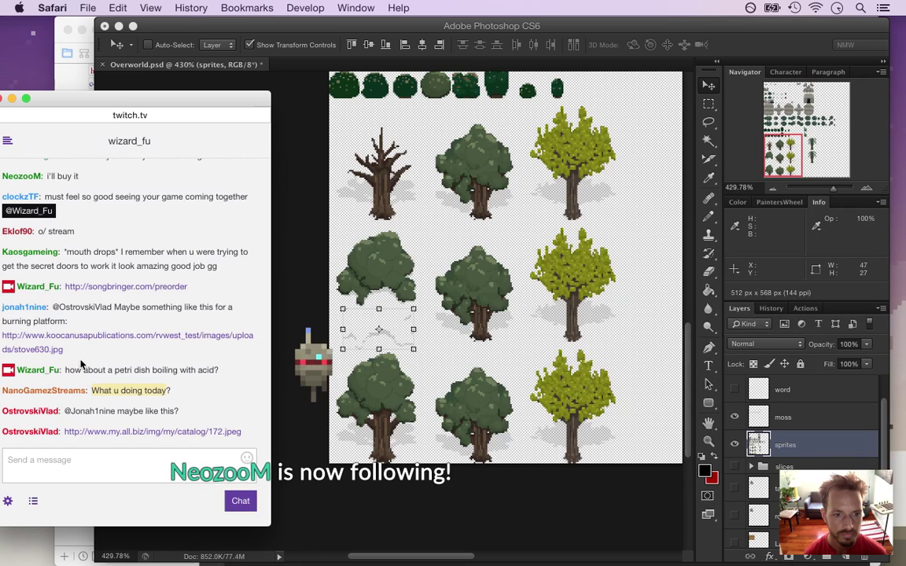
pyautogui.rightClick(144, 438)
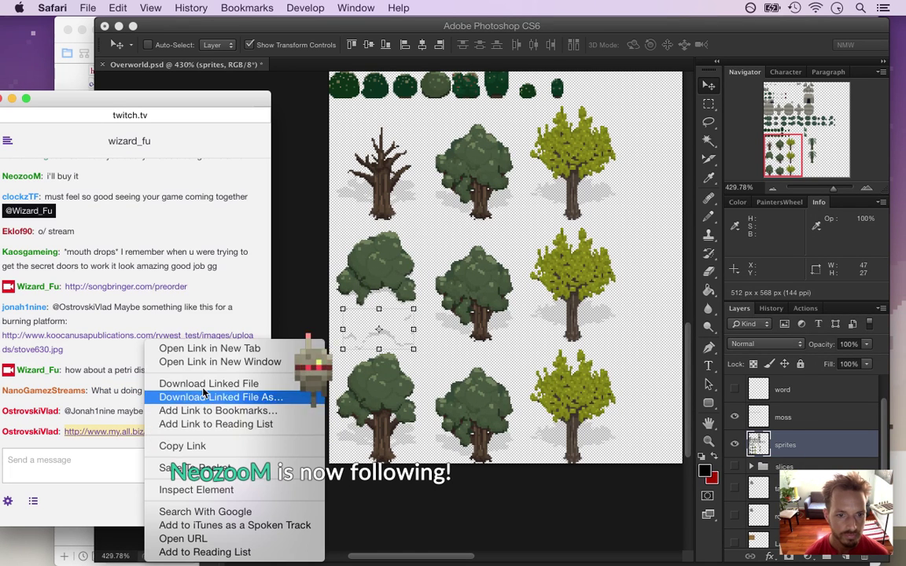
pyautogui.click(228, 360)
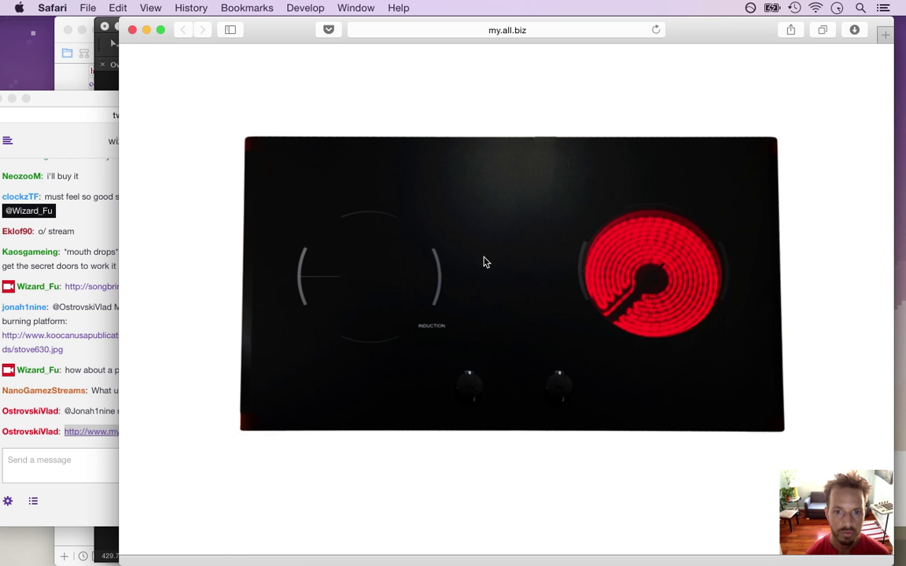
# Close the linked image window and return to the bottom-row tree sprites of Overworld.psd in Photoshop.
pyautogui.press('super+w')
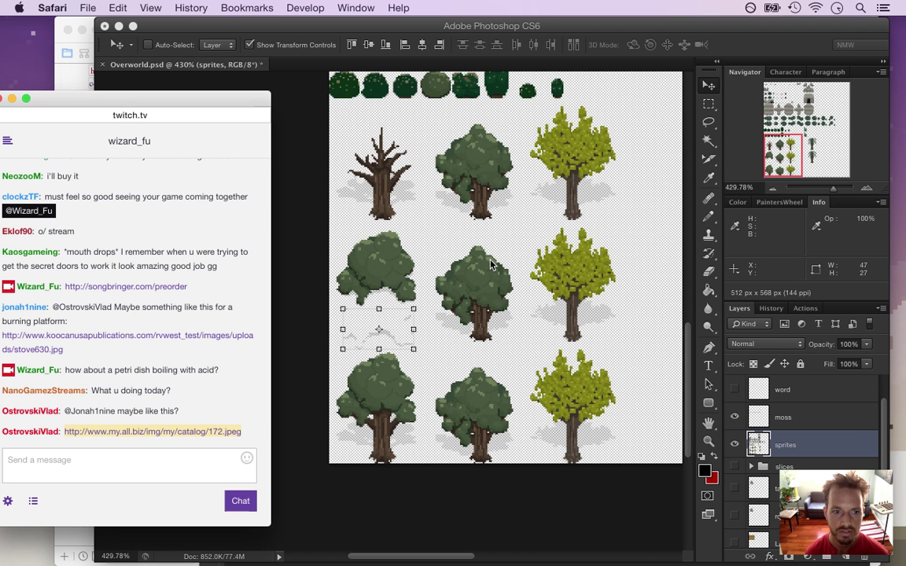
pyautogui.click(728, 53)
pyautogui.moveTo(445, 348)
pyautogui.mouseDown()
pyautogui.moveTo(428, 375)
pyautogui.moveTo(457, 383)
pyautogui.moveTo(458, 362)
pyautogui.mouseUp()
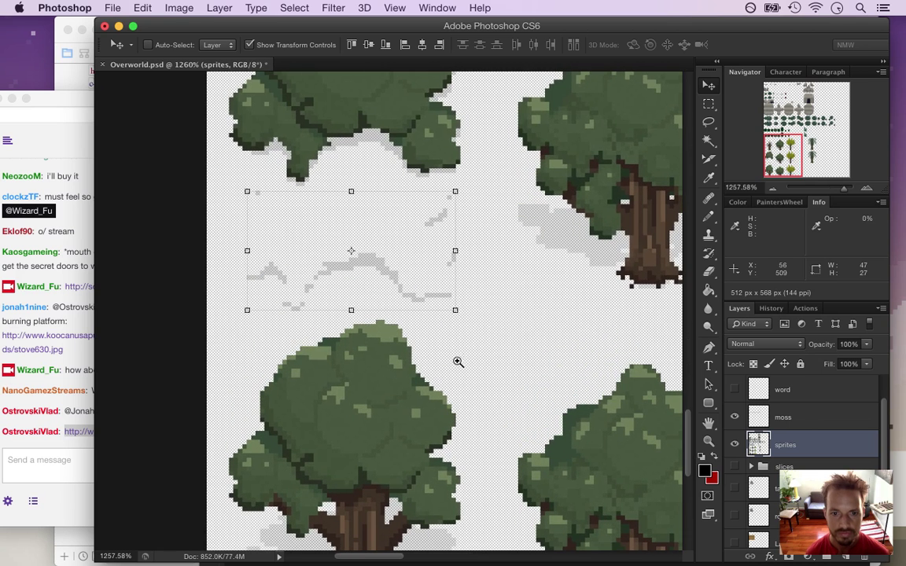
pyautogui.moveTo(687, 376); pyautogui.dragTo(687, 431)
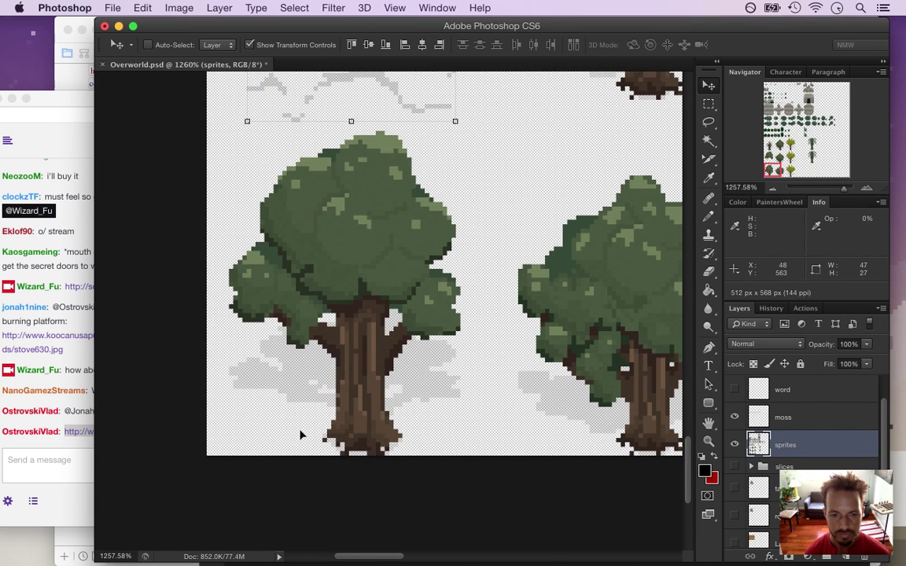
# Erase the brown trunk of the bottom-row tree in the first column using a 7 px eraser.
pyautogui.press('e')
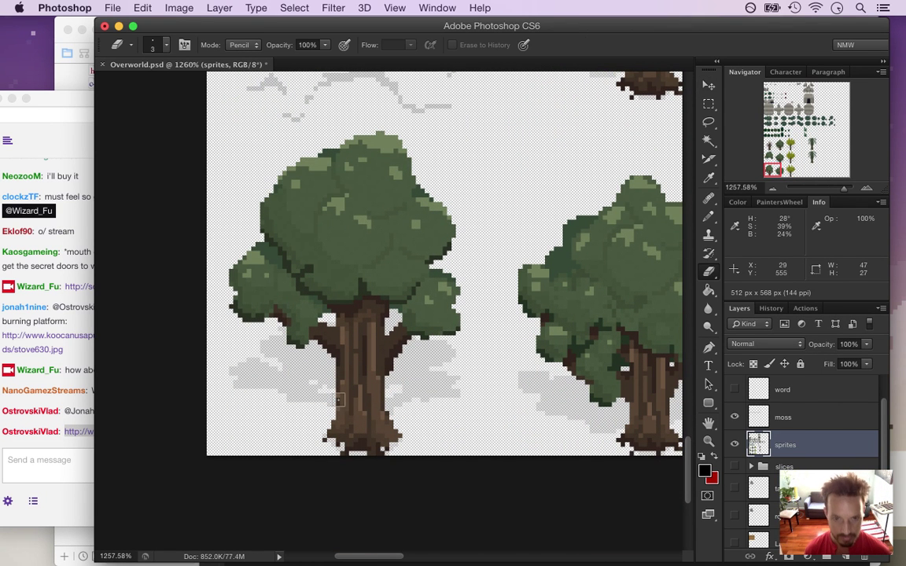
pyautogui.press(']')
pyautogui.press(']')
pyautogui.press(']')
pyautogui.press(']')
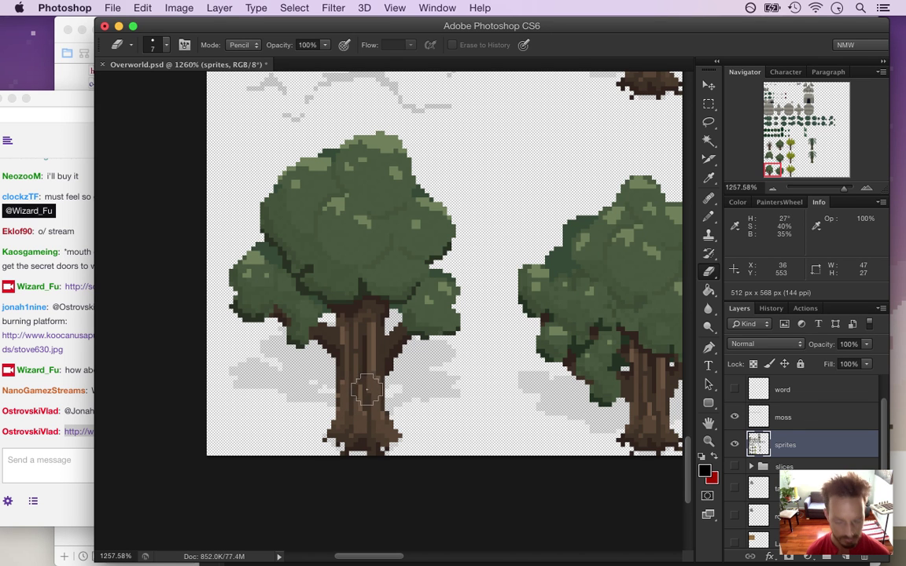
pyautogui.press('m')
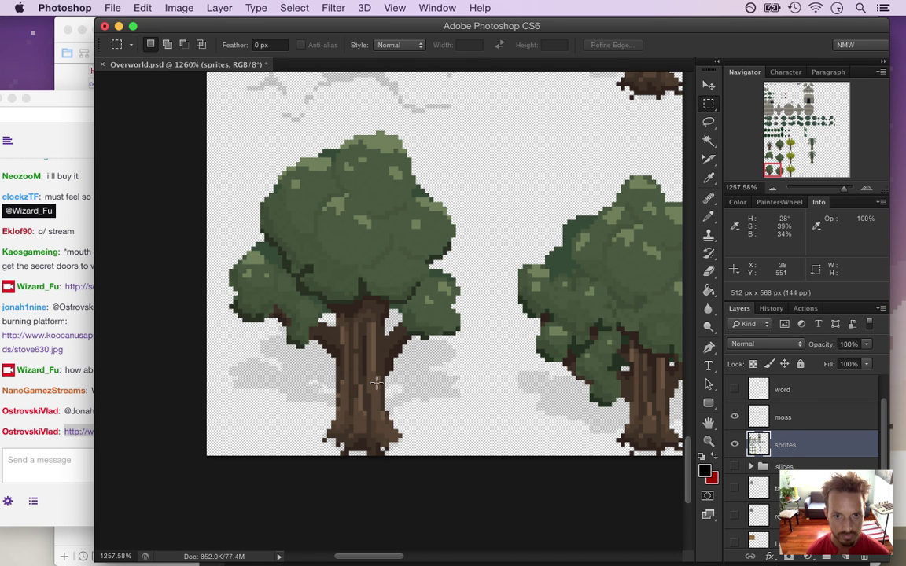
pyautogui.press('e')
pyautogui.moveTo(334, 353)
pyautogui.mouseDown()
pyautogui.moveTo(307, 386)
pyautogui.moveTo(361, 409)
pyautogui.moveTo(368, 432)
pyautogui.mouseUp()
pyautogui.moveTo(330, 315)
pyautogui.mouseDown()
pyautogui.moveTo(353, 333)
pyautogui.moveTo(322, 330)
pyautogui.moveTo(405, 415)
pyautogui.moveTo(383, 342)
pyautogui.moveTo(391, 336)
pyautogui.moveTo(400, 390)
pyautogui.moveTo(346, 346)
pyautogui.moveTo(337, 374)
pyautogui.moveTo(352, 323)
pyautogui.moveTo(375, 327)
pyautogui.mouseUp()
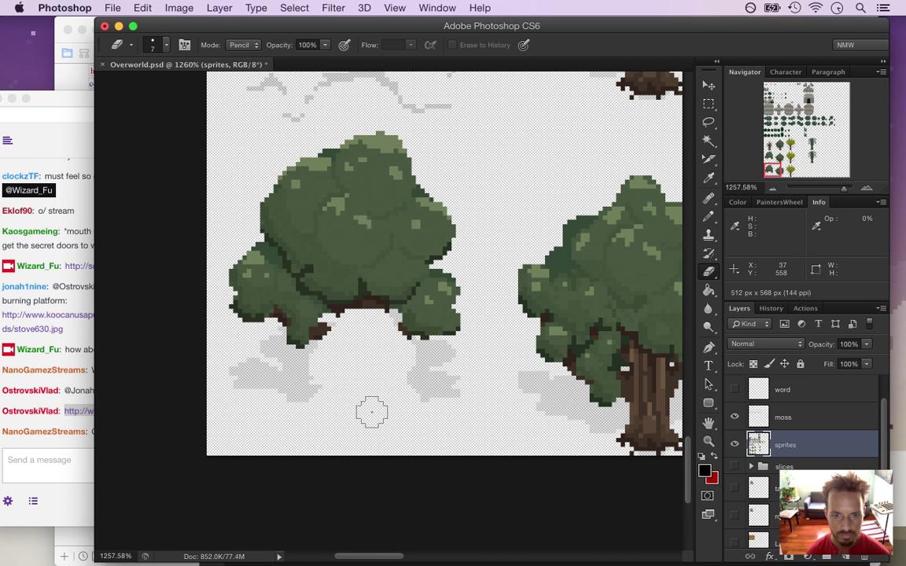
# Select the grey shadow colour with the Magic Wand, erase the shadow beneath the trunkless bottom tree, and deselect.
pyautogui.press('w')
pyautogui.click(433, 393)
pyautogui.press('e')
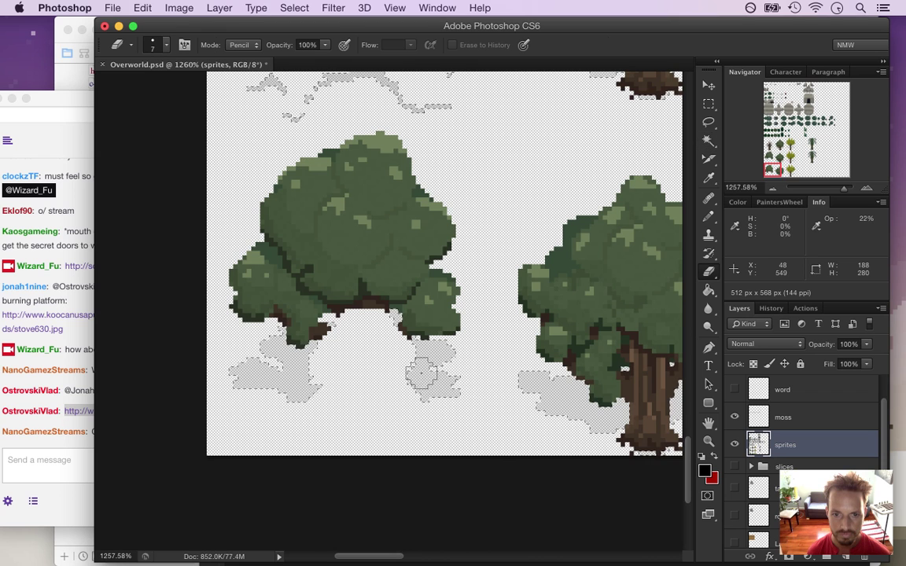
pyautogui.moveTo(433, 367)
pyautogui.mouseDown()
pyautogui.moveTo(461, 358)
pyautogui.moveTo(432, 357)
pyautogui.moveTo(365, 289)
pyautogui.moveTo(360, 339)
pyautogui.moveTo(312, 315)
pyautogui.moveTo(232, 342)
pyautogui.moveTo(245, 408)
pyautogui.mouseUp()
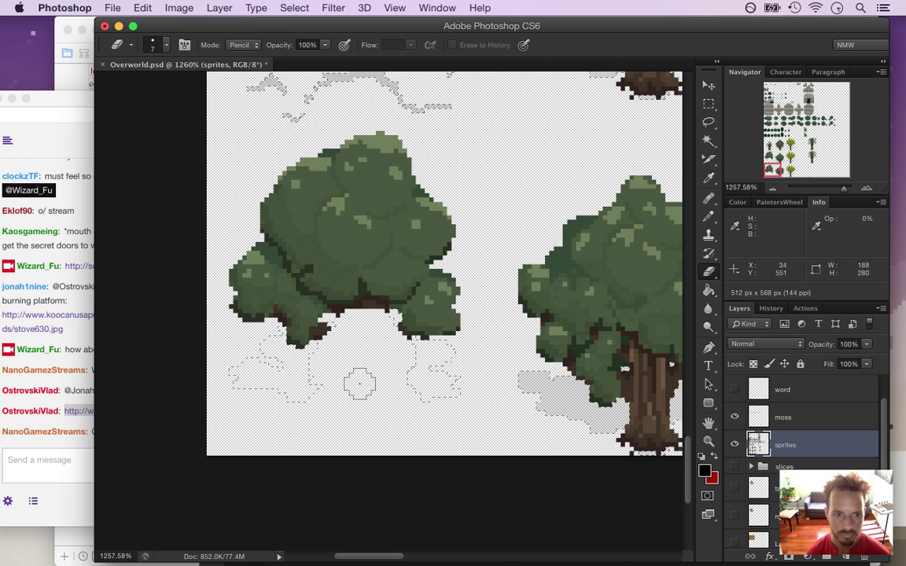
pyautogui.press('m')
pyautogui.hotkey('ctrl', 'd')
# Read the new viewer messages in the Twitch chat and return to the trunkless bottom tree in Photoshop.
pyautogui.click(76, 396)
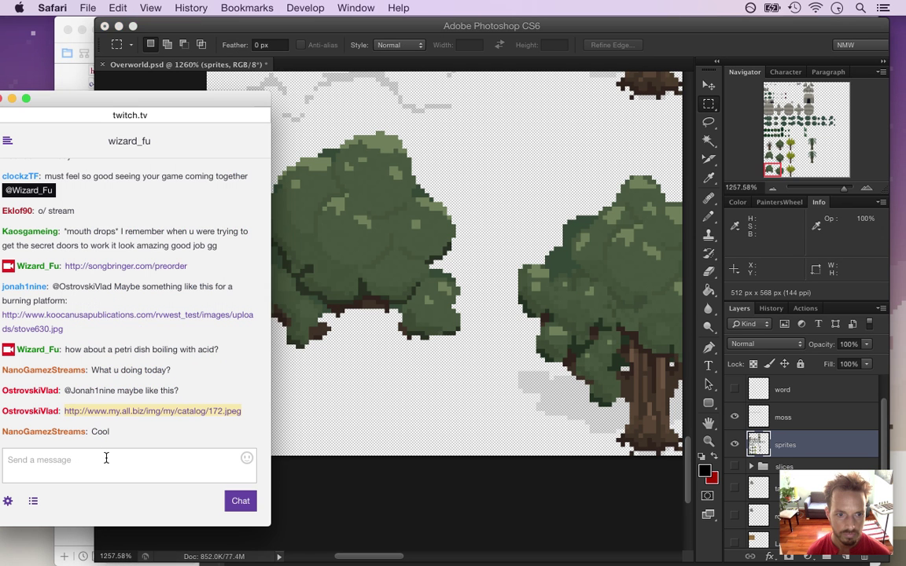
pyautogui.click(375, 392)
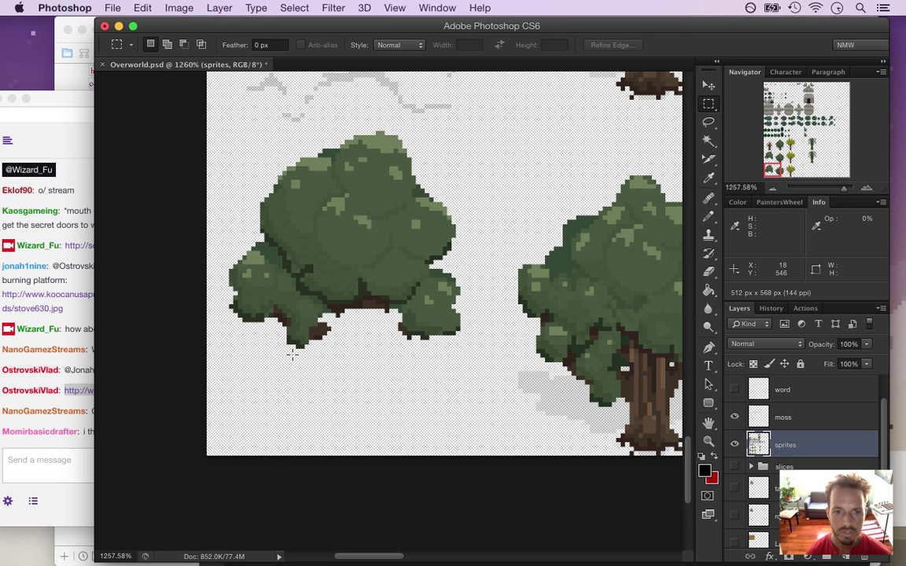
pyautogui.moveTo(276, 316); pyautogui.dragTo(346, 346)
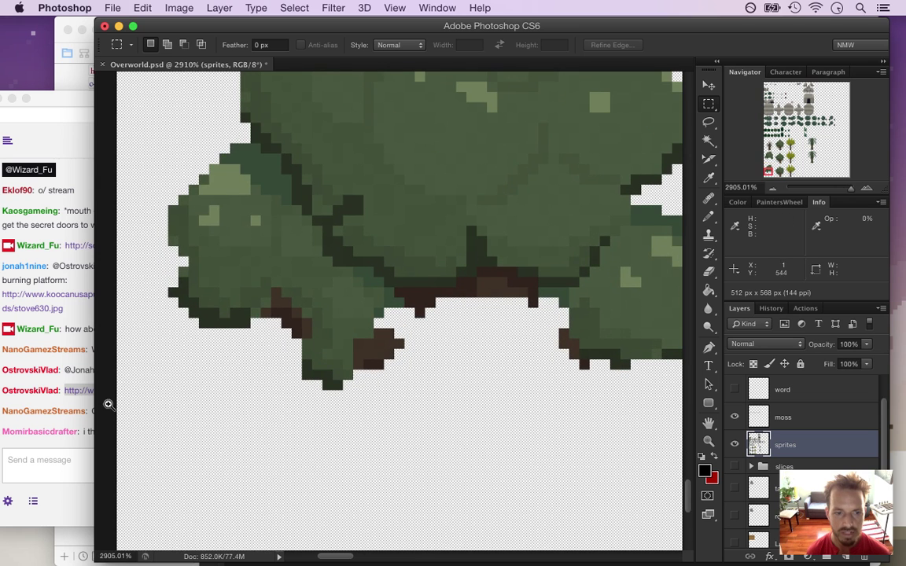
pyautogui.click(63, 452)
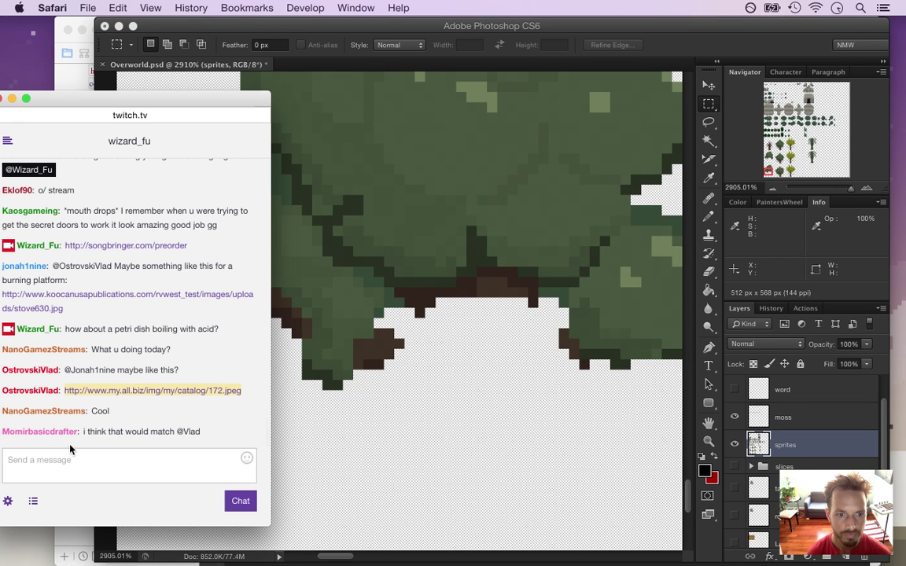
pyautogui.click(660, 51)
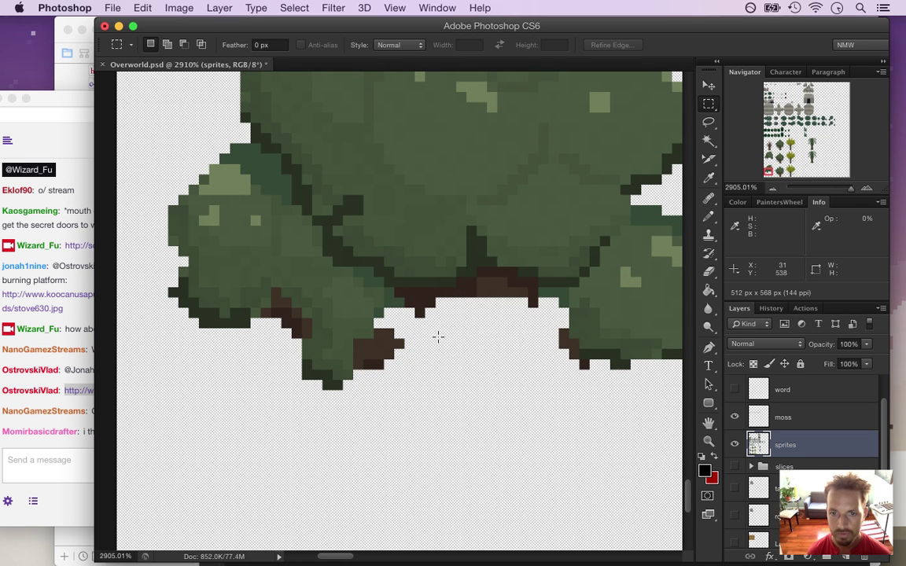
# Select the leftover brown trunk pixels with the Magic Wand, erase them under the bottom tree's foliage, and deselect.
pyautogui.press('w')
pyautogui.click(493, 288)
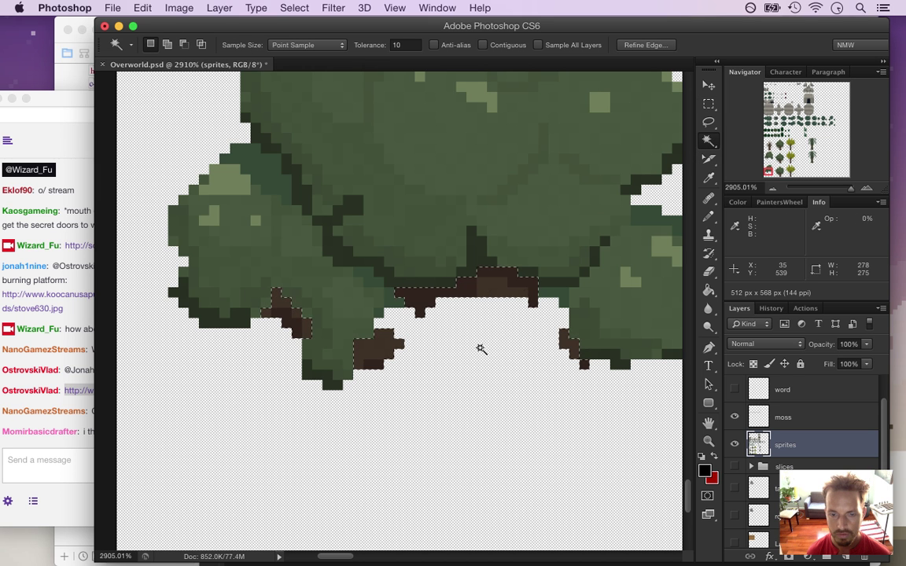
pyautogui.moveTo(471, 365); pyautogui.dragTo(437, 367)
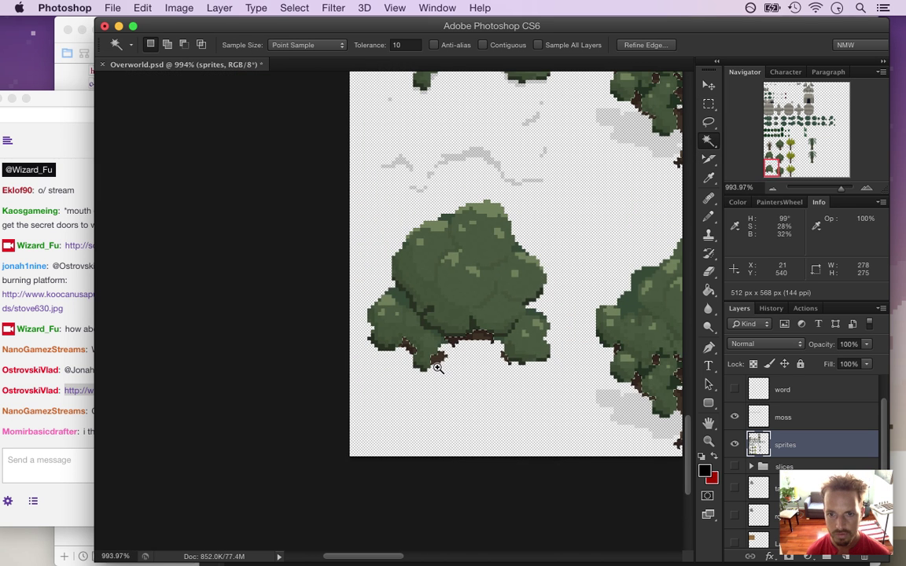
pyautogui.press('e')
pyautogui.moveTo(462, 352)
pyautogui.mouseDown()
pyautogui.moveTo(434, 350)
pyautogui.moveTo(463, 330)
pyautogui.moveTo(496, 342)
pyautogui.mouseUp()
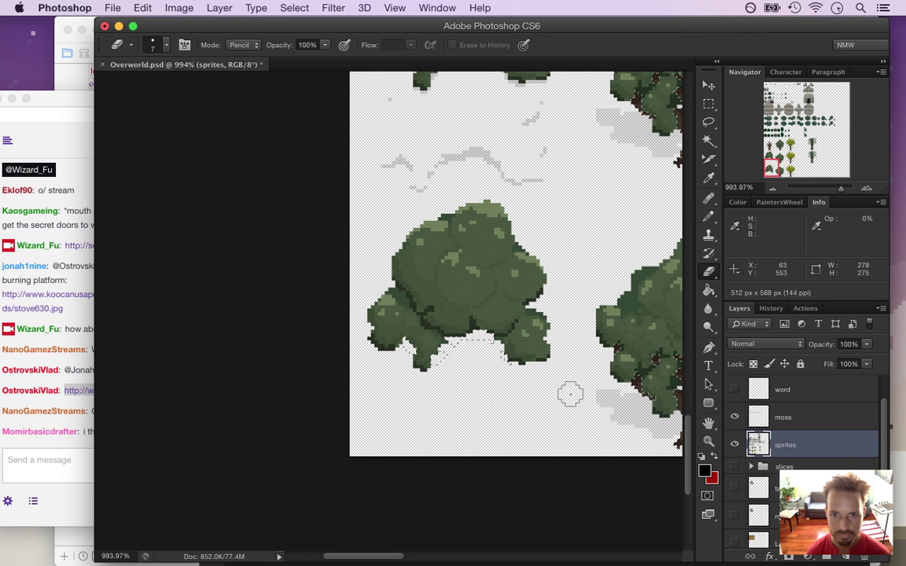
pyautogui.hotkey('ctrl', 'd')
# Select the grey shadow fragments between the two trunkless trees and move them down onto the bottom tree's foliage.
pyautogui.press('m')
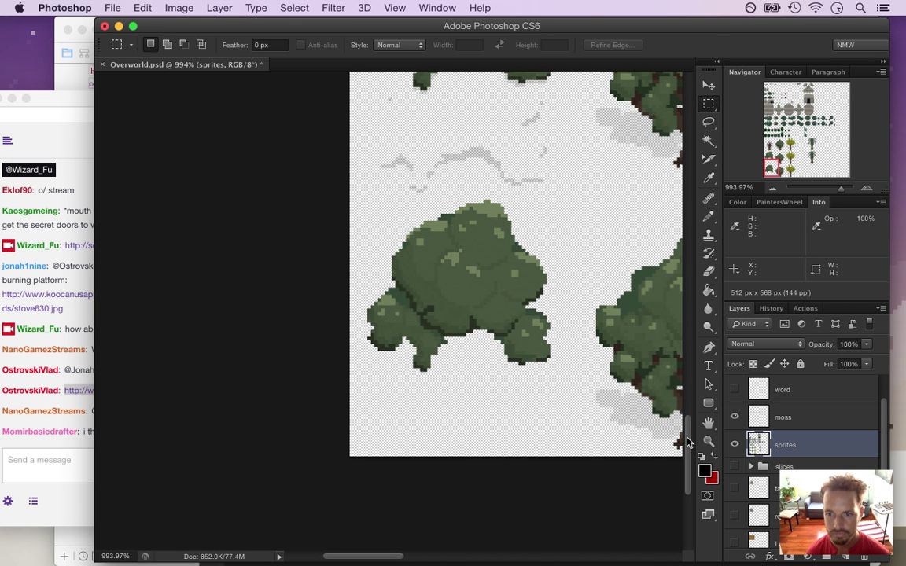
pyautogui.scroll(5, 676, 417)
pyautogui.moveTo(359, 319); pyautogui.dragTo(557, 219)
pyautogui.press('v')
pyautogui.moveTo(496, 276); pyautogui.dragTo(500, 464)
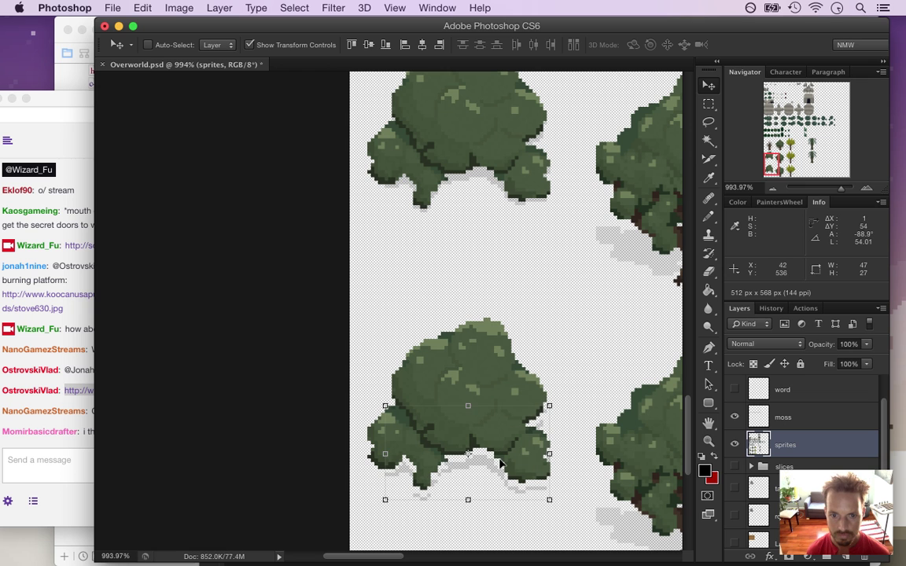
# Nudge the shadow fragments up two pixels to fit the underside of the bottom foliage, deselect, and save the file.
pyautogui.press('Up')
pyautogui.press('Up')
pyautogui.press('Right')
pyautogui.press('Left')
pyautogui.press('Down')
pyautogui.press('Up')
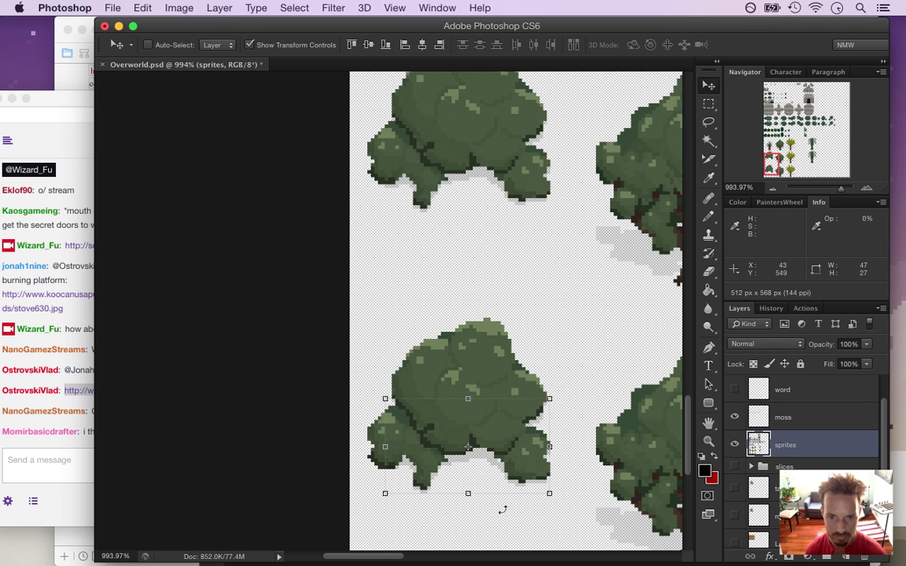
pyautogui.press('m')
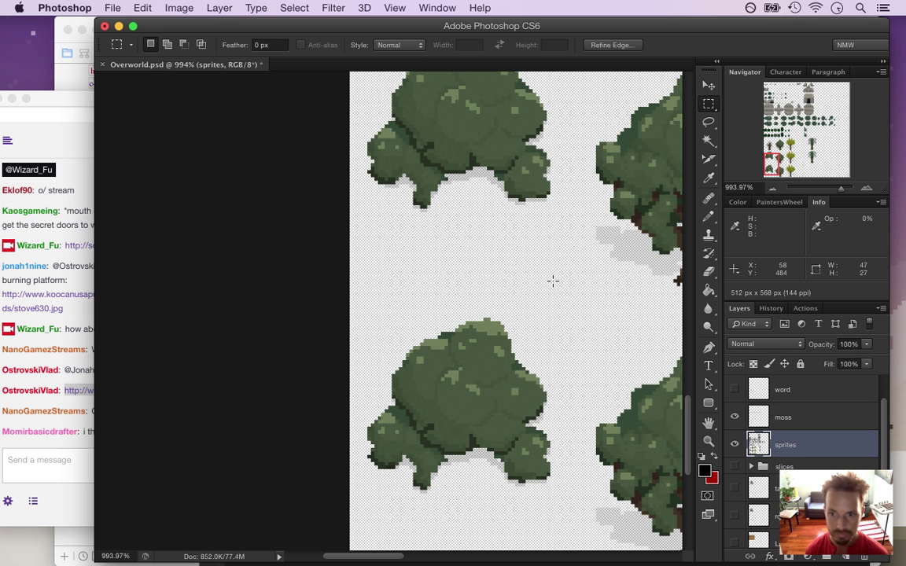
pyautogui.press('super+s')
# Review the upper rows of tree sprites, check the Twitch chat for new messages, and return to Photoshop.
pyautogui.moveTo(690, 417); pyautogui.dragTo(698, 367)
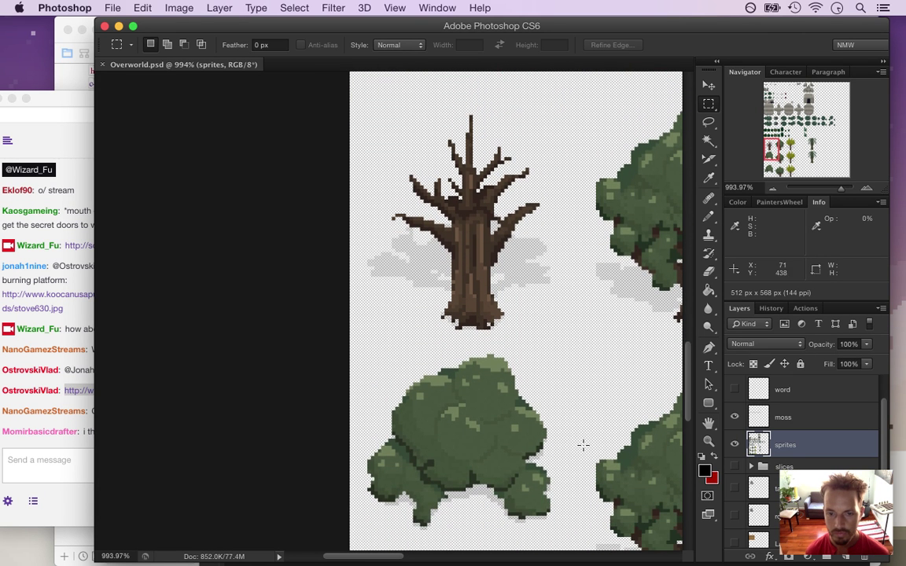
pyautogui.moveTo(364, 559); pyautogui.dragTo(431, 560)
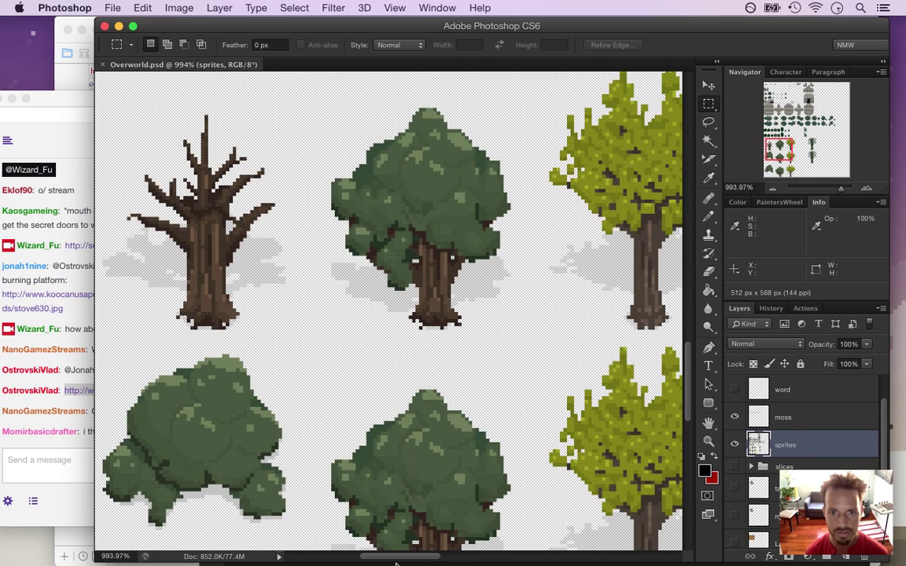
pyautogui.click(78, 403)
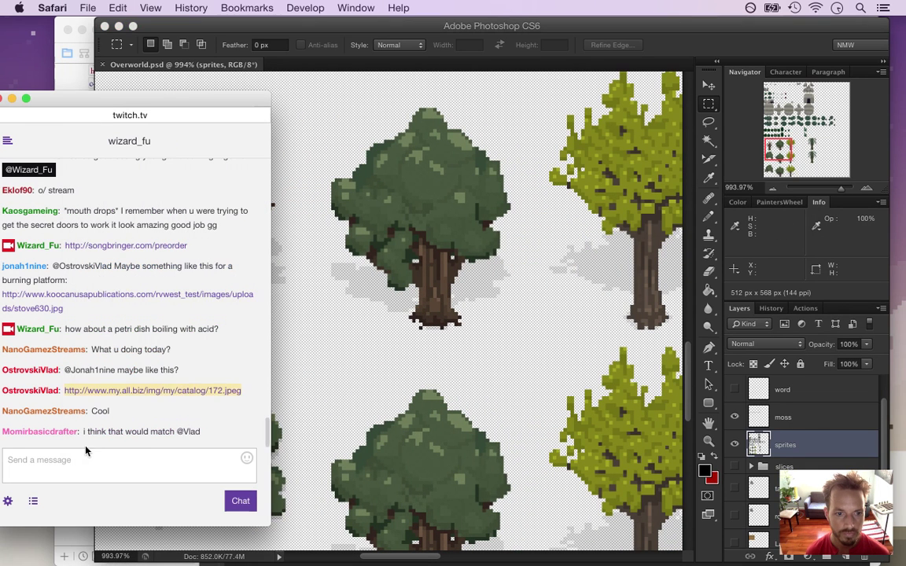
pyautogui.click(682, 45)
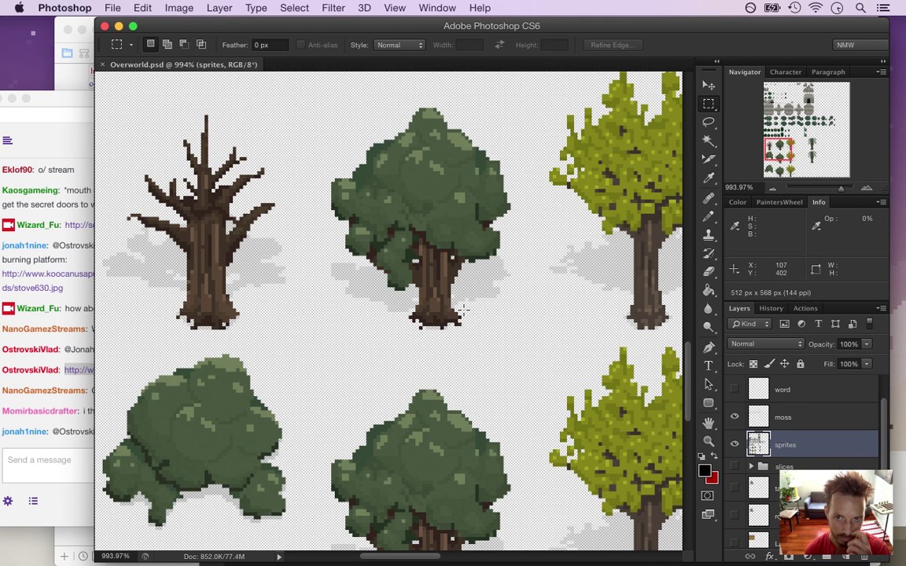
# Select the shadow and trunk colours of the green and yellow trees with the Magic Wand, adding each brown shade.
pyautogui.moveTo(688, 360); pyautogui.dragTo(689, 418)
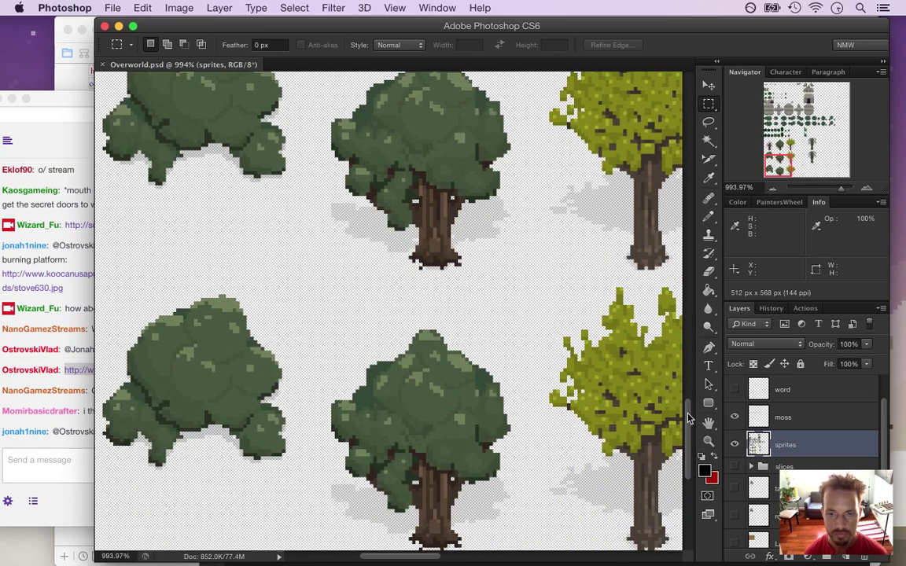
pyautogui.press('super+space')
pyautogui.moveTo(457, 291); pyautogui.dragTo(429, 298)
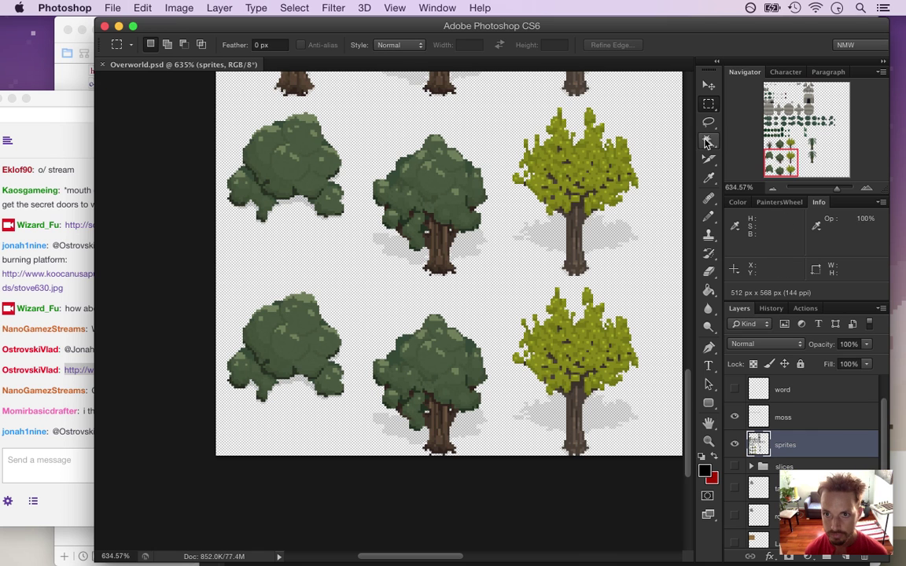
pyautogui.press('w')
pyautogui.click(445, 251)
pyautogui.keyDown('shift'); pyautogui.click(454, 257); pyautogui.keyUp('shift')
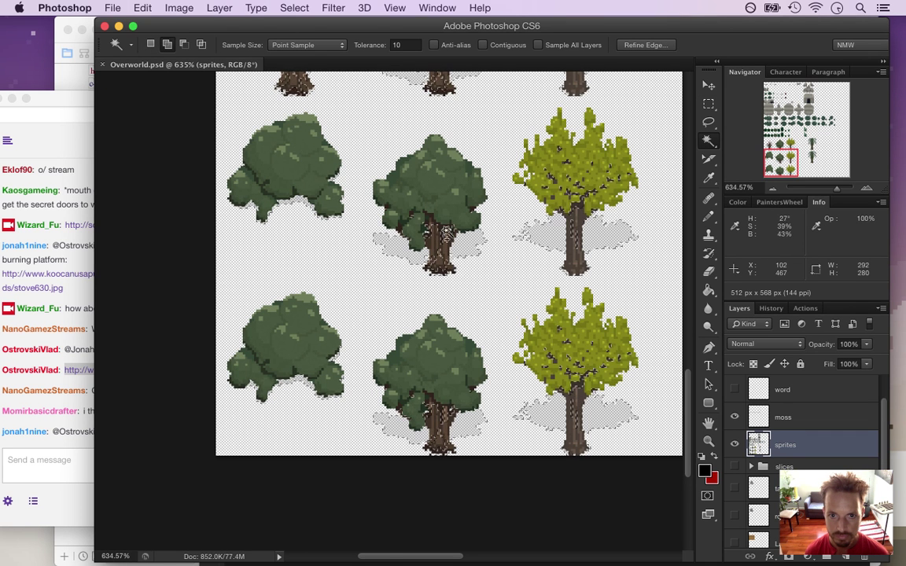
pyautogui.keyDown('shift'); pyautogui.click(432, 261); pyautogui.keyUp('shift')
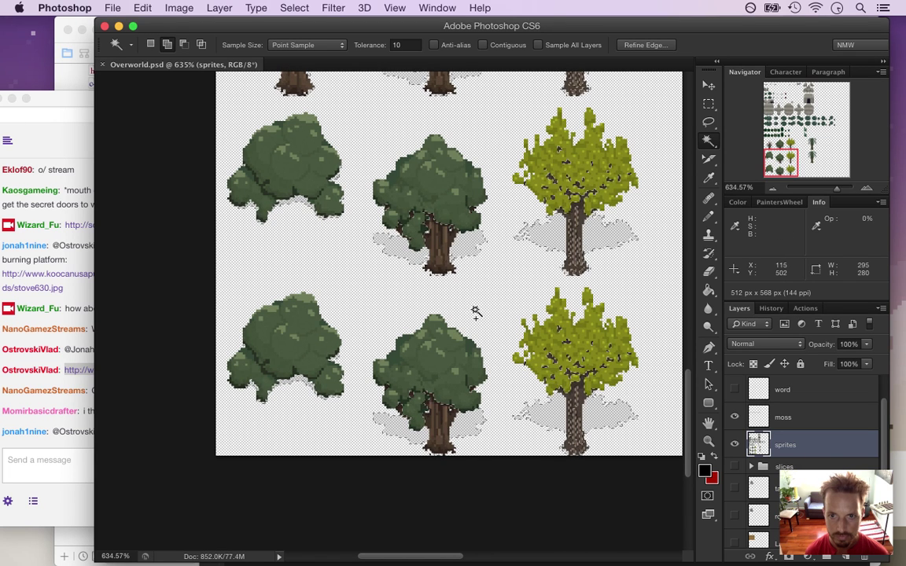
pyautogui.keyDown('shift'); pyautogui.click(579, 272); pyautogui.keyUp('shift')
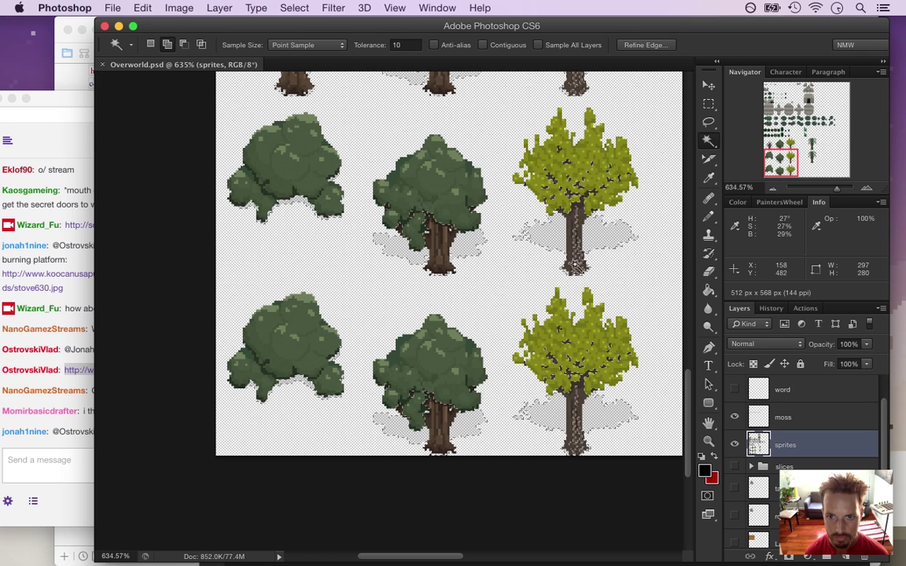
pyautogui.keyDown('shift'); pyautogui.click(579, 268); pyautogui.keyUp('shift')
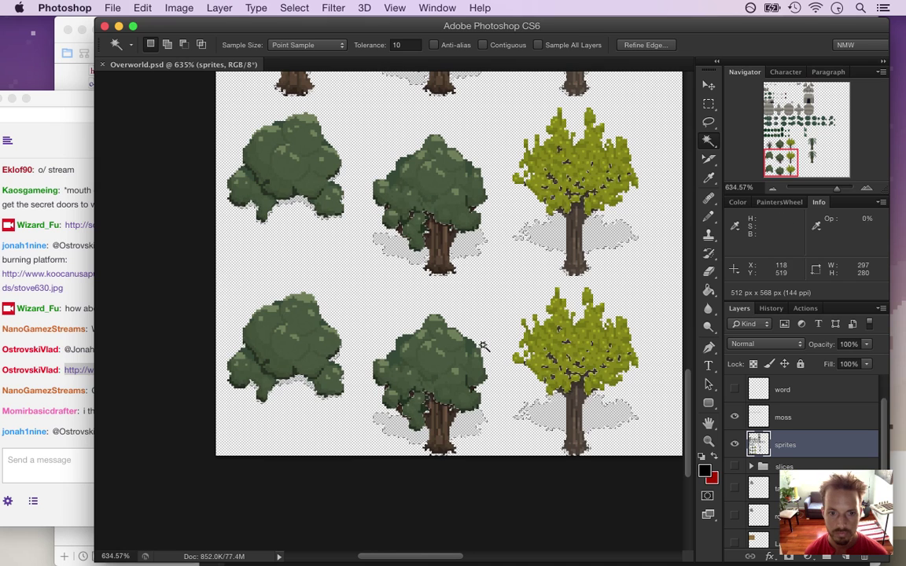
# Erase the selected trunks and shadows from the lower two rows of green and yellow trees, enlarging the eraser to 40 px, and deselect.
pyautogui.press('e')
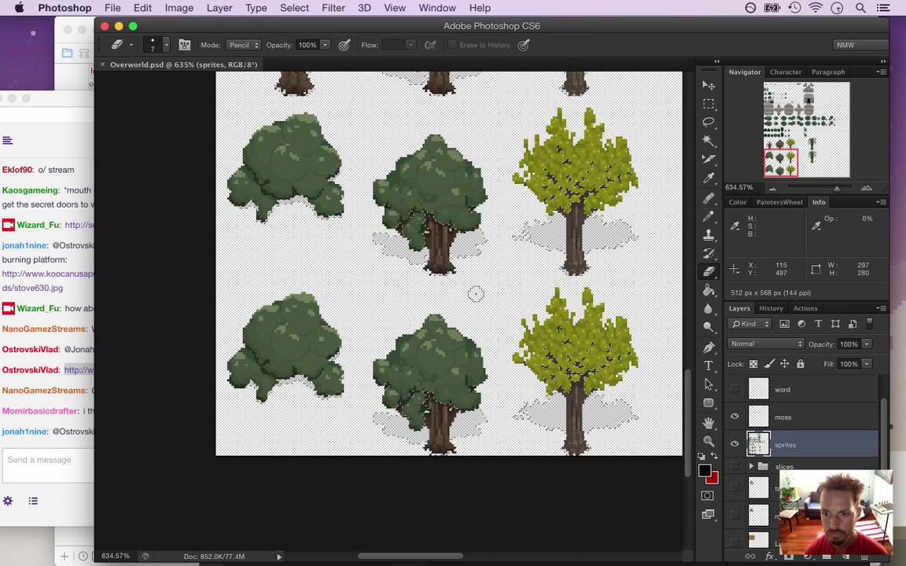
pyautogui.moveTo(380, 228)
pyautogui.mouseDown()
pyautogui.moveTo(385, 245)
pyautogui.moveTo(400, 238)
pyautogui.moveTo(395, 254)
pyautogui.mouseUp()
pyautogui.press(']')
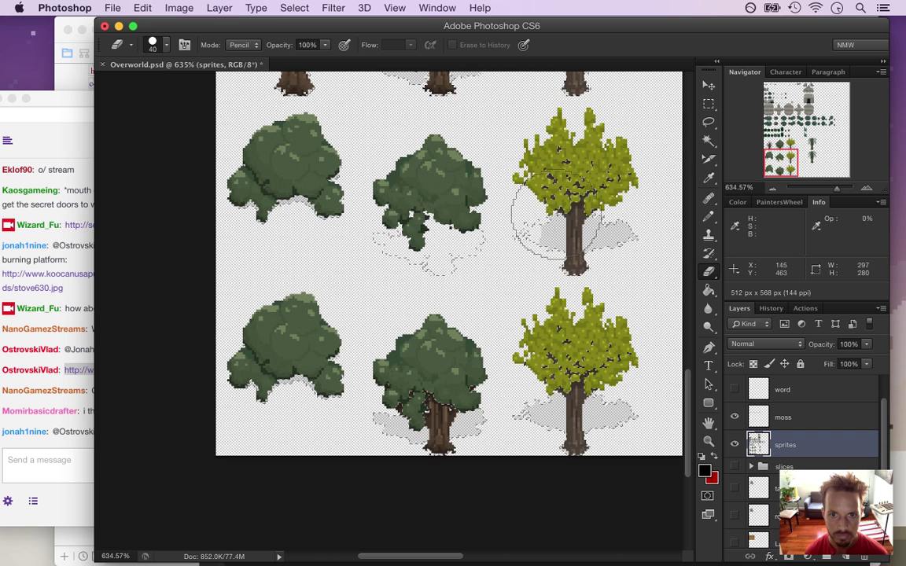
pyautogui.moveTo(546, 208); pyautogui.dragTo(554, 224)
pyautogui.click(570, 415)
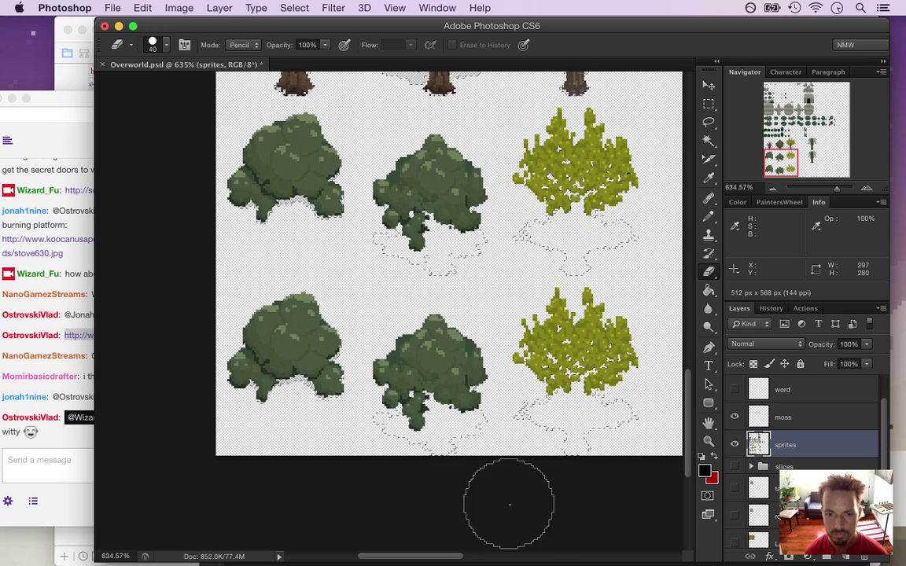
pyautogui.press('m')
pyautogui.click(390, 299)
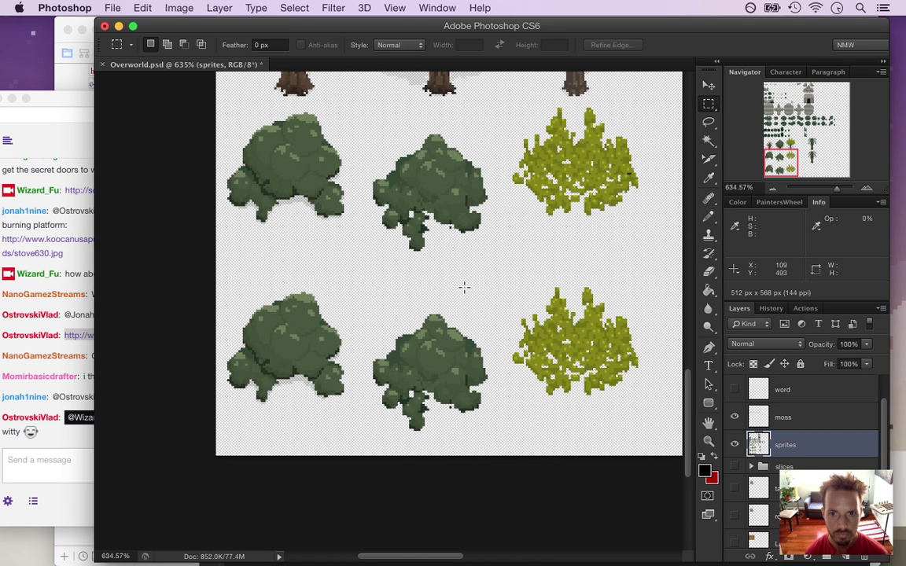
# Read the latest viewer message in the Twitch chat, then return to Photoshop and save Overworld.psd.
pyautogui.moveTo(425, 224); pyautogui.dragTo(486, 239)
pyautogui.click(93, 459)
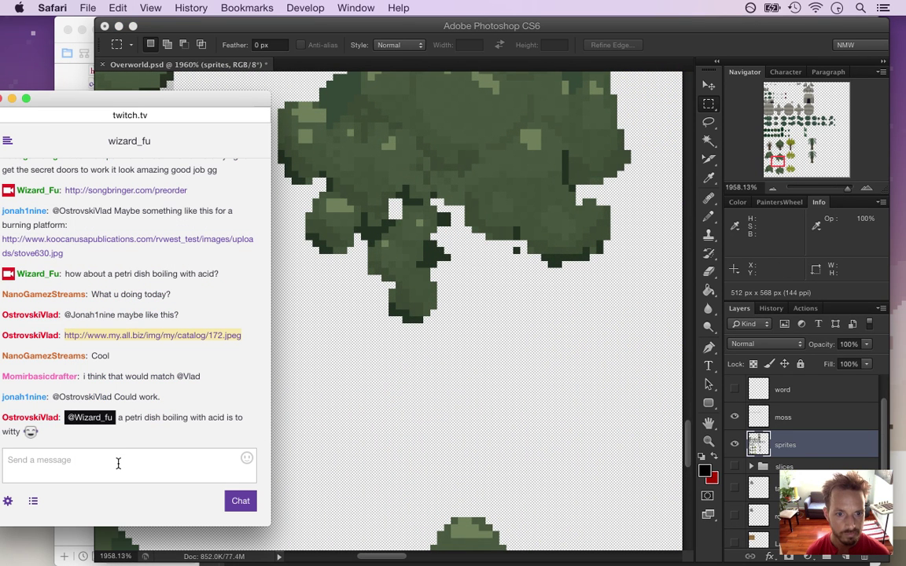
pyautogui.moveTo(145, 417); pyautogui.dragTo(188, 417)
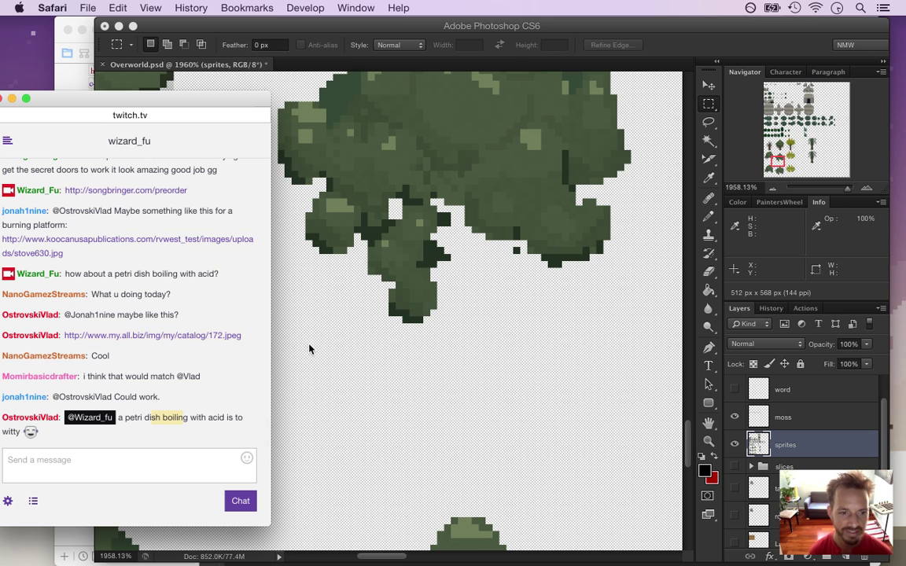
pyautogui.click(261, 403)
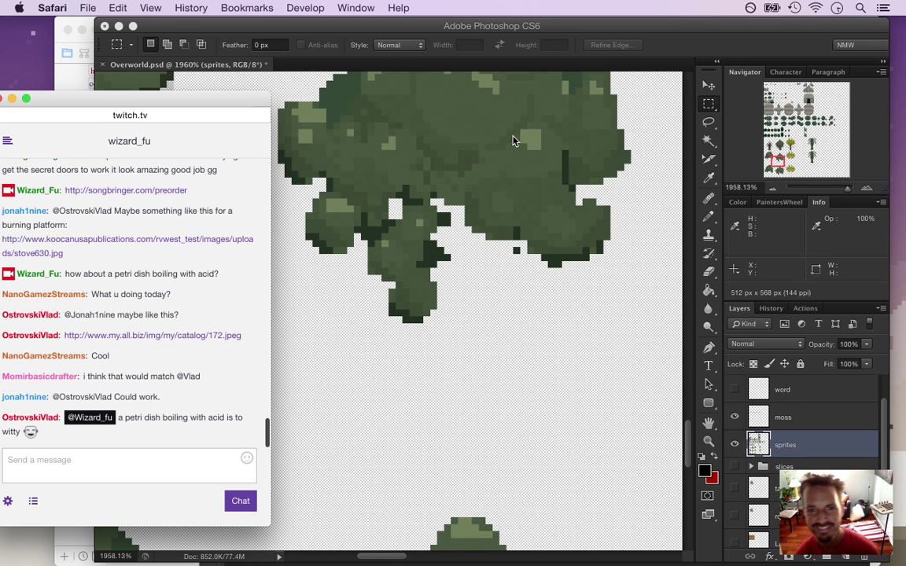
pyautogui.click(684, 42)
pyautogui.press('super+s')
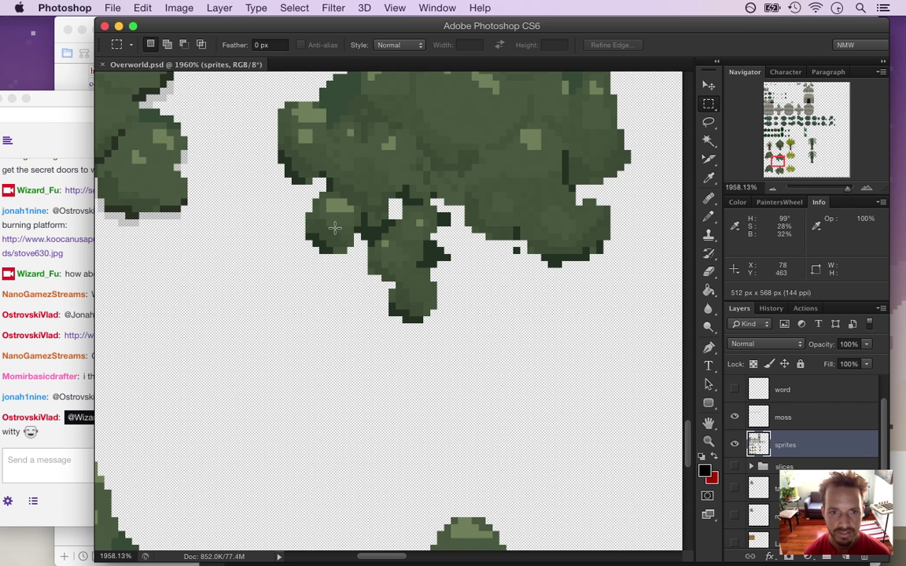
# Paint black shadow pixels with the 1 px Pencil at 30% opacity in the gaps and along the underside of the middle tree's foliage.
pyautogui.press('b')
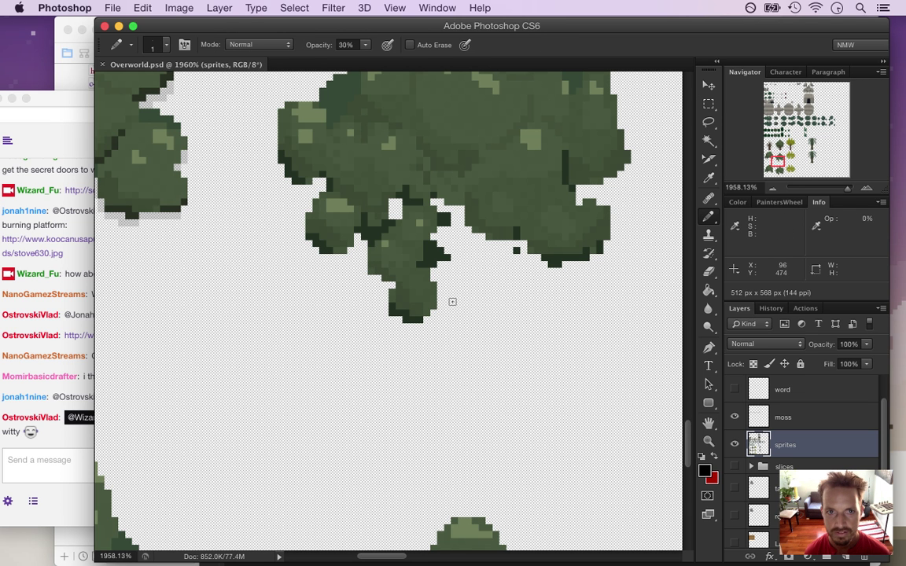
pyautogui.moveTo(325, 187); pyautogui.dragTo(321, 182)
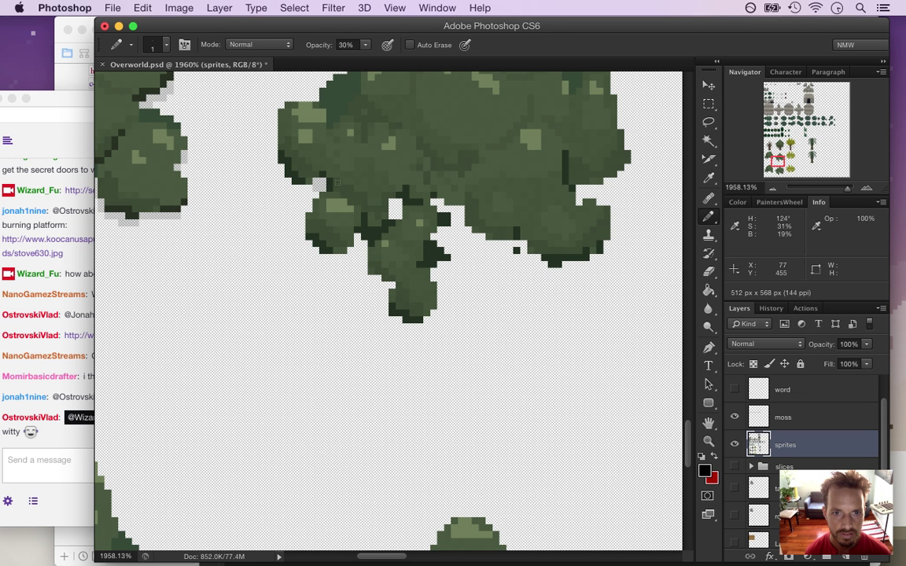
pyautogui.click(393, 213)
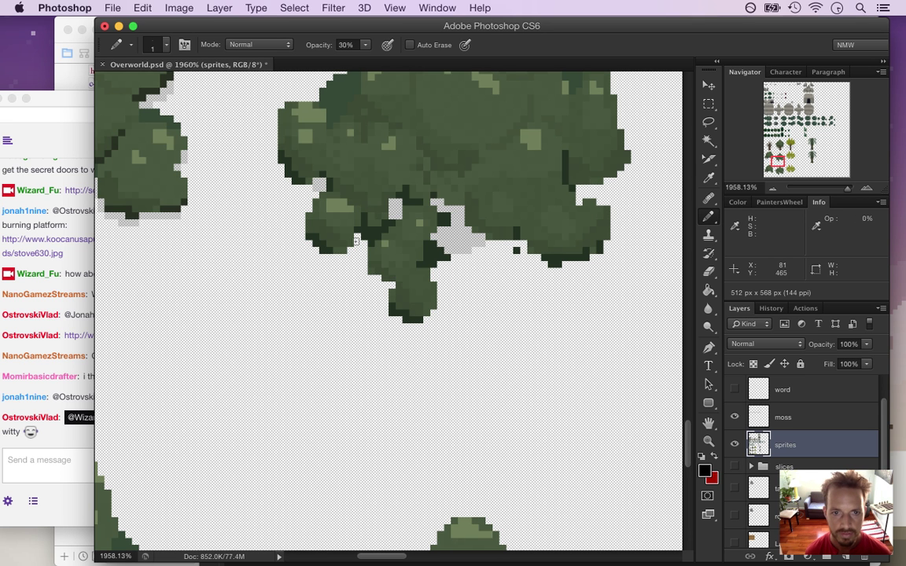
pyautogui.click(364, 262)
pyautogui.moveTo(378, 277); pyautogui.dragTo(390, 285)
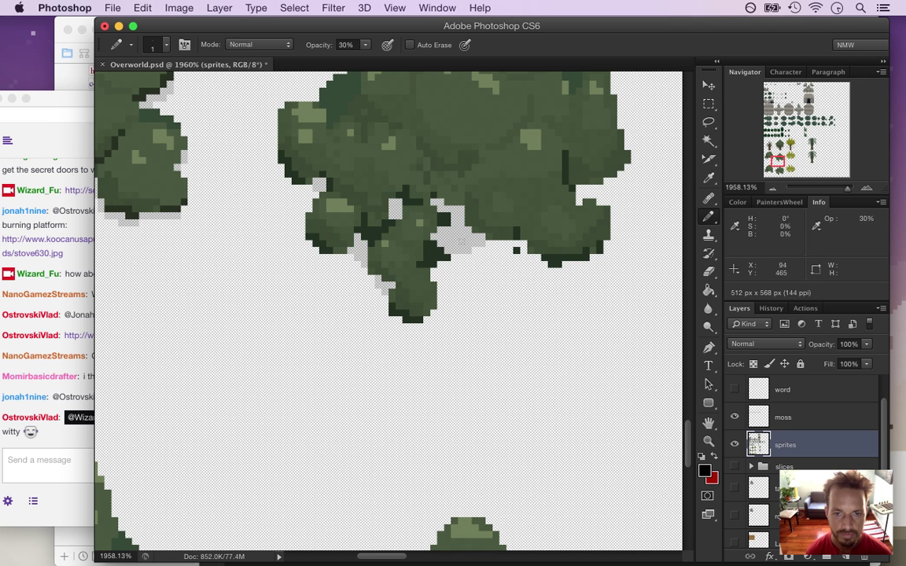
pyautogui.moveTo(463, 259); pyautogui.dragTo(504, 244)
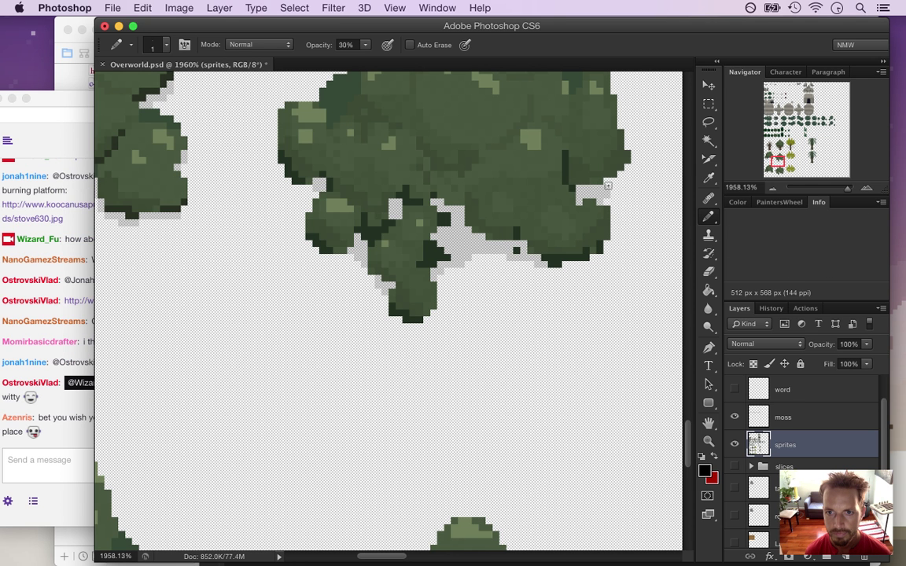
# Switch to the Eraser and reduce its brush size to 1 px.
pyautogui.press('e')
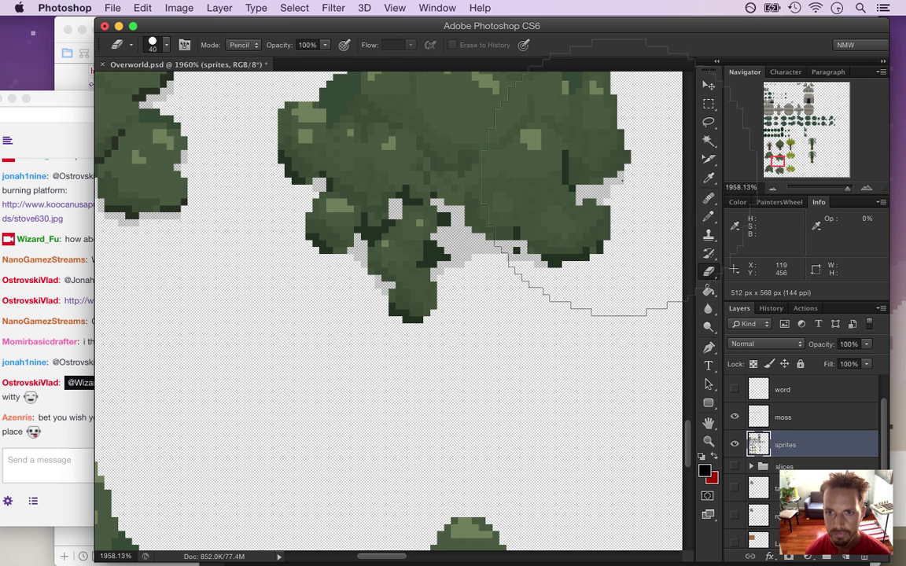
pyautogui.press('[')
pyautogui.press('[')
pyautogui.press('[')
pyautogui.press('[')
pyautogui.press('[')
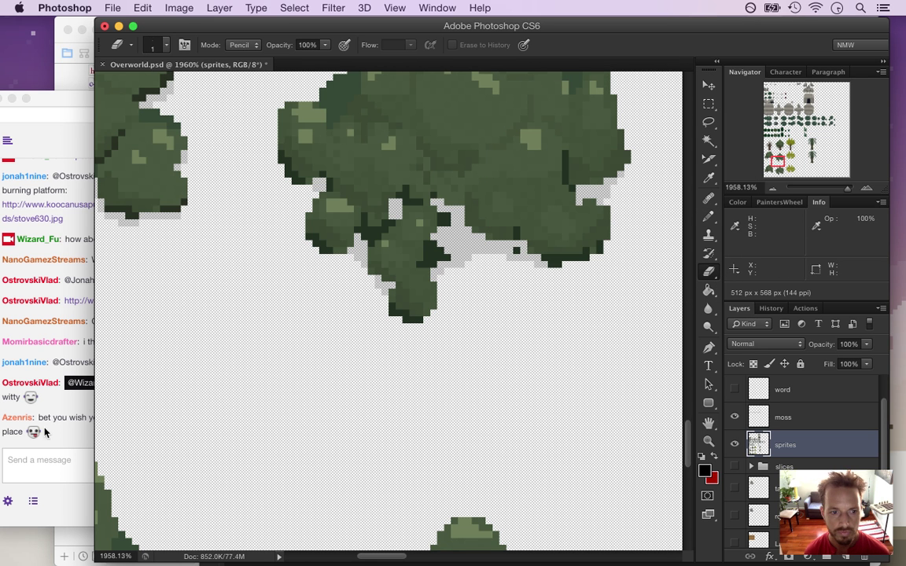
# Switch to the Twitch chat, read the new viewer comment about drawing in layers, and return to Photoshop.
pyautogui.click(82, 456)
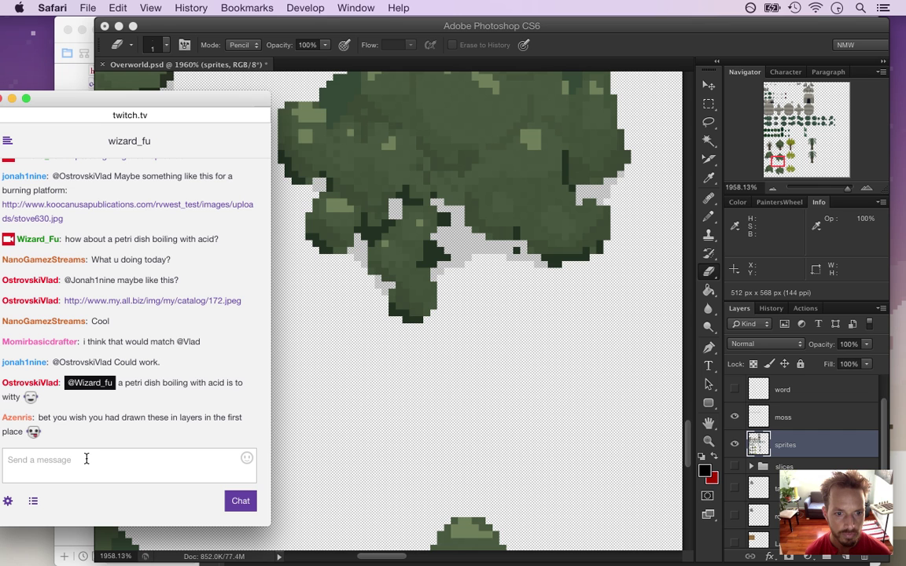
pyautogui.moveTo(53, 417); pyautogui.dragTo(101, 436)
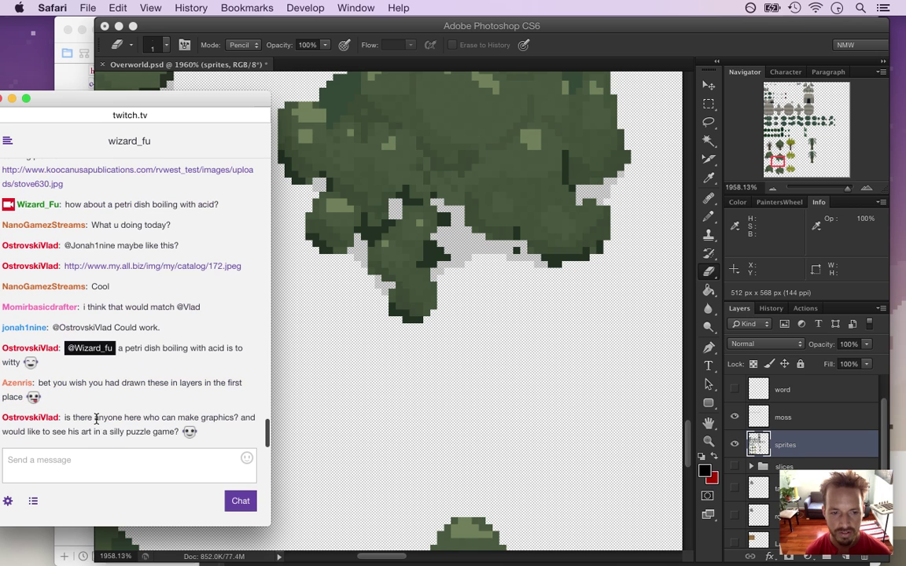
pyautogui.moveTo(53, 383); pyautogui.dragTo(97, 389)
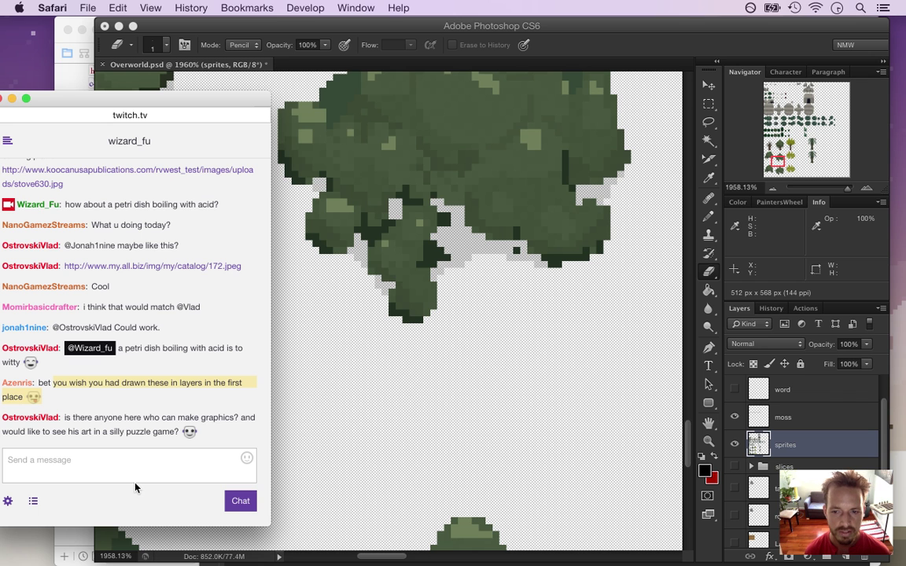
pyautogui.click(716, 25)
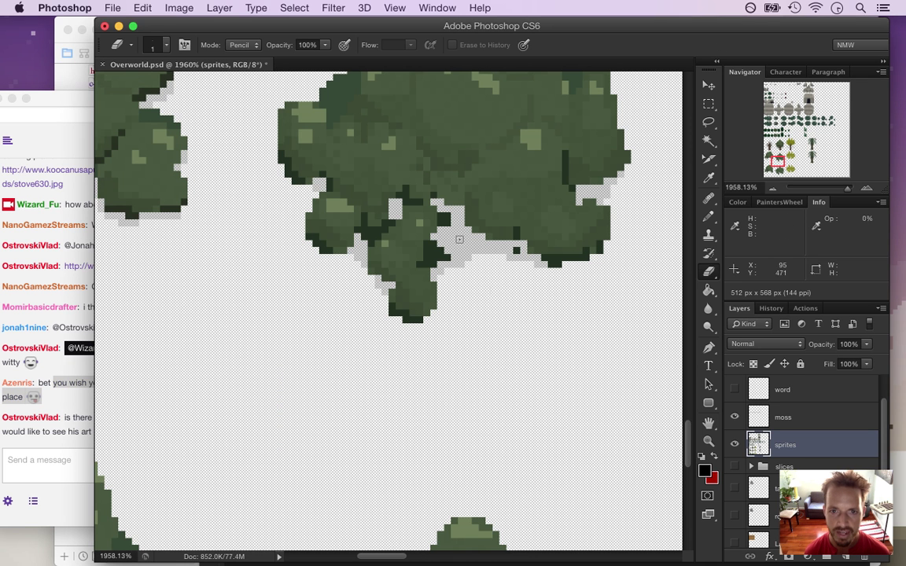
# Open Poster2.psd from the Backgrounds folder.
pyautogui.moveTo(688, 426); pyautogui.dragTo(693, 413)
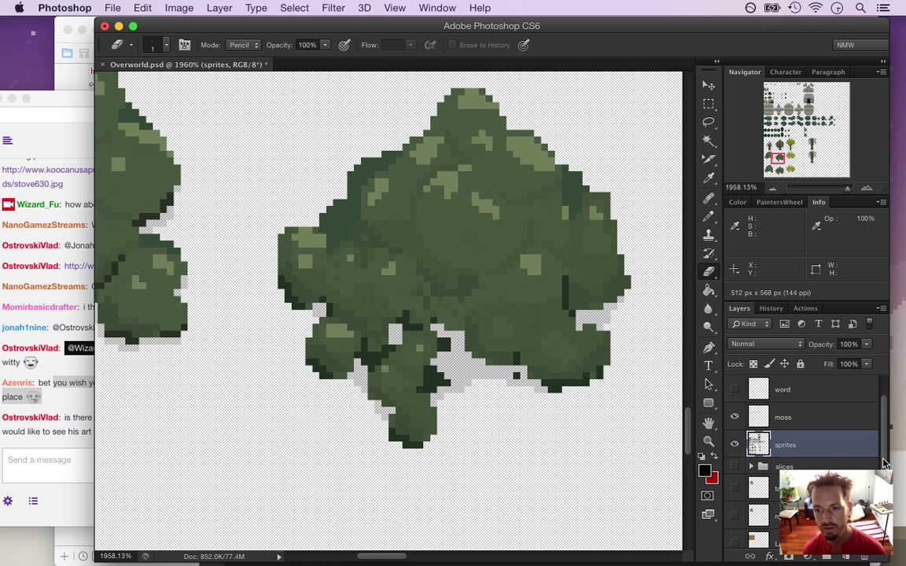
pyautogui.moveTo(883, 464); pyautogui.dragTo(884, 432)
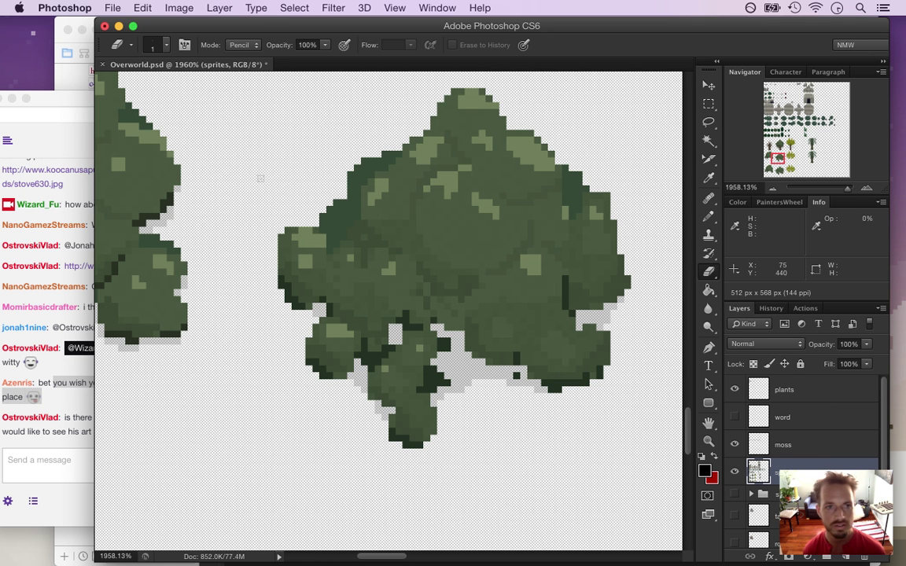
pyautogui.click(112, 8)
pyautogui.press('super+o')
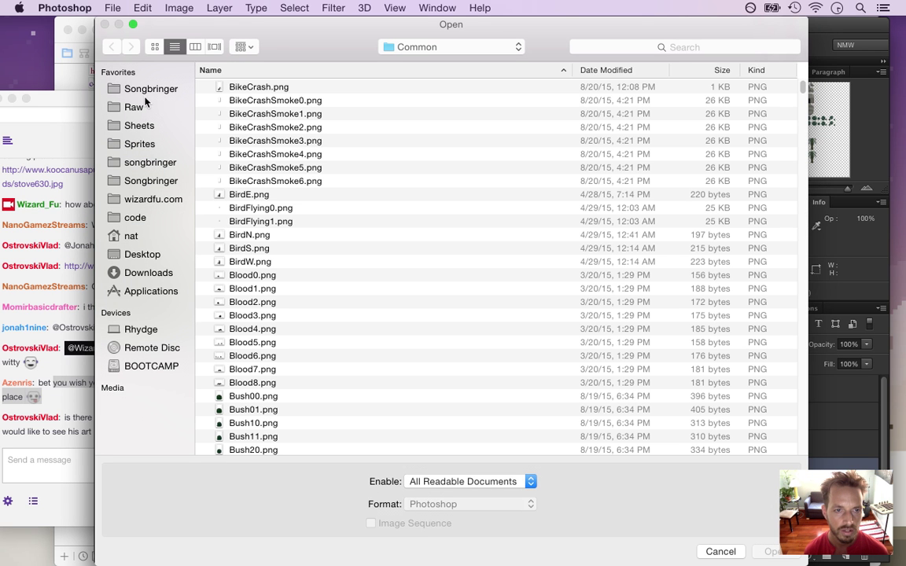
pyautogui.click(157, 145)
pyautogui.doubleClick(257, 114)
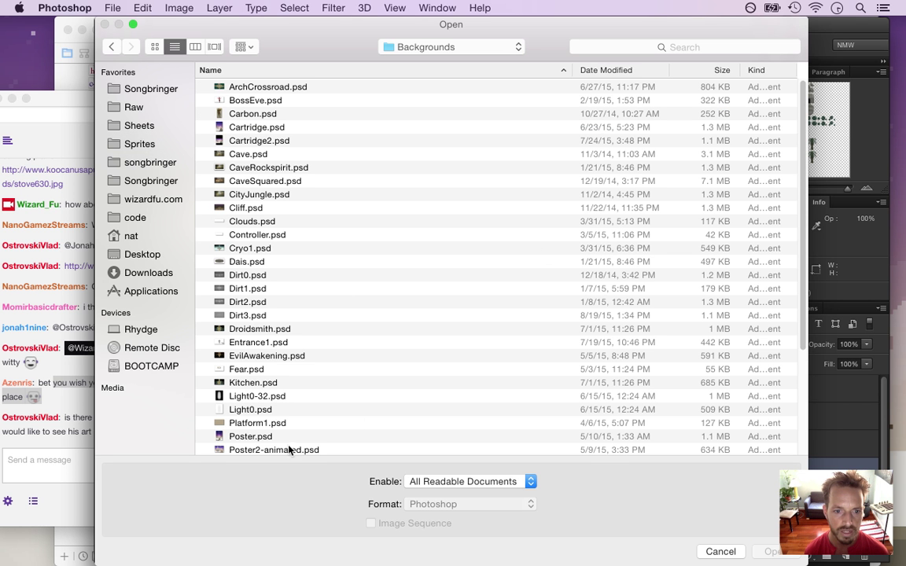
pyautogui.scroll(-2, 259, 425)
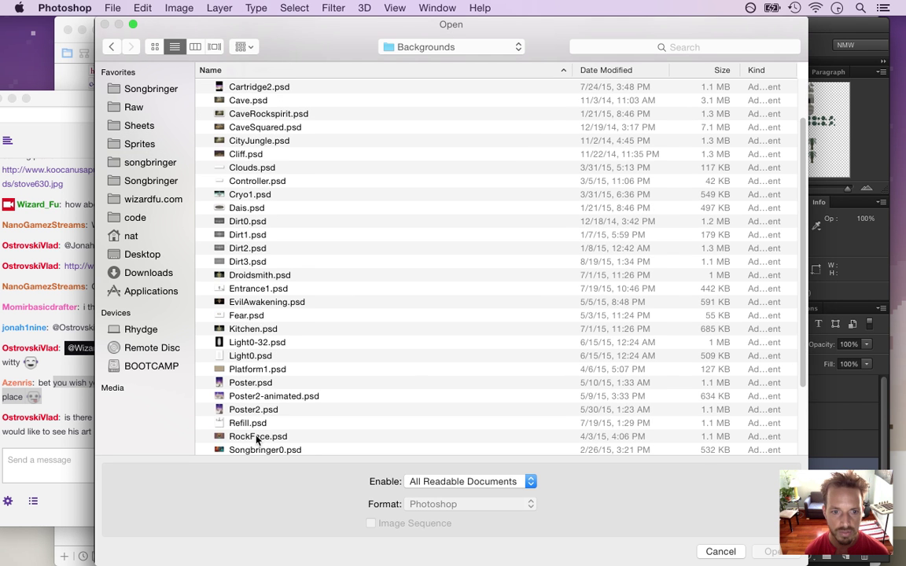
pyautogui.click(259, 409)
pyautogui.doubleClick(248, 414)
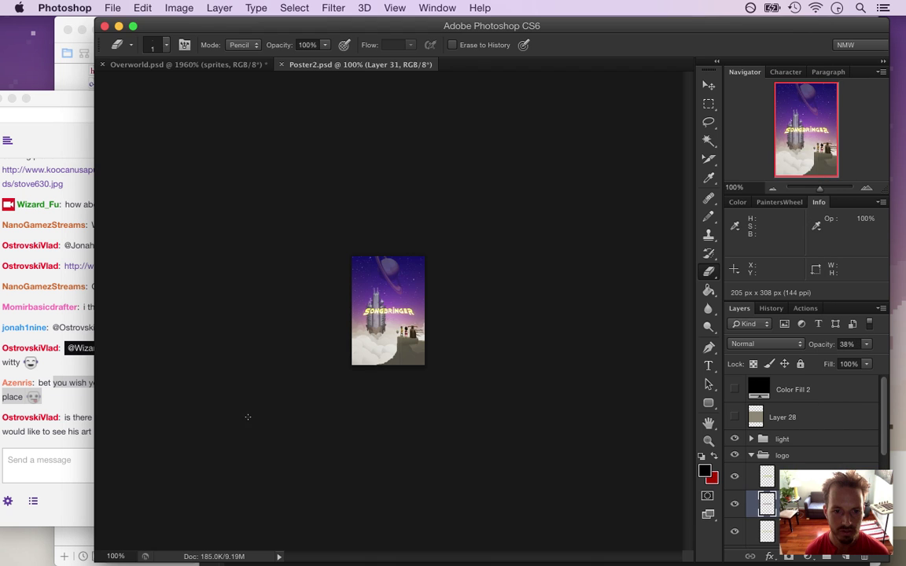
# Examine how the Songbringer poster is layered, expanding groups such as light and bg down to the castle layers.
pyautogui.moveTo(376, 321); pyautogui.dragTo(462, 334)
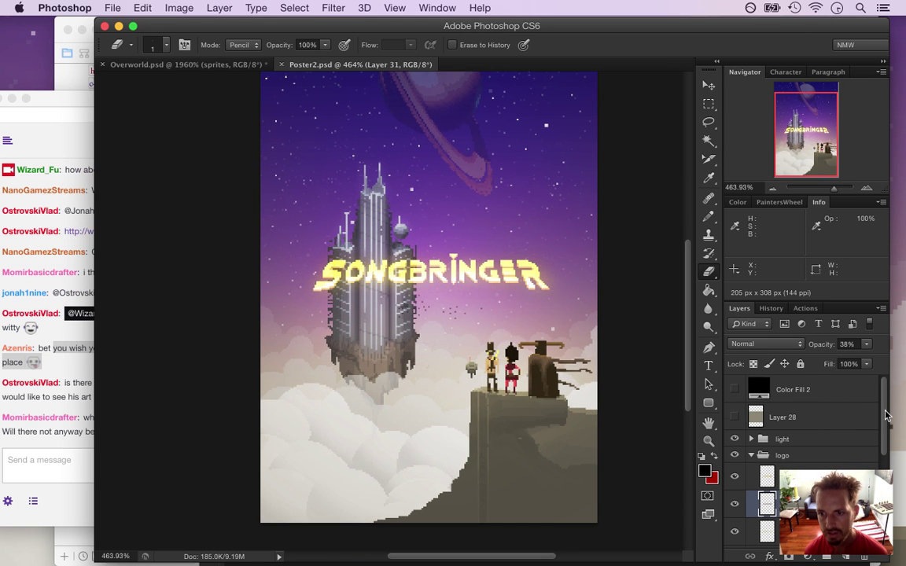
pyautogui.scroll(-1, 885, 415)
pyautogui.click(751, 411)
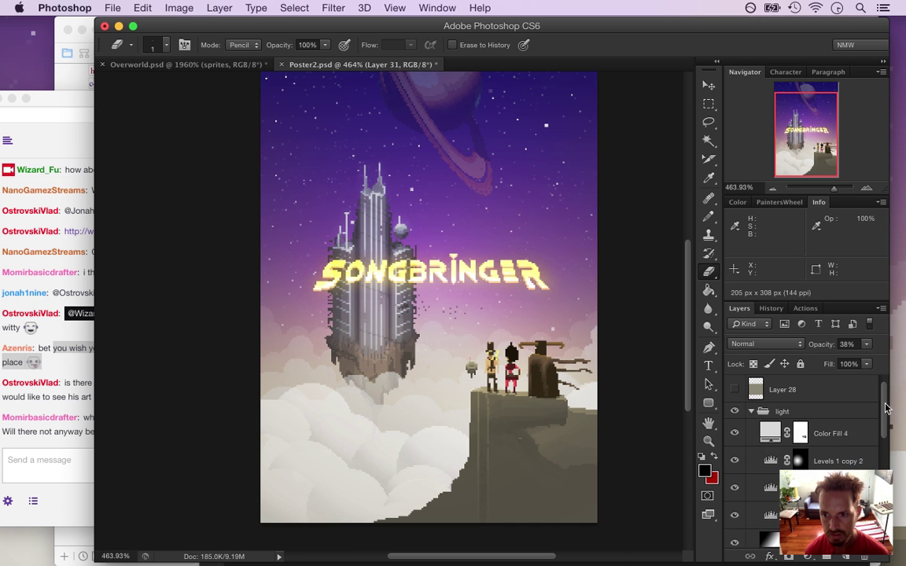
pyautogui.scroll(5, 884, 408)
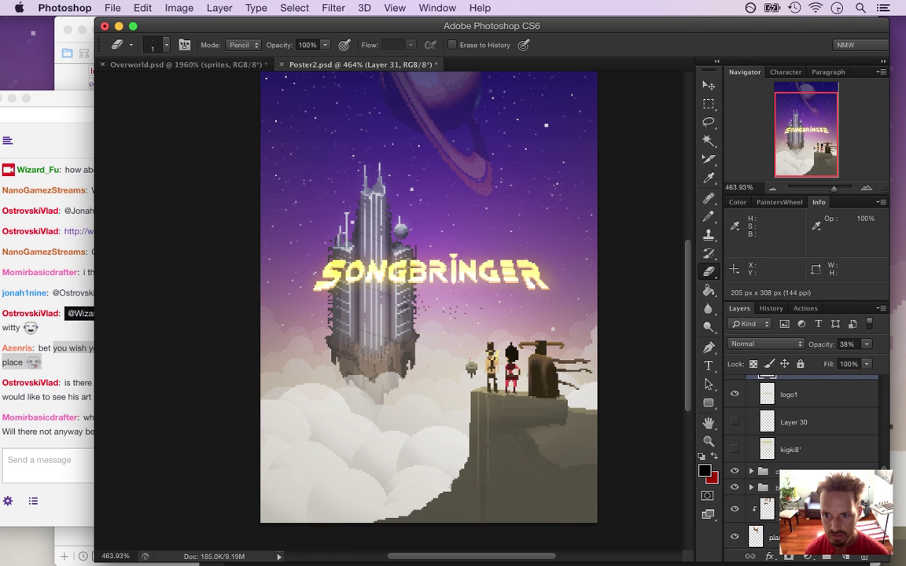
pyautogui.click(751, 471)
pyautogui.scroll(-6, 879, 465)
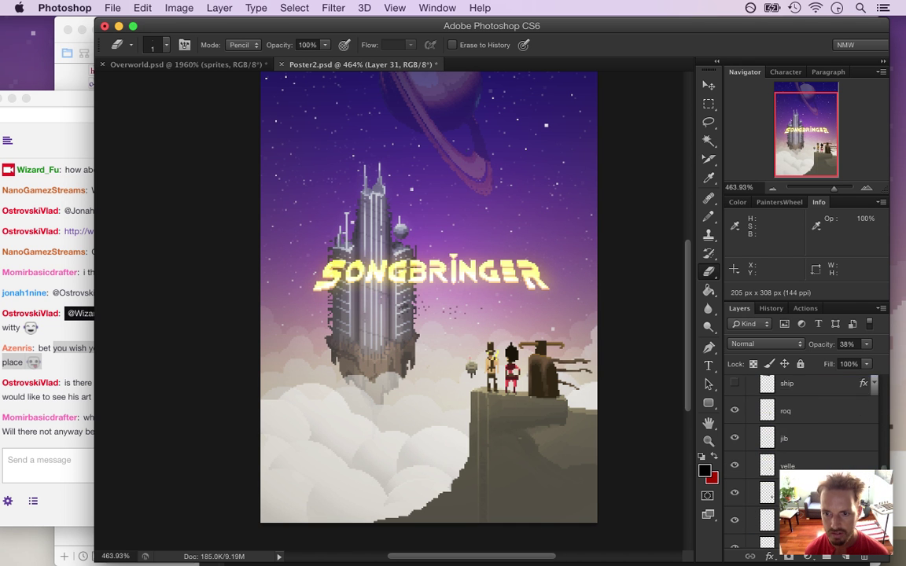
pyautogui.click(750, 461)
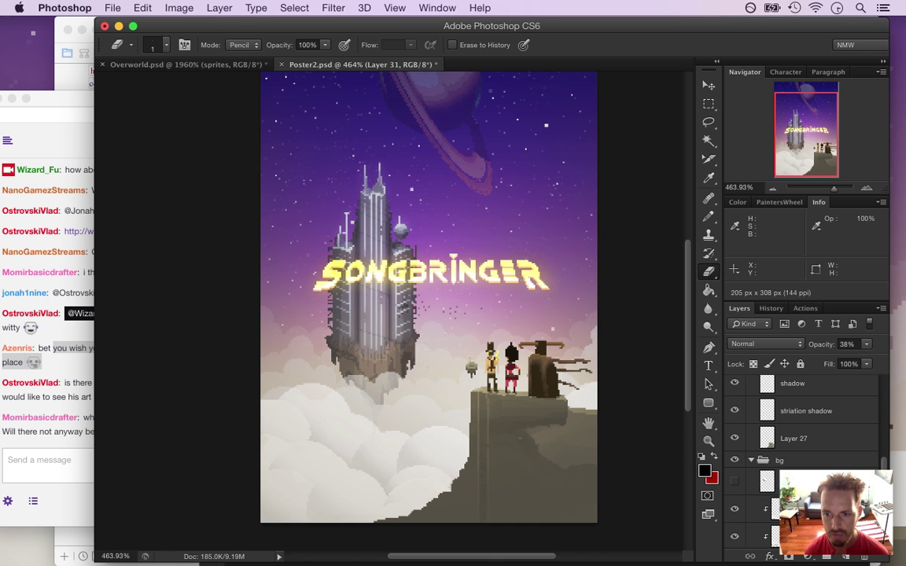
pyautogui.scroll(-5, 883, 468)
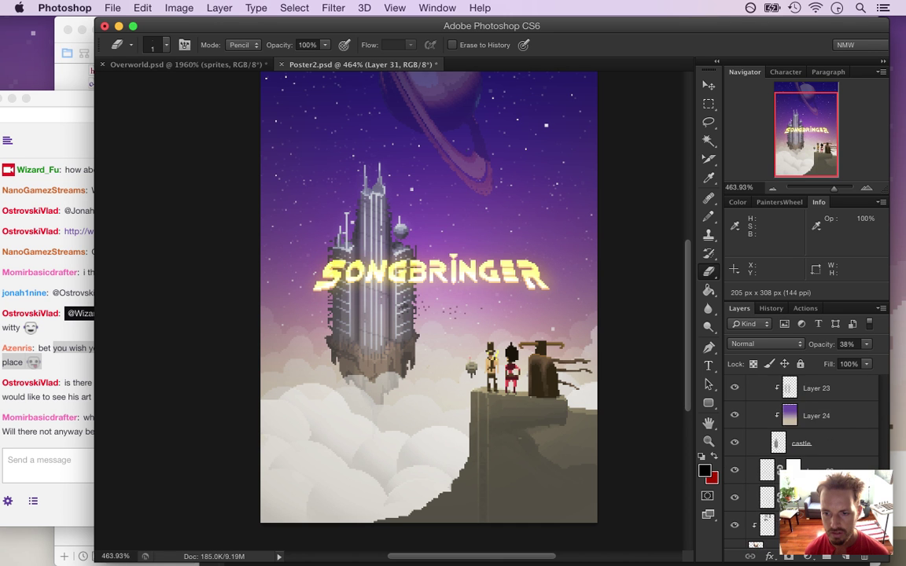
pyautogui.scroll(-5, 810, 424)
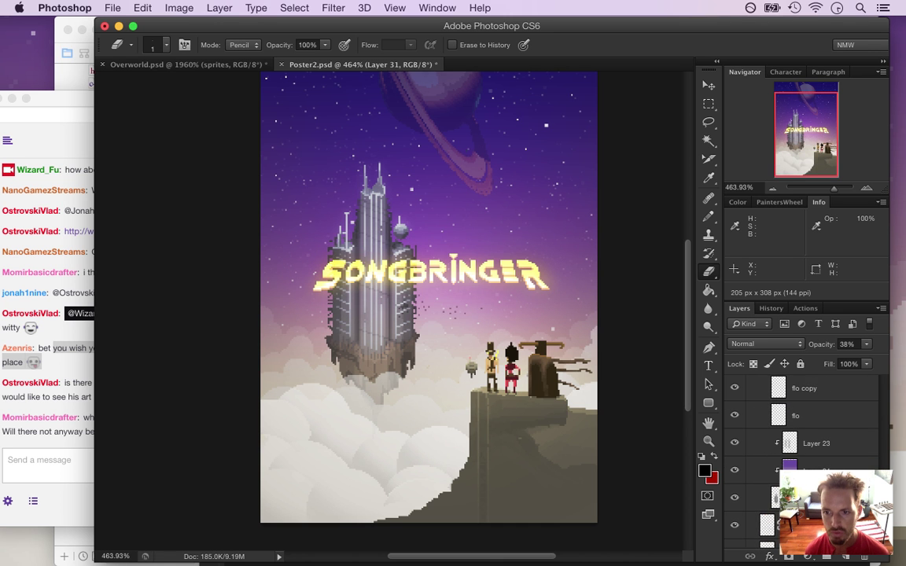
pyautogui.scroll(1, 802, 448)
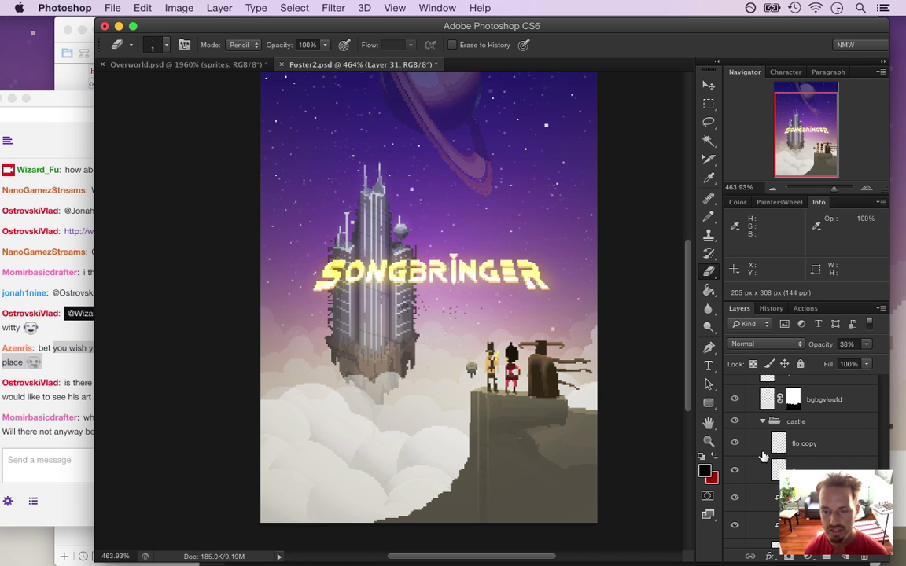
# Inspect the flo layer and the rest of the poster's layer stack, then close Poster2.psd without saving.
pyautogui.click(803, 469)
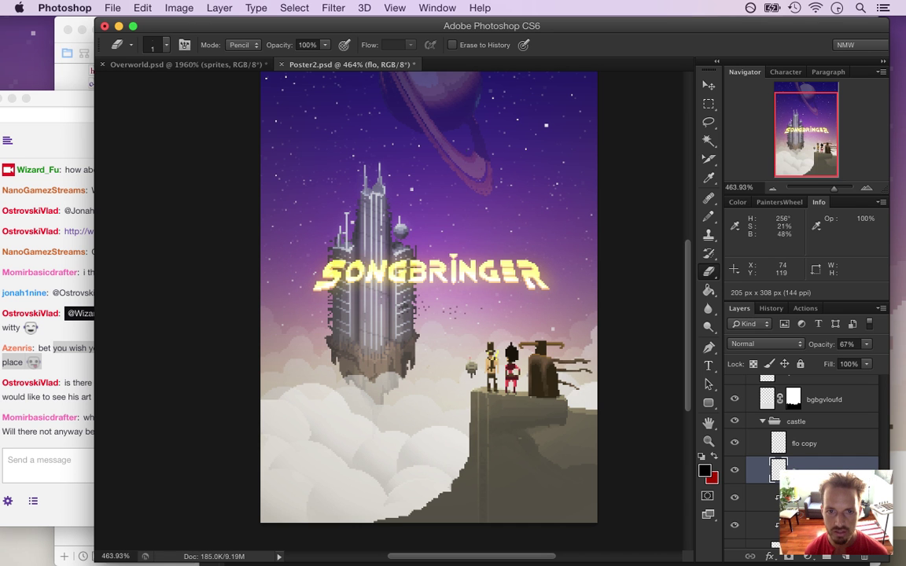
pyautogui.scroll(10, 865, 416)
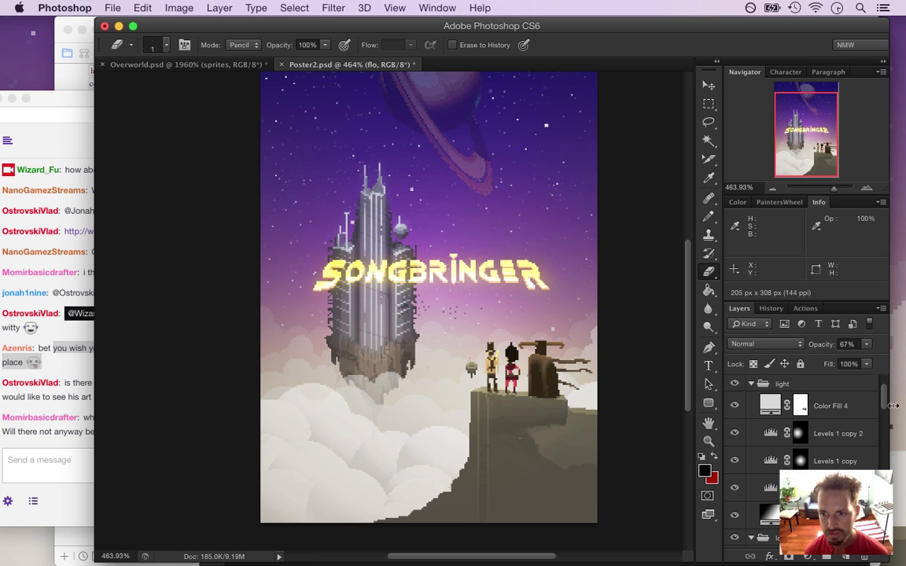
pyautogui.scroll(-6, 865, 417)
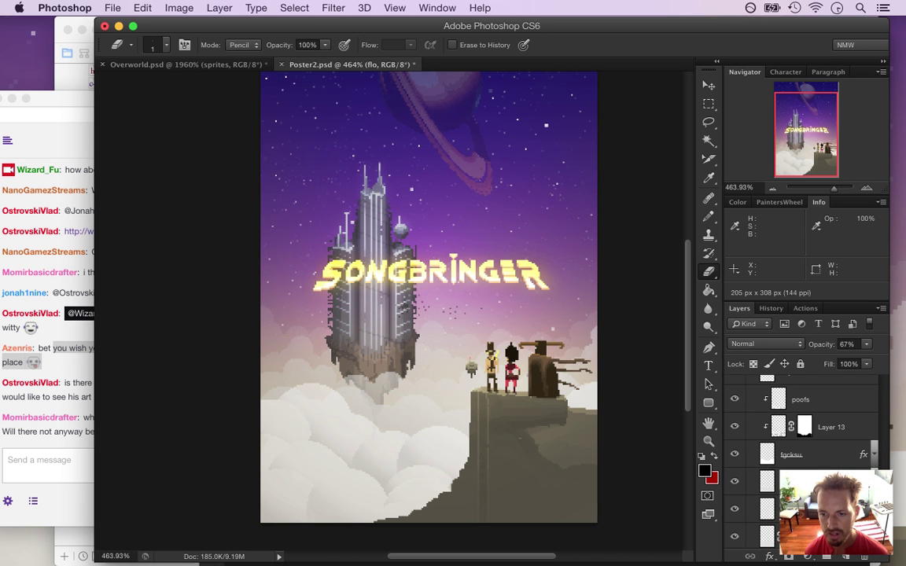
pyautogui.scroll(-5, 886, 469)
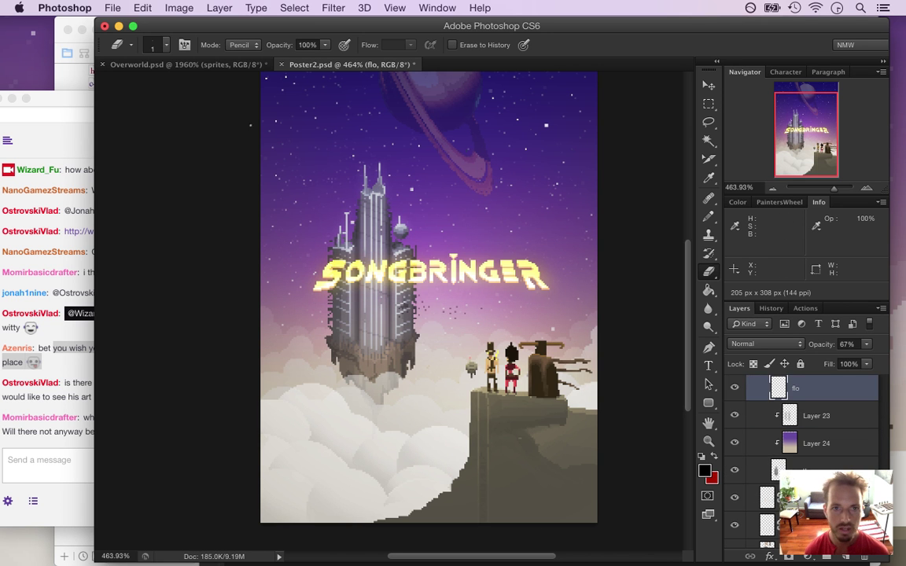
pyautogui.press('super+w')
pyautogui.click(381, 210)
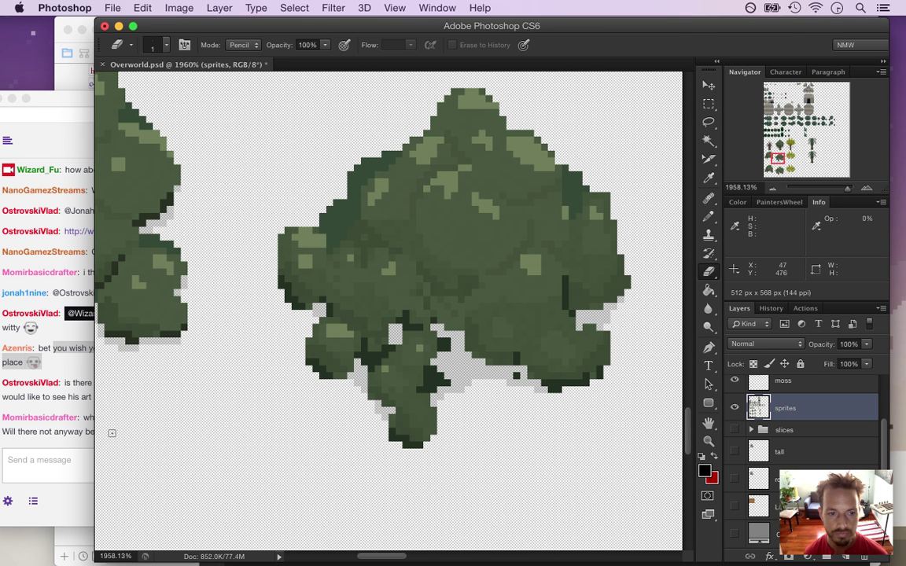
# Switch to the Twitch chat, highlight the viewer's question about why shadows are painted there, and return to Photoshop.
pyautogui.click(79, 353)
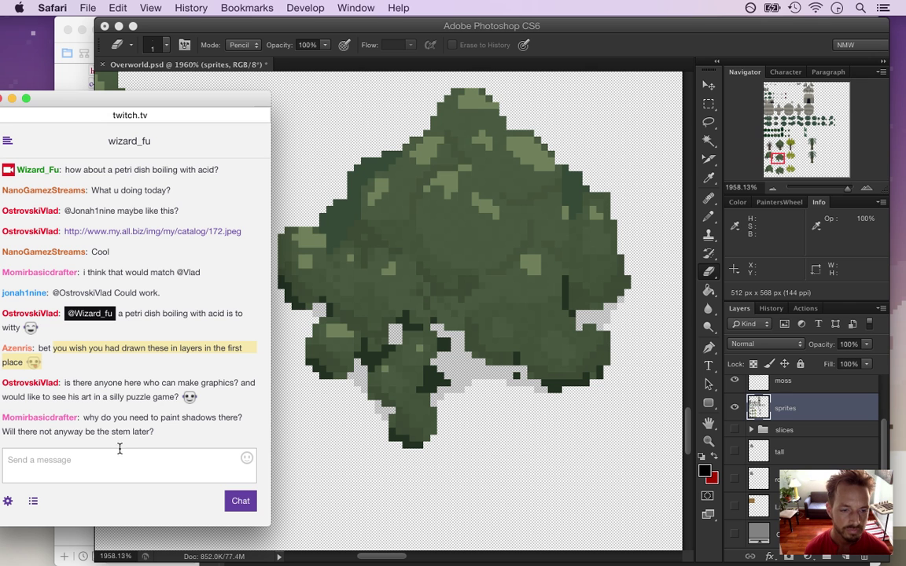
pyautogui.moveTo(84, 418); pyautogui.dragTo(155, 441)
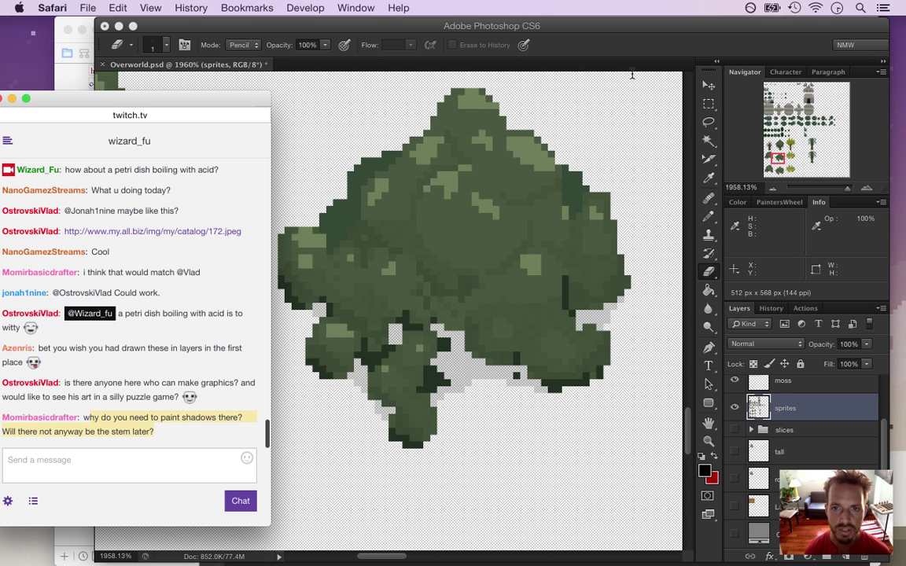
pyautogui.click(573, 93)
# Examine the complete green tree and the bare tree above, and compare them with the separated middle foliage.
pyautogui.moveTo(688, 435); pyautogui.dragTo(688, 393)
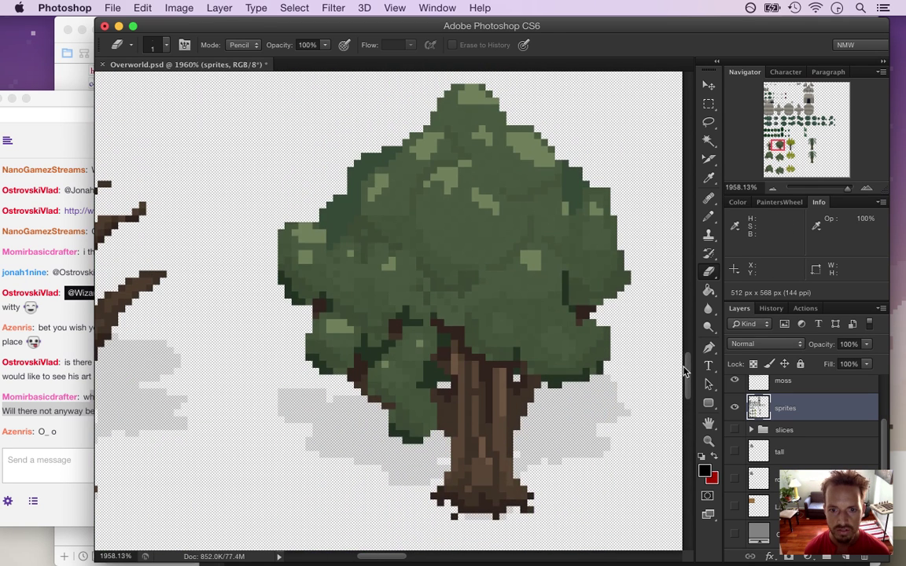
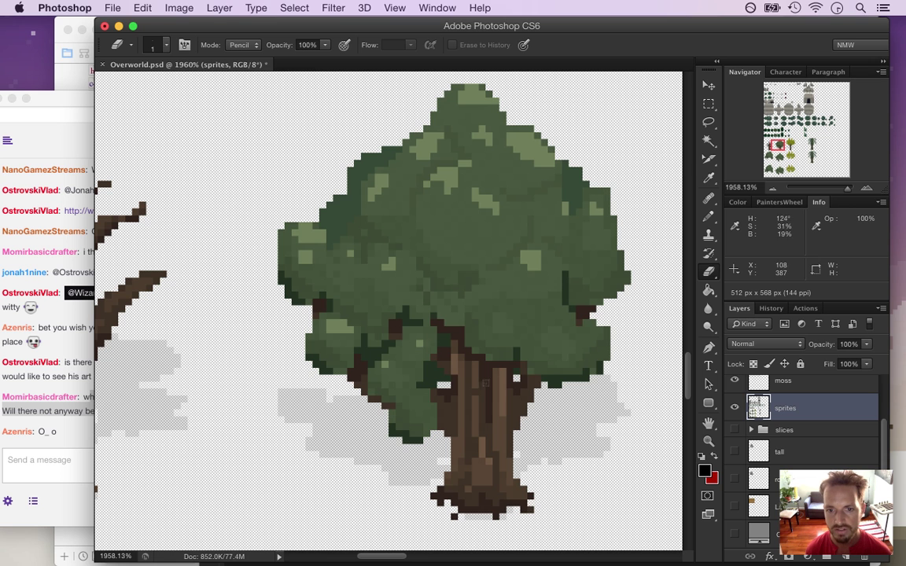
pyautogui.hscroll(-10, 354, 503)
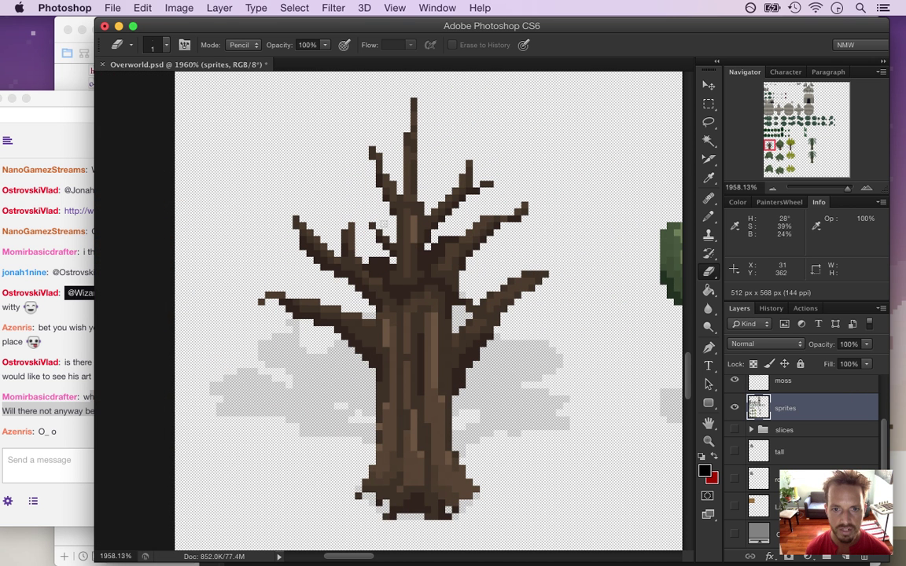
pyautogui.moveTo(366, 552); pyautogui.dragTo(408, 556)
pyautogui.moveTo(690, 404); pyautogui.dragTo(689, 422)
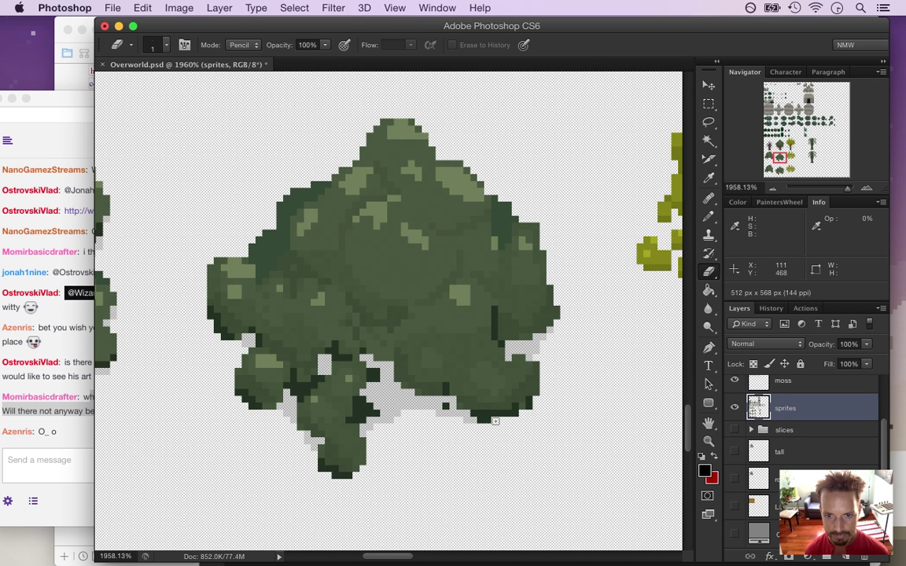
# Touch up the lower edge of the middle green foliage's right lobe, erasing and painting single pixels to extend its shadow.
pyautogui.press('i')
pyautogui.press('b')
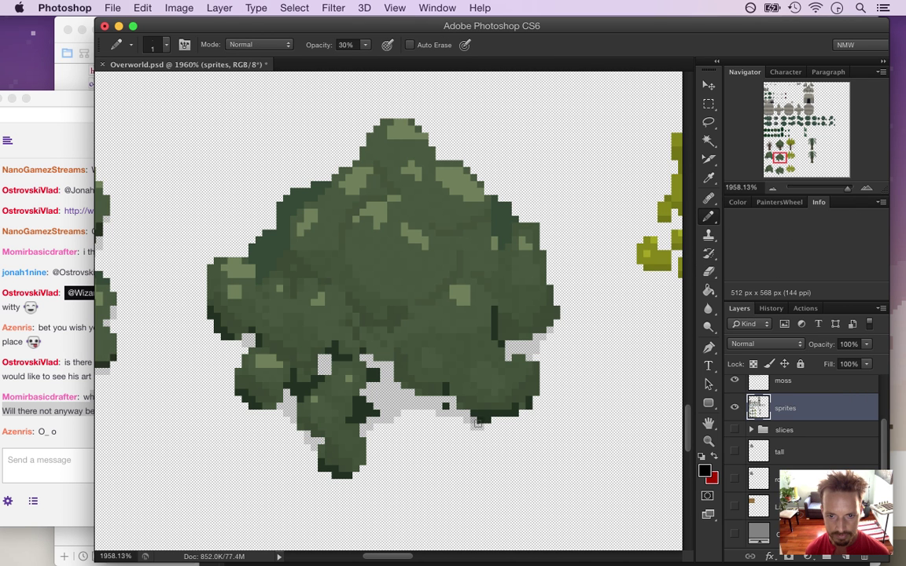
pyautogui.press('e')
pyautogui.click(474, 420)
pyautogui.press('b')
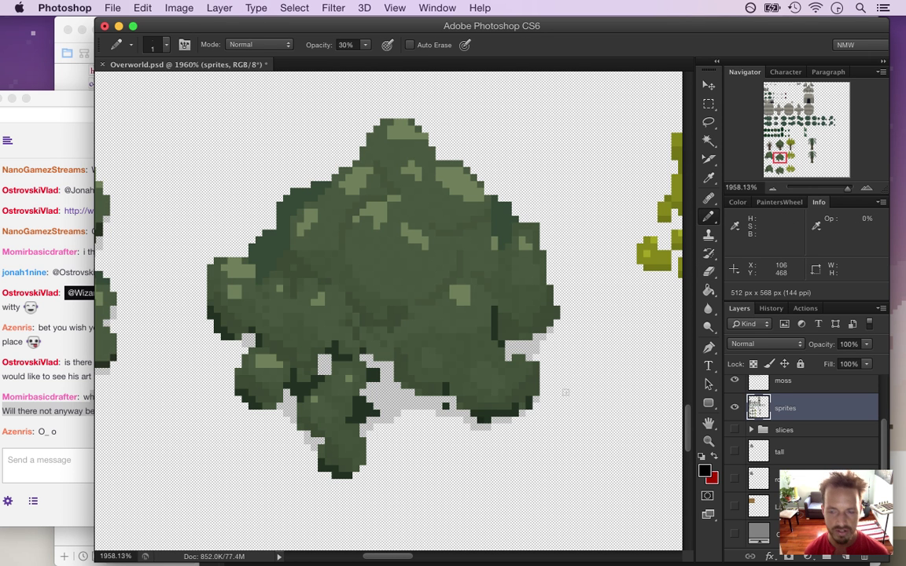
# Erase the leftover dark pixels near the right edge of the yellow foliage in the second row of trees.
pyautogui.moveTo(689, 428)
pyautogui.mouseDown()
pyautogui.moveTo(687, 467)
pyautogui.moveTo(683, 423)
pyautogui.mouseUp()
pyautogui.moveTo(441, 449); pyautogui.dragTo(393, 450)
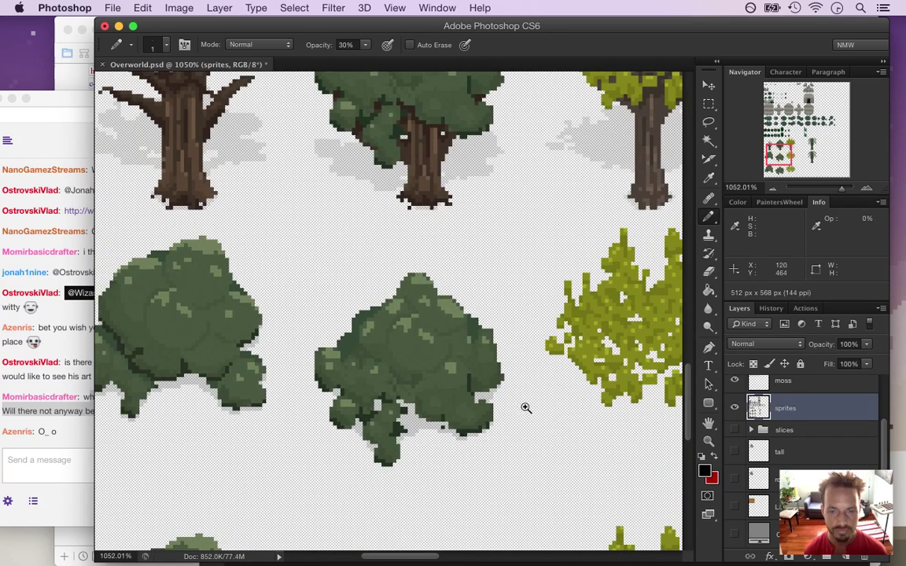
pyautogui.scroll(-5, 689, 422)
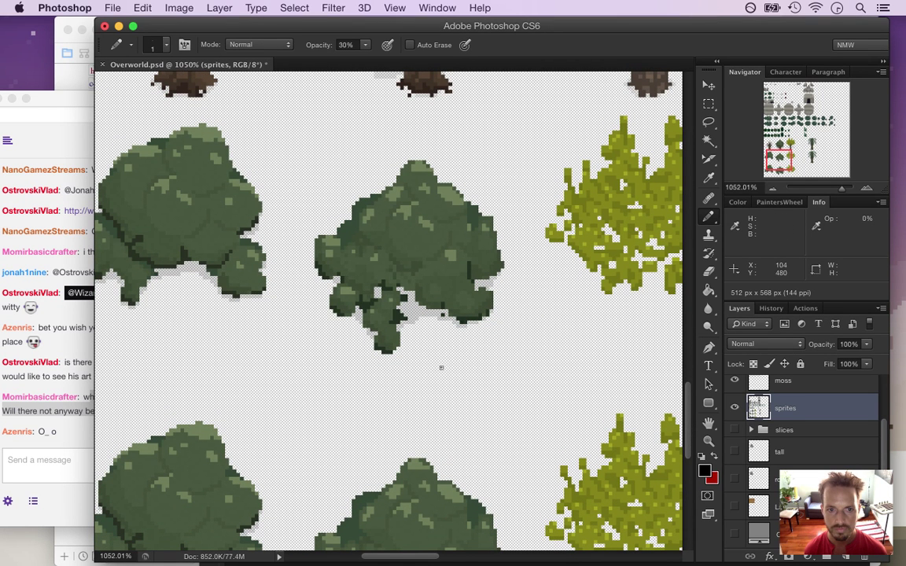
pyautogui.moveTo(425, 558); pyautogui.dragTo(467, 556)
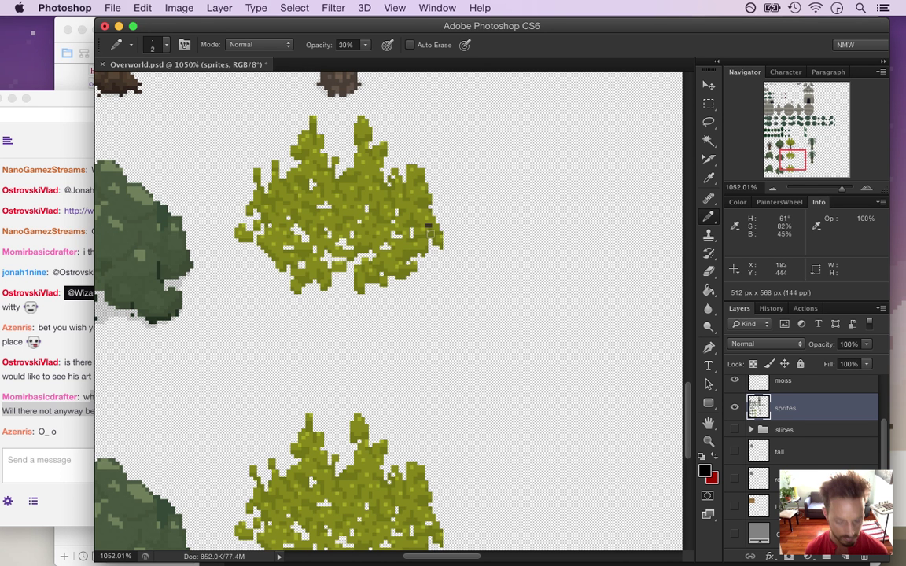
pyautogui.scroll(3, 432, 240)
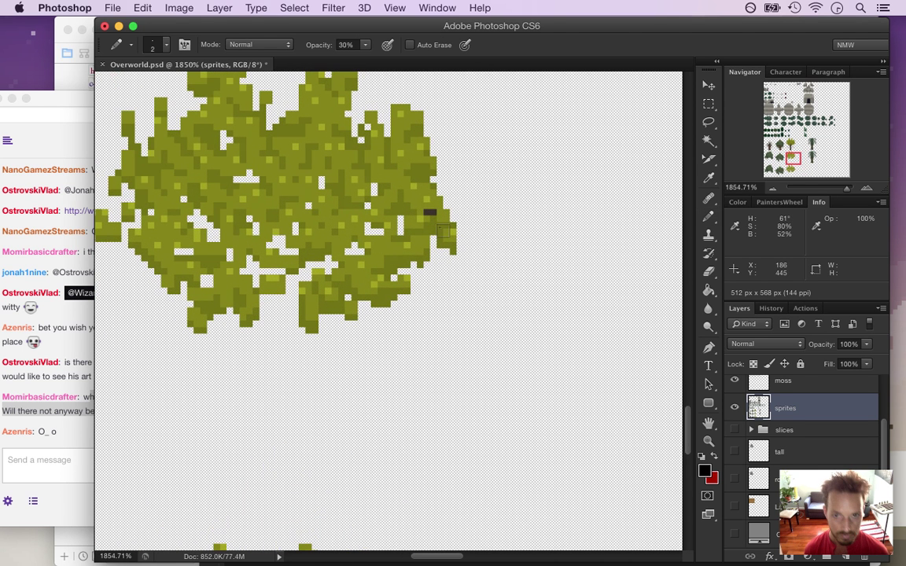
pyautogui.press('e')
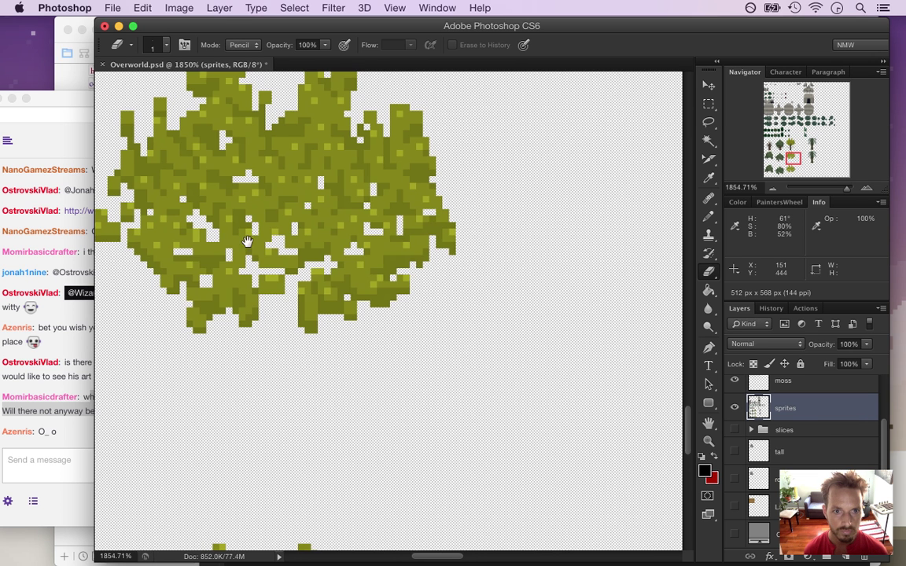
pyautogui.moveTo(223, 228); pyautogui.dragTo(315, 303)
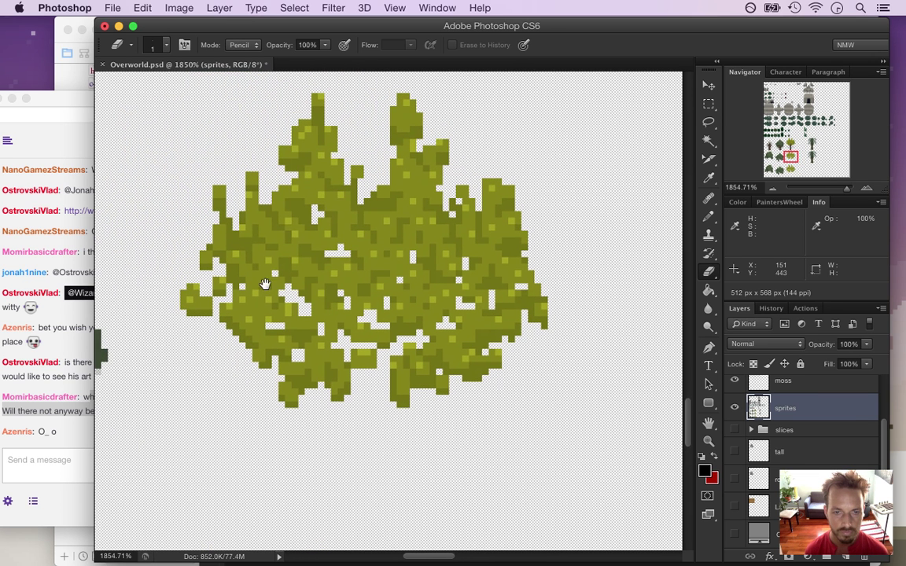
pyautogui.press('m')
pyautogui.press('b')
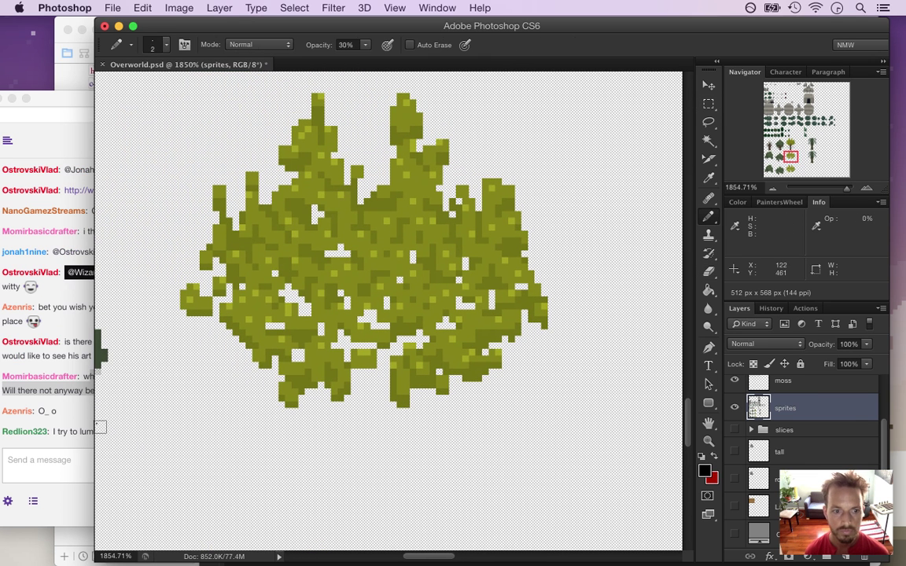
# Switch to the Twitch chat, read the comment about lumping everything into at least 4 layers, and return to Photoshop.
pyautogui.click(71, 393)
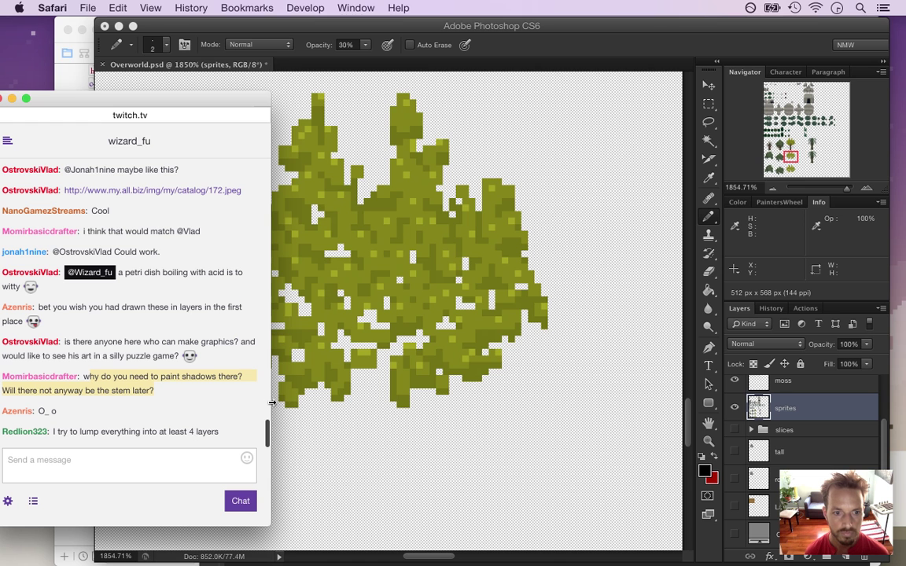
pyautogui.moveTo(142, 412); pyautogui.dragTo(207, 412)
pyautogui.click(542, 46)
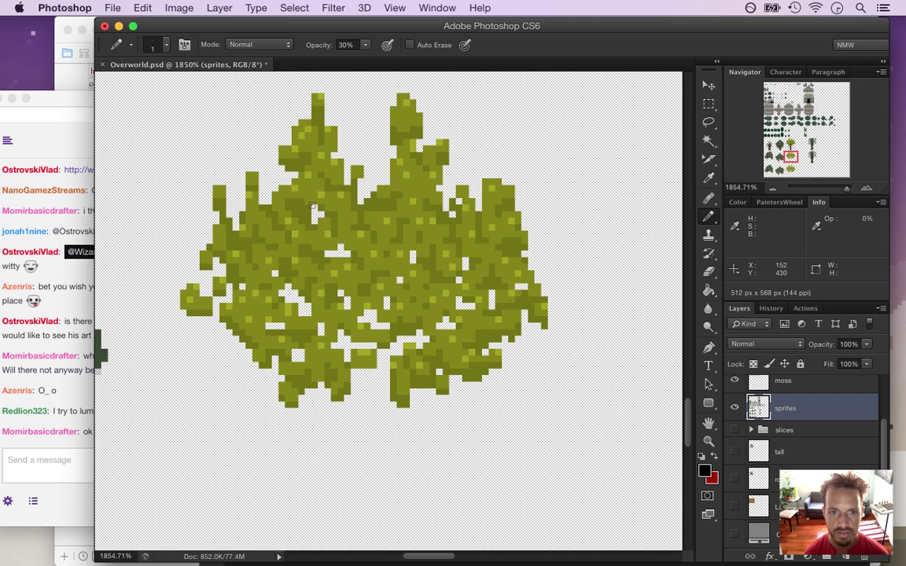
# Fill the yellow foliage's gaps with black shadow at 30% opacity, selecting the transparent area and enlarging the Pencil to 6 px.
pyautogui.click(319, 214)
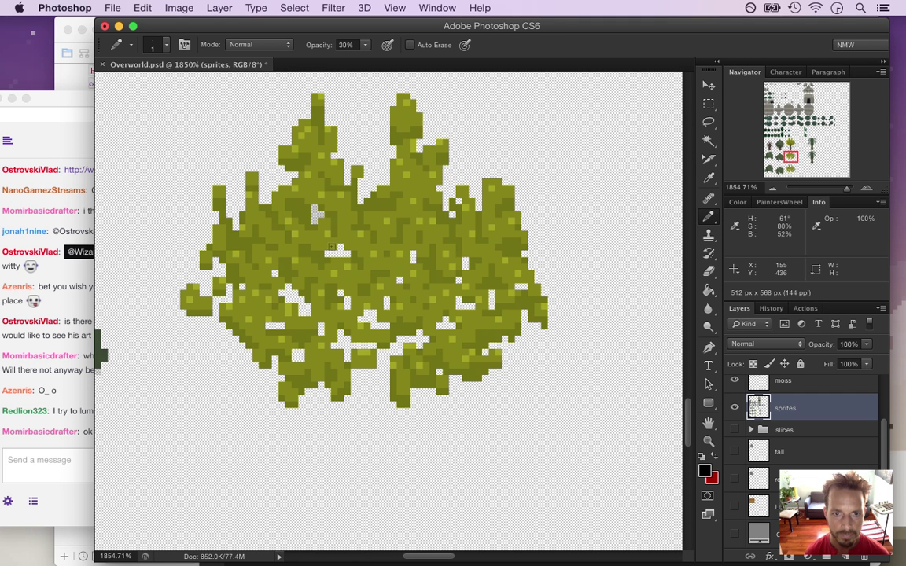
pyautogui.moveTo(327, 254); pyautogui.dragTo(347, 253)
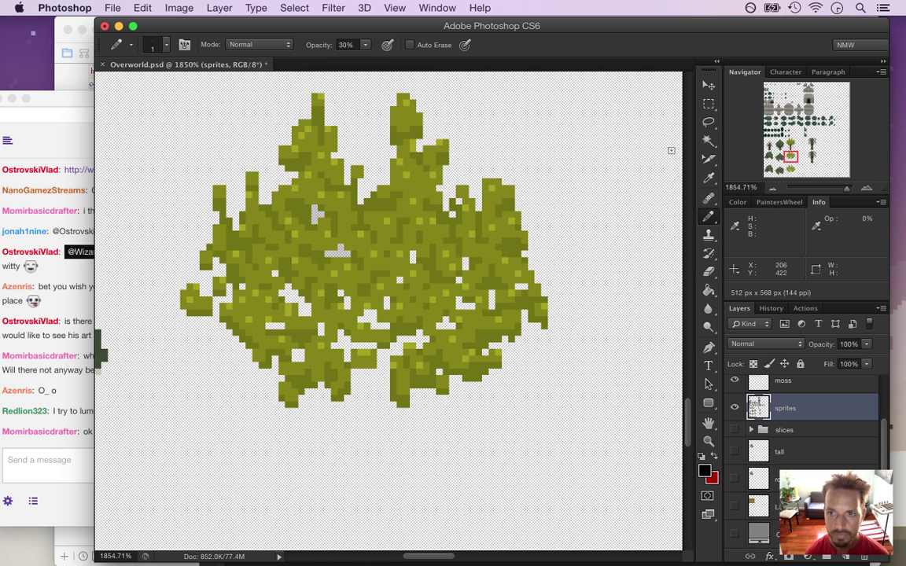
pyautogui.press('w')
pyautogui.click(298, 304)
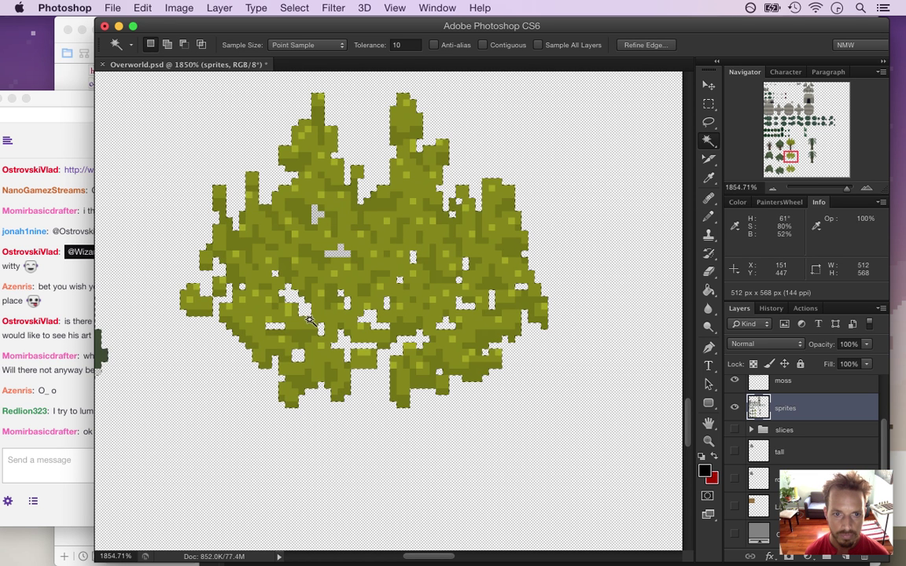
pyautogui.press('b')
pyautogui.press(']')
pyautogui.press(']')
pyautogui.press(']')
pyautogui.press(']')
pyautogui.press(']')
pyautogui.moveTo(289, 324)
pyautogui.mouseDown()
pyautogui.moveTo(287, 286)
pyautogui.moveTo(320, 330)
pyautogui.moveTo(340, 272)
pyautogui.moveTo(368, 334)
pyautogui.moveTo(356, 337)
pyautogui.moveTo(386, 322)
pyautogui.moveTo(436, 325)
pyautogui.mouseUp()
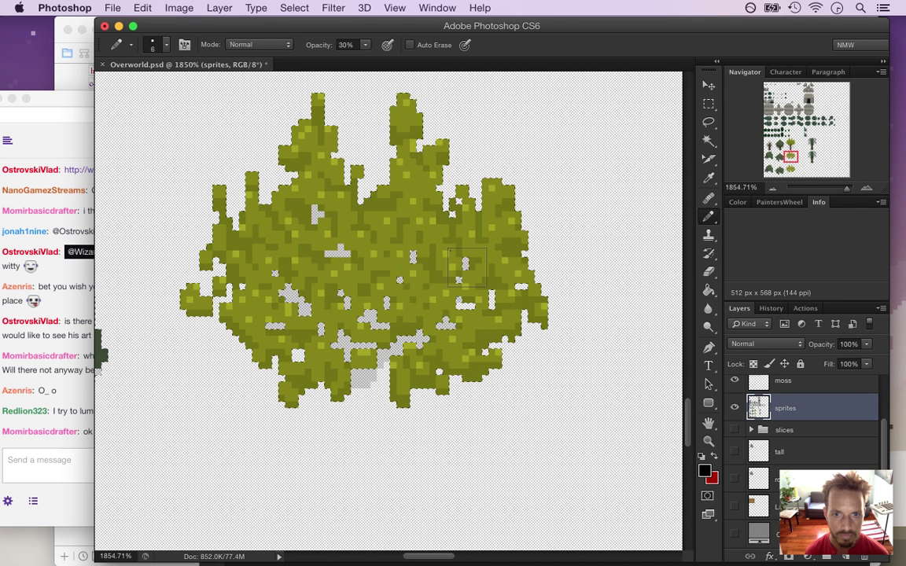
# Paint the shadow along the yellow foliage's lower edge within the selection, deselect, and trim the shadow's outline with a 1 px Eraser.
pyautogui.moveTo(503, 293)
pyautogui.mouseDown()
pyautogui.moveTo(514, 336)
pyautogui.moveTo(454, 362)
pyautogui.moveTo(438, 383)
pyautogui.moveTo(403, 388)
pyautogui.moveTo(366, 364)
pyautogui.moveTo(316, 380)
pyautogui.moveTo(272, 363)
pyautogui.moveTo(243, 320)
pyautogui.mouseUp()
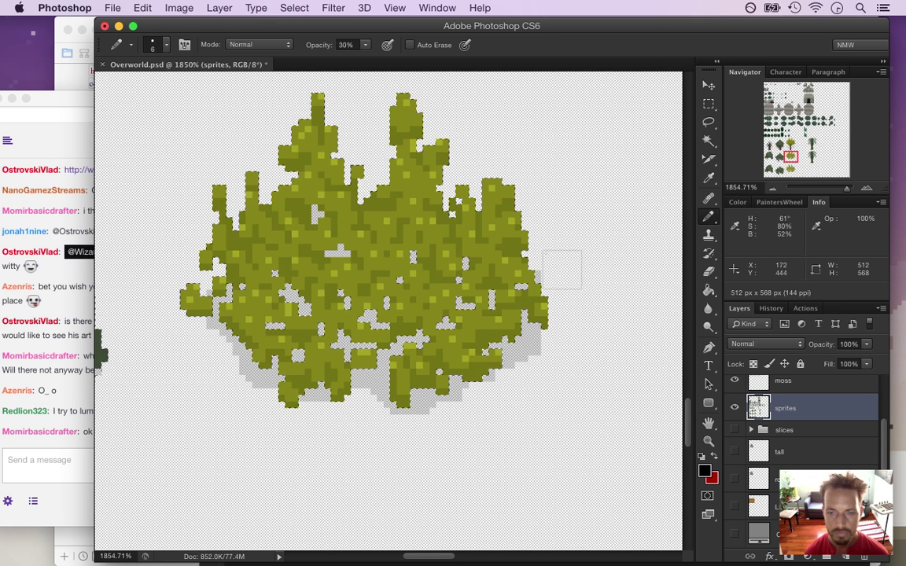
pyautogui.press('m')
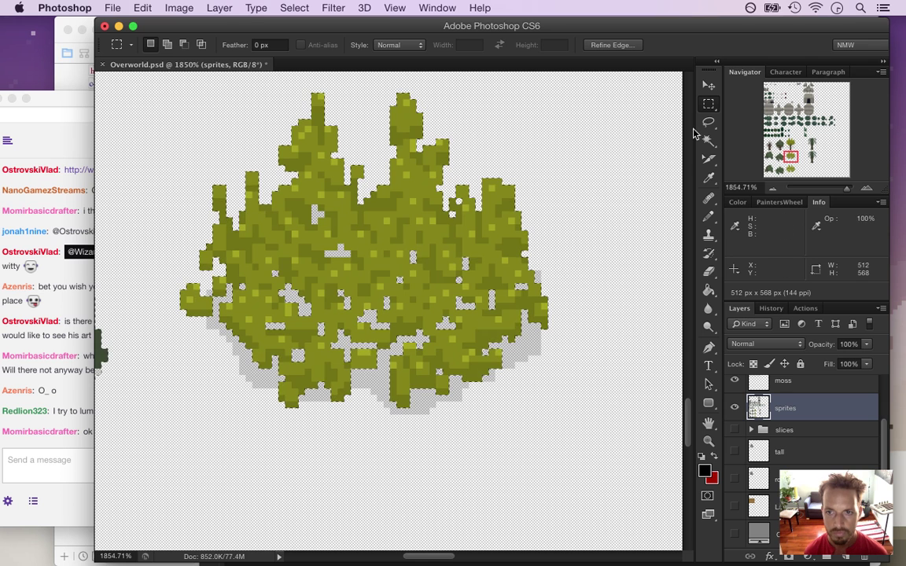
pyautogui.click(606, 145)
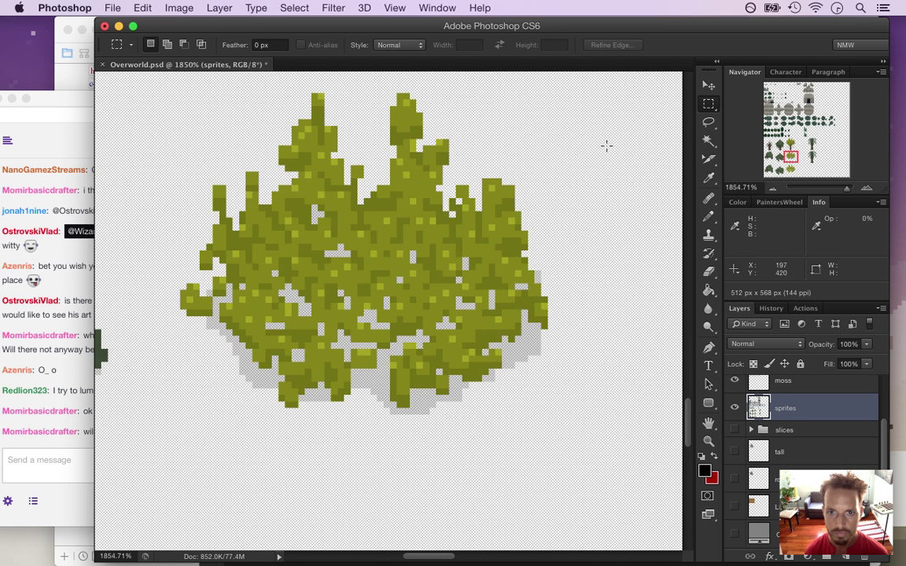
pyautogui.press('e')
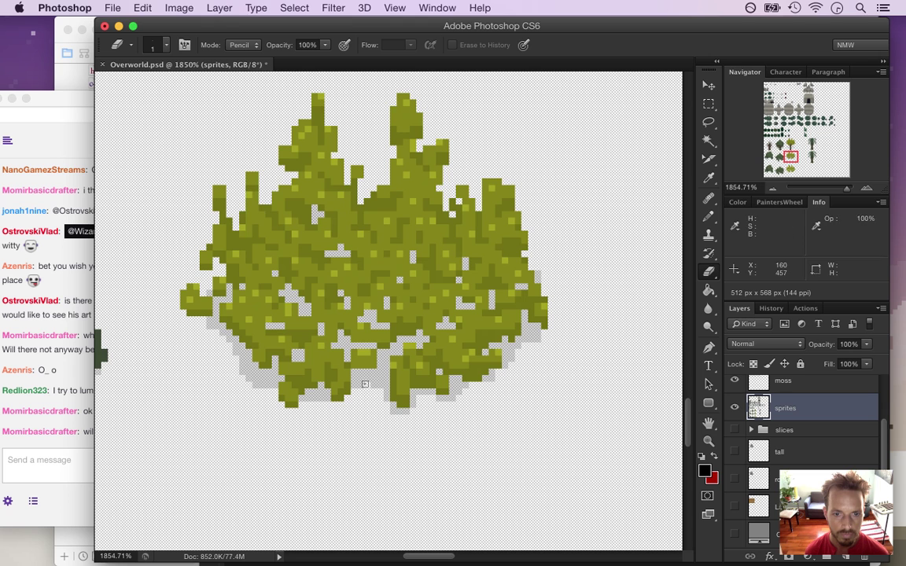
# Switch to the Twitch chat, highlight the question about whether the shadow will be hue shifted, and return to Photoshop.
pyautogui.click(92, 411)
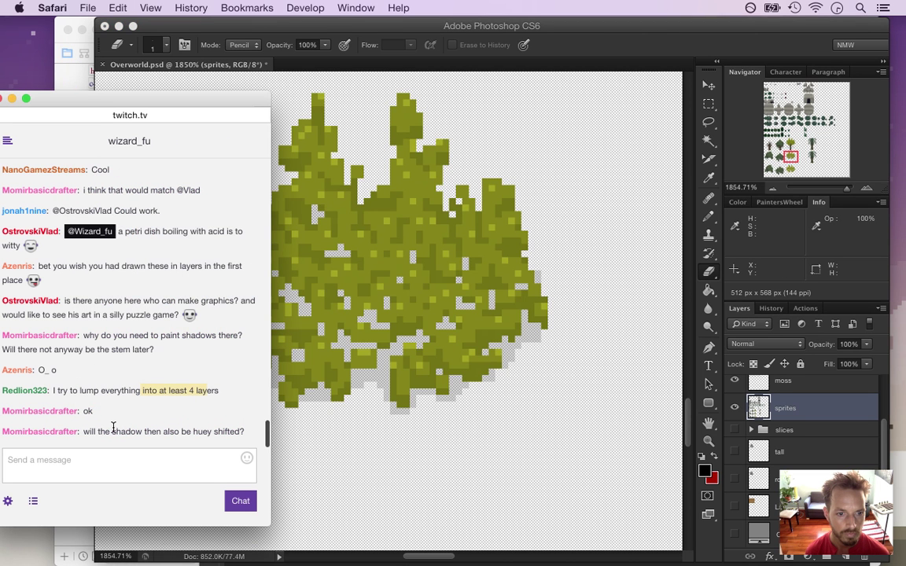
pyautogui.doubleClick(120, 431)
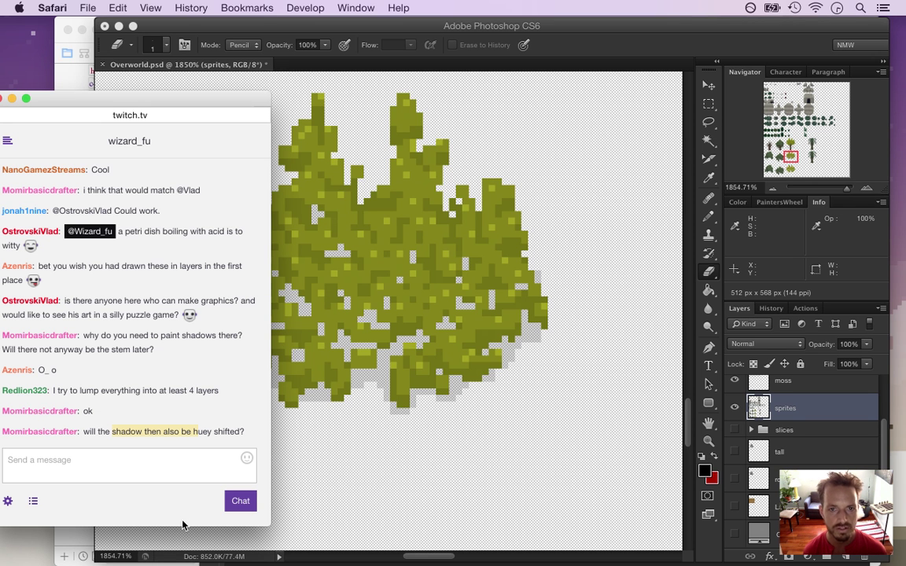
pyautogui.click(620, 94)
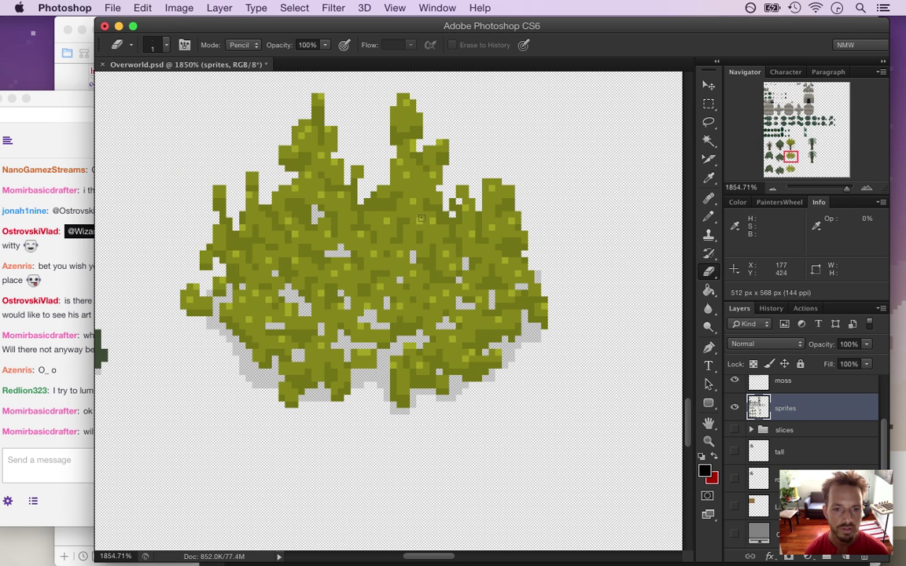
# Erase the outer pixels of the shadow at the yellow foliage's lower left edge and save Overworld.psd.
pyautogui.moveTo(256, 387); pyautogui.dragTo(221, 332)
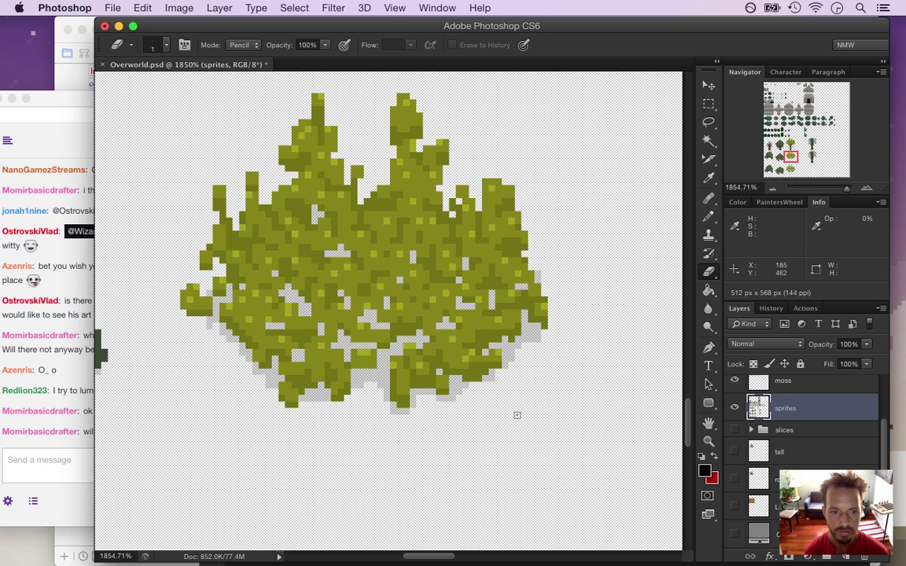
pyautogui.moveTo(331, 375); pyautogui.dragTo(245, 367)
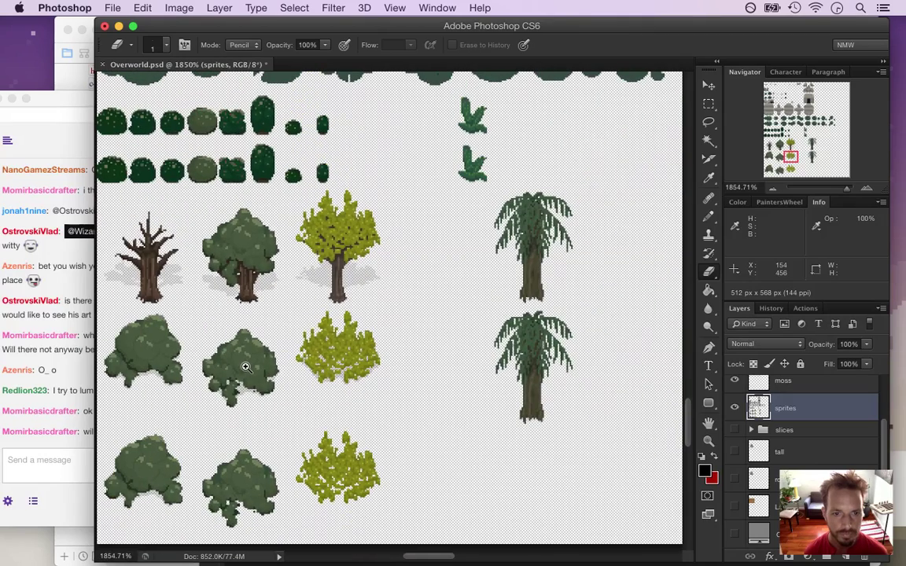
pyautogui.press('super+s')
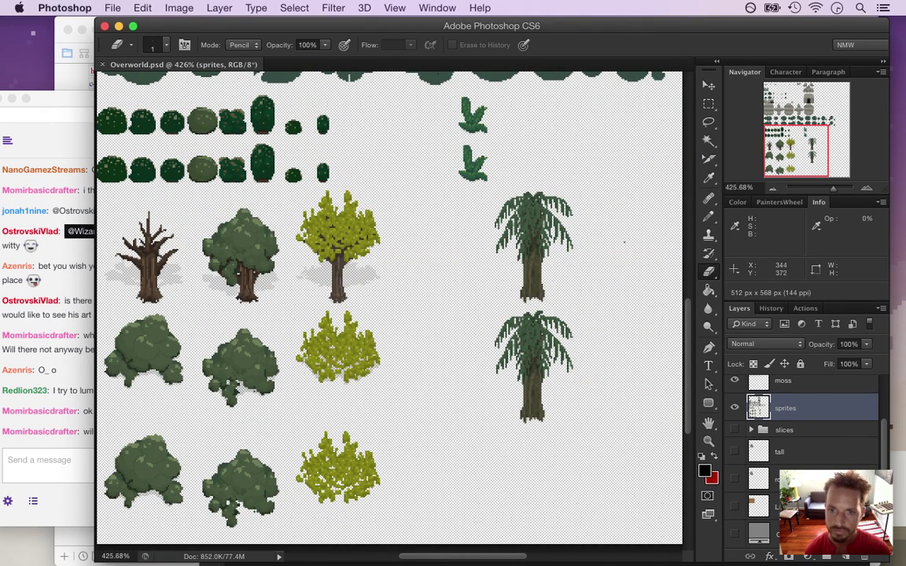
# Select all matching semi-transparent shadow pixels on the sprites layer using the Magic Wand with a tolerance of 10.
pyautogui.press('w')
pyautogui.click(240, 391)
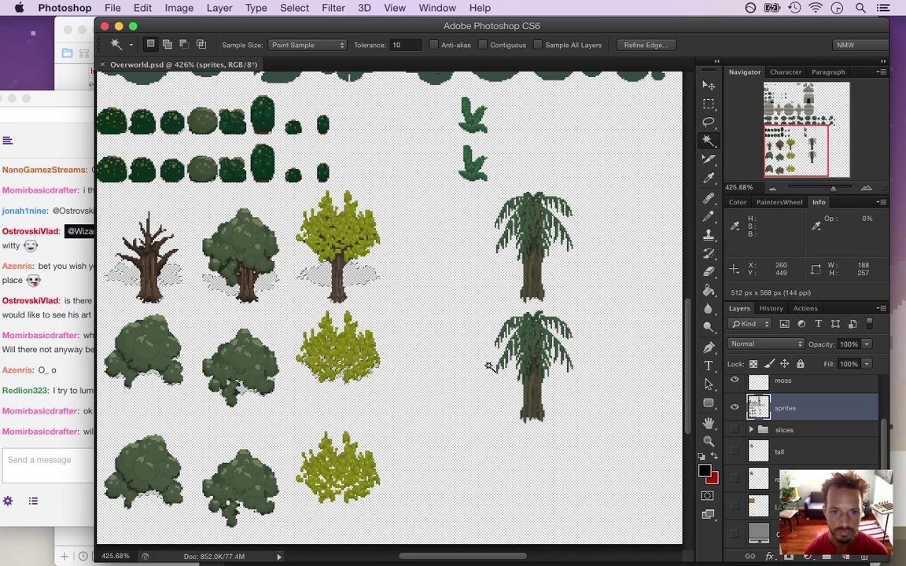
pyautogui.moveTo(397, 353); pyautogui.dragTo(385, 333)
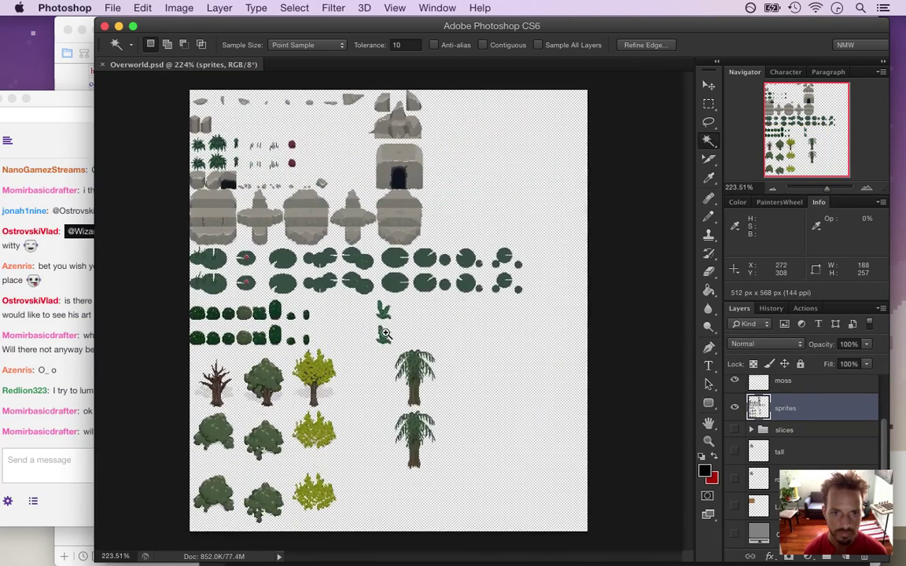
pyautogui.scroll(-2, 386, 334)
# Restrict the shadow pixel selection to the middle row's green foliage in the second column and the yellow foliage beside it.
pyautogui.press('m')
pyautogui.click(267, 154)
pyautogui.moveTo(267, 154); pyautogui.dragTo(277, 492)
pyautogui.click(277, 491)
pyautogui.moveTo(361, 366); pyautogui.dragTo(521, 560)
pyautogui.press('v')
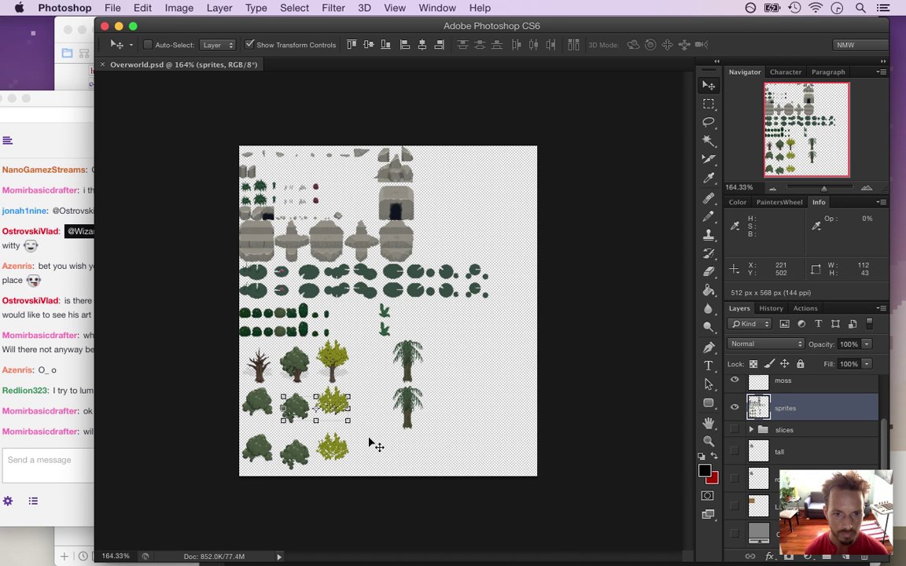
# Copy the selected shadows beneath the matching green and yellow foliage in the bottom row, and deselect.
pyautogui.moveTo(292, 434); pyautogui.dragTo(388, 430)
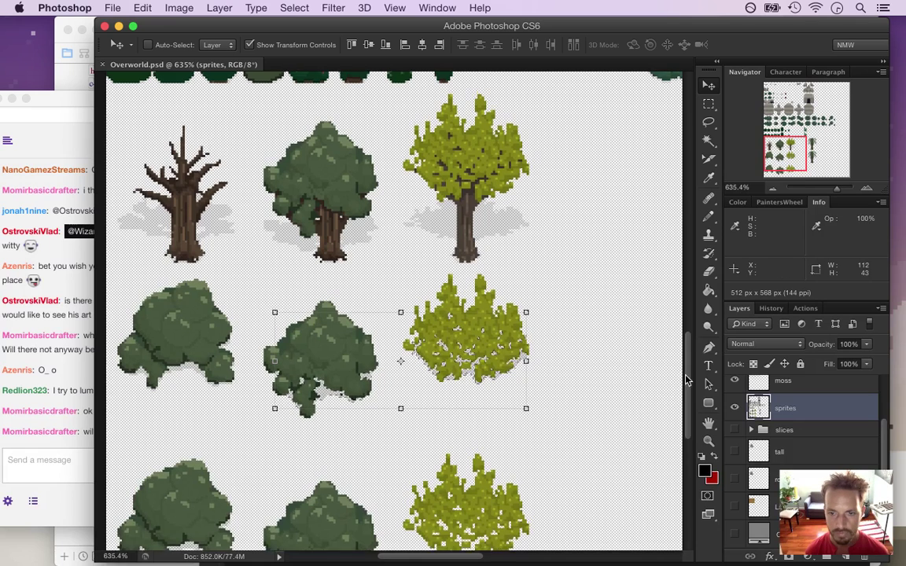
pyautogui.scroll(-3, 664, 378)
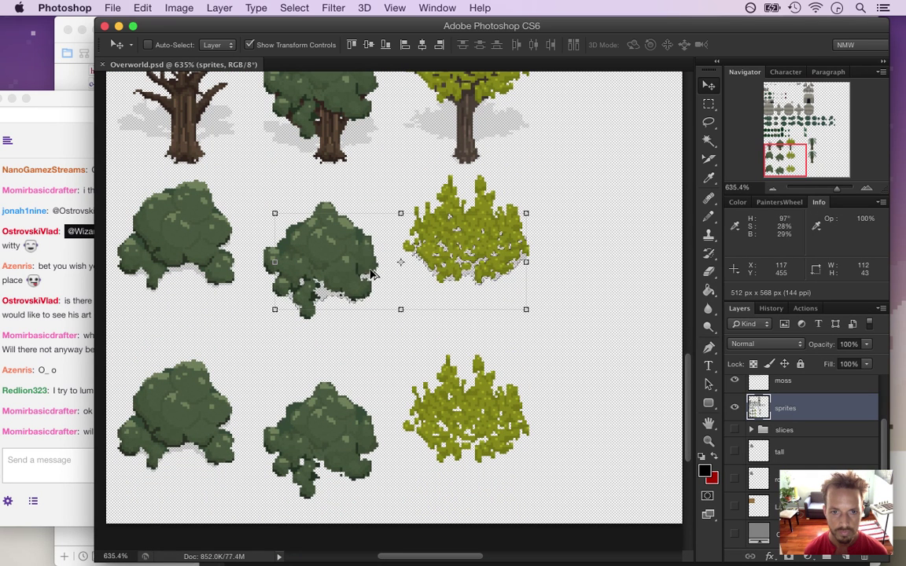
pyautogui.moveTo(323, 294); pyautogui.dragTo(399, 489)
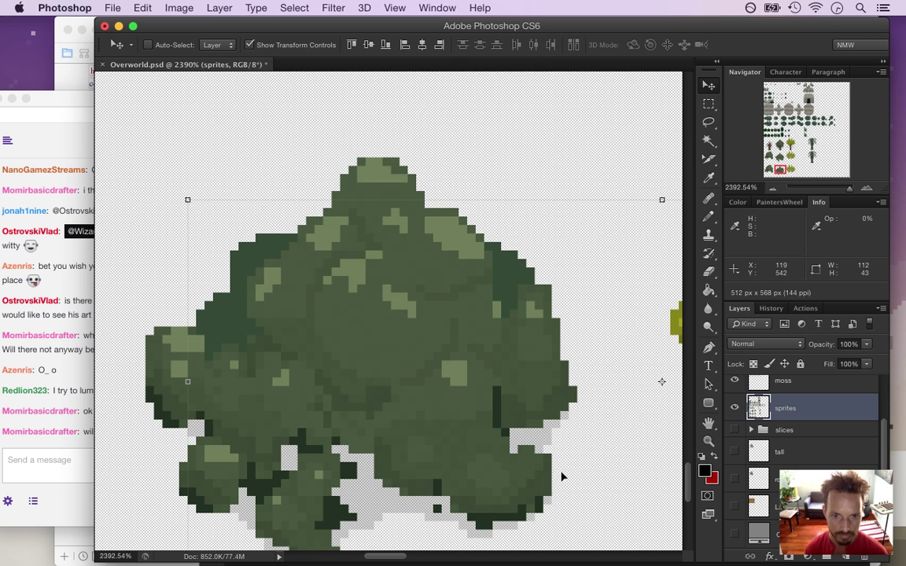
pyautogui.press('m')
pyautogui.press('super+d')
pyautogui.moveTo(453, 242); pyautogui.dragTo(354, 228)
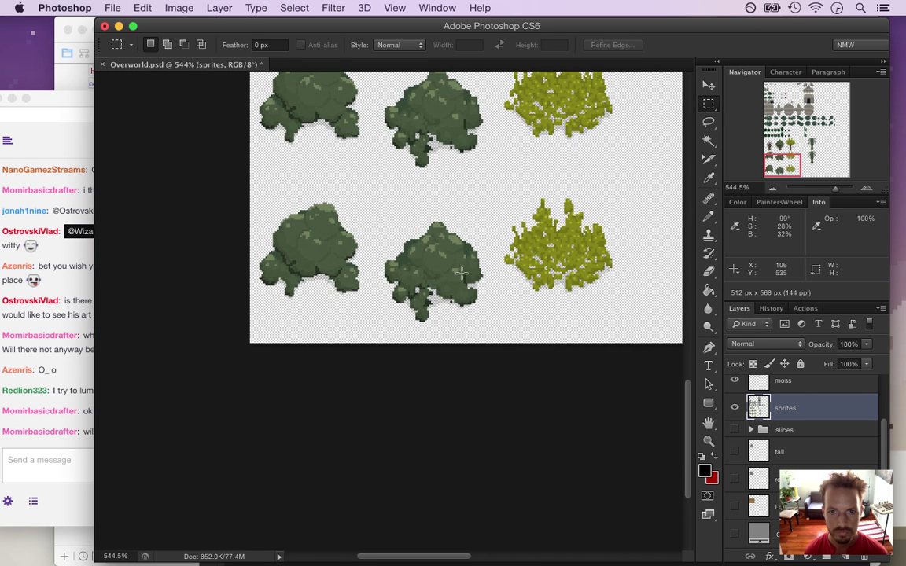
pyautogui.scroll(5, 693, 409)
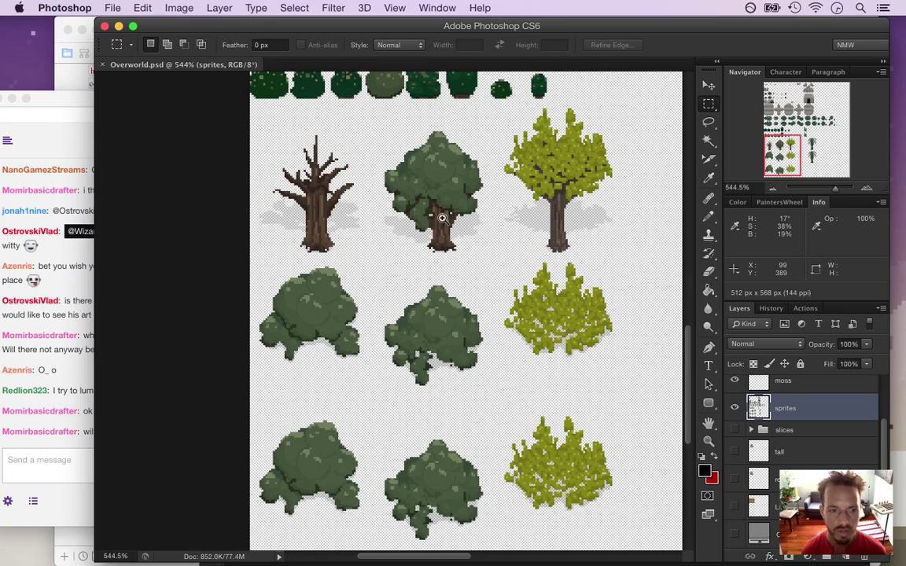
# Switch to the Twitch chat, highlight the message about only working with RGB, and return to Photoshop.
pyautogui.moveTo(423, 186); pyautogui.dragTo(486, 207)
pyautogui.moveTo(687, 368); pyautogui.dragTo(686, 355)
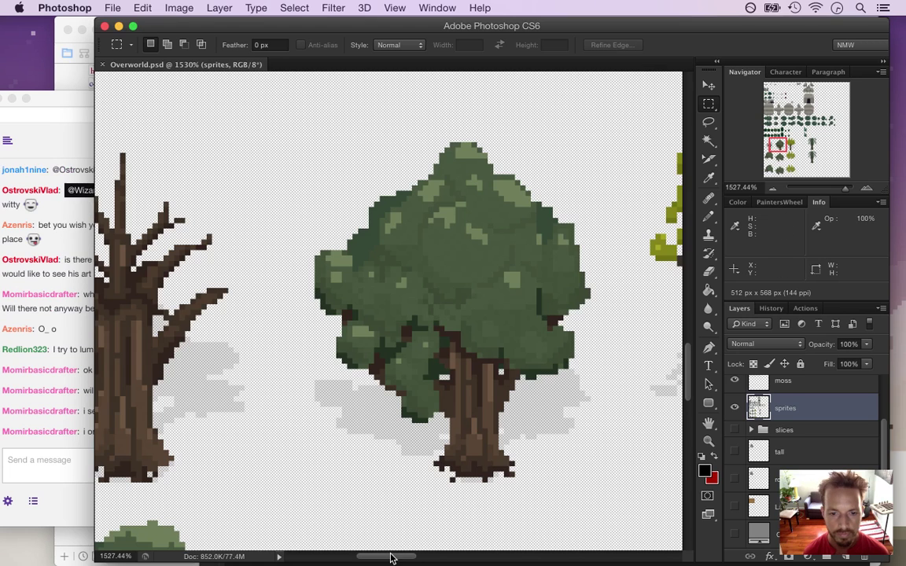
pyautogui.hscroll(3, 393, 520)
pyautogui.click(77, 448)
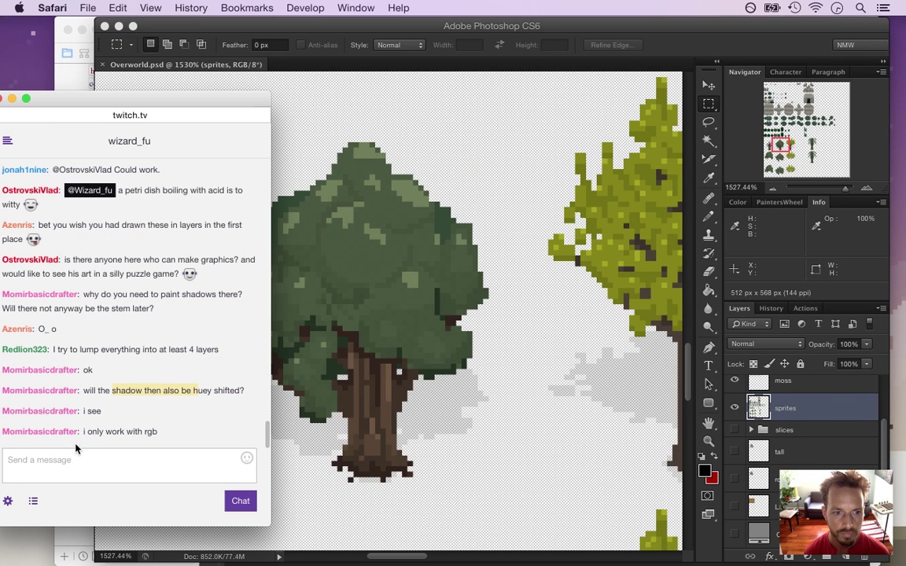
pyautogui.moveTo(103, 429); pyautogui.dragTo(162, 441)
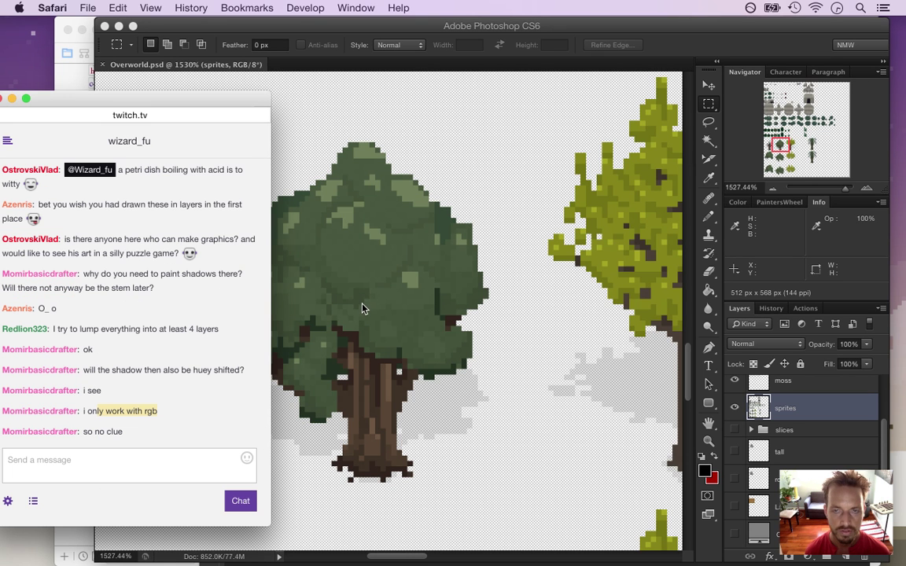
pyautogui.click(143, 421)
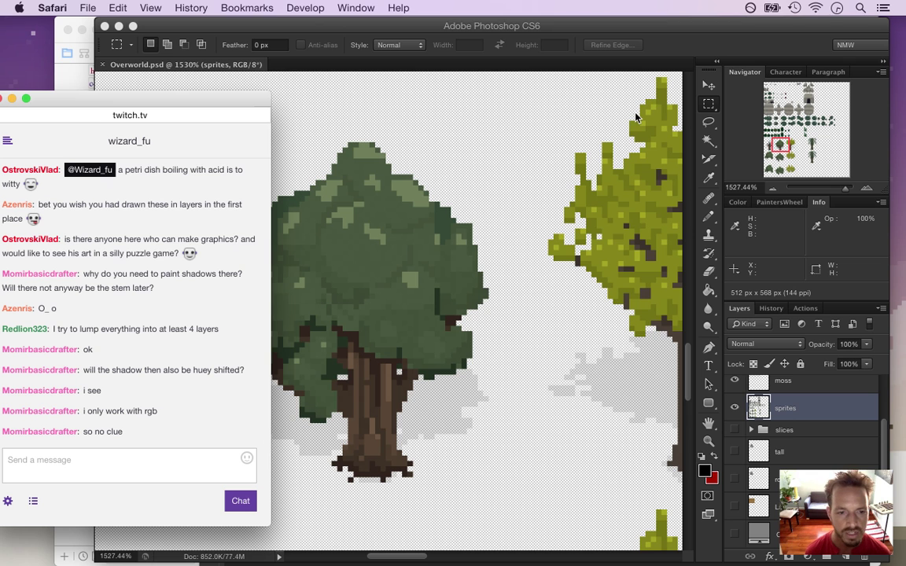
pyautogui.click(610, 44)
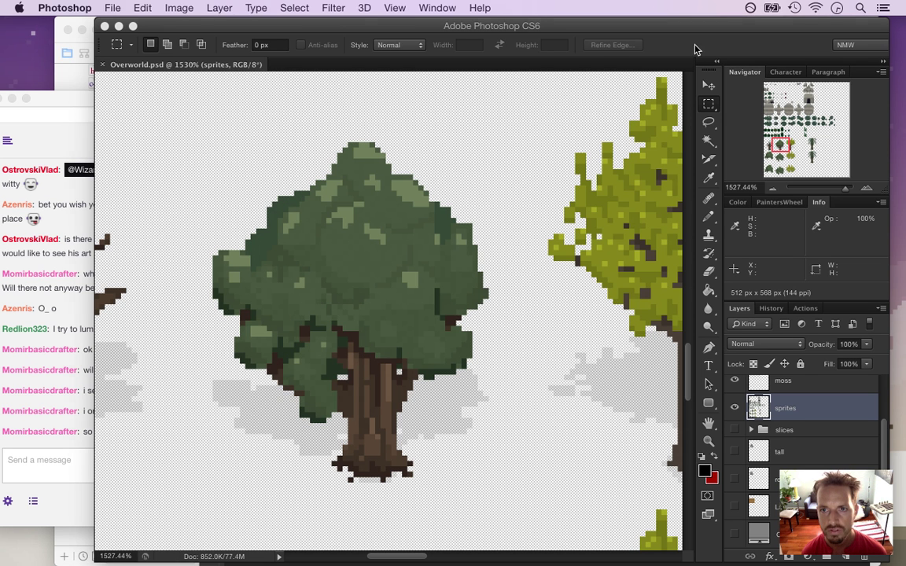
# Try a hue of 203° for the foreground colour in the Color Picker and cancel the change.
pyautogui.click(704, 469)
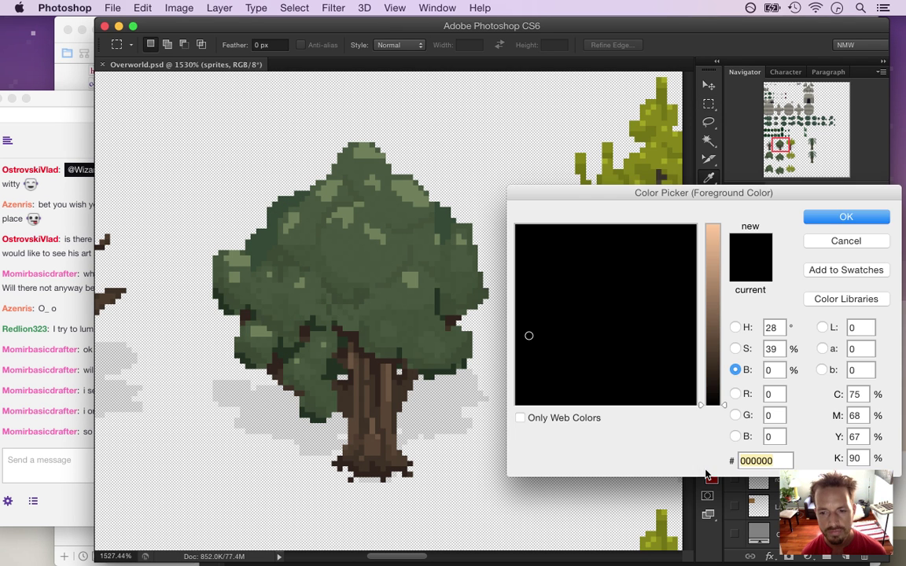
pyautogui.moveTo(709, 314); pyautogui.dragTo(716, 351)
pyautogui.click(735, 327)
pyautogui.moveTo(712, 245)
pyautogui.mouseDown()
pyautogui.moveTo(715, 377)
pyautogui.moveTo(717, 299)
pyautogui.mouseUp()
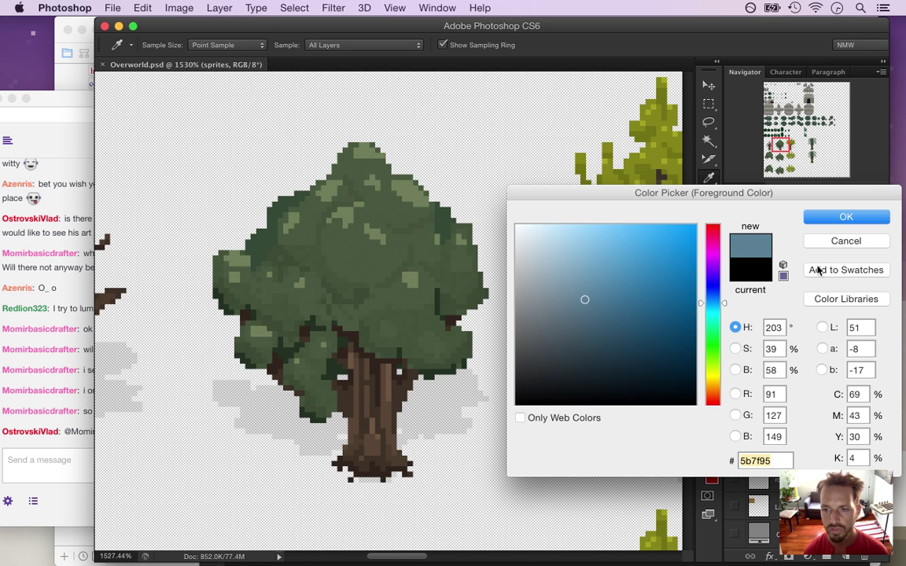
pyautogui.click(845, 240)
# Check the Twitch chat for new messages and return to Photoshop.
pyautogui.click(70, 451)
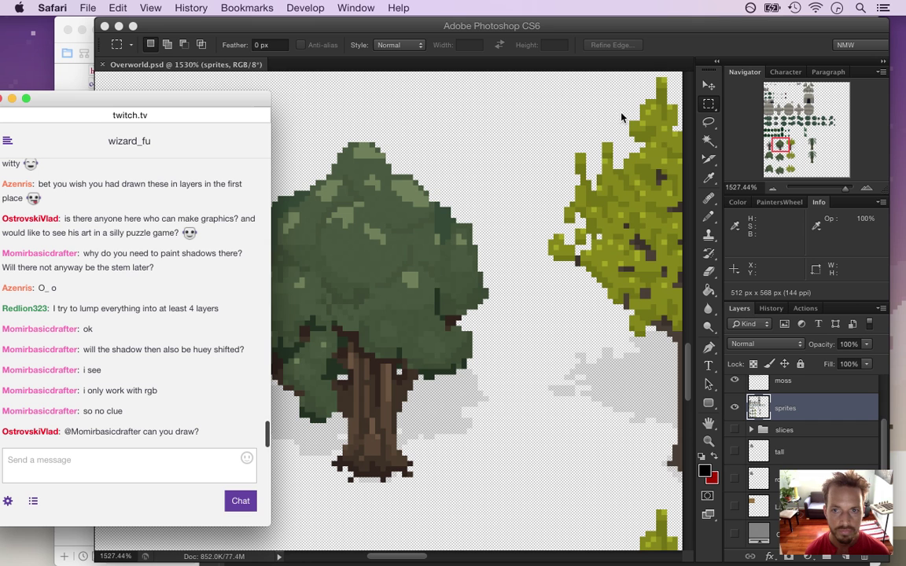
pyautogui.click(595, 64)
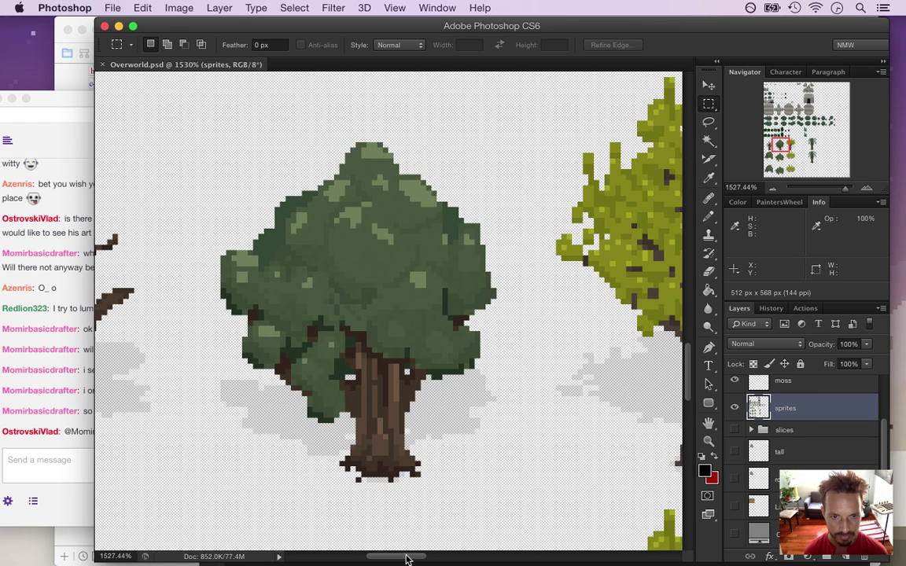
# Select all green foliage shades of the upper row's green tree using the Magic Wand with a tolerance of 10.
pyautogui.moveTo(404, 556)
pyautogui.mouseDown()
pyautogui.moveTo(394, 558)
pyautogui.moveTo(404, 556)
pyautogui.mouseUp()
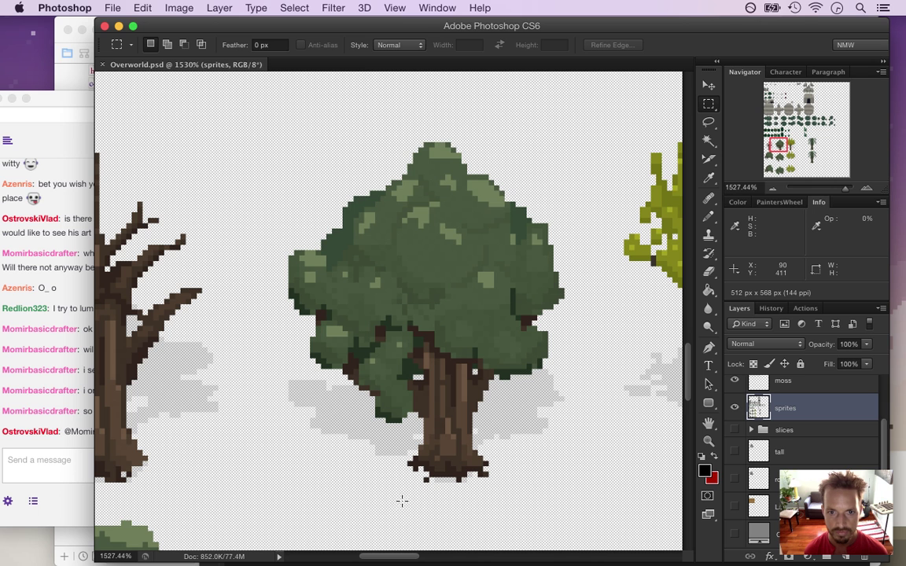
pyautogui.press('w')
pyautogui.click(483, 316)
pyautogui.keyDown('shift'); pyautogui.click(487, 278); pyautogui.keyUp('shift')
pyautogui.keyDown('shift'); pyautogui.click(347, 234); pyautogui.keyUp('shift')
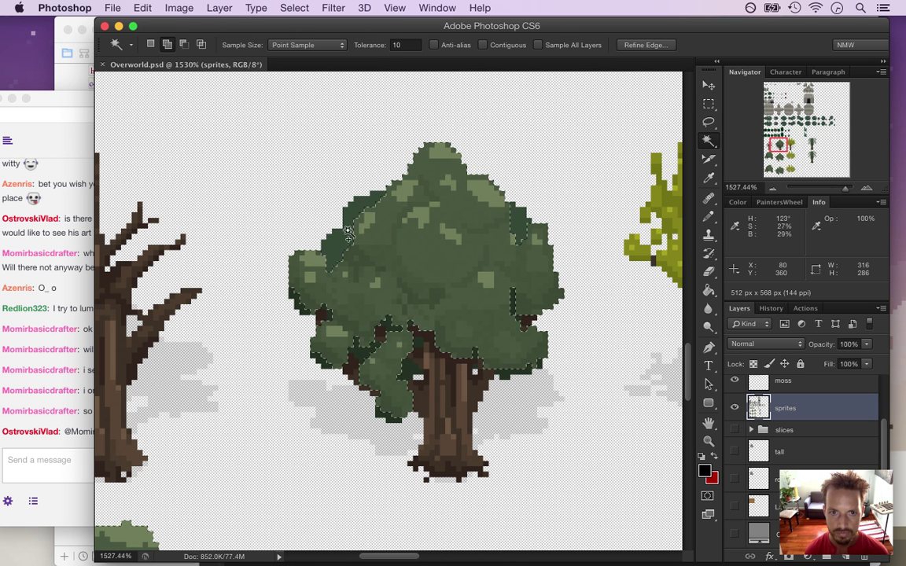
pyautogui.keyDown('shift'); pyautogui.click(384, 414); pyautogui.keyUp('shift')
# Erase the selected foliage from the upper green tree with an enlarged Eraser, and undo the last deselection to restore its outline.
pyautogui.press('e')
pyautogui.press(']')
pyautogui.press(']')
pyautogui.press(']')
pyautogui.press(']')
pyautogui.press(']')
pyautogui.press(']')
pyautogui.press(']')
pyautogui.press(']')
pyautogui.press(']')
pyautogui.press(']')
pyautogui.press(']')
pyautogui.moveTo(389, 403)
pyautogui.mouseDown()
pyautogui.moveTo(334, 344)
pyautogui.moveTo(394, 222)
pyautogui.moveTo(505, 348)
pyautogui.moveTo(459, 468)
pyautogui.mouseUp()
pyautogui.press(']')
pyautogui.press('m')
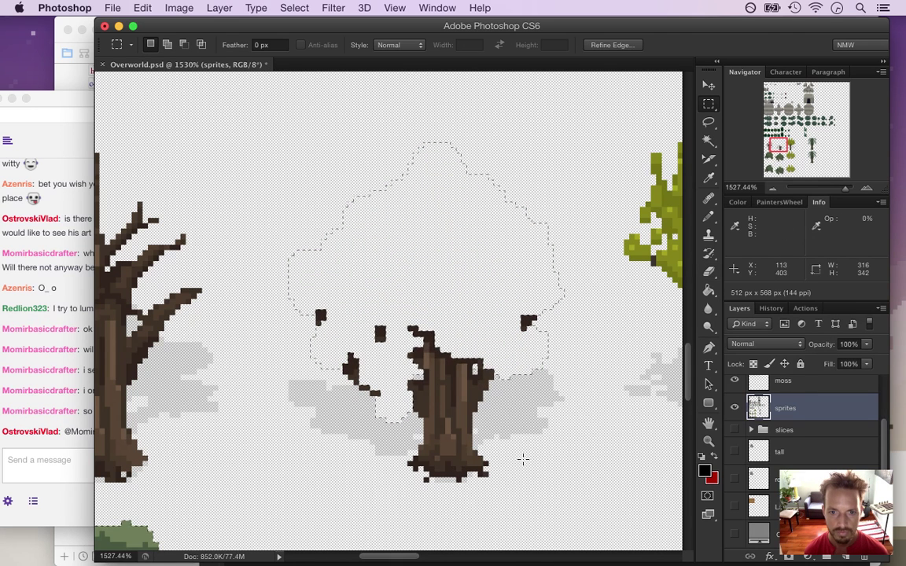
pyautogui.moveTo(397, 561)
pyautogui.mouseDown()
pyautogui.moveTo(429, 564)
pyautogui.moveTo(396, 561)
pyautogui.mouseUp()
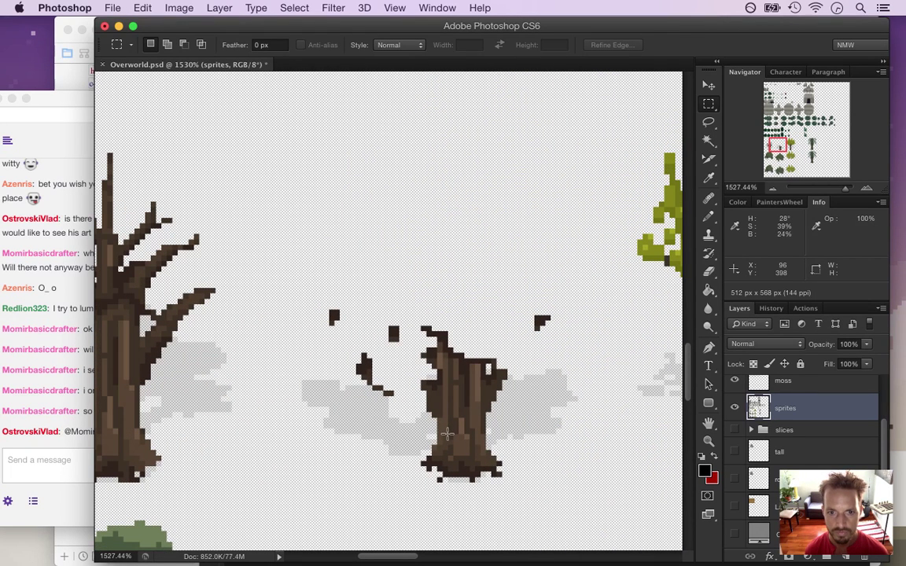
pyautogui.press('super+z')
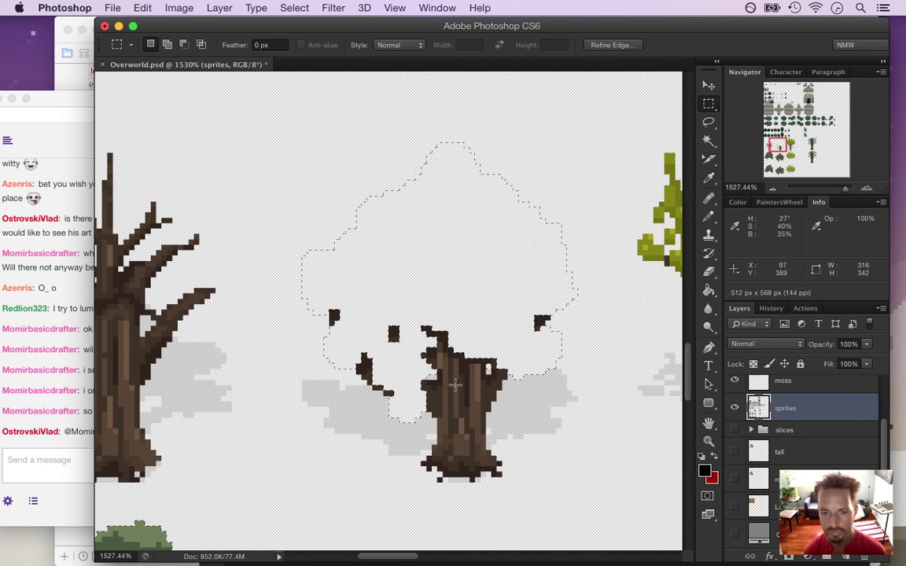
# Paint the trunk's lower left branch out to the loose bark pixels in sampled dark brown, using a 1 px Pencil at 100% opacity.
pyautogui.press('i')
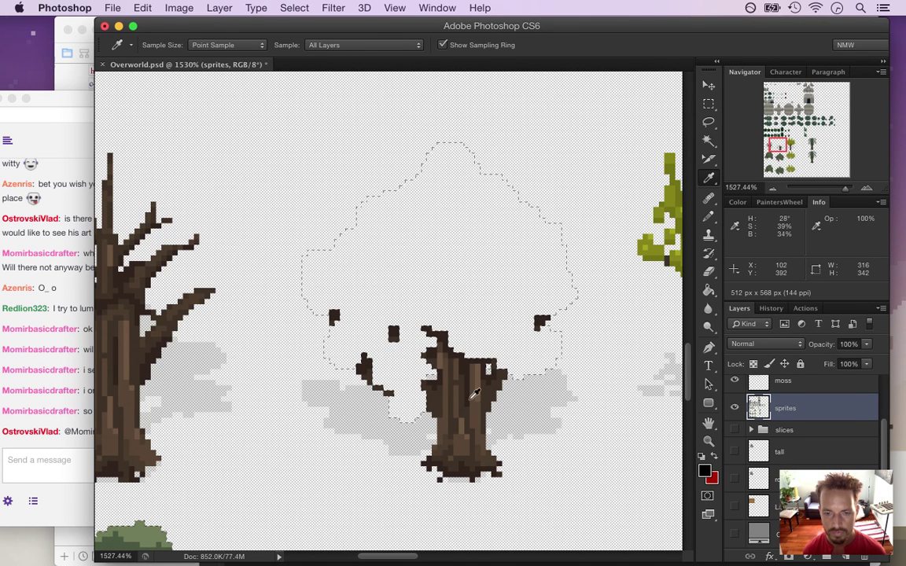
pyautogui.moveTo(456, 397)
pyautogui.mouseDown()
pyautogui.moveTo(488, 409)
pyautogui.moveTo(469, 404)
pyautogui.mouseUp()
pyautogui.click(431, 398)
pyautogui.press('b')
pyautogui.press('[')
pyautogui.press('[')
pyautogui.press('[')
pyautogui.press('[')
pyautogui.press('[')
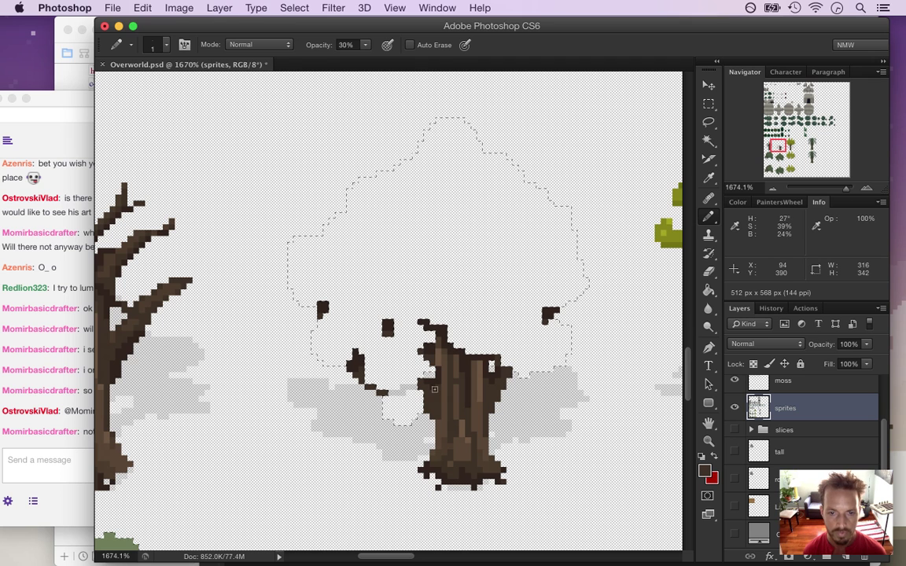
pyautogui.press('0')
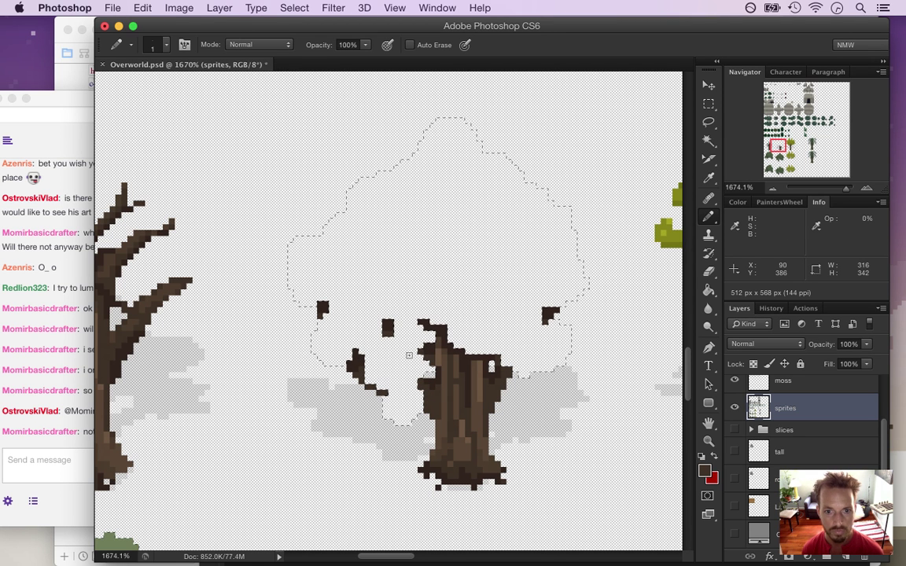
pyautogui.moveTo(420, 386); pyautogui.dragTo(387, 391)
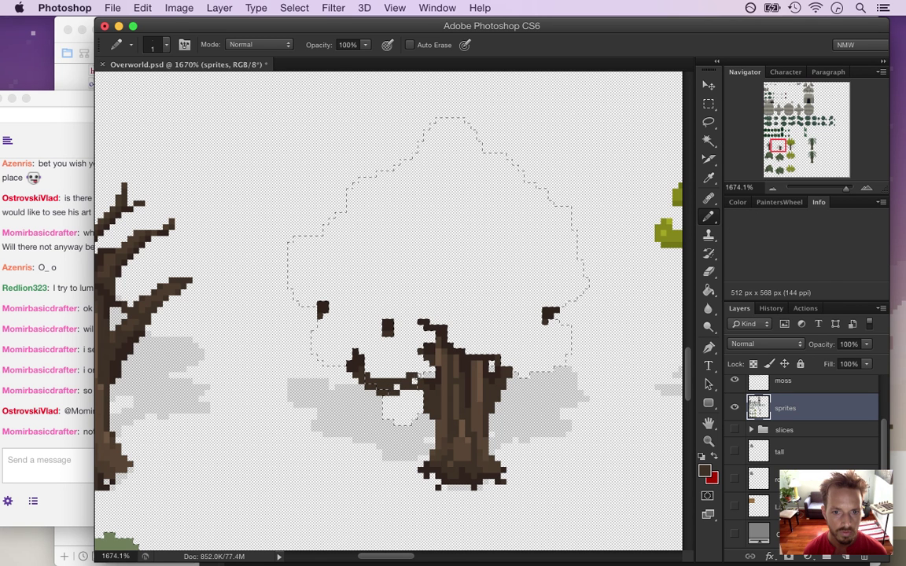
# Read the latest reply in the Twitch chat and return to Photoshop.
pyautogui.click(75, 413)
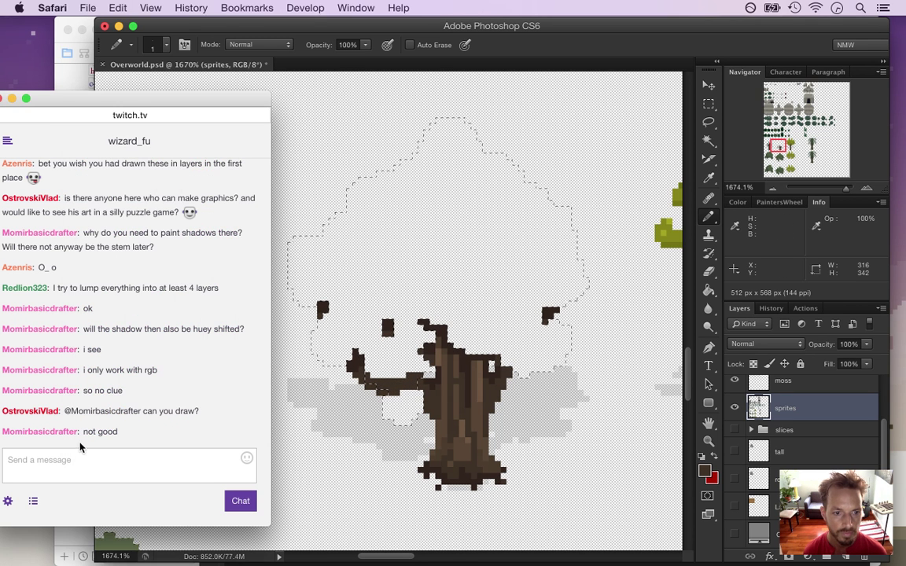
pyautogui.click(566, 63)
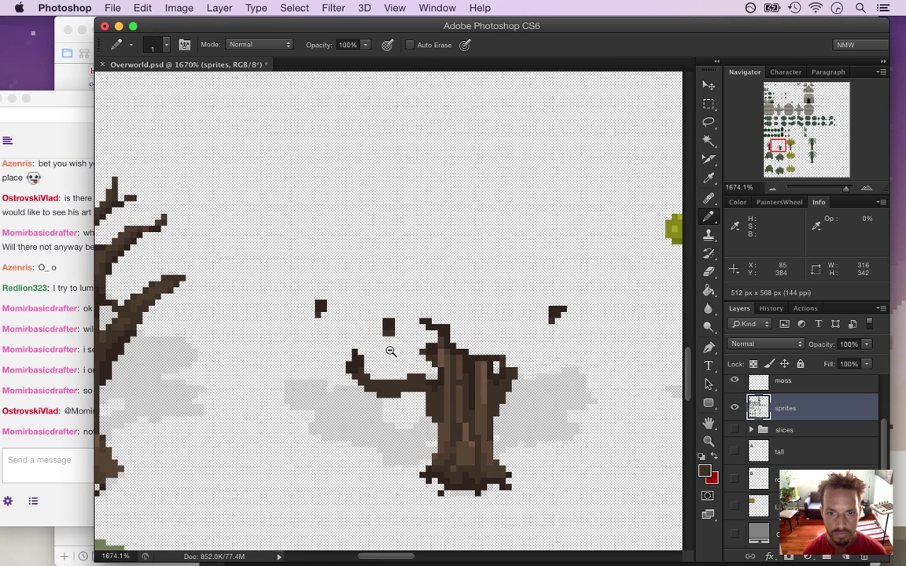
# Paint a thick upper left branch linking the loose bark pixels to the trunk, and add two small twigs to the lower branch.
pyautogui.moveTo(391, 352); pyautogui.dragTo(406, 348)
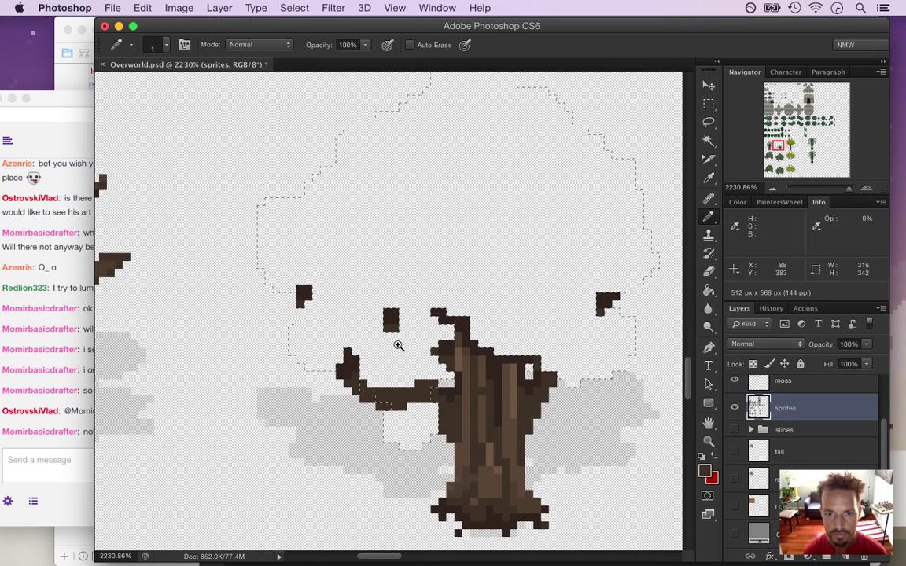
pyautogui.keyDown('shift'); pyautogui.click(354, 319); pyautogui.keyUp('shift')
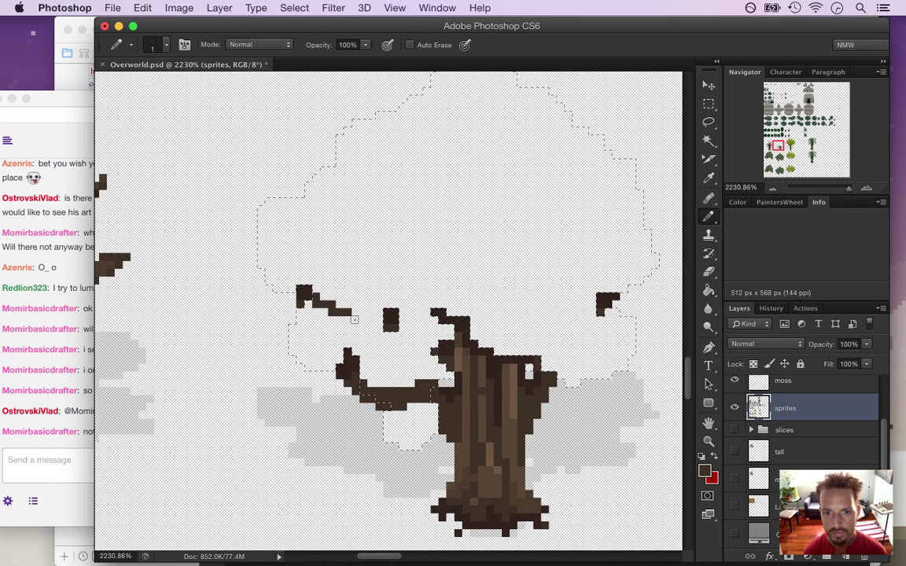
pyautogui.moveTo(435, 313)
pyautogui.mouseDown()
pyautogui.moveTo(308, 290)
pyautogui.moveTo(387, 313)
pyautogui.mouseUp()
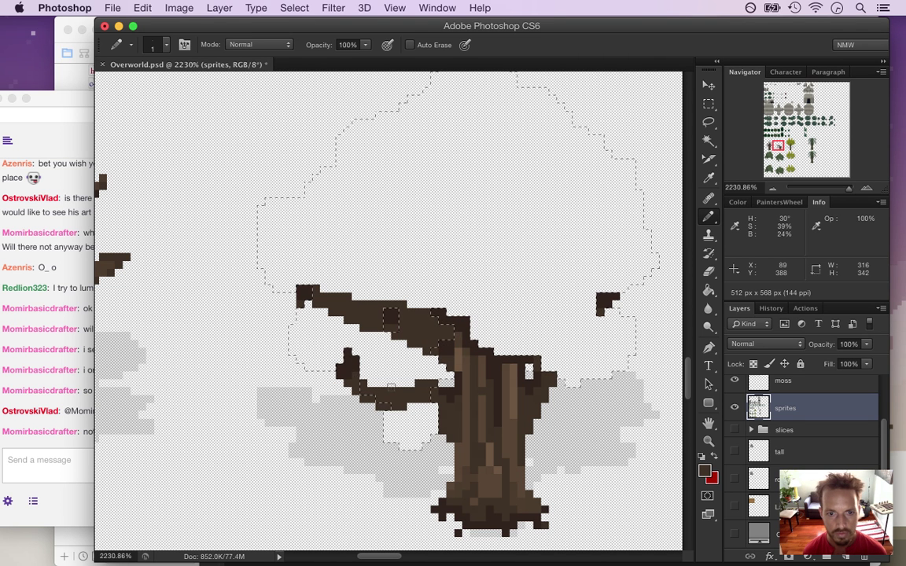
pyautogui.moveTo(339, 350); pyautogui.dragTo(314, 344)
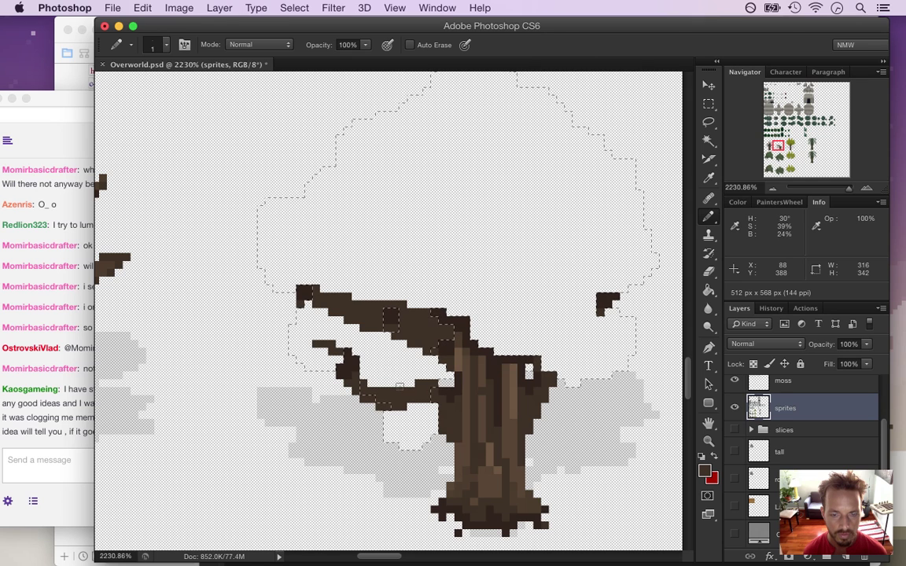
pyautogui.moveTo(399, 386); pyautogui.dragTo(380, 358)
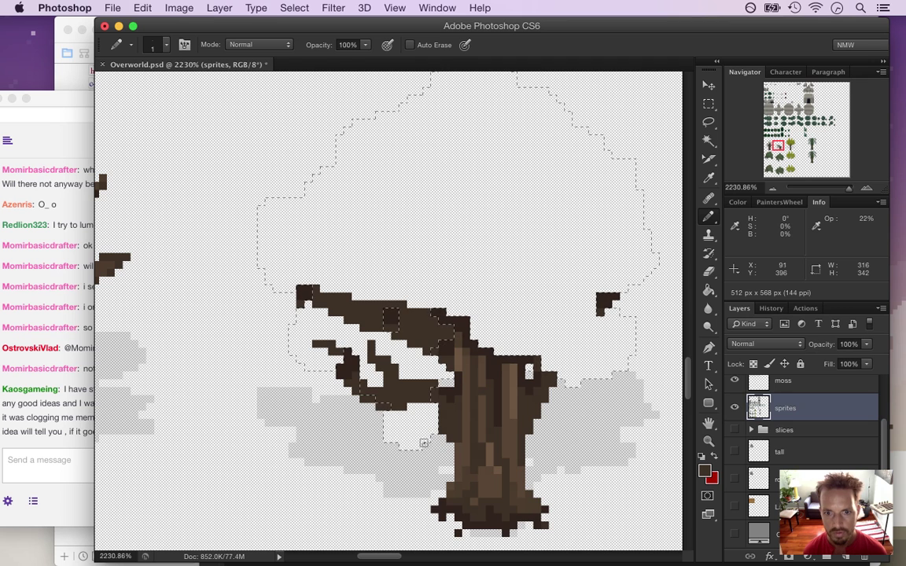
# Switch to the Twitch chat, highlight the message about having stopped working with Unity, and return to the tree sprite.
pyautogui.click(89, 419)
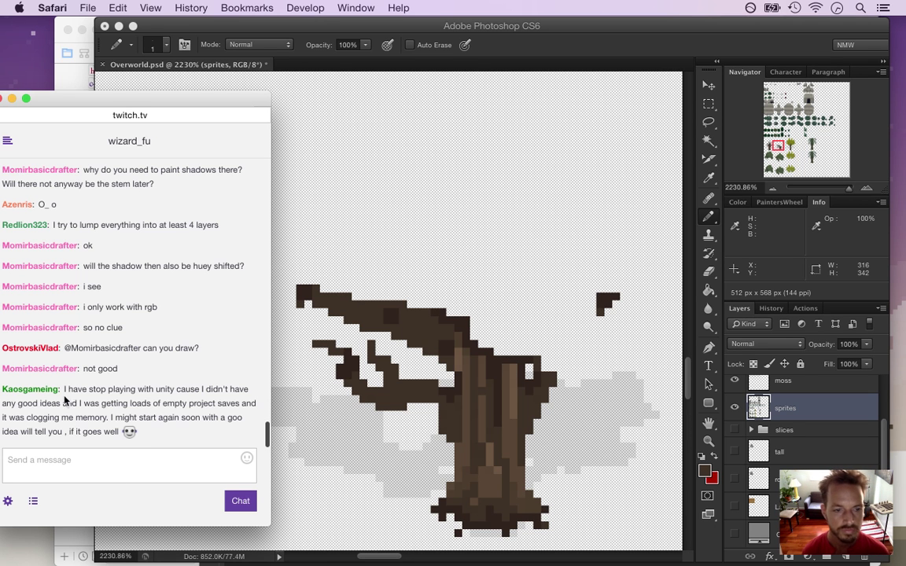
pyautogui.moveTo(68, 389); pyautogui.dragTo(109, 447)
pyautogui.moveTo(77, 388); pyautogui.dragTo(121, 428)
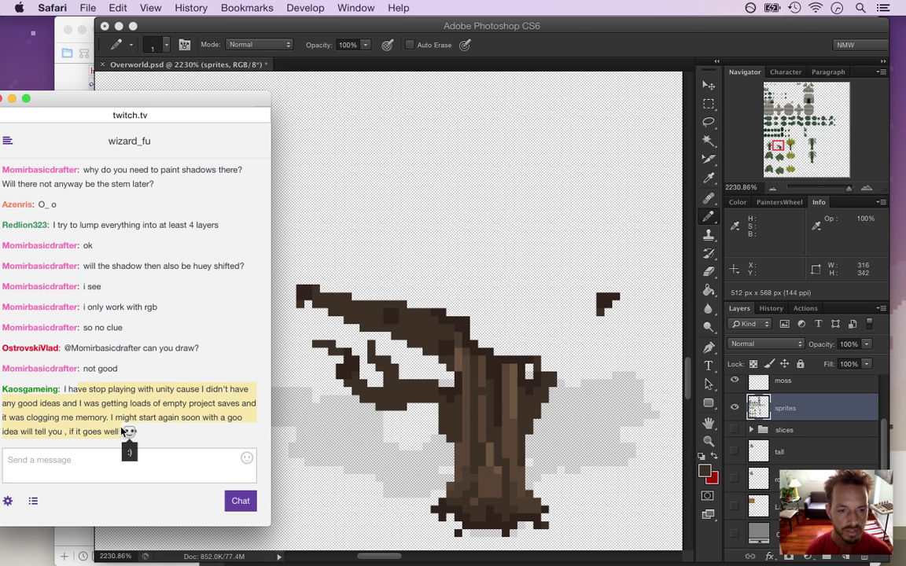
pyautogui.click(502, 182)
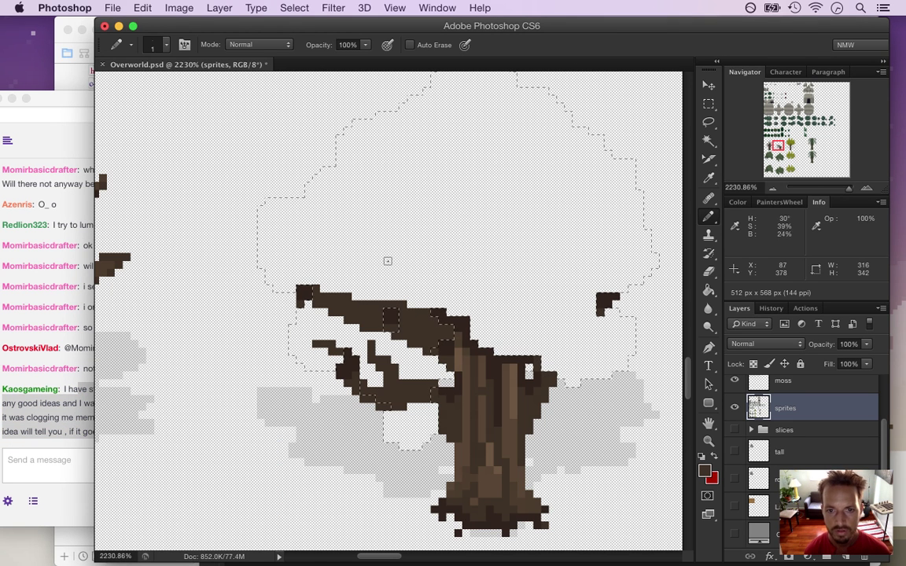
pyautogui.scroll(1, 689, 378)
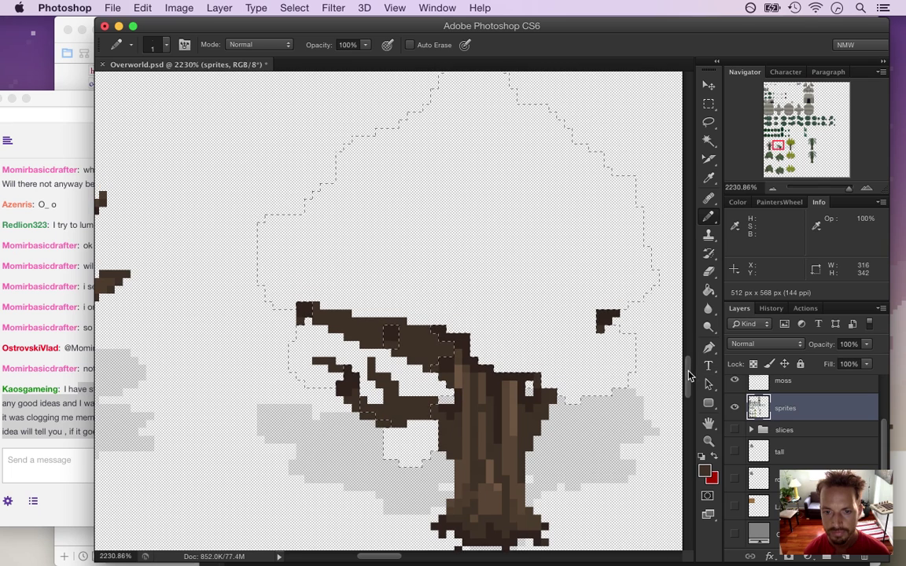
# Paint the upper left branches and a tall central branch in dark brown, filling the gap between them down to the trunk.
pyautogui.press('Tab')
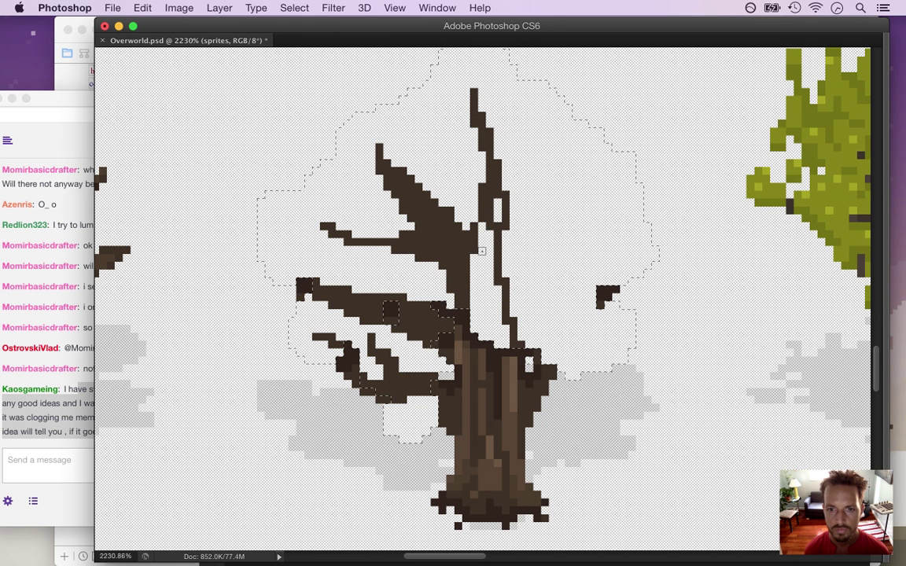
pyautogui.moveTo(496, 203); pyautogui.dragTo(490, 232)
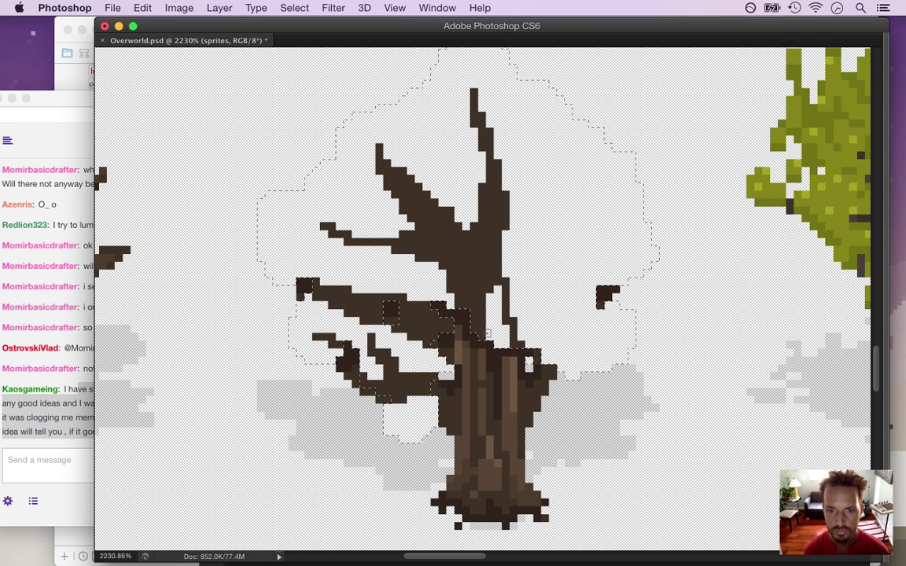
pyautogui.moveTo(493, 303)
pyautogui.mouseDown()
pyautogui.moveTo(495, 335)
pyautogui.moveTo(497, 299)
pyautogui.moveTo(514, 336)
pyautogui.mouseUp()
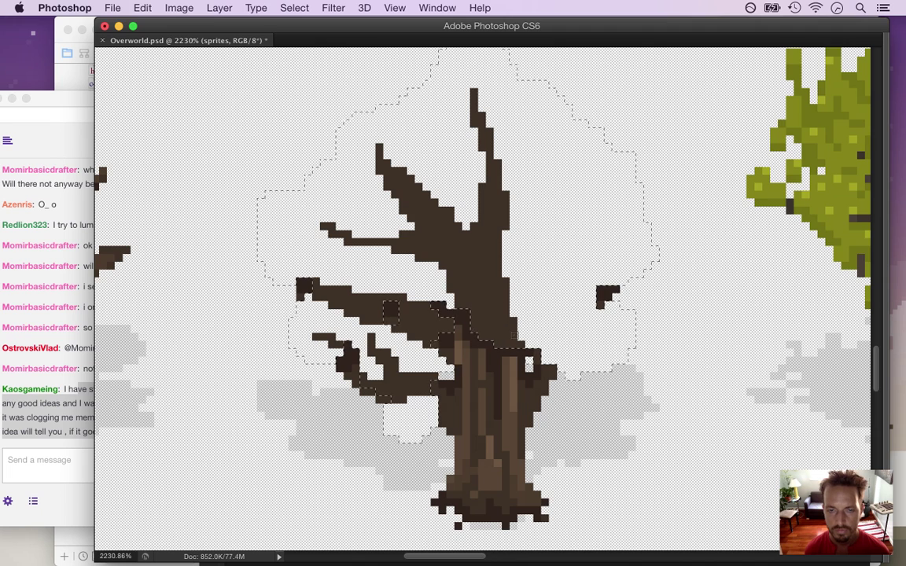
# Open Activity Monitor, examine which processes use the most CPU, and return to Photoshop.
pyautogui.press('super+Tab')
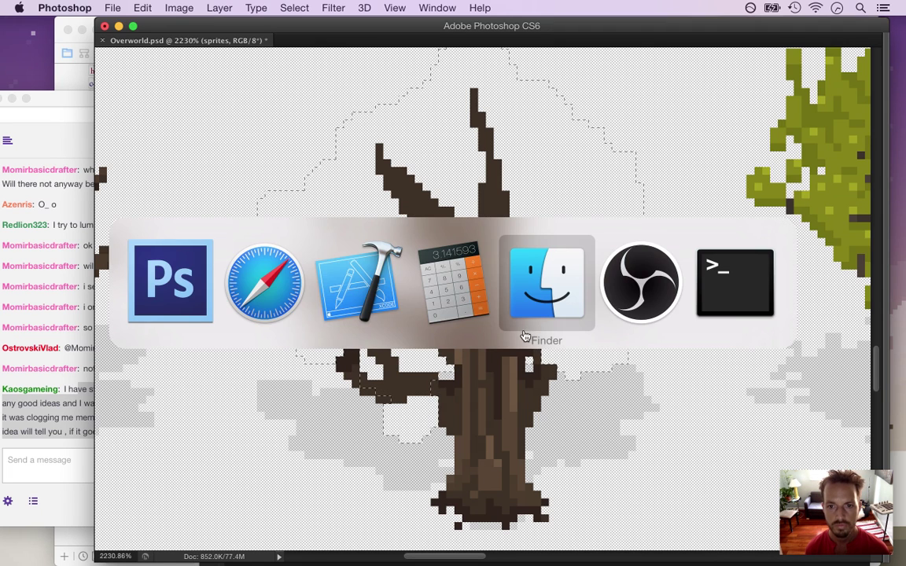
pyautogui.click(186, 313)
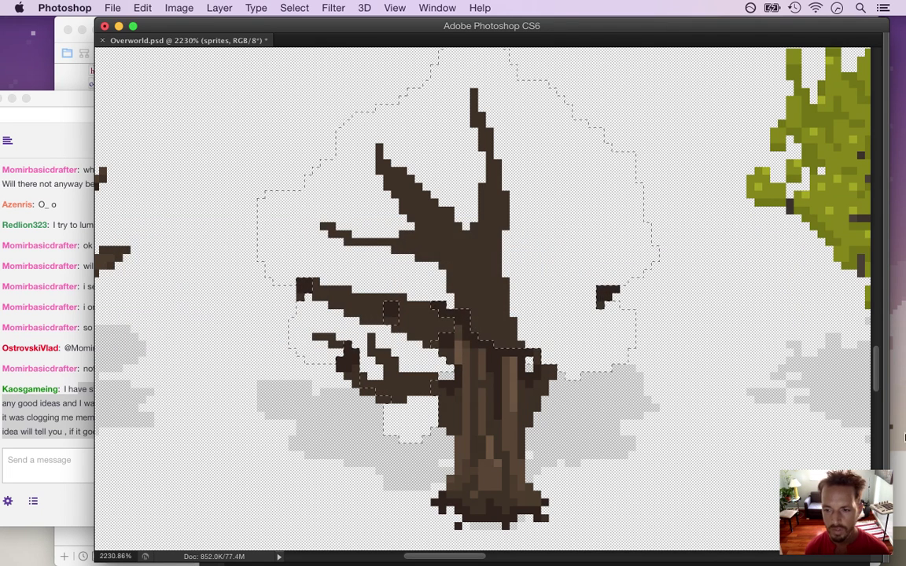
pyautogui.moveTo(904, 438)
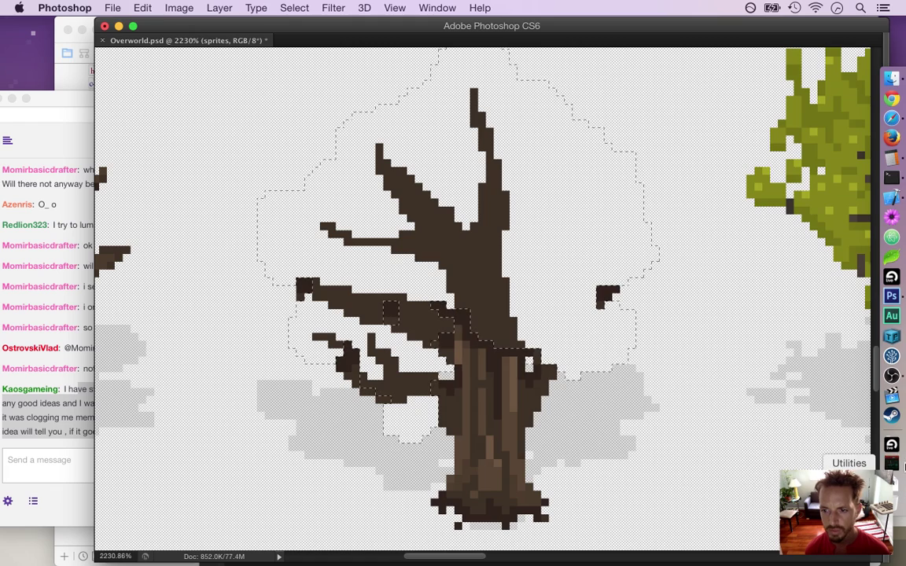
pyautogui.click(892, 464)
pyautogui.click(464, 128)
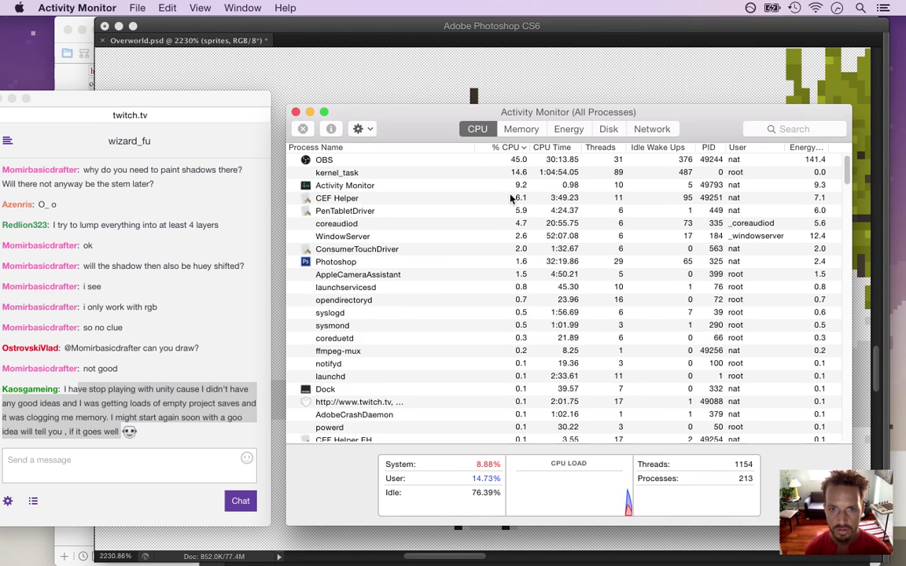
pyautogui.click(469, 173)
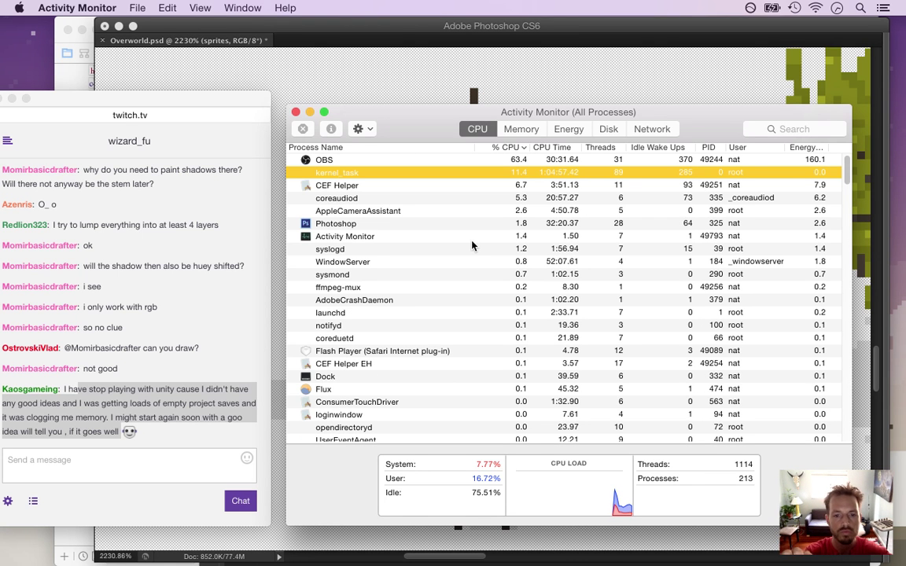
pyautogui.click(472, 240)
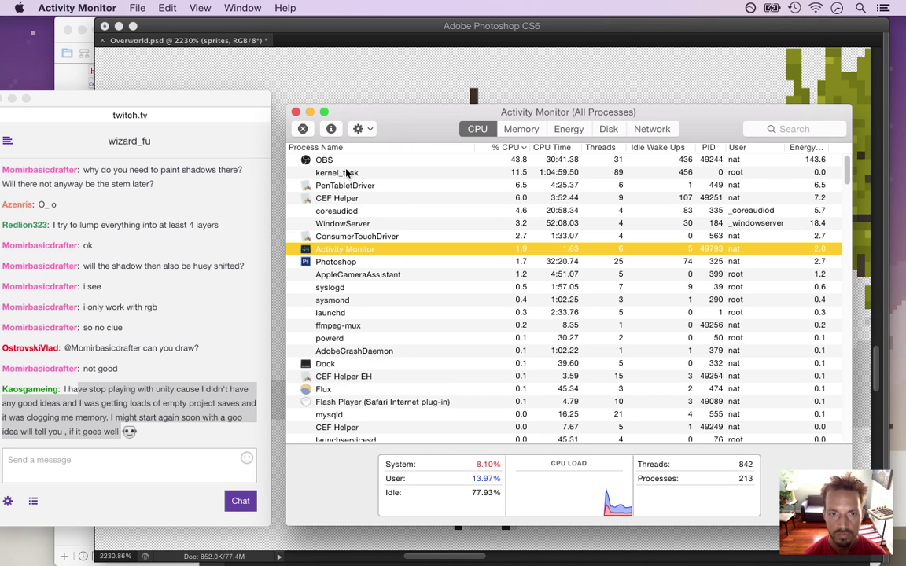
pyautogui.click(384, 164)
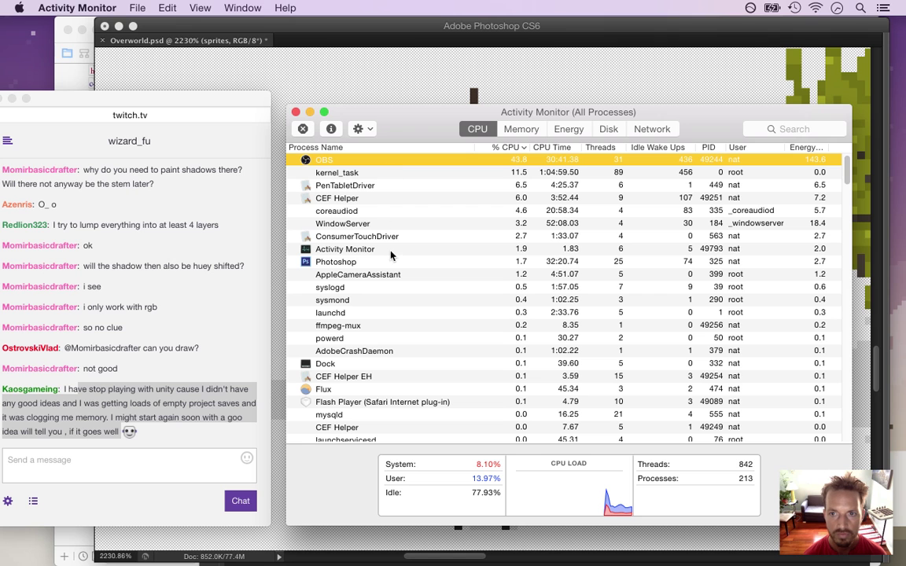
pyautogui.moveTo(412, 128); pyautogui.dragTo(398, 123)
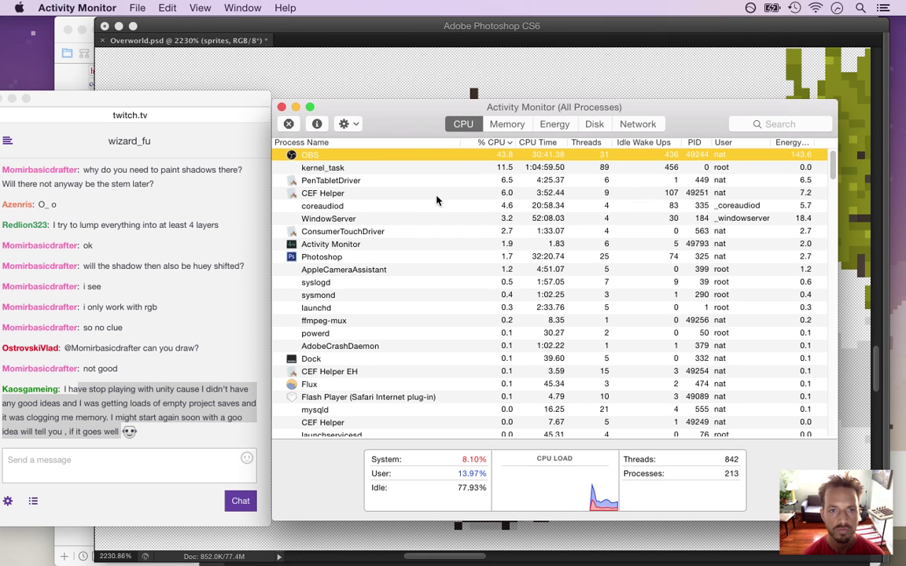
pyautogui.press('super+Tab')
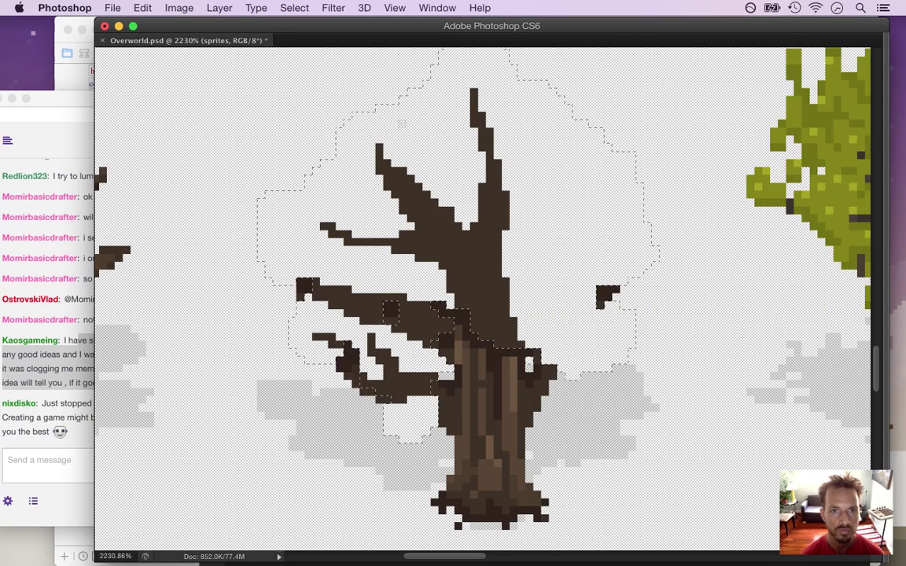
# Switch to the Twitch chat, highlight the good-luck message about creating a game while reading it, and return to the tree sprite.
pyautogui.click(61, 401)
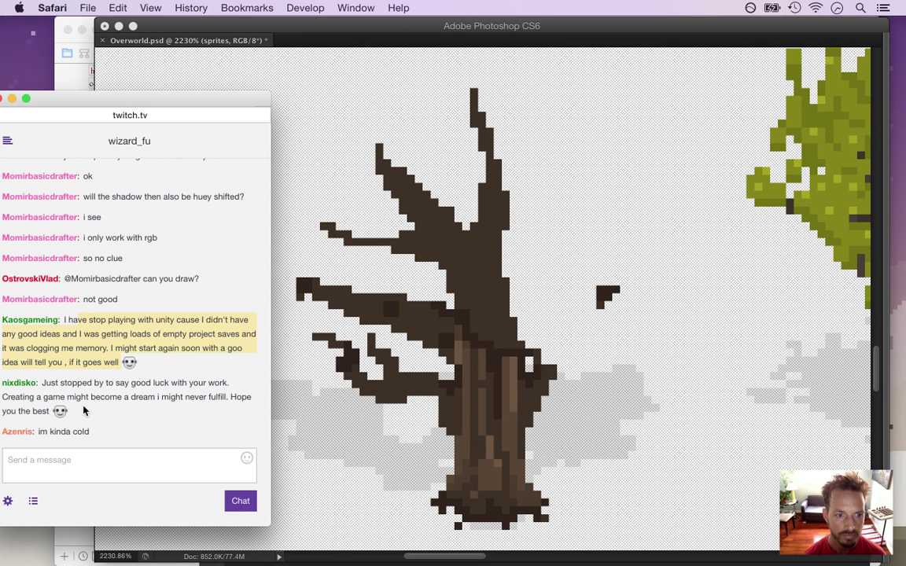
pyautogui.moveTo(51, 383); pyautogui.dragTo(97, 403)
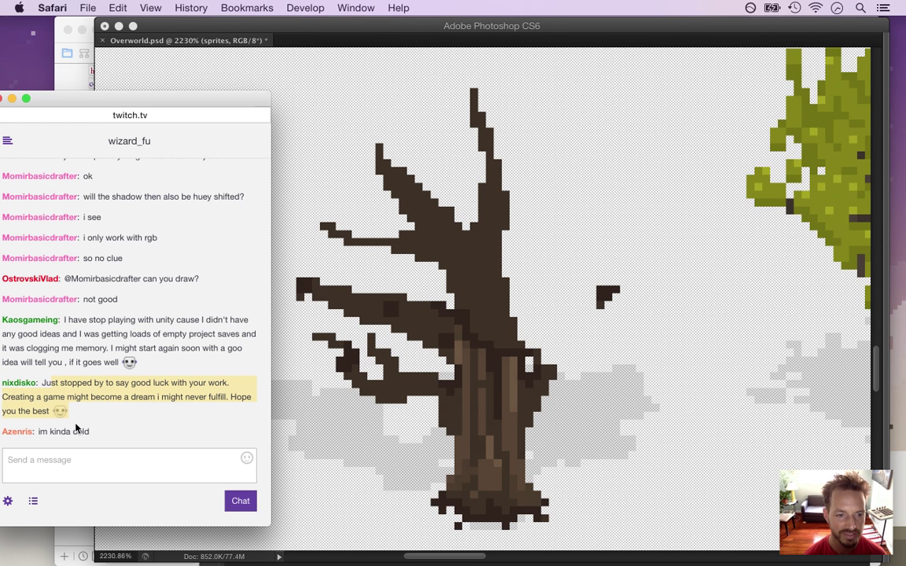
pyautogui.click(75, 387)
pyautogui.moveTo(44, 431); pyautogui.dragTo(88, 436)
pyautogui.click(56, 387)
pyautogui.moveTo(45, 384); pyautogui.dragTo(133, 397)
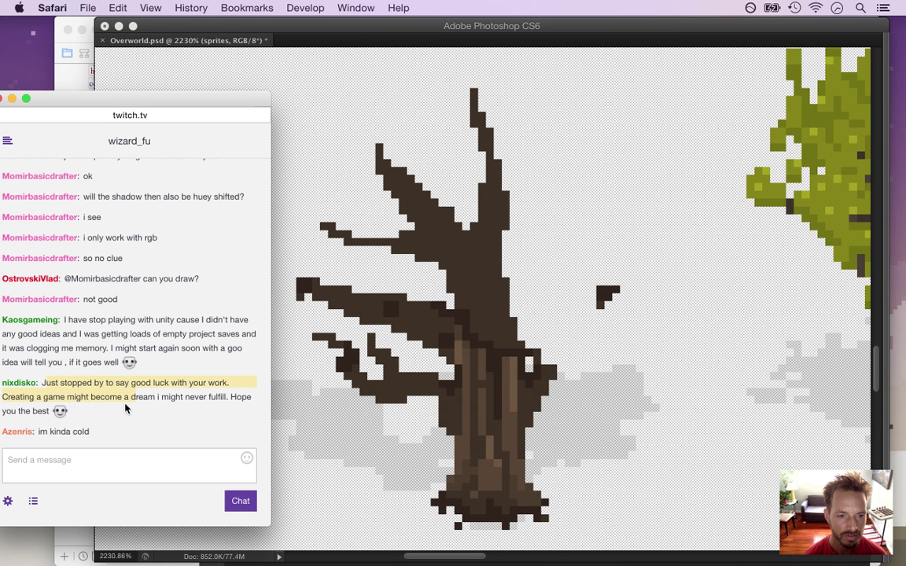
pyautogui.click(47, 385)
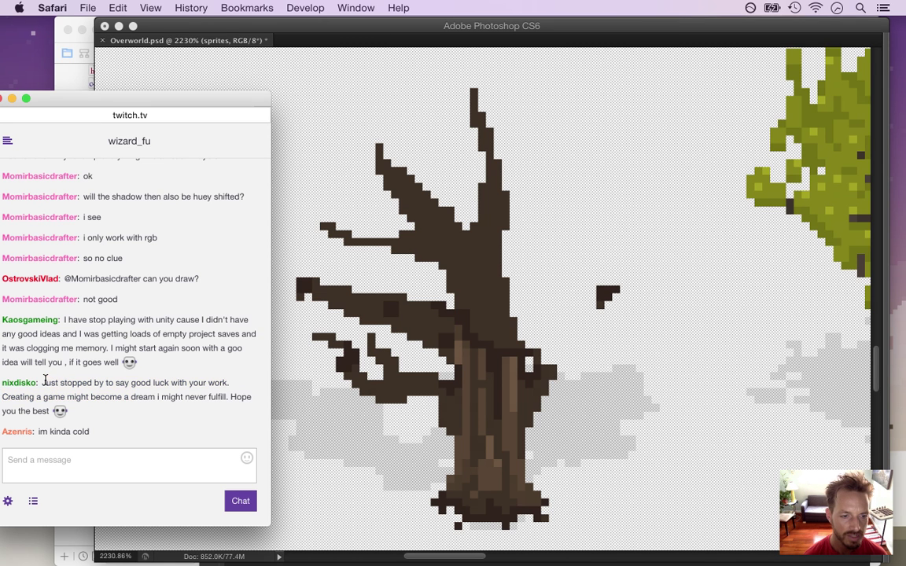
pyautogui.moveTo(14, 397); pyautogui.dragTo(229, 398)
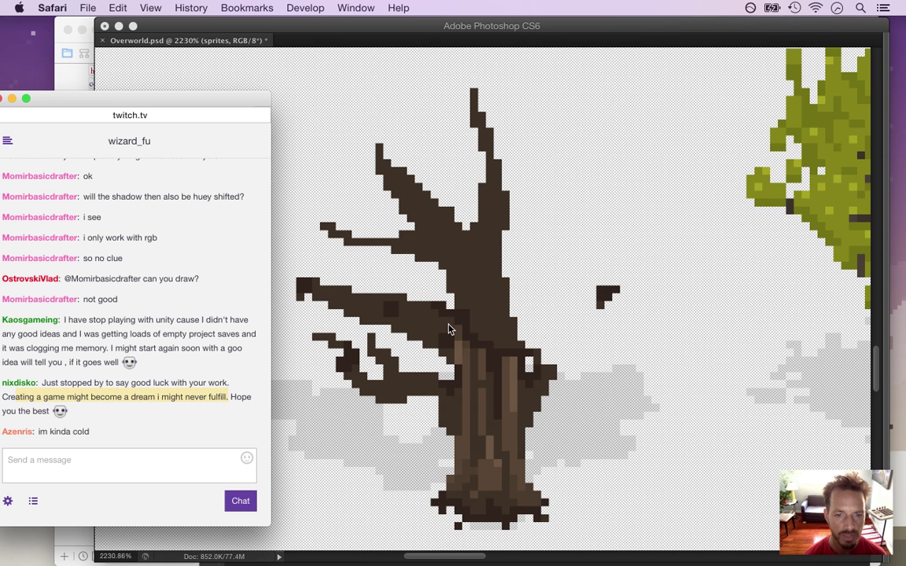
pyautogui.click(651, 33)
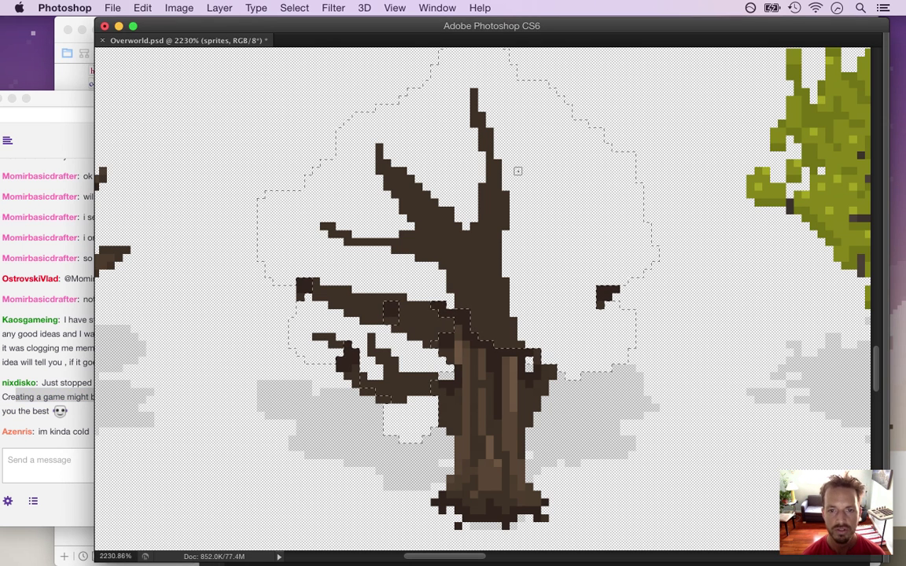
# Refine the edges of the upper left branches and paint a thin right branch linking the loose bark pixels to the trunk.
pyautogui.press('e')
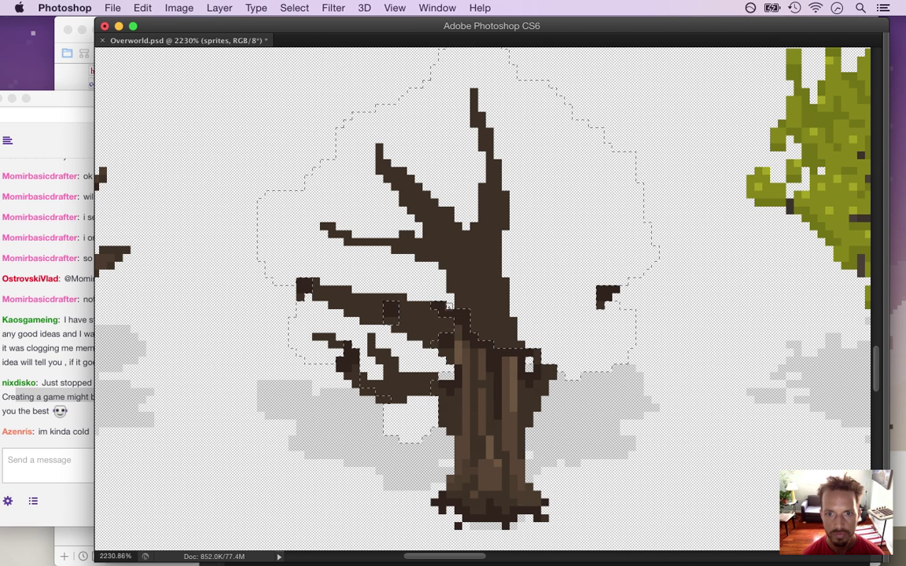
pyautogui.click(414, 261)
pyautogui.keyDown('alt'); pyautogui.click(393, 244); pyautogui.keyUp('alt')
pyautogui.click(414, 261)
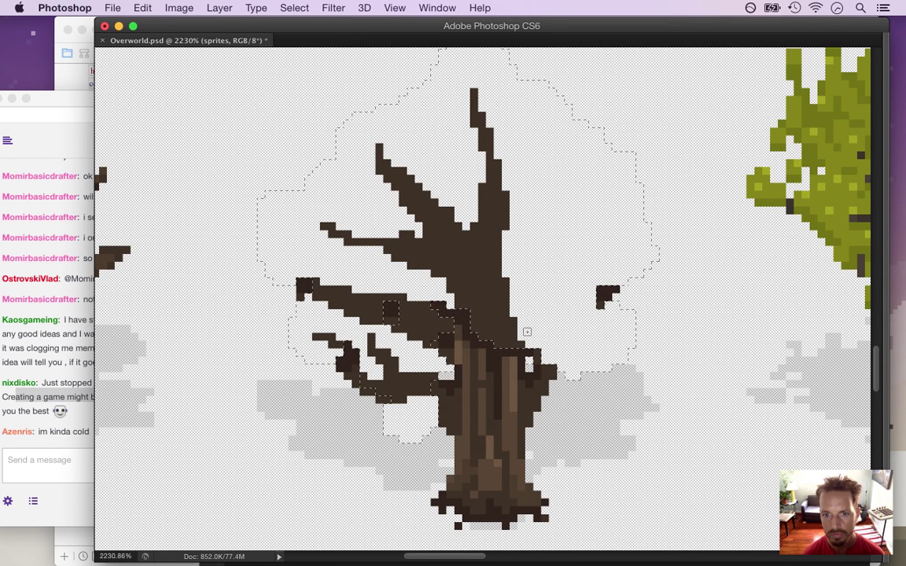
pyautogui.moveTo(549, 358); pyautogui.dragTo(589, 315)
pyautogui.keyDown('shift'); pyautogui.click(600, 303); pyautogui.keyUp('shift')
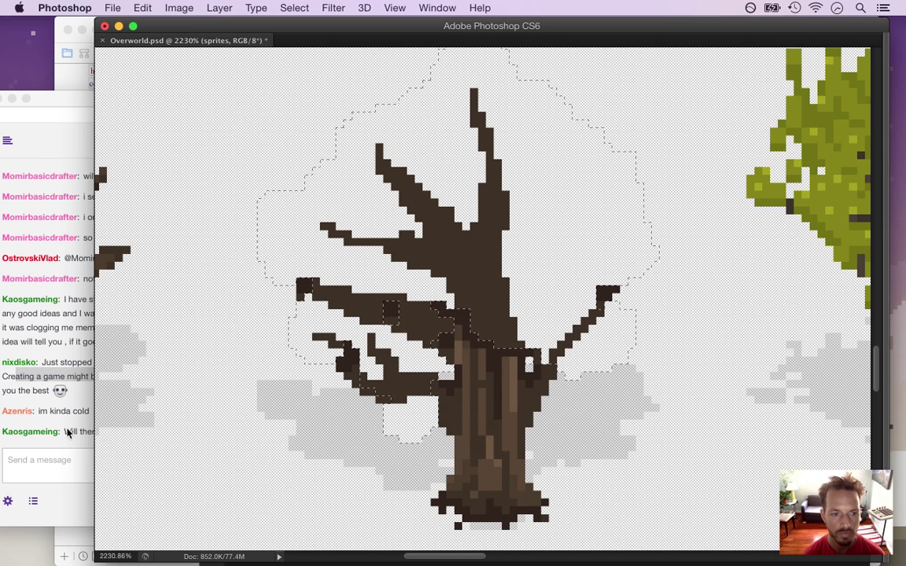
# Highlight the question about cheats in the Twitch chat and return to the tree sprite.
pyautogui.click(68, 433)
pyautogui.moveTo(86, 431); pyautogui.dragTo(139, 431)
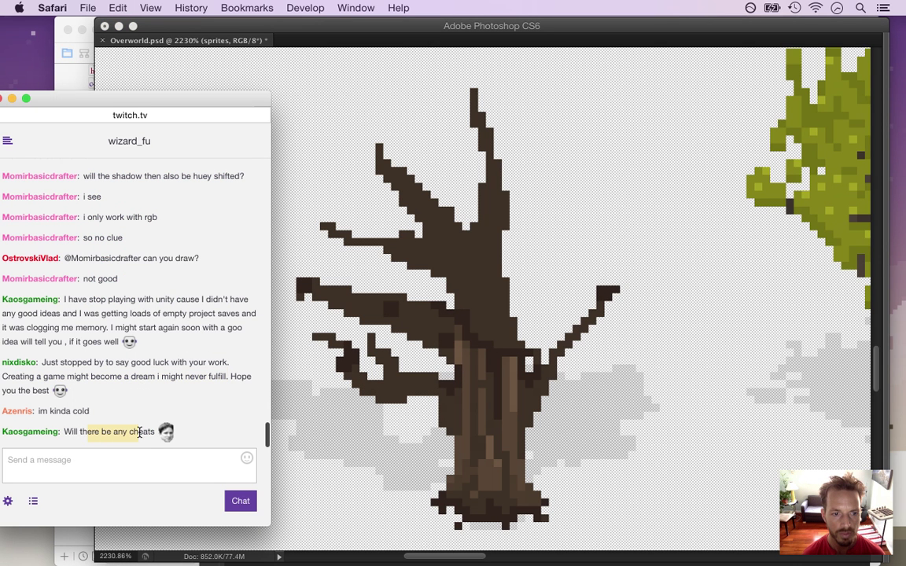
pyautogui.click(530, 373)
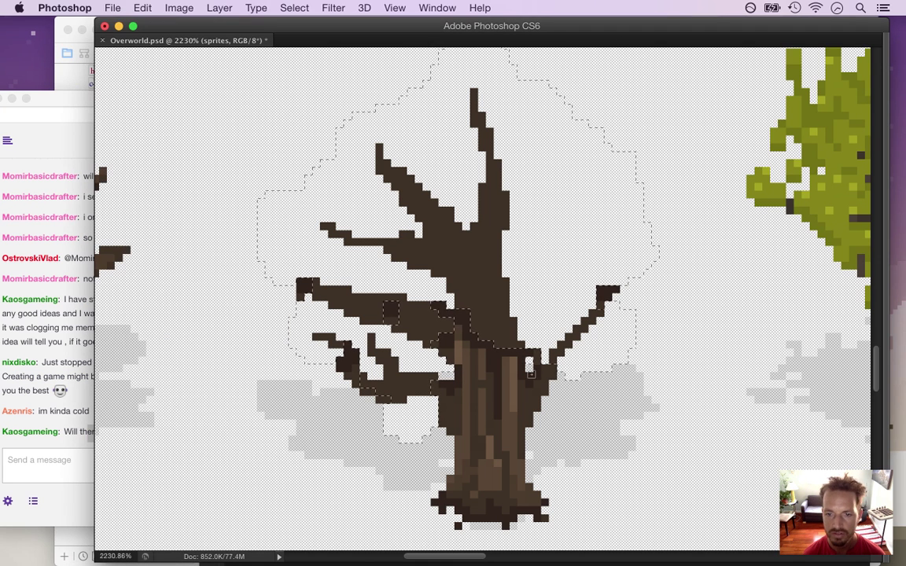
# Thicken the lower right branch and paint an upper right branch that forks into two twigs.
pyautogui.moveTo(537, 347); pyautogui.dragTo(586, 307)
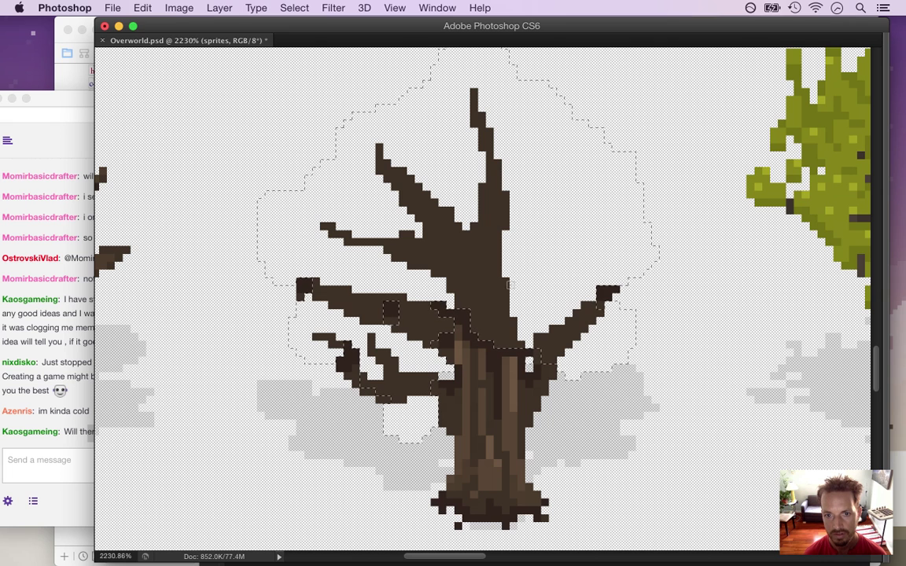
pyautogui.moveTo(547, 228); pyautogui.dragTo(585, 169)
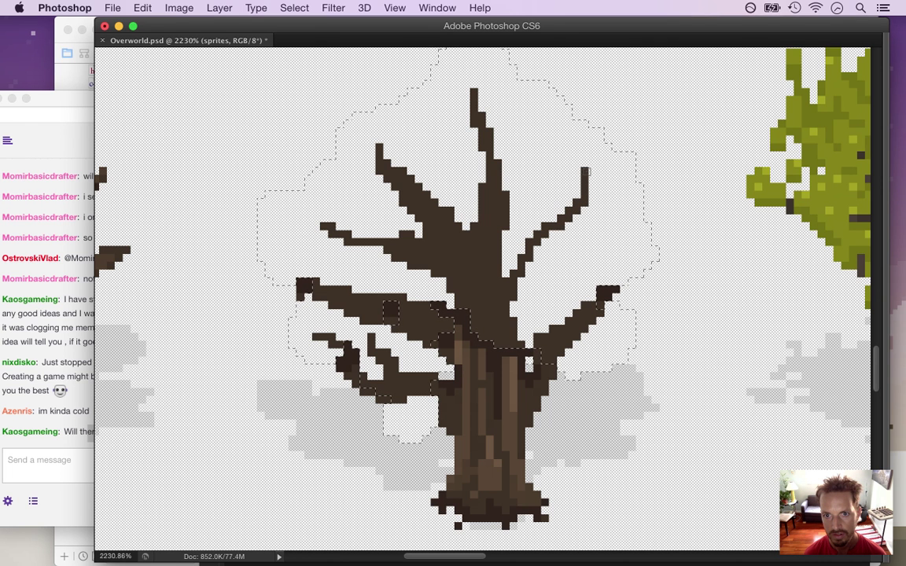
pyautogui.moveTo(561, 226); pyautogui.dragTo(624, 218)
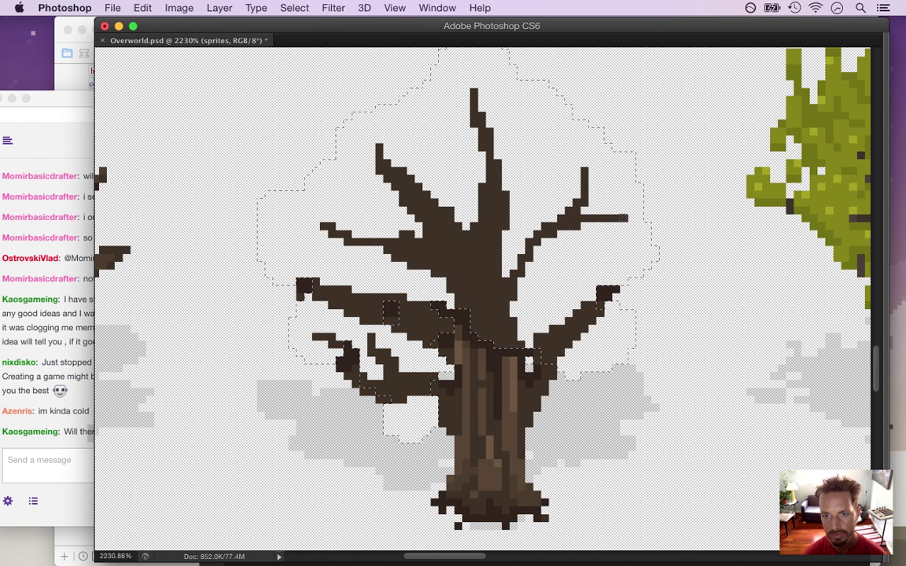
pyautogui.click(576, 196)
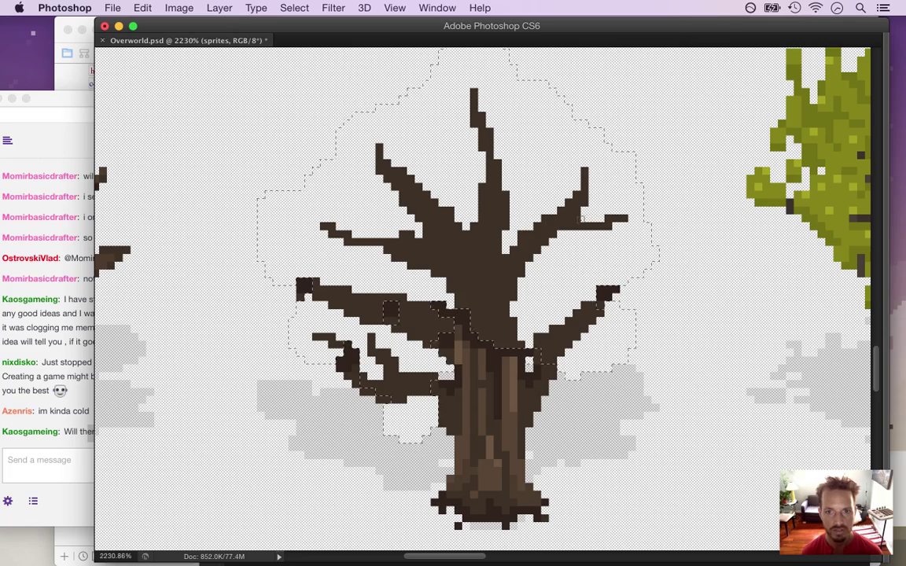
# Slim the outer part of the thick left branch and add a small upward twig to it.
pyautogui.press('z')
pyautogui.moveTo(476, 268); pyautogui.dragTo(461, 286)
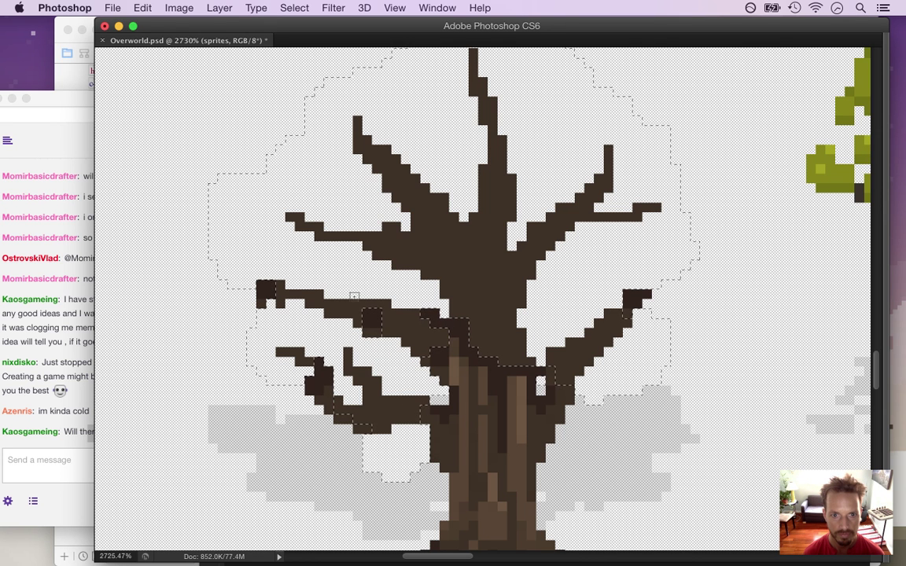
pyautogui.moveTo(338, 269); pyautogui.dragTo(327, 254)
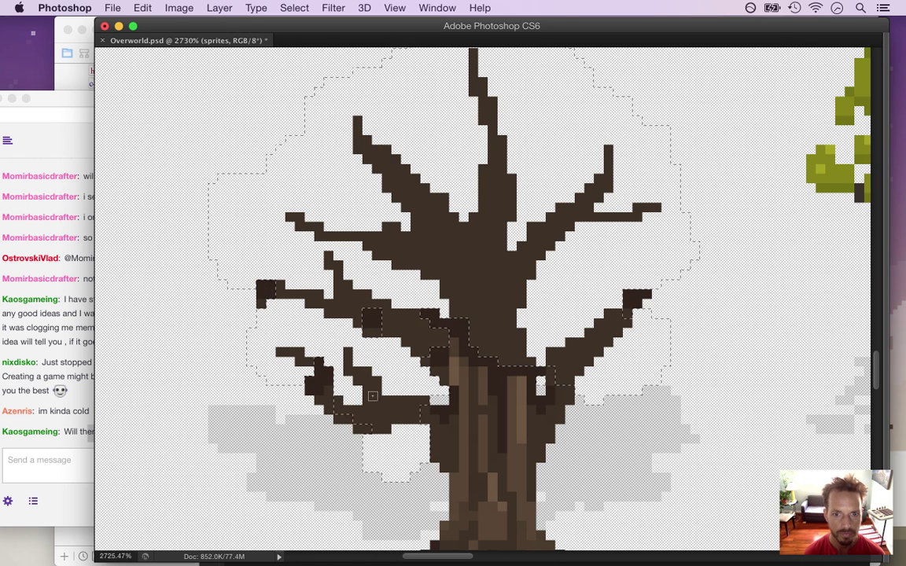
pyautogui.moveTo(393, 336)
pyautogui.mouseDown()
pyautogui.moveTo(317, 327)
pyautogui.moveTo(344, 303)
pyautogui.mouseUp()
# Deselect the foliage outline, check the bare tree beside its neighbours, and save Overworld.psd.
pyautogui.press('l')
pyautogui.press('super+d')
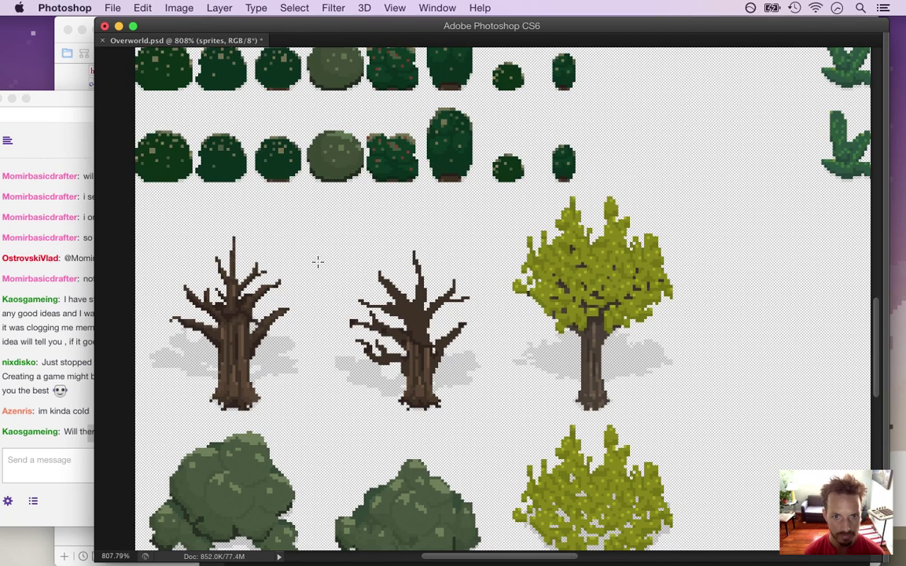
pyautogui.moveTo(426, 333); pyautogui.dragTo(446, 360)
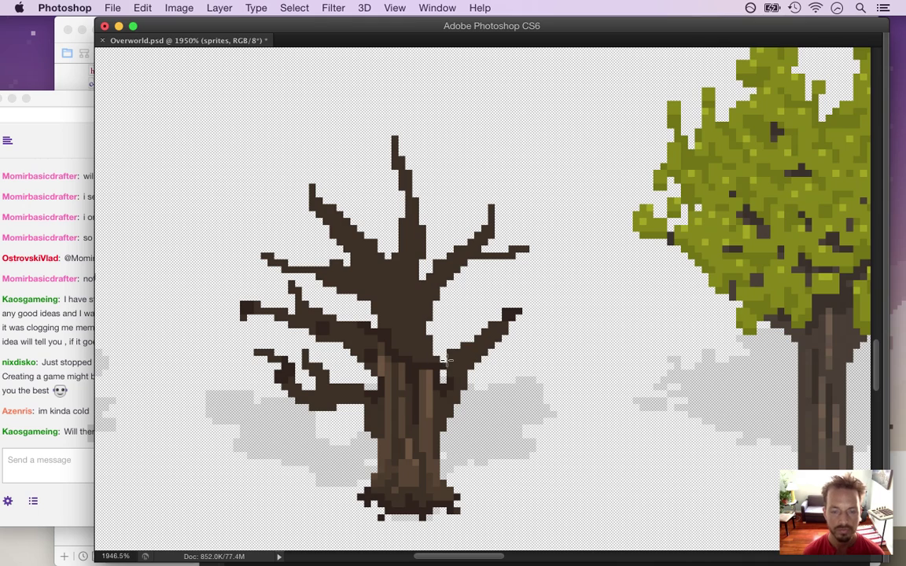
pyautogui.press('super+s')
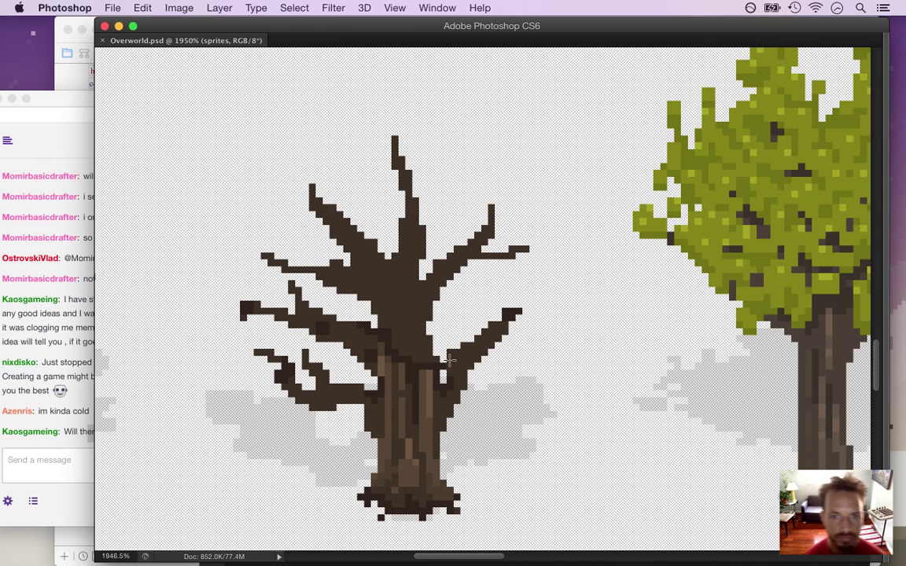
# Paint over the darkest bark patches on the left branches and upper trunk with brown sampled from the trunk.
pyautogui.moveTo(398, 352)
pyautogui.mouseDown()
pyautogui.moveTo(309, 350)
pyautogui.moveTo(413, 356)
pyautogui.mouseUp()
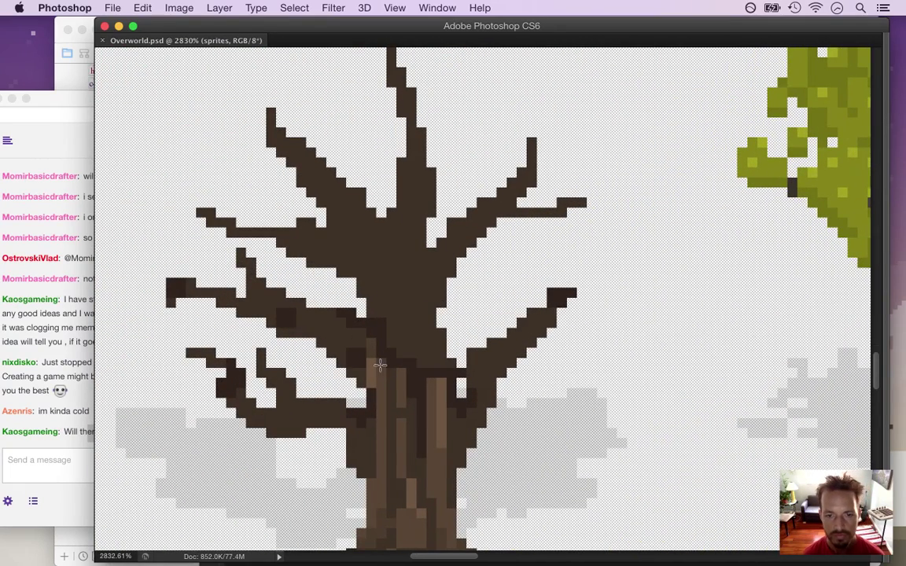
pyautogui.keyDown('alt'); pyautogui.click(364, 439); pyautogui.keyUp('alt')
pyautogui.moveTo(364, 425)
pyautogui.mouseDown()
pyautogui.moveTo(352, 414)
pyautogui.moveTo(370, 406)
pyautogui.moveTo(360, 358)
pyautogui.mouseUp()
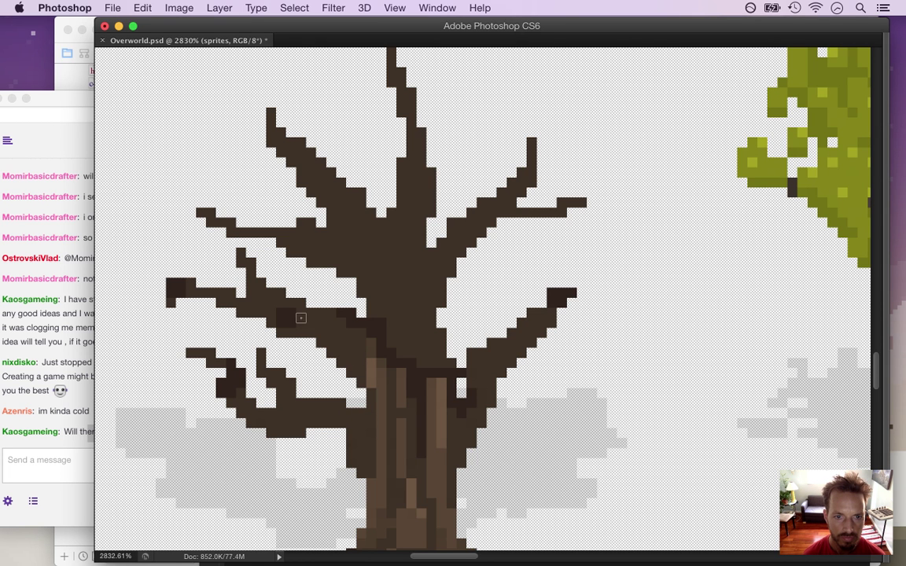
pyautogui.moveTo(289, 323); pyautogui.dragTo(293, 314)
pyautogui.moveTo(229, 393)
pyautogui.mouseDown()
pyautogui.moveTo(231, 365)
pyautogui.moveTo(239, 378)
pyautogui.mouseUp()
pyautogui.click(174, 286)
pyautogui.moveTo(346, 313)
pyautogui.mouseDown()
pyautogui.moveTo(371, 321)
pyautogui.moveTo(394, 362)
pyautogui.moveTo(409, 362)
pyautogui.moveTo(413, 398)
pyautogui.moveTo(419, 371)
pyautogui.moveTo(417, 458)
pyautogui.mouseUp()
pyautogui.moveTo(430, 372)
pyautogui.mouseDown()
pyautogui.moveTo(450, 403)
pyautogui.moveTo(473, 399)
pyautogui.mouseUp()
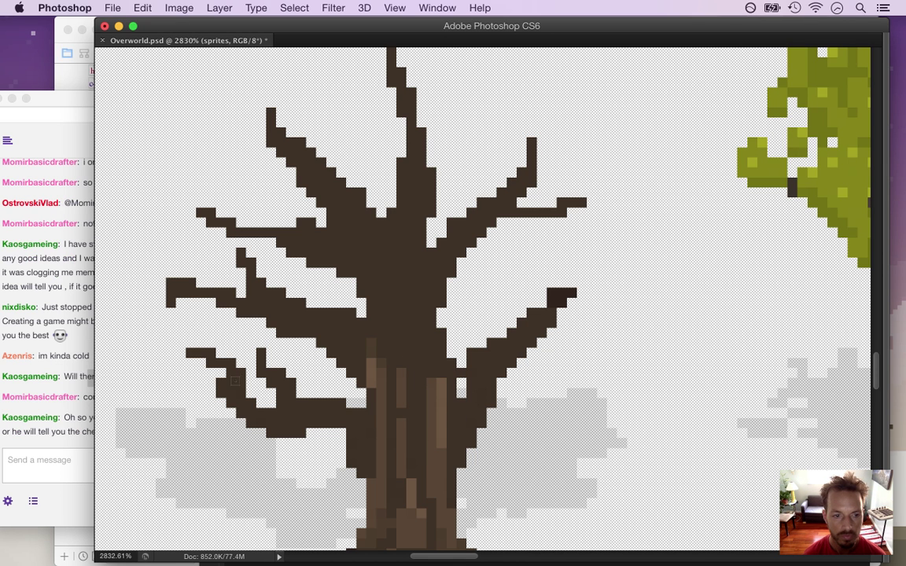
# Switch to the Twitch chat in Safari and read the newest viewer messages about cheats and the game.
pyautogui.click(88, 429)
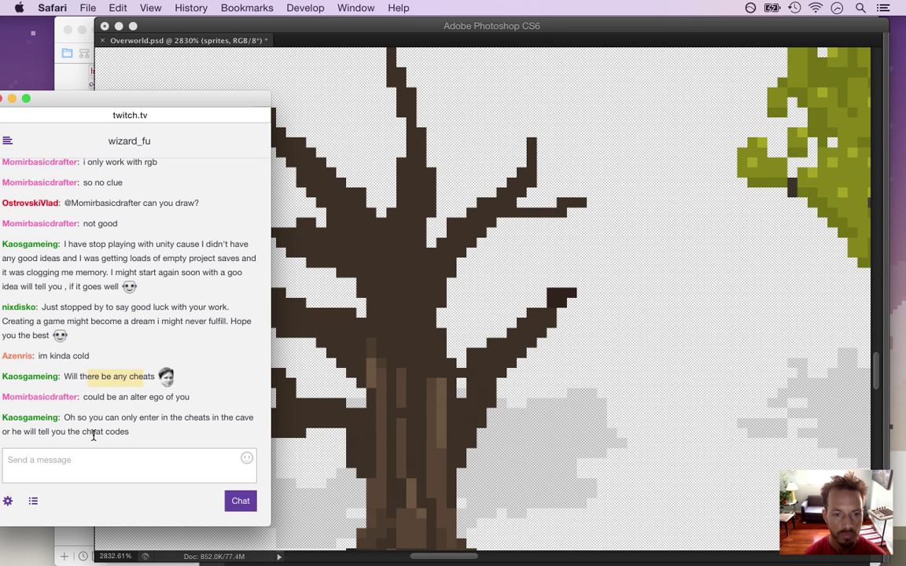
pyautogui.click(104, 400)
pyautogui.moveTo(157, 397); pyautogui.dragTo(97, 398)
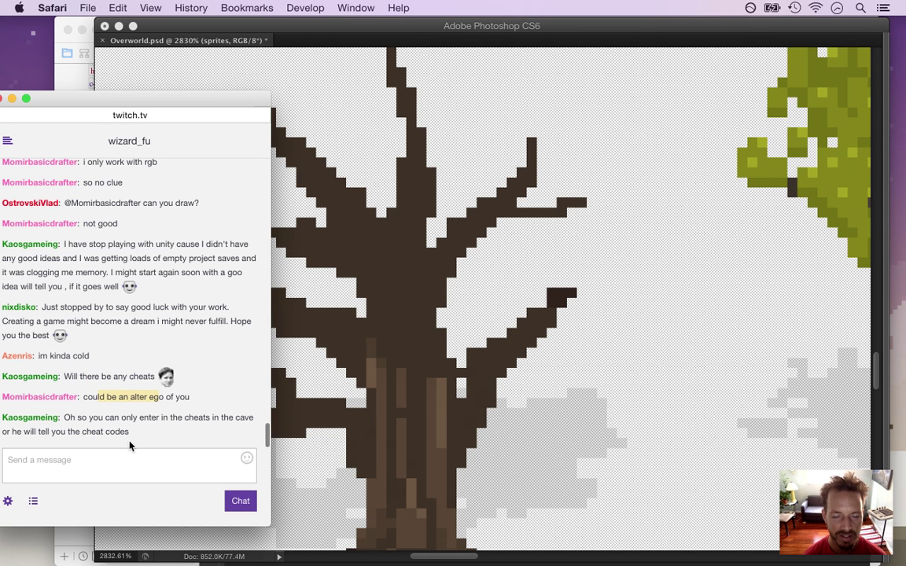
pyautogui.click(98, 393)
pyautogui.moveTo(99, 397); pyautogui.dragTo(188, 398)
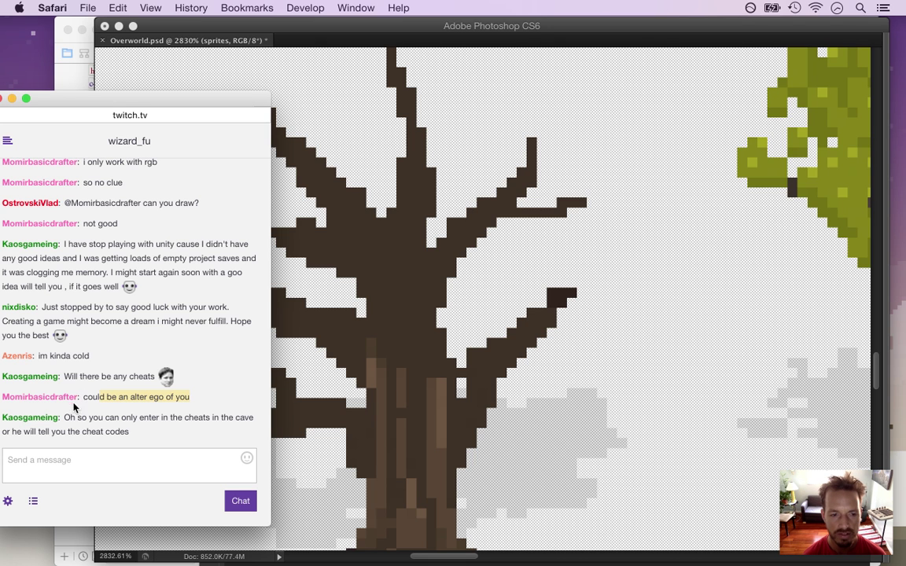
pyautogui.moveTo(84, 397); pyautogui.dragTo(179, 409)
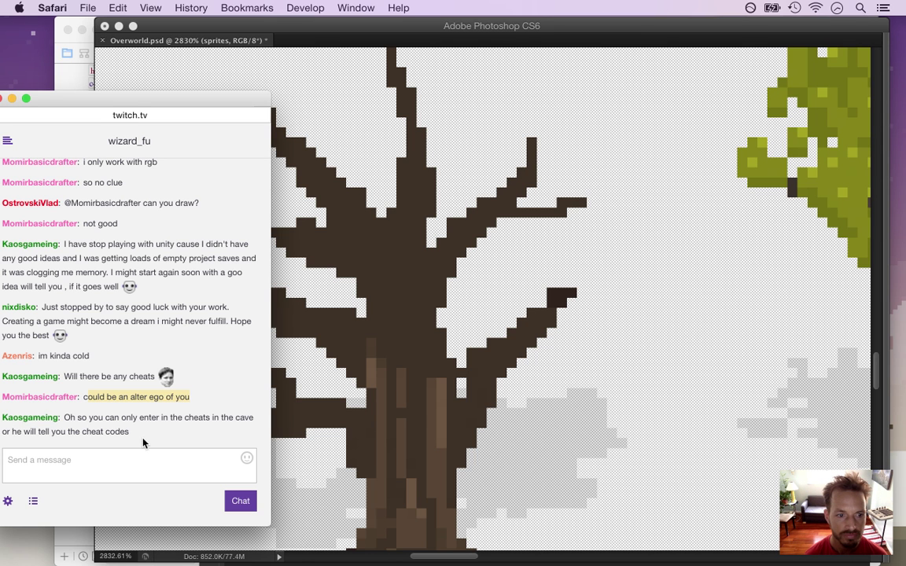
pyautogui.moveTo(79, 417); pyautogui.dragTo(214, 385)
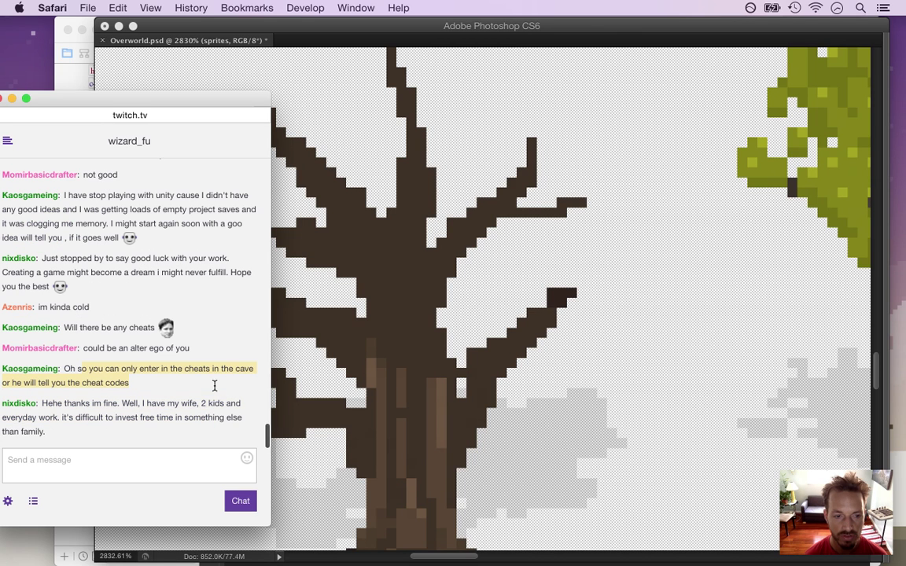
pyautogui.click(144, 392)
pyautogui.moveTo(82, 382); pyautogui.dragTo(130, 383)
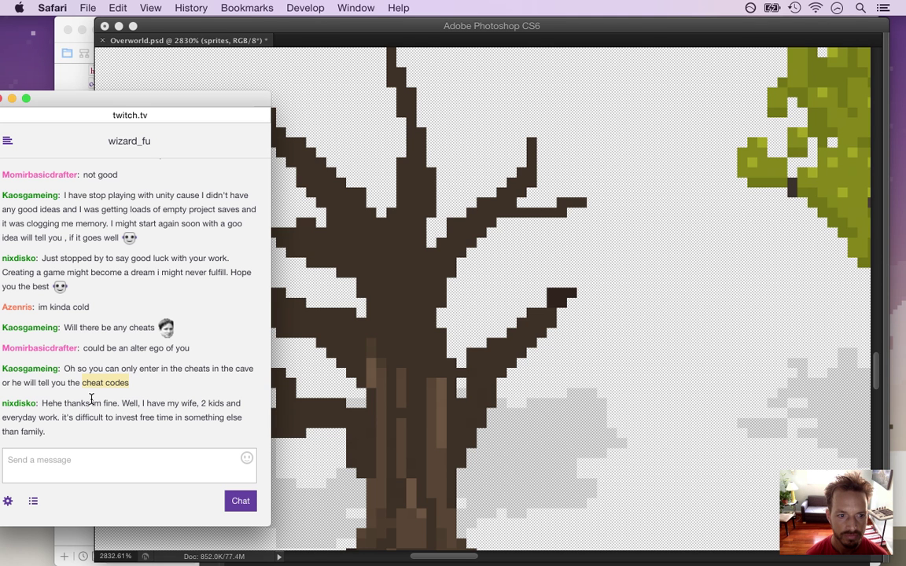
pyautogui.moveTo(53, 403); pyautogui.dragTo(100, 435)
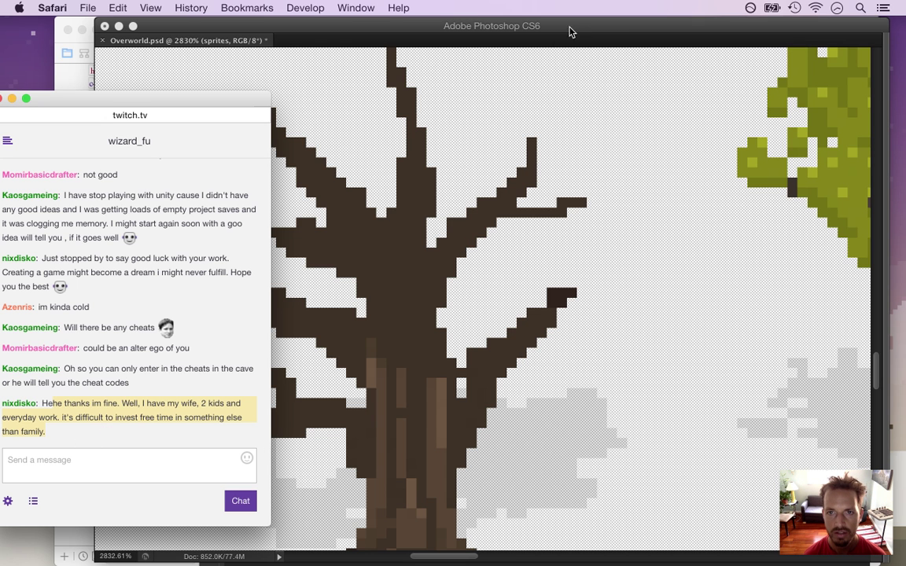
# Return to Photoshop and paint lighter brown highlights on the twigs and upper edge of the lowest left branch, checking the chat for new messages.
pyautogui.click(515, 29)
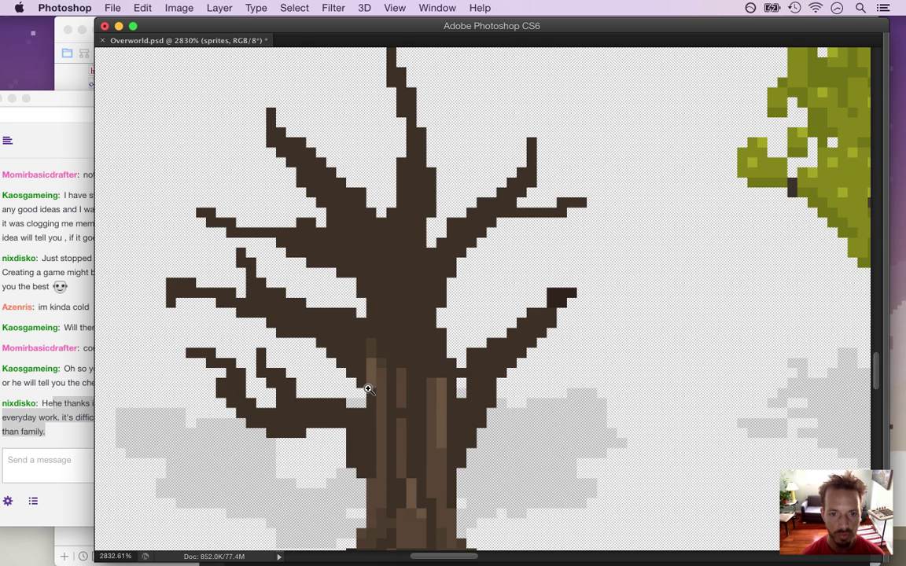
pyautogui.moveTo(364, 403); pyautogui.dragTo(401, 294)
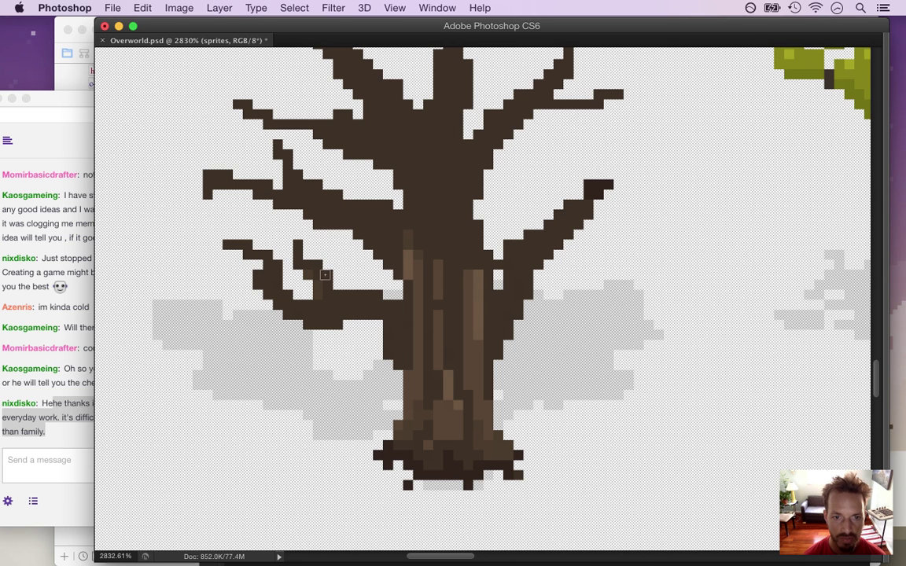
pyautogui.moveTo(341, 295); pyautogui.dragTo(398, 307)
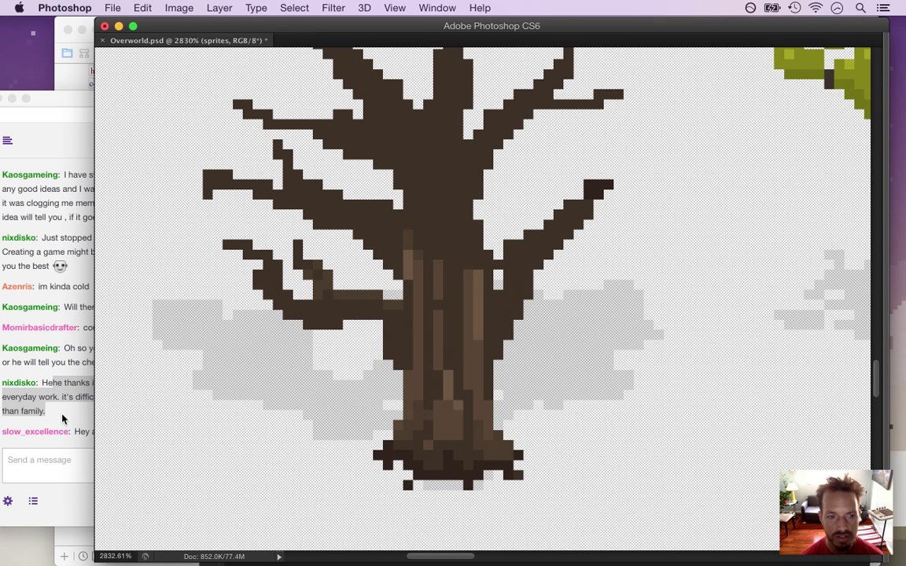
pyautogui.click(90, 405)
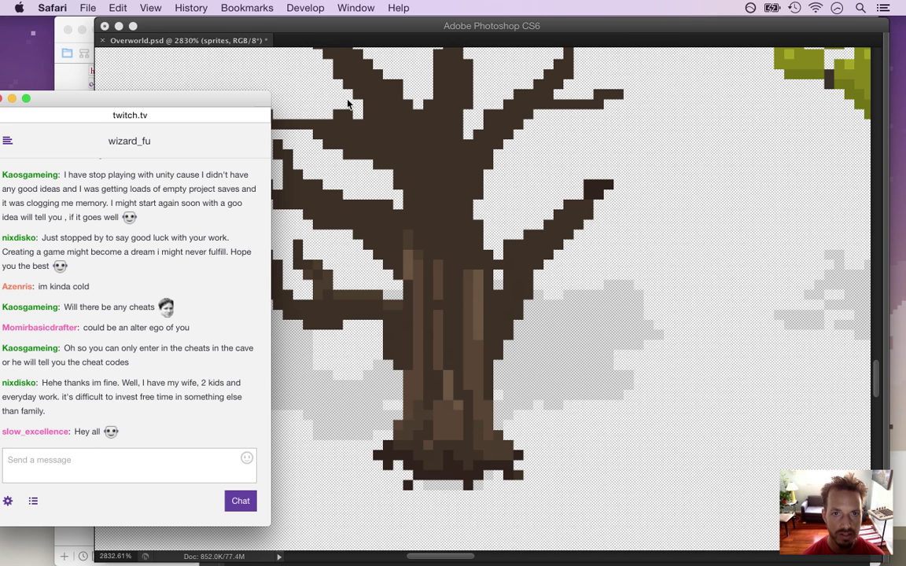
pyautogui.click(437, 22)
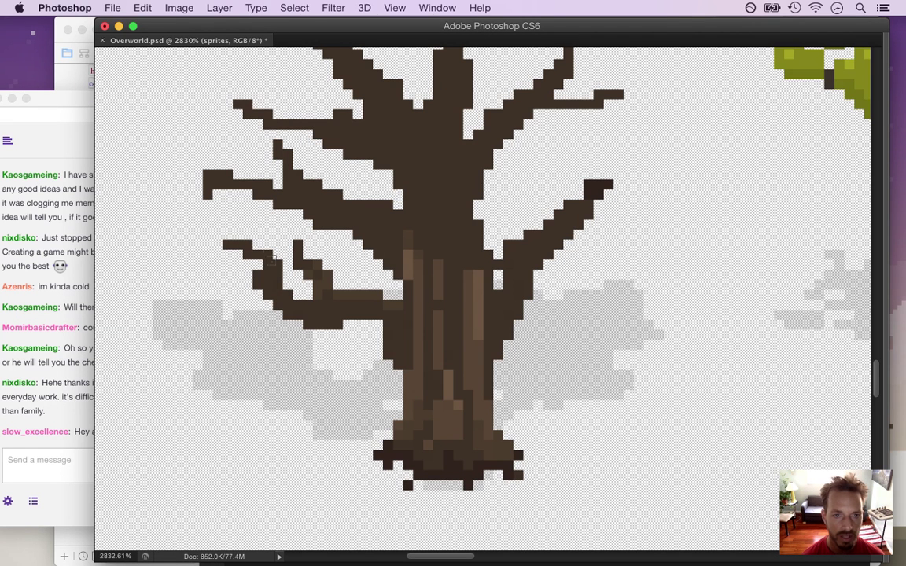
pyautogui.moveTo(279, 272); pyautogui.dragTo(276, 281)
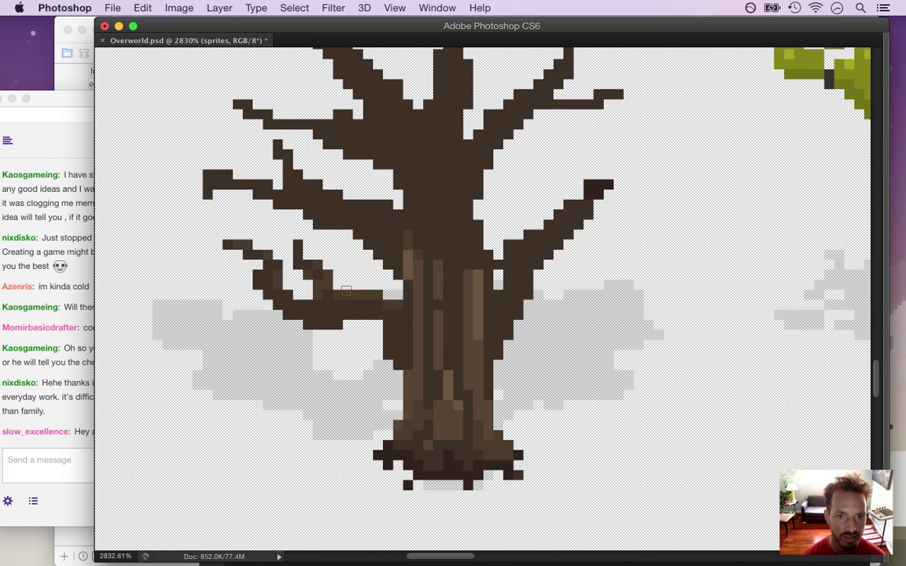
pyautogui.press('super+alt+z')
pyautogui.press('super+alt+z')
pyautogui.press('super+alt+z')
pyautogui.press('super+alt+z')
pyautogui.press('super+alt+z')
pyautogui.press('super+alt+z')
pyautogui.press('super+alt+z')
pyautogui.press('super+alt+z')
pyautogui.press('super+alt+z')
pyautogui.press('super+alt+z')
pyautogui.press('super+alt+z')
pyautogui.press('super+alt+z')
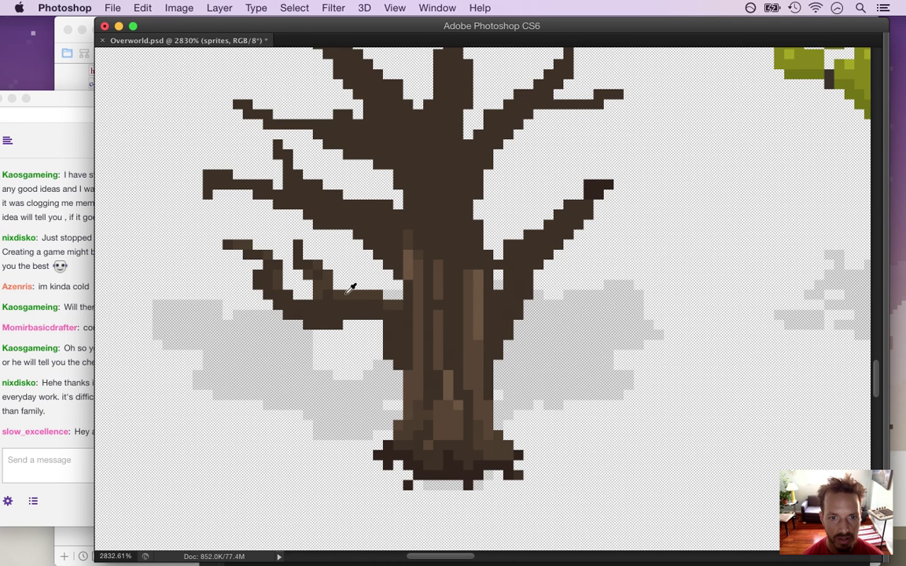
pyautogui.press('super+alt+z')
pyautogui.press('super+alt+z')
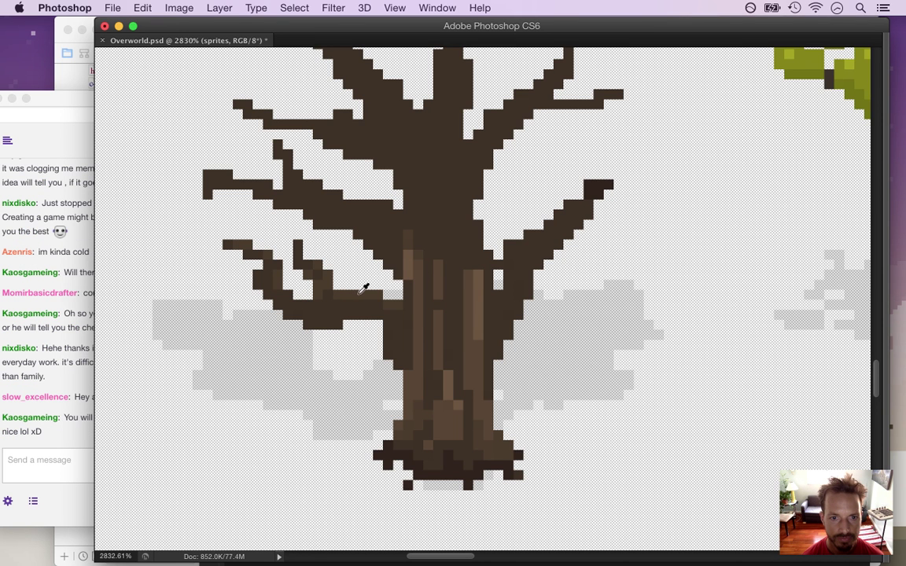
pyautogui.press('super+alt+z')
pyautogui.press('super+alt+z')
pyautogui.press('super+alt+z')
pyautogui.press('super+alt+z')
pyautogui.press('super+alt+z')
pyautogui.press('super+alt+z')
pyautogui.press('super+alt+z')
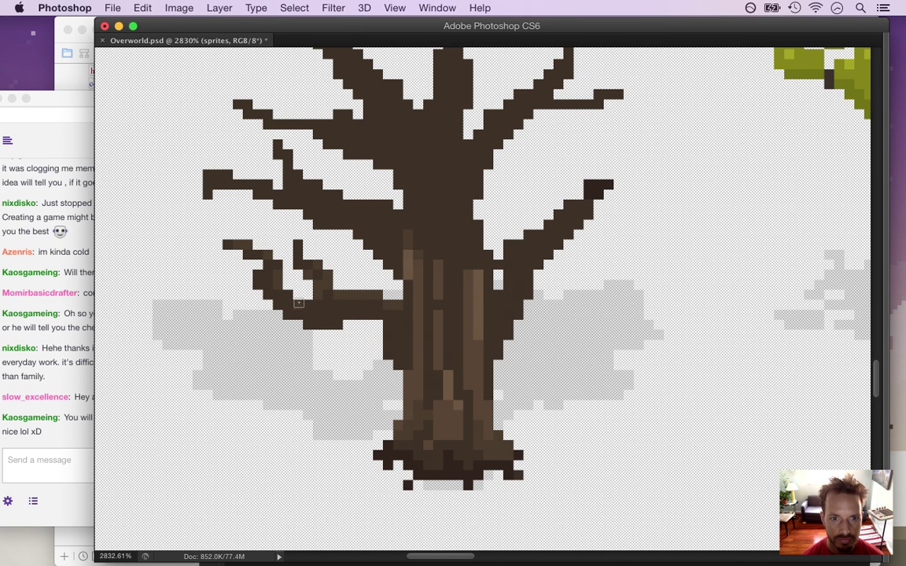
pyautogui.press('super+alt+z')
pyautogui.press('super+alt+z')
pyautogui.press('super+alt+z')
pyautogui.press('super+alt+z')
pyautogui.press('super+alt+z')
pyautogui.press('super+alt+z')
pyautogui.press('super+alt+z')
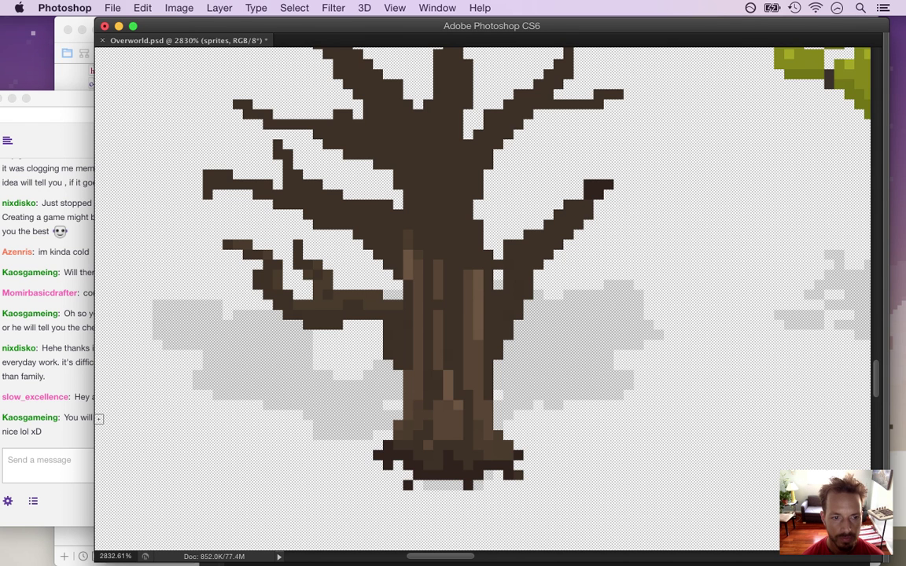
# Read the latest viewer messages in the Twitch chat, return to Photoshop and save Overworld.psd.
pyautogui.click(69, 373)
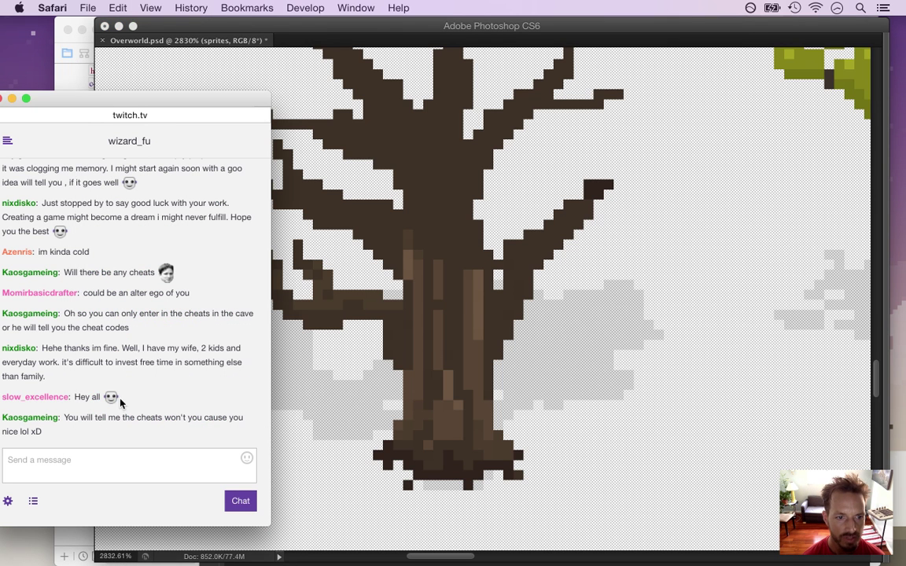
pyautogui.moveTo(75, 397); pyautogui.dragTo(113, 424)
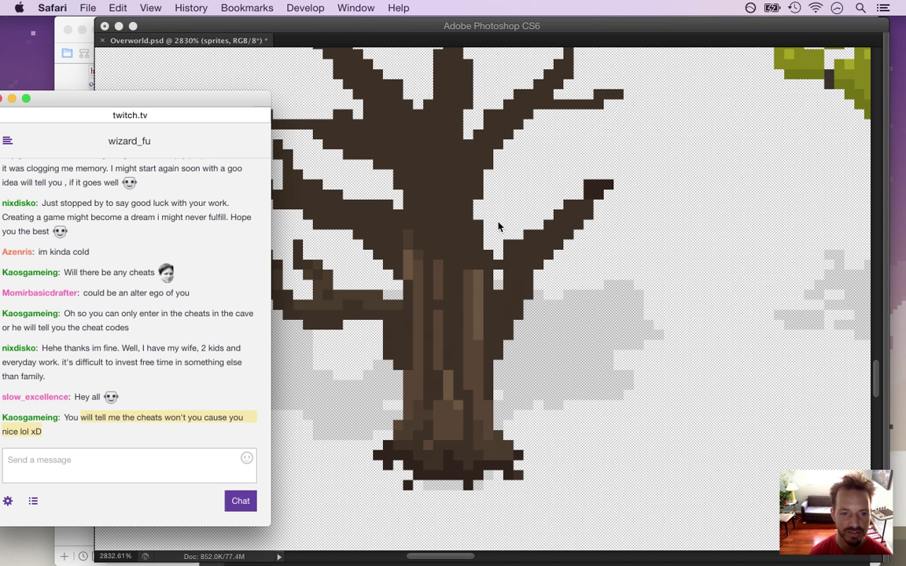
pyautogui.click(525, 26)
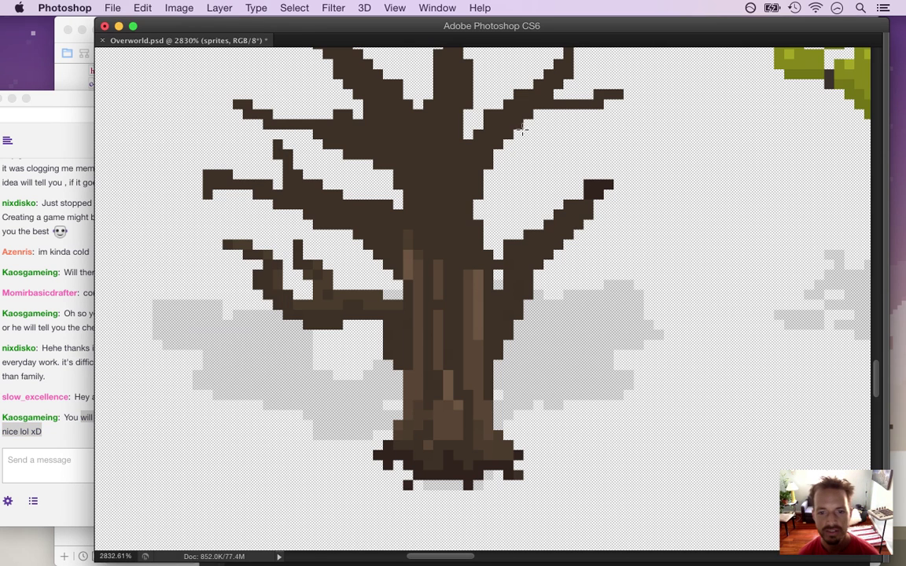
pyautogui.press('super+s')
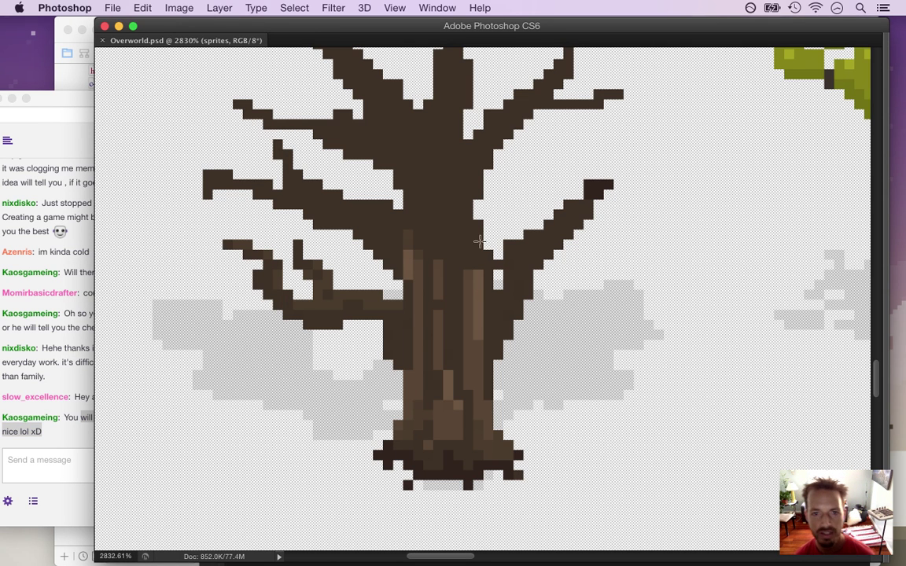
# Add brown sampled from the bark to the trunk's left edge, streak the middle left branch lighter, and trim that branch's hooked tip.
pyautogui.keyDown('alt'); pyautogui.click(420, 322); pyautogui.keyUp('alt')
pyautogui.moveTo(400, 317); pyautogui.dragTo(409, 331)
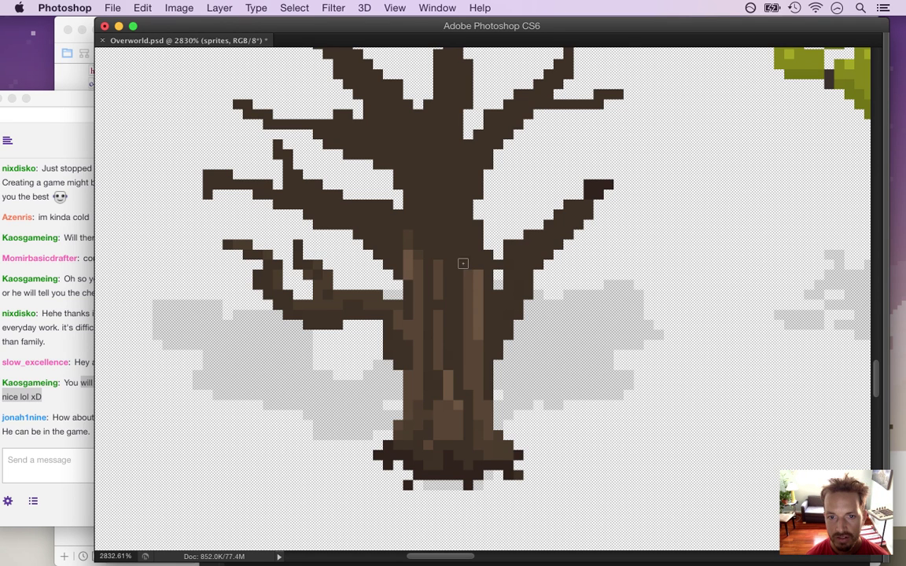
pyautogui.moveTo(385, 239)
pyautogui.mouseDown()
pyautogui.moveTo(292, 180)
pyautogui.moveTo(301, 183)
pyautogui.mouseUp()
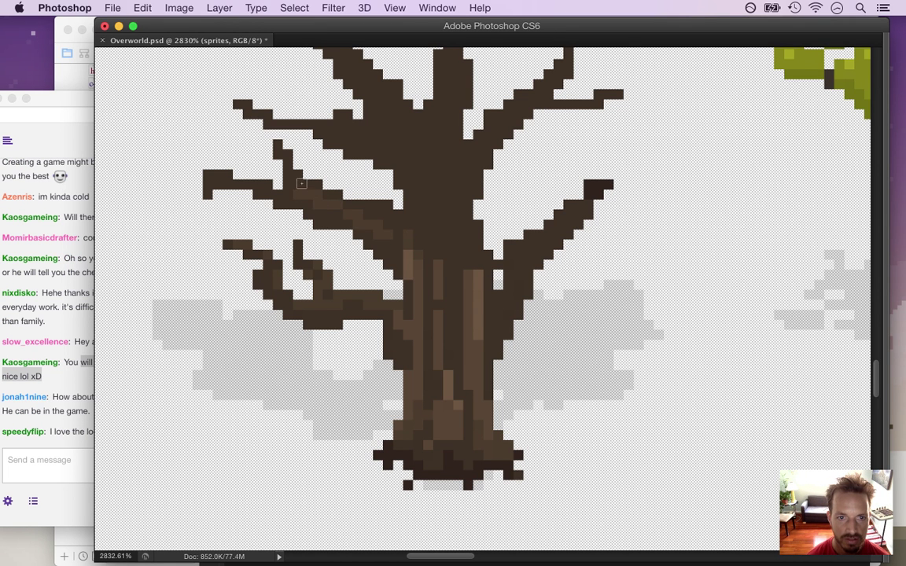
pyautogui.click(204, 195)
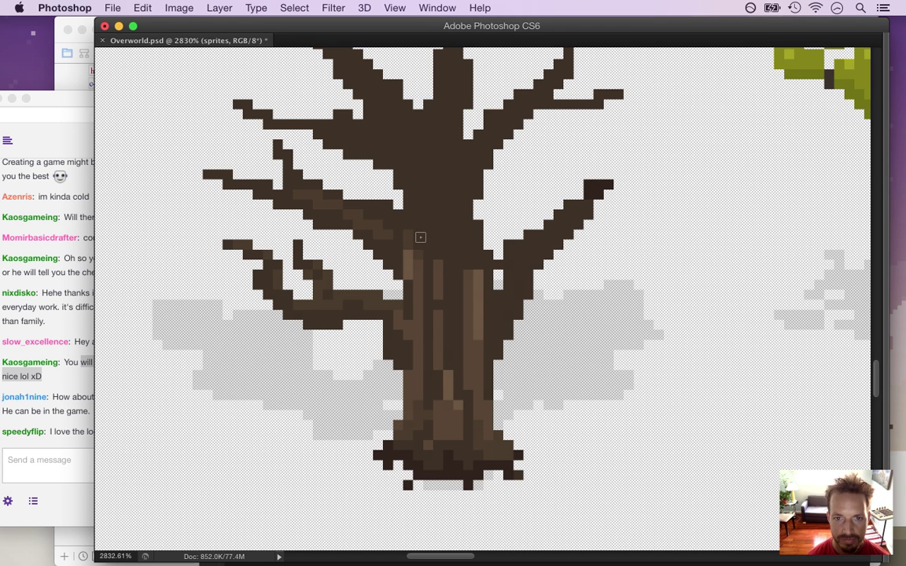
# Paint brown bark streaks up the upper trunk and into the upper left branch, and add two short vertical accents in sampled lighter brown.
pyautogui.moveTo(435, 237)
pyautogui.mouseDown()
pyautogui.moveTo(434, 150)
pyautogui.moveTo(419, 186)
pyautogui.moveTo(415, 160)
pyautogui.moveTo(376, 101)
pyautogui.mouseUp()
pyautogui.click(455, 239)
pyautogui.keyDown('alt'); pyautogui.click(474, 288); pyautogui.keyUp('alt')
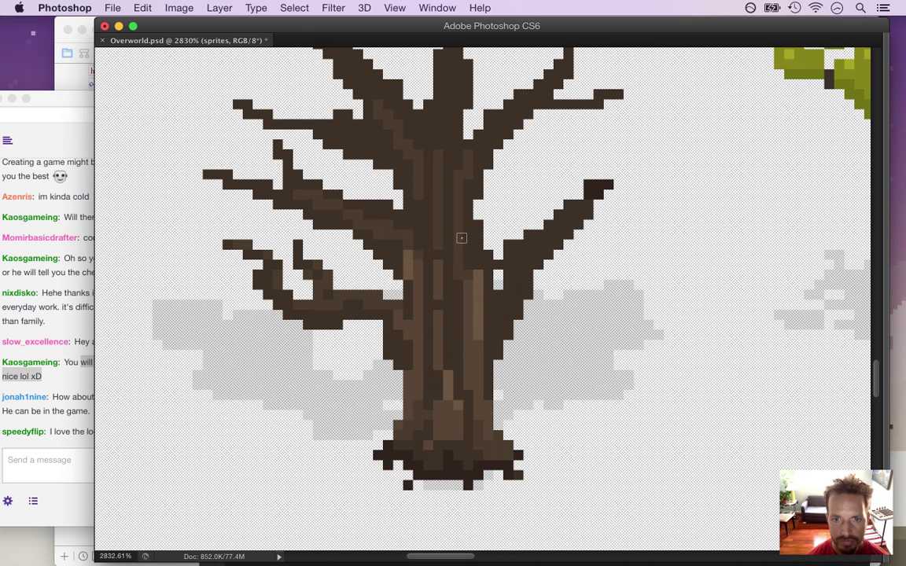
pyautogui.moveTo(445, 232); pyautogui.dragTo(445, 179)
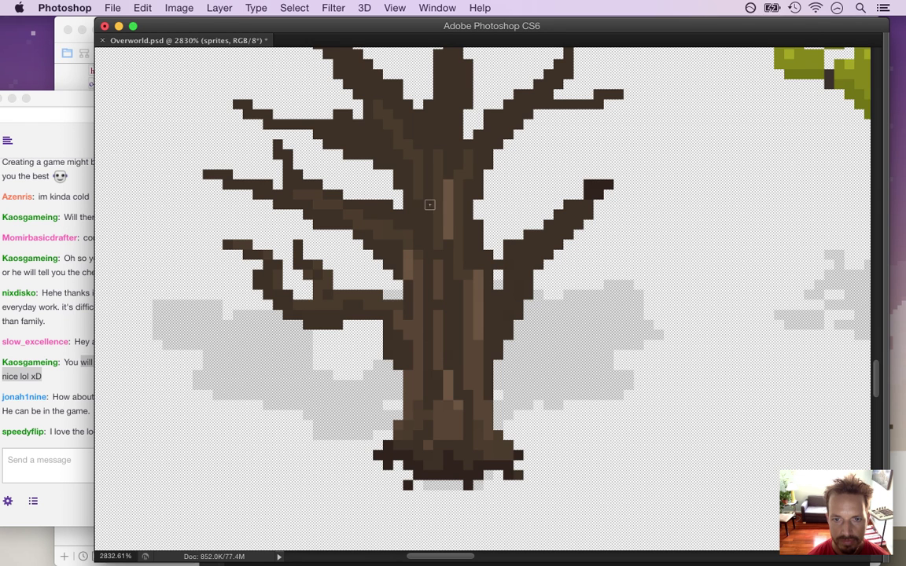
pyautogui.press('super+z')
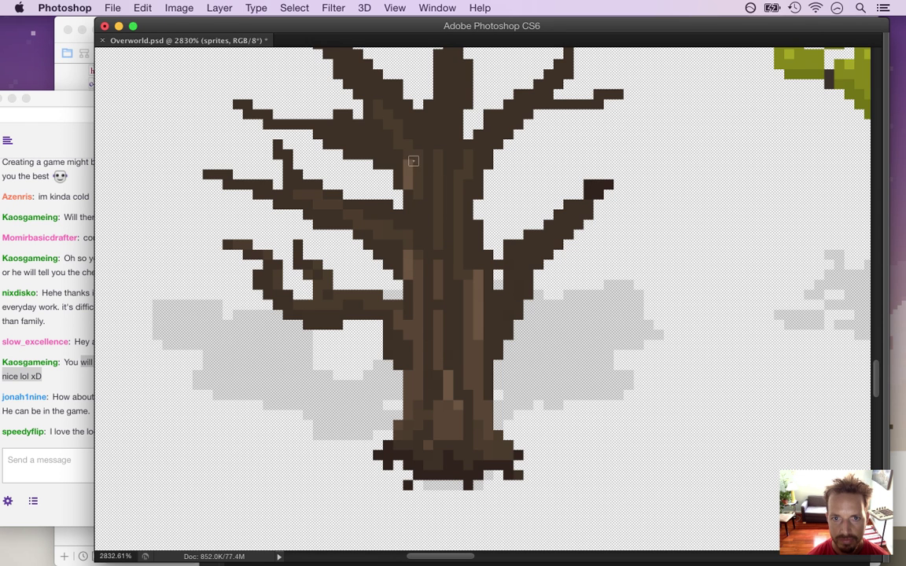
pyautogui.moveTo(426, 159)
pyautogui.mouseDown()
pyautogui.moveTo(427, 197)
pyautogui.moveTo(448, 235)
pyautogui.mouseUp()
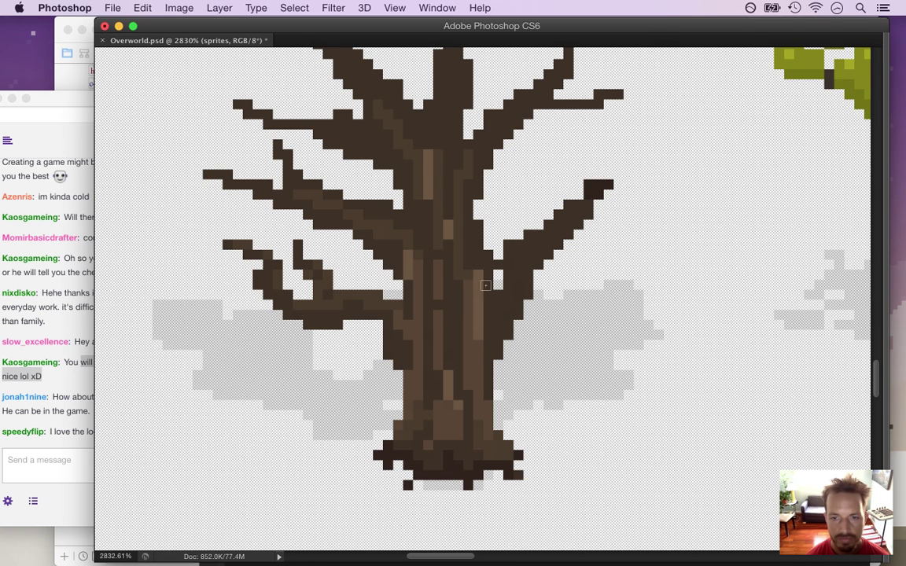
# Switch to the Twitch chat and read the new viewer comments about the wizard, the dead tree and the game.
pyautogui.click(75, 352)
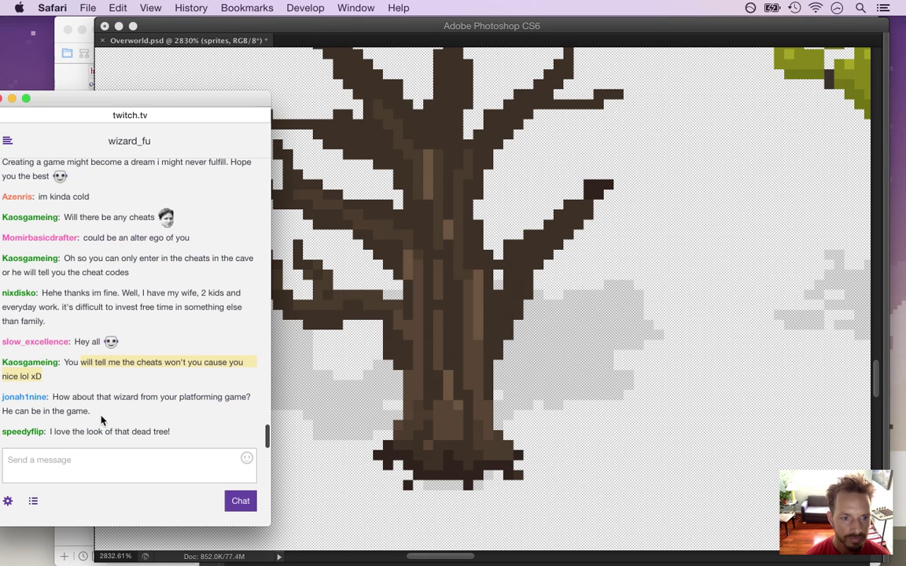
pyautogui.moveTo(53, 398); pyautogui.dragTo(95, 406)
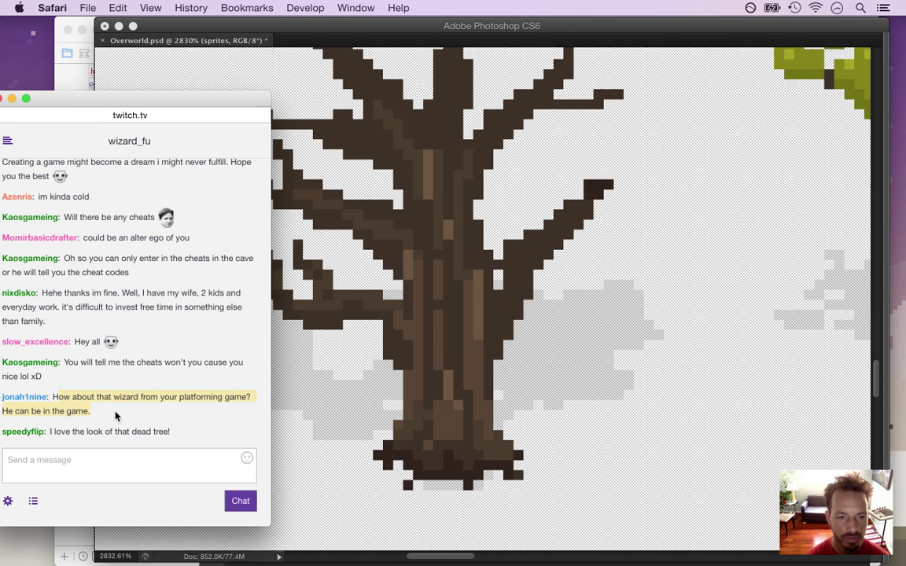
pyautogui.click(73, 412)
pyautogui.moveTo(55, 412); pyautogui.dragTo(161, 412)
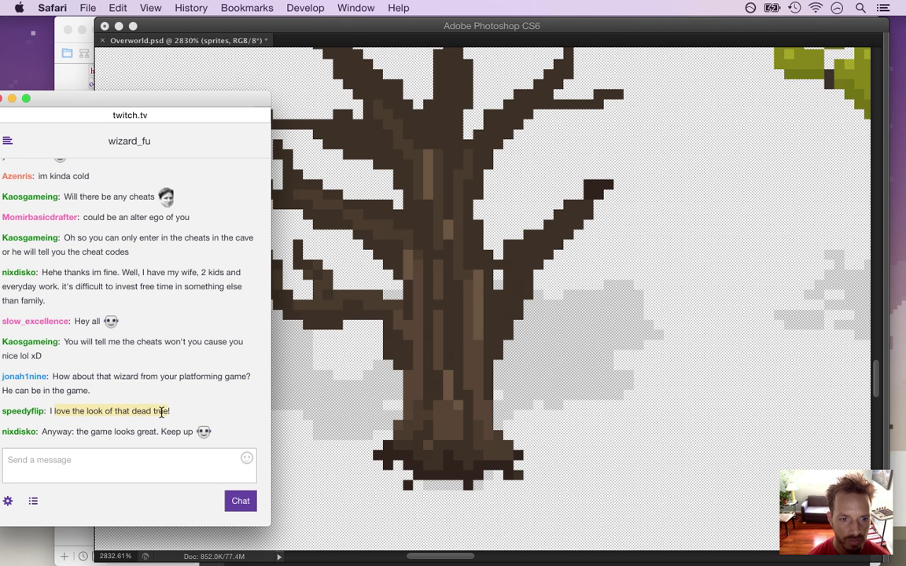
pyautogui.moveTo(42, 432); pyautogui.dragTo(176, 433)
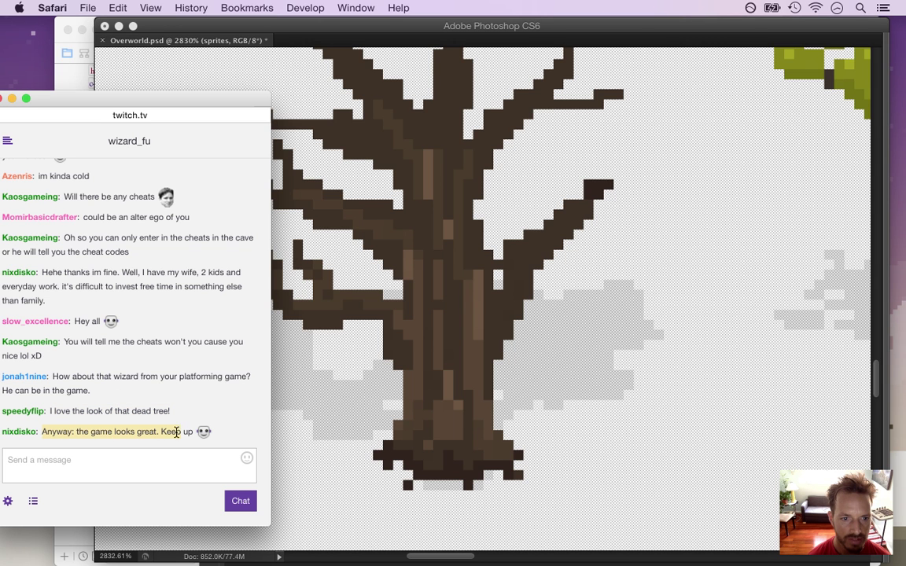
pyautogui.click(110, 419)
pyautogui.moveTo(57, 431); pyautogui.dragTo(188, 429)
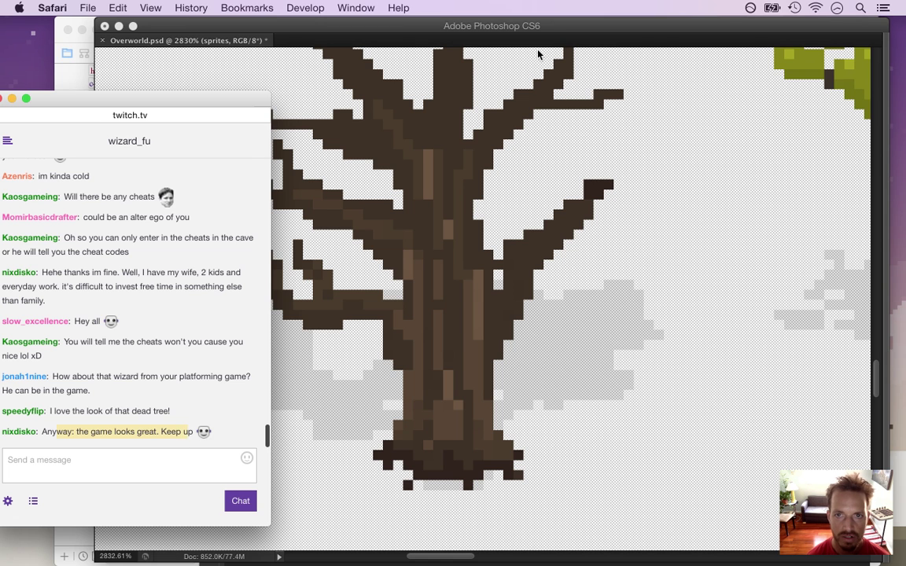
# Return to Photoshop, save Overworld.psd and bring the bare tree's upper branches into view.
pyautogui.click(485, 49)
pyautogui.press('super+s')
pyautogui.moveTo(479, 178); pyautogui.dragTo(466, 231)
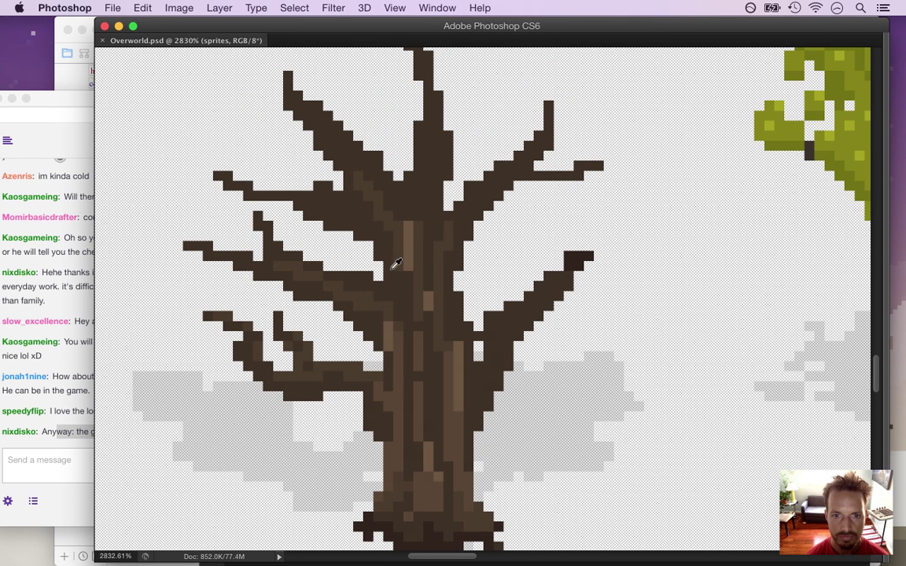
# Streak the bare tree's left, right and top branches with sampled brown, and add a lighter brown accent at the upper left branch's base.
pyautogui.click(357, 256)
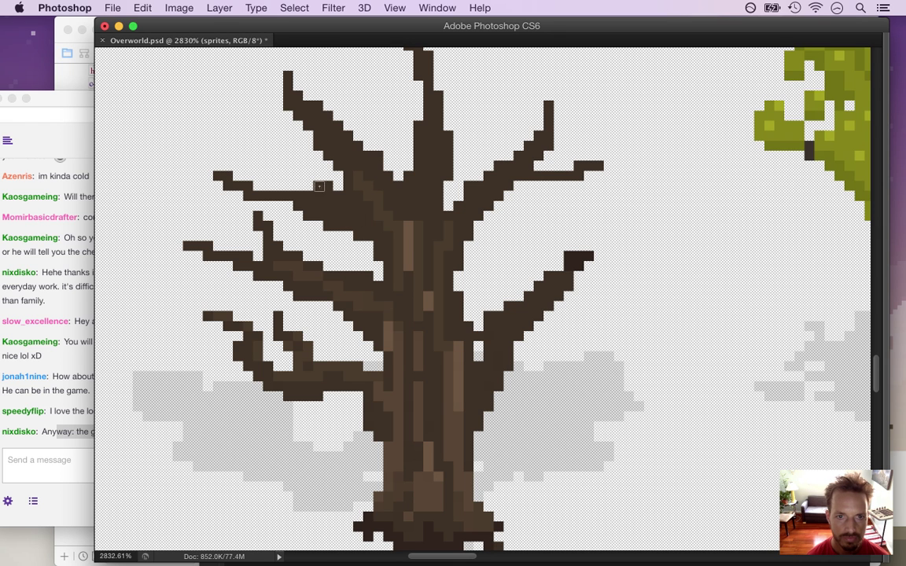
pyautogui.click(318, 186)
pyautogui.moveTo(478, 200)
pyautogui.mouseDown()
pyautogui.moveTo(473, 192)
pyautogui.moveTo(489, 177)
pyautogui.mouseUp()
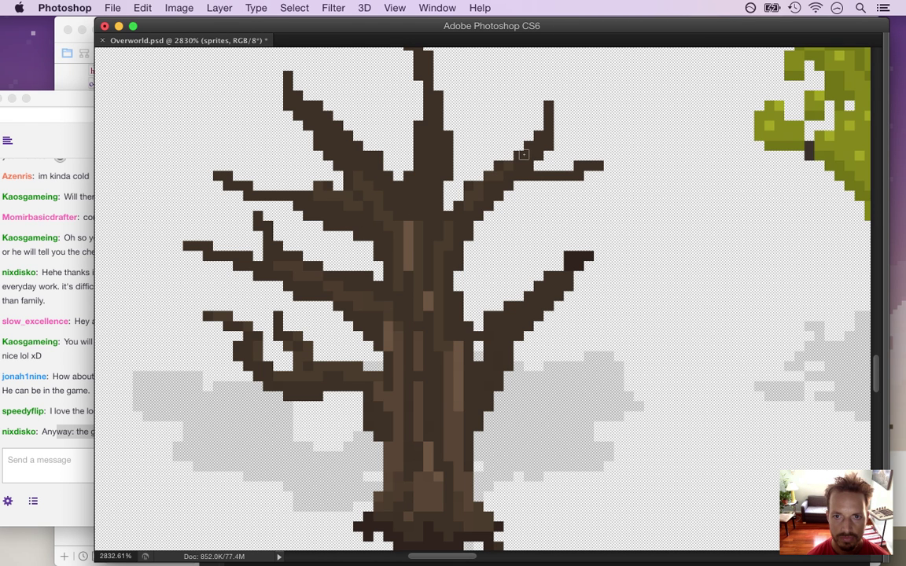
pyautogui.moveTo(493, 324)
pyautogui.mouseDown()
pyautogui.moveTo(493, 333)
pyautogui.moveTo(523, 308)
pyautogui.mouseUp()
pyautogui.click(478, 352)
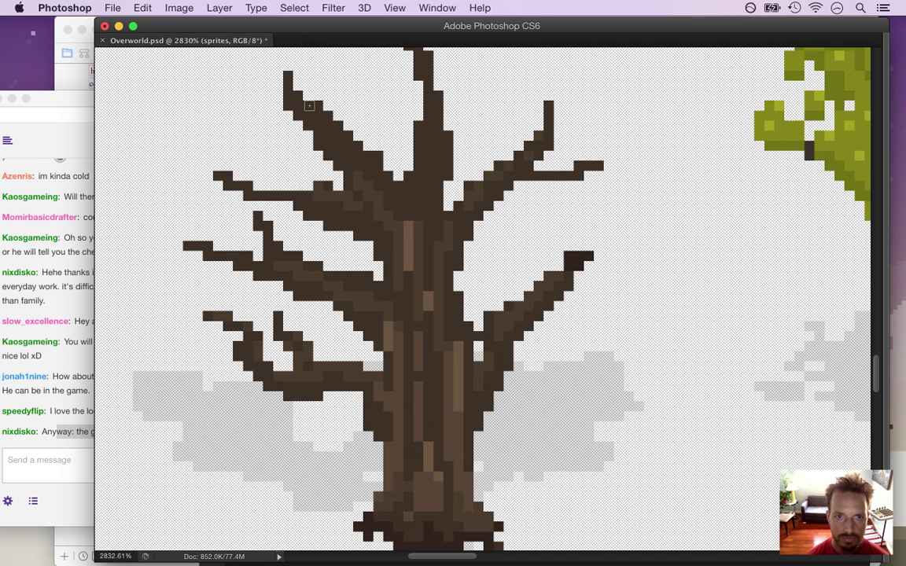
pyautogui.moveTo(428, 145); pyautogui.dragTo(418, 56)
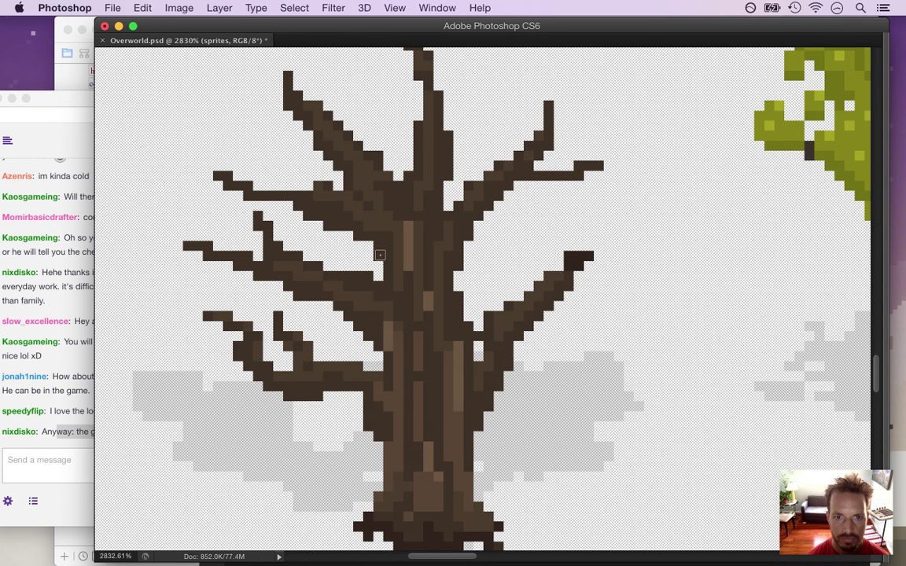
pyautogui.keyDown('alt'); pyautogui.click(405, 231); pyautogui.keyUp('alt')
pyautogui.moveTo(358, 196); pyautogui.dragTo(389, 216)
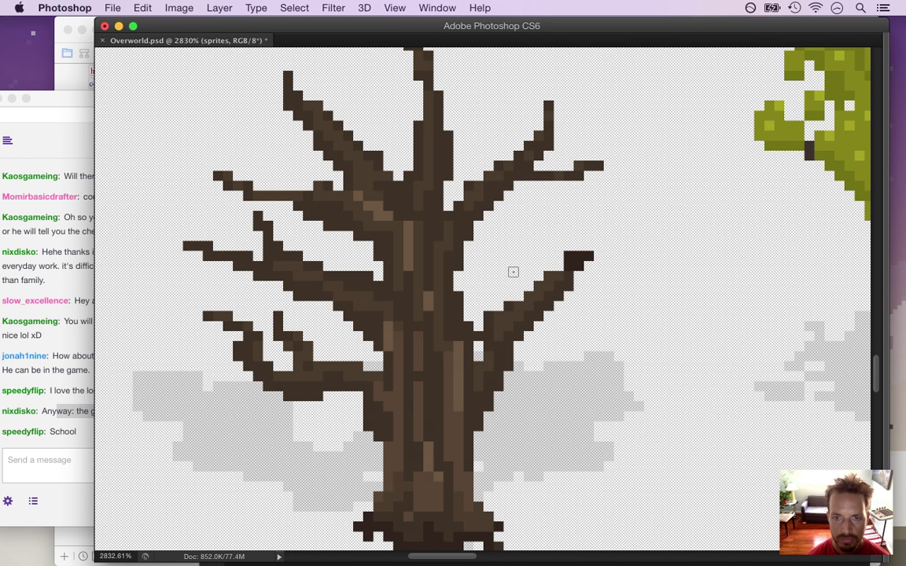
# Switch to the Twitch chat and read the newest viewer messages about school and how the game looks.
pyautogui.click(79, 437)
pyautogui.click(101, 438)
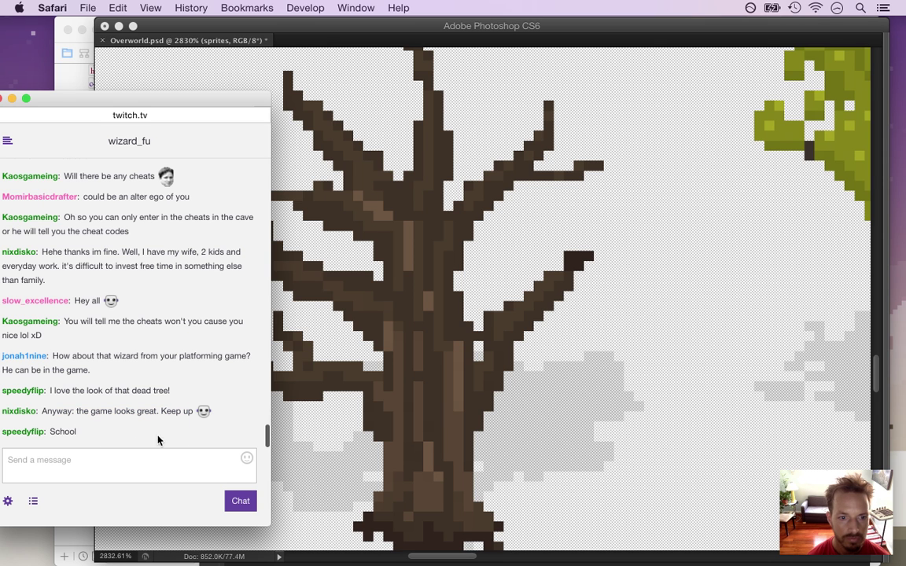
pyautogui.doubleClick(52, 431)
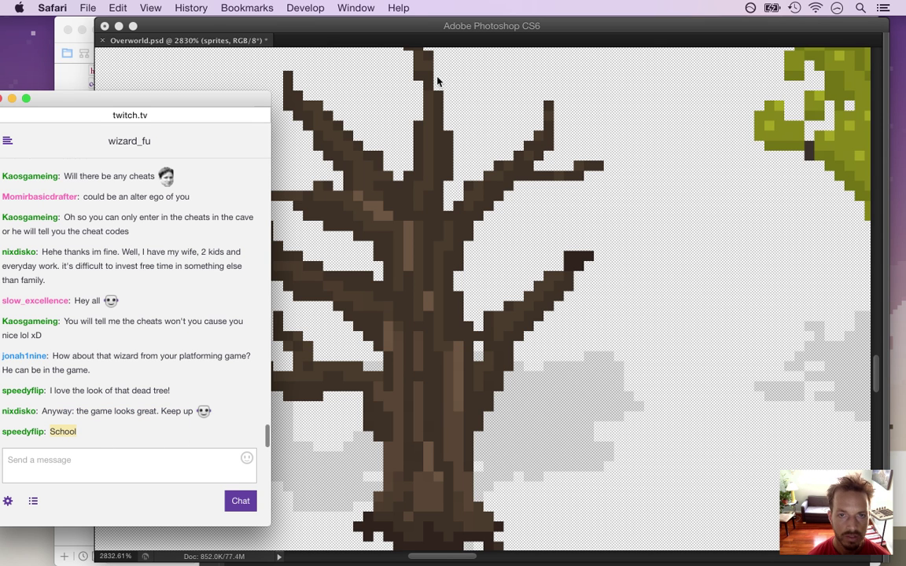
pyautogui.click(358, 27)
pyautogui.click(48, 414)
pyautogui.moveTo(46, 414); pyautogui.dragTo(182, 413)
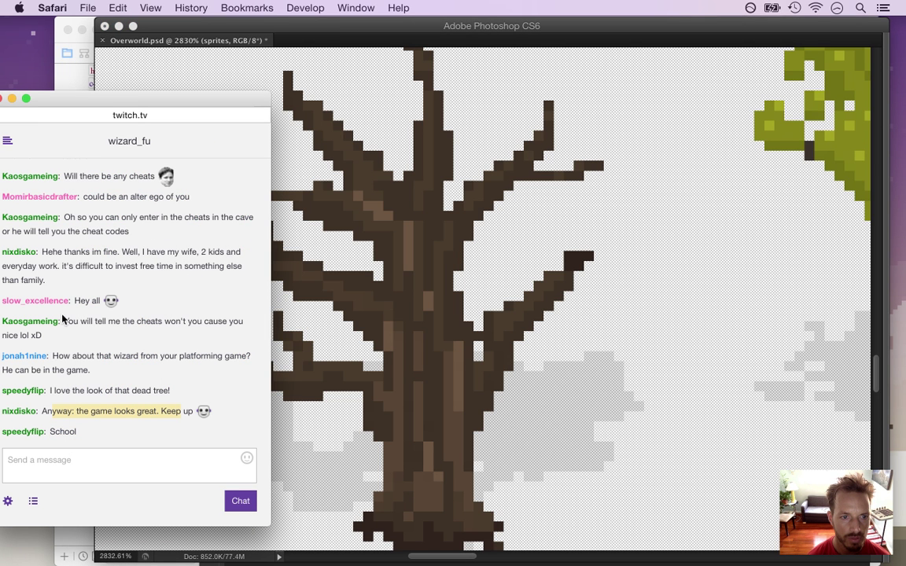
pyautogui.click(79, 436)
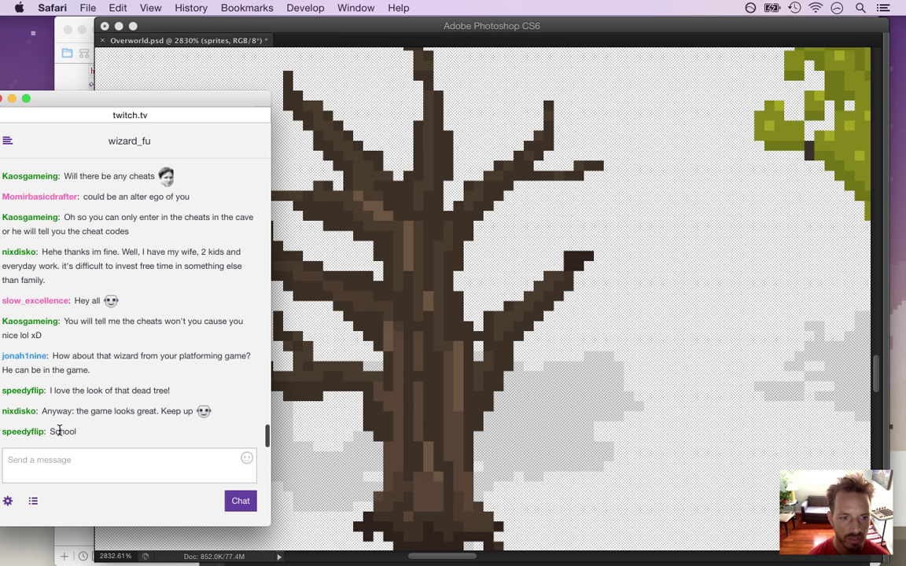
pyautogui.moveTo(51, 432); pyautogui.dragTo(88, 432)
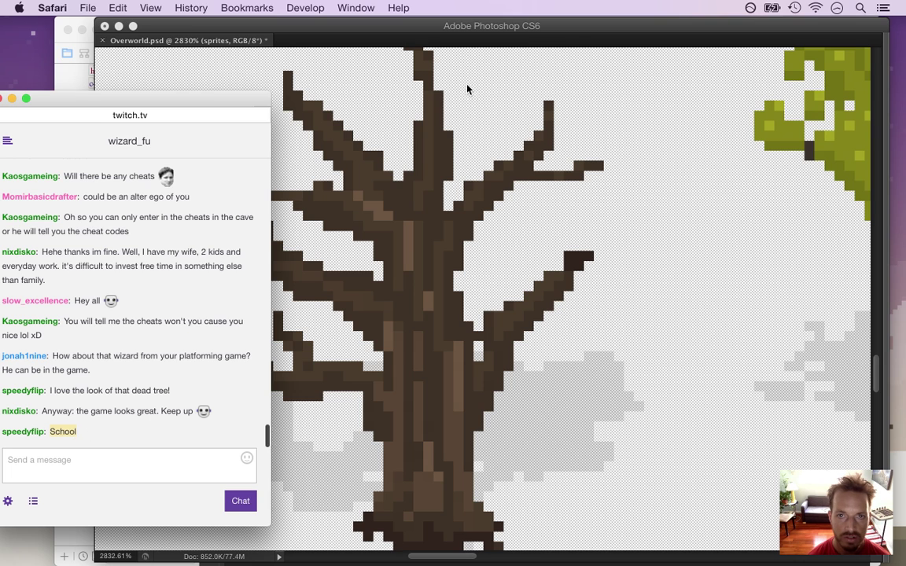
# Return to Photoshop and compare the bare trees with the foliage and trunk of the yellow-green tree.
pyautogui.click(563, 45)
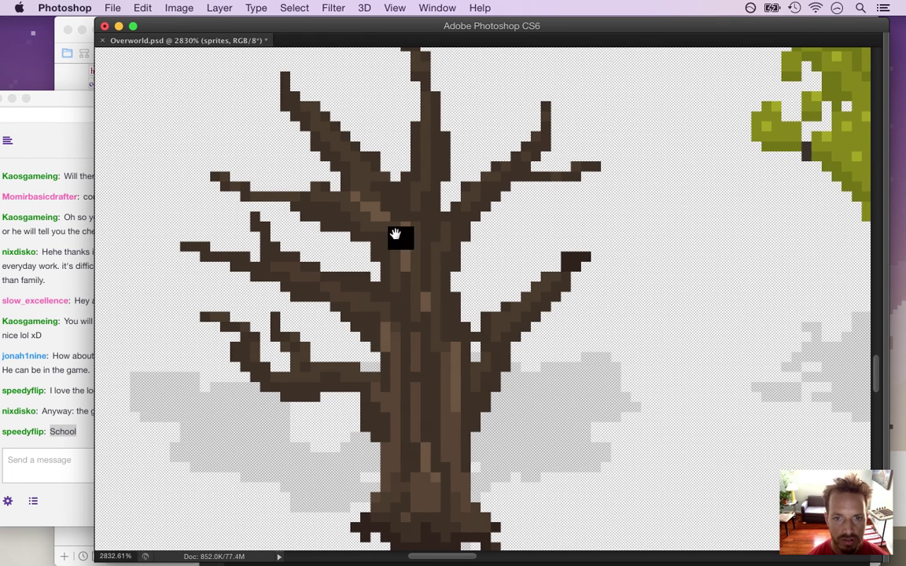
pyautogui.moveTo(400, 236); pyautogui.dragTo(311, 266)
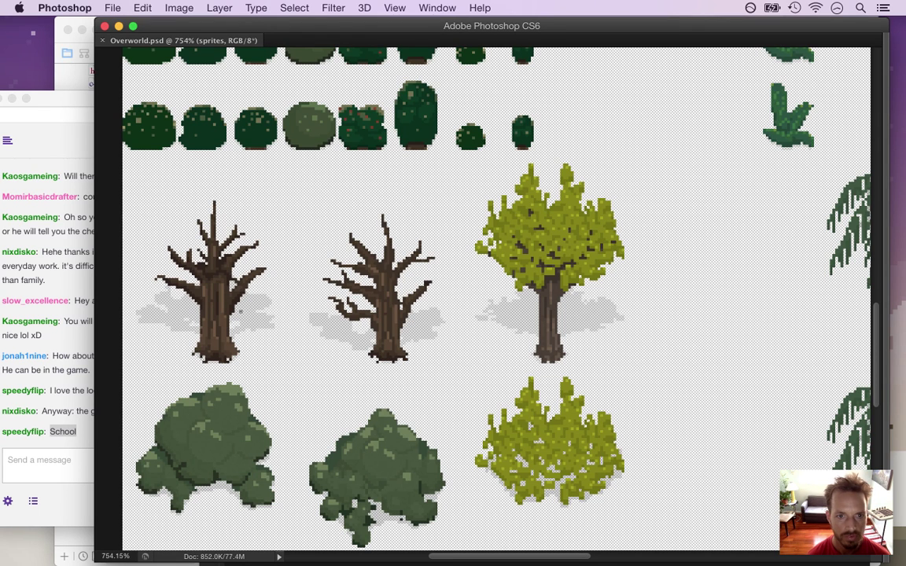
pyautogui.moveTo(211, 258); pyautogui.dragTo(447, 332)
pyautogui.moveTo(357, 272)
pyautogui.mouseDown()
pyautogui.moveTo(398, 240)
pyautogui.moveTo(390, 251)
pyautogui.mouseUp()
pyautogui.click(422, 230)
pyautogui.press('z')
pyautogui.moveTo(510, 275); pyautogui.dragTo(387, 283)
pyautogui.moveTo(629, 282); pyautogui.dragTo(683, 230)
pyautogui.hscroll(5, 683, 230)
pyautogui.scroll(3, 683, 230)
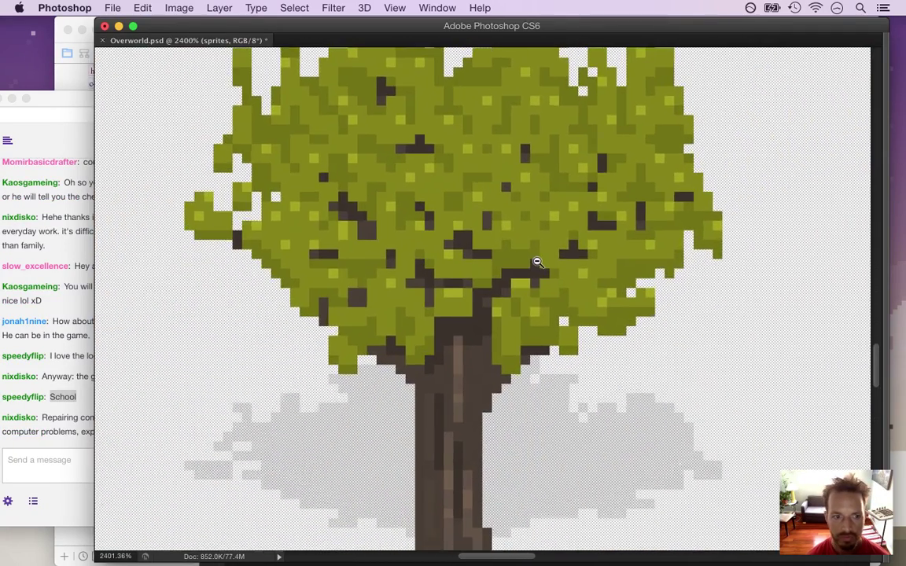
pyautogui.moveTo(537, 262); pyautogui.dragTo(485, 259)
# Read the chat messages about repairing computers, the cheats and the platforming game's wizard, and return to Photoshop.
pyautogui.click(68, 431)
pyautogui.moveTo(62, 418); pyautogui.dragTo(156, 458)
pyautogui.click(150, 443)
pyautogui.moveTo(67, 417); pyautogui.dragTo(110, 432)
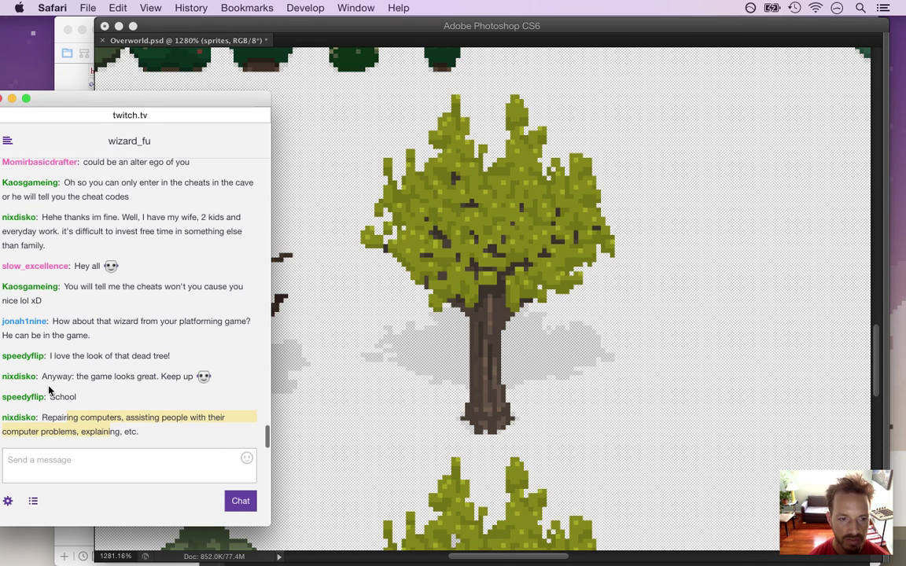
pyautogui.moveTo(96, 182); pyautogui.dragTo(166, 356)
pyautogui.click(167, 298)
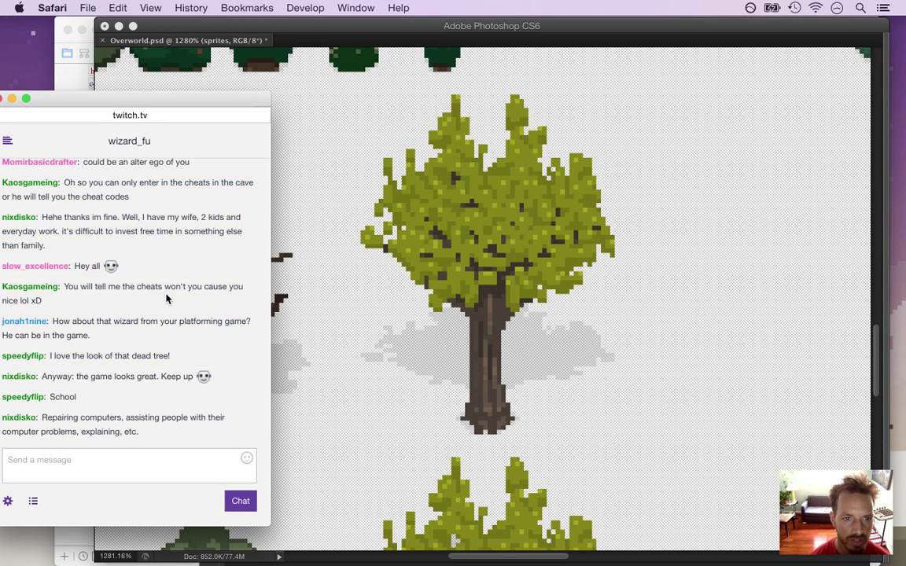
pyautogui.moveTo(126, 289); pyautogui.dragTo(195, 324)
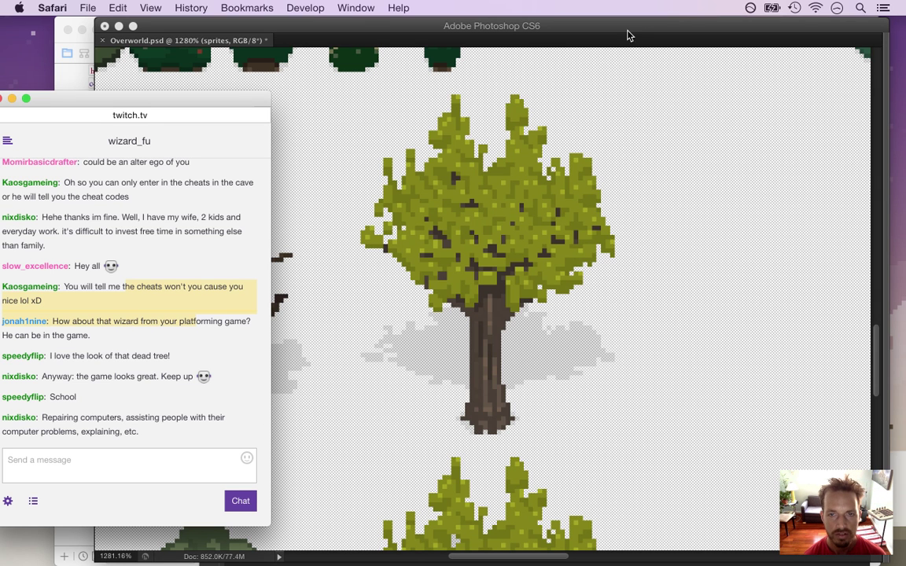
pyautogui.click(570, 28)
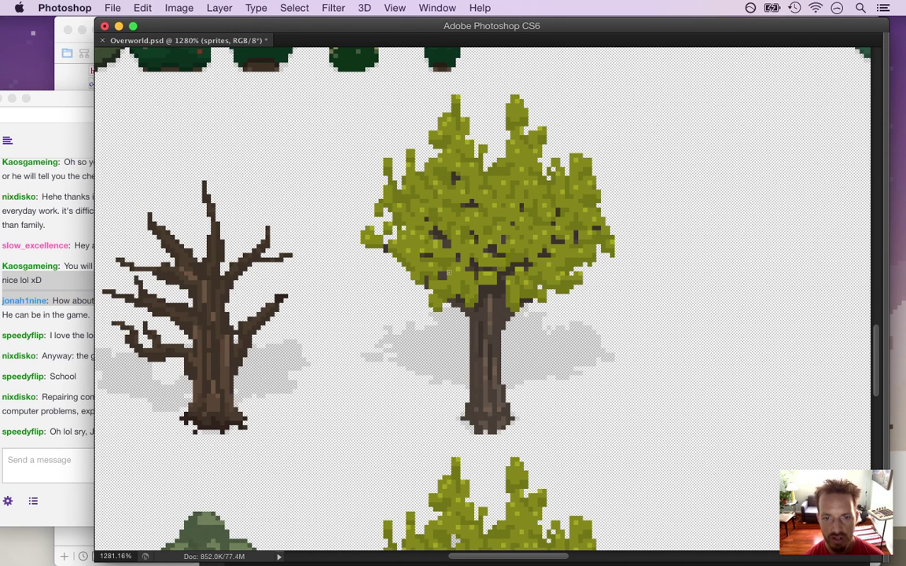
# Read the new Twitch chat messages about scientists and astronomers, the IT Crowd series and the goat-looking monster.
pyautogui.click(66, 385)
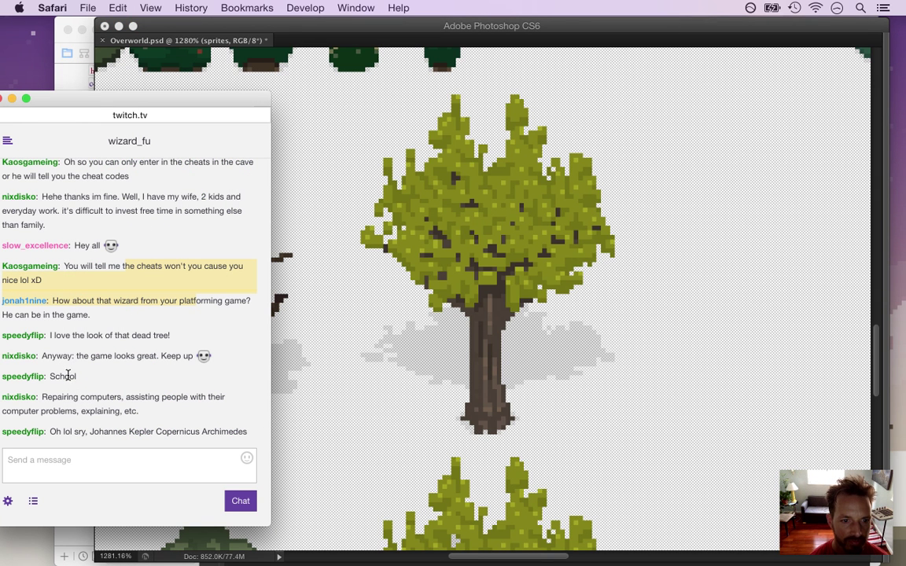
pyautogui.moveTo(49, 432); pyautogui.dragTo(244, 414)
pyautogui.click(101, 413)
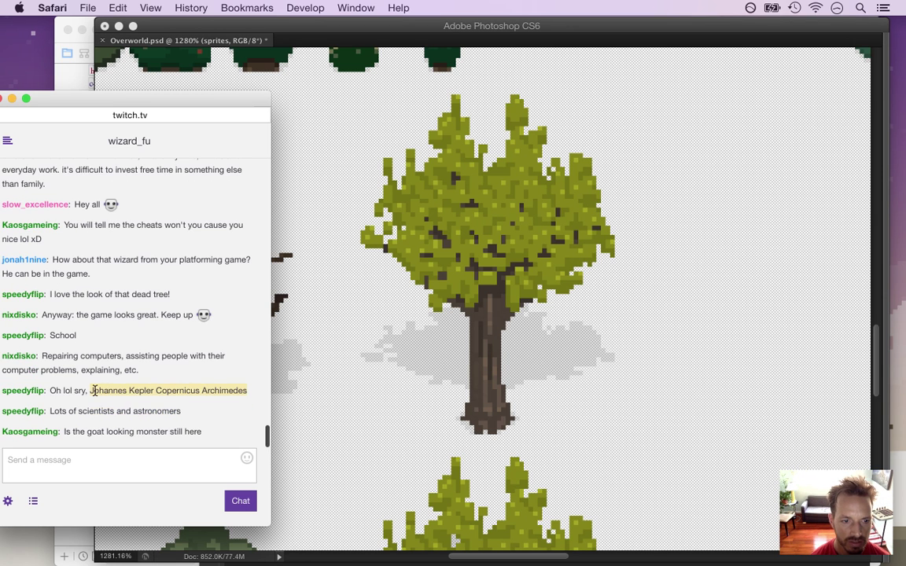
pyautogui.click(91, 391)
pyautogui.moveTo(74, 391); pyautogui.dragTo(222, 388)
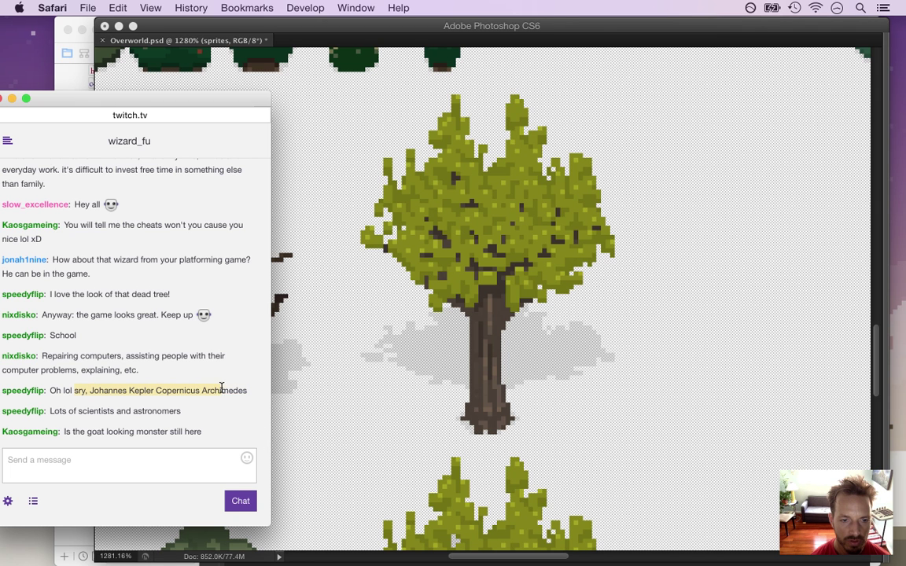
pyautogui.click(111, 391)
pyautogui.moveTo(104, 390); pyautogui.dragTo(227, 391)
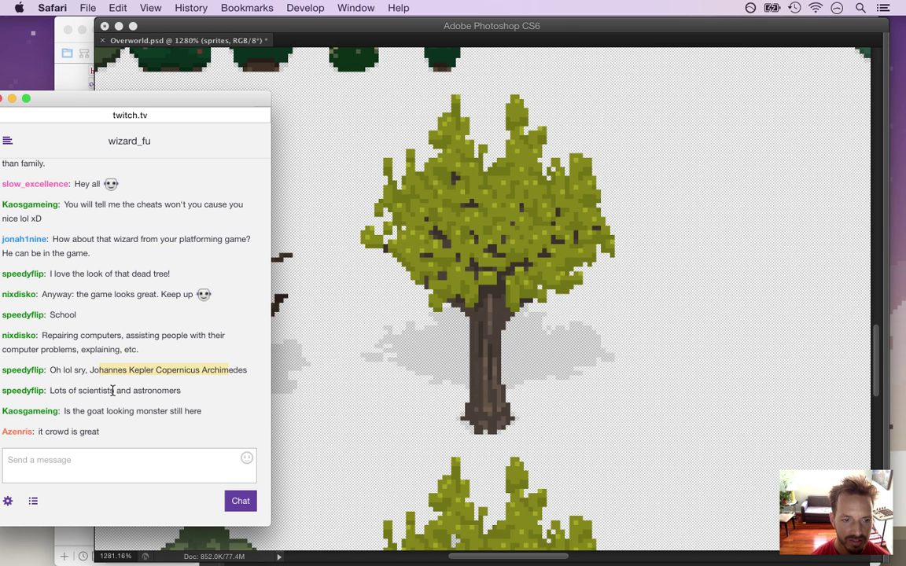
pyautogui.click(69, 412)
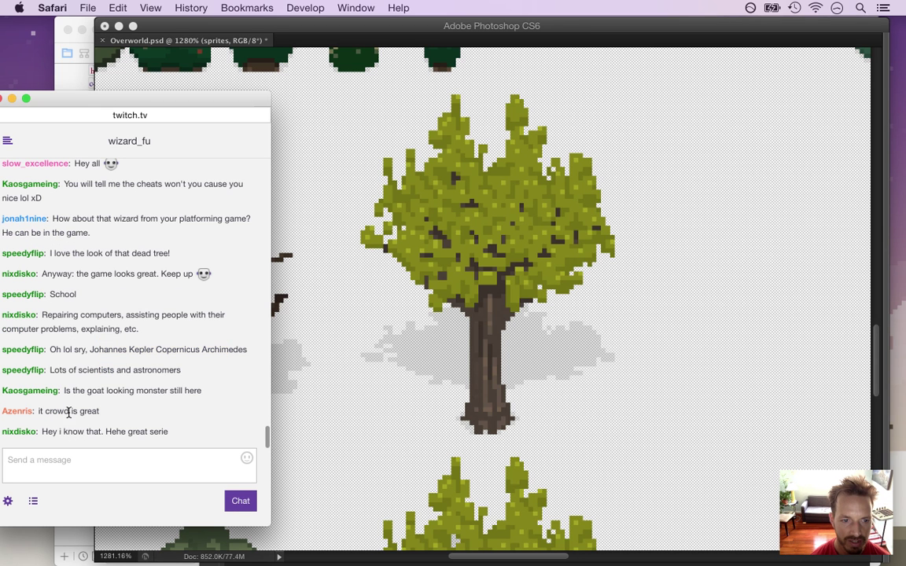
pyautogui.moveTo(85, 431); pyautogui.dragTo(153, 429)
pyautogui.moveTo(72, 390); pyautogui.dragTo(202, 390)
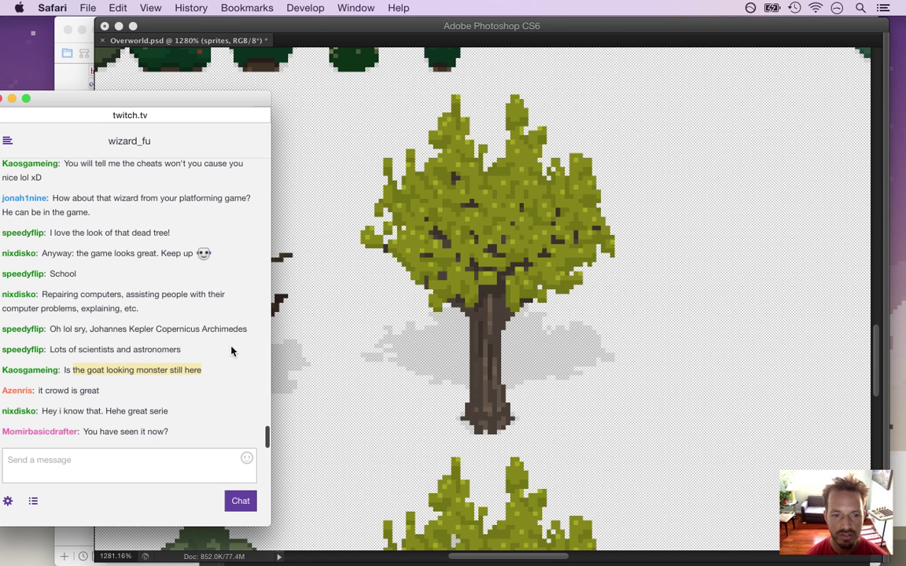
# Switch back to Photoshop and save Overworld.psd.
pyautogui.press('super+Tab')
pyautogui.press('Tab')
pyautogui.press('Tab')
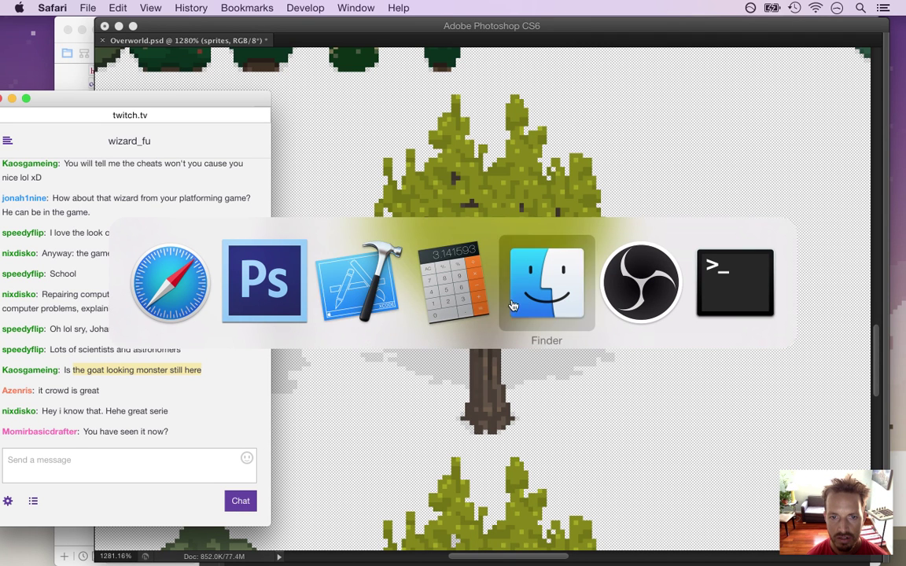
pyautogui.click(264, 282)
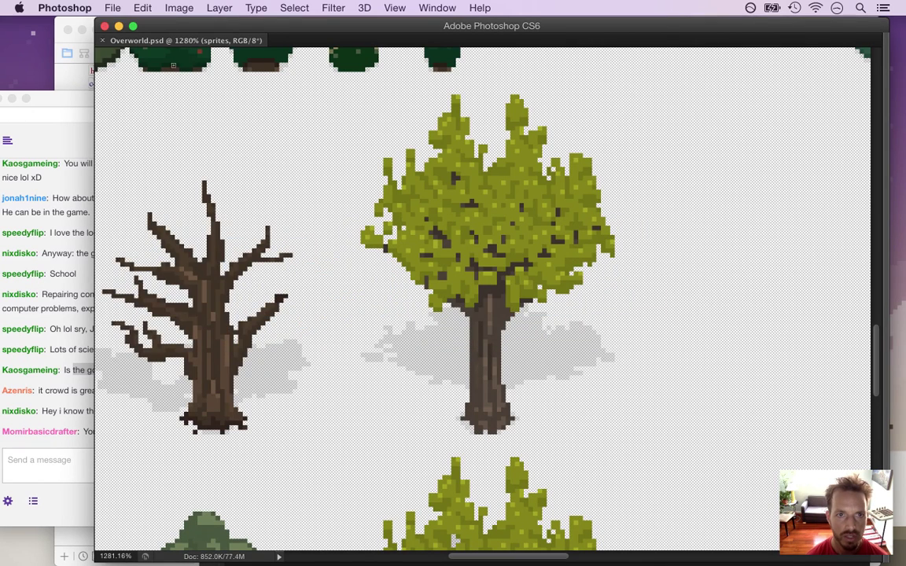
pyautogui.click(112, 8)
pyautogui.press('super+s')
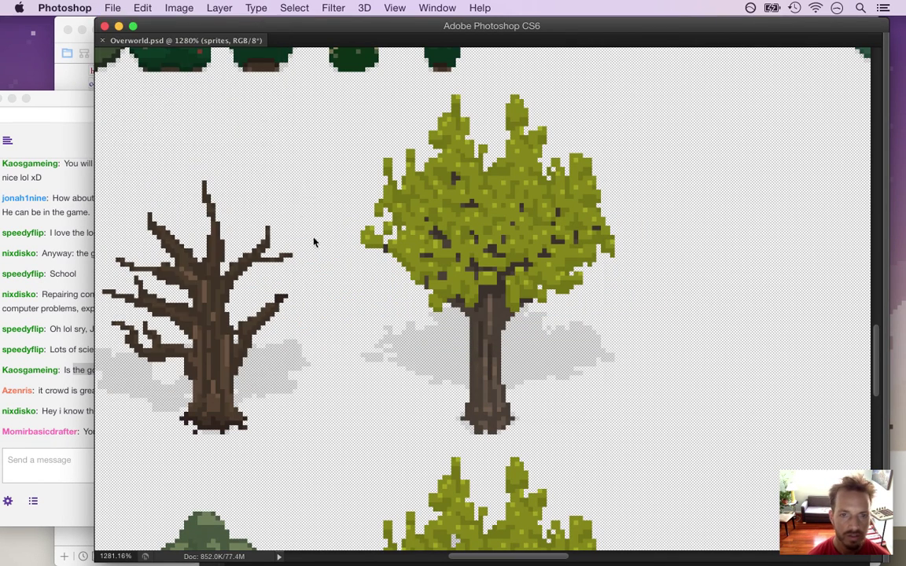
# Open DrobthBossDeath.psd from the Foes folder inside Sprites.
pyautogui.press('super+o')
pyautogui.click(157, 146)
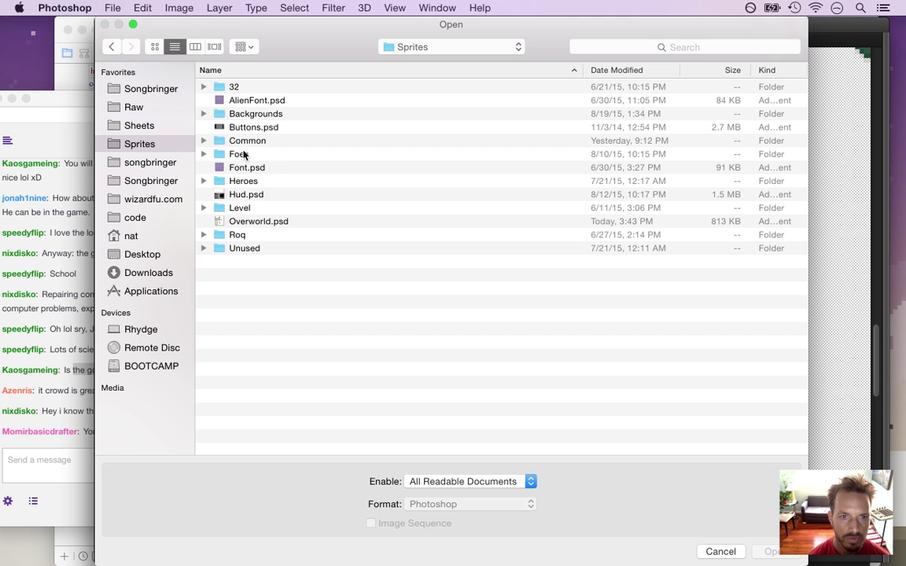
pyautogui.doubleClick(238, 154)
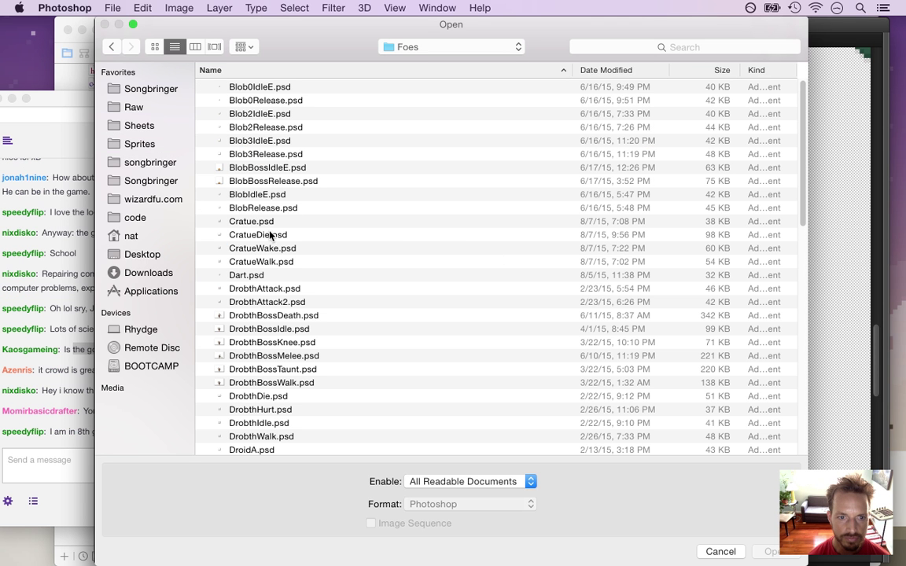
pyautogui.click(294, 316)
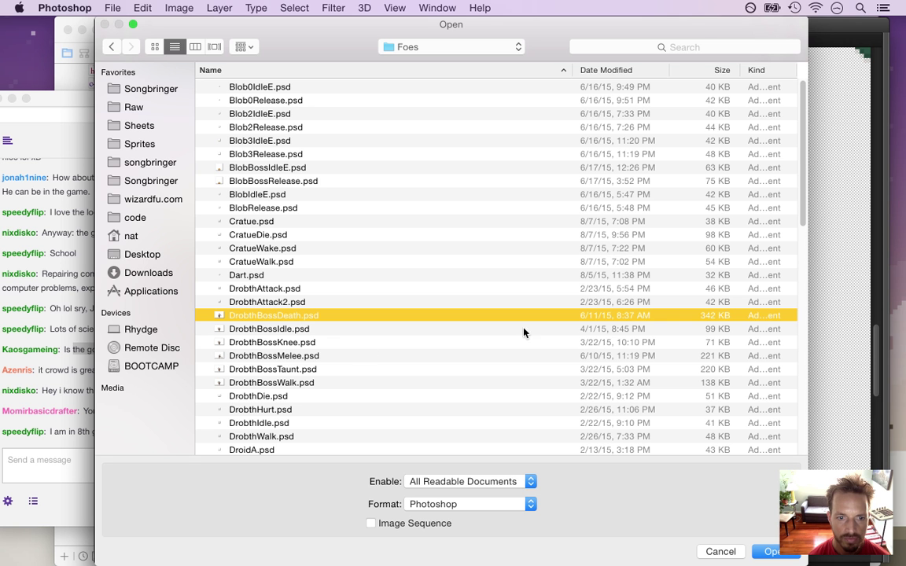
pyautogui.click(773, 554)
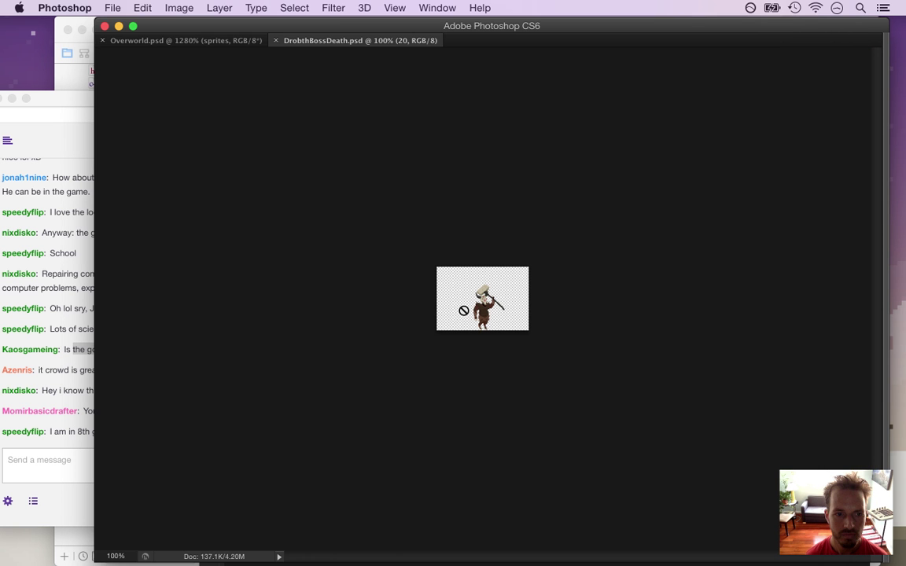
# Magnify the horned boss sprite, show the Timeline, and play and stop its death animation.
pyautogui.press('z')
pyautogui.moveTo(494, 313); pyautogui.dragTo(590, 350)
pyautogui.moveTo(557, 429); pyautogui.dragTo(599, 477)
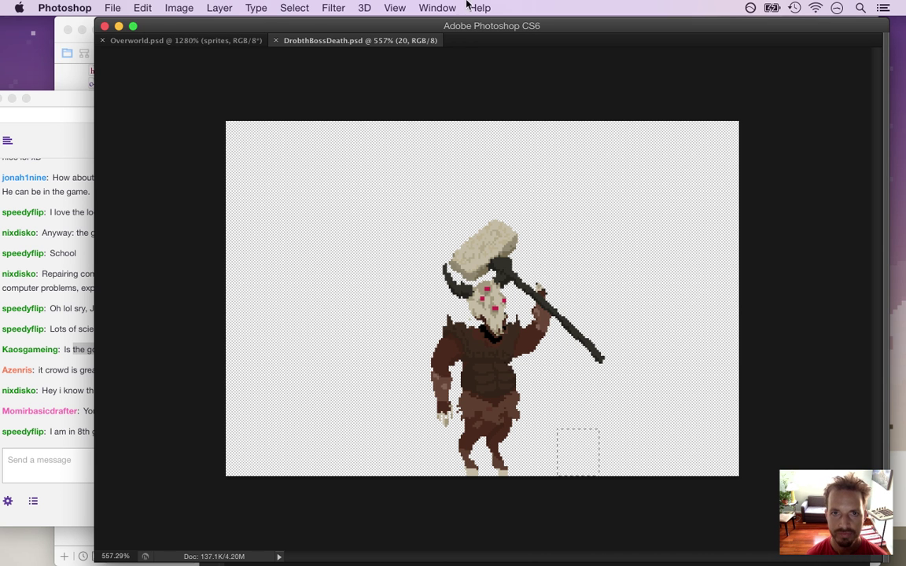
pyautogui.click(459, 7)
pyautogui.click(481, 415)
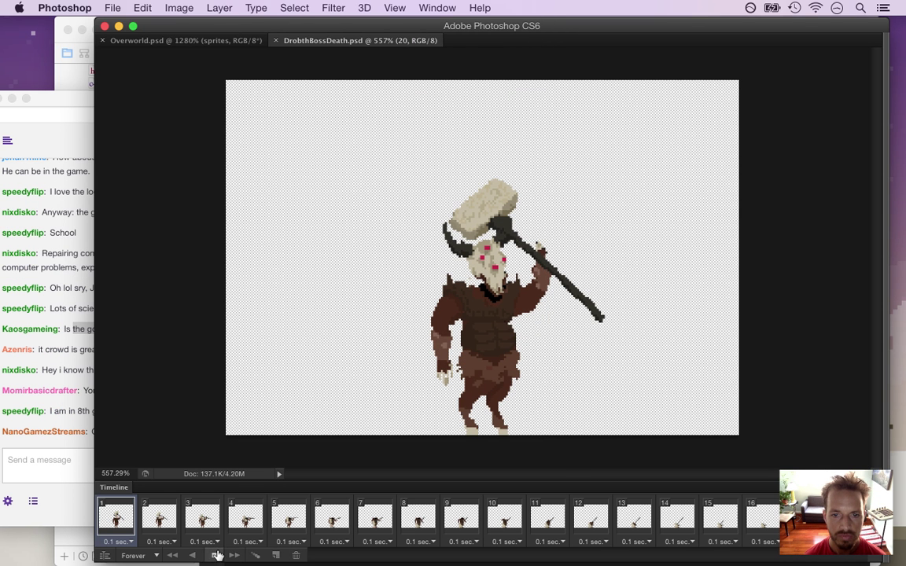
pyautogui.click(215, 555)
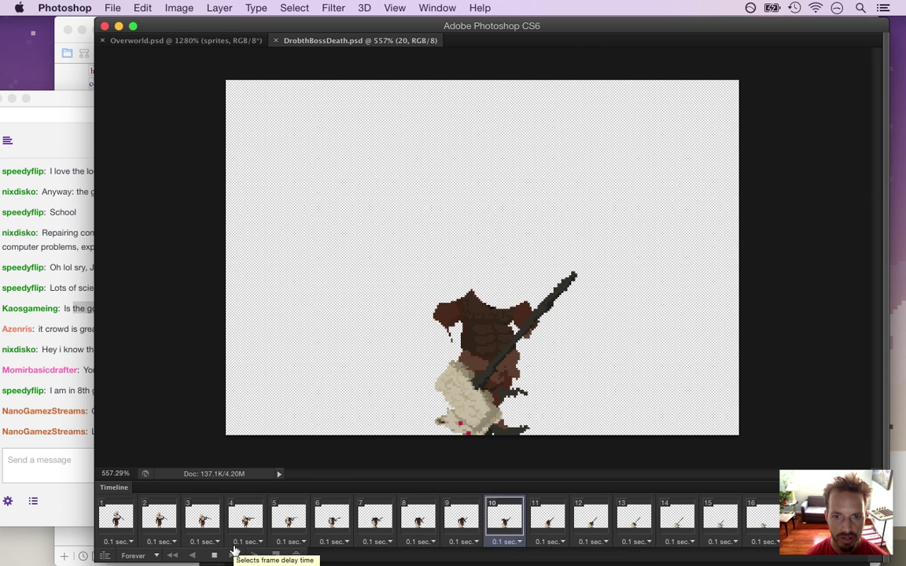
pyautogui.click(213, 555)
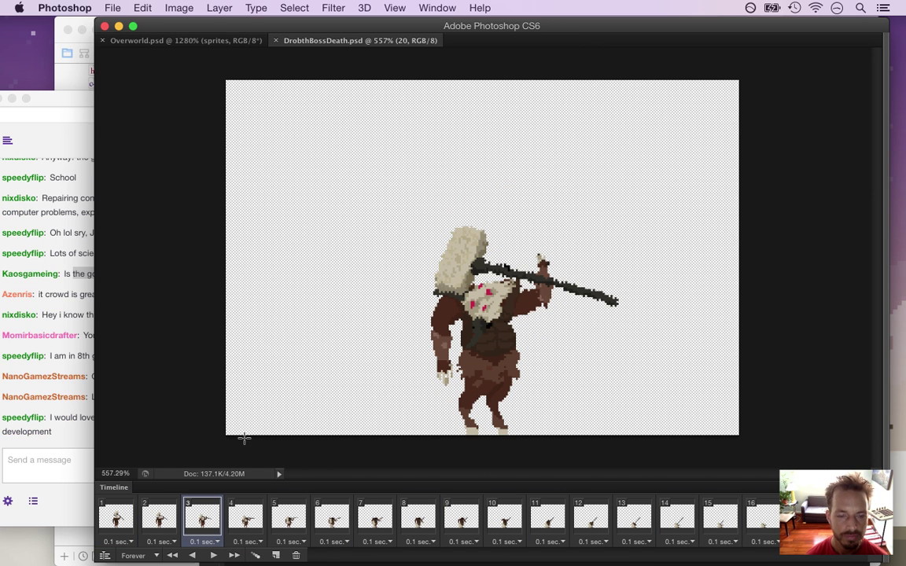
# Close DrobthBossDeath.psd and read the Twitch chat messages about astronomers and which school grade viewers are in.
pyautogui.press('super+w')
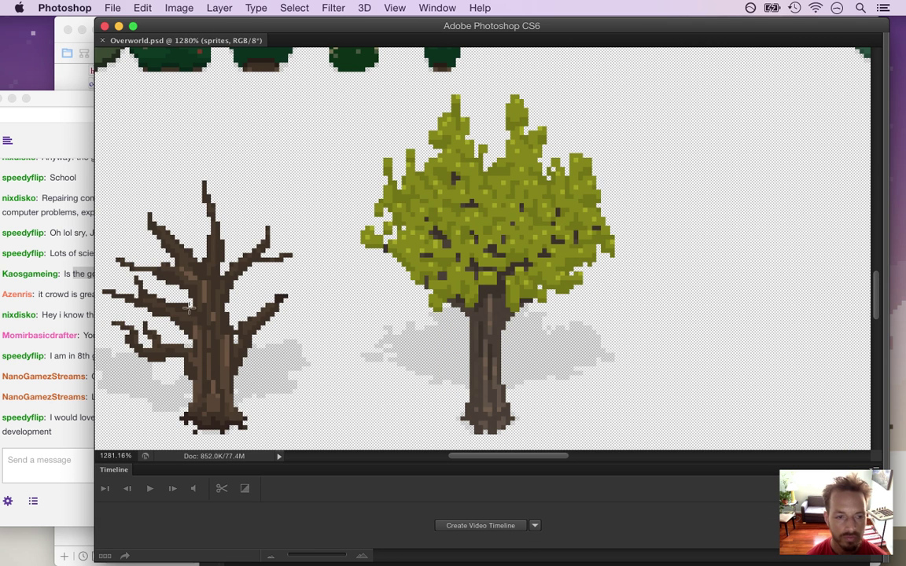
pyautogui.click(43, 367)
pyautogui.moveTo(55, 355); pyautogui.dragTo(112, 355)
pyautogui.moveTo(68, 253); pyautogui.dragTo(183, 258)
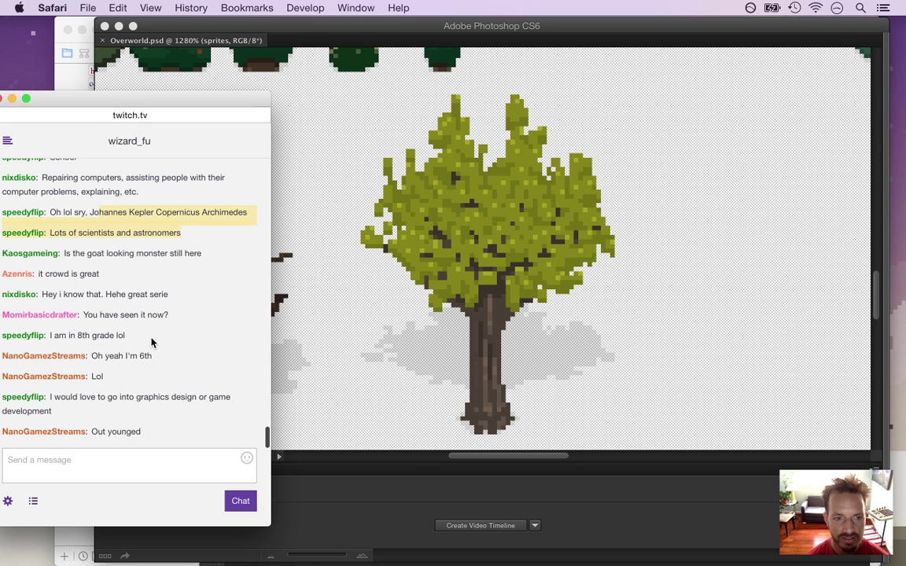
pyautogui.moveTo(104, 355); pyautogui.dragTo(136, 375)
pyautogui.moveTo(95, 331); pyautogui.dragTo(130, 364)
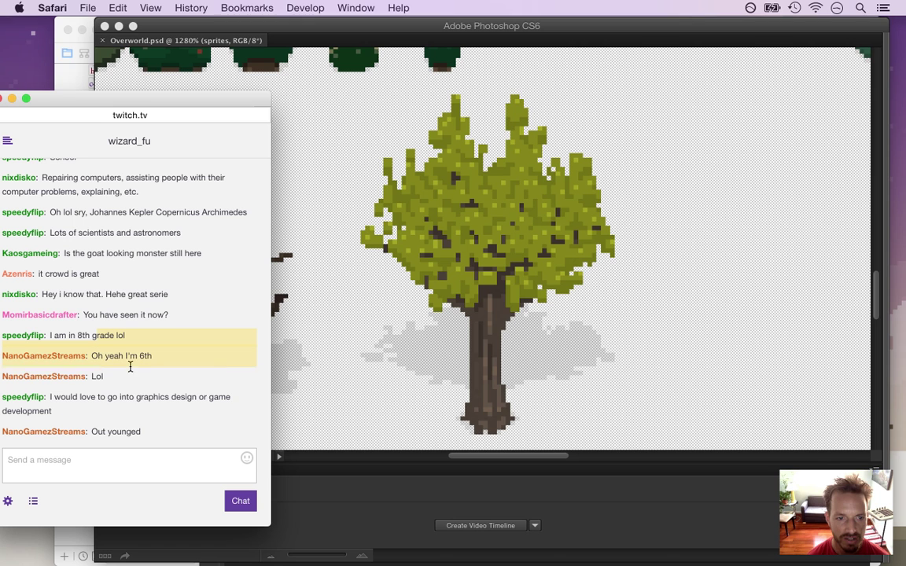
# Read the chat messages about graphics design and game development, the death animation, learning Unity 3D, and a viewer's ambitious game idea.
pyautogui.moveTo(73, 402); pyautogui.dragTo(147, 413)
pyautogui.click(138, 405)
pyautogui.moveTo(79, 397); pyautogui.dragTo(151, 430)
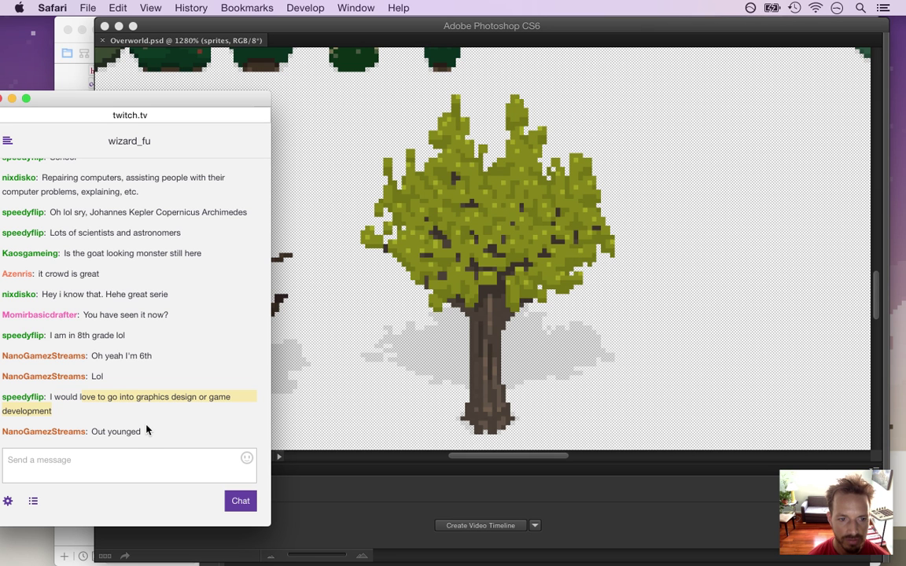
pyautogui.click(560, 36)
pyautogui.click(74, 372)
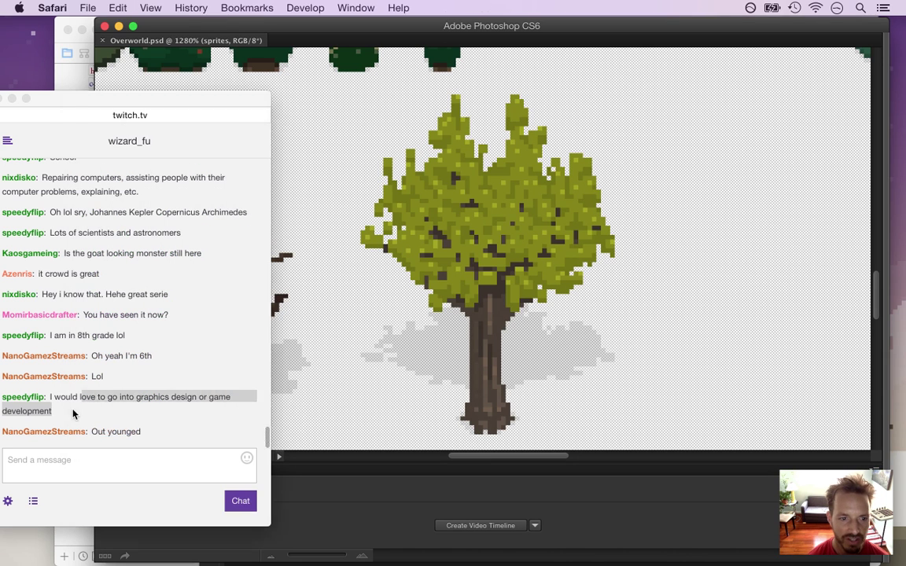
pyautogui.moveTo(102, 432); pyautogui.dragTo(143, 433)
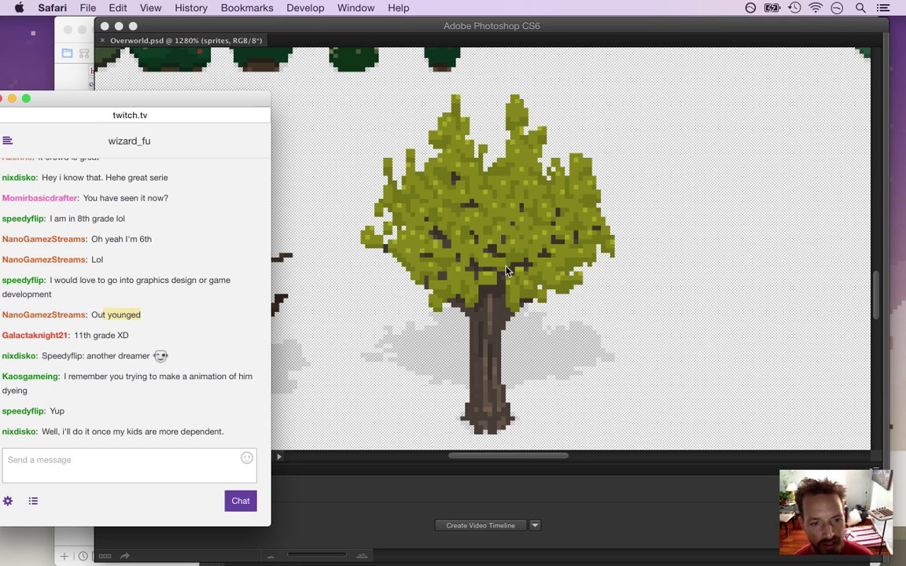
pyautogui.moveTo(68, 376); pyautogui.dragTo(226, 376)
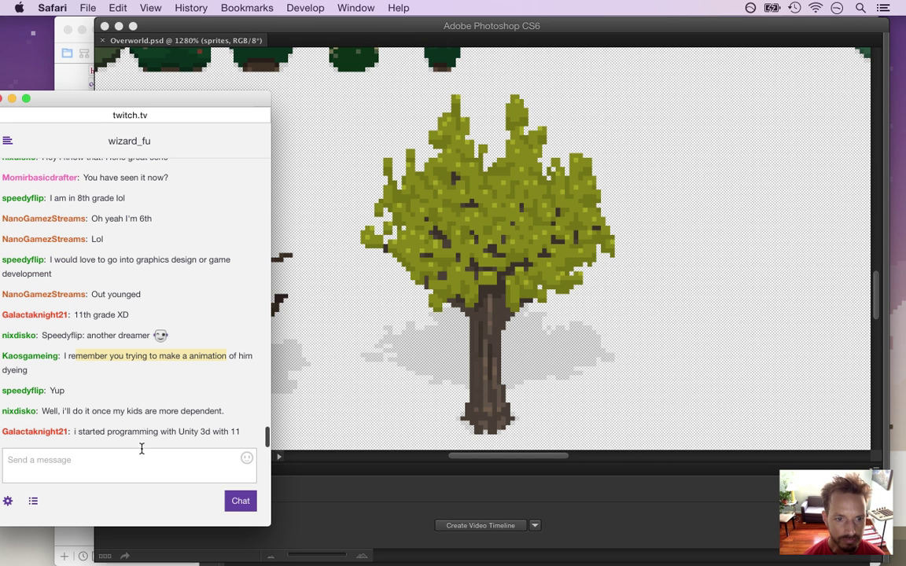
pyautogui.moveTo(90, 410); pyautogui.dragTo(212, 408)
pyautogui.click(206, 405)
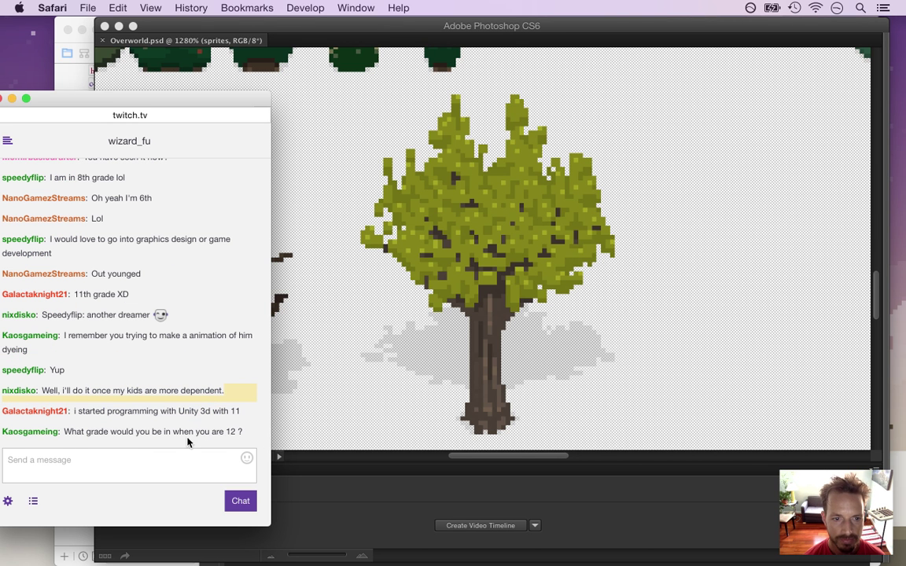
pyautogui.moveTo(119, 390); pyautogui.dragTo(199, 429)
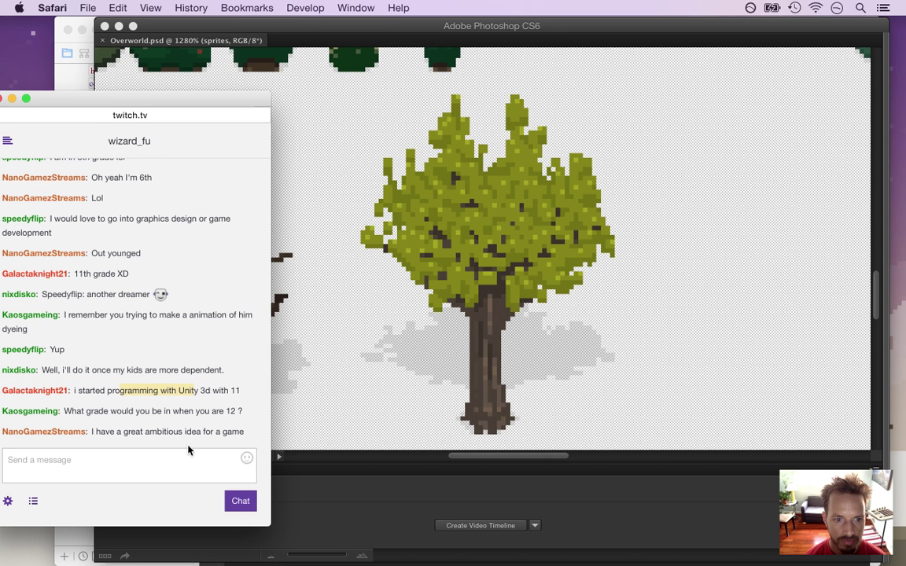
pyautogui.moveTo(131, 430); pyautogui.dragTo(243, 430)
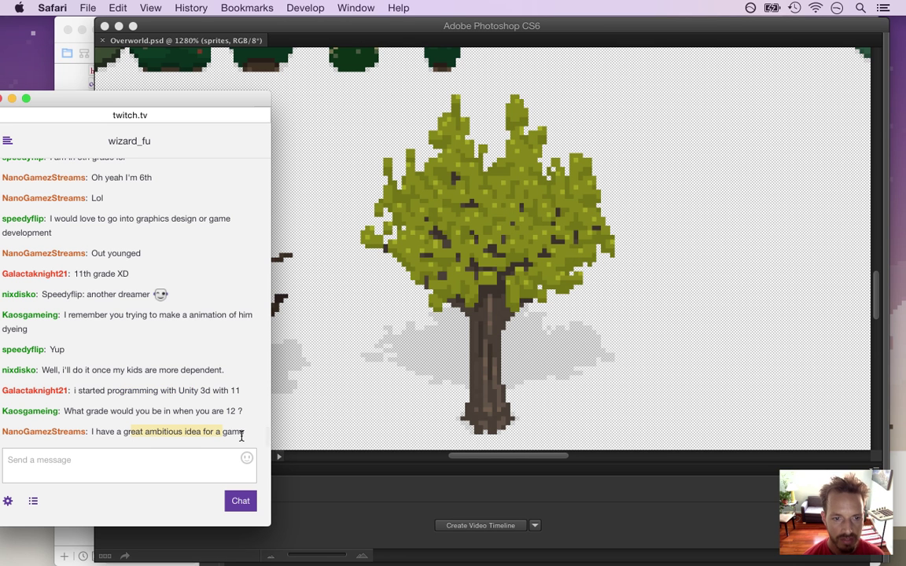
# Switch back to Photoshop, hide the Timeline, and bring back the tools and side panels.
pyautogui.click(606, 43)
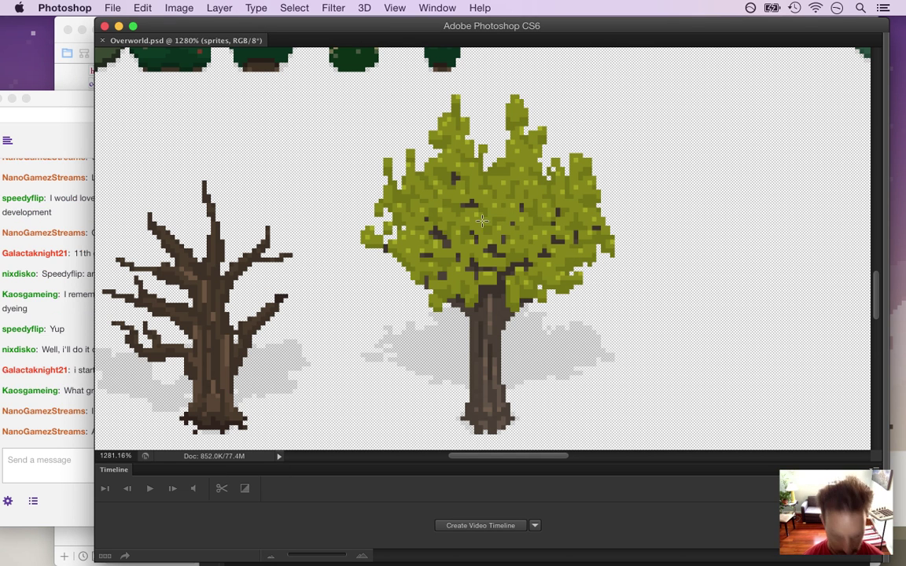
pyautogui.click(442, 7)
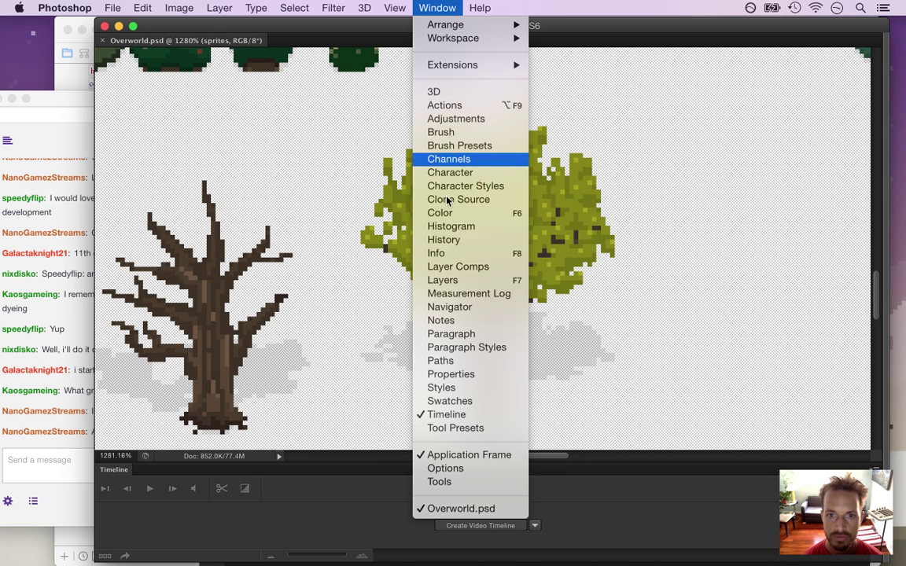
pyautogui.click(454, 412)
pyautogui.press('Tab')
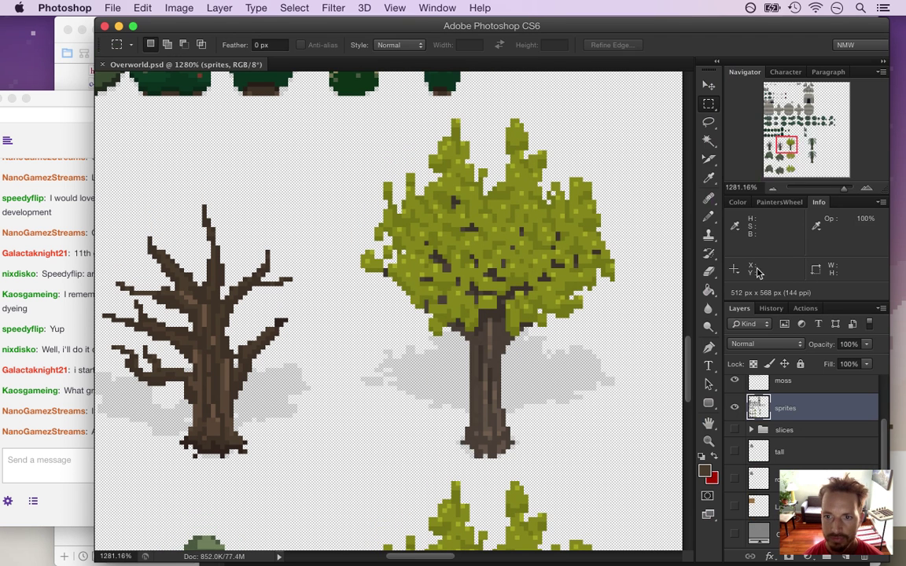
# Select all the green leaf shades of the leafy trees with the Magic Wand at tolerance 10, non-contiguous.
pyautogui.click(707, 142)
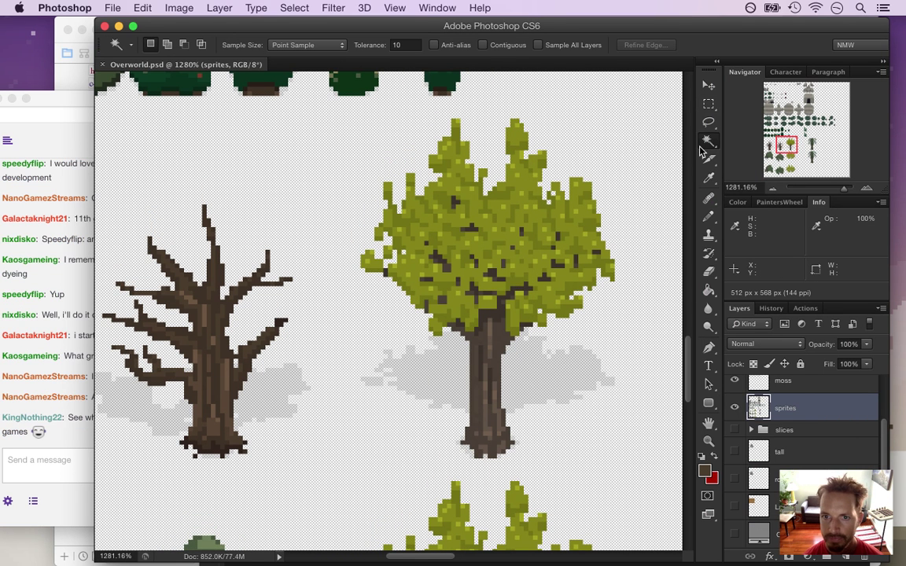
pyautogui.click(567, 208)
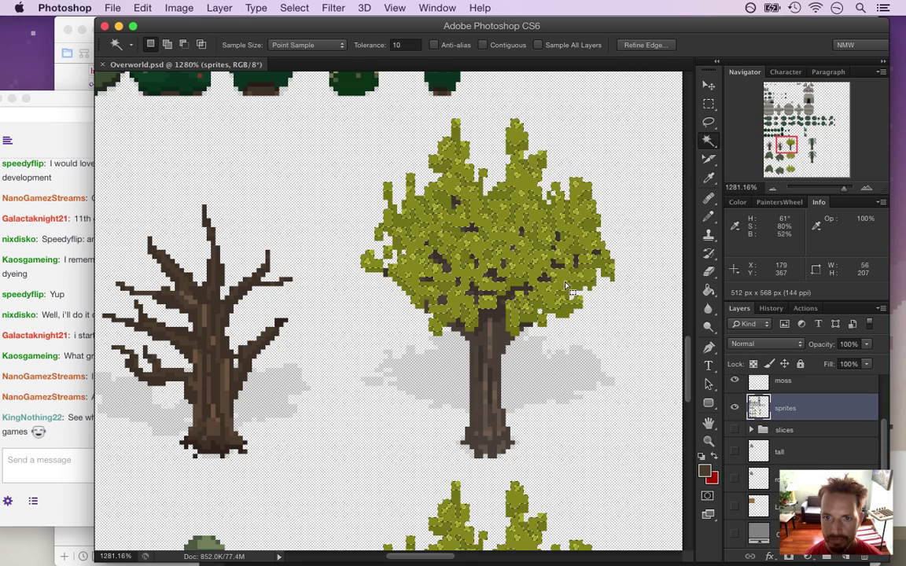
pyautogui.keyDown('shift'); pyautogui.click(577, 213); pyautogui.keyUp('shift')
pyautogui.keyDown('shift'); pyautogui.click(594, 254); pyautogui.keyUp('shift')
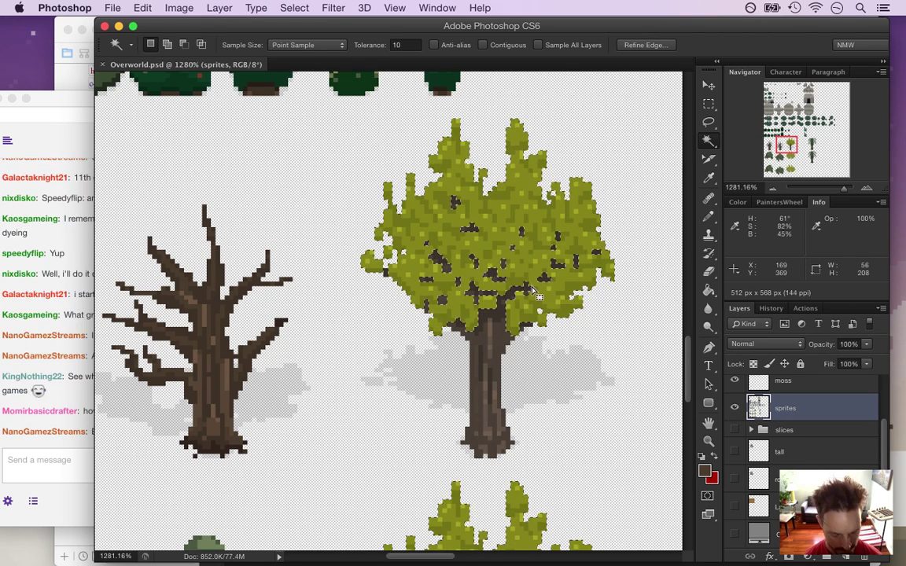
# Erase the selected green foliage from the upper leafy tree with a 30 px Eraser, leaving its trunk and branch fragments.
pyautogui.press('e')
pyautogui.press(']')
pyautogui.press(']')
pyautogui.press(']')
pyautogui.press(']')
pyautogui.press(']')
pyautogui.press(']')
pyautogui.press(']')
pyautogui.press(']')
pyautogui.press(']')
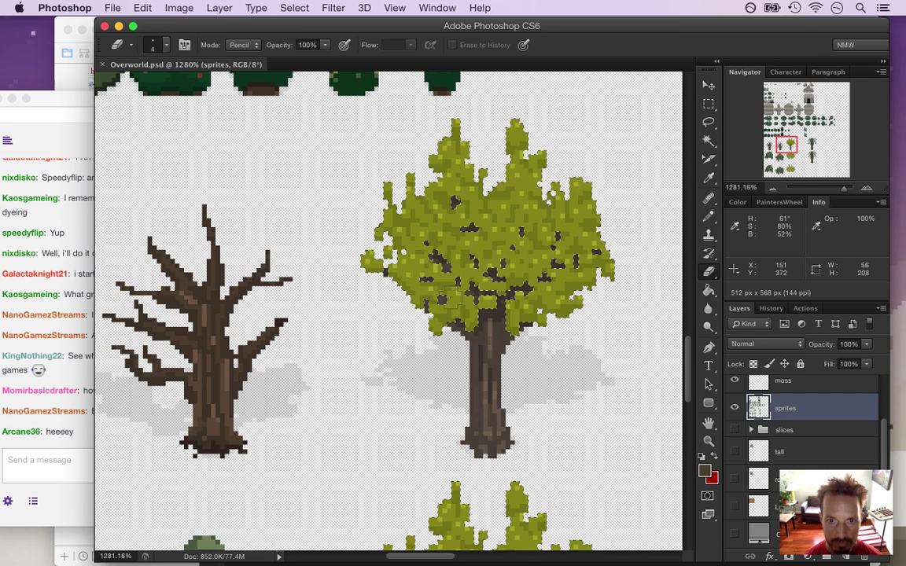
pyautogui.moveTo(394, 304)
pyautogui.mouseDown()
pyautogui.moveTo(384, 258)
pyautogui.moveTo(460, 157)
pyautogui.moveTo(542, 228)
pyautogui.moveTo(503, 291)
pyautogui.mouseUp()
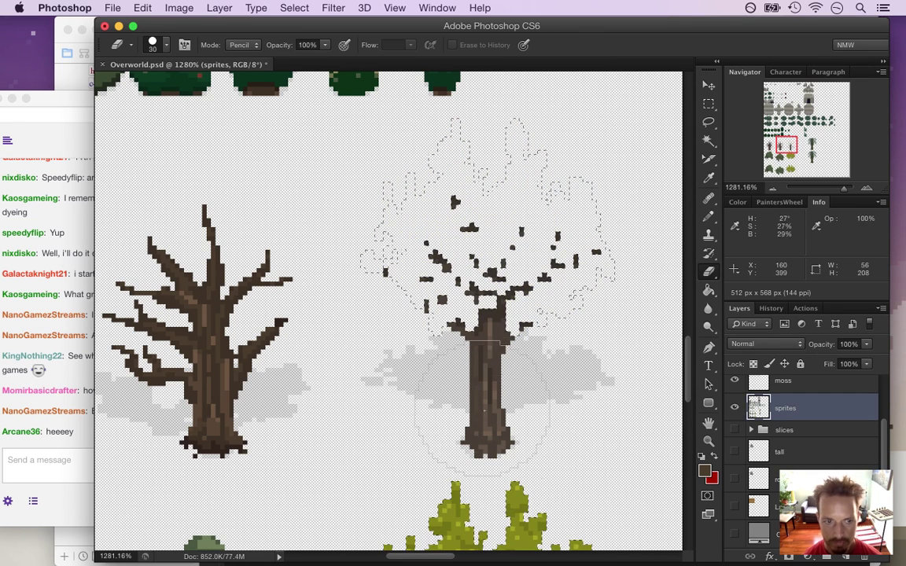
# Read the Twitch chat messages about ZORK and text games, the number of US school grades, and worries about realizing a game idea.
pyautogui.click(90, 385)
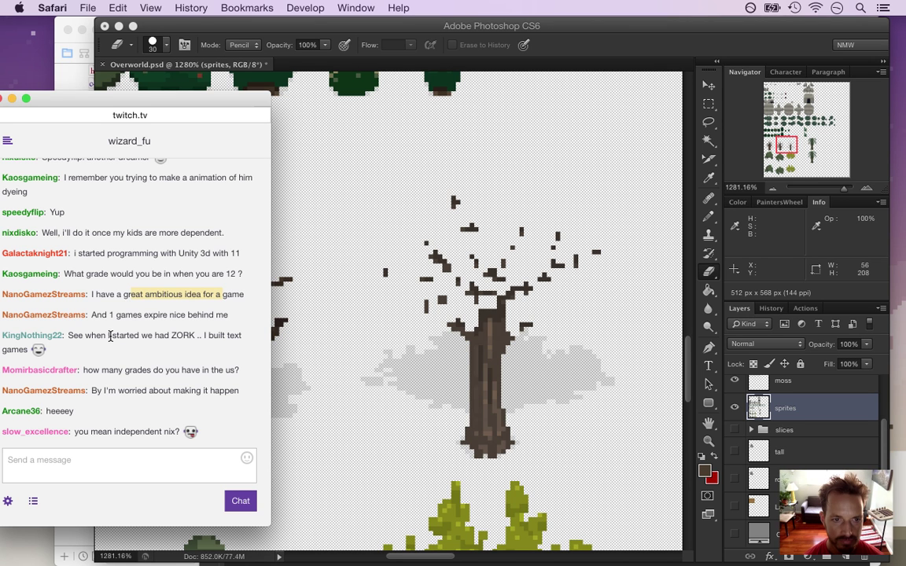
pyautogui.moveTo(115, 314); pyautogui.dragTo(177, 332)
pyautogui.click(155, 332)
pyautogui.moveTo(84, 315); pyautogui.dragTo(194, 313)
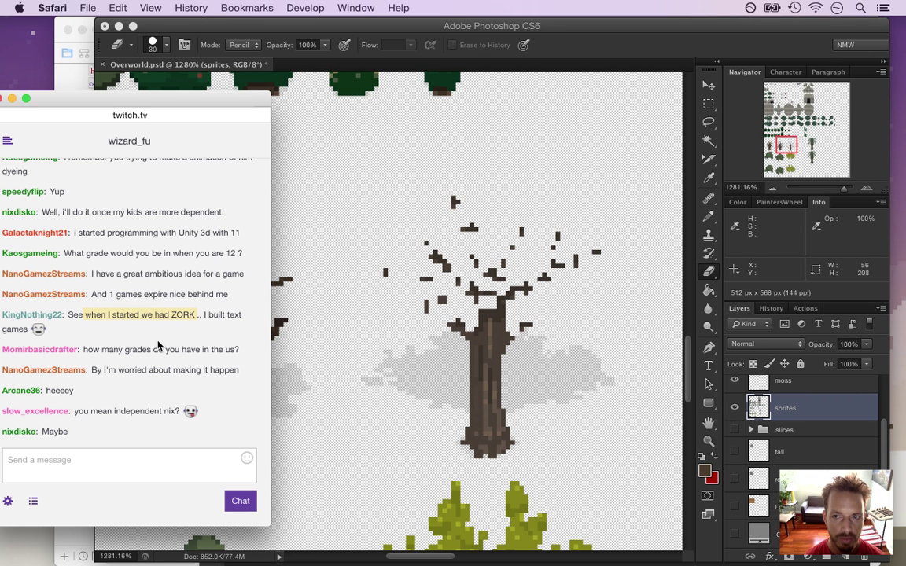
pyautogui.click(132, 313)
pyautogui.moveTo(105, 313); pyautogui.dragTo(195, 315)
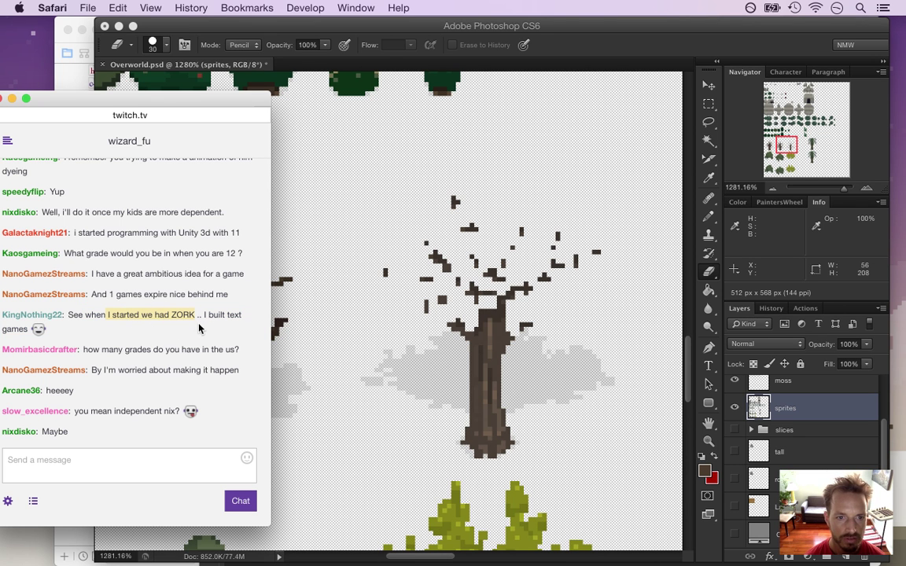
pyautogui.click(177, 314)
pyautogui.tripleClick(198, 314)
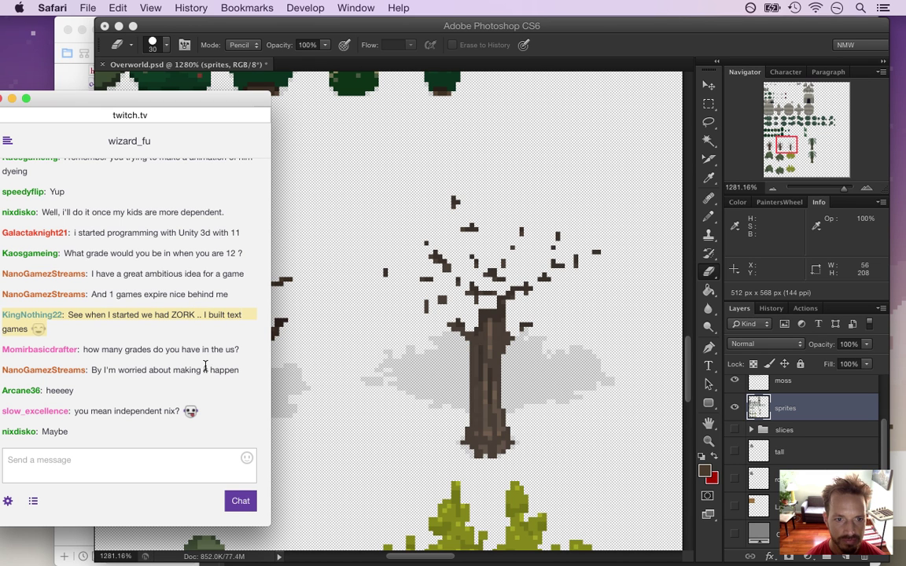
pyautogui.moveTo(108, 349); pyautogui.dragTo(230, 355)
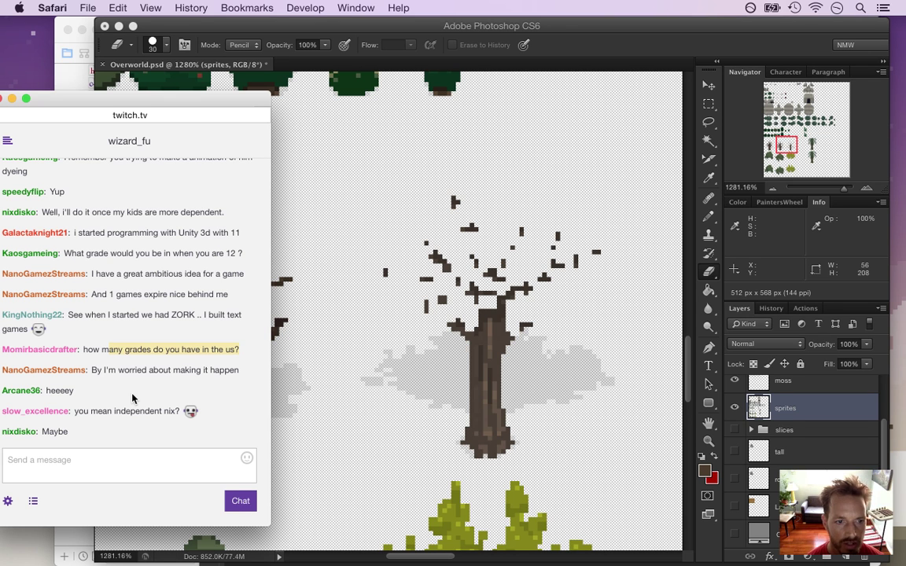
pyautogui.moveTo(89, 369); pyautogui.dragTo(238, 368)
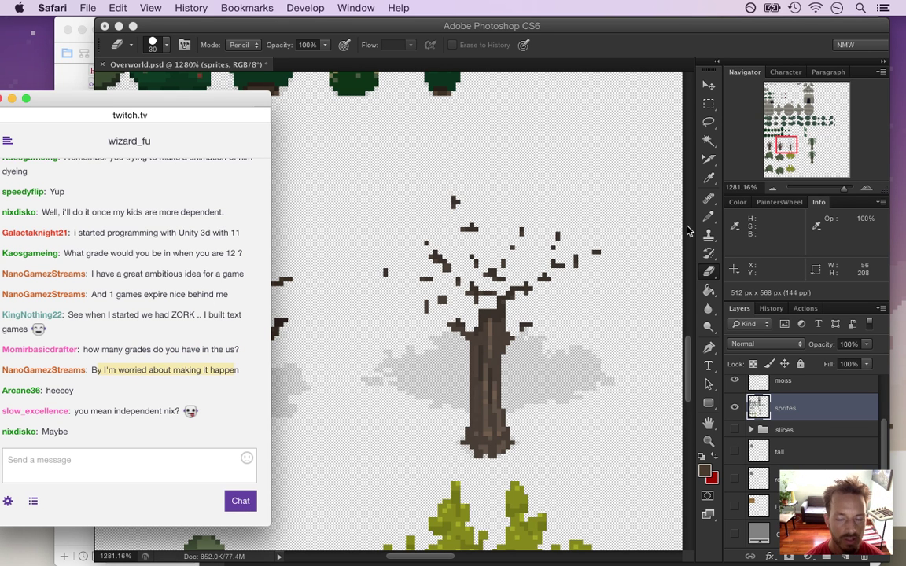
# Switch to Finder, open a new window, and go to the current folder inside Songbringer.
pyautogui.press('super+Tab')
pyautogui.click(539, 272)
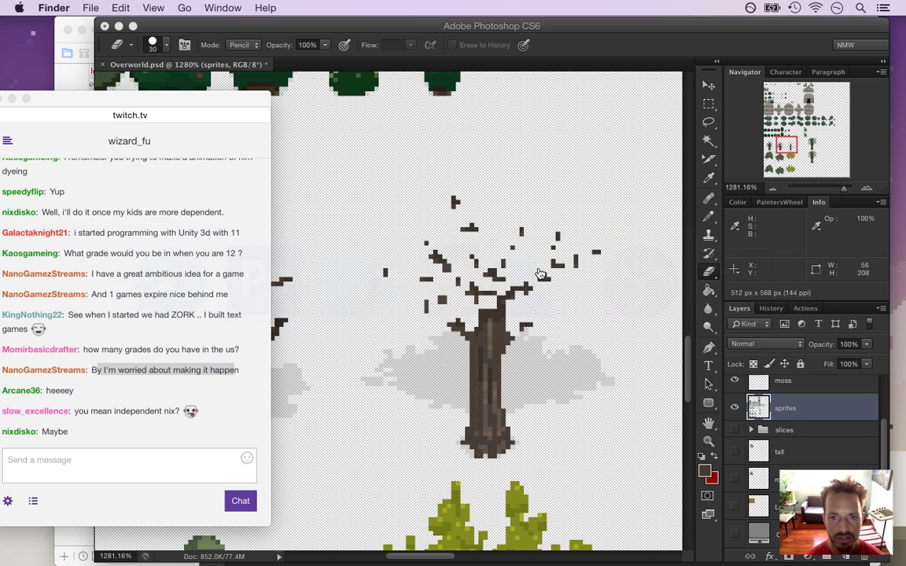
pyautogui.press('super+n')
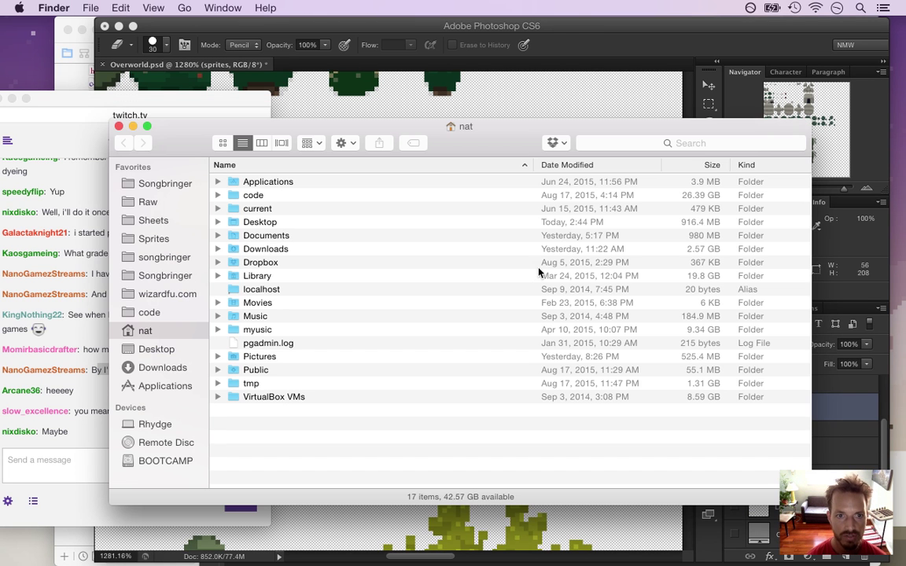
pyautogui.click(162, 179)
pyautogui.doubleClick(277, 208)
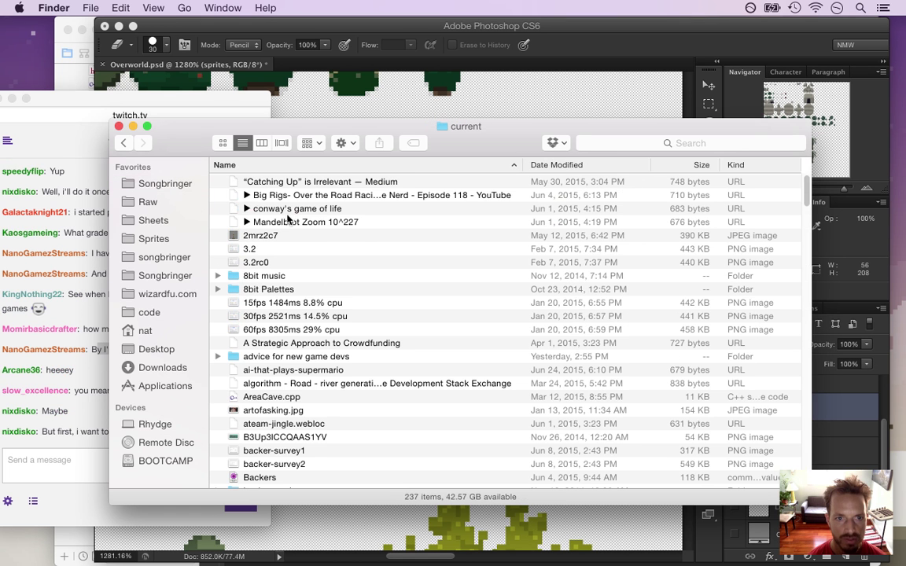
# Open the "Making Your First Game" video bookmark from the "advice for new game devs" folder and copy its web address.
pyautogui.doubleClick(267, 356)
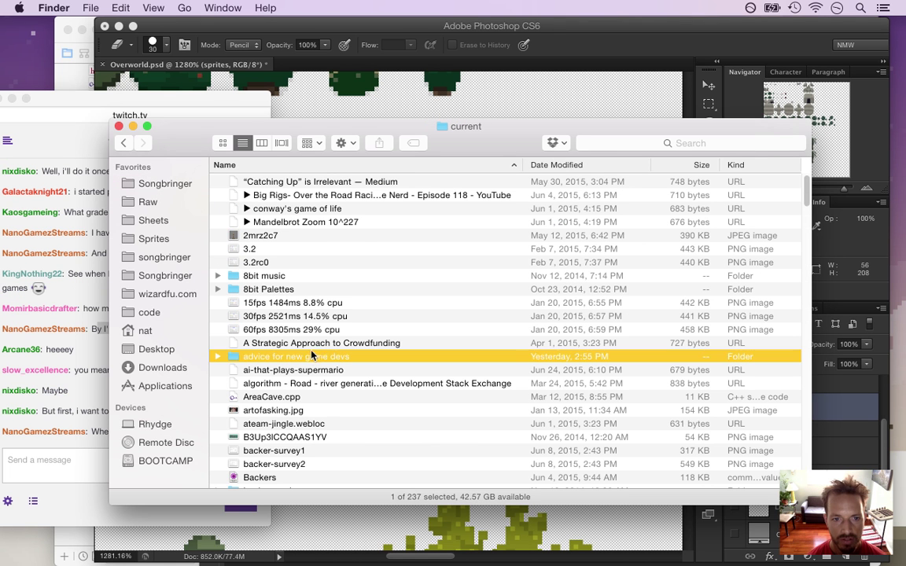
pyautogui.click(330, 182)
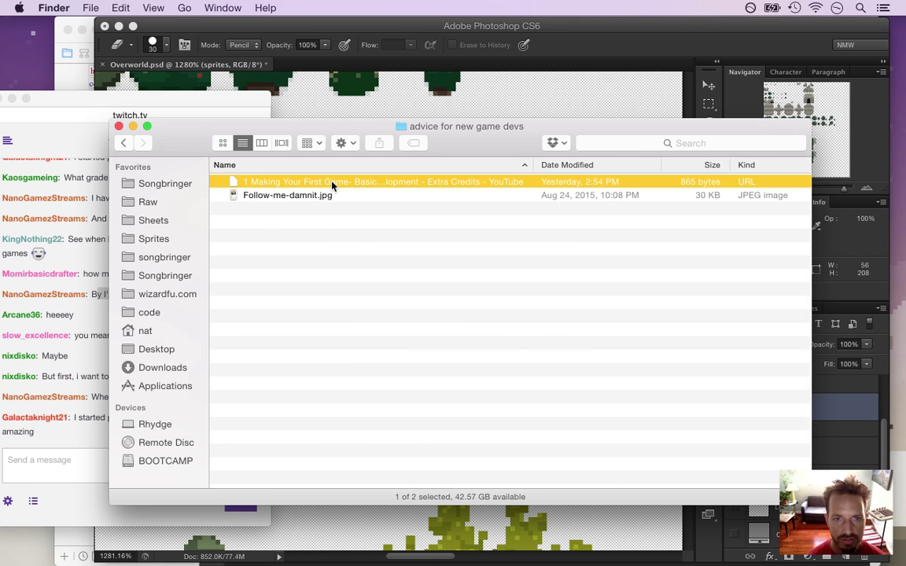
pyautogui.press('super+o')
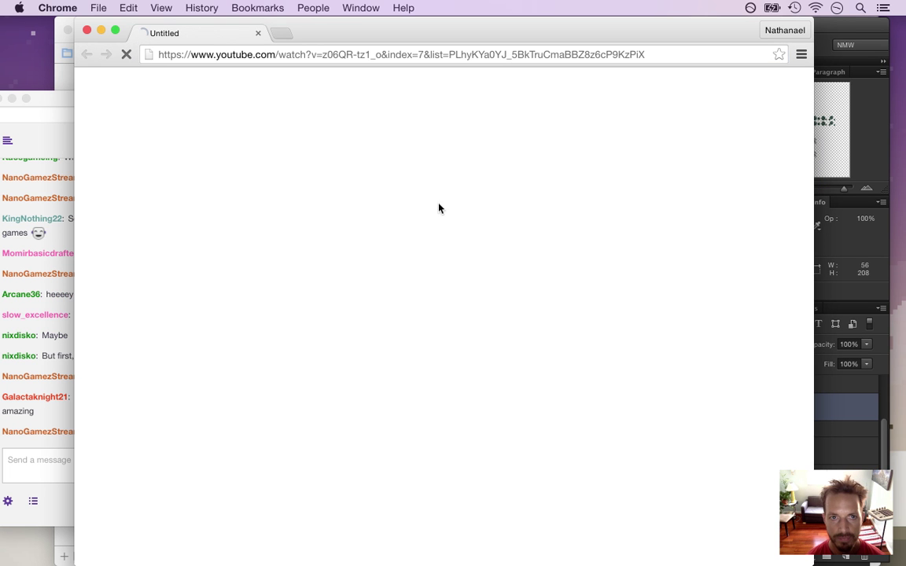
pyautogui.click(501, 60)
pyautogui.press('super+c')
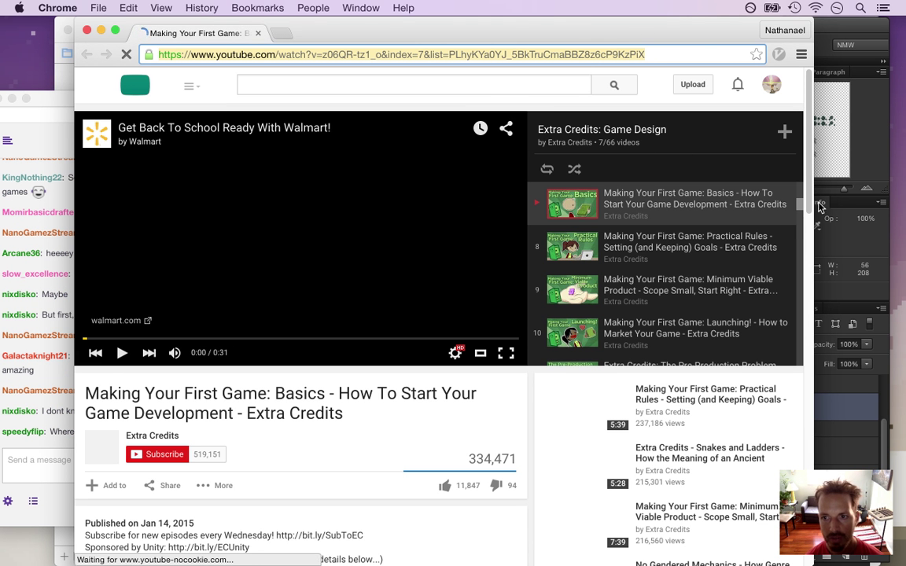
# Post the copied video link in the Twitch chat and hide the Chrome browser.
pyautogui.moveTo(799, 205); pyautogui.dragTo(799, 196)
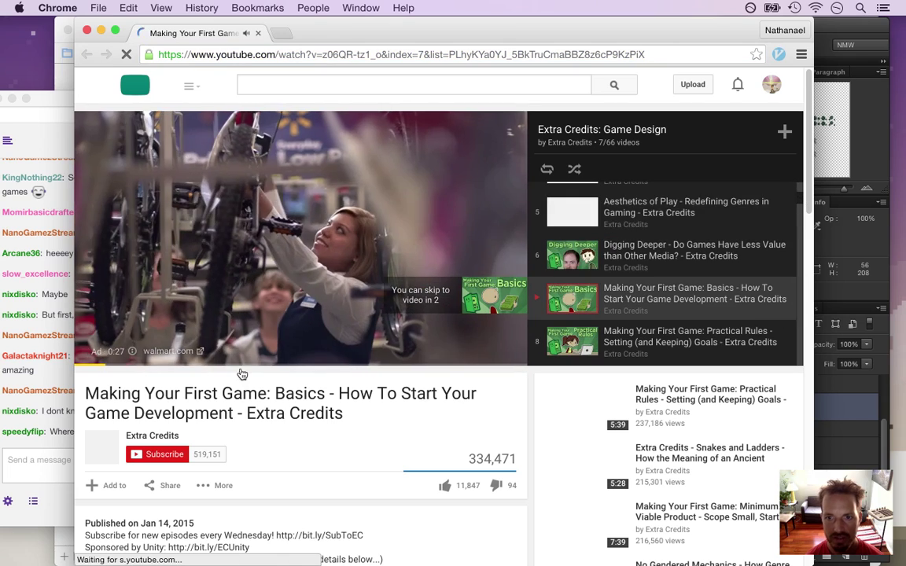
pyautogui.click(47, 462)
pyautogui.press('super+v')
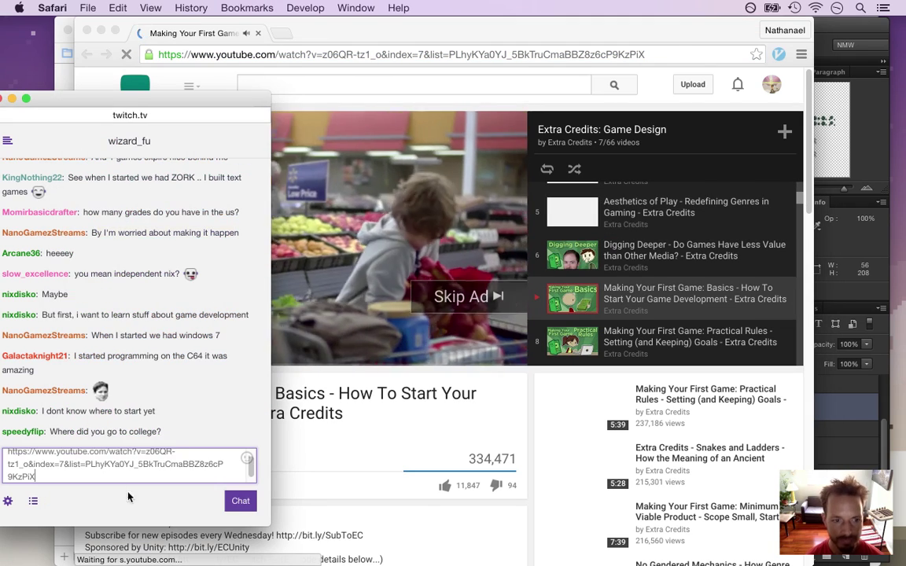
pyautogui.press('Return')
pyautogui.click(661, 35)
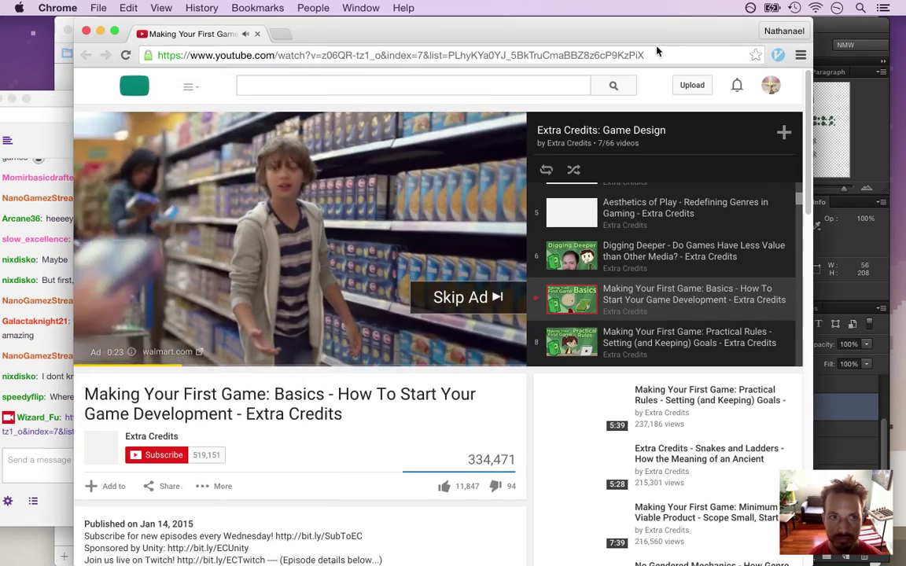
pyautogui.press('super+h')
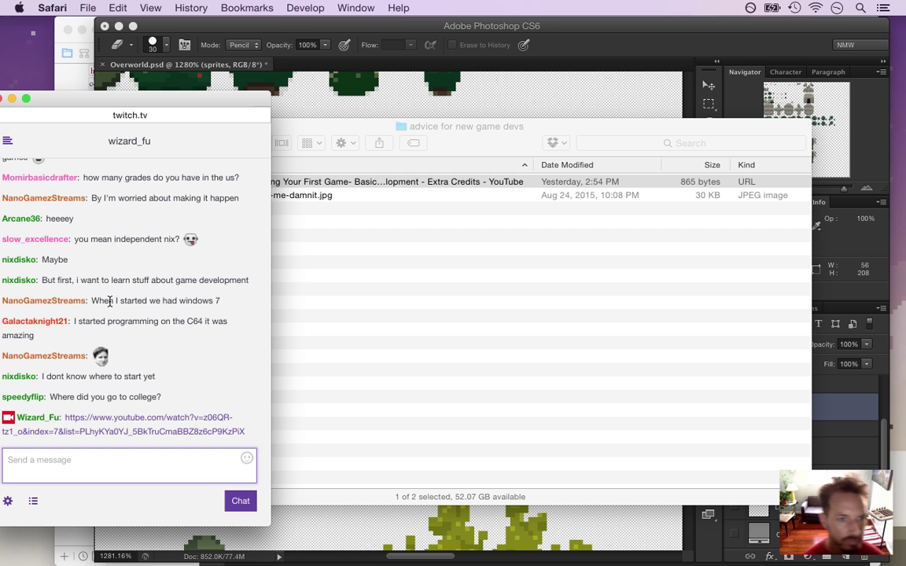
# Read the chat messages about Windows 7, programming on the C64 and not knowing where to start, highlighting each one.
pyautogui.moveTo(113, 300); pyautogui.dragTo(221, 301)
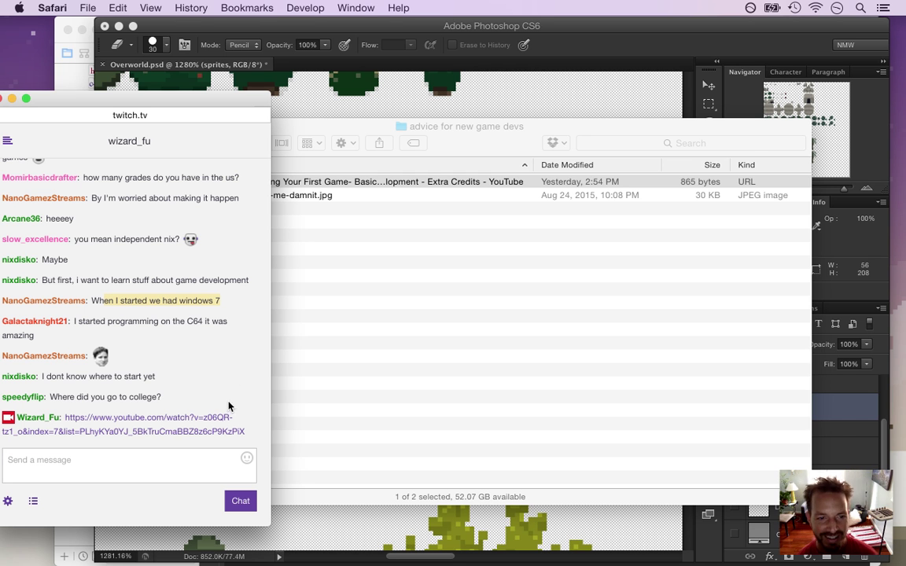
pyautogui.moveTo(107, 321); pyautogui.dragTo(201, 323)
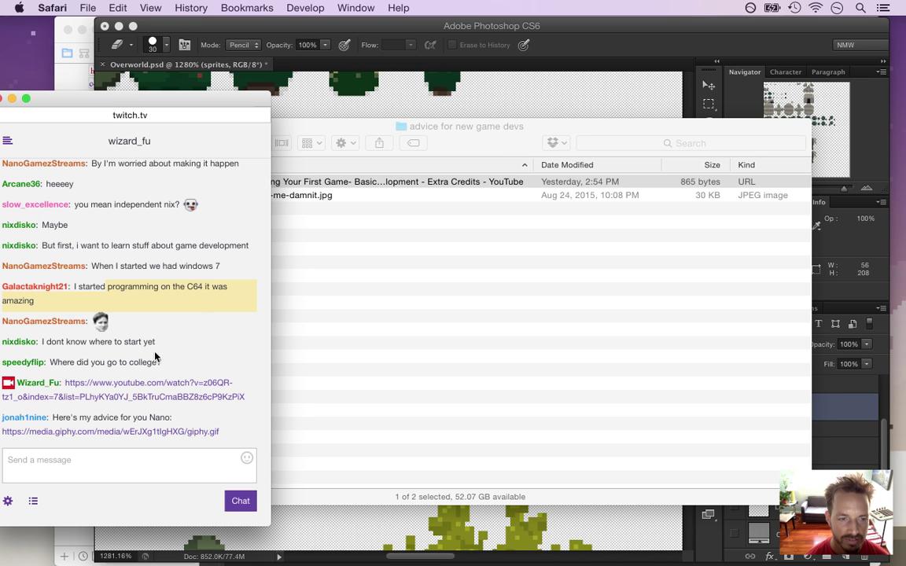
pyautogui.click(61, 337)
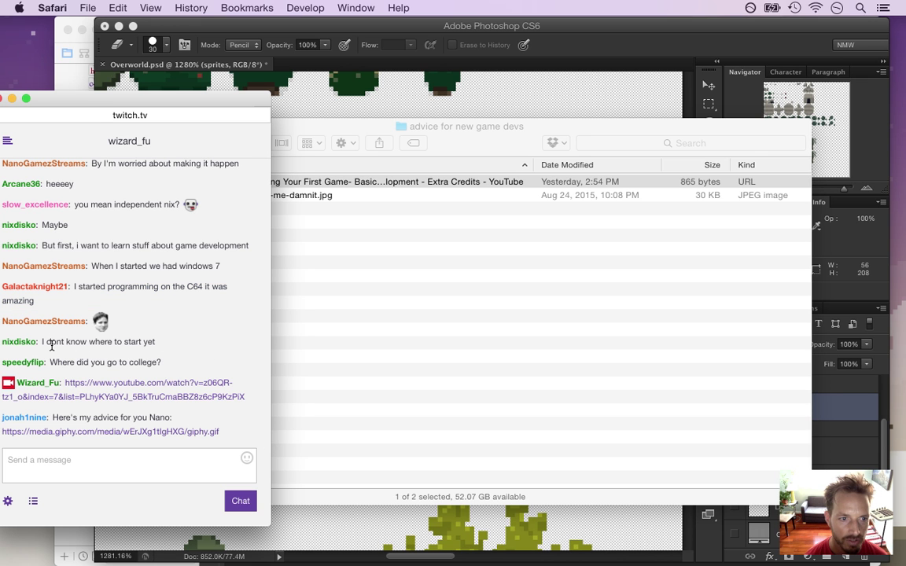
pyautogui.moveTo(65, 341); pyautogui.dragTo(155, 340)
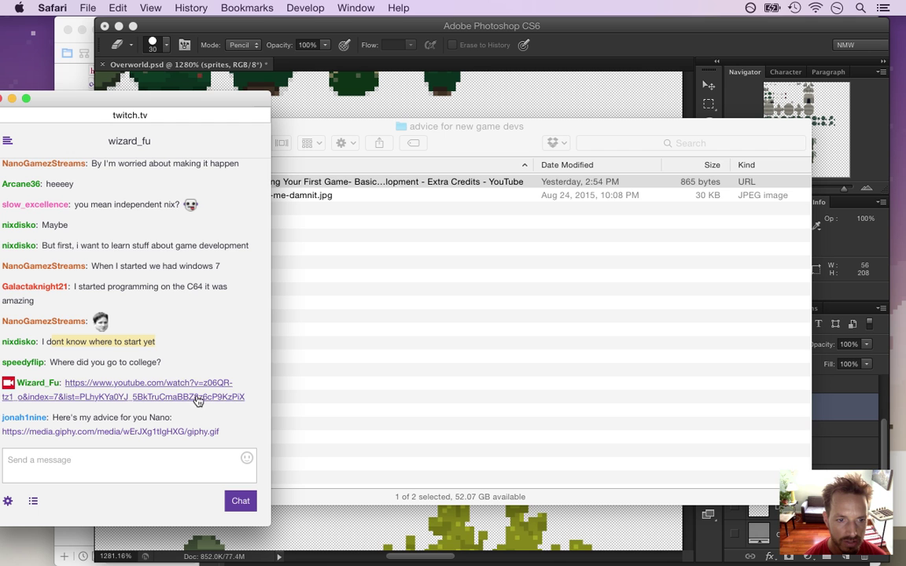
pyautogui.click(188, 353)
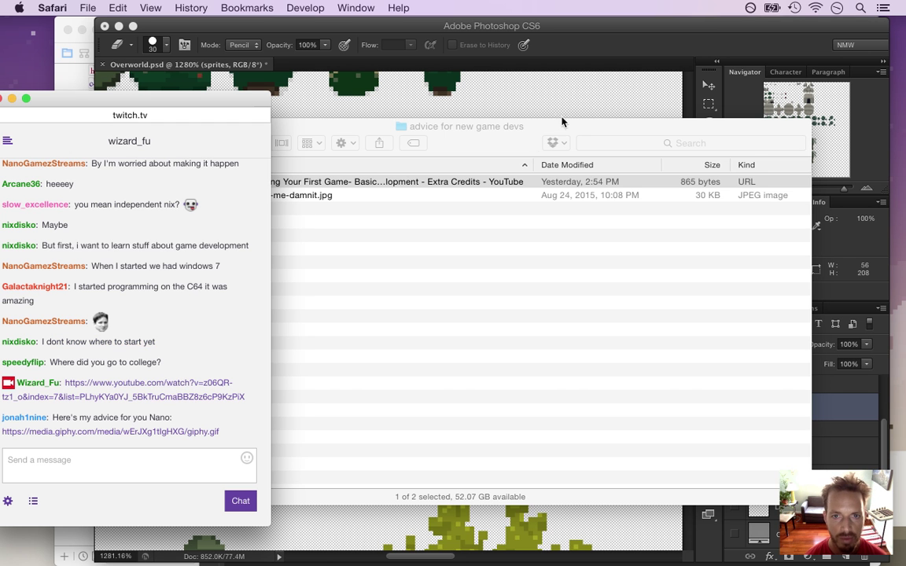
# Close the "advice for new game devs" folder window and highlight the chat question about college.
pyautogui.click(511, 139)
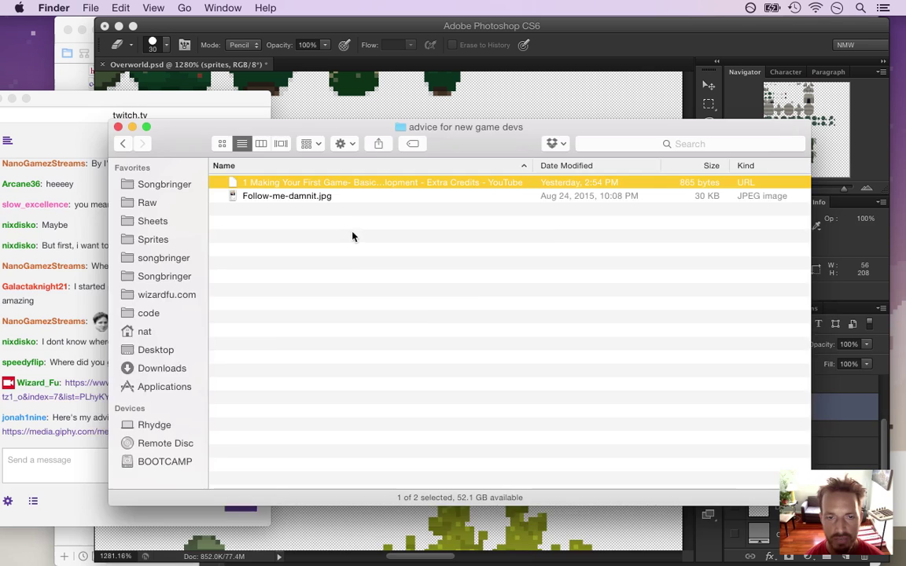
pyautogui.press('super+w')
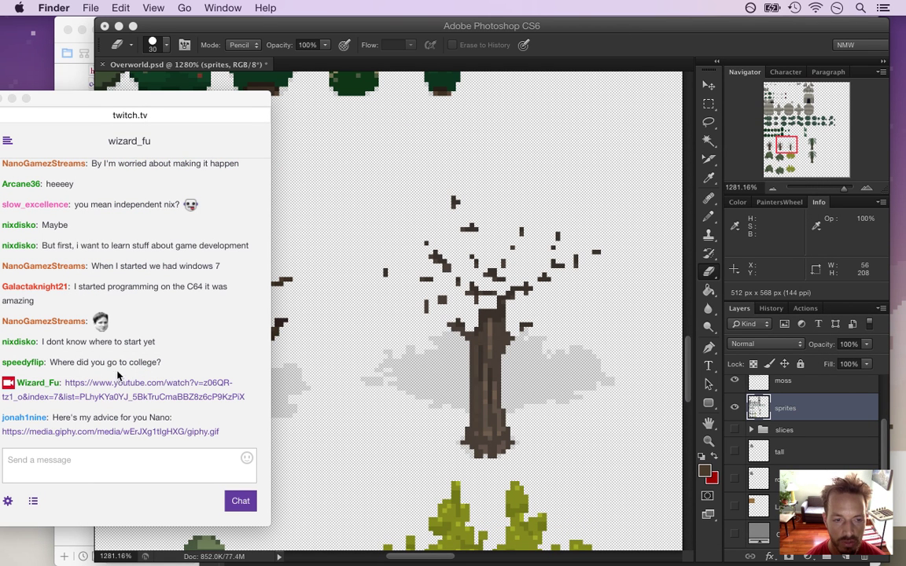
pyautogui.click(76, 364)
pyautogui.moveTo(62, 362); pyautogui.dragTo(165, 363)
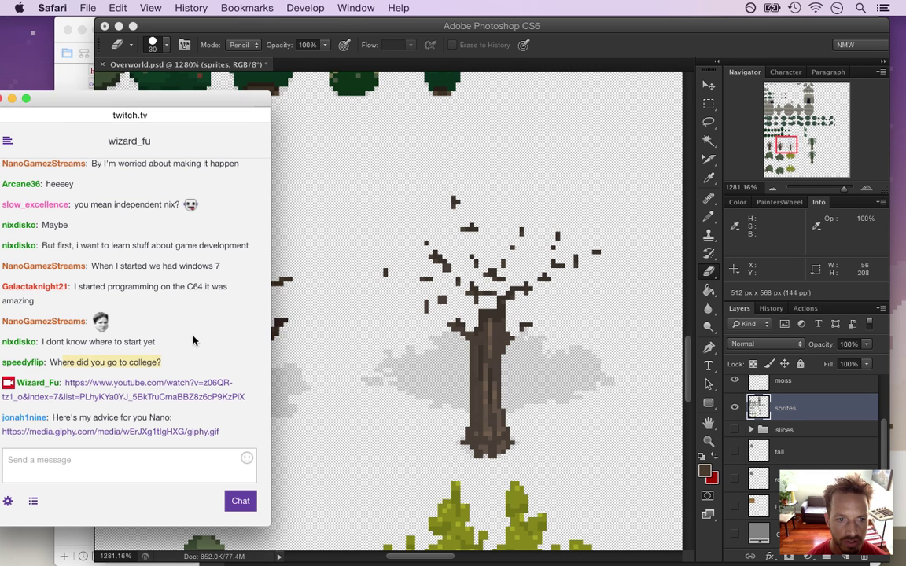
# Switch to Photoshop and reduce the Eraser brush size to 1 px.
pyautogui.click(642, 45)
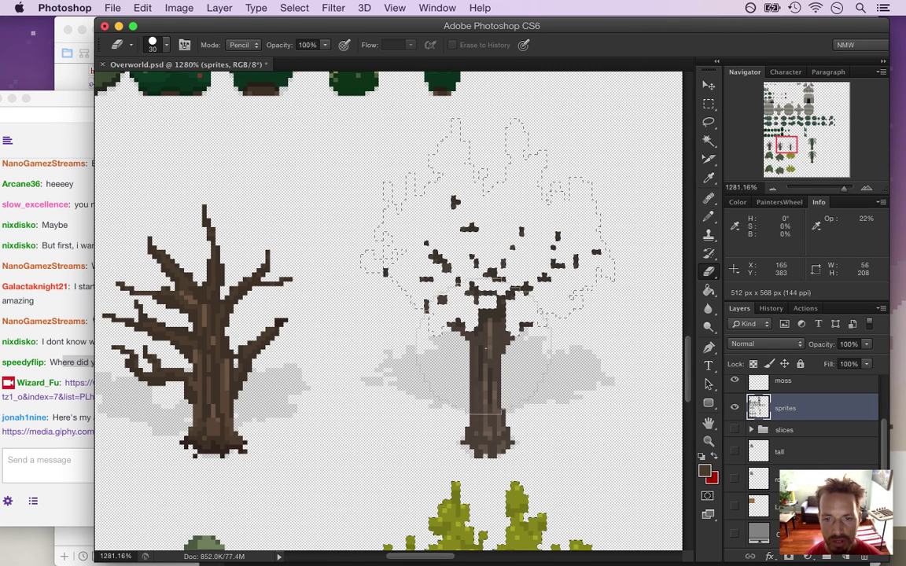
pyautogui.press('[')
pyautogui.press('[')
pyautogui.press('[')
pyautogui.press('[')
pyautogui.press('[')
pyautogui.press('[')
pyautogui.press('[')
pyautogui.press('[')
pyautogui.press('[')
pyautogui.press('[')
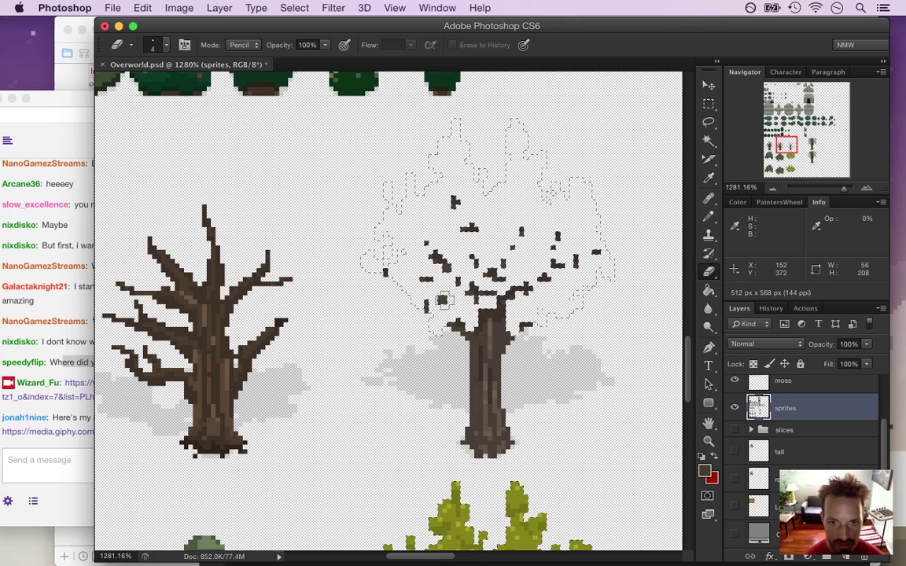
pyautogui.press('[')
pyautogui.press('[')
pyautogui.press('[')
# Sample the brown near the top of the unfinished tree's trunk and activate the Pencil tool for drawing with it.
pyautogui.moveTo(483, 272)
pyautogui.mouseDown()
pyautogui.moveTo(532, 278)
pyautogui.moveTo(513, 252)
pyautogui.moveTo(507, 275)
pyautogui.mouseUp()
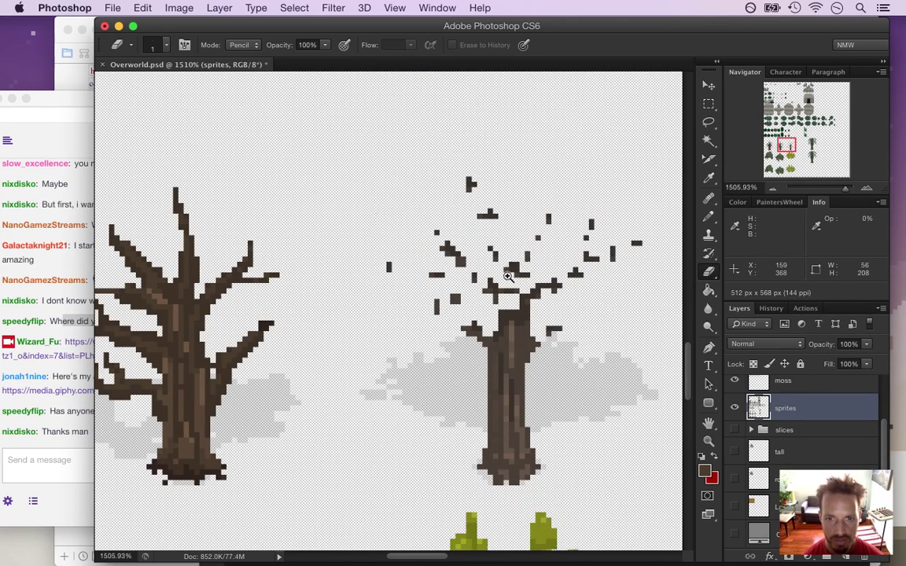
pyautogui.press('i')
pyautogui.click(525, 330)
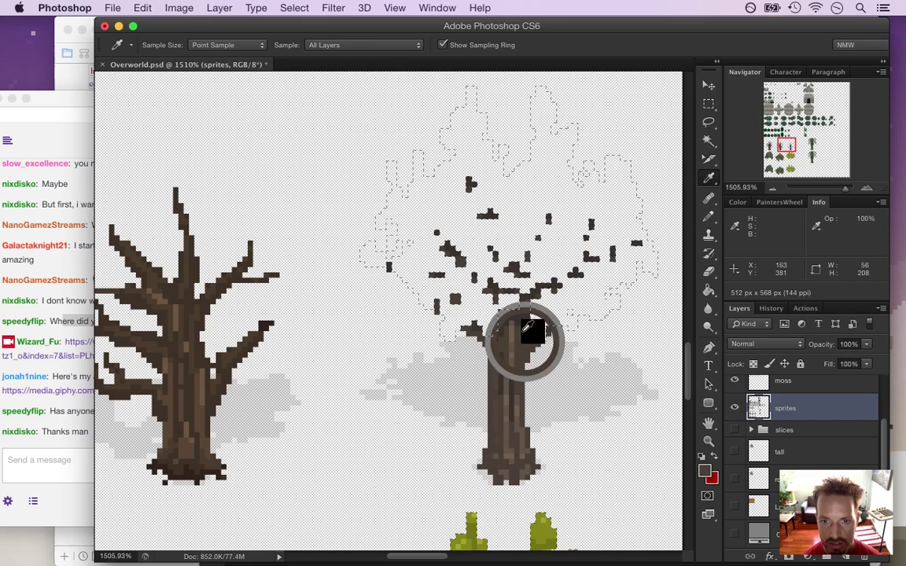
pyautogui.press('b')
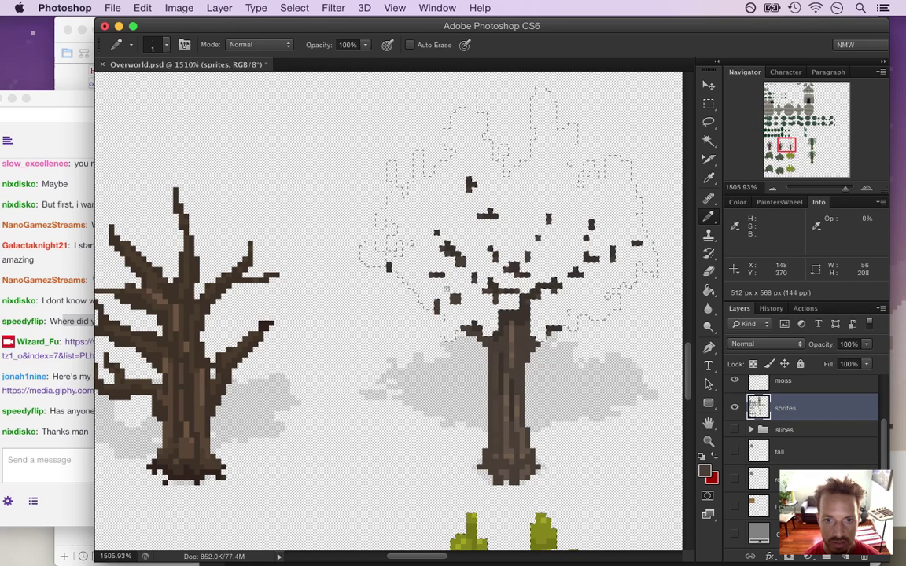
# View the giphy link from the Twitch chat in a separate window, close it, and highlight the newest greeting message.
pyautogui.click(49, 446)
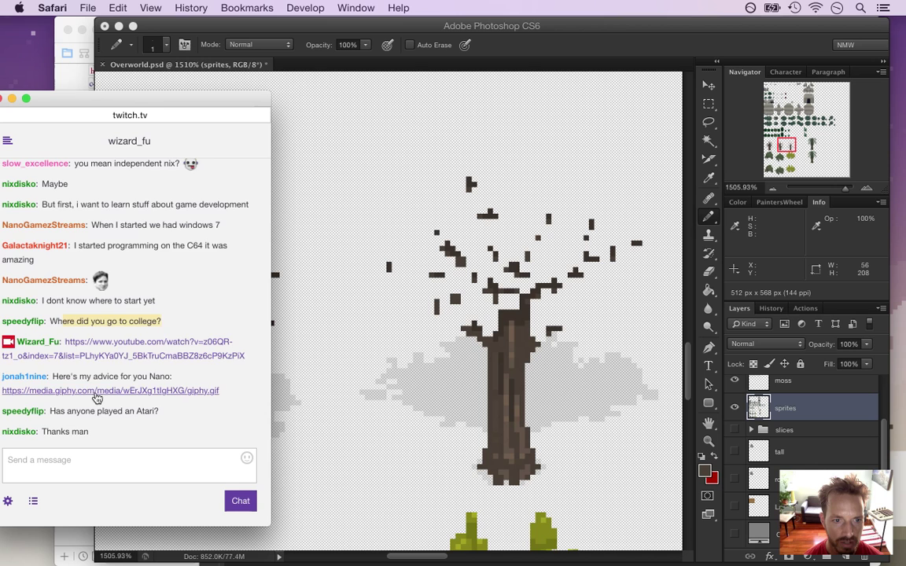
pyautogui.rightClick(103, 371)
pyautogui.click(206, 361)
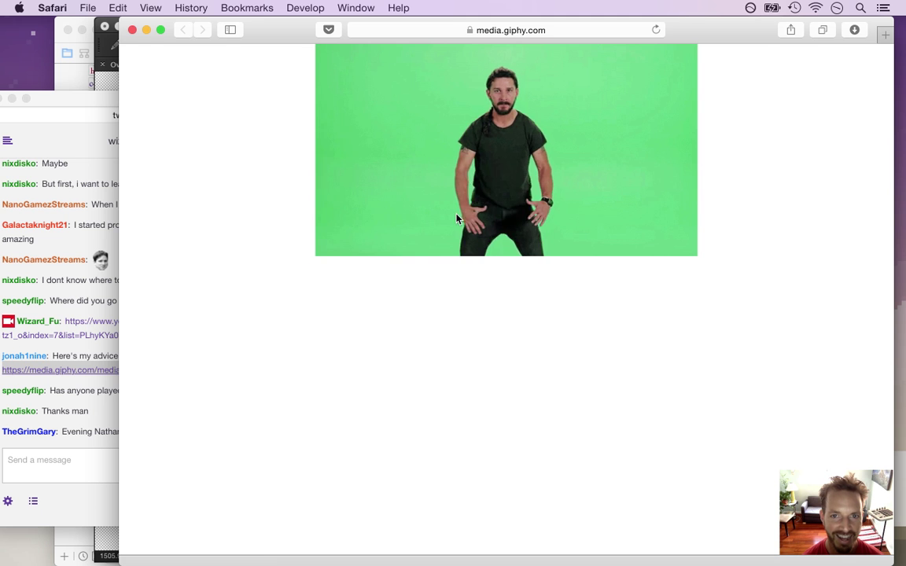
pyautogui.press('super+w')
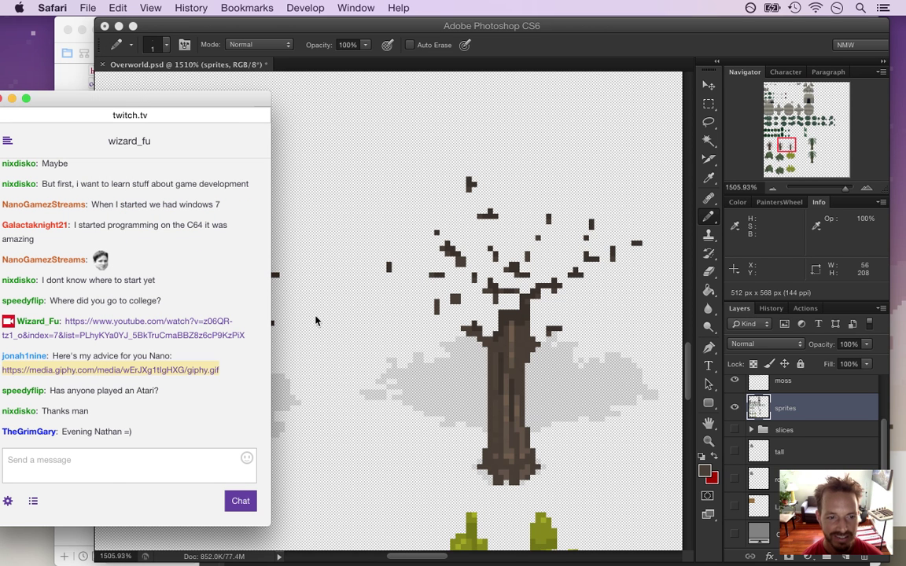
pyautogui.moveTo(78, 432); pyautogui.dragTo(132, 431)
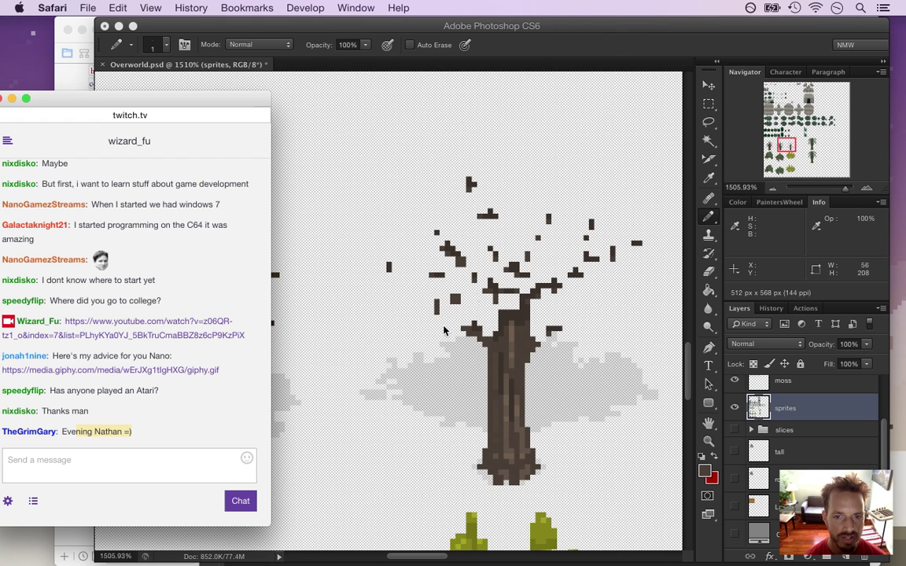
# Return to Photoshop, frame the unfinished tree's crown closely and hide the panels around the canvas.
pyautogui.click(566, 63)
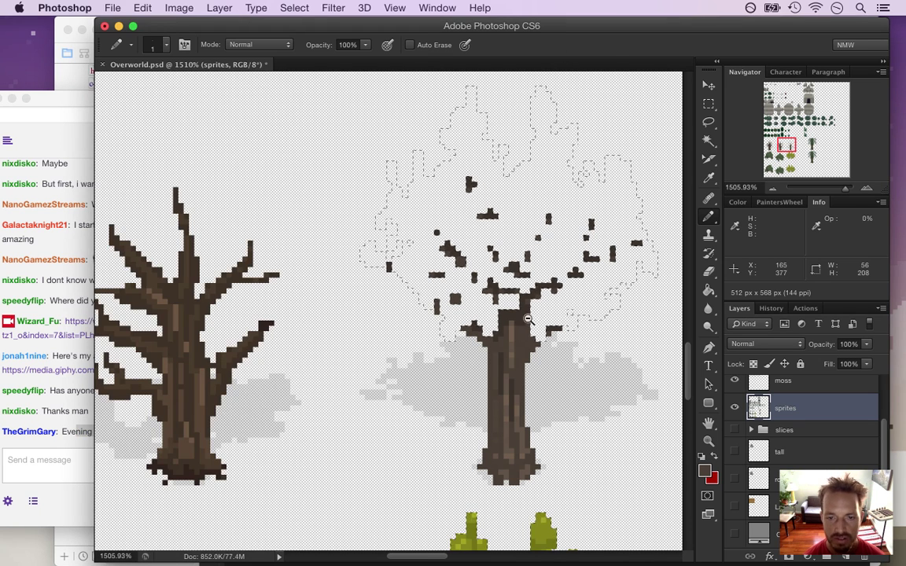
pyautogui.moveTo(527, 319); pyautogui.dragTo(460, 307)
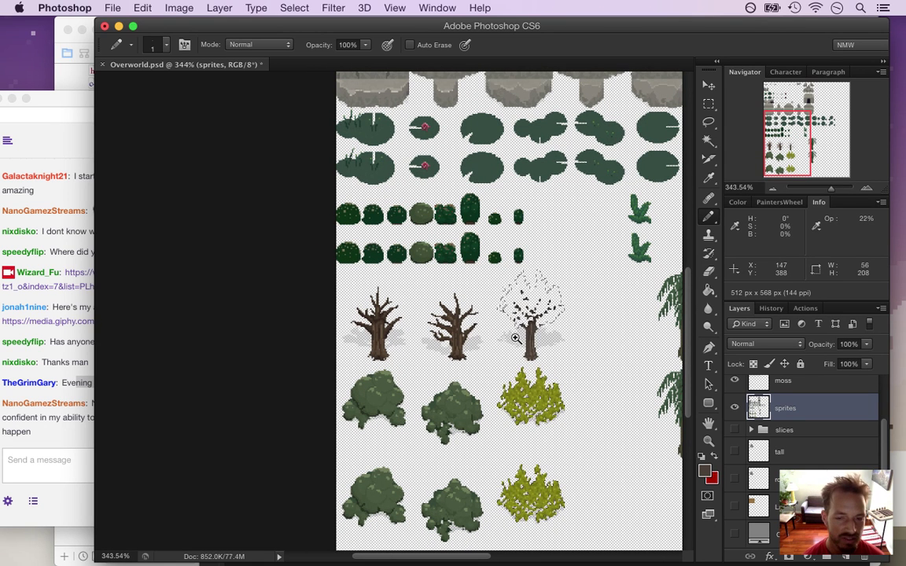
pyautogui.moveTo(514, 338); pyautogui.dragTo(627, 329)
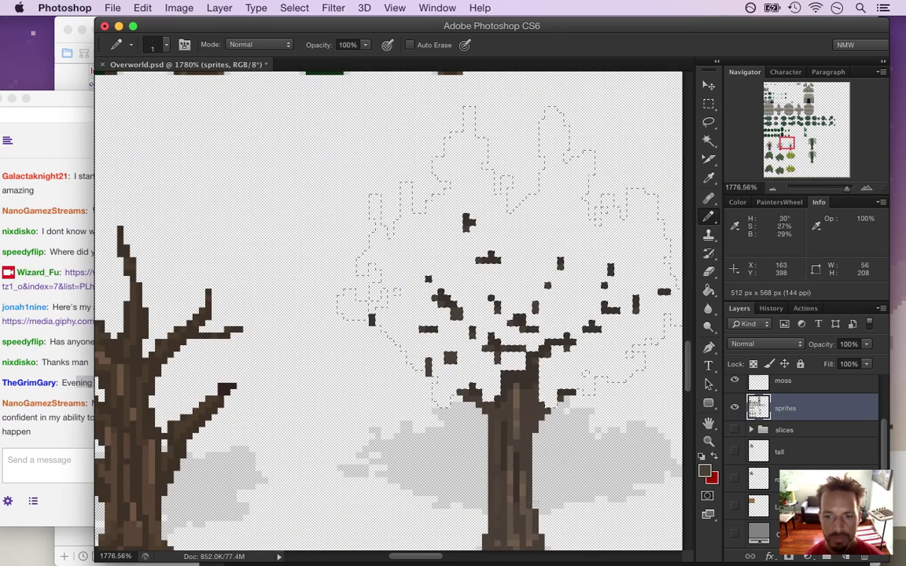
pyautogui.press('Tab')
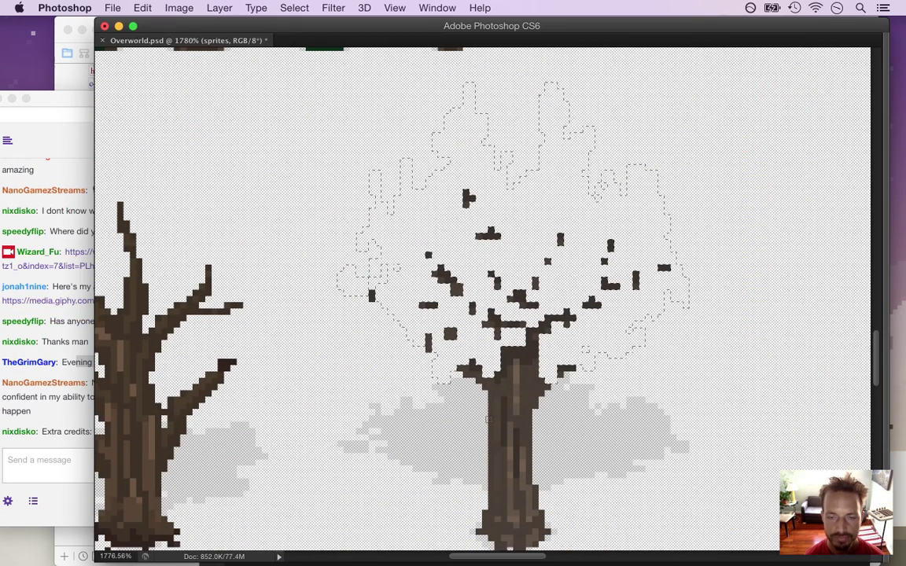
# Read the Twitch chat message about making time in the schedule, highlighting its text.
pyautogui.click(23, 413)
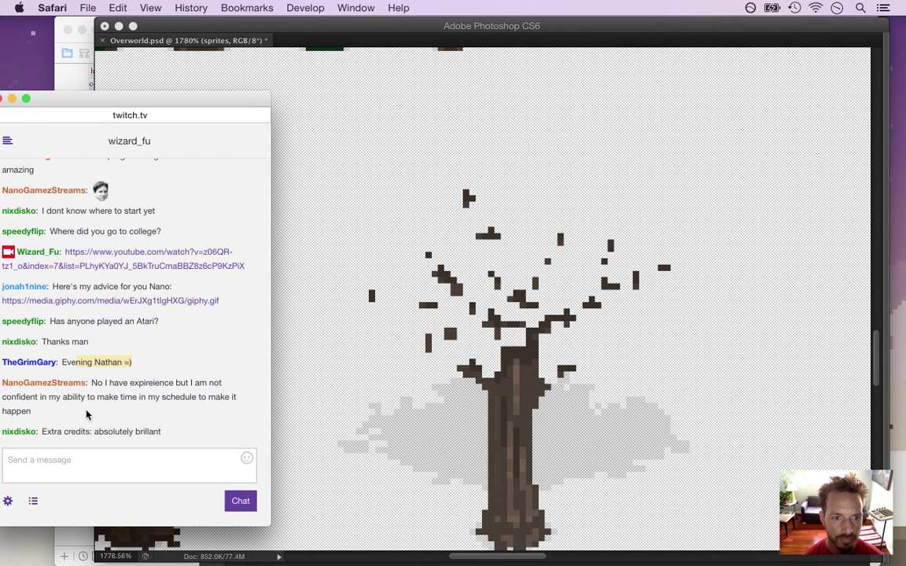
pyautogui.moveTo(99, 380); pyautogui.dragTo(135, 405)
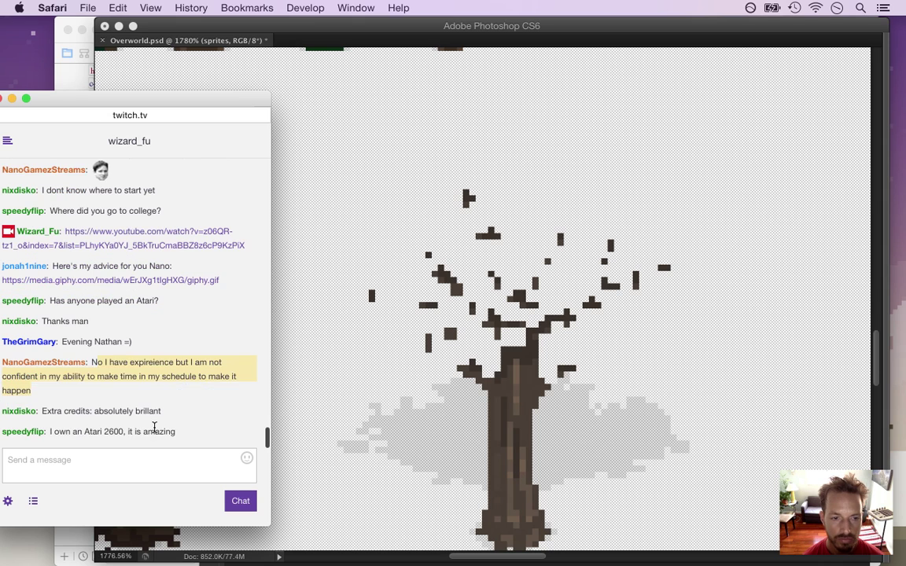
pyautogui.click(138, 385)
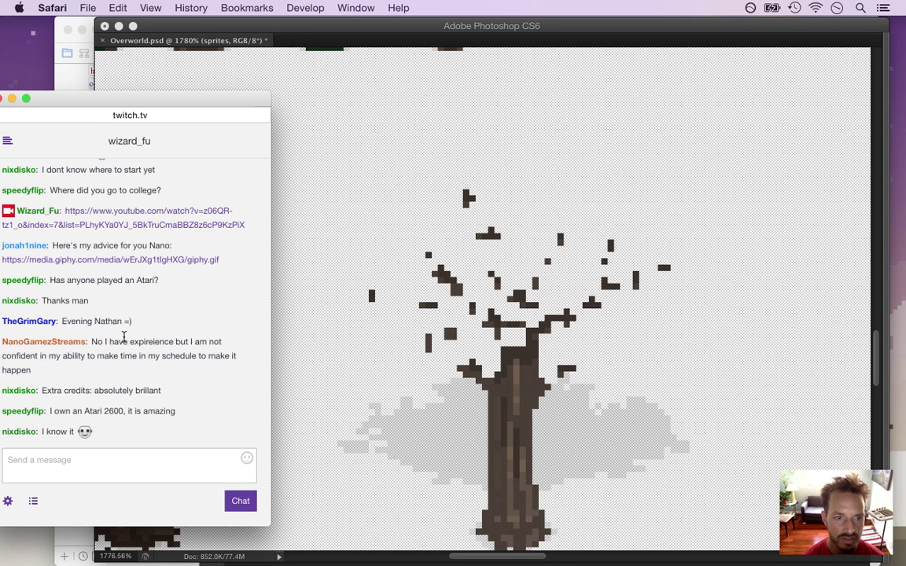
pyautogui.moveTo(96, 341); pyautogui.dragTo(137, 364)
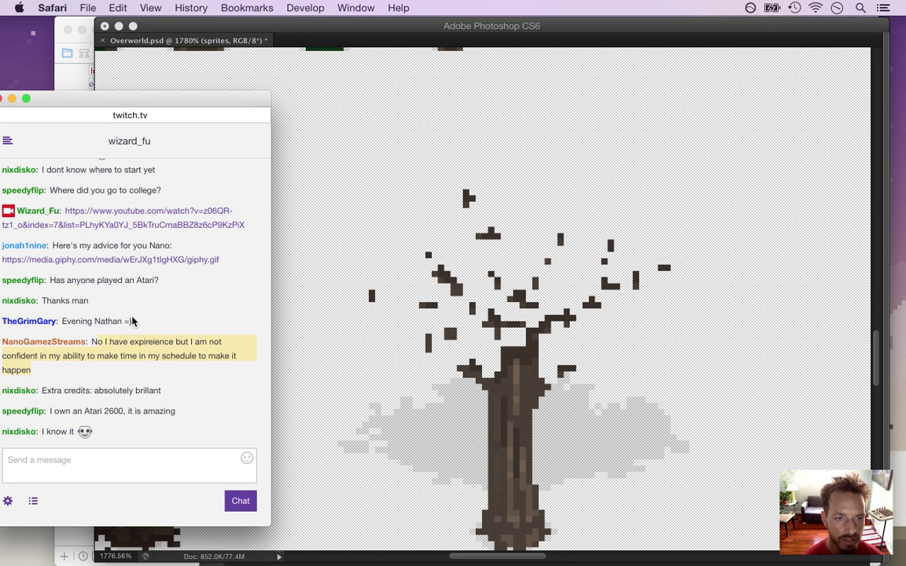
pyautogui.click(152, 355)
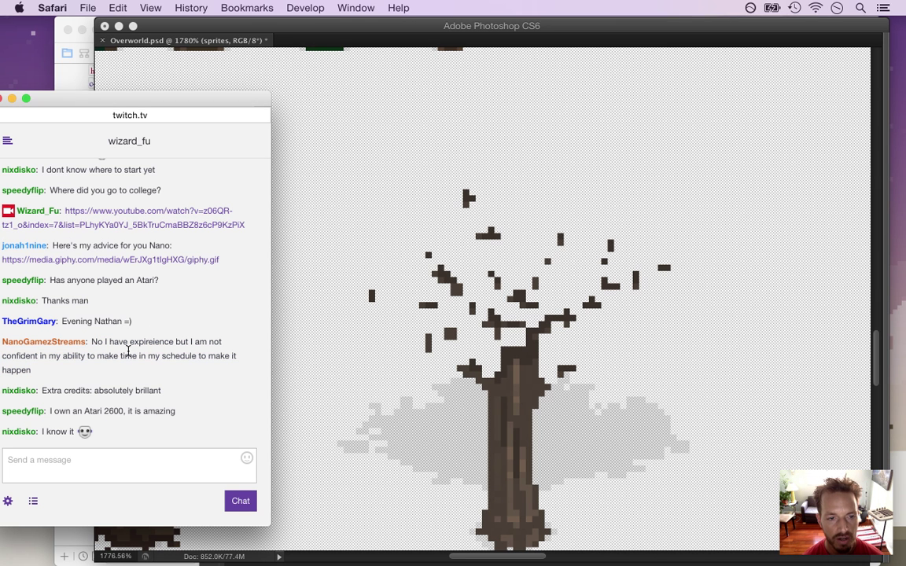
pyautogui.moveTo(100, 341); pyautogui.dragTo(128, 362)
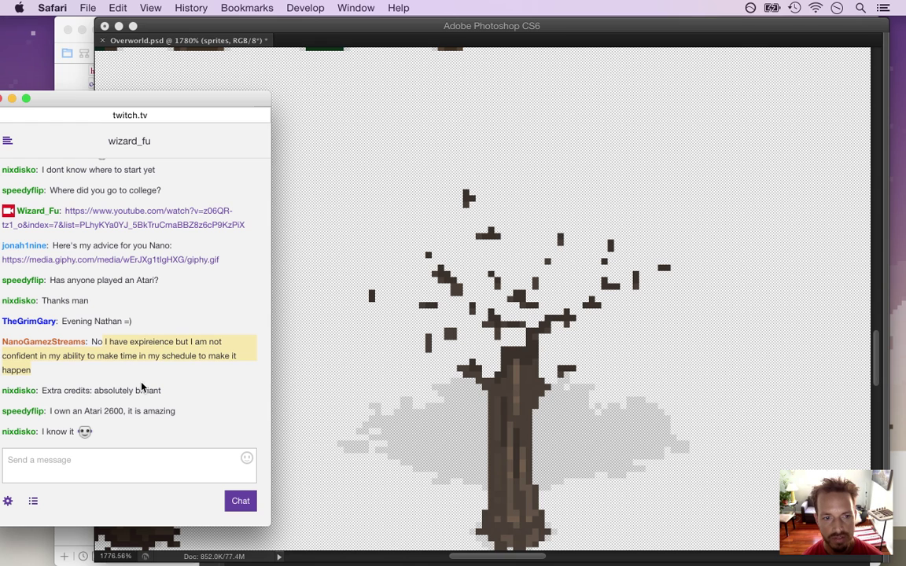
# Return to Photoshop and draw brown branches from the trunk top out to the left side of the crown.
pyautogui.click(136, 378)
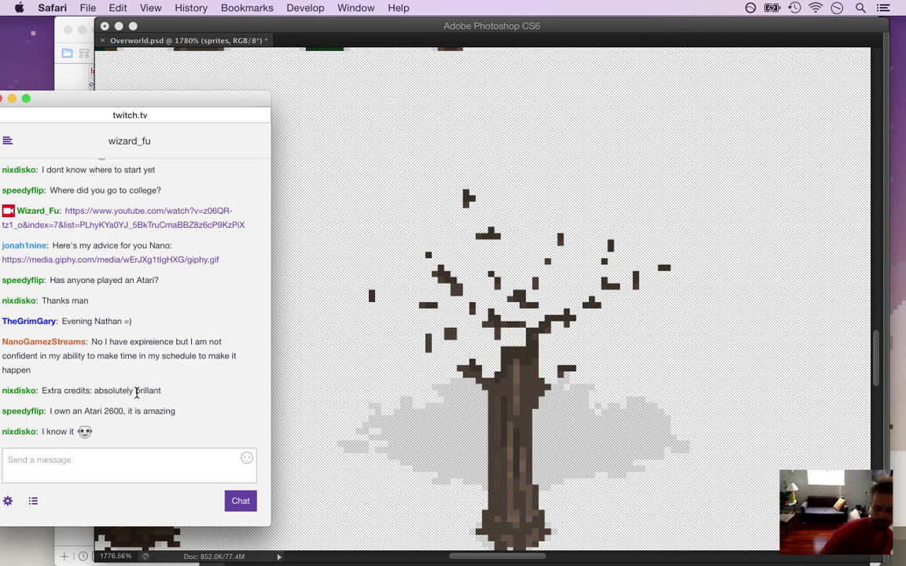
pyautogui.click(601, 26)
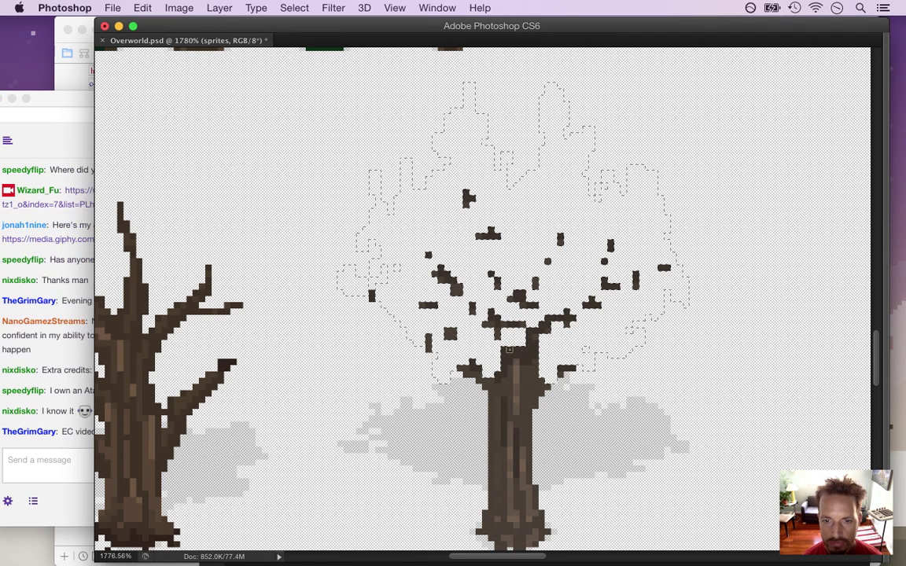
pyautogui.moveTo(491, 365)
pyautogui.mouseDown()
pyautogui.moveTo(425, 307)
pyautogui.moveTo(368, 293)
pyautogui.mouseUp()
pyautogui.moveTo(496, 337); pyautogui.dragTo(431, 272)
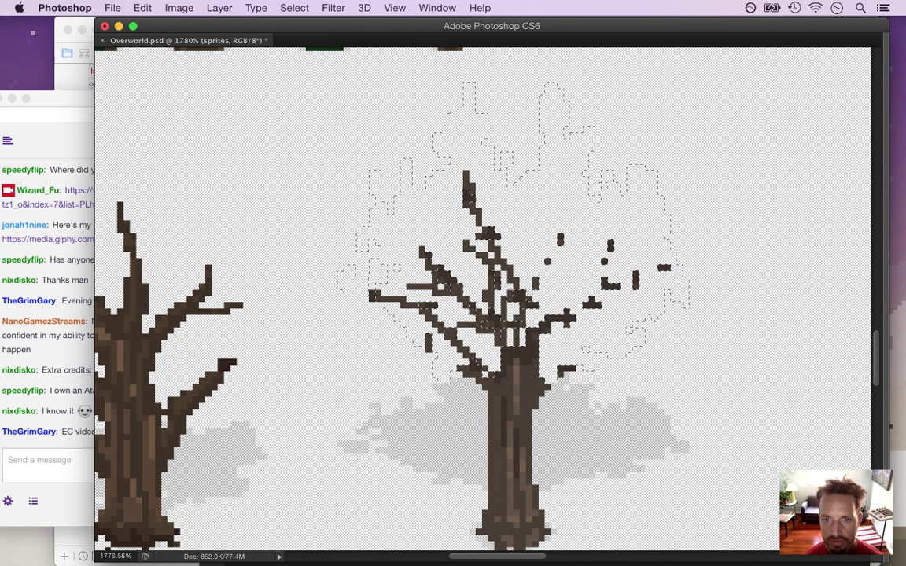
# Draw thin forked twigs across the top and upper left of the crown, extending the middle branches upward.
pyautogui.click(516, 200)
pyautogui.moveTo(532, 207); pyautogui.dragTo(548, 185)
pyautogui.moveTo(472, 211); pyautogui.dragTo(420, 213)
pyautogui.click(420, 213)
pyautogui.moveTo(483, 209)
pyautogui.mouseDown()
pyautogui.moveTo(497, 180)
pyautogui.moveTo(465, 130)
pyautogui.mouseUp()
pyautogui.moveTo(464, 196); pyautogui.dragTo(447, 186)
pyautogui.moveTo(465, 243)
pyautogui.mouseDown()
pyautogui.moveTo(439, 235)
pyautogui.moveTo(434, 254)
pyautogui.moveTo(397, 238)
pyautogui.mouseUp()
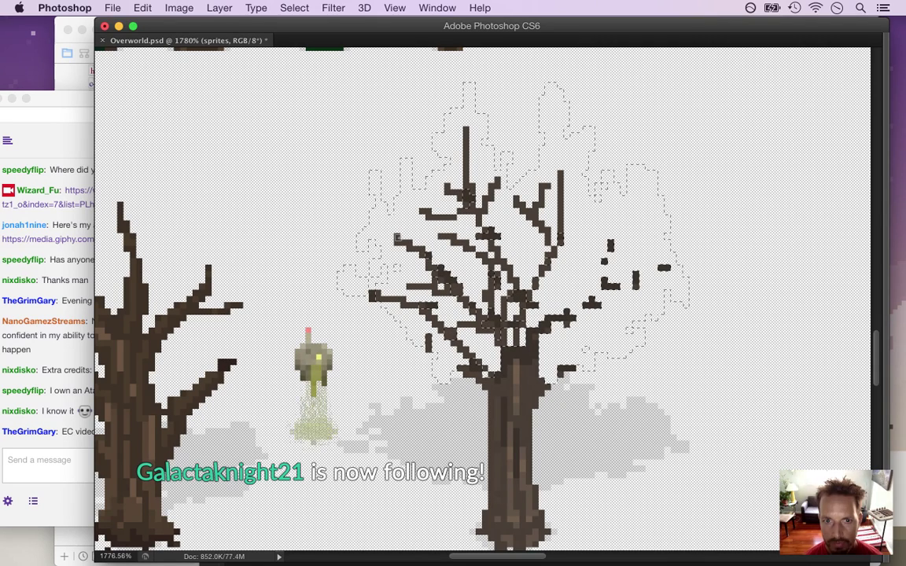
# Read the Twitch chat message recommending EC videos, highlighting its text, and return to Photoshop.
pyautogui.click(72, 492)
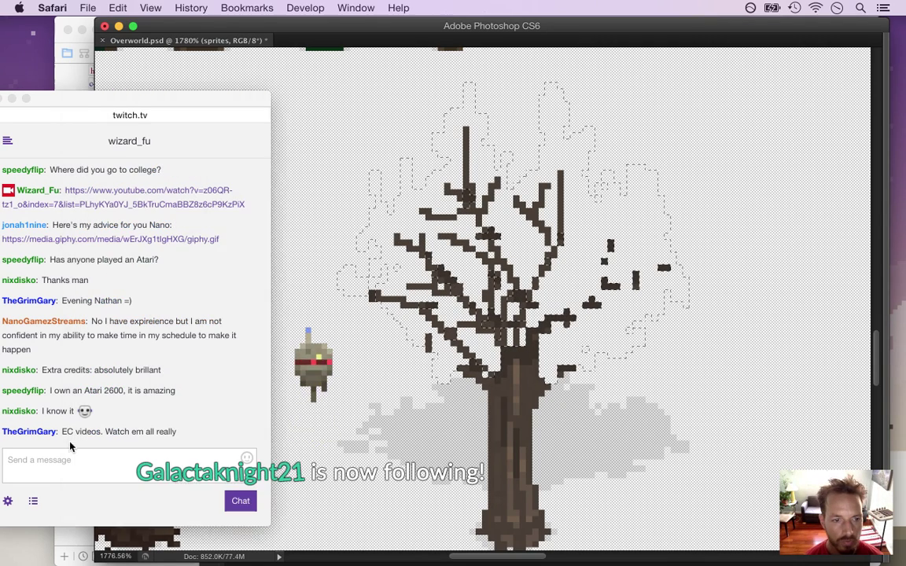
pyautogui.moveTo(89, 440); pyautogui.dragTo(189, 465)
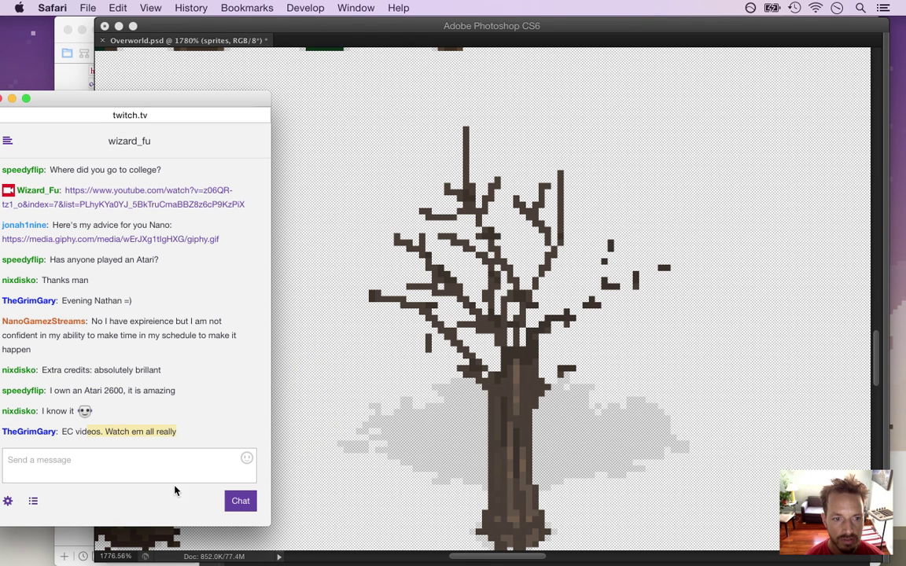
pyautogui.click(628, 34)
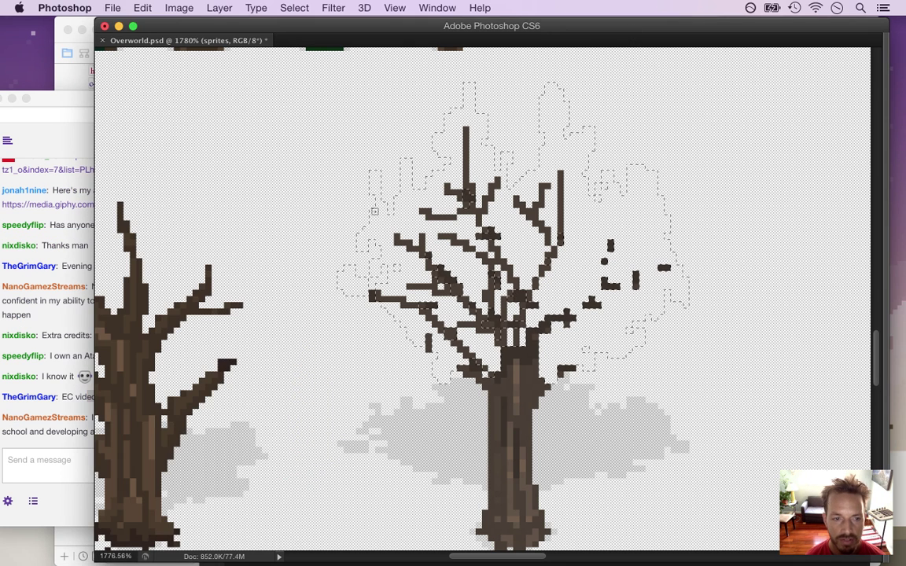
# Return to the Twitch chat and highlight the message about balancing soccer, piano, school and developing a game.
pyautogui.click(46, 314)
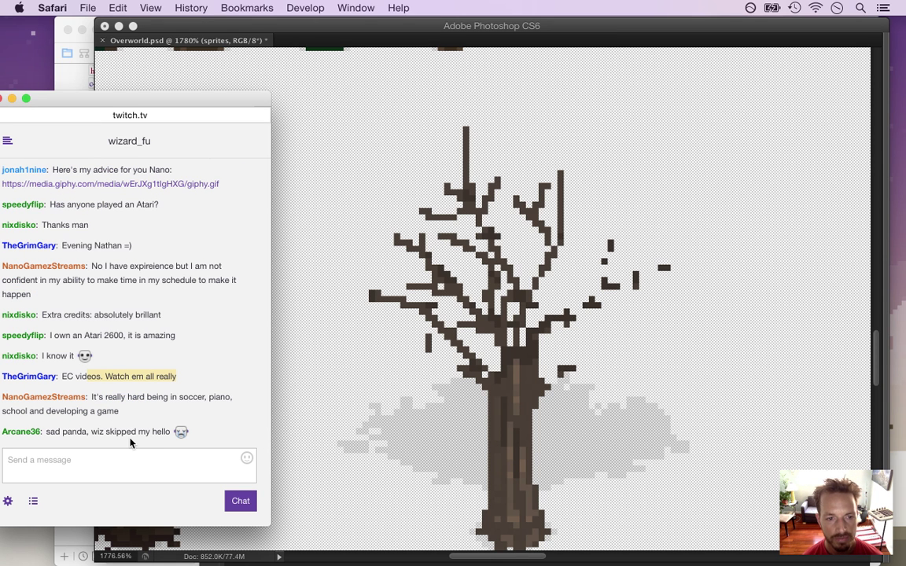
pyautogui.moveTo(103, 377); pyautogui.dragTo(123, 398)
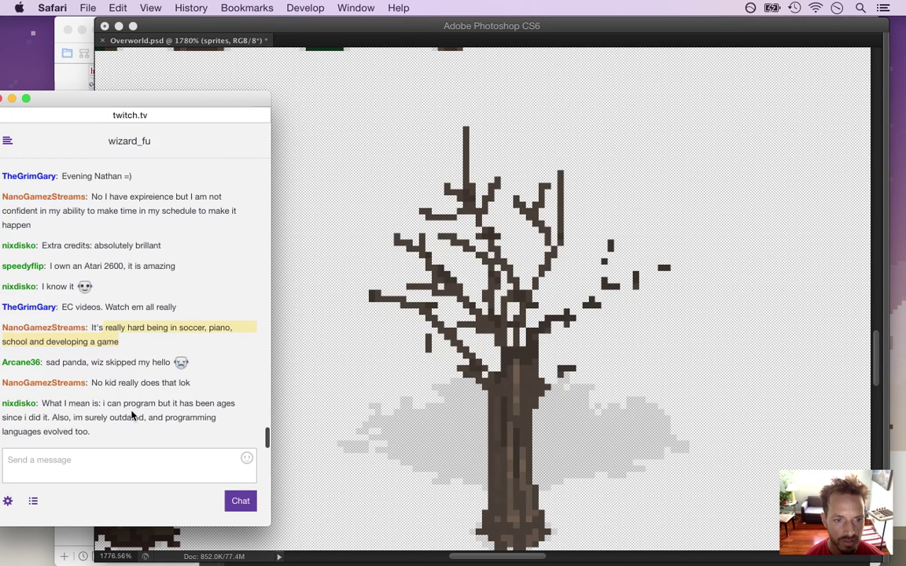
pyautogui.click(111, 338)
pyautogui.moveTo(100, 330); pyautogui.dragTo(123, 339)
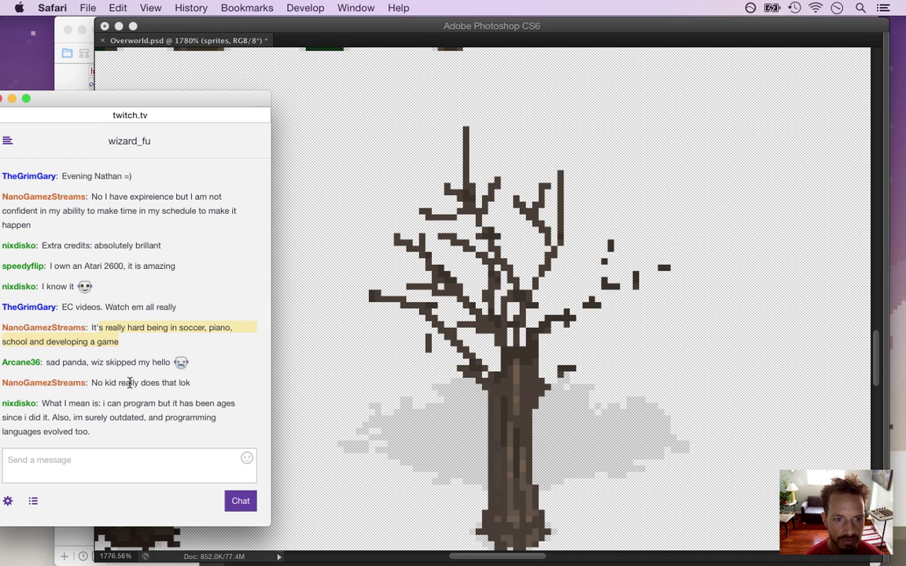
# Find the skipped greeting "heeeey" earlier in the chat, highlight it, and return to the newest messages.
pyautogui.moveTo(56, 361); pyautogui.dragTo(149, 359)
pyautogui.moveTo(267, 437); pyautogui.dragTo(266, 404)
pyautogui.moveTo(51, 265); pyautogui.dragTo(59, 267)
pyautogui.doubleClick(58, 265)
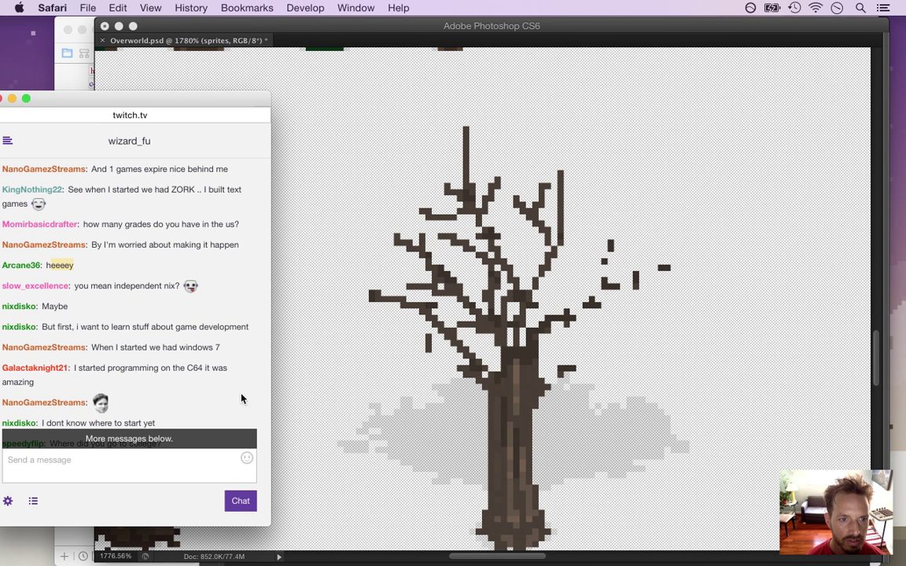
pyautogui.click(234, 436)
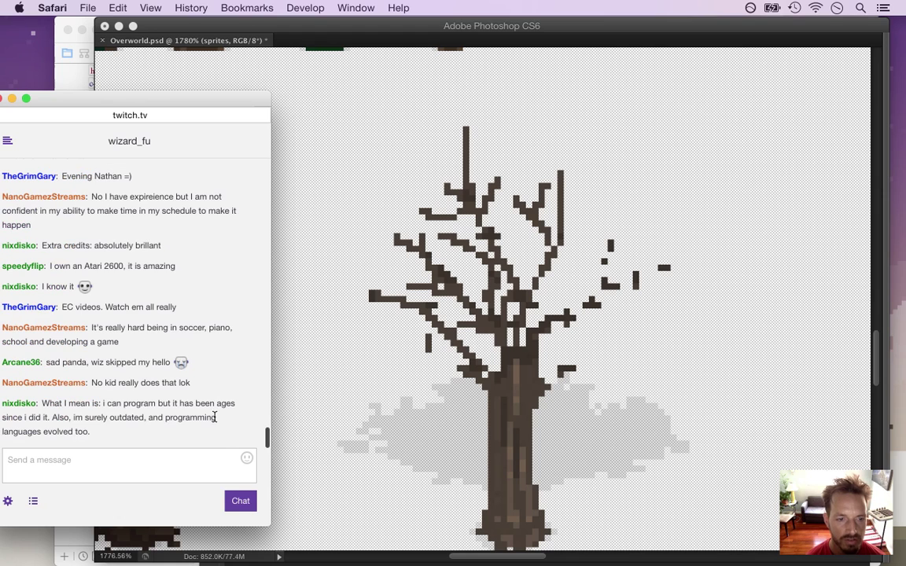
# Highlight the chat complaint about the skipped hello and the messages about outdated programming and never learning design.
pyautogui.moveTo(61, 362); pyautogui.dragTo(135, 362)
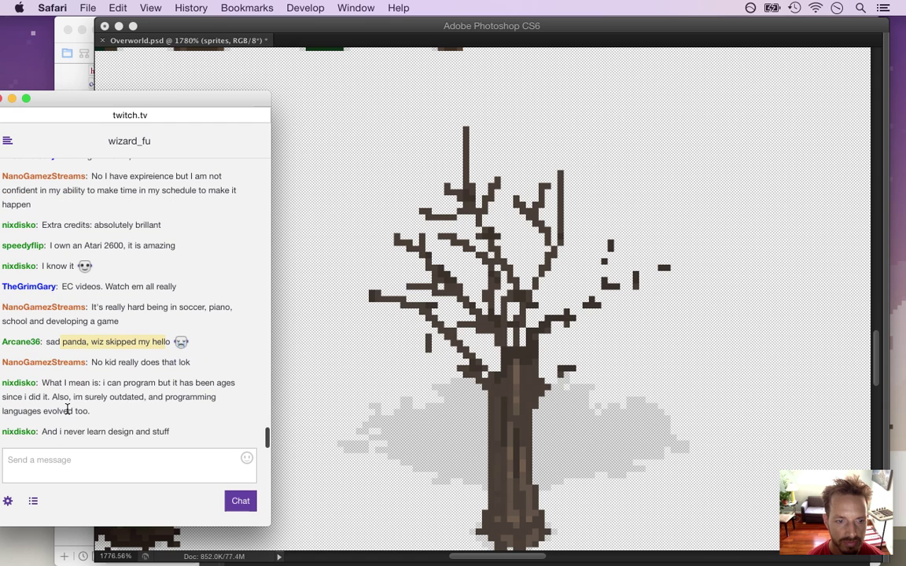
pyautogui.moveTo(64, 382); pyautogui.dragTo(152, 431)
pyautogui.click(152, 431)
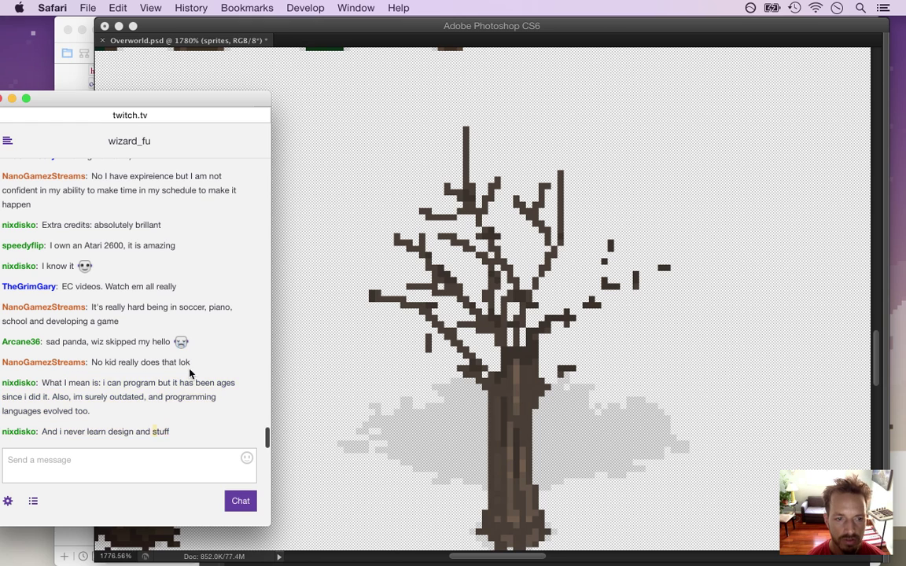
# Return to Photoshop and draw forked twigs on the right side of the crown.
pyautogui.click(510, 41)
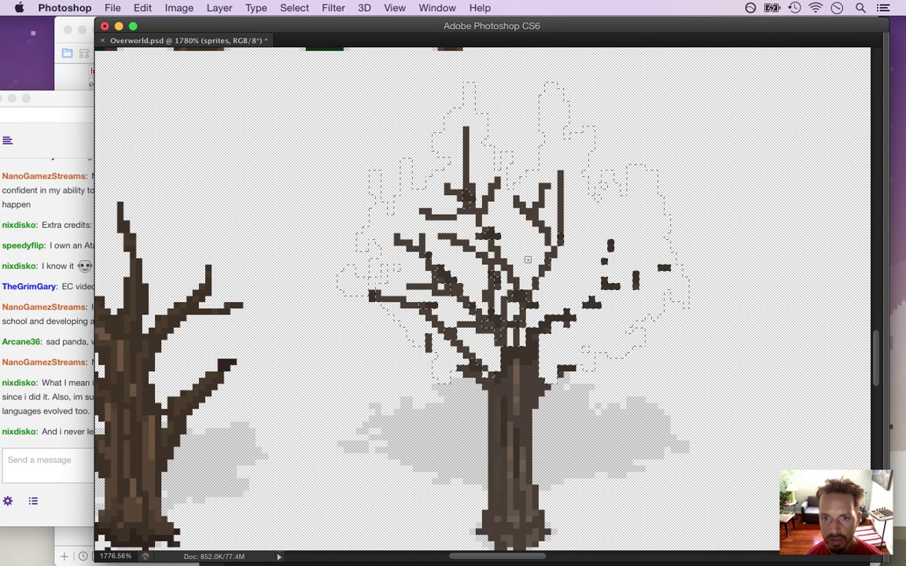
pyautogui.moveTo(564, 242)
pyautogui.mouseDown()
pyautogui.moveTo(590, 224)
pyautogui.moveTo(584, 212)
pyautogui.mouseUp()
pyautogui.click(582, 209)
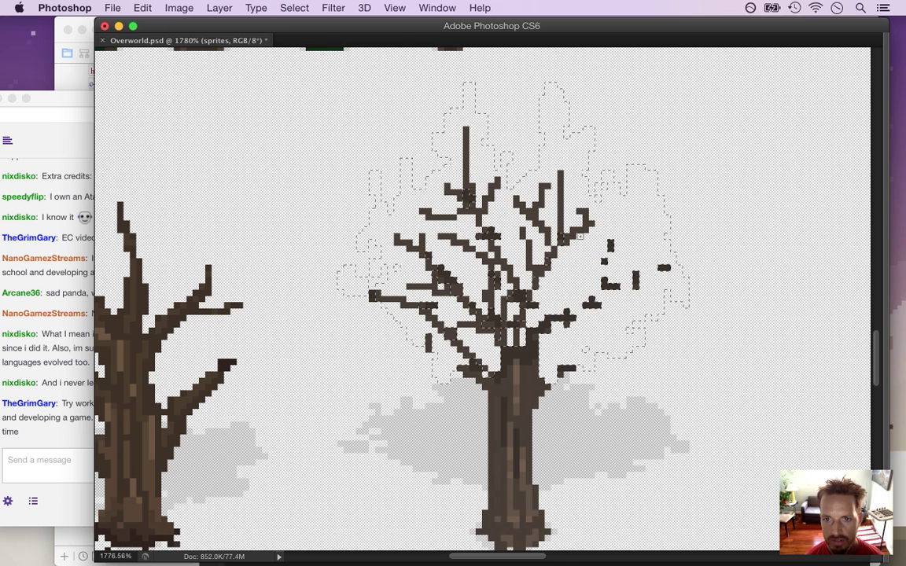
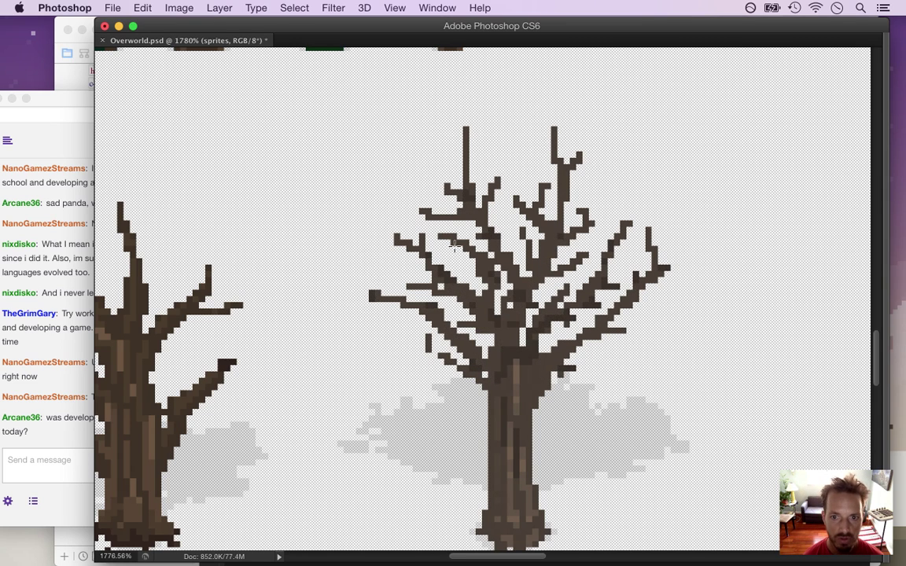
# Zoom in to 3200% where the branches meet the trunk and activate the Eyedropper tool.
pyautogui.click(510, 385)
pyautogui.click(510, 385)
pyautogui.press('i')
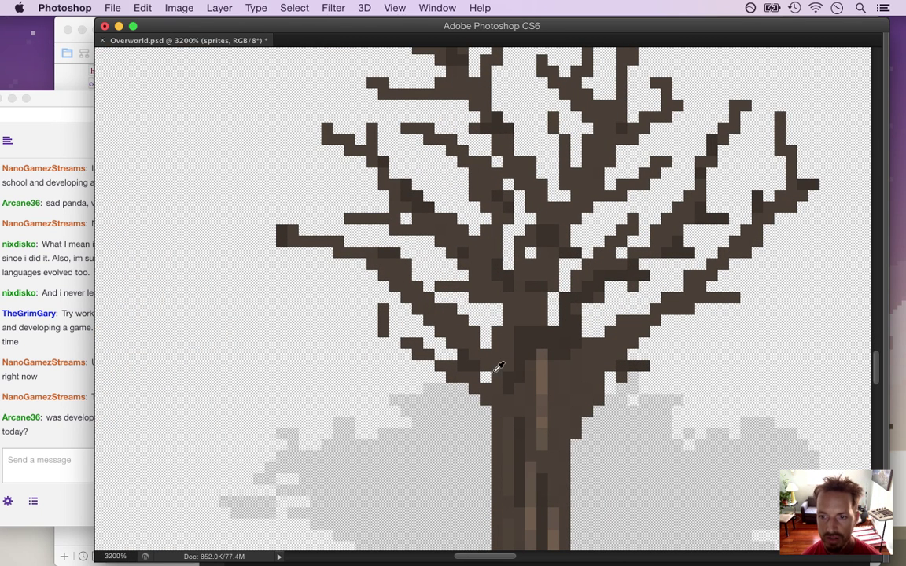
pyautogui.moveTo(875, 370)
pyautogui.mouseDown()
pyautogui.moveTo(877, 380)
pyautogui.moveTo(876, 368)
pyautogui.mouseUp()
# Read the chat messages about programming, making time, drawing something right now and developing on Win95, highlighting their text.
pyautogui.click(67, 346)
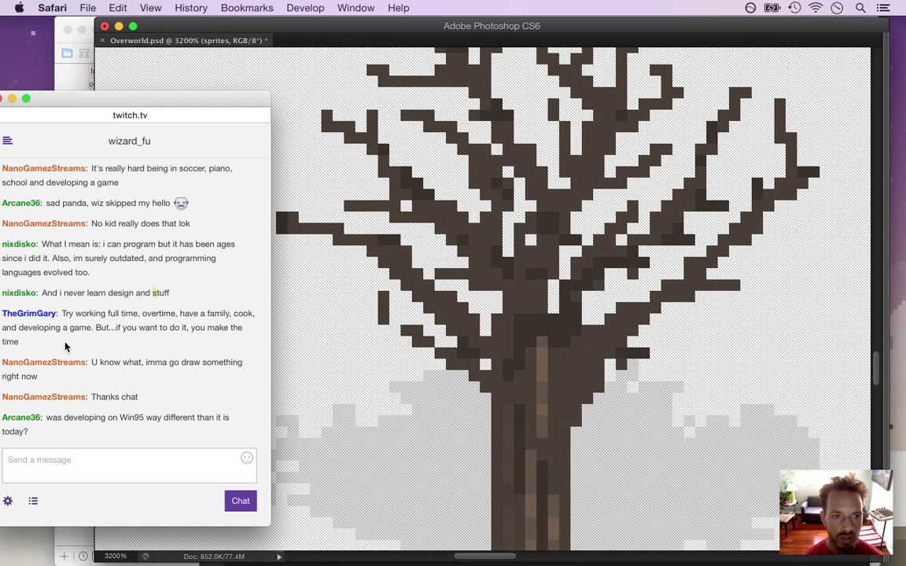
pyautogui.moveTo(73, 258); pyautogui.dragTo(166, 293)
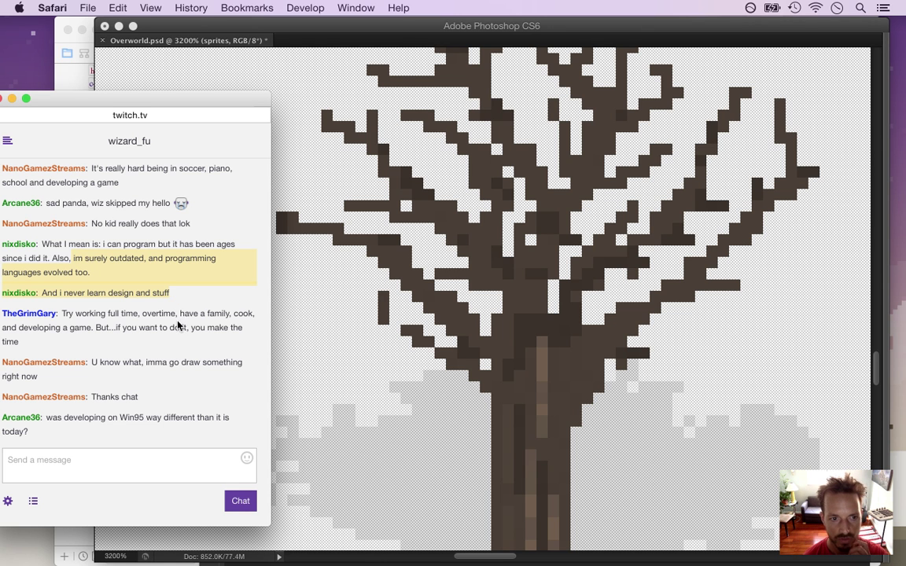
pyautogui.moveTo(75, 313)
pyautogui.mouseDown()
pyautogui.moveTo(116, 328)
pyautogui.moveTo(98, 364)
pyautogui.moveTo(144, 370)
pyautogui.mouseUp()
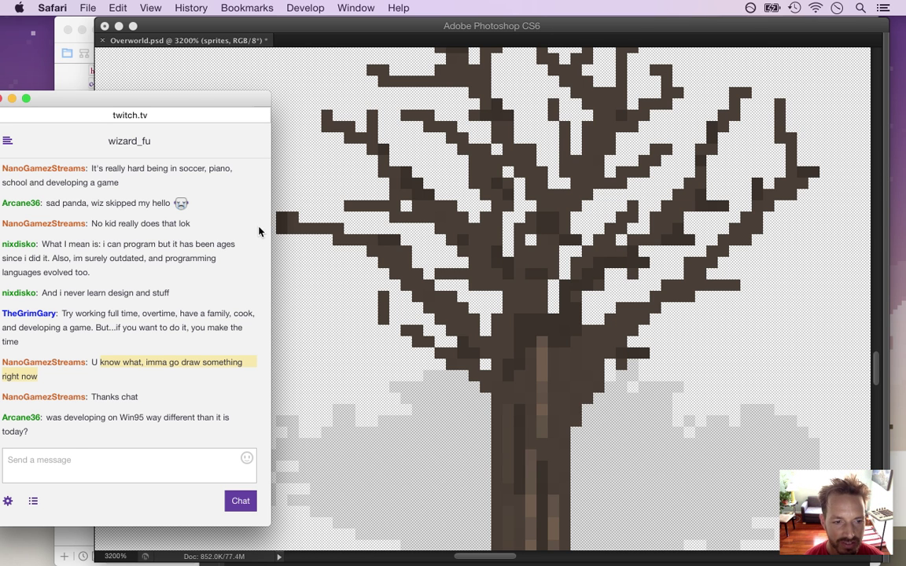
pyautogui.moveTo(46, 419); pyautogui.dragTo(72, 429)
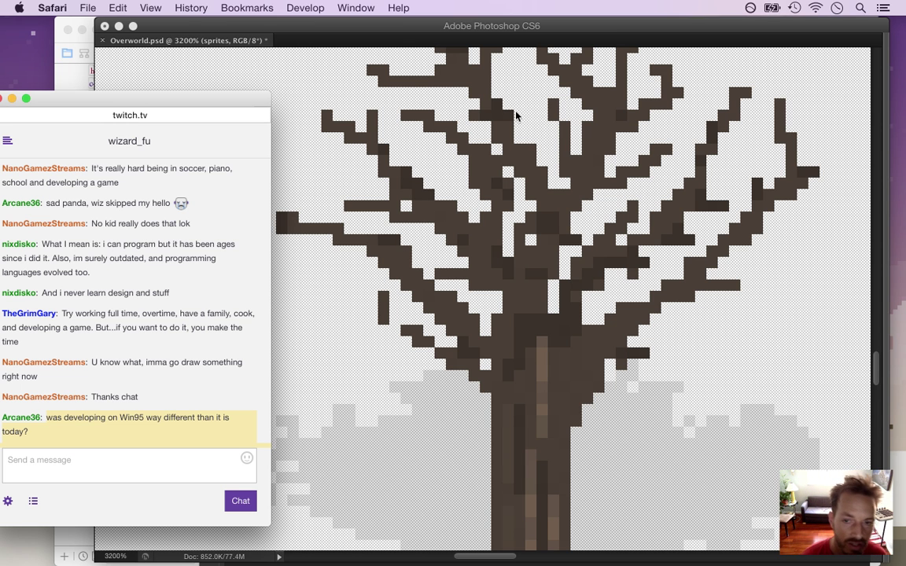
# Return to Photoshop, sample browns from the tree and paint lighter bark highlights on the left and central branches.
pyautogui.click(588, 29)
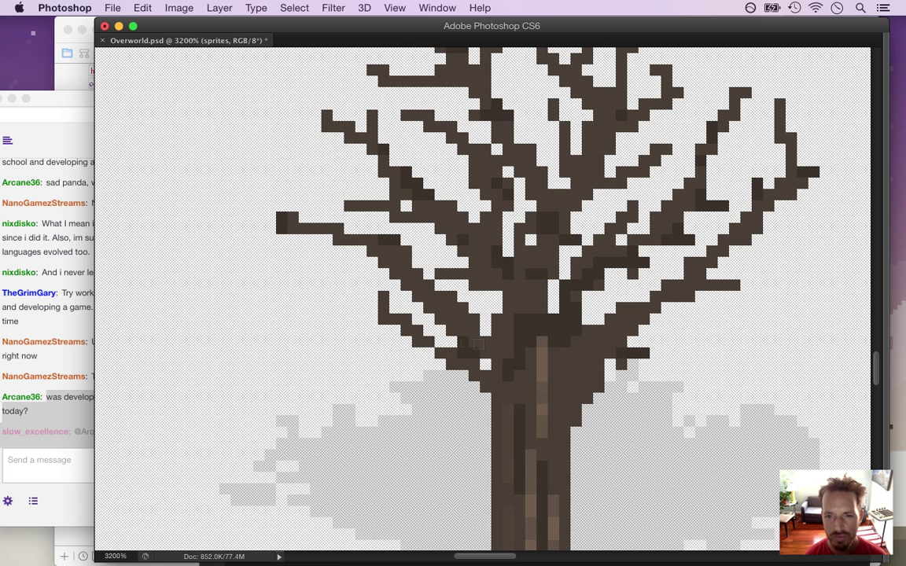
pyautogui.keyDown('alt'); pyautogui.click(541, 388); pyautogui.keyUp('alt')
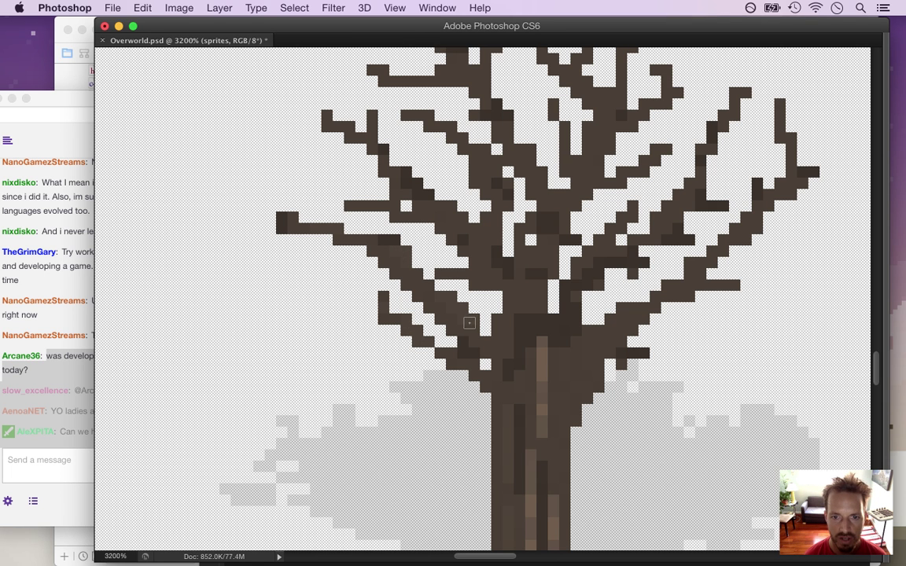
pyautogui.keyDown('alt'); pyautogui.click(475, 429); pyautogui.keyUp('alt')
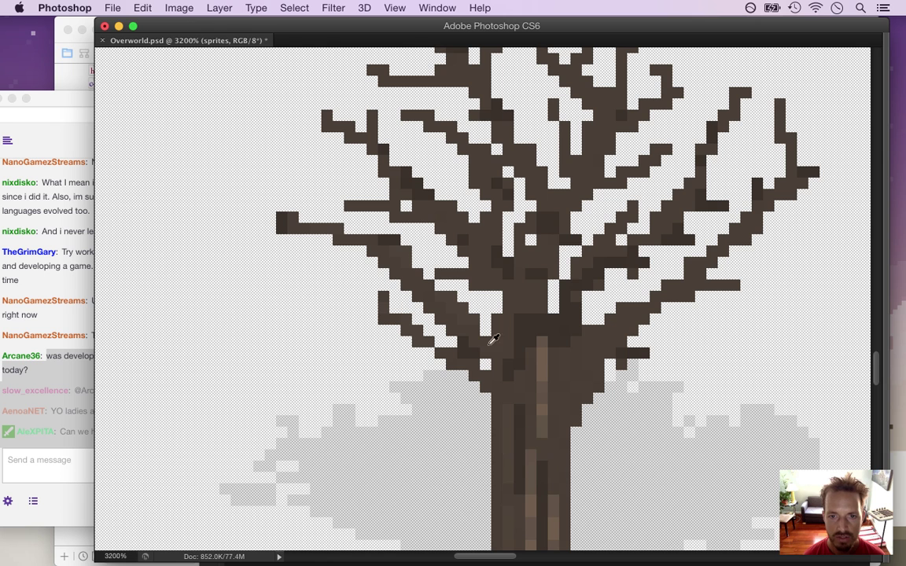
pyautogui.moveTo(463, 319)
pyautogui.mouseDown()
pyautogui.moveTo(442, 302)
pyautogui.moveTo(492, 330)
pyautogui.moveTo(406, 279)
pyautogui.moveTo(451, 315)
pyautogui.mouseUp()
pyautogui.keyDown('alt'); pyautogui.click(477, 331); pyautogui.keyUp('alt')
pyautogui.click(451, 316)
pyautogui.moveTo(483, 252)
pyautogui.mouseDown()
pyautogui.moveTo(497, 284)
pyautogui.moveTo(531, 310)
pyautogui.mouseUp()
pyautogui.moveTo(429, 205); pyautogui.dragTo(441, 217)
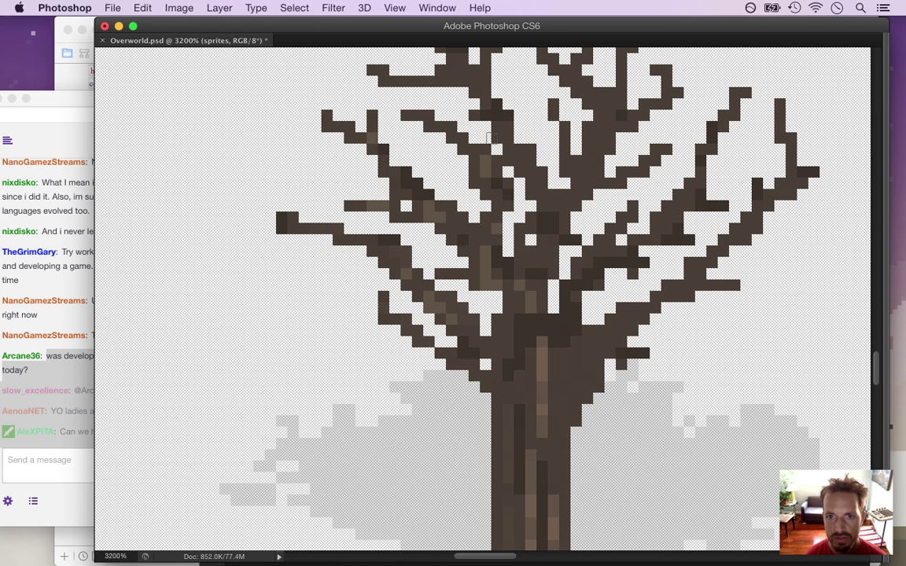
# Paint lighter bark highlights on the right-hand branches and zoom out to view the whole tree.
pyautogui.moveTo(635, 184); pyautogui.dragTo(576, 247)
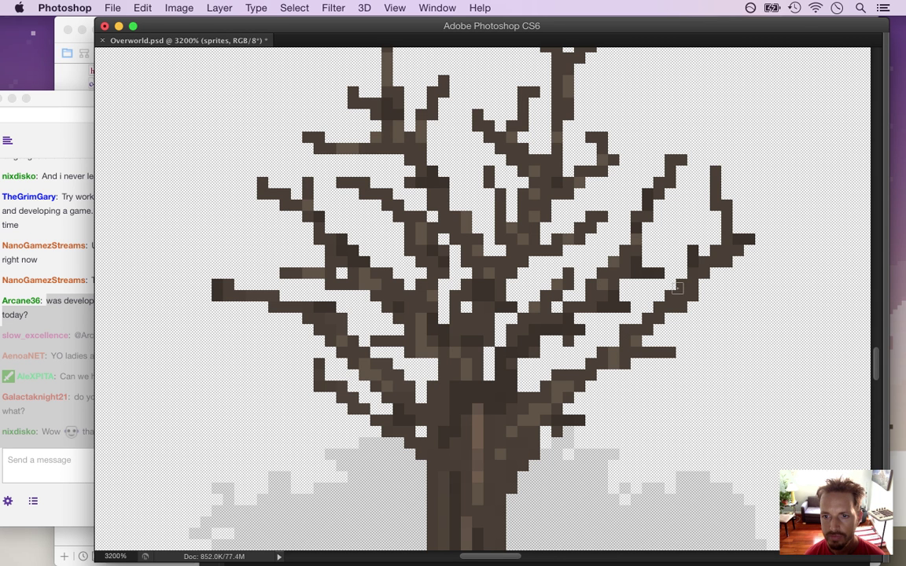
pyautogui.click(717, 205)
pyautogui.press('z')
pyautogui.moveTo(446, 232); pyautogui.dragTo(436, 233)
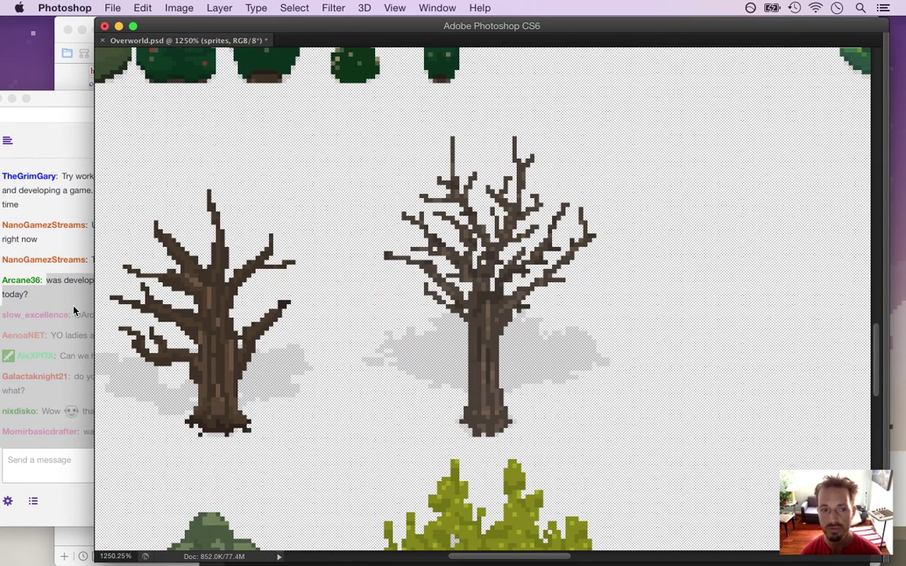
# Switch to the Twitch chat and highlight the Win95 development question and the reply about it being slower.
pyautogui.click(66, 275)
pyautogui.moveTo(65, 282); pyautogui.dragTo(103, 290)
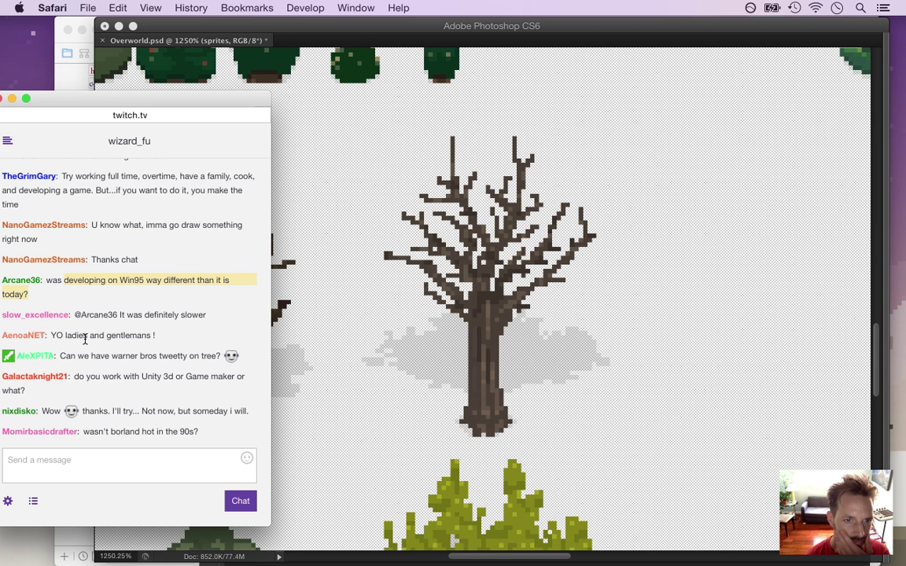
pyautogui.moveTo(99, 315); pyautogui.dragTo(209, 317)
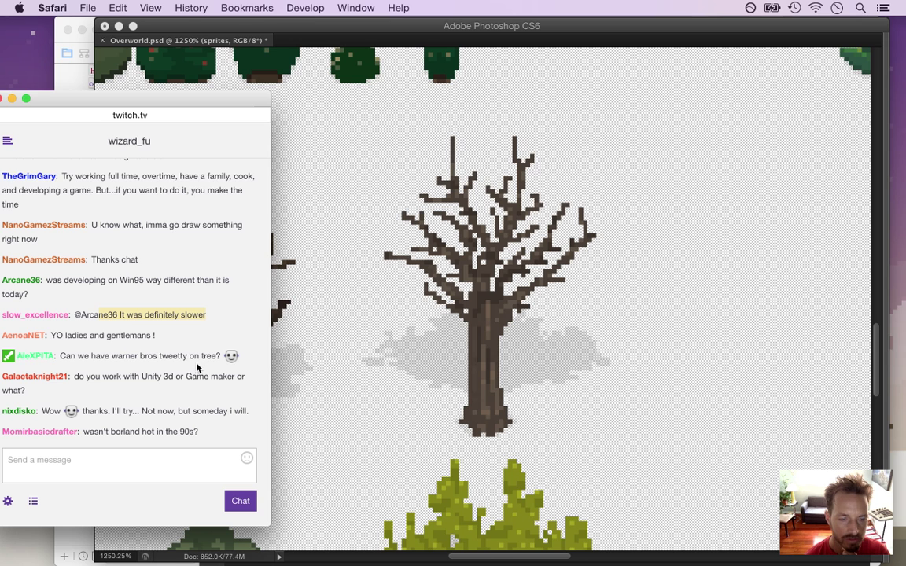
# Highlight the chat greeting, the Warner Bros Tweety request and the question about using Unity 3D or Game Maker.
pyautogui.moveTo(51, 335); pyautogui.dragTo(108, 314)
pyautogui.click(78, 321)
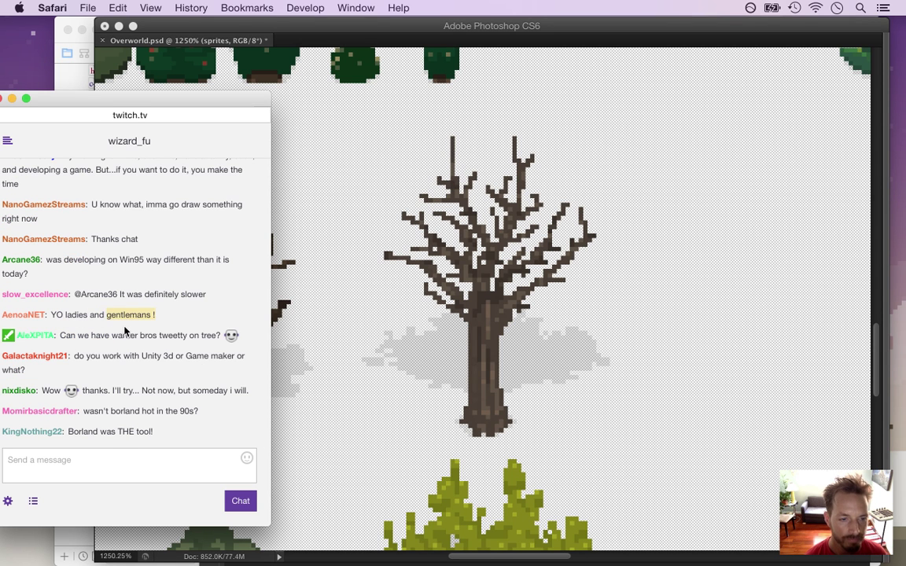
pyautogui.moveTo(111, 335); pyautogui.dragTo(147, 301)
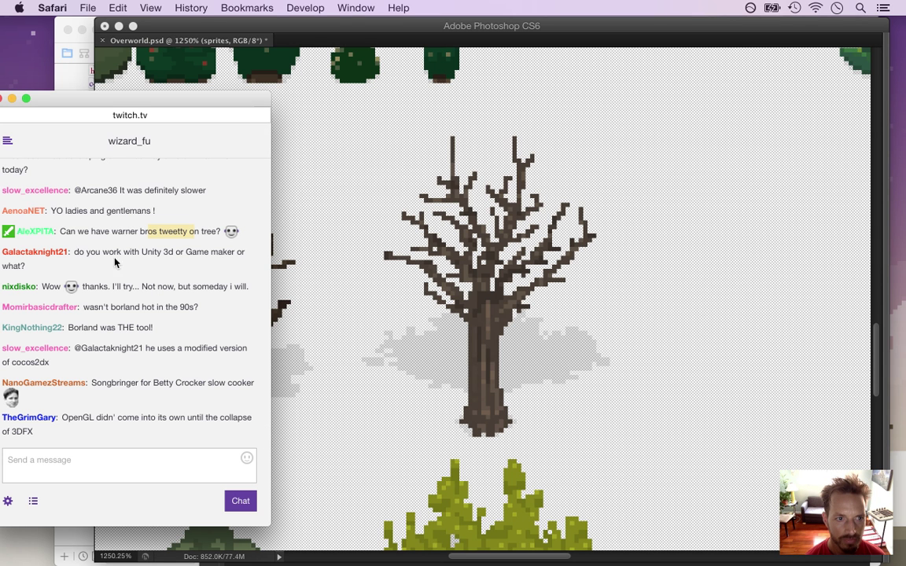
pyautogui.moveTo(95, 254); pyautogui.dragTo(145, 265)
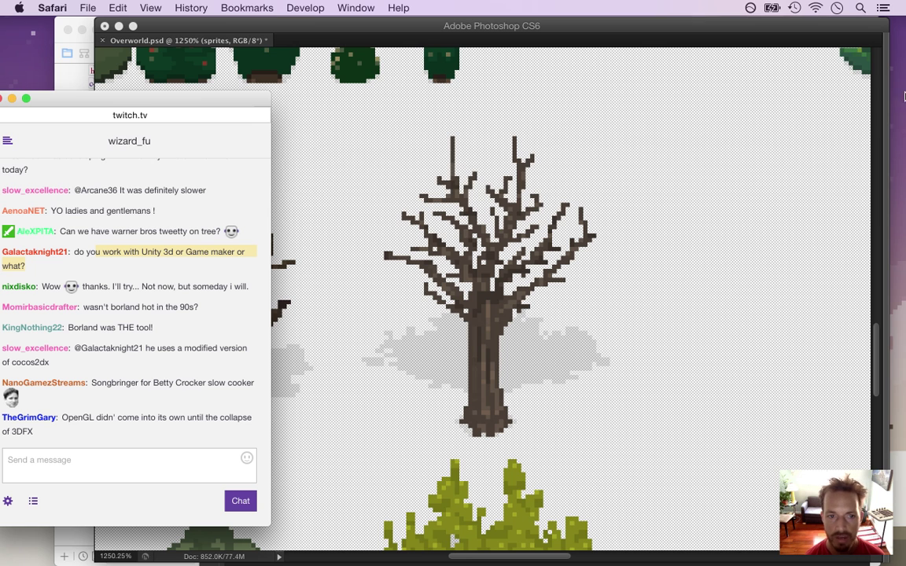
# Open the cocos2d-x.org website in a new browser window.
pyautogui.moveTo(900, 96)
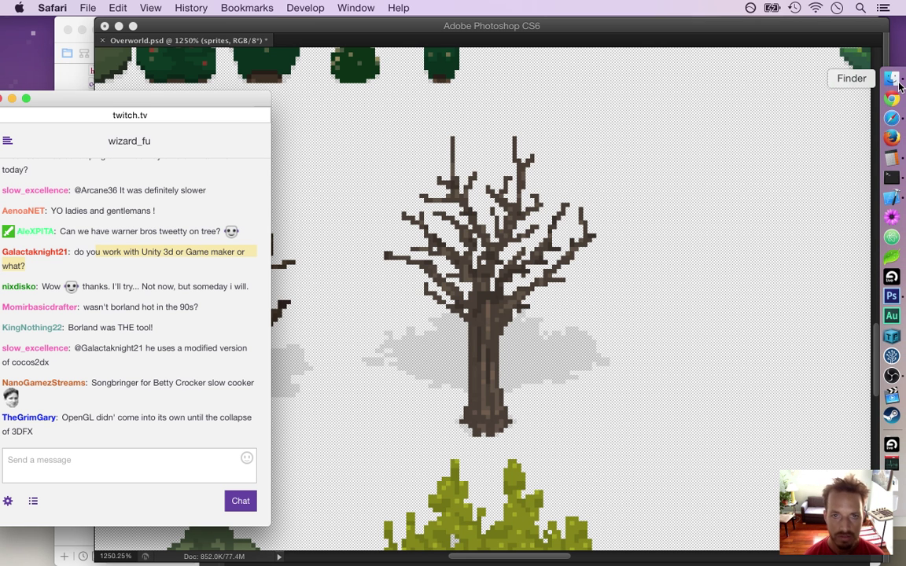
pyautogui.press('super+n')
pyautogui.write('coc')
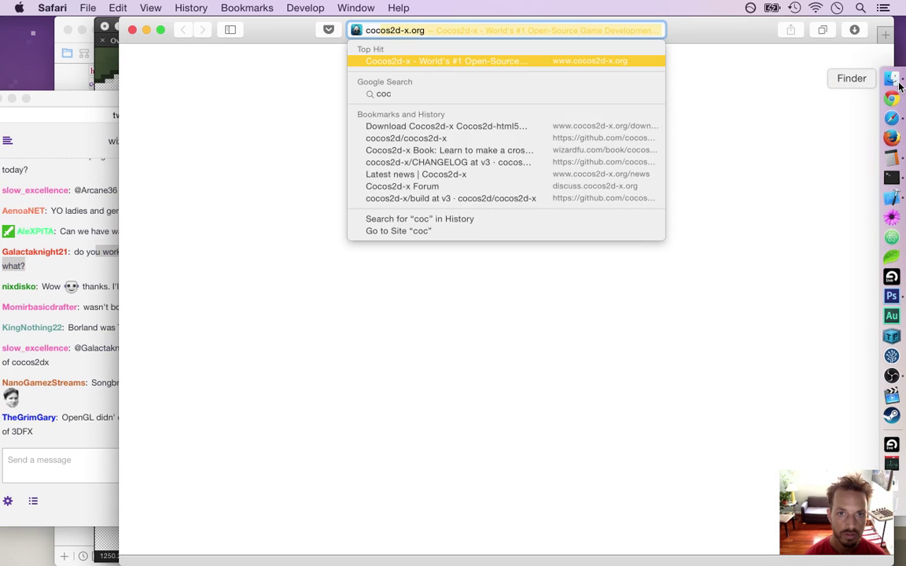
pyautogui.press('Return')
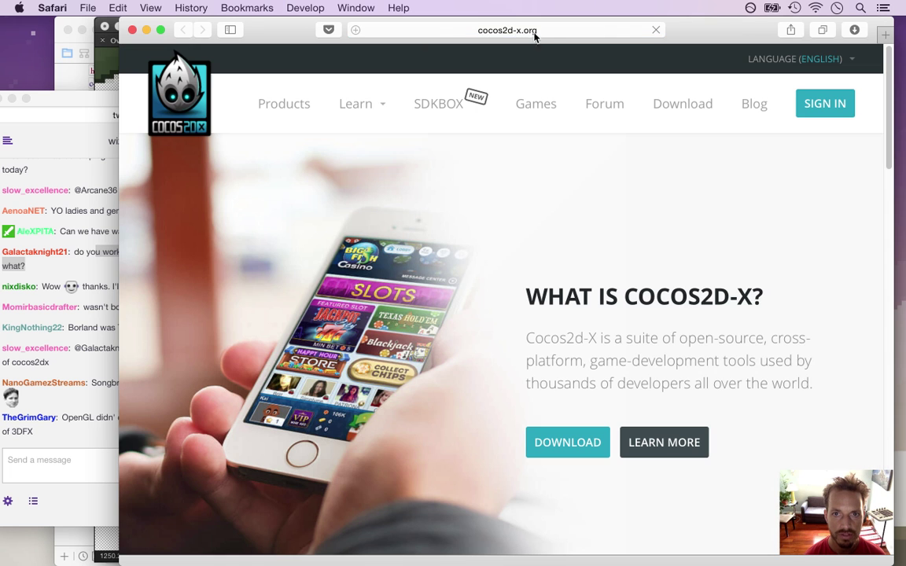
# Copy the Cocos2d-x site address, post it as a message in the Twitch chat, and close the site's window.
pyautogui.click(550, 31)
pyautogui.press('super+c')
pyautogui.click(92, 426)
pyautogui.click(117, 449)
pyautogui.press('super+v')
pyautogui.press('Return')
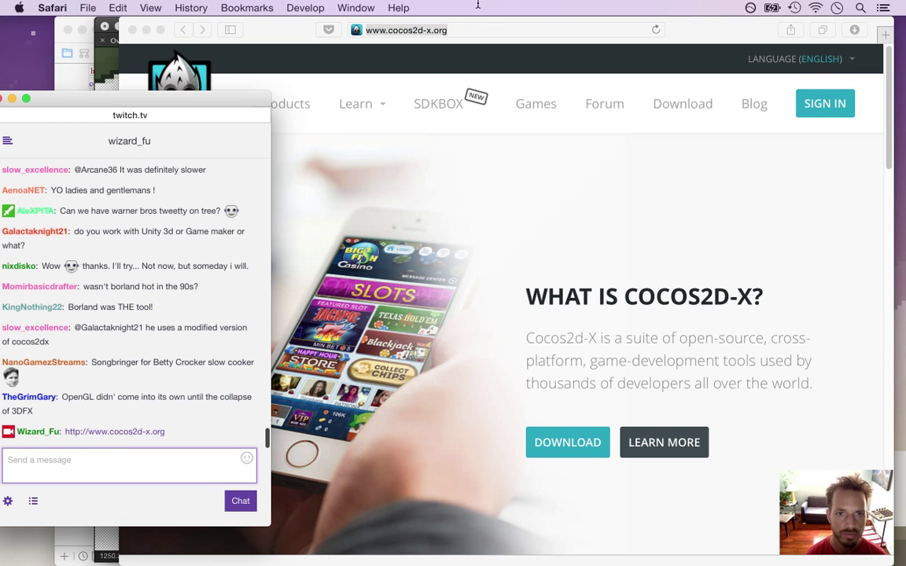
pyautogui.click(706, 39)
pyautogui.press('super+w')
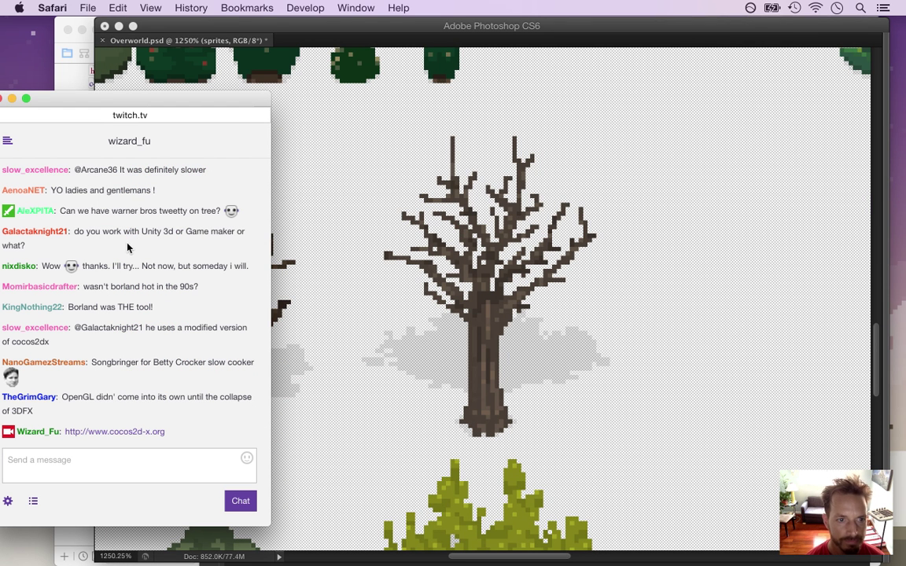
# Highlight the chat reply "Not now, but someday i will" while reading it.
pyautogui.moveTo(92, 266); pyautogui.dragTo(232, 314)
pyautogui.click(180, 267)
pyautogui.moveTo(140, 266); pyautogui.dragTo(208, 267)
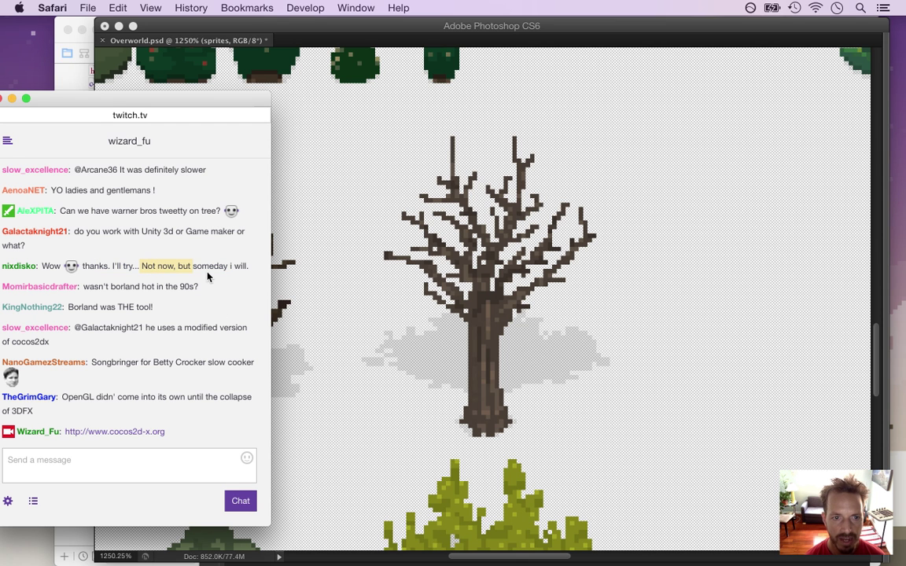
pyautogui.click(214, 265)
pyautogui.moveTo(141, 265); pyautogui.dragTo(220, 289)
pyautogui.click(216, 291)
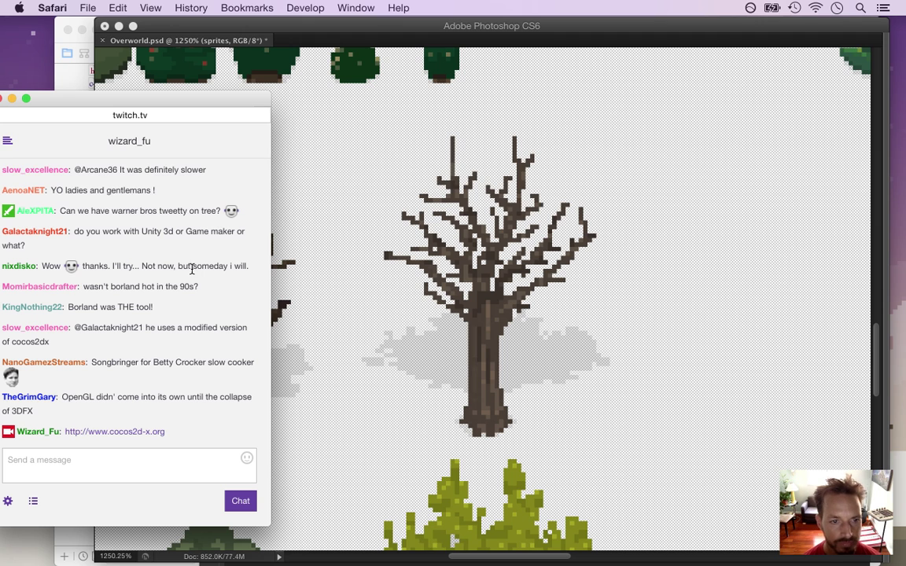
# Highlight the chat comments about Borland in the 90s, the Betty Crocker slow cooker joke, and OpenGL after the collapse of 3DFX.
pyautogui.moveTo(102, 289); pyautogui.dragTo(199, 285)
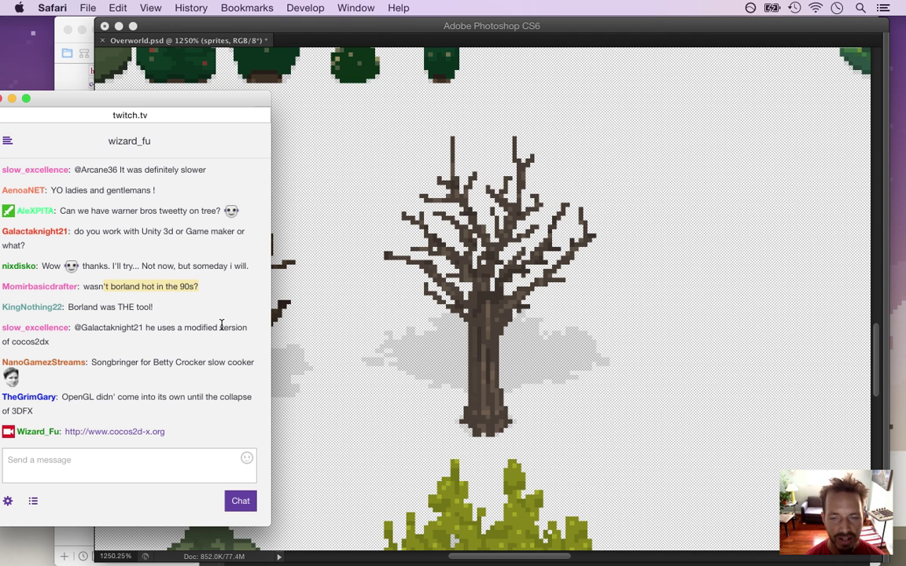
pyautogui.moveTo(93, 307); pyautogui.dragTo(154, 307)
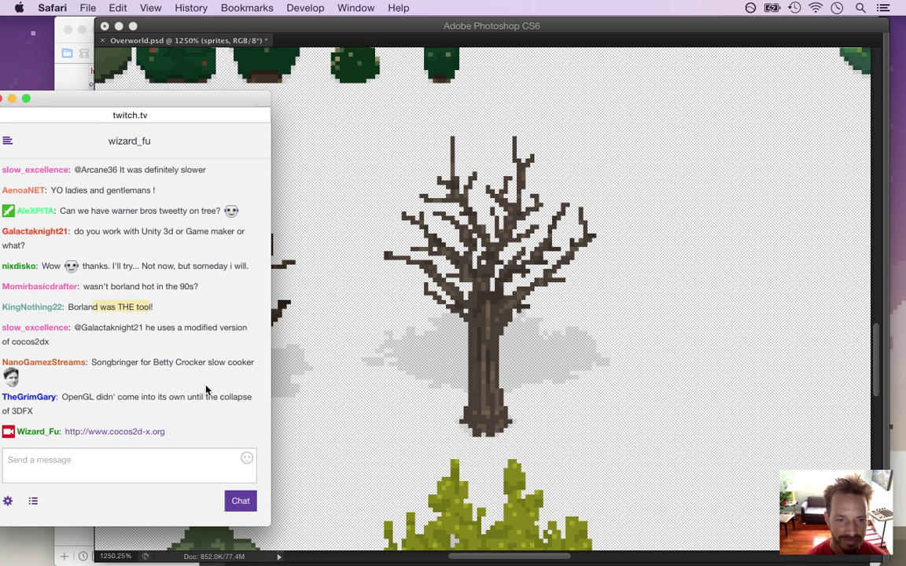
pyautogui.click(160, 364)
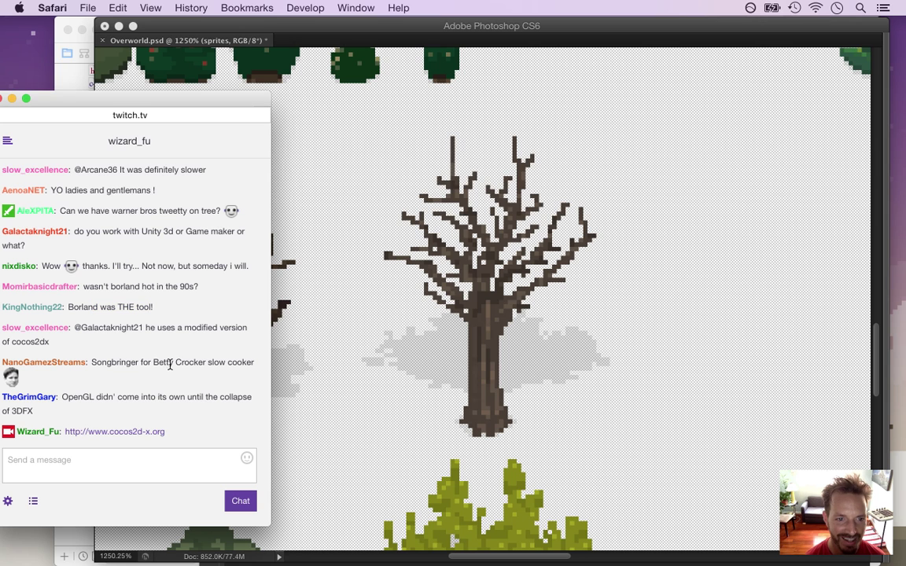
pyautogui.moveTo(132, 362); pyautogui.dragTo(262, 417)
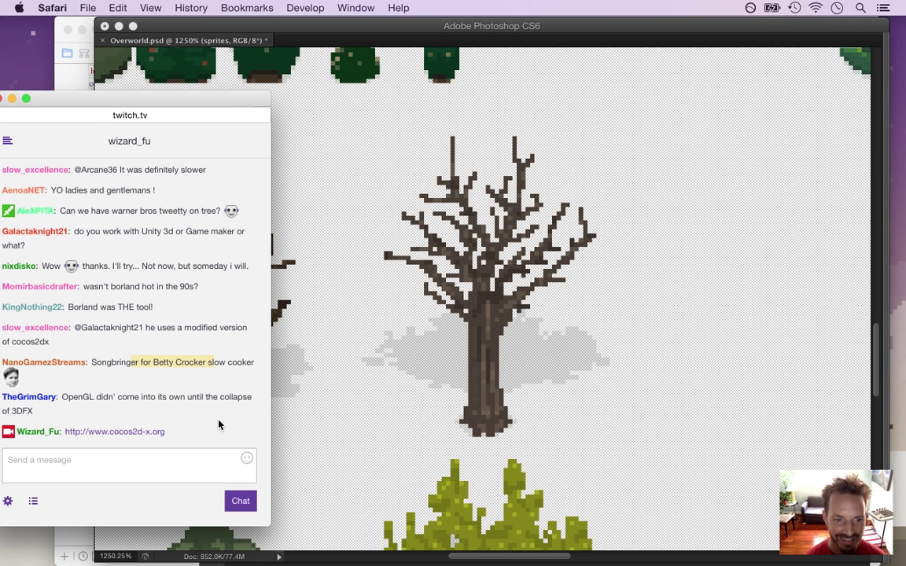
pyautogui.click(76, 396)
pyautogui.moveTo(76, 397); pyautogui.dragTo(101, 405)
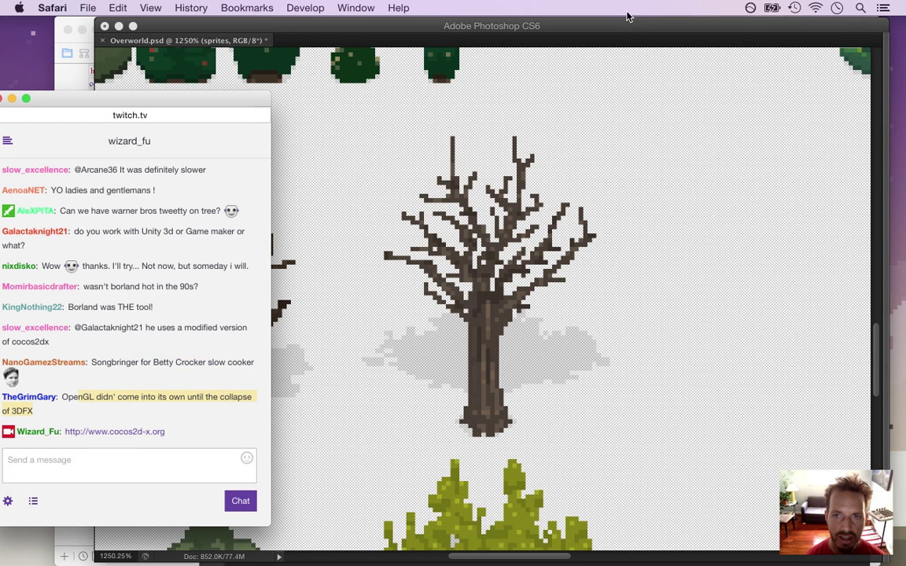
# Return to Photoshop, review the third bare tree up close and among the other sprites, and save Overworld.psd.
pyautogui.click(567, 23)
pyautogui.moveTo(498, 260); pyautogui.dragTo(529, 273)
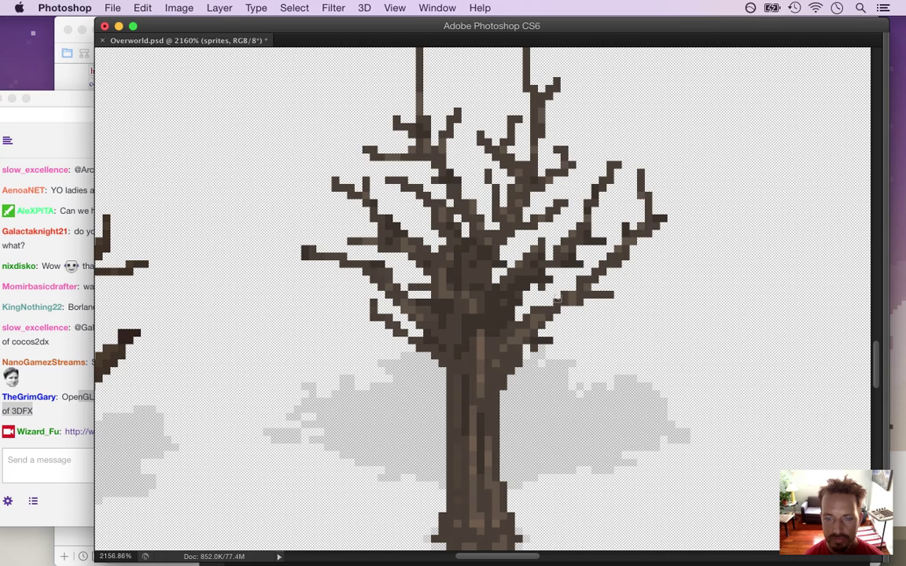
pyautogui.moveTo(491, 263); pyautogui.dragTo(410, 262)
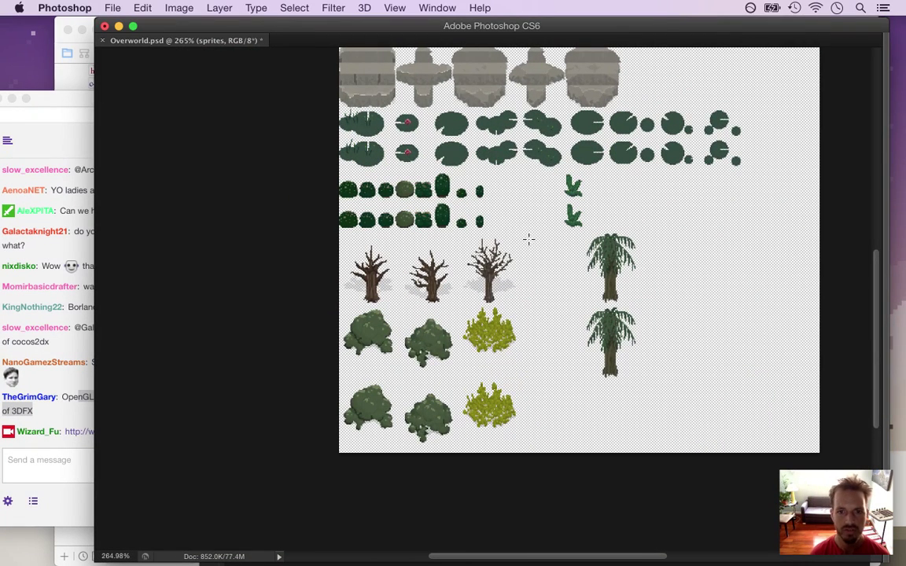
pyautogui.press('z')
pyautogui.moveTo(560, 258); pyautogui.dragTo(515, 275)
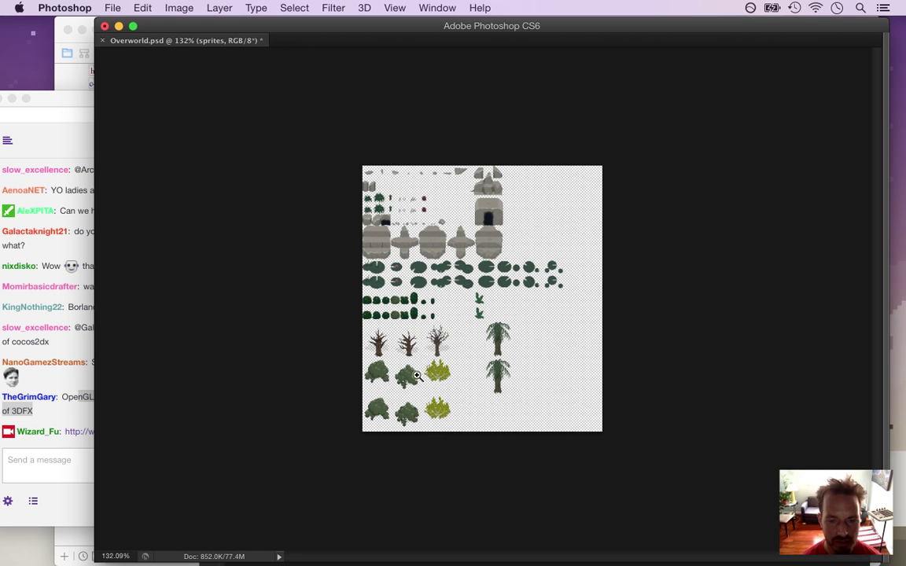
pyautogui.click(456, 378)
pyautogui.moveTo(458, 378); pyautogui.dragTo(463, 379)
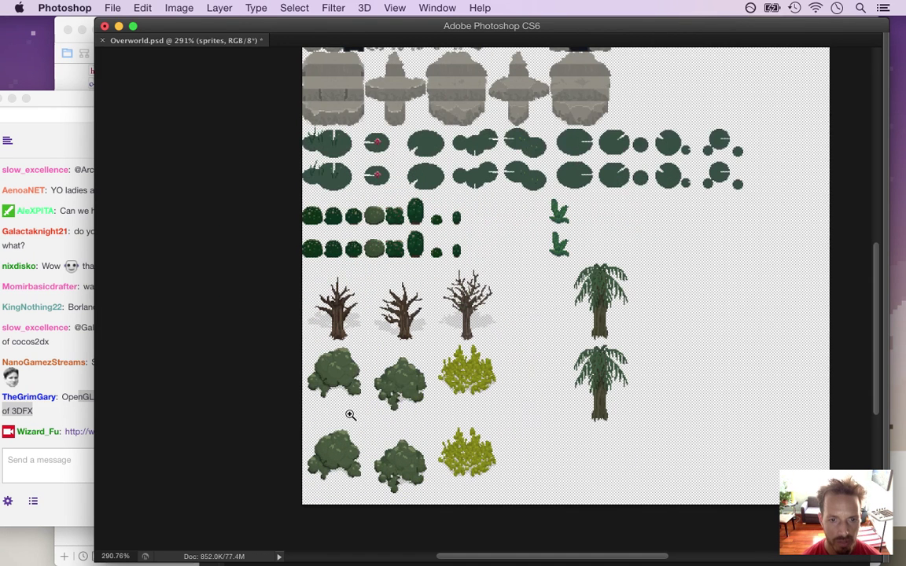
pyautogui.press('m')
pyautogui.press('super+s')
pyautogui.click(114, 6)
pyautogui.click(124, 6)
pyautogui.click(124, 6)
pyautogui.moveTo(142, 8)
pyautogui.moveTo(112, 8)
pyautogui.moveTo(250, 282)
pyautogui.click(341, 306)
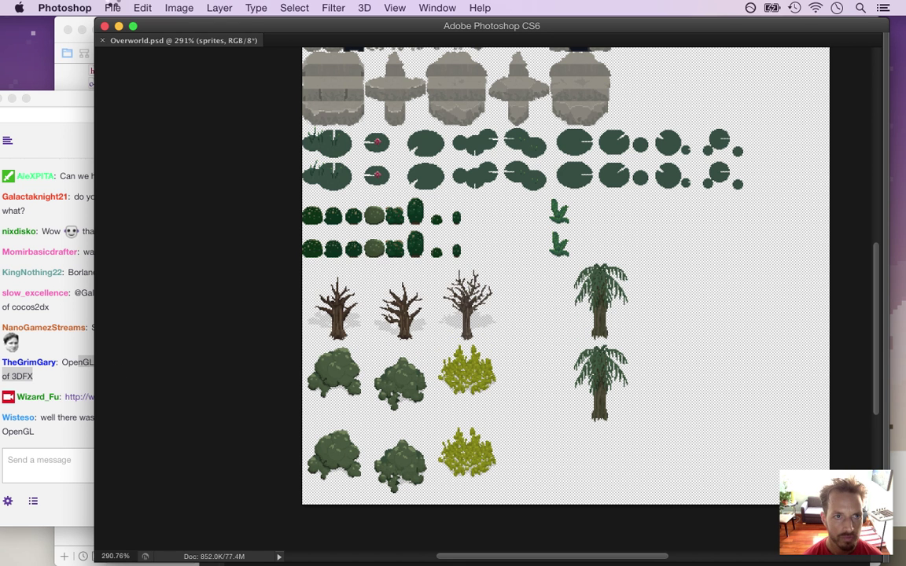
pyautogui.click(111, 8)
pyautogui.click(609, 99)
pyautogui.click(632, 99)
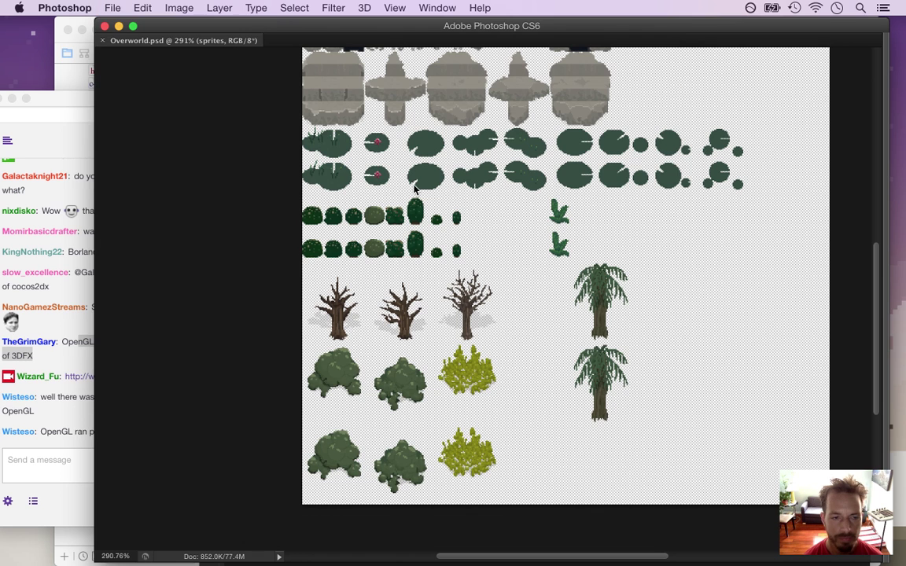
# Switch to the Twitch chat, highlight the comment about OpenGL running slowly on most Voodoo cards, and return to Photoshop.
pyautogui.click(87, 424)
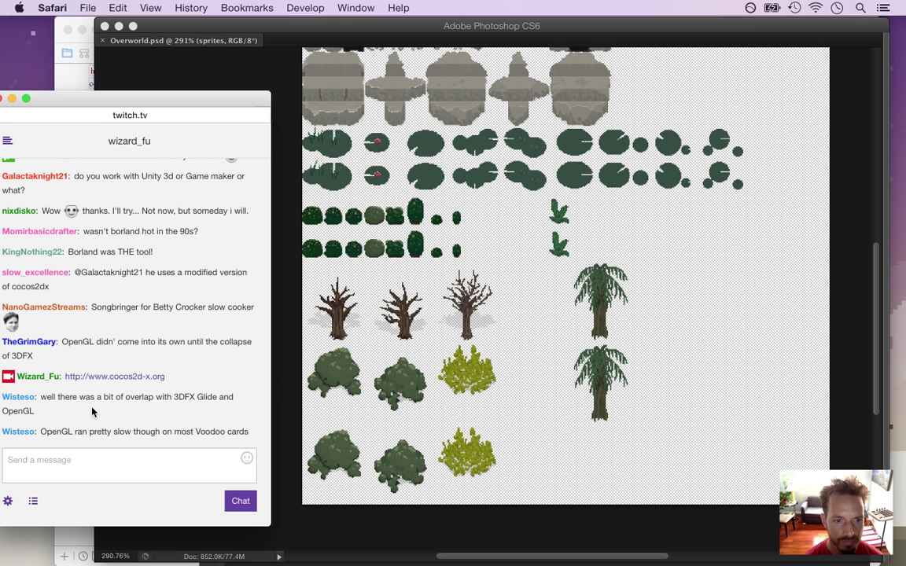
pyautogui.moveTo(74, 432); pyautogui.dragTo(205, 433)
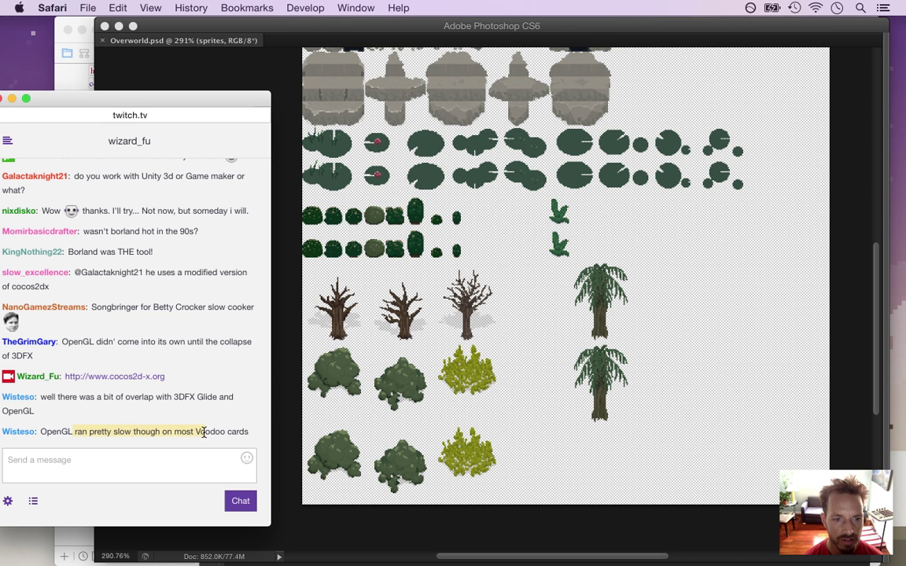
pyautogui.click(646, 30)
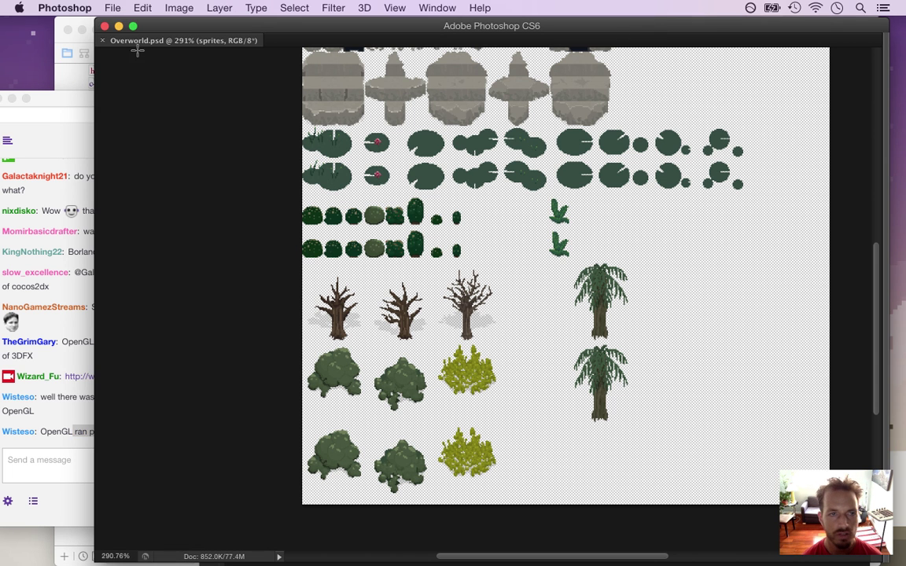
# Export all user slices of the sheet as PNG-24 images to the Common folder with Save for Web, replacing the existing files.
pyautogui.click(112, 8)
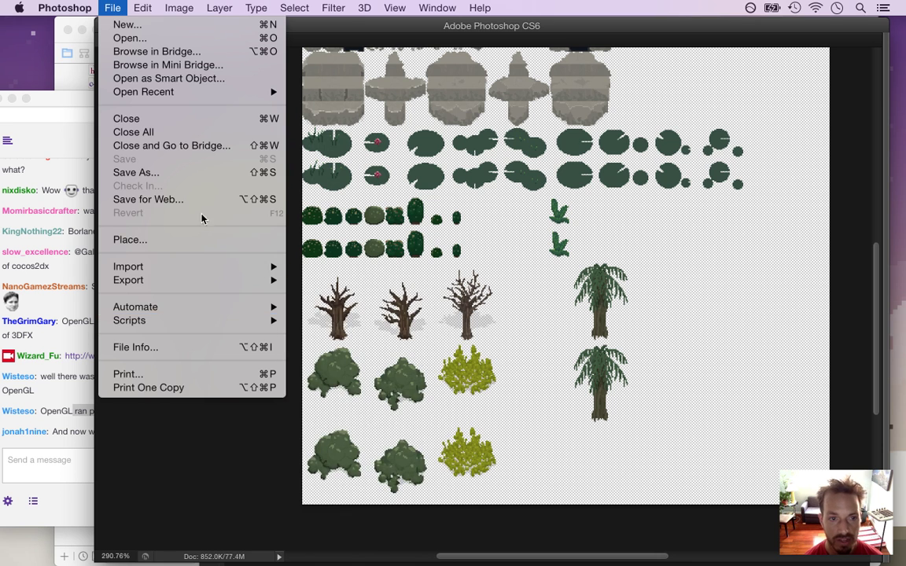
pyautogui.click(467, 193)
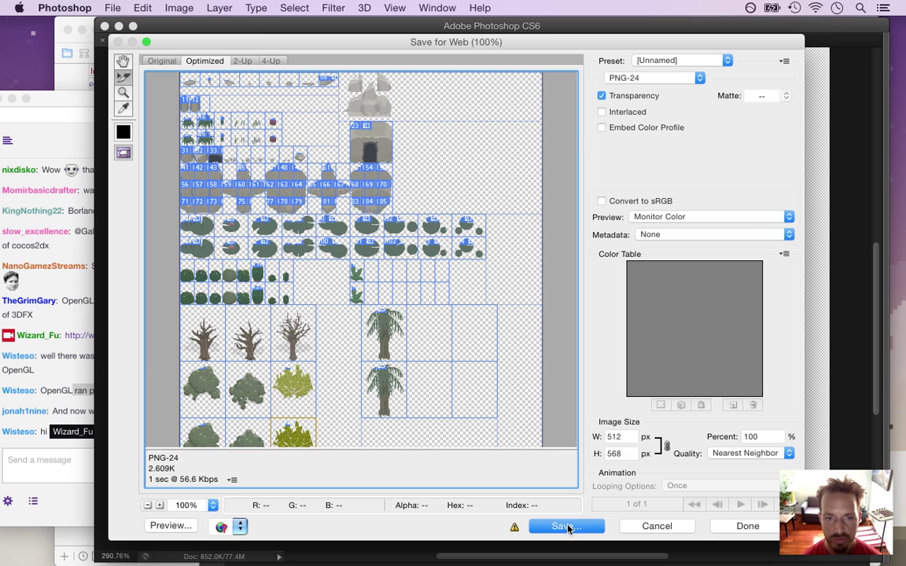
pyautogui.click(566, 526)
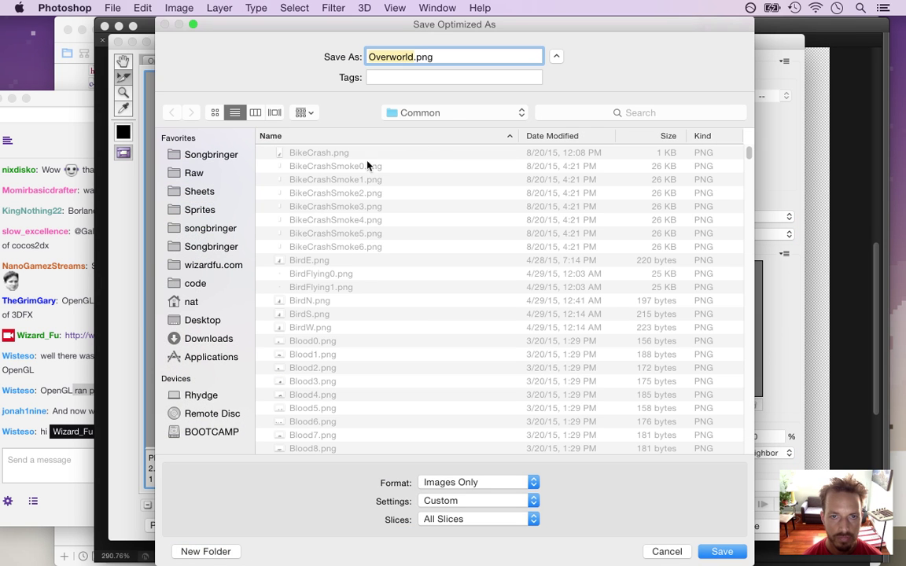
pyautogui.click(448, 519)
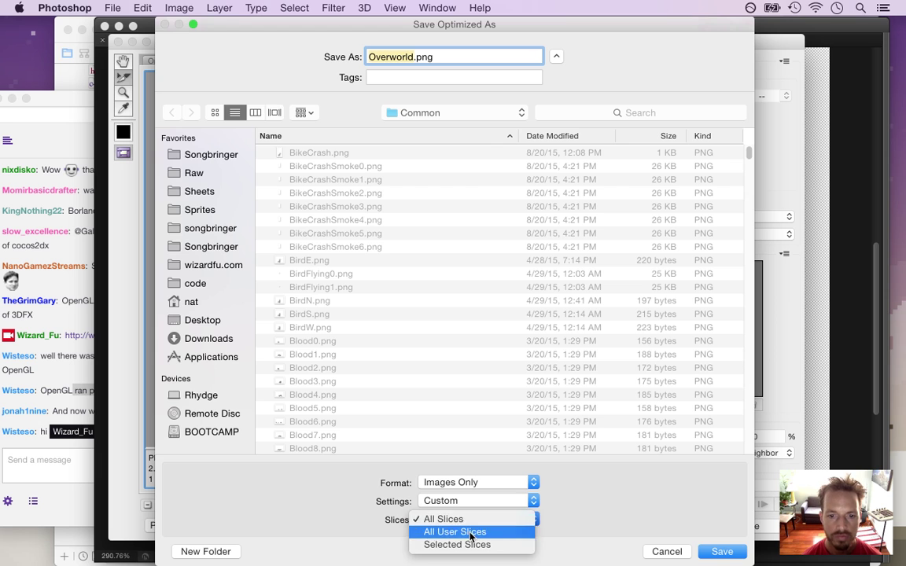
pyautogui.click(454, 475)
pyautogui.click(722, 552)
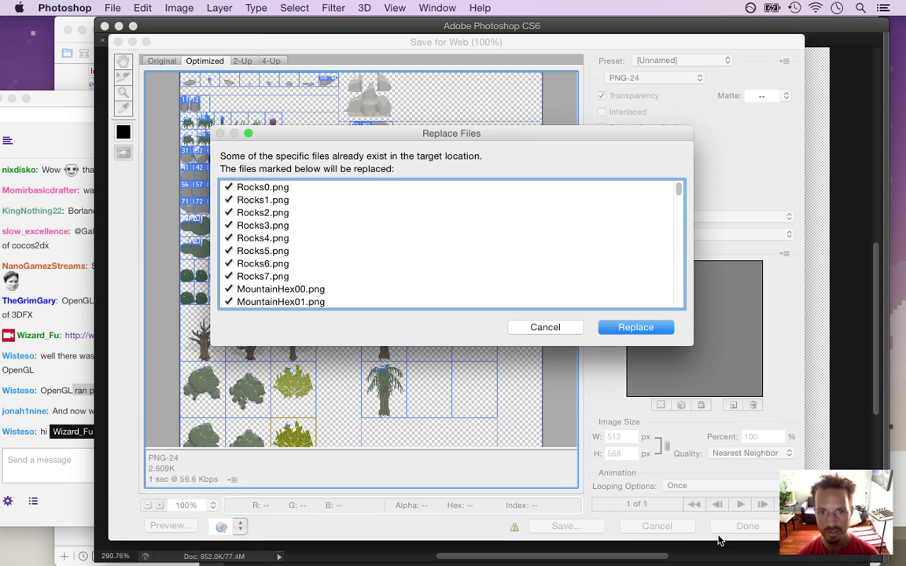
pyautogui.press('Return')
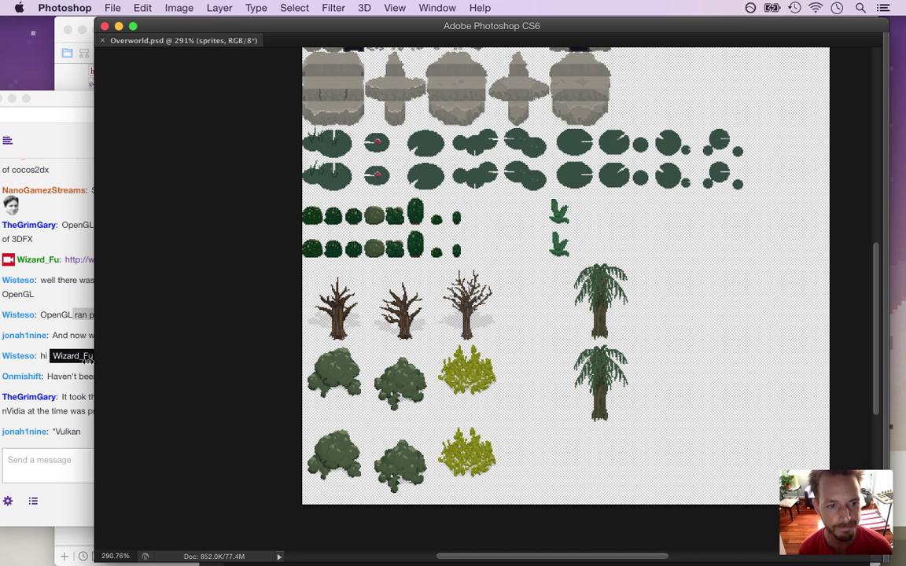
# Switch to the Twitch chat, highlight the Voodoo cards comment and the "what's going on?" question, and return to Photoshop.
pyautogui.click(76, 385)
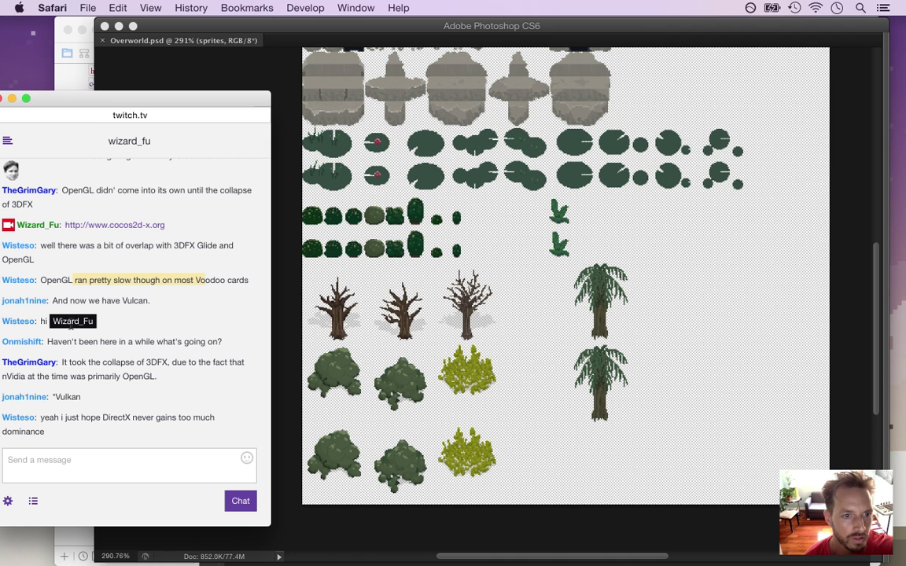
pyautogui.moveTo(76, 300); pyautogui.dragTo(92, 301)
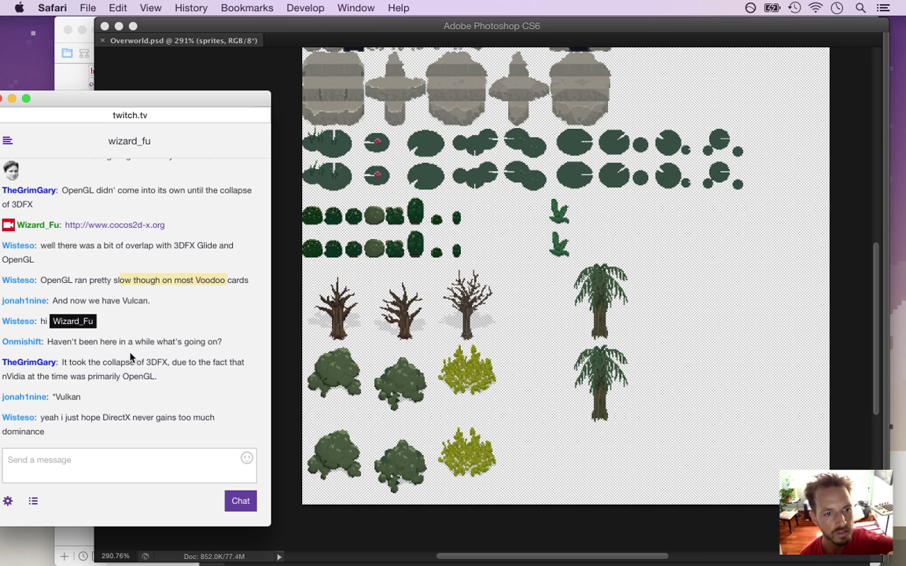
pyautogui.click(84, 346)
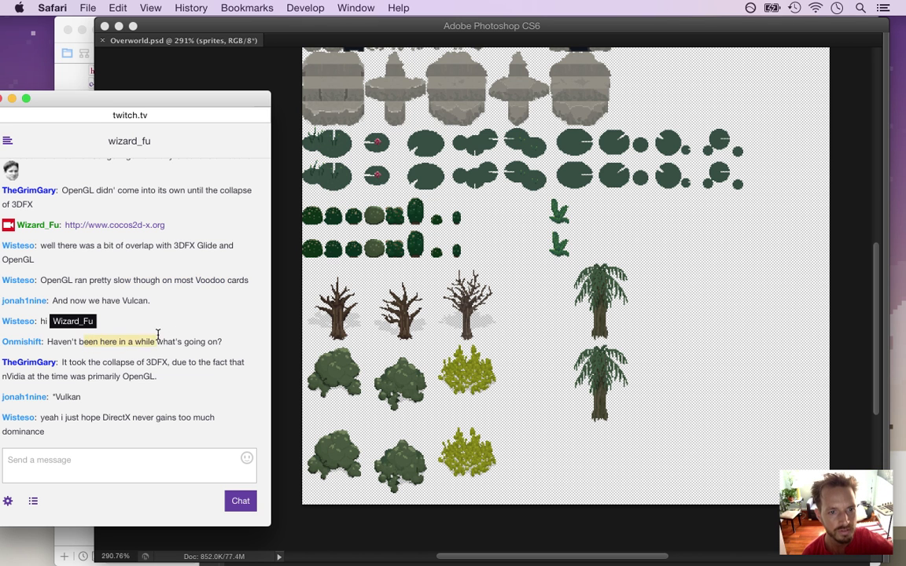
pyautogui.click(614, 32)
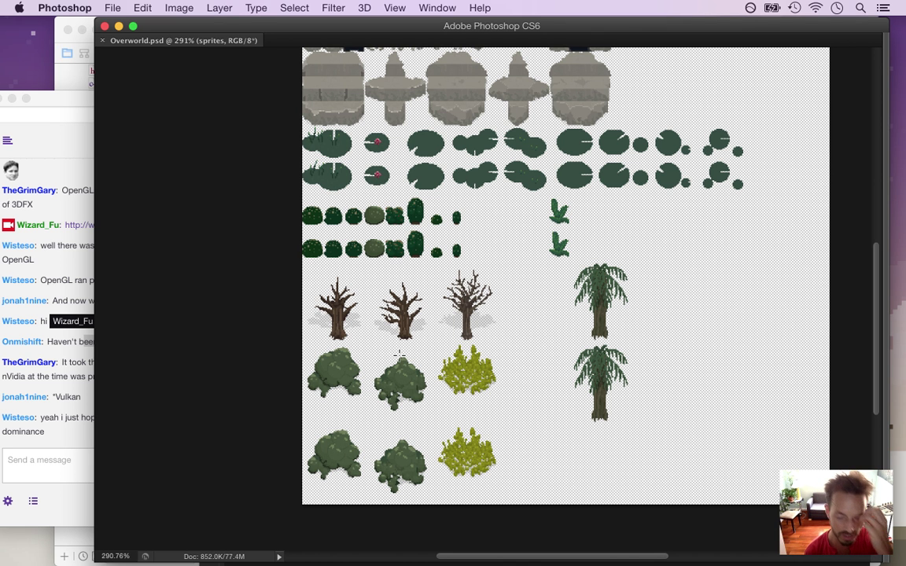
# Switch to Xcode and run the game without building.
pyautogui.press('super+Tab')
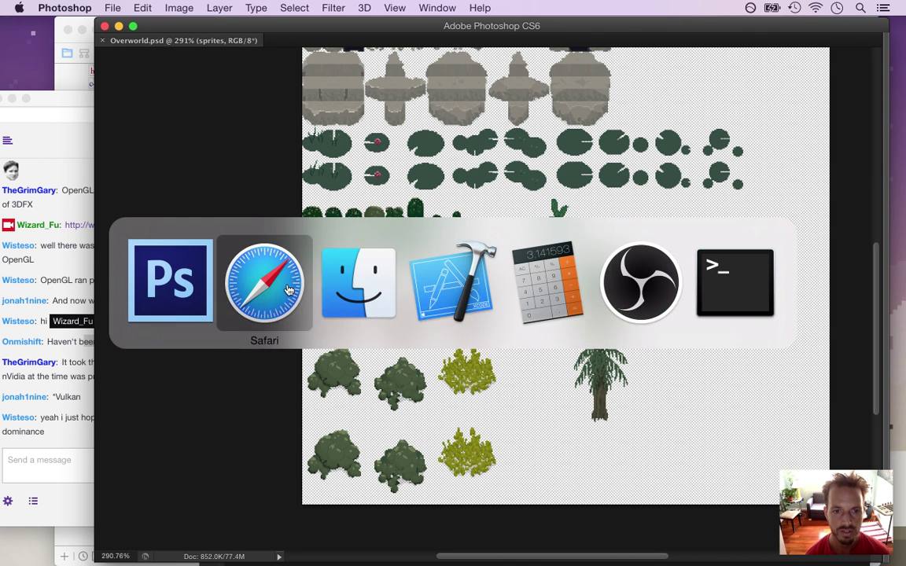
pyautogui.press('super+Tab')
pyautogui.press('super+Tab')
pyautogui.click(318, 8)
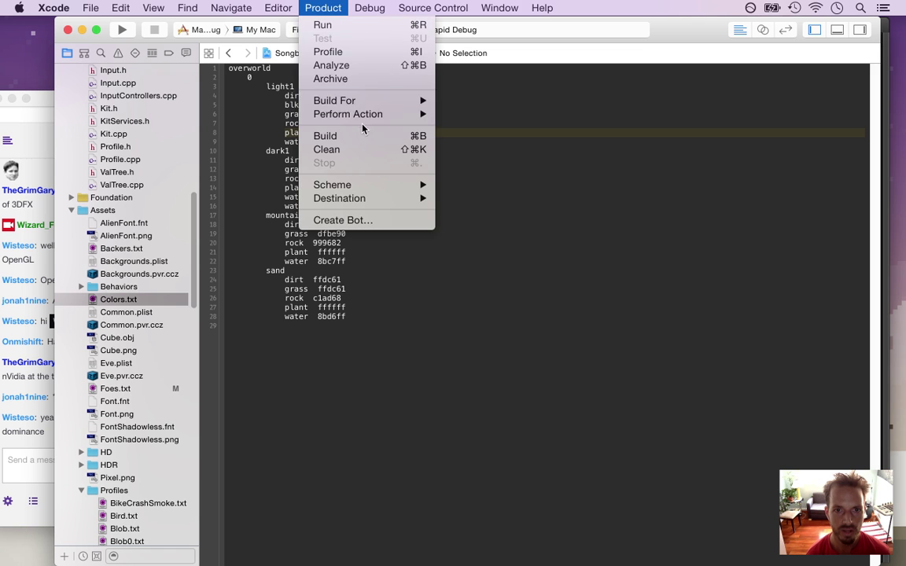
pyautogui.moveTo(389, 114)
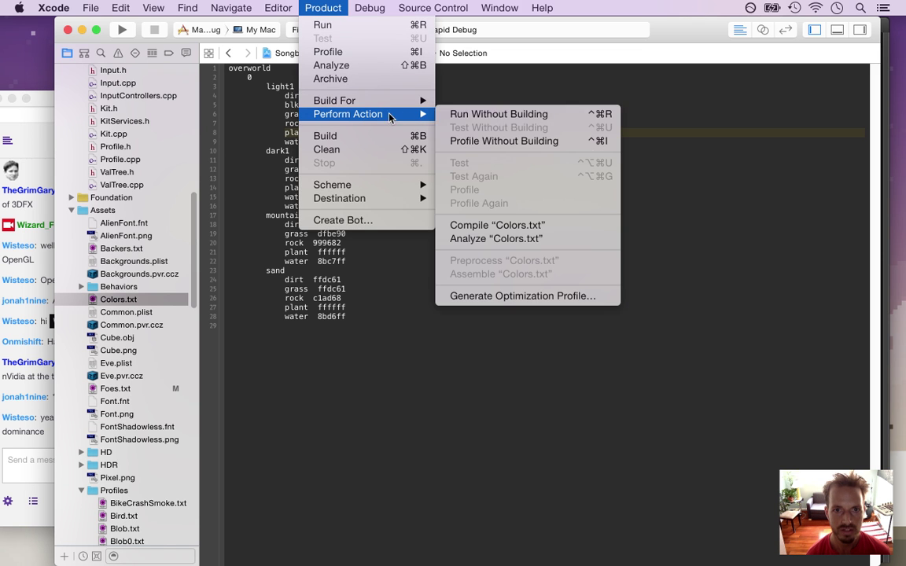
pyautogui.click(482, 114)
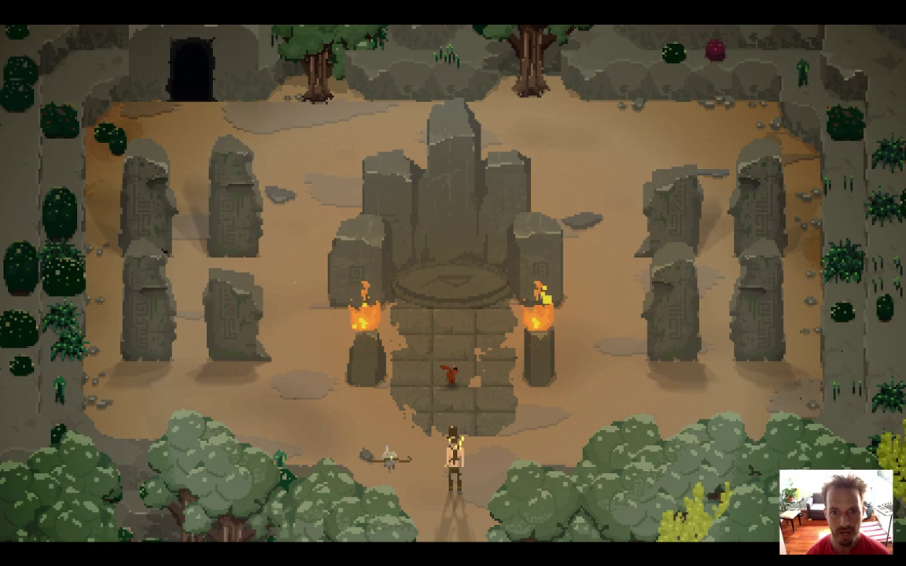
# Walk the character back and forth on the paved path in front of the stone throne to test the area.
pyautogui.press('Left')
pyautogui.press('Up')
pyautogui.press('Down')
pyautogui.press('Up')
pyautogui.press('Right')
pyautogui.press('Right')
pyautogui.press('Left')
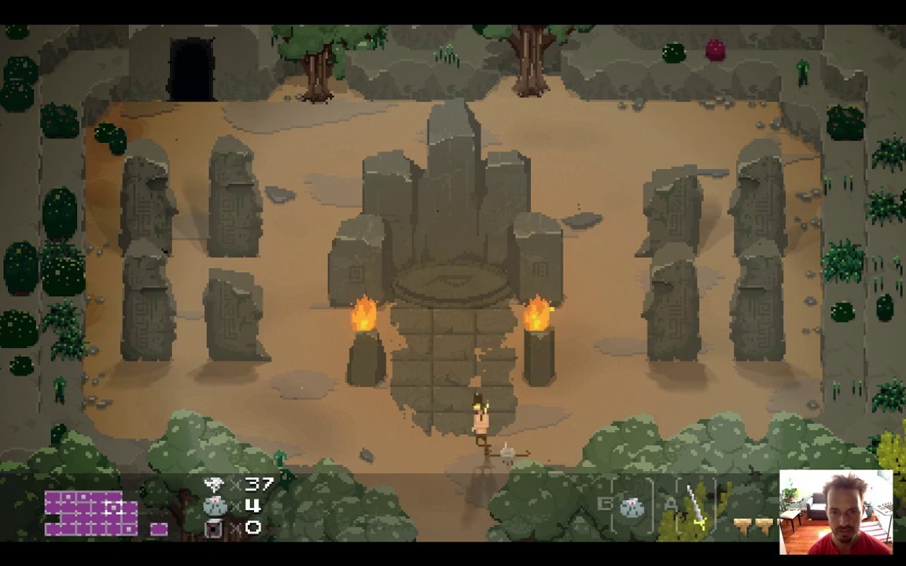
pyautogui.press('Left')
pyautogui.press('Right')
pyautogui.press('Up')
pyautogui.press('Down')
pyautogui.press('Right')
pyautogui.press('Left')
pyautogui.press('Up')
pyautogui.press('Down')
pyautogui.press('Right')
pyautogui.press('Right')
pyautogui.press('Down')
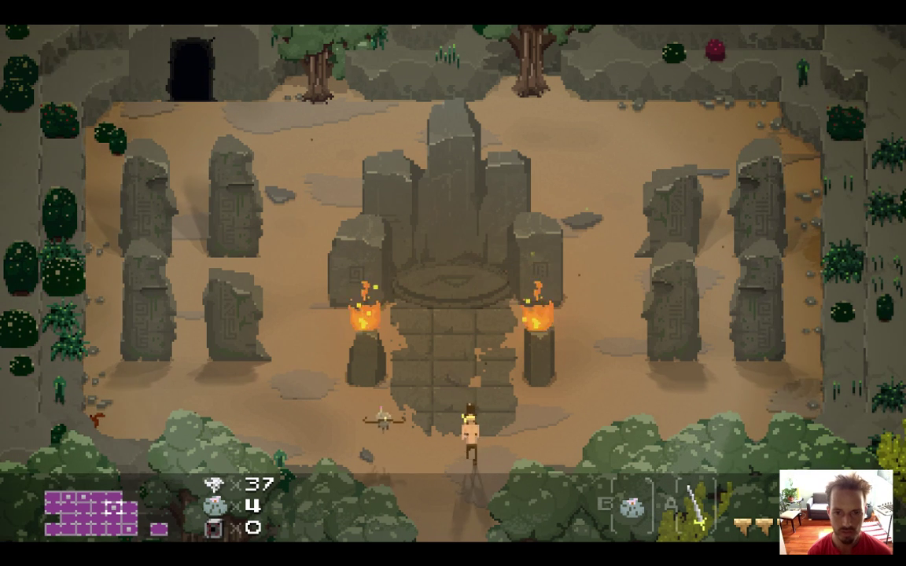
# Walk the character to the eastern edge of the stone clearing and back to the torches.
pyautogui.press('Up')
pyautogui.press('Right')
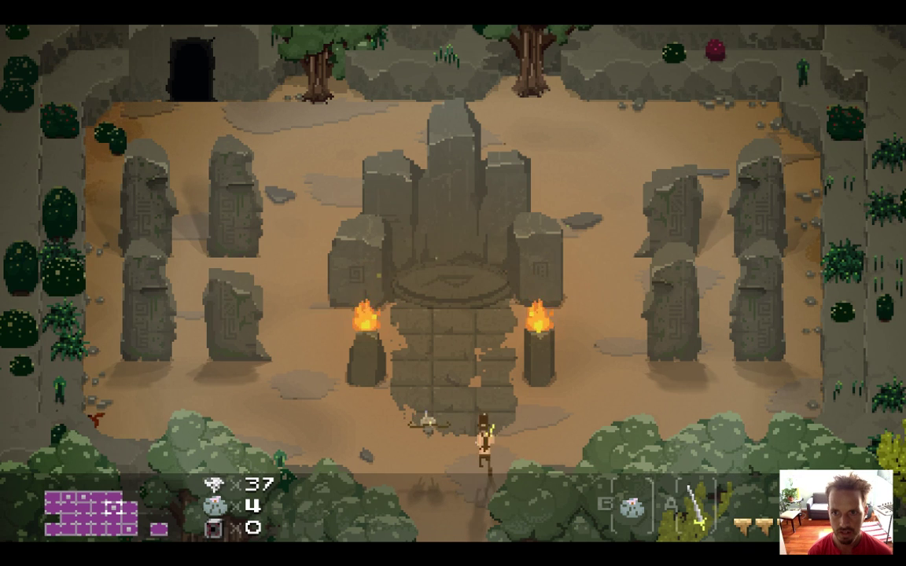
pyautogui.press('Right')
pyautogui.press('Up')
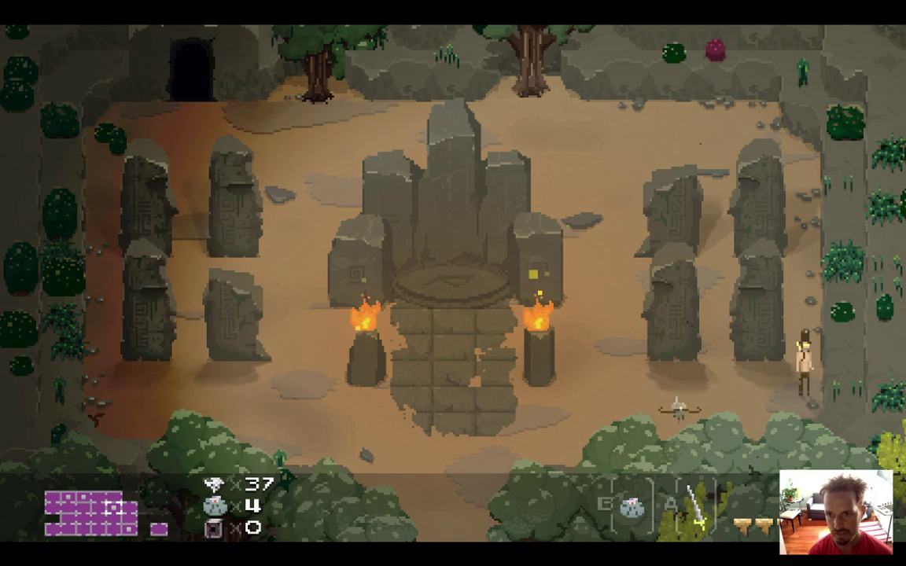
pyautogui.press('Left')
pyautogui.press('Left')
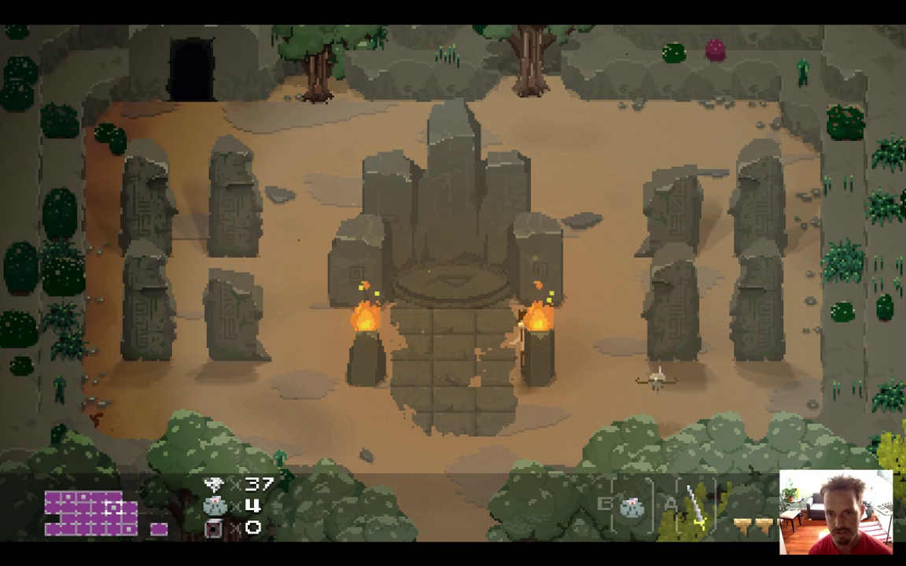
# Leave the stone clearing southward and walk through the forest beside the lake down the narrow tree-lined path.
pyautogui.press('Down')
pyautogui.press('Down')
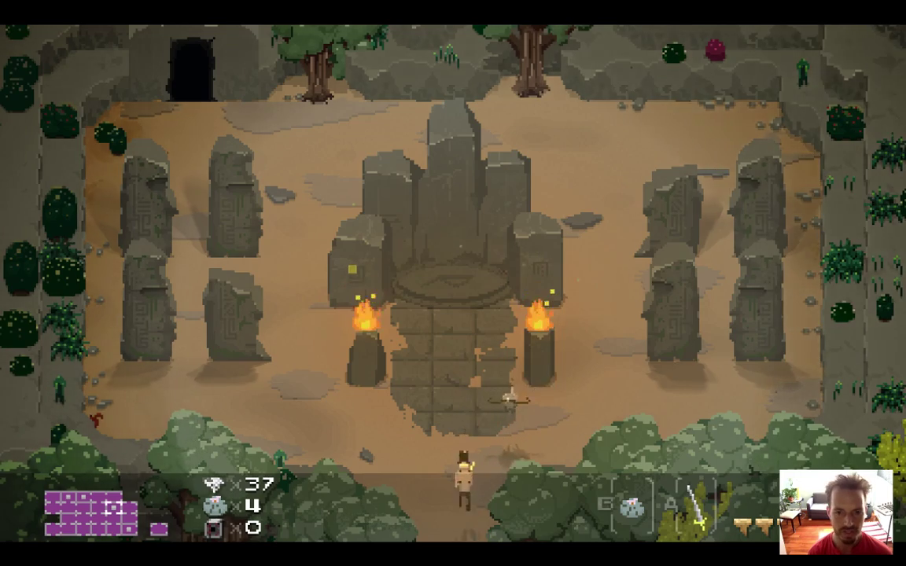
pyautogui.press('Down')
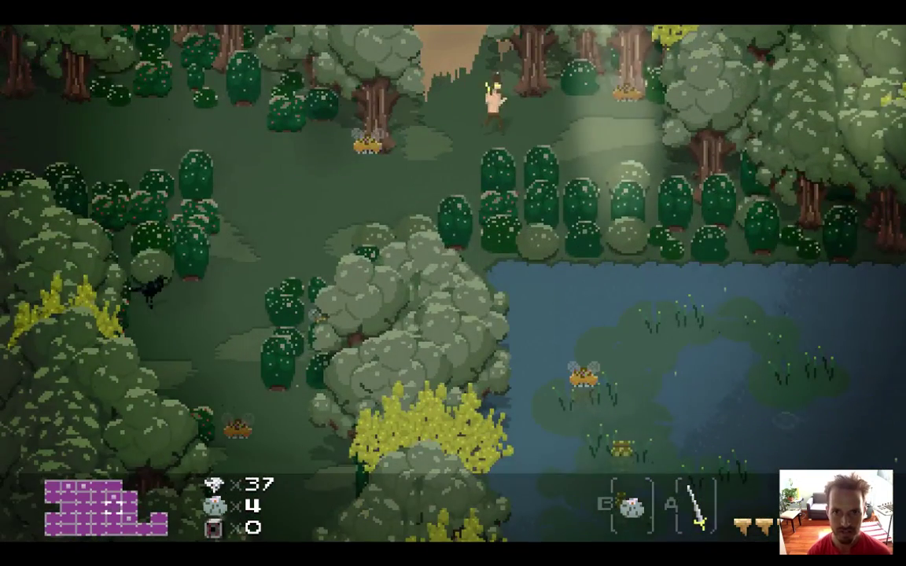
pyautogui.press('Left')
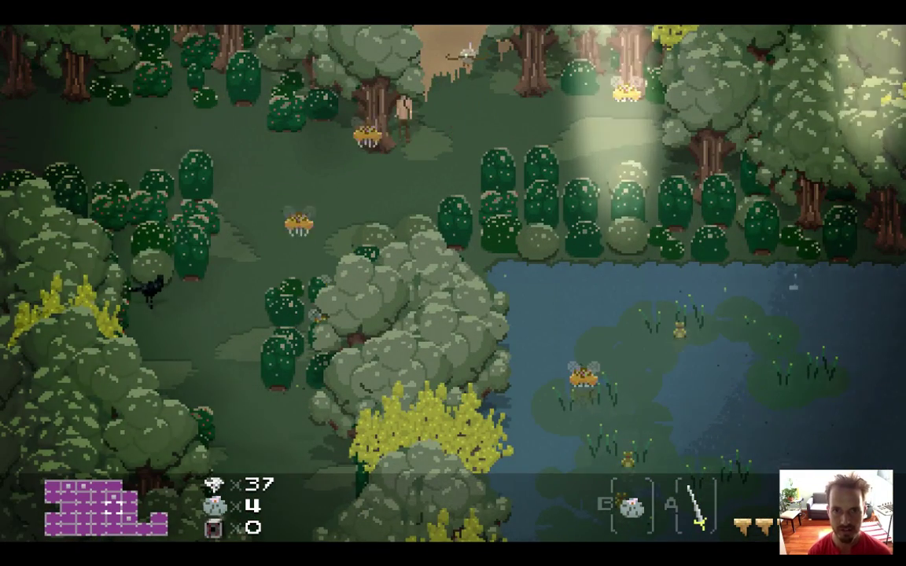
pyautogui.press('Down')
pyautogui.press('Down')
pyautogui.press('Left')
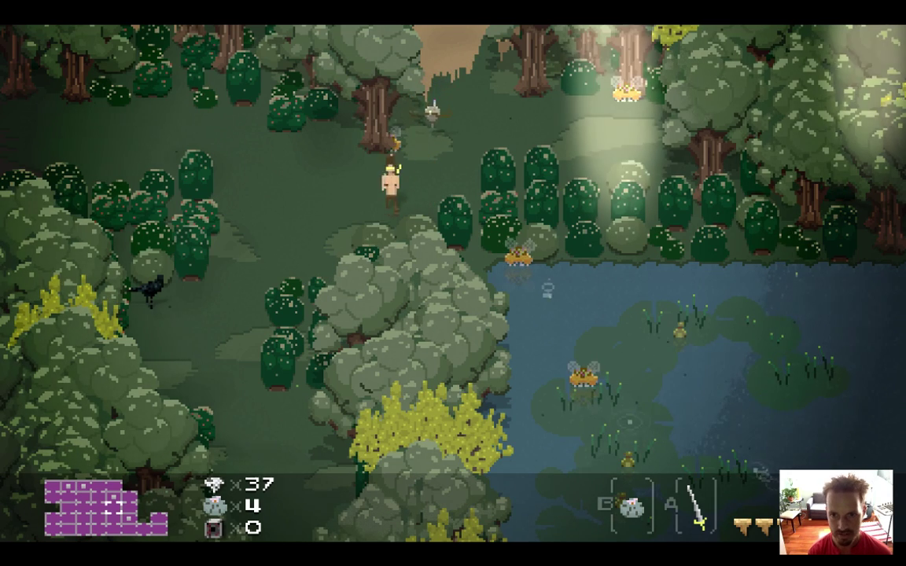
pyautogui.press('Left')
pyautogui.press('Down')
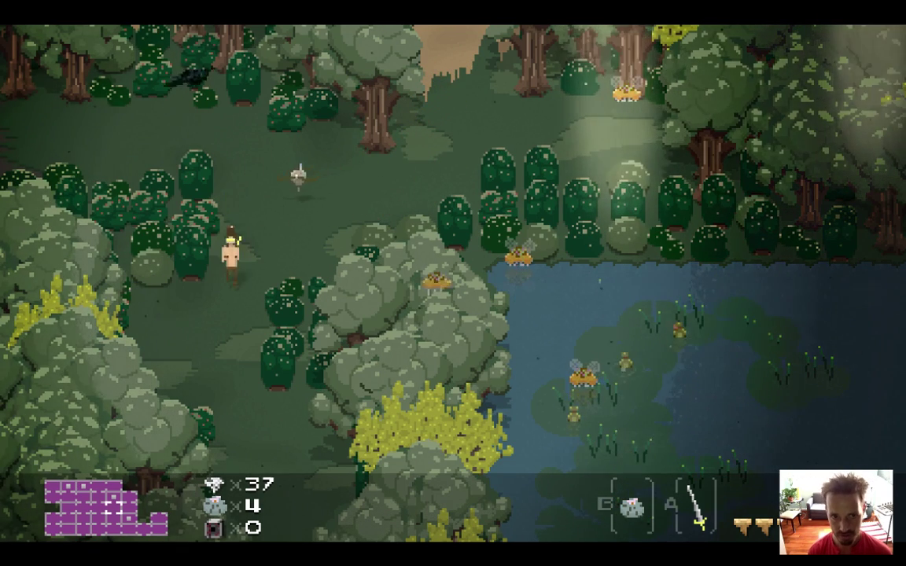
pyautogui.press('Down')
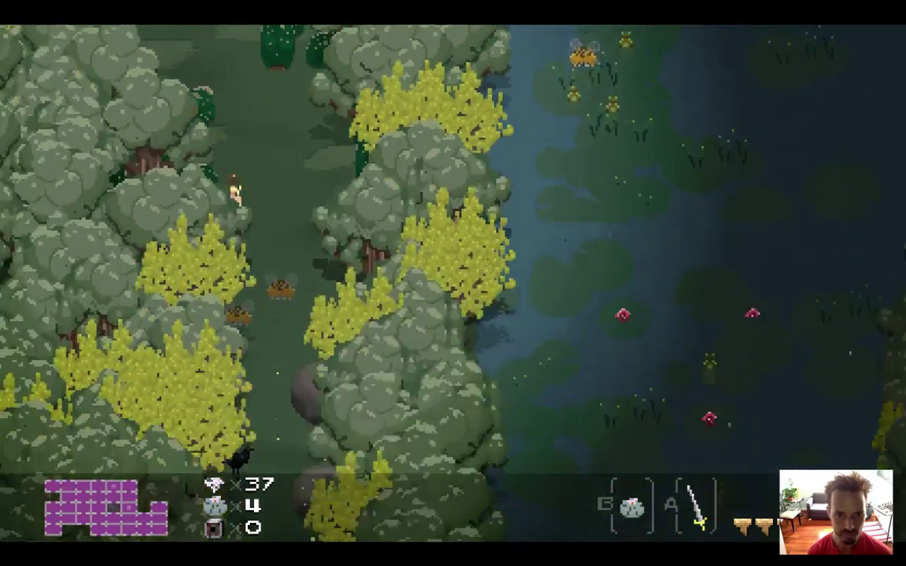
# Walk back north and head west into the dark dirt clearing, stopping beside the stone stump to view its trees.
pyautogui.press('Up')
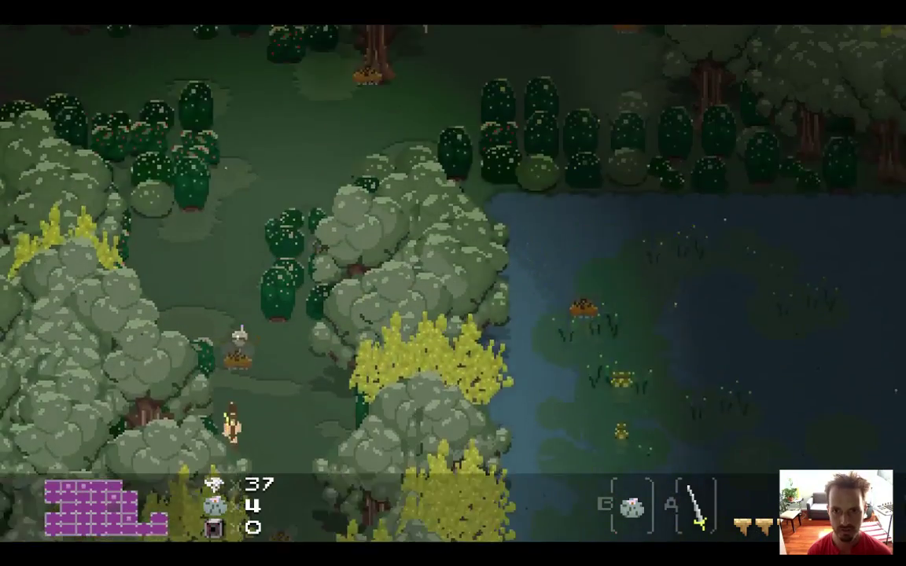
pyautogui.press('Up')
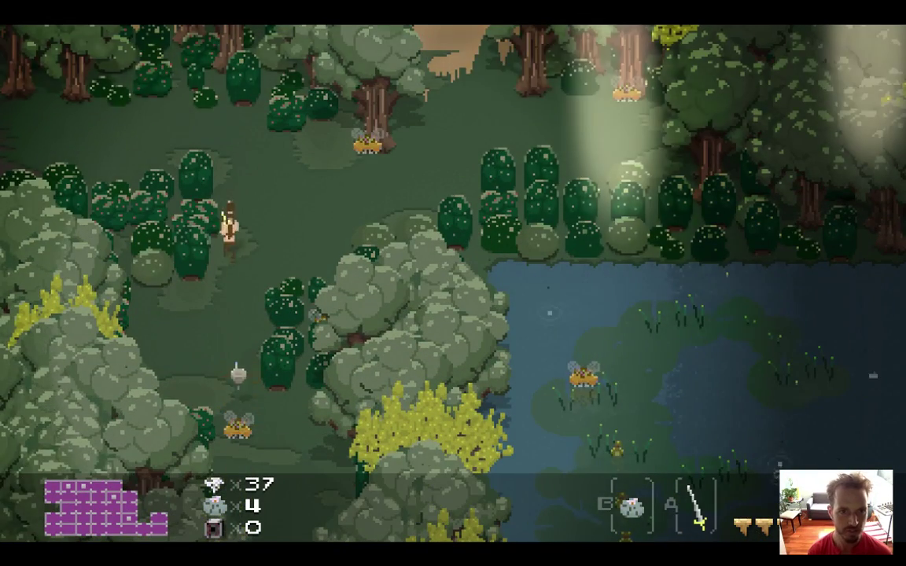
pyautogui.press('Left')
pyautogui.press('Left')
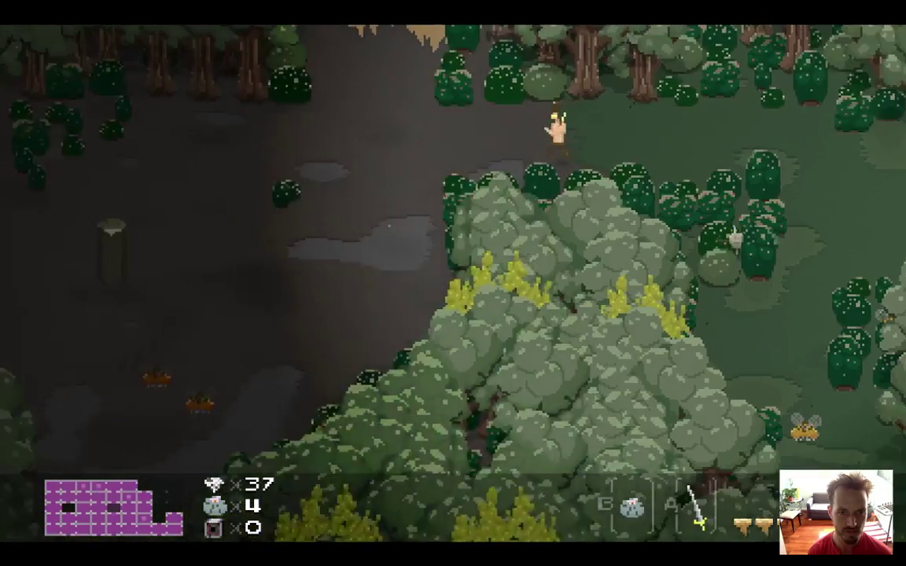
pyautogui.press('Left')
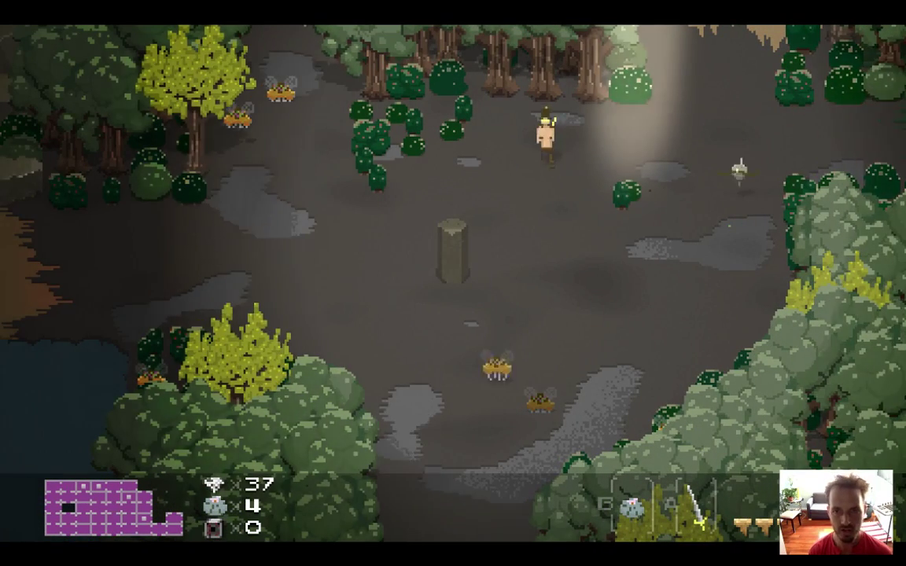
pyautogui.press('Down')
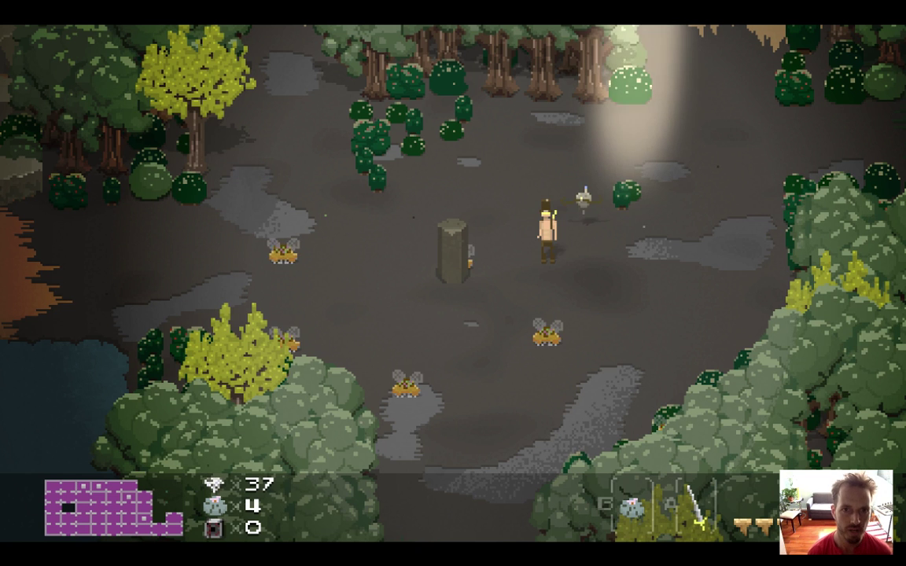
pyautogui.press('Right')
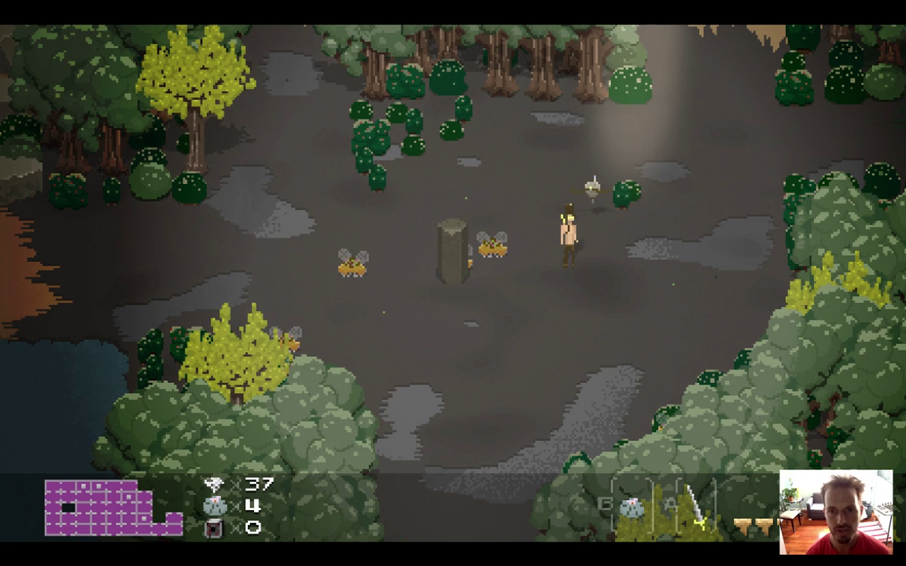
# Quit the game, switch to Photoshop, and temporarily outline the bare tree row and the foliage row below it.
pyautogui.press('super+q')
pyautogui.press('super+Tab')
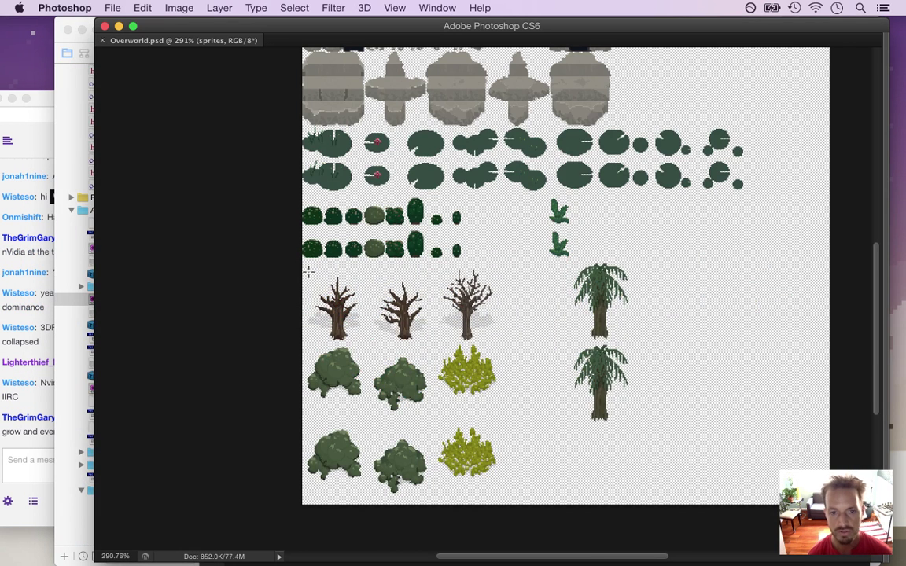
pyautogui.moveTo(308, 271); pyautogui.dragTo(496, 347)
pyautogui.press('super+d')
pyautogui.moveTo(305, 351); pyautogui.dragTo(495, 402)
pyautogui.click(503, 422)
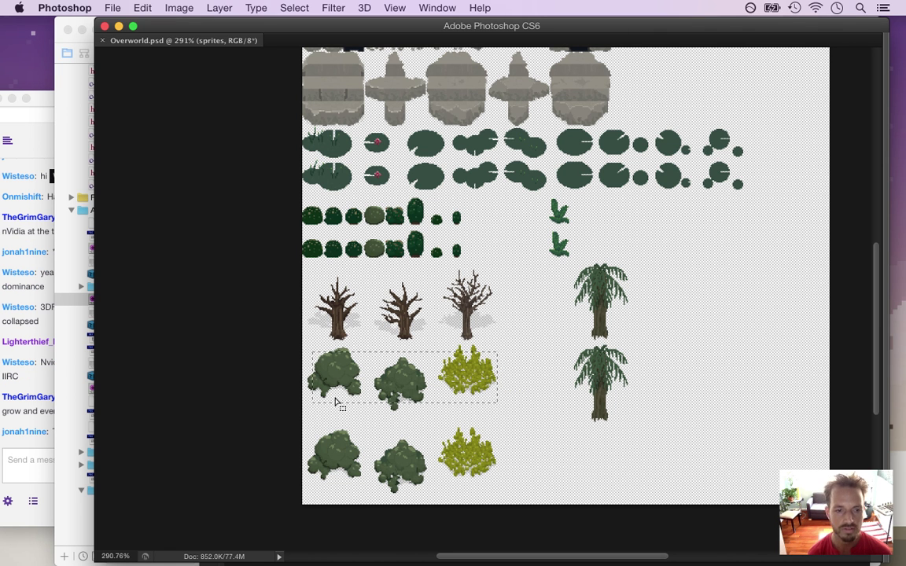
# Switch to the Twitch chat and highlight the comments about OpenGL, DirectX dominance, the "ello" greeting and 3DFX's sinking sales.
pyautogui.click(43, 376)
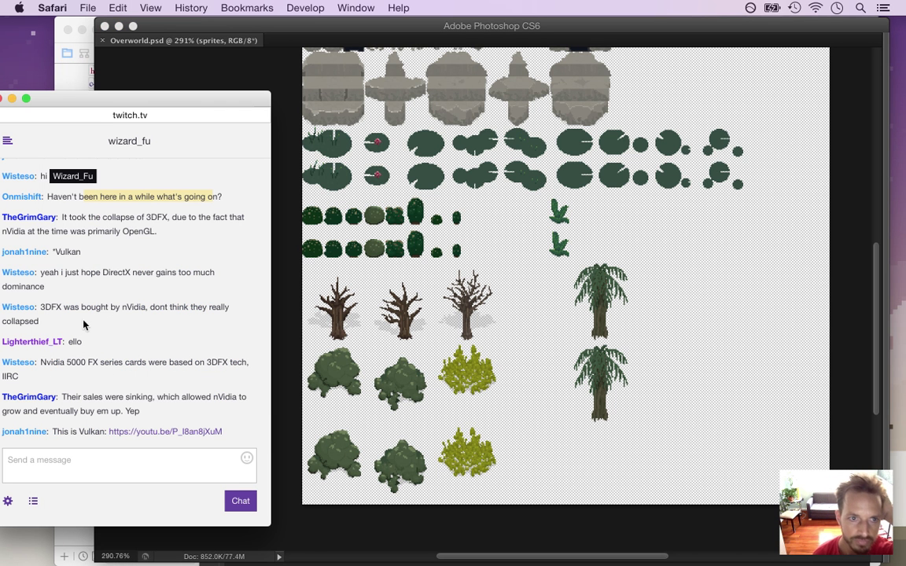
pyautogui.click(78, 224)
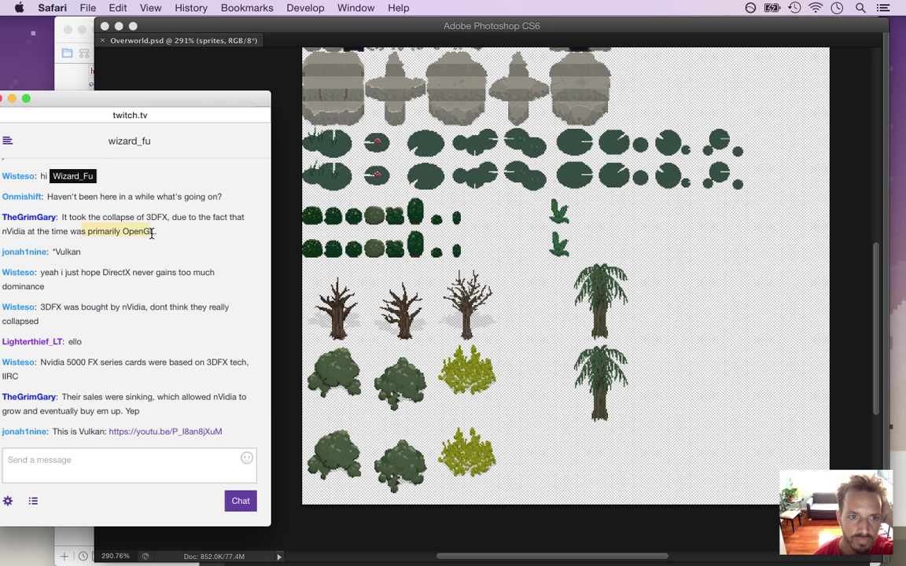
pyautogui.moveTo(61, 272); pyautogui.dragTo(102, 283)
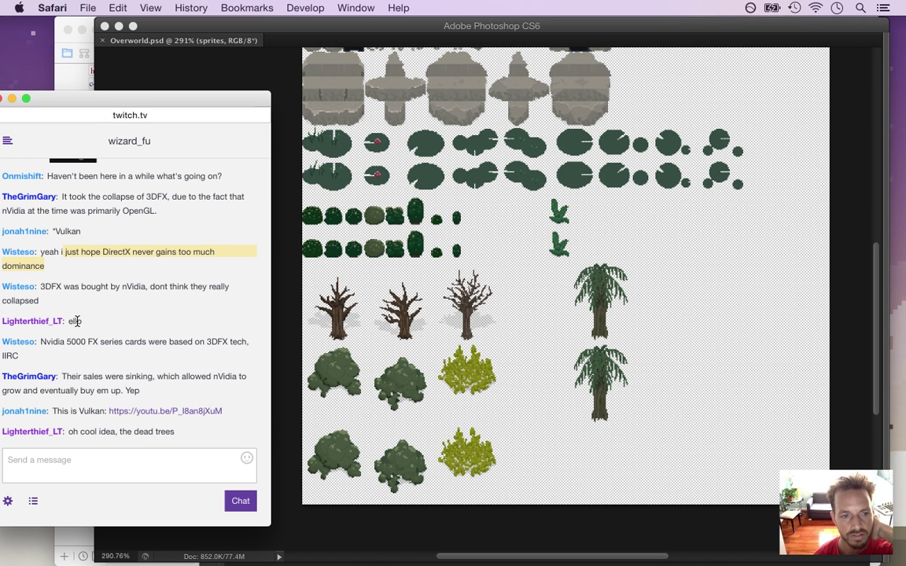
pyautogui.click(71, 321)
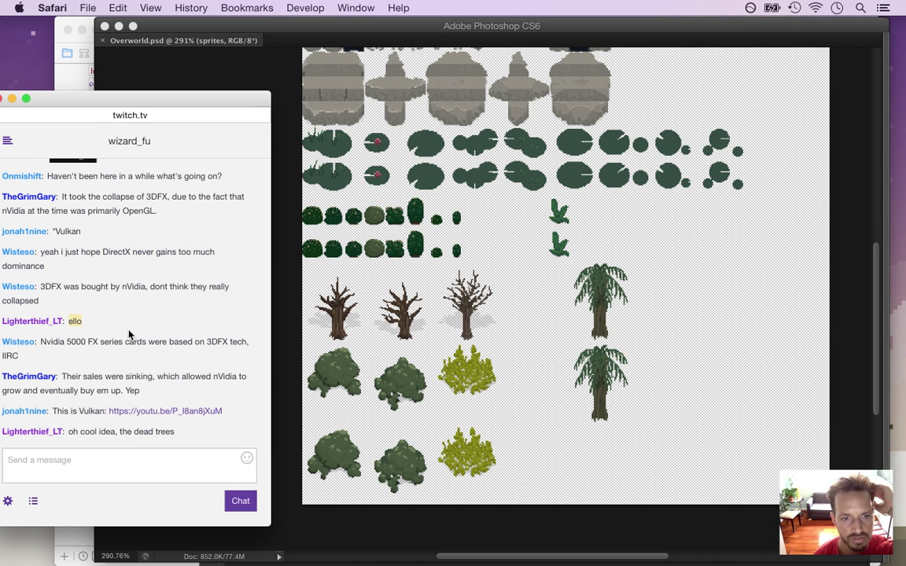
pyautogui.moveTo(99, 376); pyautogui.dragTo(133, 390)
pyautogui.click(173, 423)
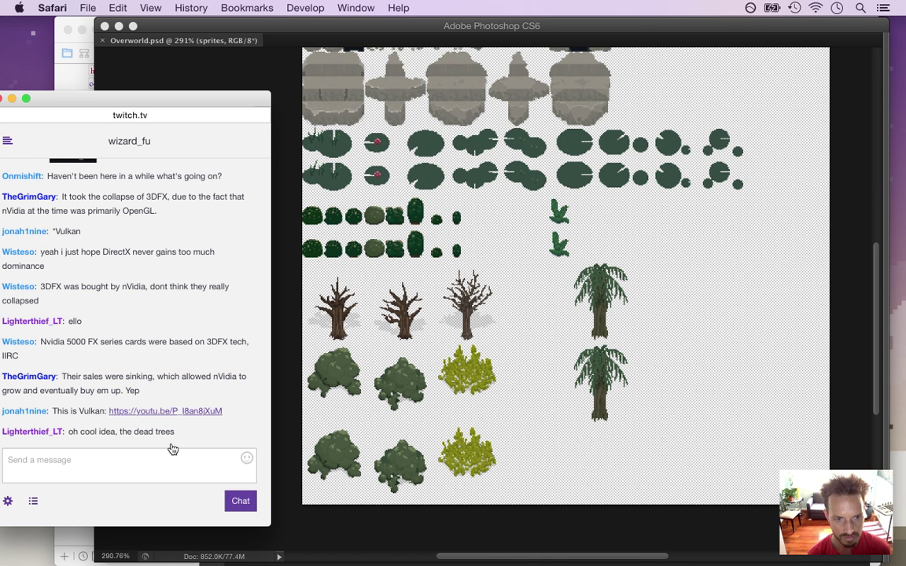
# Open the Vulkan YouTube link from the chat, watch the Gnome Horde demo in theater mode, and close the video page.
pyautogui.click(161, 410)
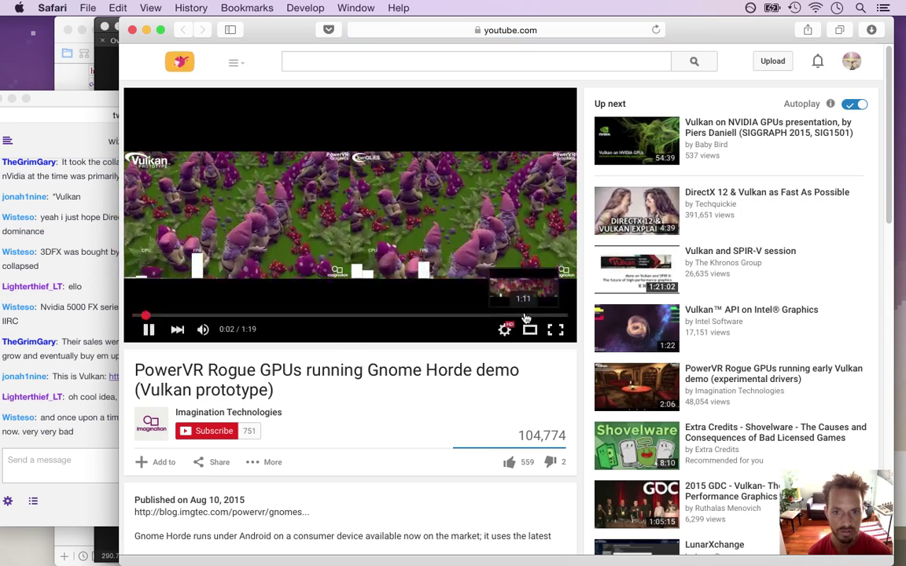
pyautogui.click(505, 328)
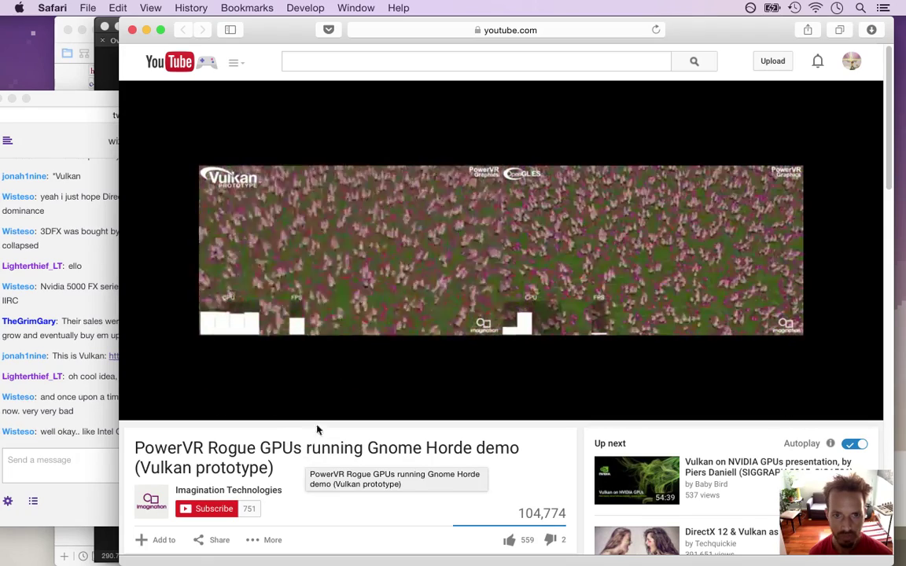
pyautogui.moveTo(377, 321)
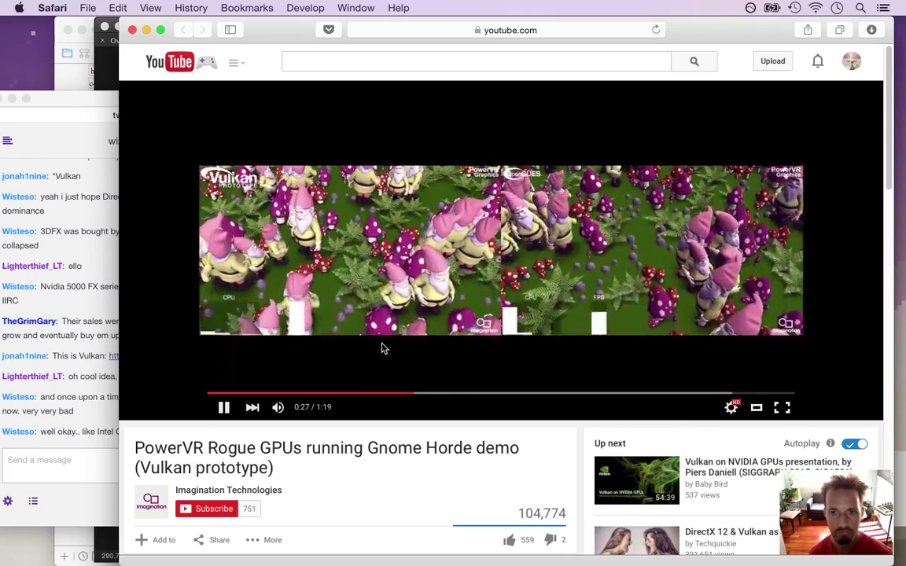
pyautogui.press('super+w')
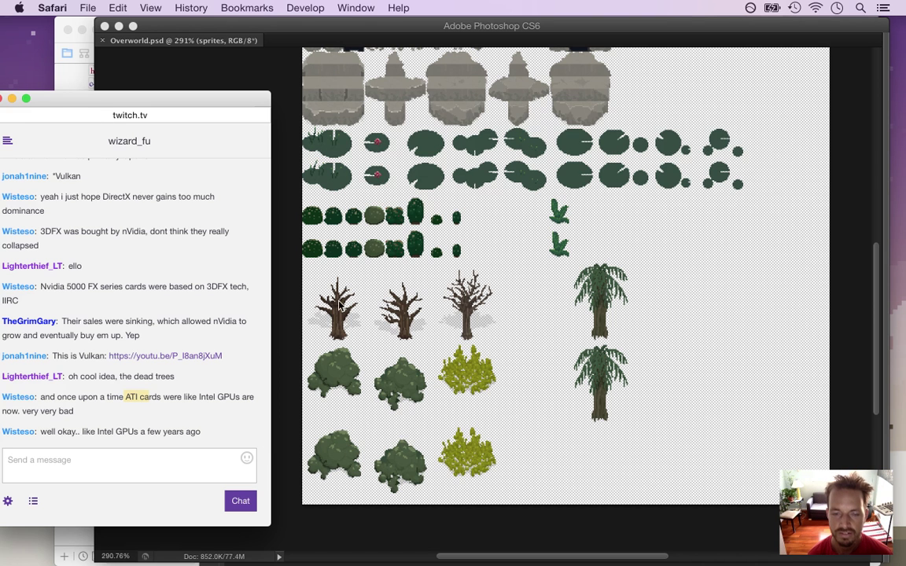
# Switch to Xcode, look at World.cpp in the project files, and open AreaCreation.cpp.
pyautogui.press('super+Tab')
pyautogui.press('super+Tab')
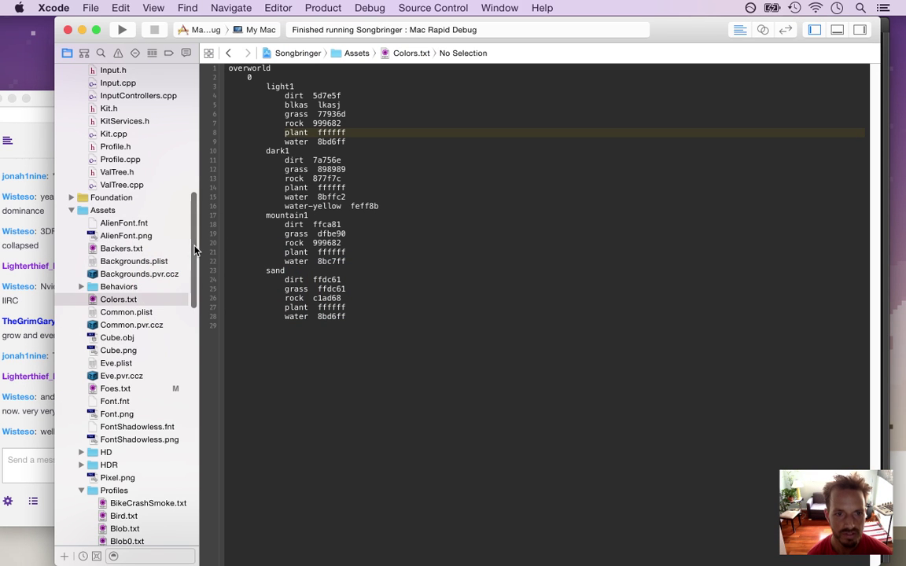
pyautogui.scroll(10, 195, 250)
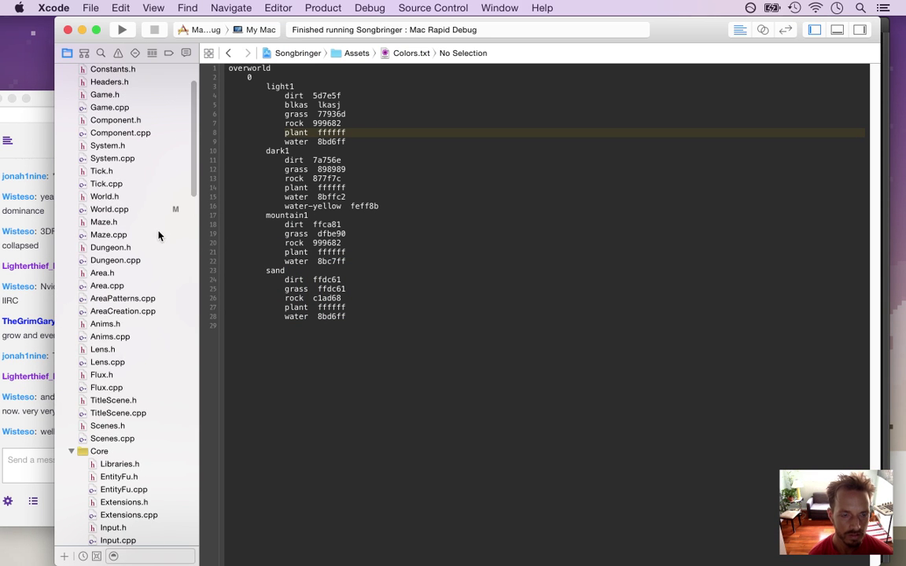
pyautogui.click(152, 210)
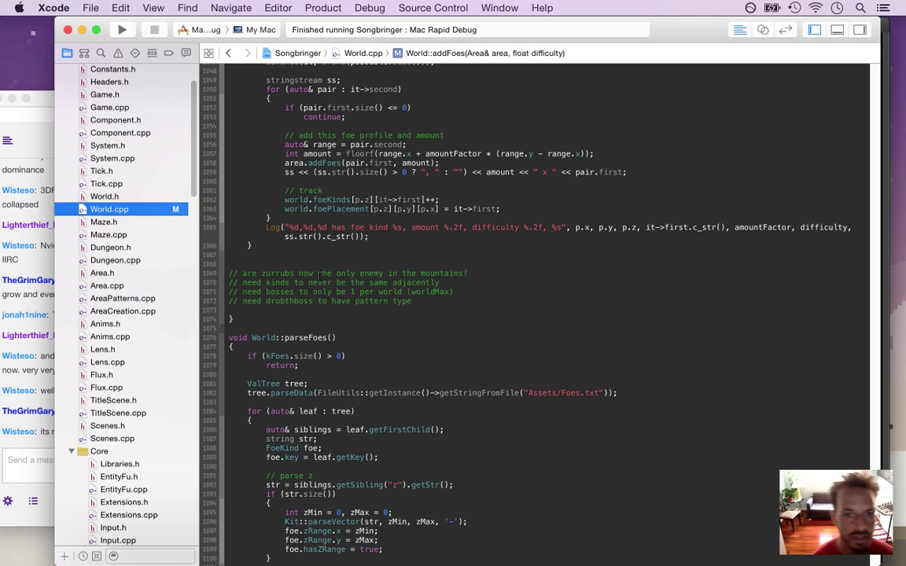
pyautogui.scroll(3, 192, 137)
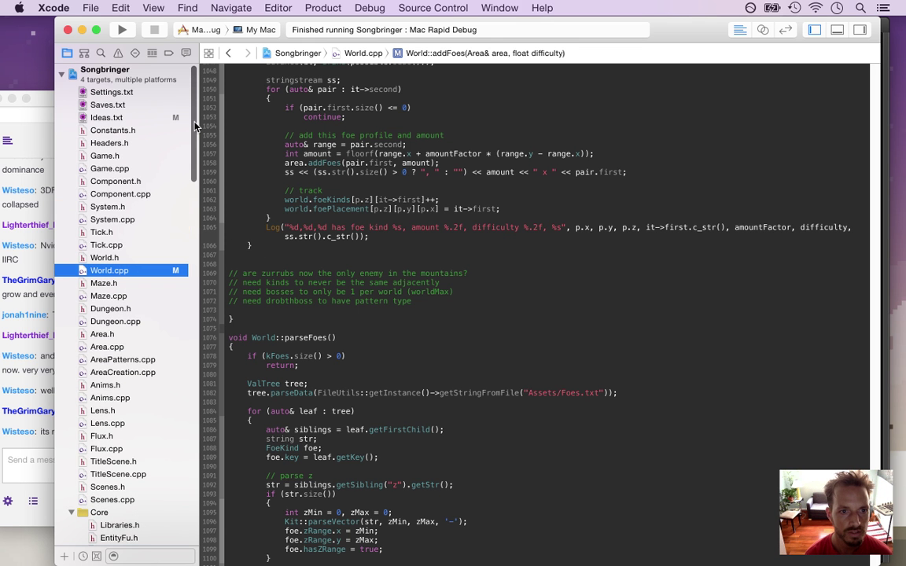
pyautogui.click(133, 360)
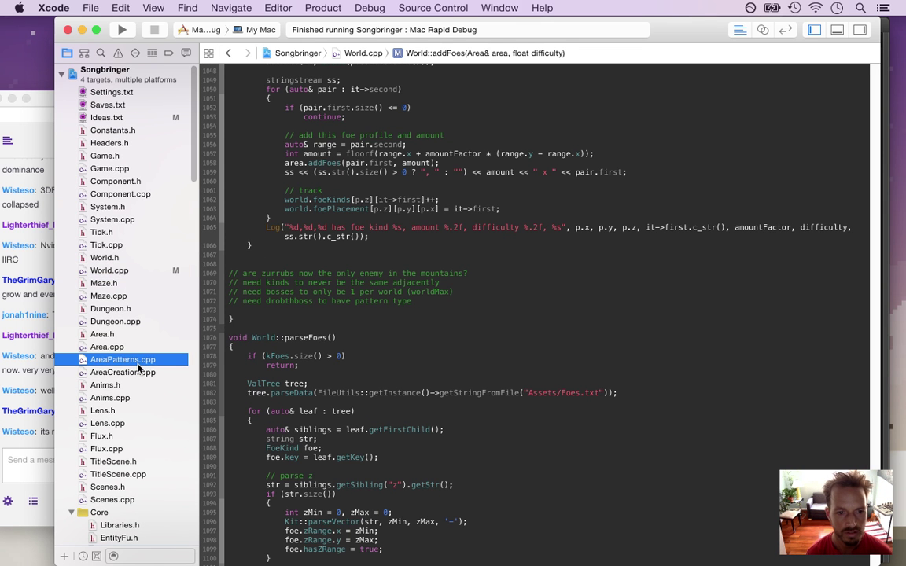
pyautogui.click(133, 373)
# Return to the Twitch chat and highlight the comment about less CPU overhead.
pyautogui.click(44, 394)
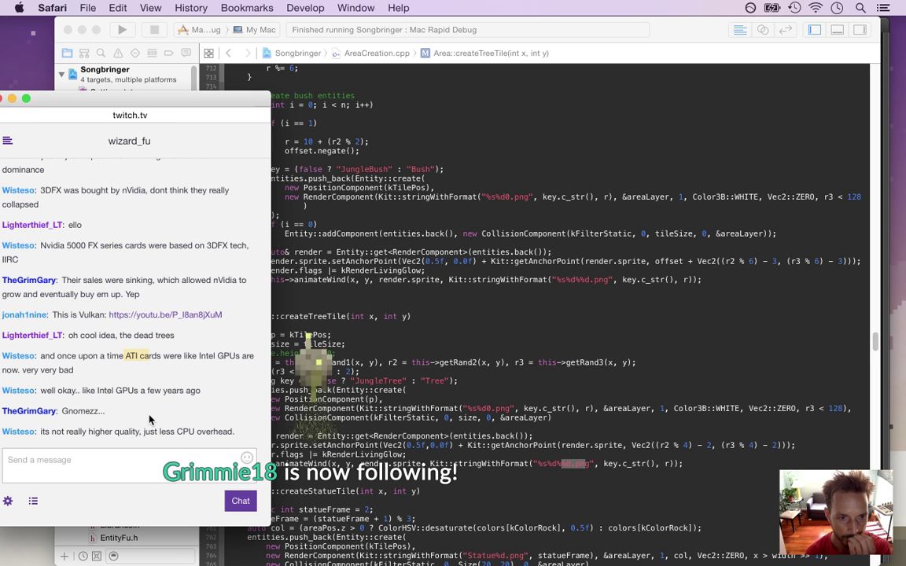
pyautogui.moveTo(114, 432); pyautogui.dragTo(219, 433)
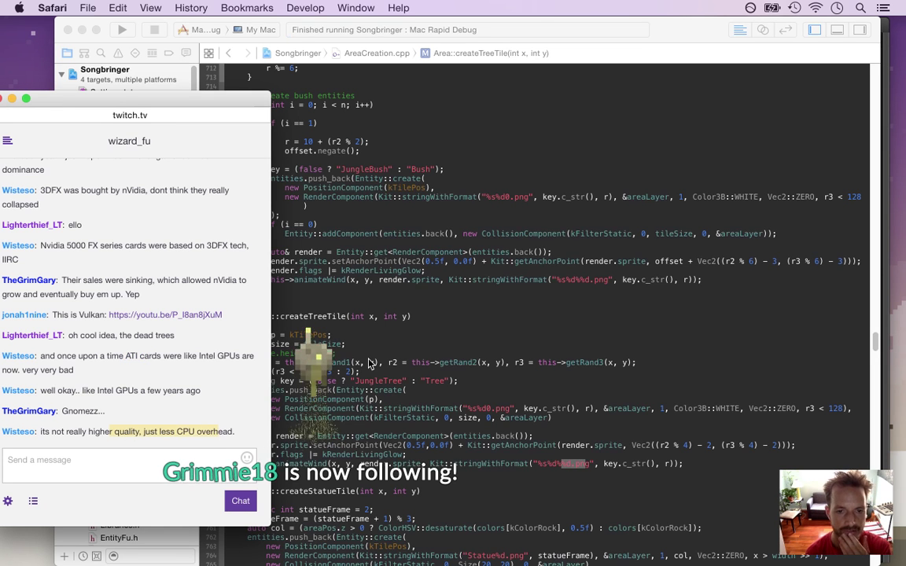
# Duplicate the entities.push_back(Entity::create(...)) block with its position, render and collision components in createTreeTile of AreaCreation.cpp in Xcode.
pyautogui.click(385, 352)
pyautogui.press('Down')
pyautogui.press('Down')
pyautogui.press('Down')
pyautogui.press('Down')
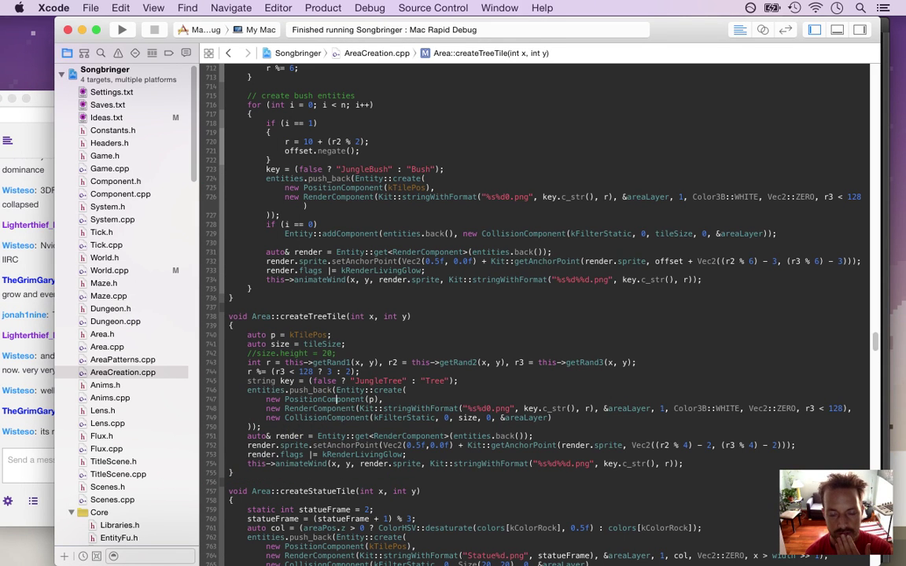
pyautogui.press('Down')
pyautogui.press('Down')
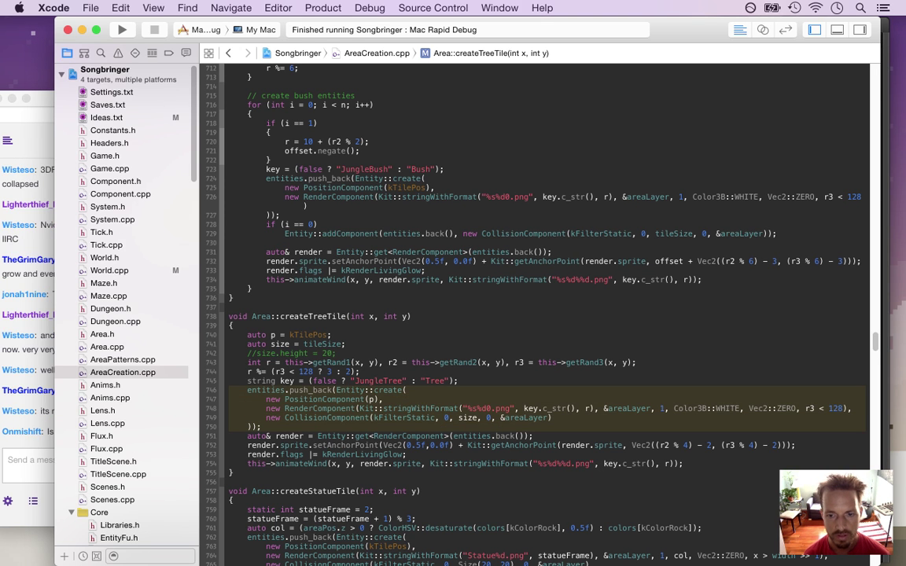
pyautogui.press('Return')
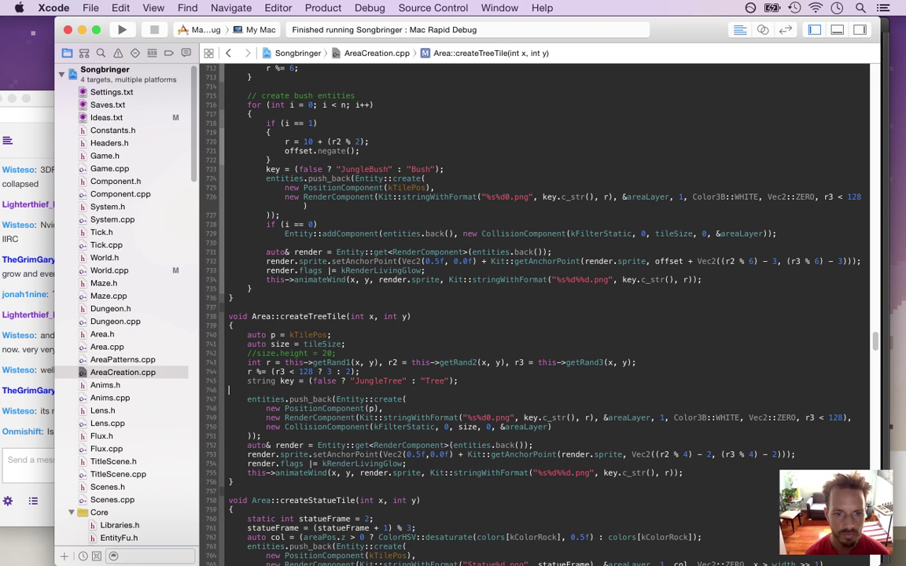
pyautogui.press('Up')
pyautogui.write('entities.push_back(Entity::create(         new PositionComponent(p),         new RenderComponent(Kit::stringWithFormat("%s%d0.png", key.c_str(), r), &areaLayer, 1, Color3B::WHITE, Vec2::ZERO, r3 < 128),         new CollisionComponent(kFilterStatic, 0, size, 0, &areaLayer)     ));')
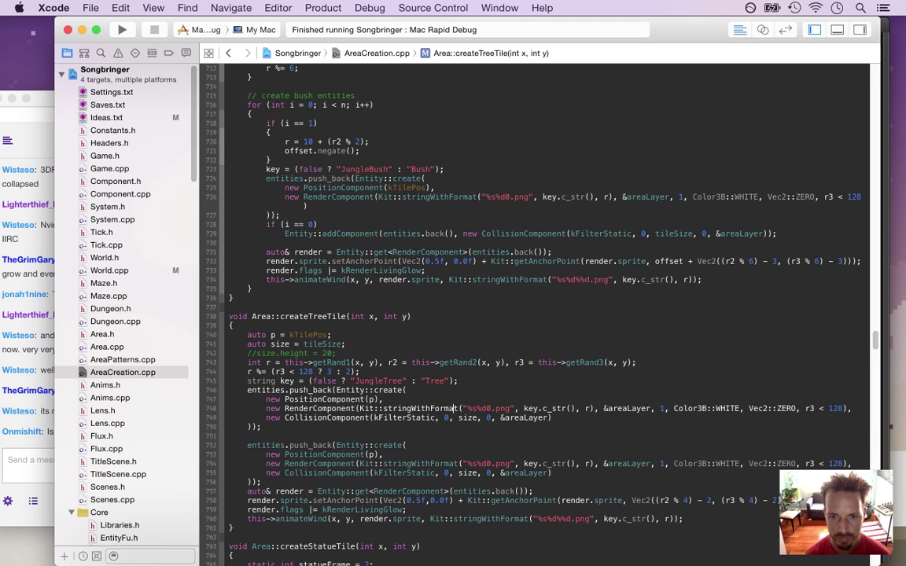
# Change the first tree entity's sprite format string to "%sBare%d.png".
pyautogui.write('Bare')
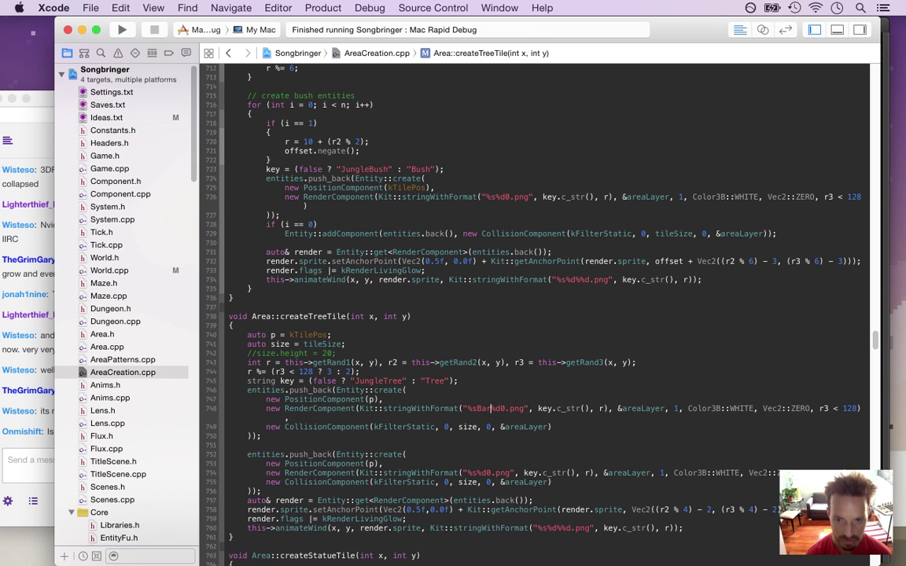
pyautogui.press('Right')
pyautogui.press('Delete')
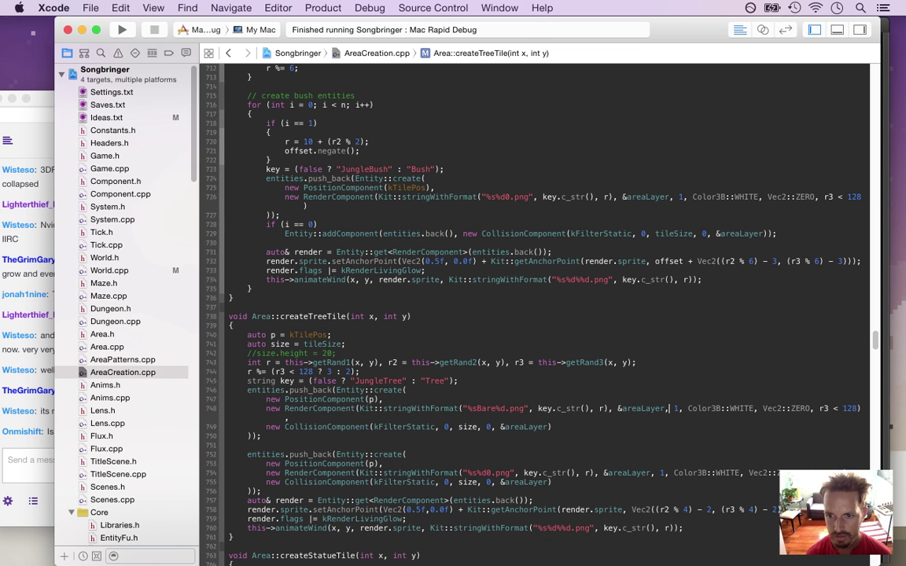
# Remove the CollisionComponent line, the trailing comma before it and the blank line above from the second tree entity block.
pyautogui.press('Right')
pyautogui.press('Right')
pyautogui.press('Right')
pyautogui.press('Right')
pyautogui.press('Right')
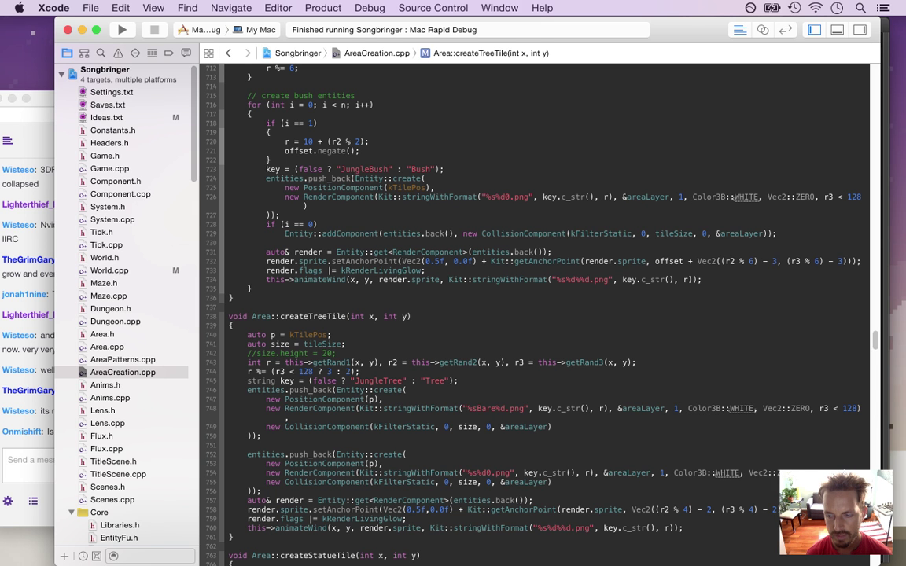
pyautogui.press('Down')
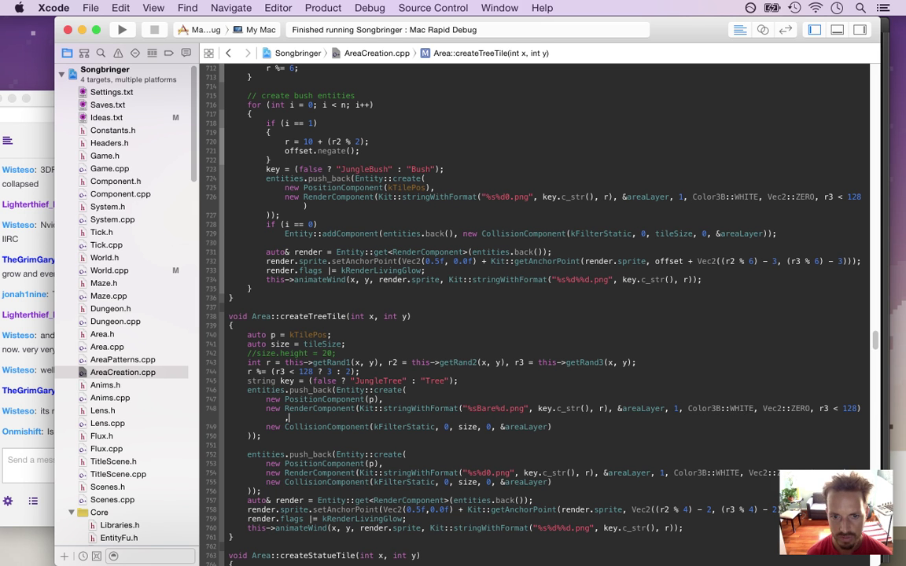
pyautogui.press('Right')
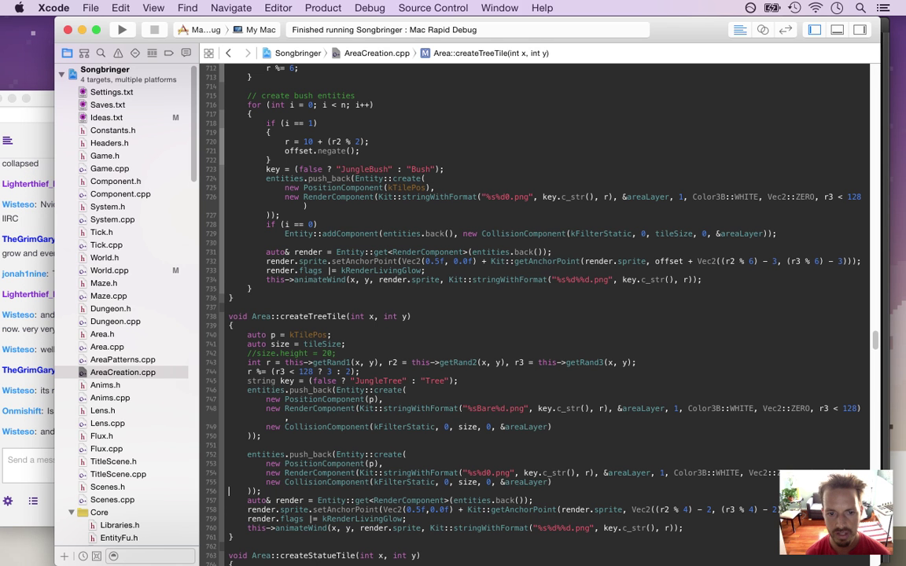
pyautogui.hotkey('shift', 'Down')
pyautogui.press('BackSpace')
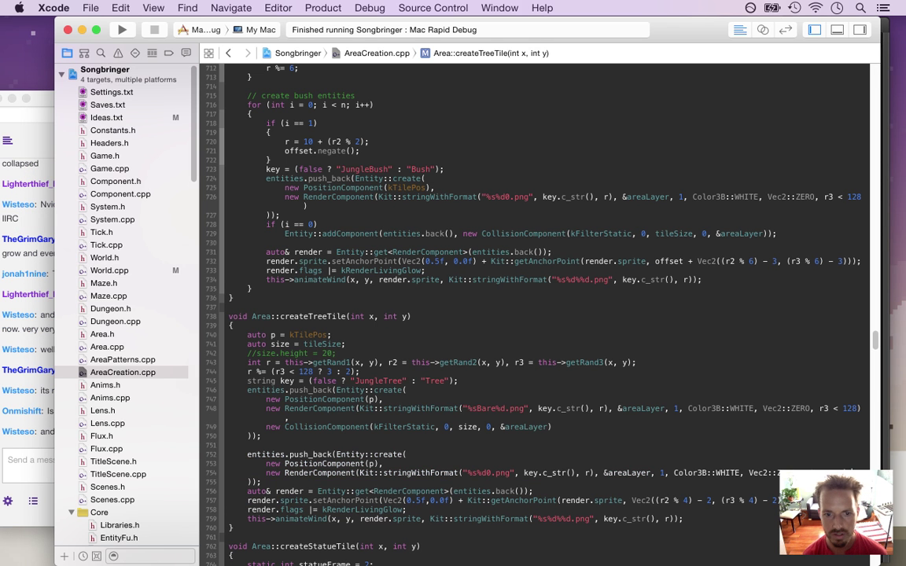
pyautogui.press('BackSpace')
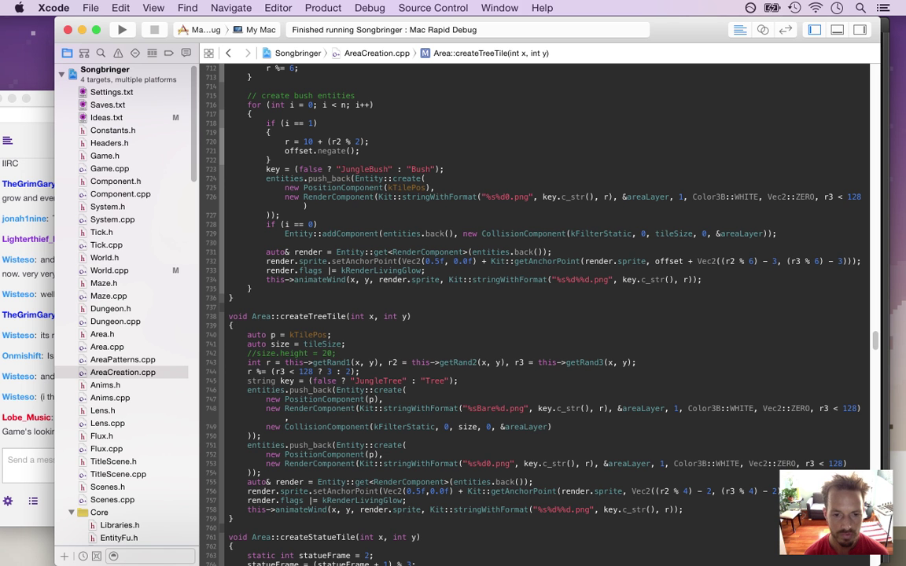
# Build the game with the two-part trees, dismissing the repeated build request.
pyautogui.press('super+r')
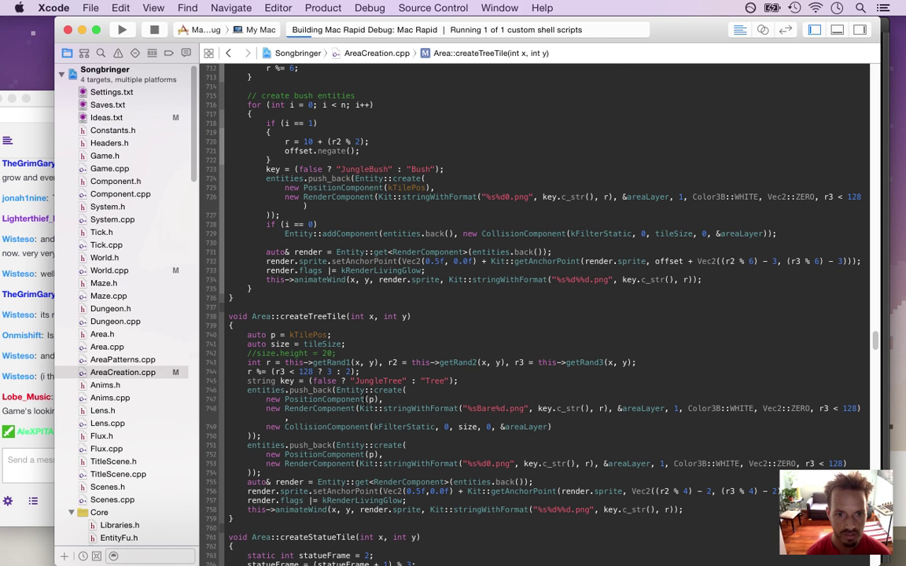
pyautogui.press('super+r')
pyautogui.press('Escape')
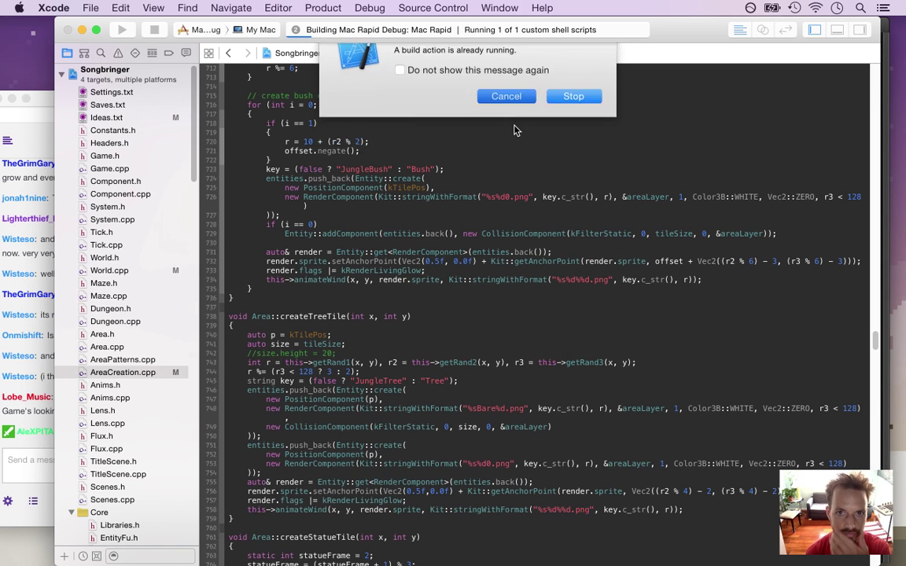
# Switch to the Twitch chat and highlight the questions about a mobile release and scary animation for the dead trees.
pyautogui.click(49, 337)
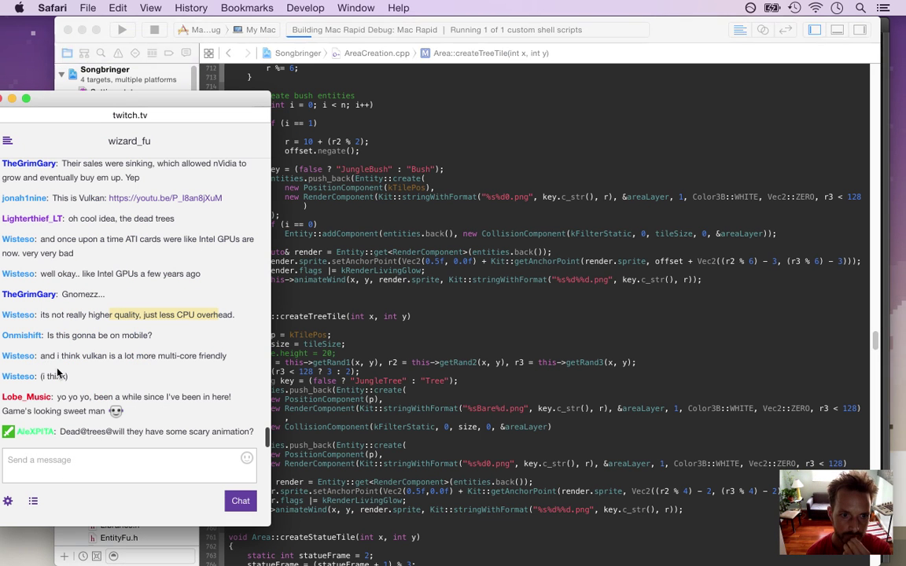
pyautogui.moveTo(57, 335); pyautogui.dragTo(147, 338)
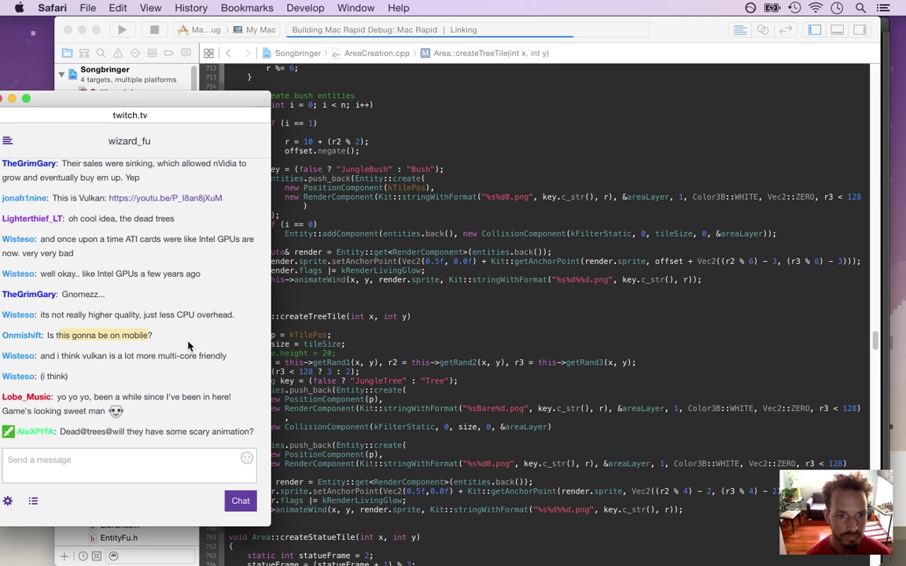
pyautogui.moveTo(56, 359); pyautogui.dragTo(239, 390)
pyautogui.moveTo(91, 410); pyautogui.dragTo(210, 392)
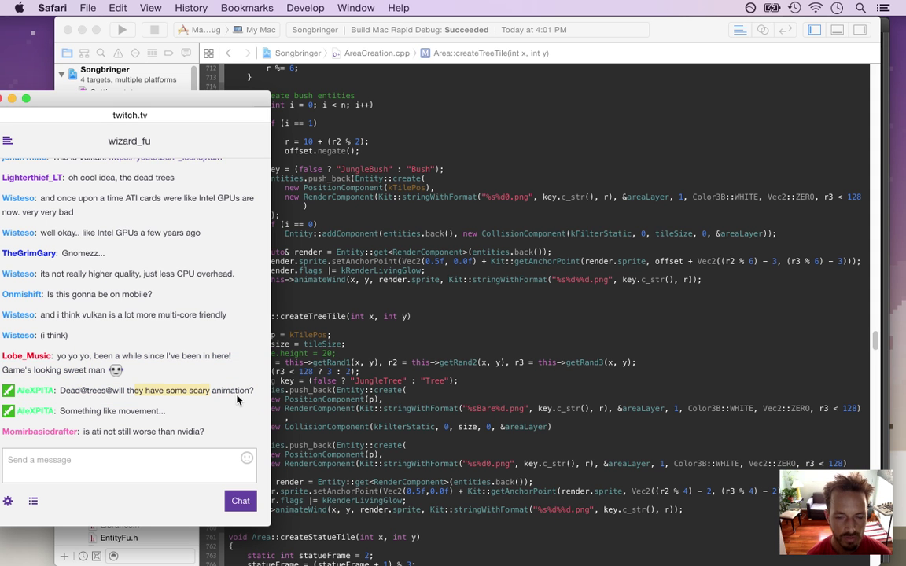
pyautogui.click(386, 374)
pyautogui.click(31, 425)
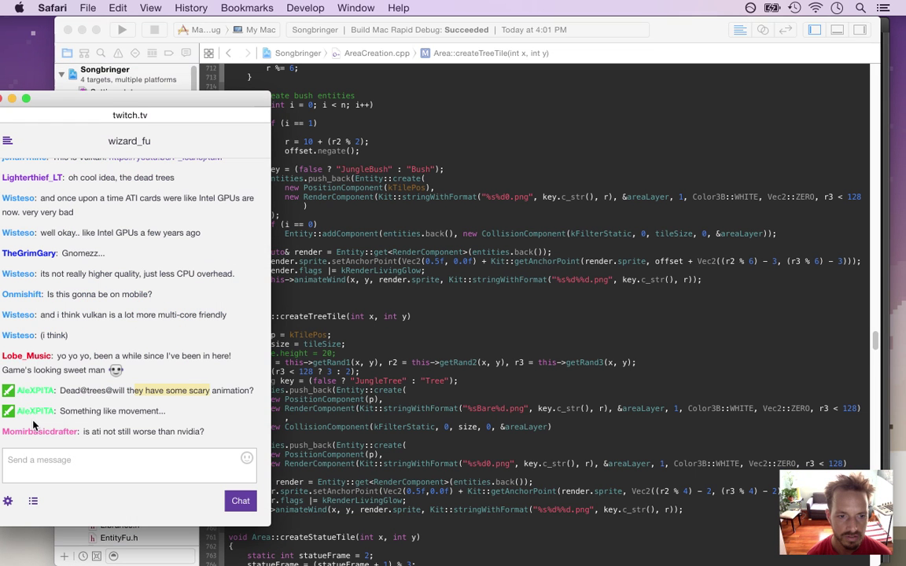
# Return to Xcode, run the game, walk down into the forest area to inspect the trees, and quit the game.
pyautogui.click(384, 386)
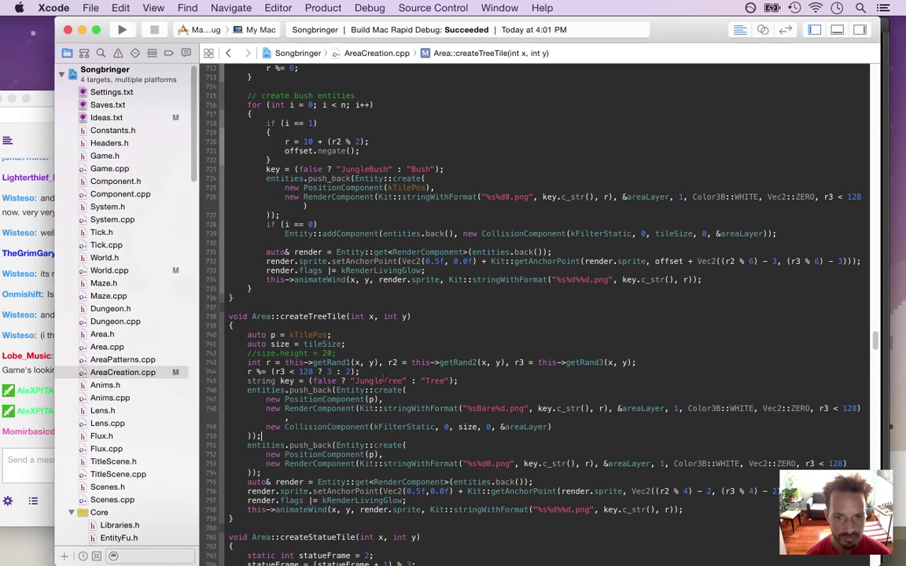
pyautogui.press('super+r')
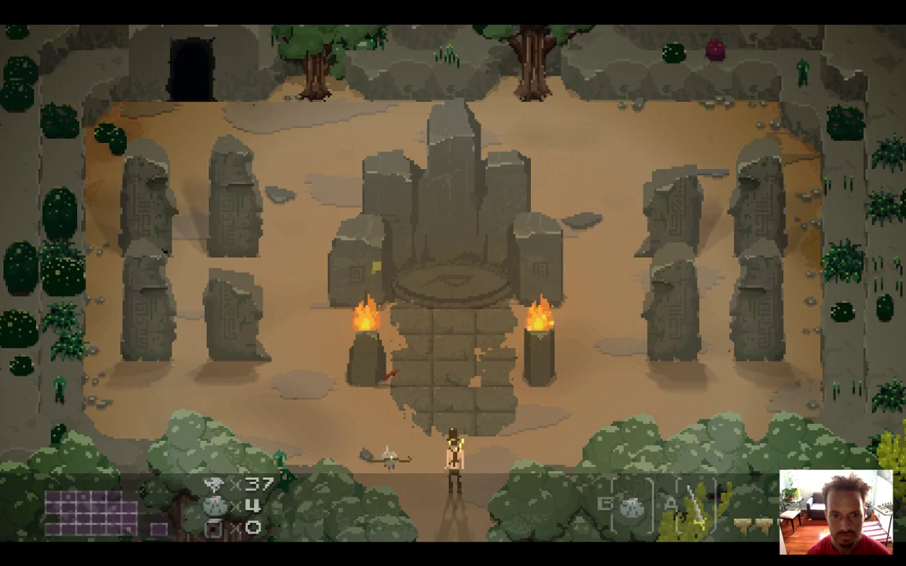
pyautogui.press('Down')
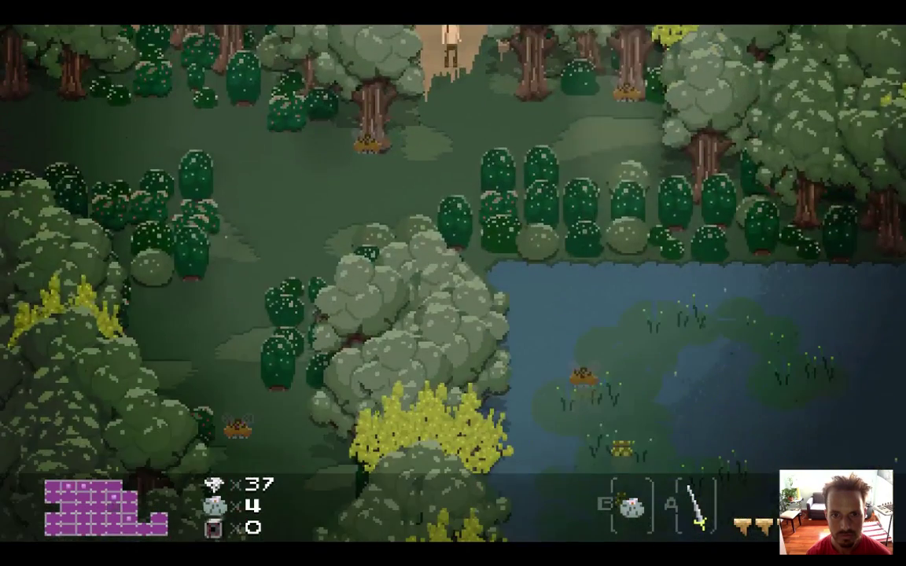
pyautogui.press('Down')
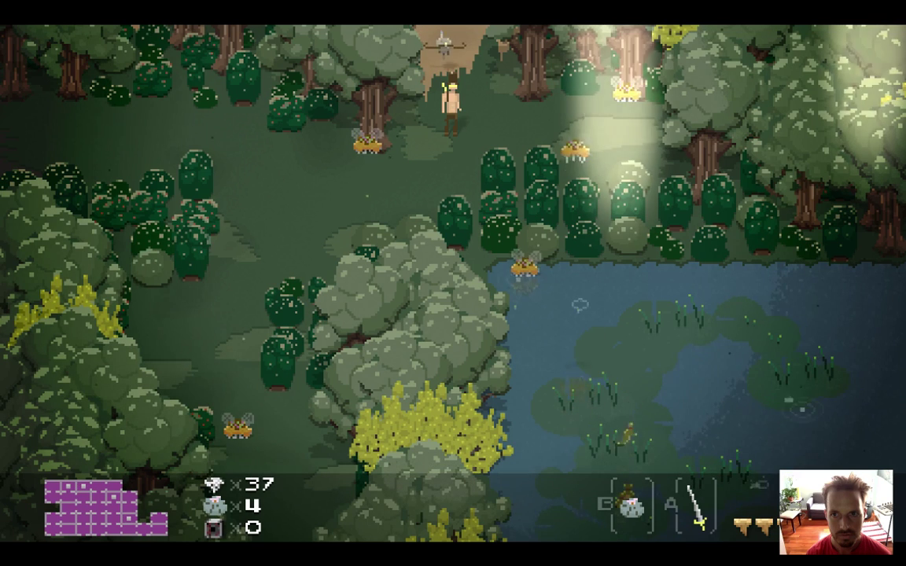
pyautogui.press('Down')
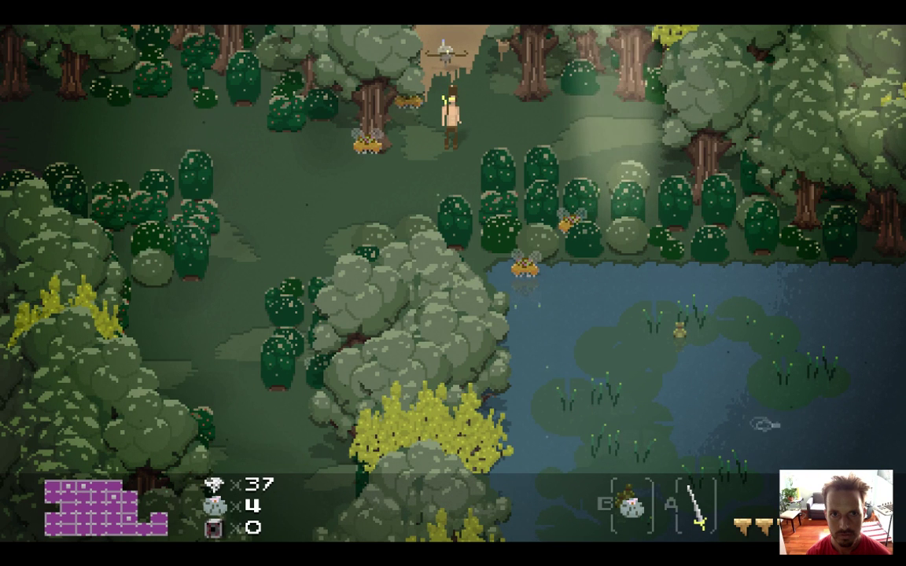
pyautogui.press('super+q')
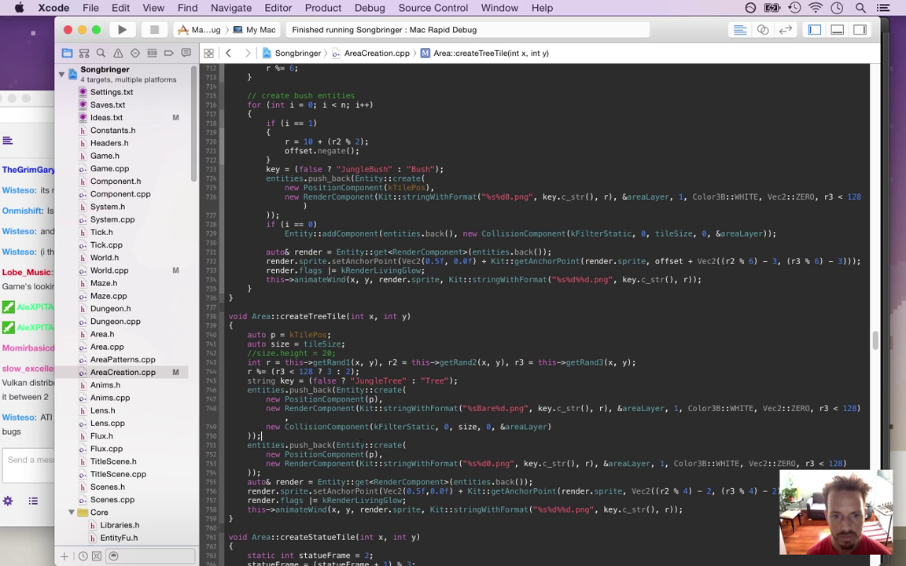
# Comment out the second tree entity block with its render and wind animation lines in createTreeTile, and rebuild the game.
pyautogui.write('*')
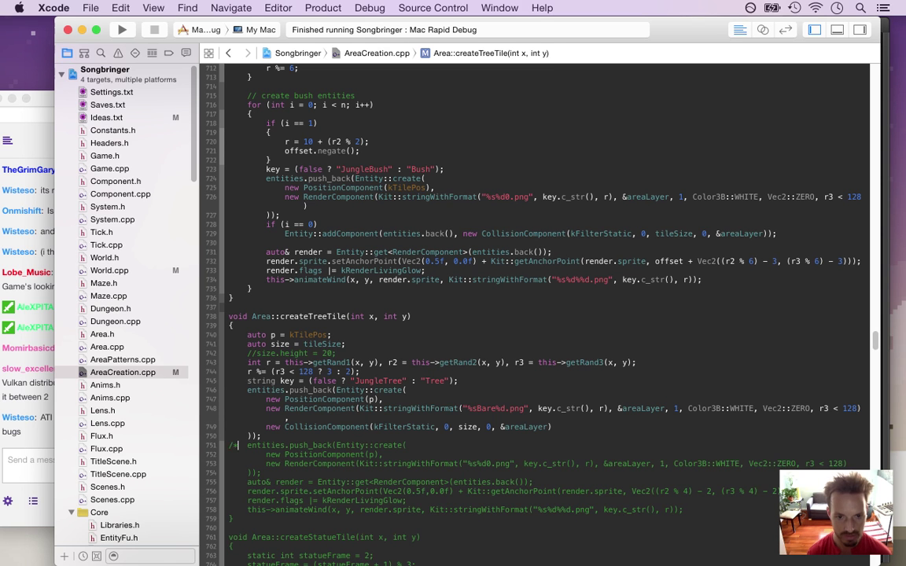
pyautogui.press('Return')
pyautogui.press('Up')
pyautogui.write('*/')
pyautogui.press('super+r')
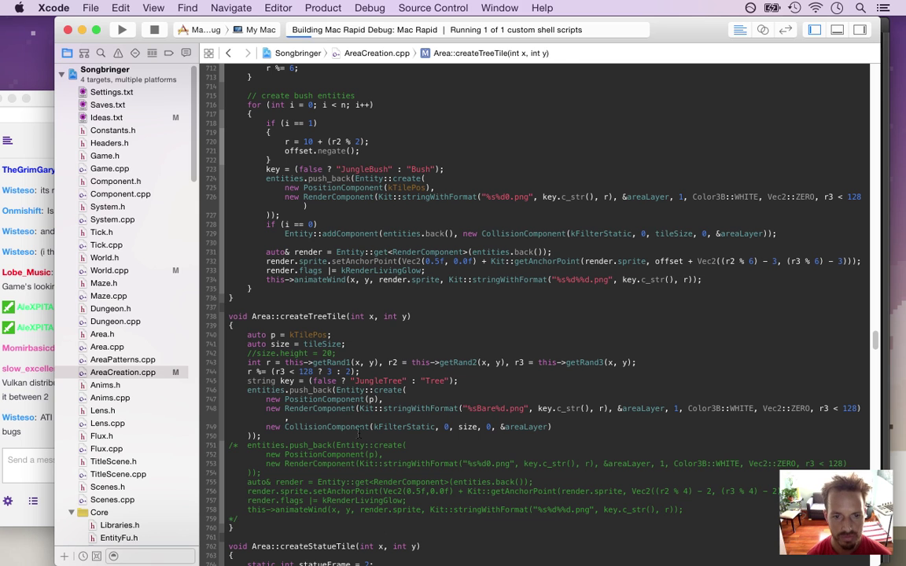
# Switch to the Twitch chat, highlight the comment about Vulkan distributing between 4 cores, and return to Xcode.
pyautogui.click(27, 359)
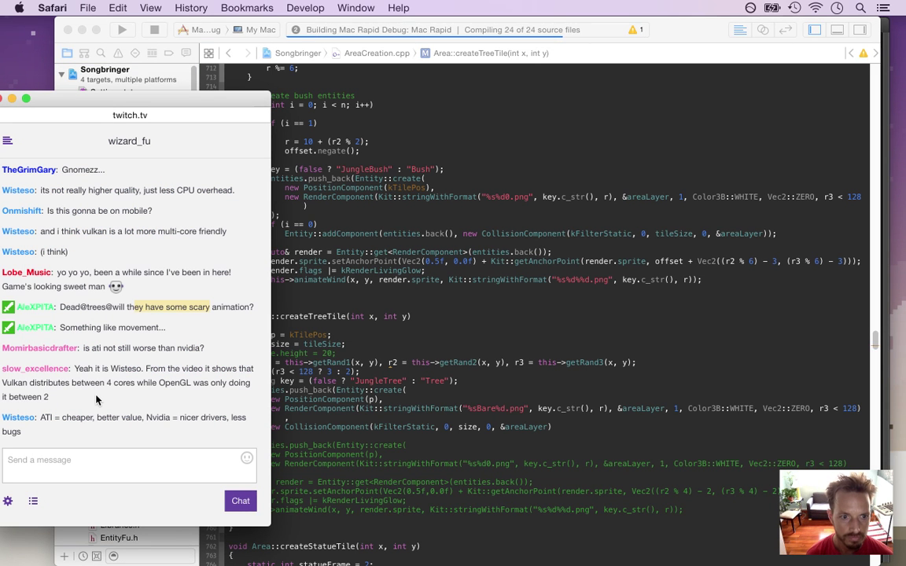
pyautogui.moveTo(96, 400); pyautogui.dragTo(100, 369)
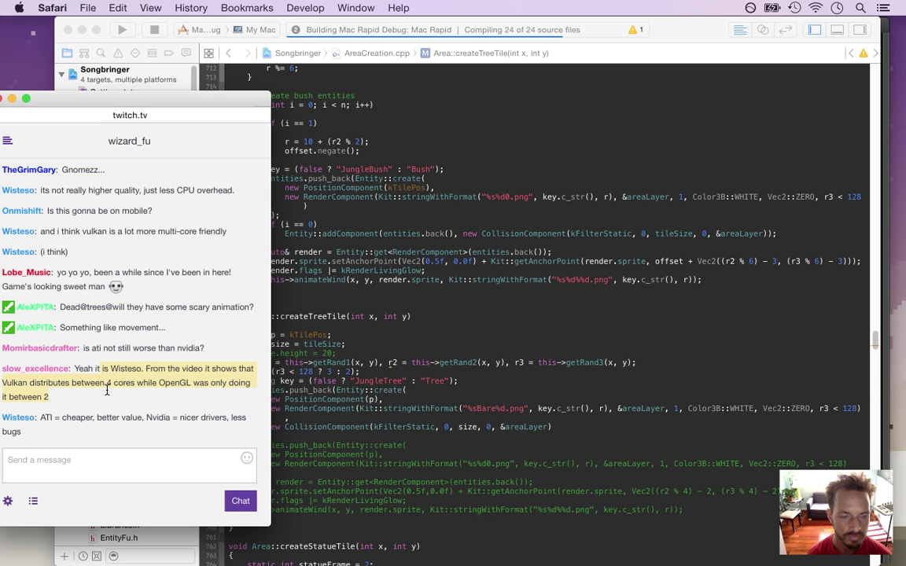
pyautogui.click(365, 408)
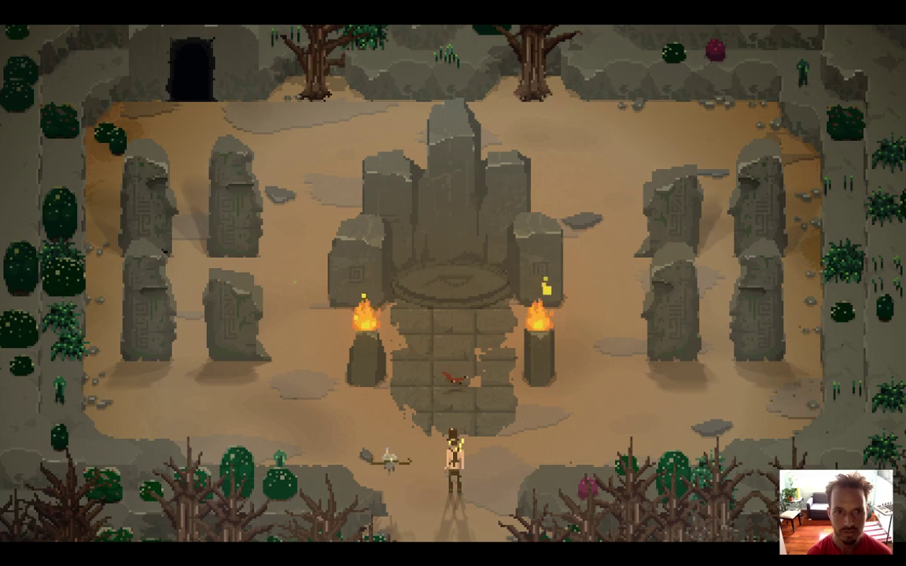
# Walk through the forest and the neighbouring grey area to inspect the bare trees, and quit the game.
pyautogui.press('Down')
pyautogui.press('Down')
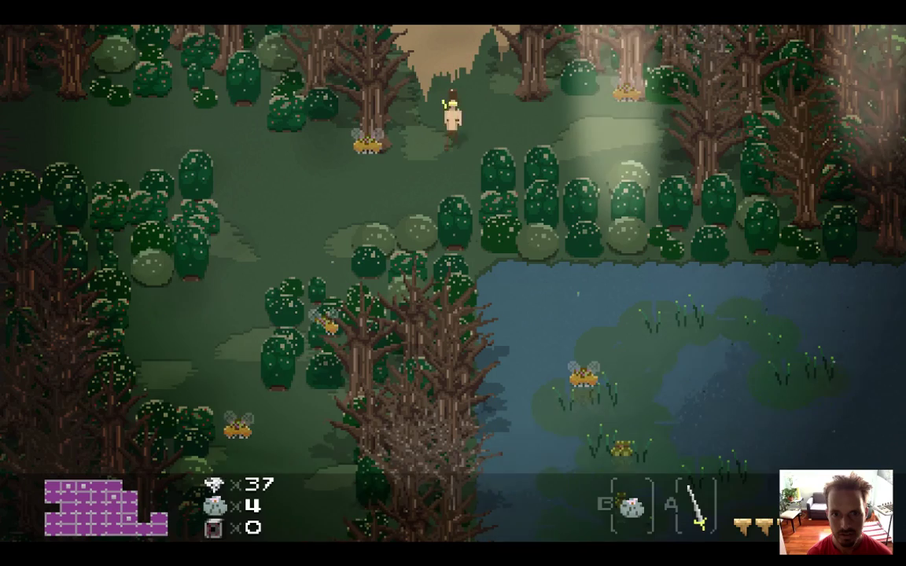
pyautogui.press('Down')
pyautogui.press('Left')
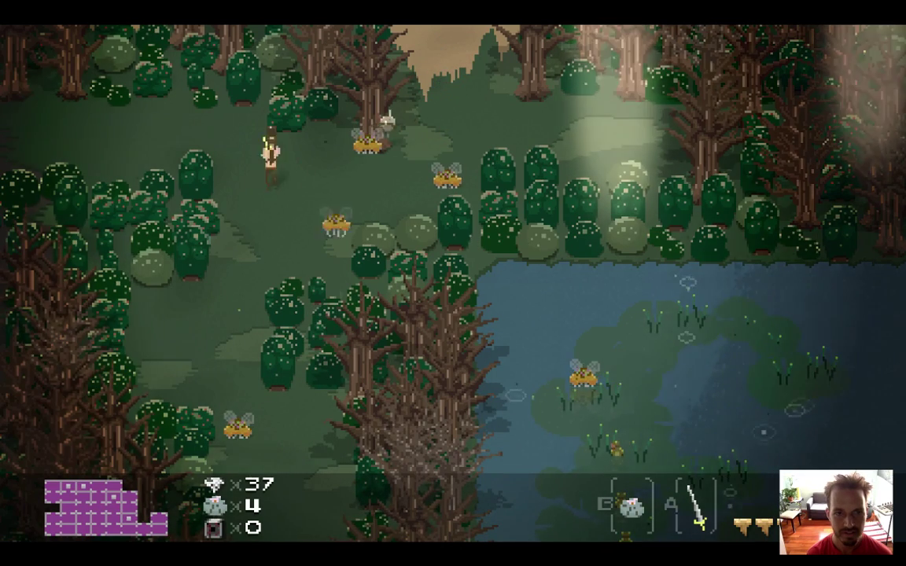
pyautogui.press('Left')
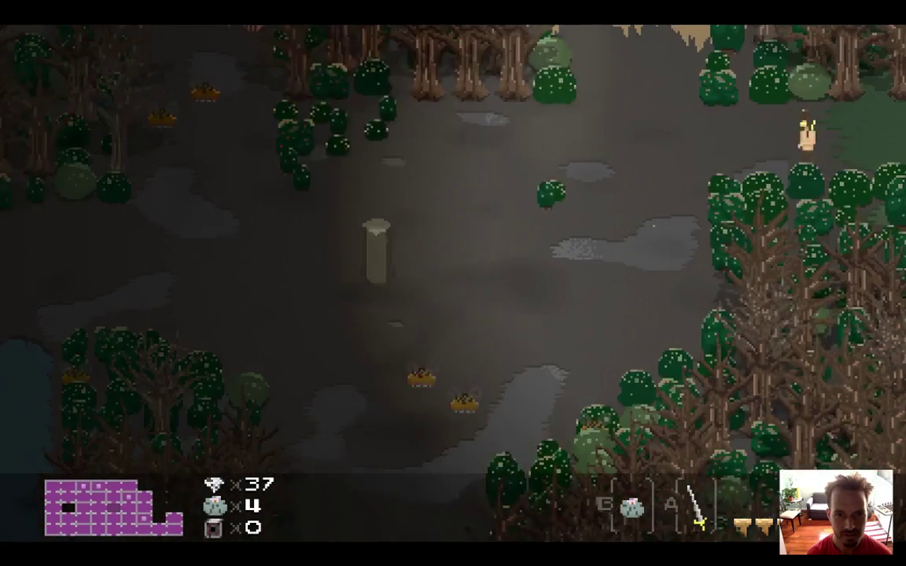
pyautogui.press('Left')
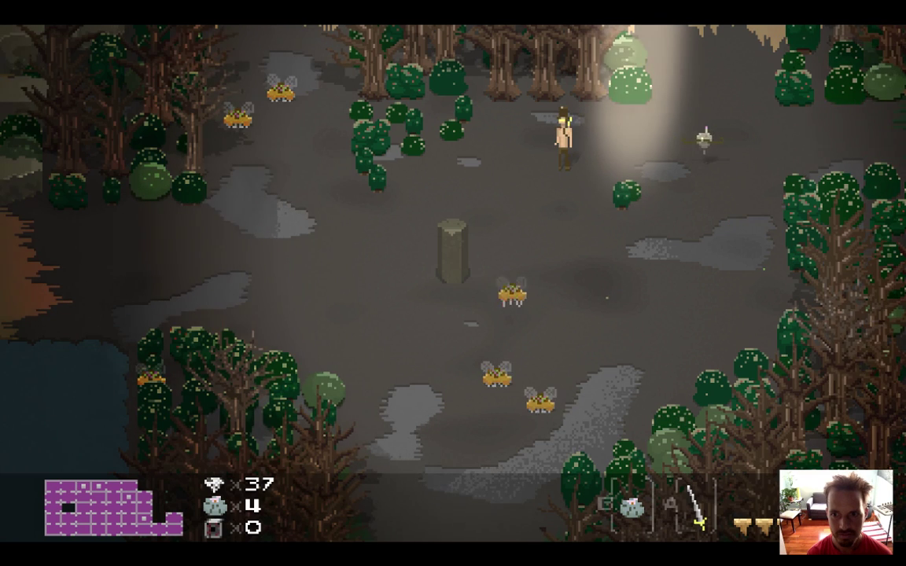
pyautogui.press('x')
pyautogui.press('Up')
pyautogui.press('Right')
pyautogui.press('Down')
pyautogui.press('Right')
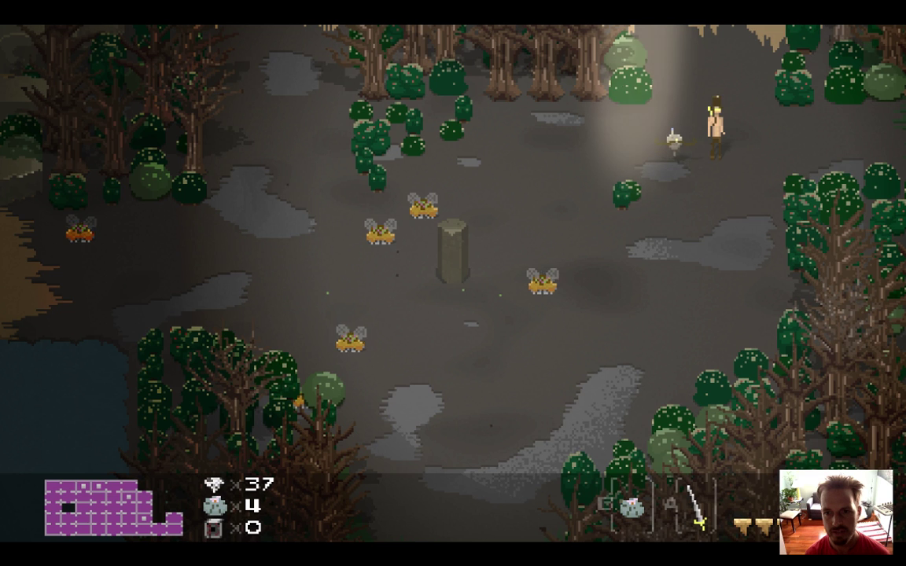
pyautogui.press('super+q')
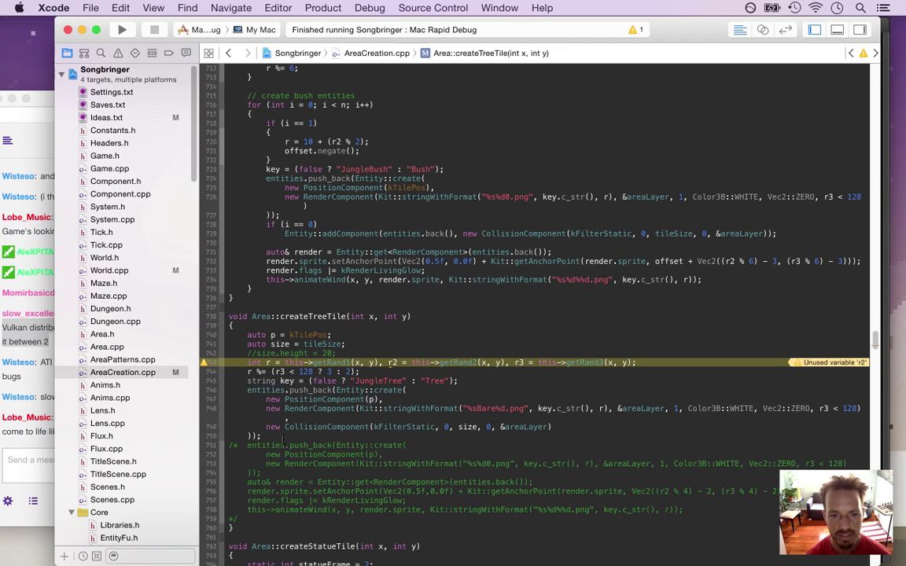
# Uncomment the second tree entity block with its render and wind animation lines in createTreeTile.
pyautogui.press('Delete')
pyautogui.press('Delete')
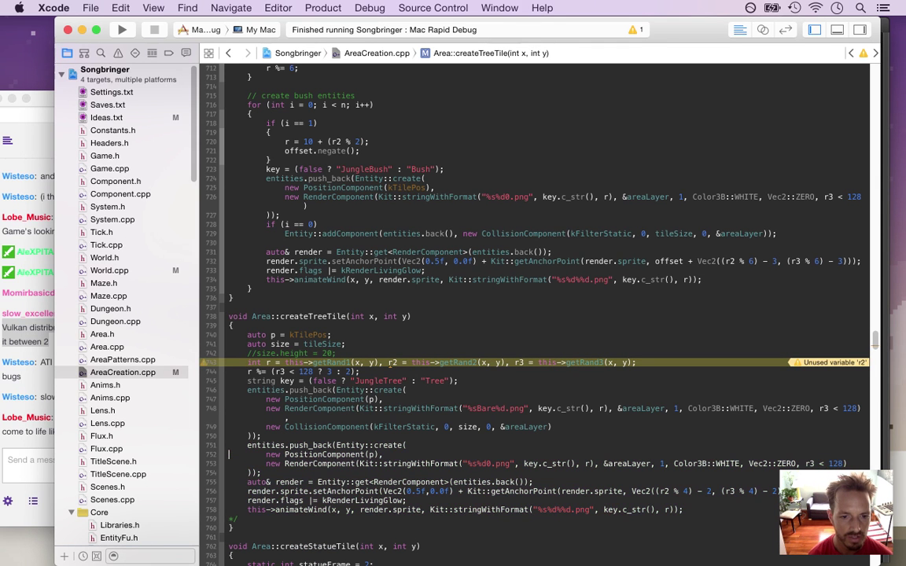
pyautogui.press('BackSpace')
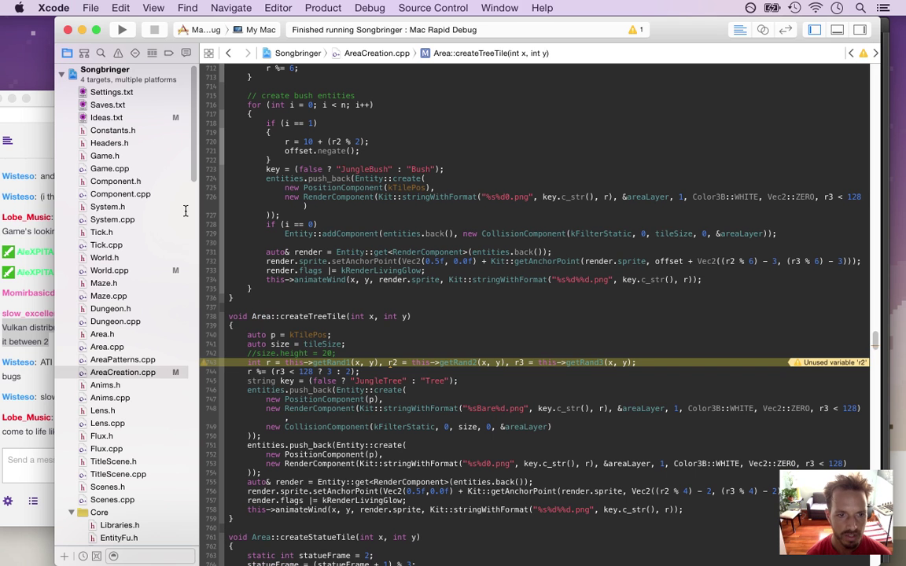
# Open Constants.h, find the kRender flags and duplicate the kRenderFrozen line at the end of the enum.
pyautogui.click(118, 129)
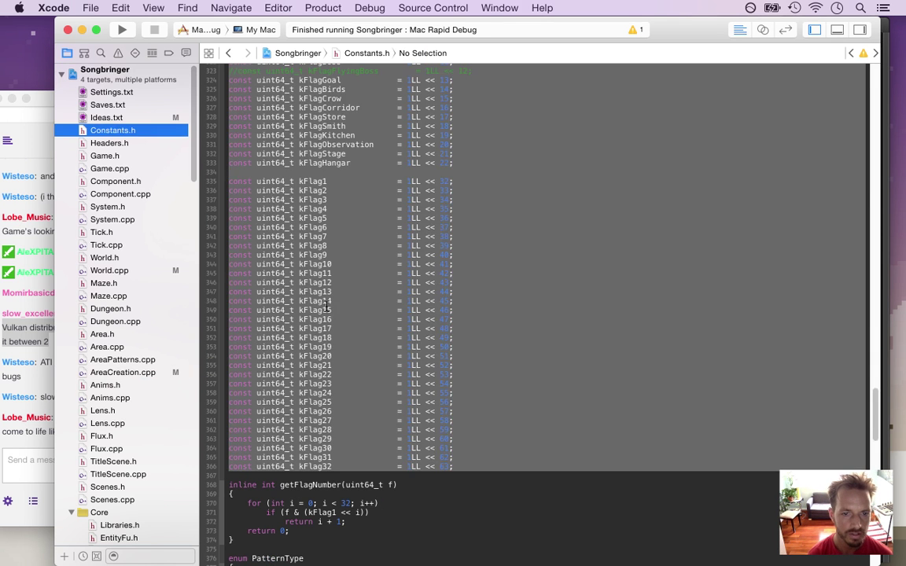
pyautogui.press('super+f')
pyautogui.write('krender')
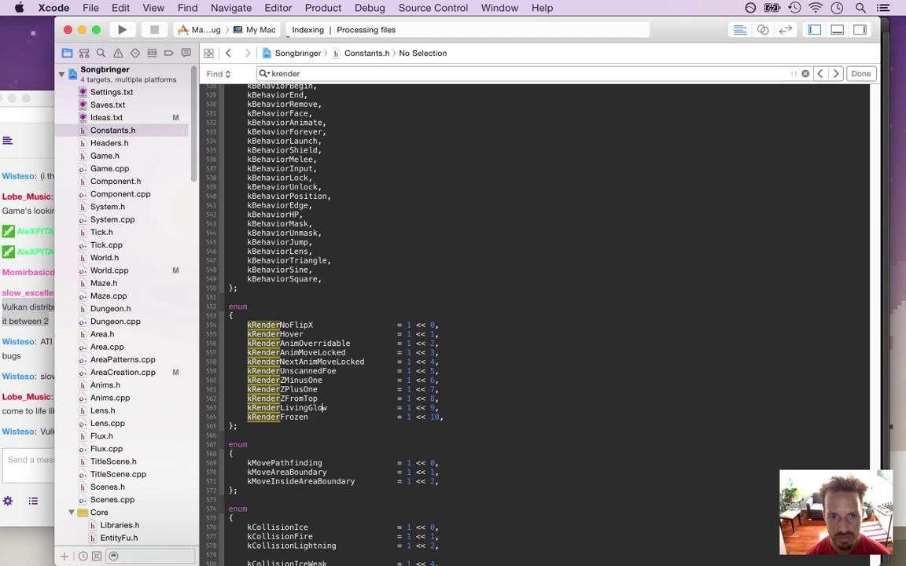
pyautogui.press('Down')
pyautogui.hotkey('shift', 'Down')
pyautogui.press('super+c')
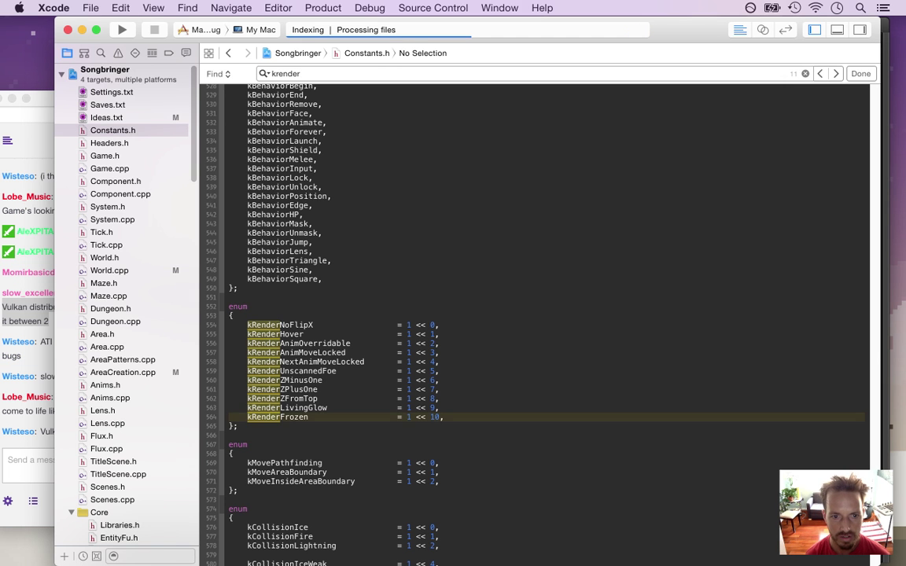
pyautogui.press('Right')
pyautogui.press('super+v')
# Rename the duplicated flag to kRenderHueShift, set its value to 1 << 11, and save Constants.h.
pyautogui.click(252, 426)
pyautogui.press('Right')
pyautogui.press('Delete')
pyautogui.press('Delete')
pyautogui.press('Delete')
pyautogui.press('Delete')
pyautogui.press('Delete')
pyautogui.press('Delete')
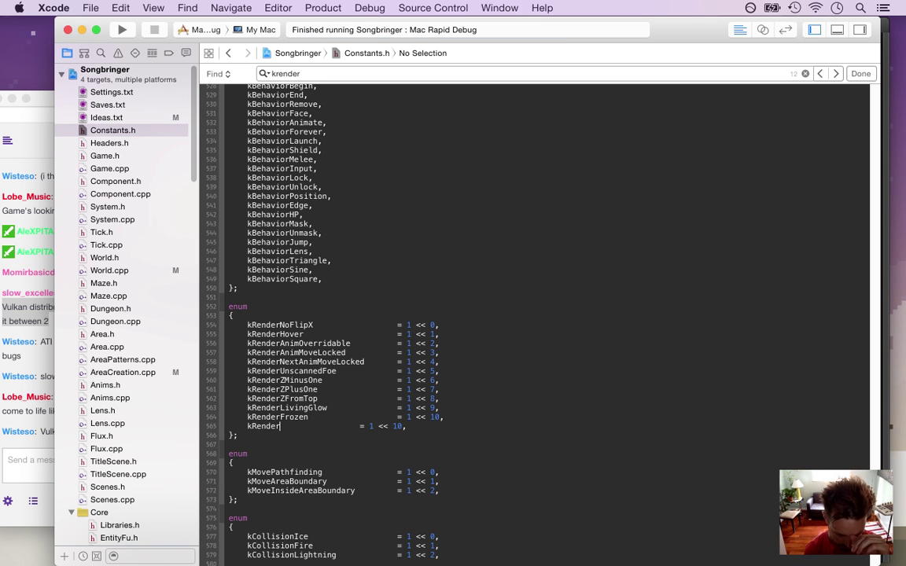
pyautogui.write('HueShift')
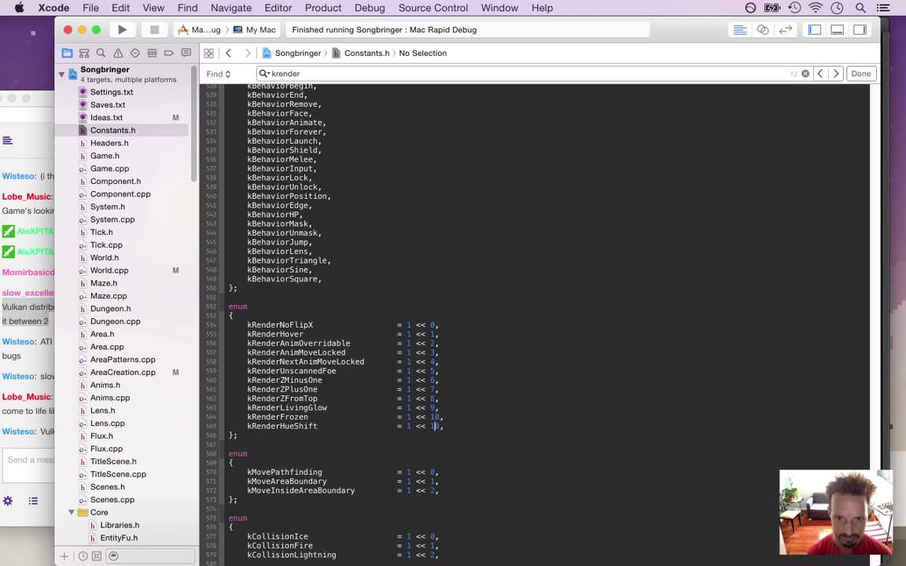
pyautogui.press('super+s')
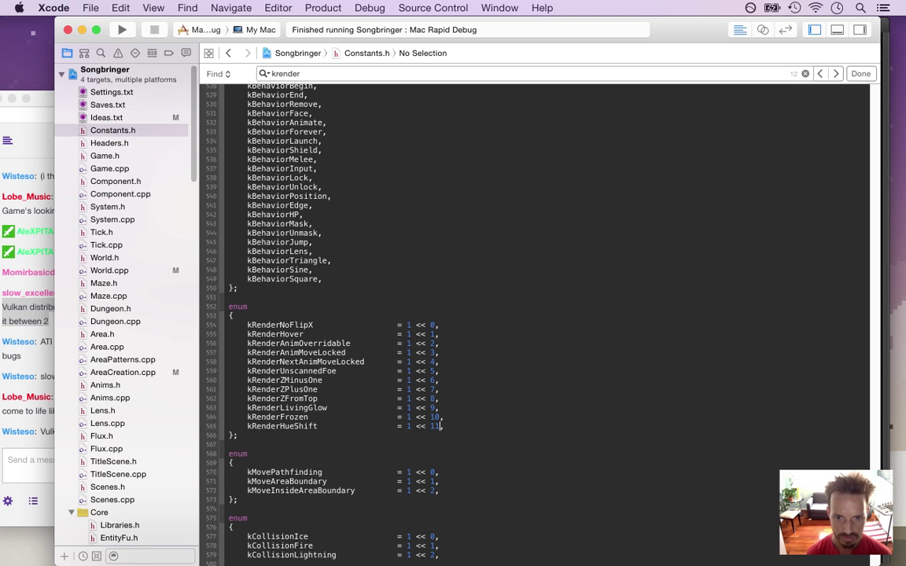
# Select the new kRenderHueShift name to check it, and rebuild and run the game.
pyautogui.moveTo(249, 429); pyautogui.dragTo(344, 429)
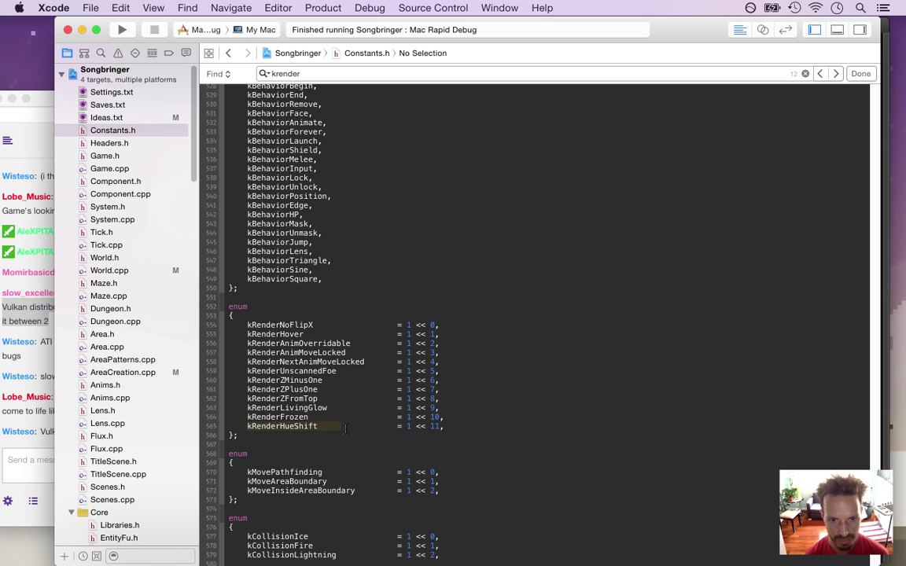
pyautogui.click(359, 310)
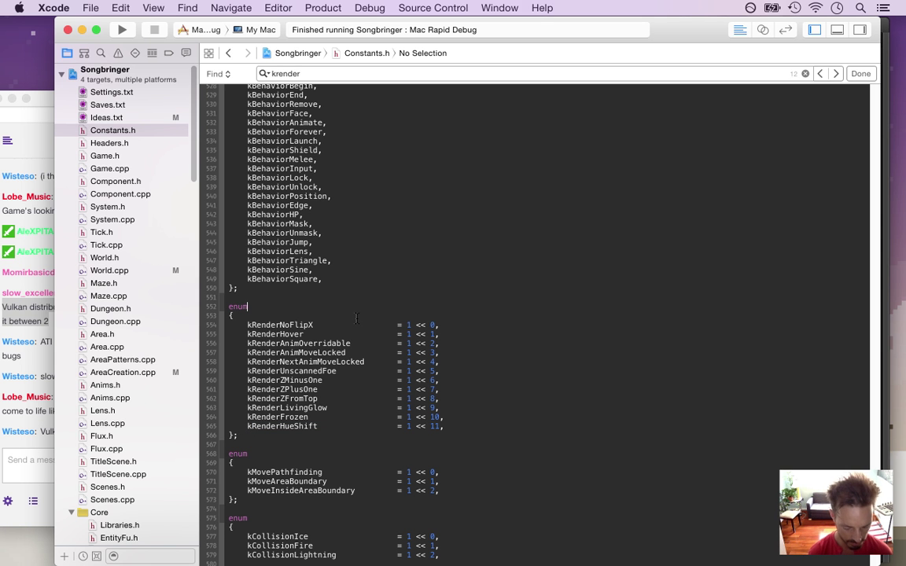
pyautogui.press('super+r')
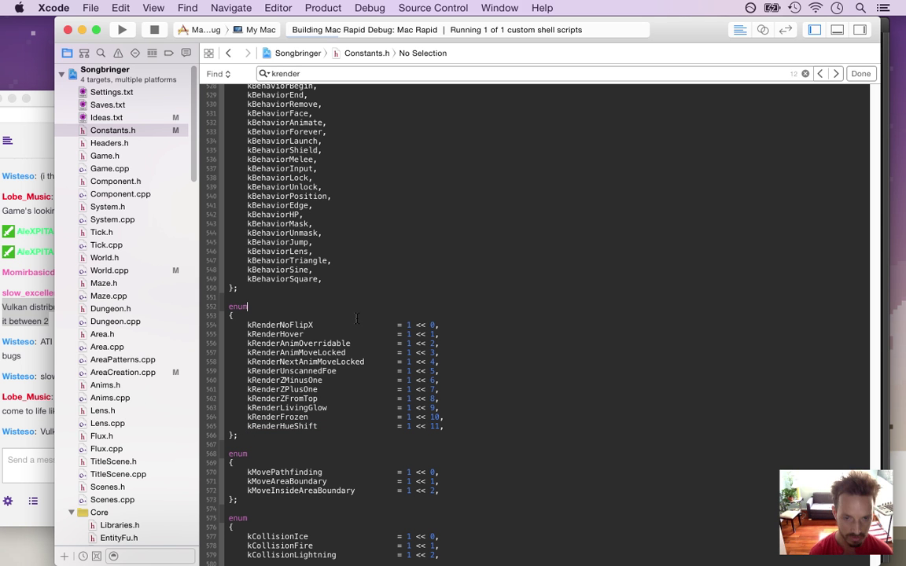
# Switch to the Twitch chat and highlight the comments about dead trees coming to life, Vulkan's bare metal API, and Sword and Sworcery.
pyautogui.click(44, 370)
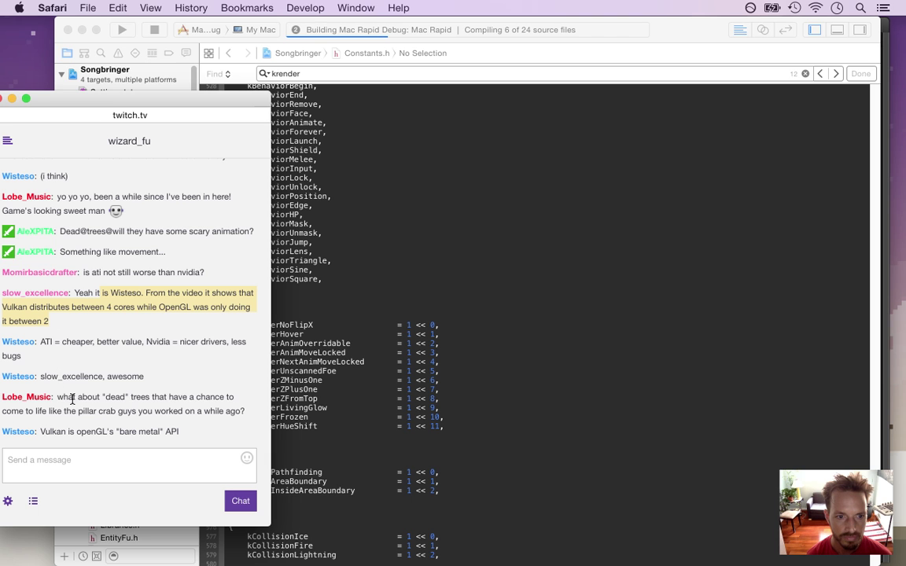
pyautogui.moveTo(58, 397); pyautogui.dragTo(159, 414)
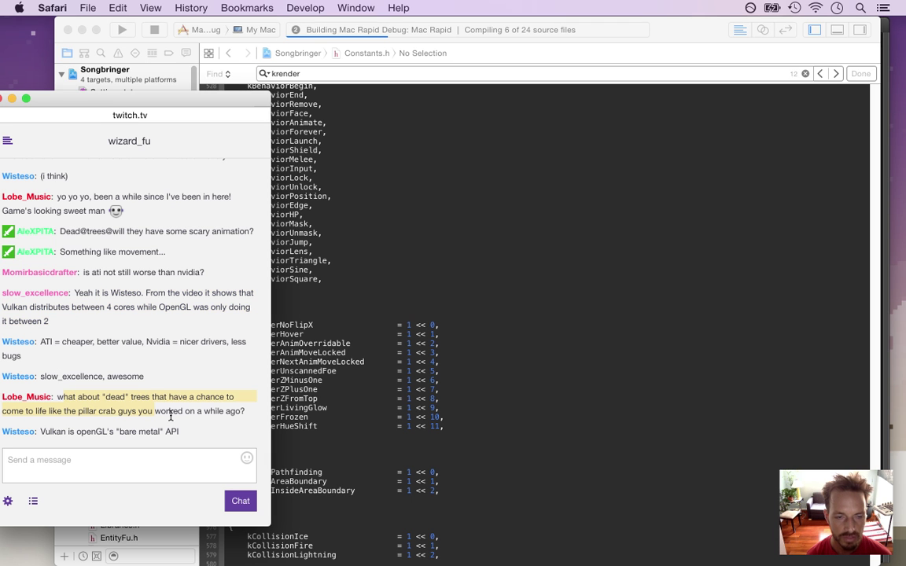
pyautogui.click(185, 412)
pyautogui.moveTo(241, 411); pyautogui.dragTo(108, 411)
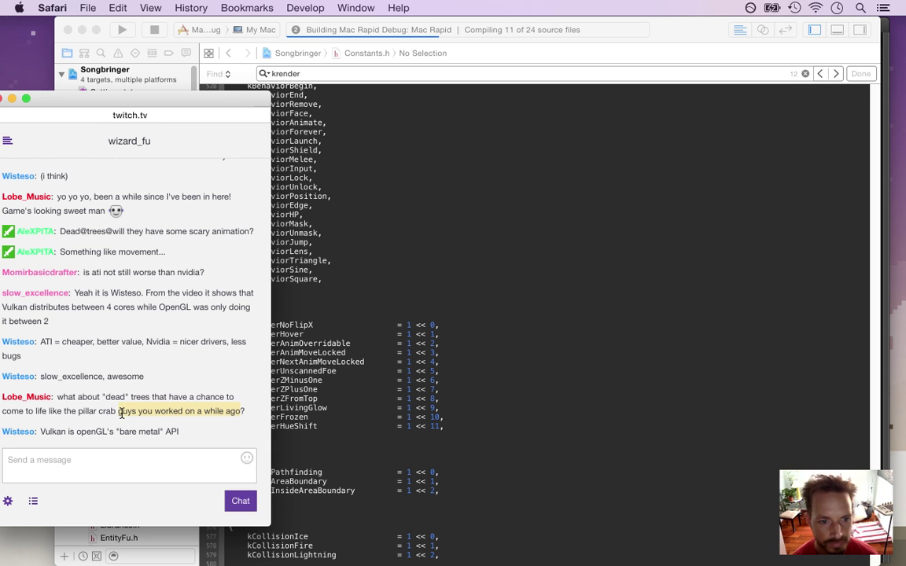
pyautogui.moveTo(48, 431); pyautogui.dragTo(154, 432)
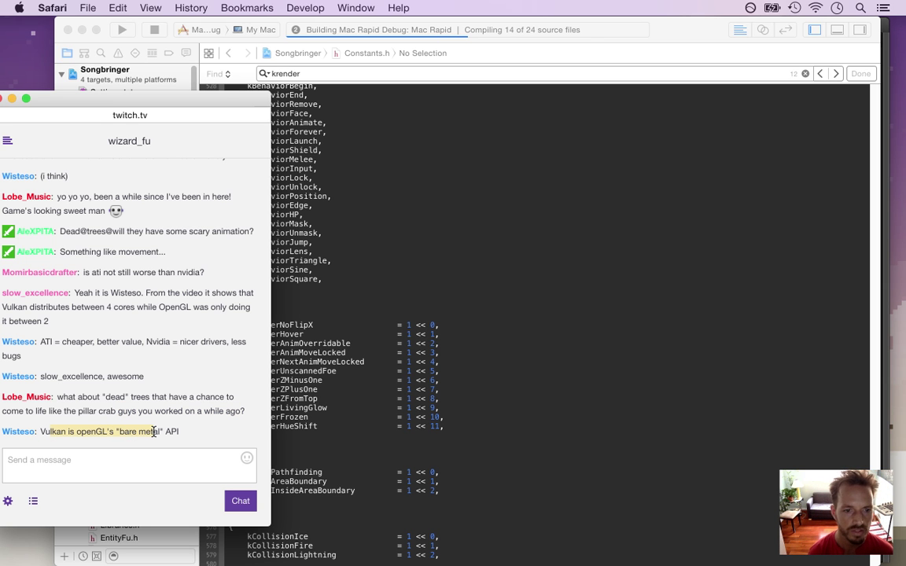
pyautogui.click(84, 418)
pyautogui.moveTo(74, 431); pyautogui.dragTo(116, 431)
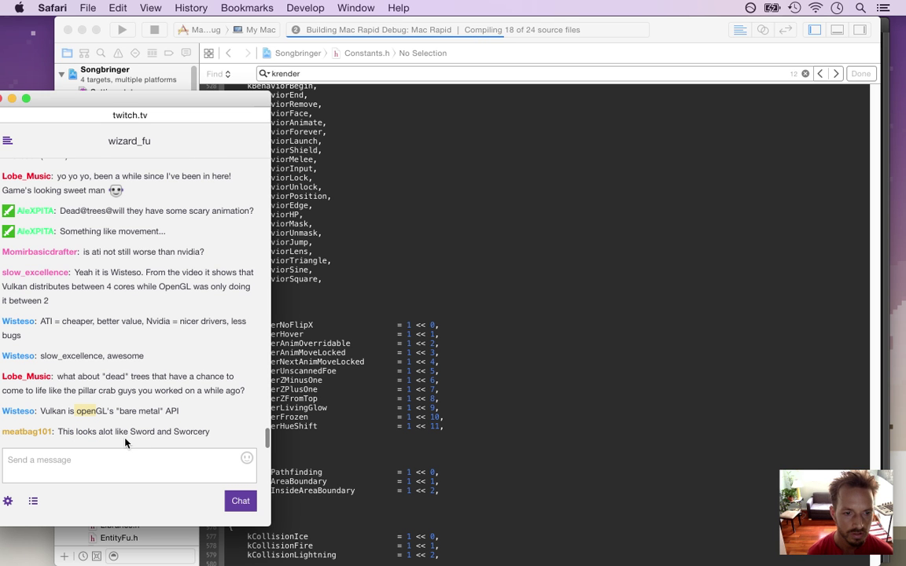
pyautogui.moveTo(84, 431); pyautogui.dragTo(130, 429)
pyautogui.click(192, 431)
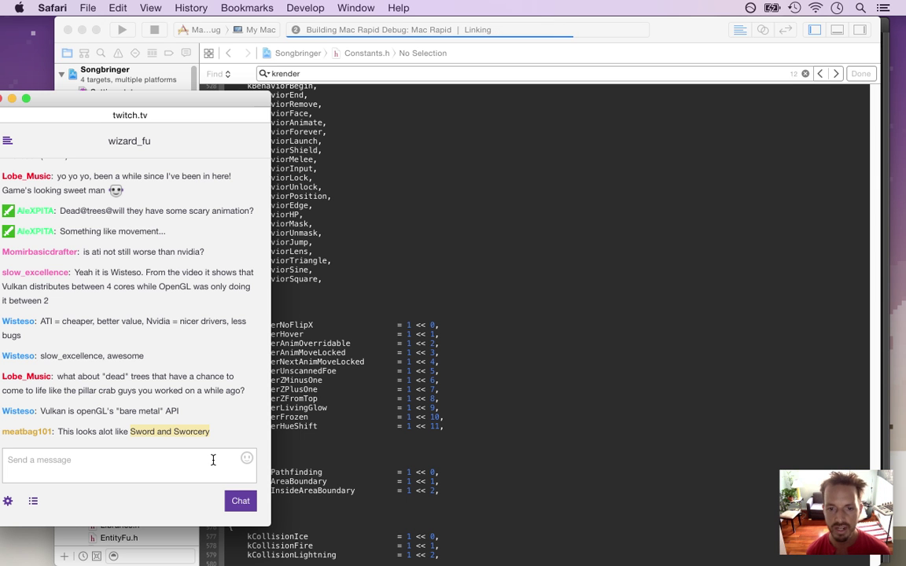
# Return to Xcode, search the project for renderlivingglow, and view the matches in AreaCreation.cpp and System.cpp.
pyautogui.click(295, 343)
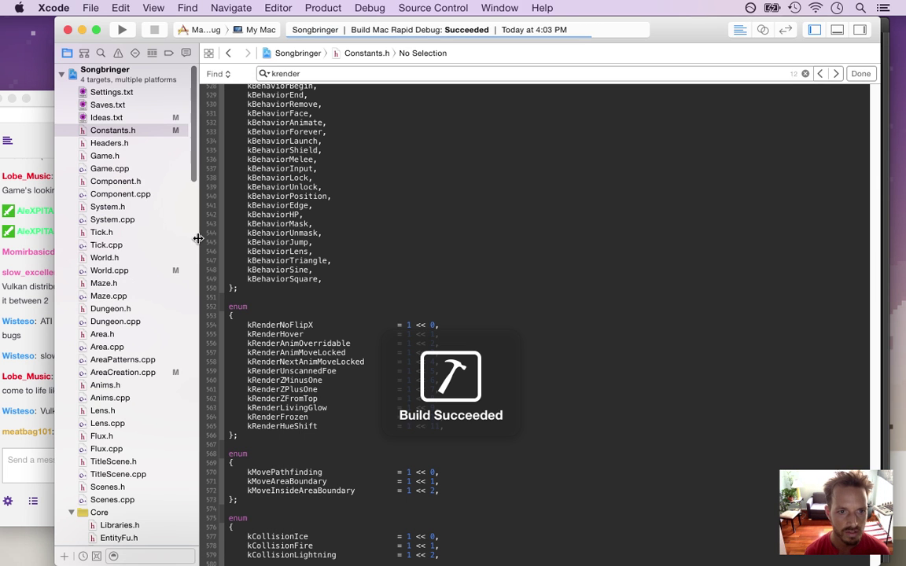
pyautogui.press('super+shift+f')
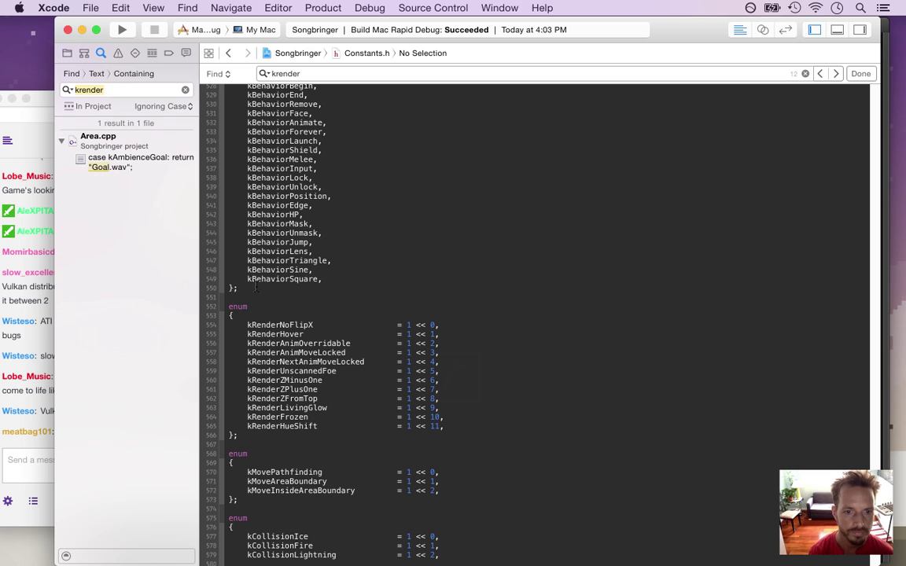
pyautogui.write('li')
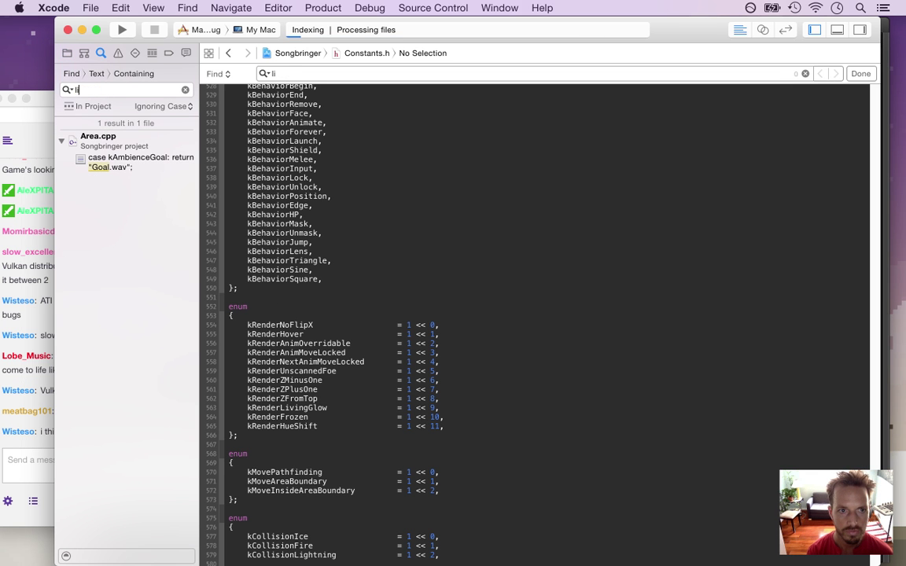
pyautogui.write('vingglowrender')
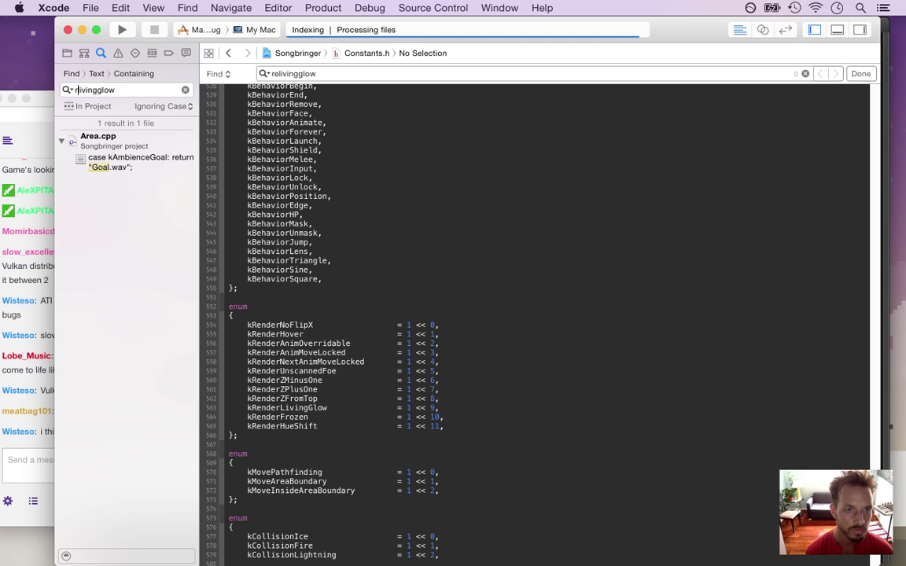
pyautogui.press('Return')
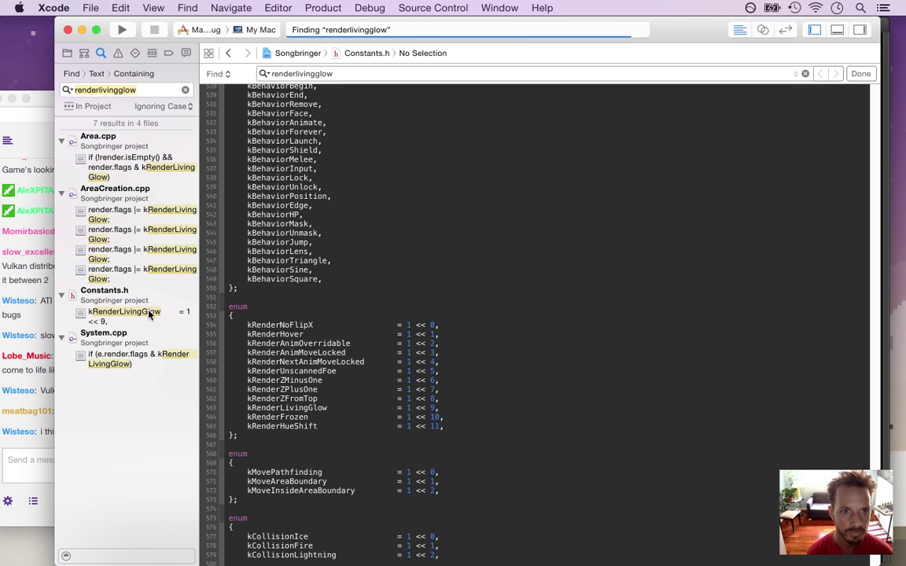
pyautogui.click(135, 218)
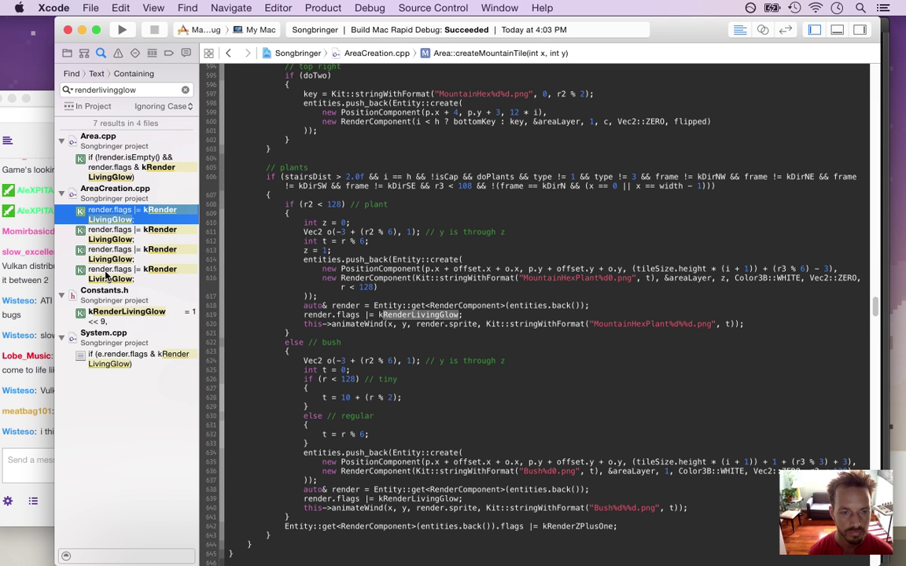
pyautogui.click(118, 359)
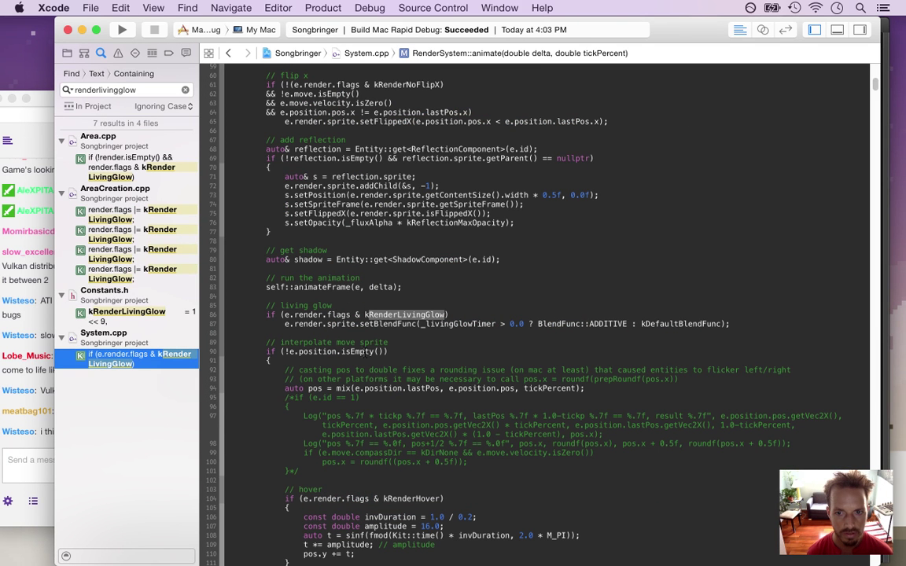
# Replace kRenderLivingGlow with kRenderHueShift in the HSV shader condition of Area::create in Area.cpp, and rebuild the game.
pyautogui.click(119, 157)
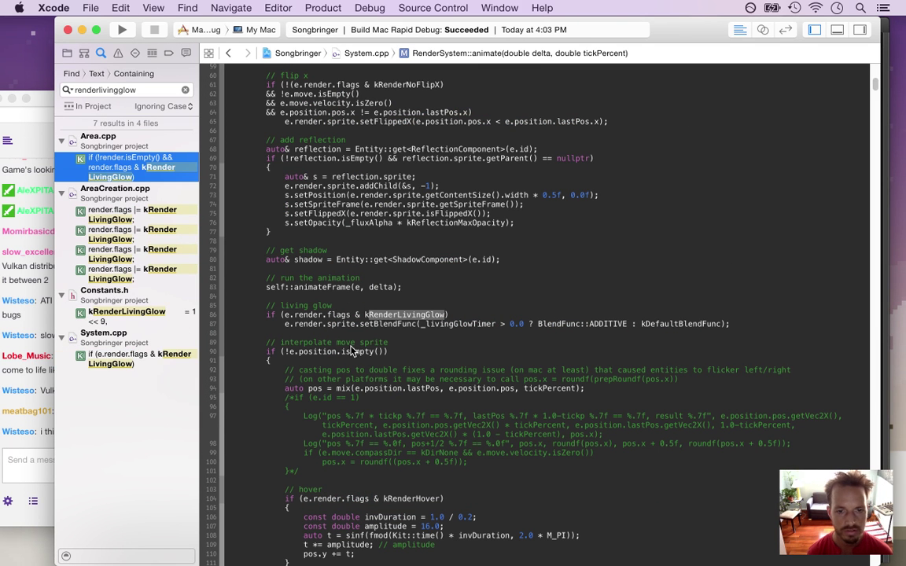
pyautogui.click(493, 314)
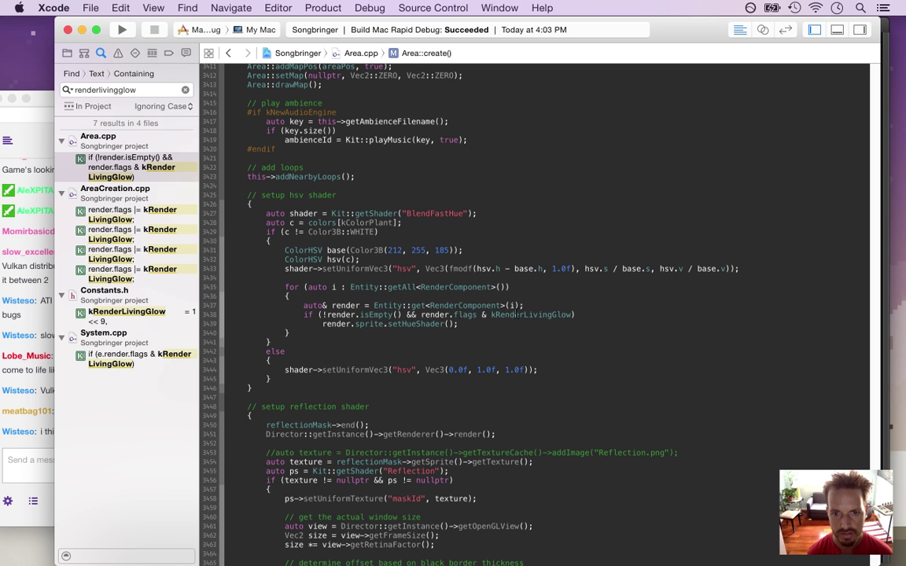
pyautogui.moveTo(523, 315); pyautogui.dragTo(569, 315)
pyautogui.write('HueS')
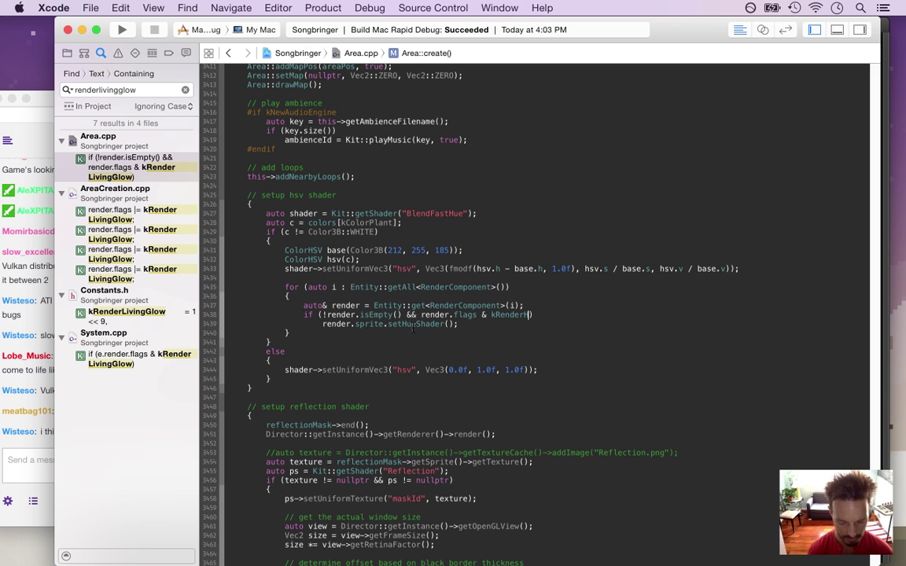
pyautogui.write('hift')
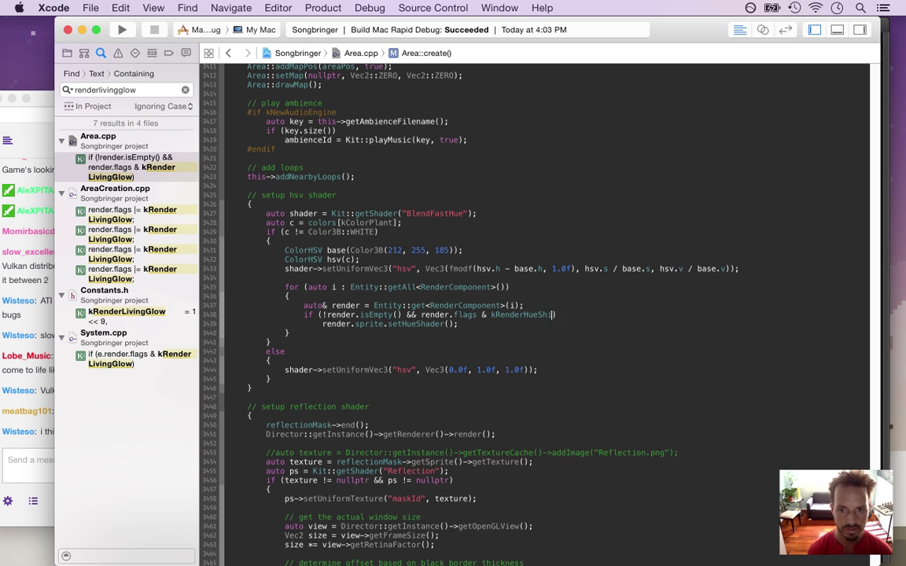
pyautogui.press('super+r')
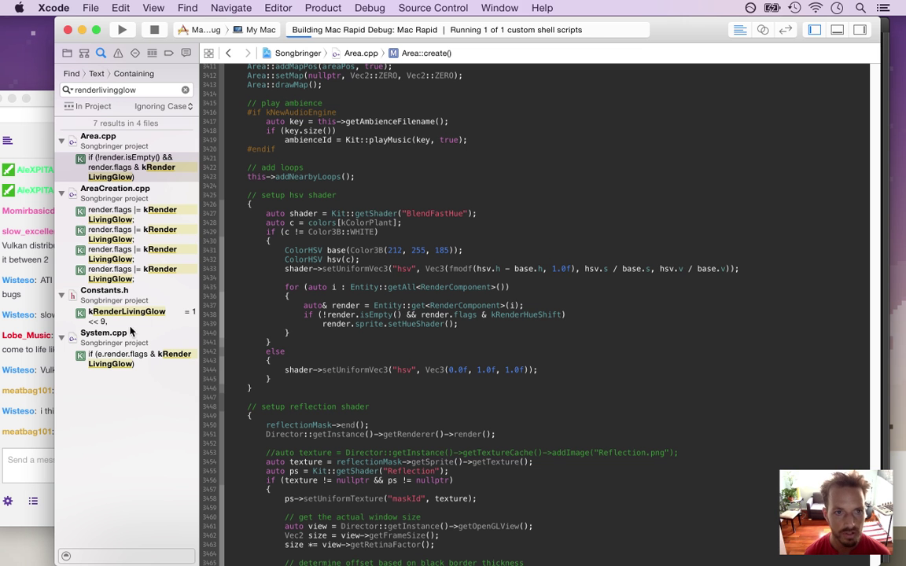
# Open Colors.txt from the project's Assets folder and select the plant colour value under mountain1.
pyautogui.click(67, 53)
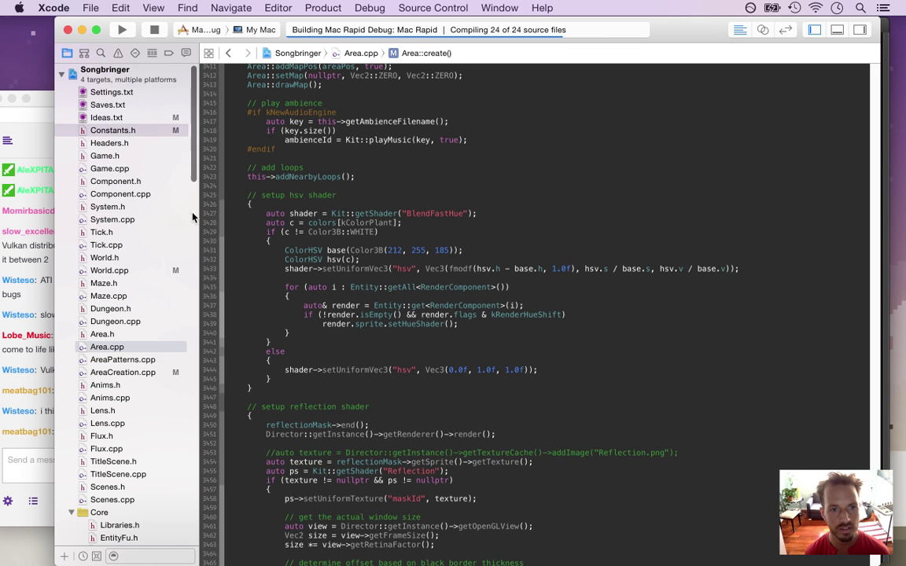
pyautogui.moveTo(192, 154); pyautogui.dragTo(192, 300)
pyautogui.click(129, 303)
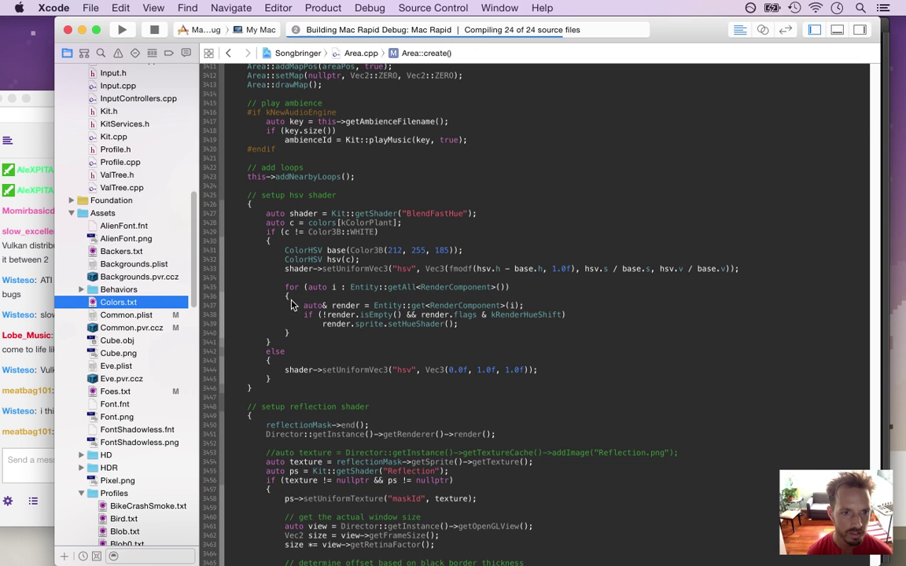
pyautogui.click(378, 178)
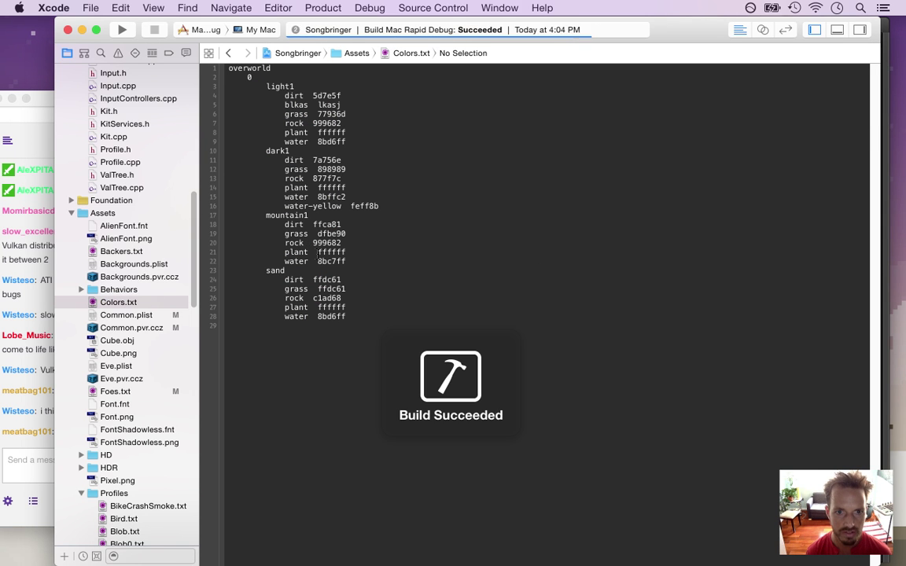
pyautogui.moveTo(320, 252); pyautogui.dragTo(370, 252)
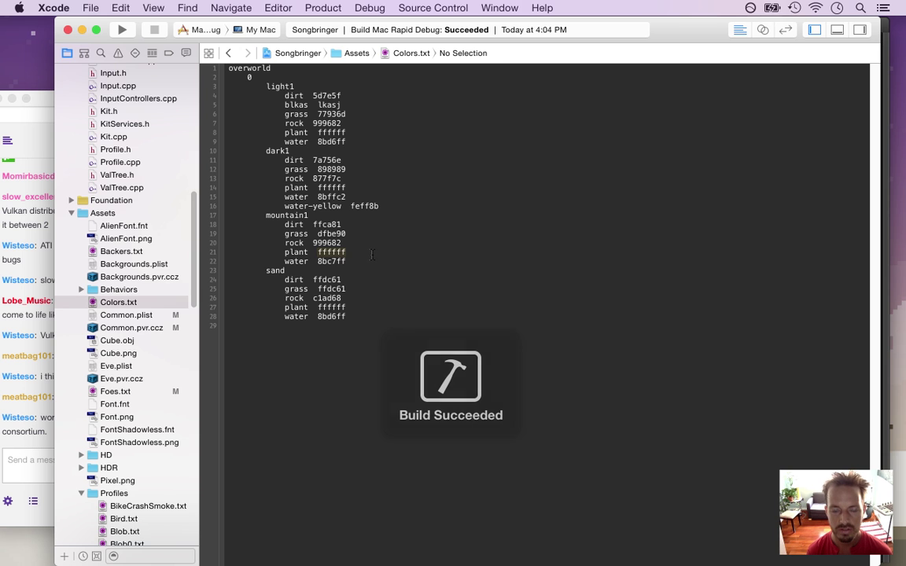
# Switch to Photoshop, sample the green of the first leafy tree's foliage in Overworld.psd, and copy its hex code 495840.
pyautogui.press('super+Tab')
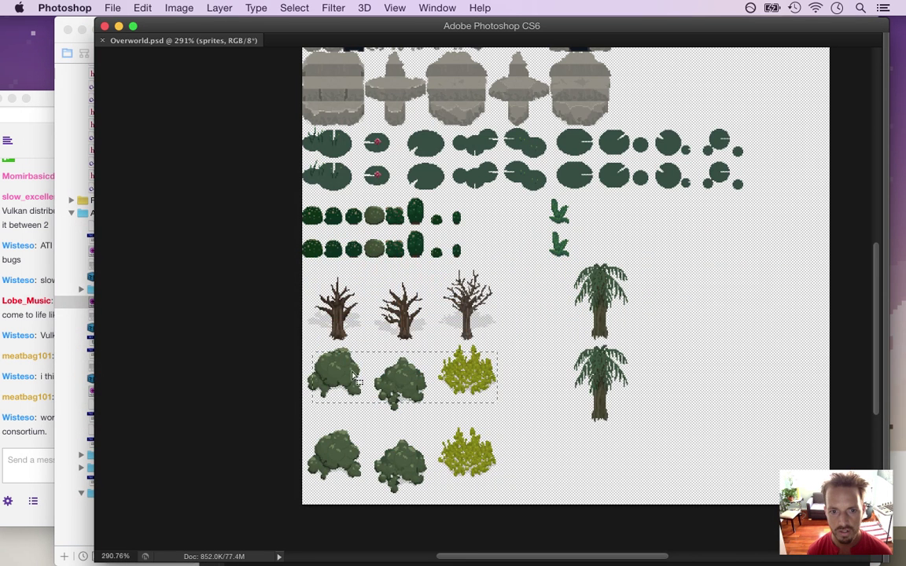
pyautogui.click(356, 339)
pyautogui.press('z')
pyautogui.moveTo(336, 378); pyautogui.dragTo(399, 390)
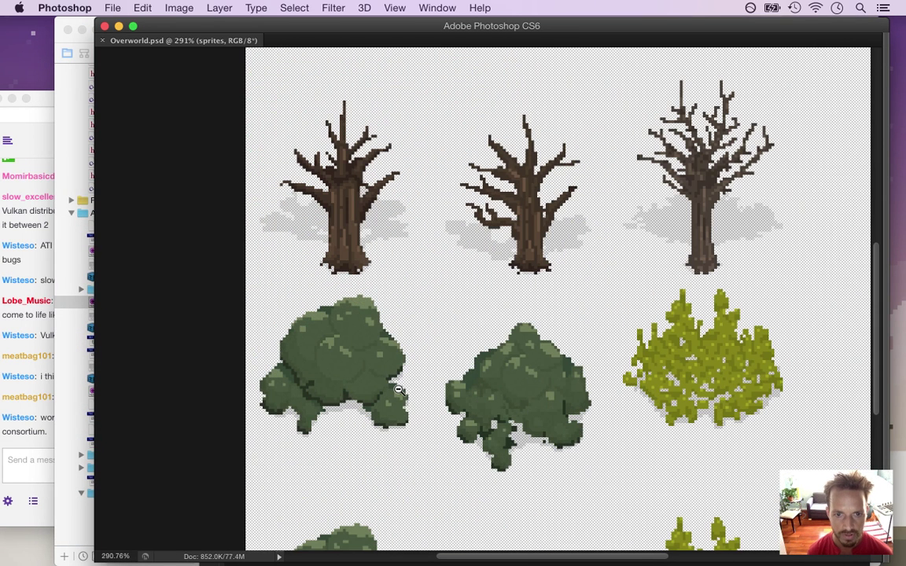
pyautogui.press('i')
pyautogui.click(340, 368)
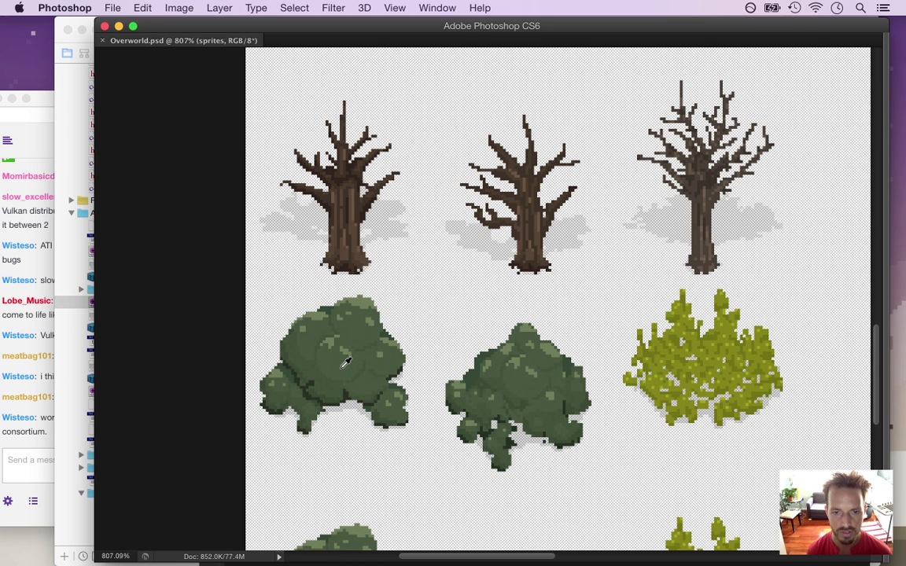
pyautogui.press('Tab')
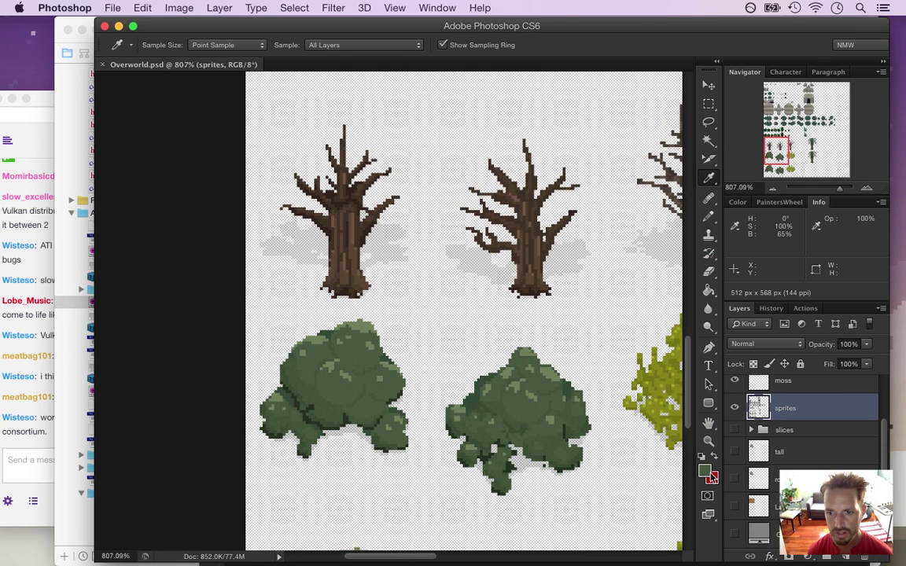
pyautogui.click(700, 473)
pyautogui.press('super+c')
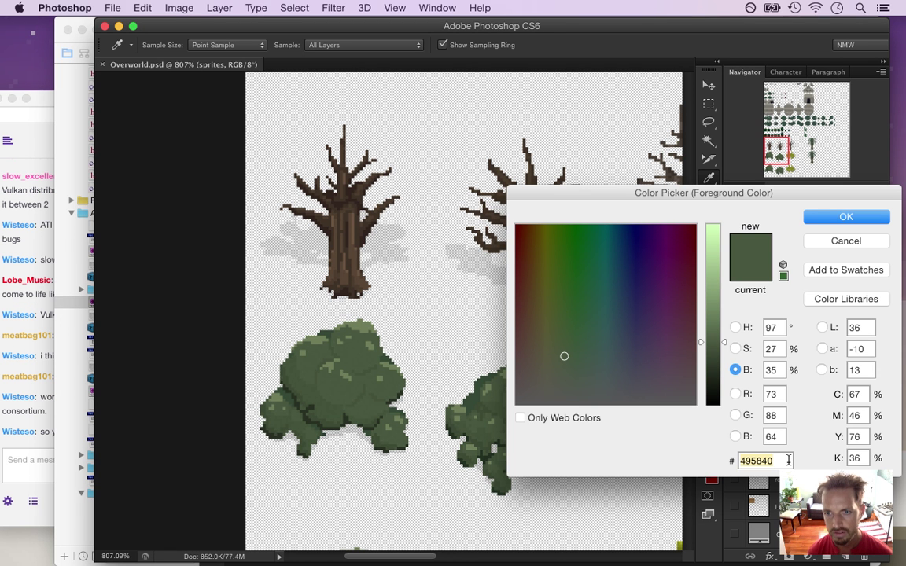
# Return to Xcode and replace the plant colour under light1 in Colors.txt with the copied 495840.
pyautogui.press('super+Tab')
pyautogui.press('super+Tab')
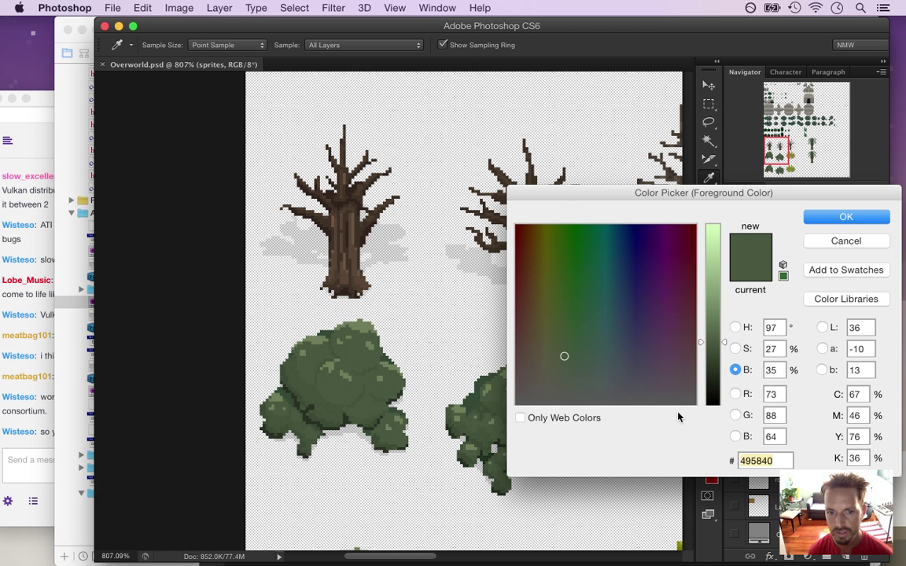
pyautogui.press('super+Tab')
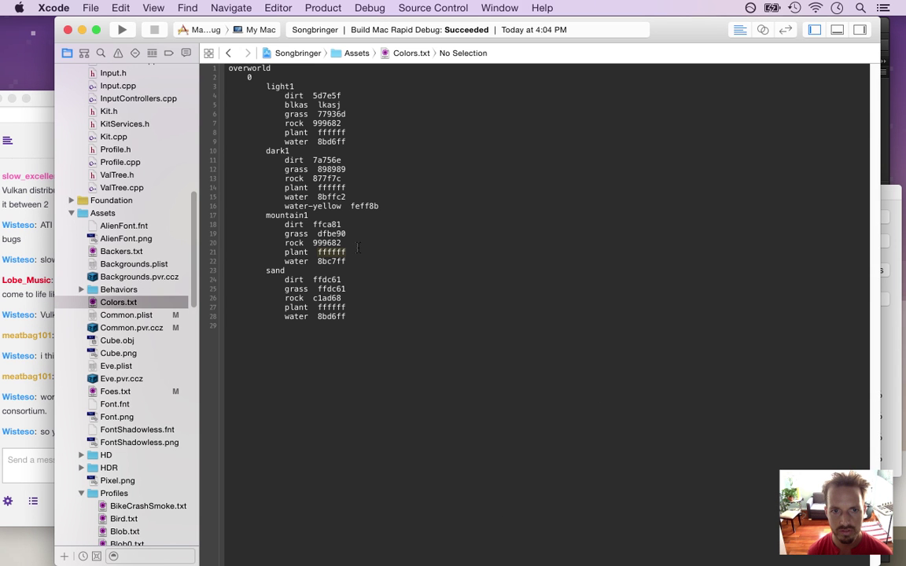
pyautogui.moveTo(318, 132); pyautogui.dragTo(347, 132)
pyautogui.press('super+v')
# Switch to Photoshop and shift the sampled green's hue to 75° in the Color Picker, giving hex 525840.
pyautogui.press('super+Tab')
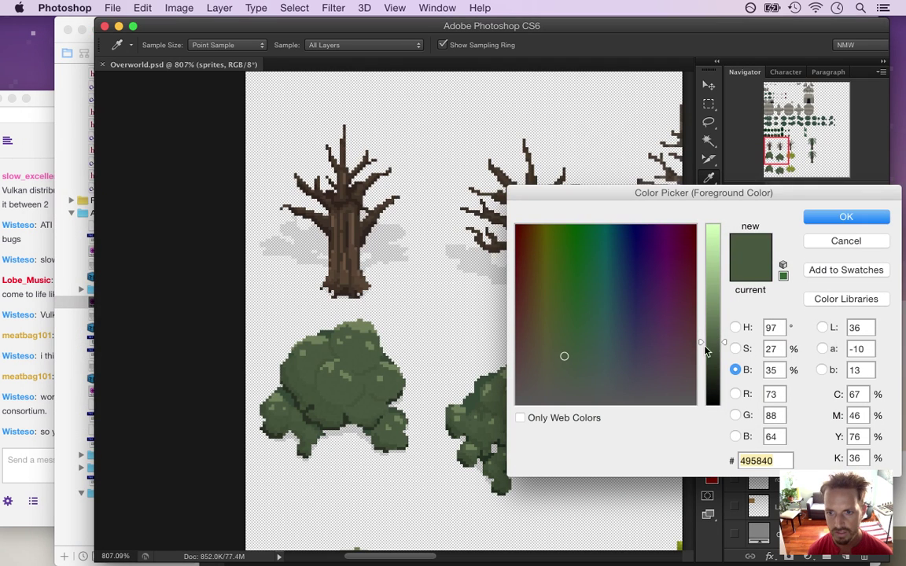
pyautogui.click(734, 327)
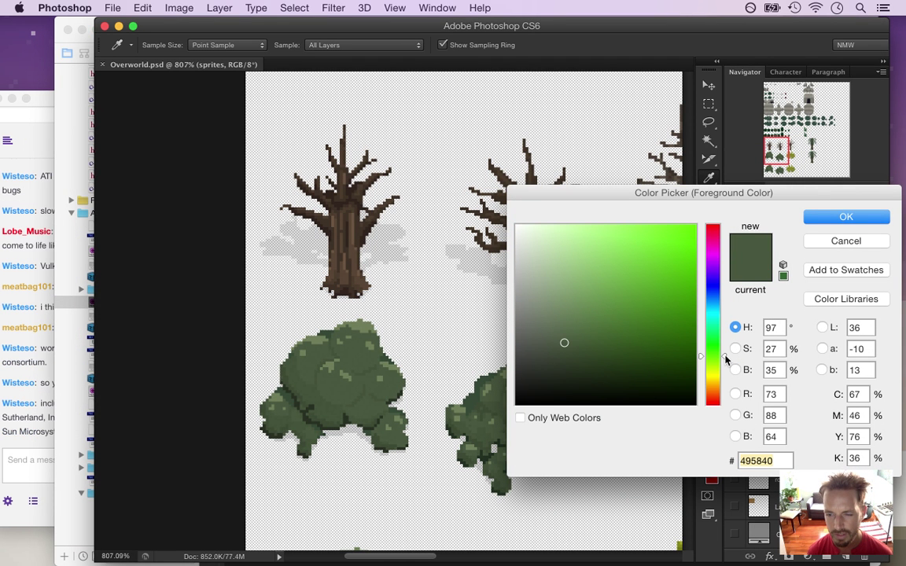
pyautogui.moveTo(725, 358); pyautogui.dragTo(725, 370)
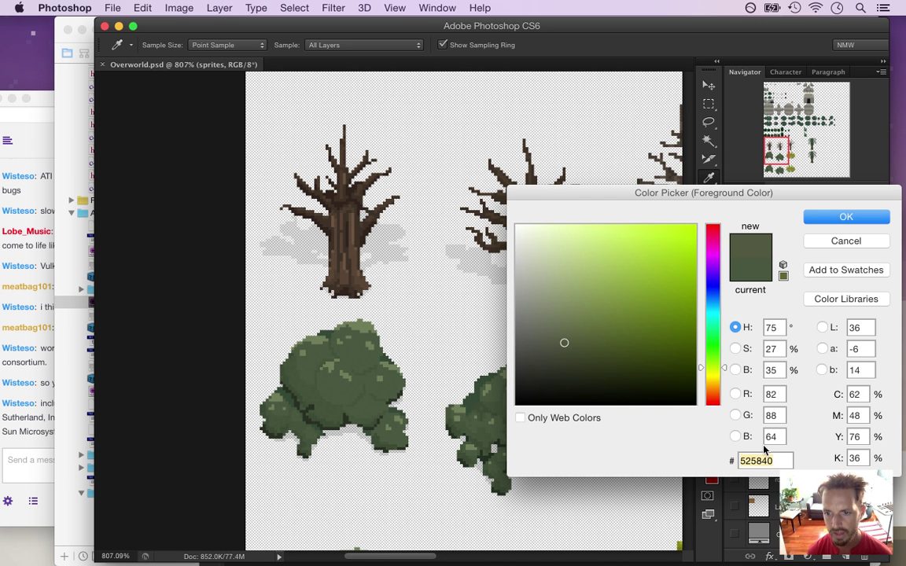
# Return to Xcode and set light1's plant colour in Colors.txt to 525840.
pyautogui.press('super+Tab')
pyautogui.press('BackSpace')
pyautogui.press('BackSpace')
pyautogui.press('BackSpace')
pyautogui.press('BackSpace')
pyautogui.press('BackSpace')
pyautogui.press('BackSpace')
pyautogui.write('525840')
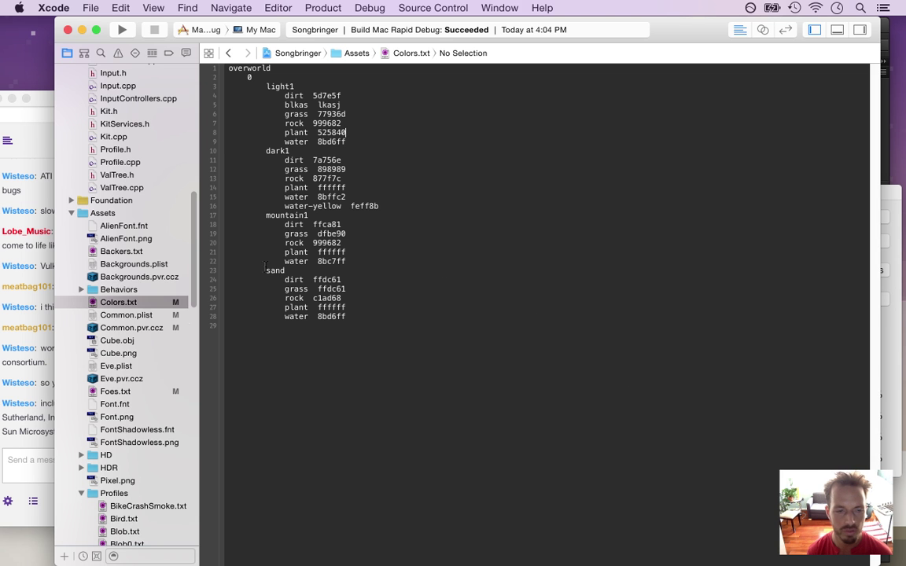
# Switch to the Twitch chat and highlight the comments about Vulkan being a joint project and the companies involved.
pyautogui.click(36, 385)
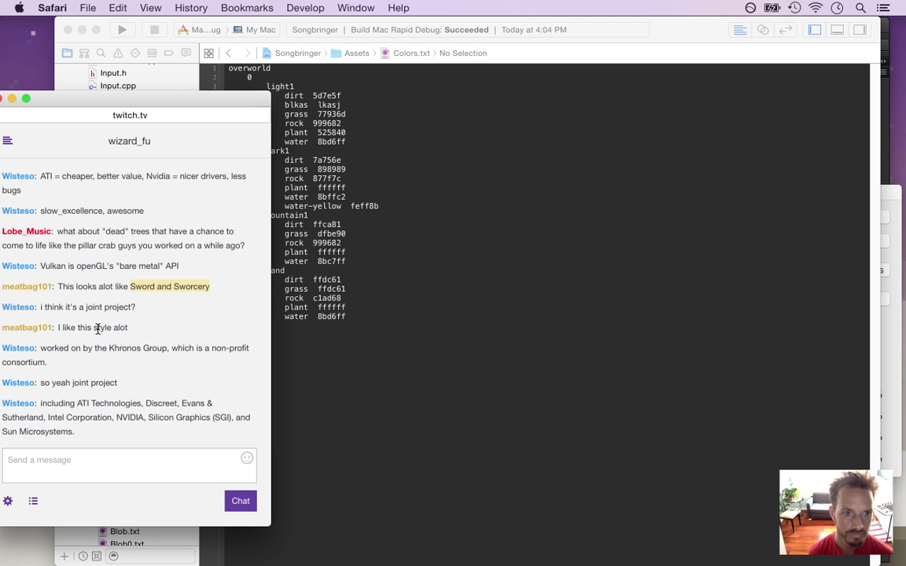
pyautogui.moveTo(54, 306); pyautogui.dragTo(144, 314)
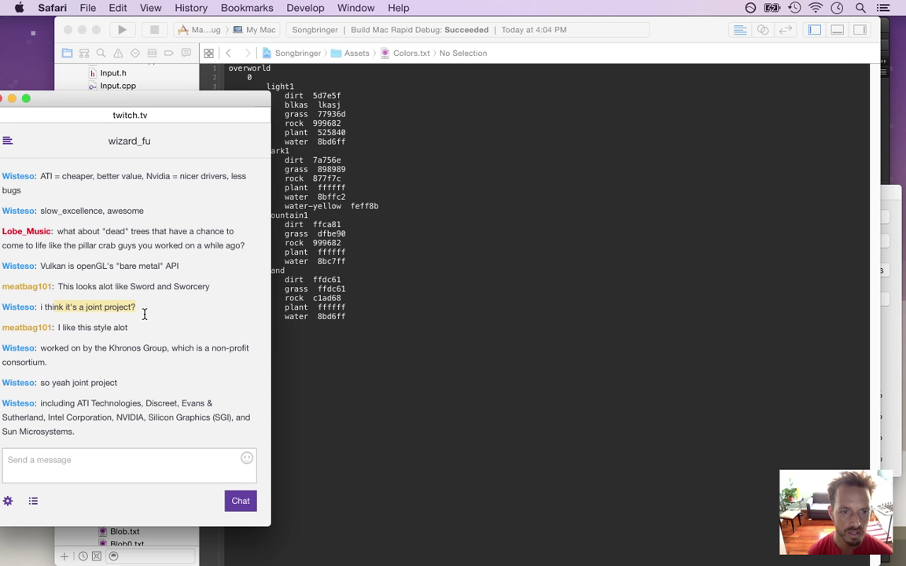
pyautogui.click(111, 347)
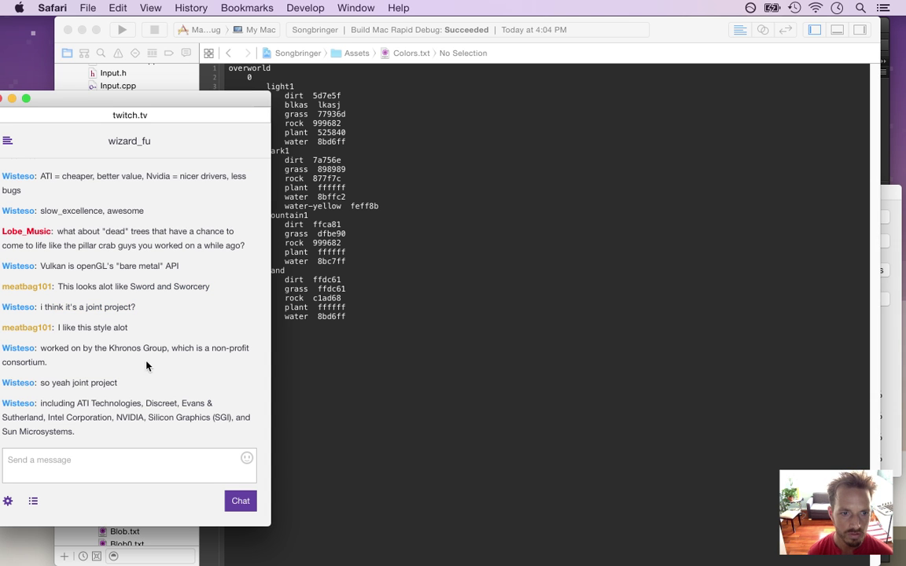
pyautogui.moveTo(86, 401); pyautogui.dragTo(126, 428)
pyautogui.click(129, 430)
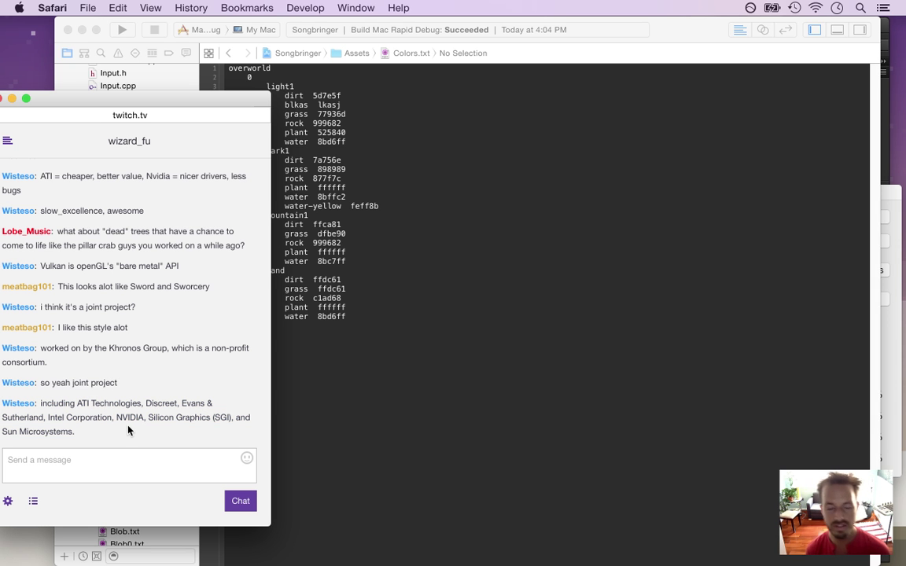
# Return to Xcode, open AreaCreation.cpp, and go to the Area::createTreeTile function.
pyautogui.click(322, 315)
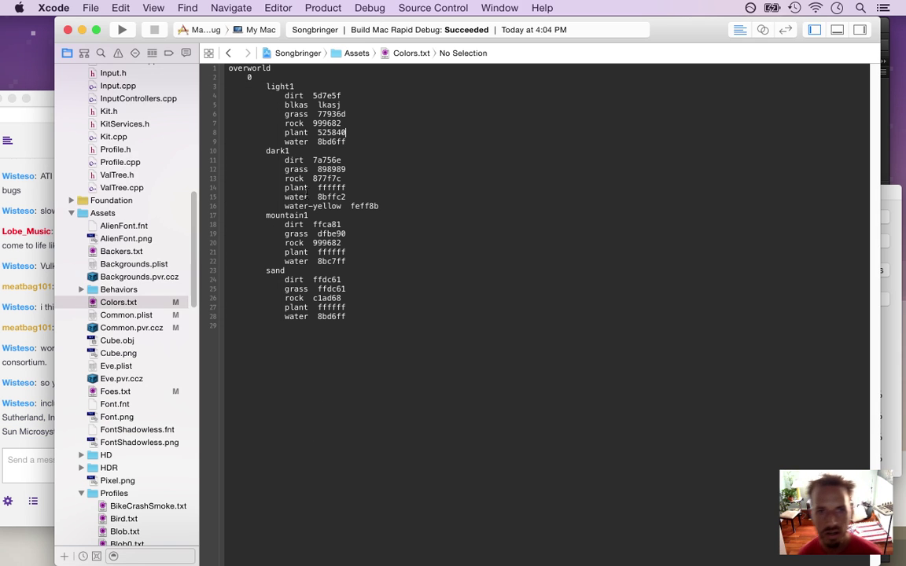
pyautogui.click(229, 53)
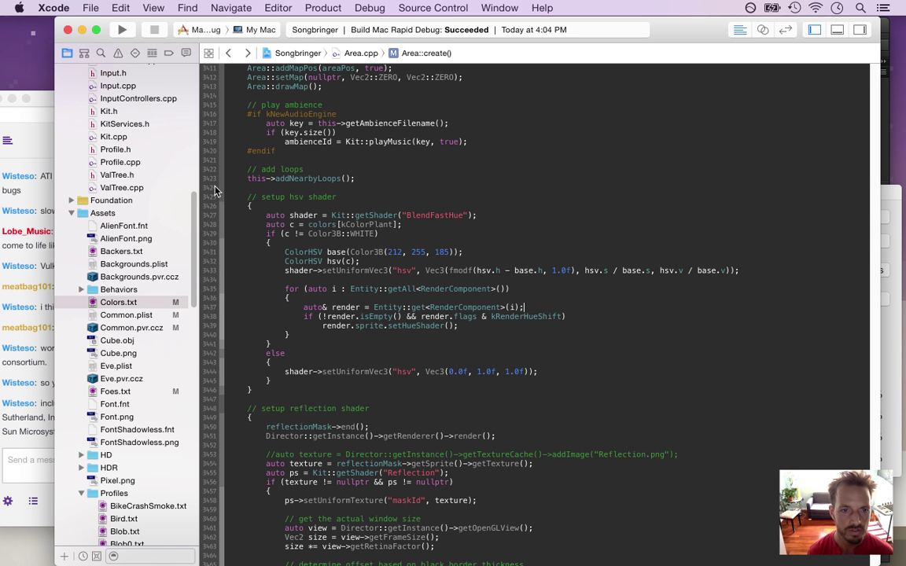
pyautogui.scroll(10, 191, 185)
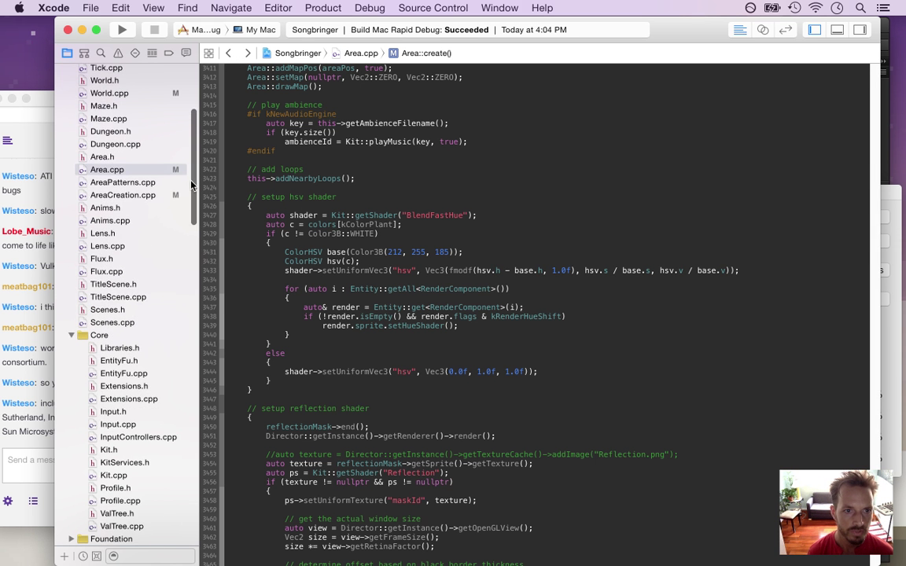
pyautogui.click(154, 201)
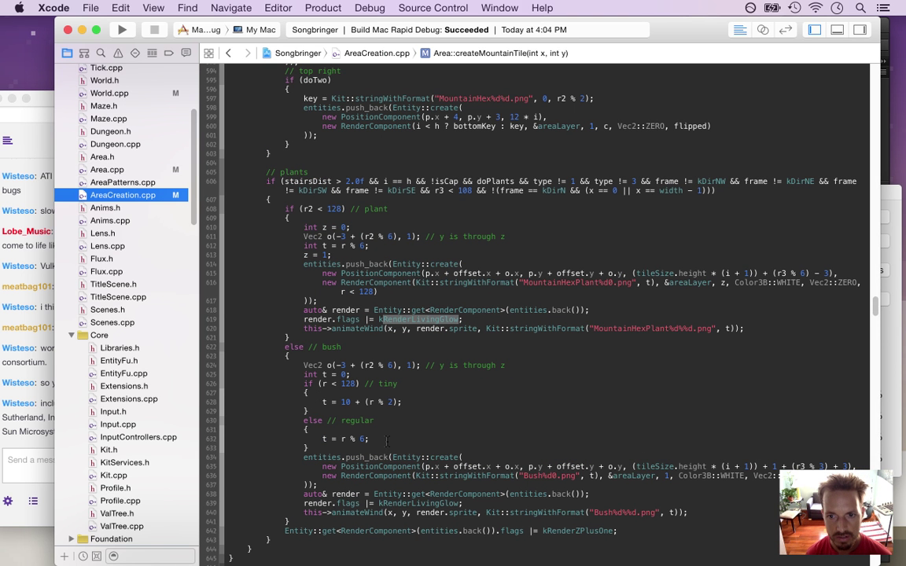
pyautogui.click(482, 53)
pyautogui.scroll(3, 482, 53)
pyautogui.click(488, 170)
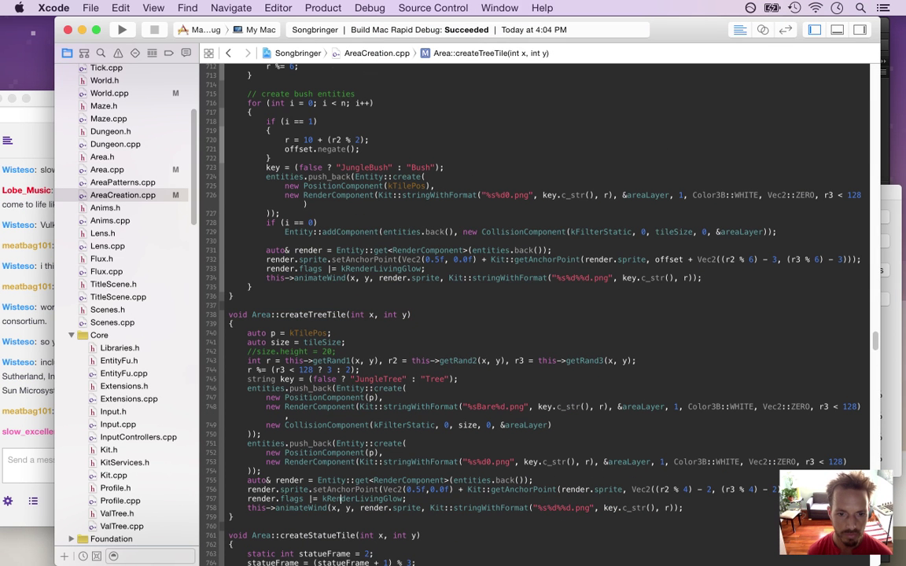
# Add render.flags |= kRenderHueShift; below the kRenderLivingGlow line in Area::createTreeTile and save the file.
pyautogui.write('render.flags |= kRenderLivingGlow;')
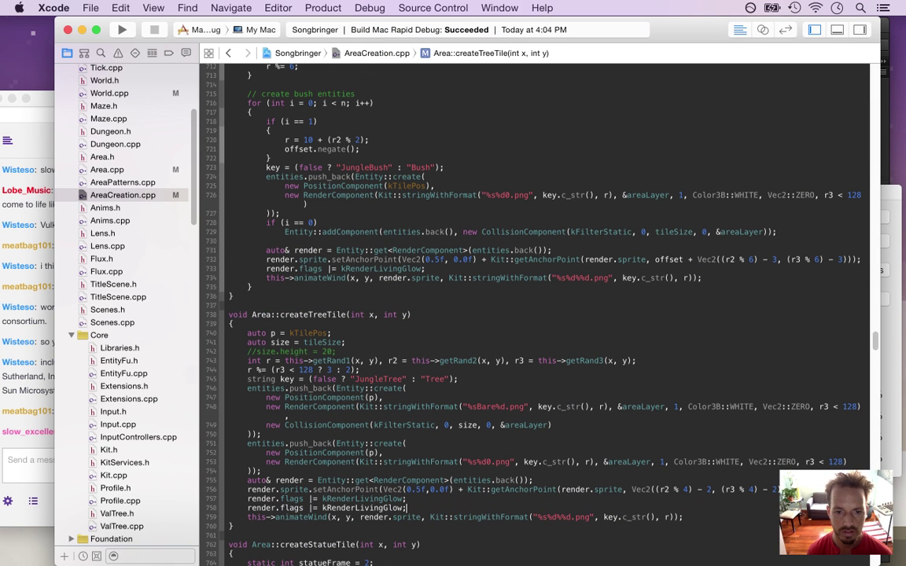
pyautogui.press('BackSpace')
pyautogui.press('BackSpace')
pyautogui.press('BackSpace')
pyautogui.press('BackSpace')
pyautogui.press('BackSpace')
pyautogui.press('BackSpace')
pyautogui.press('BackSpace')
pyautogui.press('BackSpace')
pyautogui.press('BackSpace')
pyautogui.press('BackSpace')
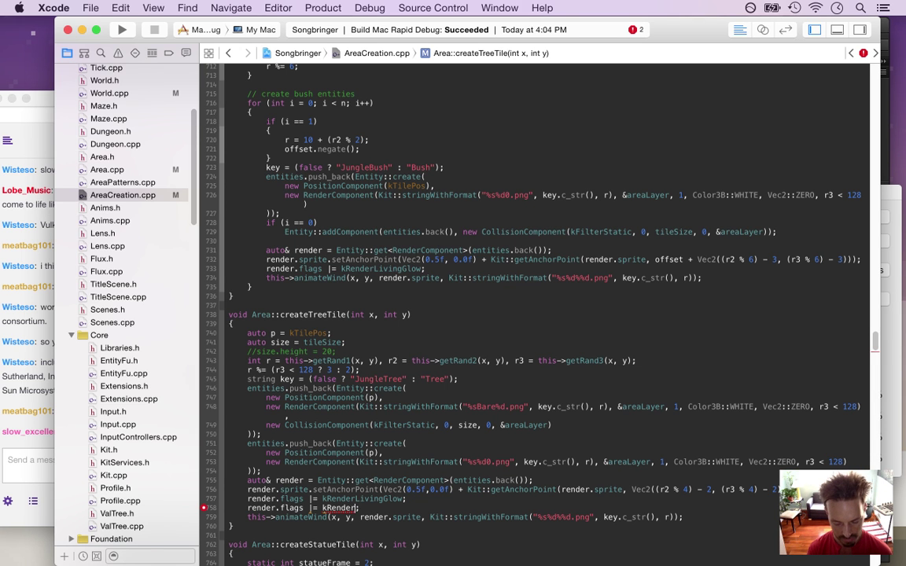
pyautogui.write('HueShift')
pyautogui.press('Return')
pyautogui.press('super+s')
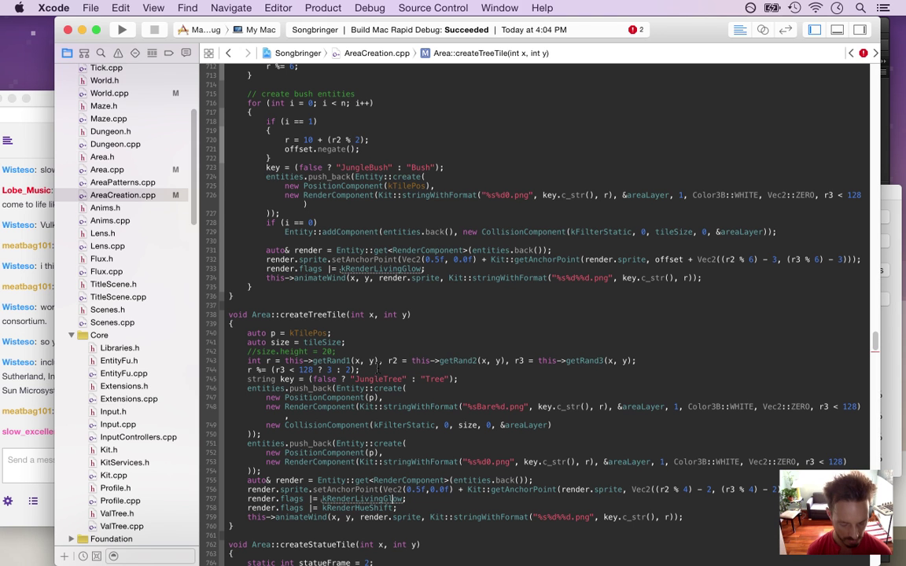
# Build and run Songbringer, walk the character south into the forest to check the tree colours, and quit the game.
pyautogui.press('super+b')
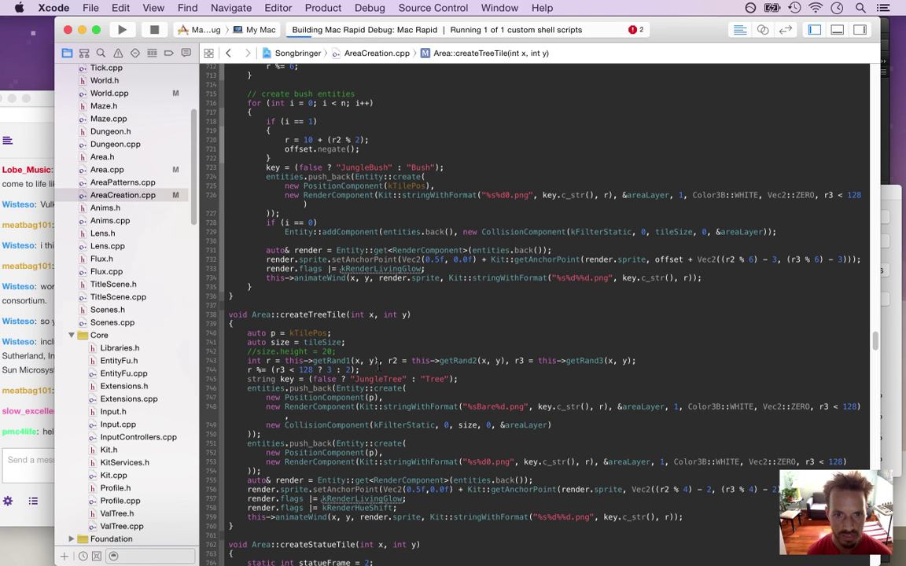
pyautogui.press('super+r')
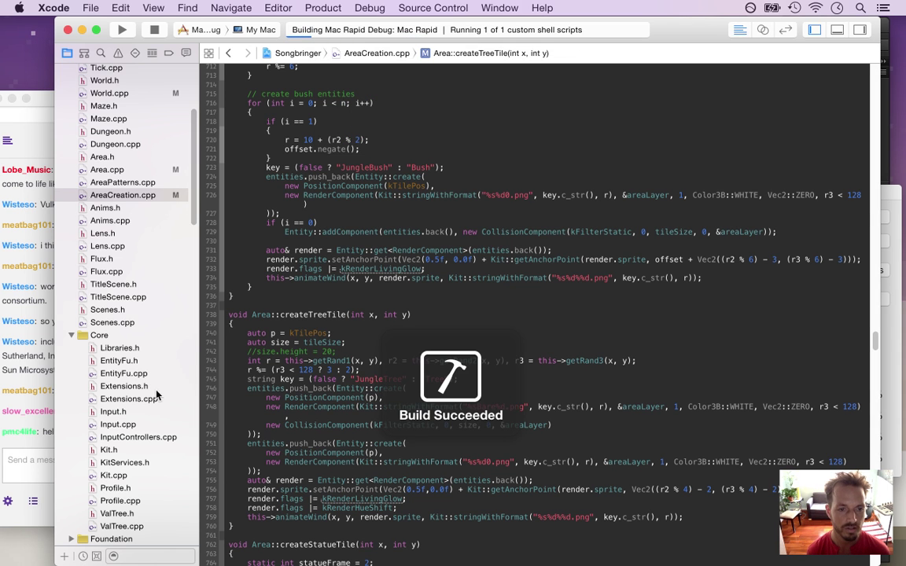
pyautogui.click(45, 406)
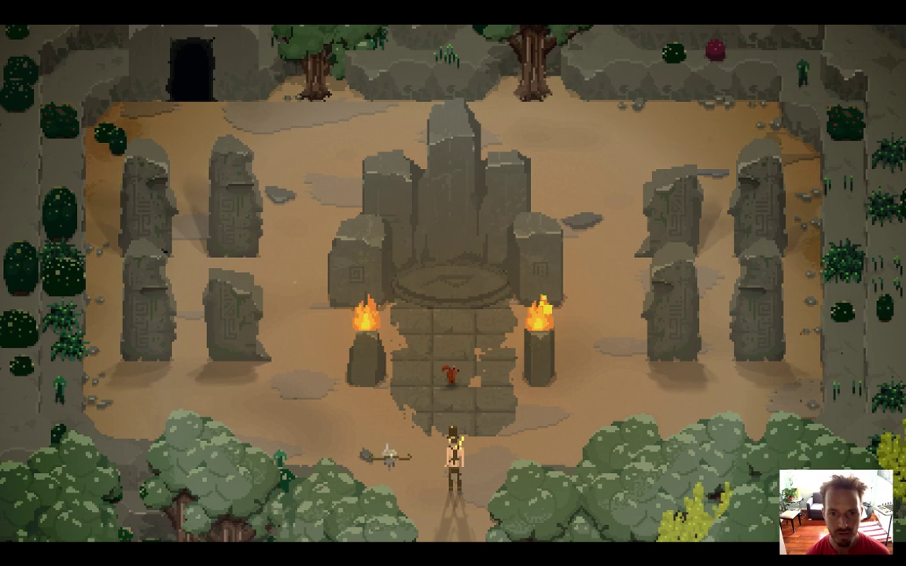
pyautogui.press('Down')
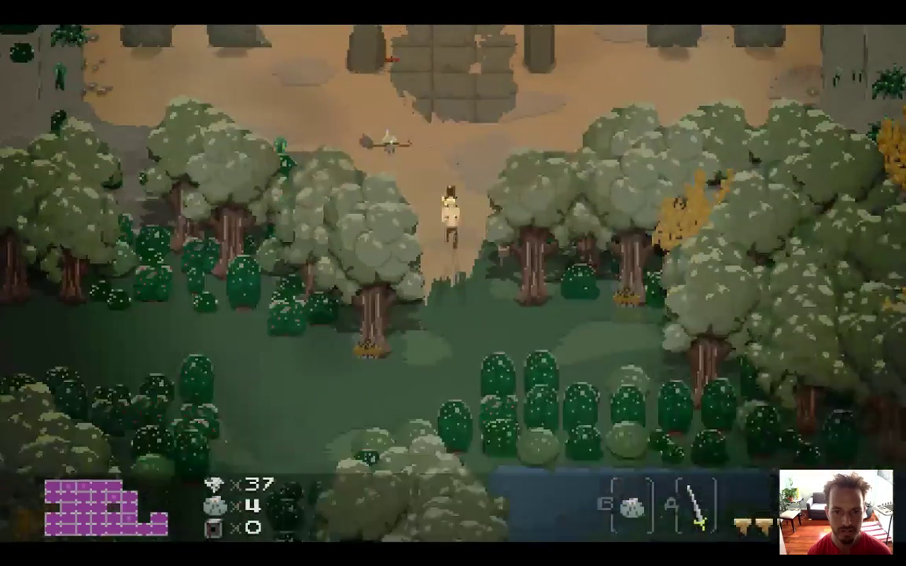
pyautogui.press('super+q')
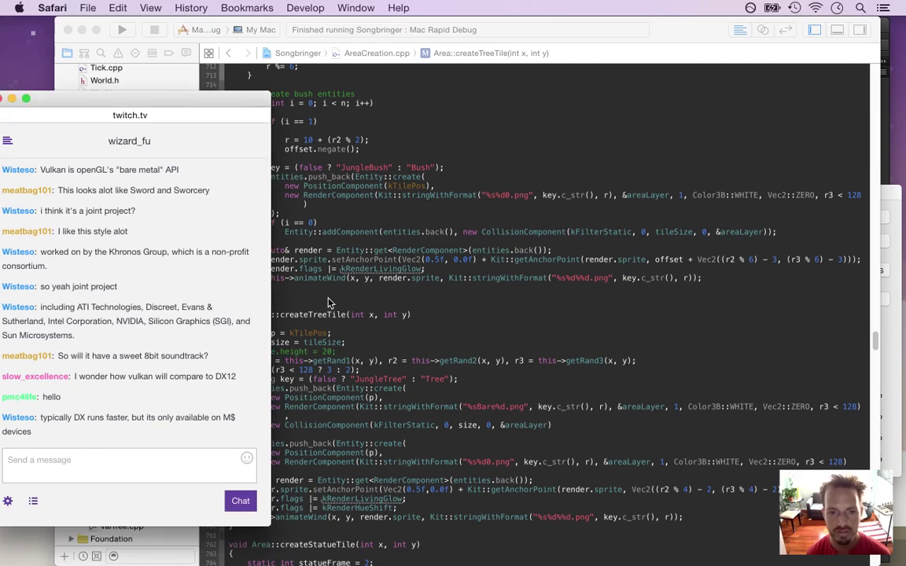
# Switch to Safari and load soundcloud.com/wizardfu/sets/songbringer in a new window.
pyautogui.click(329, 297)
pyautogui.press('super+Tab')
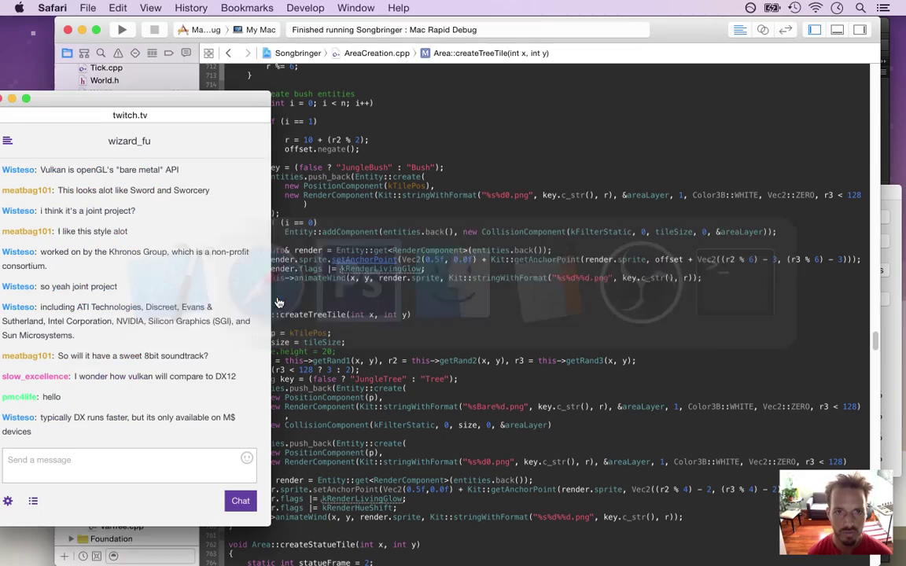
pyautogui.press('super+n')
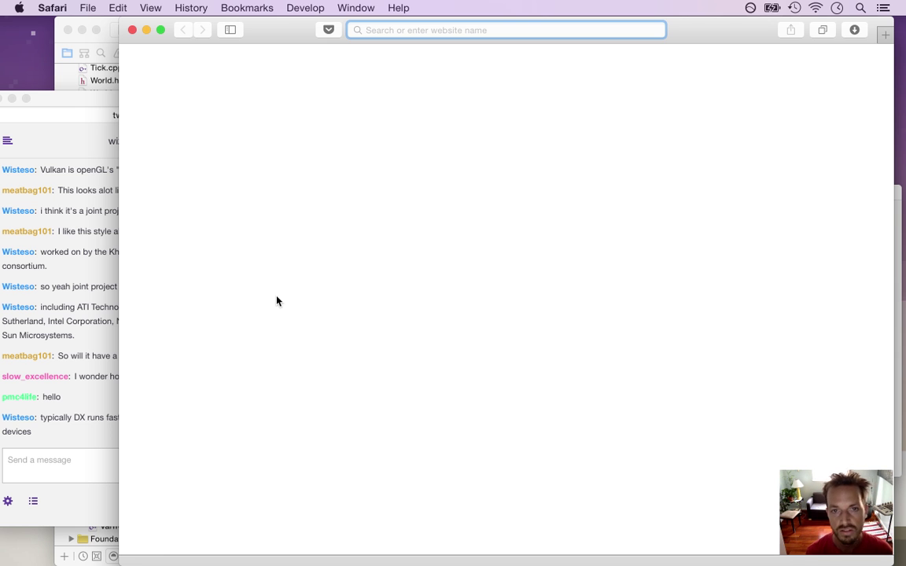
pyautogui.write('soundcloud.com')
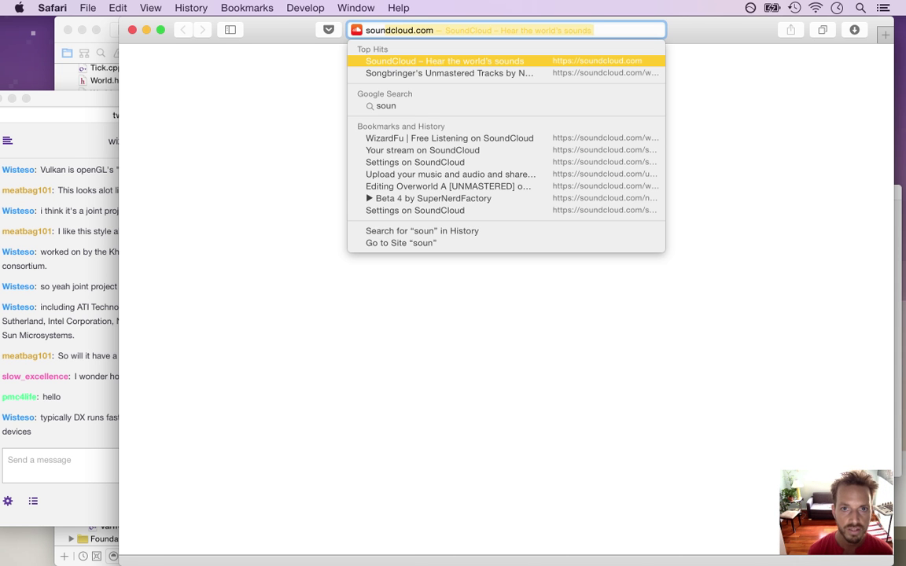
pyautogui.write('/wi')
pyautogui.press('Right')
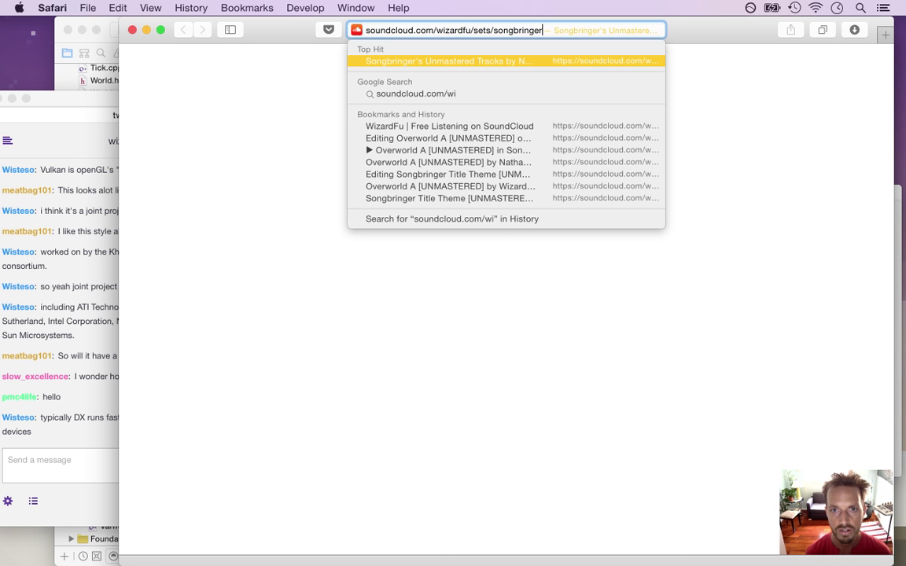
pyautogui.press('Return')
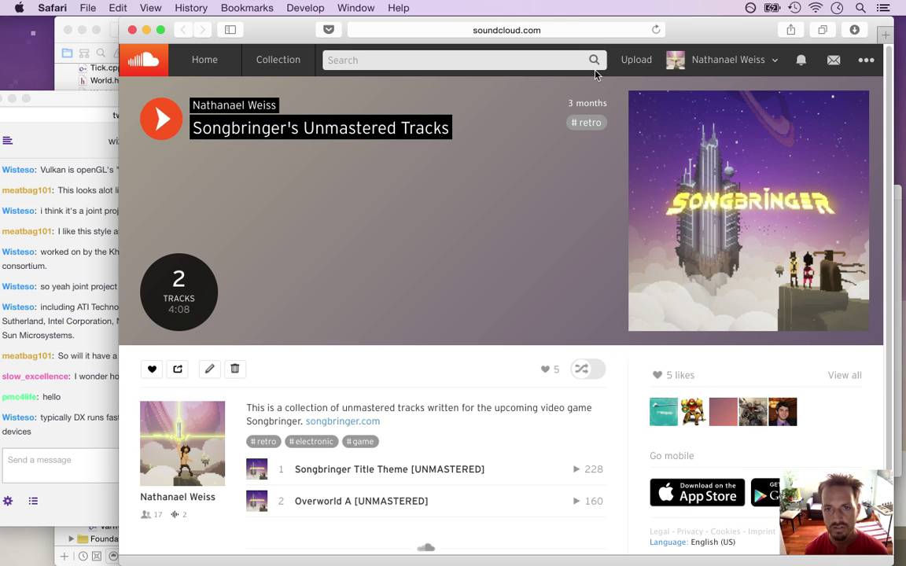
# Copy the SoundCloud playlist's address and post it as a message in the Twitch chat.
pyautogui.click(517, 29)
pyautogui.press('super+c')
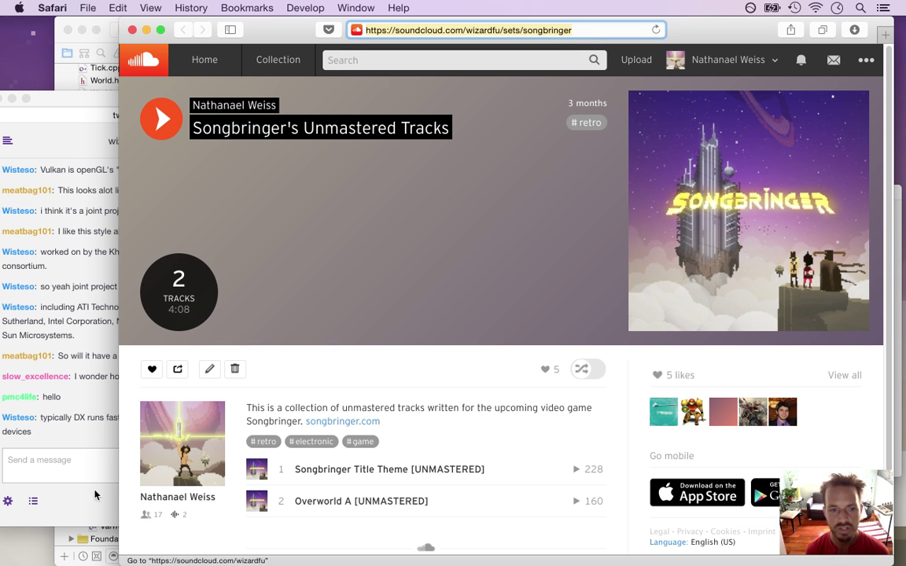
pyautogui.click(68, 467)
pyautogui.click(77, 461)
pyautogui.press('super+v')
pyautogui.press('Return')
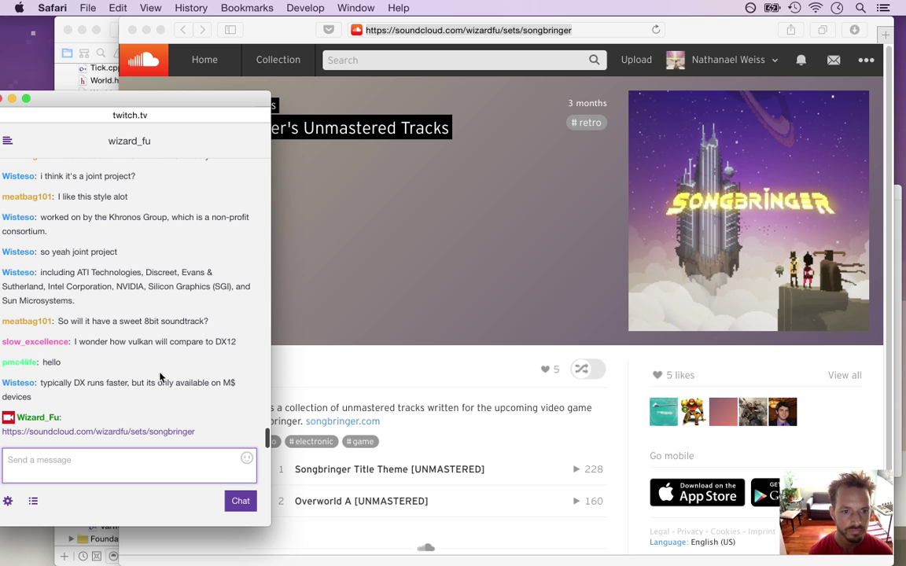
# Close the SoundCloud window and read the new Twitch chat messages about Vulkan, Linux and moving trees.
pyautogui.click(131, 31)
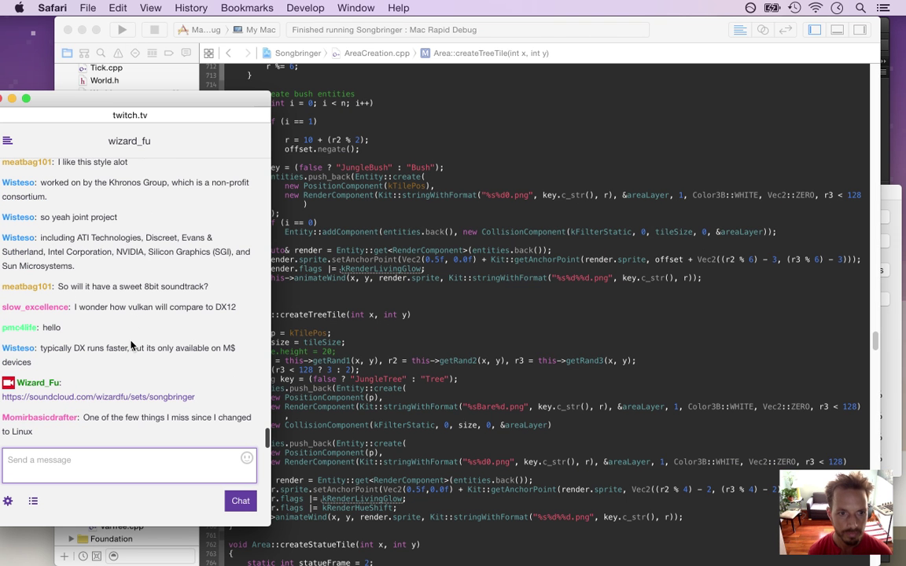
pyautogui.moveTo(86, 306); pyautogui.dragTo(117, 314)
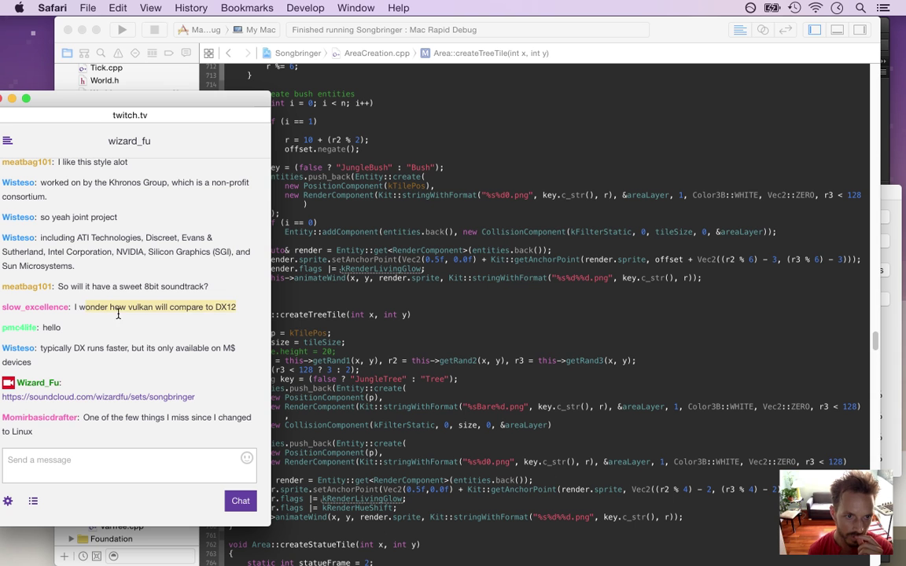
pyautogui.click(46, 327)
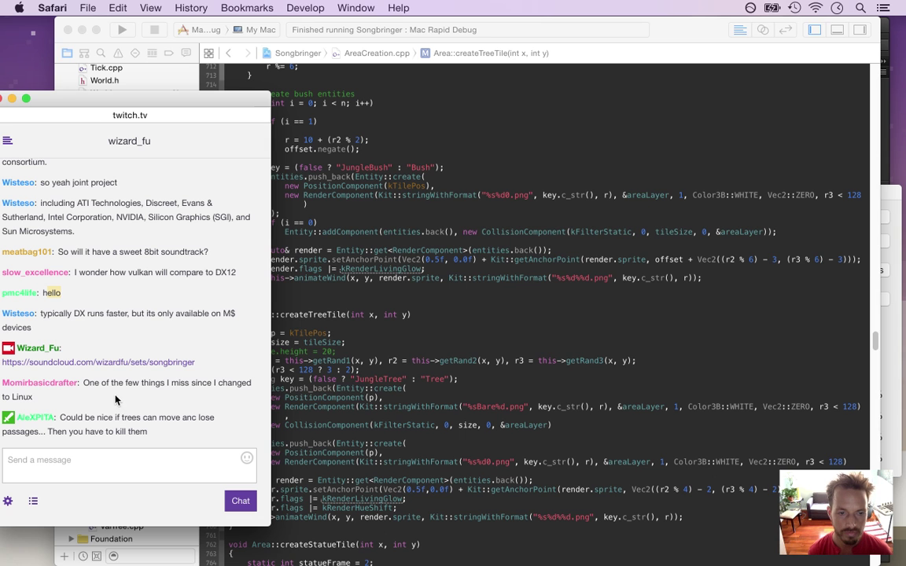
pyautogui.moveTo(120, 383); pyautogui.dragTo(287, 396)
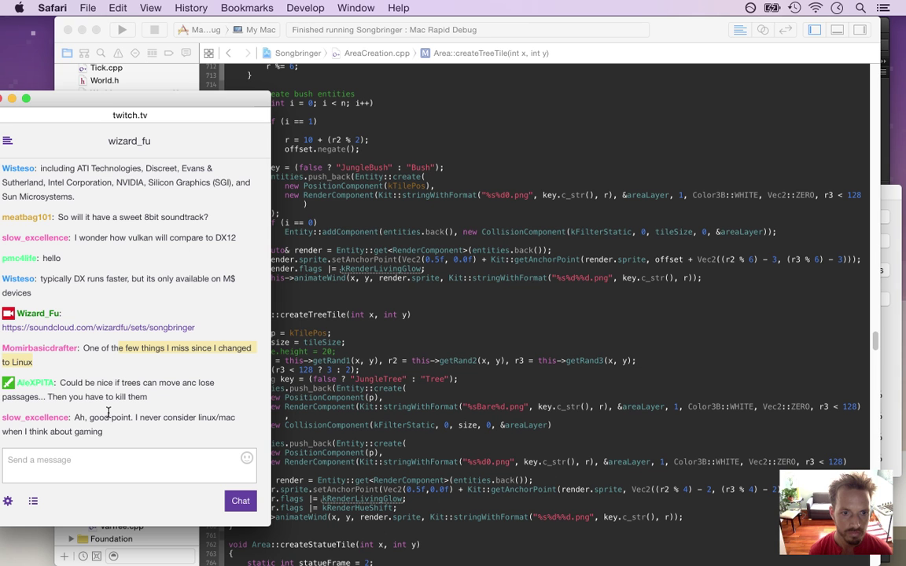
pyautogui.moveTo(60, 383); pyautogui.dragTo(144, 397)
pyautogui.click(155, 400)
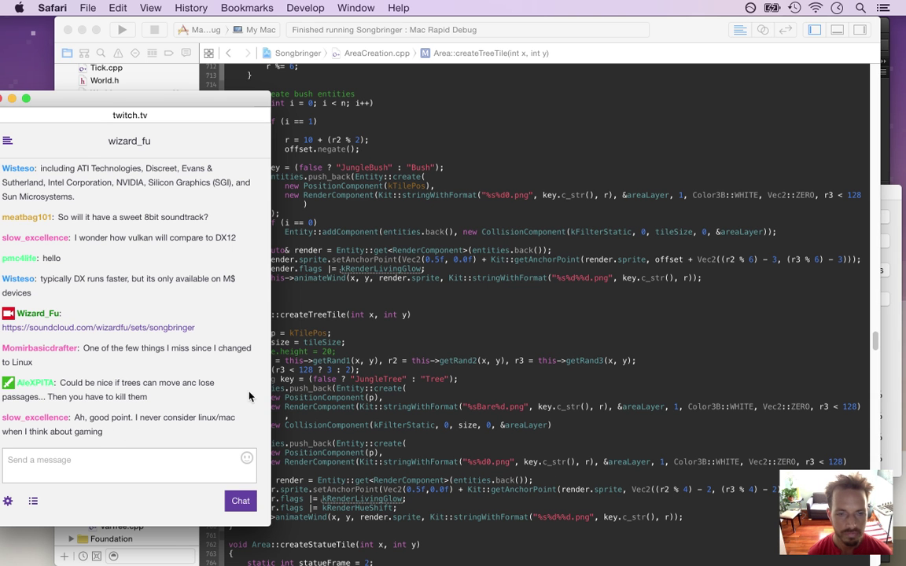
# Switch to Xcode, build and run Songbringer, walk the character around the forest area to examine the foliage colours, and quit the game.
pyautogui.click(416, 322)
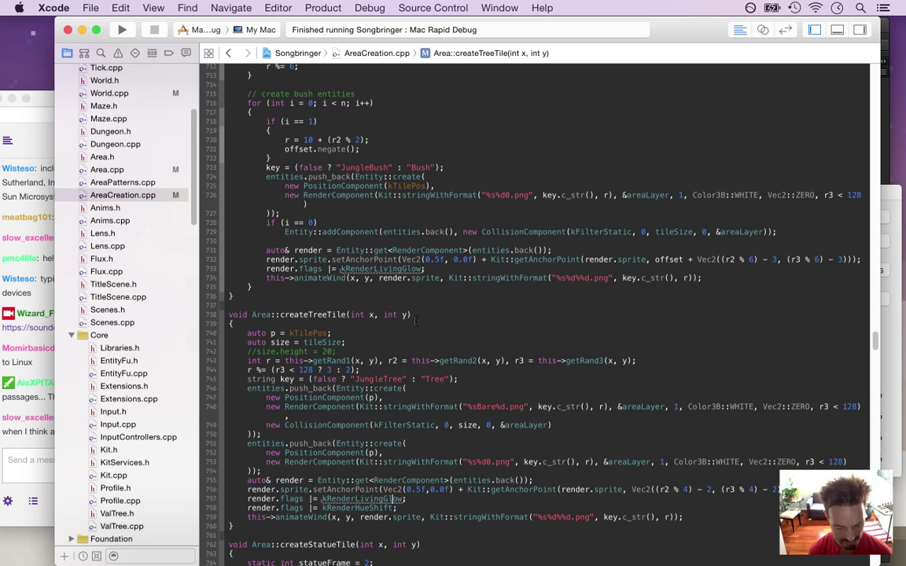
pyautogui.press('super+r')
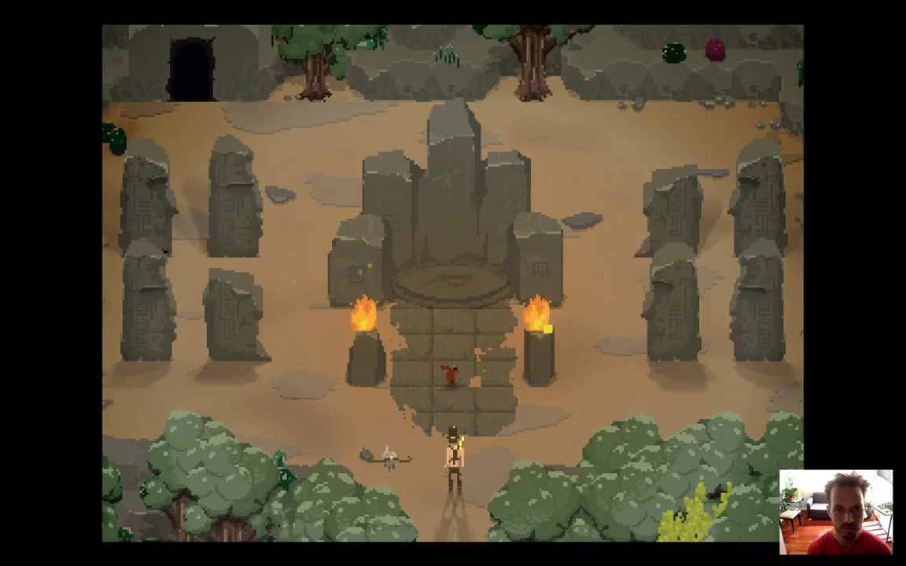
pyautogui.press('Down')
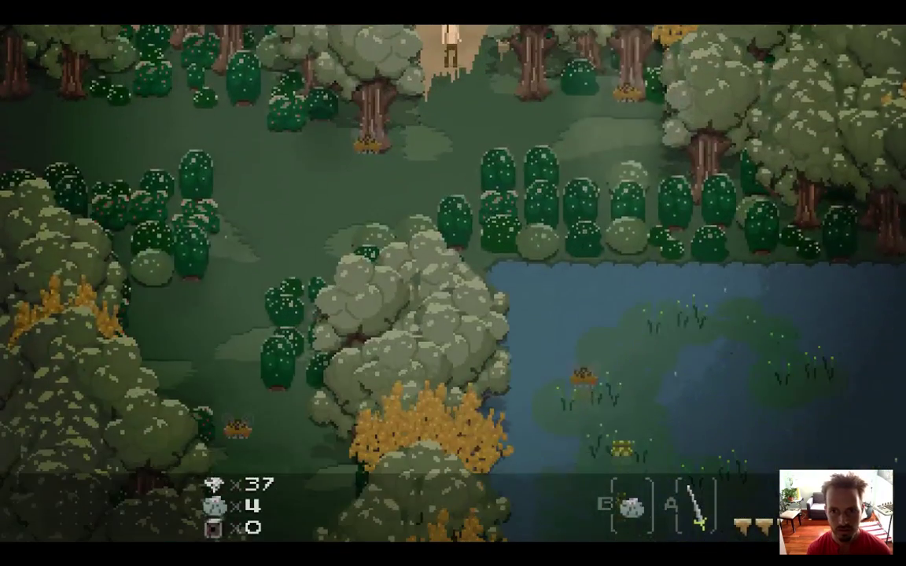
pyautogui.press('Down')
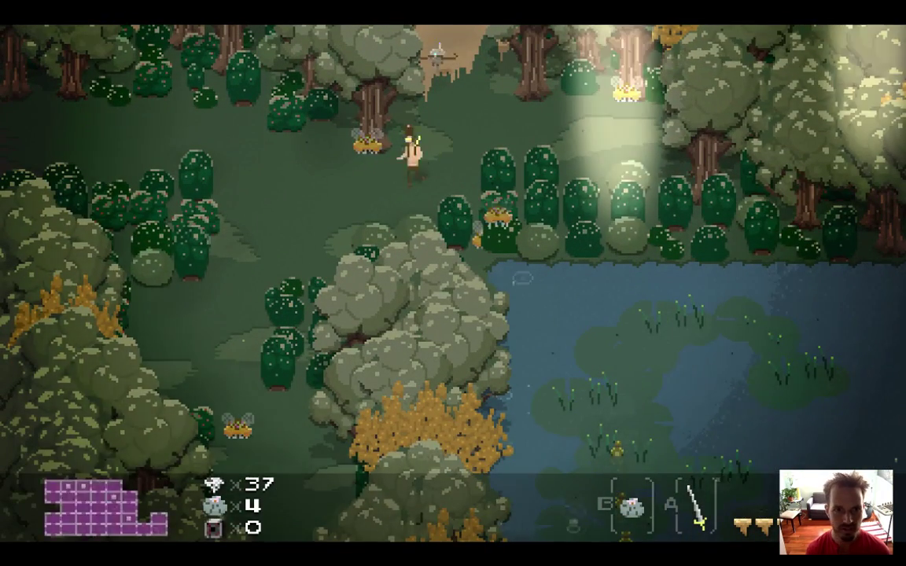
pyautogui.press('Left')
pyautogui.press('Down')
pyautogui.press('Right')
pyautogui.press('Down')
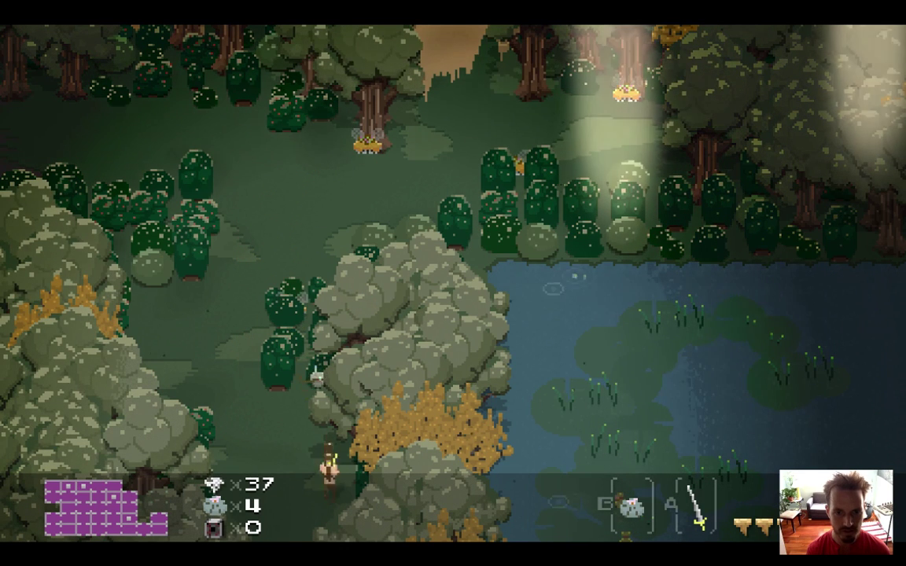
pyautogui.press('Up')
pyautogui.press('Left')
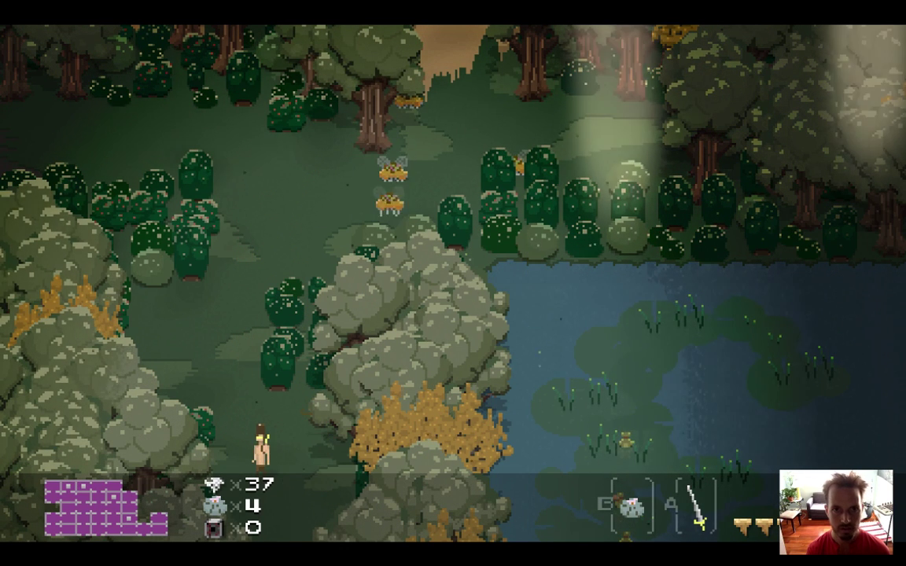
pyautogui.press('Up')
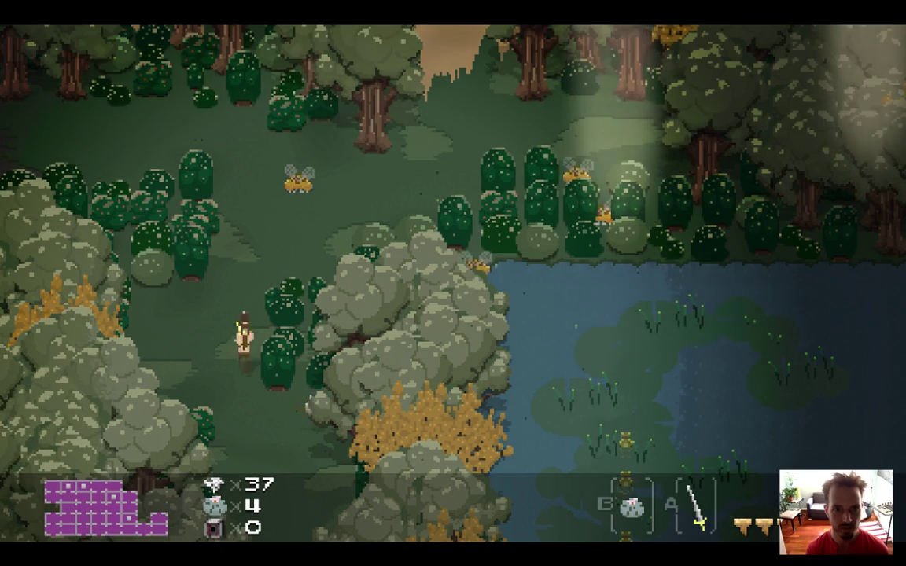
pyautogui.press('Up')
pyautogui.press('Right')
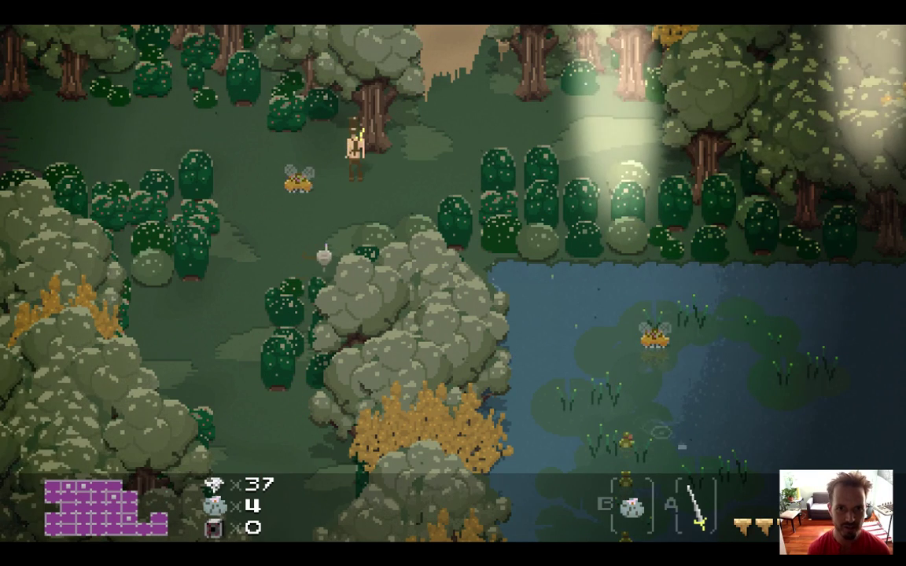
pyautogui.press('Up')
pyautogui.press('Right')
pyautogui.press('super+q')
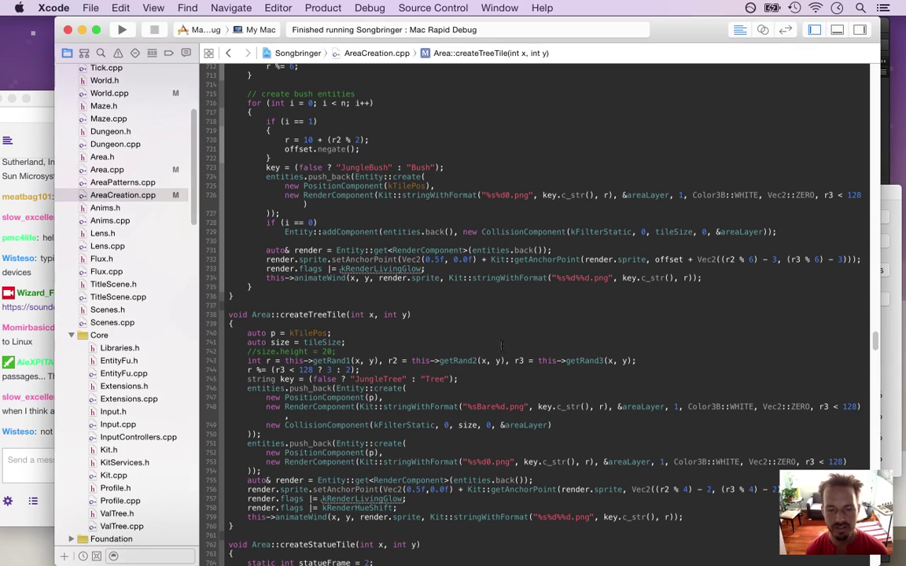
# Switch to Photoshop and shift the foreground colour's hue to 30° in the Color Picker to produce hex 584c40.
pyautogui.press('super+Tab')
pyautogui.press('super+Tab')
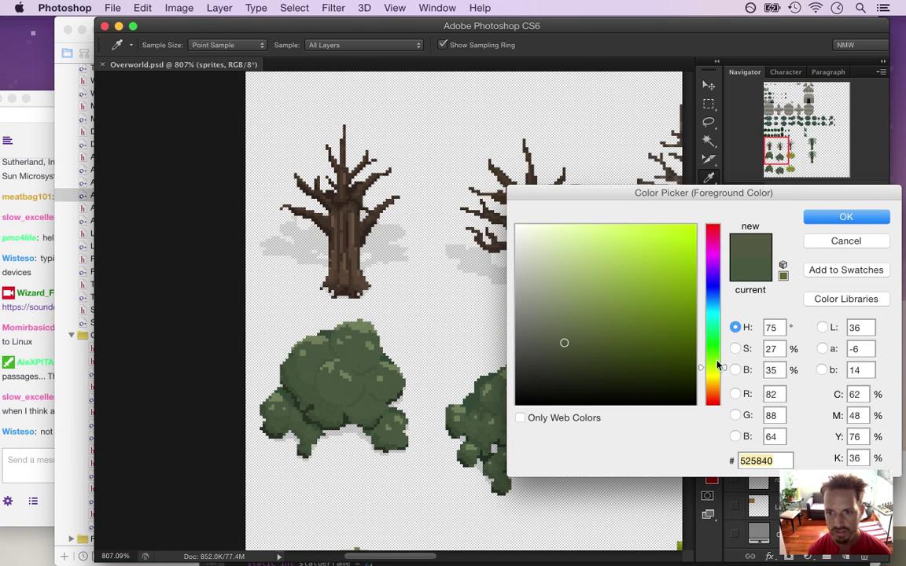
pyautogui.moveTo(725, 376); pyautogui.dragTo(721, 393)
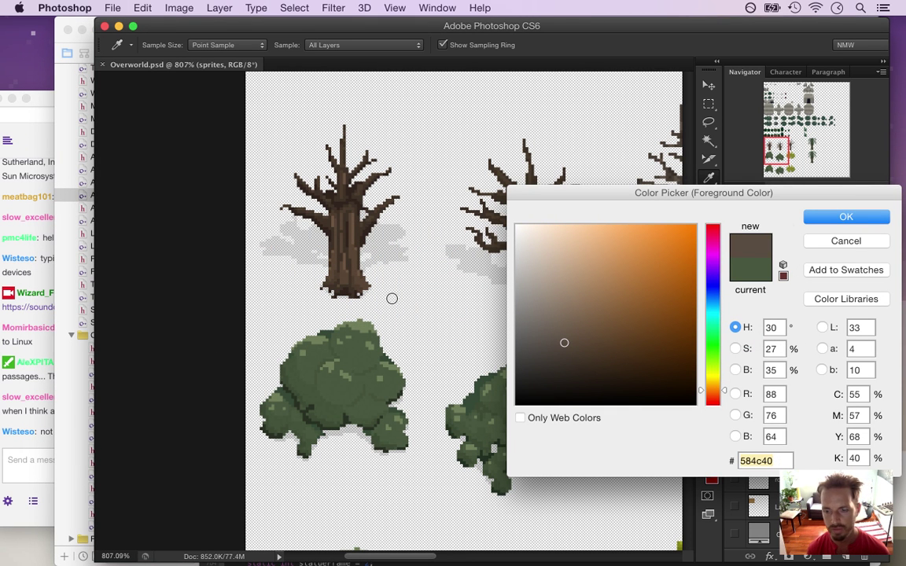
# Switch back to Xcode, open Colors.txt, set the overworld light1 plant colour to 584c40 and save the file.
pyautogui.press('super+Tab')
pyautogui.press('super+Tab')
pyautogui.press('super+Tab')
pyautogui.press('super+Tab')
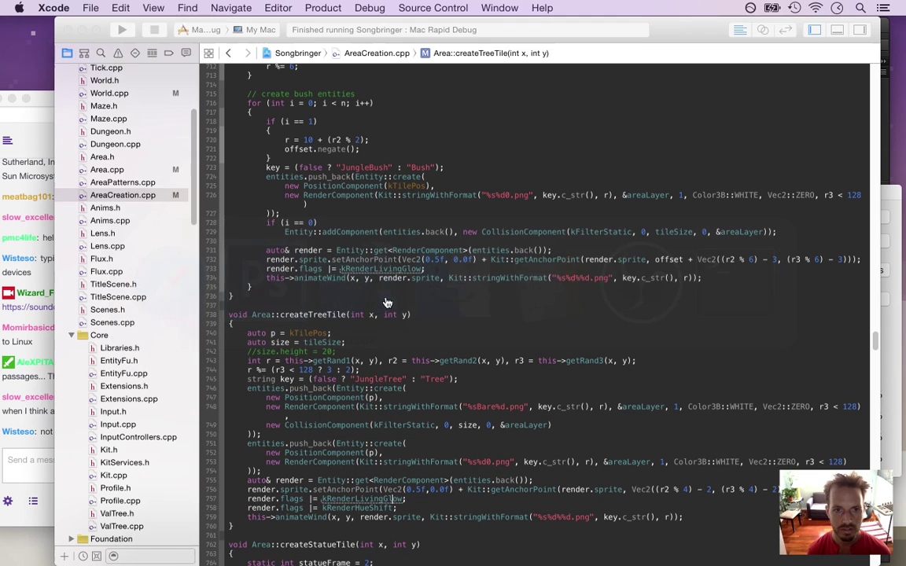
pyautogui.scroll(-10, 169, 191)
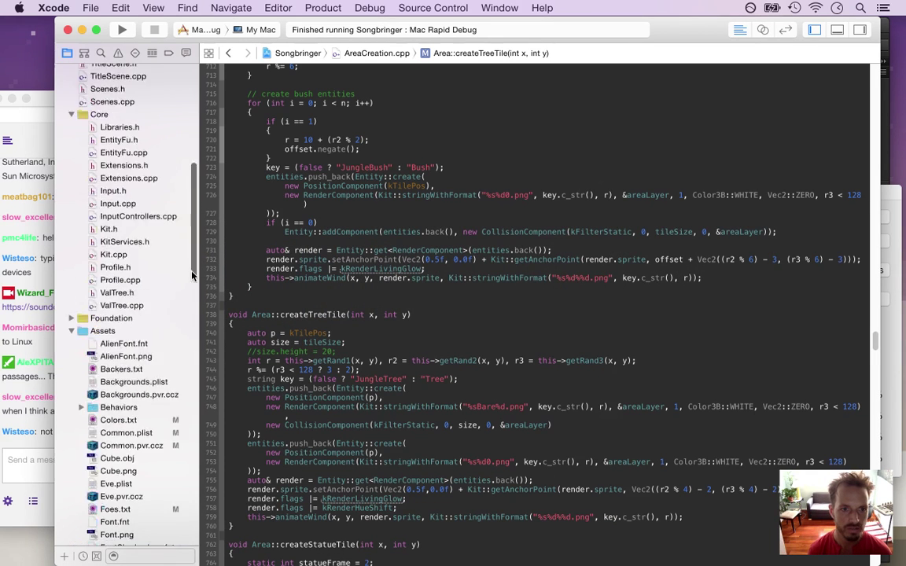
pyautogui.click(118, 309)
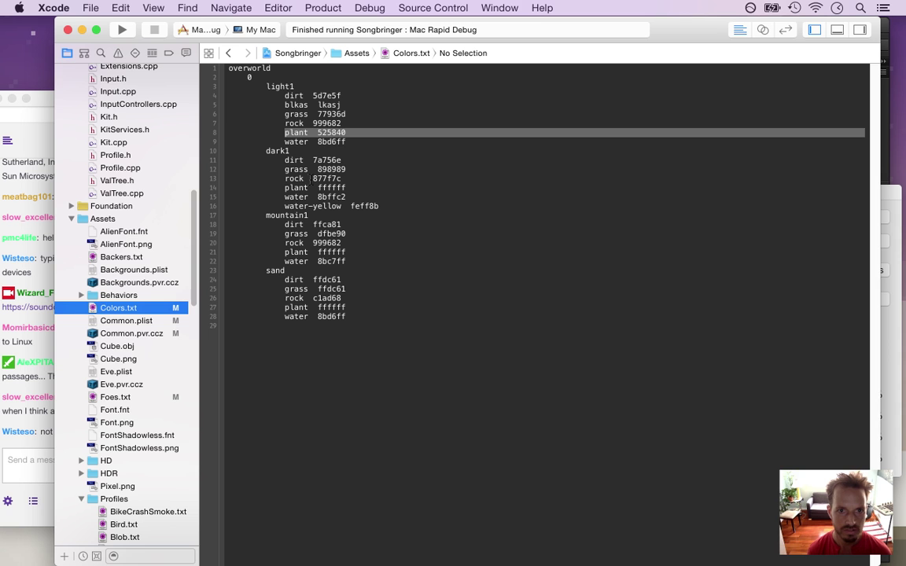
pyautogui.click(312, 179)
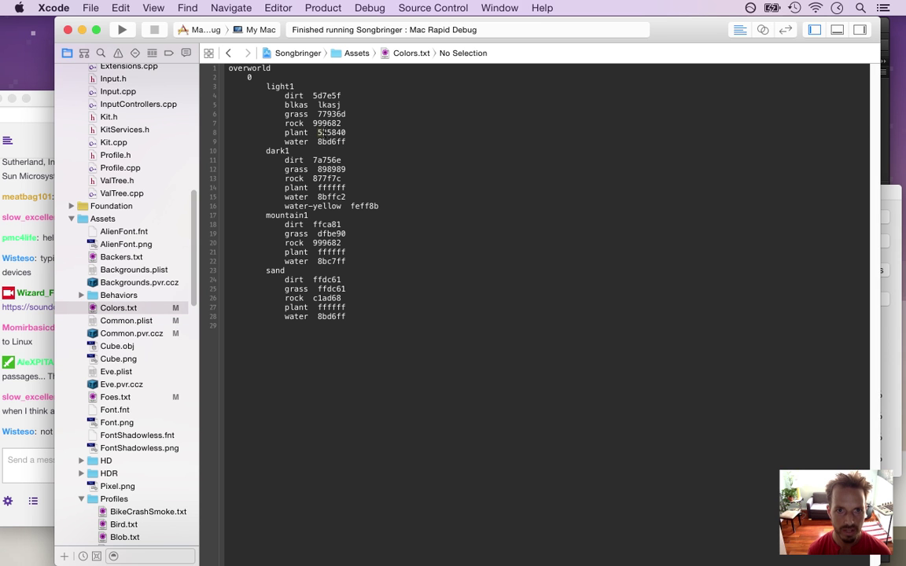
pyautogui.press('super+s')
# Run Songbringer again, walk through the forest to check the foliage with the 584c40 plant colour, and quit the game.
pyautogui.press('super+r')
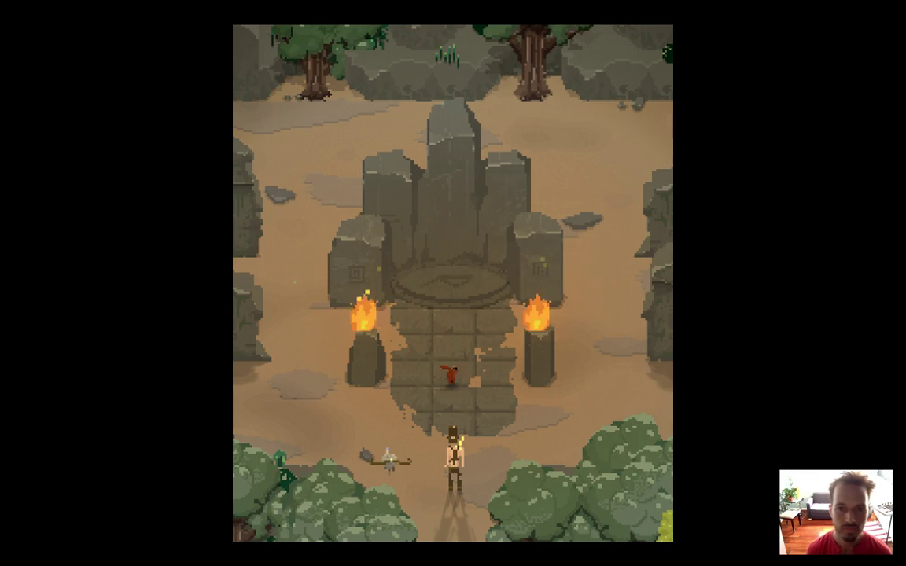
pyautogui.press('Down')
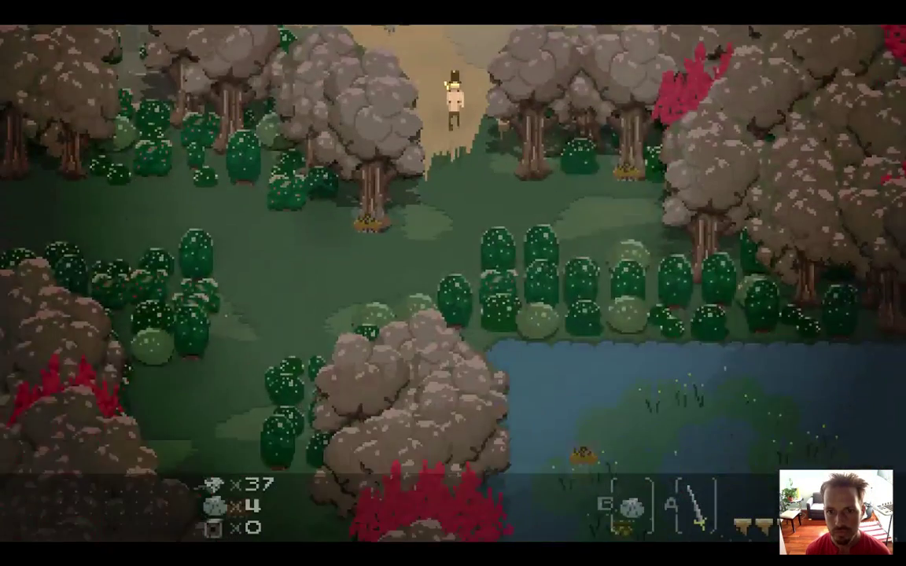
pyautogui.press('Down')
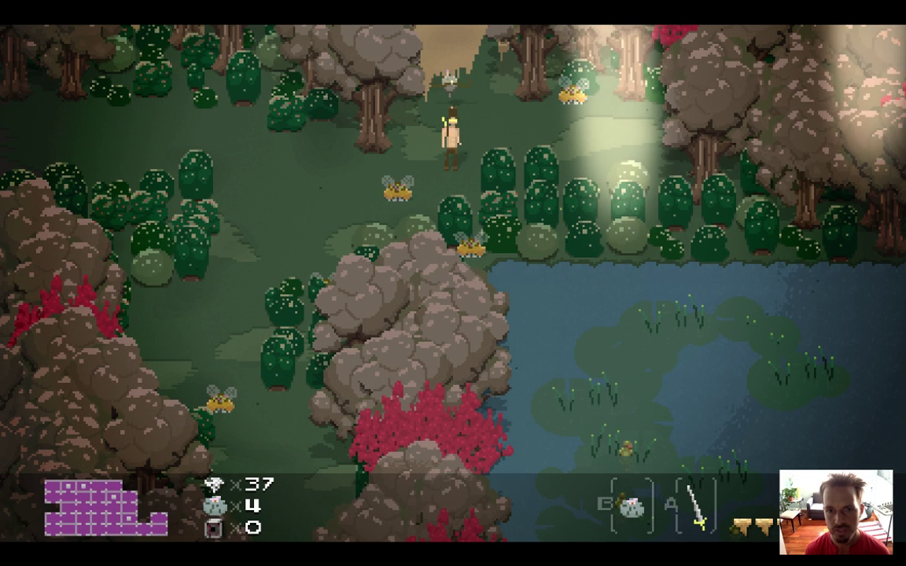
pyautogui.press('Right')
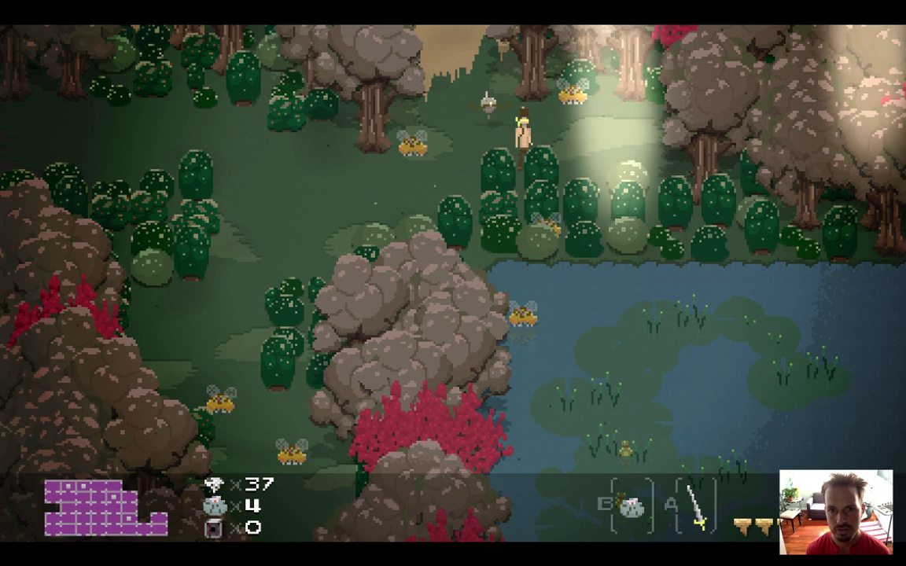
pyautogui.press('Left')
pyautogui.press('Right')
pyautogui.press('Left')
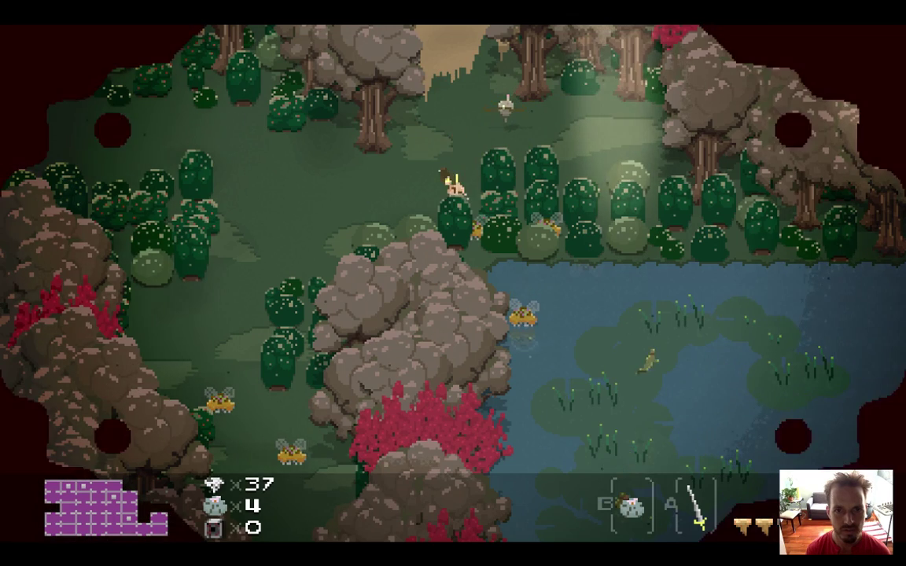
pyautogui.press('Down')
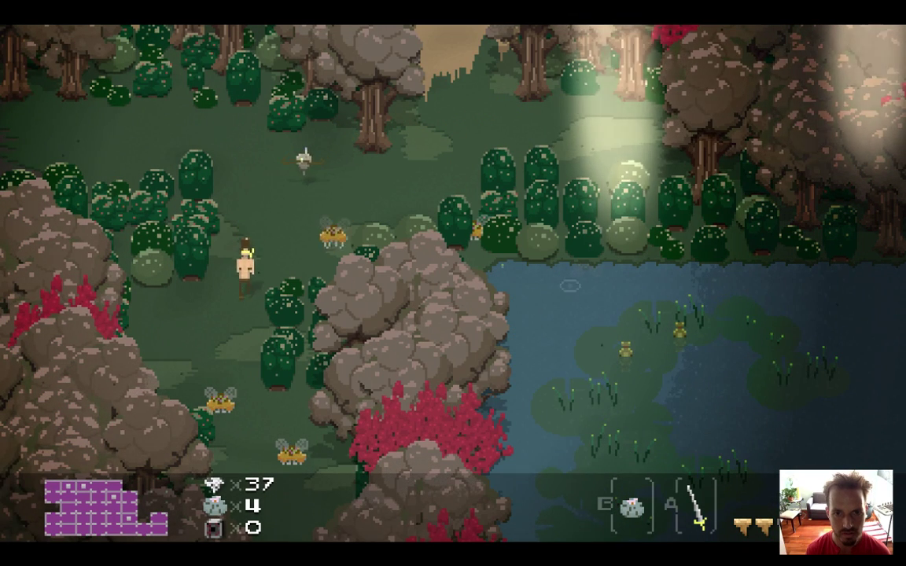
pyautogui.press('Up')
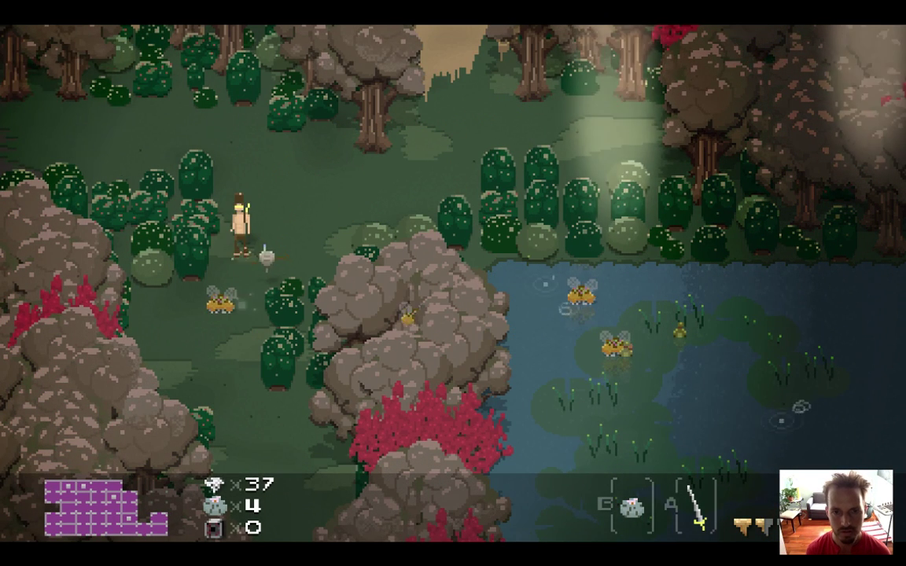
pyautogui.press('Right')
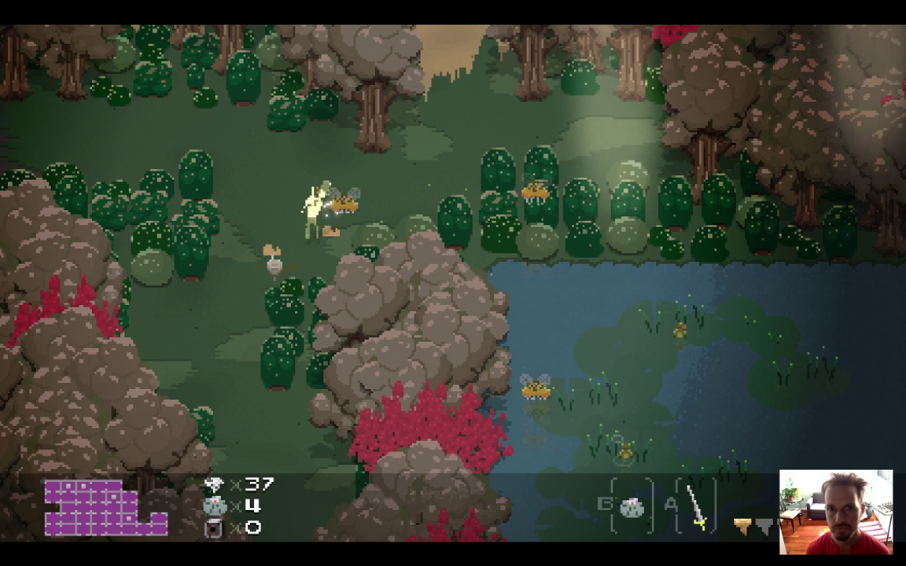
pyautogui.press('super+q')
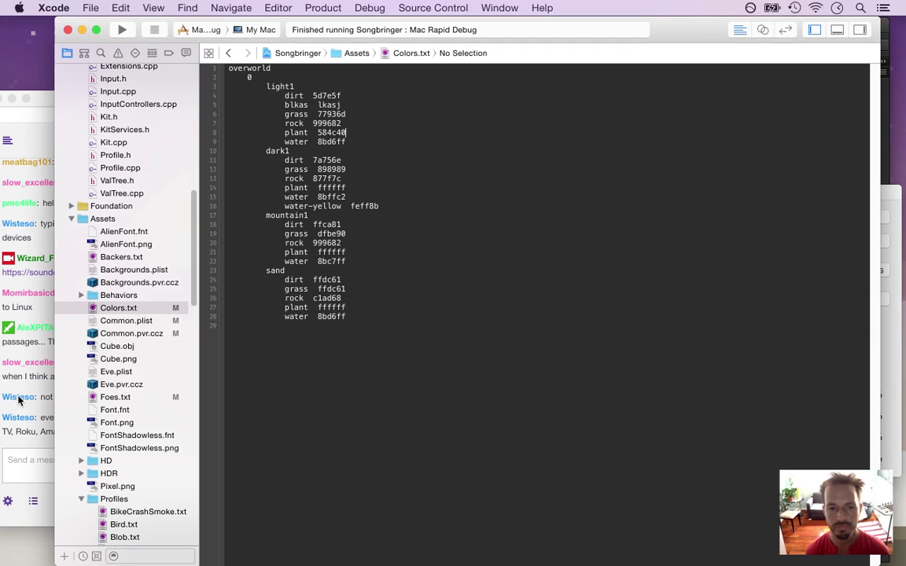
# Read the latest Twitch chat messages about OpenGL platforms and the red foliage.
pyautogui.click(30, 445)
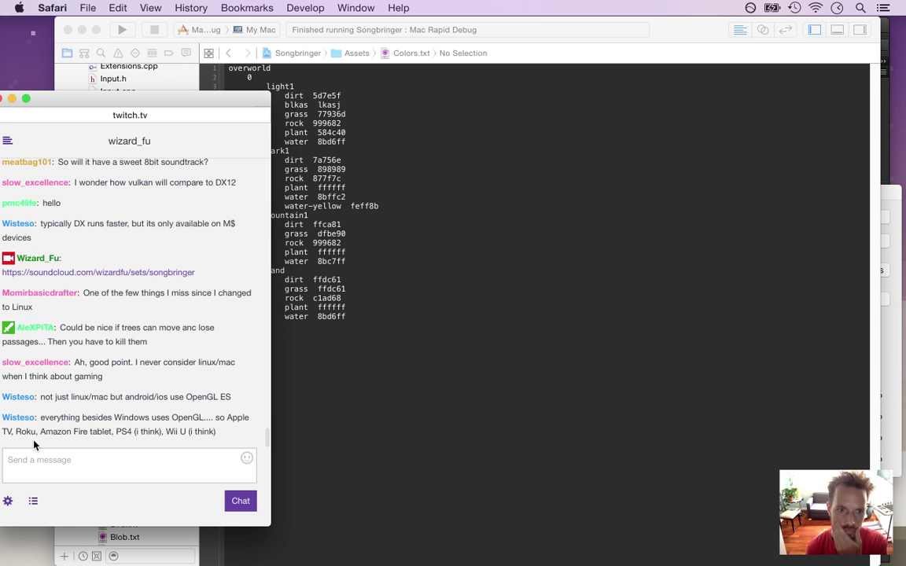
pyautogui.moveTo(104, 377); pyautogui.dragTo(231, 377)
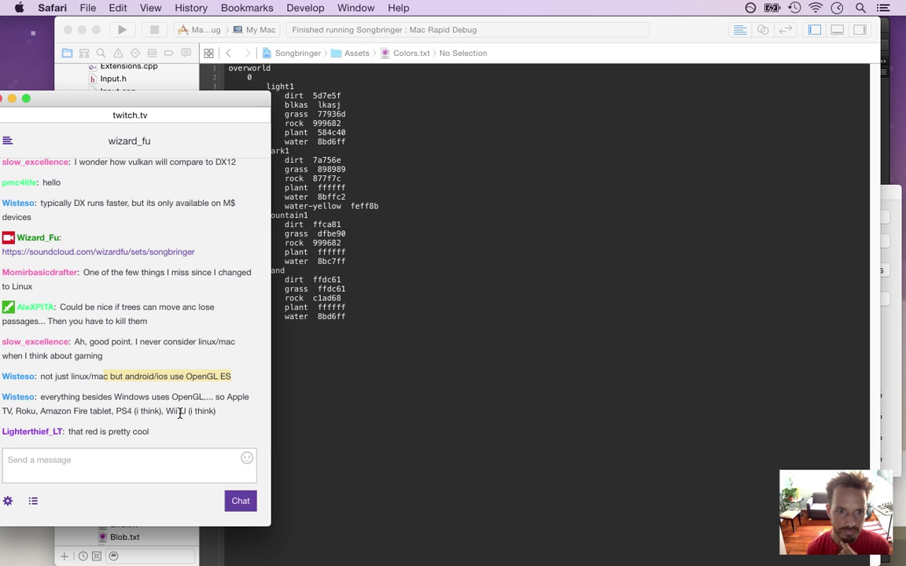
pyautogui.moveTo(97, 397); pyautogui.dragTo(178, 421)
pyautogui.moveTo(85, 436); pyautogui.dragTo(148, 438)
pyautogui.moveTo(76, 433); pyautogui.dragTo(123, 437)
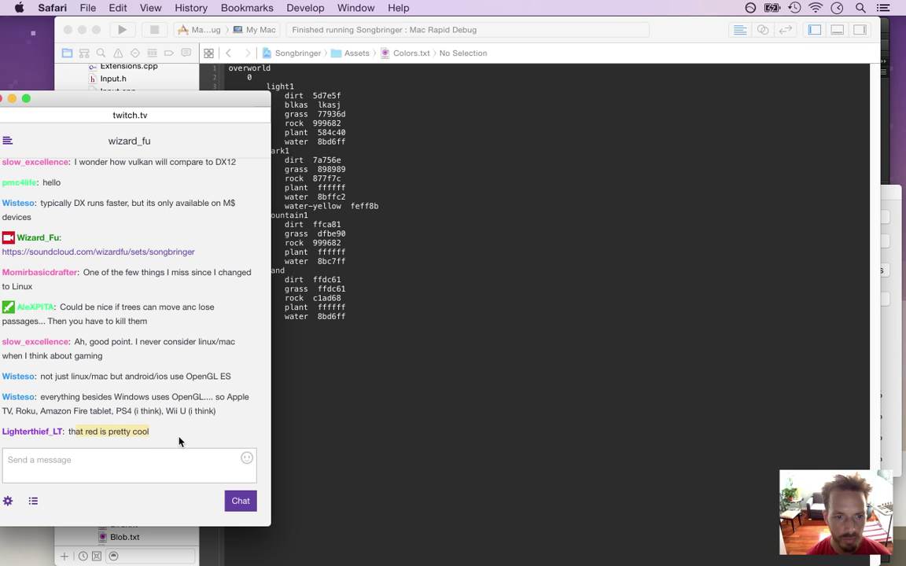
# Switch to Photoshop, cancel the pending foreground colour change and examine the green and yellow foliage sprites in Overworld.psd.
pyautogui.click(353, 355)
pyautogui.press('super+Tab')
pyautogui.press('super+Tab')
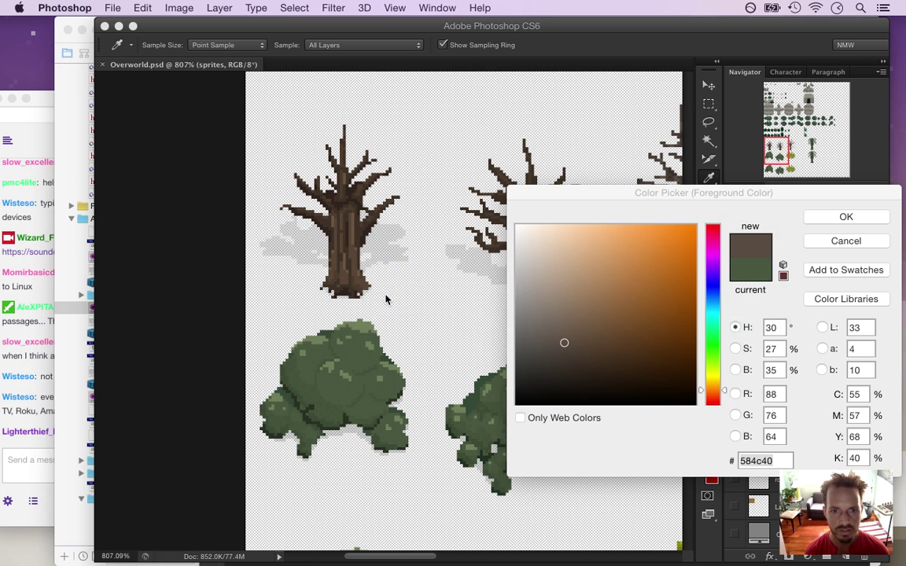
pyautogui.click(840, 241)
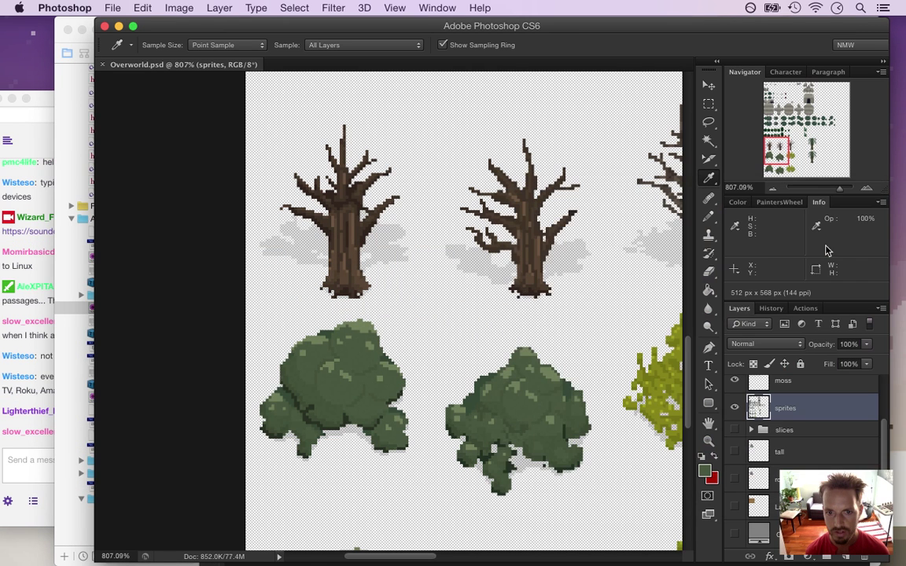
pyautogui.moveTo(403, 558); pyautogui.dragTo(430, 559)
pyautogui.moveTo(690, 369); pyautogui.dragTo(686, 396)
pyautogui.scroll(-3, 687, 396)
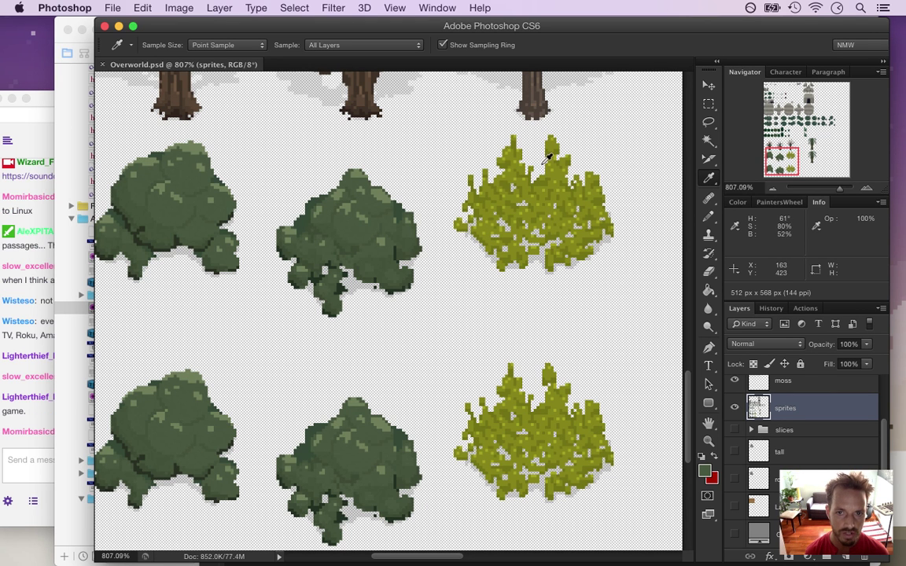
# Read the latest Twitch chat messages about red in the game's palette and cherry trees, and return to Photoshop.
pyautogui.click(33, 422)
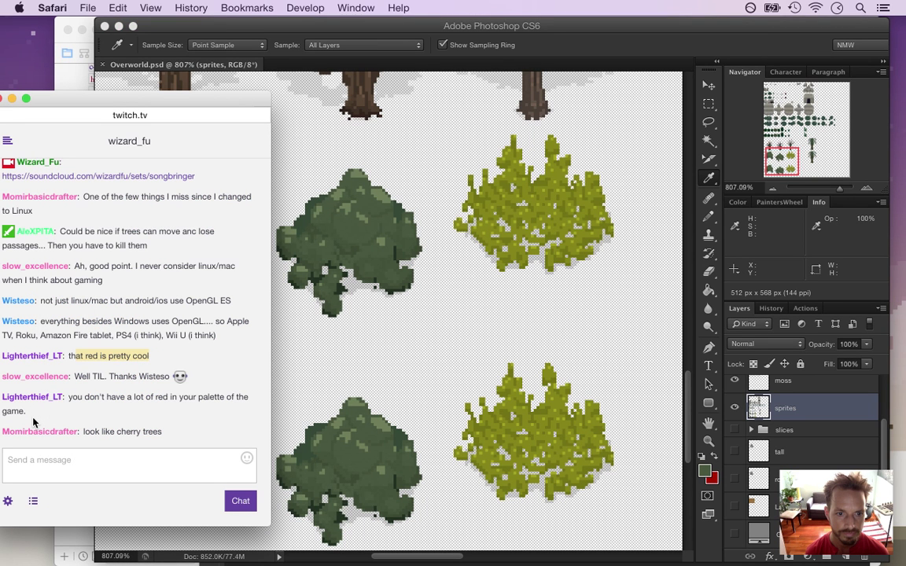
pyautogui.moveTo(73, 400); pyautogui.dragTo(153, 404)
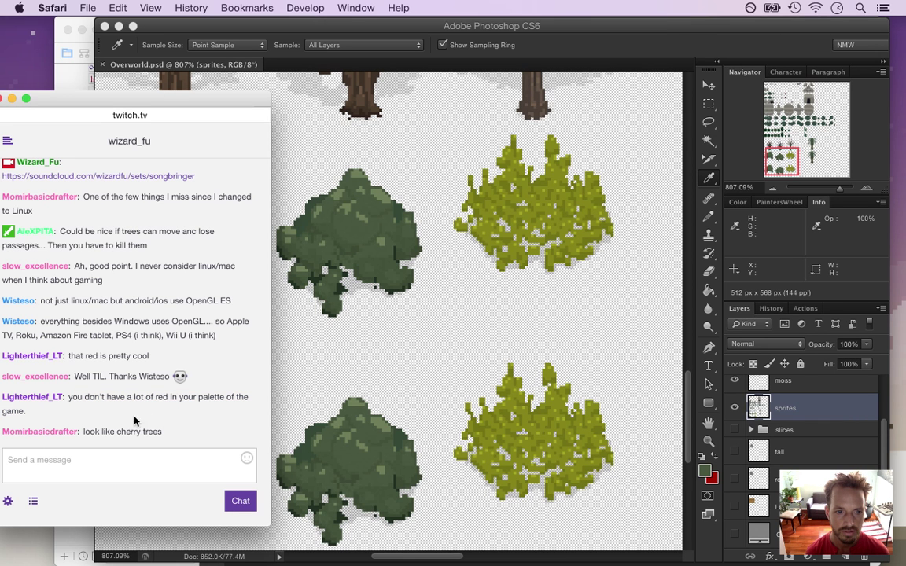
pyautogui.moveTo(106, 431); pyautogui.dragTo(163, 439)
pyautogui.click(608, 48)
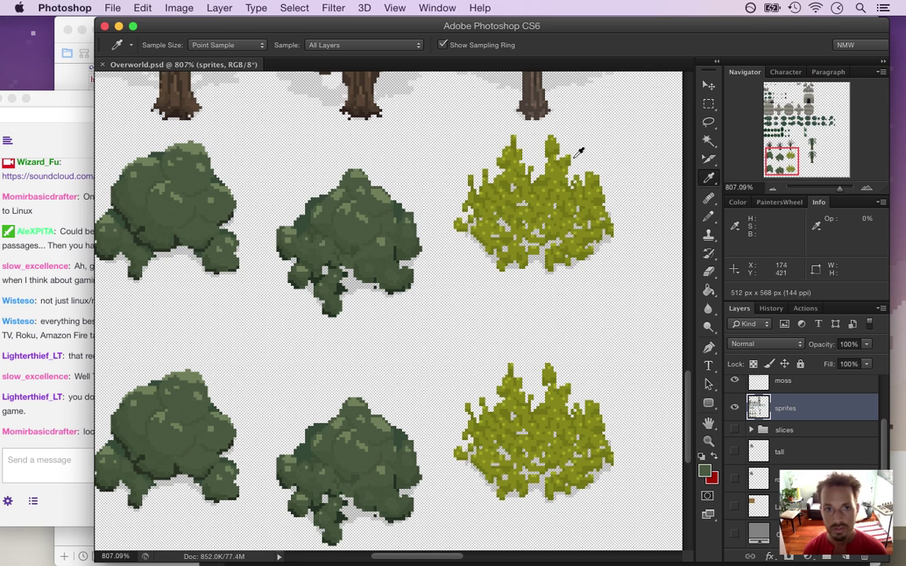
# Switch to Terminal and start a git commit of Raw/Sprites/Overworld.psd in the Songbringer repository.
pyautogui.press('super+Tab')
pyautogui.press('super+Tab')
pyautogui.press('super+Tab')
pyautogui.press('super+Tab')
pyautogui.press('super+Tab')
pyautogui.press('super+Tab')
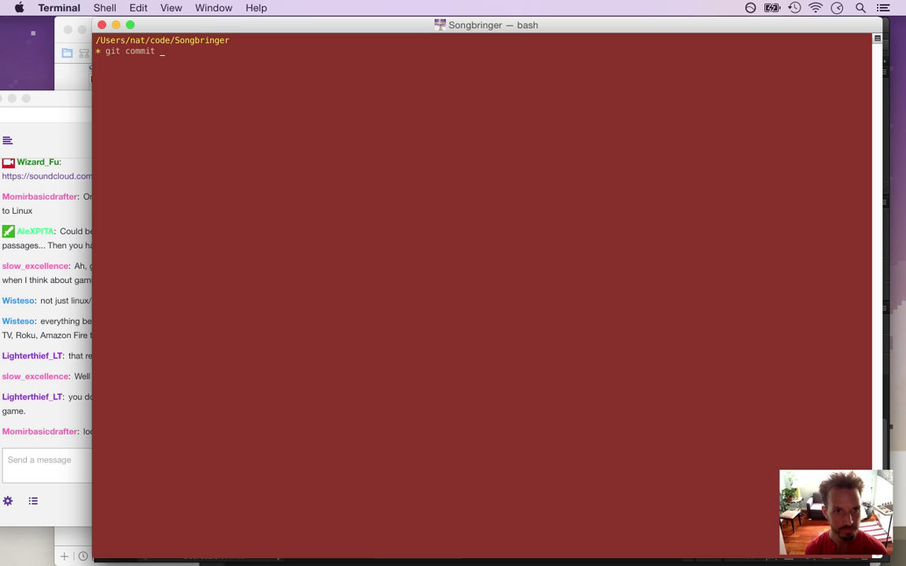
pyautogui.write('Raw/Sprites/O')
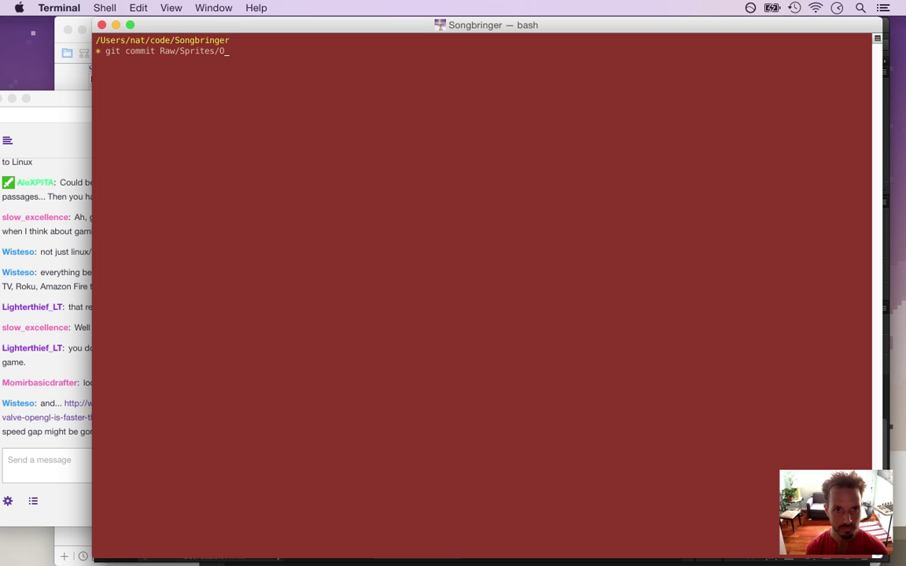
pyautogui.press('Tab')
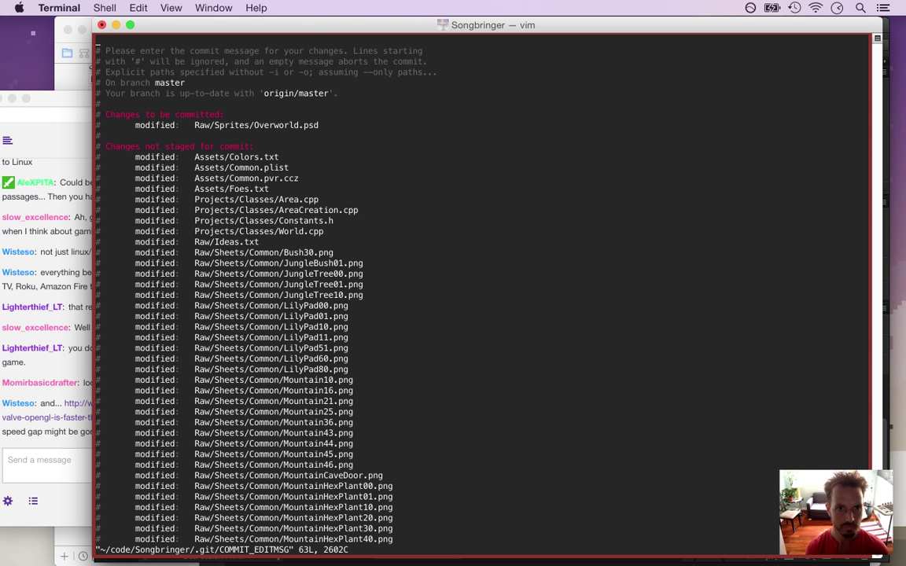
# Save the commit with the message "Commiting bare trees." and push it to the remote repository.
pyautogui.press('i')
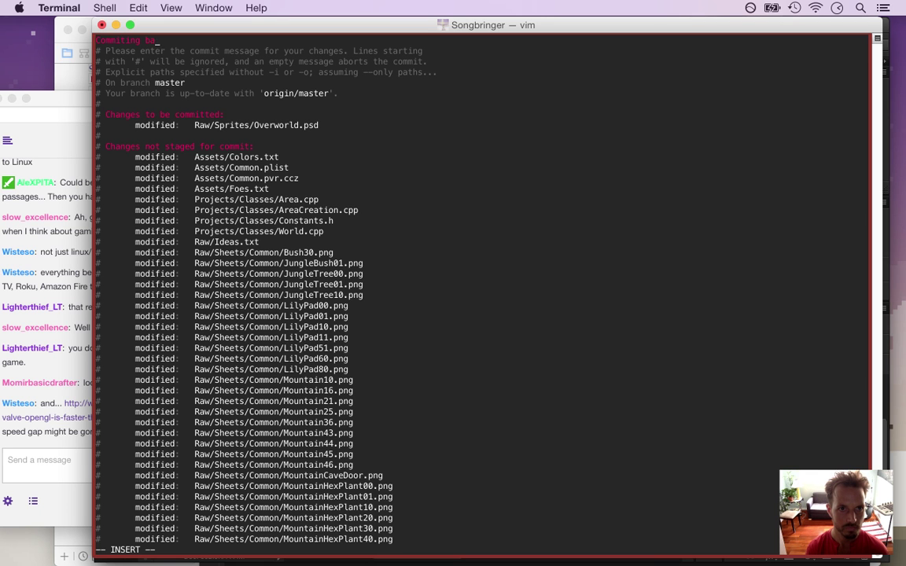
pyautogui.press('Escape')
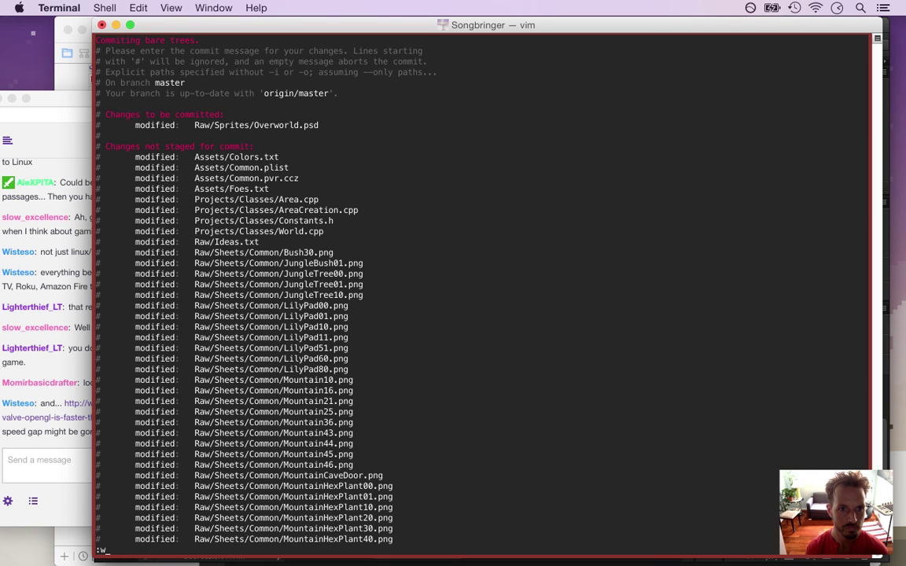
pyautogui.write(':wq')
pyautogui.press('Return')
pyautogui.write('git push')
pyautogui.press('Return')
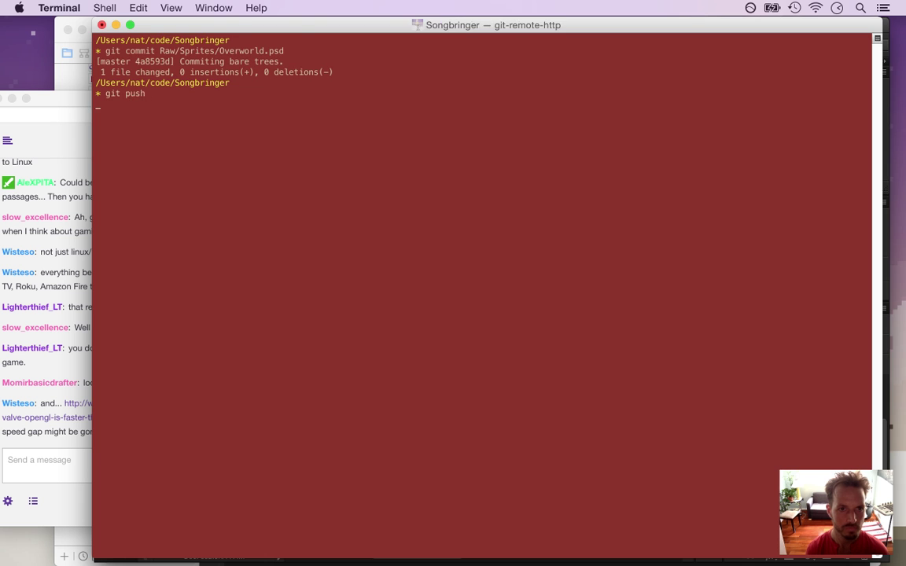
# Return to the Twitch chat in Safari and open the posted extremetech.com link about OpenGL and DirectX in a new window.
pyautogui.press('super+Tab')
pyautogui.click(65, 358)
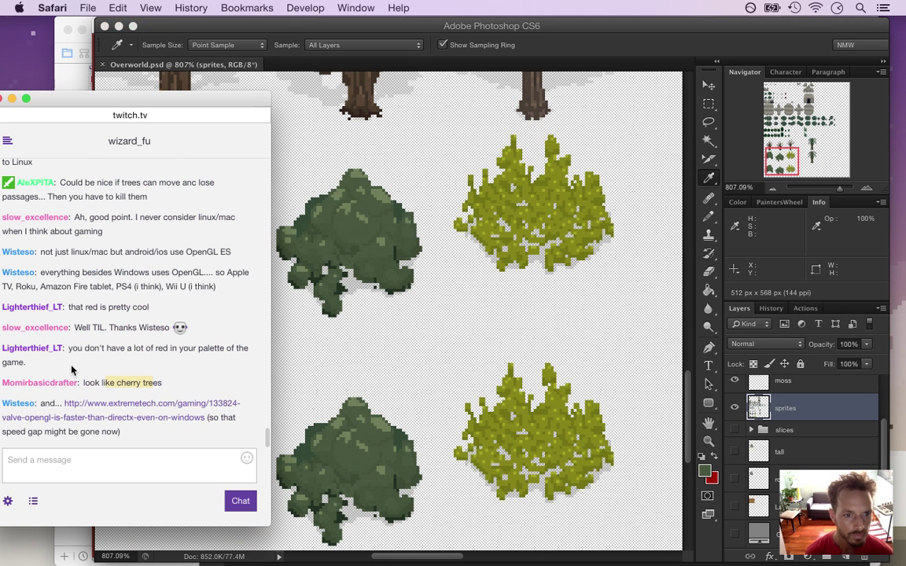
pyautogui.click(125, 379)
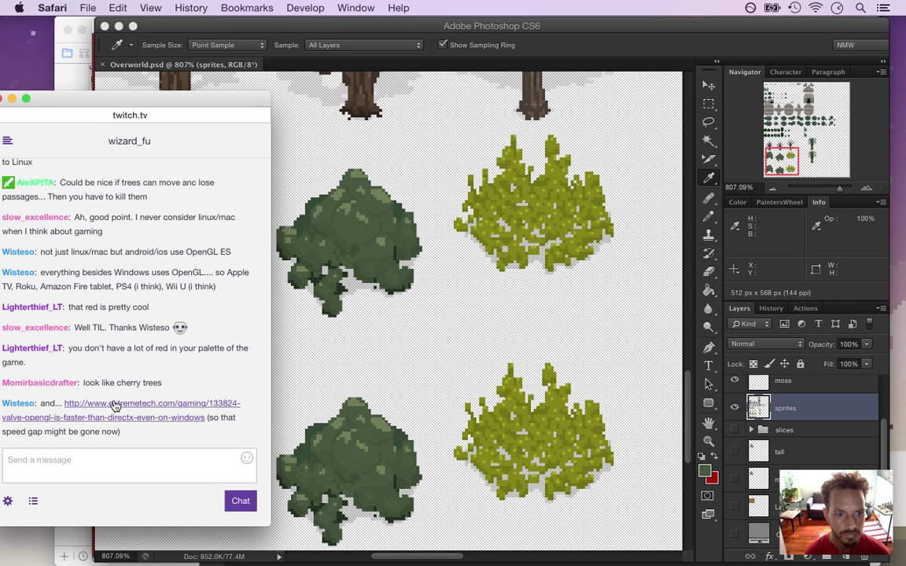
pyautogui.rightClick(114, 405)
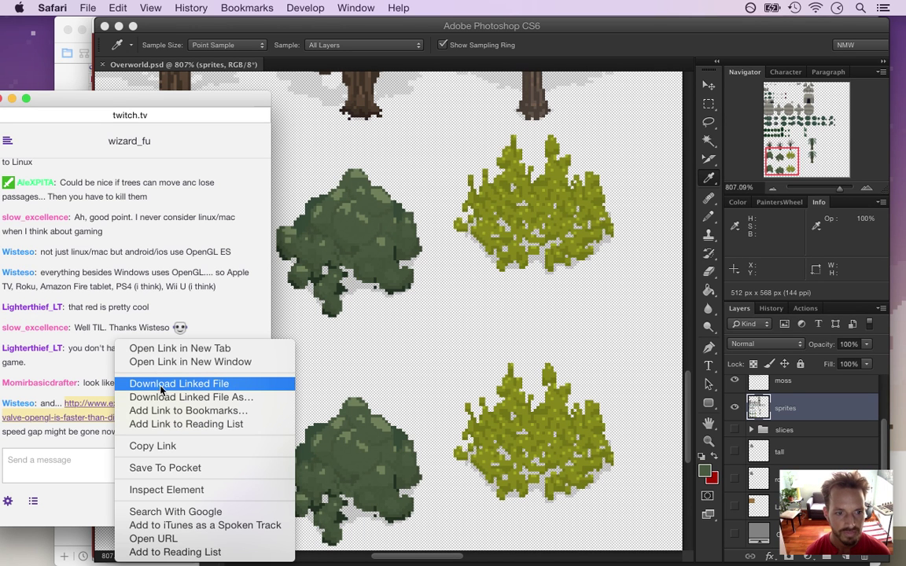
pyautogui.click(253, 360)
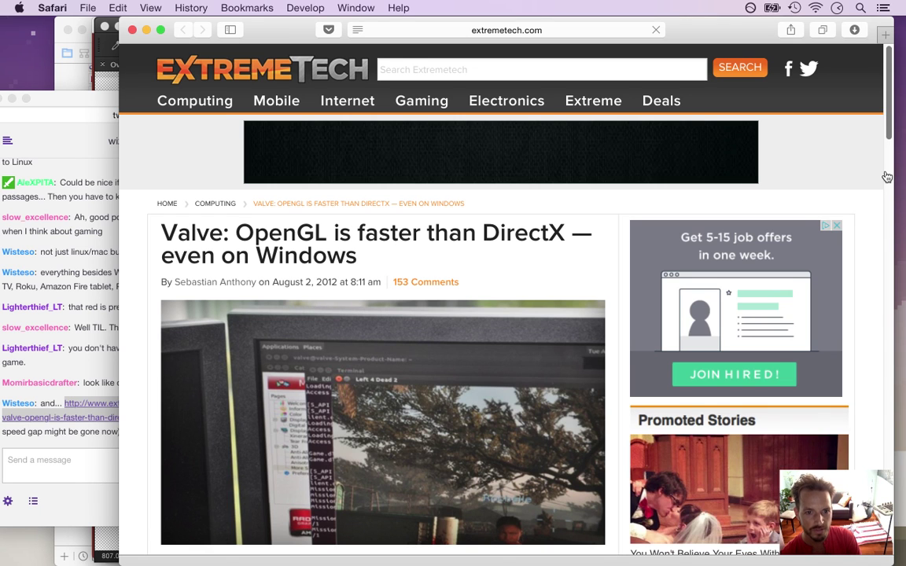
# Read the ExtremeTech article on OpenGL and DirectX speed, including the pipeline explanation and closing paragraphs, and close its window.
pyautogui.moveTo(888, 101)
pyautogui.mouseDown()
pyautogui.moveTo(889, 145)
pyautogui.moveTo(888, 114)
pyautogui.mouseUp()
pyautogui.moveTo(888, 107); pyautogui.dragTo(889, 104)
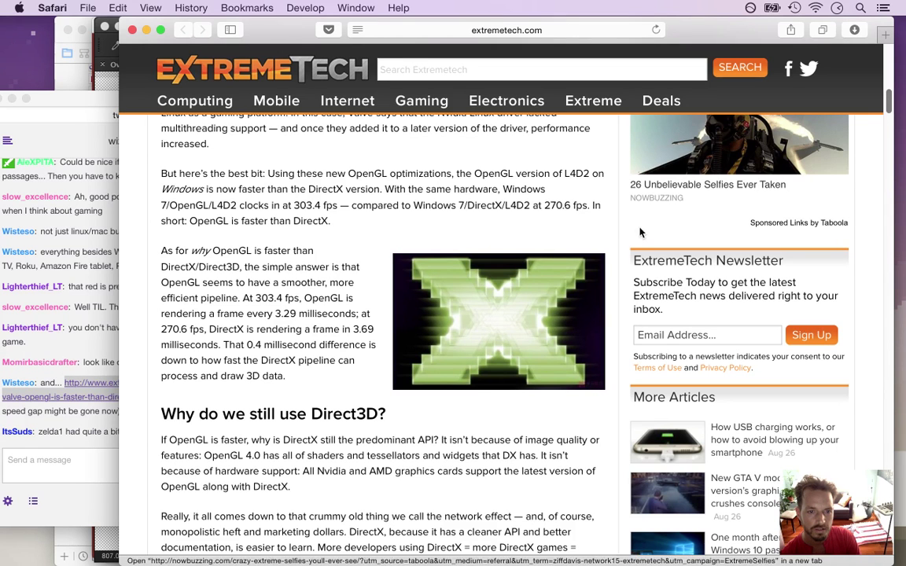
pyautogui.moveTo(159, 286); pyautogui.dragTo(235, 295)
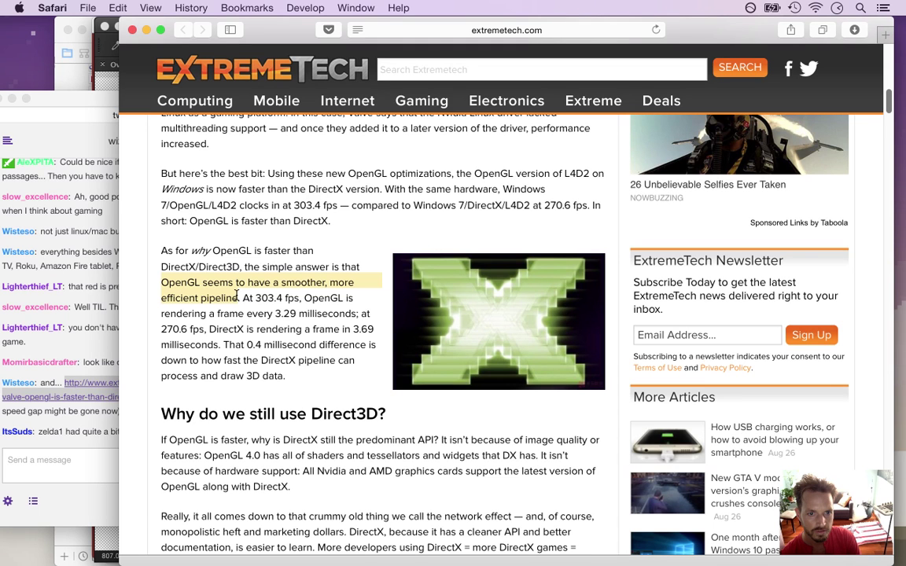
pyautogui.moveTo(235, 295)
pyautogui.mouseDown()
pyautogui.moveTo(252, 313)
pyautogui.moveTo(346, 330)
pyautogui.moveTo(223, 339)
pyautogui.moveTo(266, 372)
pyautogui.moveTo(289, 369)
pyautogui.mouseUp()
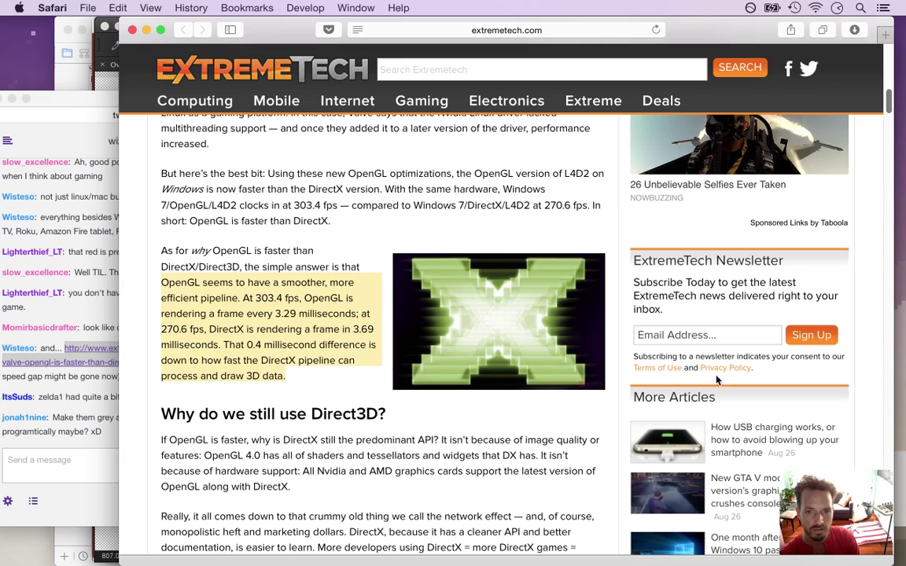
pyautogui.scroll(-10, 888, 126)
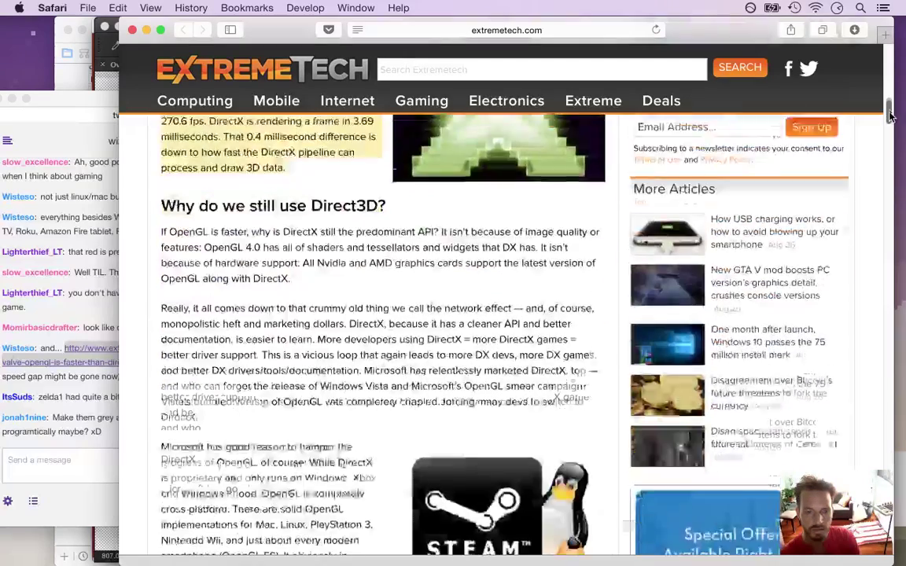
pyautogui.moveTo(888, 122); pyautogui.dragTo(885, 135)
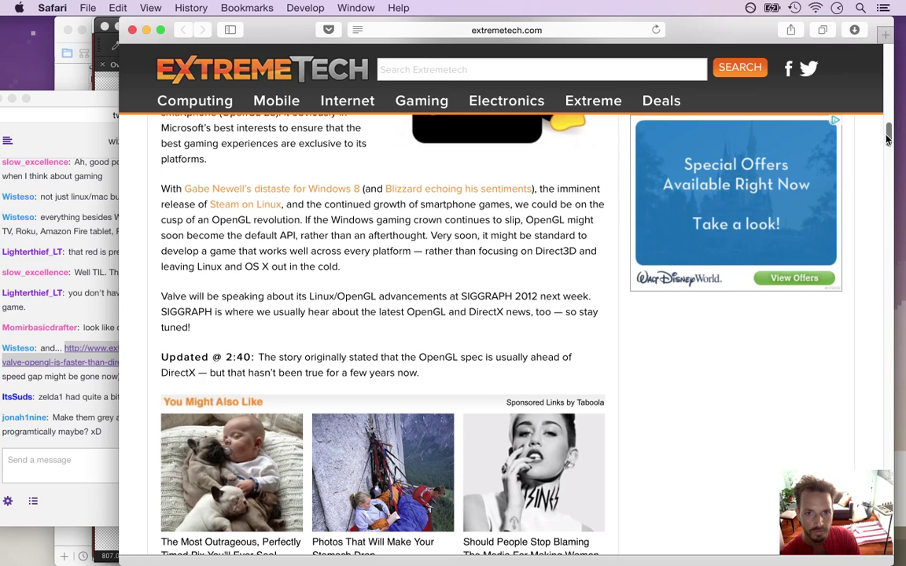
pyautogui.moveTo(886, 134); pyautogui.dragTo(885, 149)
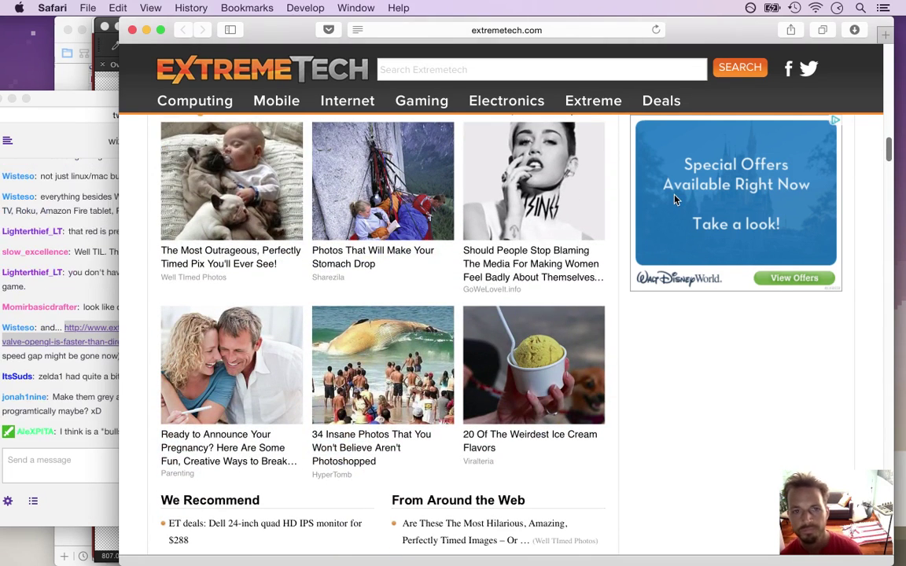
pyautogui.press('super+w')
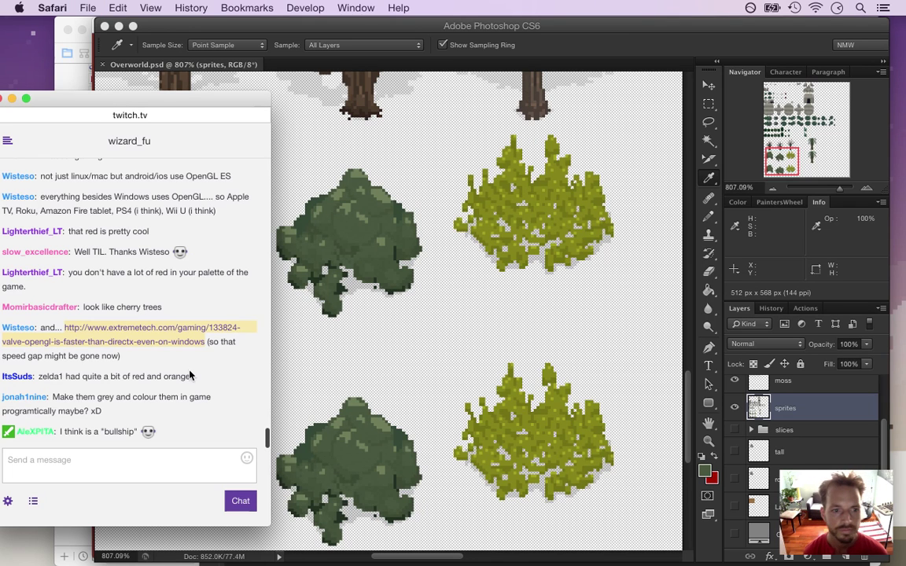
# Read the chat messages about Zelda 1's red and orange and about colouring grey sprites in game.
pyautogui.moveTo(40, 376); pyautogui.dragTo(141, 380)
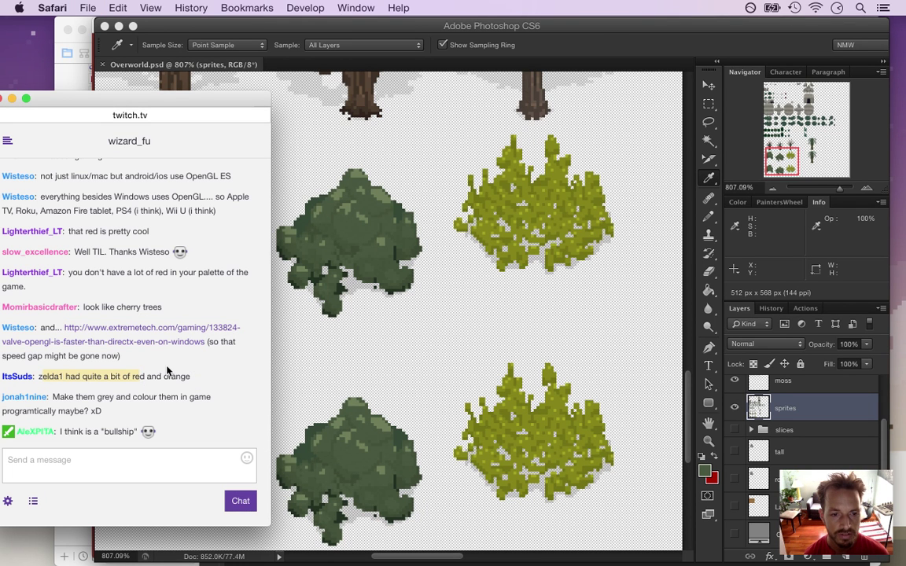
pyautogui.click(77, 375)
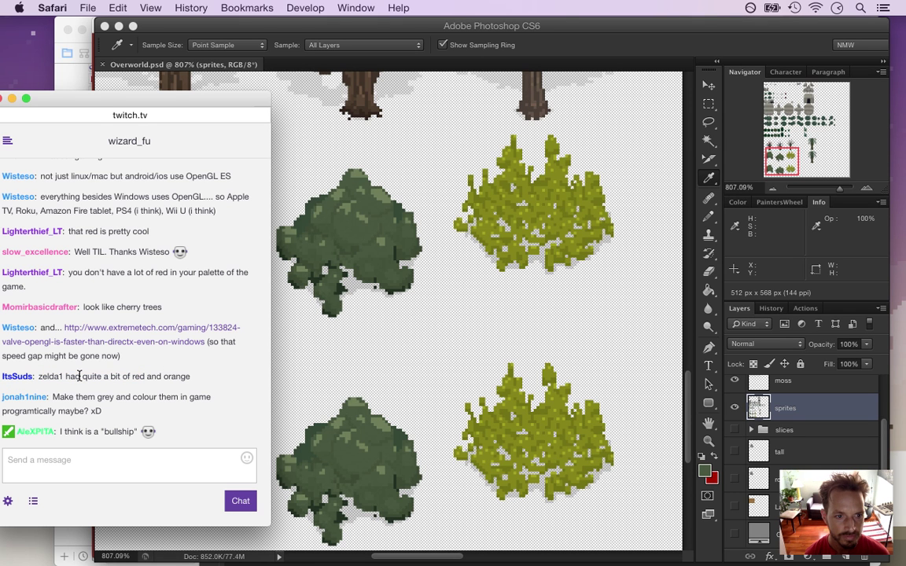
pyautogui.moveTo(62, 397); pyautogui.dragTo(121, 417)
pyautogui.click(94, 409)
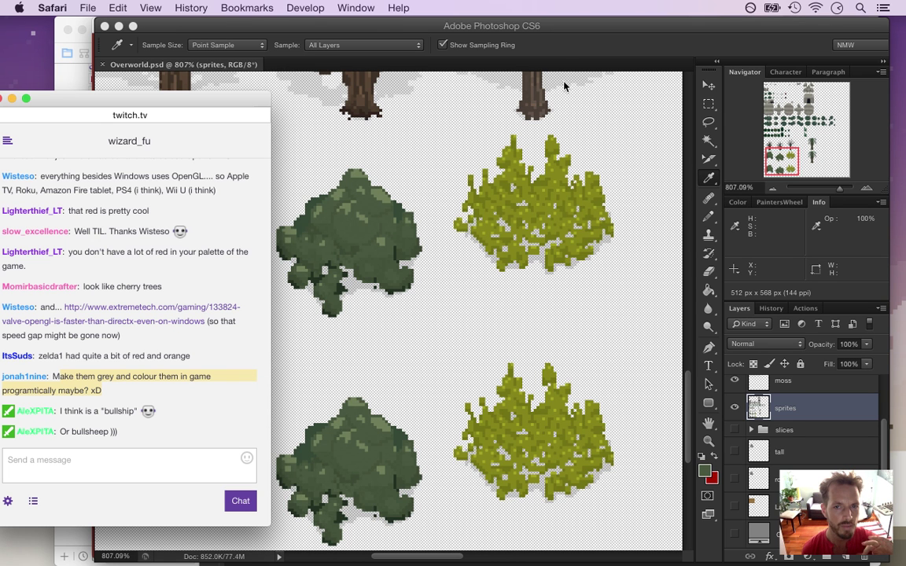
# Switch to Photoshop, sample the highlight, middle and shadow greens of the upper middle bush and inspect their values in the Color Picker.
pyautogui.click(568, 53)
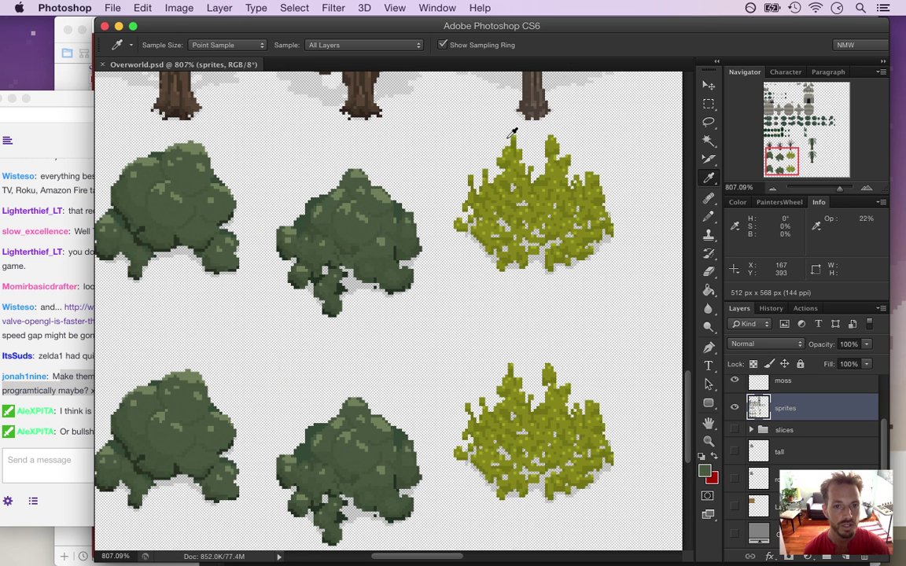
pyautogui.moveTo(332, 202); pyautogui.dragTo(403, 228)
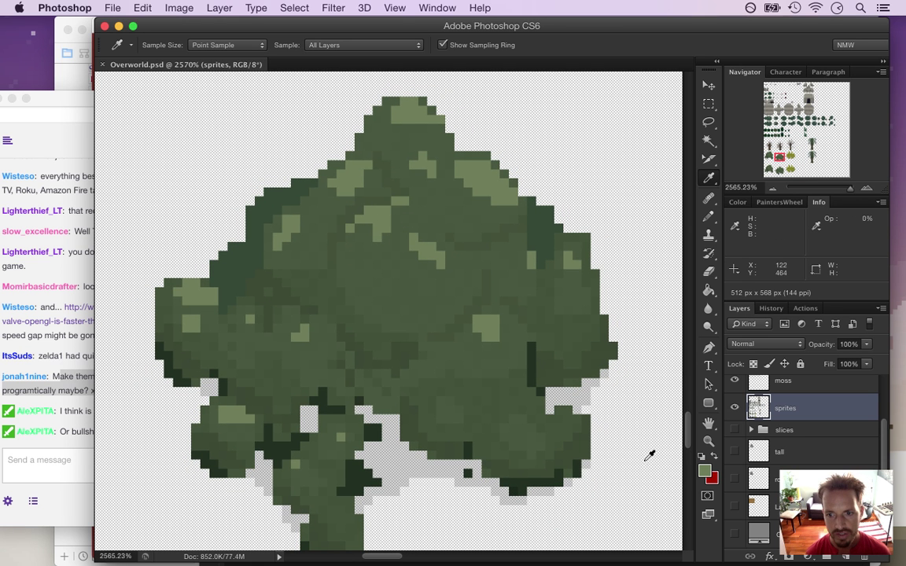
pyautogui.click(705, 470)
pyautogui.click(864, 223)
pyautogui.click(360, 258)
pyautogui.click(704, 471)
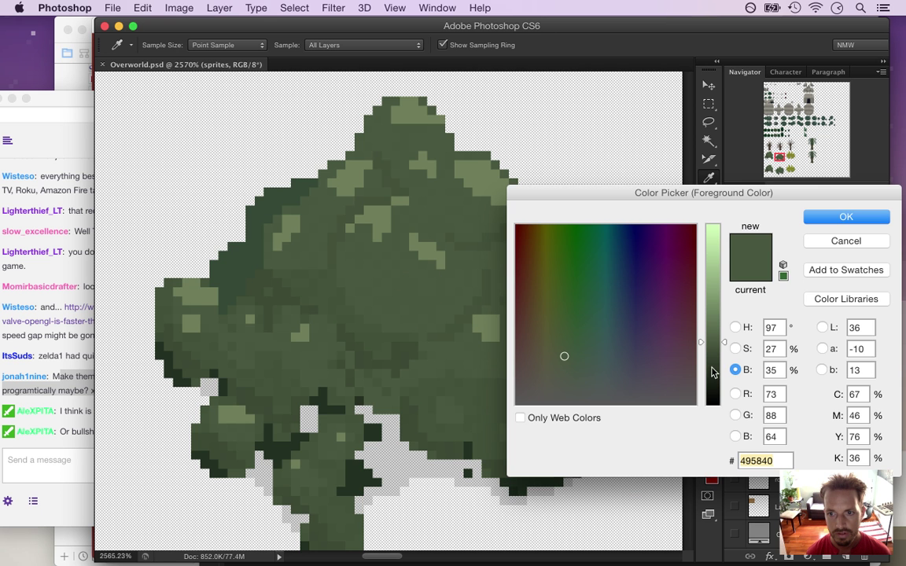
pyautogui.click(864, 217)
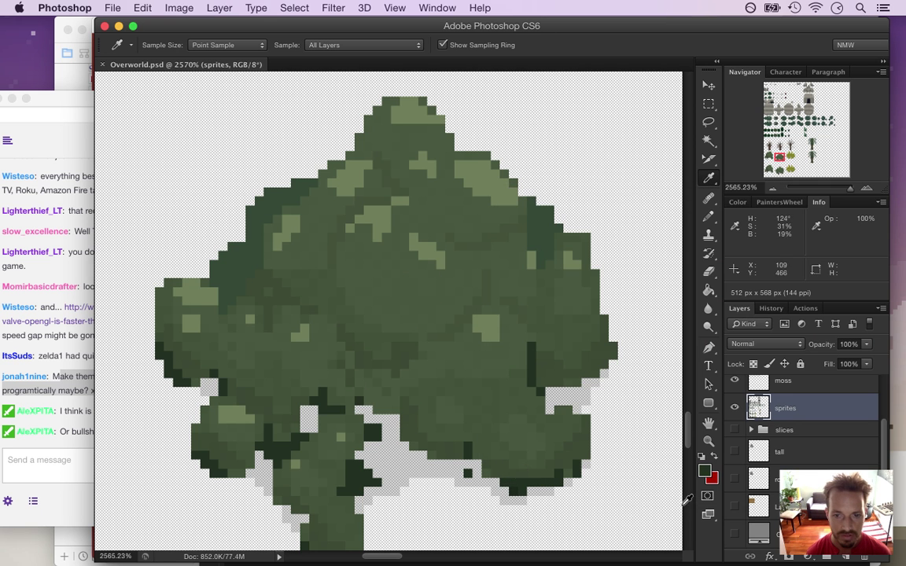
pyautogui.click(704, 471)
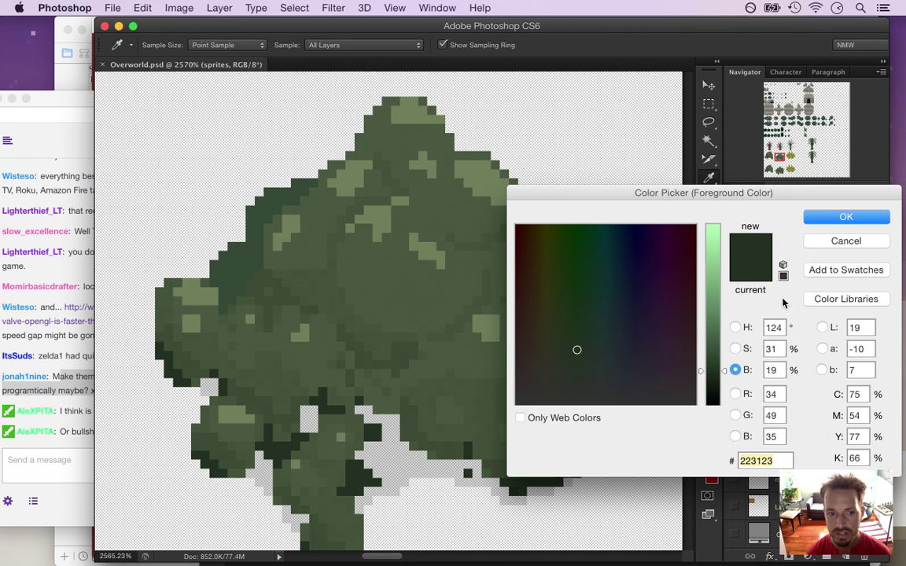
pyautogui.click(833, 219)
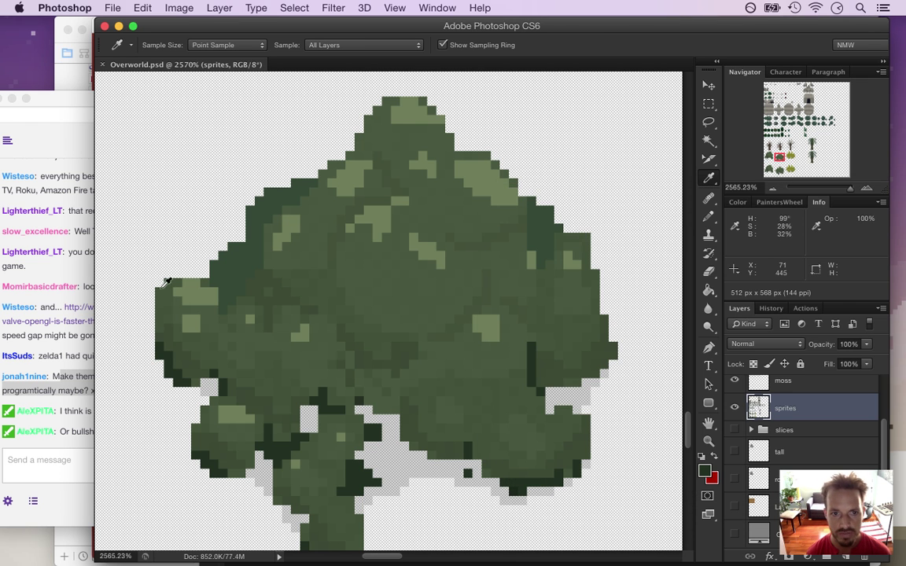
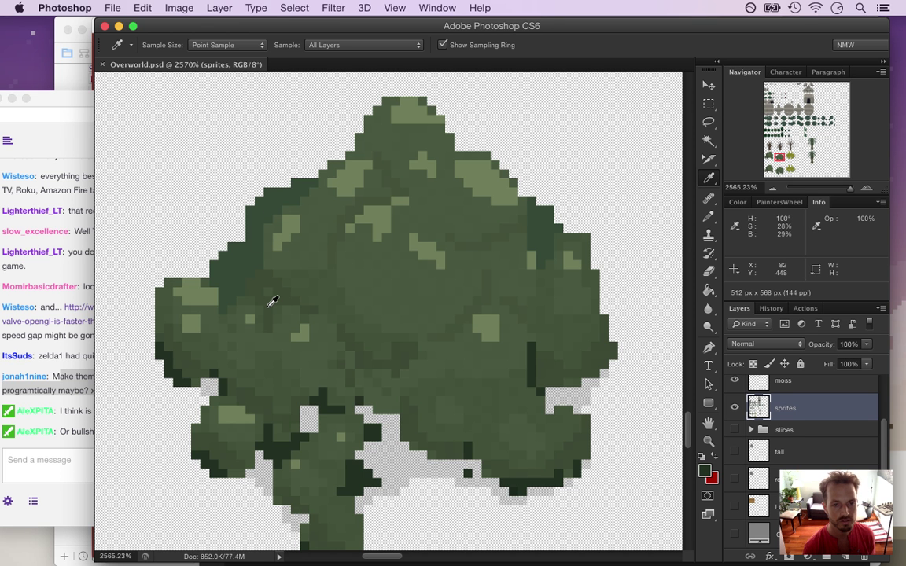
# Try shifting the hue of the sampled shadow green from green towards yellow in the Color Picker, and cancel the colour change.
pyautogui.click(703, 470)
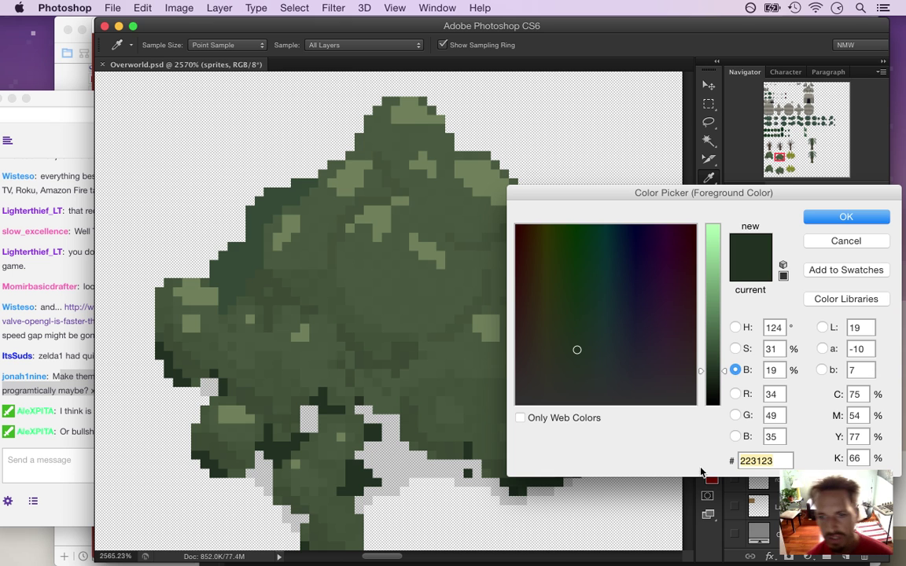
pyautogui.click(735, 327)
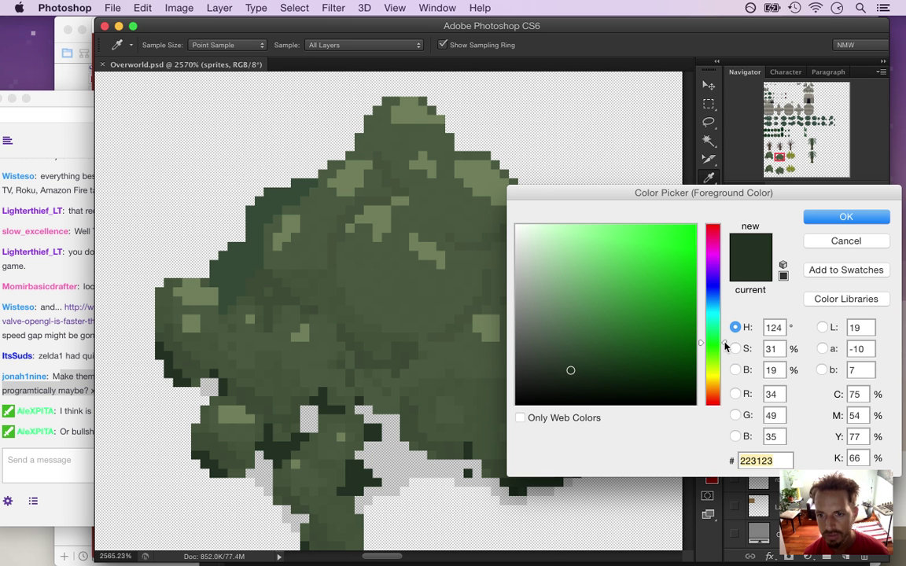
pyautogui.moveTo(725, 347); pyautogui.dragTo(717, 378)
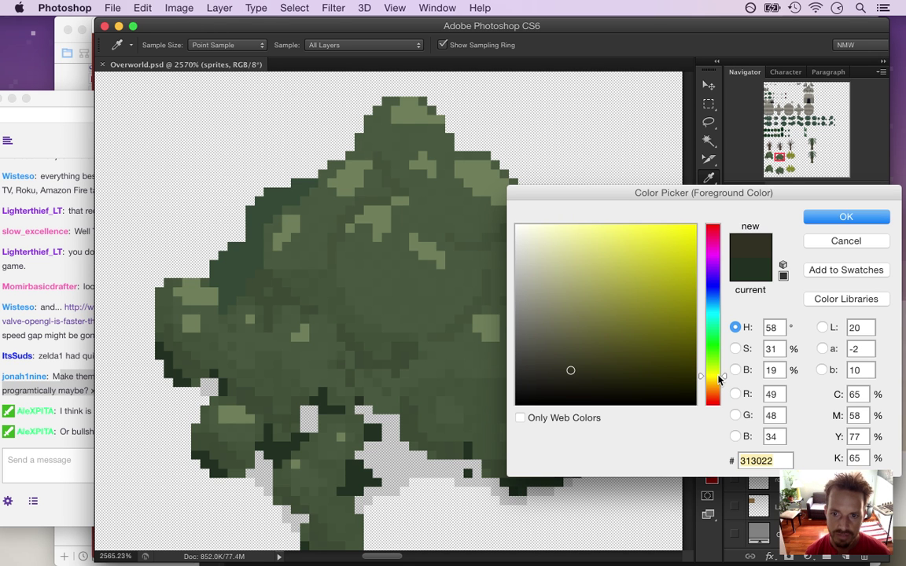
pyautogui.moveTo(717, 378)
pyautogui.mouseDown()
pyautogui.moveTo(713, 242)
pyautogui.moveTo(713, 377)
pyautogui.mouseUp()
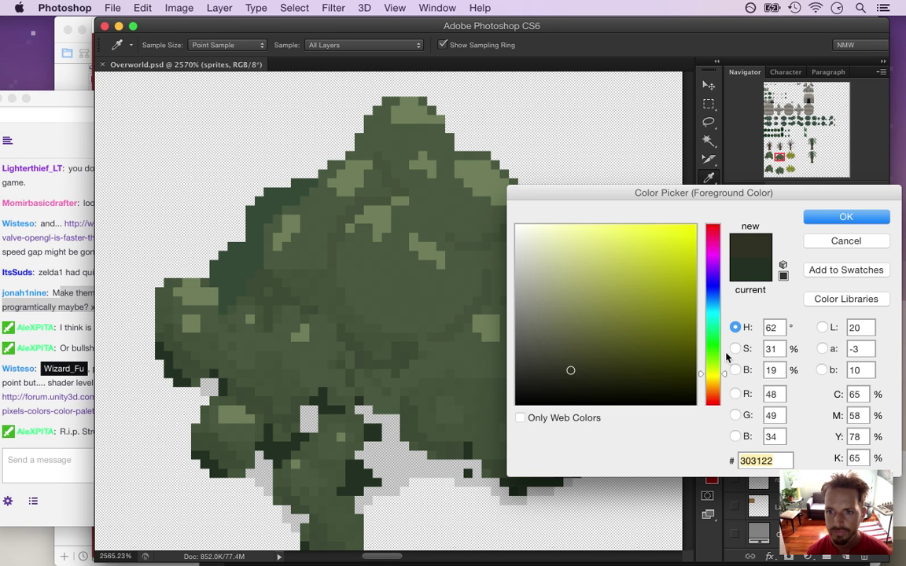
pyautogui.moveTo(722, 379)
pyautogui.mouseDown()
pyautogui.moveTo(721, 237)
pyautogui.moveTo(721, 260)
pyautogui.mouseUp()
pyautogui.click(846, 240)
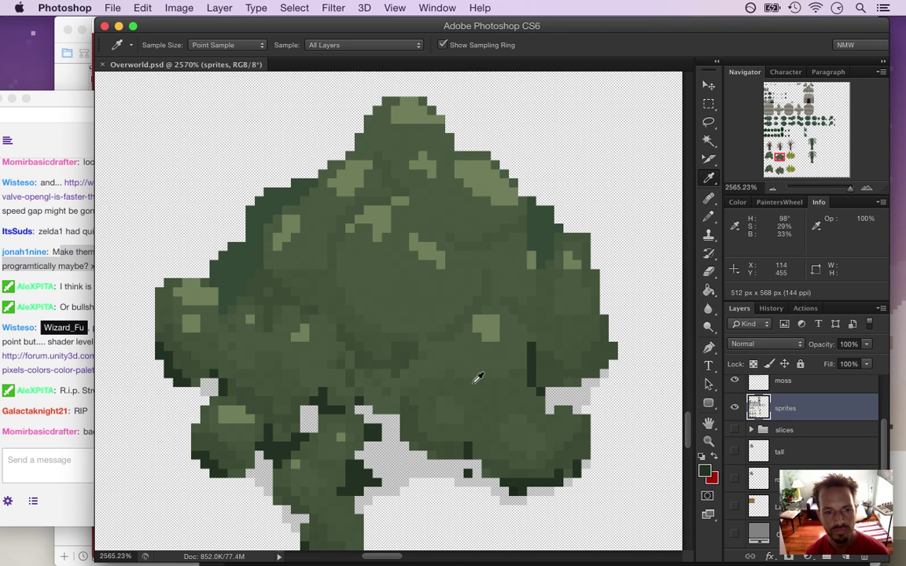
# Switch to the Twitch chat in Safari and read the messages about the stream dropping and shader level palettes.
pyautogui.click(72, 356)
pyautogui.moveTo(77, 391); pyautogui.dragTo(108, 408)
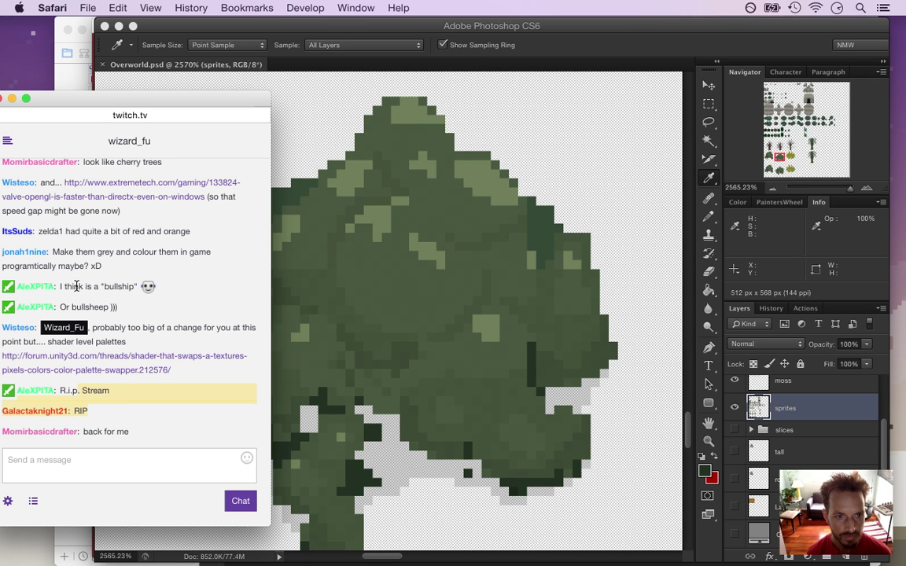
pyautogui.moveTo(73, 286); pyautogui.dragTo(107, 308)
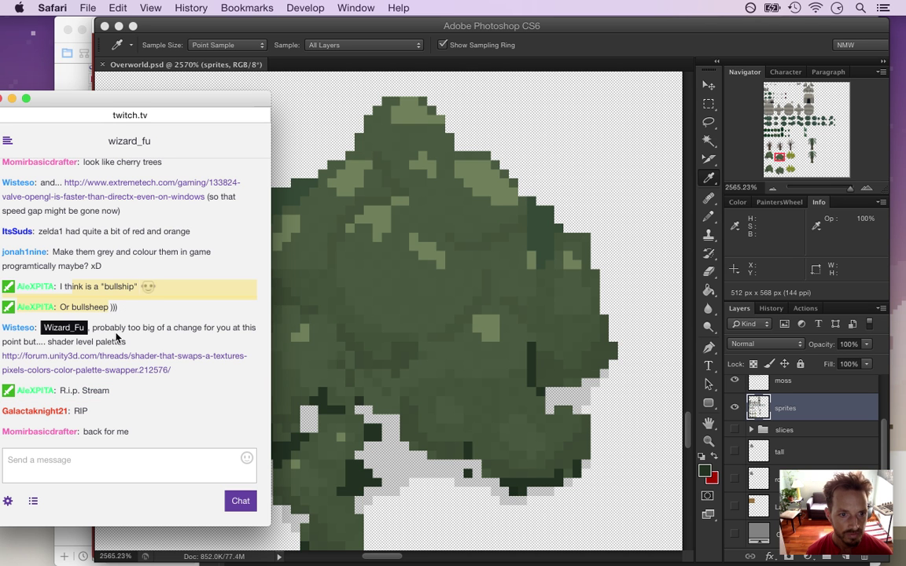
pyautogui.moveTo(84, 340); pyautogui.dragTo(126, 347)
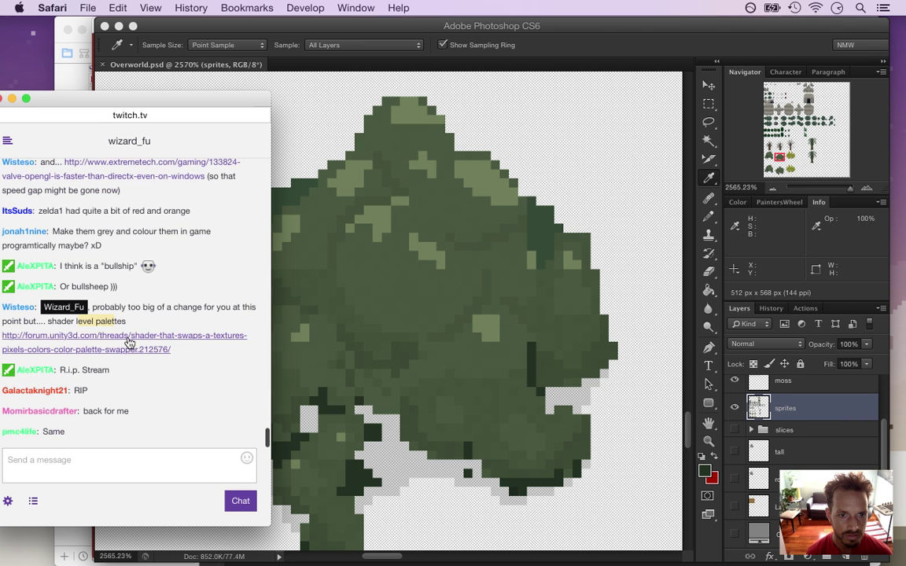
# Open the Unity forum link on the texture colour palette swapper shader from the chat in a new window.
pyautogui.rightClick(126, 340)
pyautogui.click(118, 312)
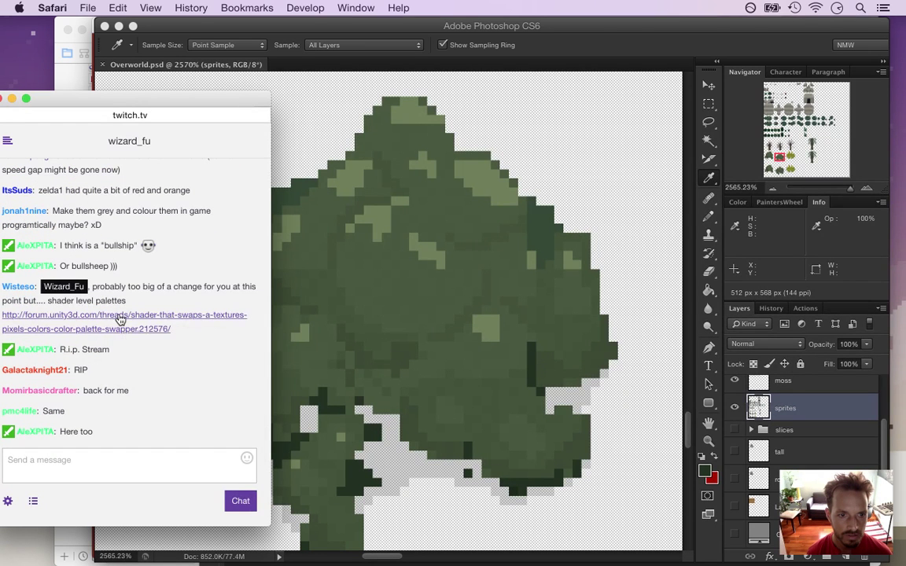
pyautogui.rightClick(119, 313)
pyautogui.click(193, 335)
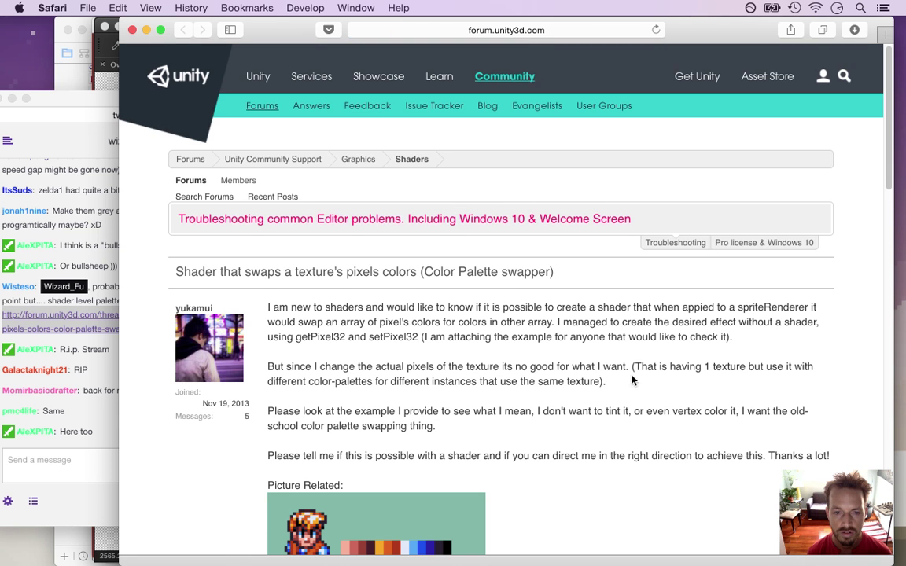
# Read the opening post on swapping a texture's pixel colours, its 13-colour sprite example and the first replies.
pyautogui.scroll(-3, 614, 396)
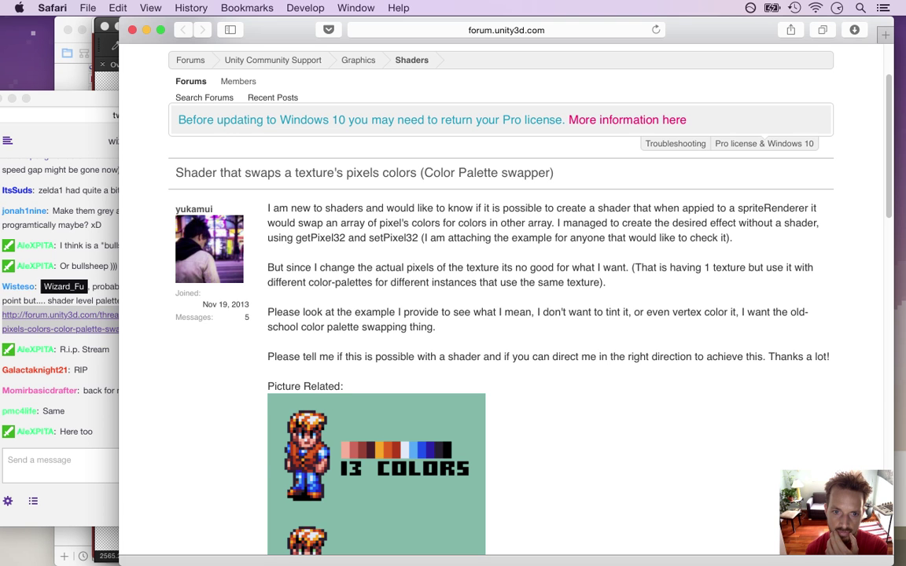
pyautogui.scroll(-1, 504, 315)
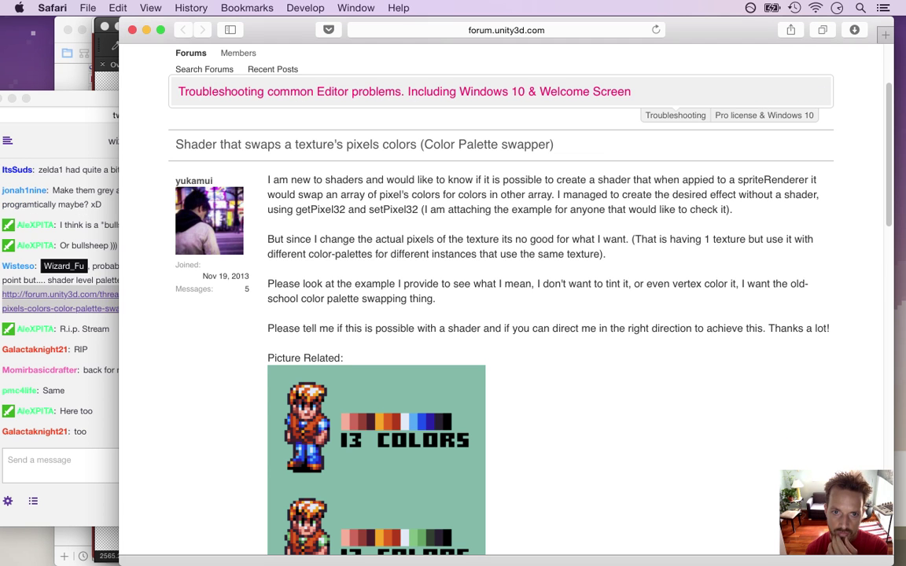
pyautogui.scroll(-2, 503, 315)
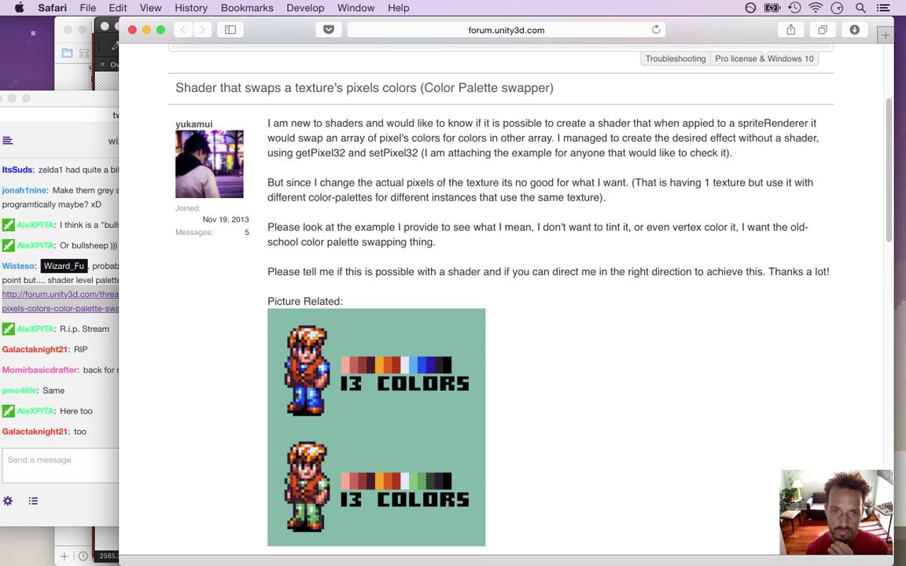
pyautogui.scroll(-3, 503, 315)
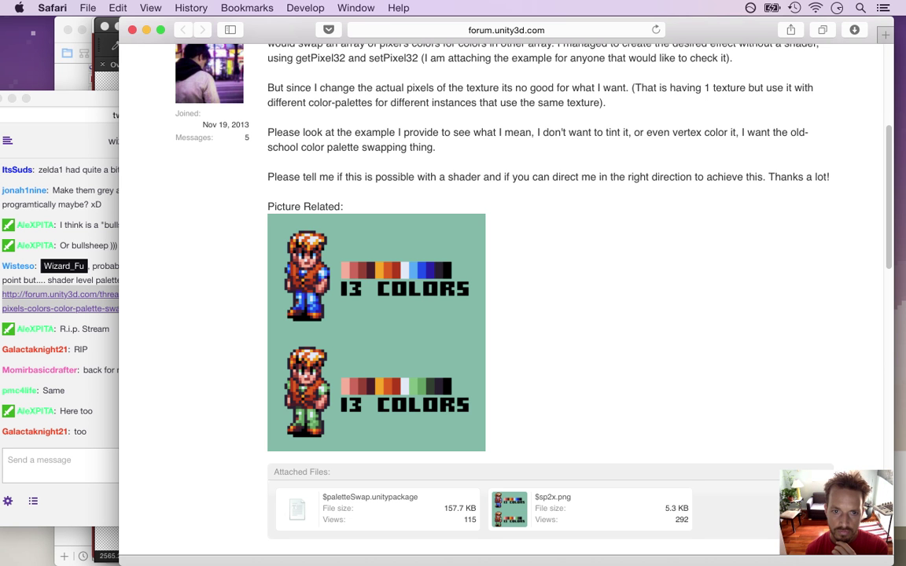
pyautogui.scroll(-11, 503, 314)
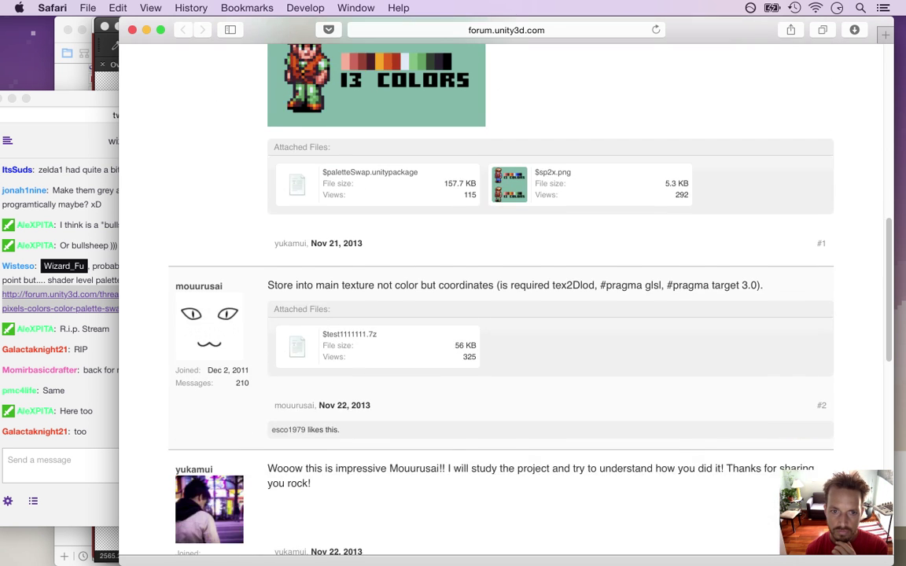
pyautogui.scroll(-3, 503, 314)
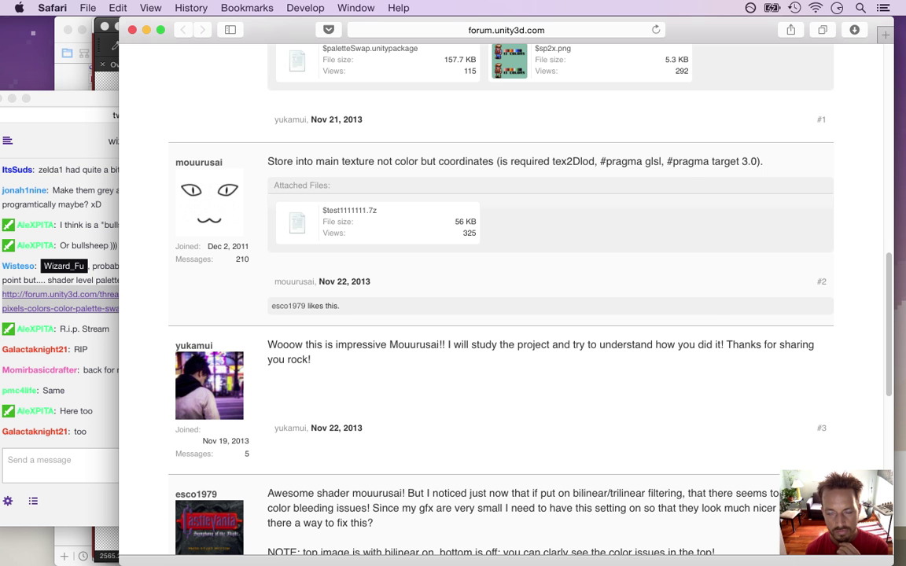
pyautogui.scroll(-3, 504, 314)
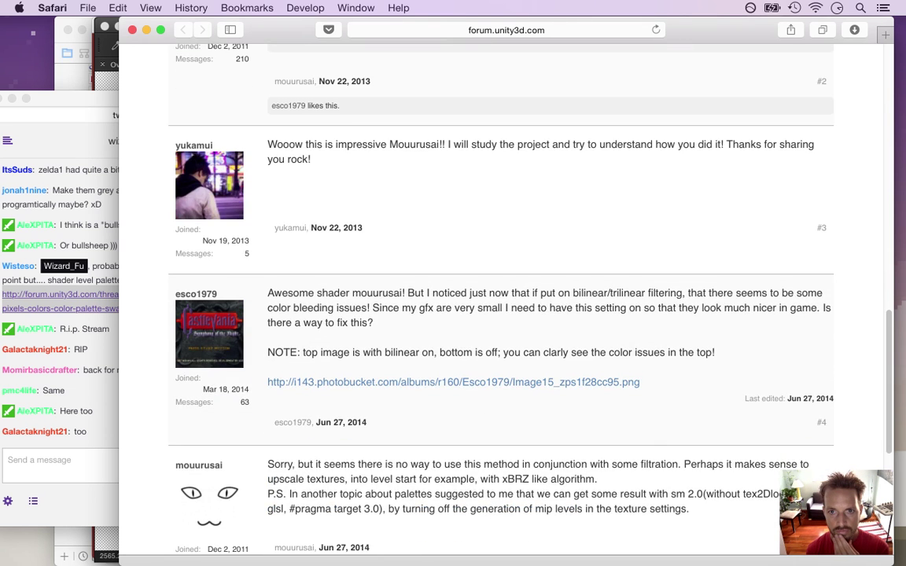
pyautogui.scroll(5, 503, 299)
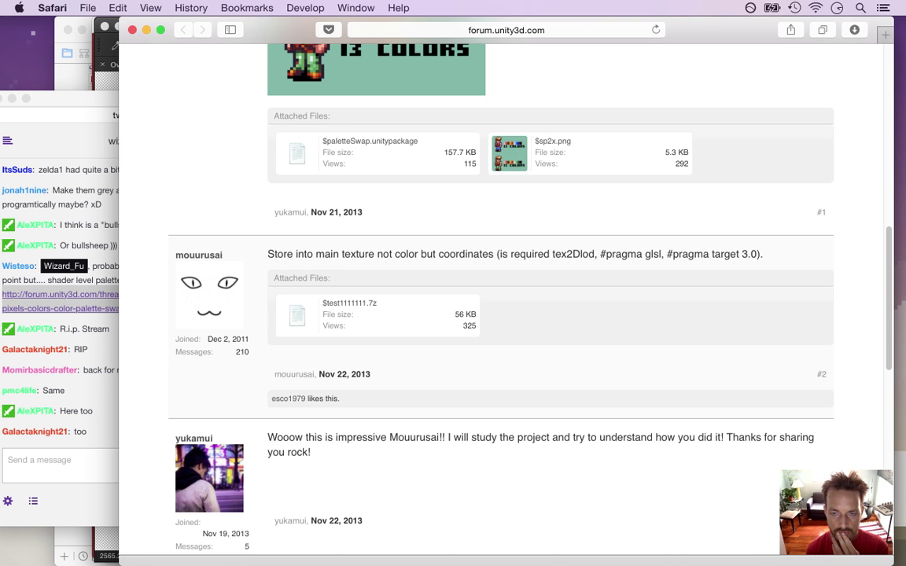
pyautogui.scroll(3, 503, 299)
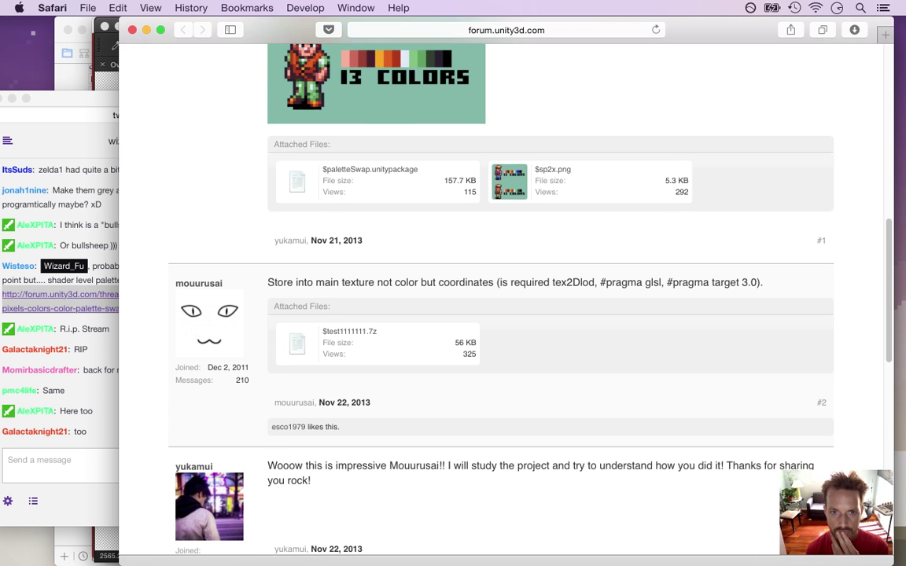
pyautogui.scroll(1, 503, 298)
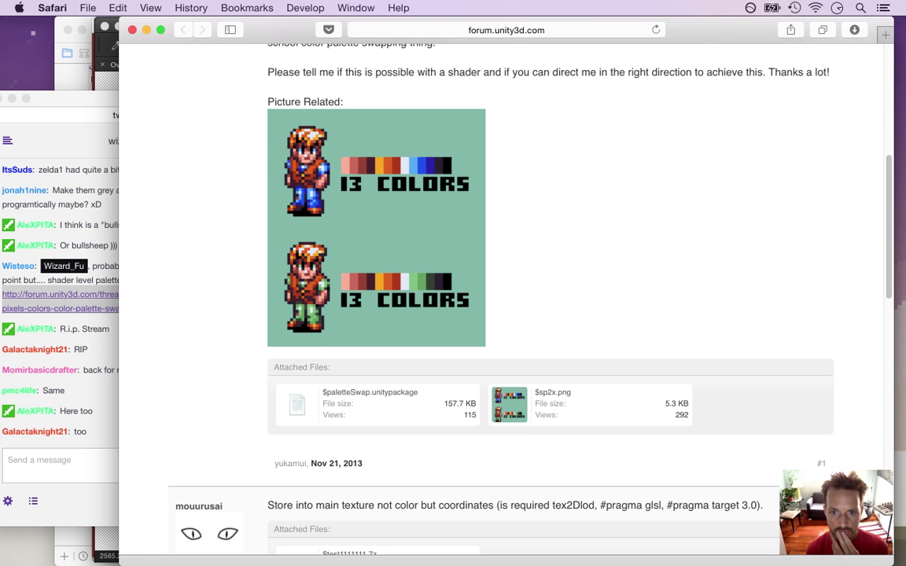
# Read the remaining replies on bilinear filtering and texture upscaling to the thread's end, and return to the example picture and attached files.
pyautogui.scroll(-9, 503, 298)
pyautogui.scroll(-2, 503, 299)
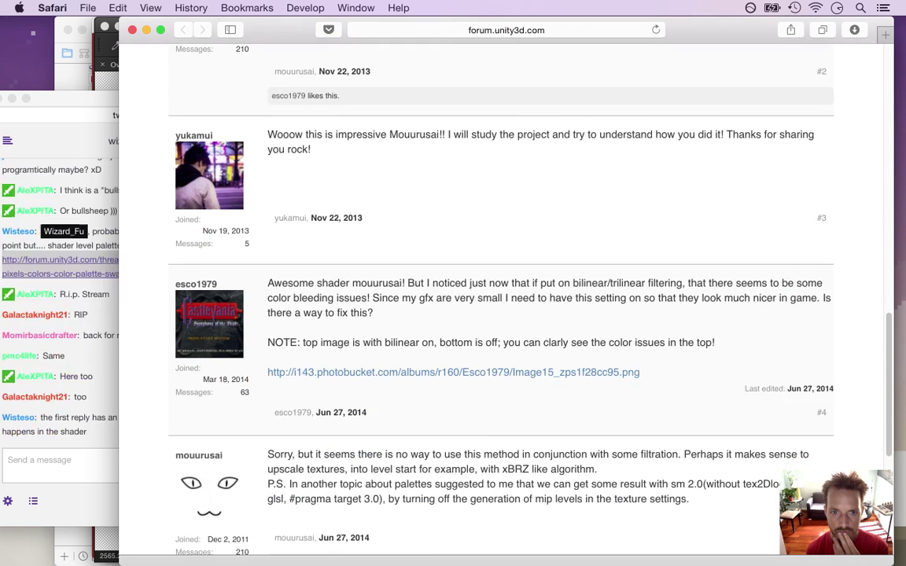
pyautogui.scroll(-2, 503, 299)
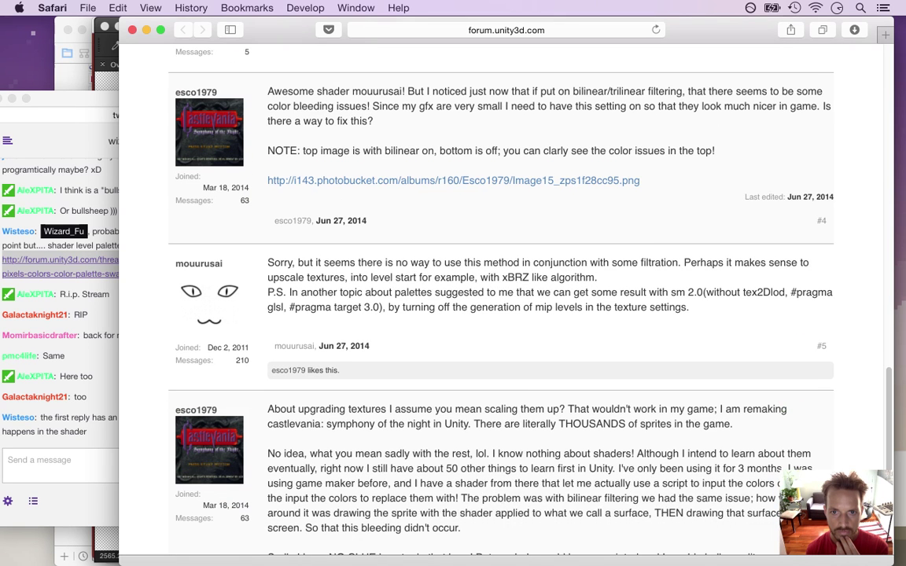
pyautogui.scroll(-3, 503, 299)
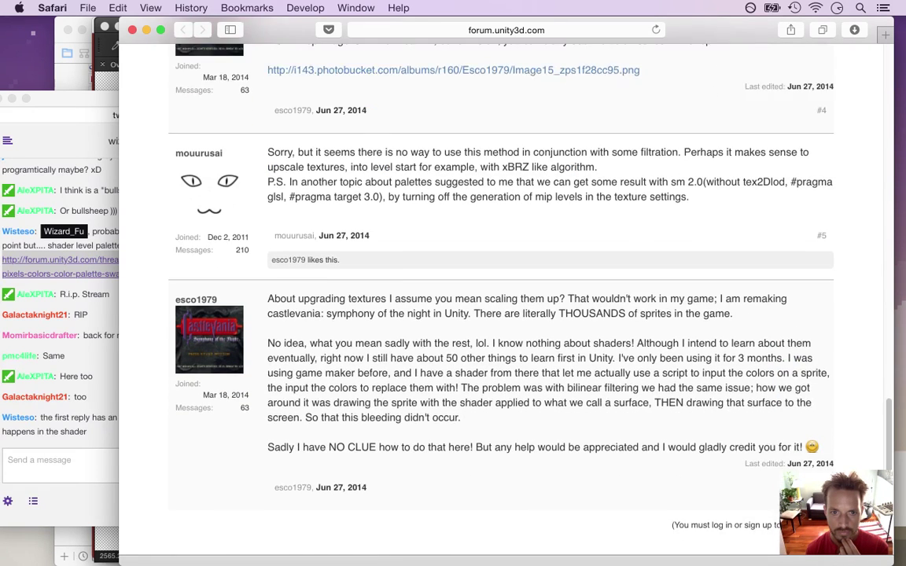
pyautogui.scroll(15, 503, 298)
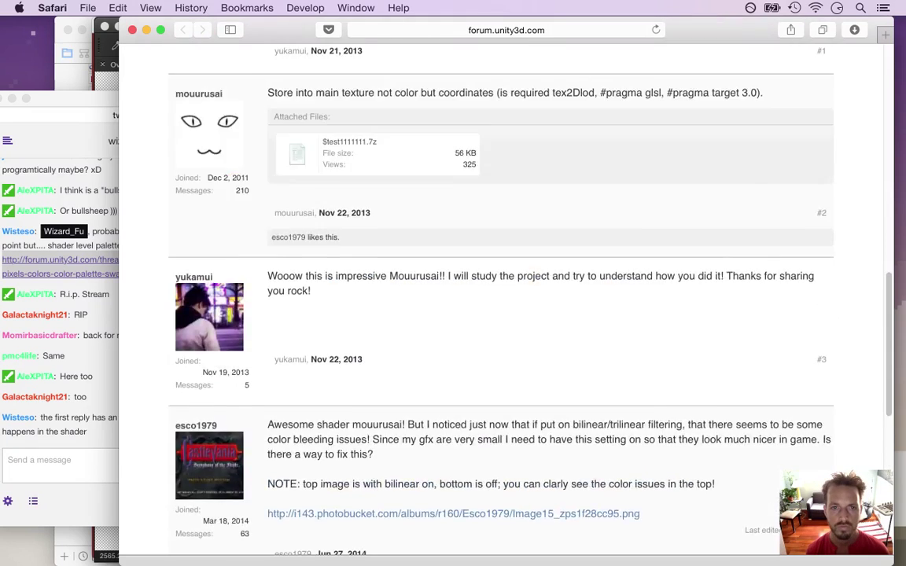
pyautogui.scroll(4, 503, 298)
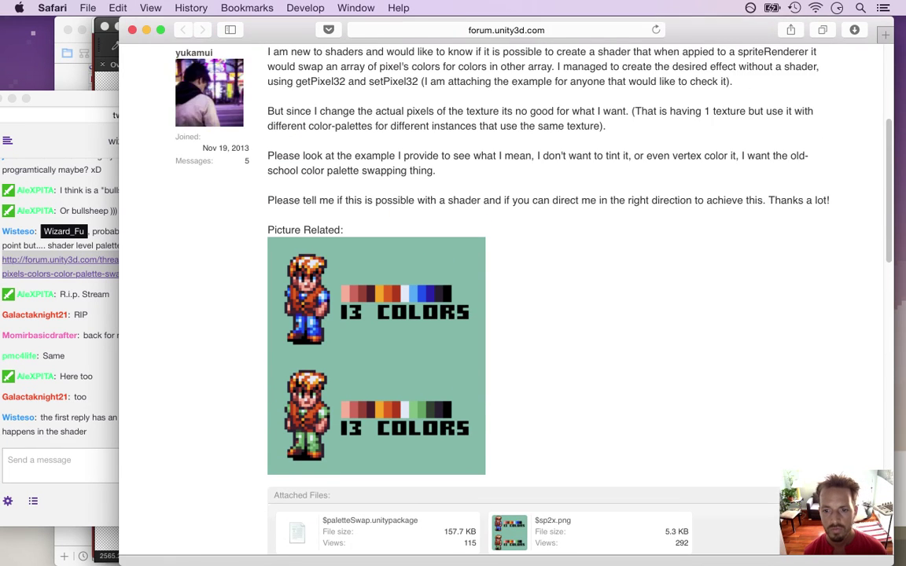
pyautogui.scroll(1, 517, 334)
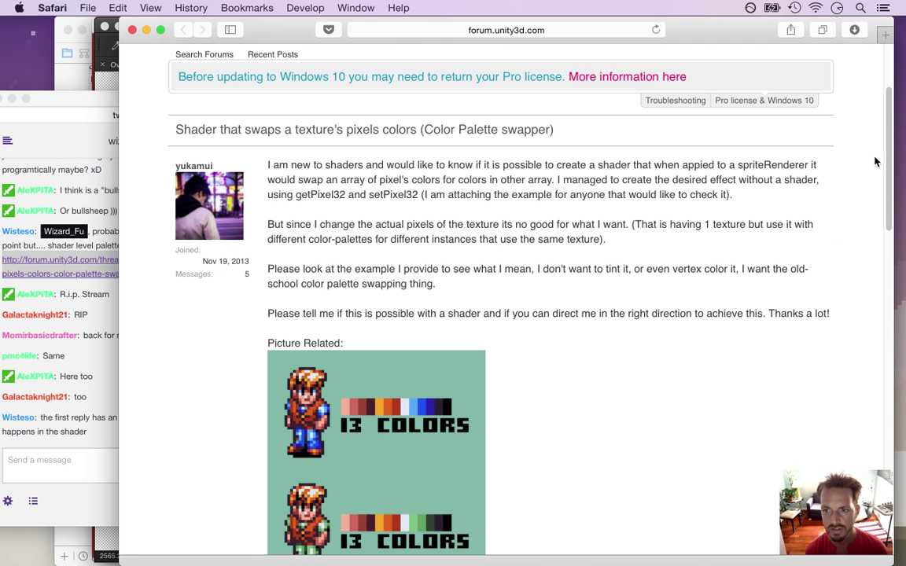
pyautogui.scroll(-2, 888, 167)
pyautogui.scroll(-5, 888, 167)
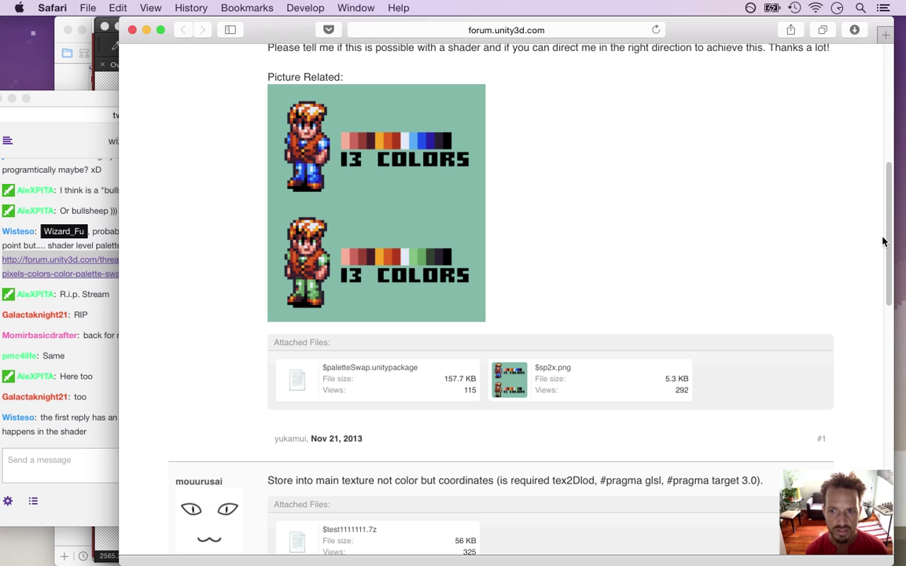
# Save the forum thread's address as a link on the desktop and close its browser window.
pyautogui.click(576, 34)
pyautogui.moveTo(356, 30); pyautogui.dragTo(22, 69)
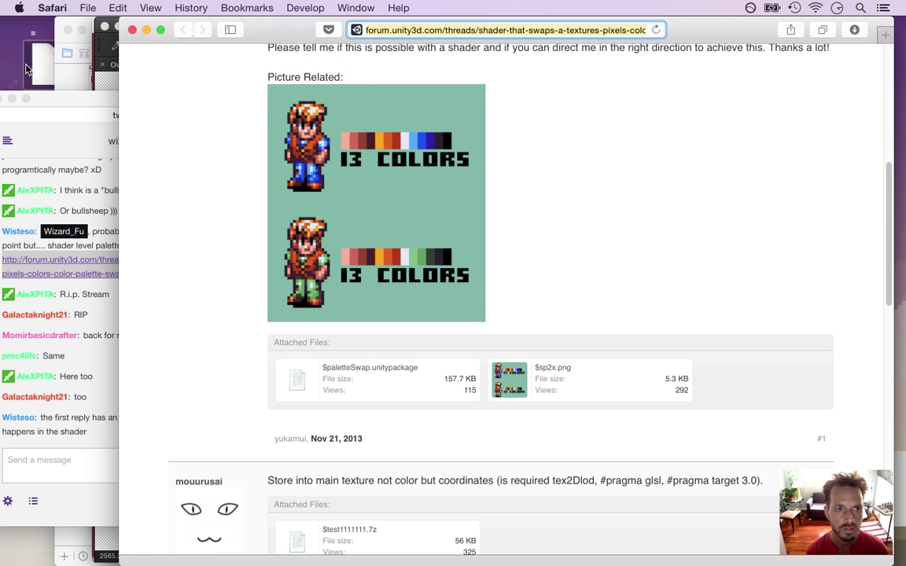
pyautogui.click(131, 30)
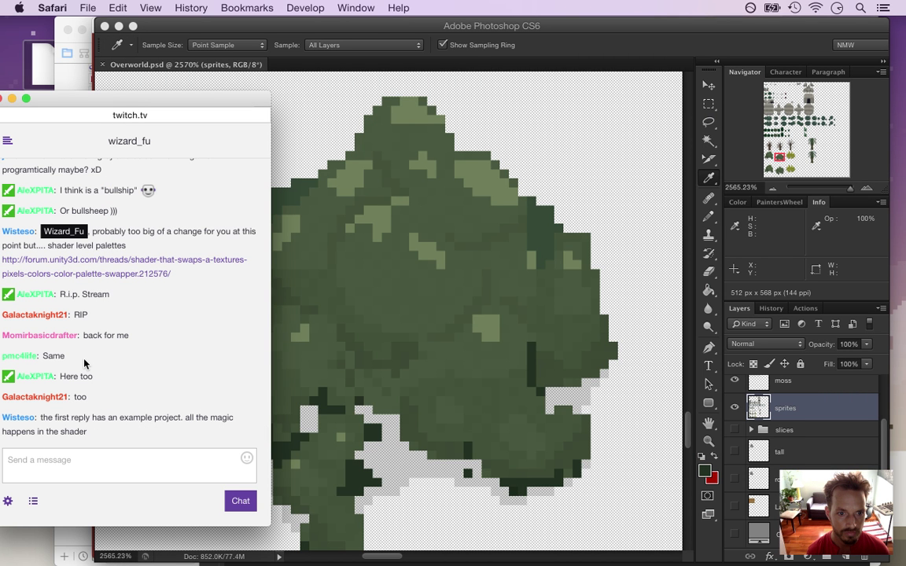
# Read the chat message about the first reply's example project and post "is it back??" in the chat.
pyautogui.scroll(-1, 63, 430)
pyautogui.moveTo(55, 418); pyautogui.dragTo(88, 432)
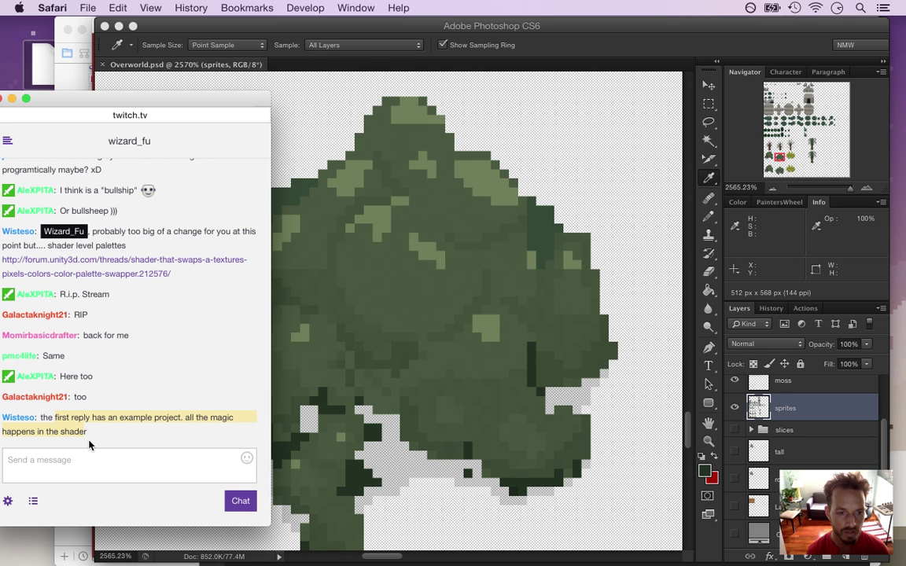
pyautogui.click(61, 467)
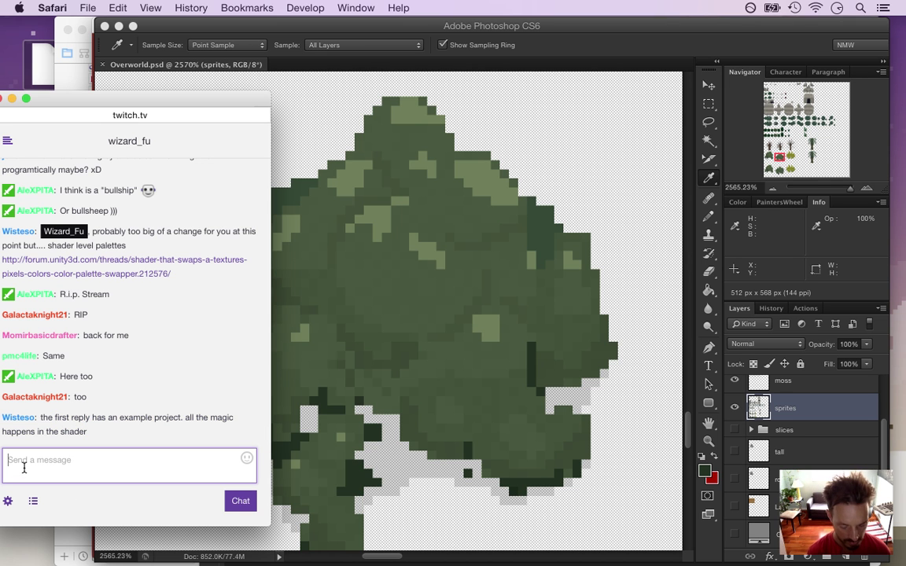
pyautogui.write('is it back??')
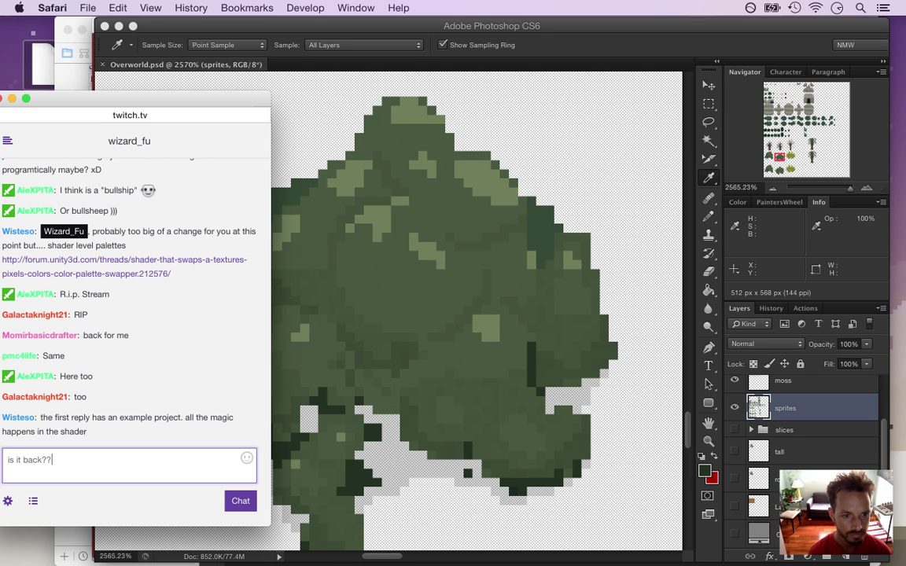
pyautogui.press('Return')
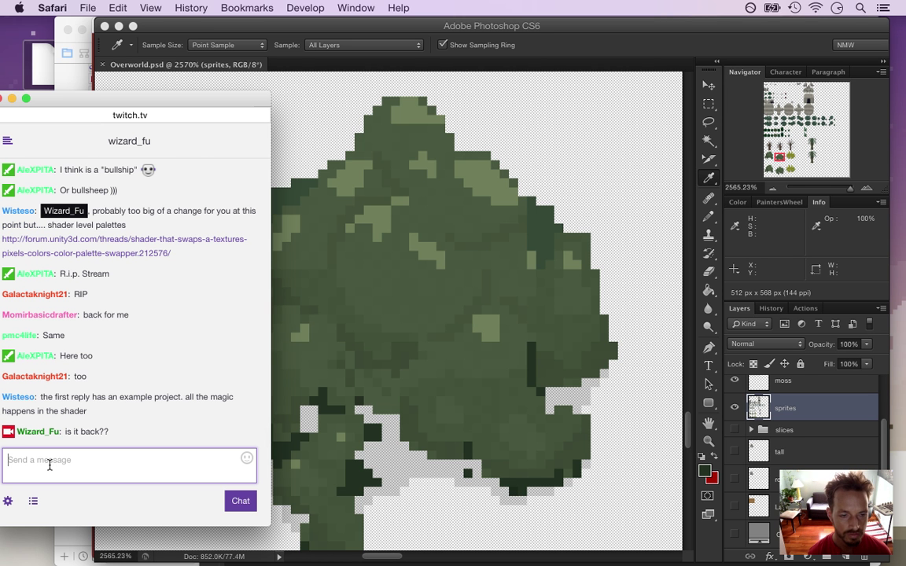
# Switch to OBS, check the streaming status and dropped frames, and minimise its window.
pyautogui.moveTo(902, 490)
pyautogui.click(893, 375)
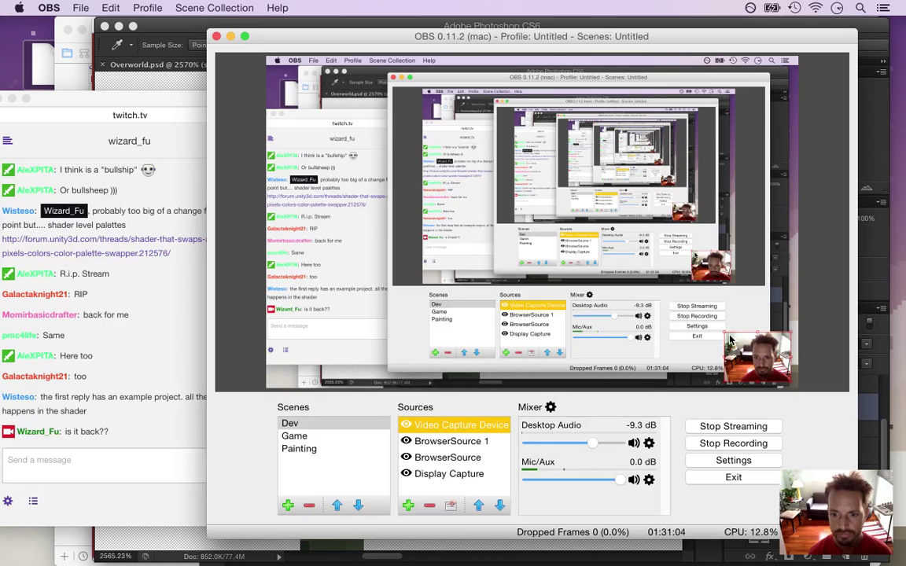
pyautogui.click(229, 36)
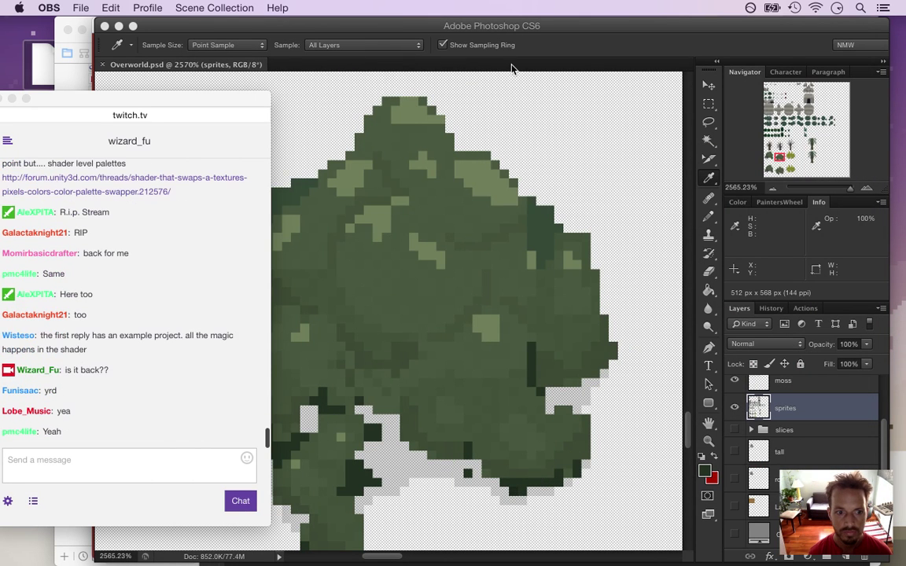
# Reply "ahh k" in the Twitch chat.
pyautogui.click(59, 465)
pyautogui.write('ahh k')
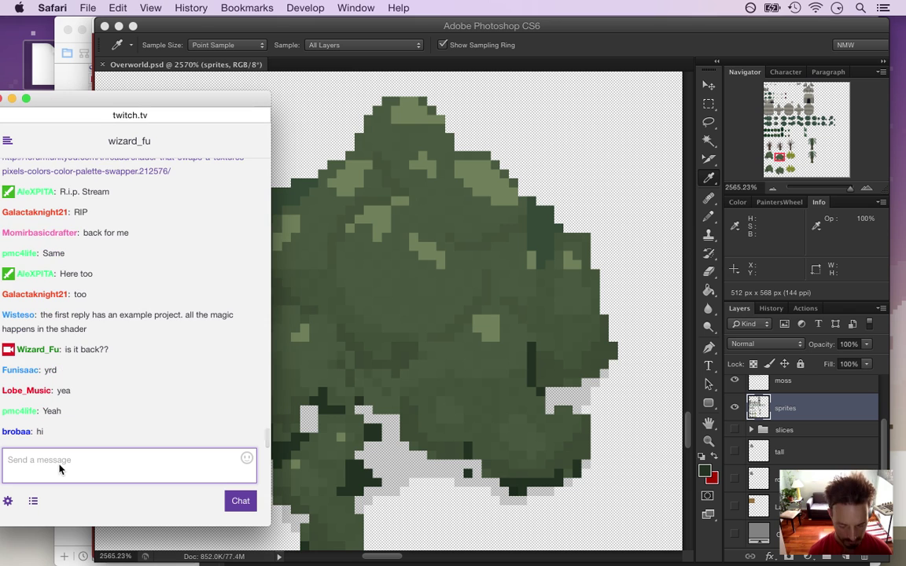
pyautogui.press('Return')
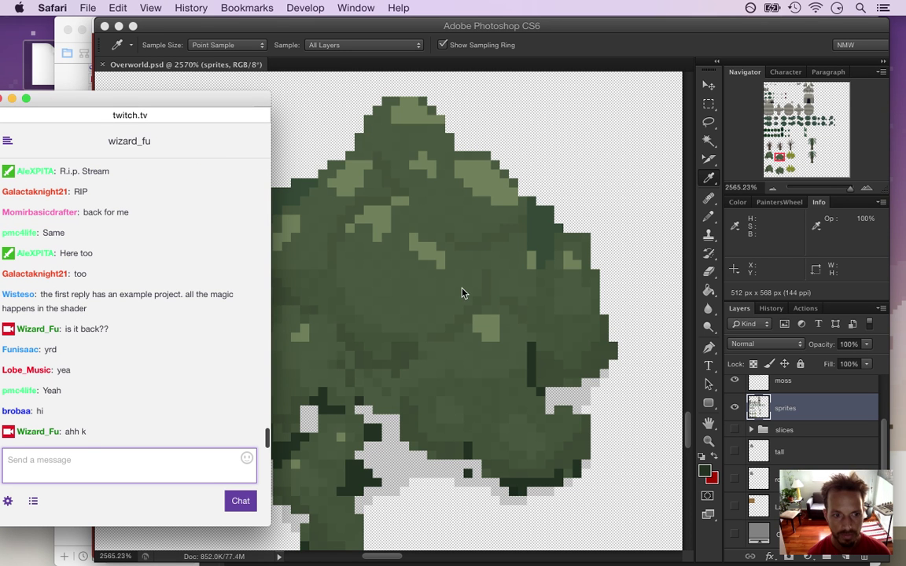
# Read the newest chat messages, including the greeting and the question about why the shader is needed.
pyautogui.doubleClick(38, 410)
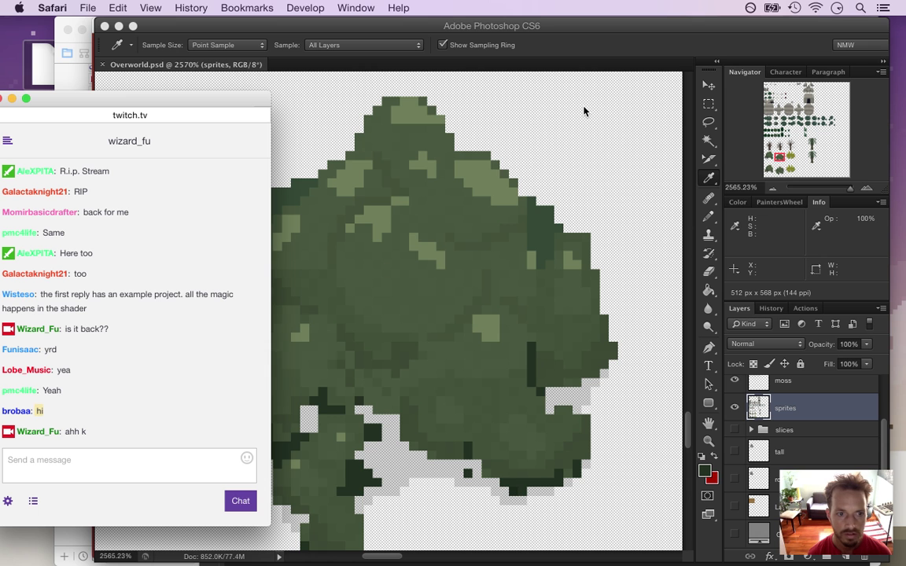
pyautogui.click(553, 43)
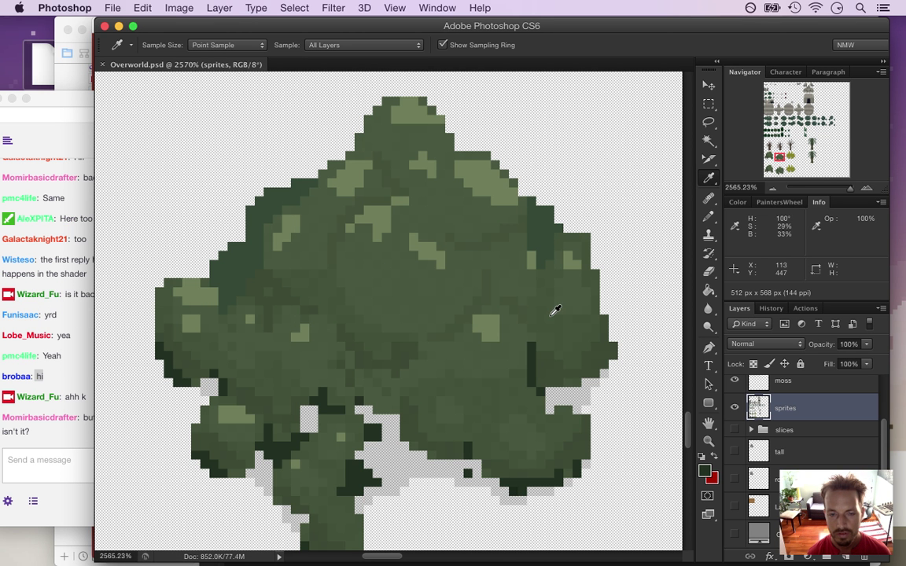
pyautogui.click(54, 440)
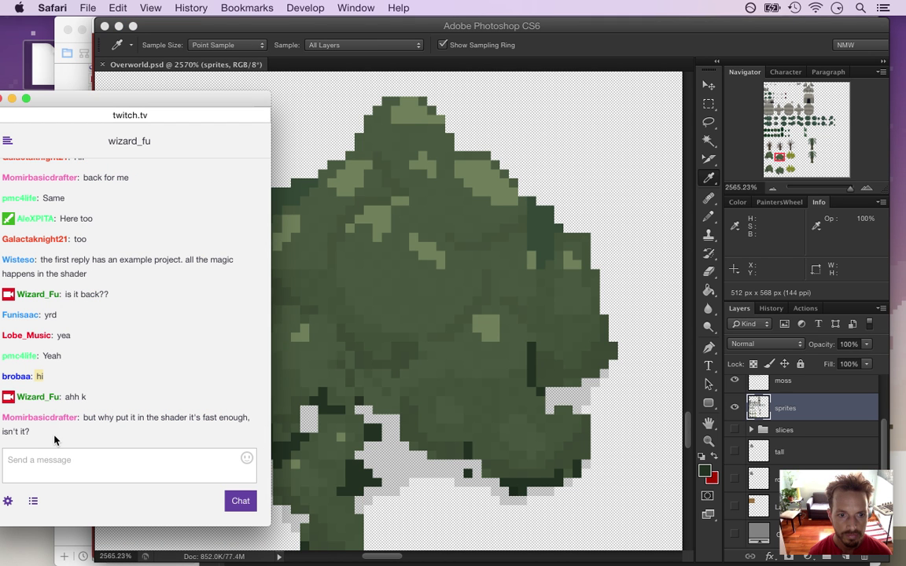
# Read the chat messages questioning why the palette swap belongs in the shader, plus the replies about the stream.
pyautogui.moveTo(87, 418); pyautogui.dragTo(120, 426)
pyautogui.click(120, 427)
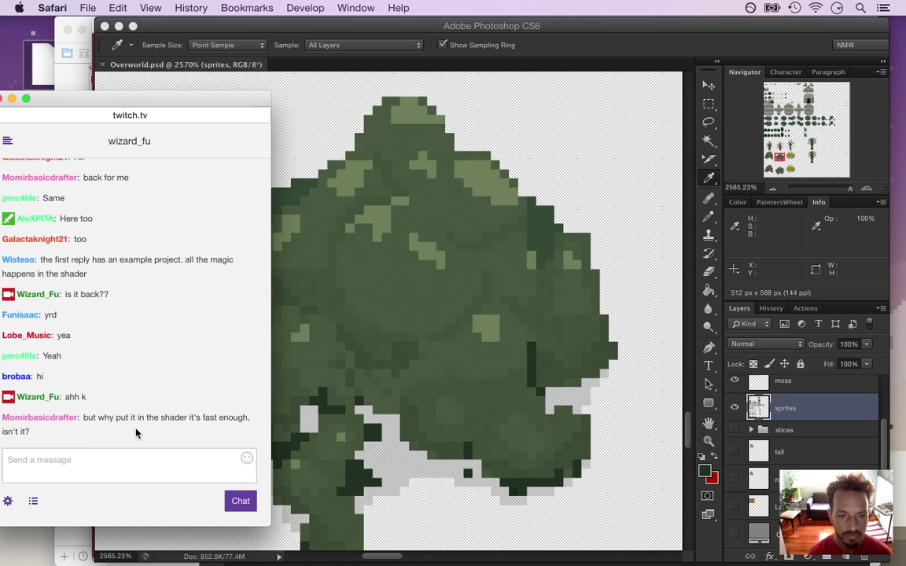
pyautogui.moveTo(94, 417); pyautogui.dragTo(175, 419)
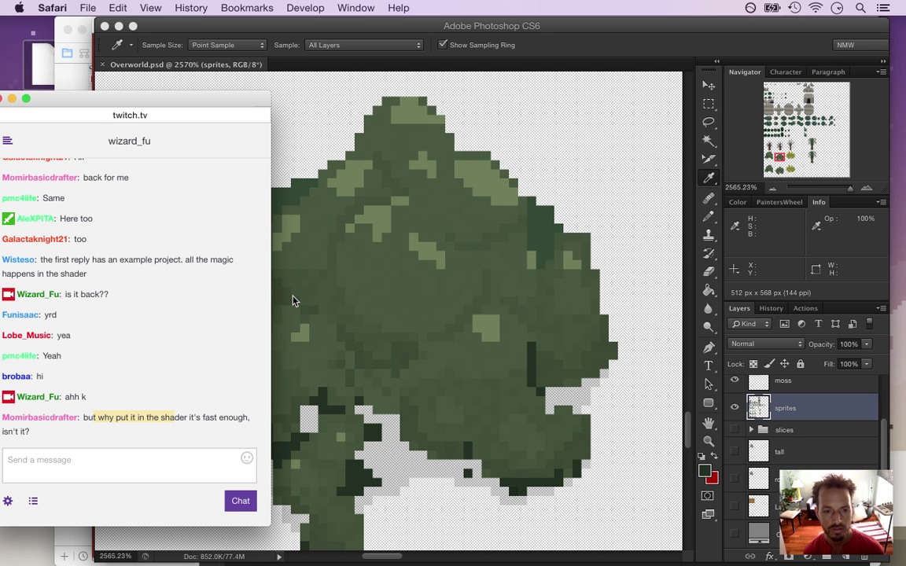
pyautogui.moveTo(79, 239); pyautogui.dragTo(150, 270)
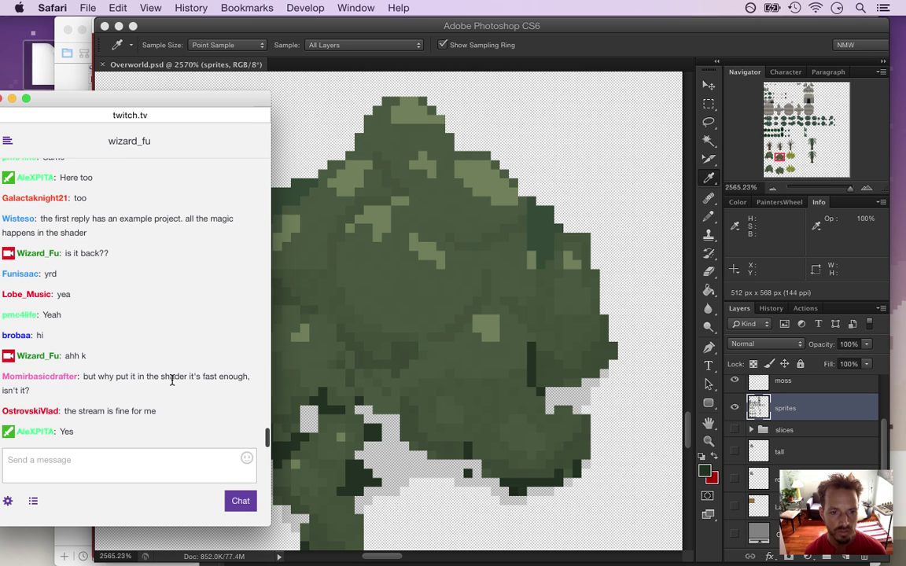
pyautogui.moveTo(128, 377); pyautogui.dragTo(181, 378)
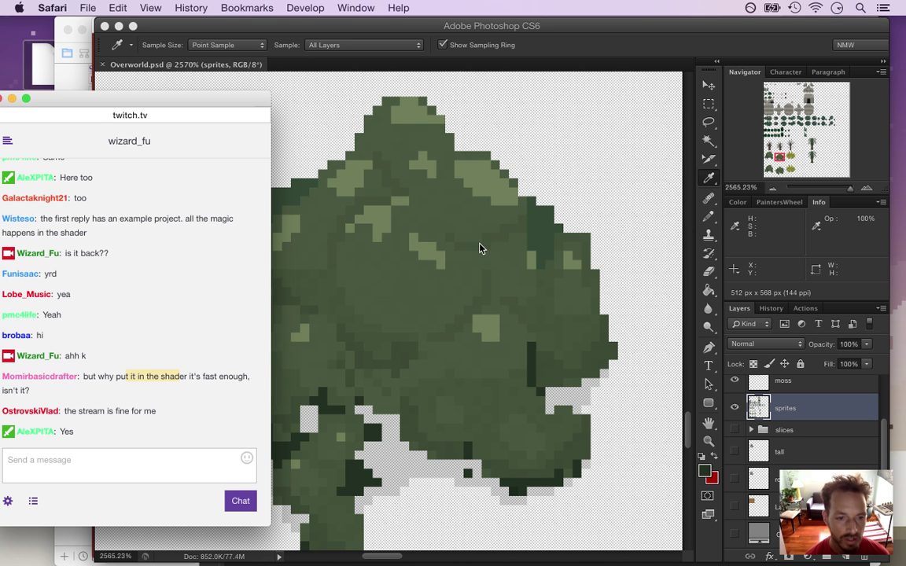
# Switch to Photoshop and make a rectangular selection of about 72 by 134 pixels around both yellow-green bushes.
pyautogui.click(558, 136)
pyautogui.scroll(-5, 389, 304)
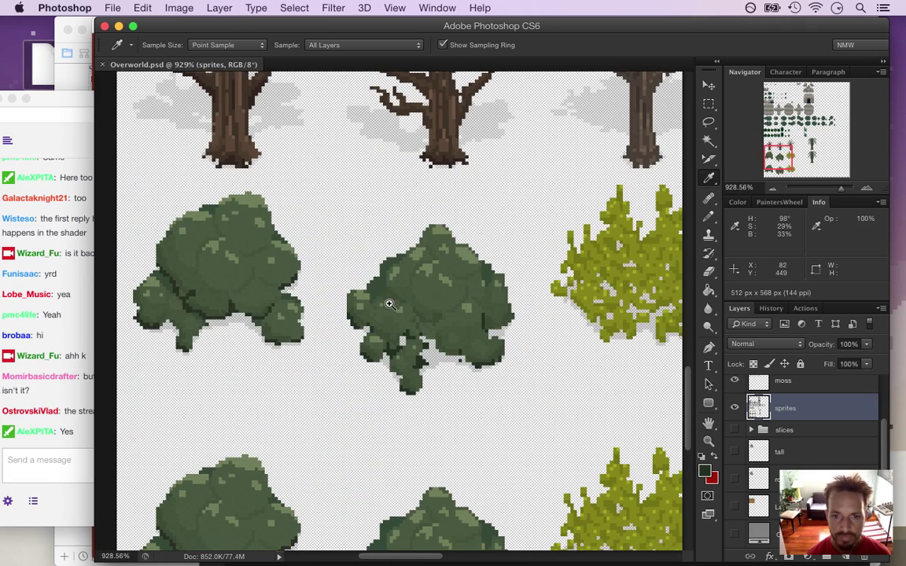
pyautogui.moveTo(377, 561); pyautogui.dragTo(405, 556)
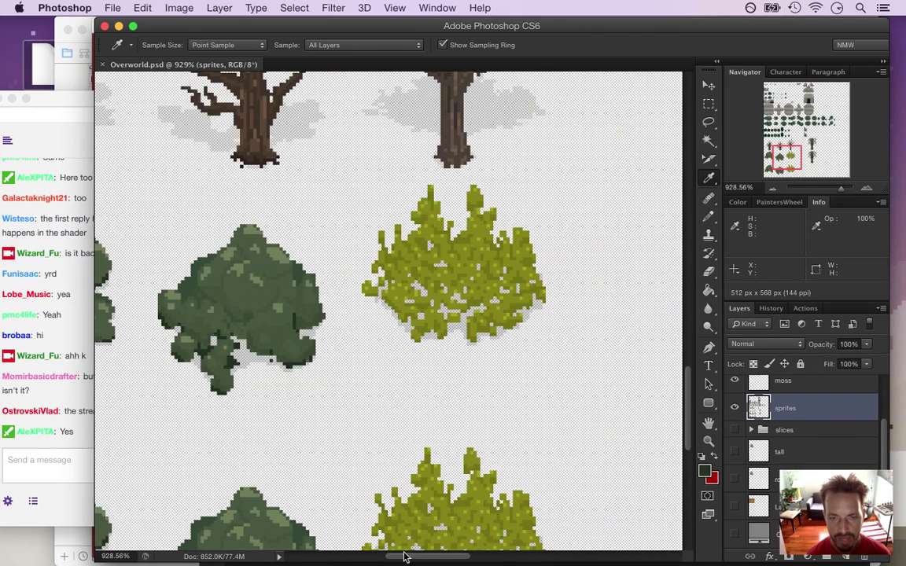
pyautogui.press('m')
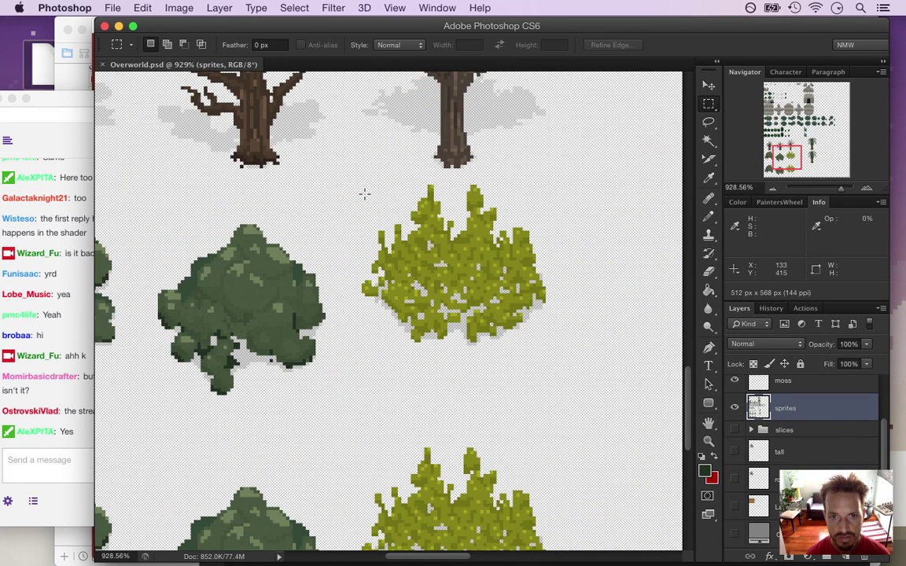
pyautogui.moveTo(350, 182); pyautogui.dragTo(584, 537)
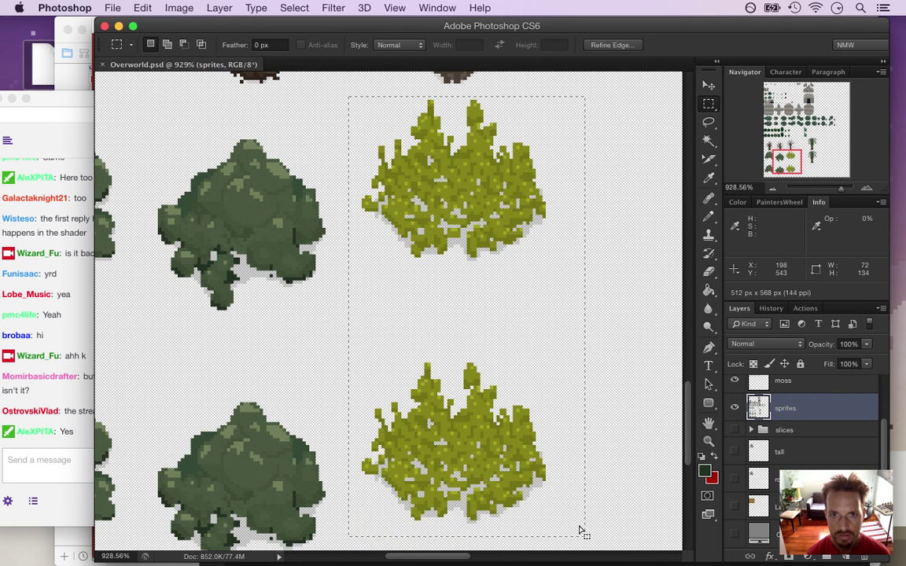
# Sample the dark green bush's mid-tone as the foreground colour and check its values in the Color Picker.
pyautogui.press('i')
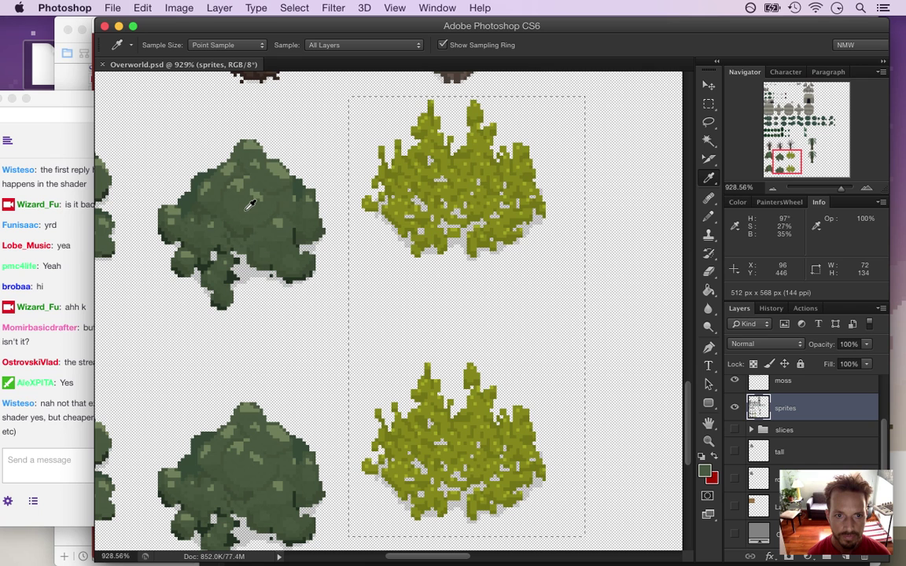
pyautogui.click(704, 472)
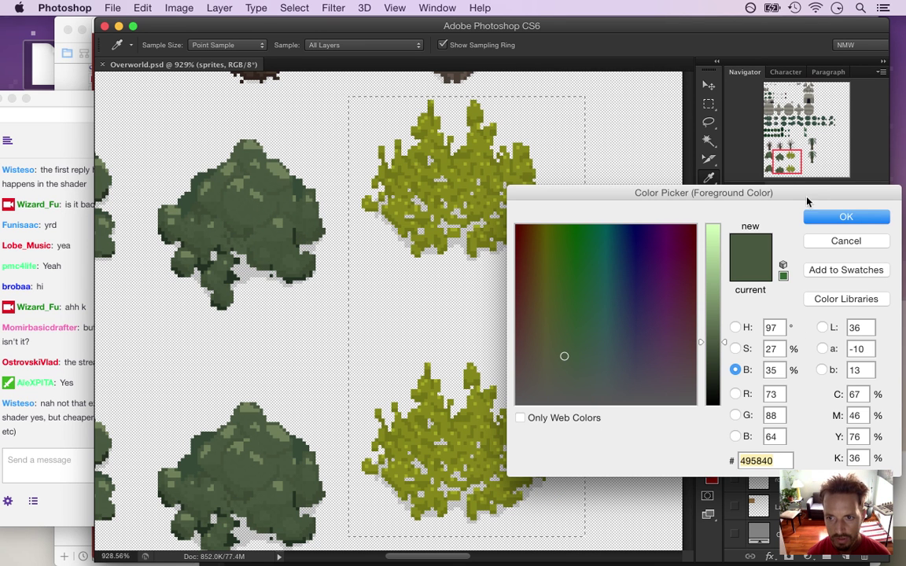
pyautogui.click(825, 217)
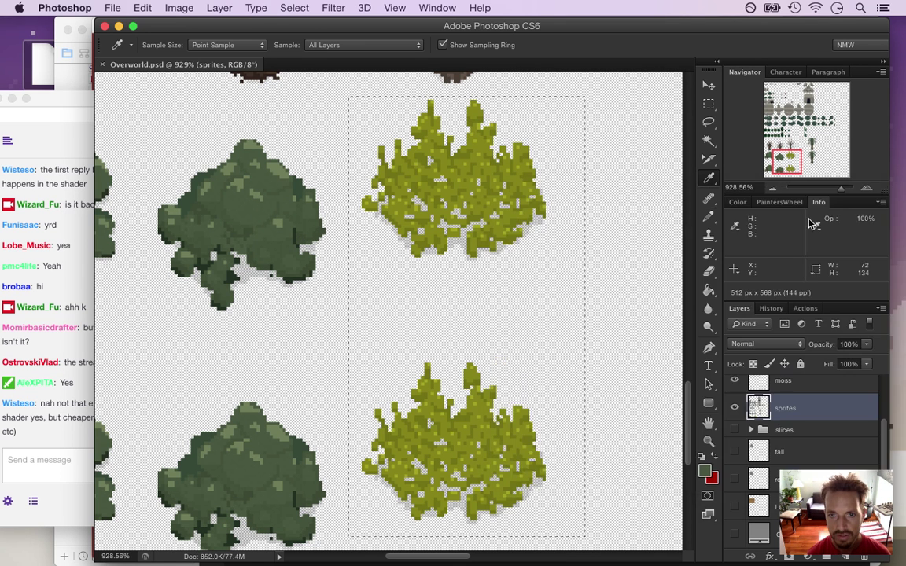
# Start a Hue/Saturation adjustment on the selected bushes and set the hue to +55.
pyautogui.click(179, 8)
pyautogui.moveTo(208, 160)
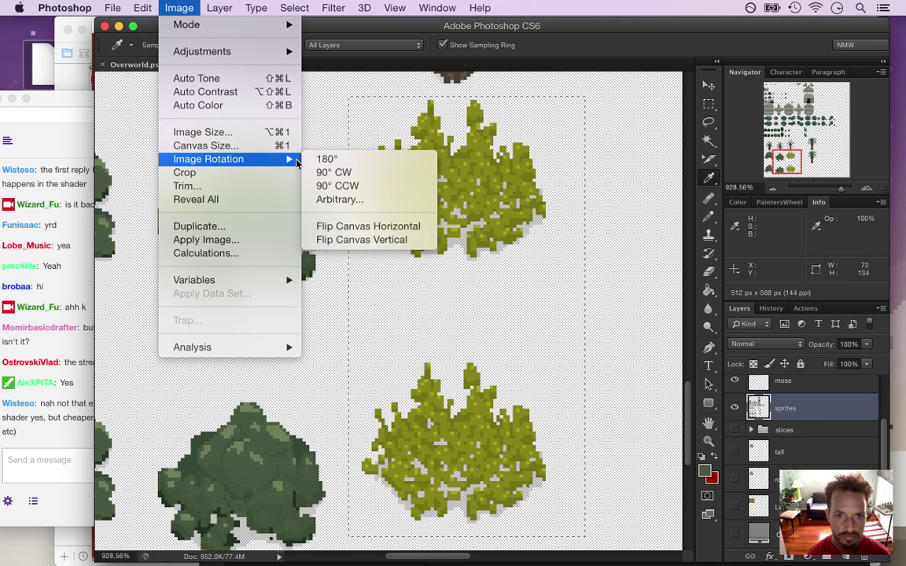
pyautogui.moveTo(235, 52)
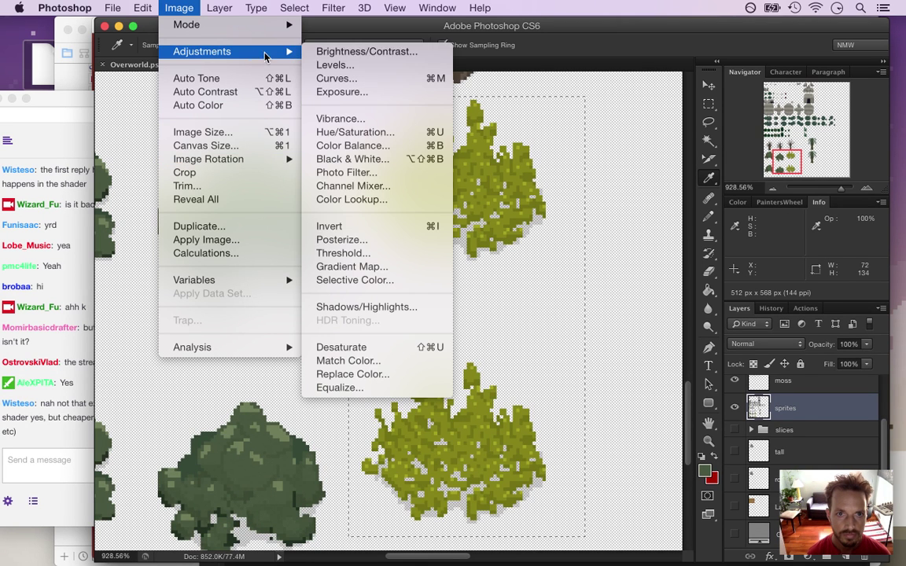
pyautogui.click(353, 133)
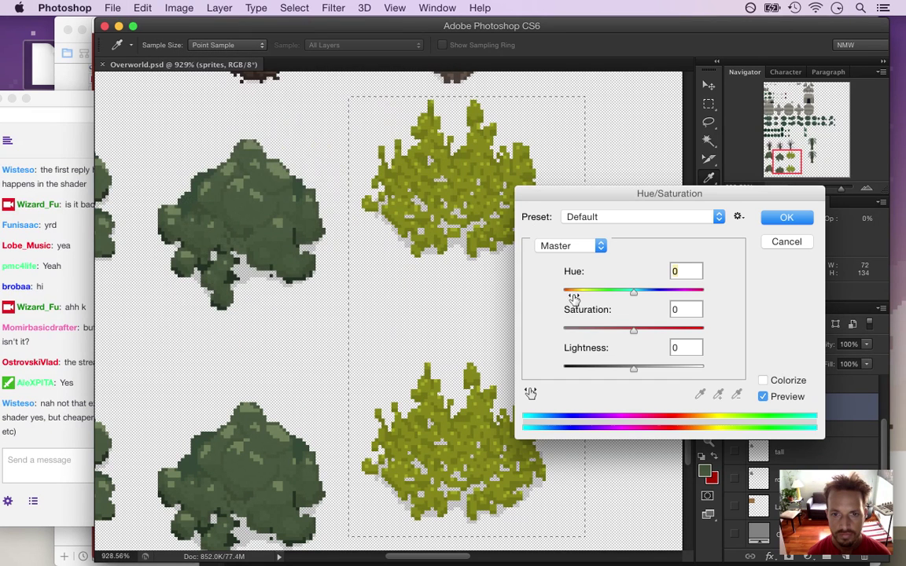
pyautogui.moveTo(633, 290); pyautogui.dragTo(667, 293)
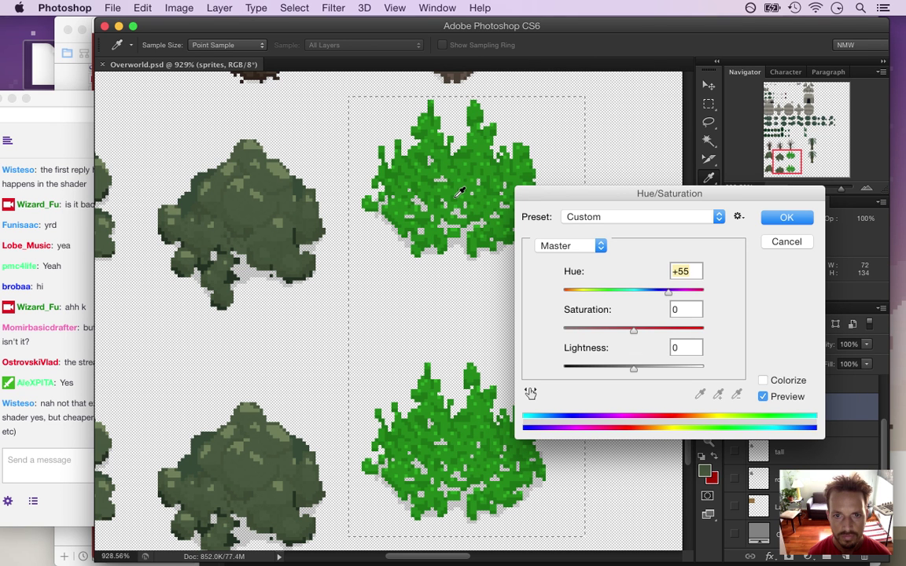
# Switch to the Twitch chat and read the messages about shader cost and the memory savings of shader-level palettes.
pyautogui.click(68, 419)
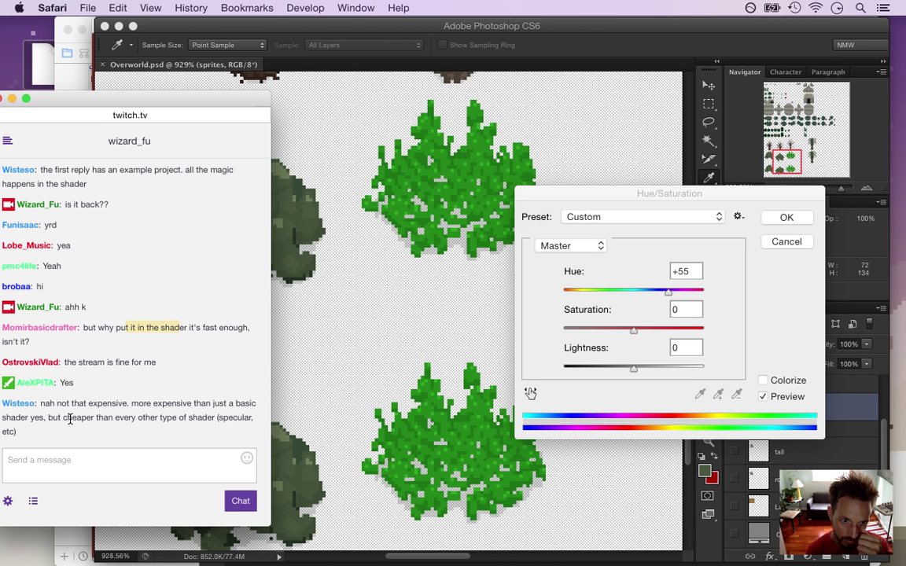
pyautogui.moveTo(79, 419); pyautogui.dragTo(145, 429)
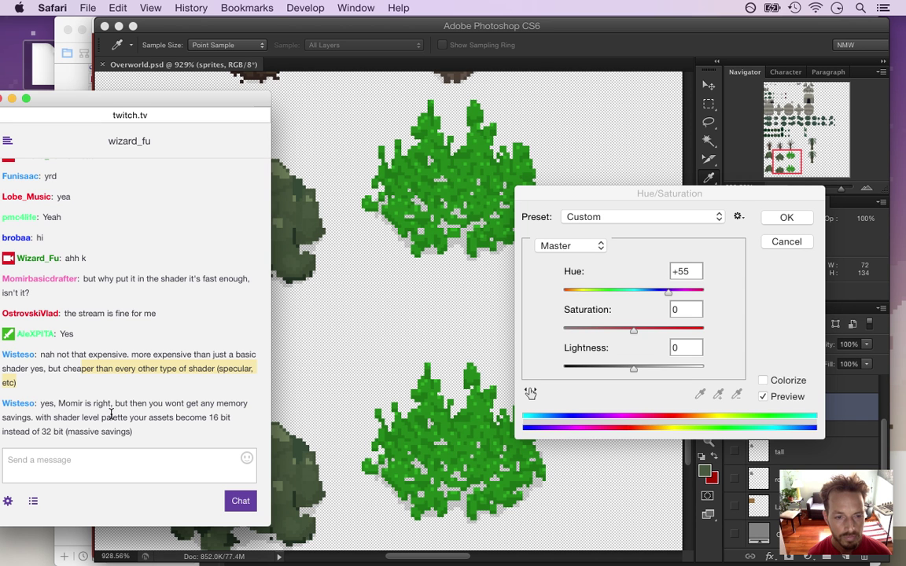
pyautogui.moveTo(63, 403); pyautogui.dragTo(94, 409)
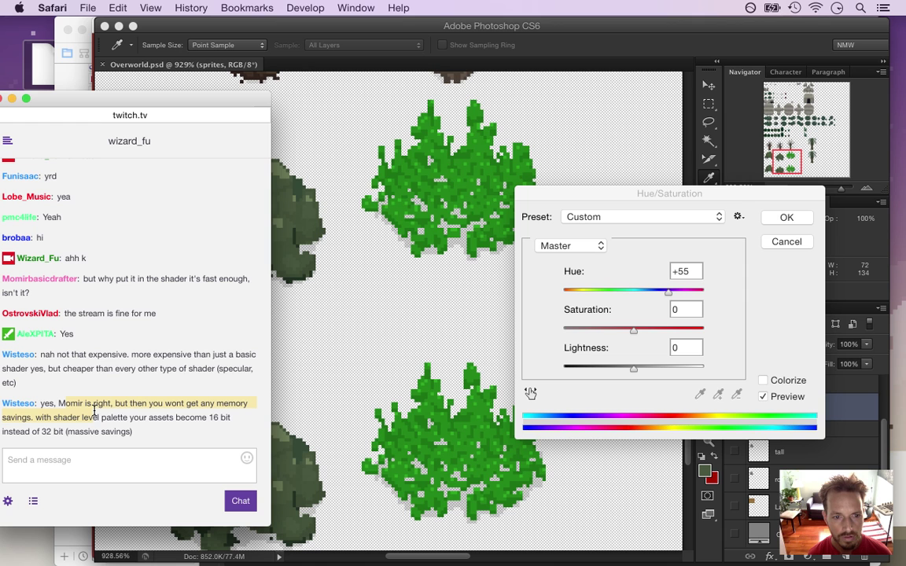
pyautogui.click(118, 428)
pyautogui.moveTo(82, 417); pyautogui.dragTo(192, 433)
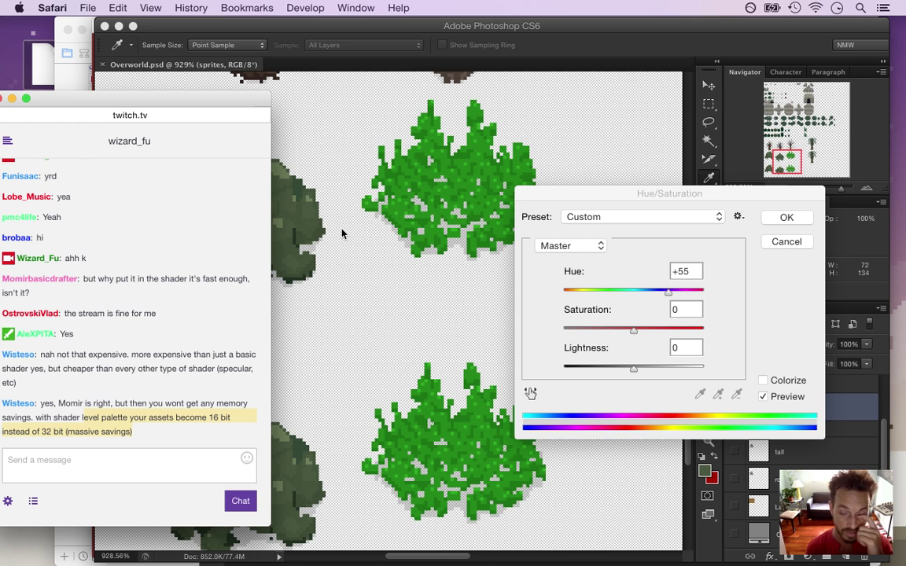
# Return to Photoshop and set the saturation of the selected bushes to -65 in the open Hue/Saturation adjustment.
pyautogui.click(770, 295)
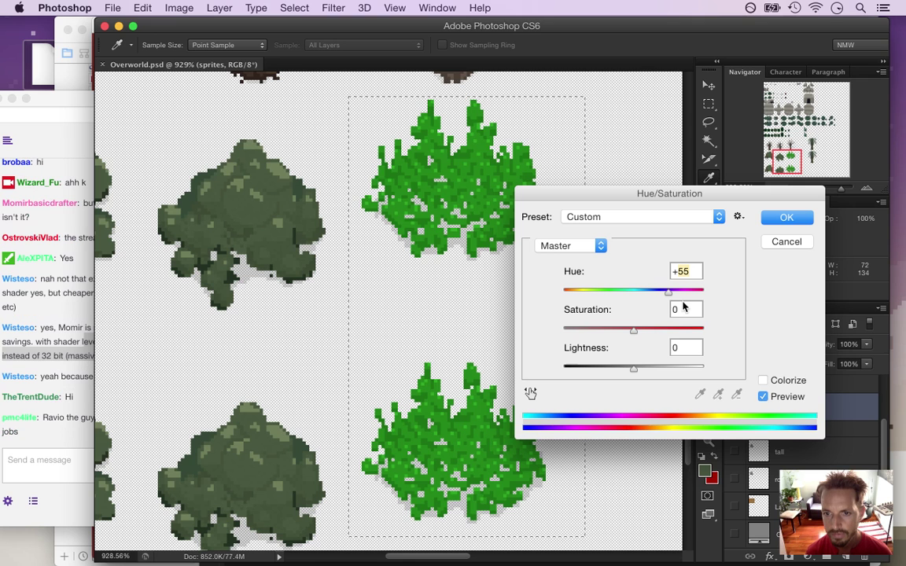
pyautogui.moveTo(635, 333); pyautogui.dragTo(587, 334)
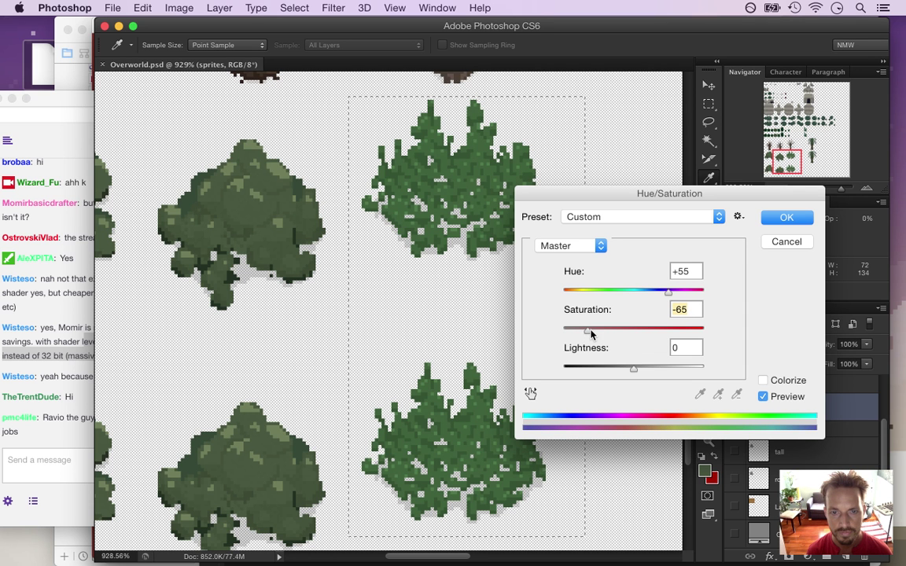
# Switch back to the Twitch chat and read the newest messages, including the greeting and the Angry Birds news.
pyautogui.click(81, 410)
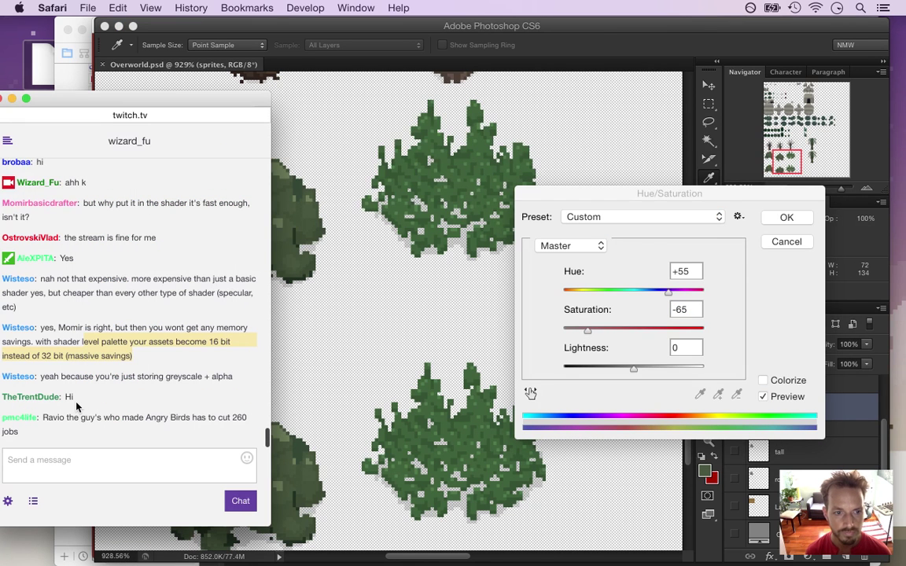
# Read the Twitch chat messages about greyscale shader assets, the Angry Birds job cuts and the donations.
pyautogui.doubleClick(70, 399)
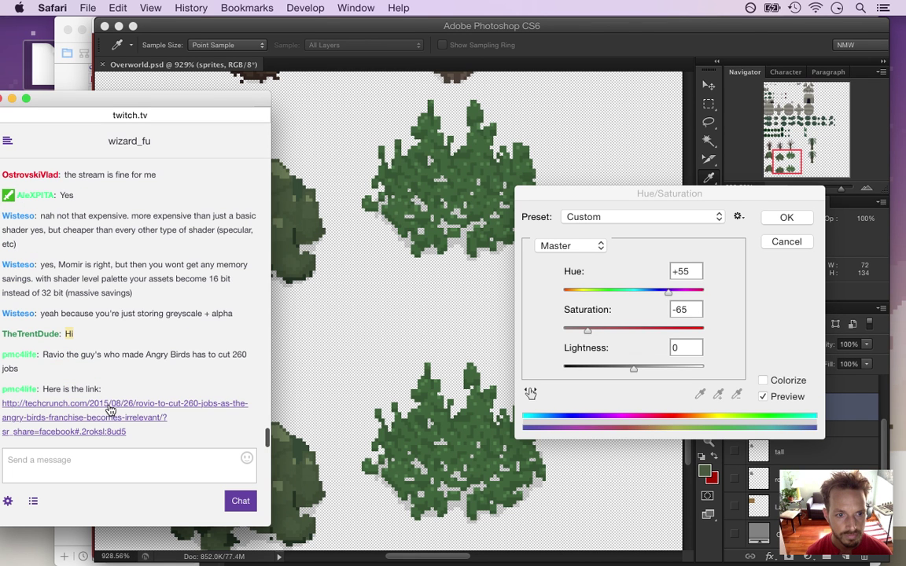
pyautogui.moveTo(95, 314); pyautogui.dragTo(211, 315)
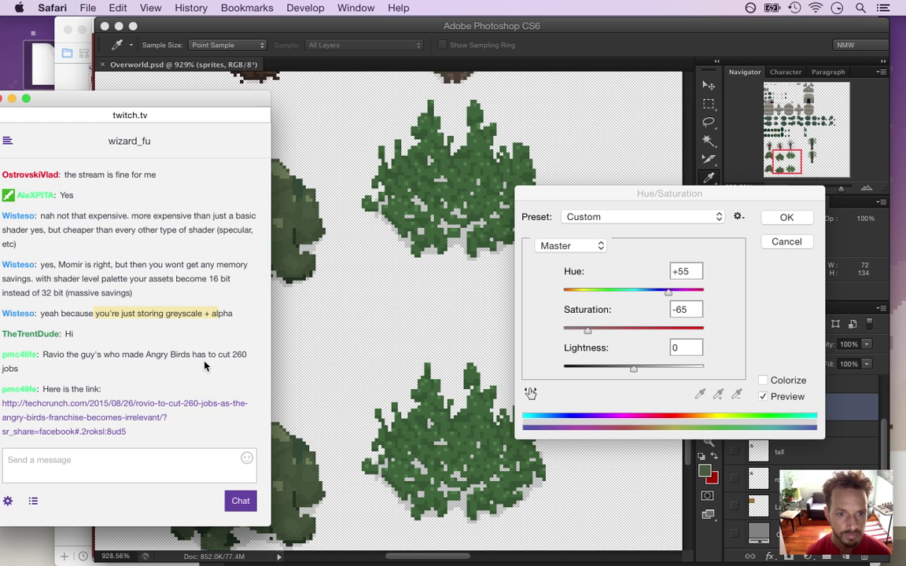
pyautogui.moveTo(65, 369); pyautogui.dragTo(129, 408)
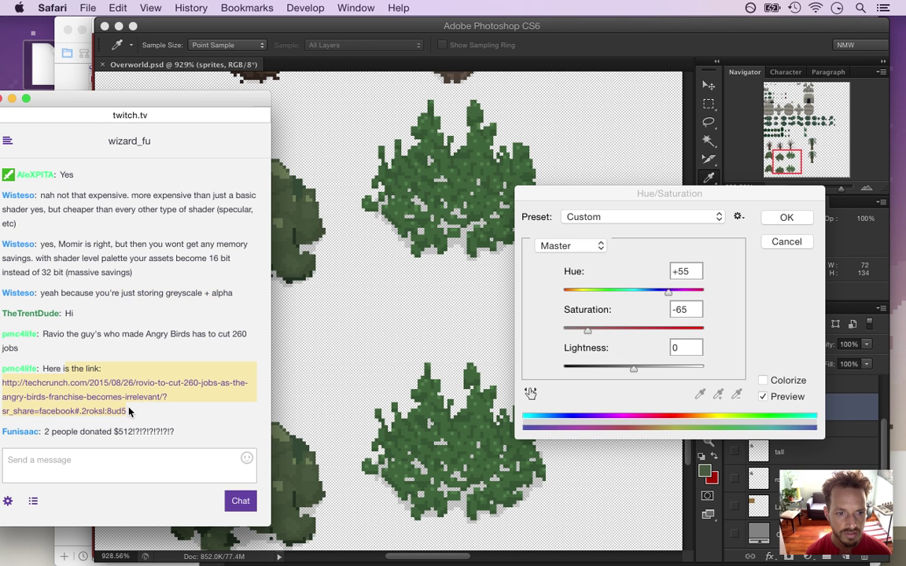
pyautogui.click(192, 421)
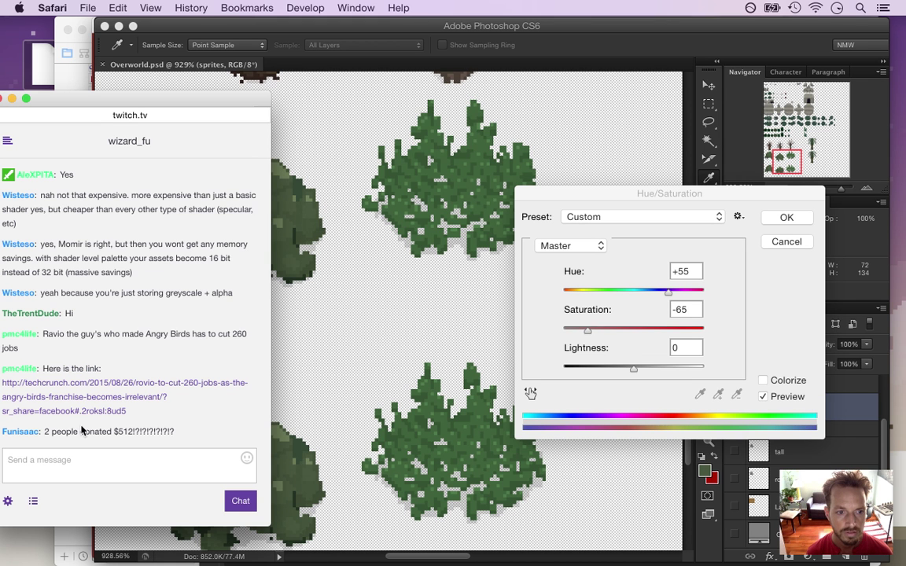
pyautogui.moveTo(57, 431); pyautogui.dragTo(200, 436)
pyautogui.click(166, 429)
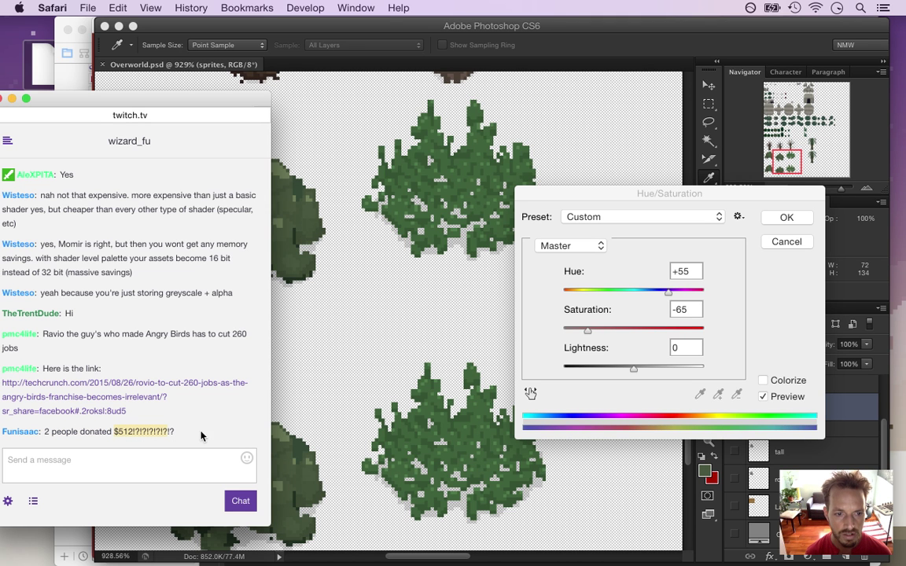
pyautogui.click(210, 428)
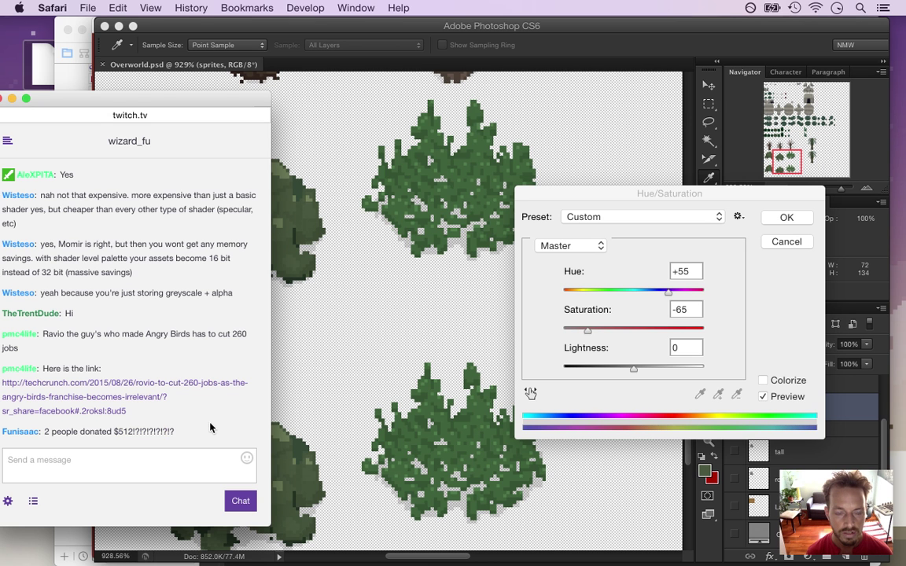
pyautogui.click(540, 270)
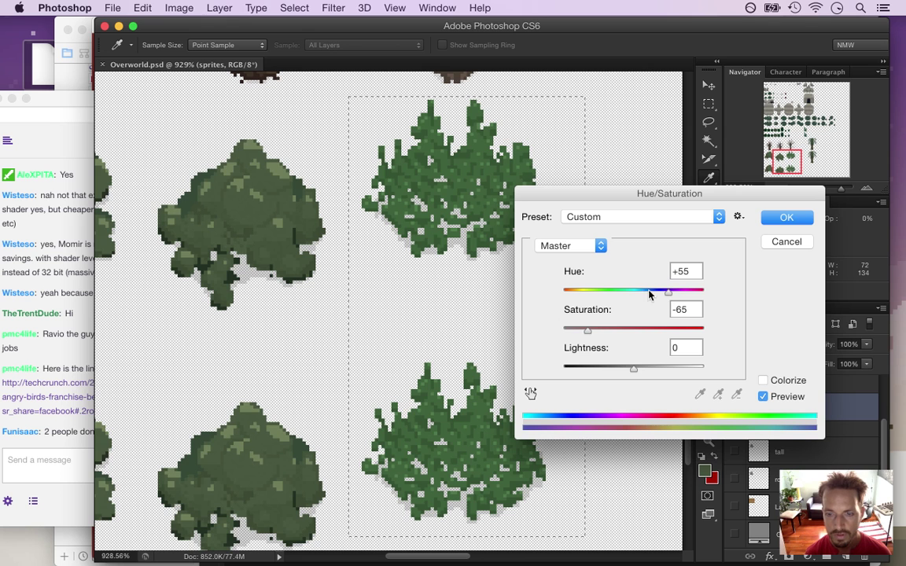
pyautogui.click(71, 450)
pyautogui.moveTo(50, 432); pyautogui.dragTo(154, 433)
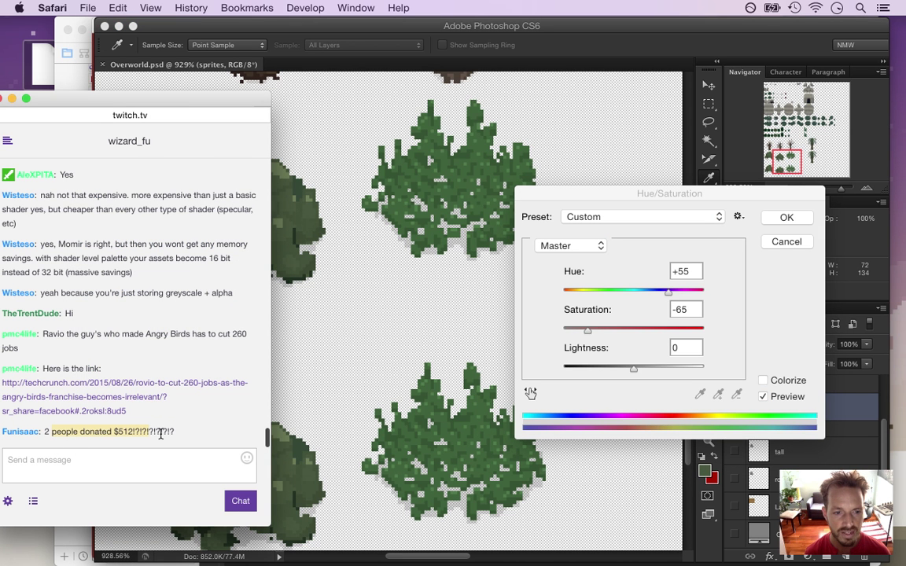
pyautogui.click(750, 273)
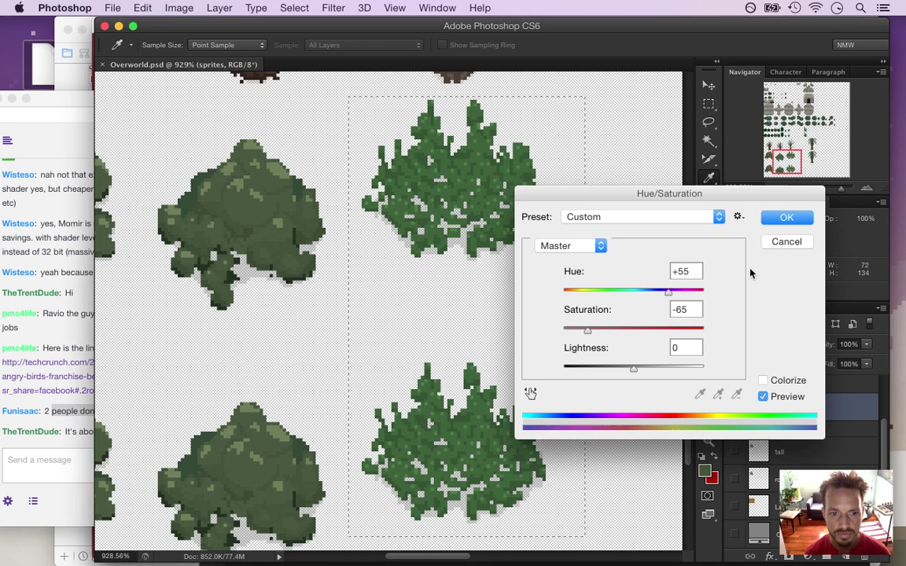
pyautogui.click(74, 431)
pyautogui.moveTo(74, 431); pyautogui.dragTo(236, 431)
# Shift the hue of the two selected leafy bushes to +37 in Hue/Saturation and apply the adjustment.
pyautogui.click(667, 294)
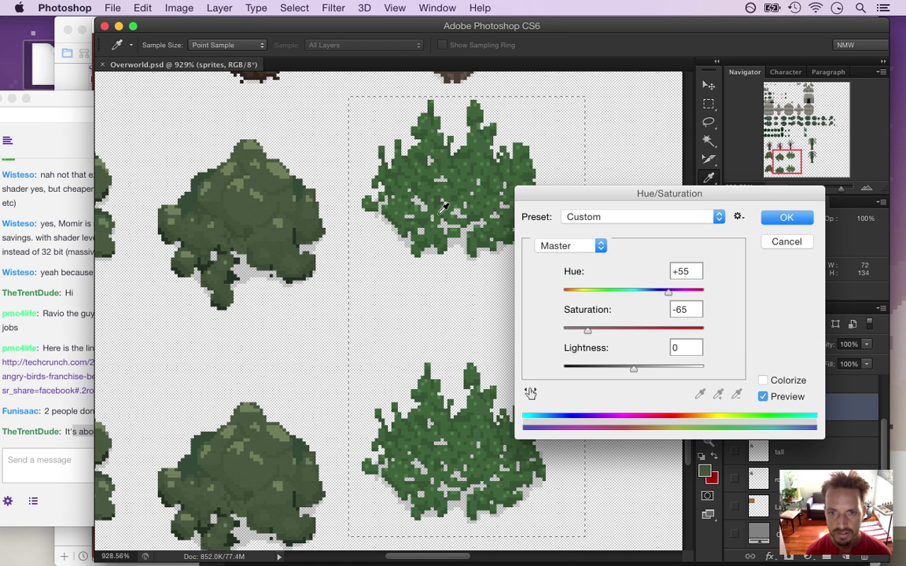
pyautogui.moveTo(627, 189); pyautogui.dragTo(266, 221)
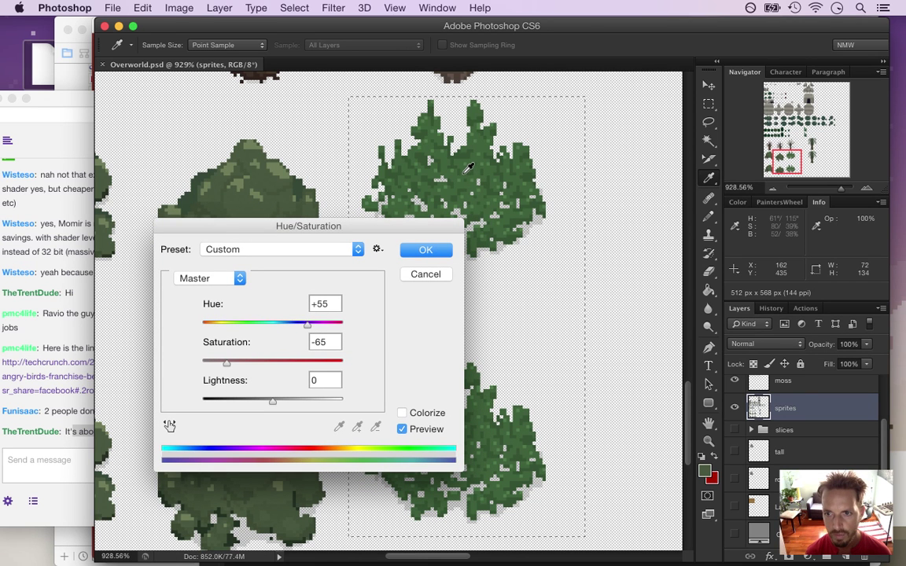
pyautogui.moveTo(306, 327); pyautogui.dragTo(303, 328)
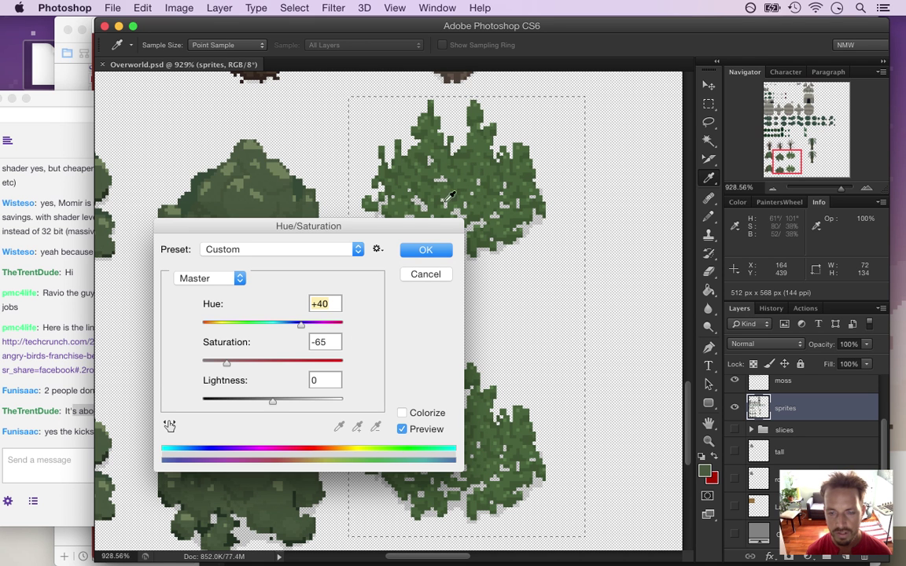
pyautogui.moveTo(303, 327); pyautogui.dragTo(298, 324)
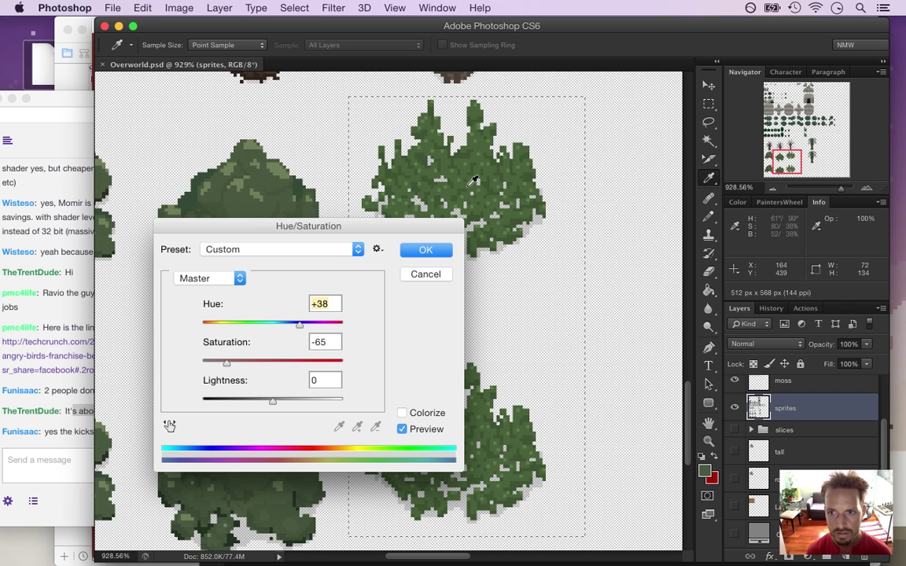
pyautogui.moveTo(299, 327); pyautogui.dragTo(297, 327)
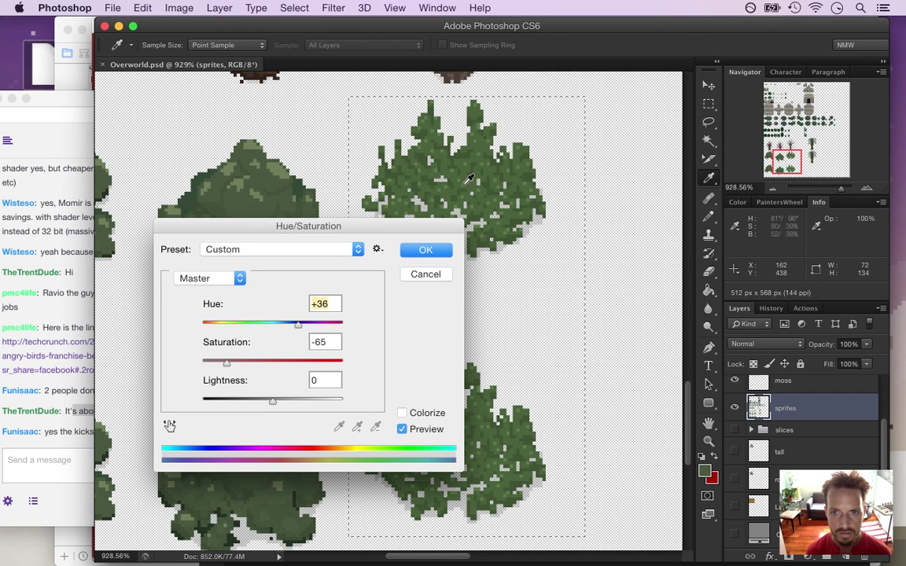
pyautogui.moveTo(297, 327); pyautogui.dragTo(299, 328)
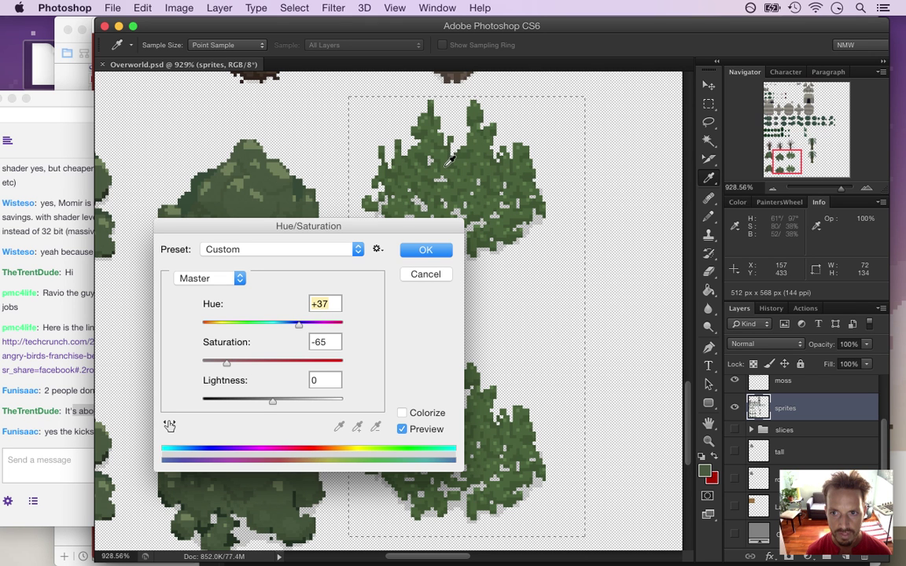
pyautogui.click(425, 252)
# Check the newer Twitch chat messages about the Kickstarter and the Angry Birds franchise.
pyautogui.click(66, 447)
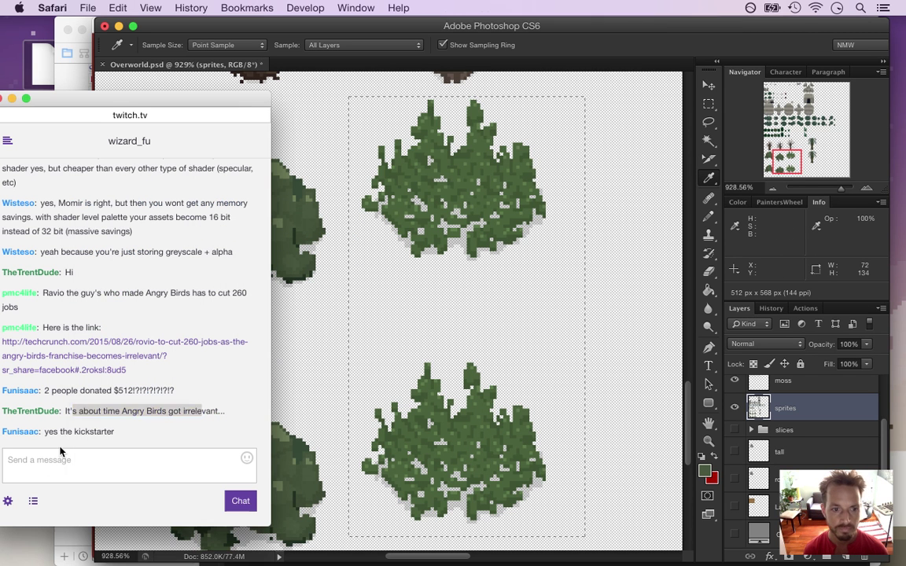
pyautogui.moveTo(67, 431); pyautogui.dragTo(143, 444)
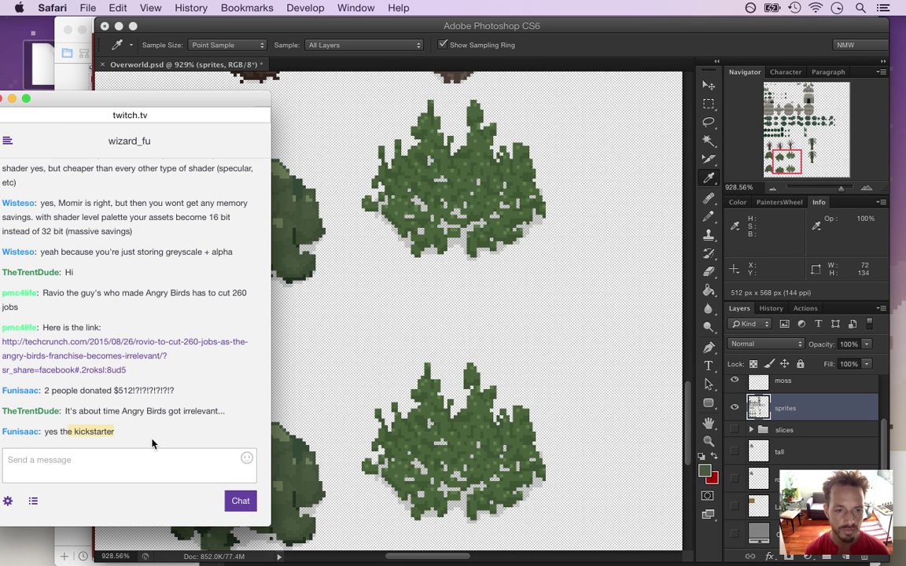
pyautogui.click(578, 51)
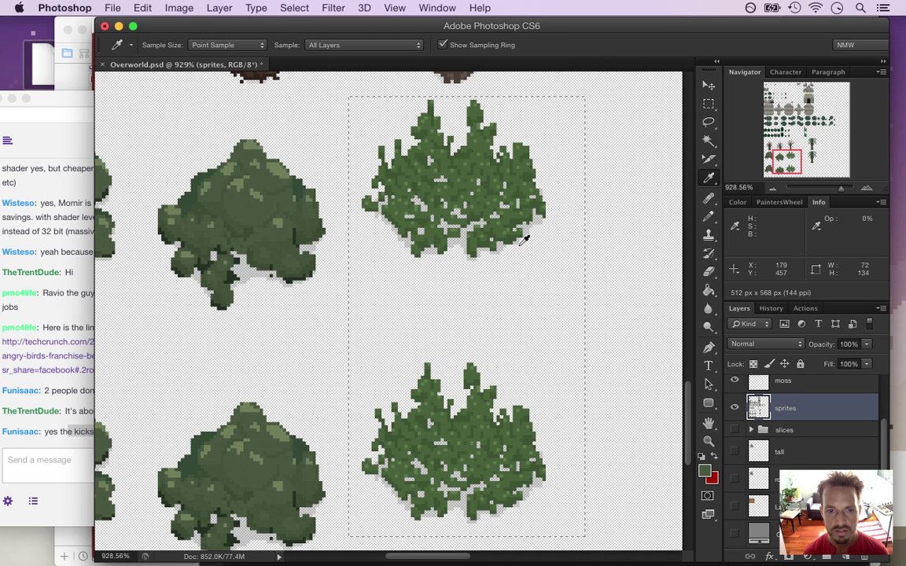
pyautogui.click(88, 236)
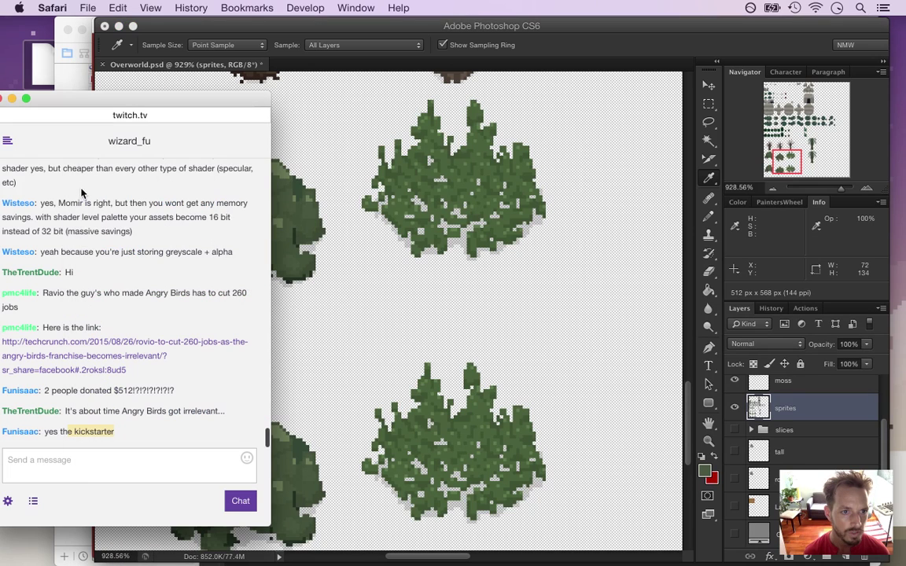
pyautogui.moveTo(81, 178); pyautogui.dragTo(124, 269)
pyautogui.click(212, 293)
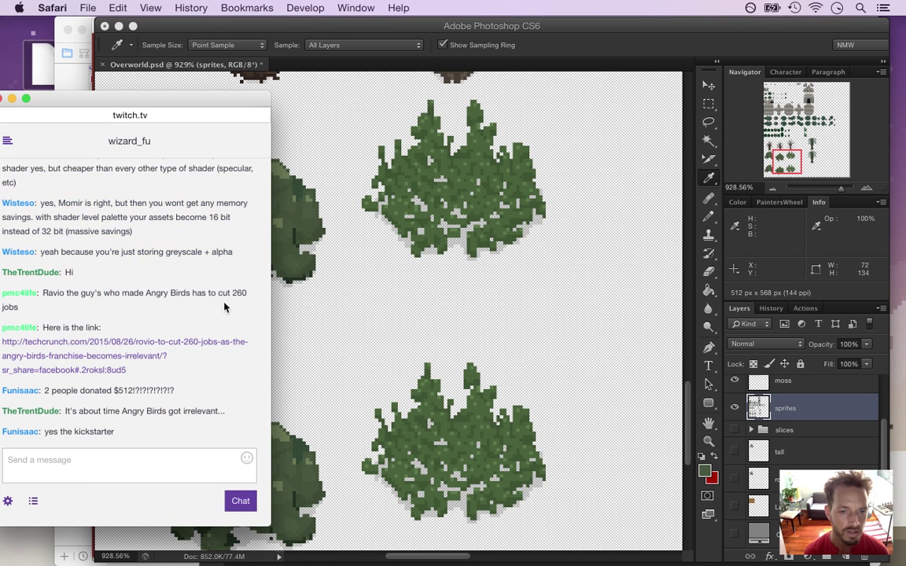
pyautogui.click(646, 50)
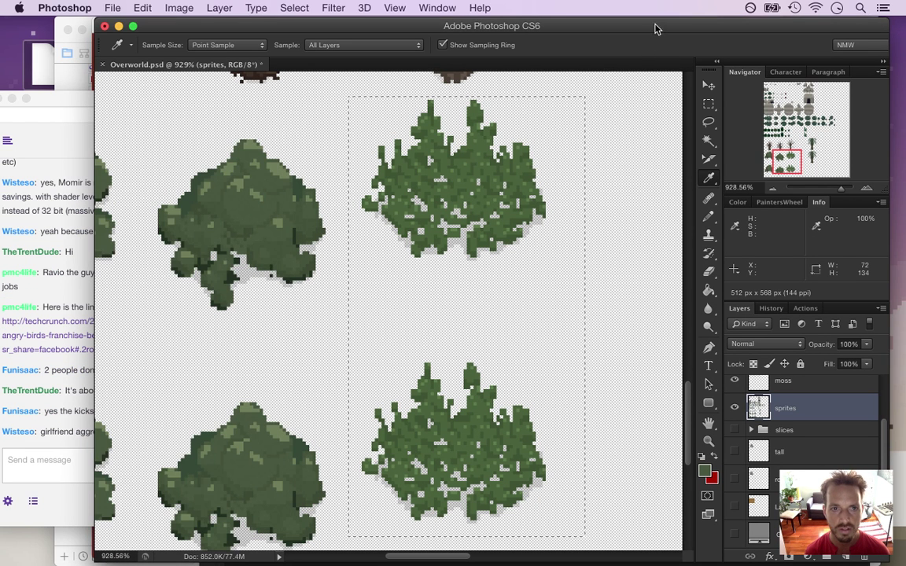
pyautogui.click(63, 419)
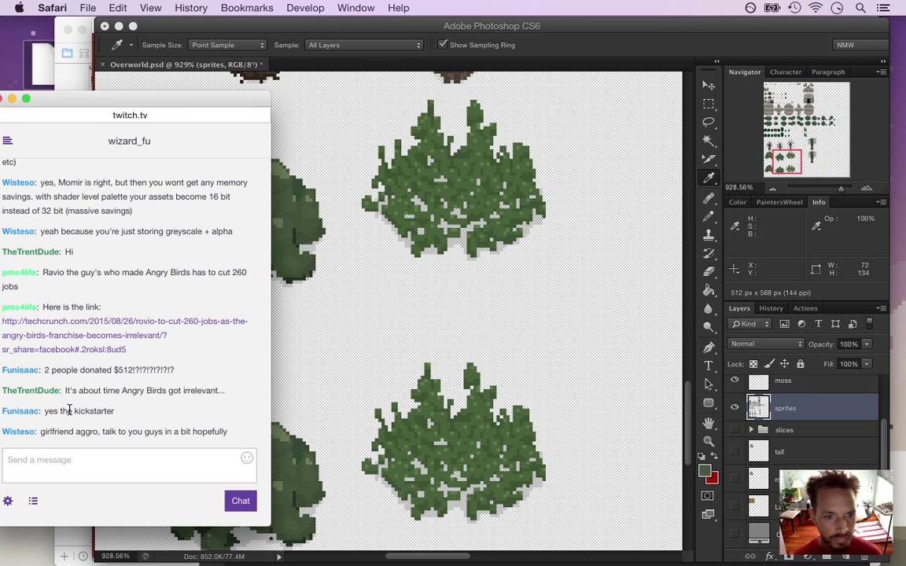
pyautogui.moveTo(43, 435); pyautogui.dragTo(208, 430)
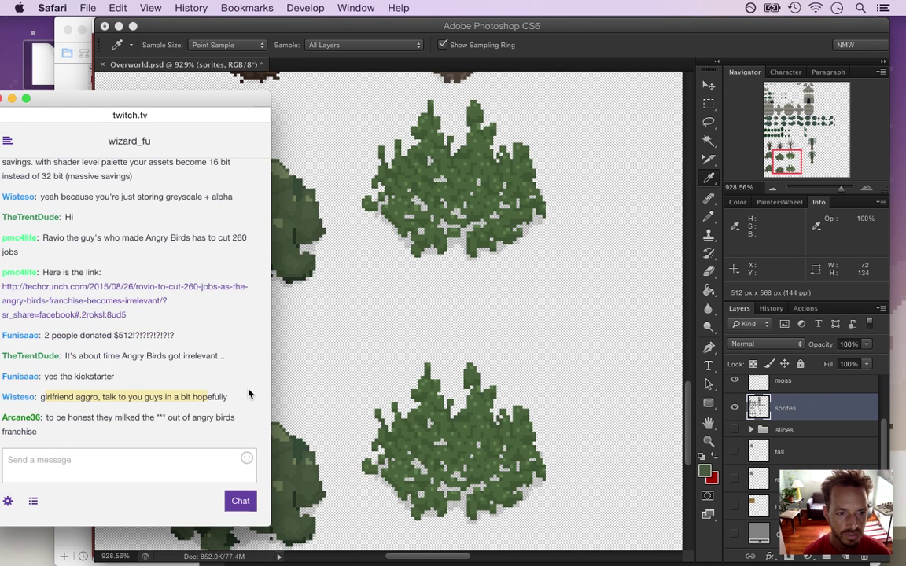
pyautogui.moveTo(86, 417); pyautogui.dragTo(130, 430)
pyautogui.click(604, 48)
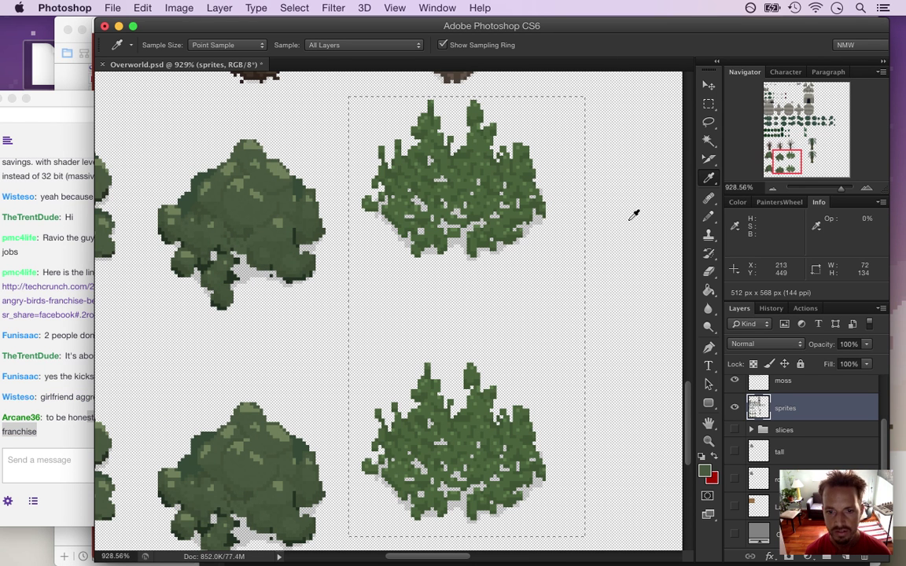
# Clear the selection around the two leafy bushes and save Overworld.psd.
pyautogui.press('m')
pyautogui.hotkey('ctrl', 'd')
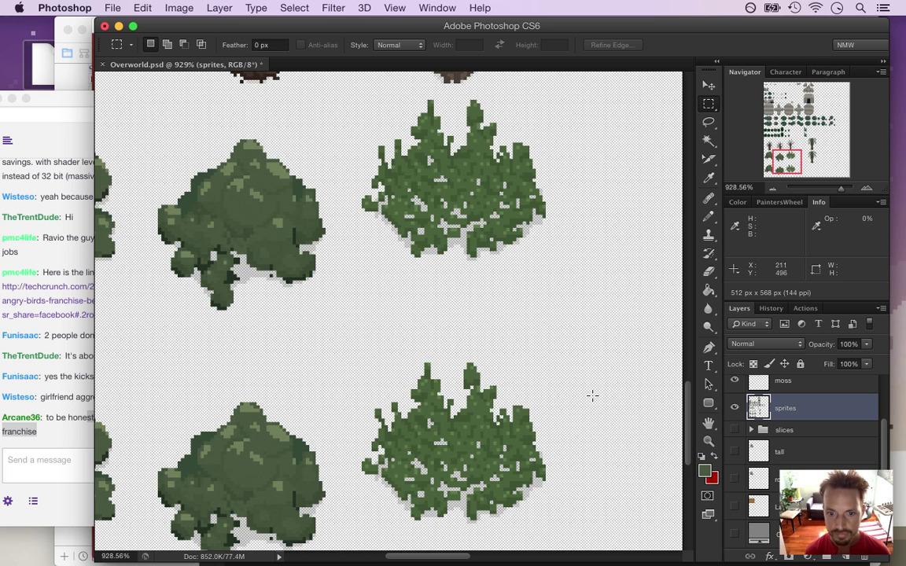
pyautogui.moveTo(334, 344); pyautogui.dragTo(279, 350)
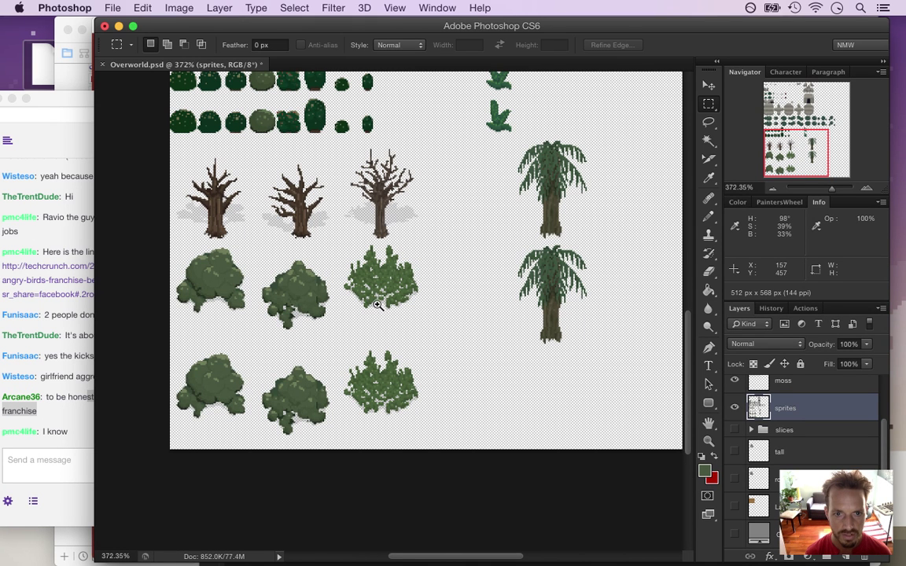
pyautogui.press('super+s')
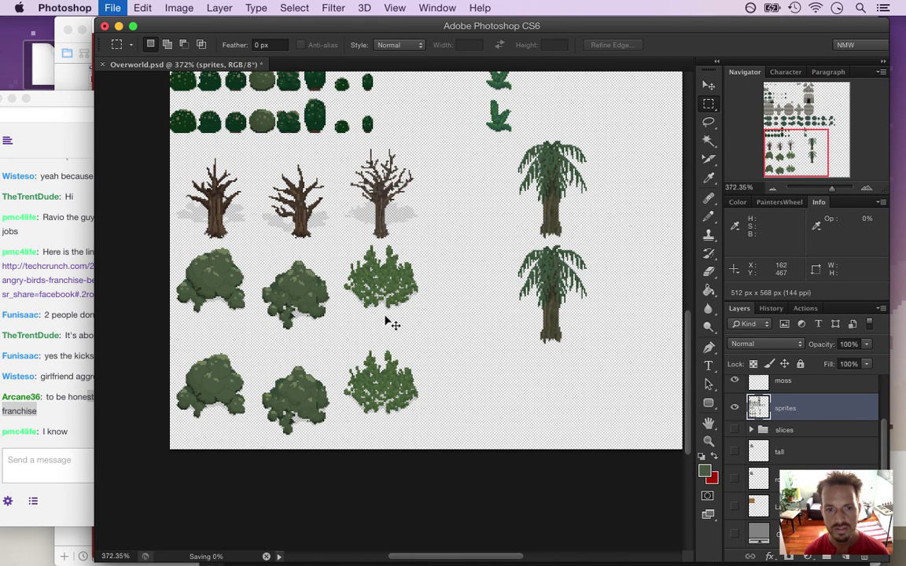
# Export all user slices for the web as transparent PNG-24 images, replacing the existing files.
pyautogui.click(113, 8)
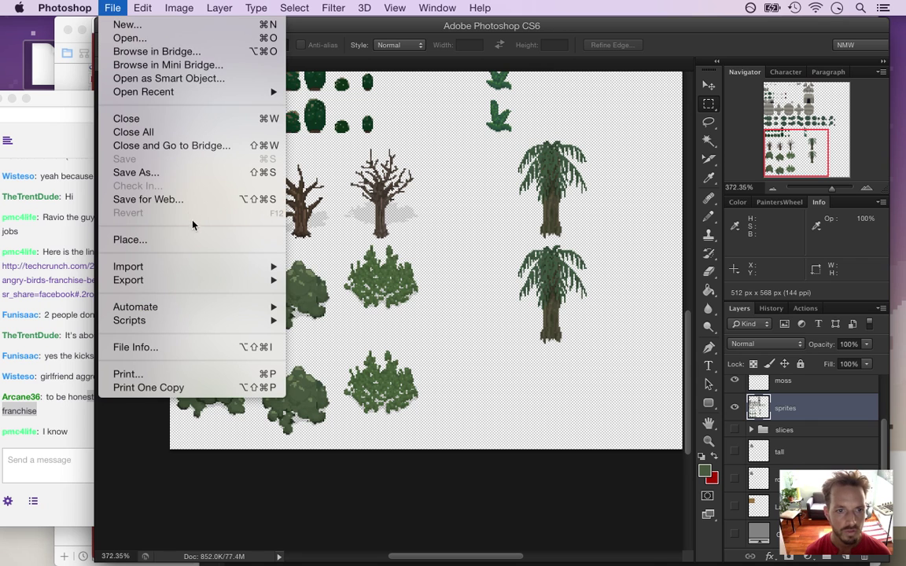
pyautogui.moveTo(198, 280)
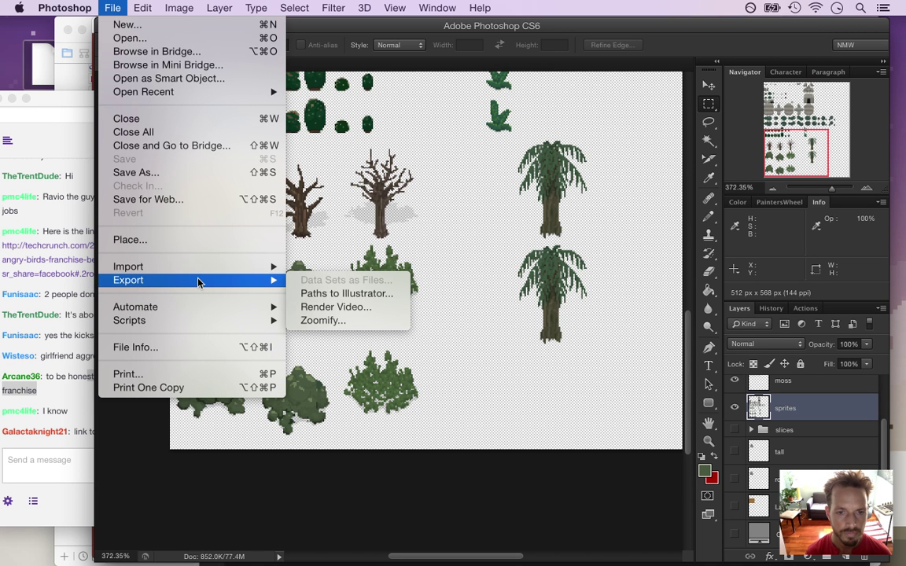
pyautogui.click(196, 199)
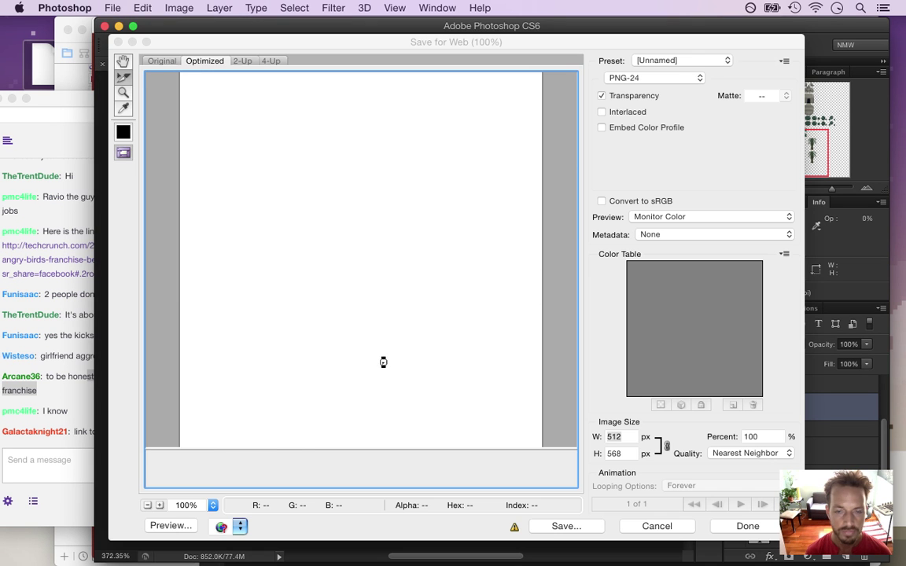
pyautogui.click(566, 526)
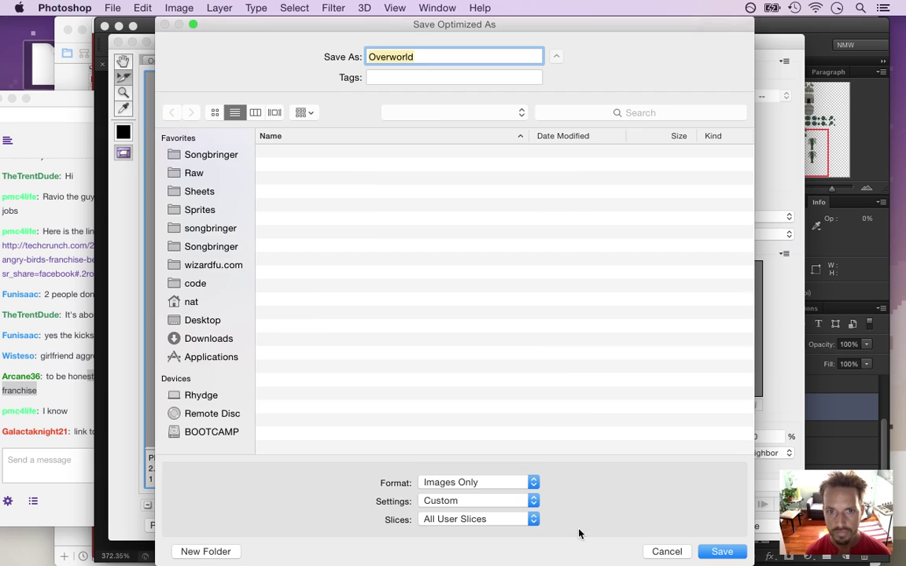
pyautogui.press('Return')
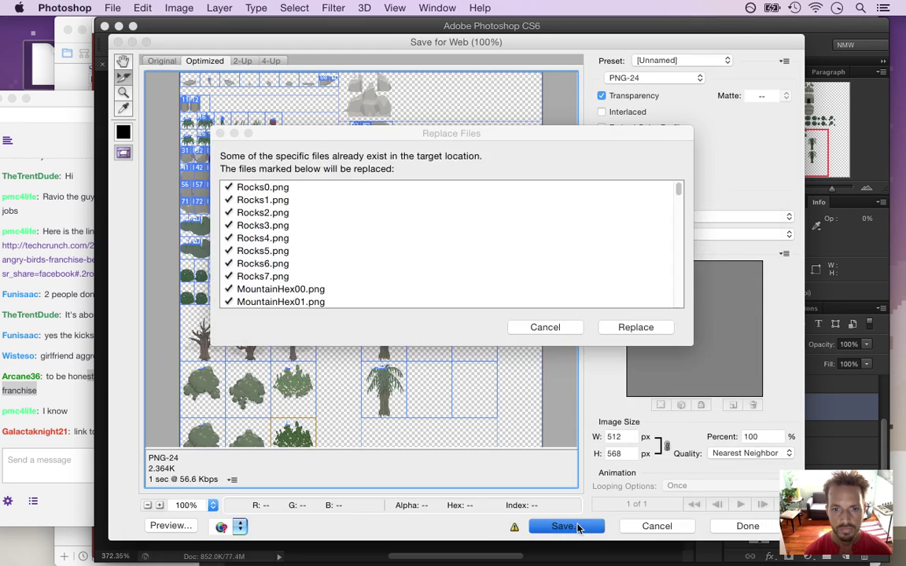
pyautogui.press('Return')
# In Xcode, undo the last edit in Colors.txt to restore the light1 plant color to 525840, and run the game.
pyautogui.press('super+Tab')
pyautogui.press('super+Tab')
pyautogui.press('super+Tab')
pyautogui.press('super+Tab')
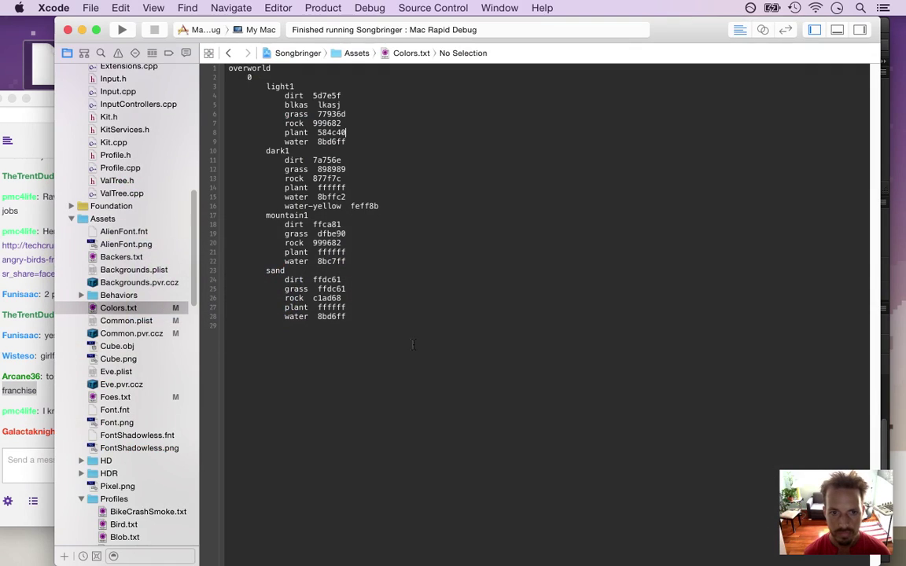
pyautogui.press('super+z')
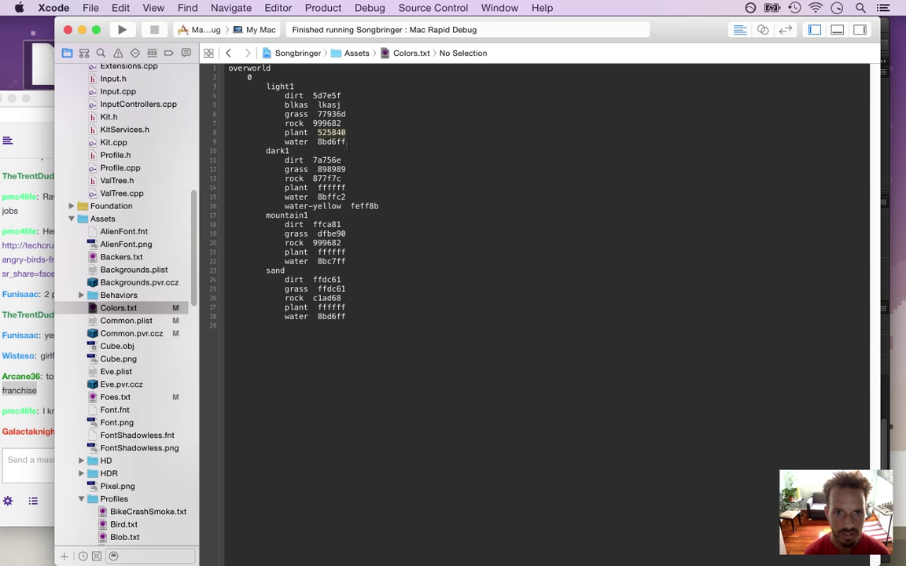
pyautogui.press('super+r')
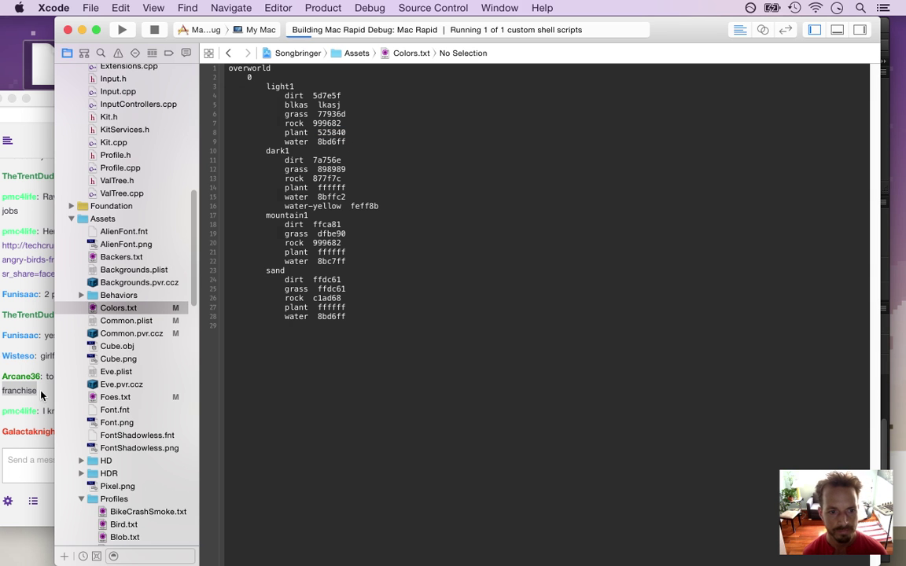
# Read the newest Twitch chat message asking about Kickstarter, check the opening scene of the running game, and quit the game.
pyautogui.click(41, 396)
pyautogui.moveTo(89, 431); pyautogui.dragTo(174, 431)
pyautogui.click(346, 142)
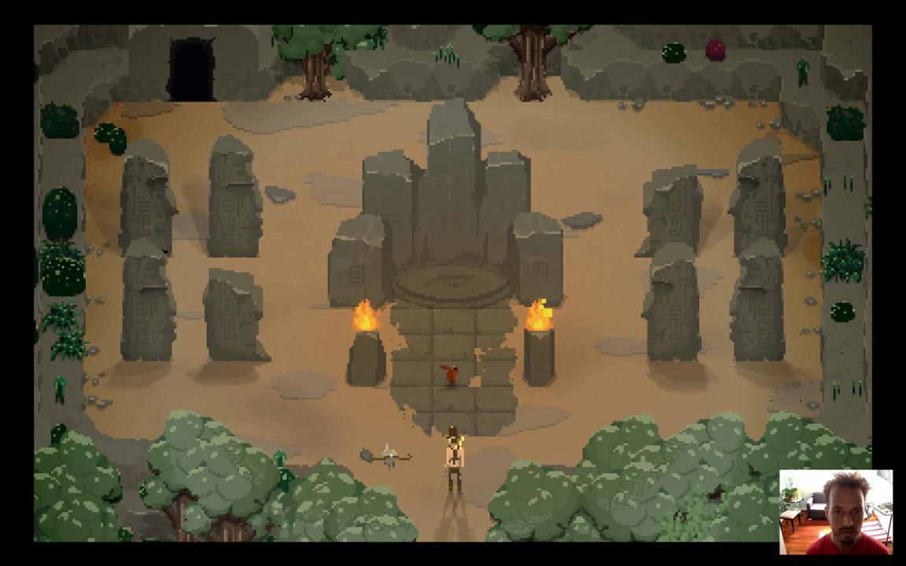
pyautogui.press('super+q')
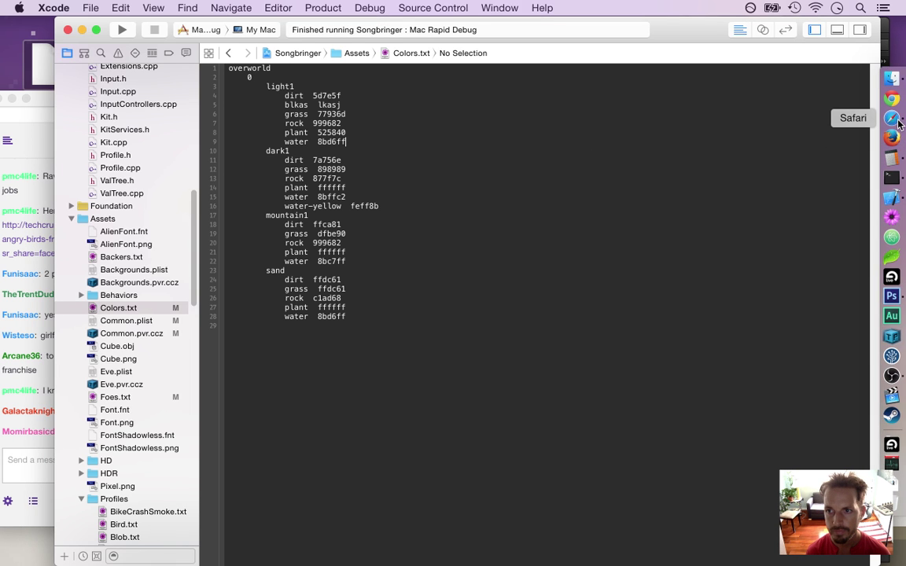
# Switch to Safari, open songbringer.com in a new window, and copy the address of its "funded on Kickstarter" link.
pyautogui.click(898, 122)
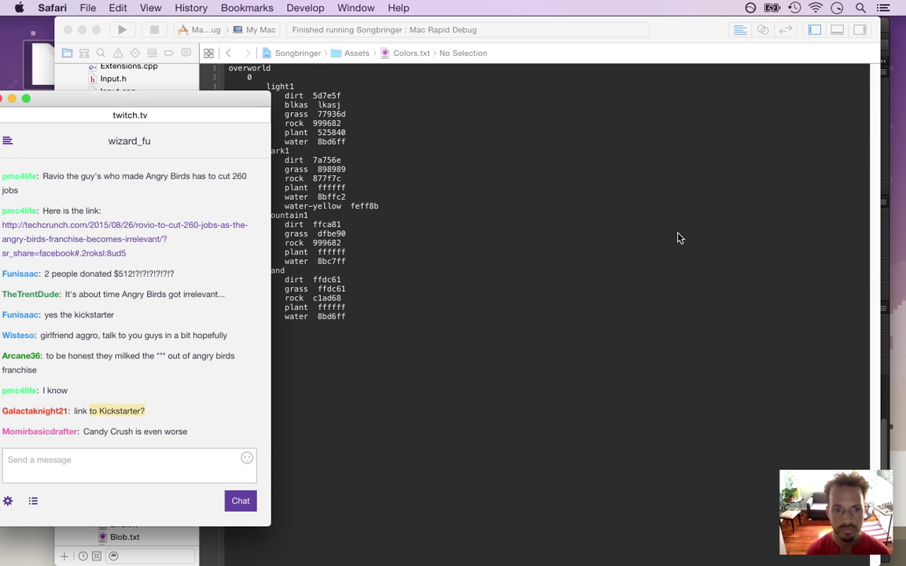
pyautogui.press('super+n')
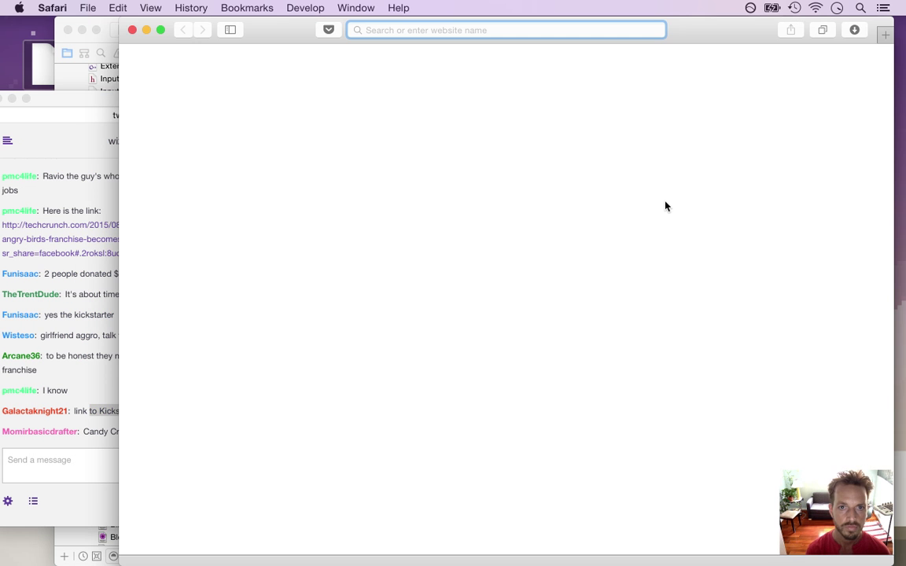
pyautogui.write('songbringer.com')
pyautogui.press('Return')
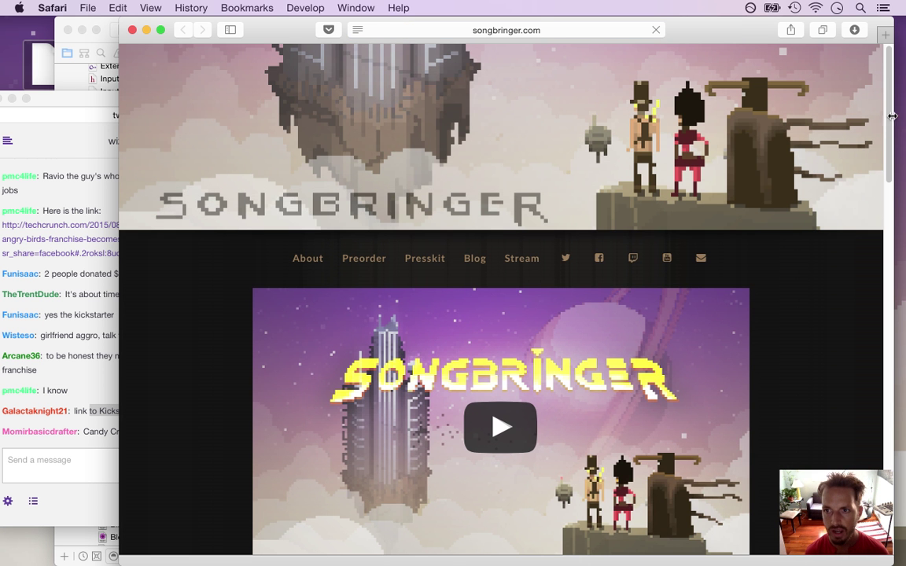
pyautogui.click(887, 207)
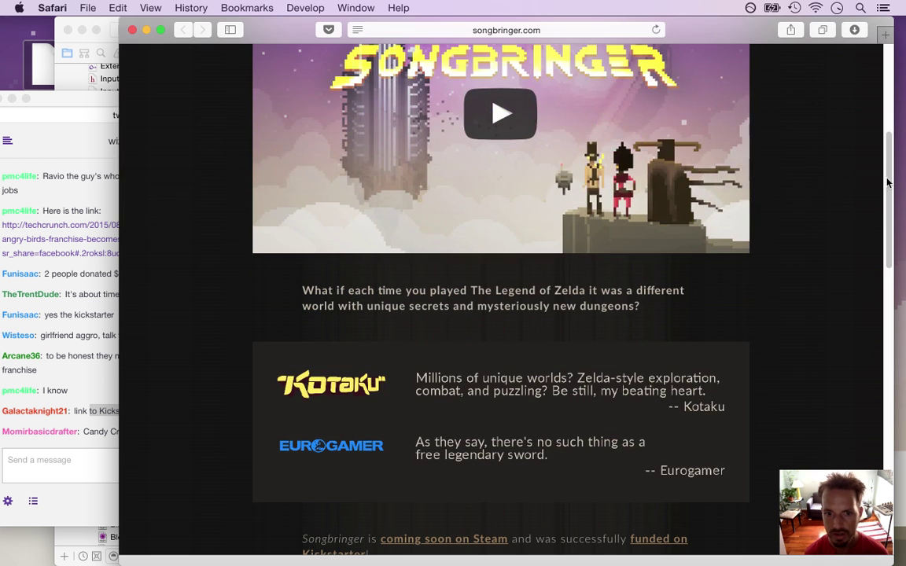
pyautogui.scroll(-3, 885, 182)
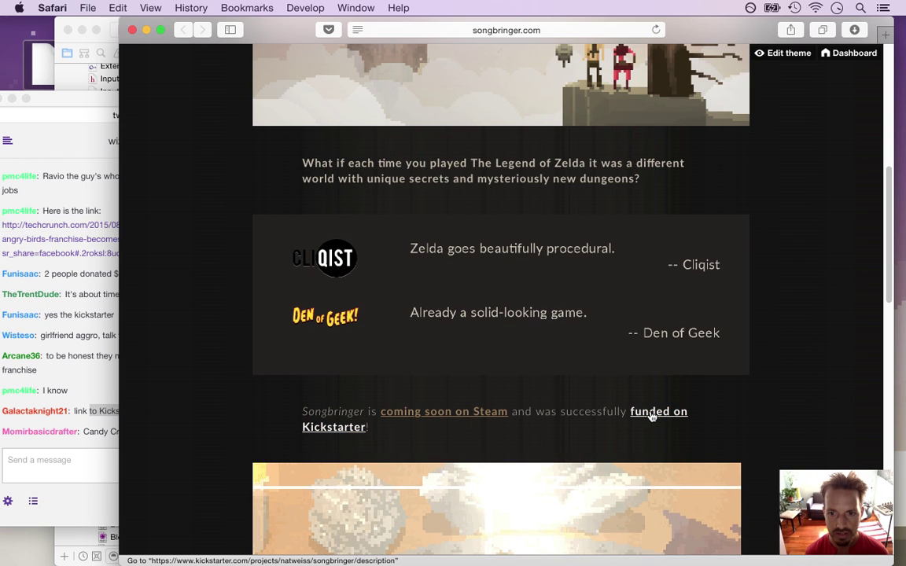
pyautogui.rightClick(652, 416)
pyautogui.click(668, 459)
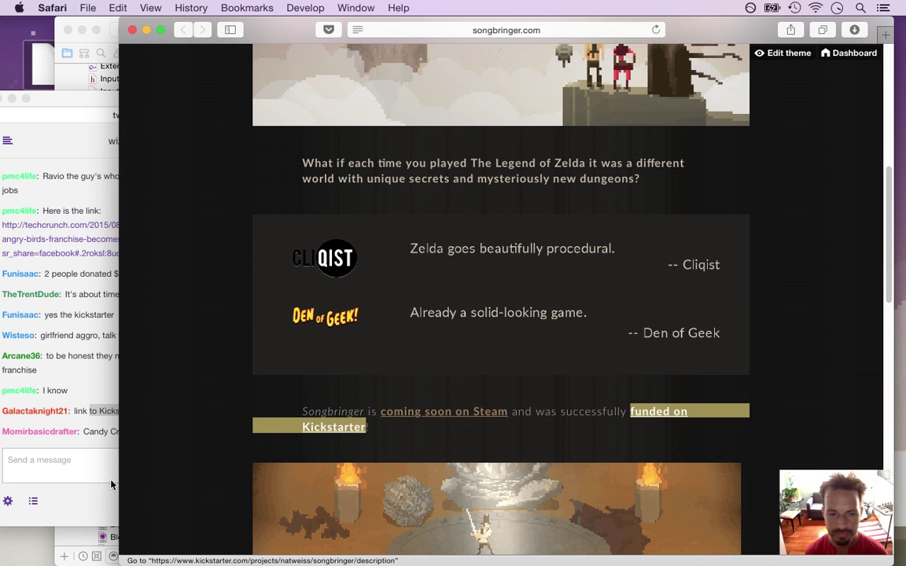
# Post the copied Kickstarter project link in the Twitch chat and close the Songbringer website window.
pyautogui.click(67, 467)
pyautogui.click(71, 463)
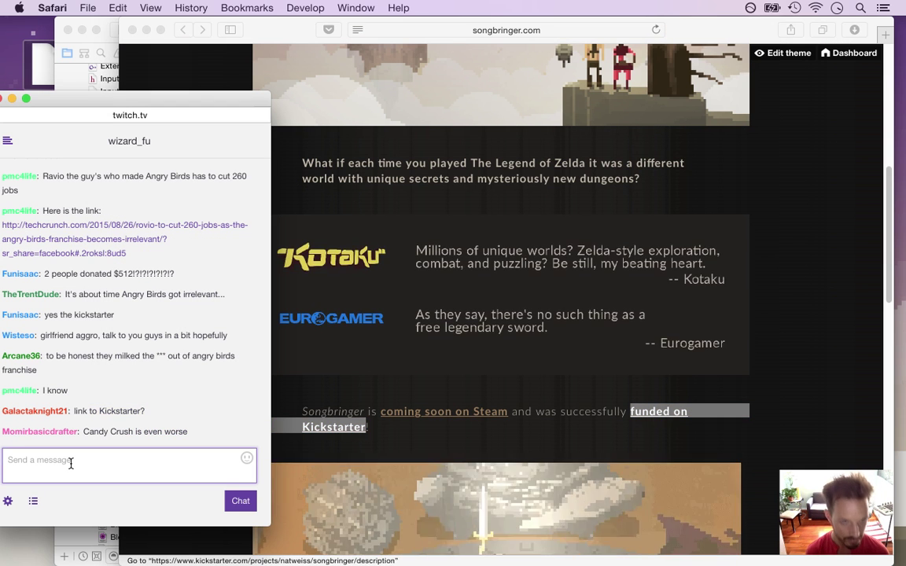
pyautogui.press('super+v')
pyautogui.press('Return')
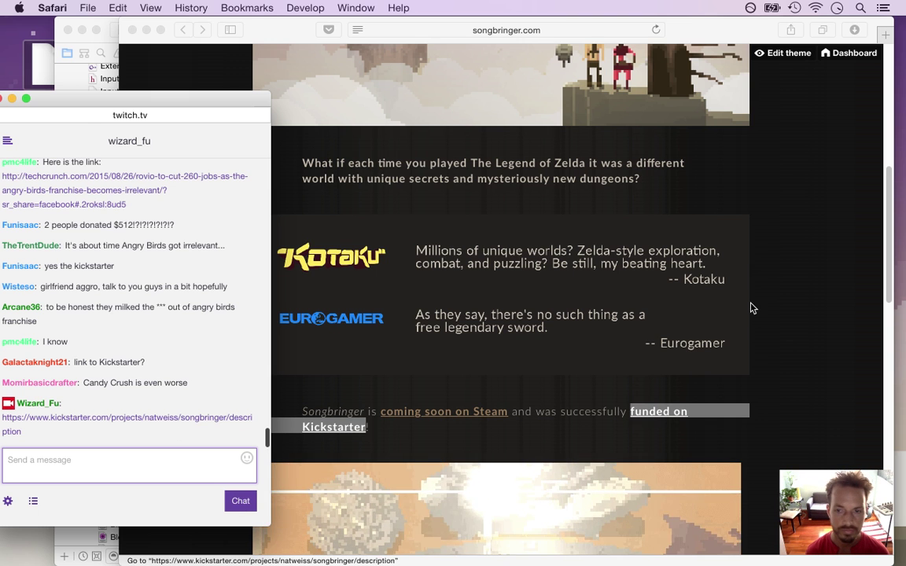
pyautogui.click(793, 276)
pyautogui.press('super+w')
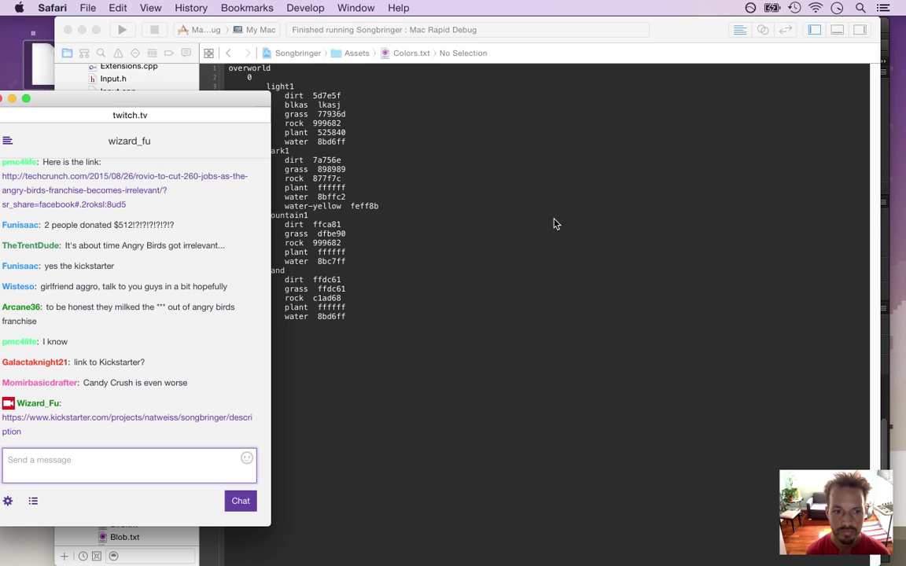
# Read the newest Twitch chat messages about Candy Crush and Windows 10.
pyautogui.press('super+Tab')
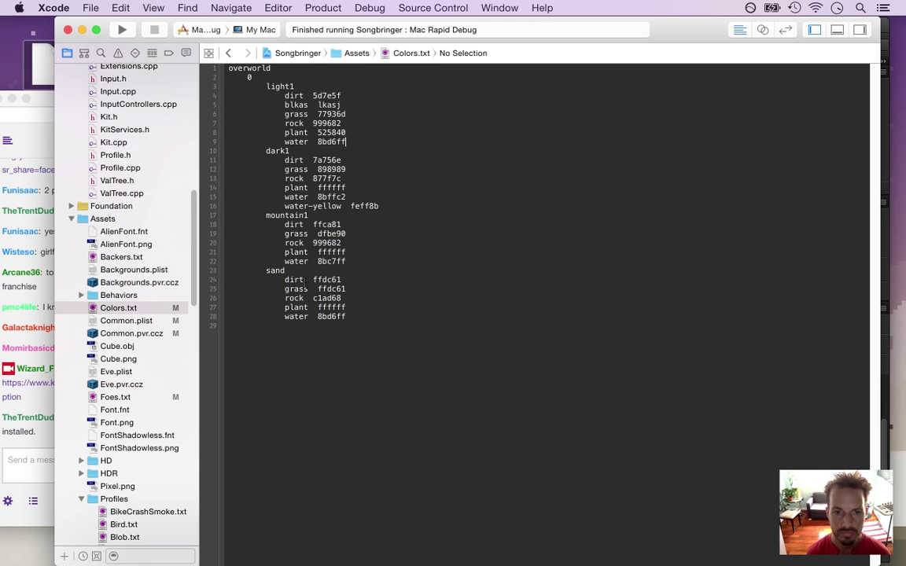
pyautogui.press('super+Tab')
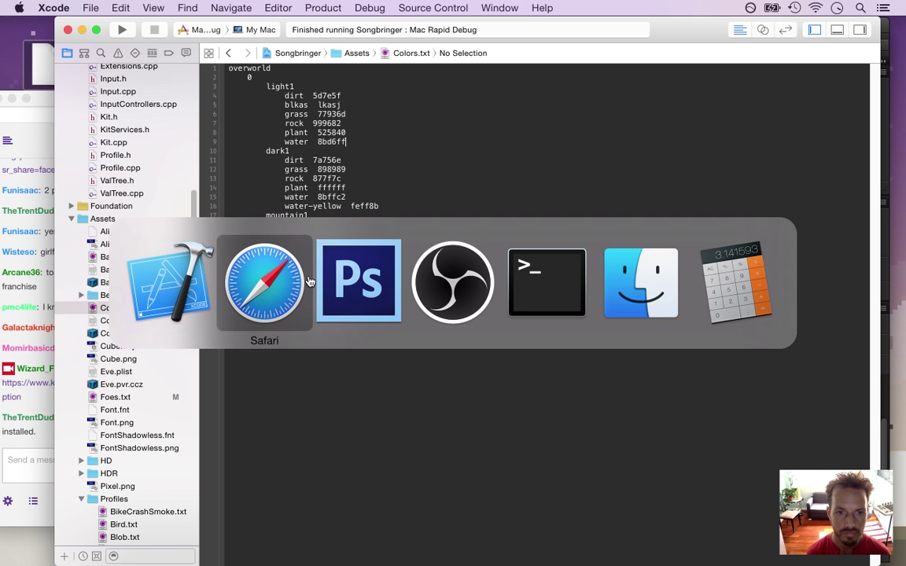
pyautogui.click(162, 275)
pyautogui.click(45, 408)
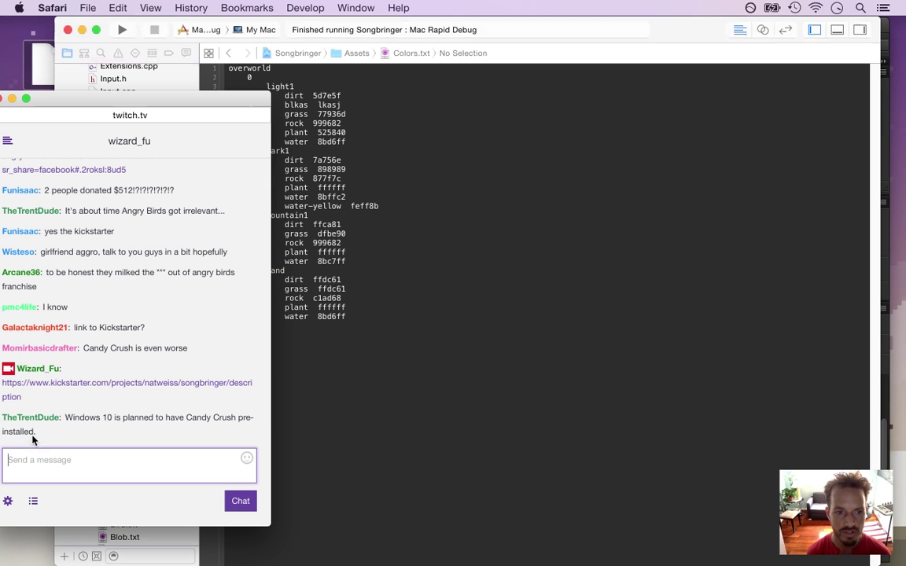
pyautogui.moveTo(92, 327); pyautogui.dragTo(123, 364)
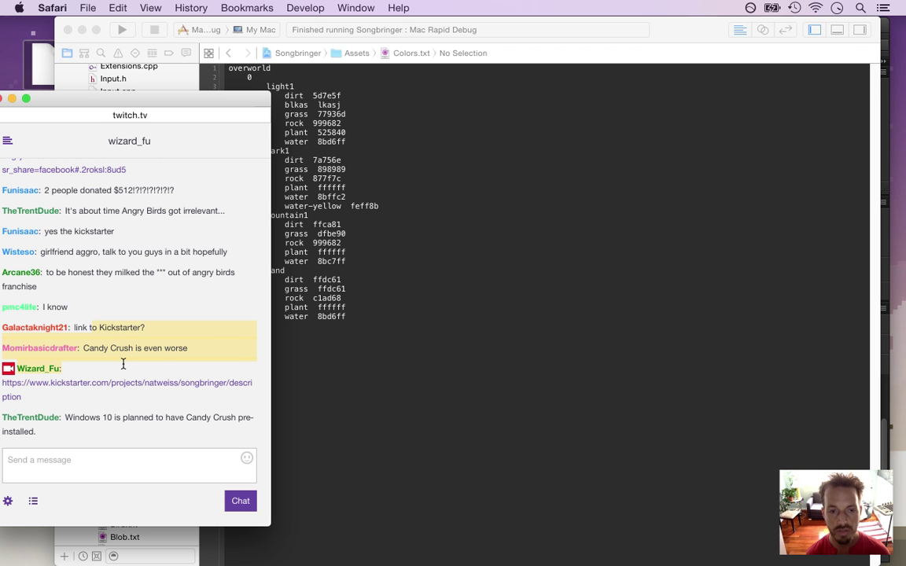
pyautogui.press('super+Tab')
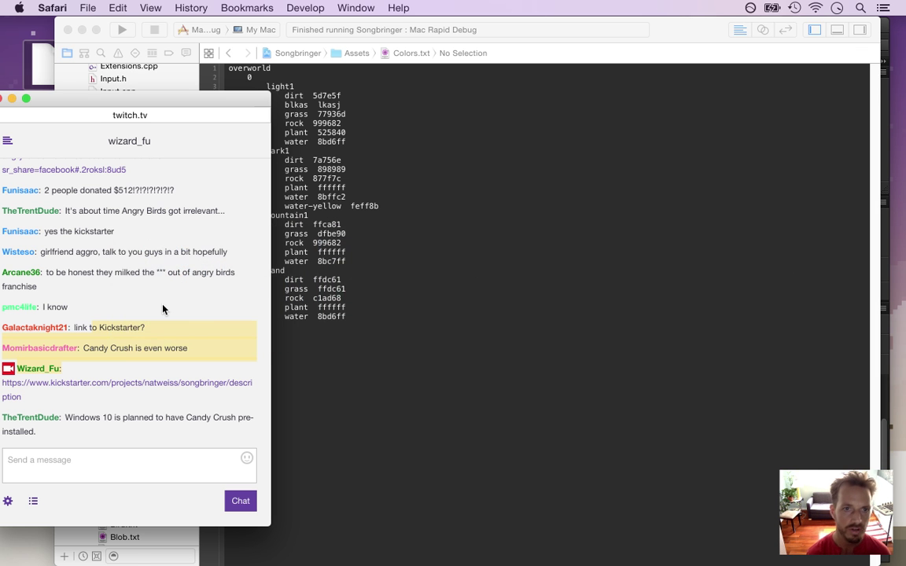
# Open songbringer.com/preorder in a new Safari window and select its full address for copying.
pyautogui.press('super+n')
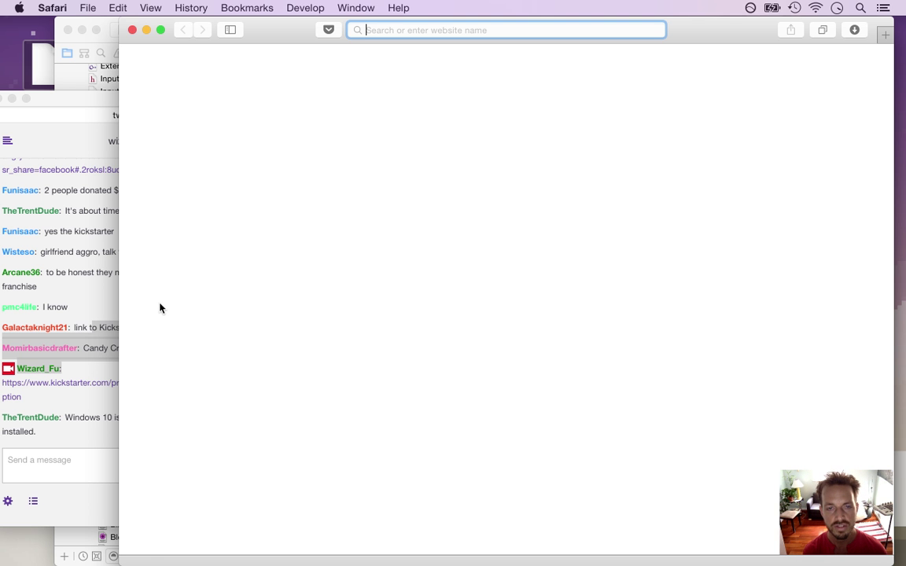
pyautogui.write('songbringer.com/preorder')
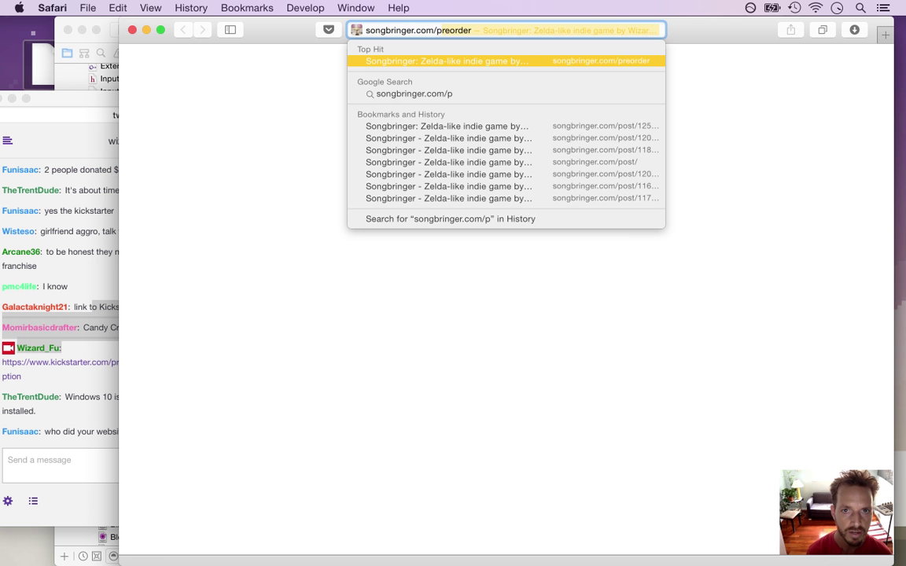
pyautogui.press('Return')
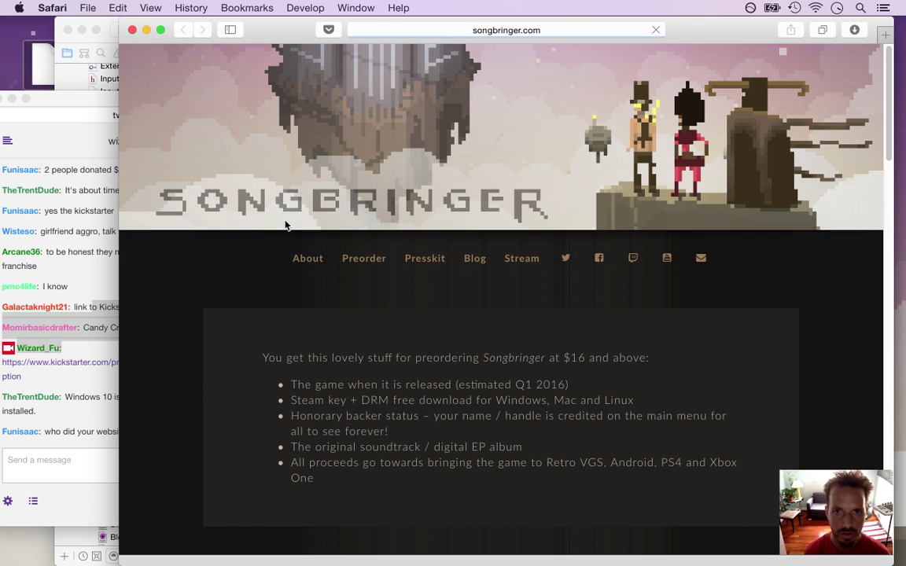
pyautogui.click(551, 29)
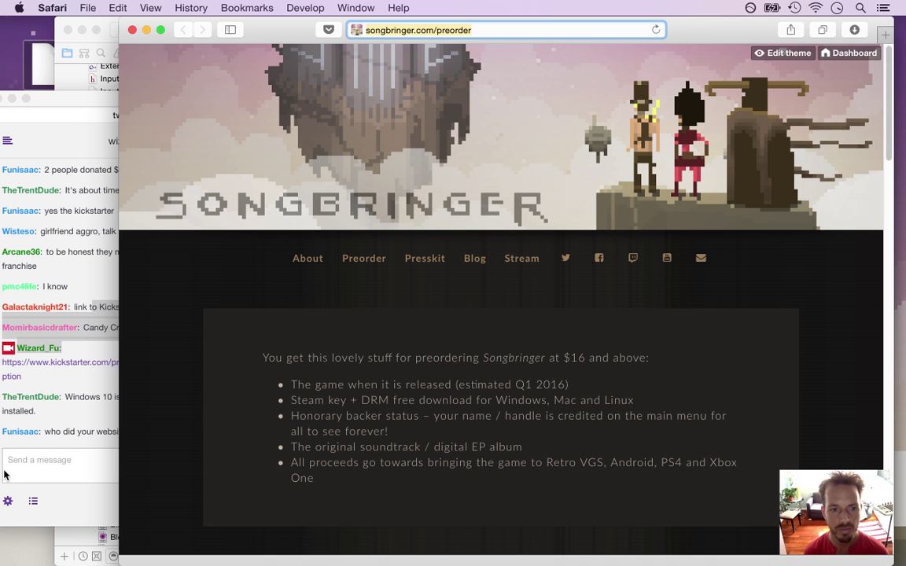
# Post the Songbringer preorder page link in the Twitch chat and close the preorder page window.
pyautogui.click(64, 462)
pyautogui.press('super+v')
pyautogui.press('Return')
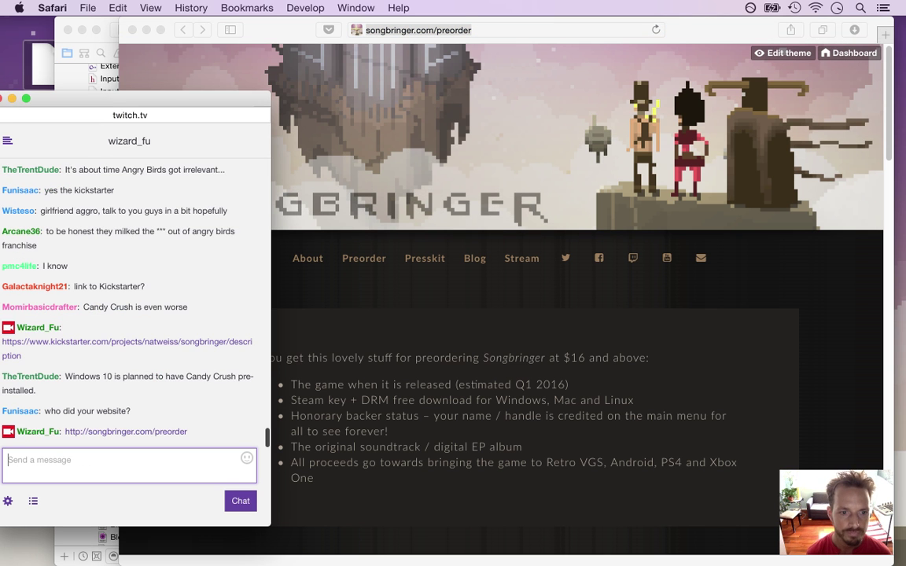
pyautogui.click(353, 408)
pyautogui.press('super+w')
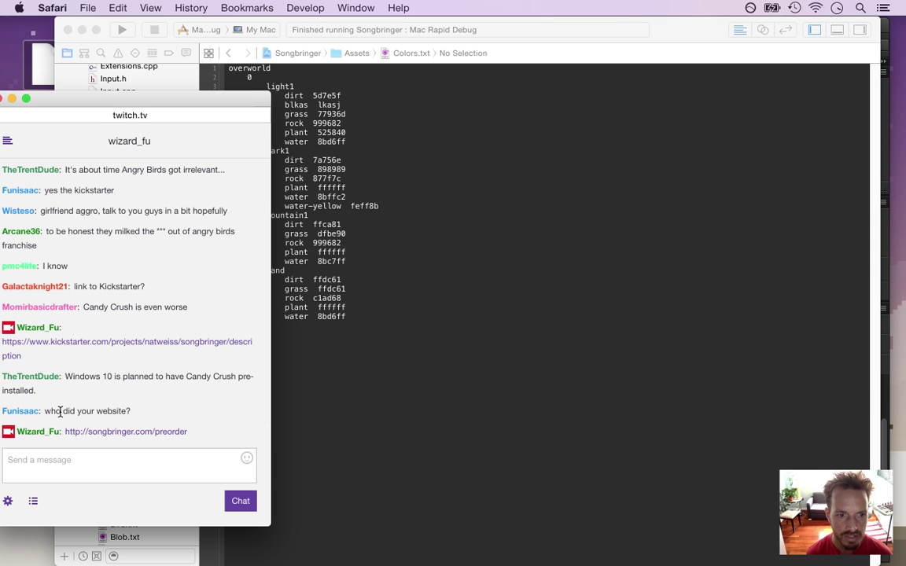
# Read the chat question about who did the website and check the bush sprites of Overworld.psd in Photoshop.
pyautogui.moveTo(64, 412); pyautogui.dragTo(137, 418)
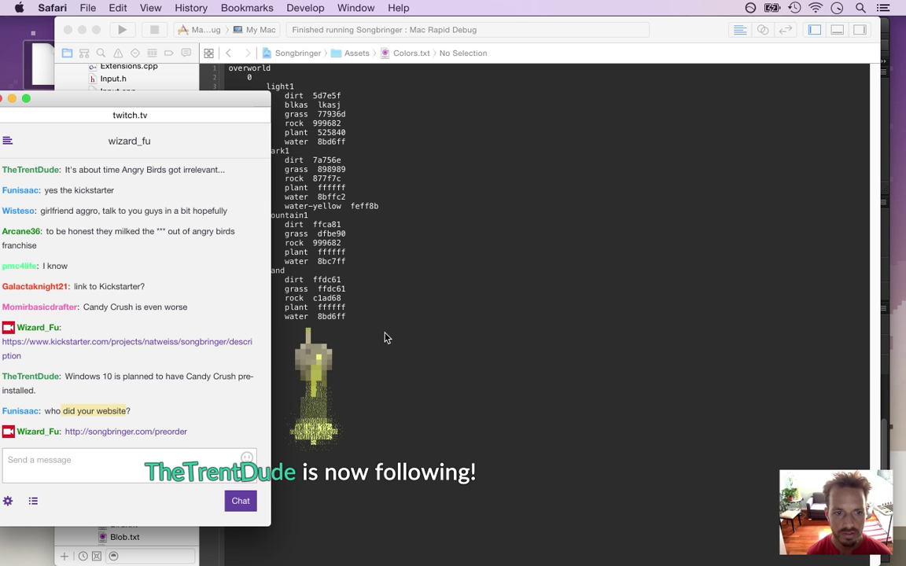
pyautogui.press('super+Tab')
pyautogui.press('super+Tab')
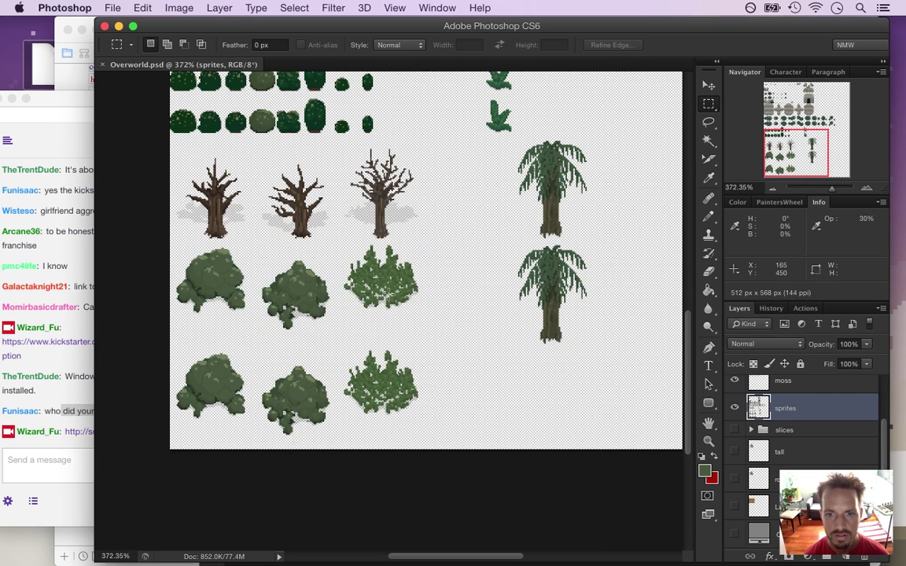
# Switch to Xcode, run the Songbringer project, and check the chat while it builds.
pyautogui.press('super+Tab')
pyautogui.press('super+Tab')
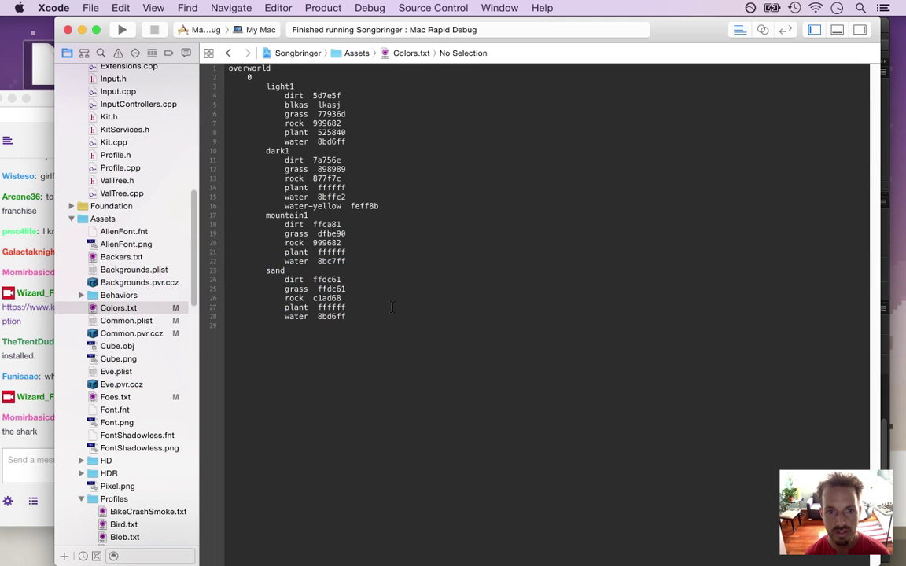
pyautogui.press('super+r')
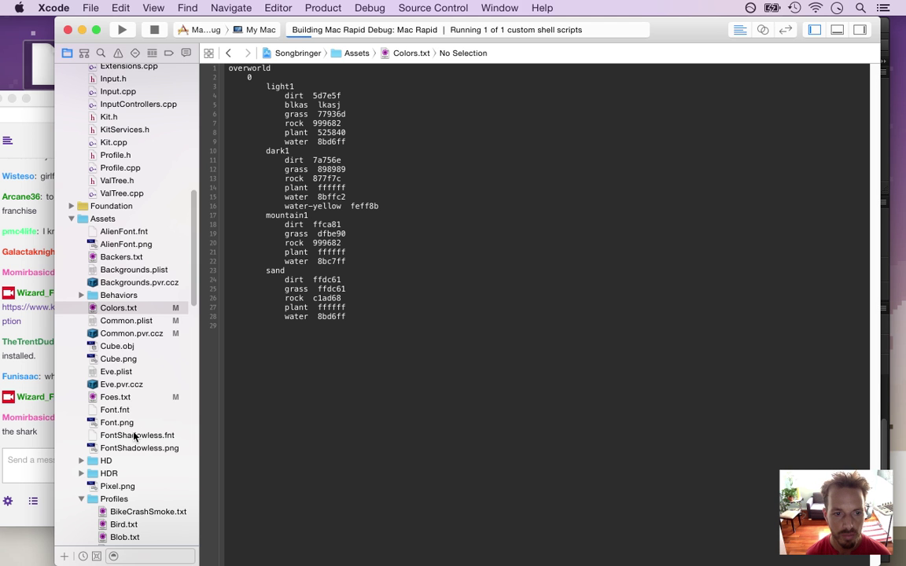
pyautogui.click(30, 447)
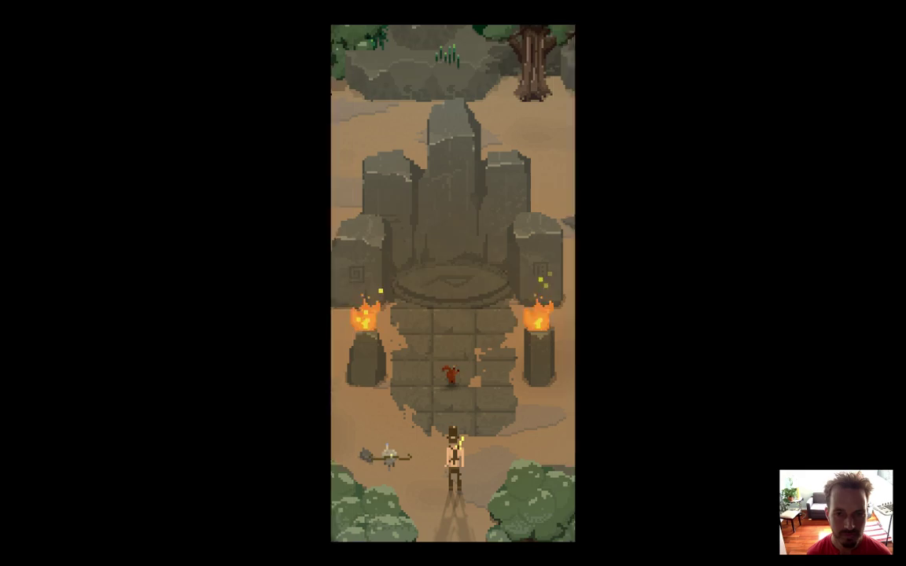
# Walk the character south from the stone monument scene into the forest area beside the pond.
pyautogui.press('Down')
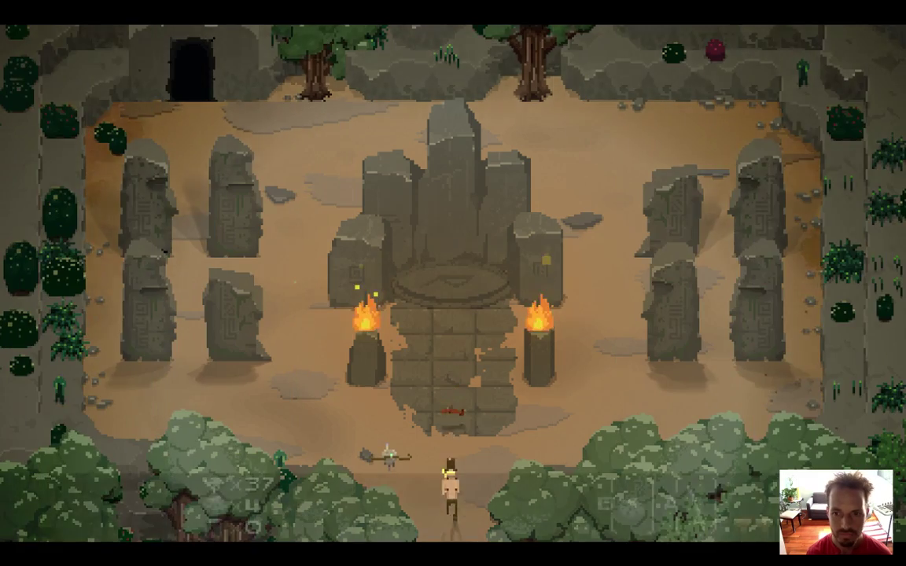
pyautogui.press('Up')
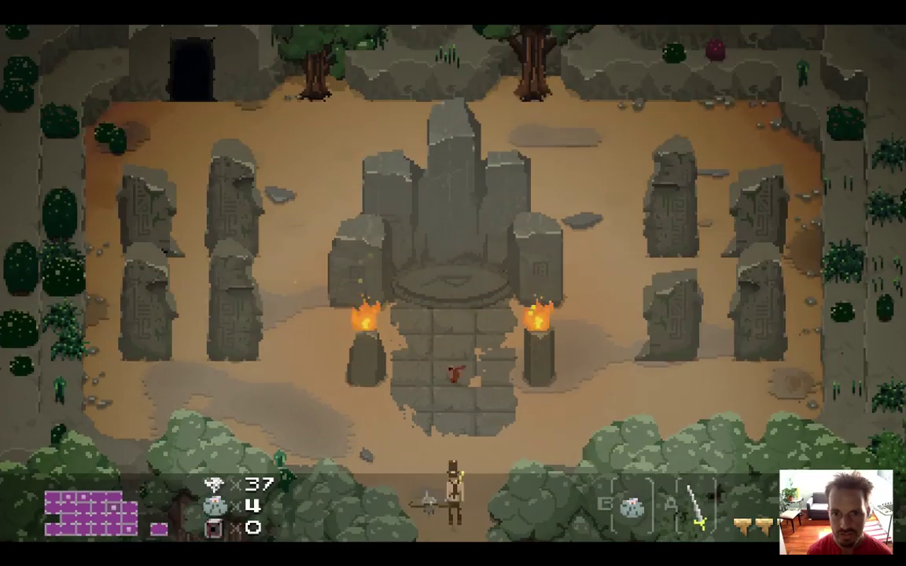
pyautogui.press('Down')
pyautogui.press('Up')
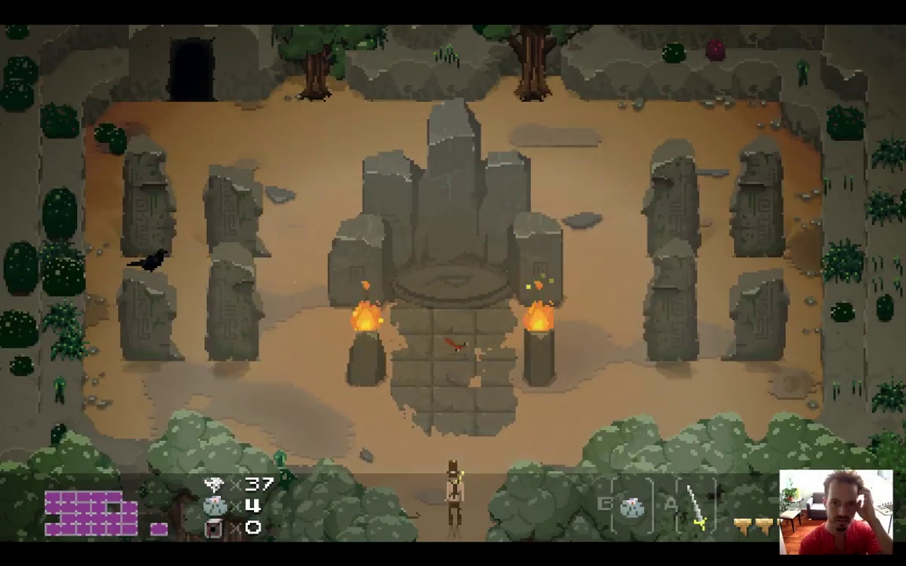
pyautogui.press('Down')
pyautogui.press('Down')
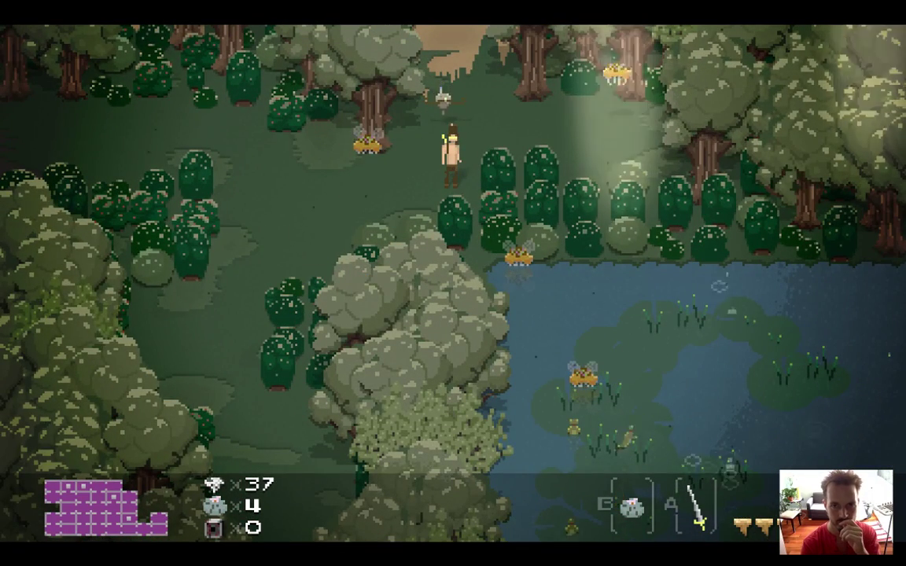
# Walk the character around the forest, west into the neighbouring screen and back east, to examine the bush colors.
pyautogui.press('Left')
pyautogui.press('Down')
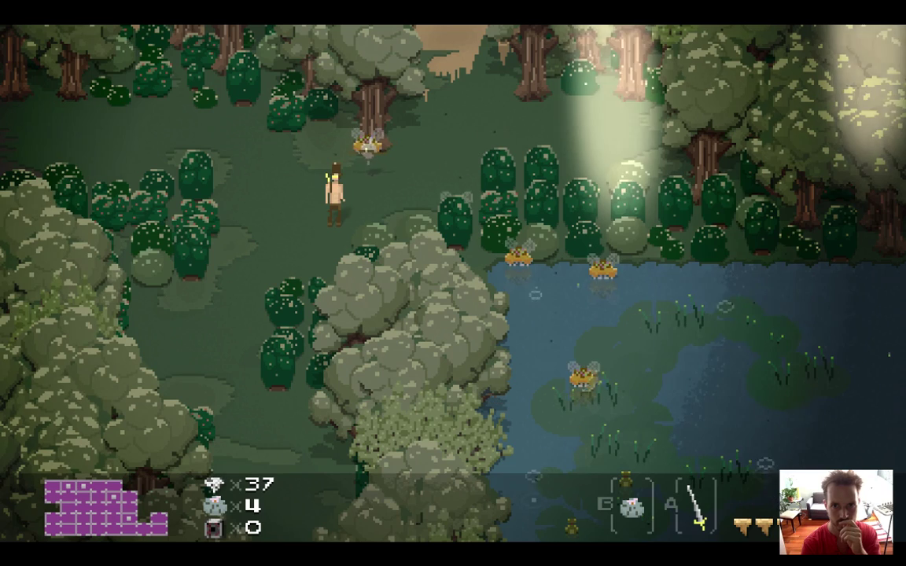
pyautogui.press('Right')
pyautogui.press('Left')
pyautogui.press('Up')
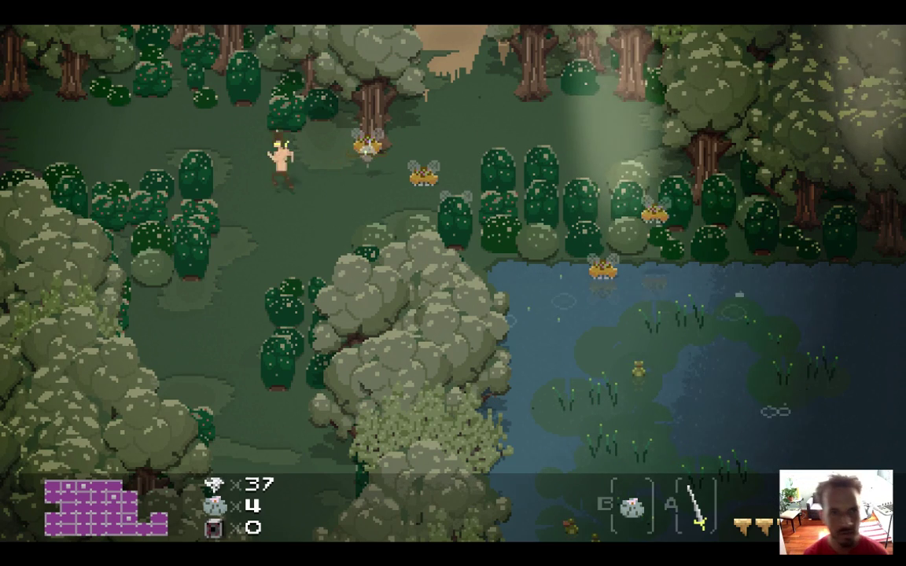
pyautogui.press('Left')
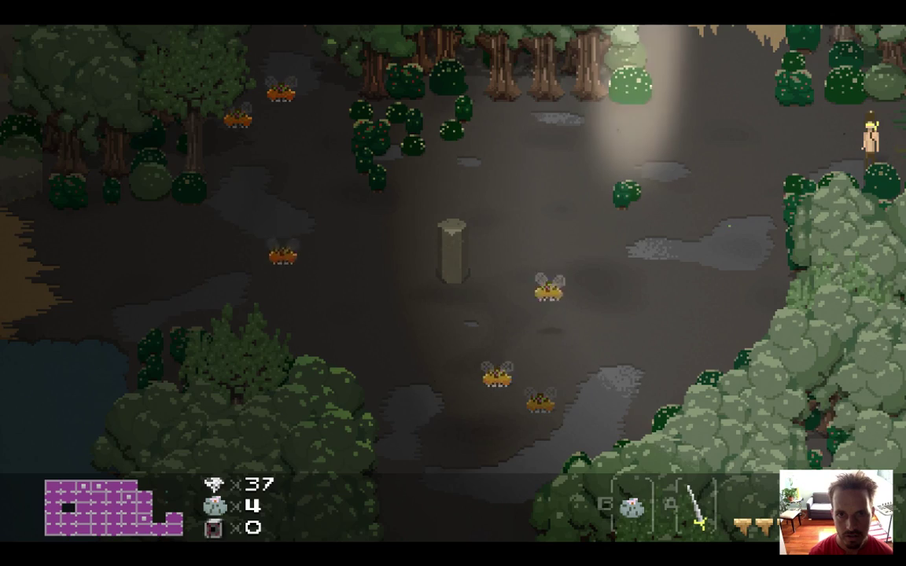
pyautogui.press('Right')
pyautogui.press('Right')
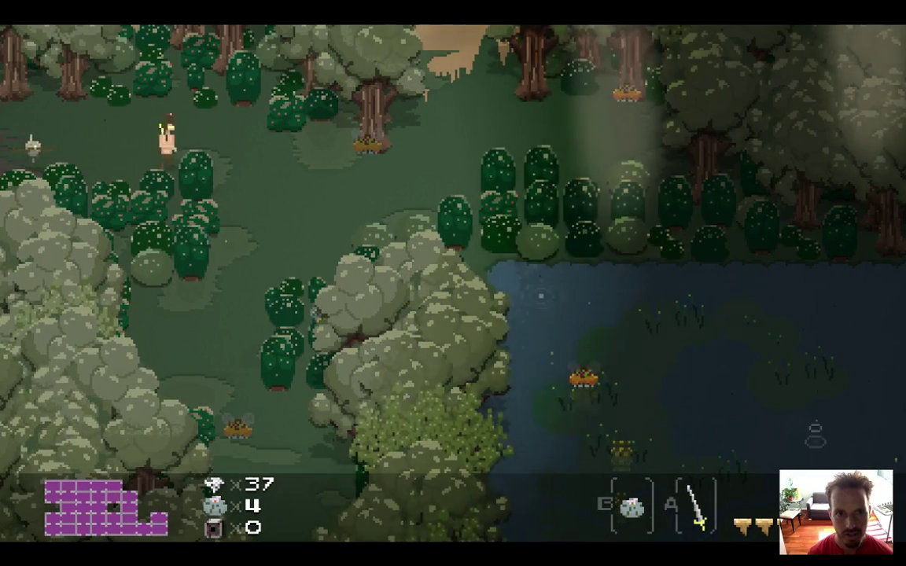
# Quit the Songbringer game and return from Colors.txt to the createTreeTile function in AreaCreation.cpp to review the tree rendering code.
pyautogui.press('Down')
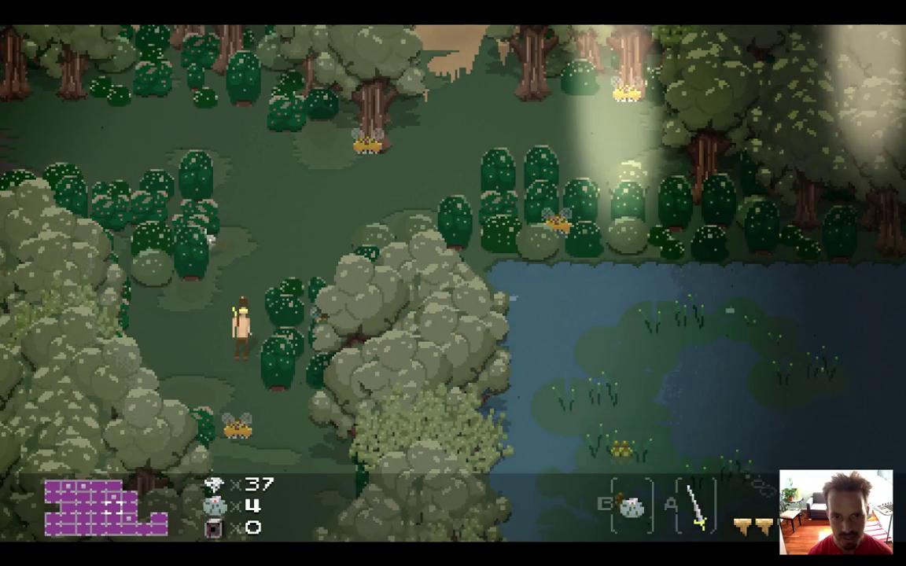
pyautogui.press('super+q')
pyautogui.click(360, 349)
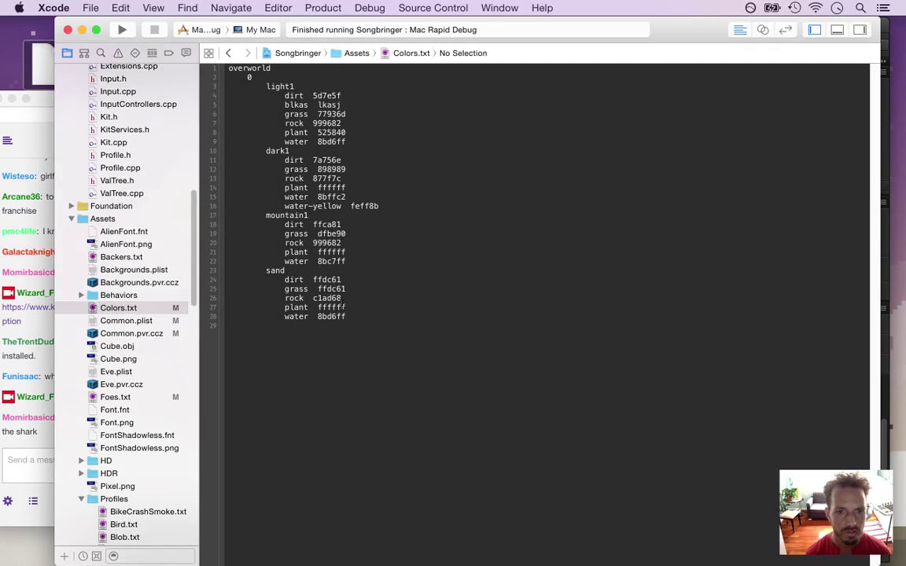
pyautogui.click(228, 53)
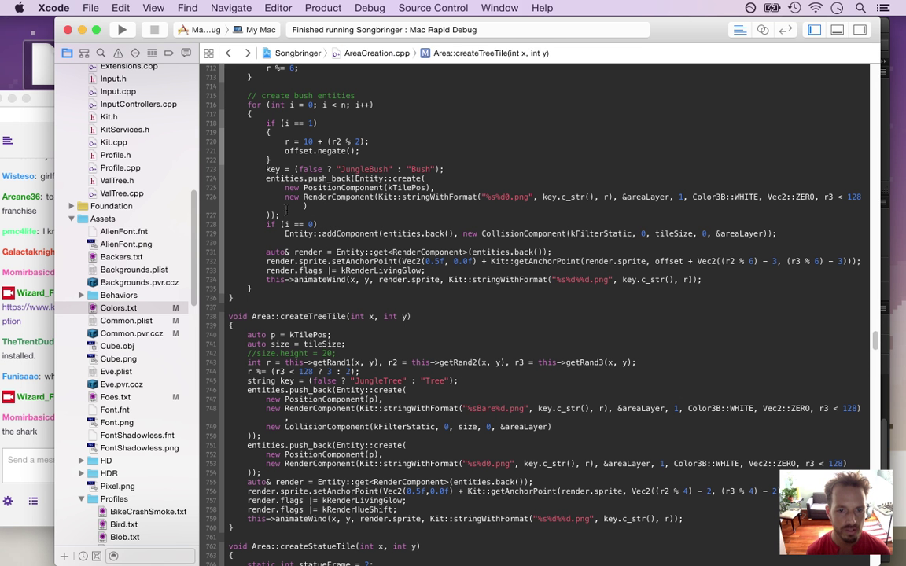
pyautogui.click(272, 303)
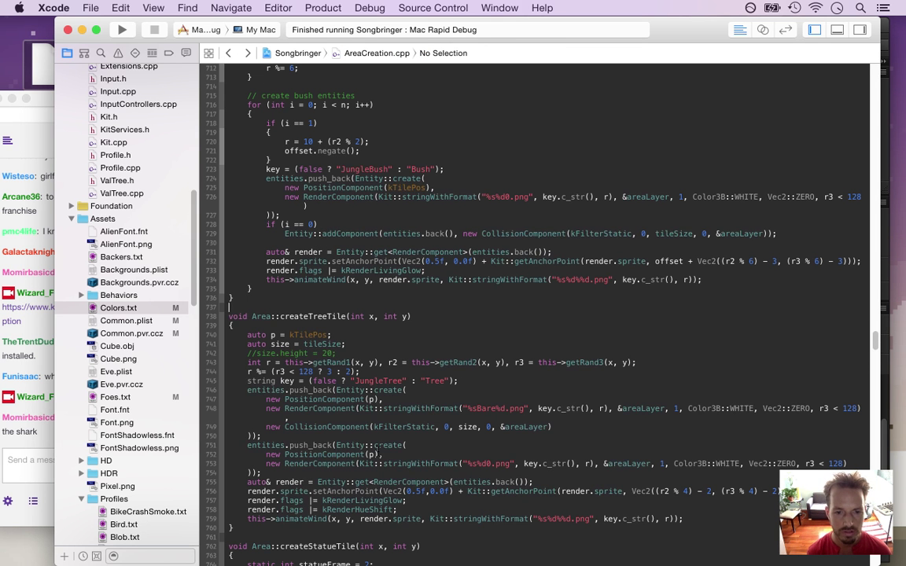
pyautogui.click(347, 469)
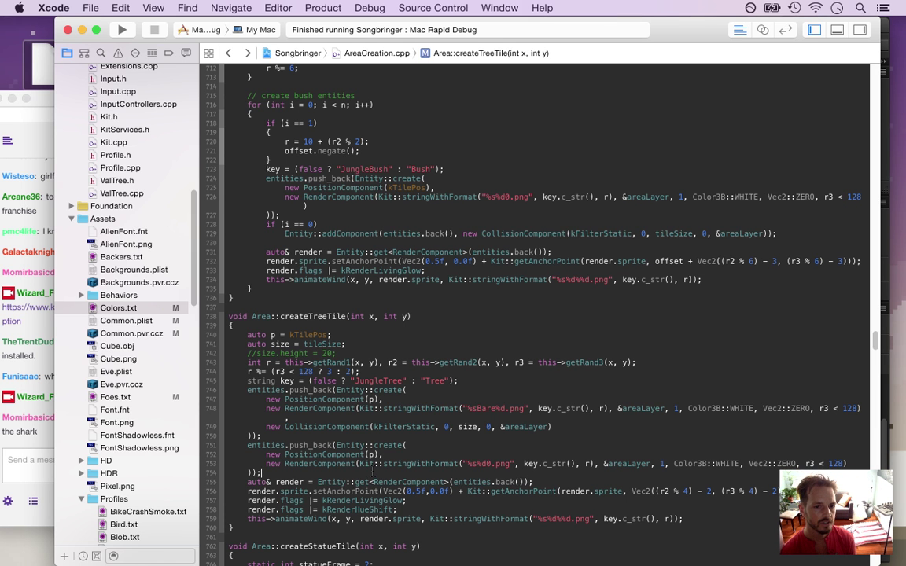
pyautogui.click(333, 510)
# Run the Songbringer project again, walk the character south into the forest and strike the flying insects with the sword.
pyautogui.press('super+r')
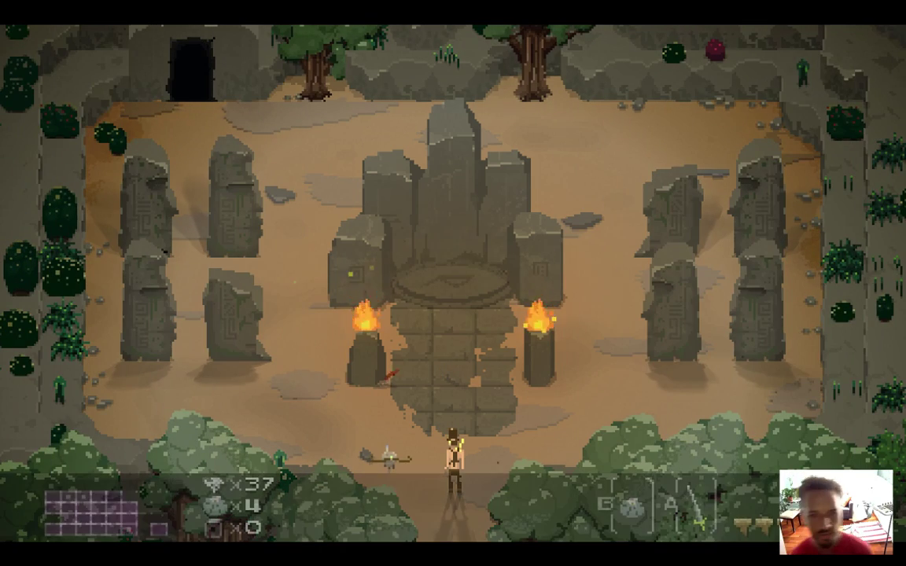
pyautogui.press('Down')
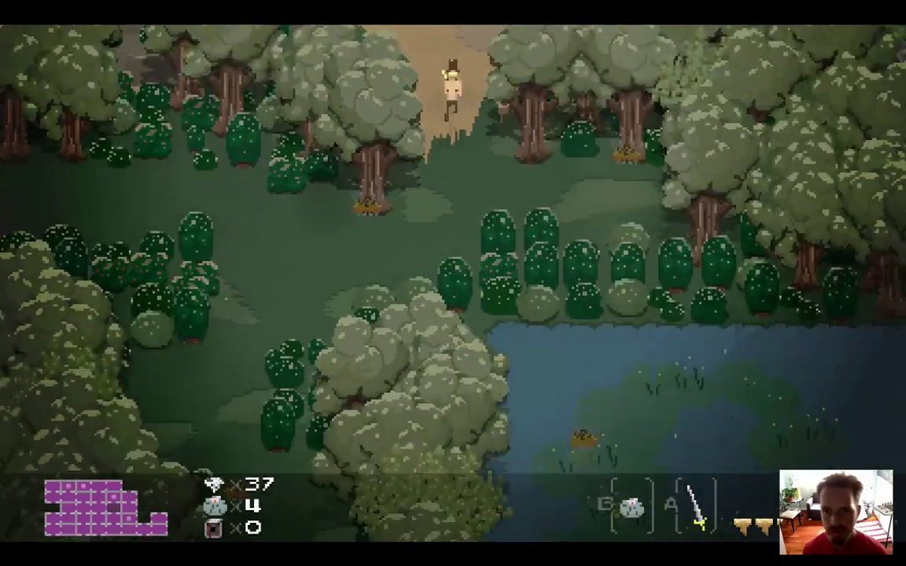
pyautogui.press('Left')
pyautogui.press('a')
pyautogui.press('Down')
pyautogui.press('a')
pyautogui.press('Down')
pyautogui.press('Left')
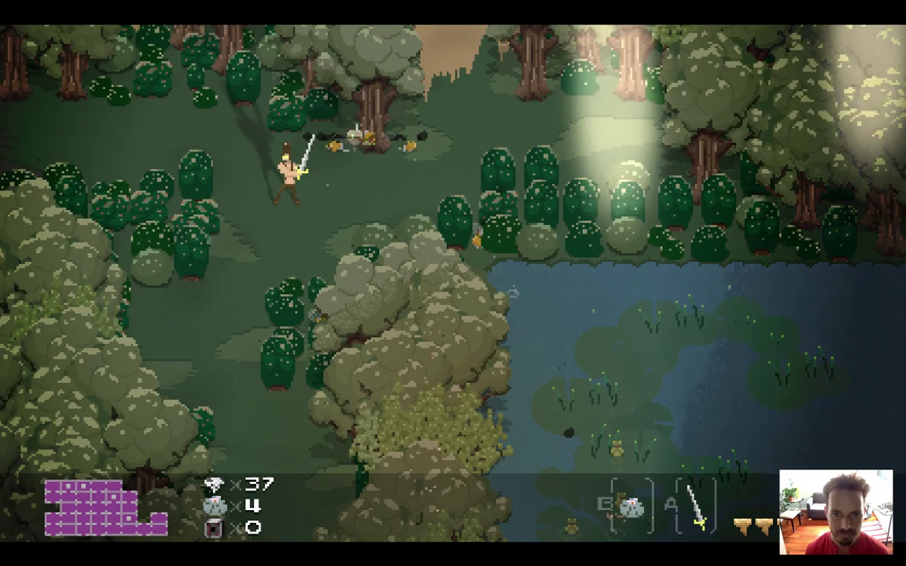
# Walk the character past the bushes and west into the neighbouring screen to examine the foliage colors, and quit the game.
pyautogui.press('Left')
pyautogui.press('Down')
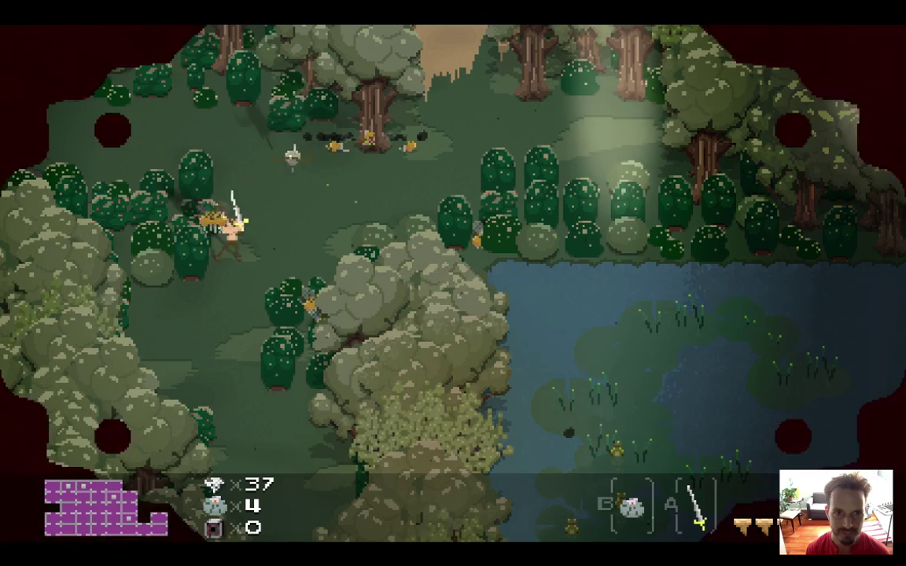
pyautogui.press('Up')
pyautogui.press('Right')
pyautogui.press('Left')
pyautogui.press('Left')
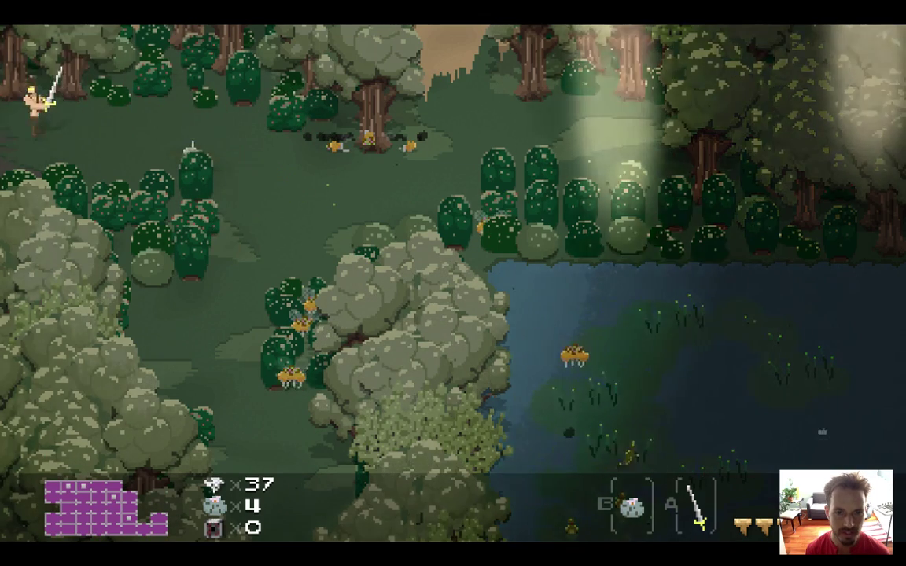
pyautogui.press('Left')
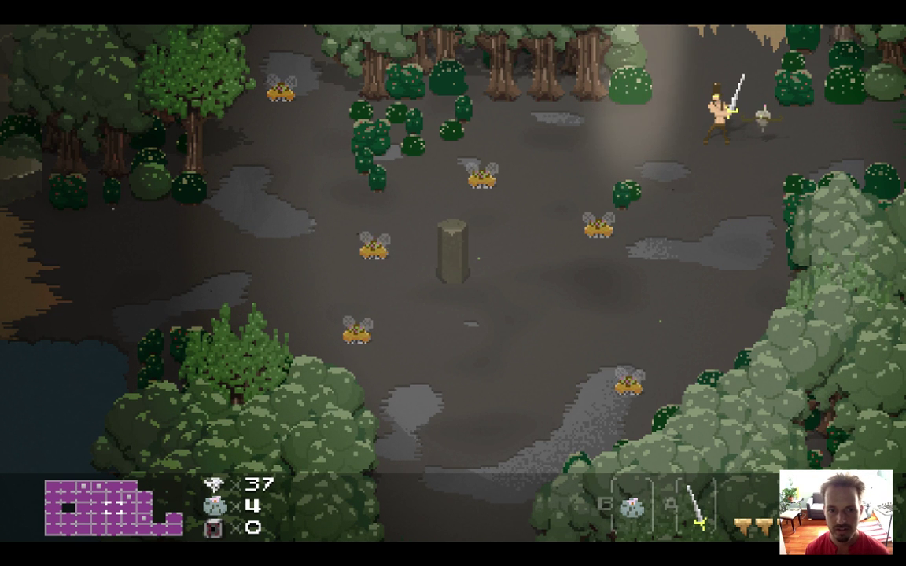
pyautogui.press('super+q')
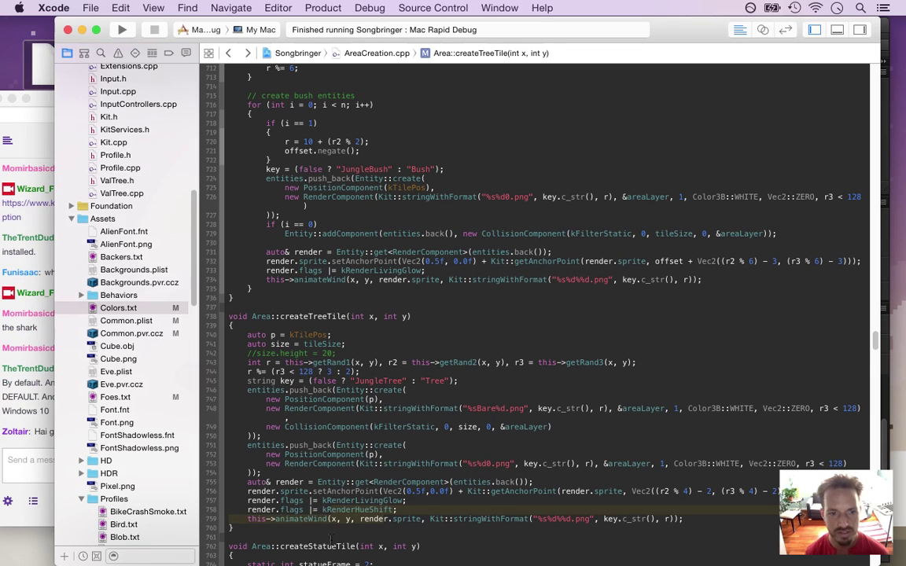
# Switch to Photoshop, copy the two leafy green bushes of the sprites layer and restore their earlier yellow version from the history.
pyautogui.press('super+Tab')
pyautogui.press('super+Tab')
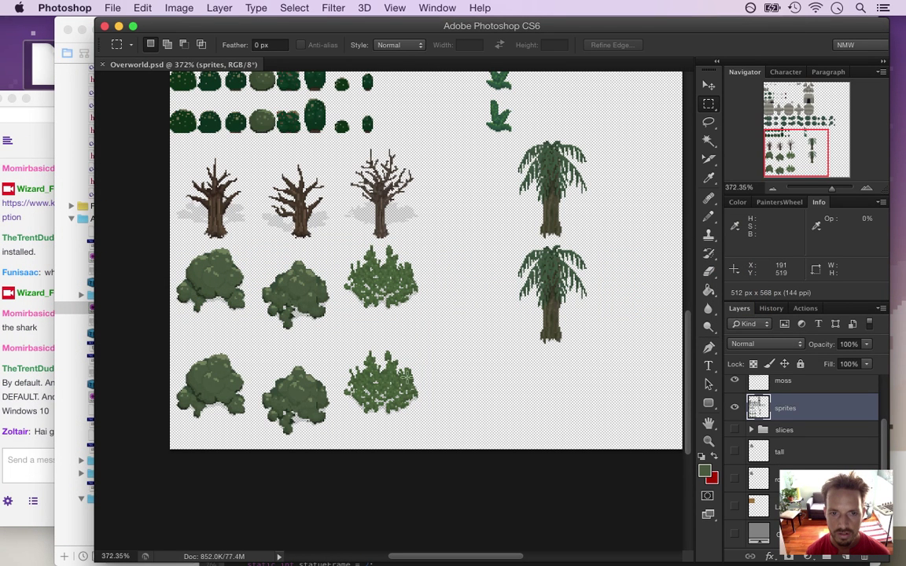
pyautogui.moveTo(349, 251); pyautogui.dragTo(439, 430)
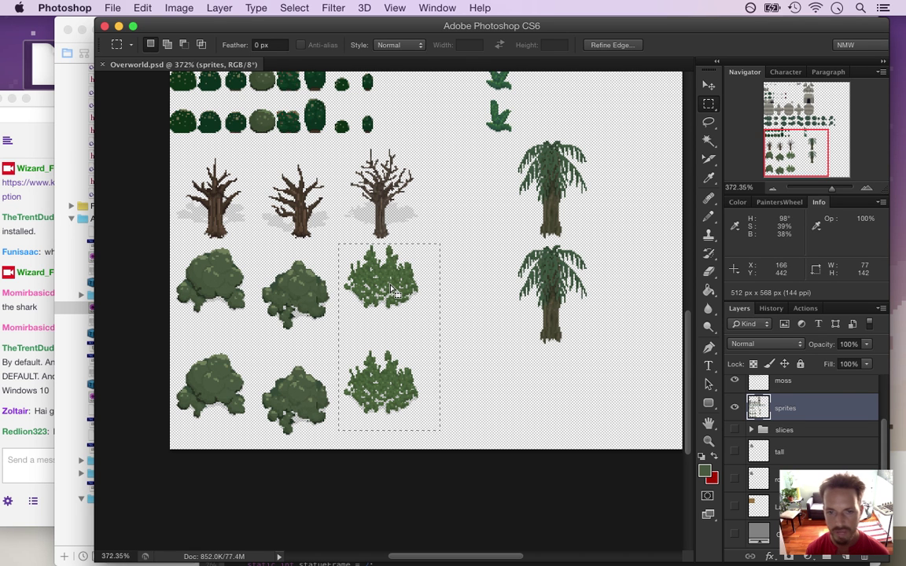
pyautogui.press('super+z')
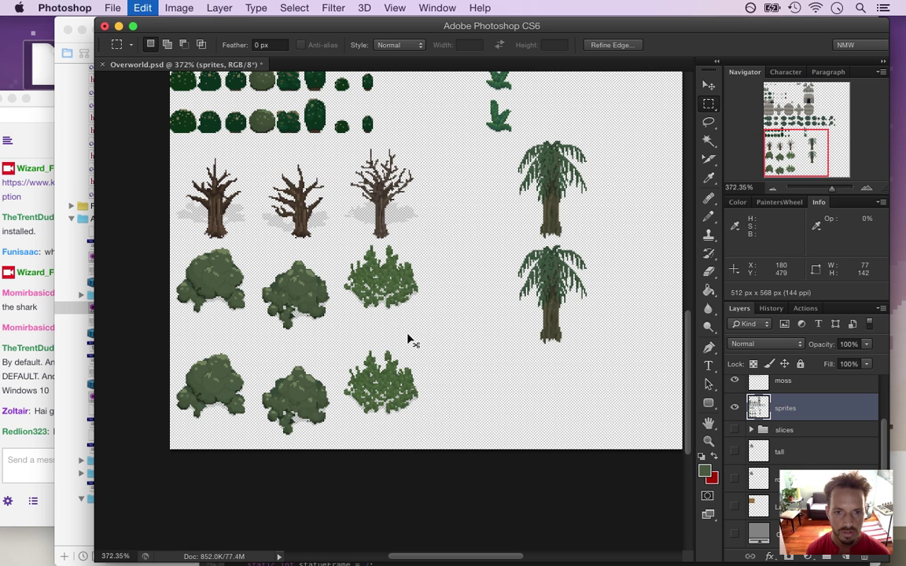
pyautogui.press('super+shift+z')
pyautogui.press('super+shift+z')
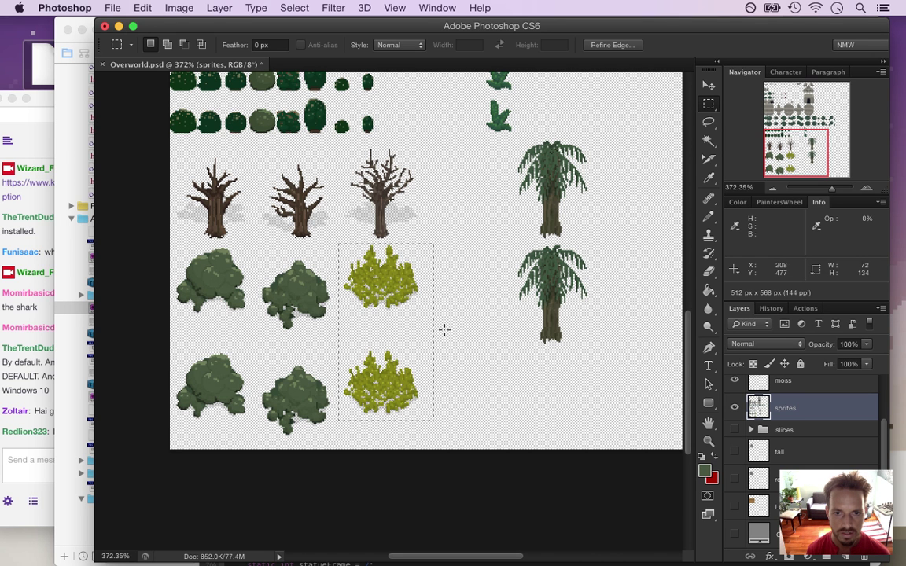
# Paste the copied green bushes as a new layer and move them between the yellow bushes and the palm tree.
pyautogui.press('super+d')
pyautogui.press('super+v')
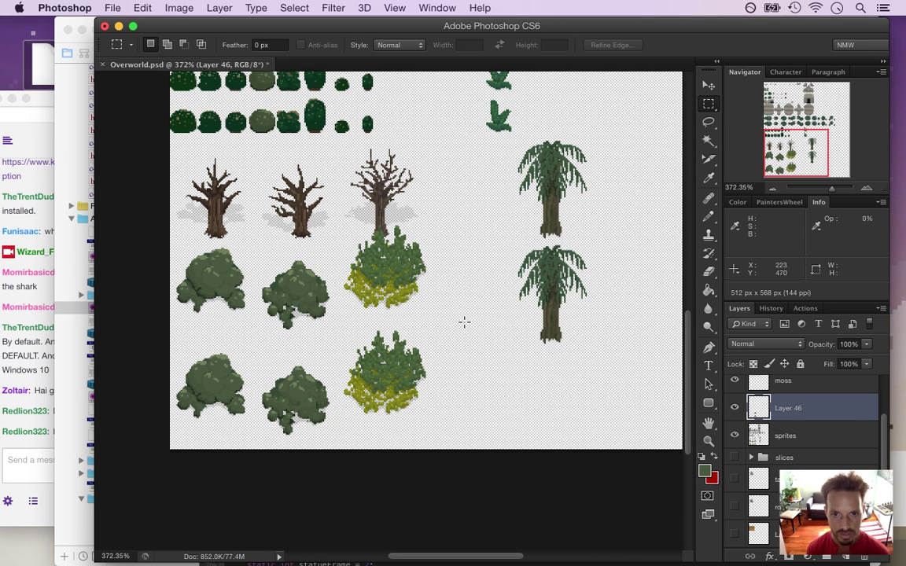
pyautogui.press('v')
pyautogui.moveTo(362, 234); pyautogui.dragTo(447, 251)
# Export Overworld with Save for Web as images only, using all user slices, and replace the existing files.
pyautogui.click(112, 7)
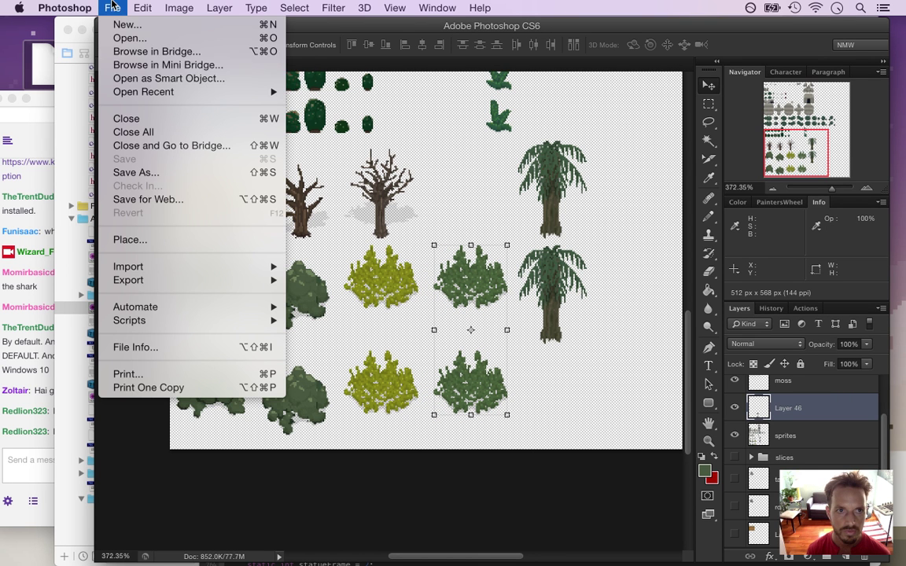
pyautogui.click(149, 199)
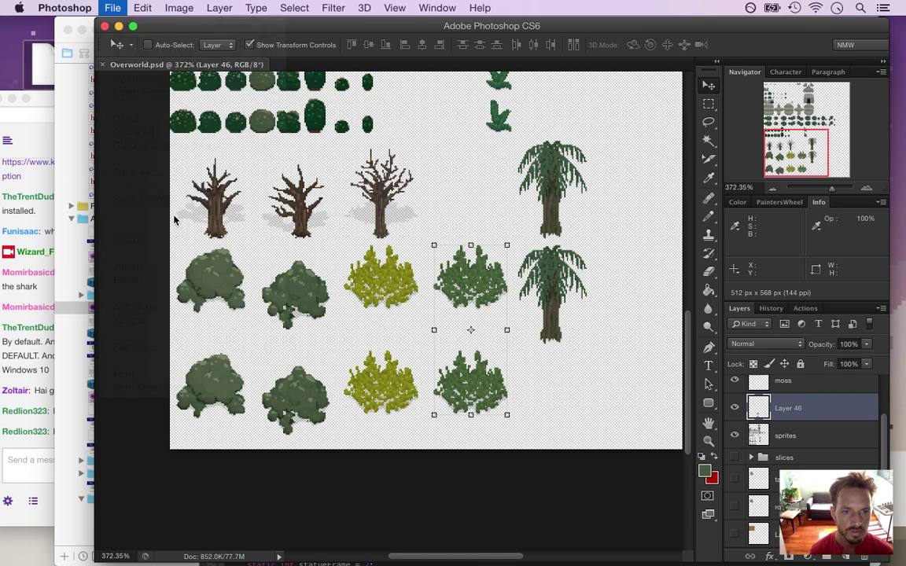
pyautogui.press('Return')
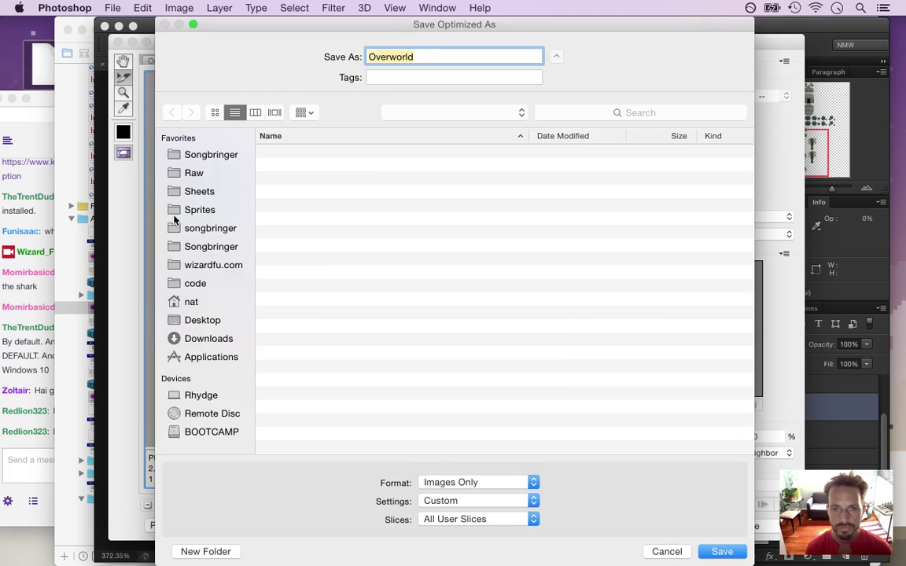
pyautogui.press('Return')
pyautogui.press('Return')
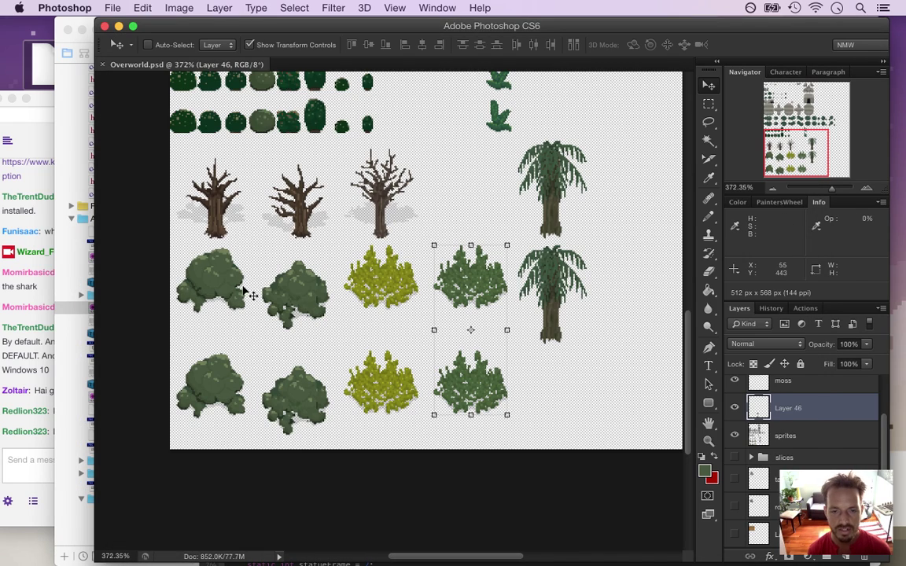
# Read the chat question "Why not?" and frame the yellow and green leafy bushes in turn with marquee selections to compare them.
pyautogui.click(21, 362)
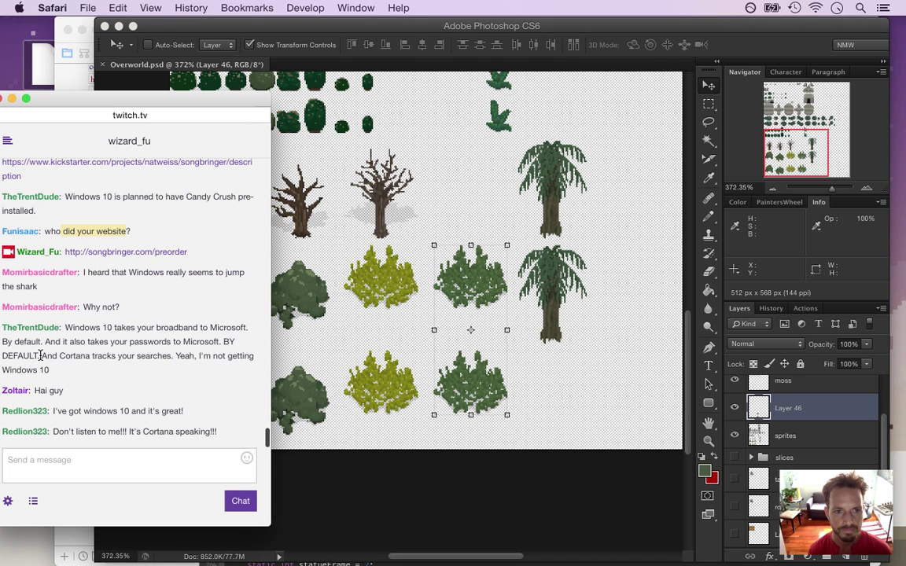
pyautogui.moveTo(92, 306); pyautogui.dragTo(119, 307)
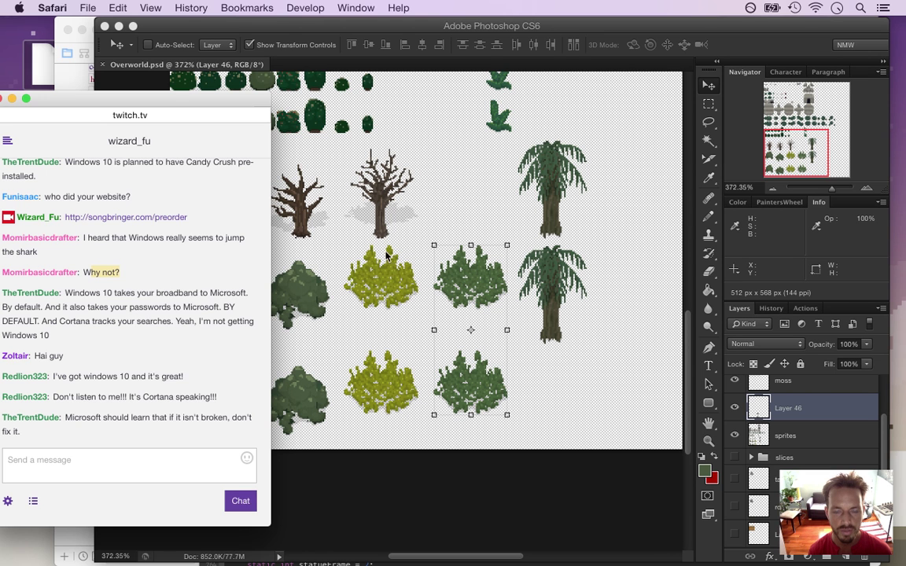
pyautogui.click(338, 244)
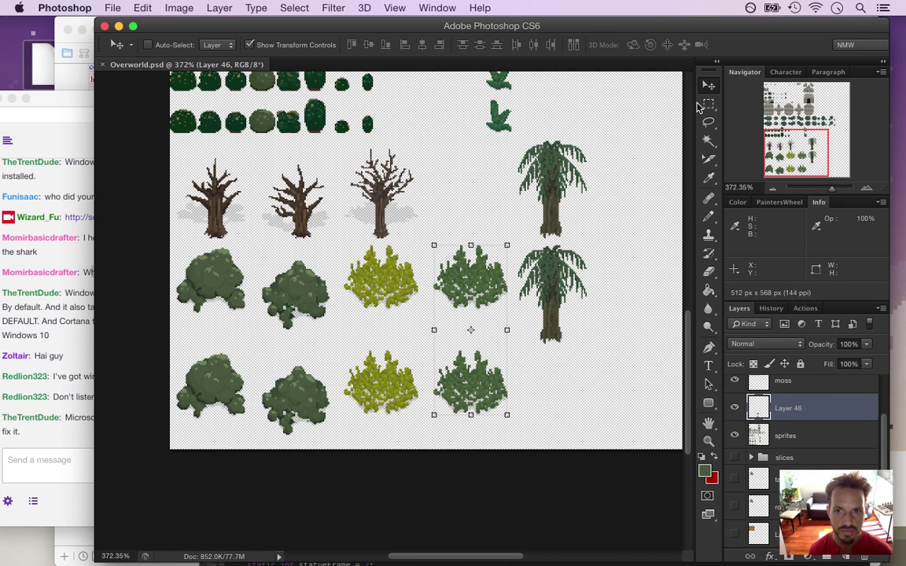
pyautogui.press('m')
pyautogui.moveTo(347, 246); pyautogui.dragTo(415, 423)
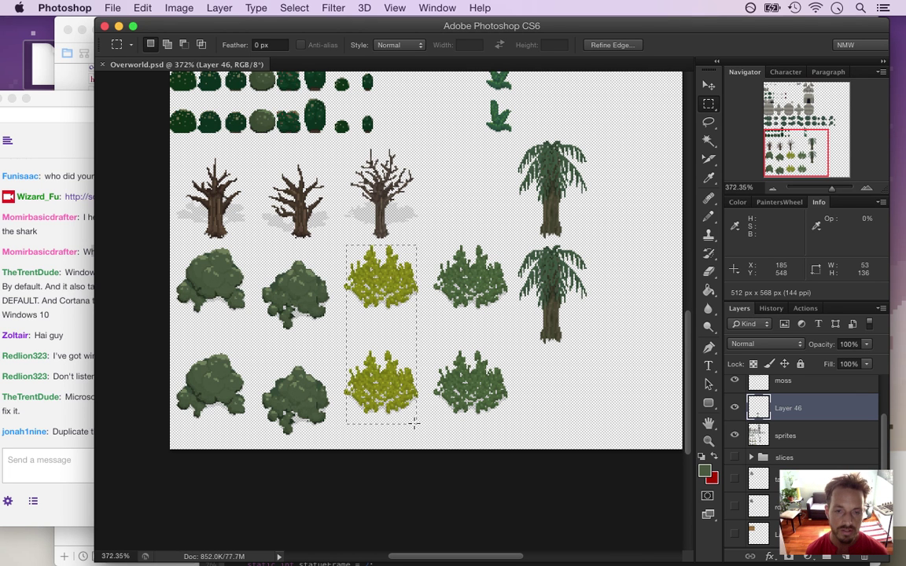
pyautogui.click(442, 268)
pyautogui.moveTo(478, 276); pyautogui.dragTo(512, 320)
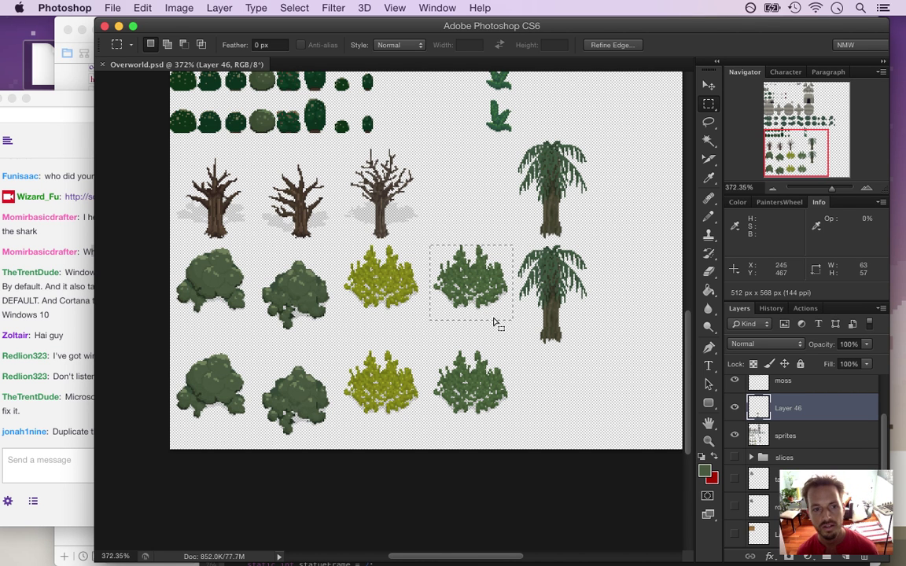
pyautogui.click(412, 299)
pyautogui.moveTo(338, 246); pyautogui.dragTo(418, 317)
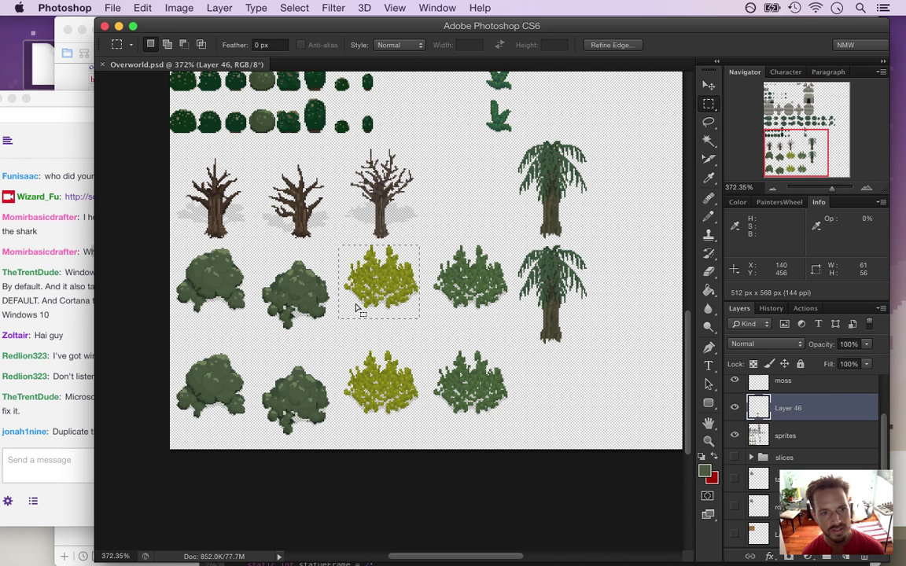
# Read the stream chat message about Windows 10 taking broadband and passwords, highlighting its passages.
pyautogui.click(76, 191)
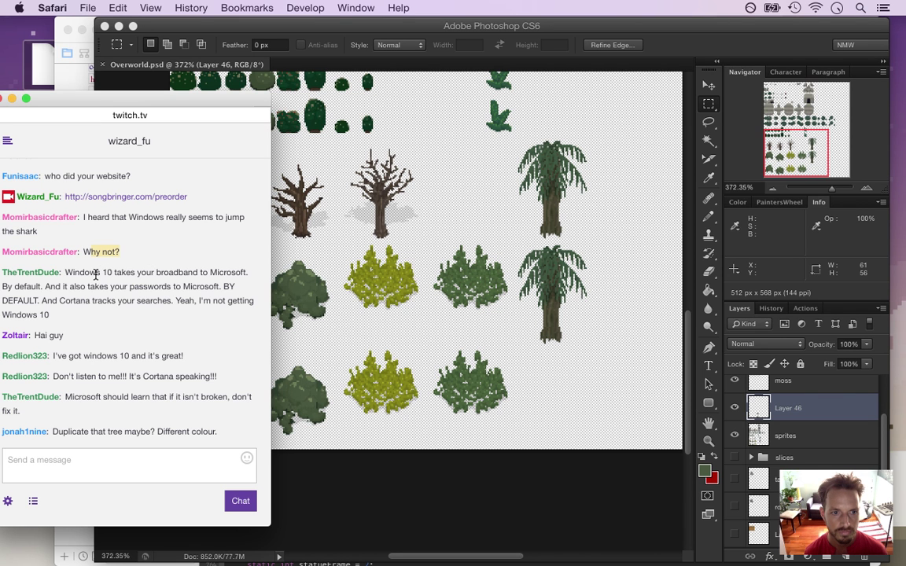
pyautogui.moveTo(92, 274); pyautogui.dragTo(127, 321)
pyautogui.click(126, 322)
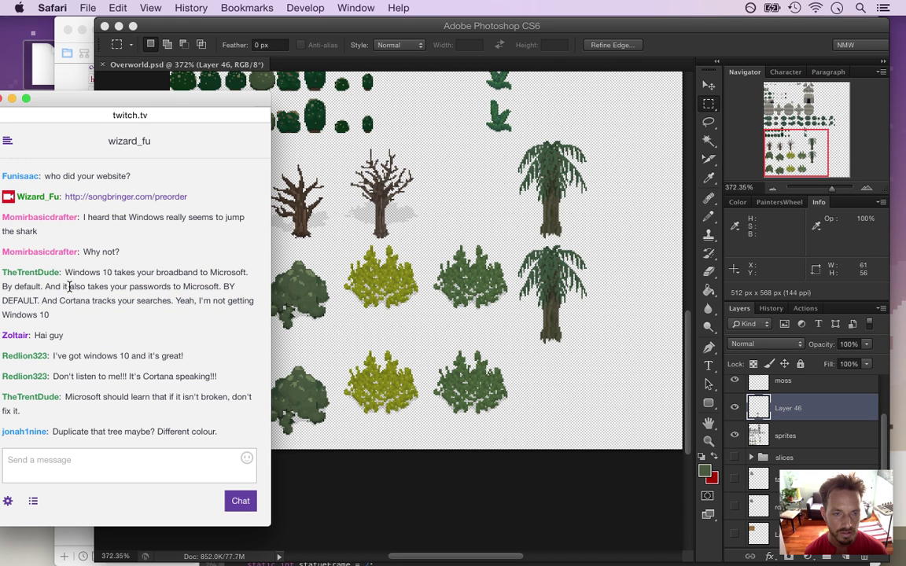
pyautogui.moveTo(52, 293); pyautogui.dragTo(150, 266)
pyautogui.click(56, 267)
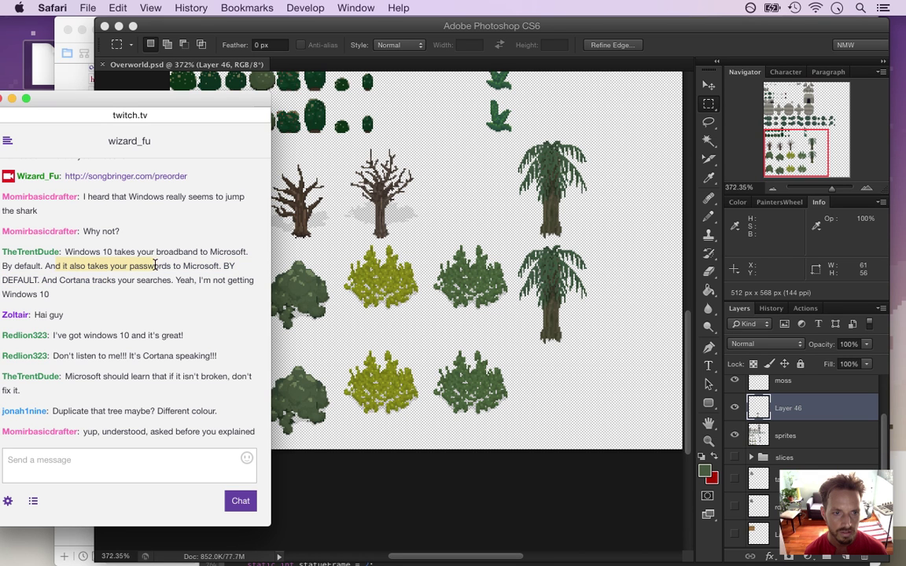
pyautogui.click(92, 269)
pyautogui.moveTo(75, 256); pyautogui.dragTo(88, 291)
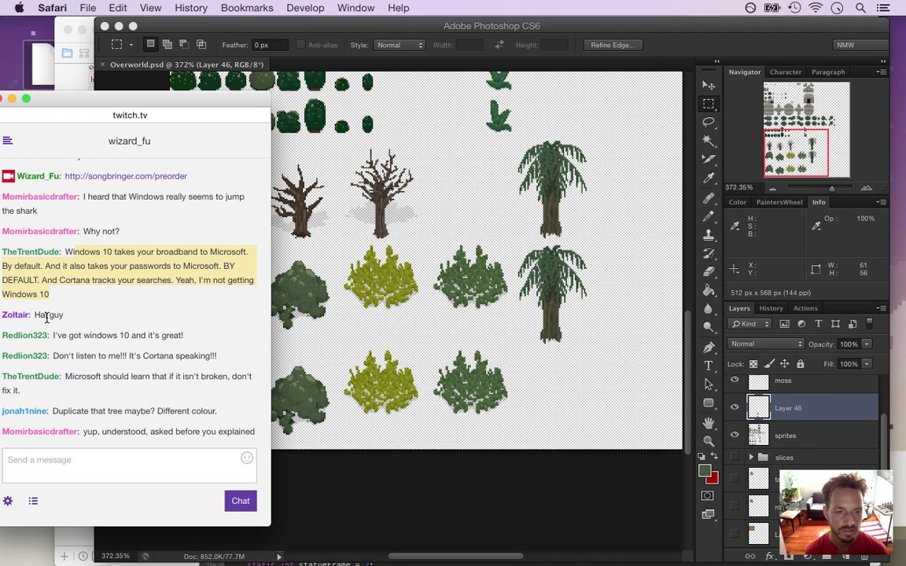
# Read the newer chat messages, from the greeting and the Cortana joke to the suggestion of duplicating the tree in a different colour.
pyautogui.moveTo(35, 315); pyautogui.dragTo(64, 314)
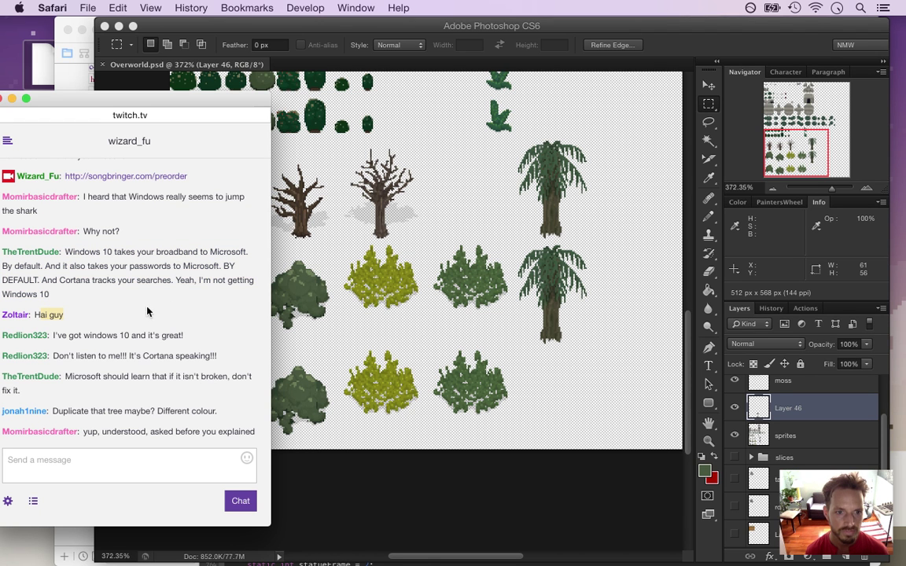
pyautogui.moveTo(76, 355); pyautogui.dragTo(206, 356)
pyautogui.moveTo(143, 356); pyautogui.dragTo(179, 353)
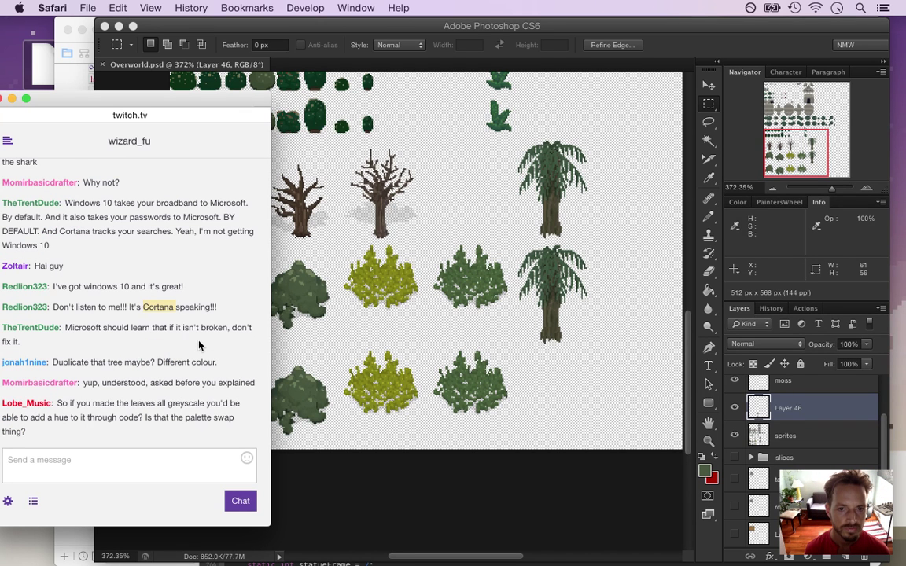
pyautogui.moveTo(76, 362); pyautogui.dragTo(153, 362)
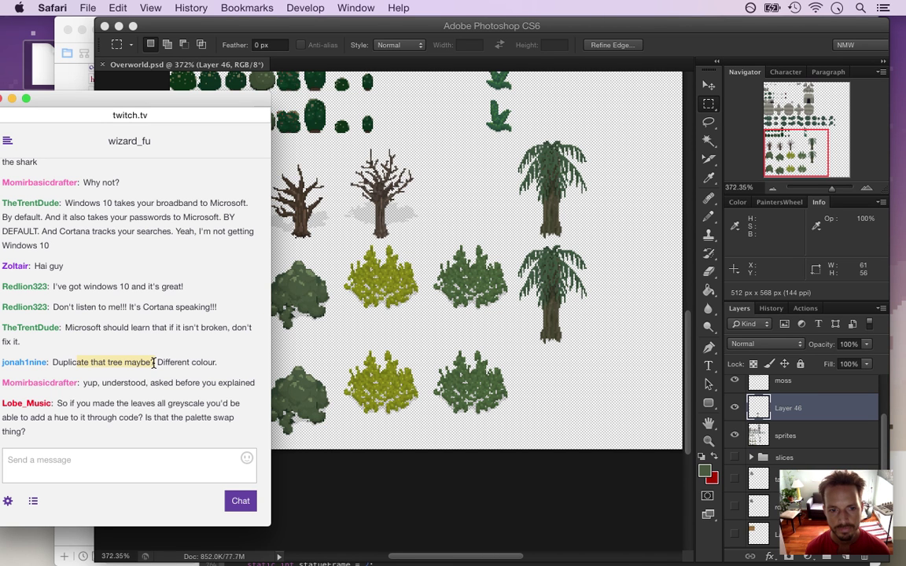
pyautogui.moveTo(101, 383); pyautogui.dragTo(197, 384)
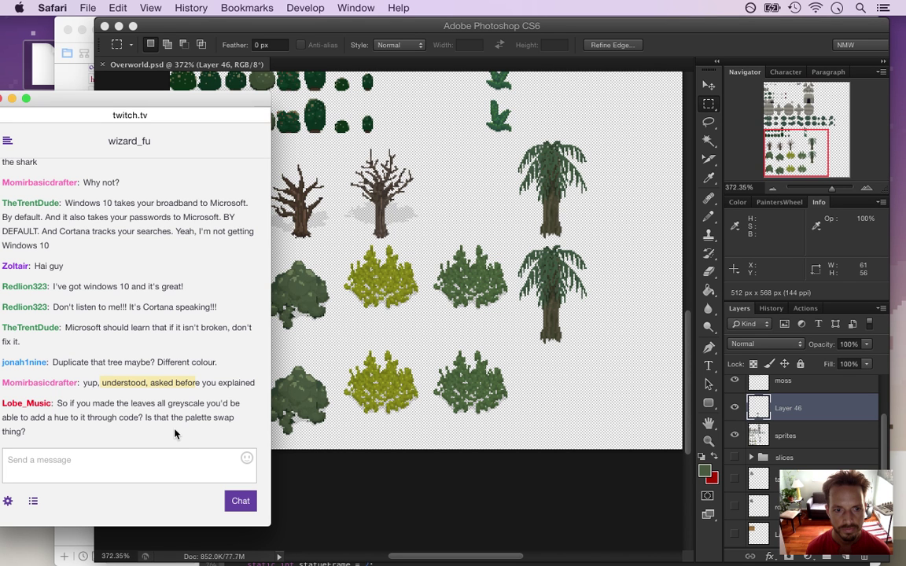
# Read the chat question about greyscale leaves and hue through code, and inspect the second dark green bush's shades up close with the Eyedropper.
pyautogui.moveTo(61, 403); pyautogui.dragTo(94, 407)
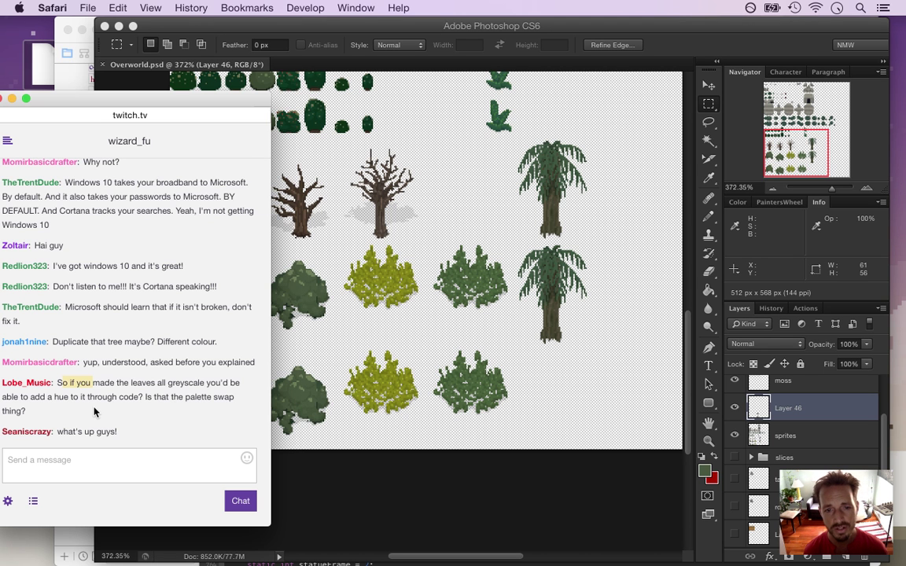
pyautogui.click(659, 39)
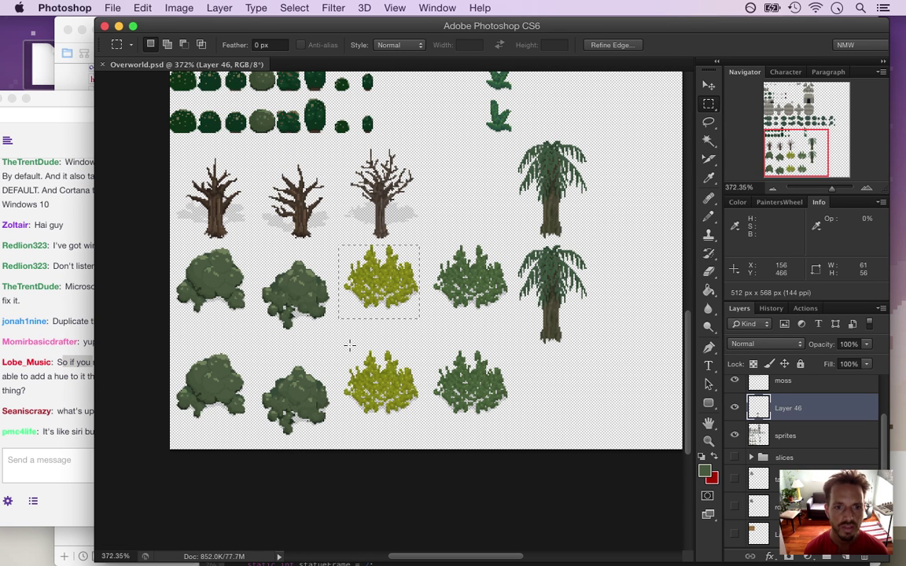
pyautogui.press('super+d')
pyautogui.moveTo(279, 286); pyautogui.dragTo(365, 328)
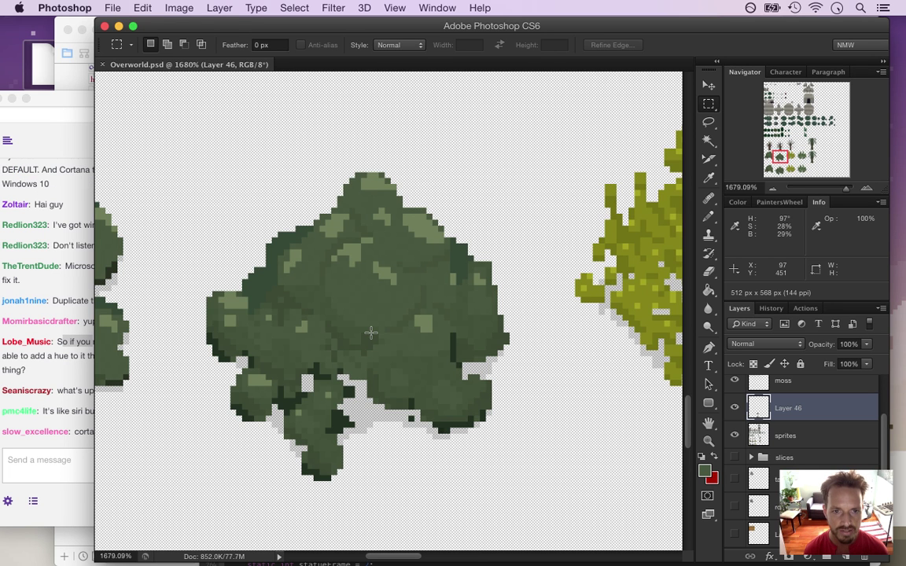
pyautogui.press('i')
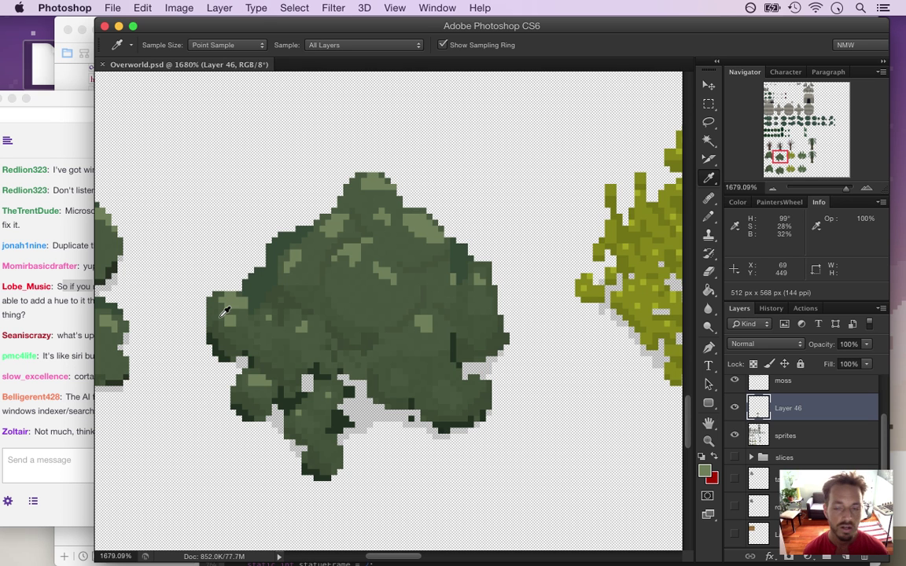
pyautogui.moveTo(263, 260); pyautogui.dragTo(182, 261)
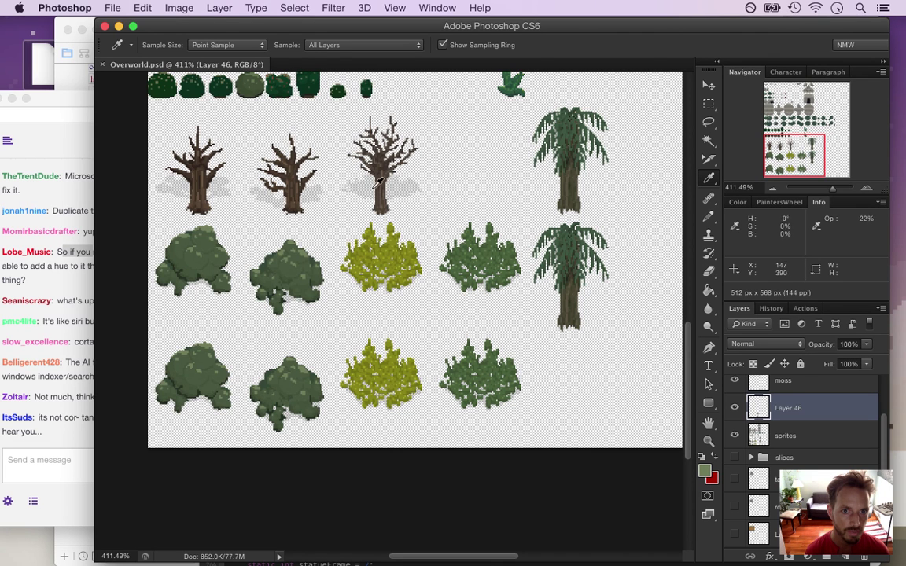
# Read the stream chat messages from "what's up guys!" to "cortana = microsoft siri", highlighting each one.
pyautogui.click(71, 288)
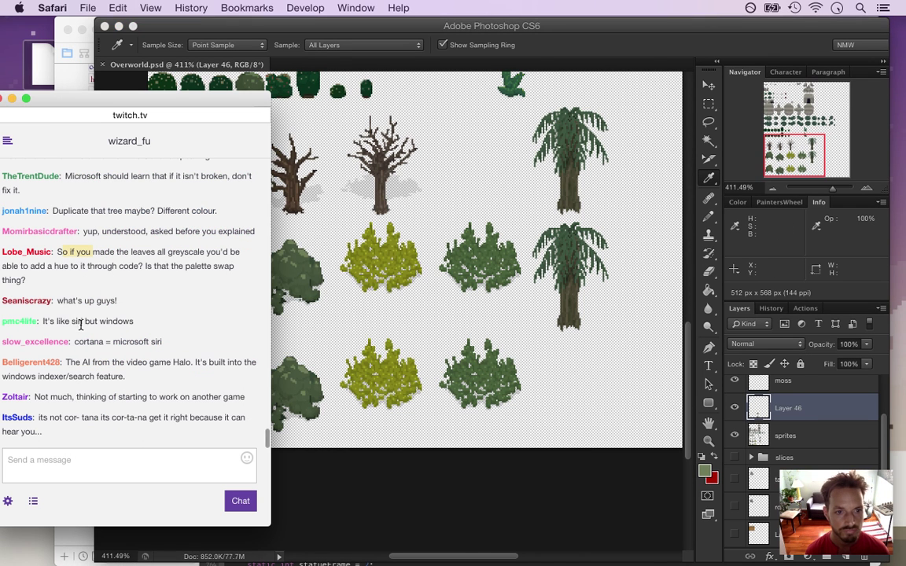
pyautogui.moveTo(58, 300); pyautogui.dragTo(125, 262)
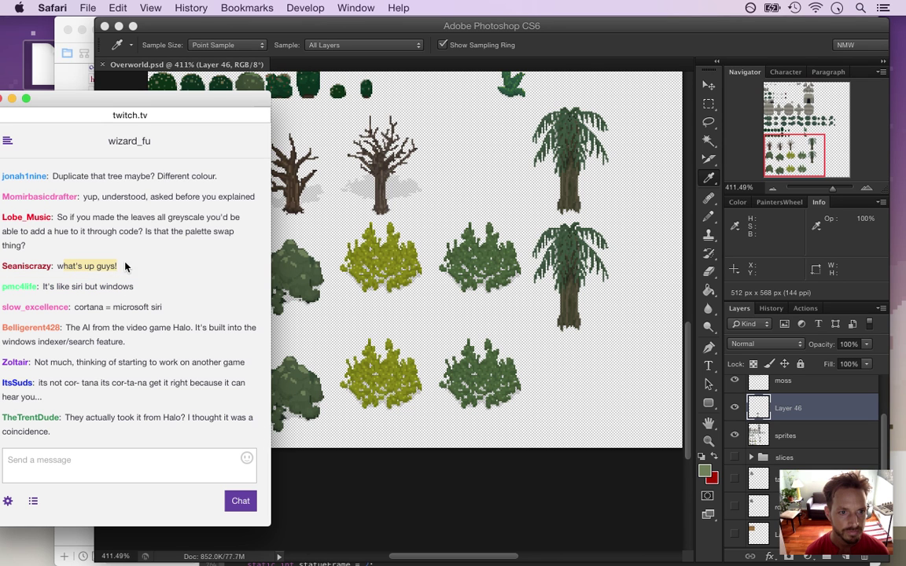
pyautogui.moveTo(55, 287); pyautogui.dragTo(146, 291)
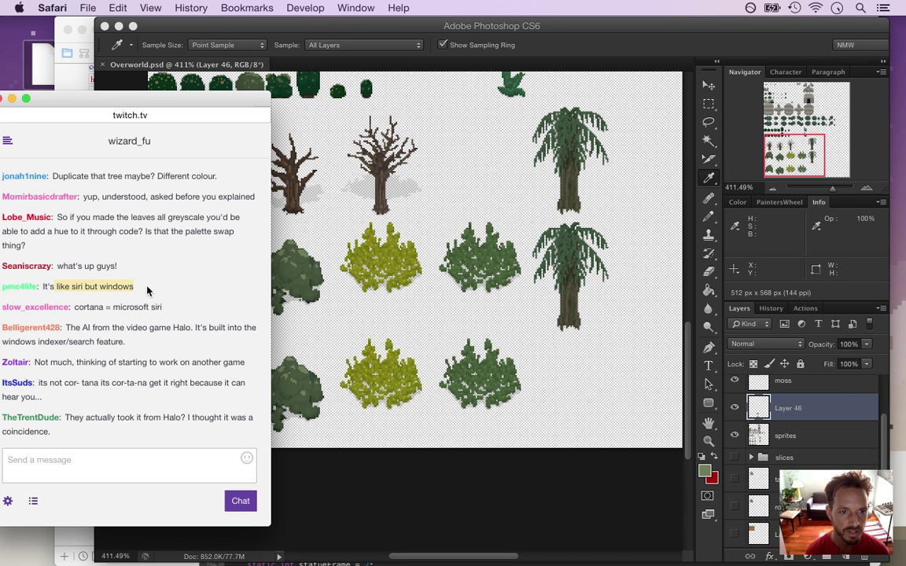
pyautogui.moveTo(93, 307); pyautogui.dragTo(192, 313)
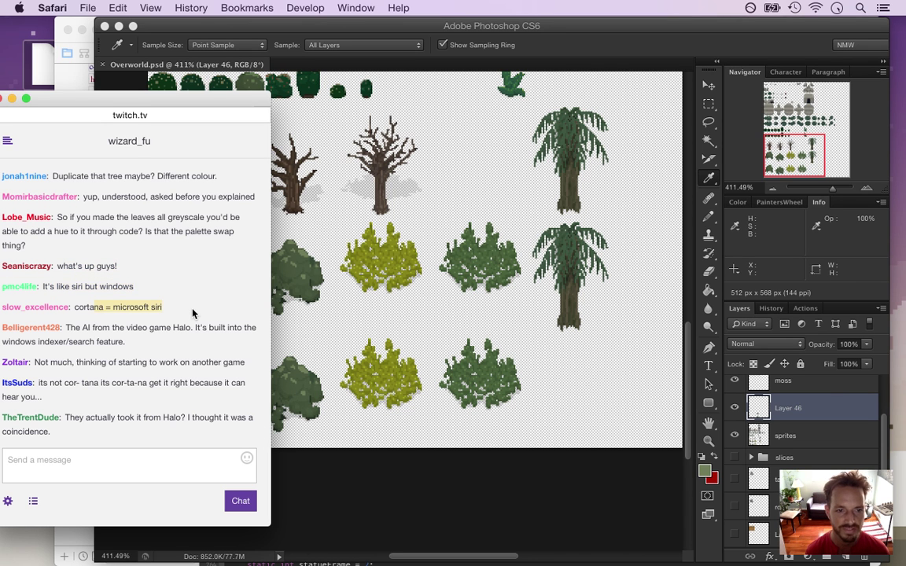
pyautogui.click(170, 272)
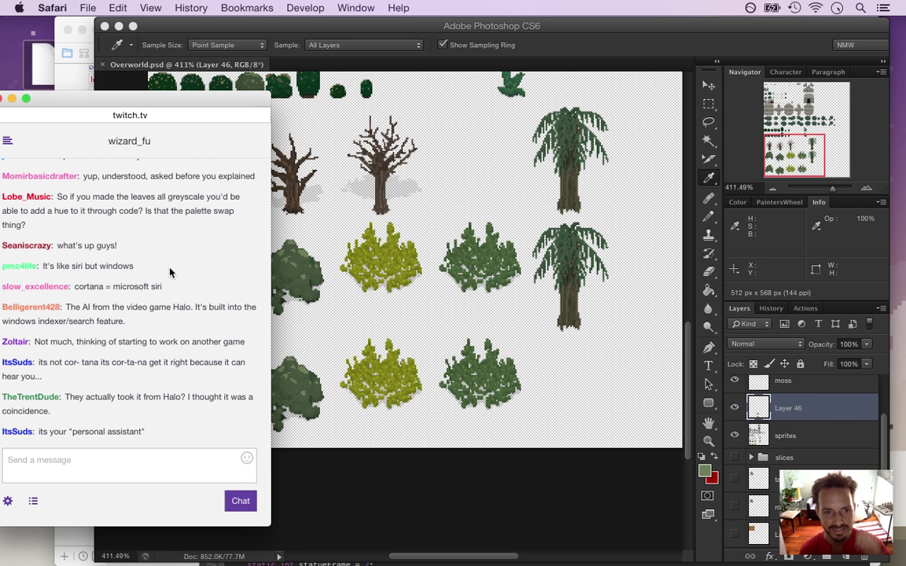
# Read the chat messages about the Halo AI, starting work on another game and the pronunciation of "cor-ta-na".
pyautogui.moveTo(82, 307); pyautogui.dragTo(189, 307)
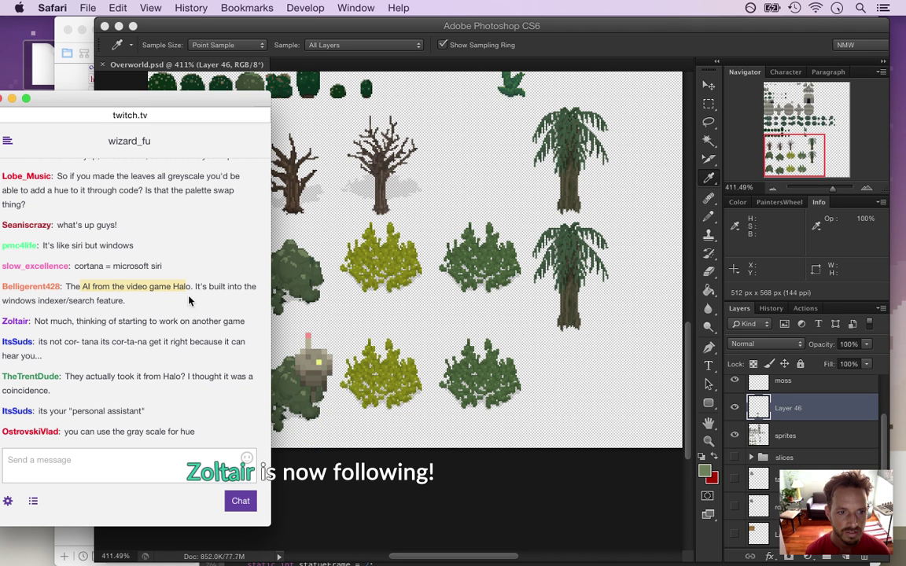
pyautogui.moveTo(48, 320); pyautogui.dragTo(212, 321)
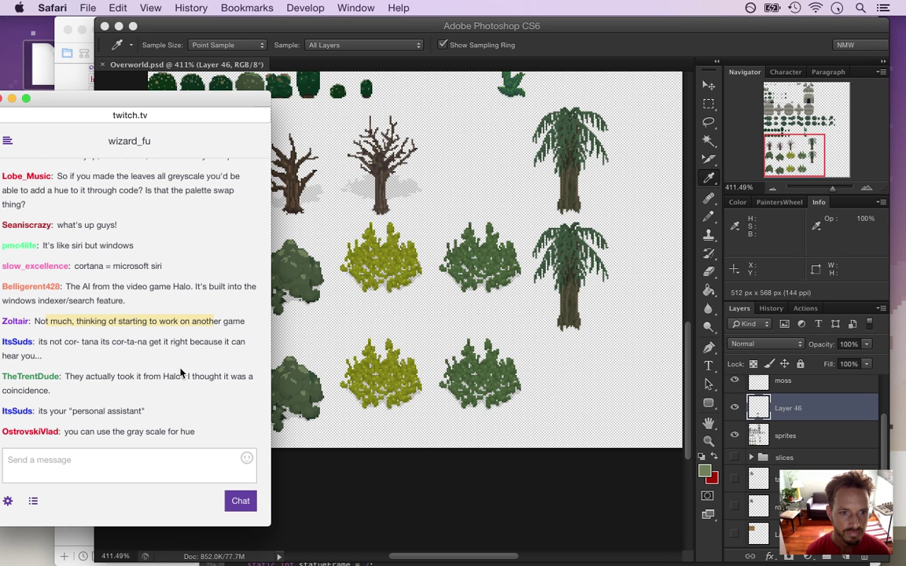
pyautogui.moveTo(99, 341); pyautogui.dragTo(125, 358)
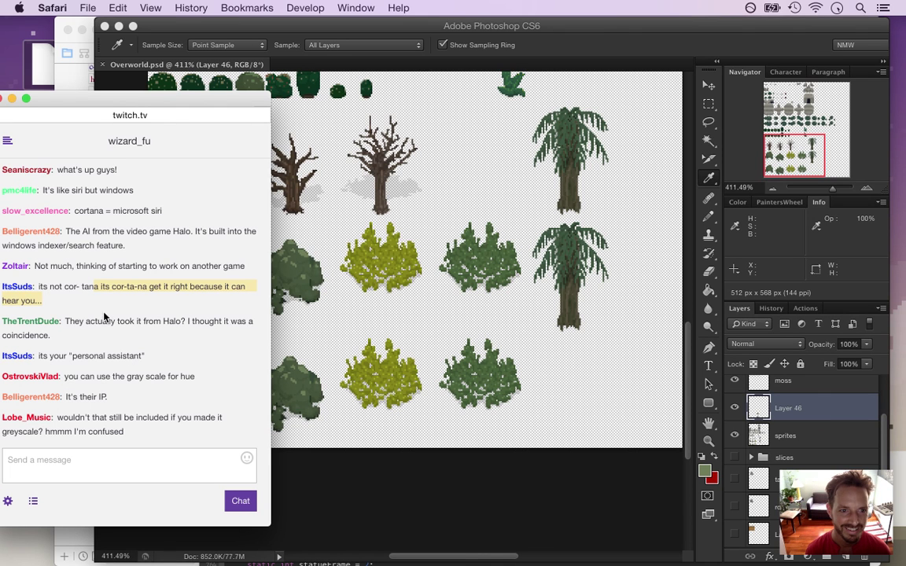
pyautogui.moveTo(112, 286); pyautogui.dragTo(147, 287)
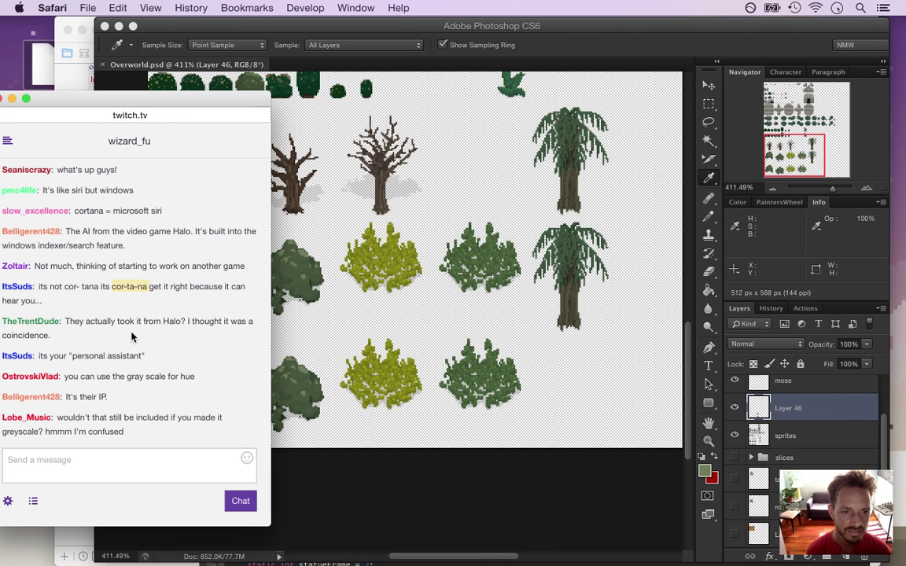
pyautogui.click(131, 336)
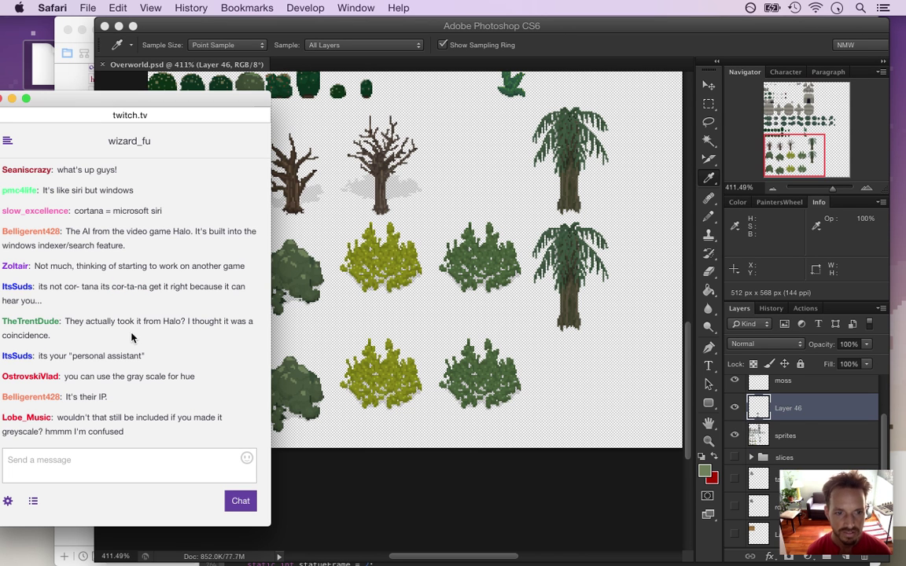
# Read the chat messages on using gray scale for hue and making a hue map, comparing them with the bush sprites.
pyautogui.moveTo(79, 377); pyautogui.dragTo(180, 357)
pyautogui.click(196, 386)
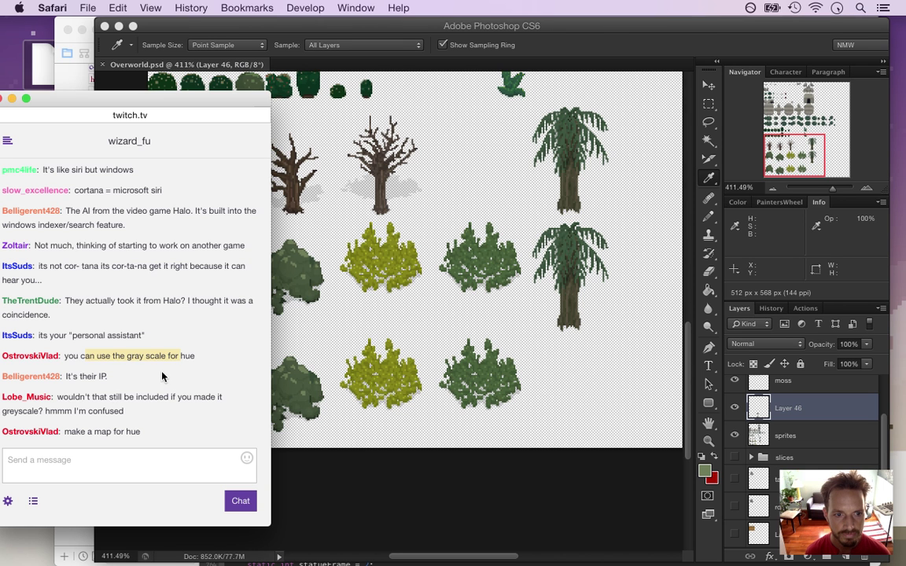
pyautogui.moveTo(75, 397); pyautogui.dragTo(144, 418)
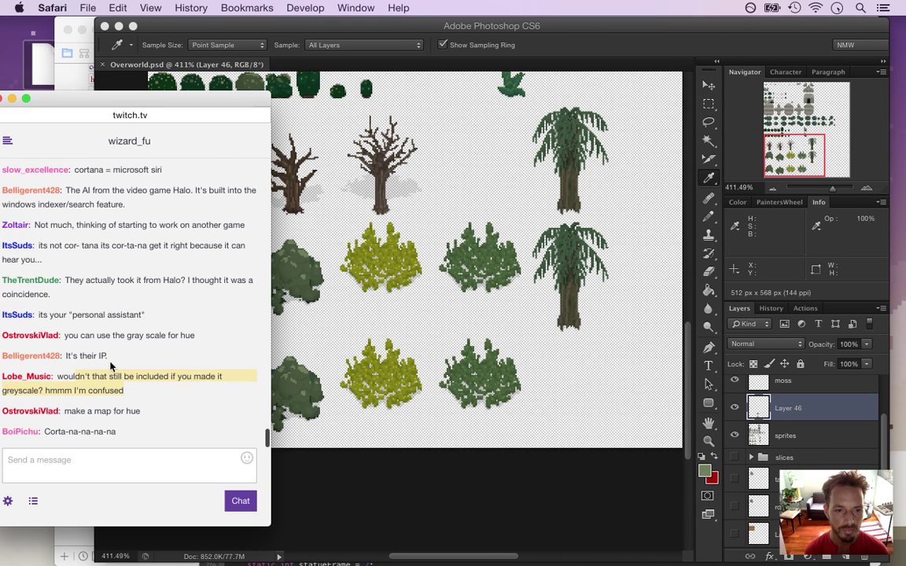
pyautogui.moveTo(82, 411); pyautogui.dragTo(157, 415)
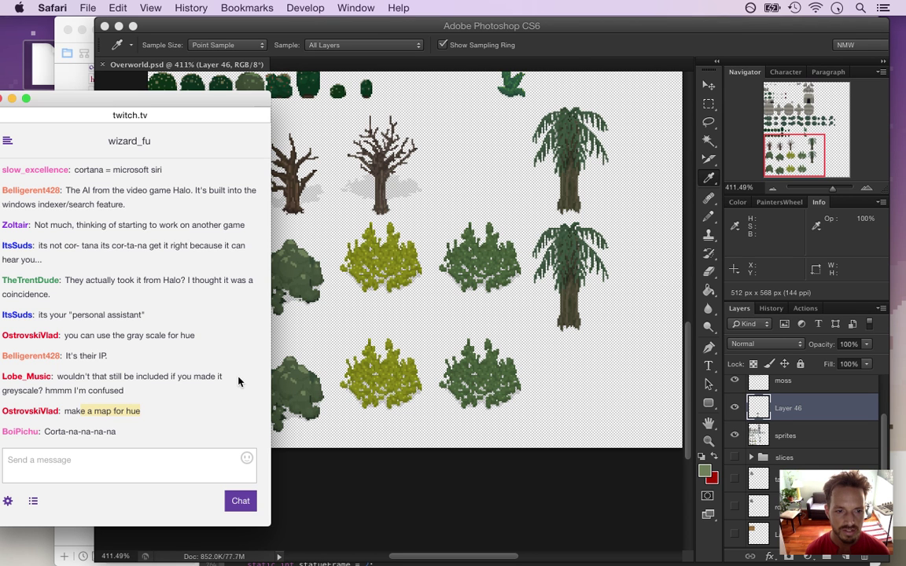
pyautogui.click(552, 47)
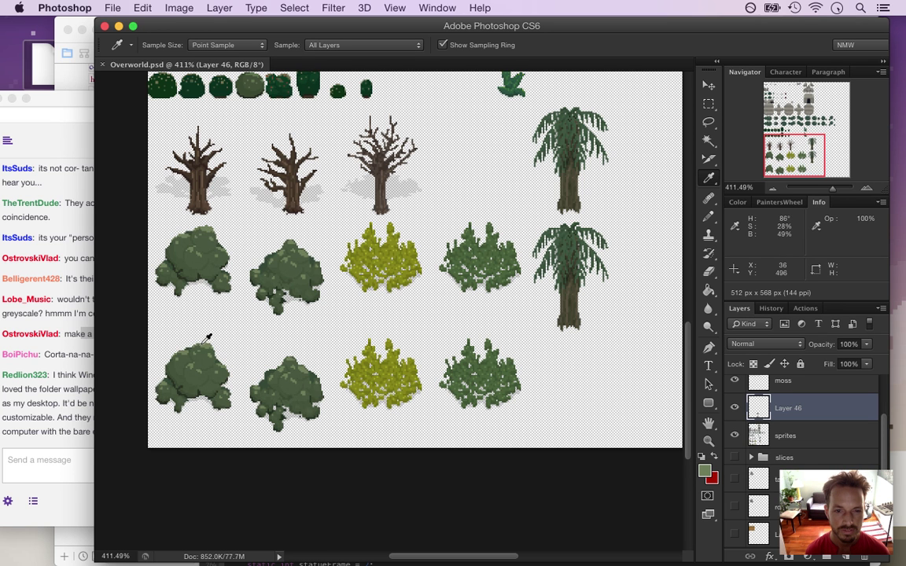
pyautogui.click(70, 322)
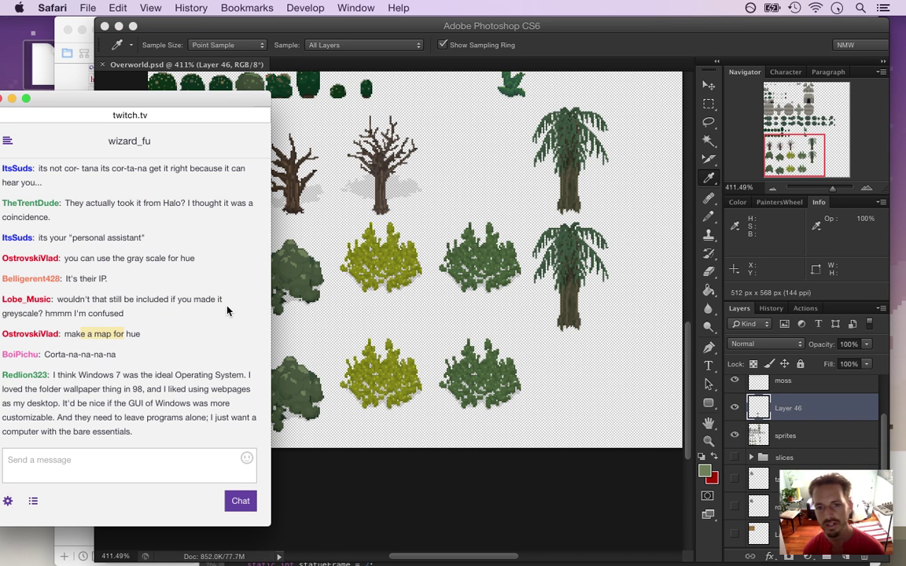
# Switch to Xcode and begin an if statement on a new line above the second entities.push_back call in Area::createTreeTile.
pyautogui.press('super+Tab')
pyautogui.press('super+Tab')
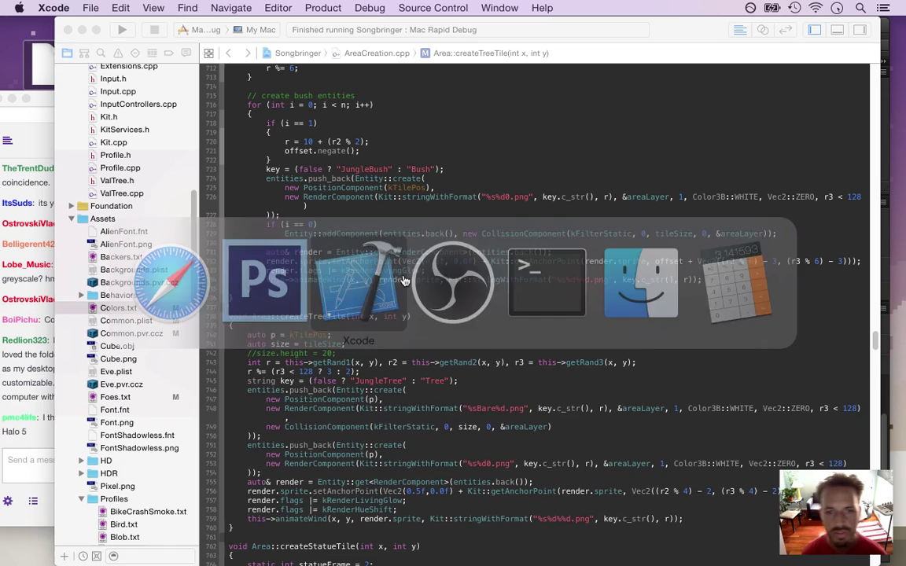
pyautogui.press('Up')
pyautogui.press('Up')
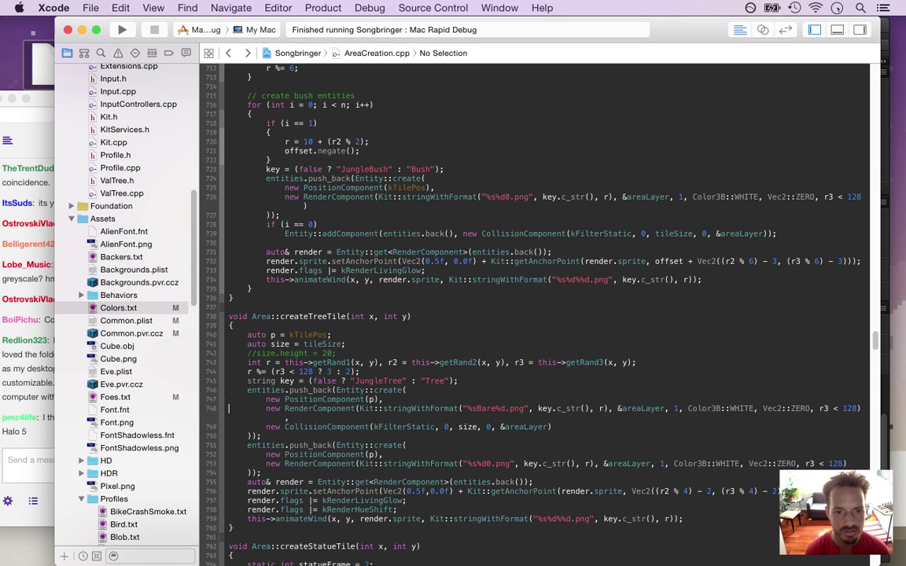
pyautogui.press('Down')
pyautogui.press('Down')
pyautogui.press('Down')
pyautogui.press('Down')
pyautogui.press('Down')
pyautogui.press('Down')
pyautogui.press('Down')
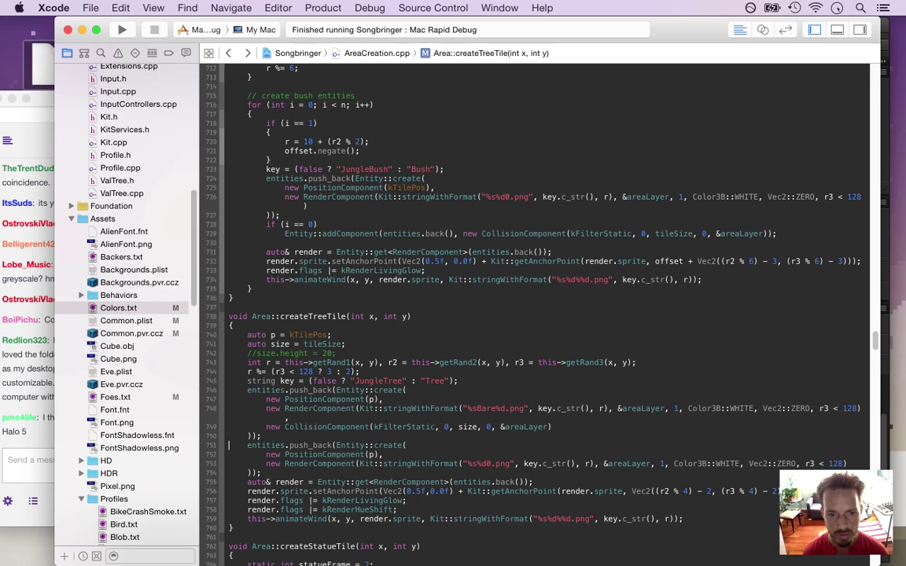
pyautogui.press('Down')
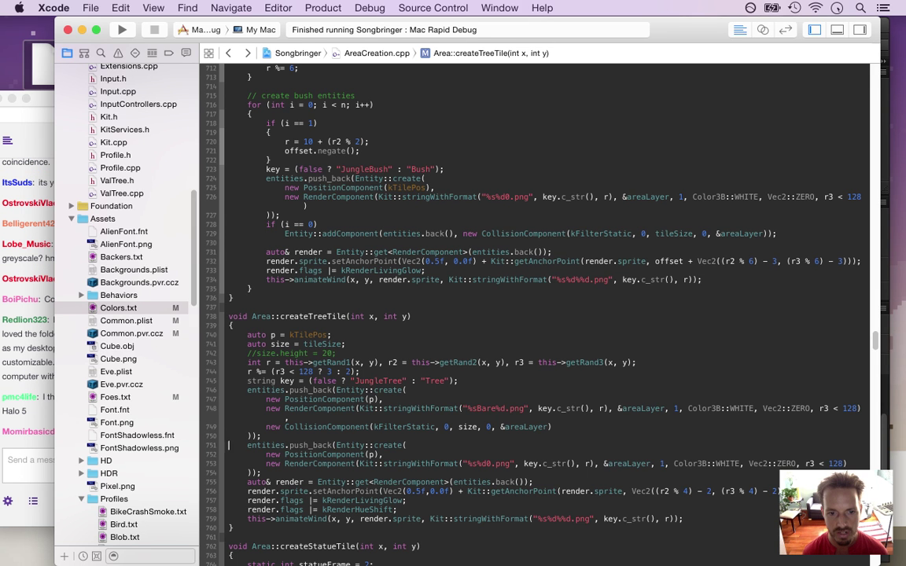
pyautogui.press('Return')
pyautogui.press('Up')
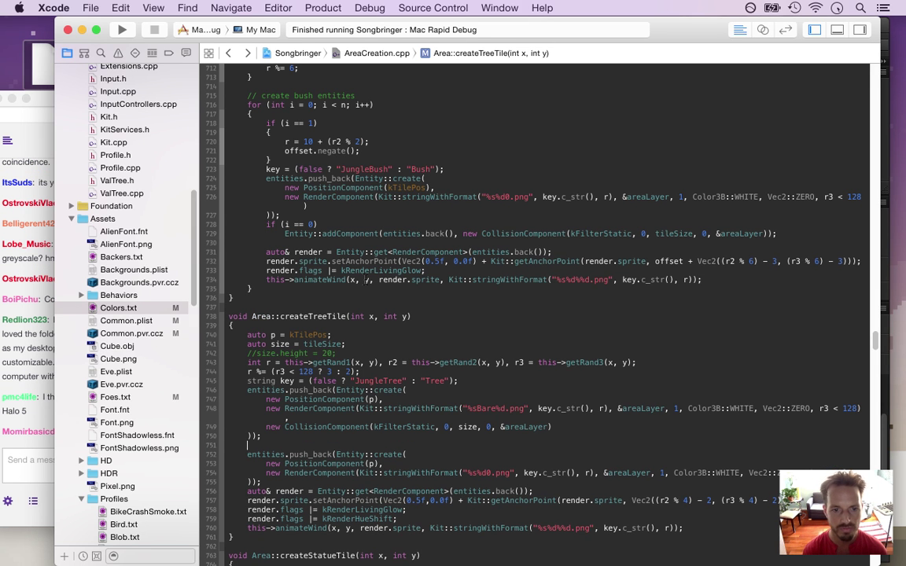
pyautogui.write('if (')
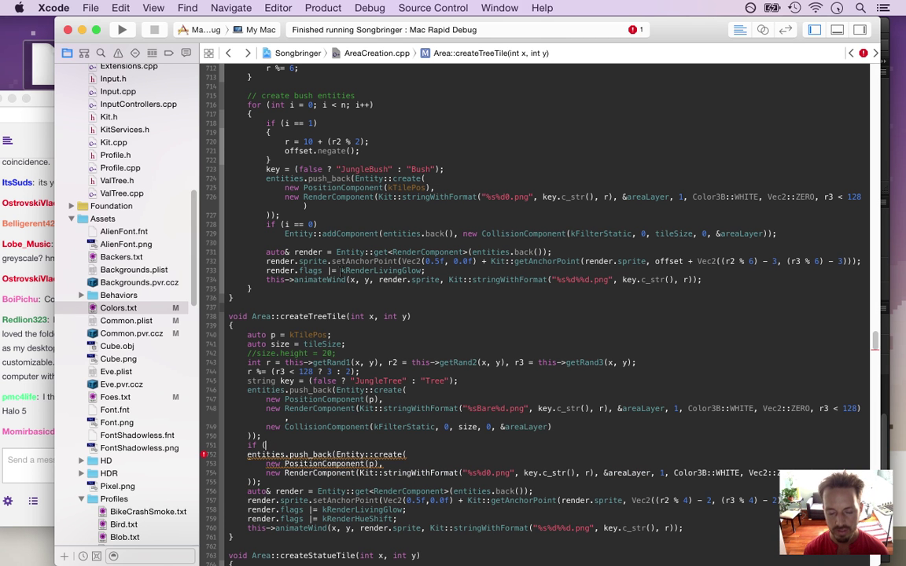
pyautogui.write('areaStyle =')
pyautogui.press('BackSpace')
pyautogui.press('BackSpace')
pyautogui.press('BackSpace')
pyautogui.press('BackSpace')
pyautogui.press('BackSpace')
pyautogui.press('BackSpace')
pyautogui.press('BackSpace')
pyautogui.press('BackSpace')
pyautogui.press('BackSpace')
pyautogui.press('BackSpace')
pyautogui.press('BackSpace')
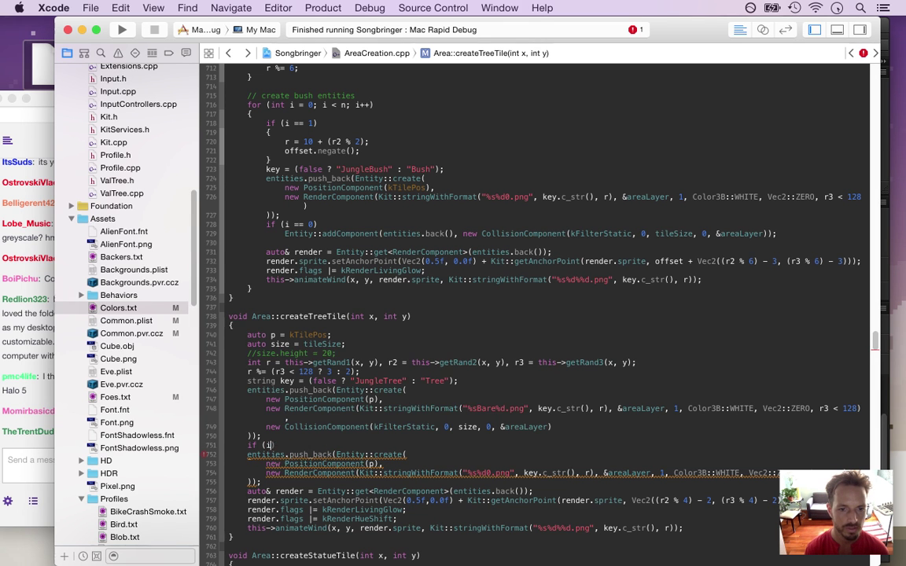
# Complete the if condition in createTreeTile as isStyleDark(areaStyle) && r3 < 128.
pyautogui.write('isSt')
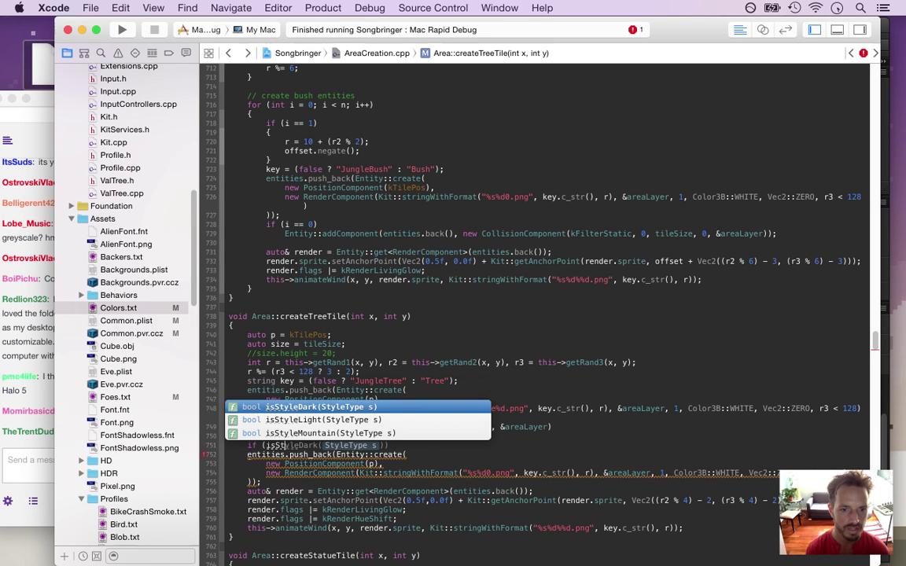
pyautogui.press('Return')
pyautogui.write('areaStyle')
pyautogui.press('Return')
pyautogui.write(')')
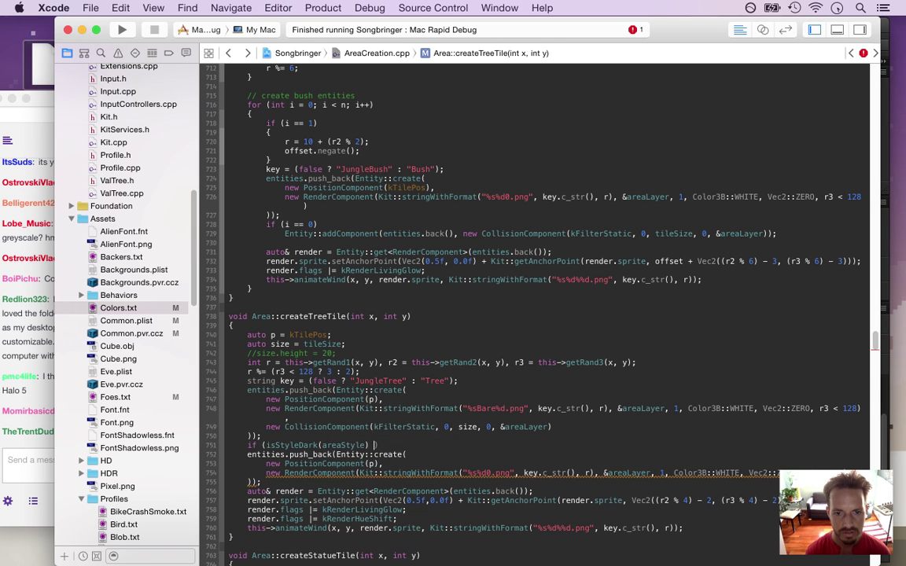
pyautogui.write(' && r3 < ')
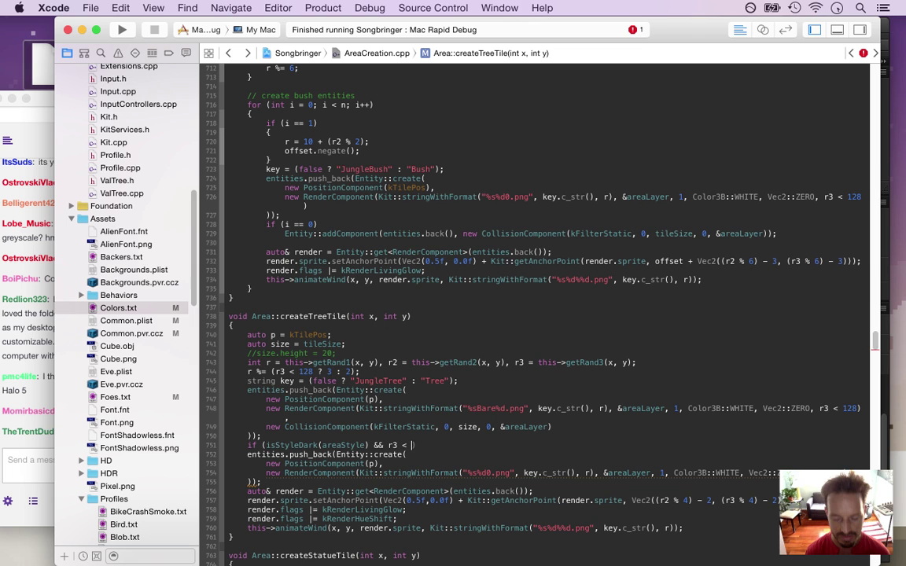
pyautogui.write('128)')
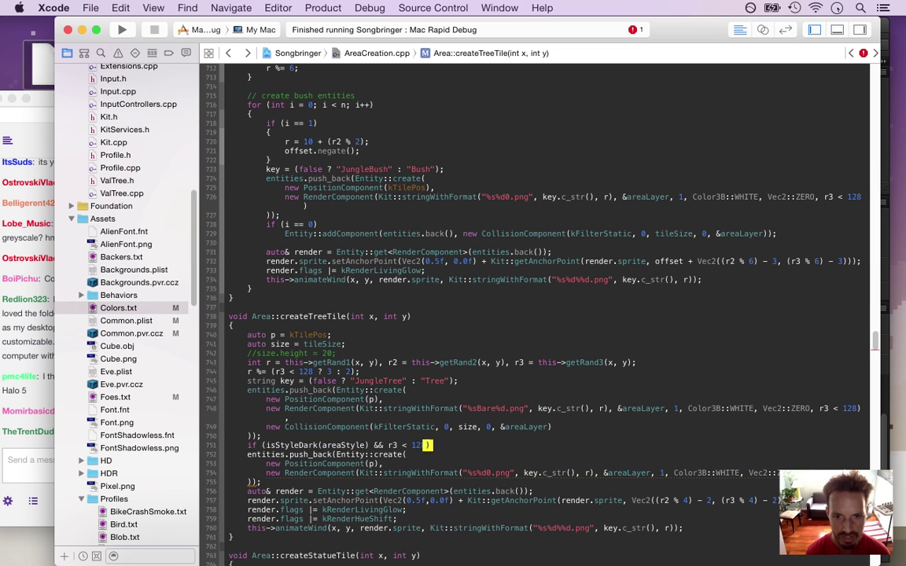
# Enclose the code from the second entities.push_back call through the animateWind call in braces under the if, and indent it one level.
pyautogui.press('Return')
pyautogui.write('{')
pyautogui.press('Down')
pyautogui.press('Down')
pyautogui.press('Down')
pyautogui.press('Down')
pyautogui.press('Down')
pyautogui.press('Down')
pyautogui.press('Down')
pyautogui.press('Down')
pyautogui.press('Down')
pyautogui.press('Down')
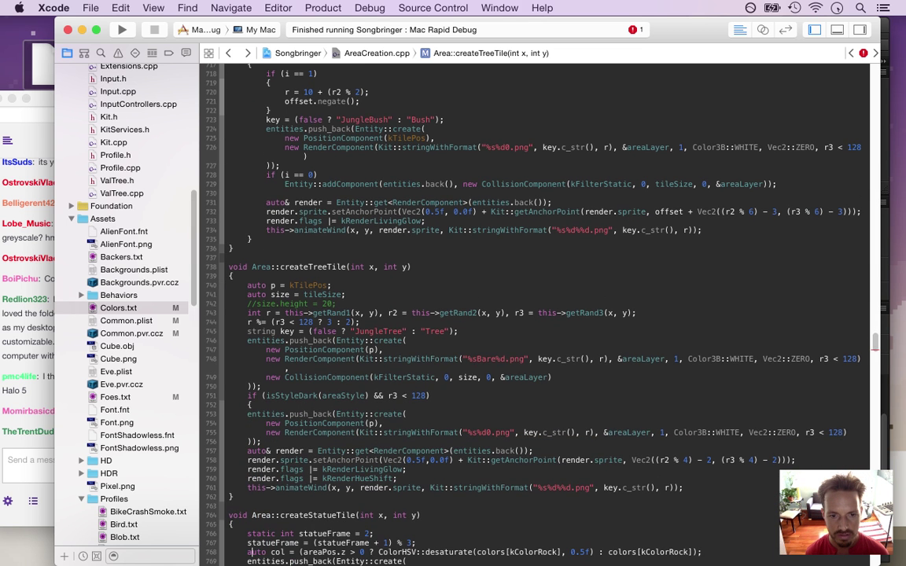
pyautogui.press('Up')
pyautogui.press('Up')
pyautogui.press('Up')
pyautogui.press('Up')
pyautogui.press('Up')
pyautogui.press('Up')
pyautogui.press('Up')
pyautogui.press('super+Right')
pyautogui.press('Return')
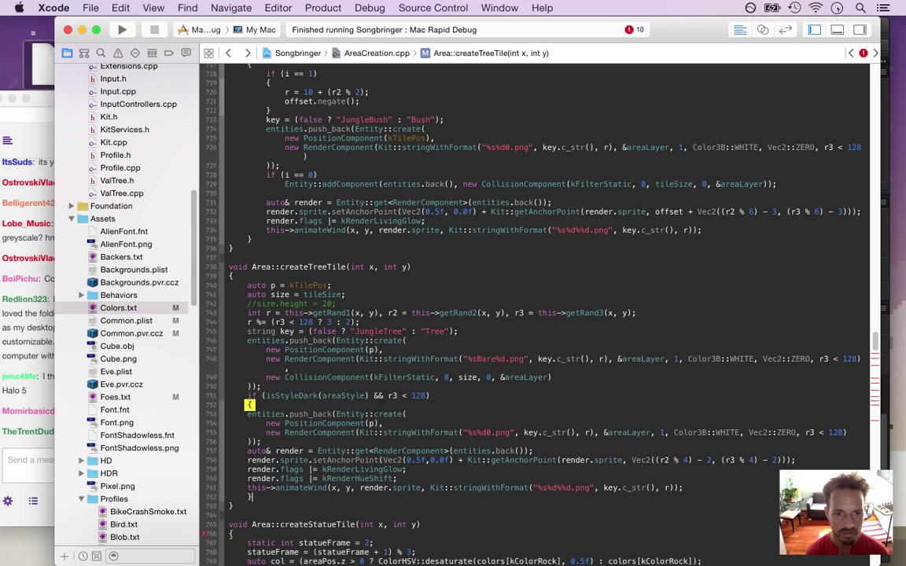
pyautogui.write('}')
pyautogui.press('super+]')
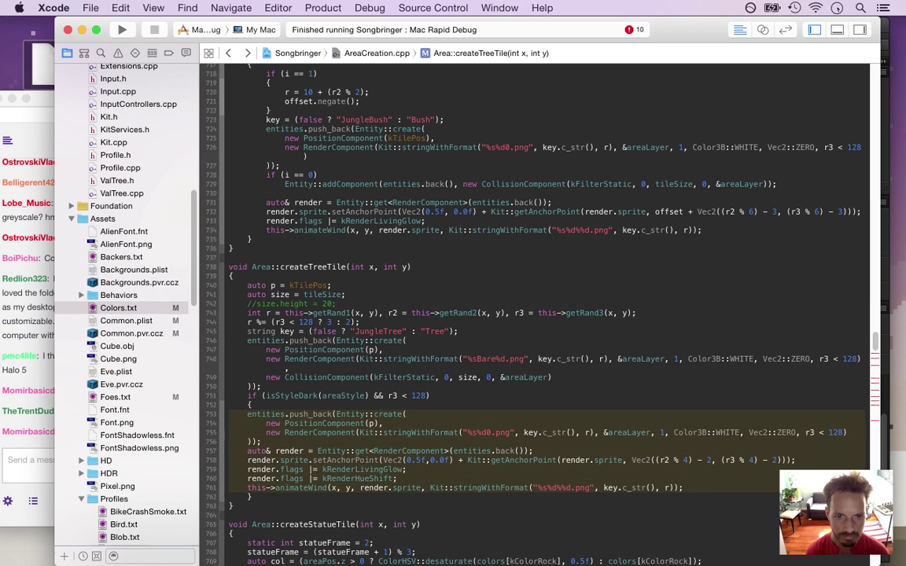
# Change the if condition in createTreeTile to !isStyleDark(areaStyle) || r3 < 128, and save and run the project.
pyautogui.press('Up')
pyautogui.press('Up')
pyautogui.press('Right')
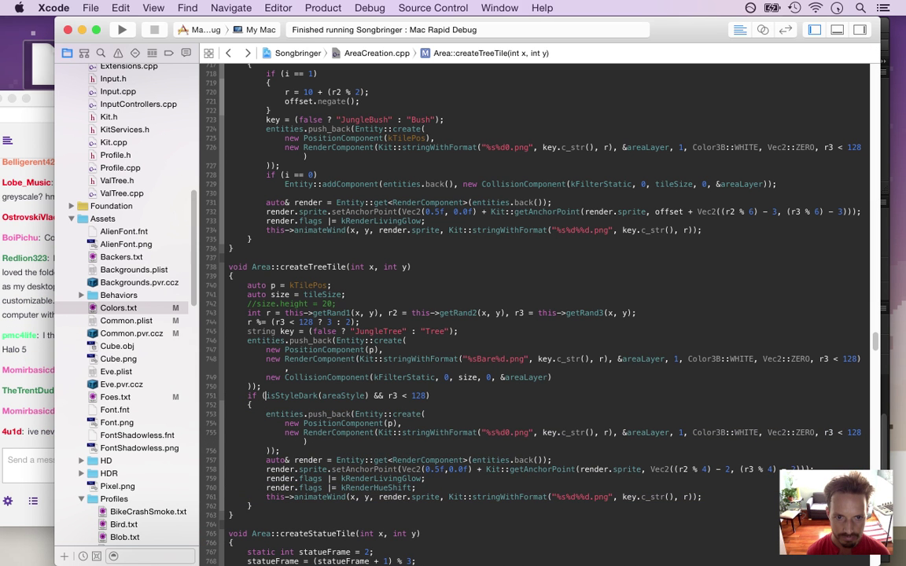
pyautogui.write('!')
pyautogui.doubleClick(383, 395)
pyautogui.write('||')
pyautogui.press('super+s')
pyautogui.press('super+r')
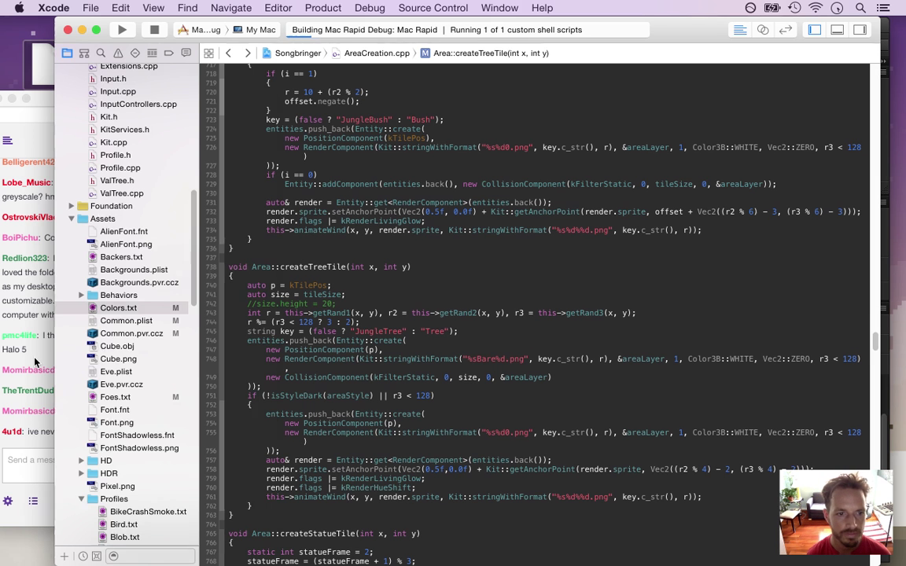
# Switch to the Twitch chat in Safari and read the message about Windows 7 while the project builds.
pyautogui.click(31, 329)
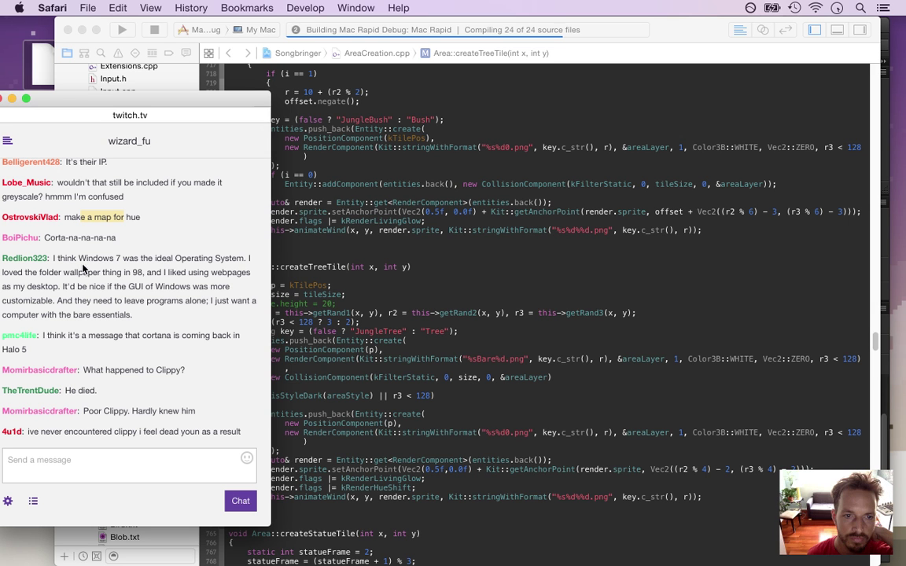
pyautogui.moveTo(80, 255); pyautogui.dragTo(132, 313)
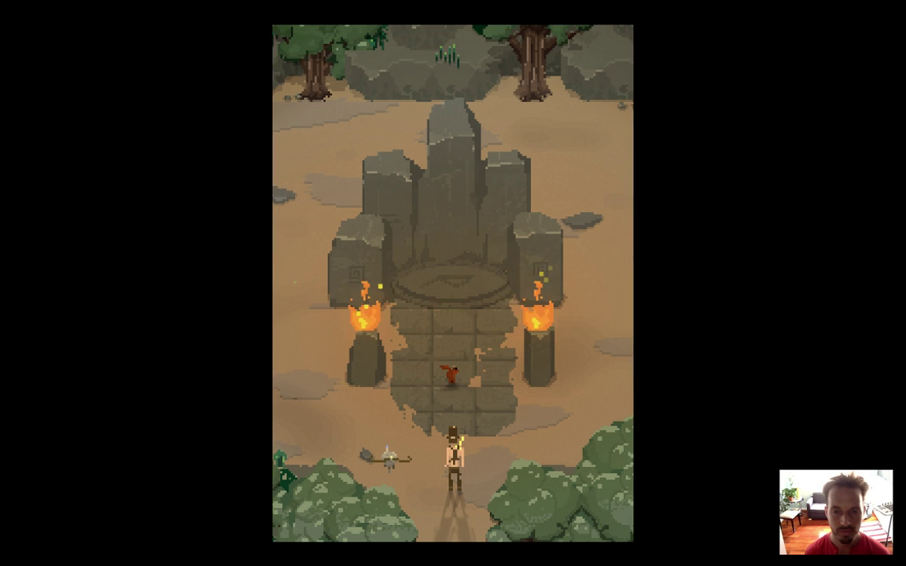
# In the running game, walk the character south from the stone shrine through the green forest and west into the dark area, checking the trees.
pyautogui.press('Down')
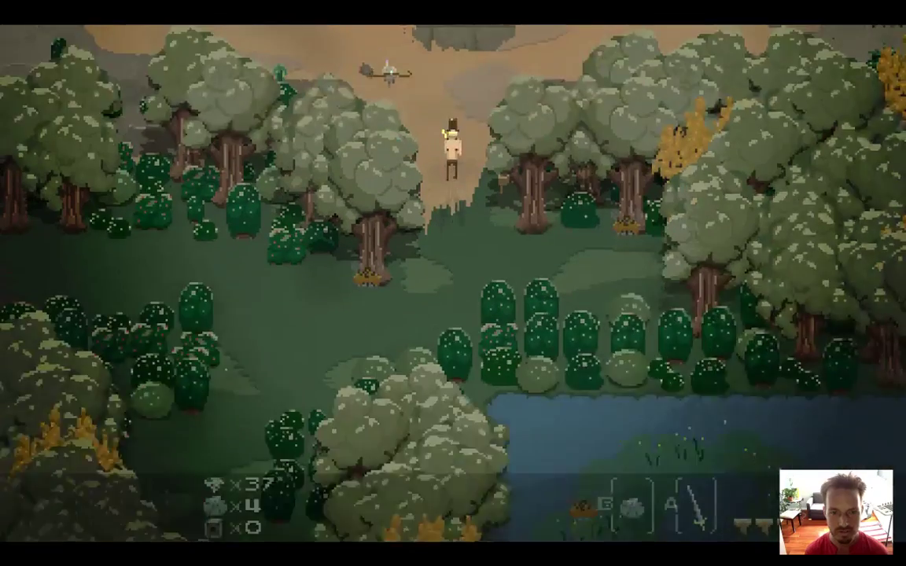
pyautogui.press('Left')
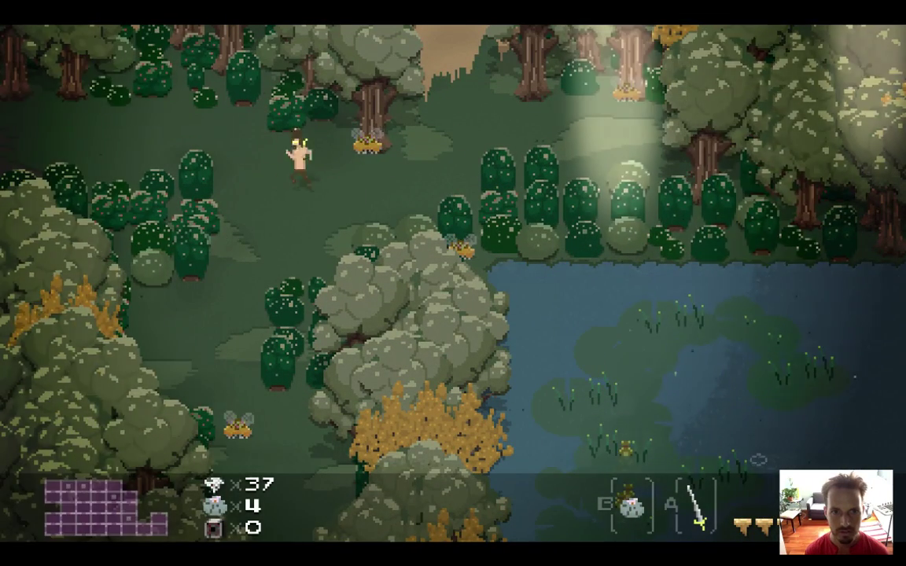
pyautogui.press('Down')
pyautogui.press('Down')
pyautogui.press('Right')
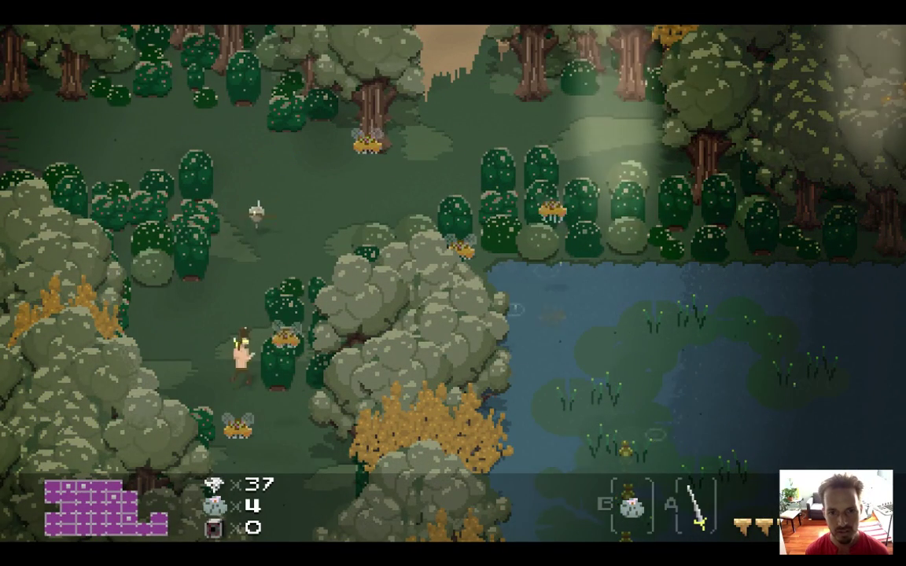
pyautogui.press('Left')
pyautogui.press('Right')
pyautogui.press('Up')
pyautogui.press('Up')
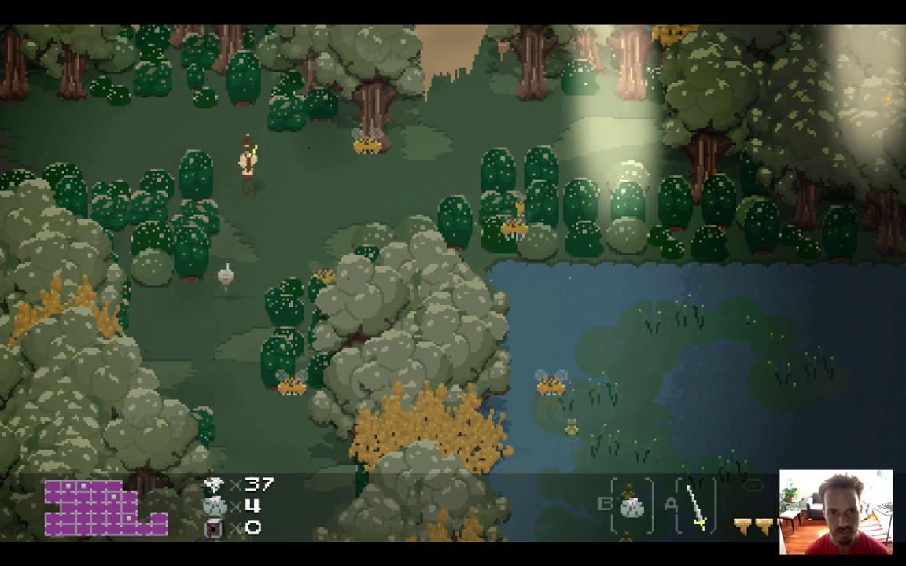
pyautogui.press('Left')
pyautogui.press('Left')
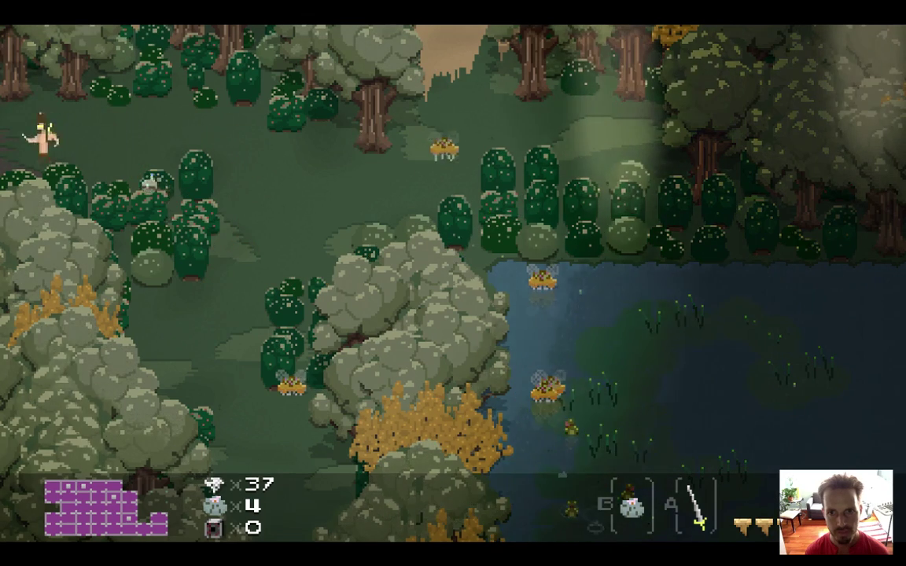
pyautogui.press('Left')
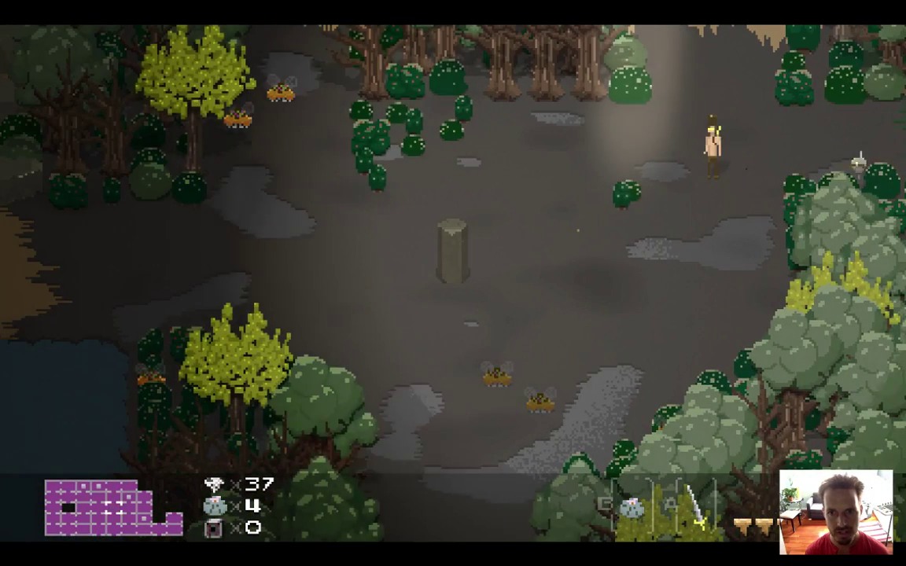
# Walk around the dark area's central pillar and south into the neighbouring green area, examining the bare and leafy trees.
pyautogui.press('Down')
pyautogui.press('Down')
pyautogui.press('Left')
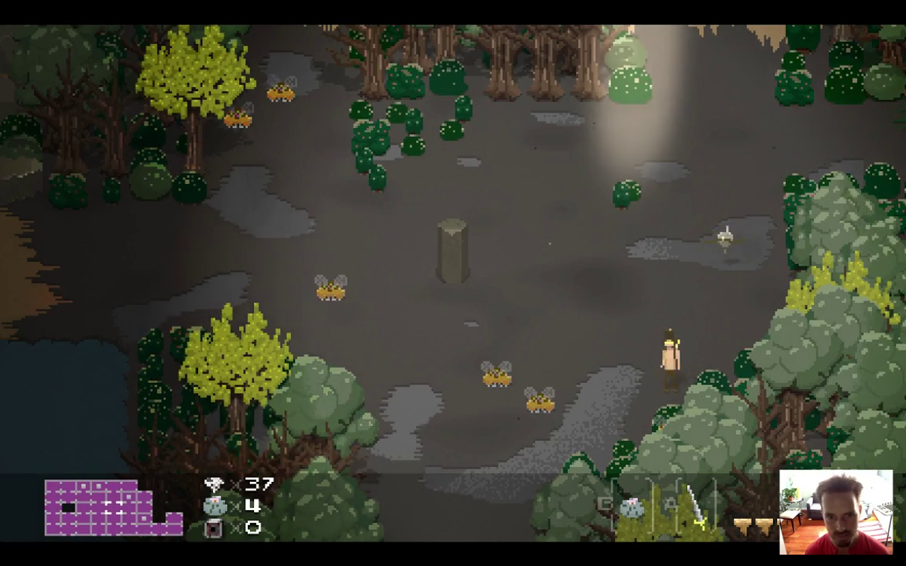
pyautogui.press('Up')
pyautogui.press('Left')
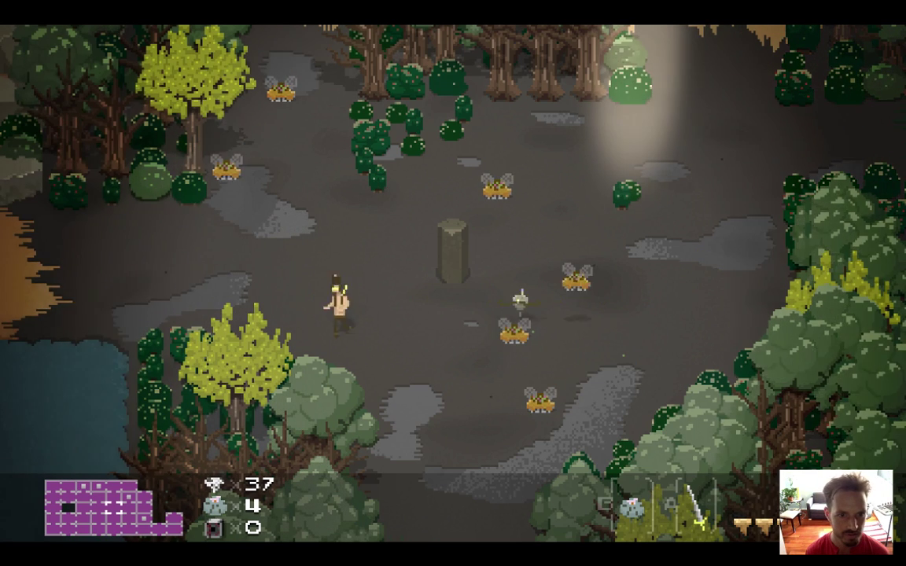
pyautogui.press('Right')
pyautogui.press('Down')
pyautogui.press('Right')
pyautogui.press('Down')
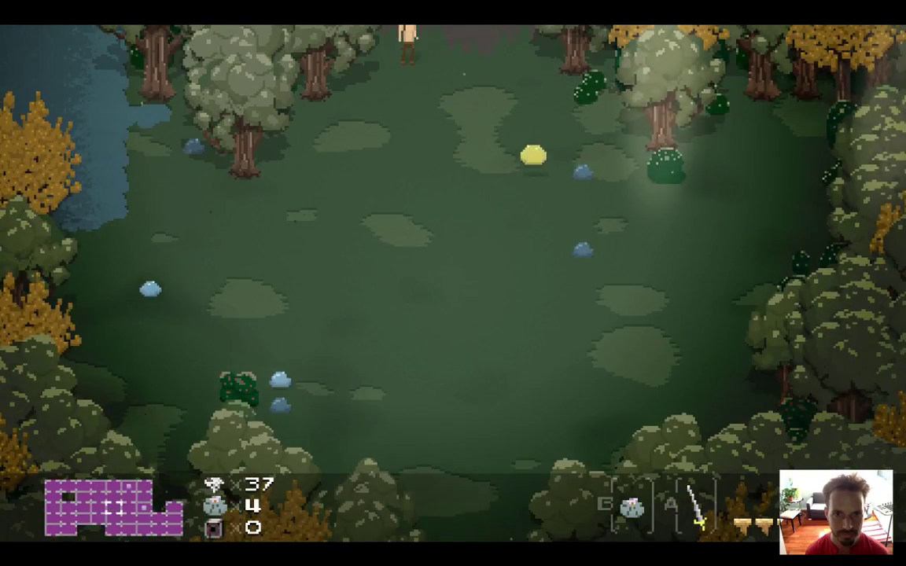
# Cross back and forth between the dark area and the green area to its south, comparing their trees.
pyautogui.press('Up')
pyautogui.press('Up')
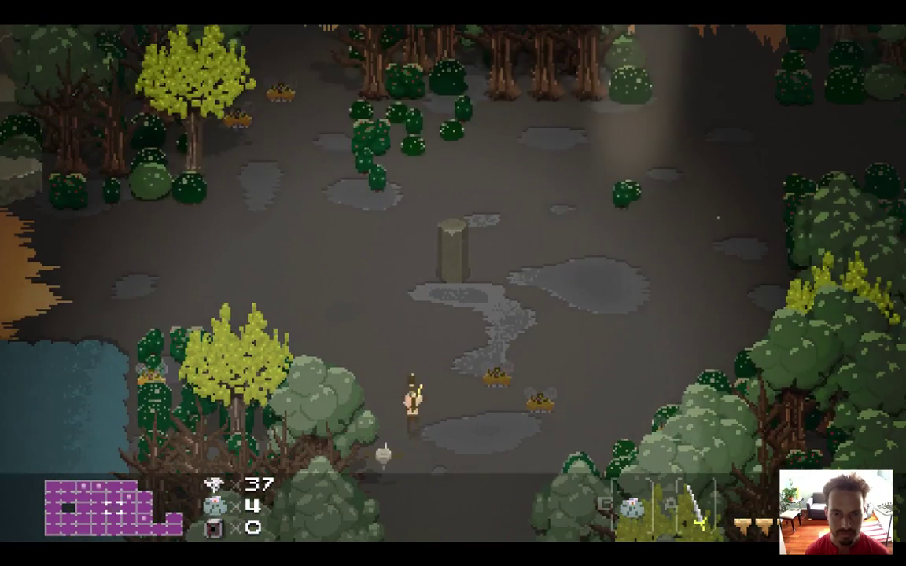
pyautogui.press('Down')
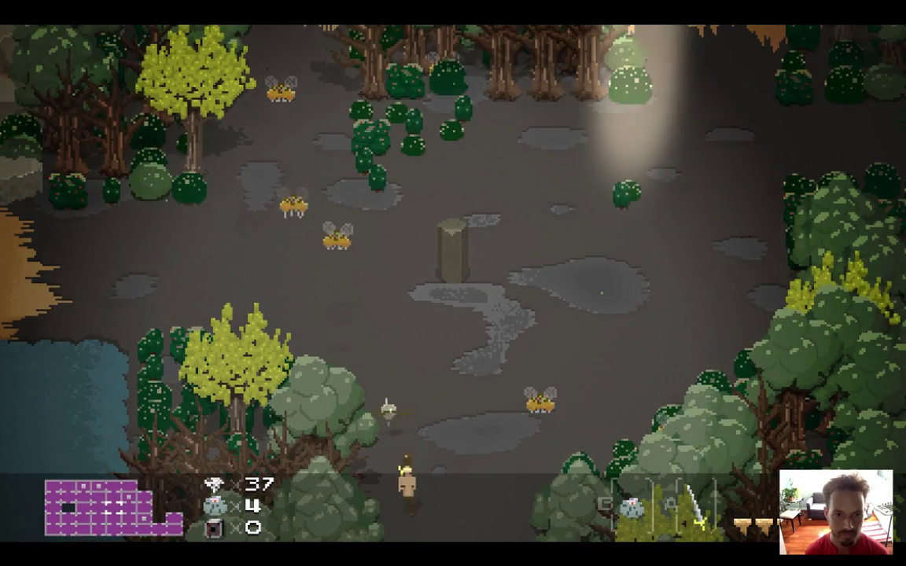
pyautogui.press('Up')
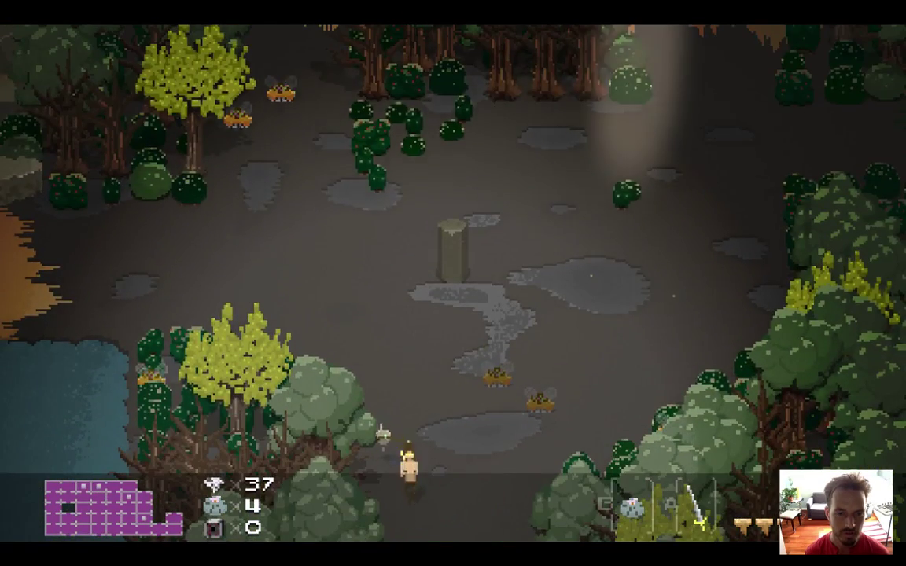
pyautogui.press('Down')
pyautogui.press('Up')
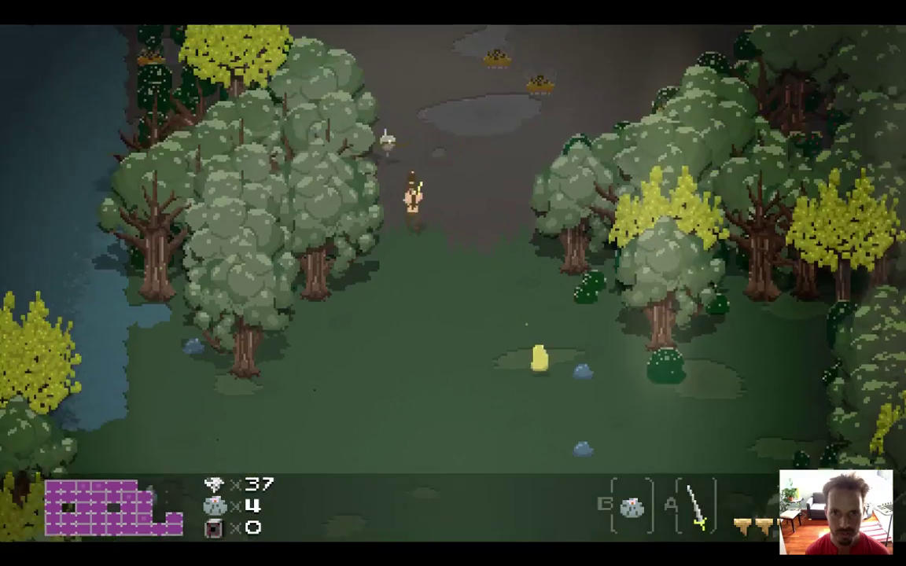
pyautogui.press('Left')
pyautogui.press('Up')
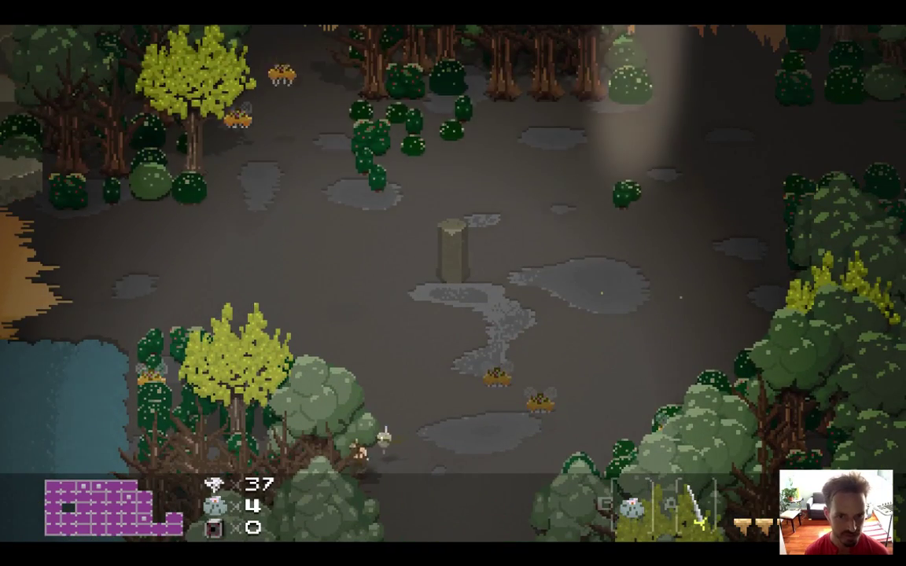
pyautogui.press('Right')
pyautogui.press('Down')
pyautogui.press('Down')
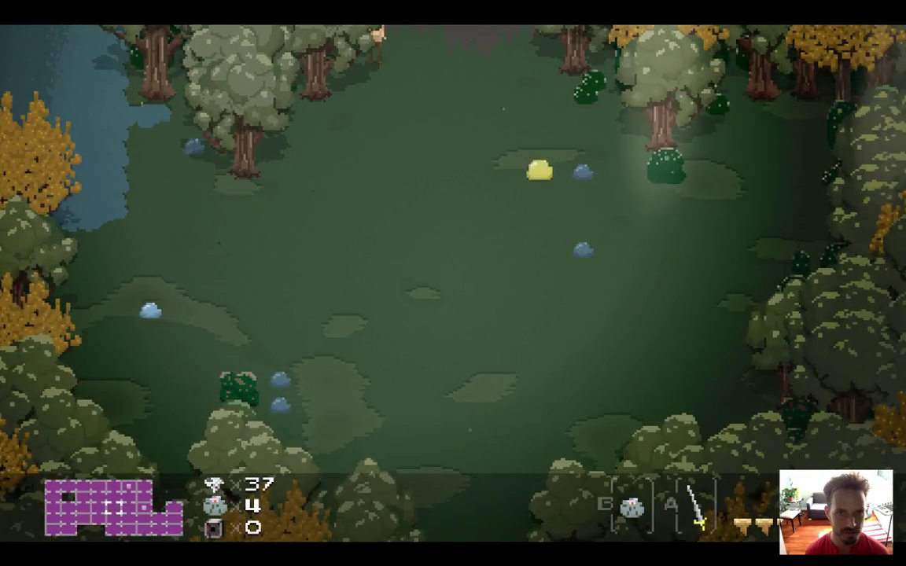
pyautogui.press('Up')
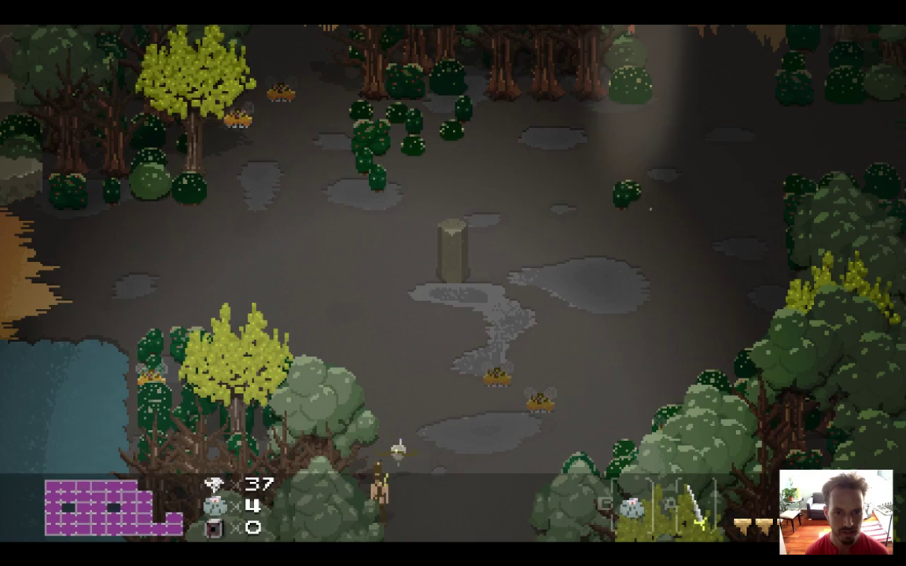
# Quit the game and set the r3 threshold in createTreeTile's if condition to 64.
pyautogui.press('super+q')
pyautogui.click(394, 288)
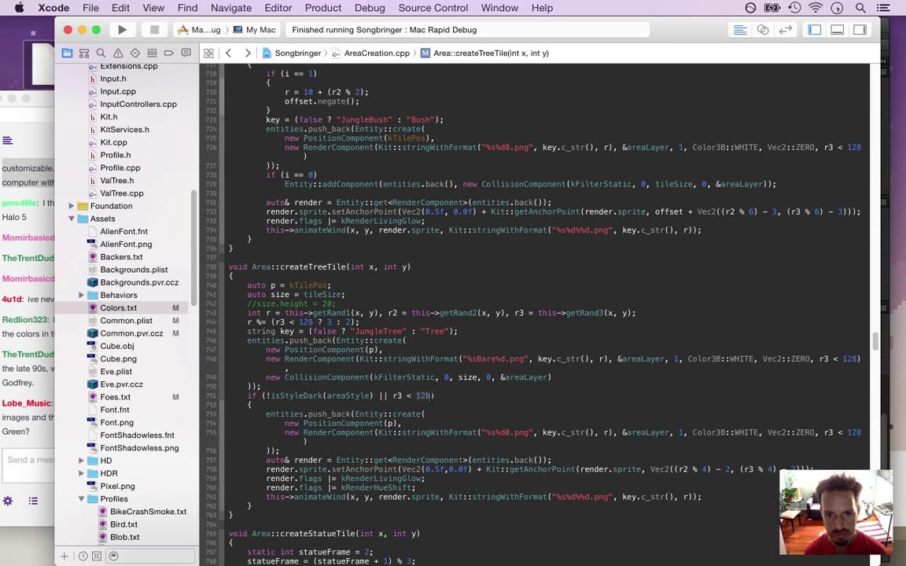
pyautogui.write('64')
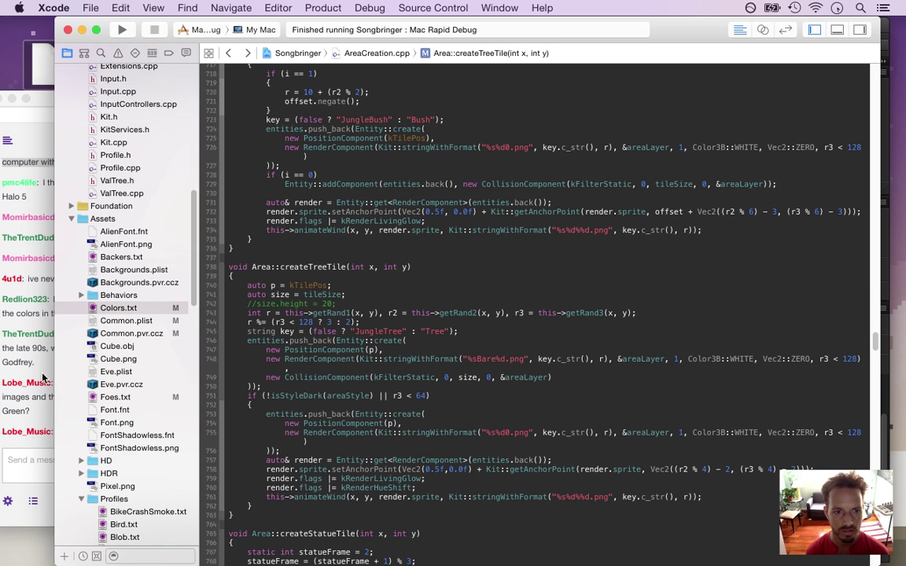
# Read the new Twitch chat messages about Clippy, colour contrast in the trees, and greyscale RGB channels.
pyautogui.click(34, 320)
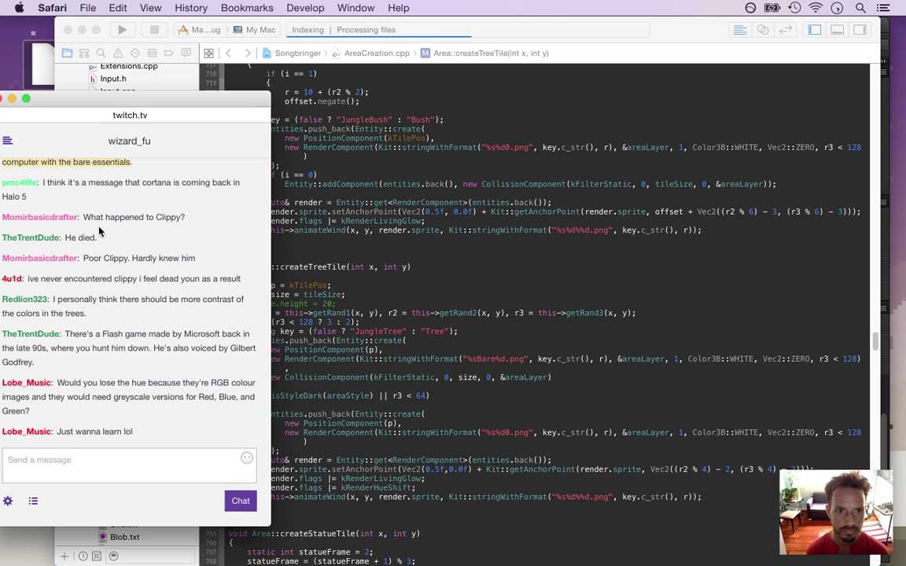
pyautogui.moveTo(97, 219); pyautogui.dragTo(116, 254)
pyautogui.click(84, 274)
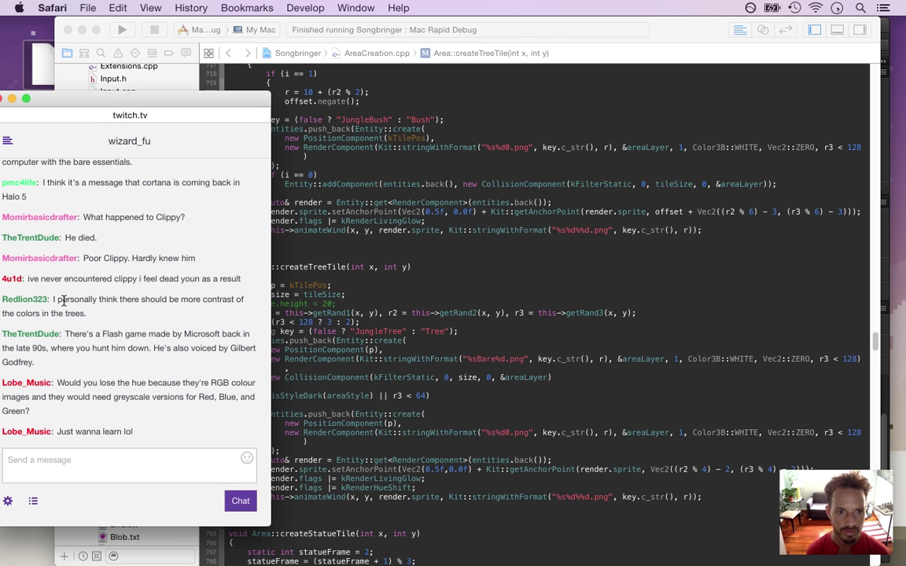
pyautogui.moveTo(63, 299); pyautogui.dragTo(115, 318)
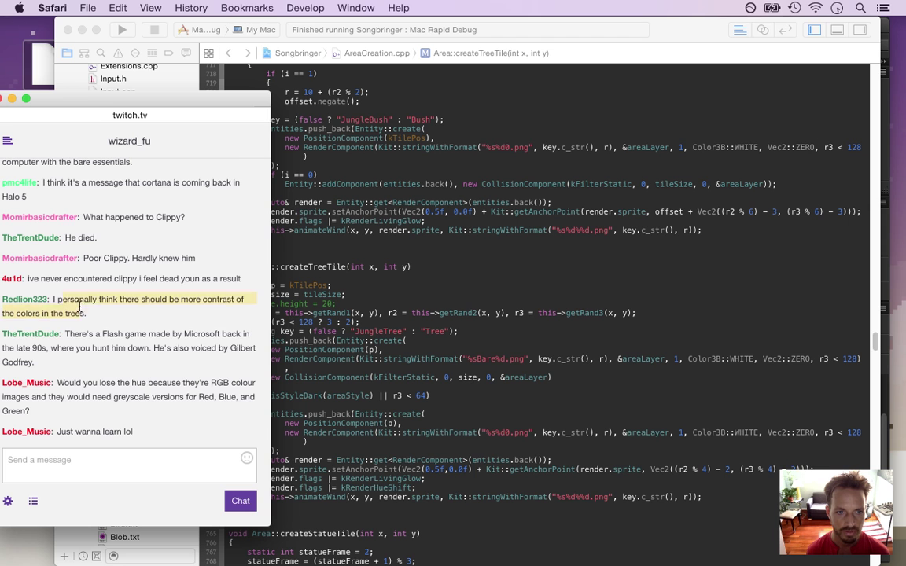
pyautogui.click(123, 292)
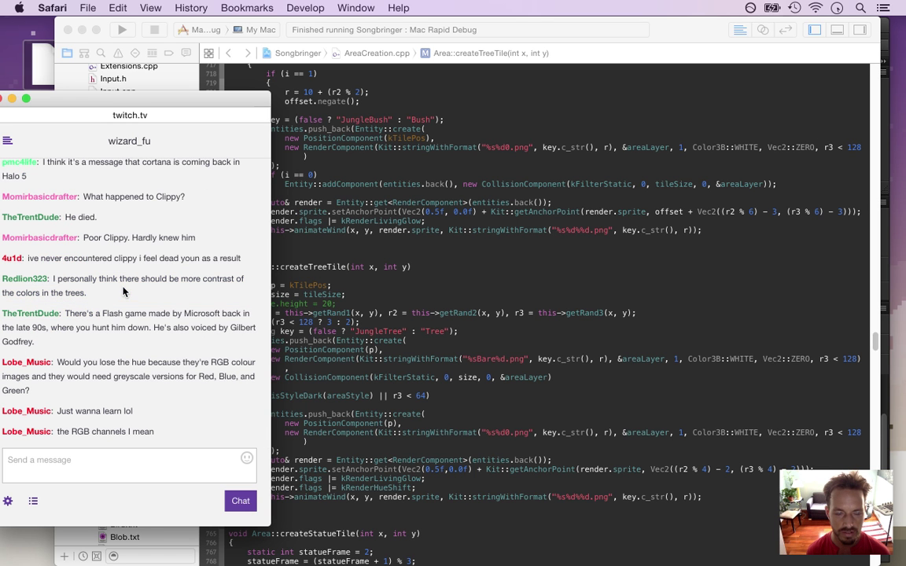
pyautogui.moveTo(59, 278); pyautogui.dragTo(110, 310)
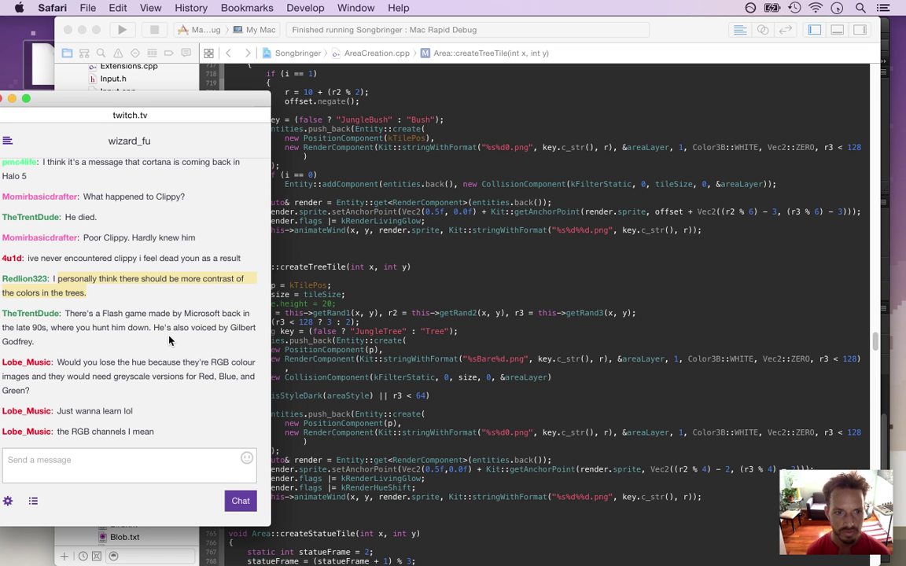
pyautogui.moveTo(83, 237); pyautogui.dragTo(107, 236)
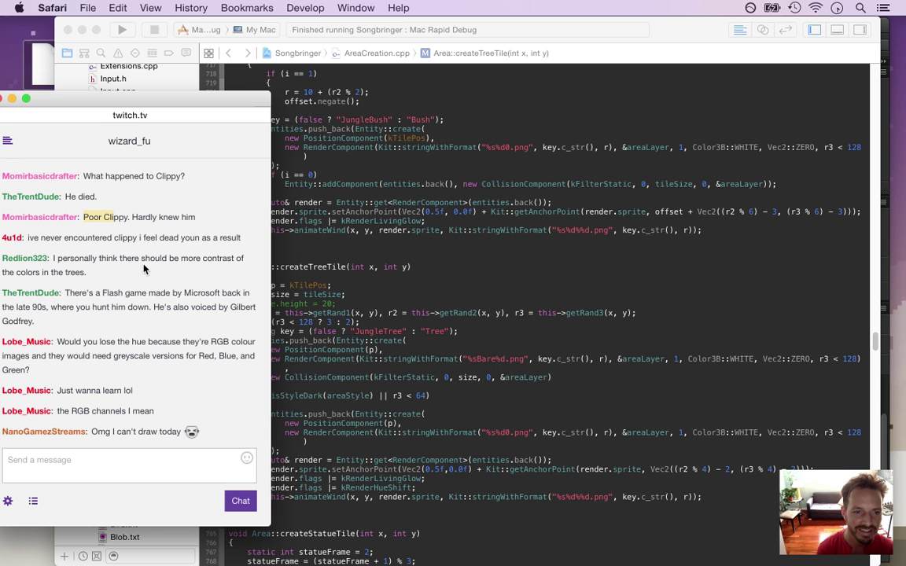
pyautogui.moveTo(202, 308); pyautogui.dragTo(244, 315)
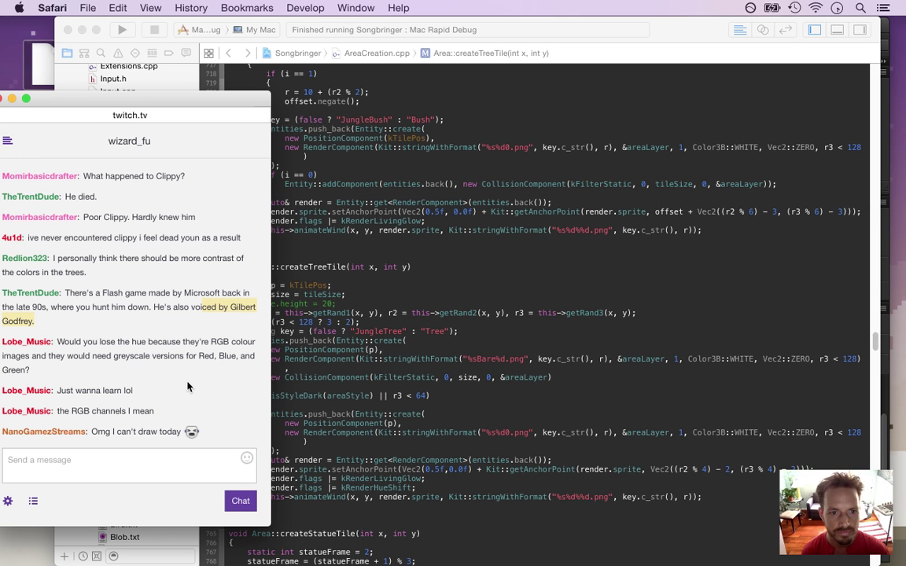
pyautogui.moveTo(83, 342); pyautogui.dragTo(180, 343)
# Switch to Overworld.psd in Photoshop, zoom in on the second tree's foliage sprite, and examine its highlight colour's hue, saturation and brightness.
pyautogui.press('super+Tab')
pyautogui.press('super+Tab')
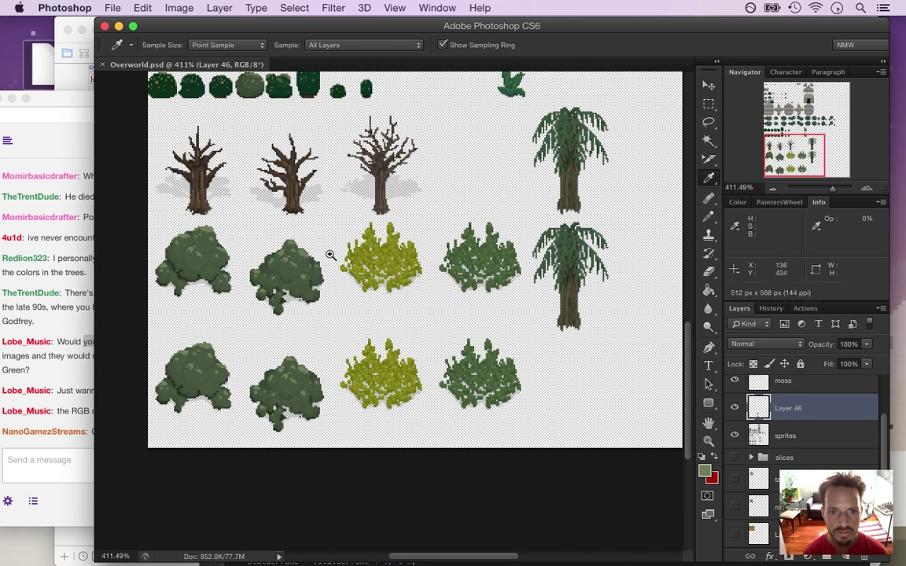
pyautogui.moveTo(281, 264); pyautogui.dragTo(371, 291)
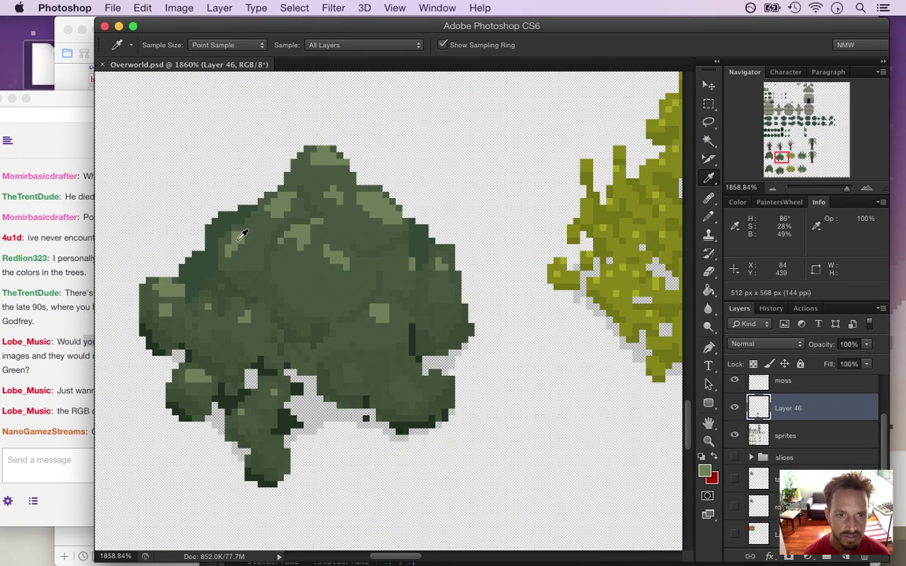
pyautogui.click(704, 470)
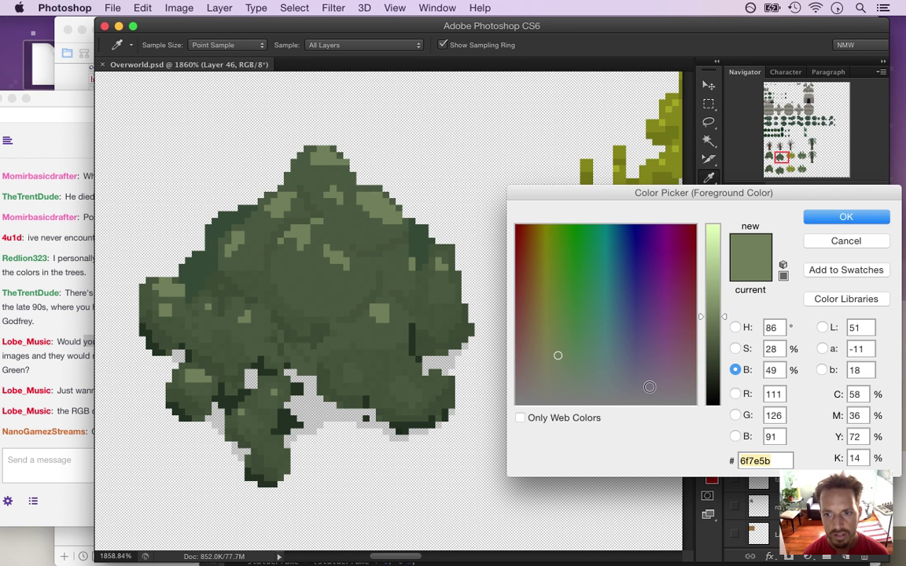
pyautogui.click(834, 241)
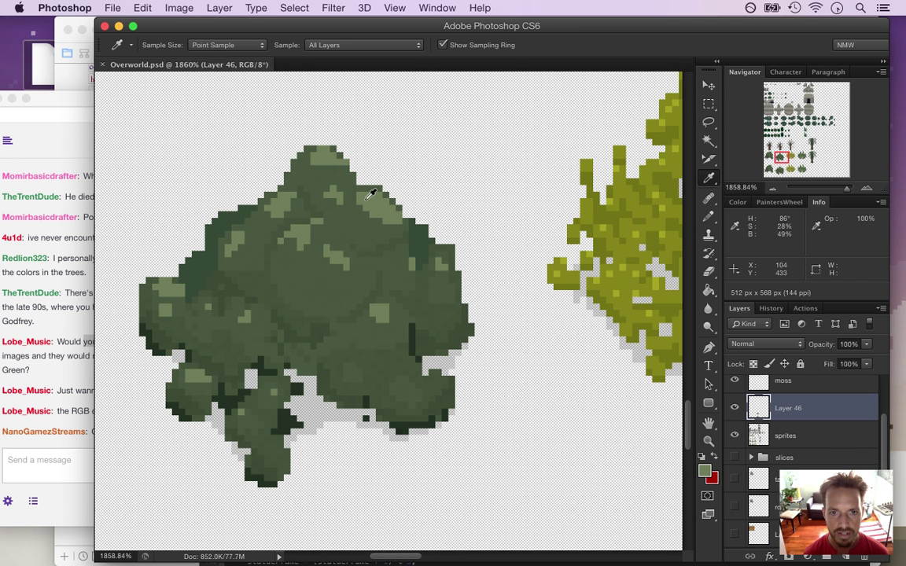
pyautogui.click(704, 470)
pyautogui.press('Tab')
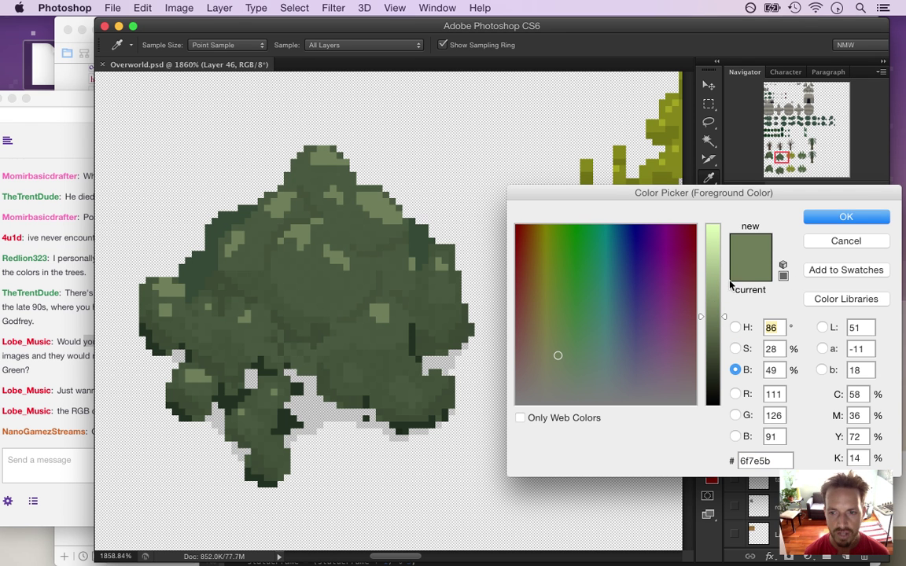
pyautogui.click(813, 221)
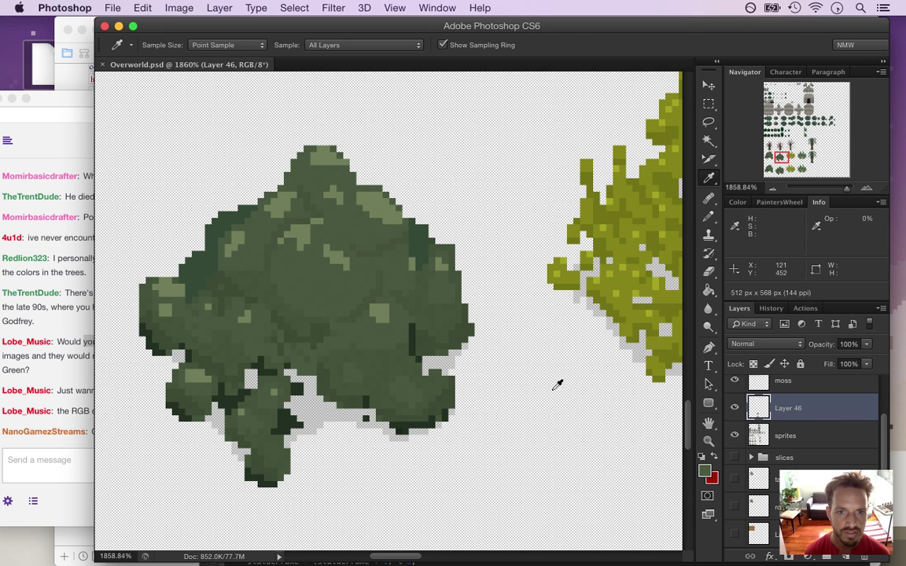
# Examine the hue, saturation and brightness of the second tree foliage's mid-tone and darker greens in the foreground colour picker.
pyautogui.click(705, 472)
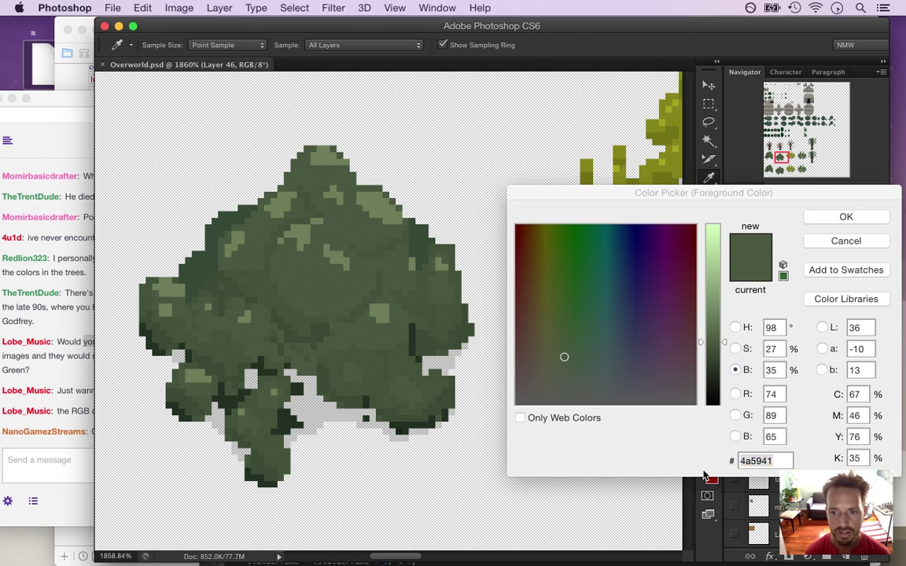
pyautogui.click(767, 327)
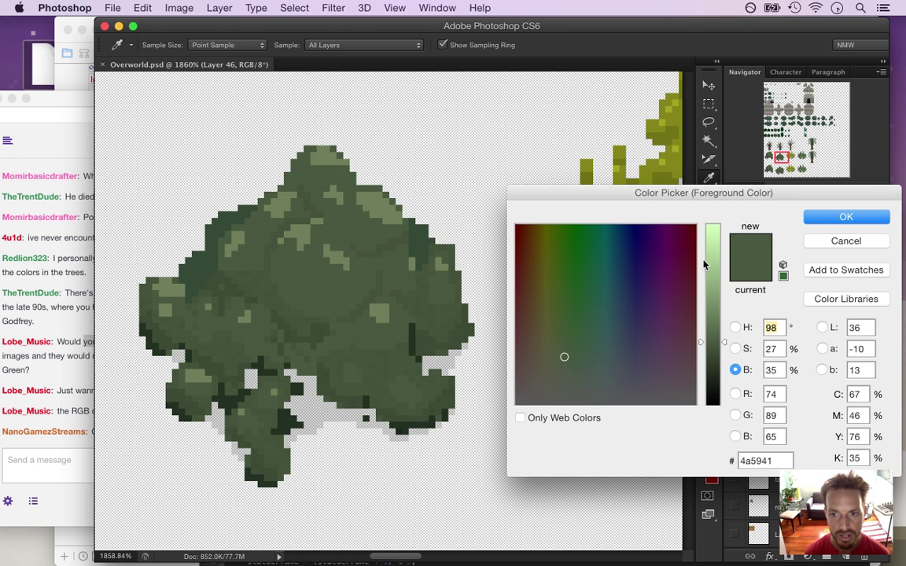
pyautogui.click(838, 217)
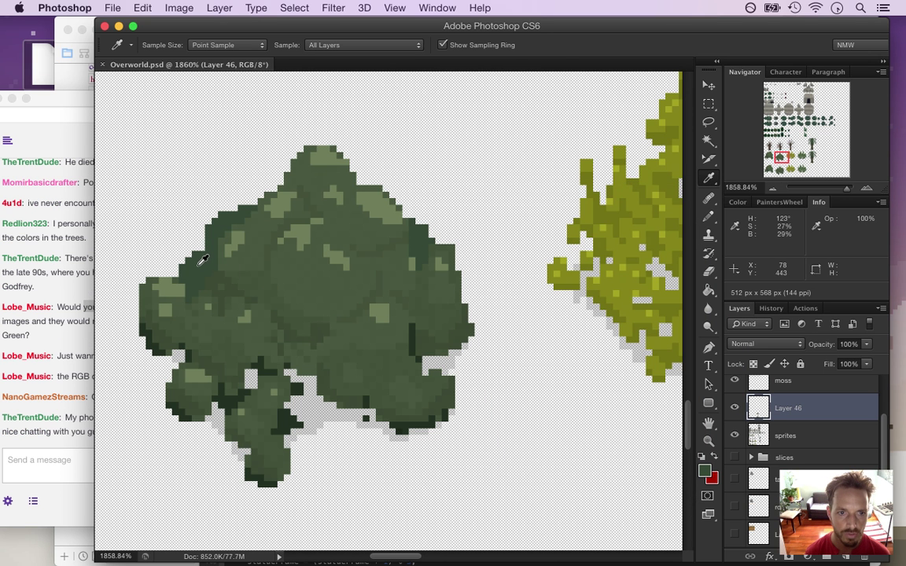
pyautogui.click(705, 470)
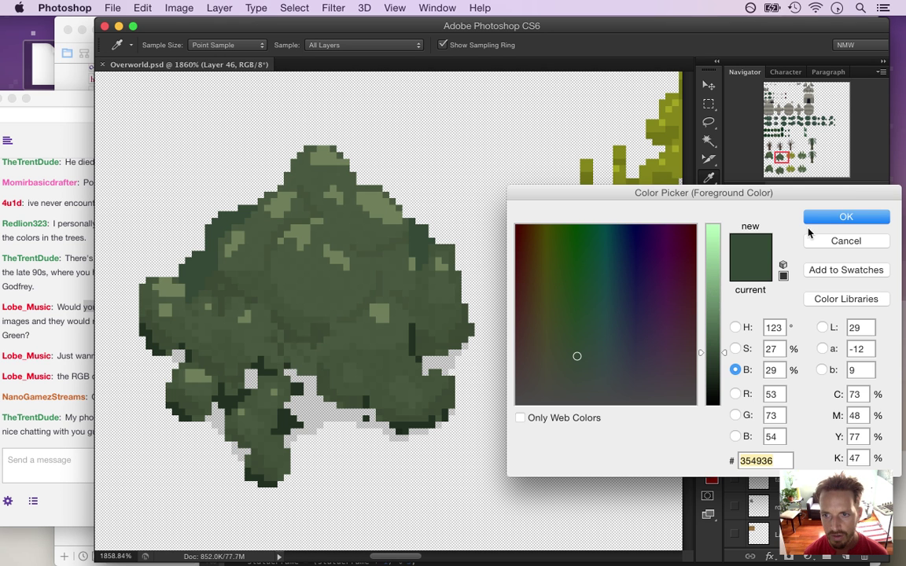
pyautogui.click(846, 217)
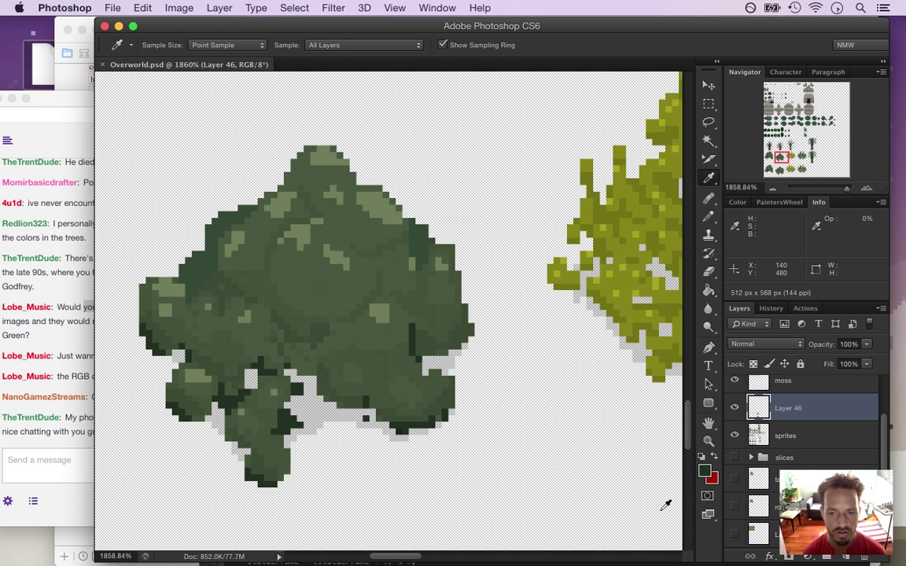
pyautogui.click(706, 468)
pyautogui.click(823, 242)
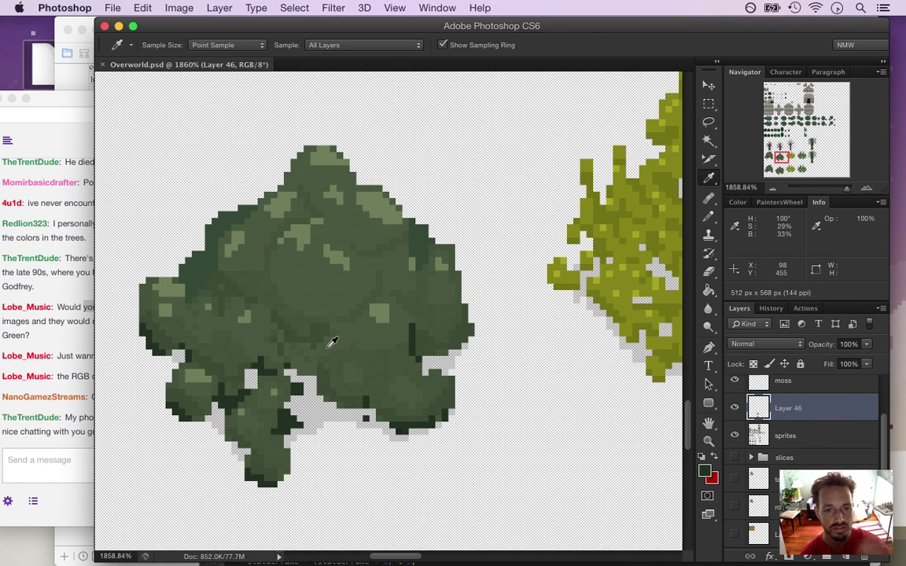
# Read the Twitch chat messages about greyscale RGB channels and a viewer's goodbye, and return to Photoshop.
pyautogui.click(79, 341)
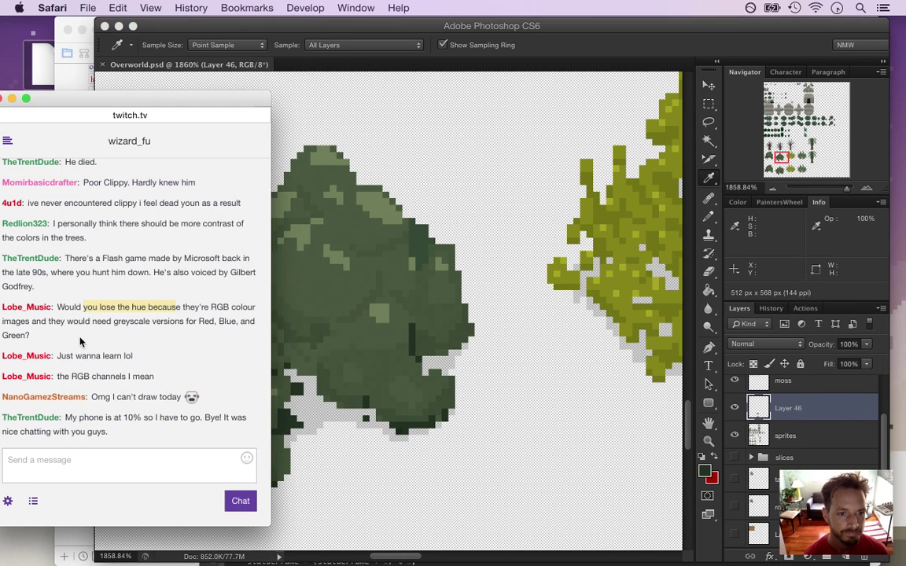
pyautogui.moveTo(70, 356); pyautogui.dragTo(154, 358)
pyautogui.moveTo(71, 330); pyautogui.dragTo(130, 368)
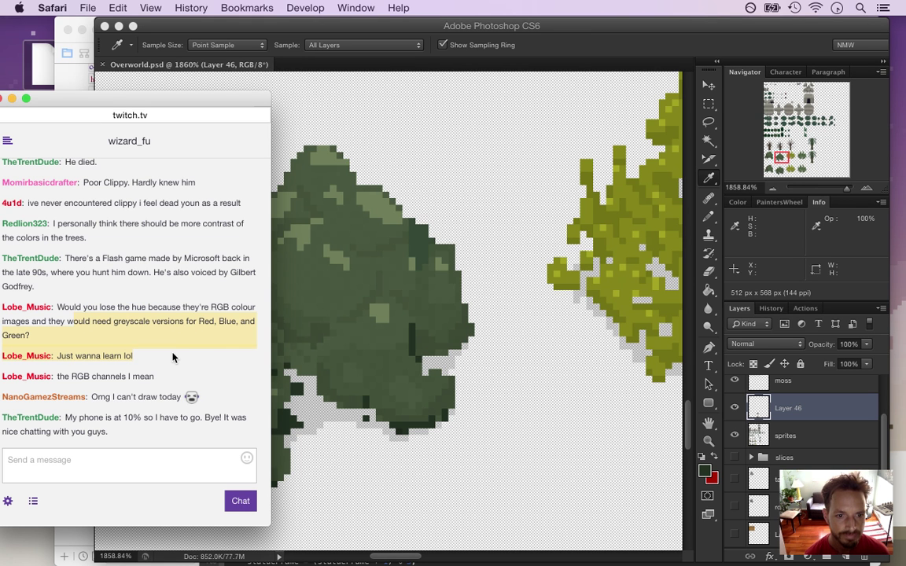
pyautogui.moveTo(80, 419); pyautogui.dragTo(140, 443)
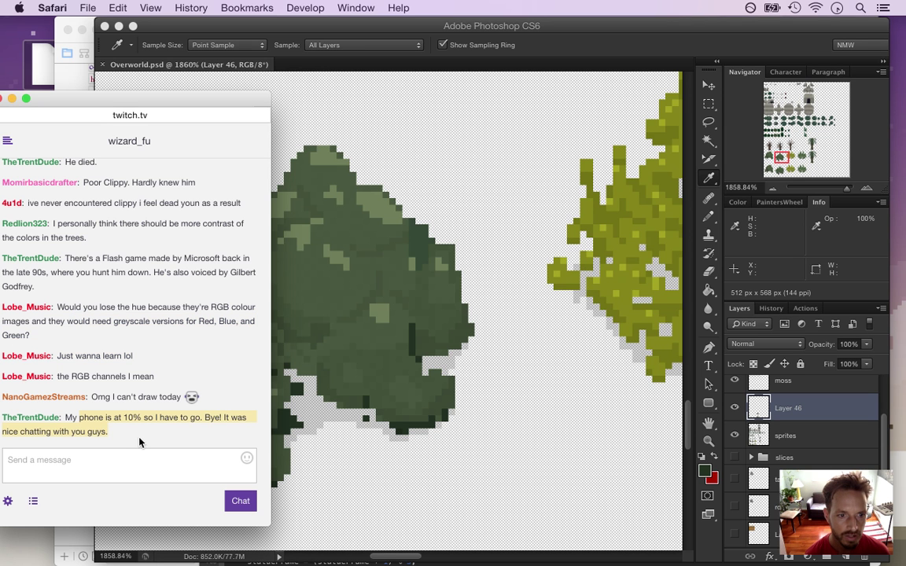
pyautogui.click(220, 376)
pyautogui.click(607, 52)
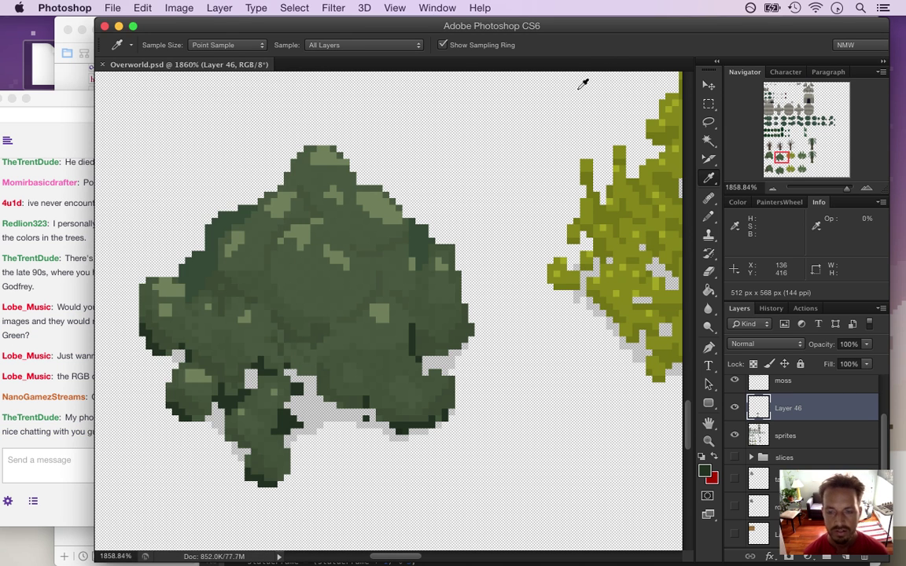
pyautogui.press('super+Tab')
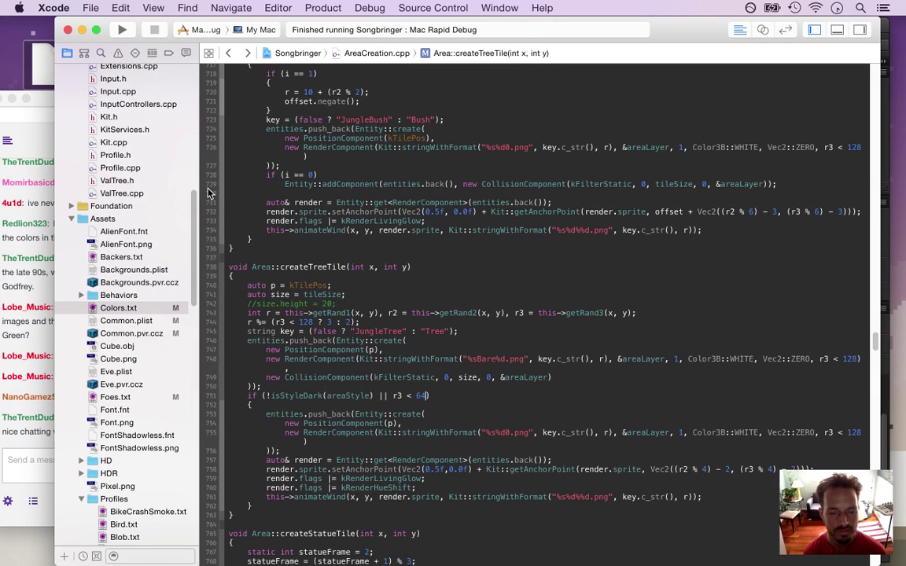
pyautogui.press('super+Tab')
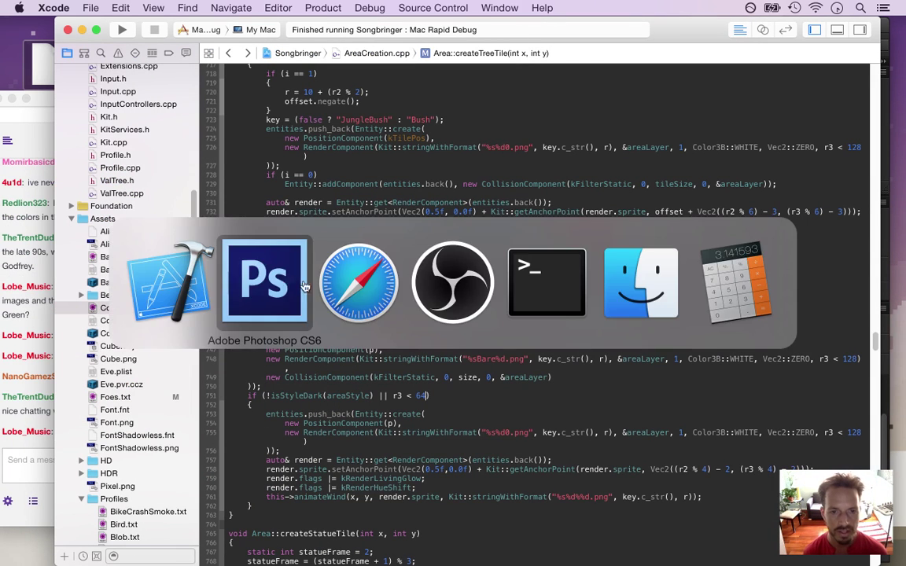
pyautogui.click(346, 296)
pyautogui.press('super+Tab')
pyautogui.click(365, 283)
# Select the first three foliage sprites in both lower rows with a rectangular marquee about 195 by 159 px.
pyautogui.moveTo(428, 297); pyautogui.dragTo(300, 310)
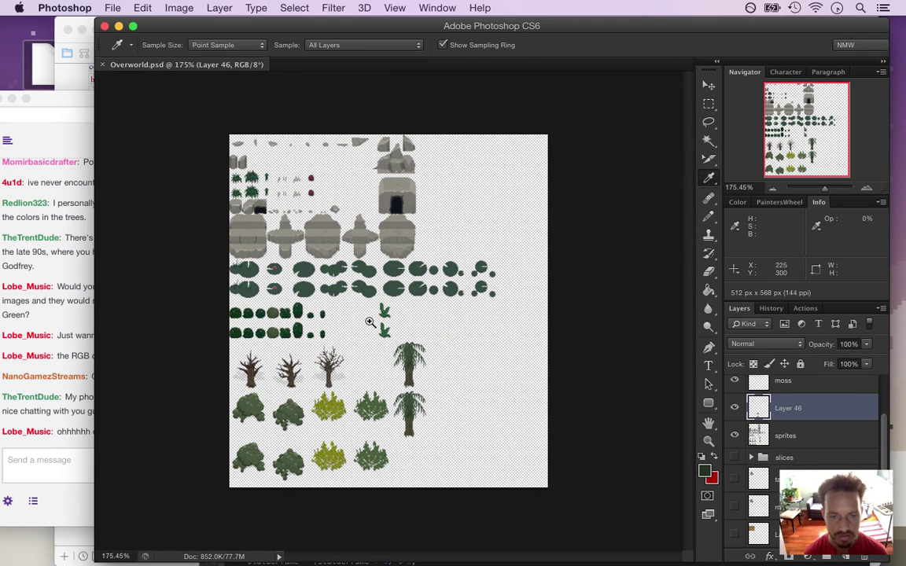
pyautogui.moveTo(230, 342); pyautogui.dragTo(292, 384)
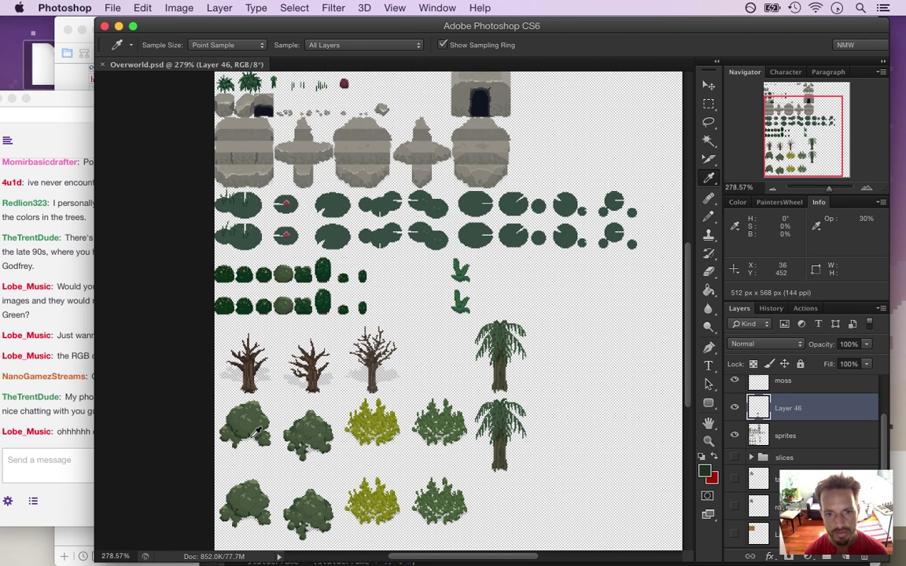
pyautogui.moveTo(689, 342); pyautogui.dragTo(689, 343)
pyautogui.scroll(-3, 689, 346)
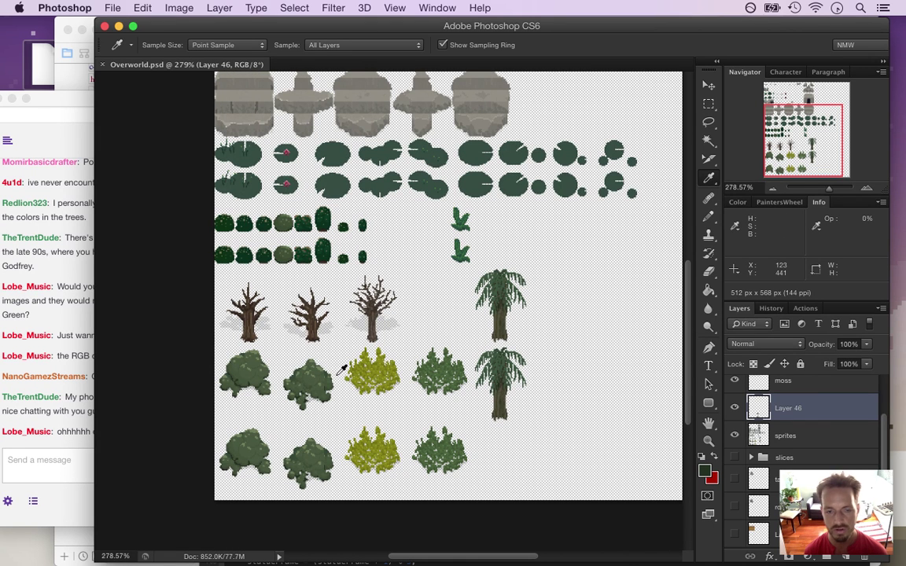
pyautogui.press('m')
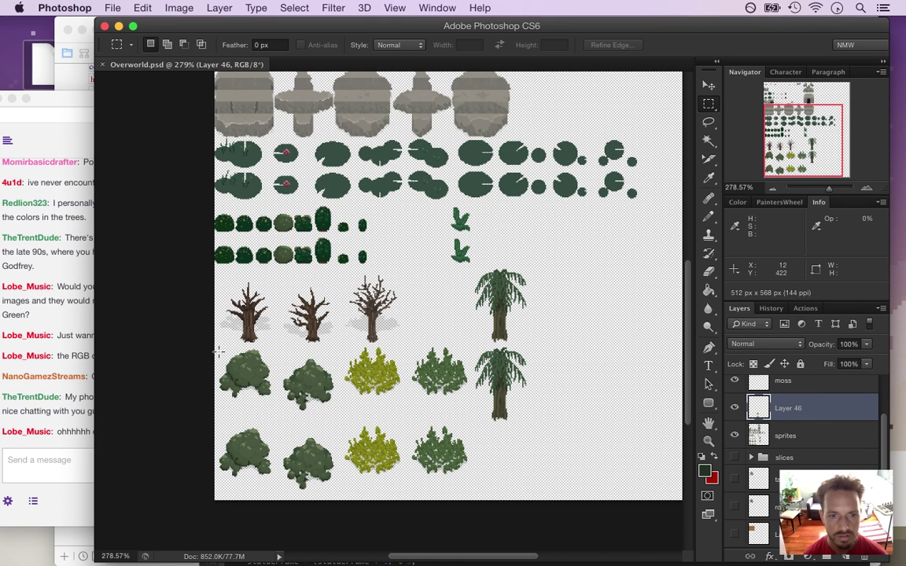
pyautogui.moveTo(215, 349); pyautogui.dragTo(341, 444)
pyautogui.moveTo(386, 457); pyautogui.dragTo(401, 470)
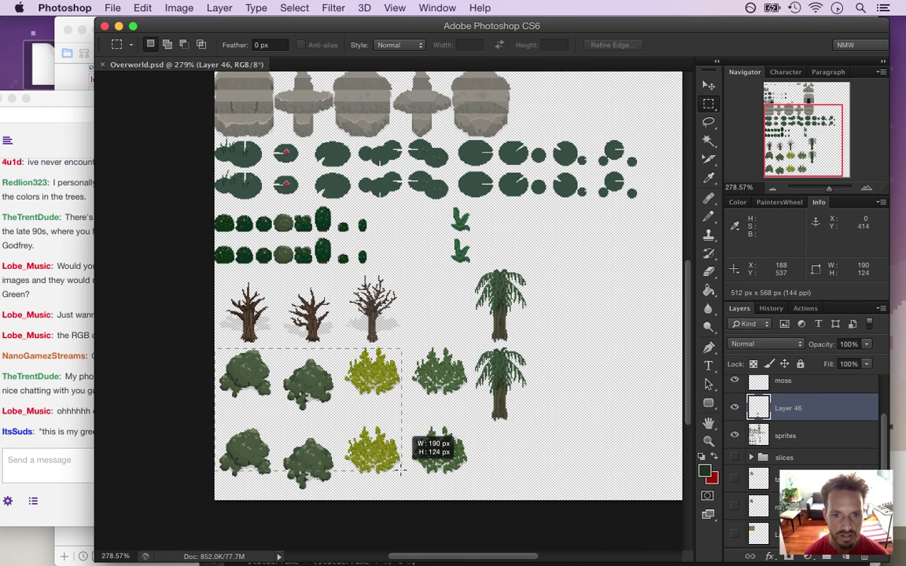
pyautogui.moveTo(274, 425); pyautogui.dragTo(295, 435)
pyautogui.moveTo(199, 326); pyautogui.dragTo(443, 520)
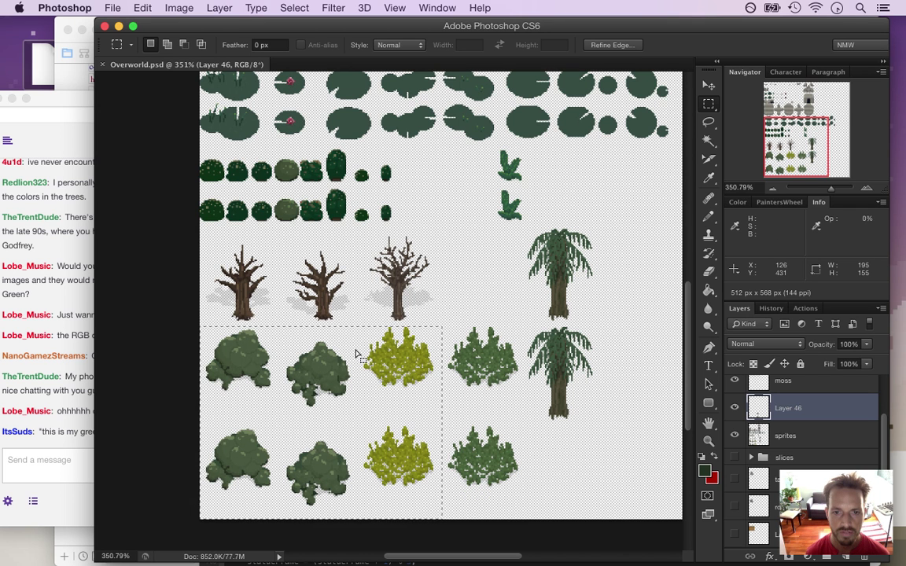
pyautogui.keyDown('shift'); pyautogui.moveTo(380, 321); pyautogui.dragTo(419, 338); pyautogui.keyUp('shift')
# Try to apply Hue/Saturation to the selected area on Layer 46.
pyautogui.click(180, 7)
pyautogui.moveTo(199, 51)
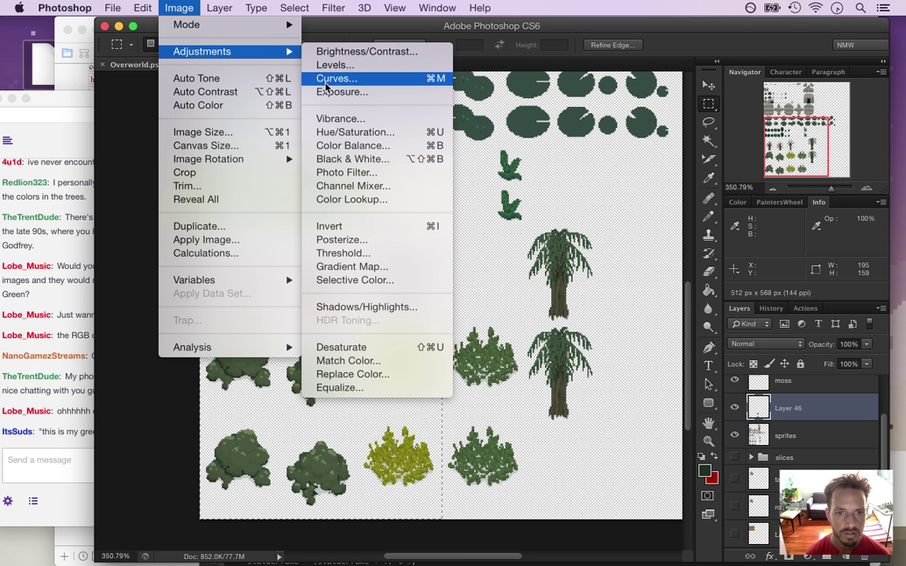
pyautogui.click(369, 132)
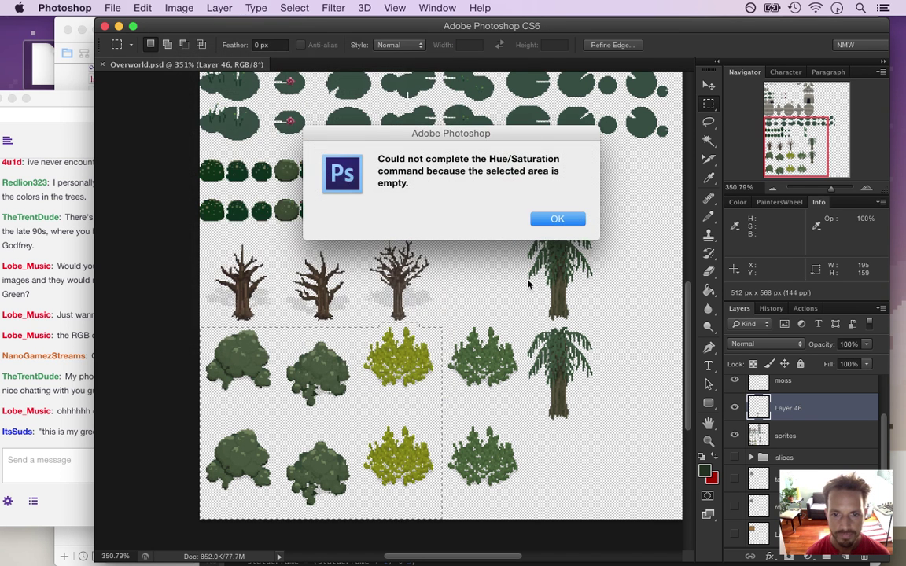
pyautogui.click(551, 221)
# Fully desaturate the selected foliage on the sprites layer to greyscale with Hue/Saturation.
pyautogui.click(741, 434)
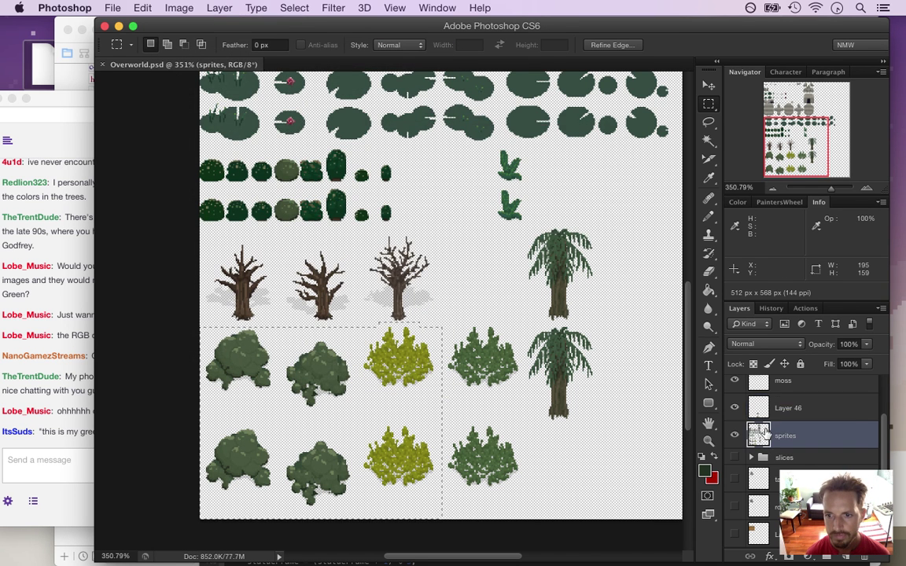
pyautogui.click(170, 7)
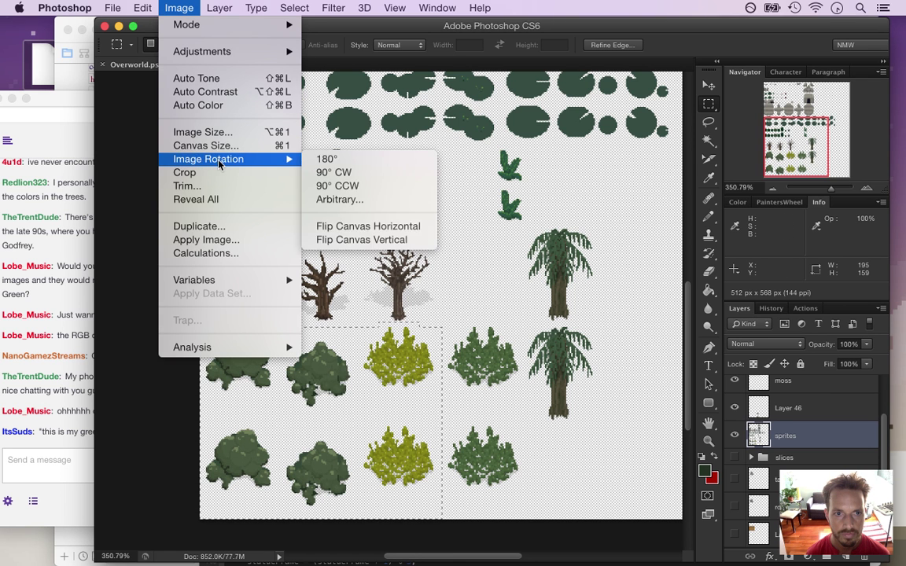
pyautogui.moveTo(202, 51)
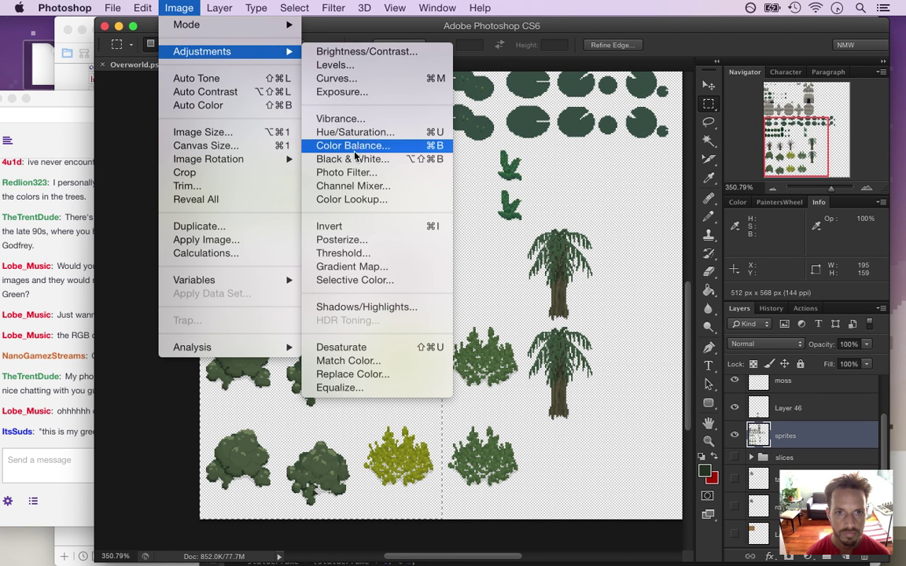
pyautogui.click(394, 131)
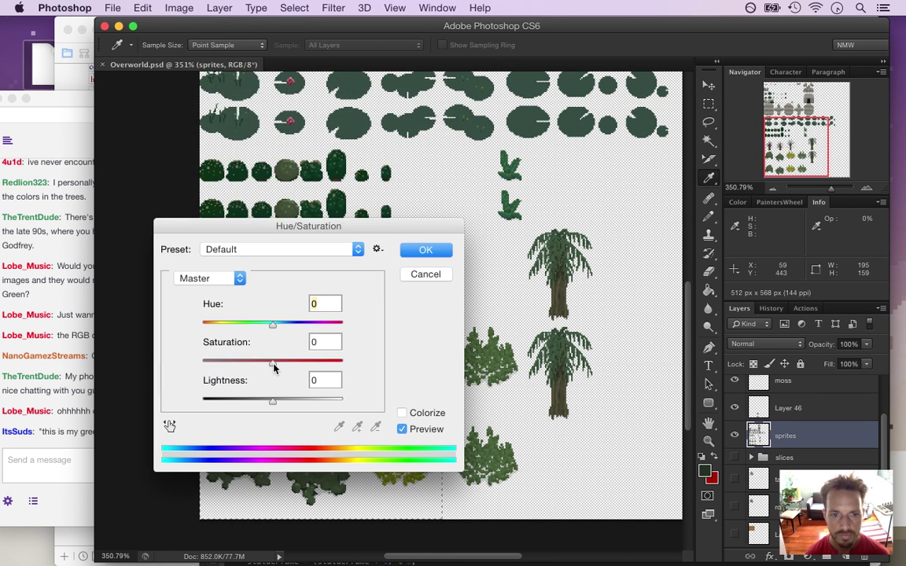
pyautogui.moveTo(273, 363); pyautogui.dragTo(203, 362)
pyautogui.click(425, 249)
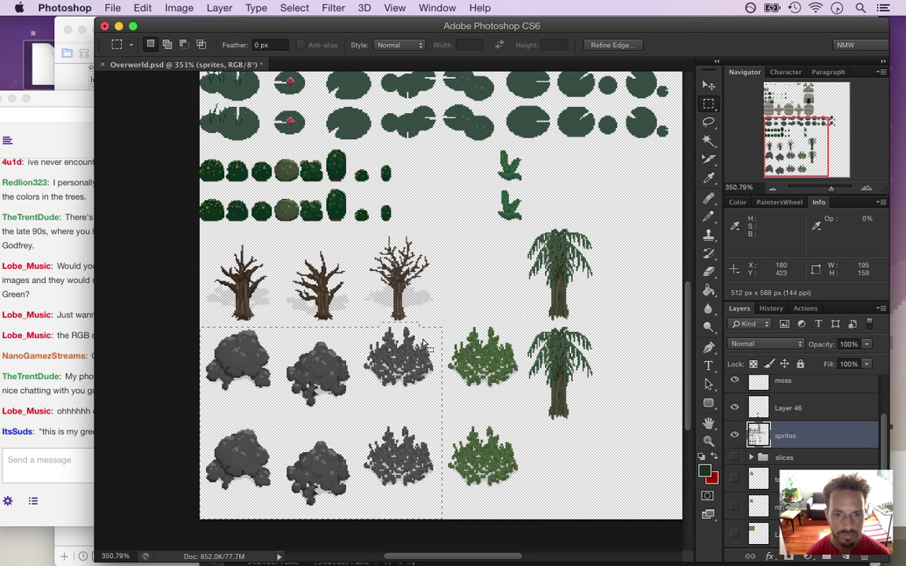
# Export the sprite slices as PNG-24 with transparency through Save for Web.
pyautogui.click(113, 8)
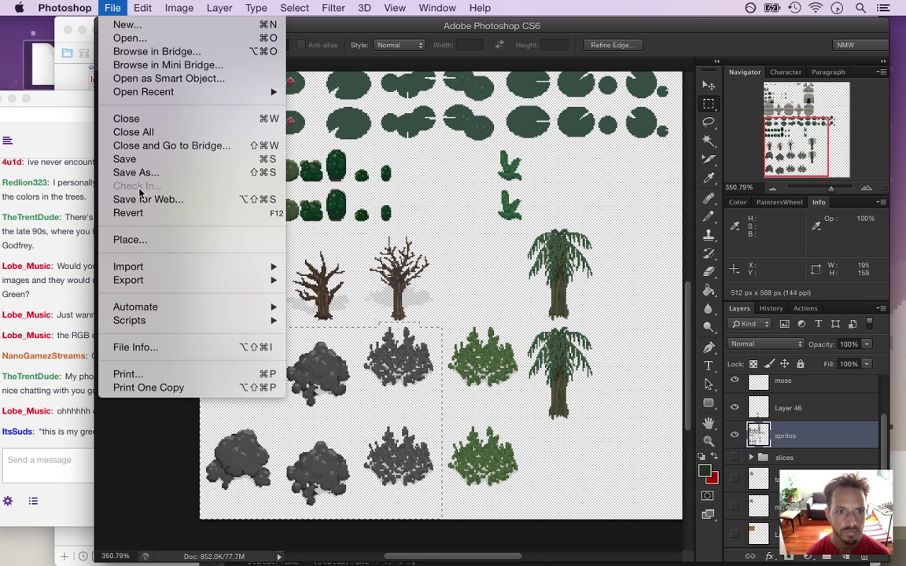
pyautogui.click(165, 198)
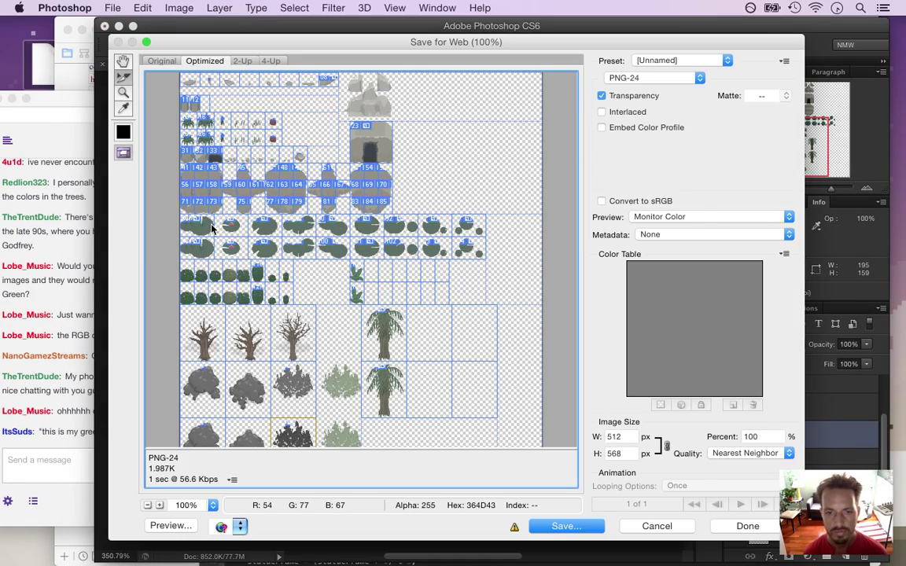
pyautogui.press('Return')
pyautogui.press('Return')
pyautogui.press('Return')
# Read the new Twitch chat messages and open the posted Clippy song link in a new Safari window.
pyautogui.click(61, 350)
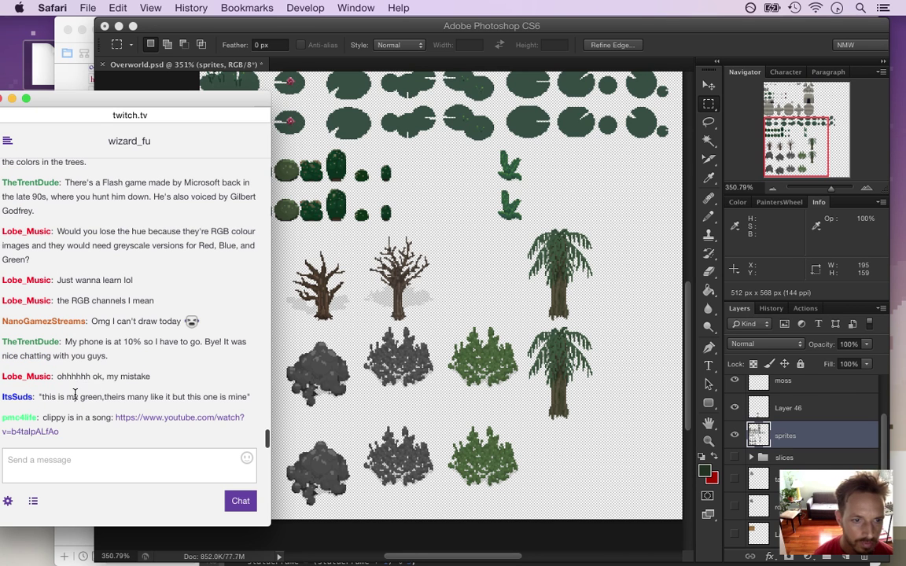
pyautogui.moveTo(110, 393); pyautogui.dragTo(96, 378)
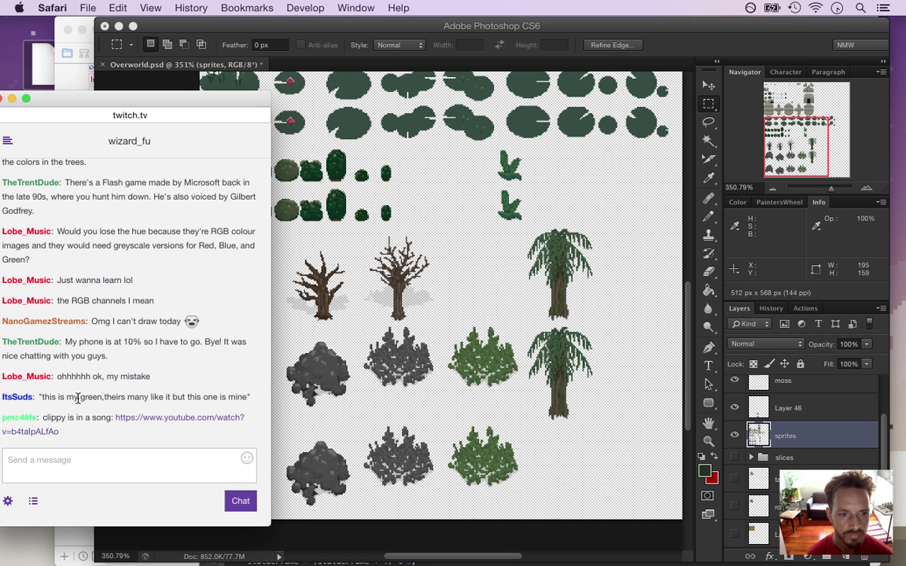
pyautogui.rightClick(132, 424)
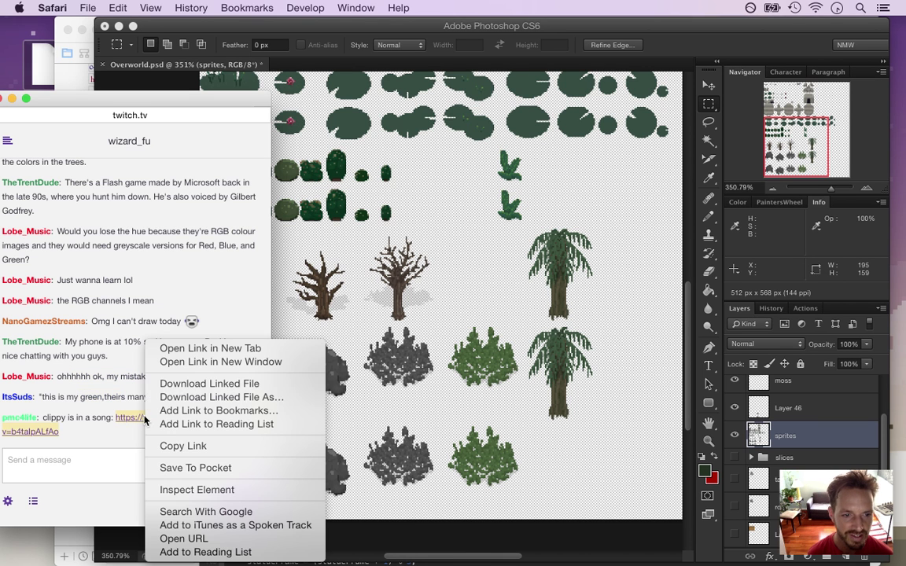
pyautogui.click(218, 368)
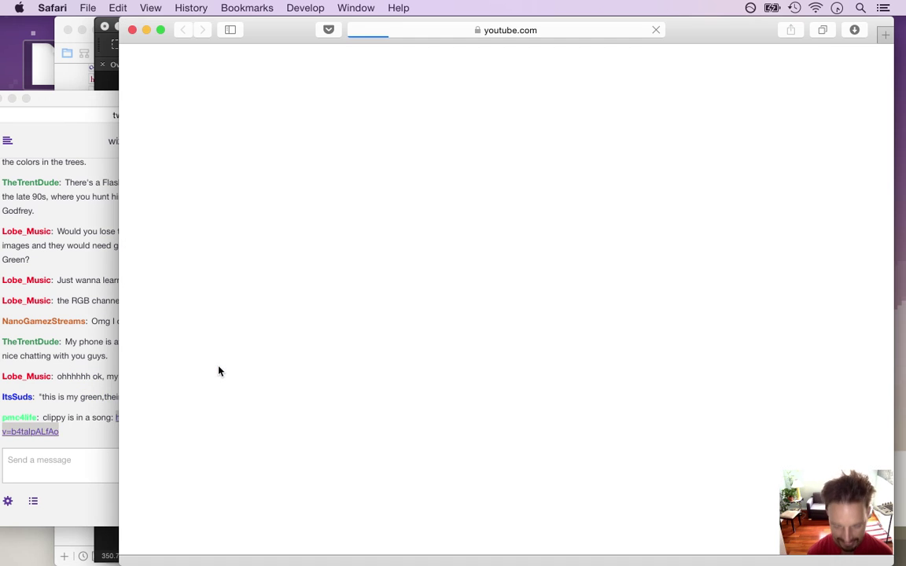
# Lower the system volume while the Delta Heavy - Ghost video page loads.
pyautogui.press('XF86AudioLowerVolume')
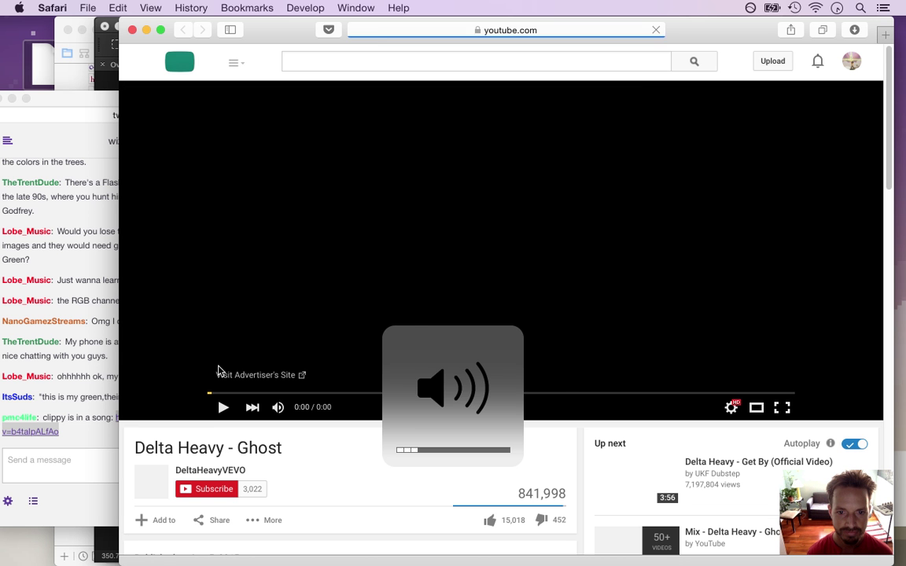
pyautogui.press('XF86AudioLowerVolume')
pyautogui.press('XF86AudioLowerVolume')
pyautogui.press('XF86AudioLowerVolume')
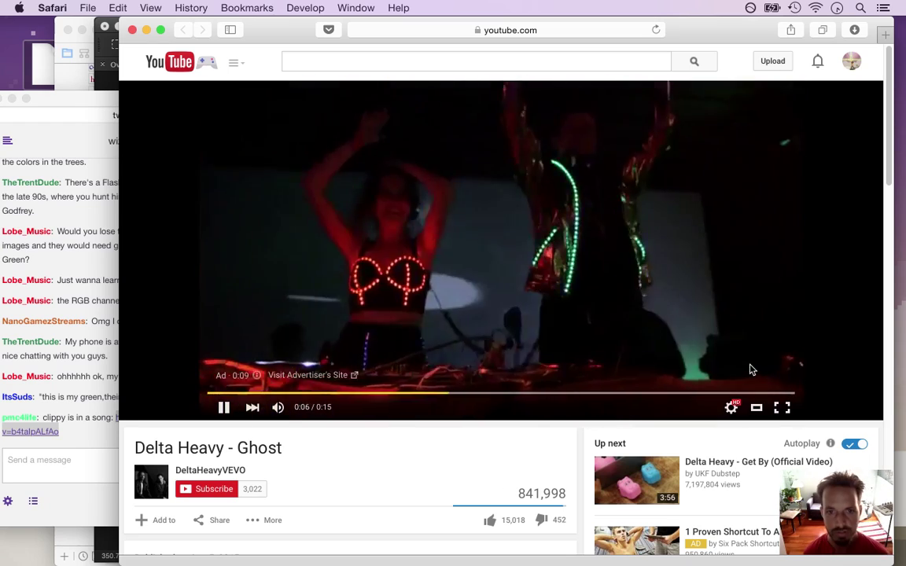
# Switch back to Photoshop to save Overworld.psd, and return to the createTreeTile code in Xcode.
pyautogui.press('super+Tab')
pyautogui.scroll(-2, 682, 404)
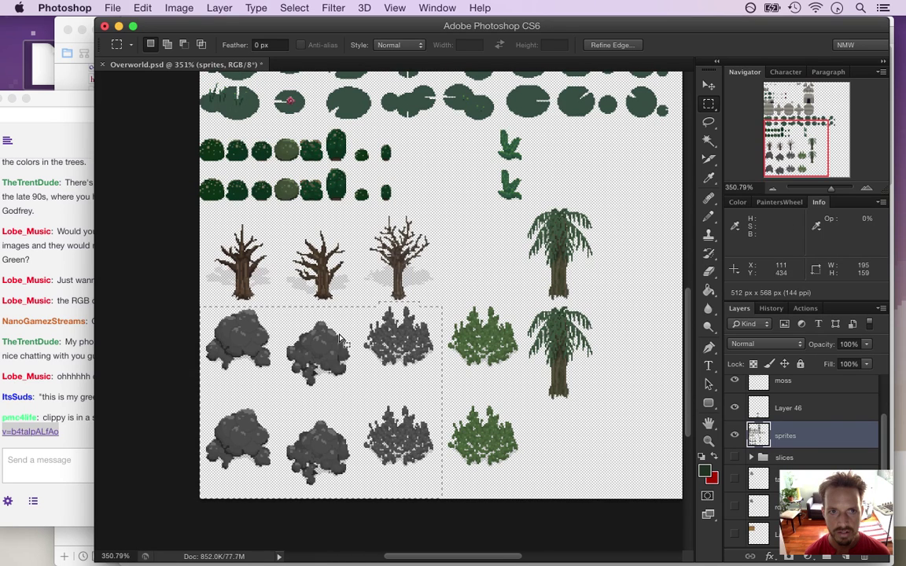
pyautogui.press('super+s')
pyautogui.press('super+Tab')
pyautogui.press('Tab')
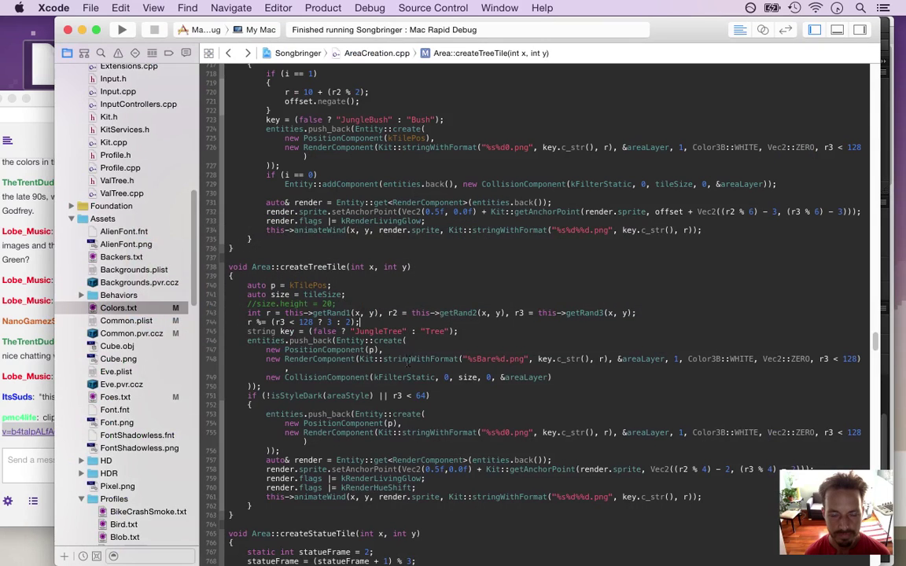
# Switch to the Delta Heavy - Ghost video in Safari, adjust the system volume, and check the Twitch chat.
pyautogui.press('super+Tab')
pyautogui.press('Tab')
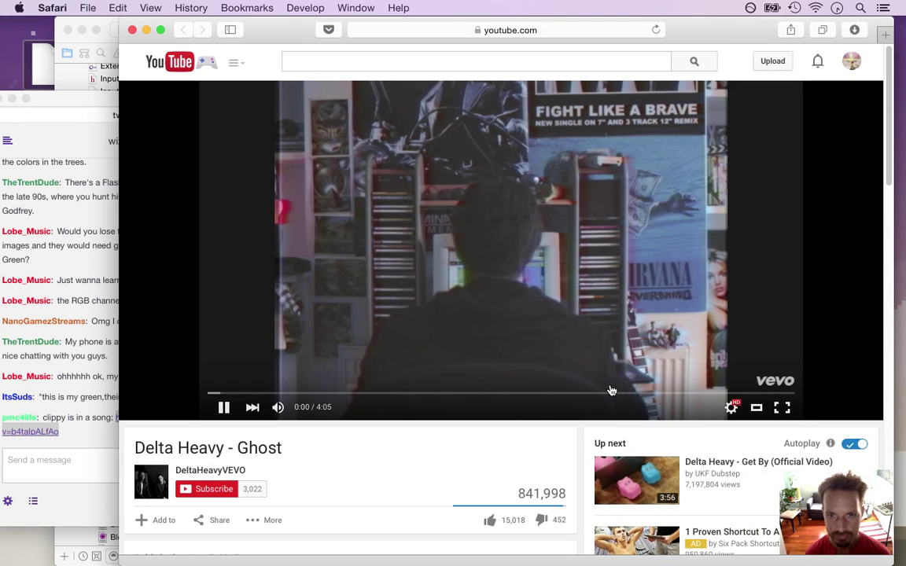
pyautogui.press('XF86AudioRaiseVolume')
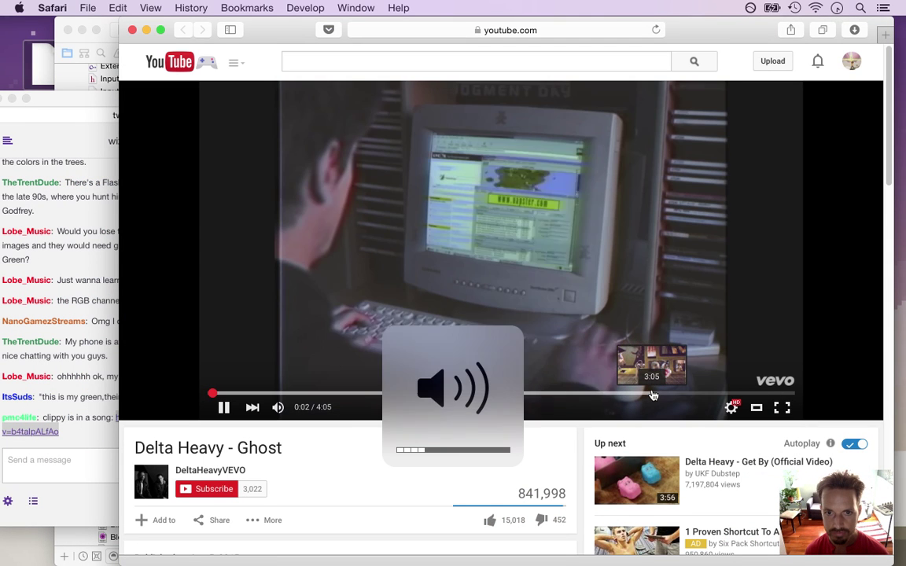
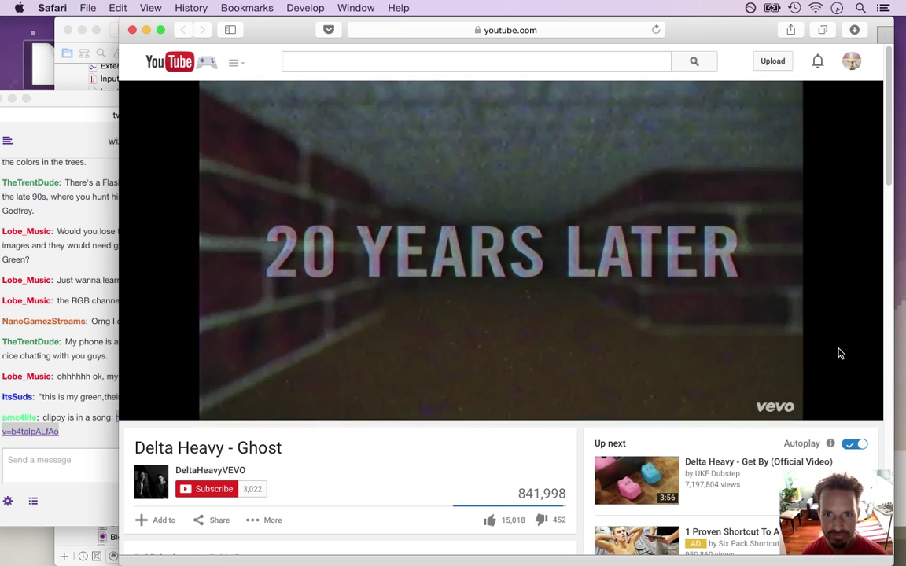
pyautogui.press('XF86AudioMute')
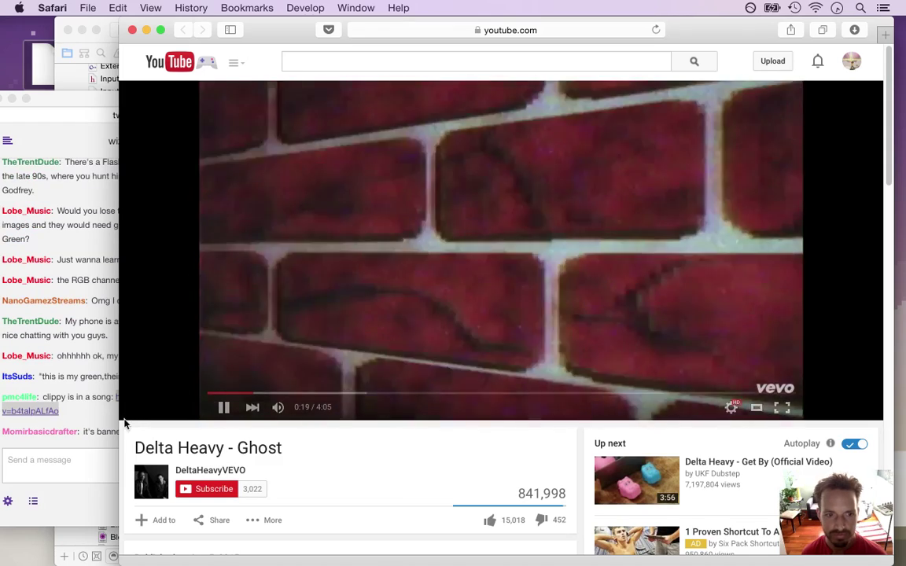
pyautogui.click(84, 434)
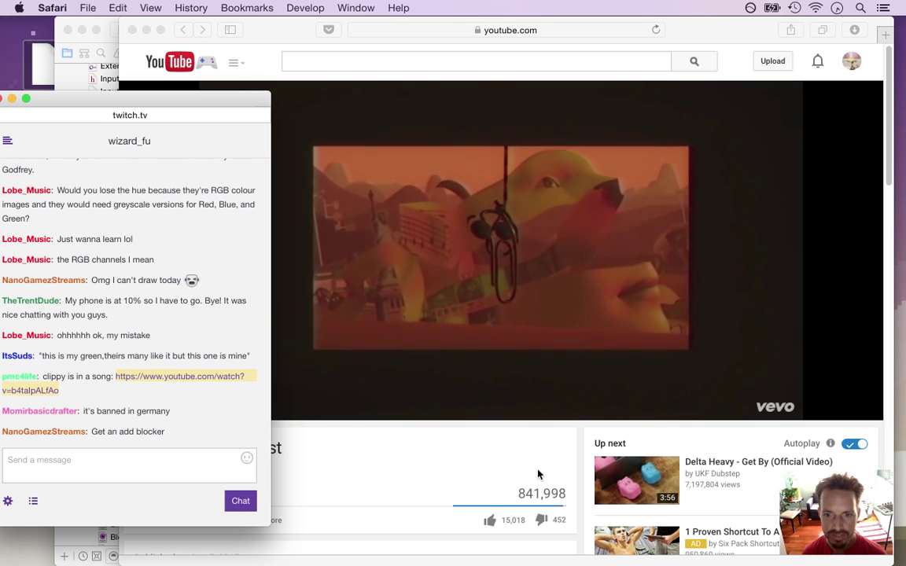
# Return to the Ghost video, lower the sound, and skip ahead to about 0:56 and about 1:30.
pyautogui.click(569, 440)
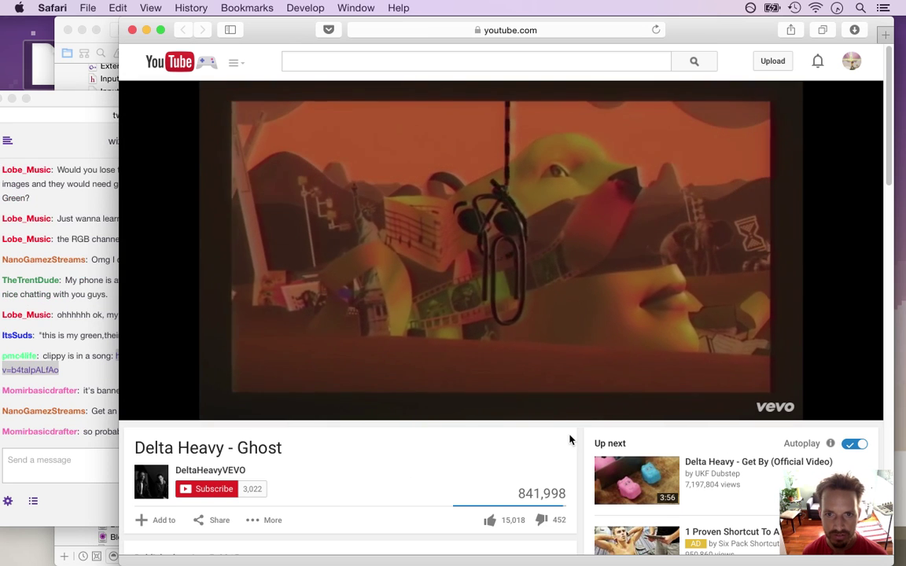
pyautogui.press('XF86AudioLowerVolume')
pyautogui.press('XF86AudioMute')
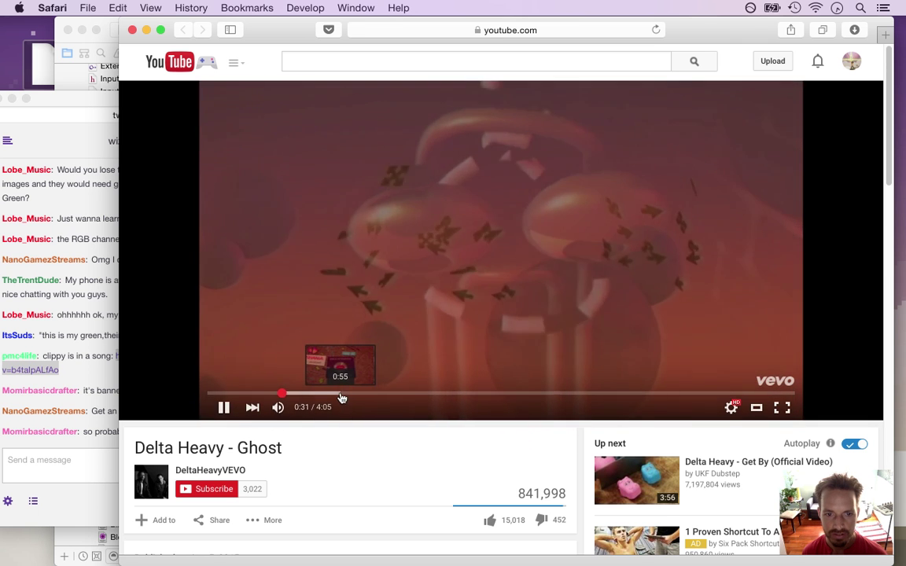
pyautogui.moveTo(343, 398); pyautogui.dragTo(342, 397)
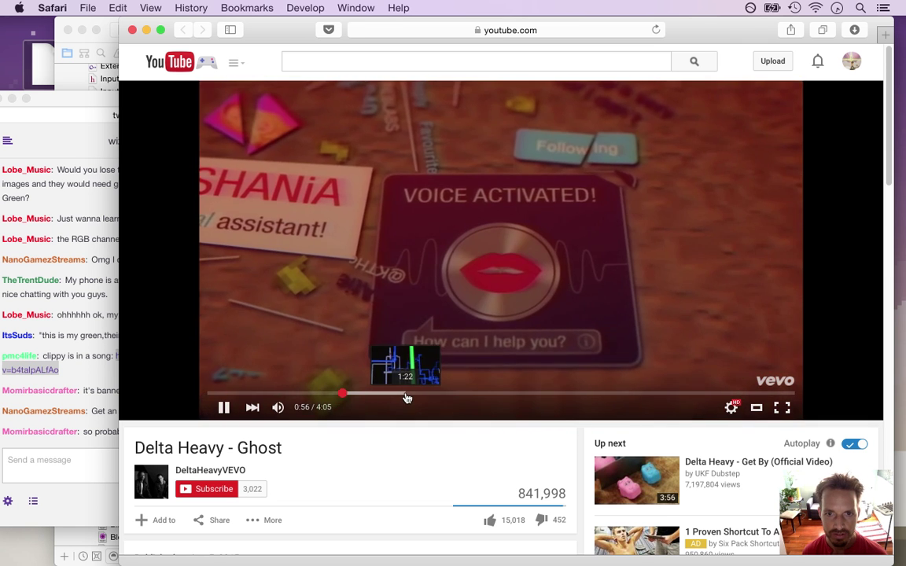
pyautogui.moveTo(421, 398); pyautogui.dragTo(423, 398)
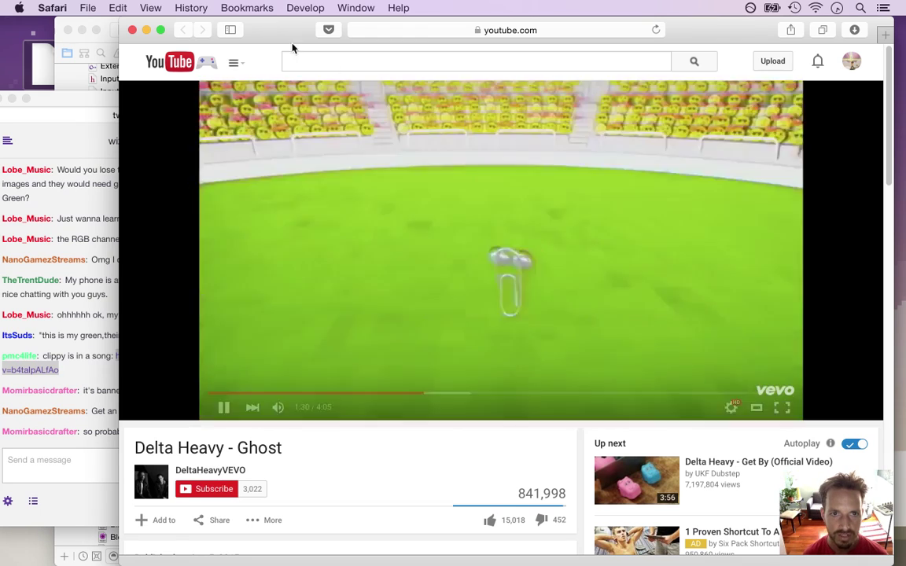
# Save the video page's address to the desktop and close its Safari window.
pyautogui.click(385, 31)
pyautogui.moveTo(355, 30); pyautogui.dragTo(16, 65)
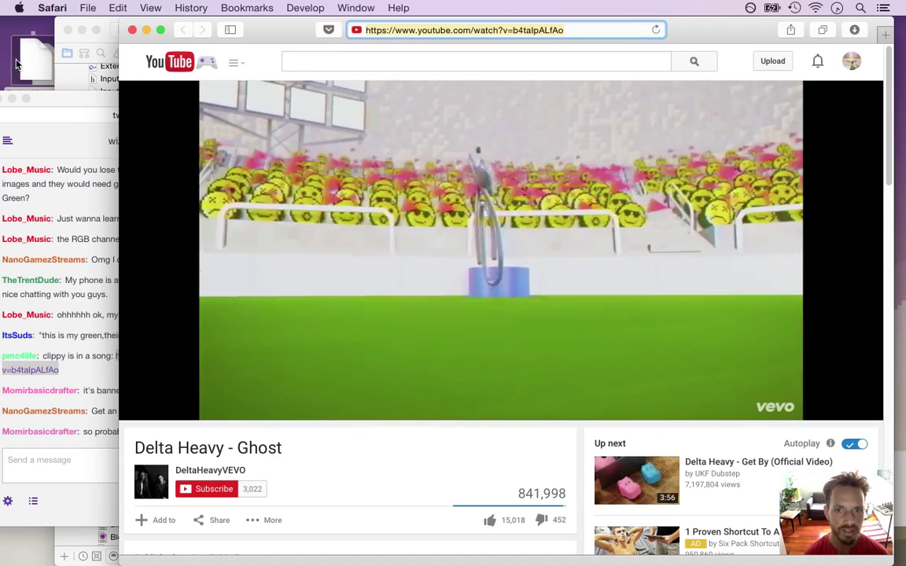
pyautogui.press('super+w')
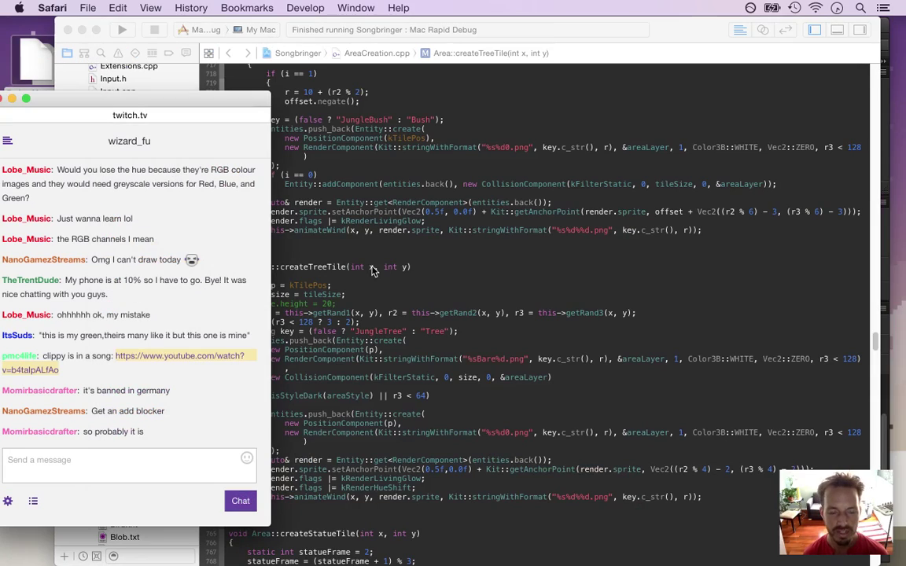
# Return to createTreeTile in Xcode and comment out the render.flags |= kRenderHueShift line.
pyautogui.click(352, 321)
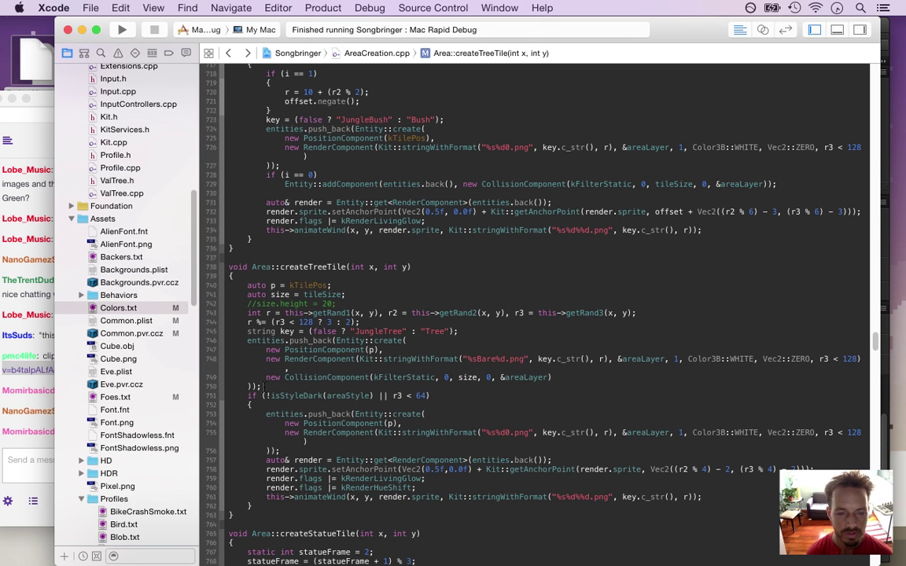
pyautogui.scroll(-2, 173, 257)
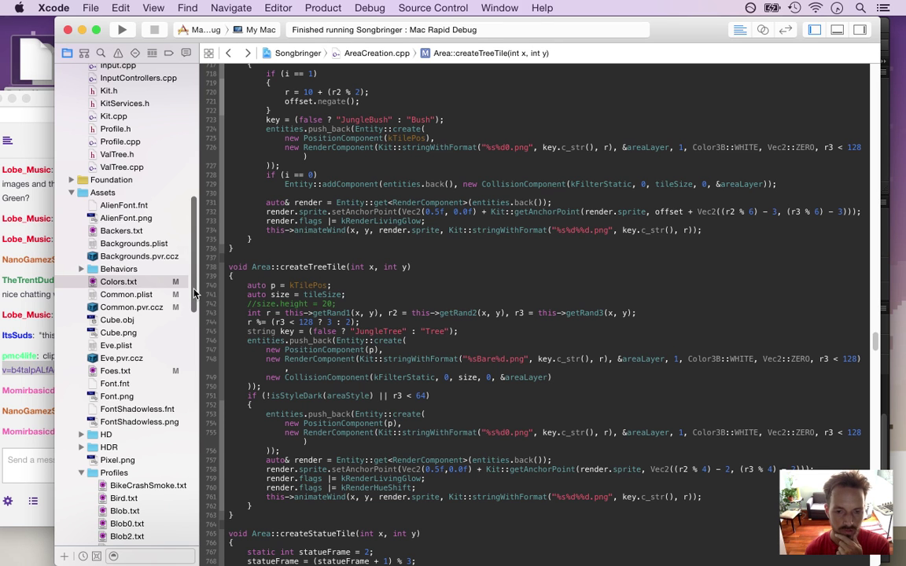
pyautogui.scroll(-1, 173, 293)
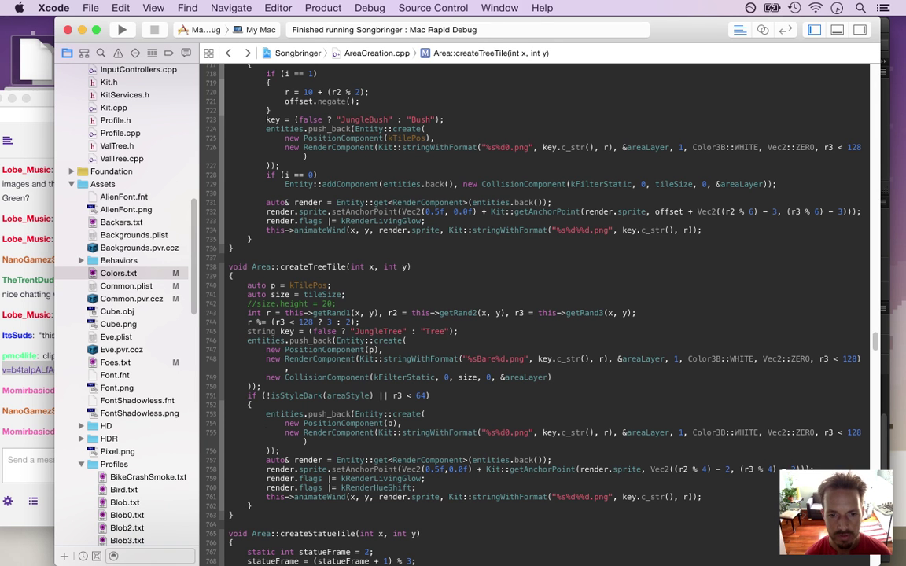
pyautogui.write('//')
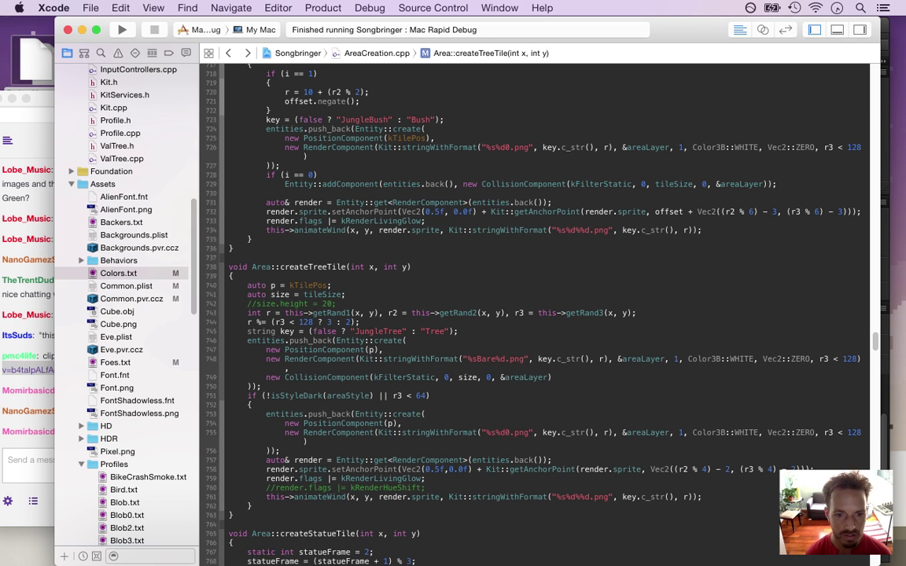
# Add render.sprite.setColor(this->getColorMix(kColorPlant, x, y)); below the setAnchorPoint line in createTreeTile.
pyautogui.press('Return')
pyautogui.write('render.sprite.setCo')
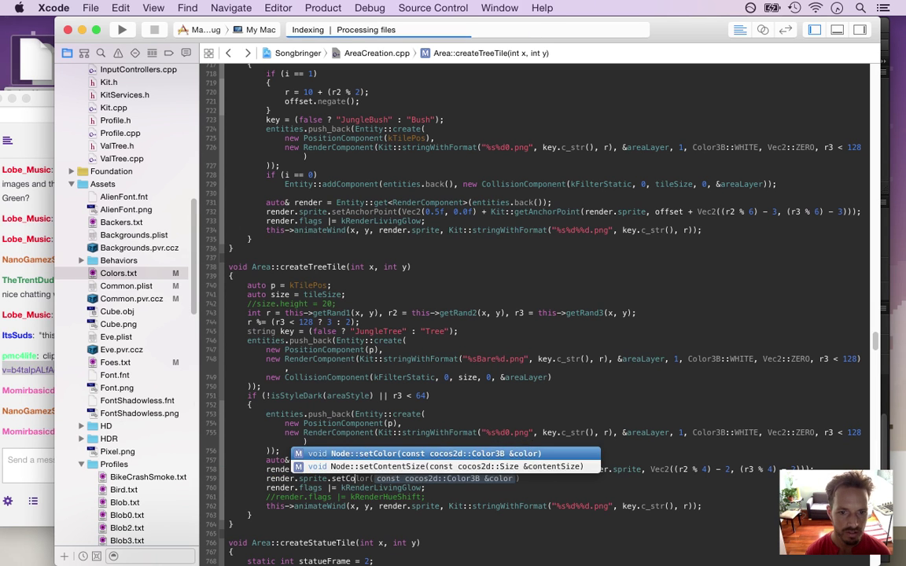
pyautogui.press('Return')
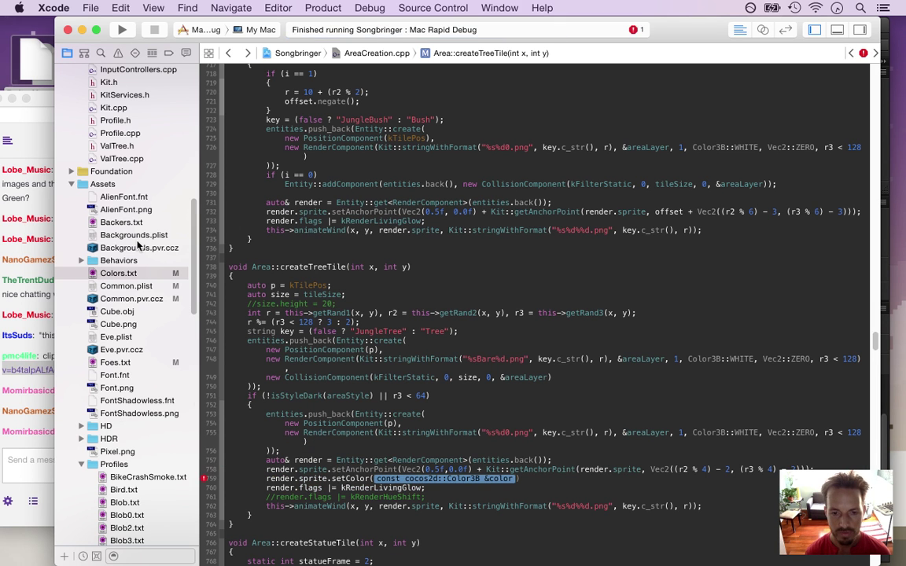
pyautogui.write('this')
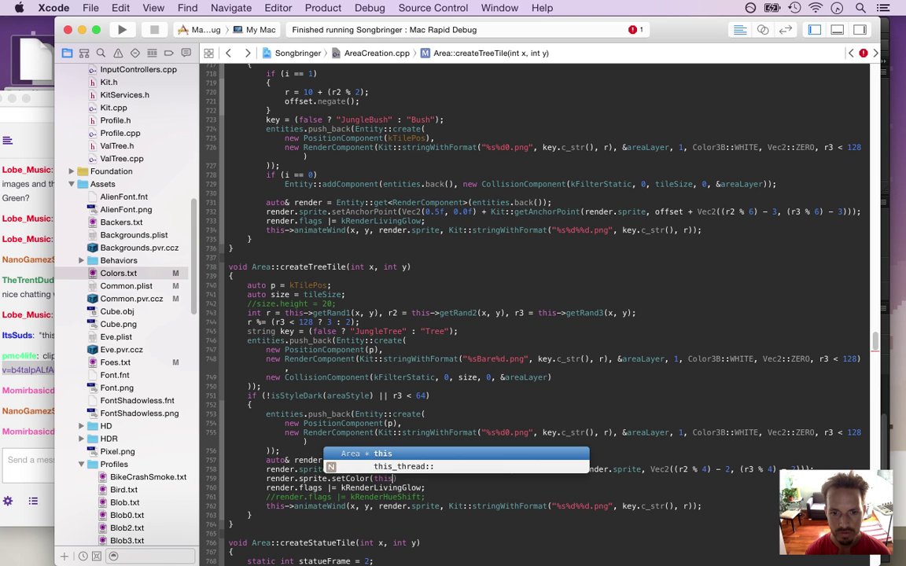
pyautogui.write('->color')
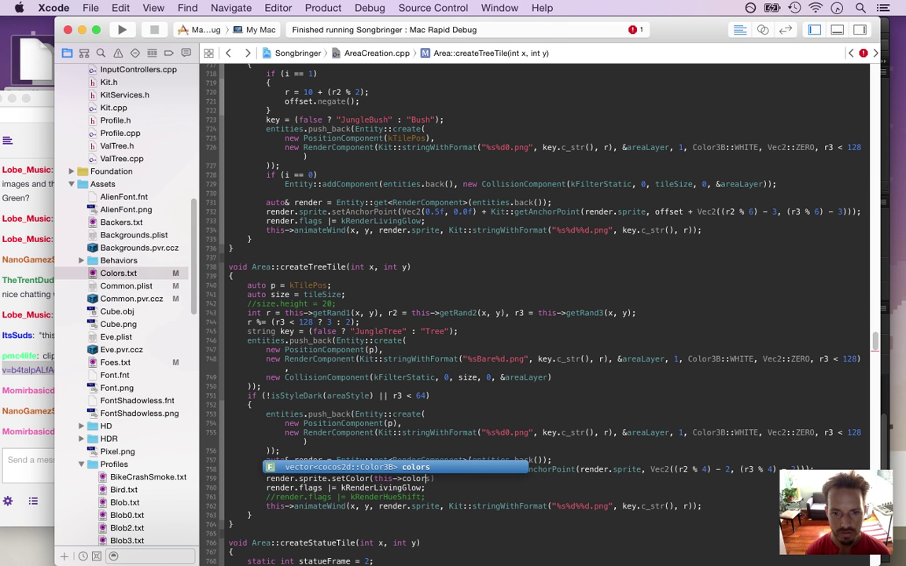
pyautogui.press('BackSpace')
pyautogui.press('BackSpace')
pyautogui.write('get')
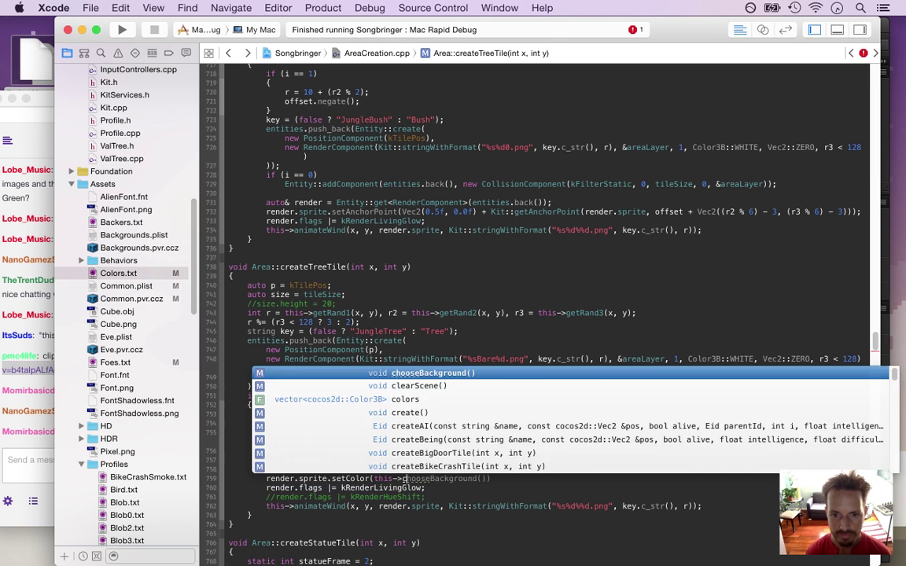
pyautogui.write('C')
pyautogui.press('Down')
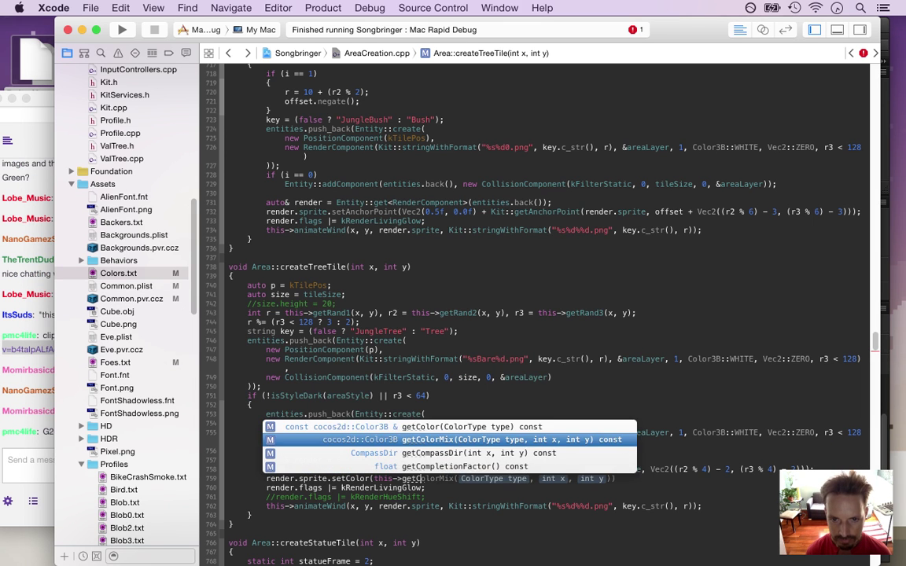
pyautogui.press('Return')
pyautogui.write('kColorPl')
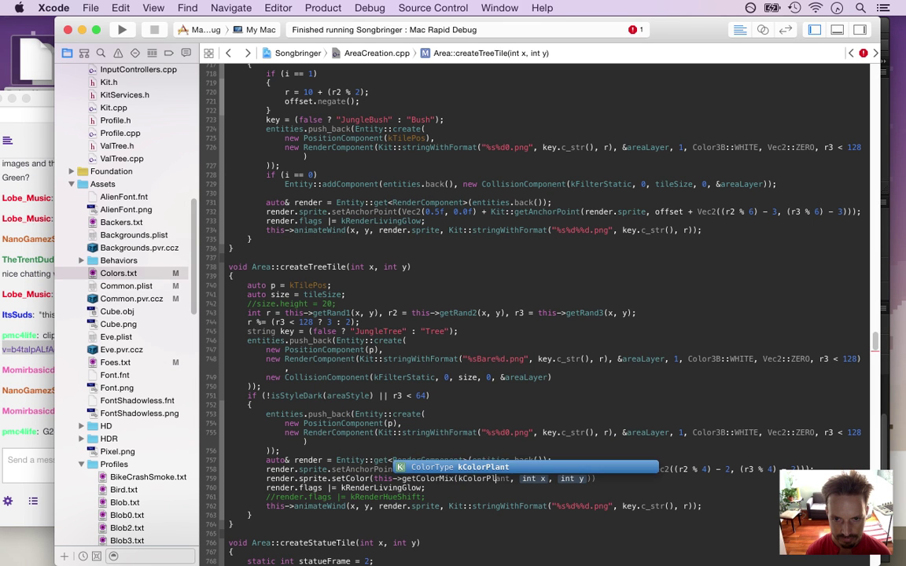
pyautogui.press('Return')
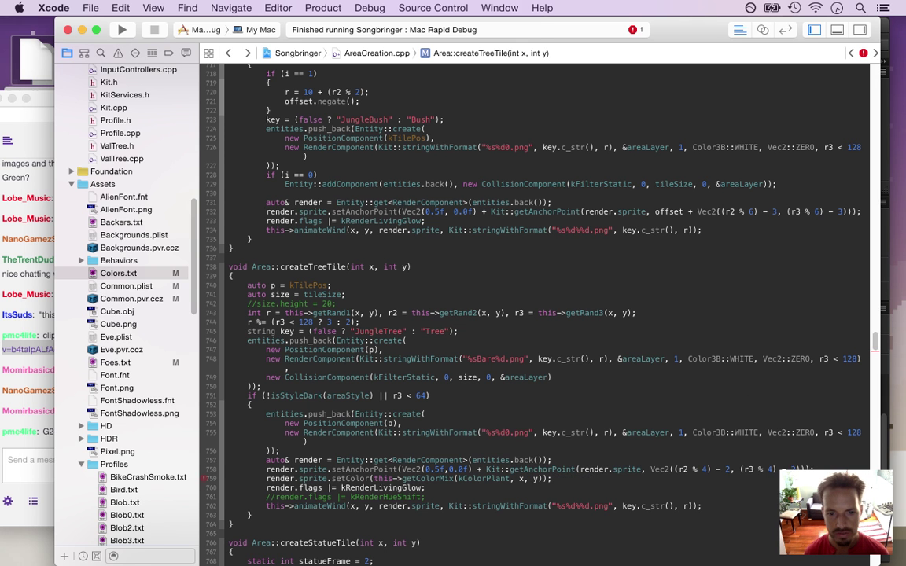
# Build and run Songbringer, reading the new Twitch chat messages during the build.
pyautogui.press('super+r')
pyautogui.click(36, 449)
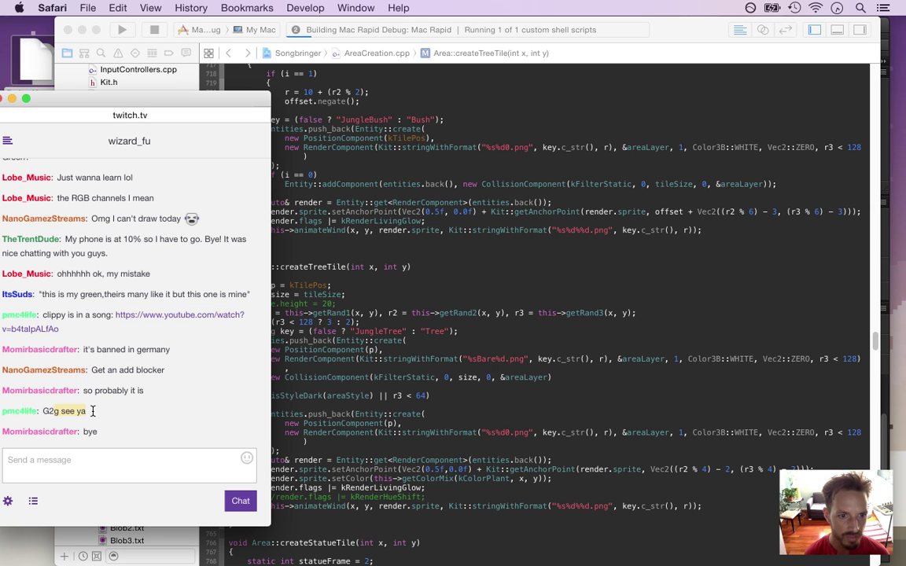
pyautogui.click(405, 414)
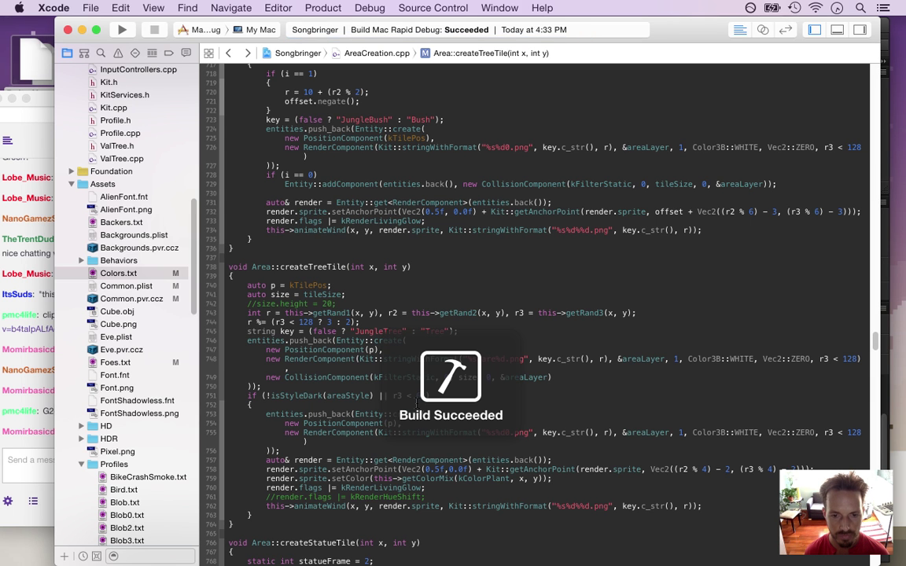
pyautogui.press('super+r')
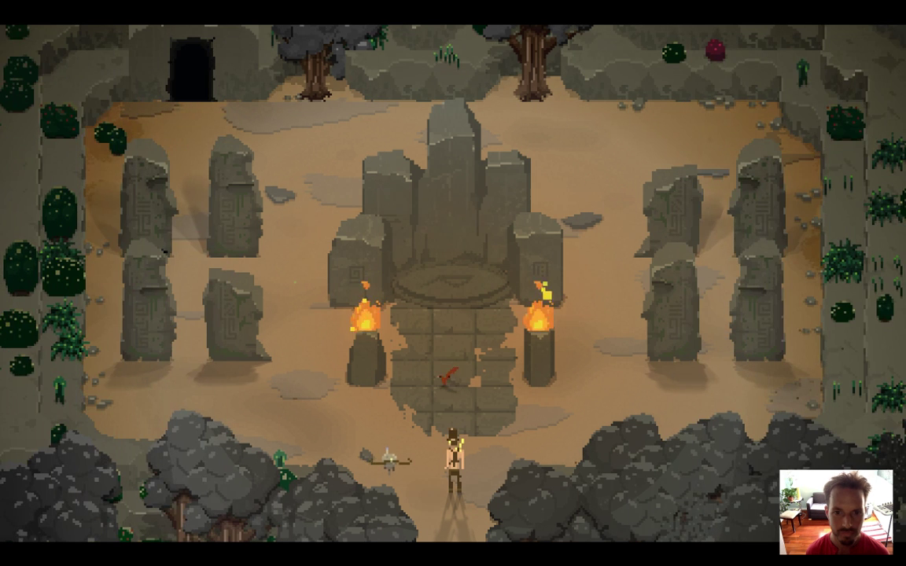
# Walk the character down out of the stone shrine area into the forest to examine the tree foliage colours.
pyautogui.press('Right')
pyautogui.press('Left')
pyautogui.press('Right')
pyautogui.press('Down')
pyautogui.press('Down')
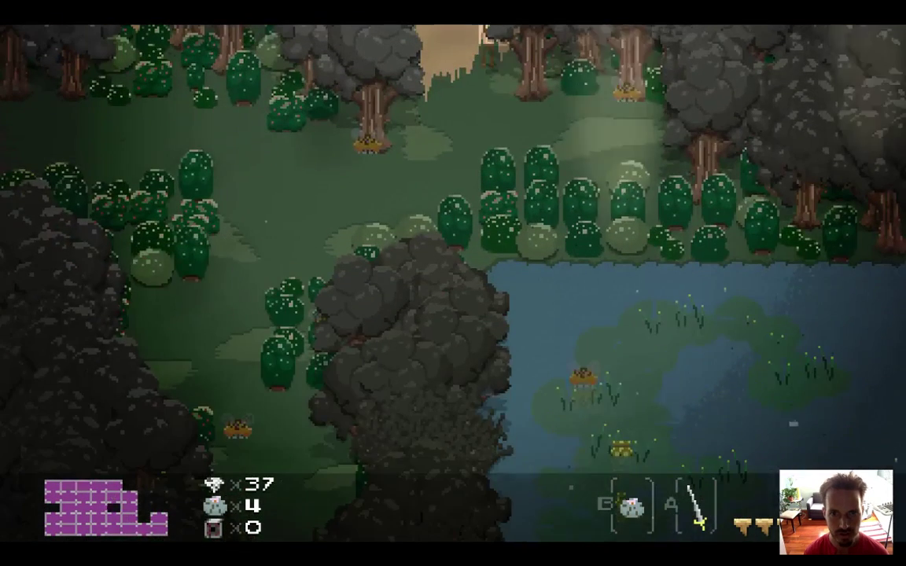
pyautogui.press('Down')
pyautogui.press('Left')
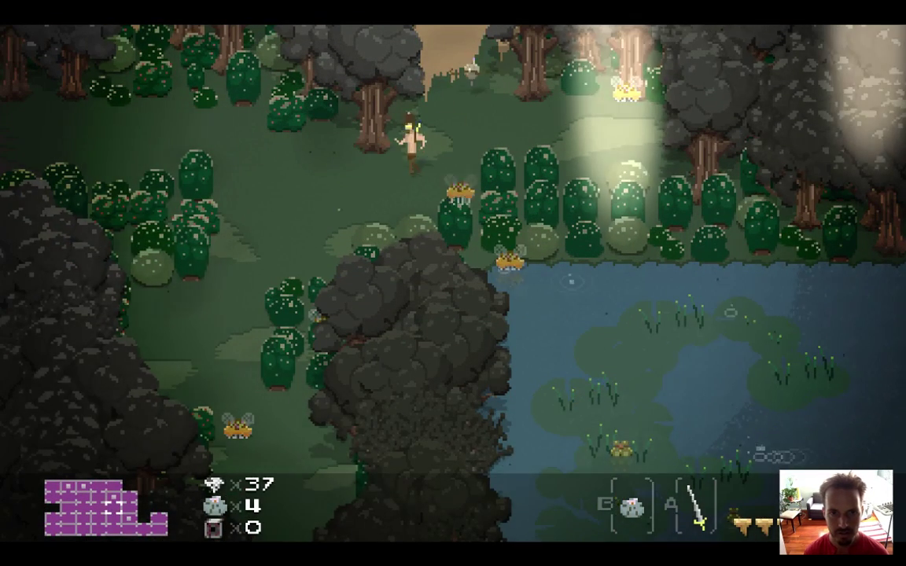
pyautogui.press('Left')
pyautogui.press('Down')
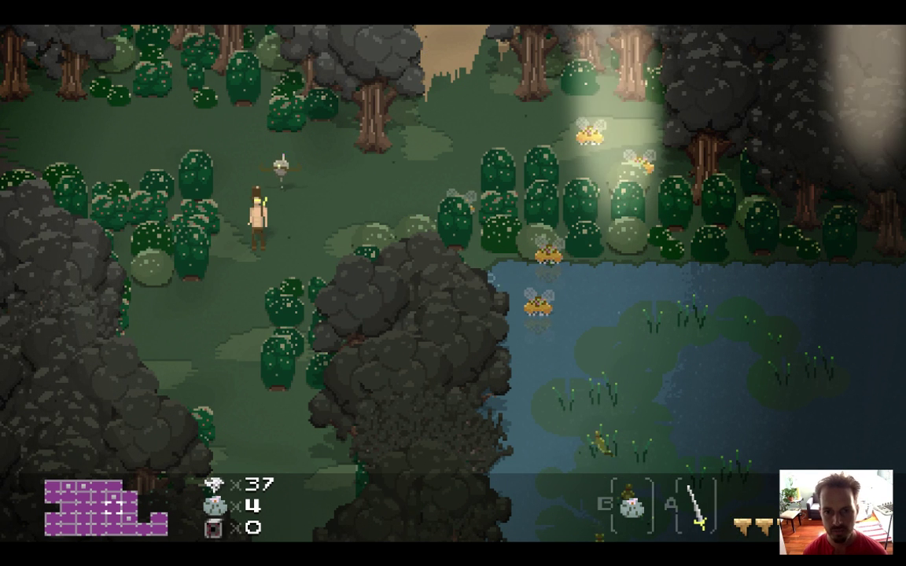
# Leave the game, read the newest Twitch chat message, and return to the createTreeTile code in Xcode.
pyautogui.press('super+Tab')
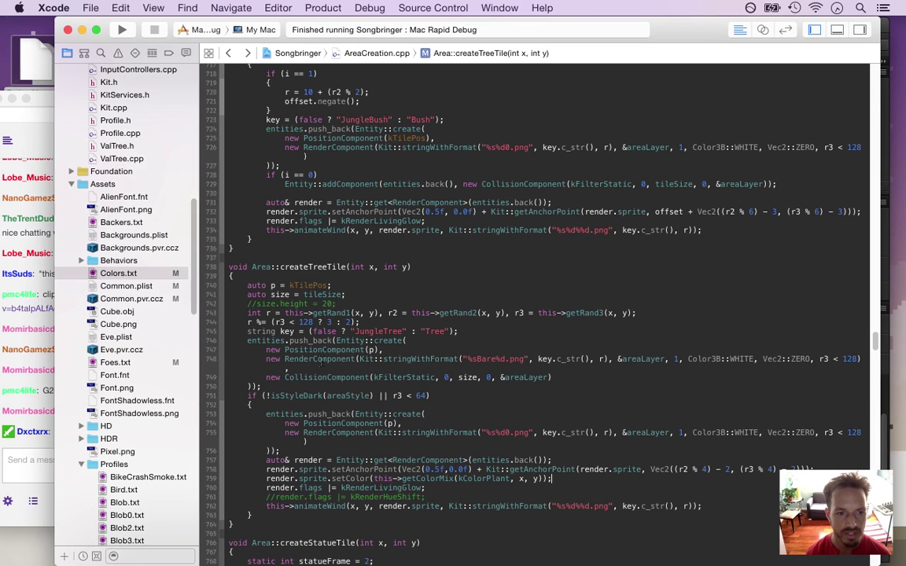
pyautogui.click(42, 445)
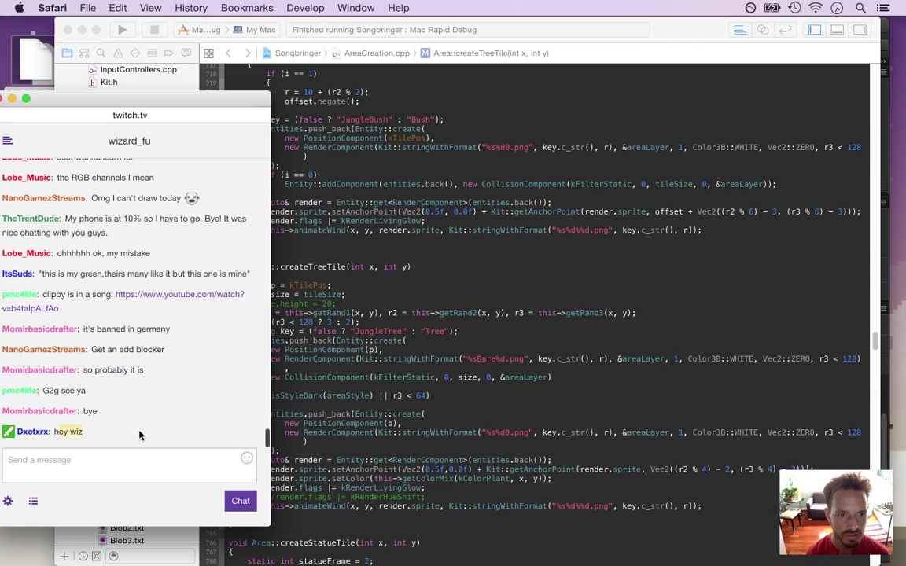
pyautogui.press('super+Tab')
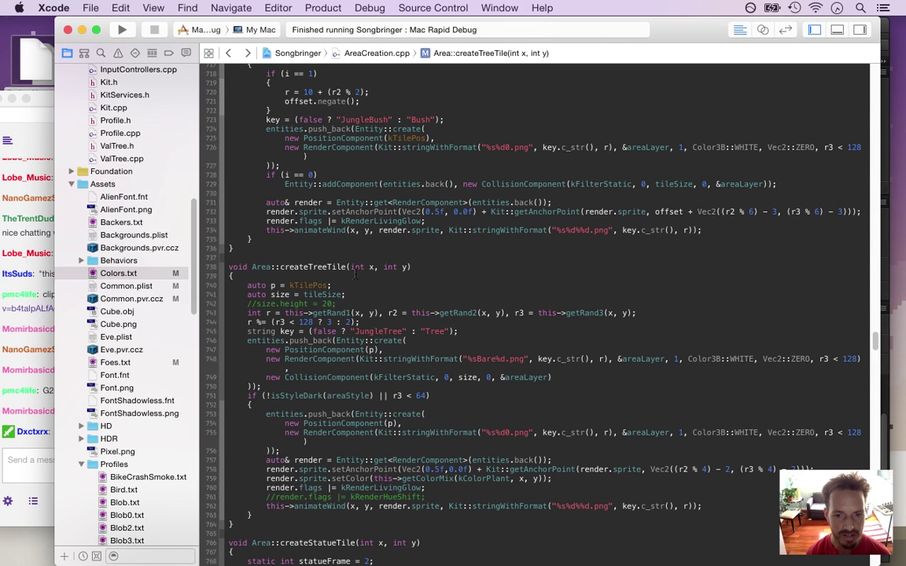
# Open Colors.txt in the Songbringer project and select the plant colour value under light1.
pyautogui.press('super+Tab')
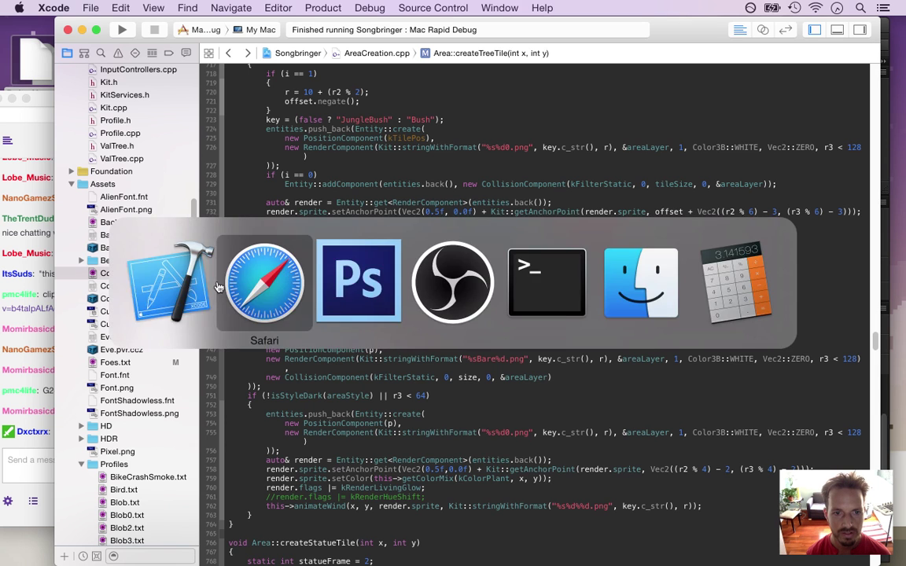
pyautogui.click(157, 273)
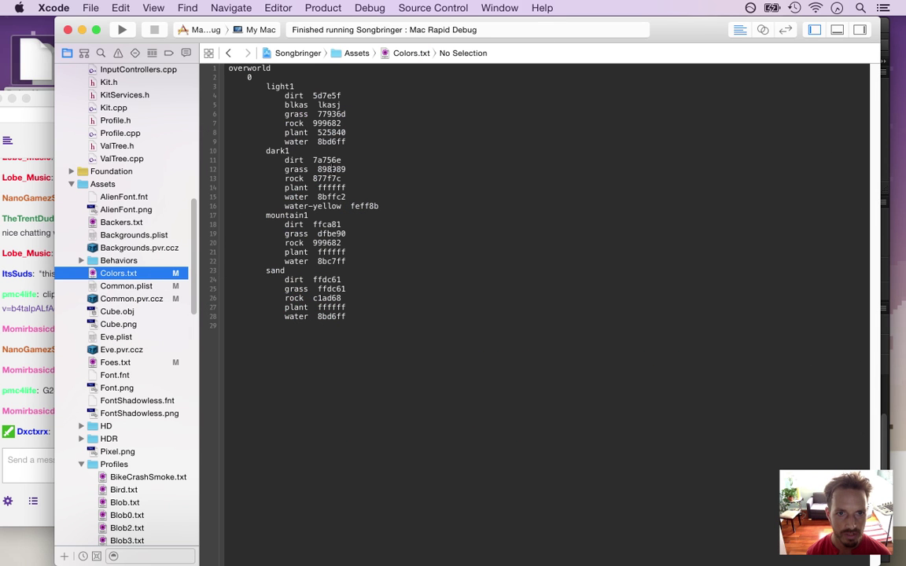
pyautogui.click(331, 169)
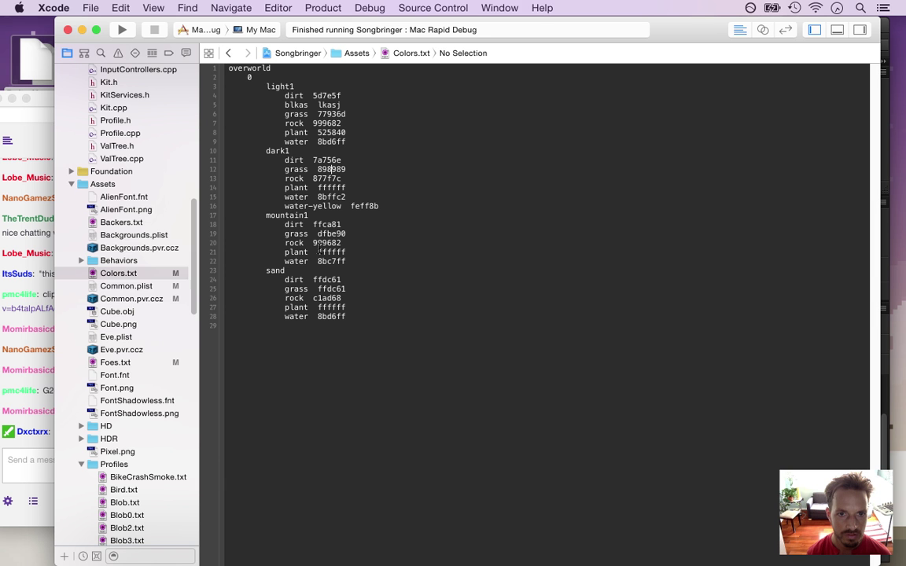
pyautogui.press('super+Tab')
pyautogui.press('super+shift+Tab')
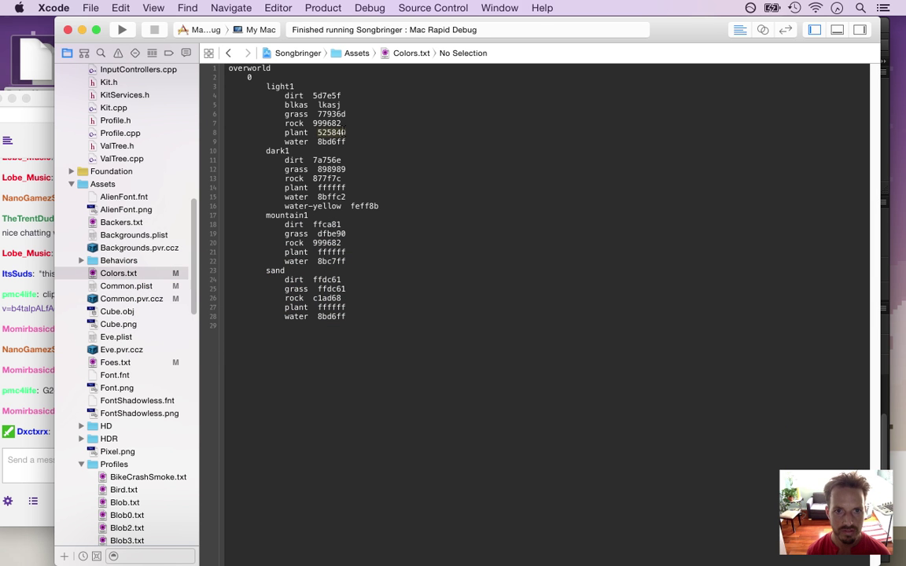
# Pick the pale yellow-green eeffb9 as foreground colour in Photoshop and paste its hex code as light1's plant value in Xcode.
pyautogui.press('super+Tab')
pyautogui.press('super+Tab')
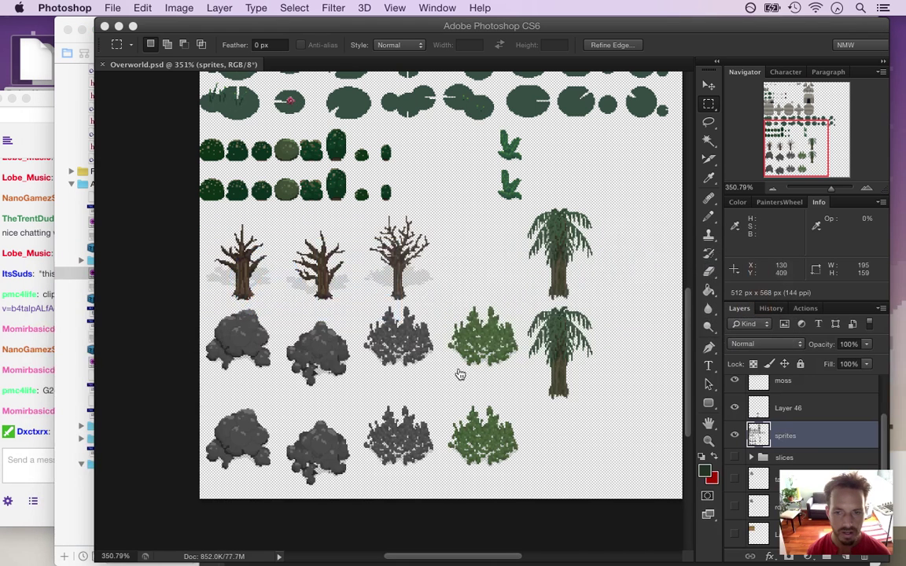
pyautogui.click(706, 469)
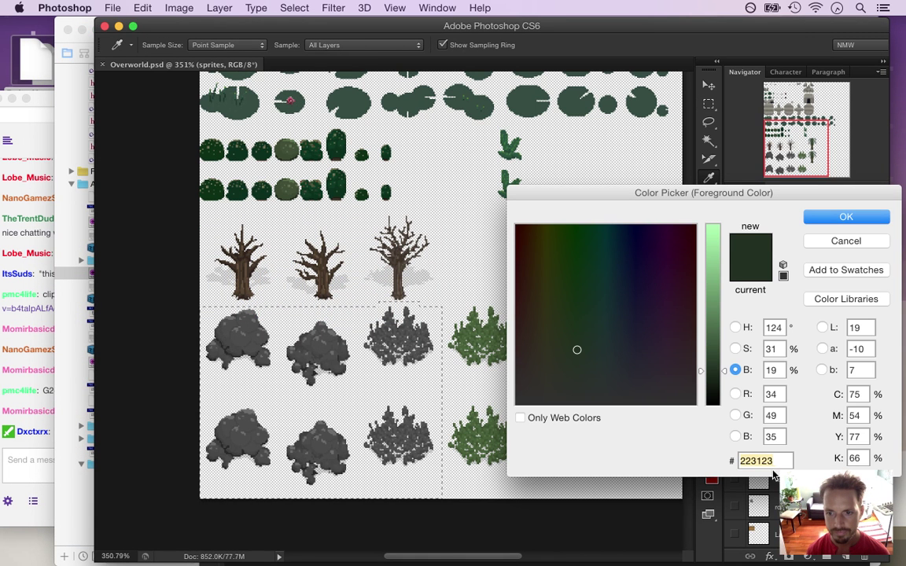
pyautogui.click(552, 356)
pyautogui.moveTo(723, 323); pyautogui.dragTo(720, 209)
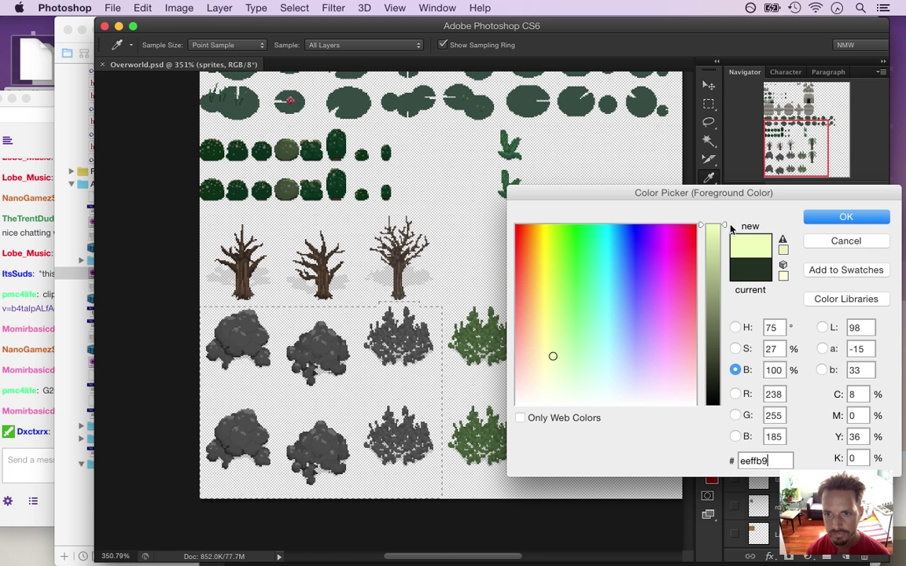
pyautogui.press('super+c')
pyautogui.press('super+Tab')
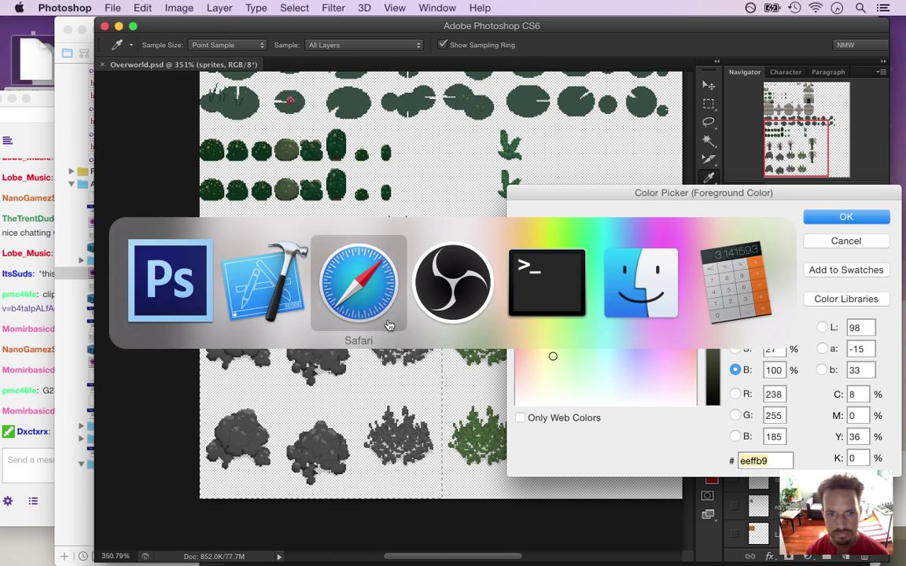
pyautogui.press('super+v')
# Build and run Songbringer, reading the newest Twitch chat message while it starts.
pyautogui.press('super+r')
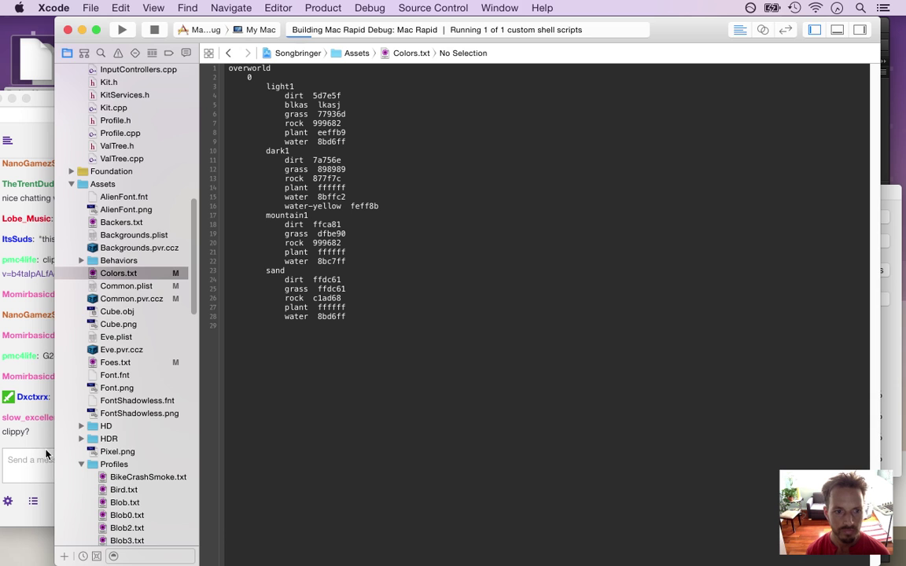
pyautogui.click(43, 441)
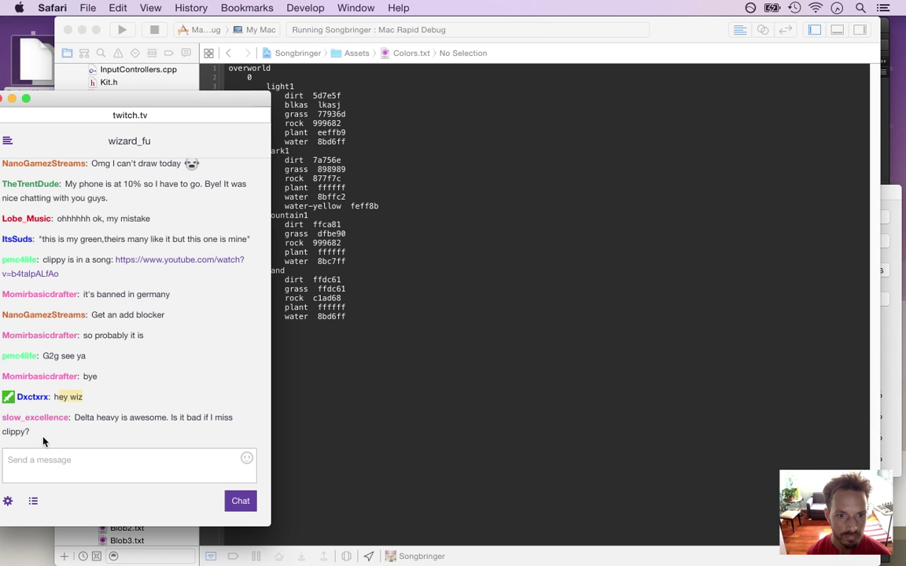
pyautogui.press('super+Tab')
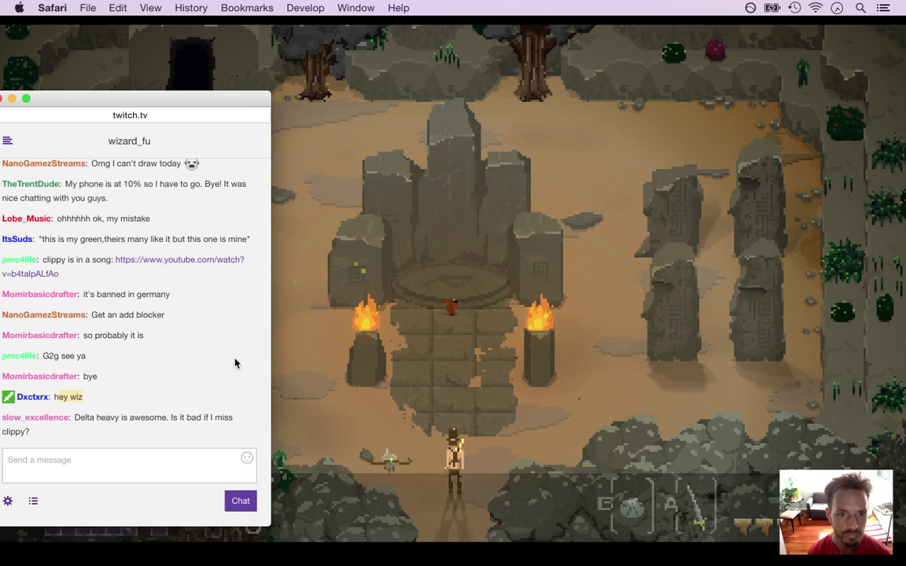
# Walk the character from the stone shrine down the lakeside forest path and west into the clearing to examine the tinted tree foliage.
pyautogui.click(347, 370)
pyautogui.press('Down')
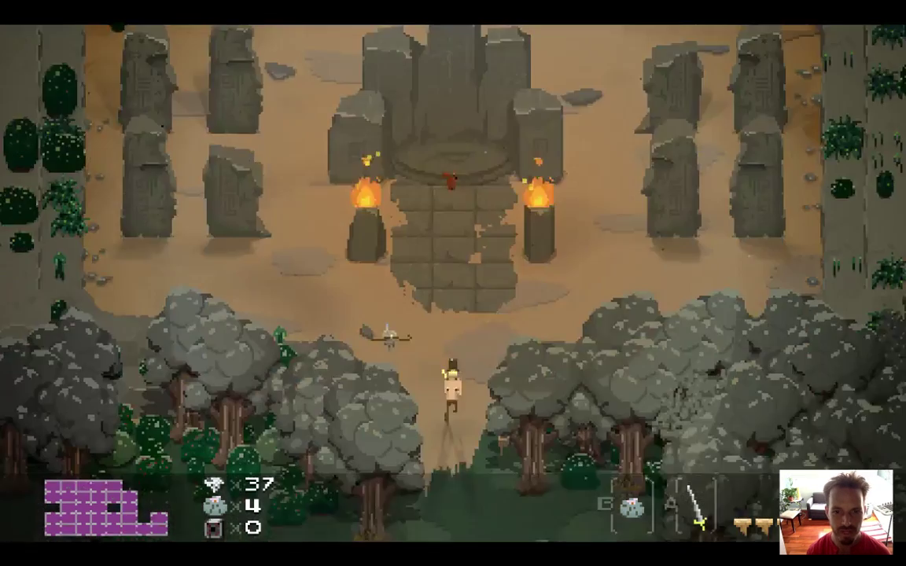
pyautogui.press('Down')
pyautogui.press('Left')
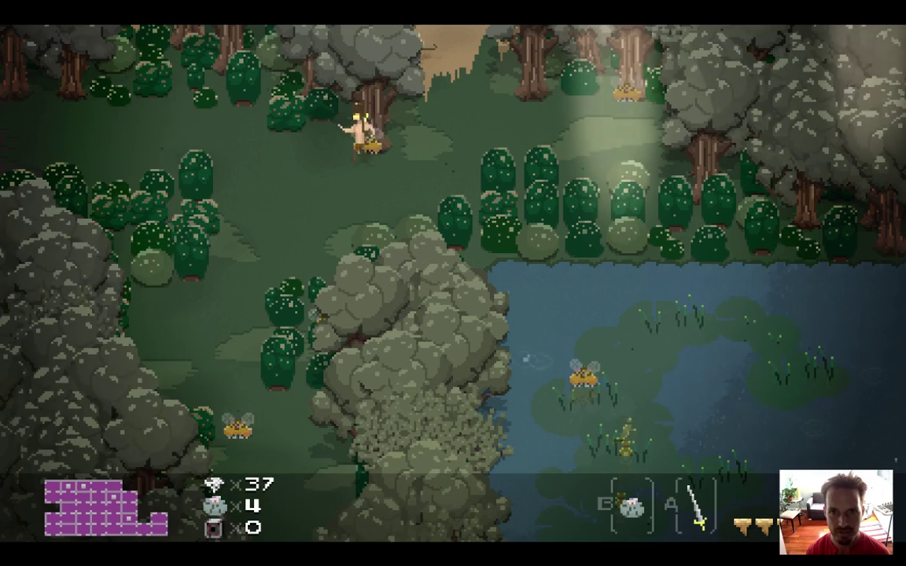
pyautogui.press('Down')
pyautogui.press('Left')
pyautogui.press('Down')
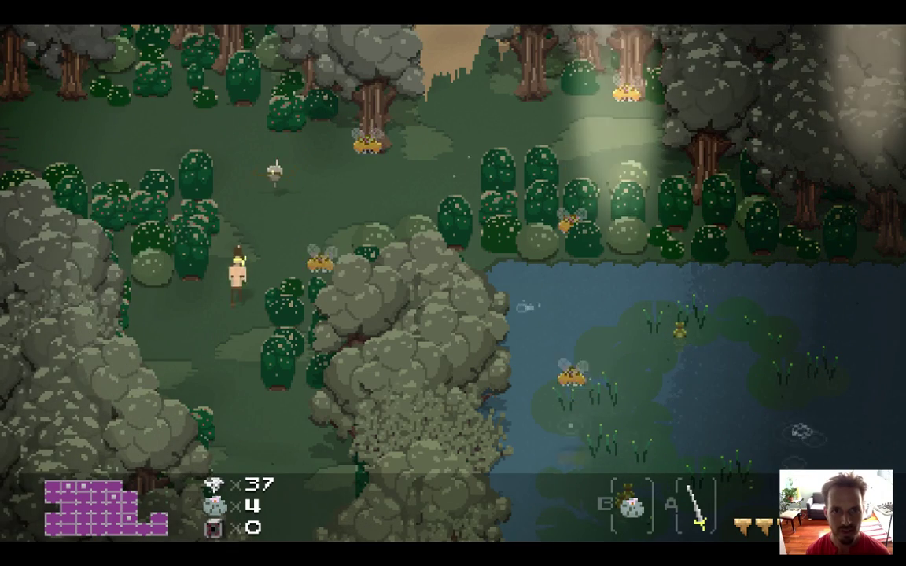
pyautogui.press('Down')
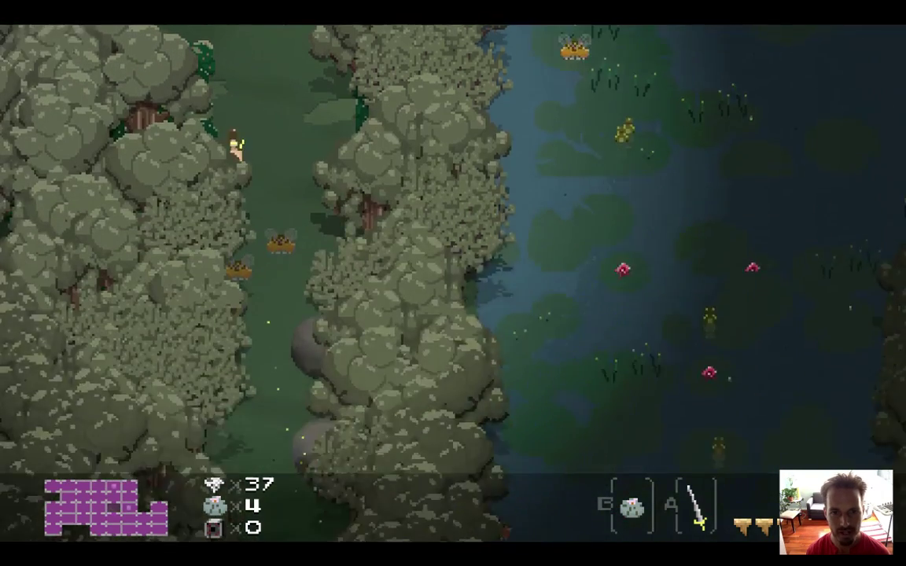
pyautogui.press('Down')
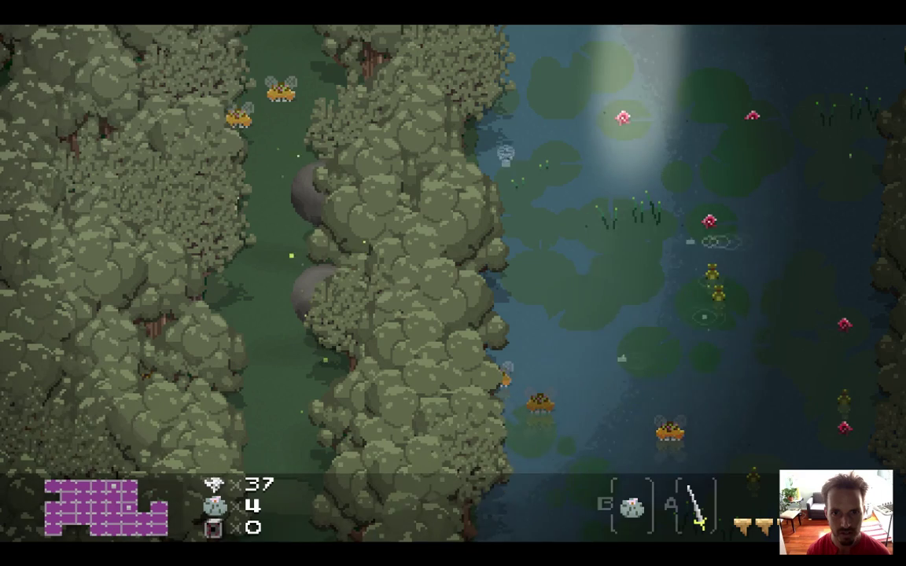
pyautogui.press('Down')
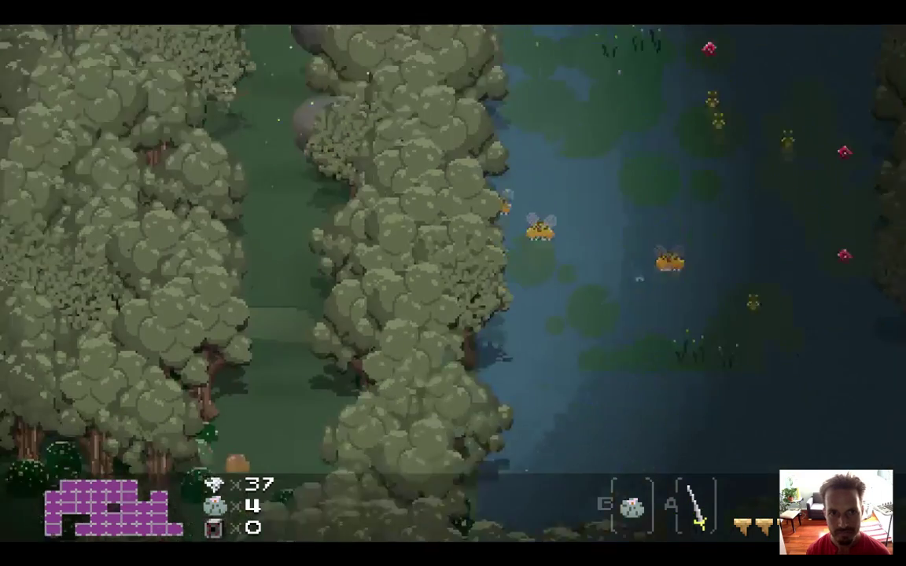
pyautogui.press('Down')
pyautogui.press('Right')
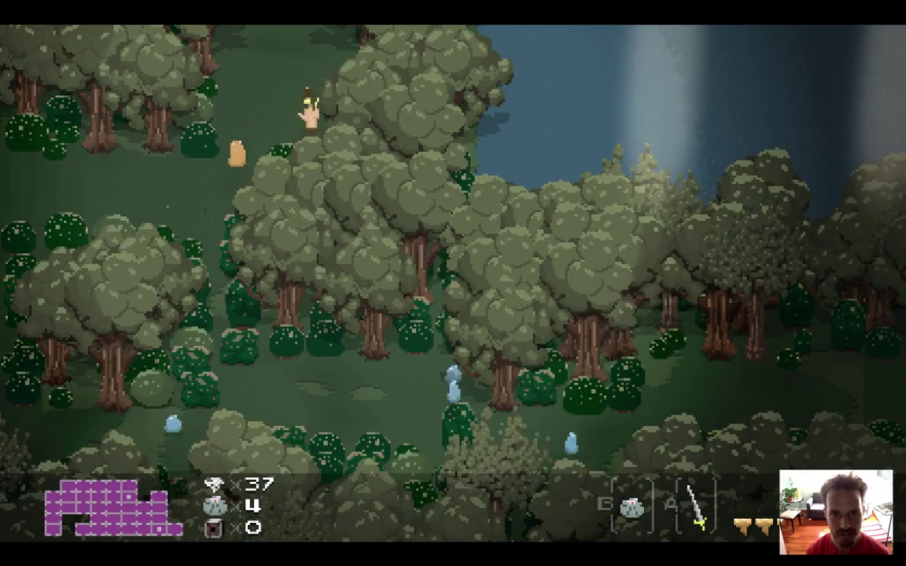
pyautogui.press('Left')
pyautogui.press('Left')
pyautogui.press('Down')
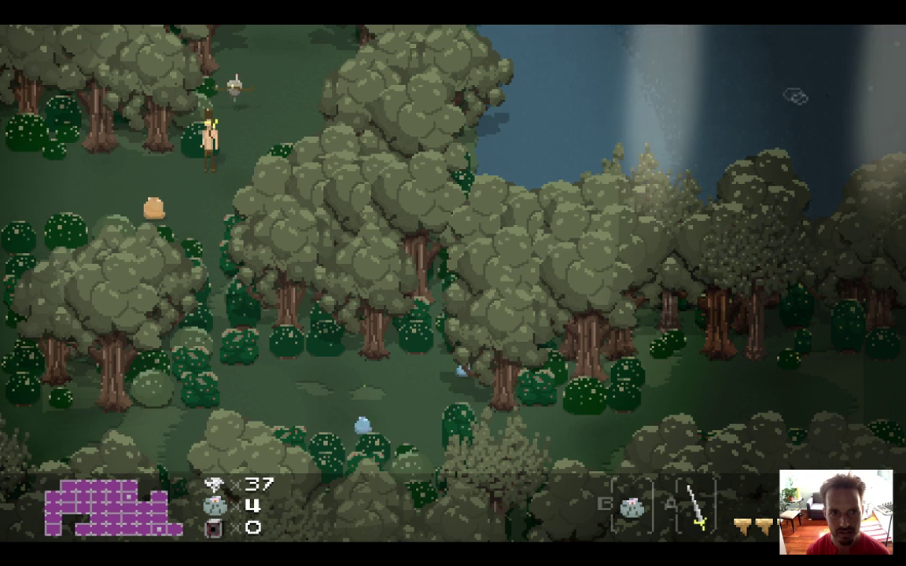
pyautogui.press('Left')
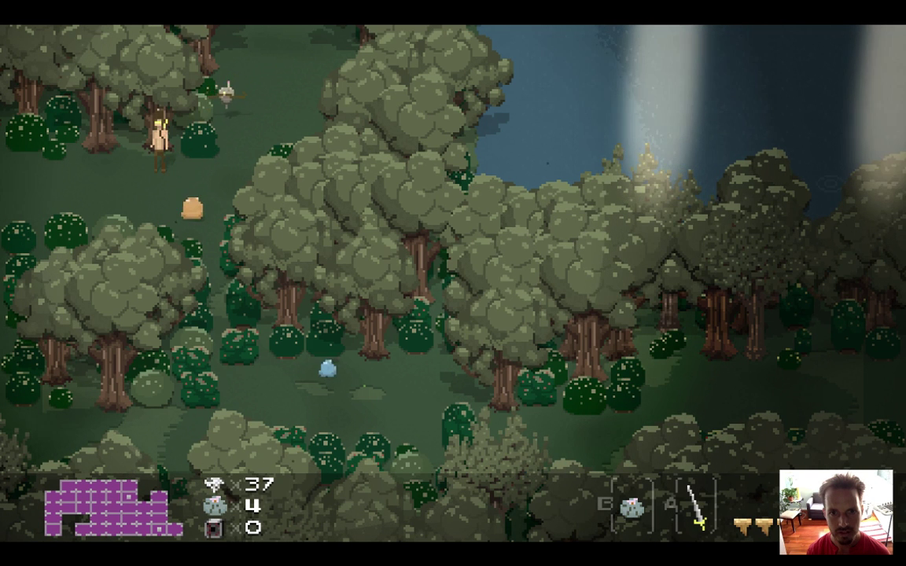
pyautogui.press('Down')
pyautogui.press('Left')
pyautogui.press('Right')
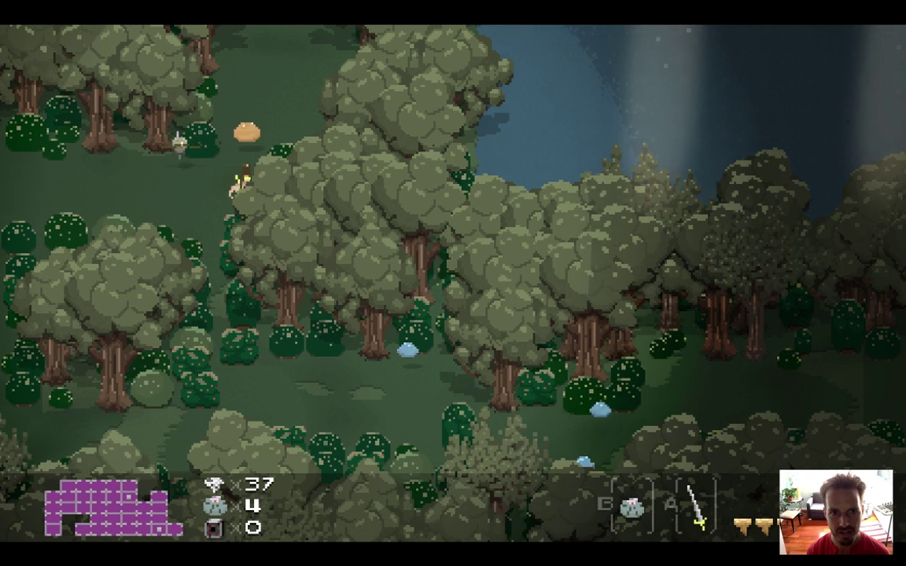
pyautogui.press('Left')
pyautogui.press('Left')
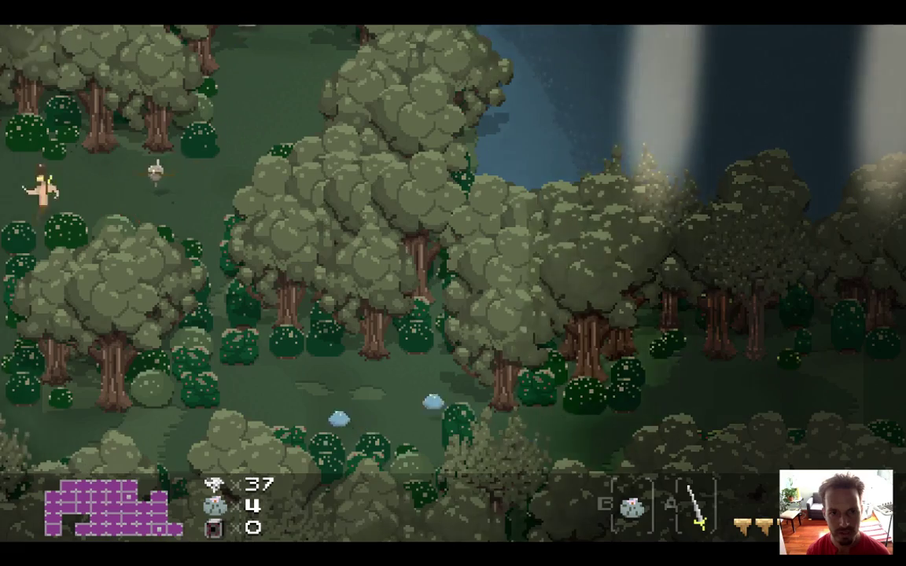
pyautogui.press('Right')
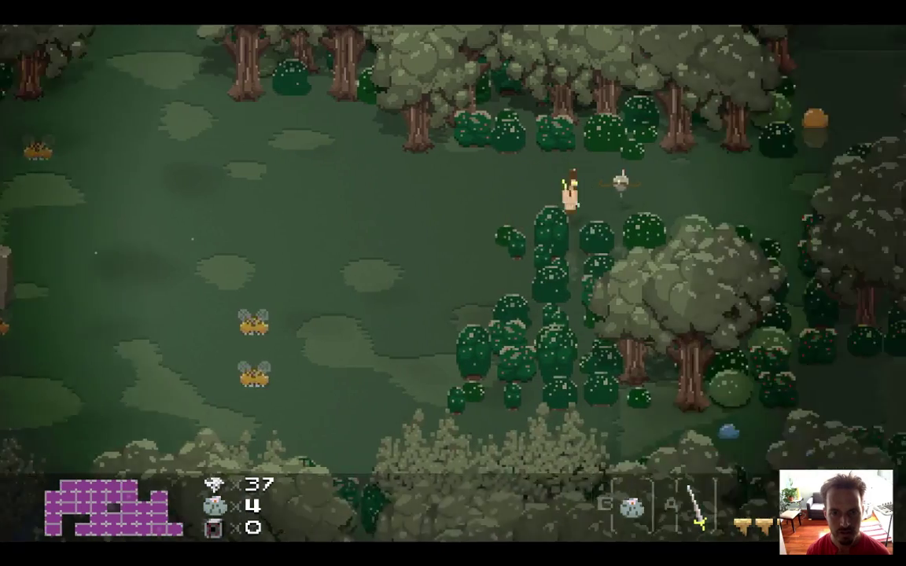
# Quit the game, return to Photoshop and accept eeffb9 as the foreground colour.
pyautogui.press('super+q')
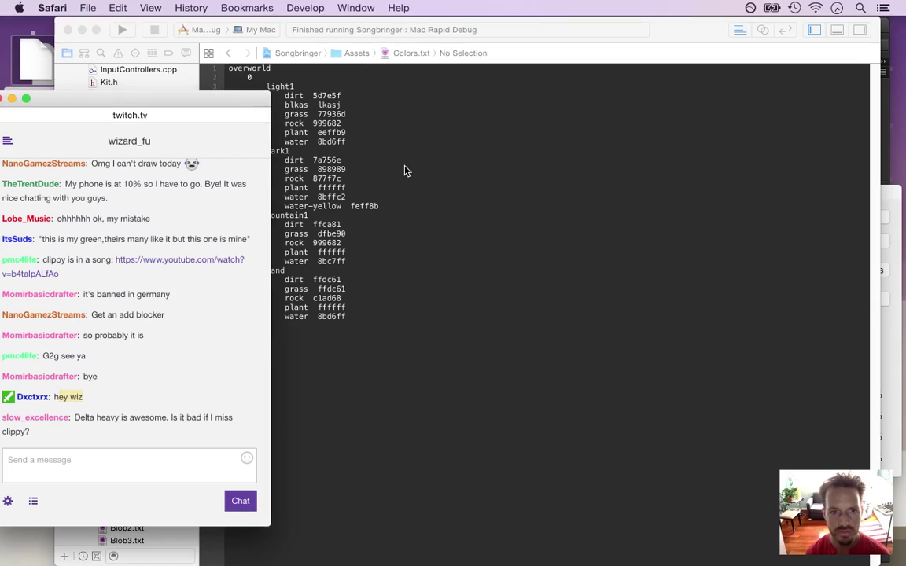
pyautogui.click(364, 148)
pyautogui.press('super+Tab')
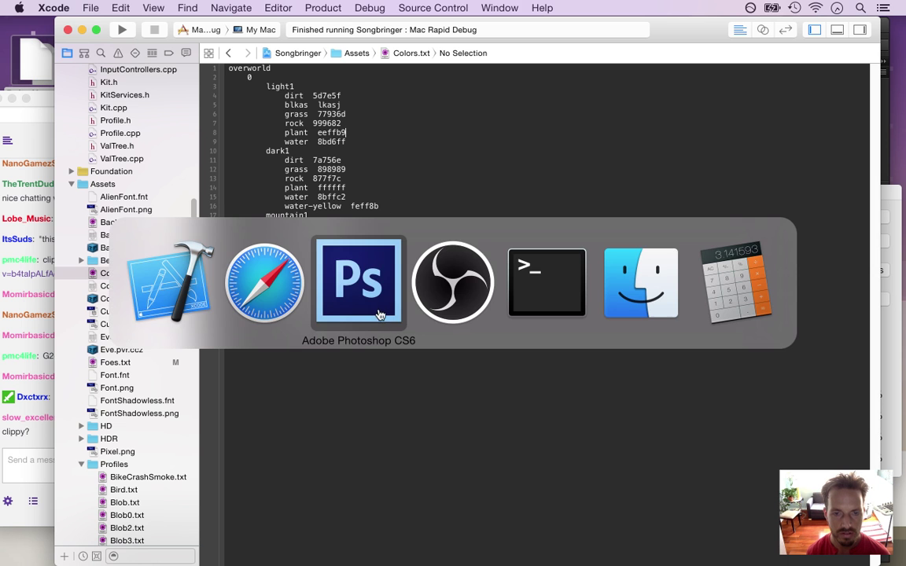
pyautogui.click(354, 307)
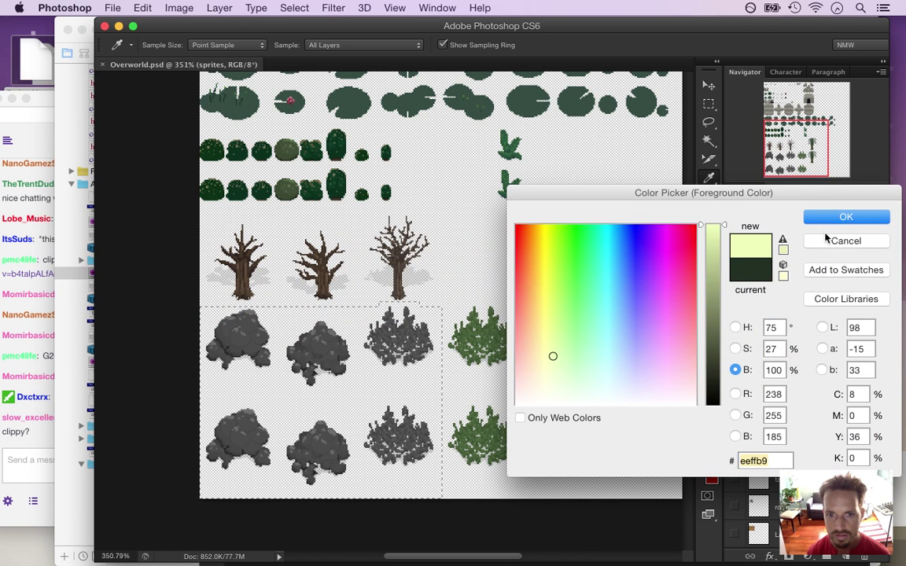
pyautogui.click(845, 216)
# Sample the round olive bush's green, raise its brightness to 100% to get d2ffb5, and take the hex code back to Xcode.
pyautogui.press('m')
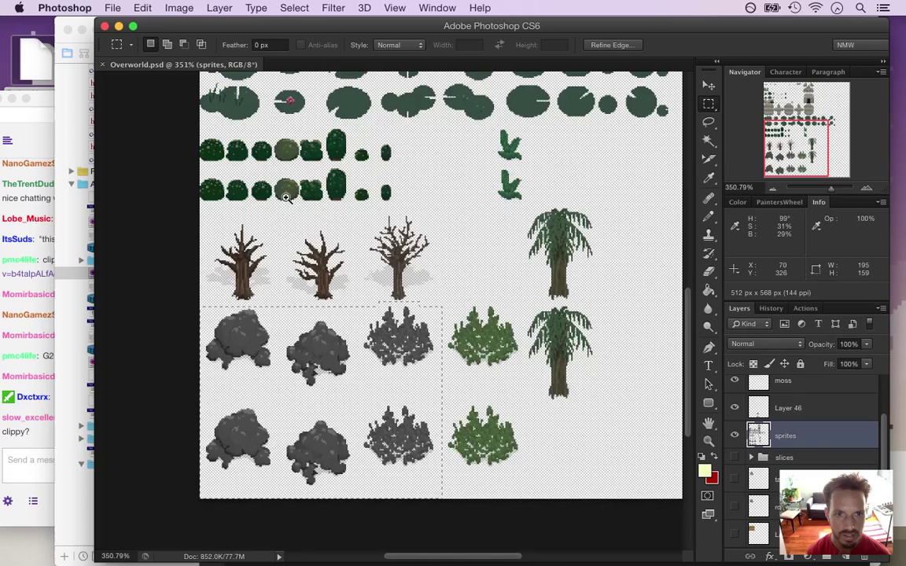
pyautogui.moveTo(289, 199); pyautogui.dragTo(314, 198)
pyautogui.press('i')
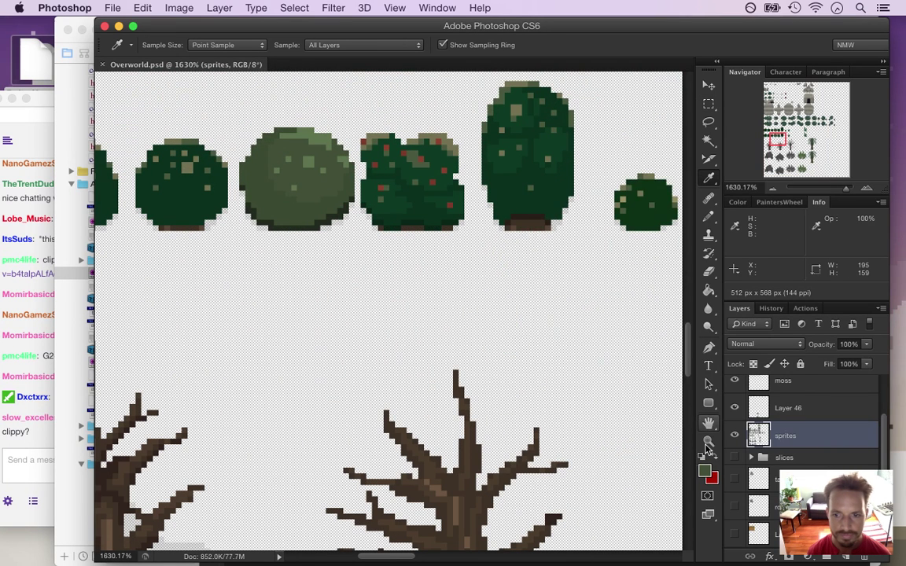
pyautogui.click(706, 471)
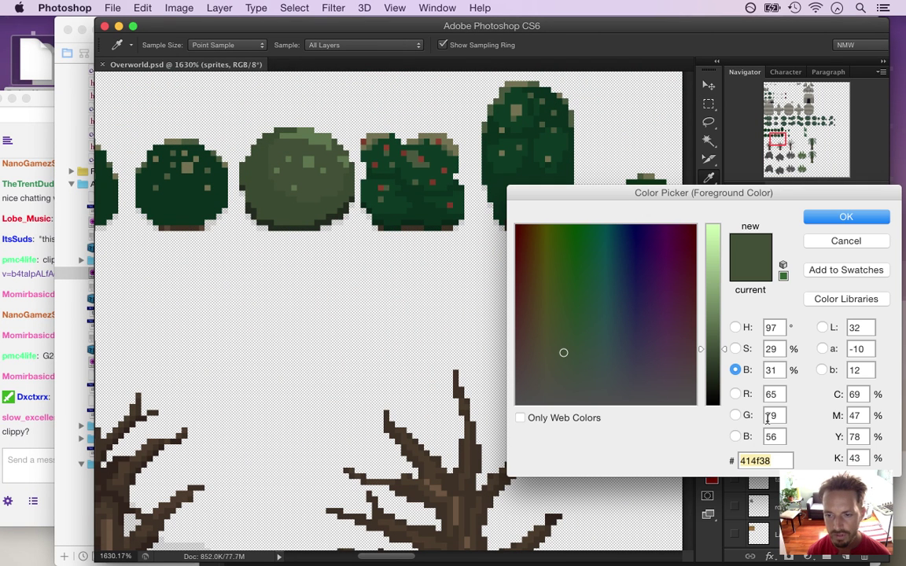
pyautogui.moveTo(714, 306); pyautogui.dragTo(717, 224)
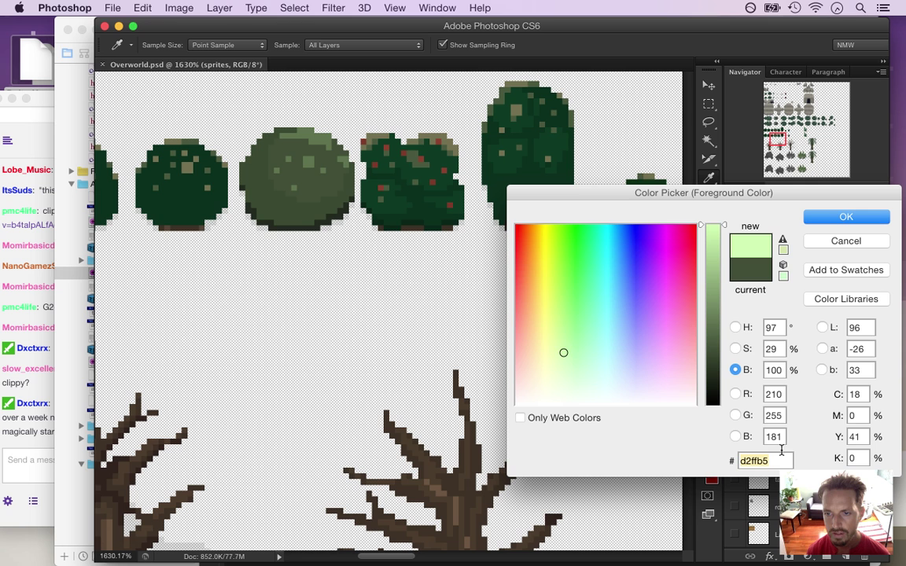
pyautogui.press('super+Tab')
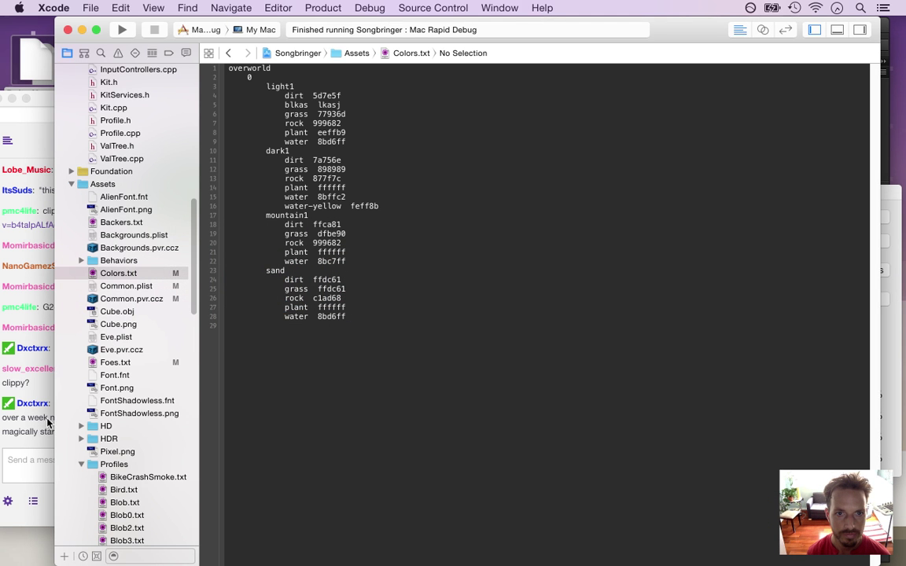
# Read the newest Twitch chat message and return to Colors.txt.
pyautogui.click(38, 385)
pyautogui.moveTo(54, 403); pyautogui.dragTo(125, 431)
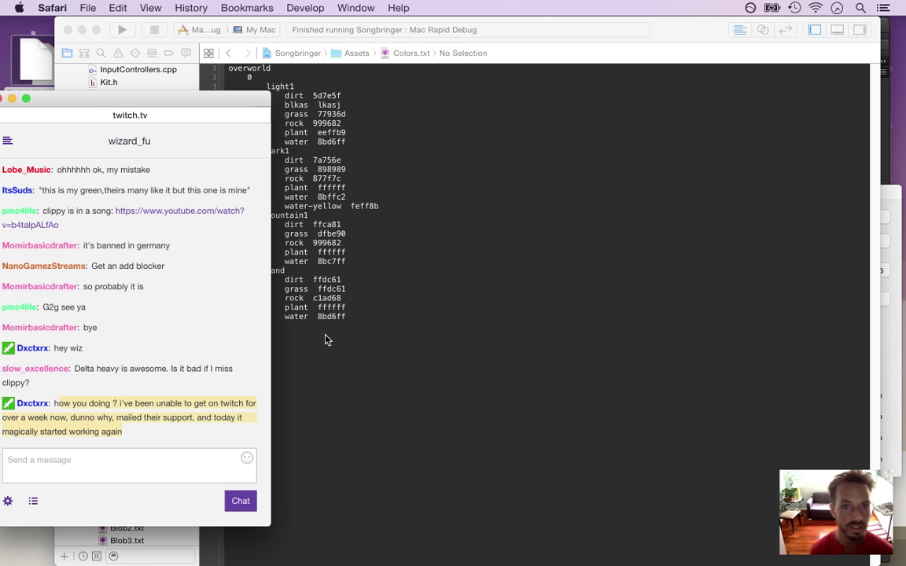
pyautogui.click(325, 273)
# Replace the plant colour under dark1 in Colors.txt with d2ffb5.
pyautogui.moveTo(246, 77); pyautogui.dragTo(404, 333)
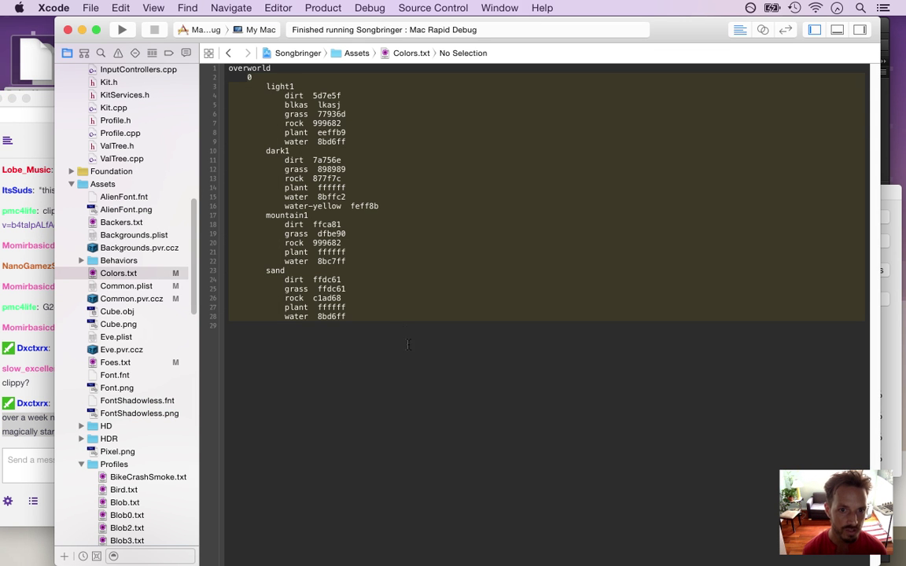
pyautogui.click(358, 122)
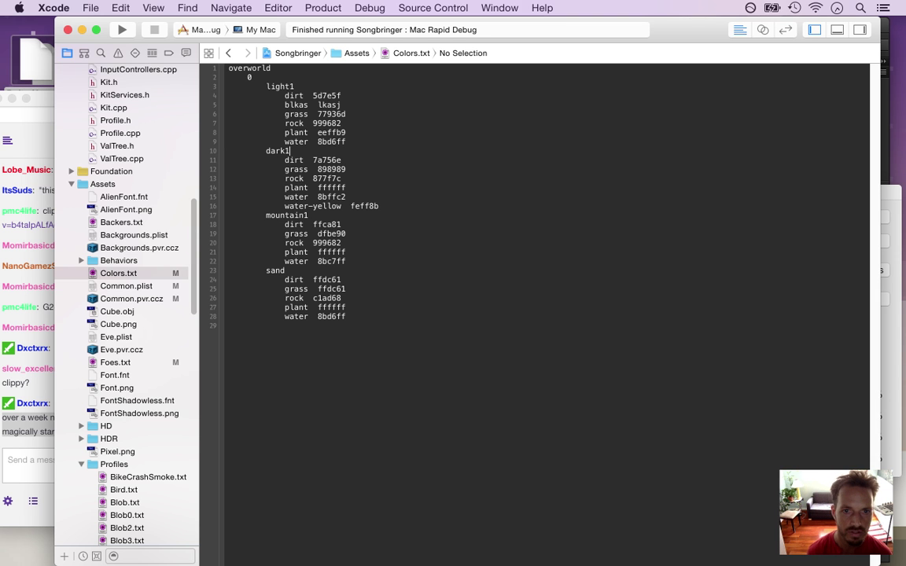
pyautogui.press('BackSpace')
pyautogui.press('BackSpace')
pyautogui.press('BackSpace')
pyautogui.press('BackSpace')
pyautogui.press('BackSpace')
pyautogui.press('BackSpace')
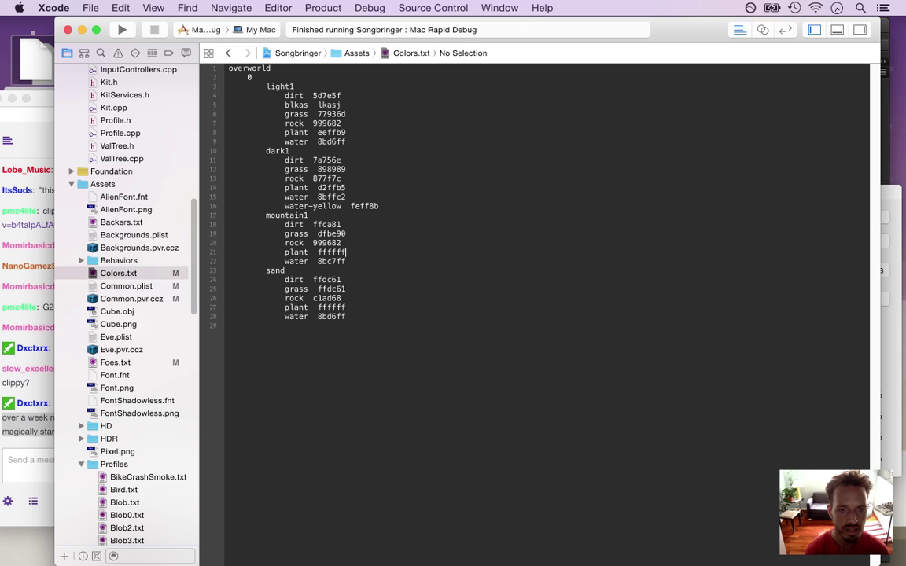
# Replace the plant colours under mountain1 and sand in Colors.txt with d2ffb5.
pyautogui.press('BackSpace')
pyautogui.press('BackSpace')
pyautogui.press('BackSpace')
pyautogui.press('BackSpace')
pyautogui.write('d2ffb5')
pyautogui.press('Down')
pyautogui.press('Down')
pyautogui.press('Down')
pyautogui.press('Down')
pyautogui.press('Down')
pyautogui.press('Down')
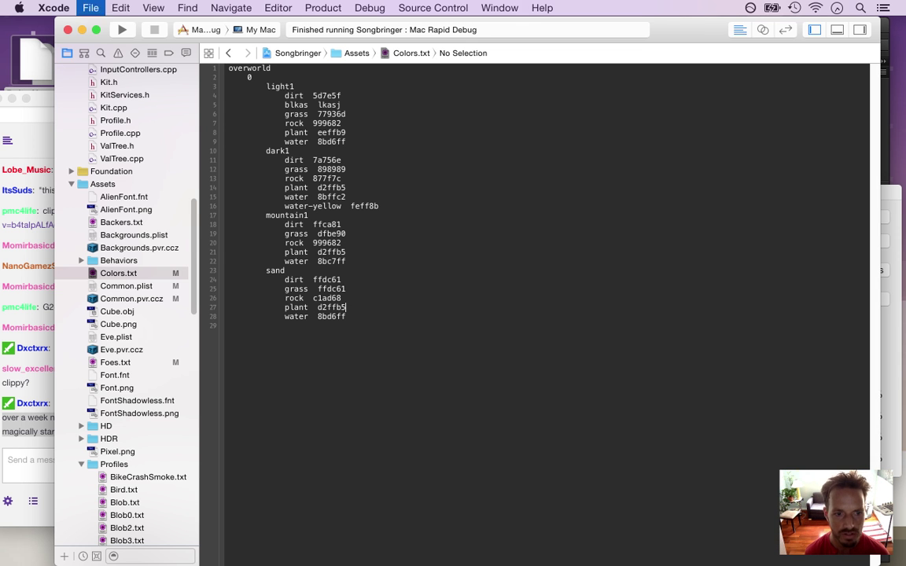
# Run Songbringer, walk down through the forest by the lake to check the tree tints, and return to Xcode.
pyautogui.press('super+r')
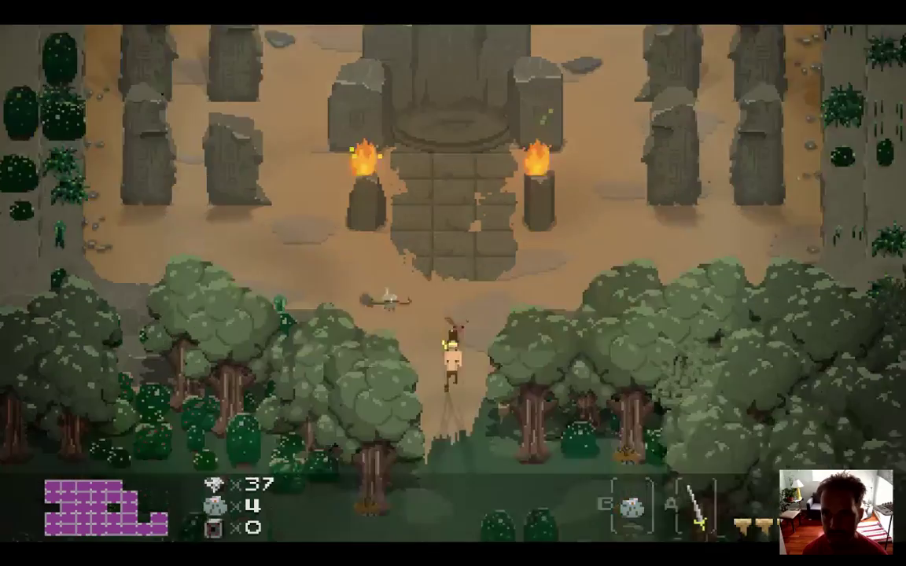
pyautogui.press('Down')
pyautogui.press('Left')
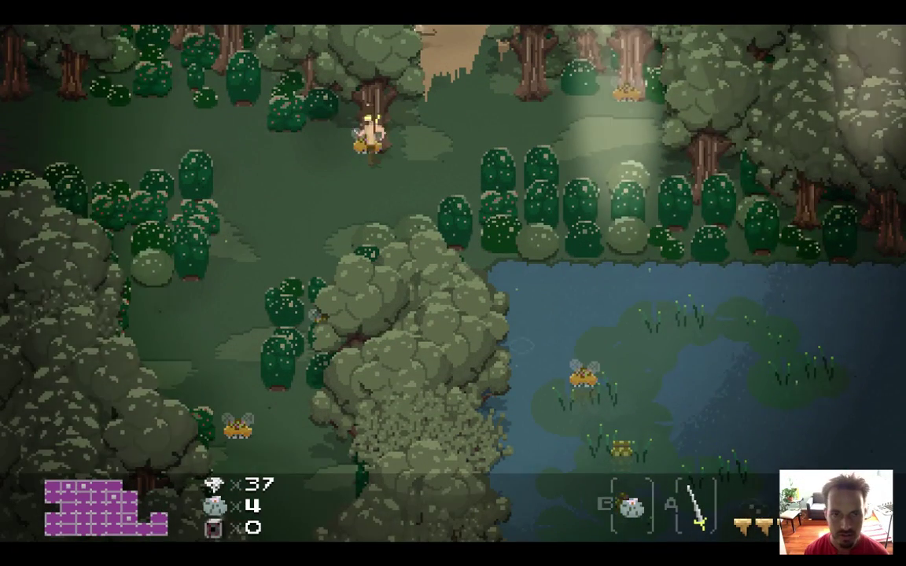
pyautogui.press('Left')
pyautogui.press('Down')
pyautogui.press('Left')
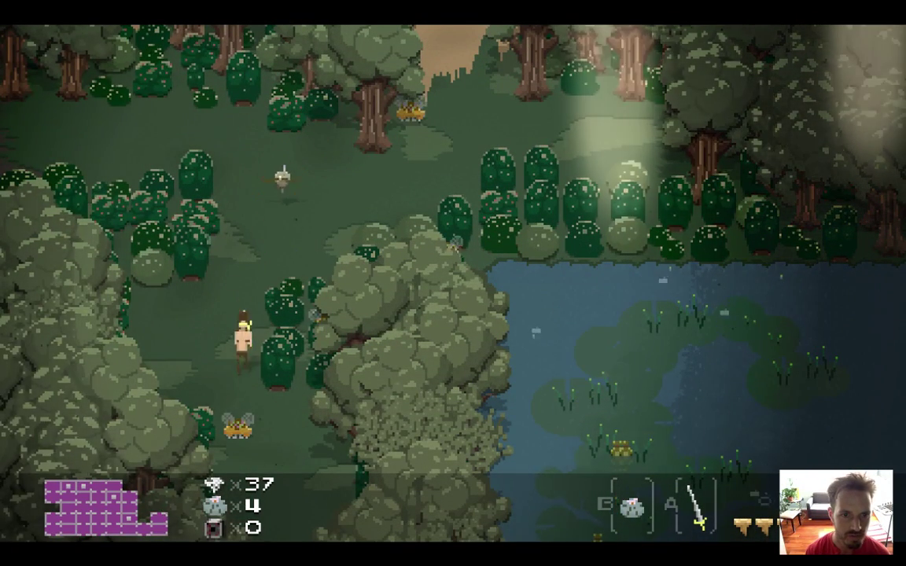
pyautogui.press('Down')
pyautogui.press('Down')
pyautogui.press('a')
pyautogui.press('Left')
pyautogui.press('a')
pyautogui.press('super+Tab')
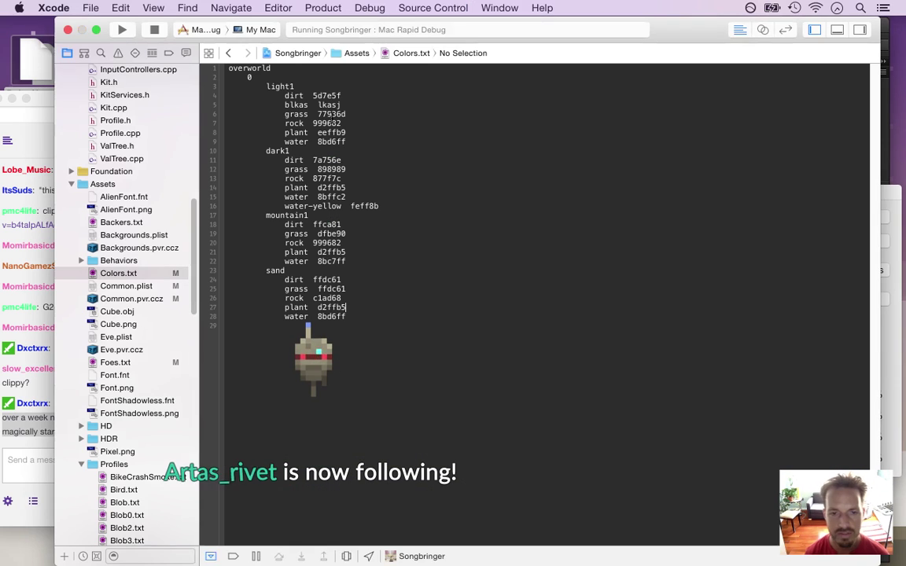
pyautogui.press('super+Tab')
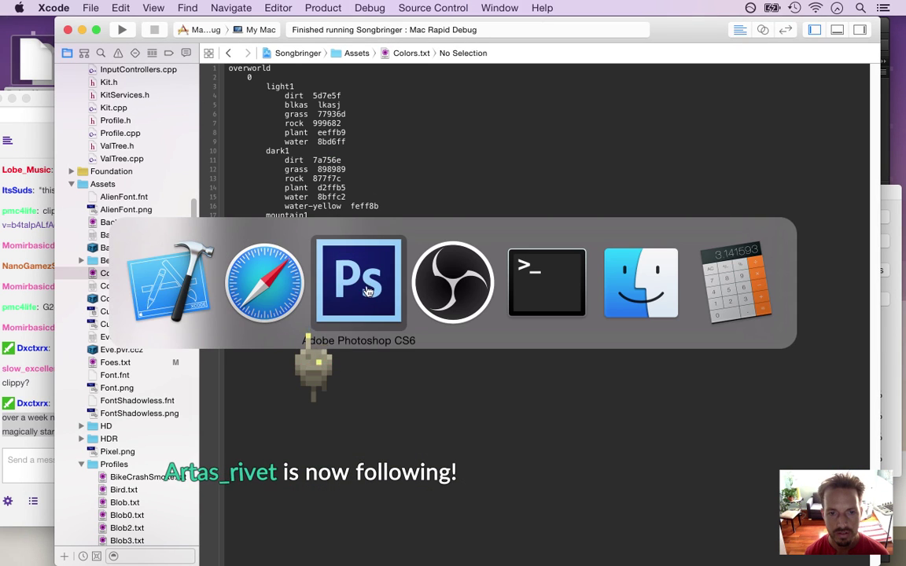
pyautogui.press('Escape')
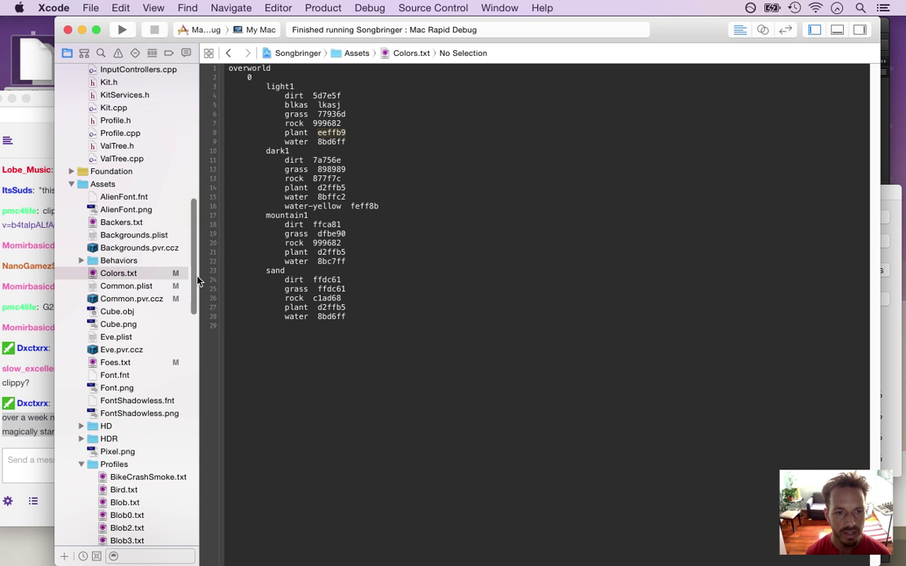
# In AreaCreation.cpp's createTreeTile, move this->getColorMix(kColorPlant, x, y) out of setColor onto its own line after the animateWind call.
pyautogui.moveTo(197, 277); pyautogui.dragTo(188, 168)
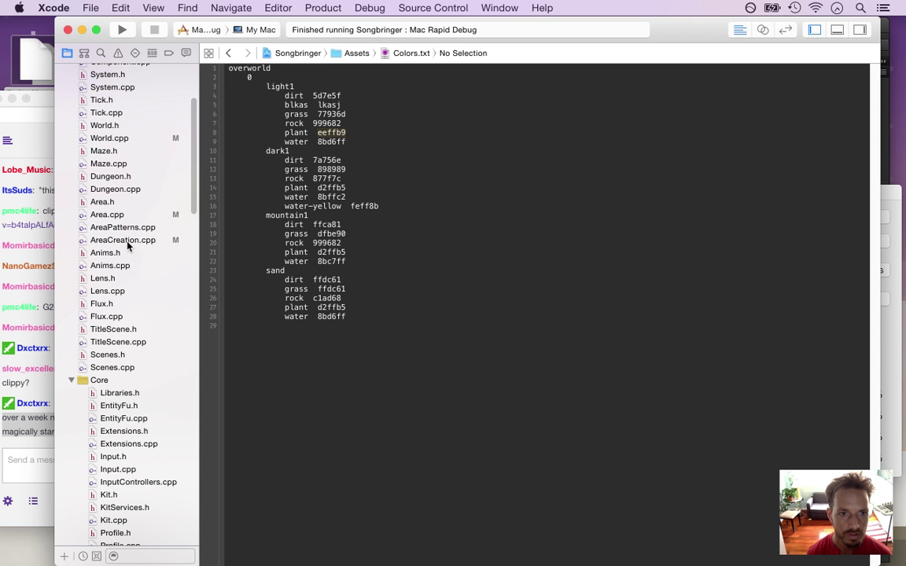
pyautogui.click(120, 240)
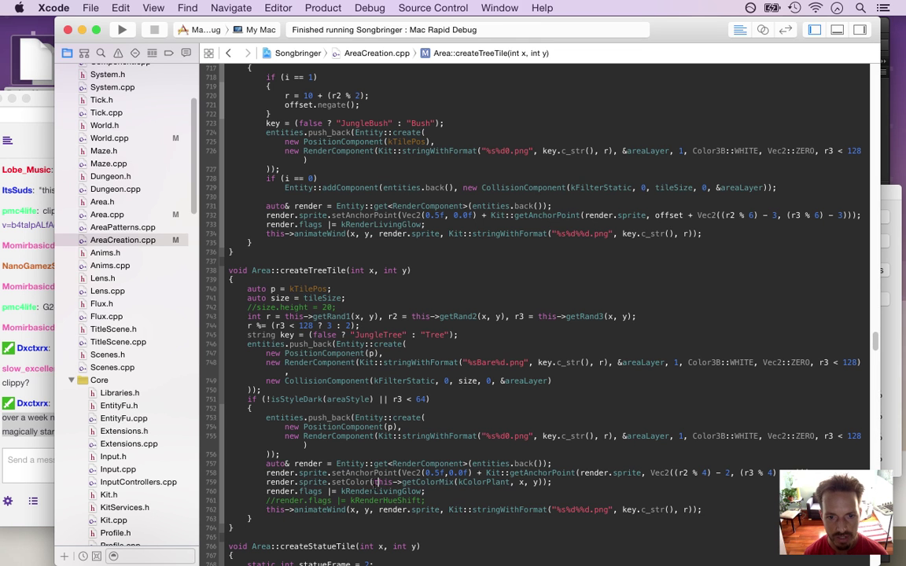
pyautogui.moveTo(376, 482); pyautogui.dragTo(528, 486)
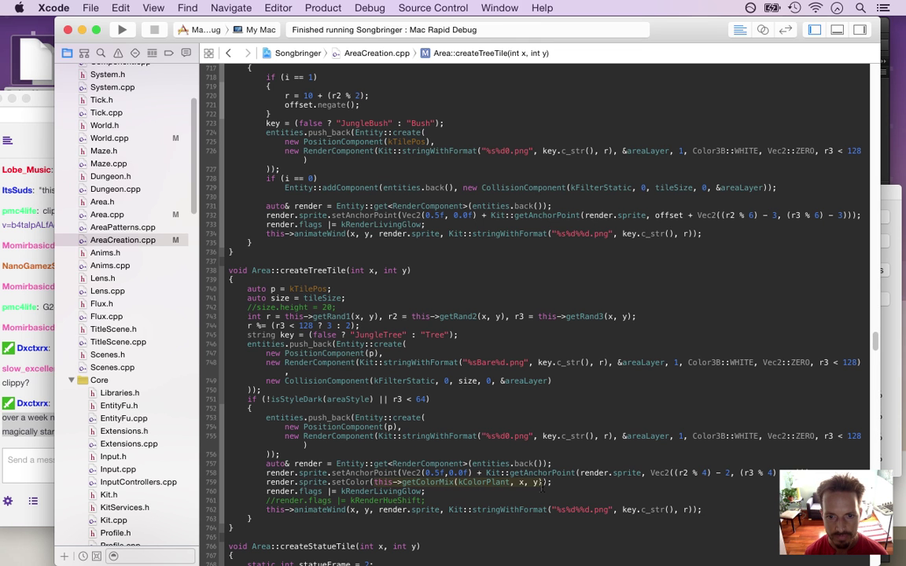
pyautogui.press('super+x')
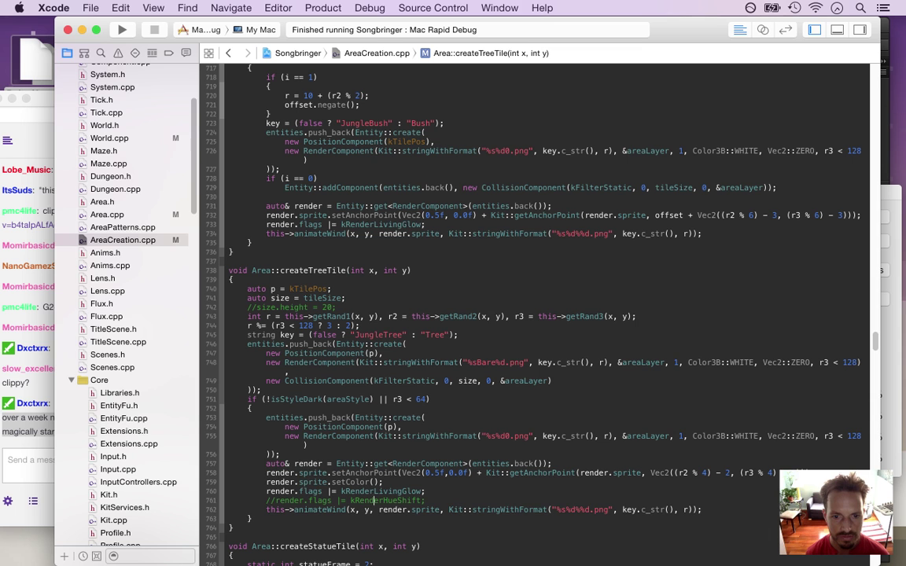
pyautogui.press('Return')
pyautogui.press('Return')
pyautogui.press('super+v')
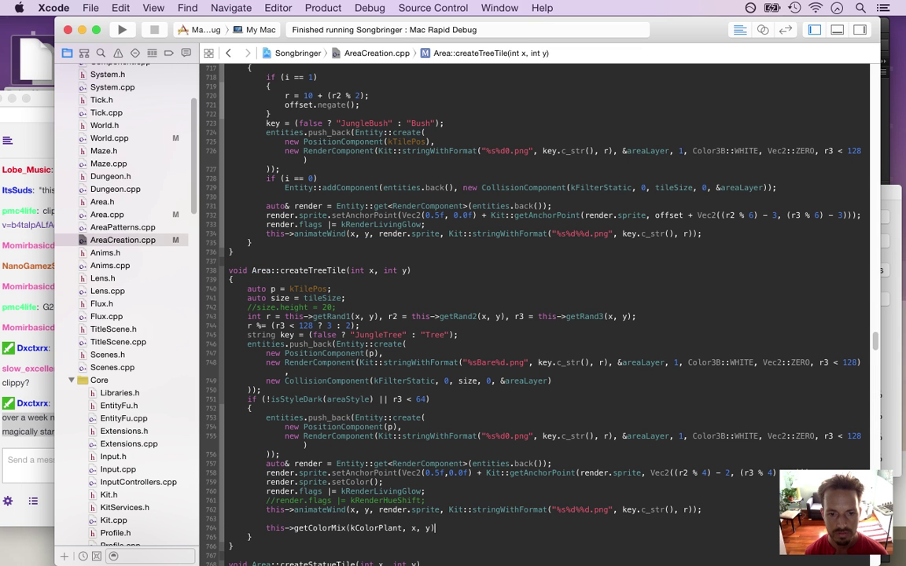
# Wrap the relocated getColorMix call in ColorHSV( ... ) and end the line with a semicolon.
pyautogui.write('auto')
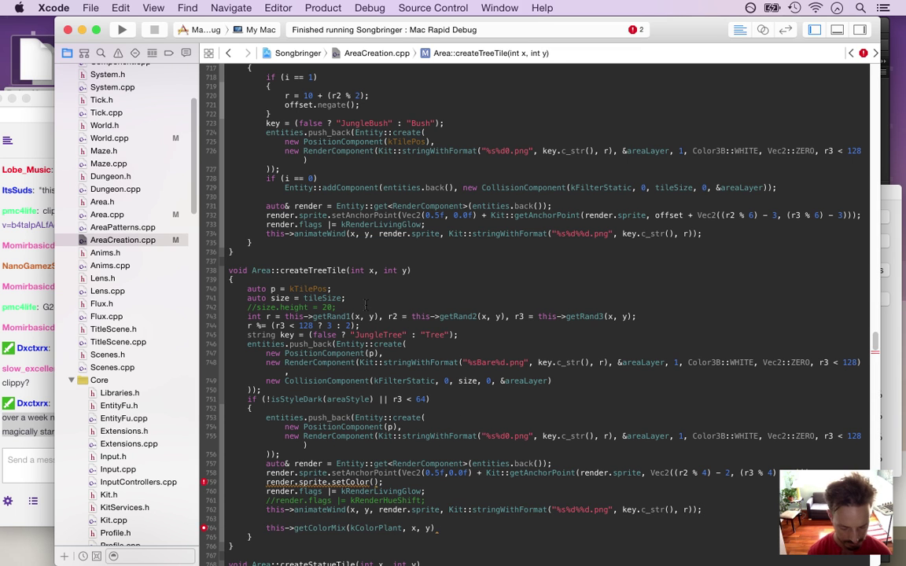
pyautogui.press('BackSpace')
pyautogui.press('BackSpace')
pyautogui.press('BackSpace')
pyautogui.press('BackSpace')
pyautogui.press('BackSpace')
pyautogui.write('ColorHSV(')
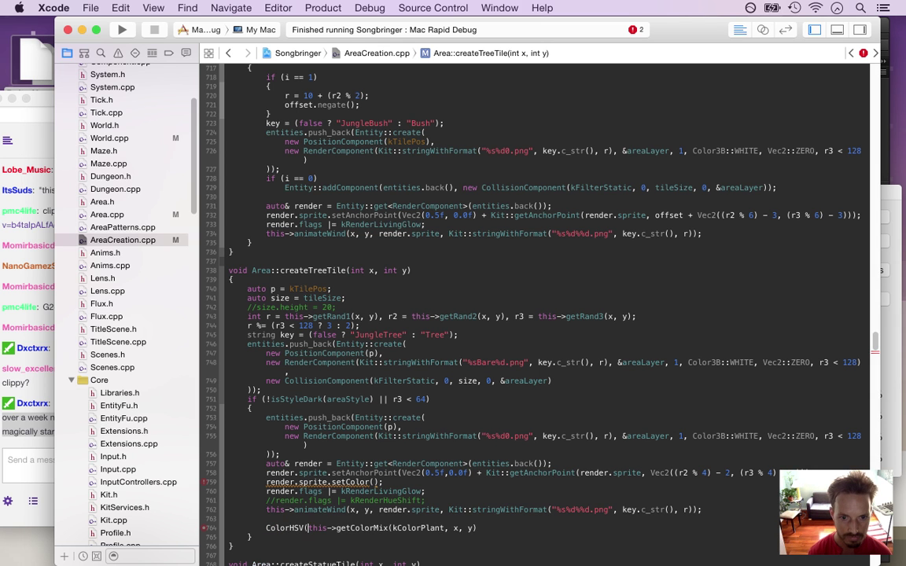
pyautogui.press('super+Right')
pyautogui.write(');')
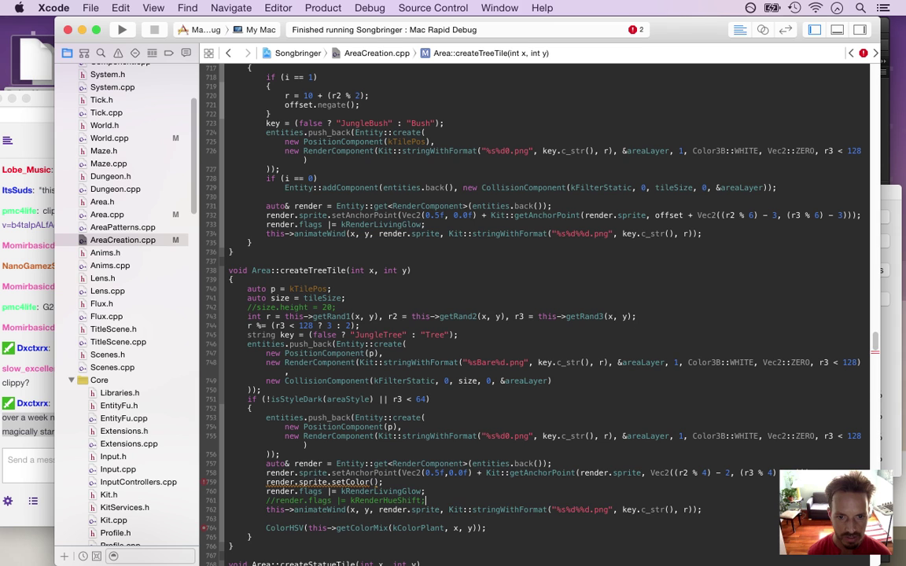
# Move the empty render.sprite.setColor() line below the ColorHSV line.
pyautogui.press('super+Left')
pyautogui.hotkey('shift', 'Down')
pyautogui.press('super+x')
pyautogui.press('Down')
pyautogui.press('Down')
pyautogui.press('Down')
pyautogui.press('Down')
pyautogui.press('Down')
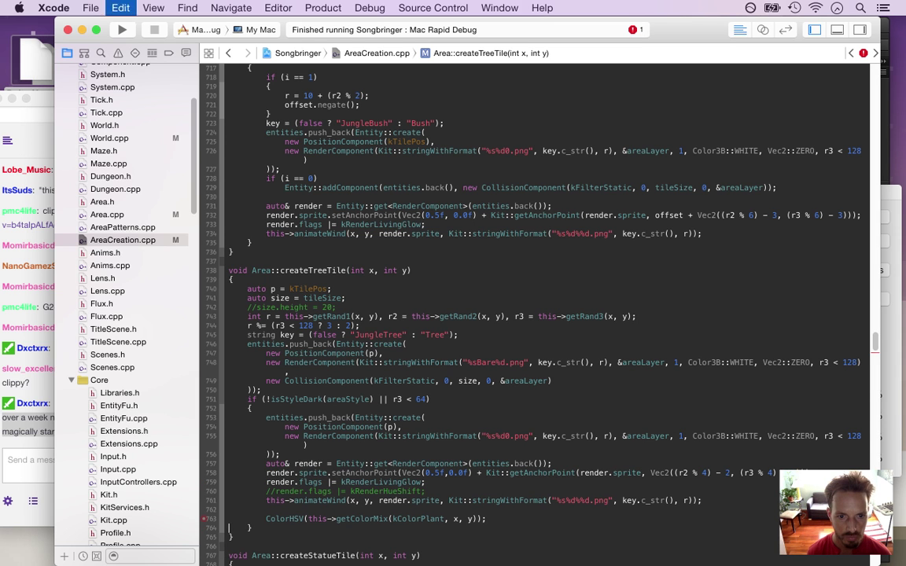
pyautogui.press('super+v')
# Insert the condition if (r2 < 85) between the ColorHSV line and render.sprite.setColor().
pyautogui.press('Up')
pyautogui.press('Left')
pyautogui.press('Return')
pyautogui.write('i')
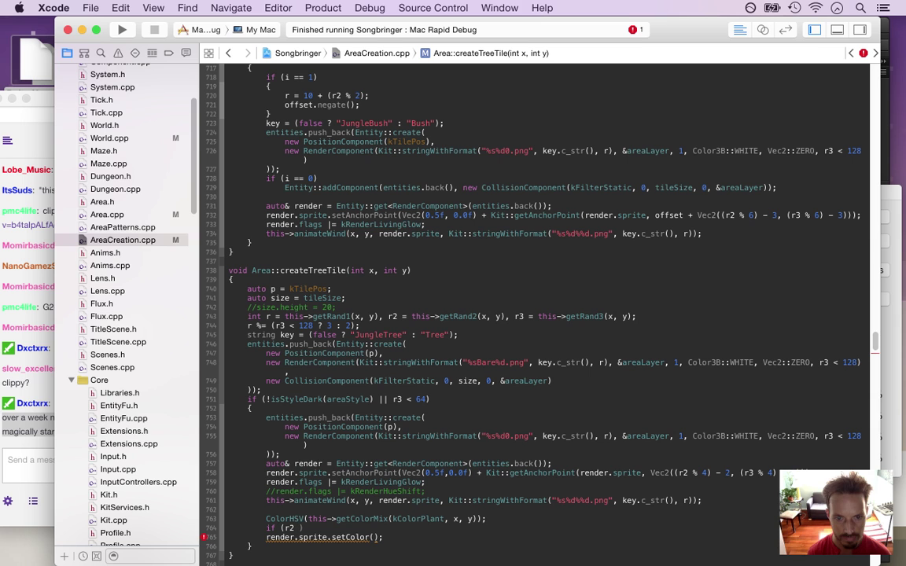
pyautogui.write('< ')
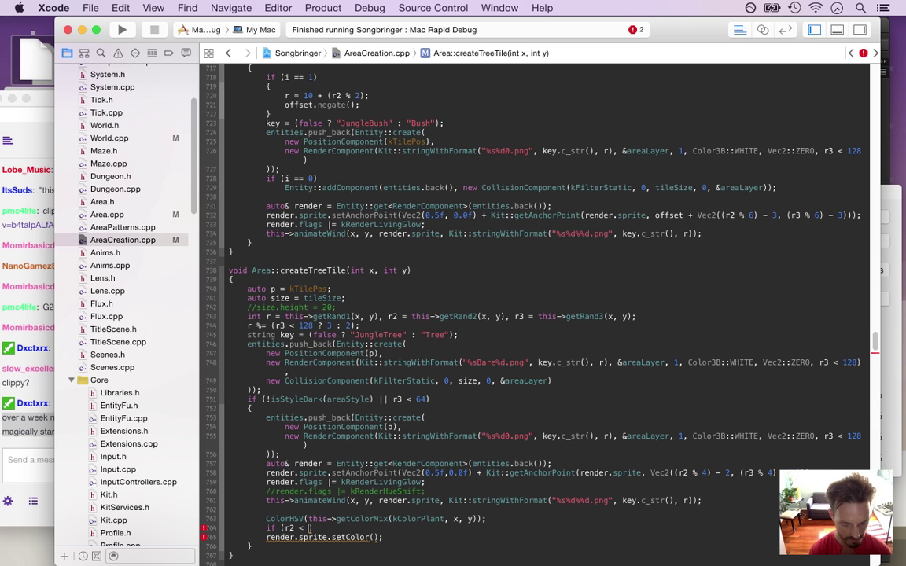
pyautogui.write('85')
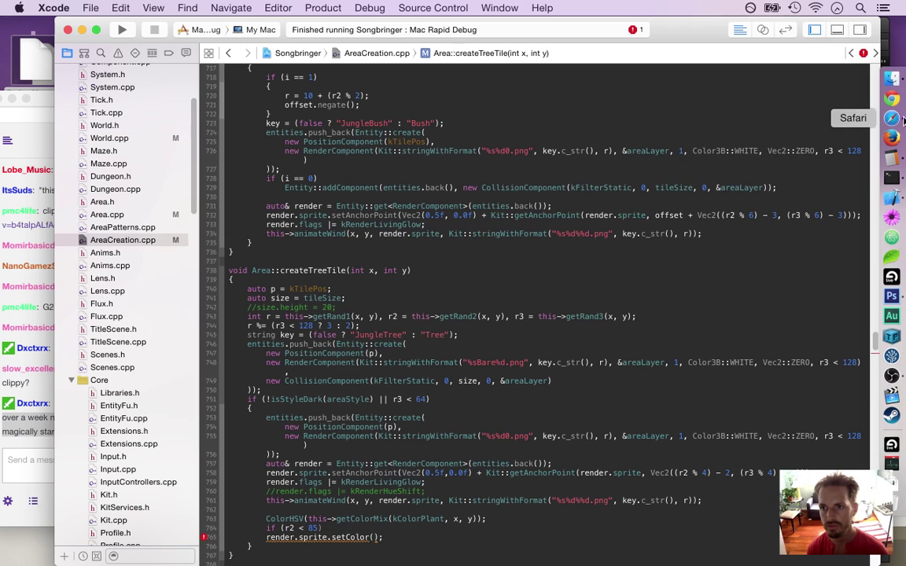
# Switch to Calculator and multiply 255 by .3333 to check the one-third threshold.
pyautogui.click(891, 157)
pyautogui.click(662, 228)
pyautogui.click(698, 323)
pyautogui.click(699, 290)
pyautogui.click(699, 289)
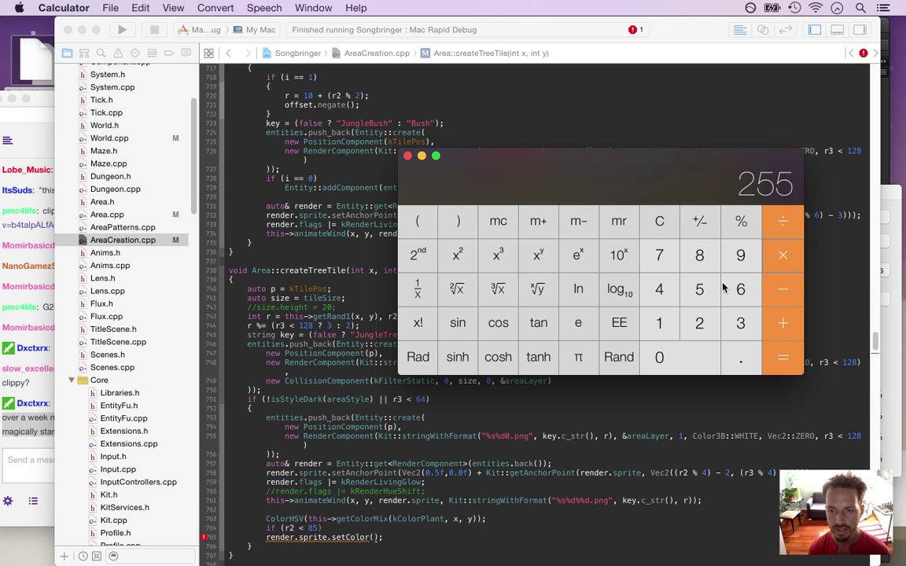
pyautogui.click(739, 357)
pyautogui.click(740, 323)
pyautogui.click(740, 323)
pyautogui.click(739, 323)
pyautogui.click(740, 323)
pyautogui.click(768, 343)
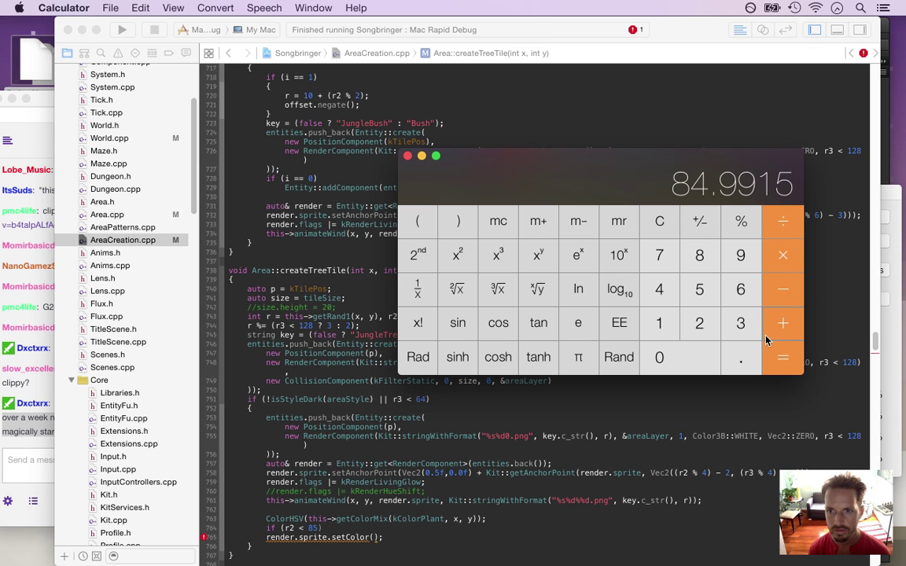
# Back in Xcode, begin the if body with hsv = fmodf(hsv.h -, leaving the hue offset and second argument open.
pyautogui.click(330, 534)
pyautogui.press('Return')
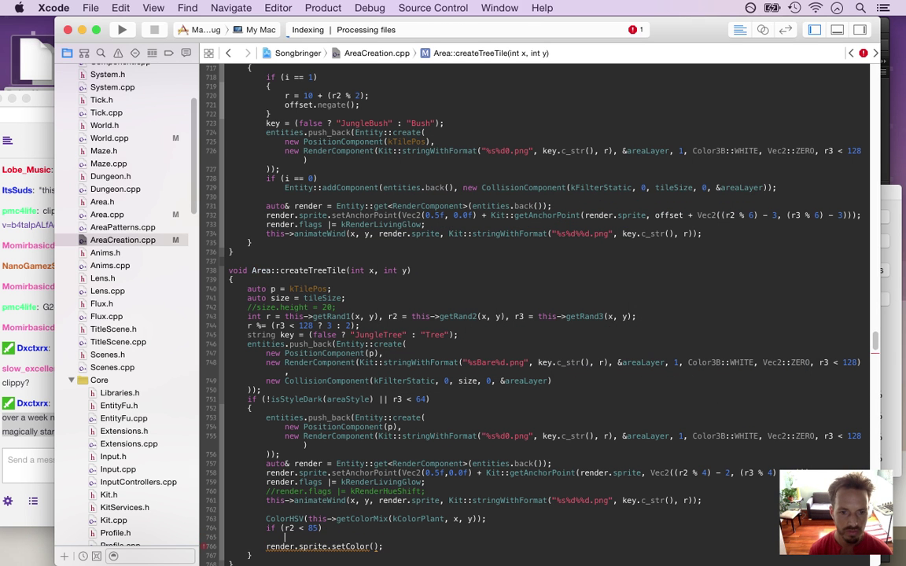
pyautogui.write('hsv = cl')
pyautogui.press('BackSpace')
pyautogui.press('BackSpace')
pyautogui.write('mo')
pyautogui.press('BackSpace')
pyautogui.press('BackSpace')
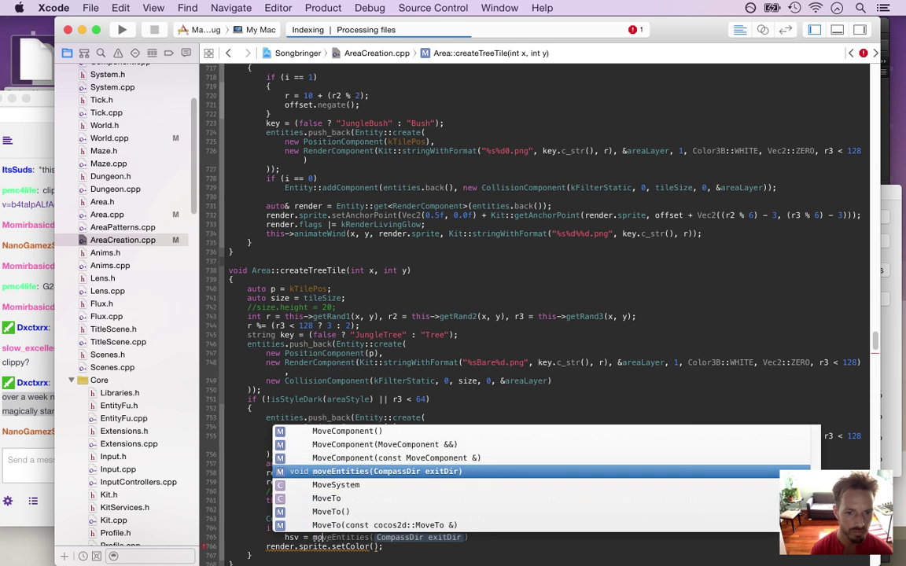
pyautogui.press('BackSpace')
pyautogui.write('fmodf')
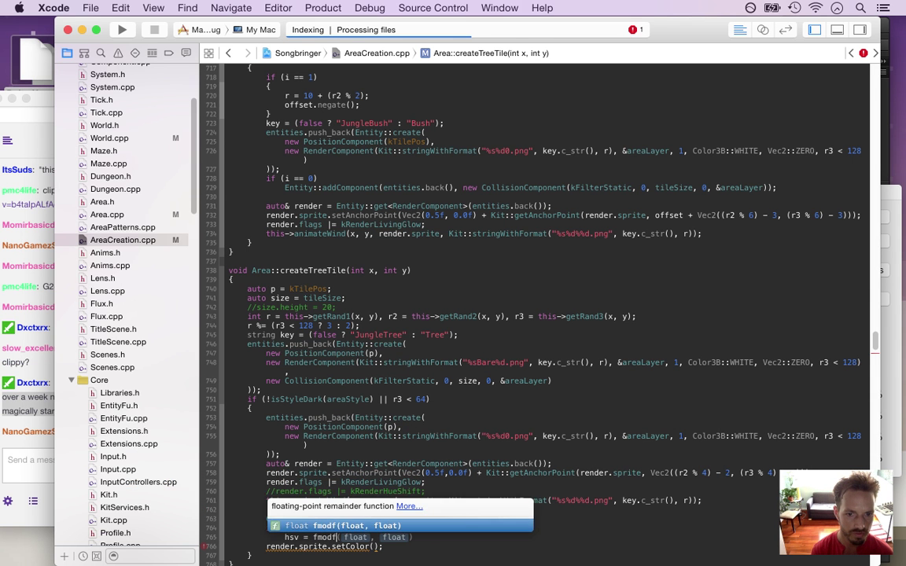
pyautogui.press('Return')
pyautogui.write('hsv.h')
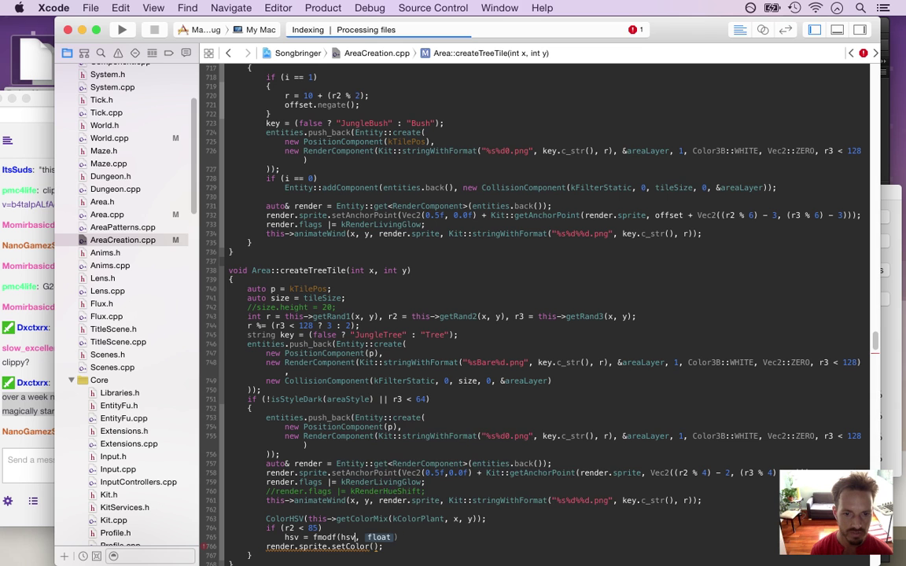
pyautogui.write(' +')
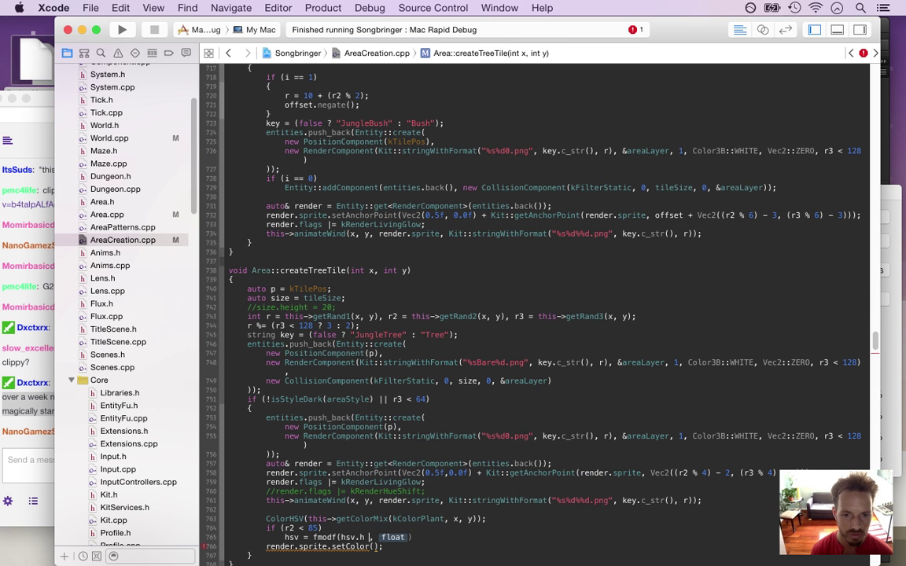
pyautogui.press('BackSpace')
pyautogui.write('-')
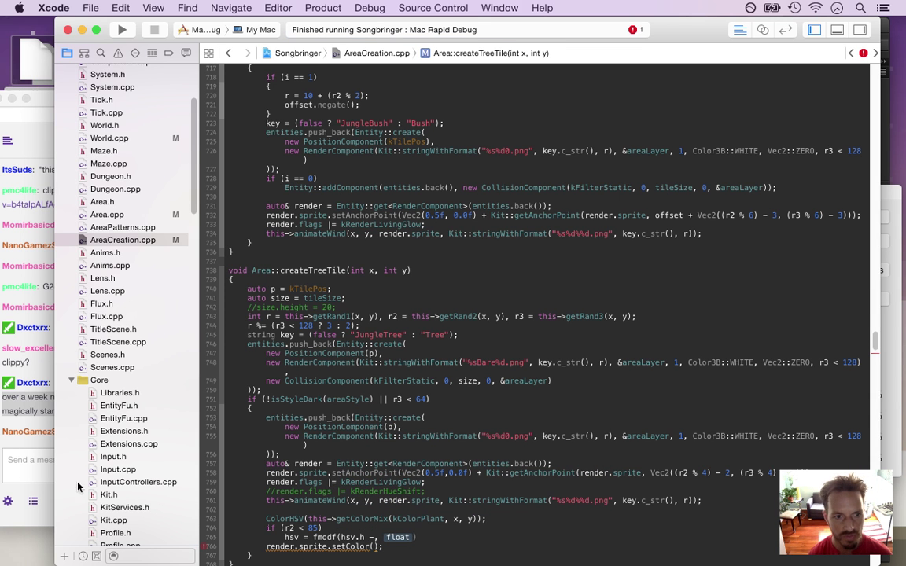
# Switch to the Twitch chat in Safari and read the newest message.
pyautogui.click(8, 441)
pyautogui.click(130, 422)
pyautogui.moveTo(110, 432); pyautogui.dragTo(212, 435)
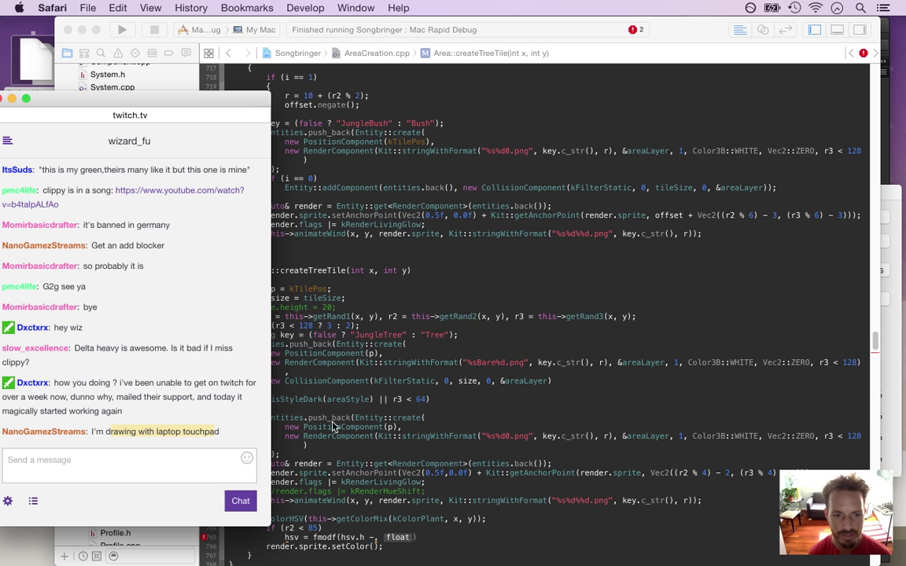
# Switch to Photoshop and accept d2ffb5 as the foreground colour.
pyautogui.press('super+Tab')
pyautogui.click(477, 312)
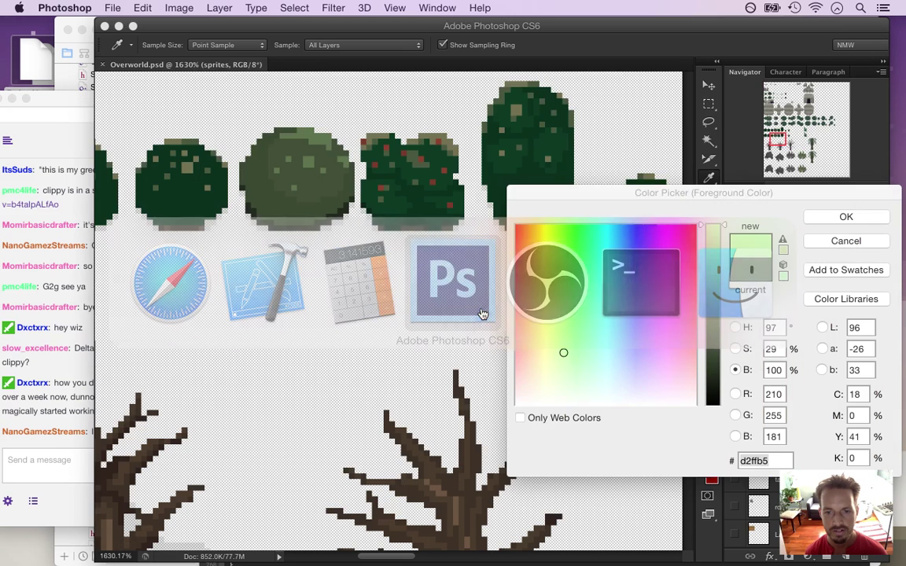
pyautogui.click(826, 224)
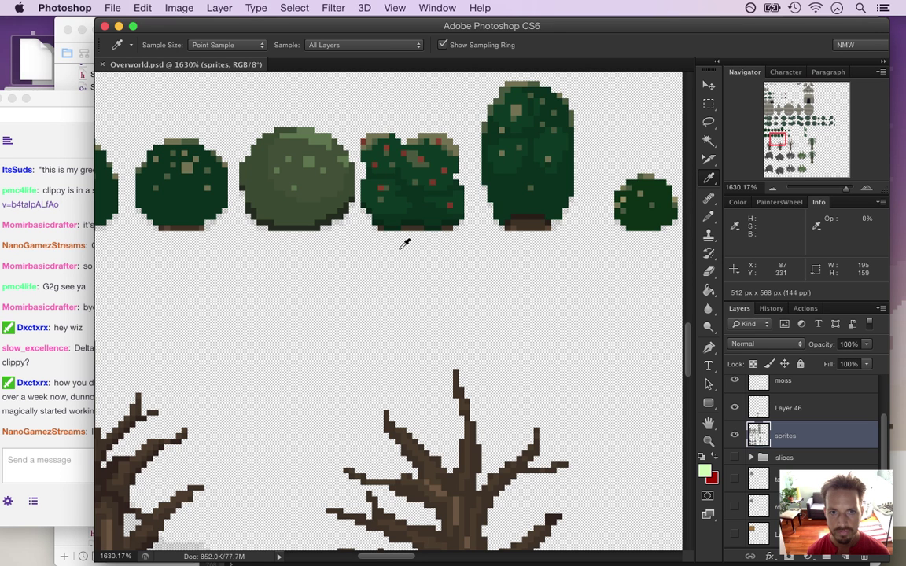
# Reopen the foreground colour picker and shift the hue to 61° to get the yellow feffb5.
pyautogui.moveTo(424, 265); pyautogui.dragTo(328, 287)
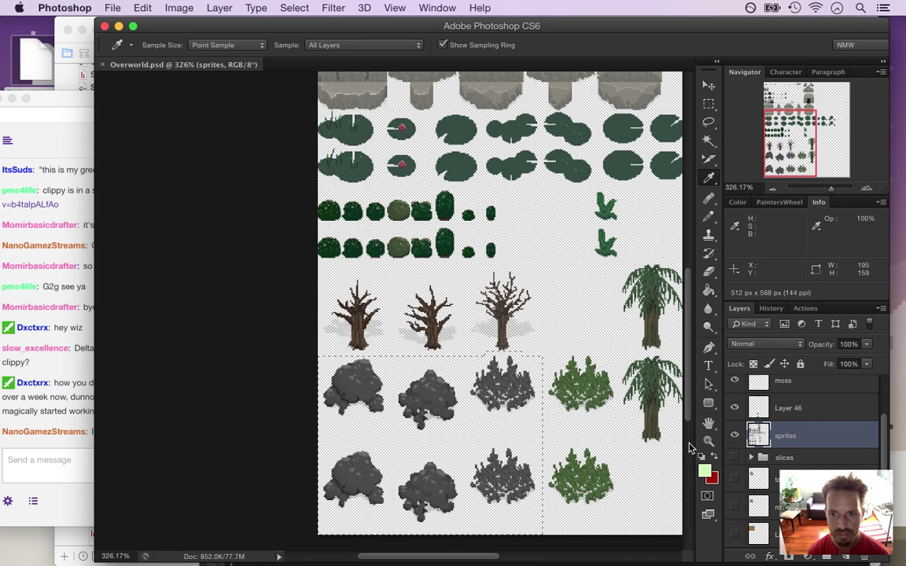
pyautogui.click(703, 470)
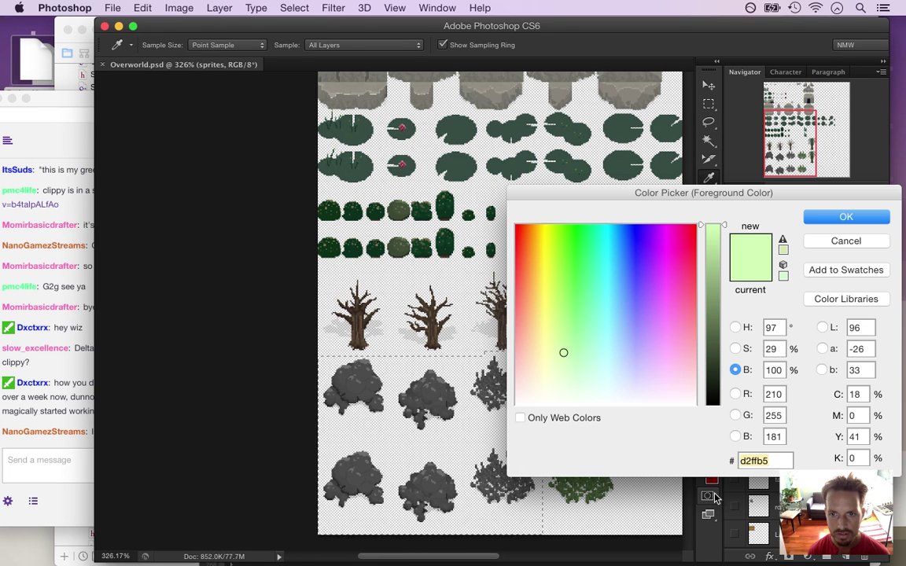
pyautogui.click(735, 327)
pyautogui.moveTo(724, 365); pyautogui.dragTo(725, 380)
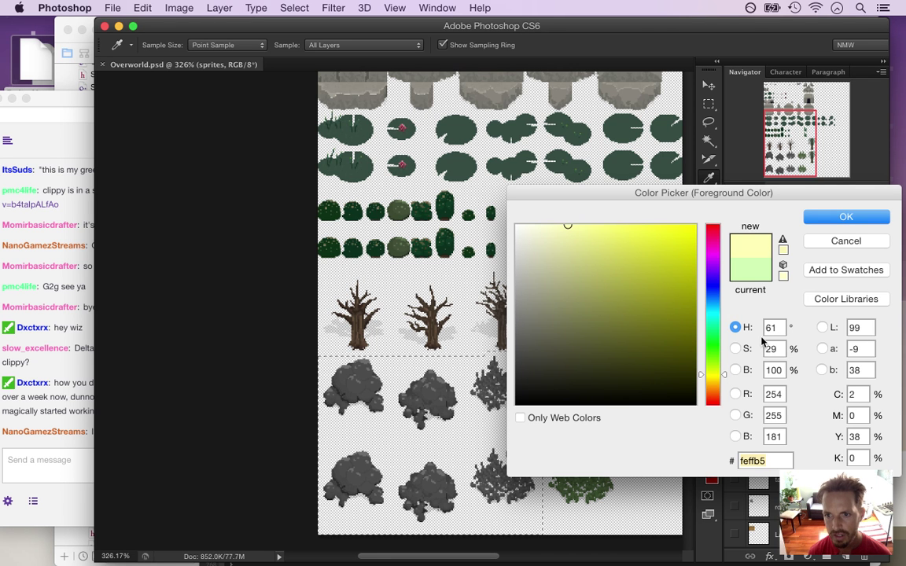
# Subtract 61 from 97 in Calculator to get the hue offset, and bring up the application switcher.
pyautogui.click(892, 156)
pyautogui.click(670, 224)
pyautogui.click(740, 255)
pyautogui.click(659, 254)
pyautogui.click(783, 289)
pyautogui.click(740, 289)
pyautogui.click(659, 322)
pyautogui.click(774, 356)
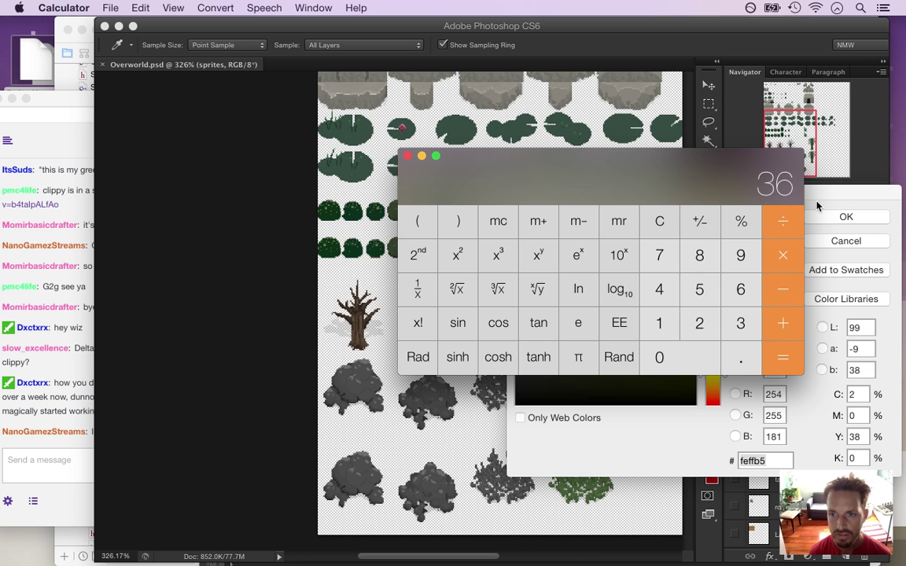
pyautogui.press('super+Tab')
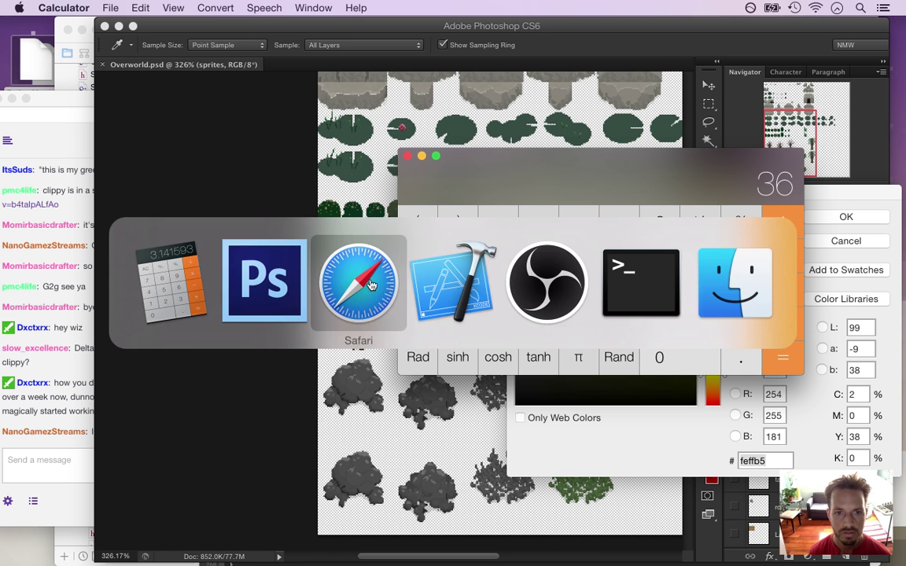
# Divide the 36° hue offset by 360 in Calculator.
pyautogui.click(773, 225)
pyautogui.click(739, 322)
pyautogui.click(740, 289)
pyautogui.click(659, 357)
pyautogui.click(790, 362)
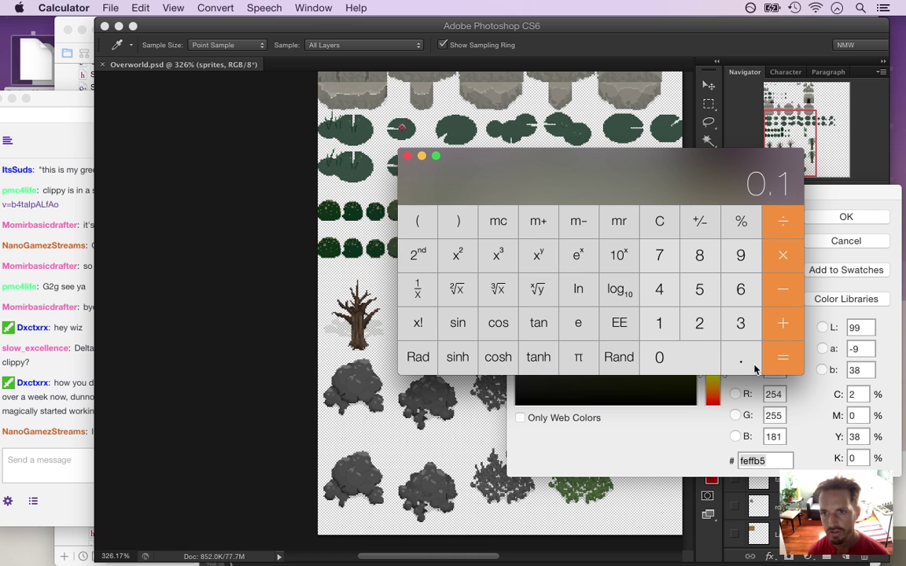
# Switch to Xcode and complete the r2 < 85 assignment as hsv = fmodf(hsv.h - 0.1f, 1.0f);.
pyautogui.press('super+Tab')
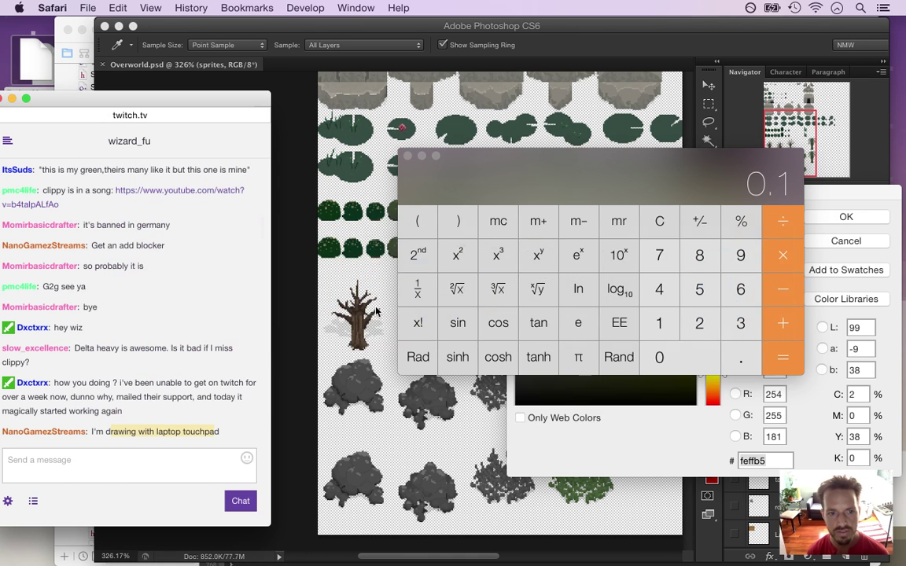
pyautogui.press('super+Tab')
pyautogui.write('0.1')
pyautogui.write('f')
pyautogui.press('Tab')
pyautogui.write('1.0')
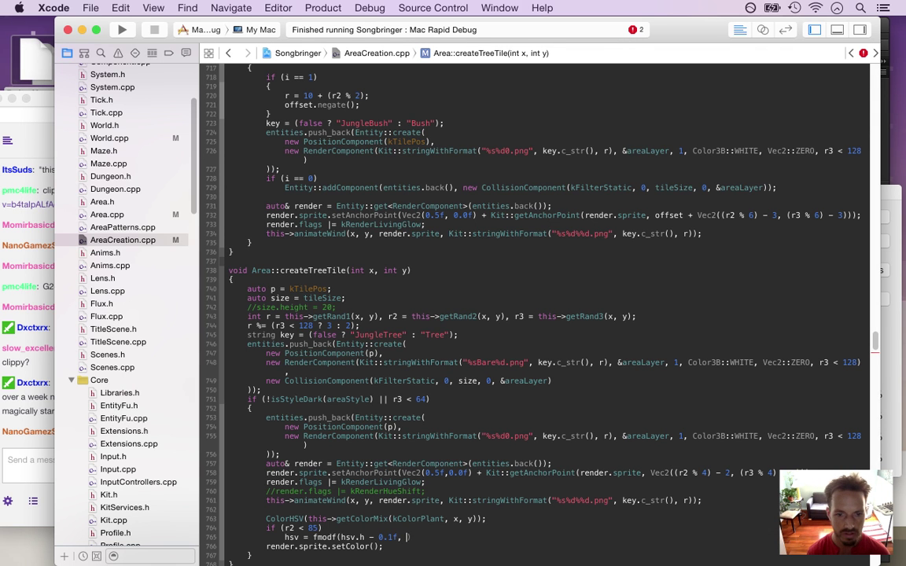
pyautogui.write('f);')
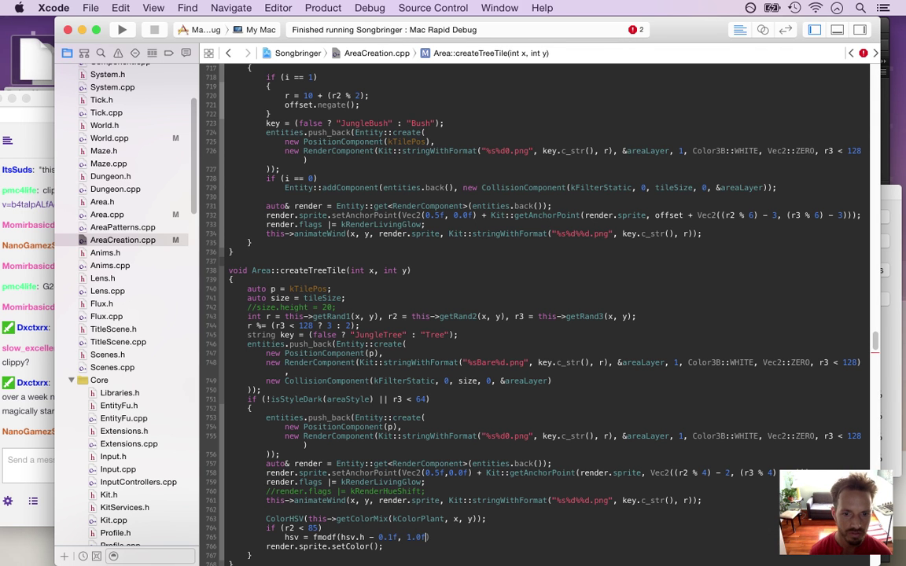
pyautogui.press('Up')
pyautogui.press('Down')
pyautogui.press('super+Right')
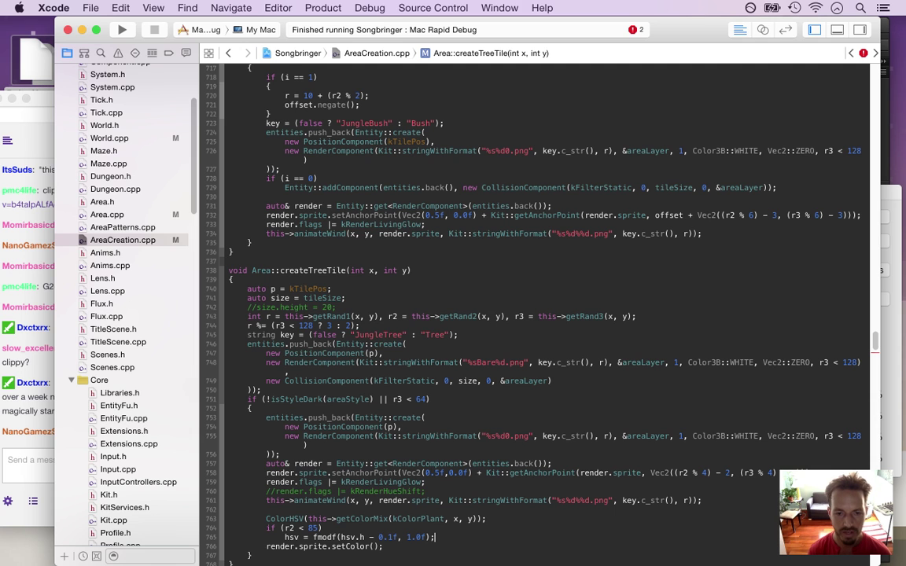
# Add the condition else if (r2 >= 170) below the first hue assignment.
pyautogui.press('Return')
pyautogui.write('else if (r2 >= ')
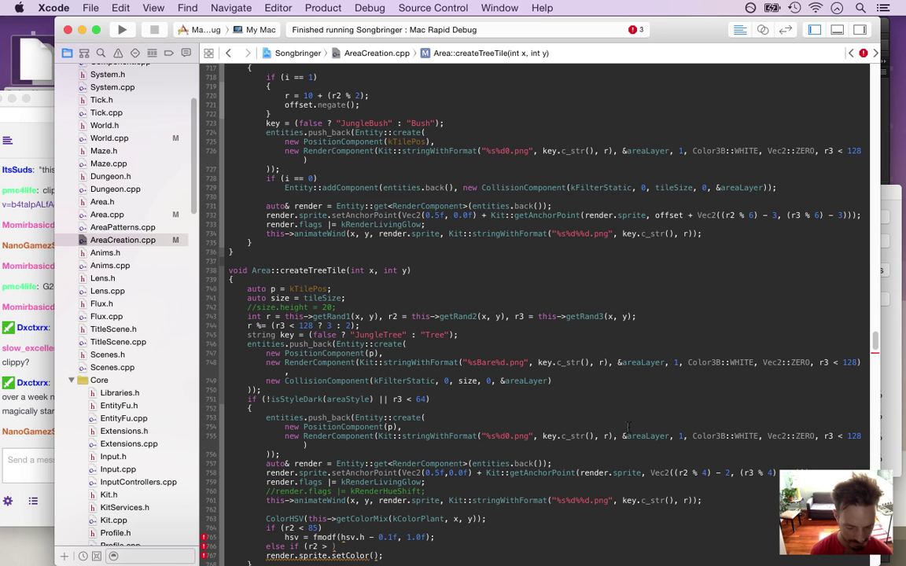
pyautogui.write('170)')
pyautogui.press('Left')
pyautogui.press('Left')
pyautogui.press('Left')
pyautogui.press('Left')
pyautogui.press('Left')
pyautogui.write('=')
pyautogui.press('Right')
pyautogui.press('Right')
pyautogui.press('Right')
pyautogui.press('Right')
pyautogui.press('Right')
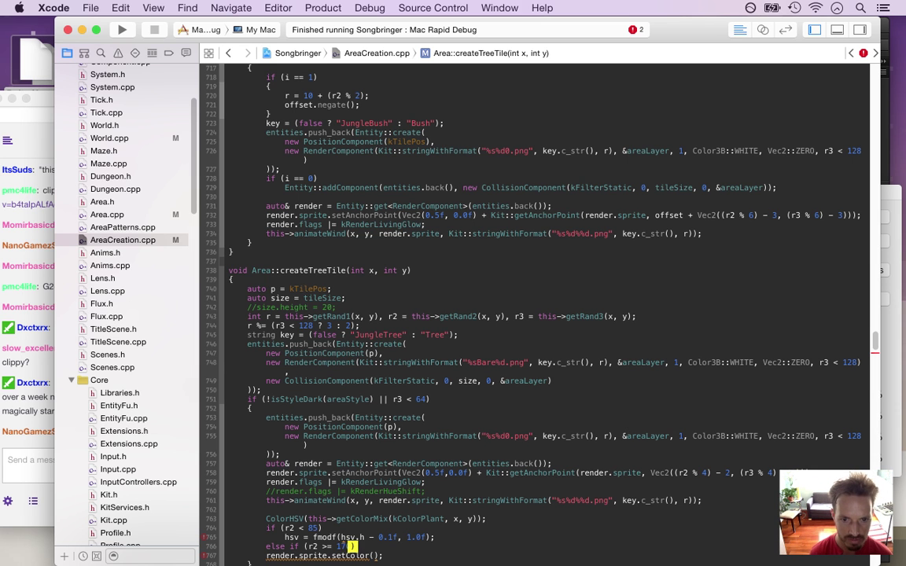
# Copy the fmodf assignment under the r2 >= 170 branch and change its hue offset to + 0.1f.
pyautogui.press('Return')
pyautogui.press('super+c')
pyautogui.press('Down')
pyautogui.press('Down')
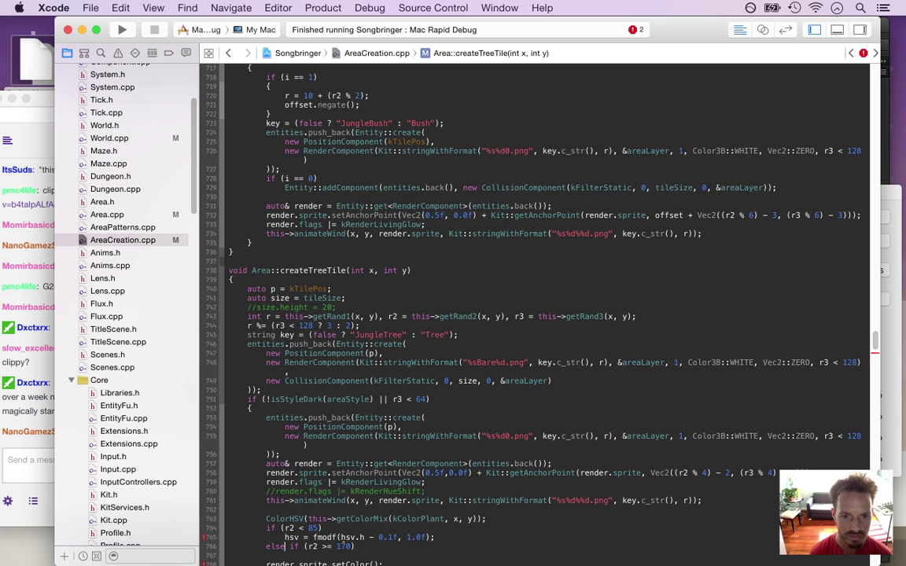
pyautogui.press('super+v')
pyautogui.press('Left')
pyautogui.press('Left')
pyautogui.press('Left')
pyautogui.press('Left')
pyautogui.press('Left')
pyautogui.press('Left')
pyautogui.press('Left')
pyautogui.press('Left')
pyautogui.press('Left')
pyautogui.press('Left')
pyautogui.press('Left')
pyautogui.press('Left')
pyautogui.press('Left')
pyautogui.press('Left')
pyautogui.press('Delete')
pyautogui.write('+')
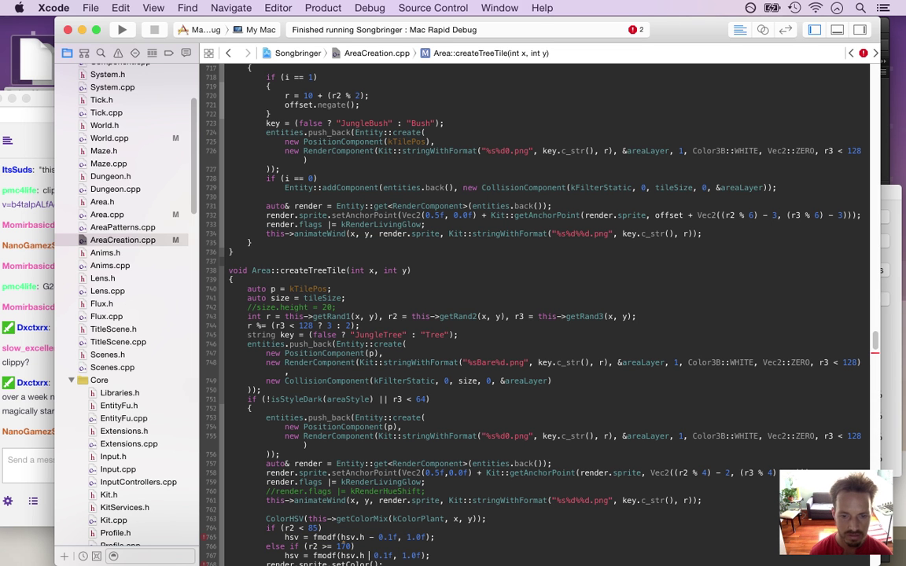
# Save the file and make both fmodf assignments target hsv.h instead of hsv.
pyautogui.scroll(-5, 534, 315)
pyautogui.press('super+s')
pyautogui.press('Left')
pyautogui.press('Left')
pyautogui.press('Left')
pyautogui.press('Left')
pyautogui.press('Left')
pyautogui.press('Left')
pyautogui.press('Left')
pyautogui.press('Left')
pyautogui.press('Left')
pyautogui.press('Left')
pyautogui.press('Left')
pyautogui.press('Left')
pyautogui.press('Left')
pyautogui.press('Left')
pyautogui.press('Left')
pyautogui.press('Left')
pyautogui.press('Up')
pyautogui.press('Up')
pyautogui.write('.h')
pyautogui.click(299, 460)
pyautogui.write('.h')
pyautogui.press('Escape')
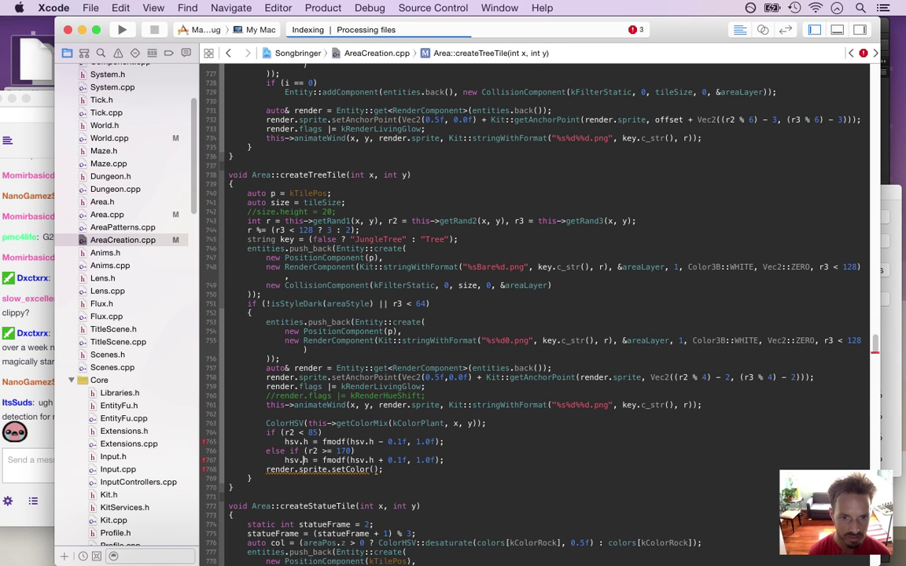
# Pass hsv.toRGB() to render.sprite.setColor and build and run the game.
pyautogui.write('hsv.to')
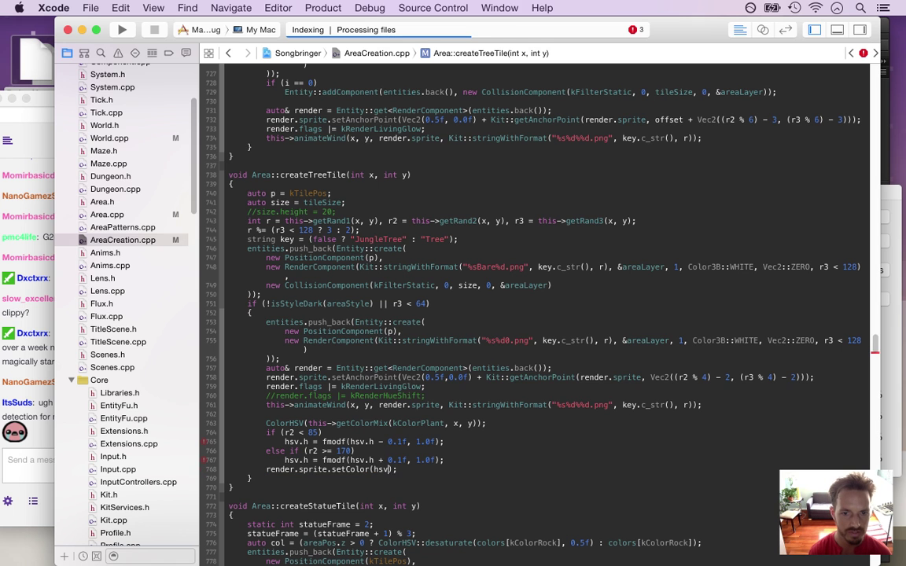
pyautogui.press('Down')
pyautogui.press('Down')
pyautogui.press('Down')
pyautogui.press('Down')
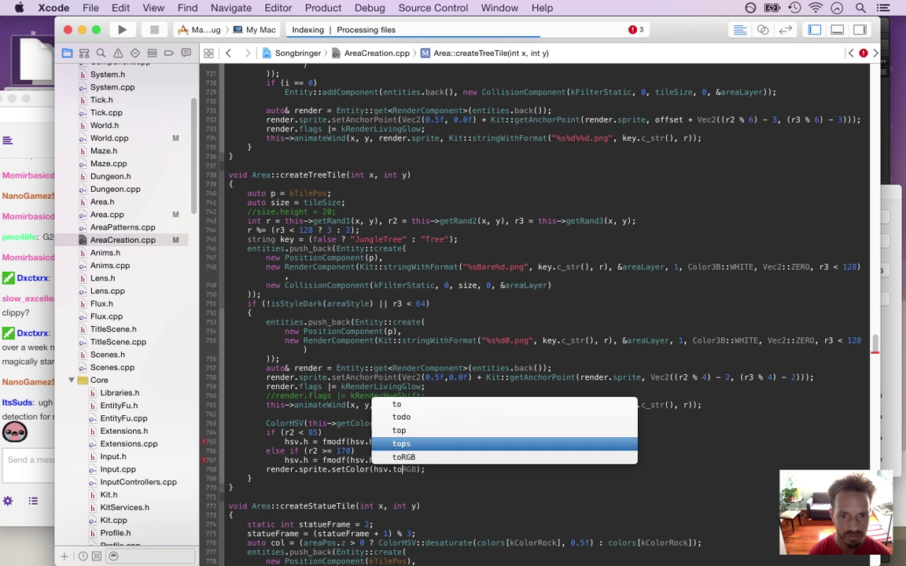
pyautogui.press('Return')
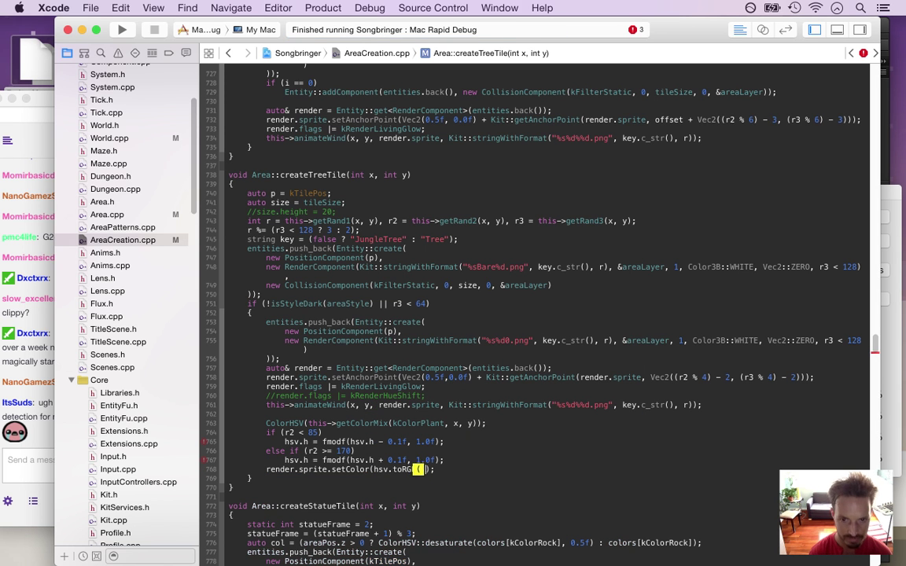
pyautogui.write('()')
pyautogui.press('super+r')
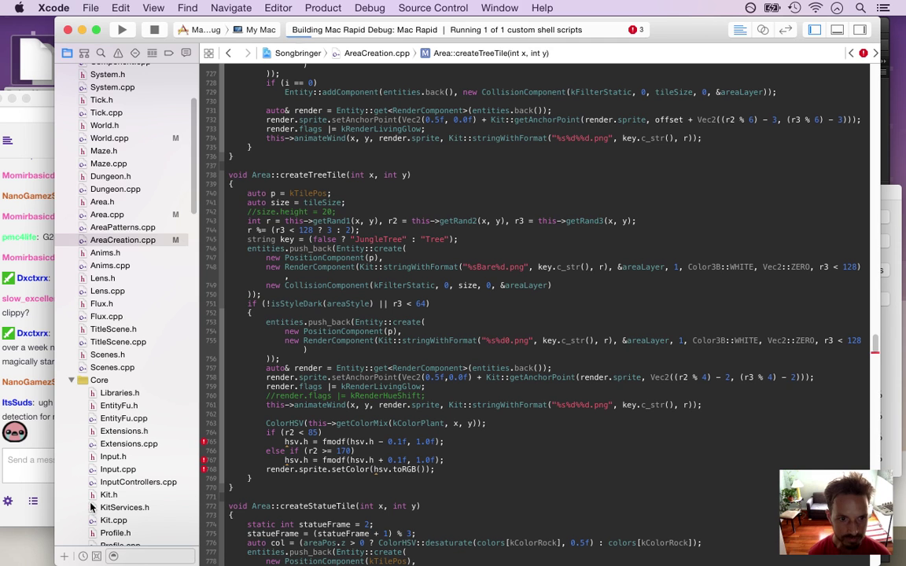
# Switch to the Twitch chat in Safari and read the messages about collision detection and overlaying a gradient on the greyscale leaves.
pyautogui.click(27, 411)
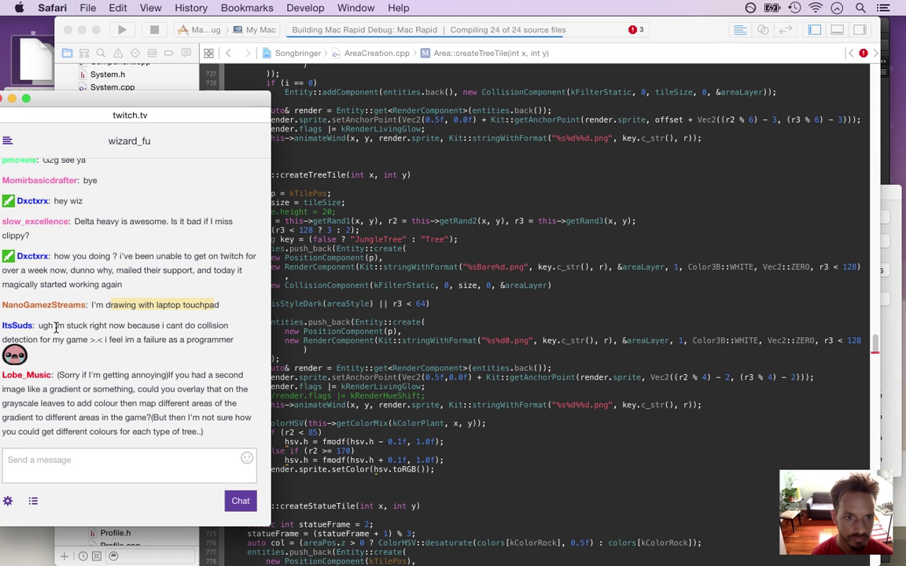
pyautogui.moveTo(55, 325); pyautogui.dragTo(95, 351)
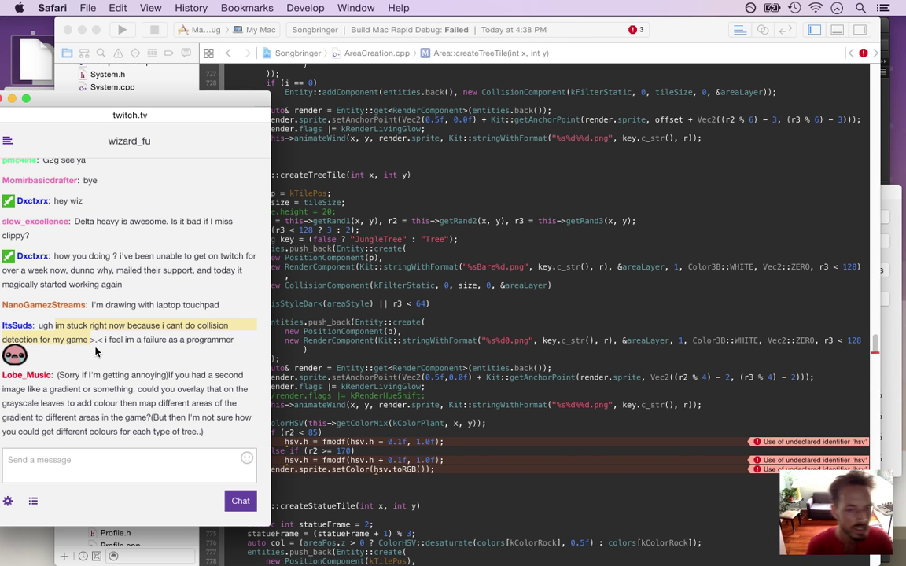
pyautogui.click(94, 341)
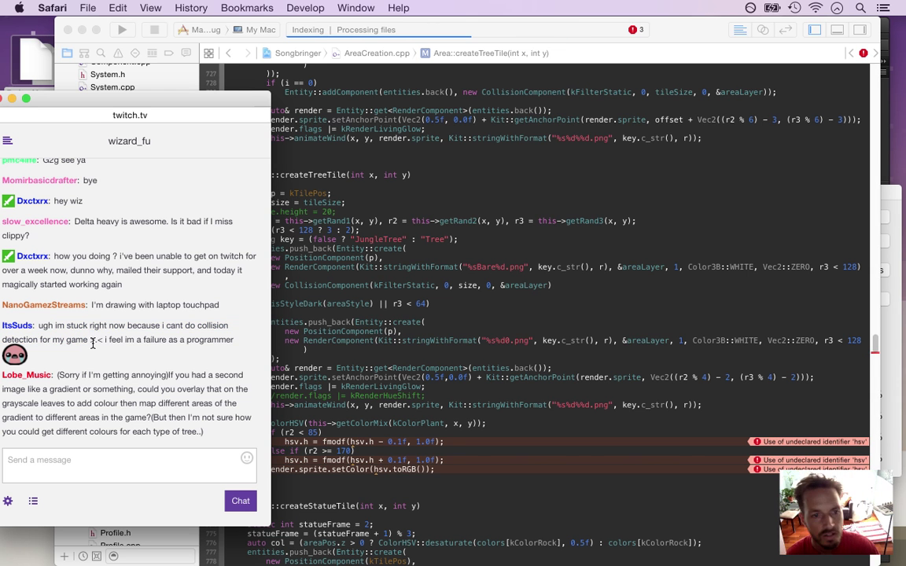
pyautogui.moveTo(154, 340); pyautogui.dragTo(110, 339)
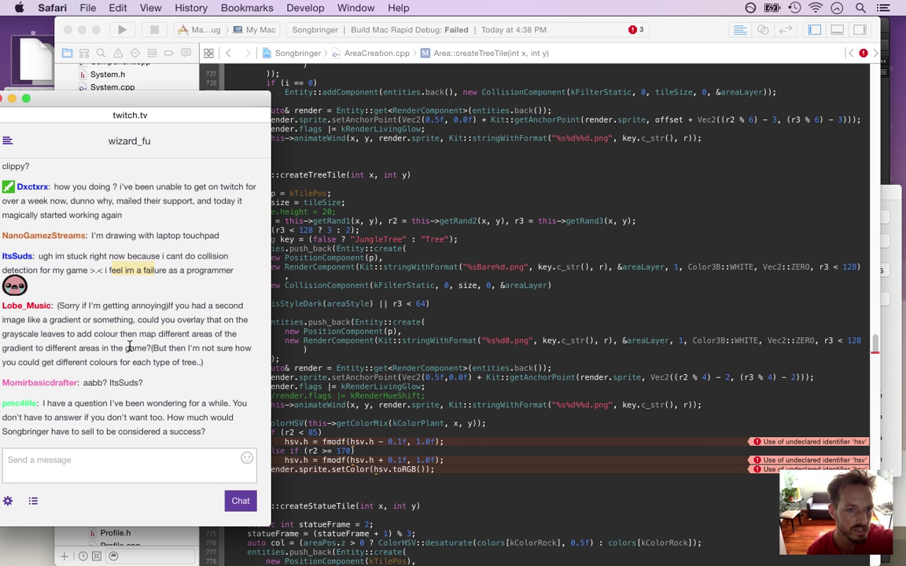
pyautogui.moveTo(198, 256); pyautogui.dragTo(38, 270)
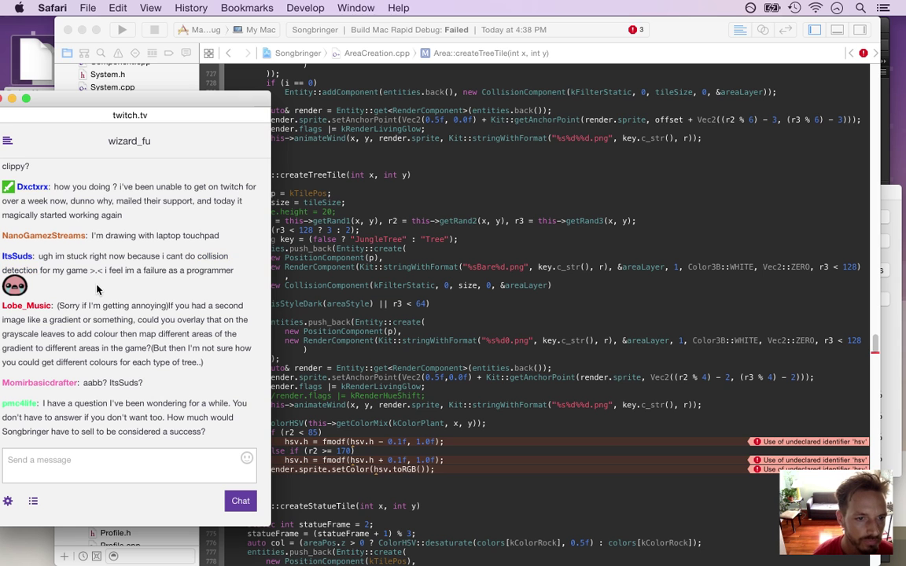
pyautogui.moveTo(67, 305); pyautogui.dragTo(128, 301)
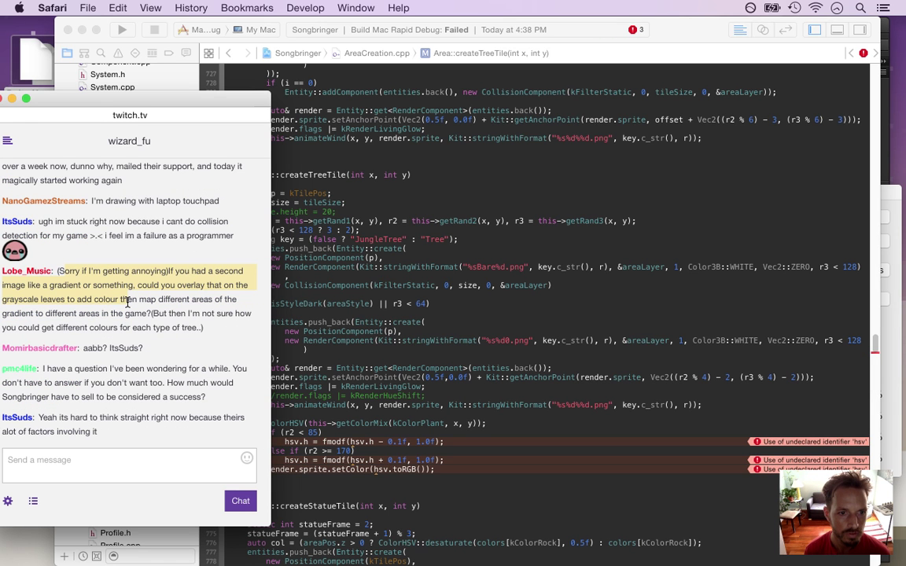
pyautogui.click(128, 312)
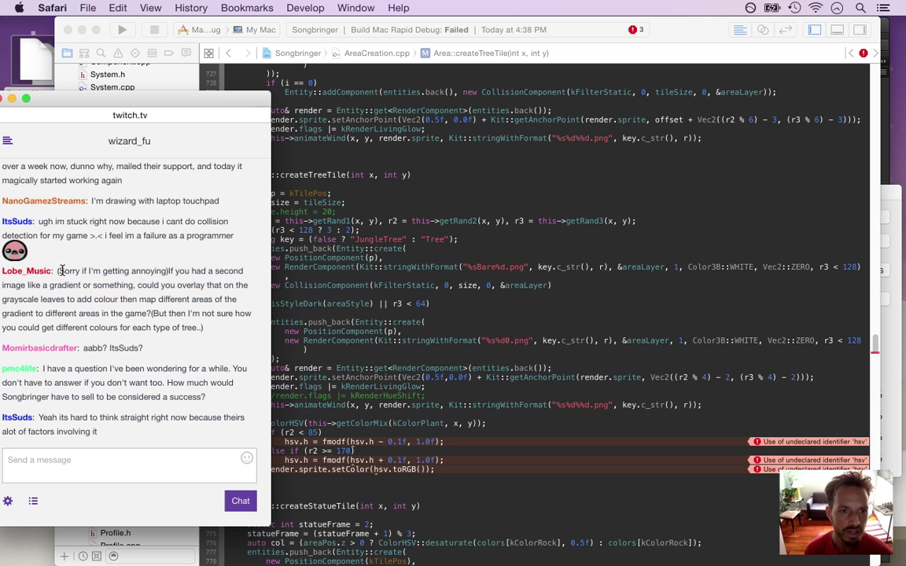
pyautogui.moveTo(57, 271); pyautogui.dragTo(203, 327)
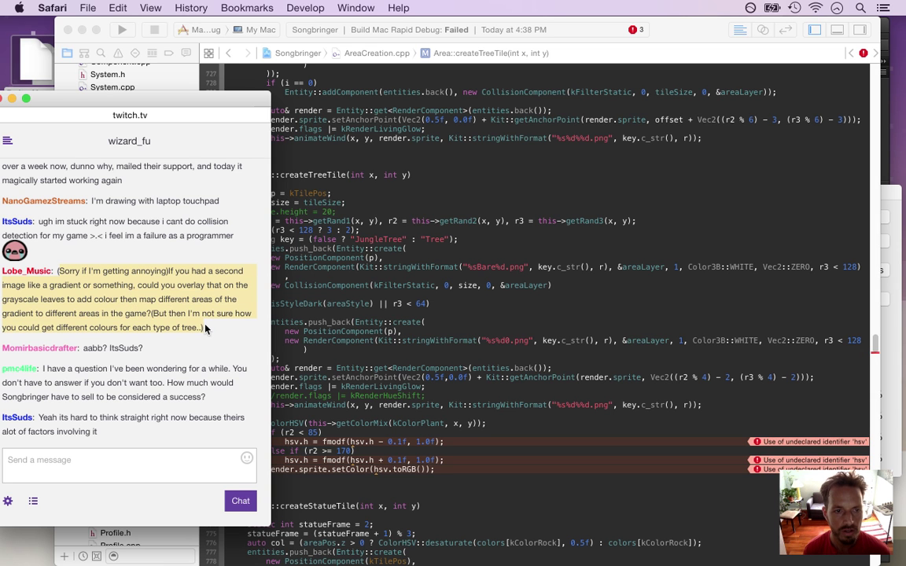
pyautogui.click(106, 269)
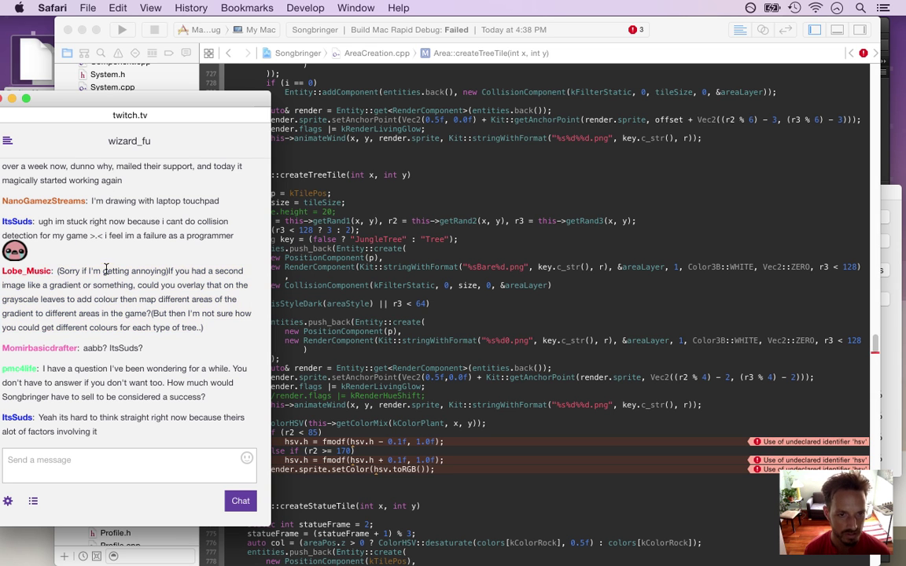
pyautogui.moveTo(57, 271); pyautogui.dragTo(212, 325)
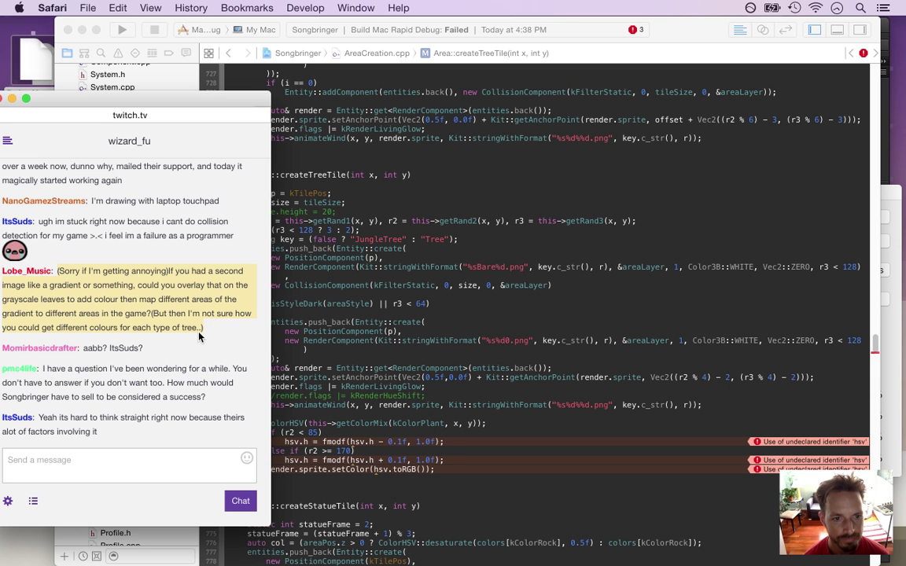
# Read the chat question about Songbringer's sales success and the newest messages below it.
pyautogui.moveTo(56, 368); pyautogui.dragTo(222, 399)
pyautogui.click(69, 367)
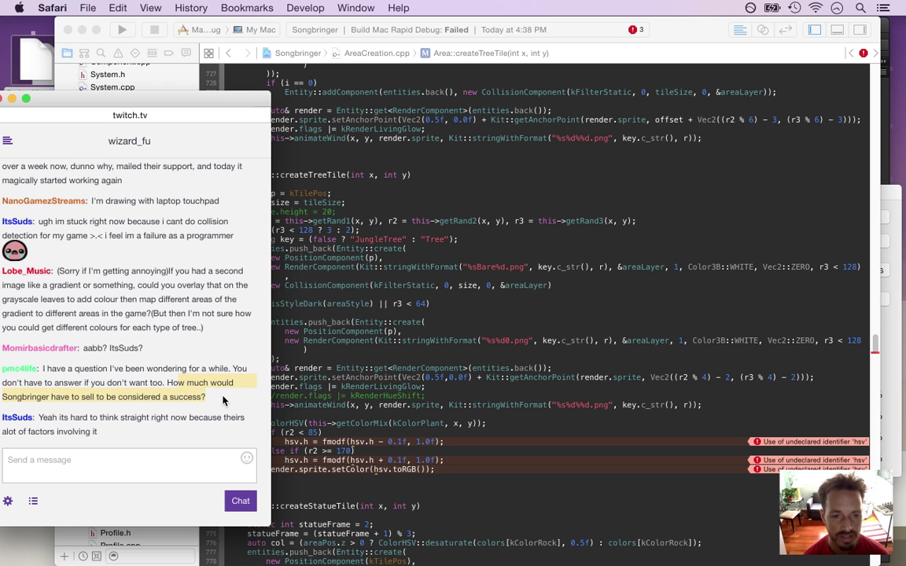
pyautogui.click(223, 399)
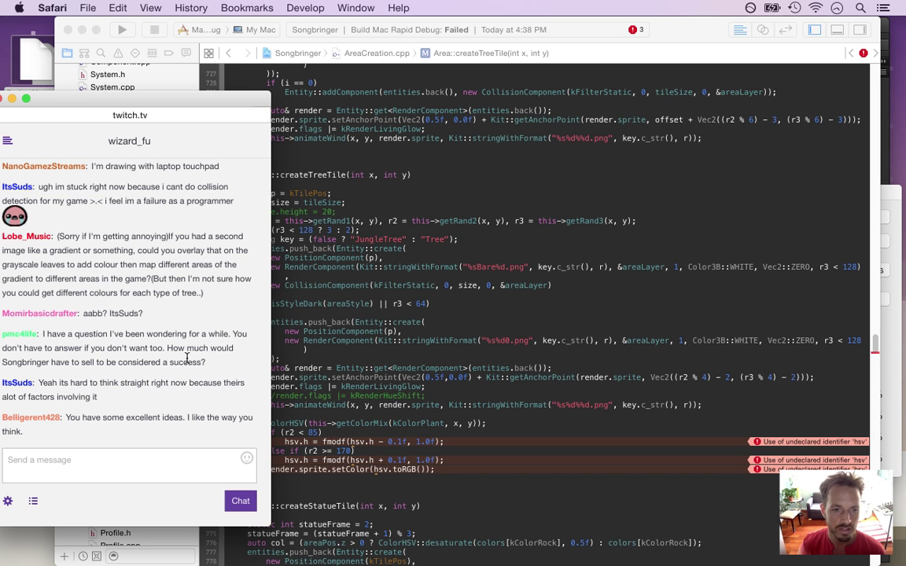
pyautogui.moveTo(73, 337); pyautogui.dragTo(182, 363)
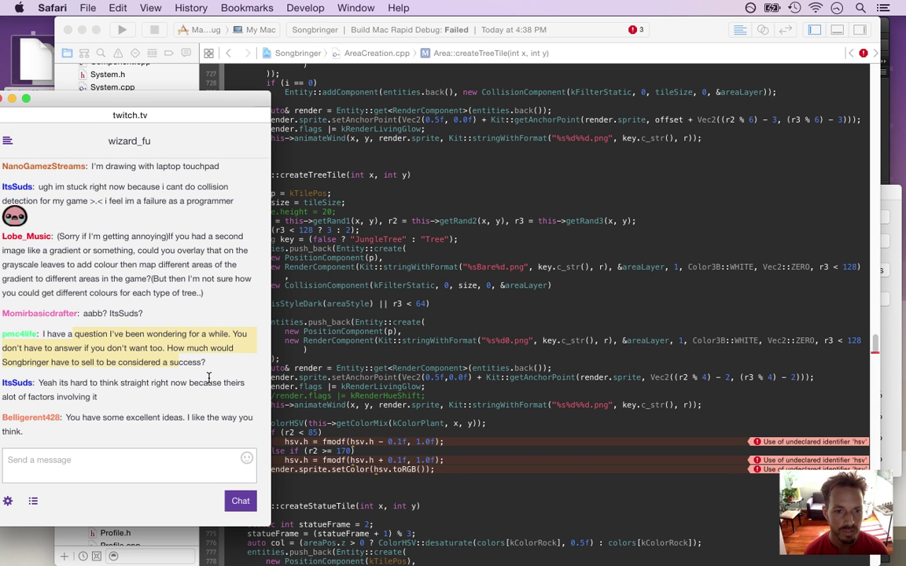
pyautogui.click(211, 366)
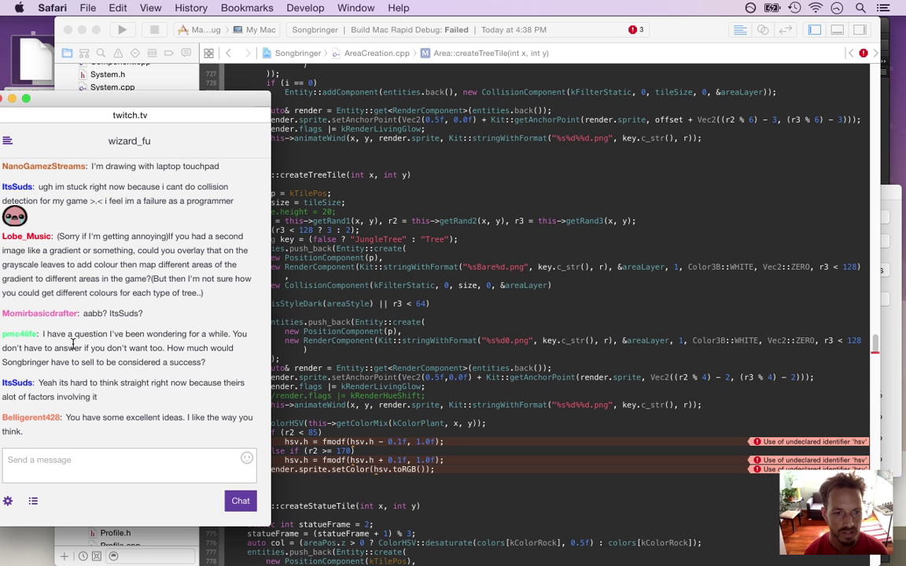
pyautogui.moveTo(74, 333); pyautogui.dragTo(210, 377)
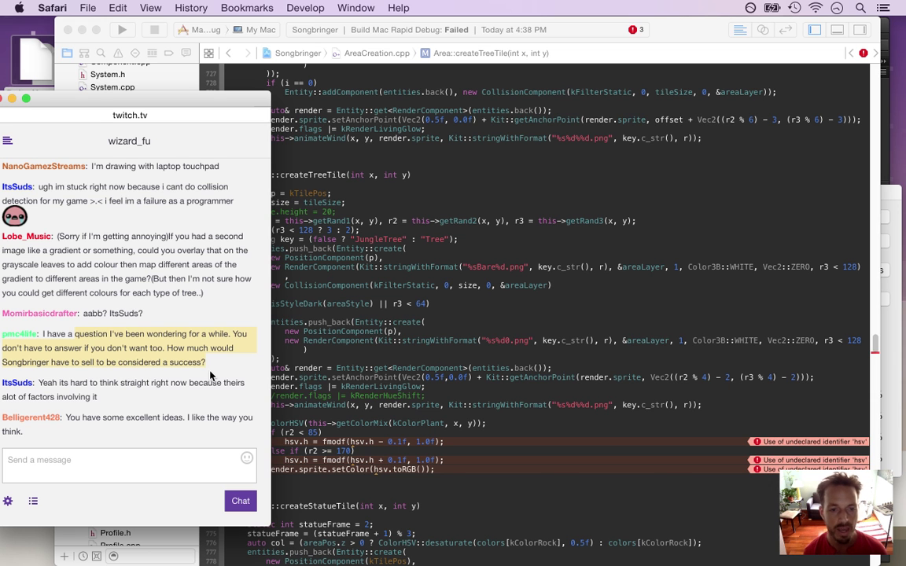
pyautogui.click(213, 371)
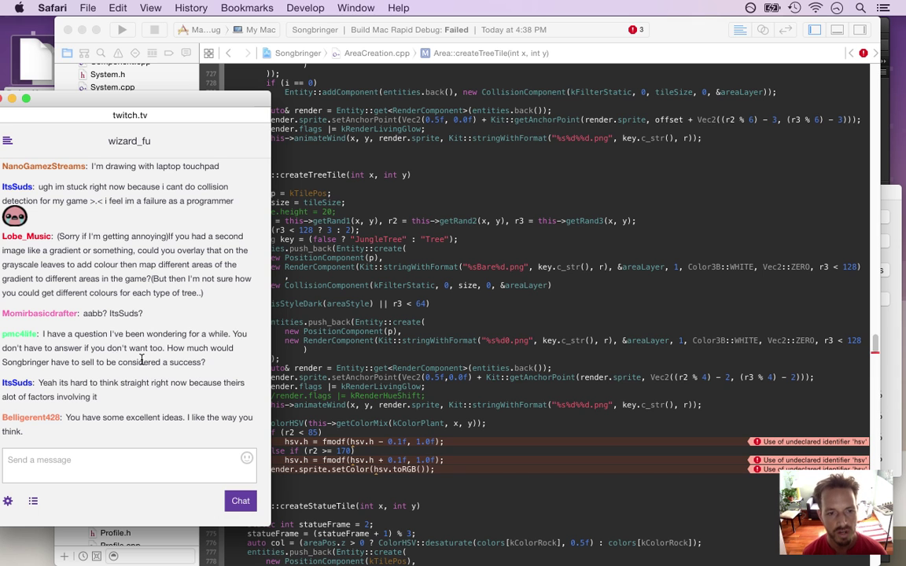
pyautogui.moveTo(110, 333); pyautogui.dragTo(195, 364)
pyautogui.click(217, 371)
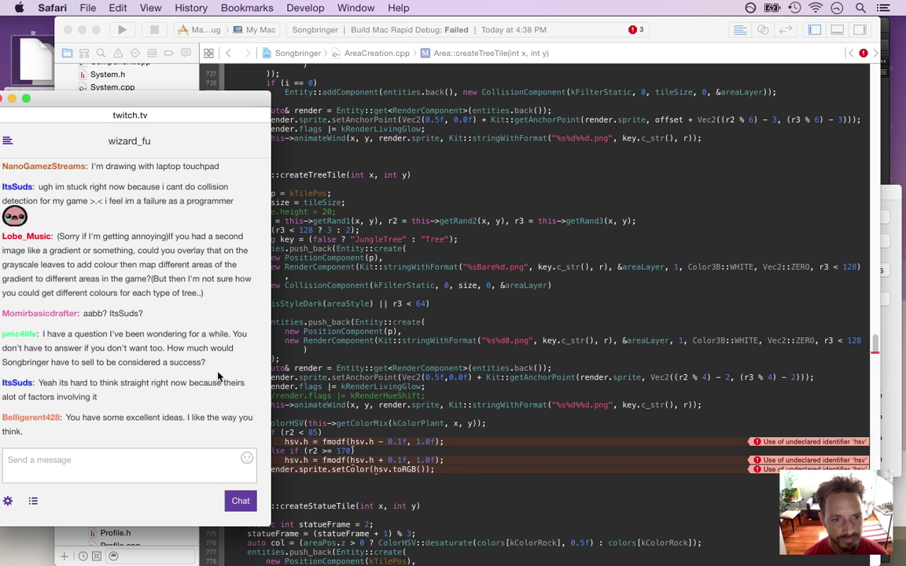
pyautogui.moveTo(36, 383); pyautogui.dragTo(134, 405)
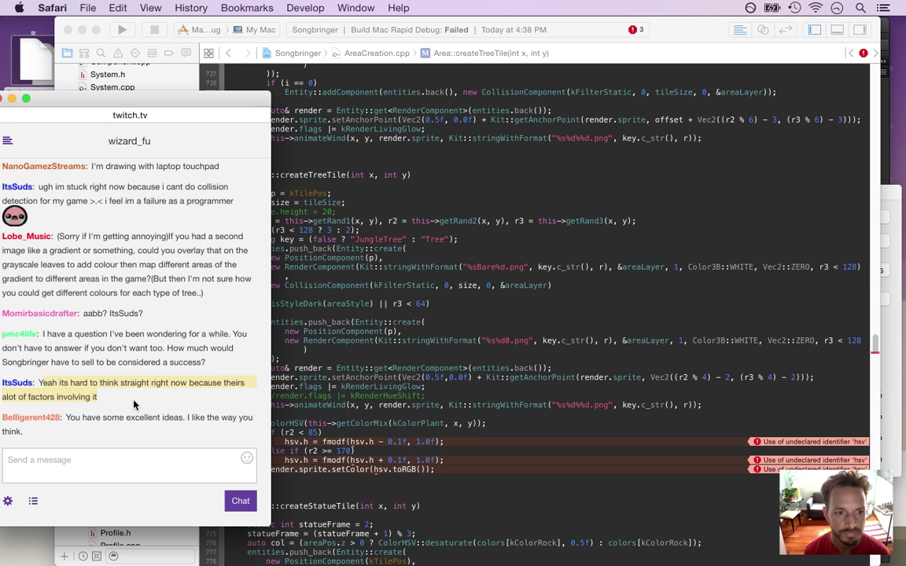
pyautogui.moveTo(75, 417); pyautogui.dragTo(165, 452)
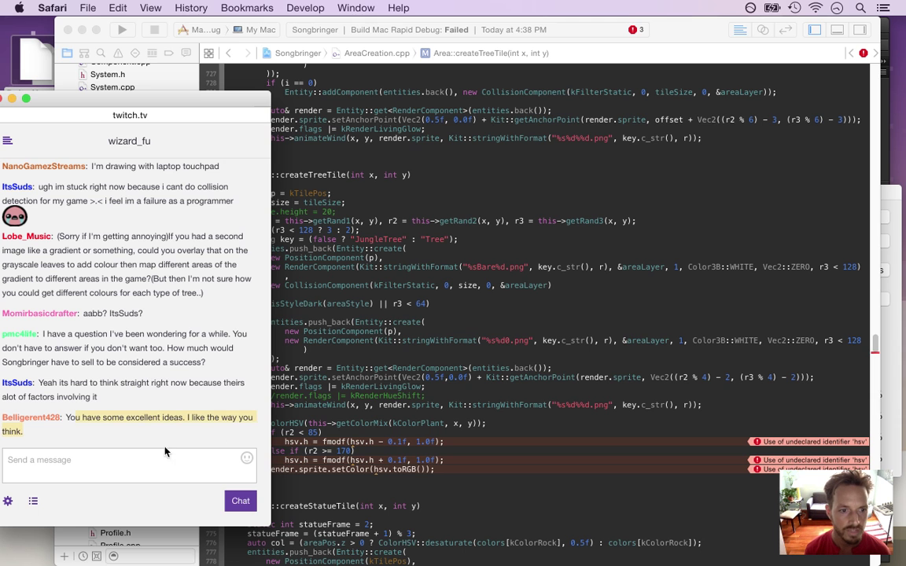
# Name the ColorHSV variable hsv in createTreeTile in Xcode, and build and run the game.
pyautogui.click(350, 442)
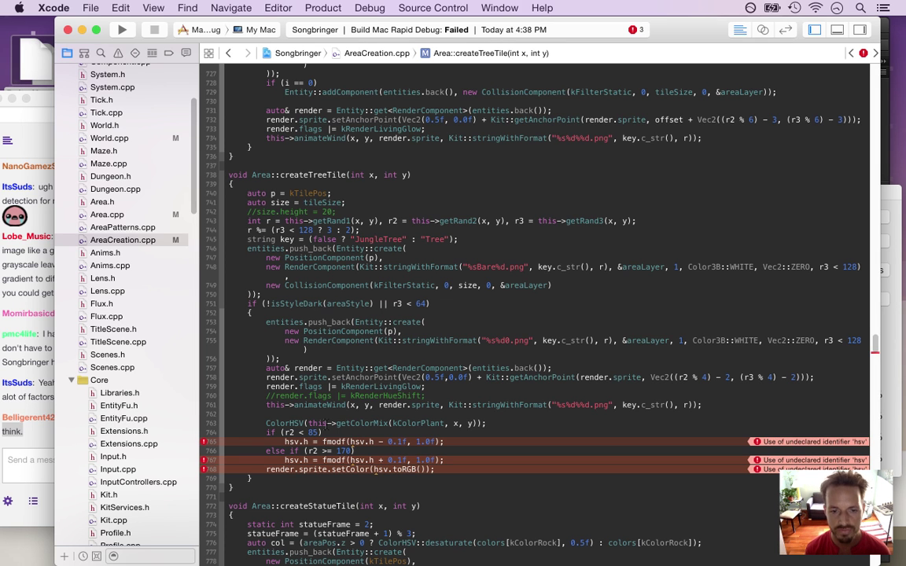
pyautogui.click(304, 424)
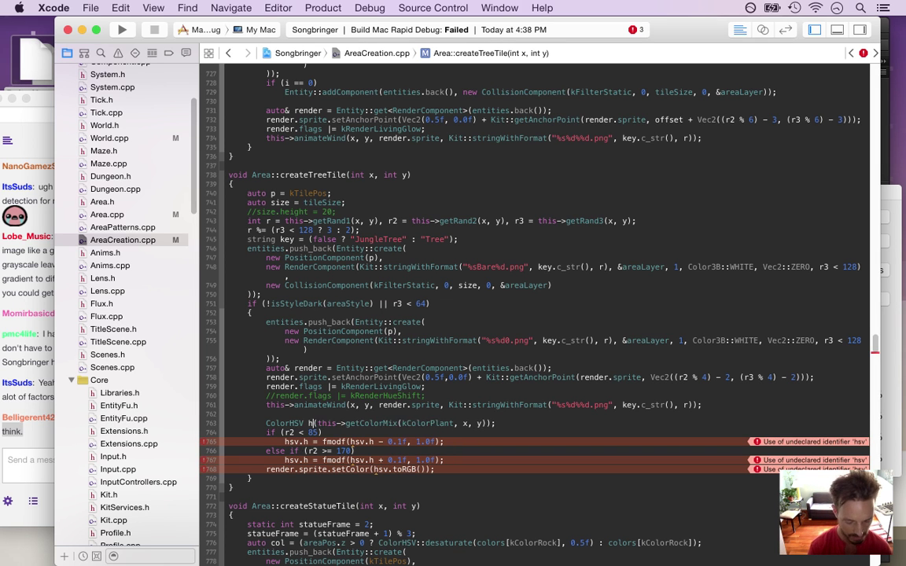
pyautogui.write('hsv')
pyautogui.press('super+b')
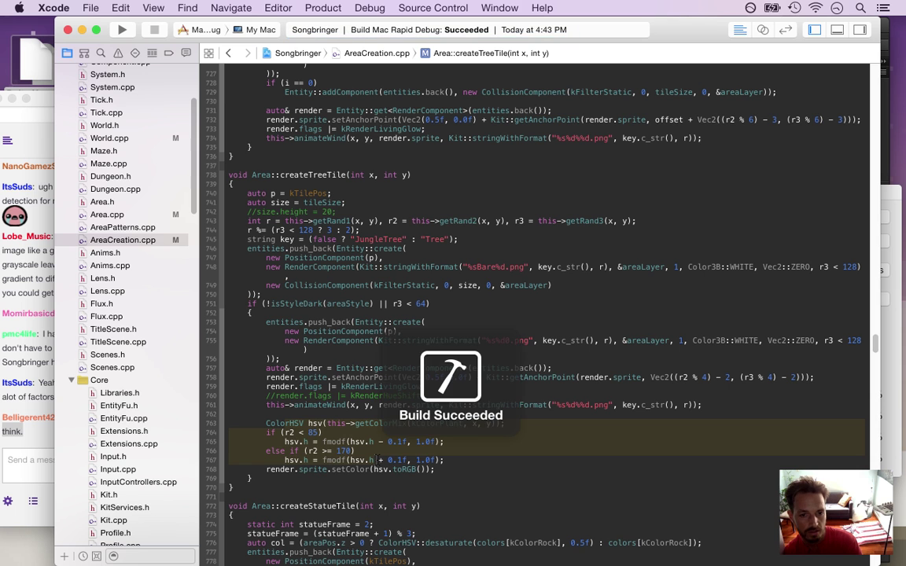
pyautogui.press('super+r')
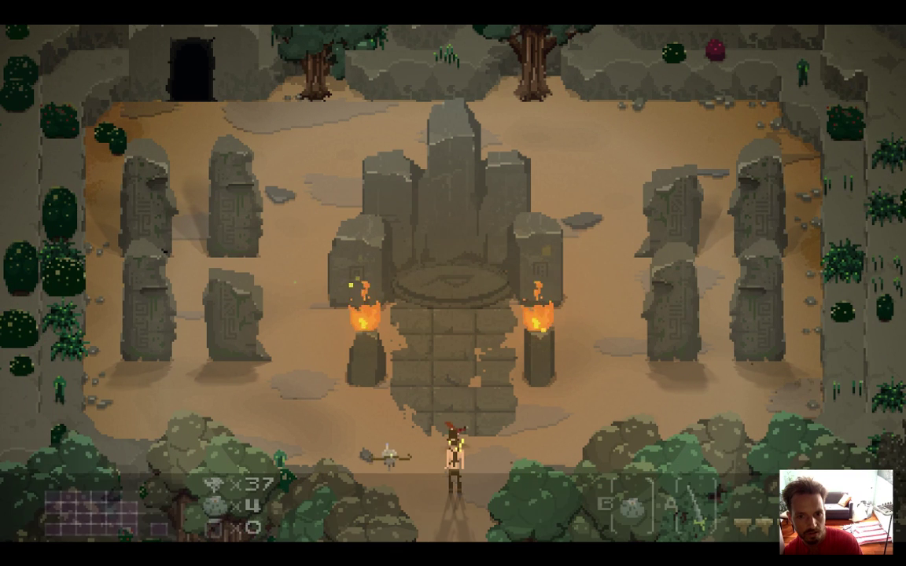
# Walk the character south from the stone shrine into the forest and along the lakeside path to examine the tree foliage hues.
pyautogui.press('Down')
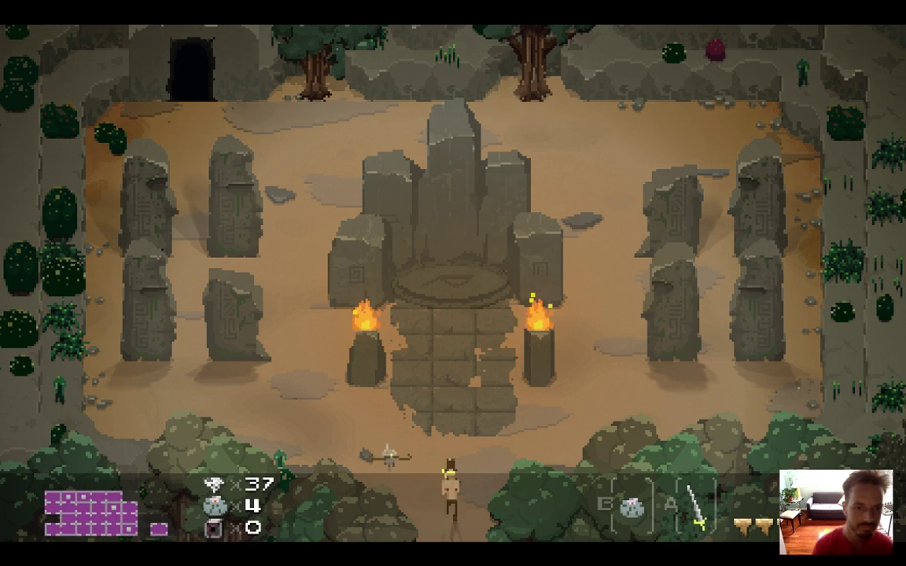
pyautogui.press('Down')
pyautogui.press('Left')
pyautogui.press('Down')
pyautogui.press('Left')
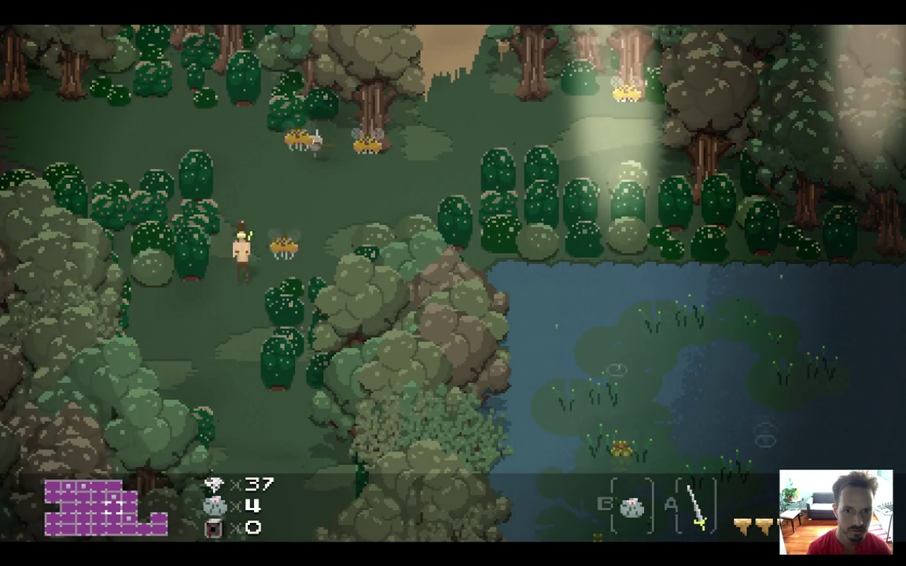
pyautogui.press('Down')
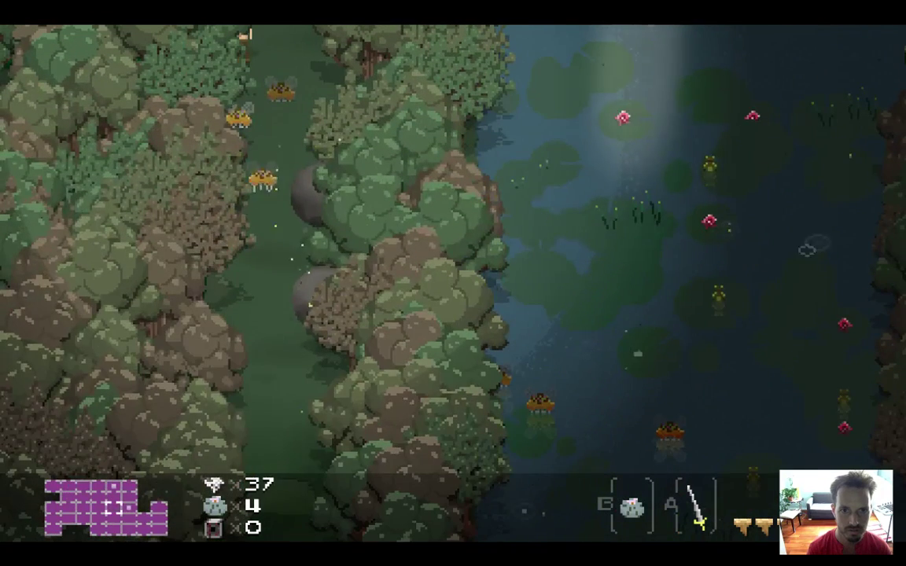
pyautogui.press('Down')
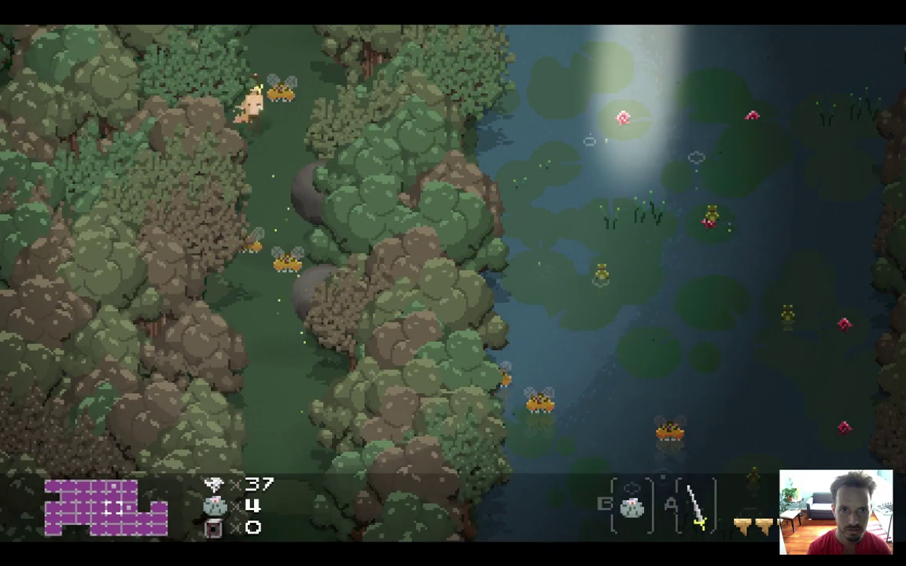
pyautogui.press('Down')
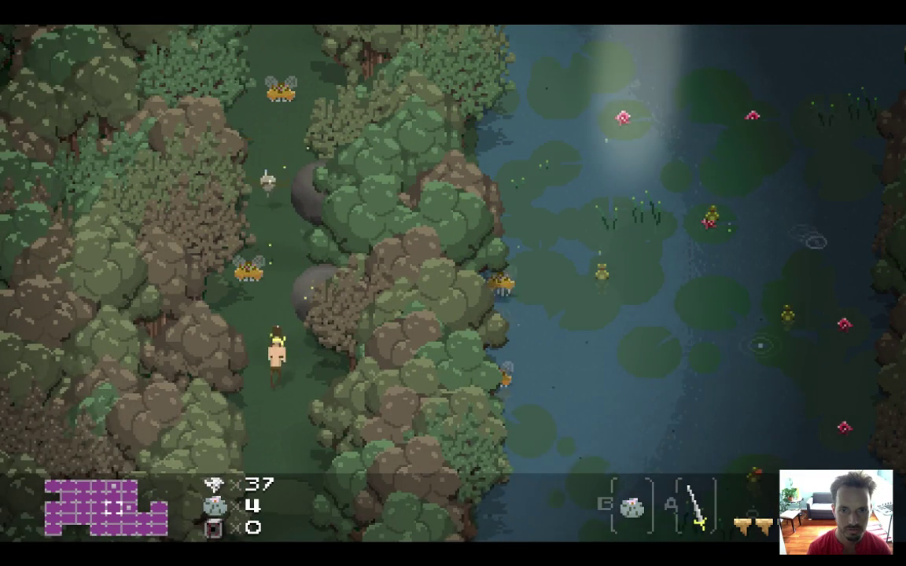
# Lower the system volume and continue south past the lake into the forest area with bushes to inspect its trees.
pyautogui.press('XF86AudioLowerVolume')
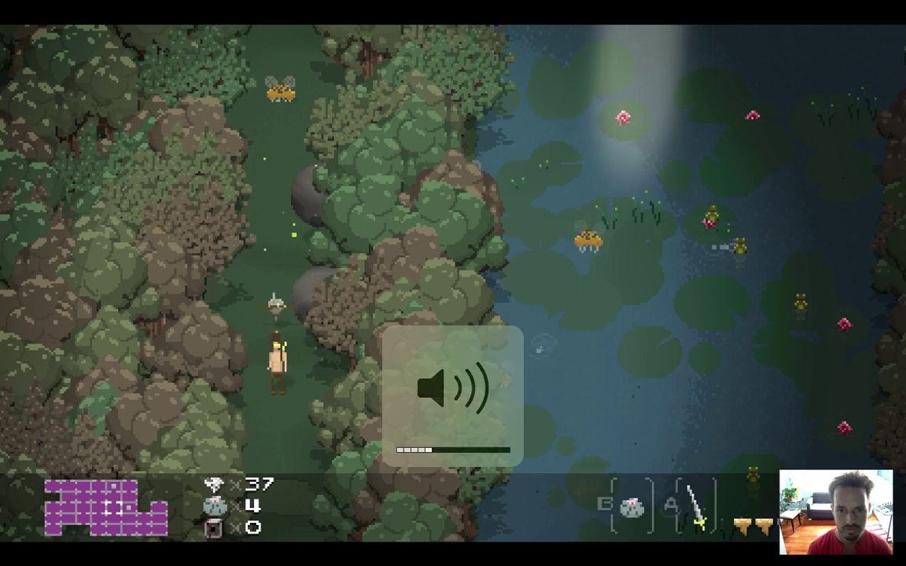
pyautogui.press('XF86AudioLowerVolume')
pyautogui.press('Down')
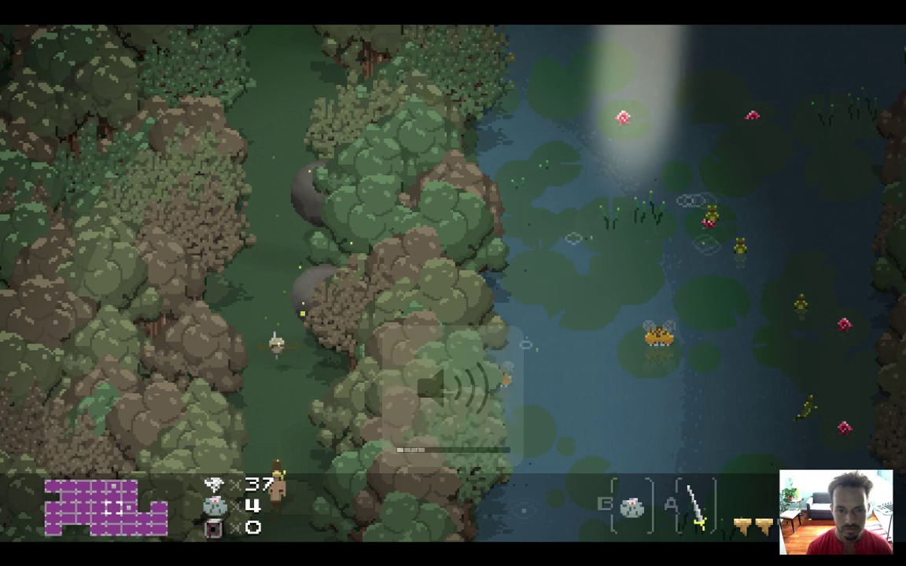
pyautogui.press('Down')
pyautogui.press('Left')
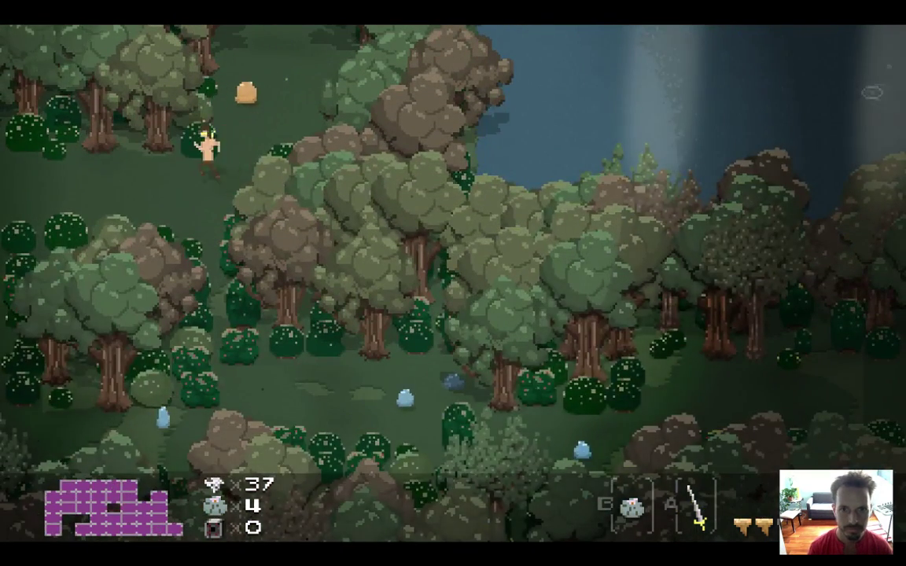
# Walk west into the clearing with the stone pillar and move around its eastern edge to compare the tree colours.
pyautogui.press('Left')
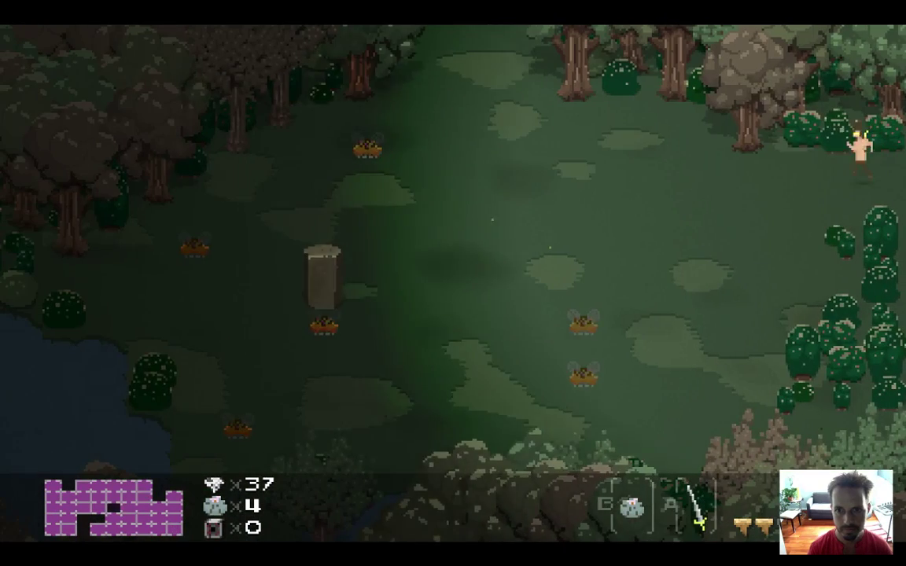
pyautogui.press('Down')
pyautogui.press('Down')
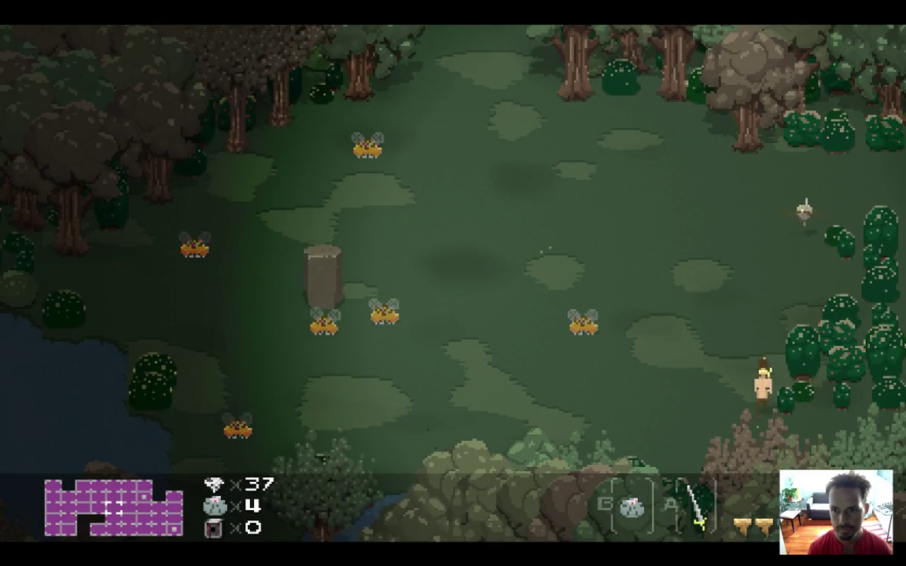
pyautogui.press('Right')
pyautogui.press('Right')
pyautogui.press('Down')
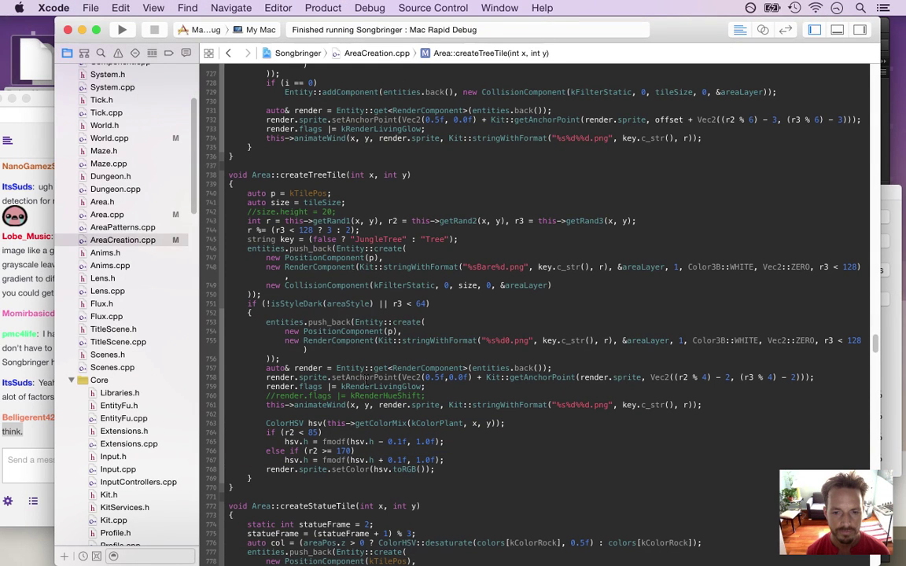
# Switch to Overworld.psd in Photoshop and close the foreground Color Picker.
pyautogui.press('super+Tab')
pyautogui.click(444, 277)
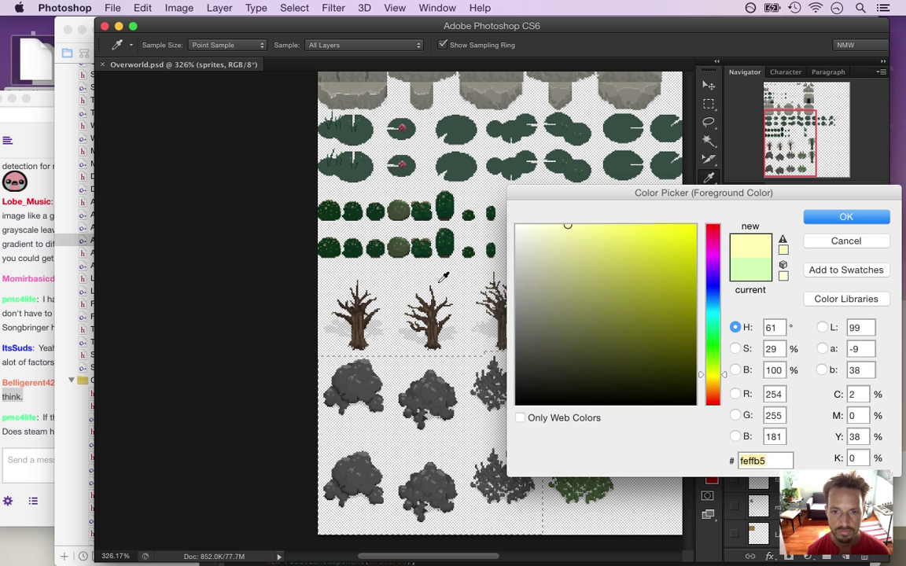
pyautogui.click(822, 218)
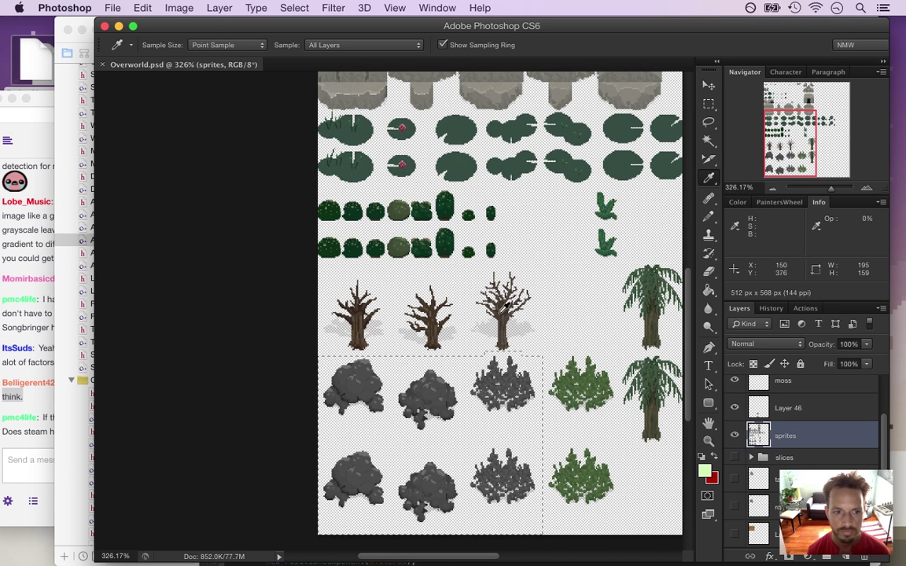
# Read the Twitch chat messages in Safari about the Steam winter sale and new jumping things, and return to Xcode.
pyautogui.click(30, 409)
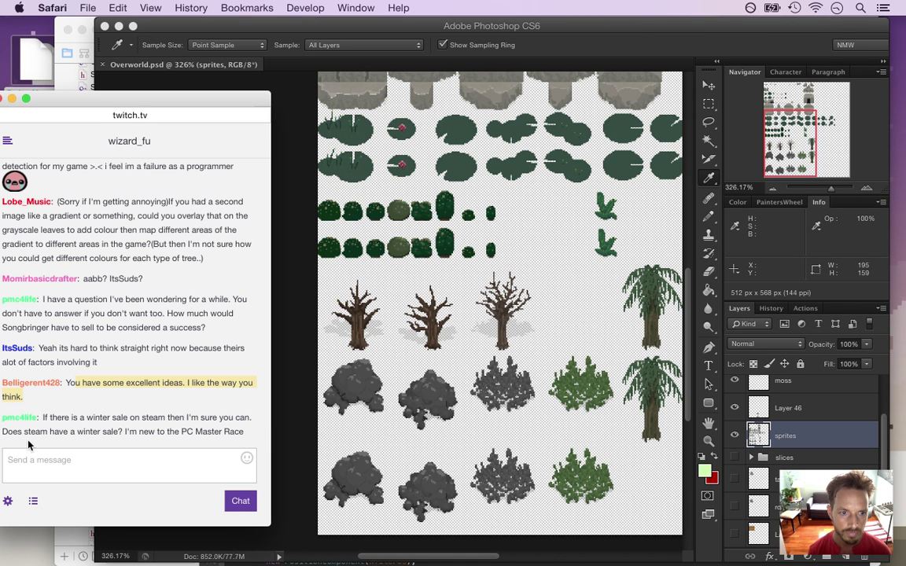
pyautogui.moveTo(62, 418); pyautogui.dragTo(114, 442)
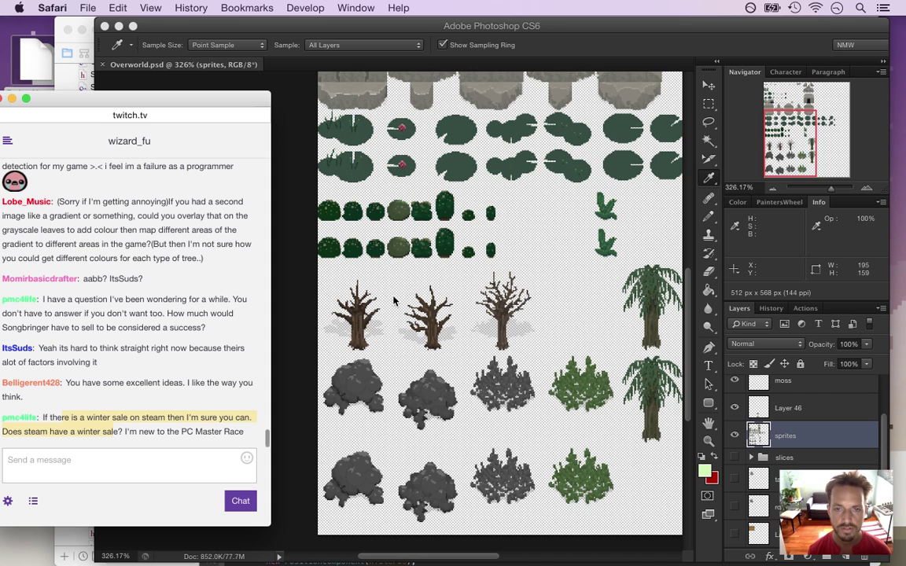
pyautogui.click(575, 50)
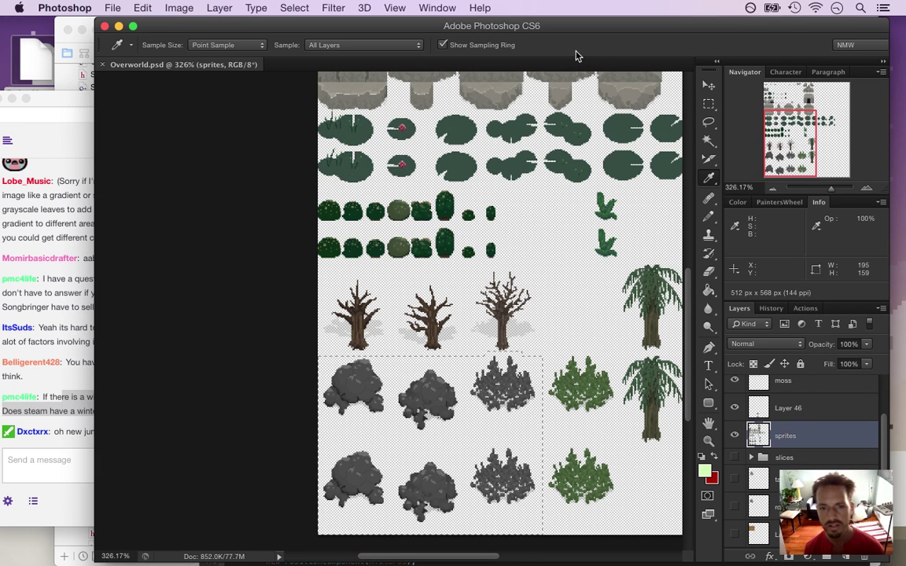
pyautogui.click(76, 445)
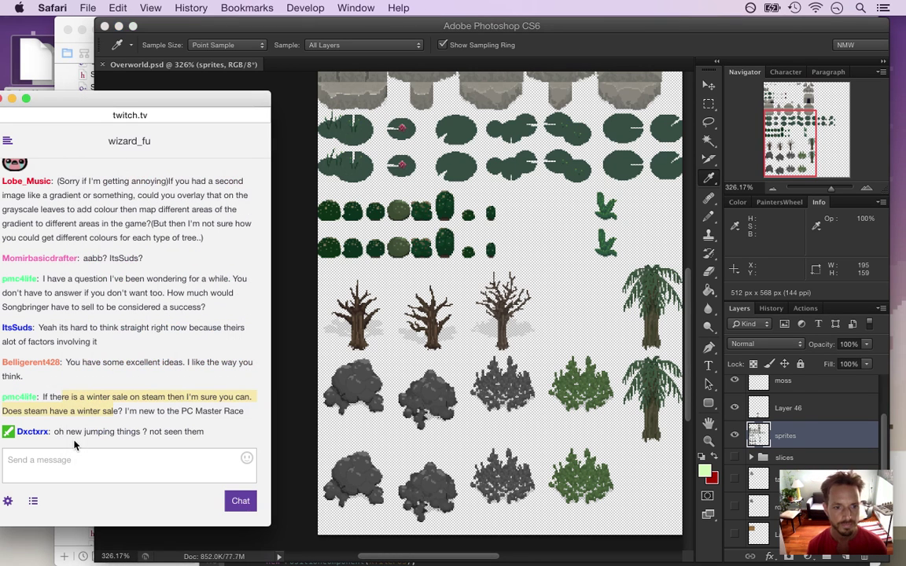
pyautogui.moveTo(67, 432); pyautogui.dragTo(163, 443)
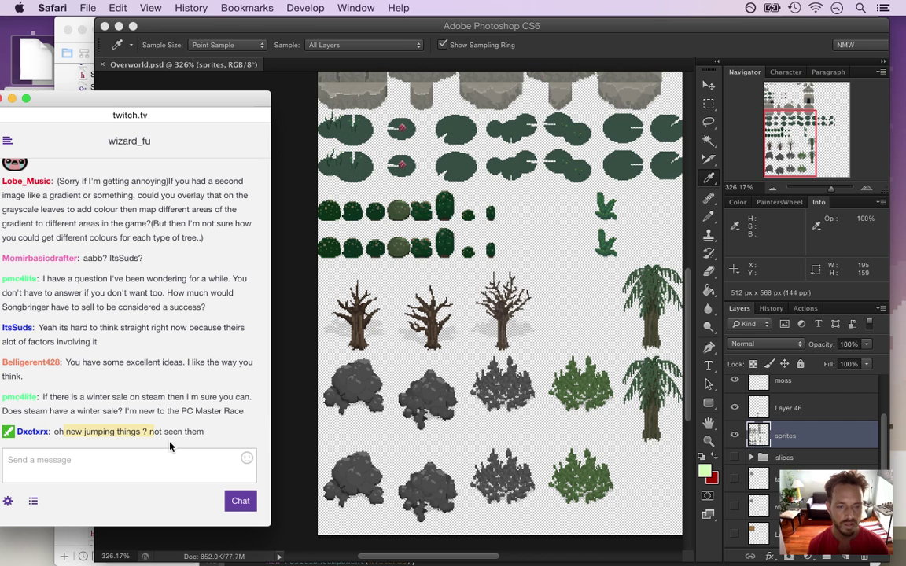
pyautogui.press('super+Tab')
pyautogui.press('super+Tab')
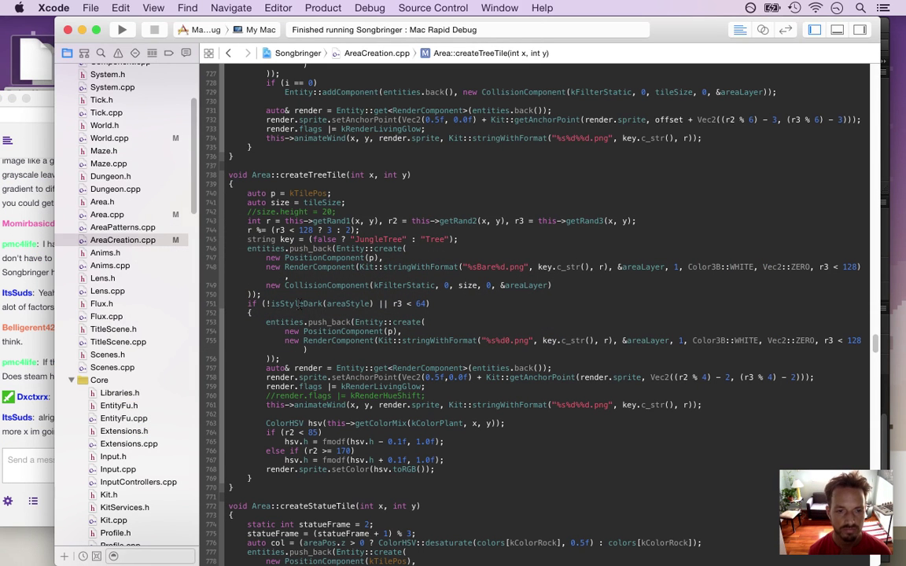
# Switch to the Safari chat window to read the newest stream messages, and return to the code in Xcode.
pyautogui.click(36, 389)
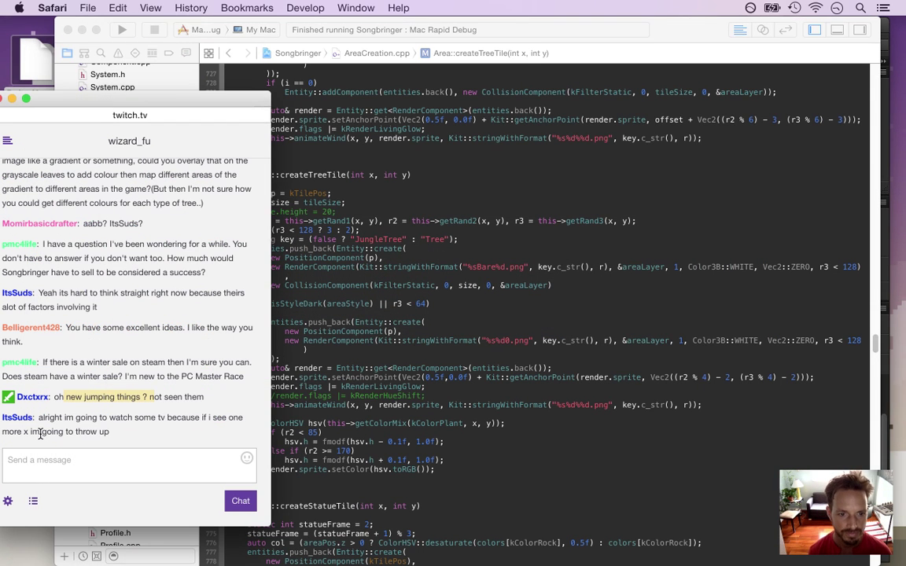
pyautogui.moveTo(46, 421); pyautogui.dragTo(132, 435)
pyautogui.click(97, 427)
pyautogui.moveTo(54, 417); pyautogui.dragTo(197, 418)
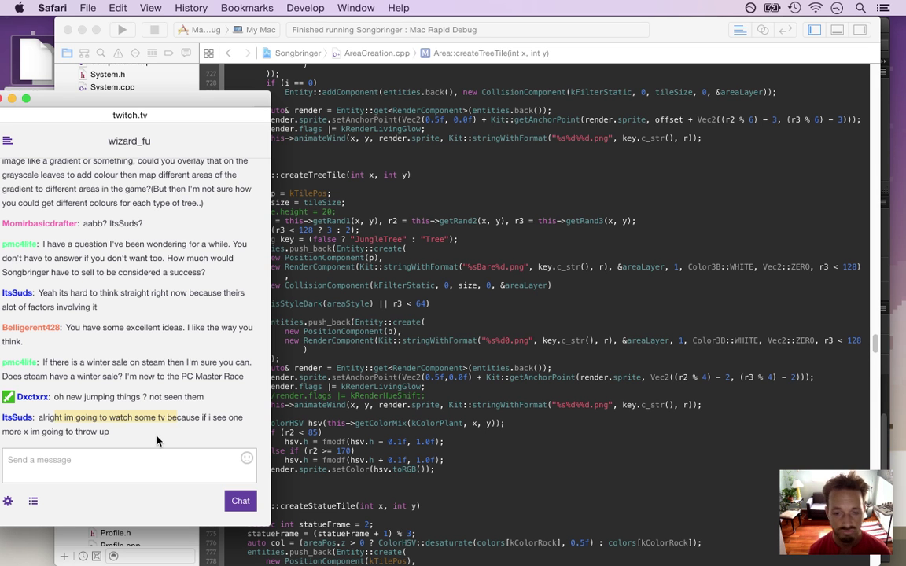
pyautogui.click(397, 360)
pyautogui.press('super+Tab')
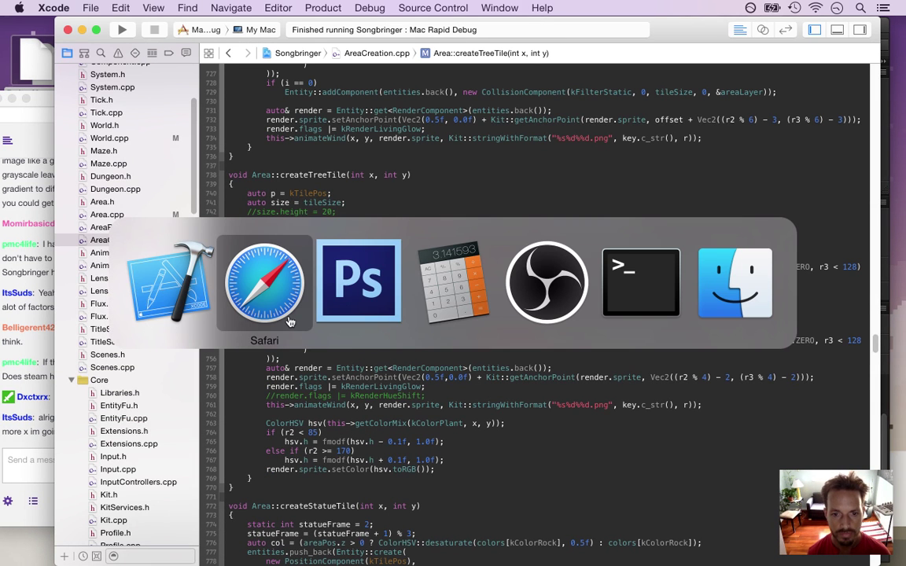
pyautogui.click(197, 304)
pyautogui.click(405, 450)
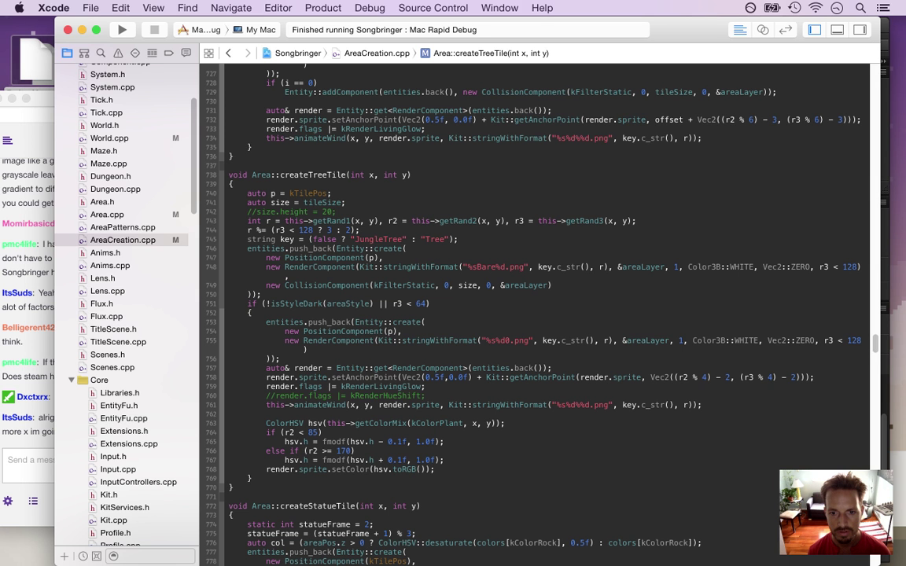
# Open Colors.txt from the Assets folder and select the plant colour value under mountain1.
pyautogui.moveTo(196, 178); pyautogui.dragTo(188, 291)
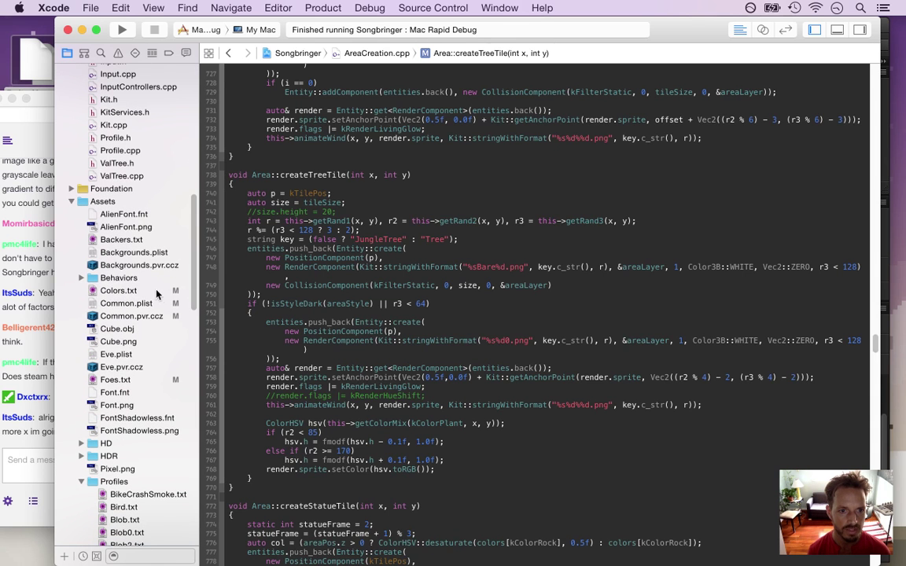
pyautogui.click(118, 290)
pyautogui.click(373, 169)
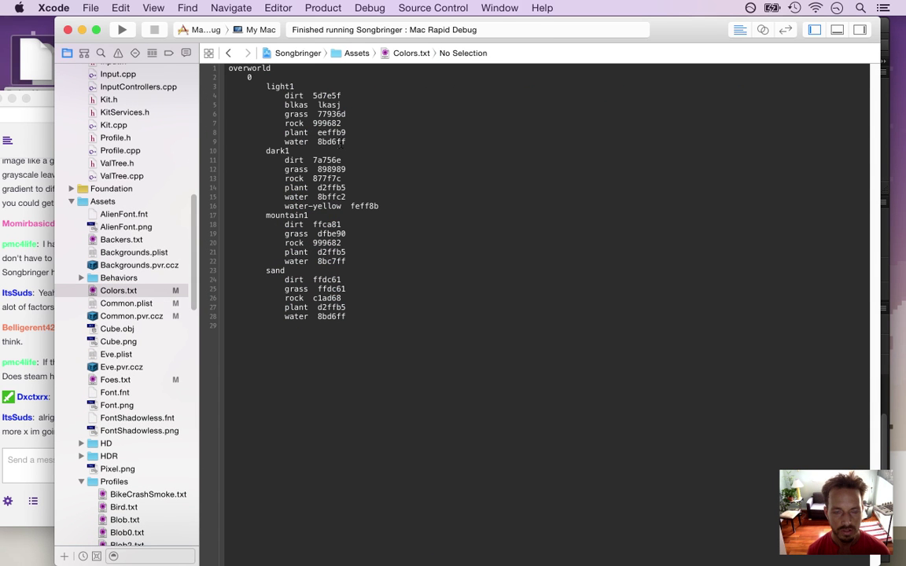
pyautogui.doubleClick(318, 134)
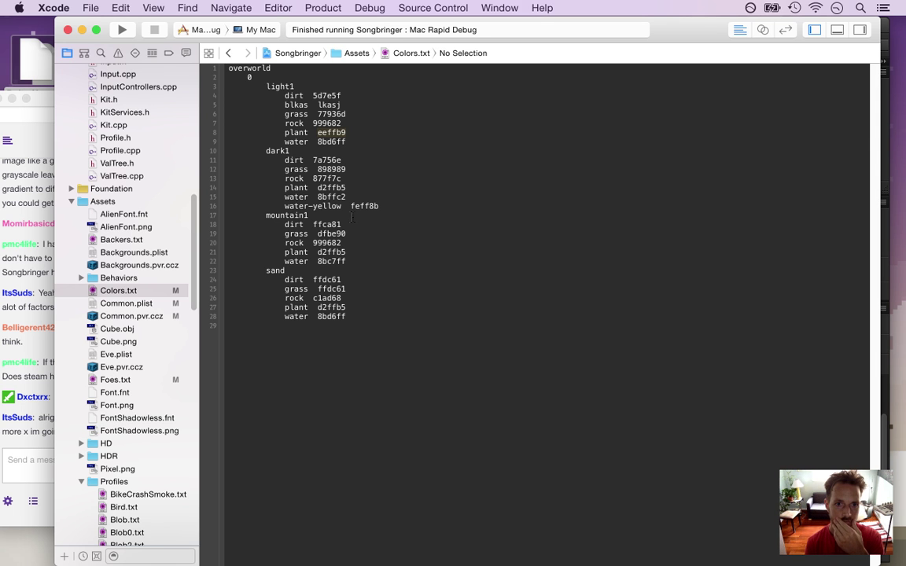
pyautogui.click(285, 226)
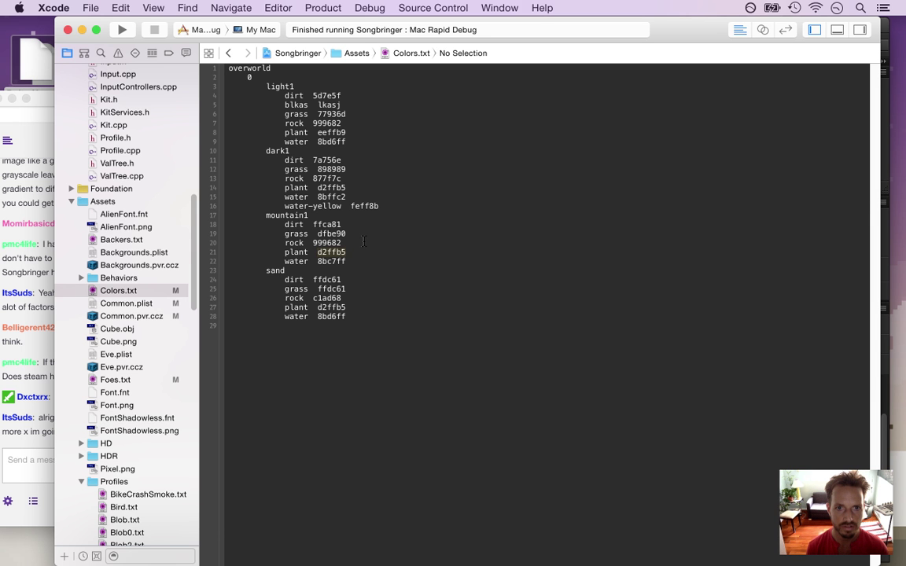
# Switch to Photoshop, shift the foreground colour's hue to 93°, and copy the resulting hex code d6ffb5.
pyautogui.press('super+Tab')
pyautogui.press('super+Tab')
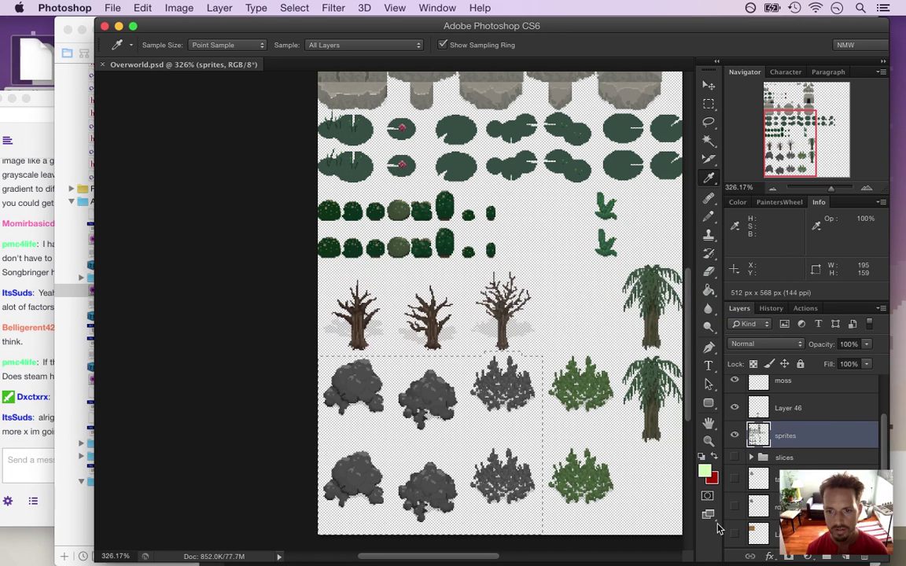
pyautogui.click(705, 471)
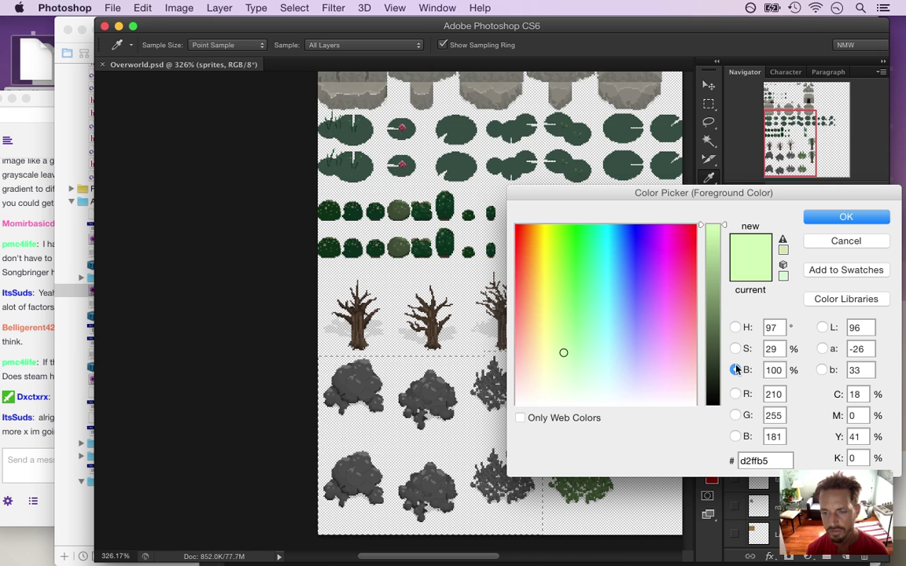
pyautogui.click(736, 328)
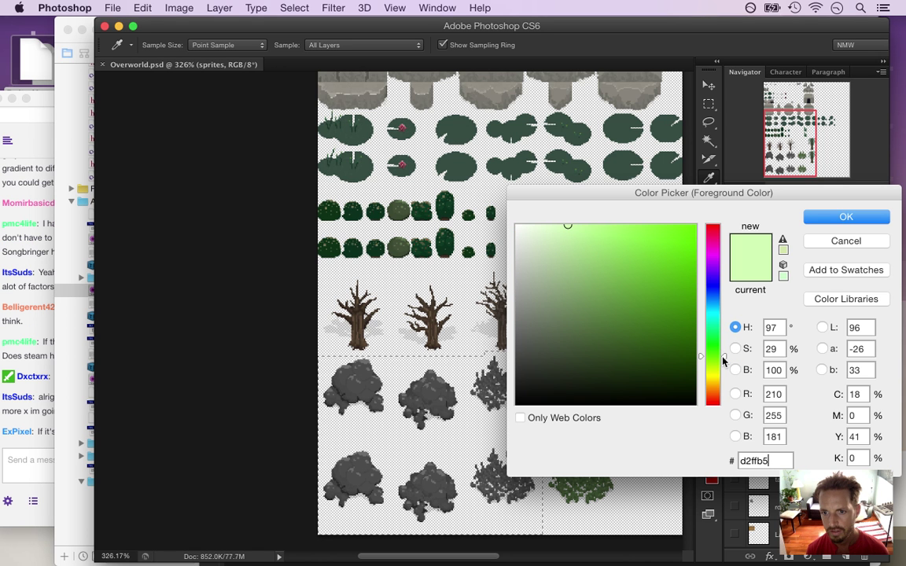
pyautogui.moveTo(723, 358)
pyautogui.mouseDown()
pyautogui.moveTo(727, 348)
pyautogui.moveTo(725, 360)
pyautogui.mouseUp()
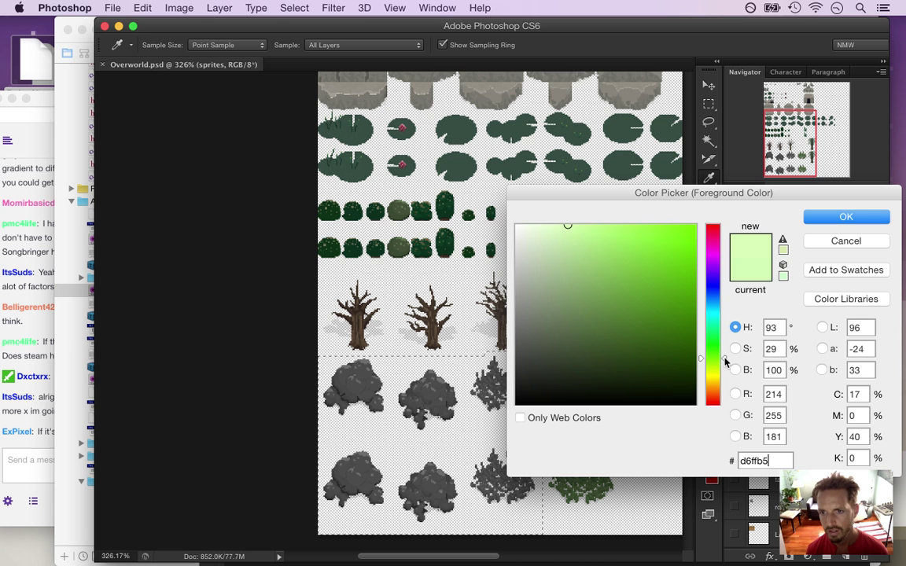
pyautogui.doubleClick(767, 462)
pyautogui.press('super+c')
# Back in Xcode, replace the mountain1 plant colour with d6ffb5 and save Colors.txt.
pyautogui.press('super+Tab')
pyautogui.click(272, 297)
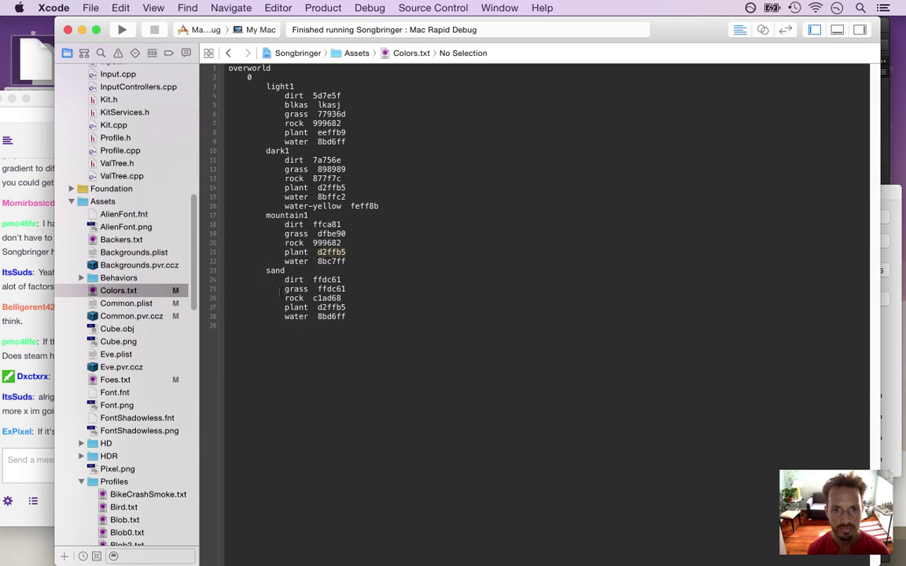
pyautogui.press('super+v')
pyautogui.press('super+s')
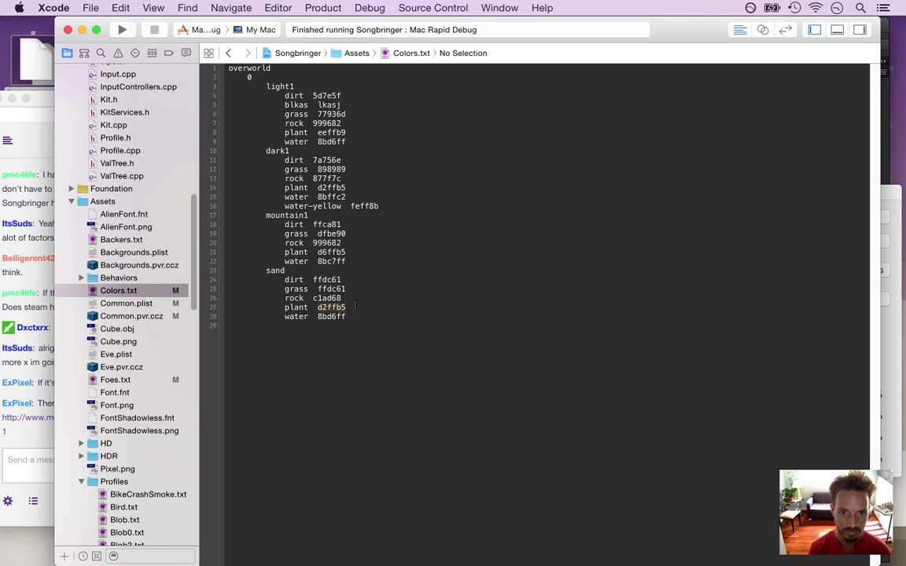
# Open AreaCreation.cpp and make room for a new check at the start of the if condition in createTreeTile.
pyautogui.scroll(10, 181, 182)
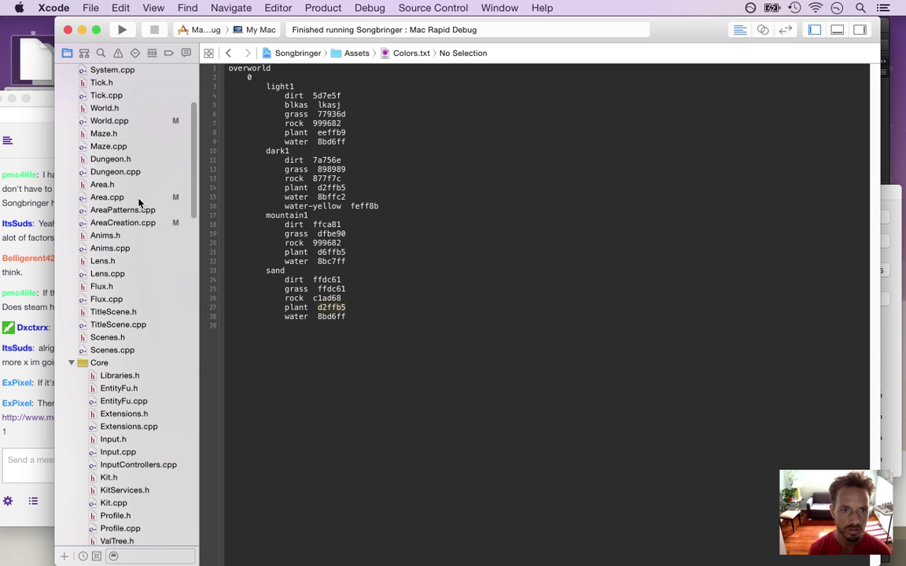
pyautogui.click(138, 199)
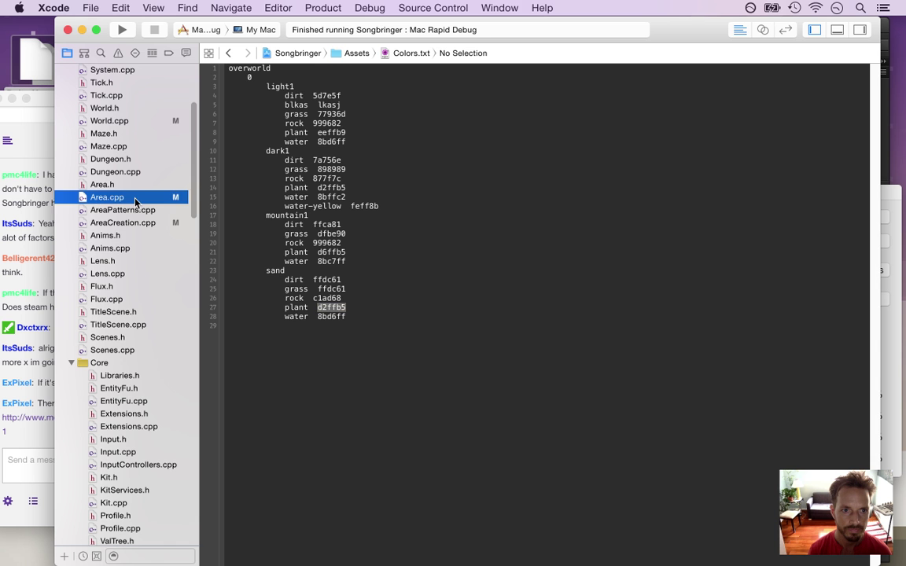
pyautogui.click(153, 223)
pyautogui.click(285, 337)
pyautogui.press('Up')
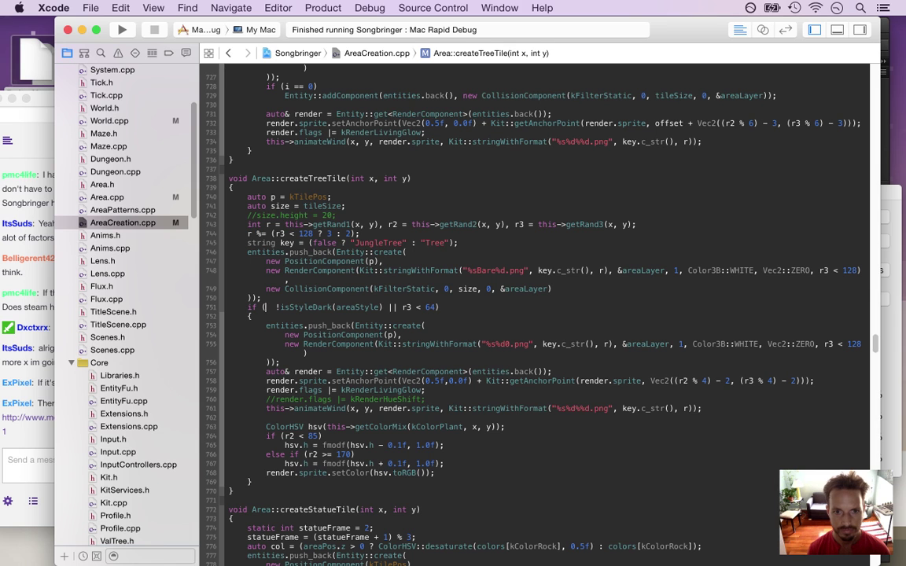
pyautogui.press('BackSpace')
pyautogui.press('BackSpace')
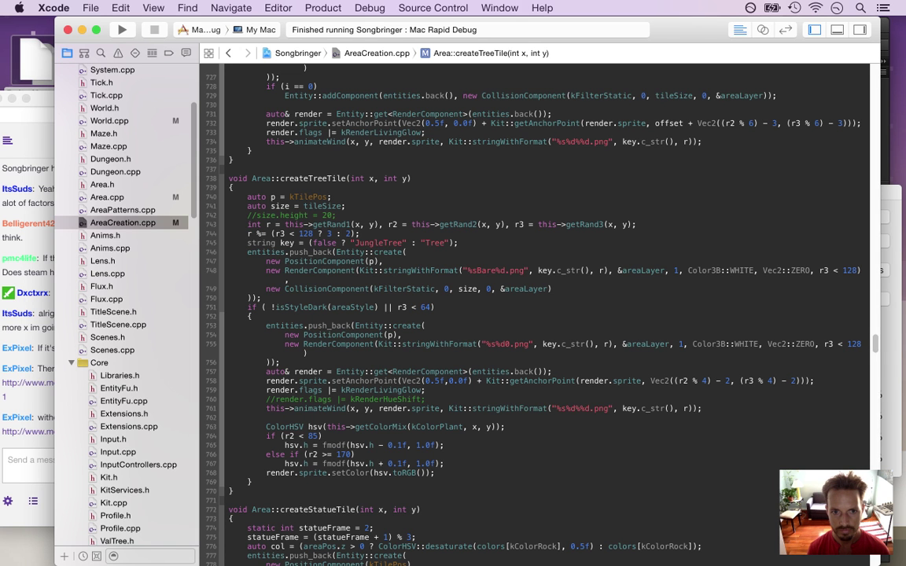
pyautogui.write('!isSt')
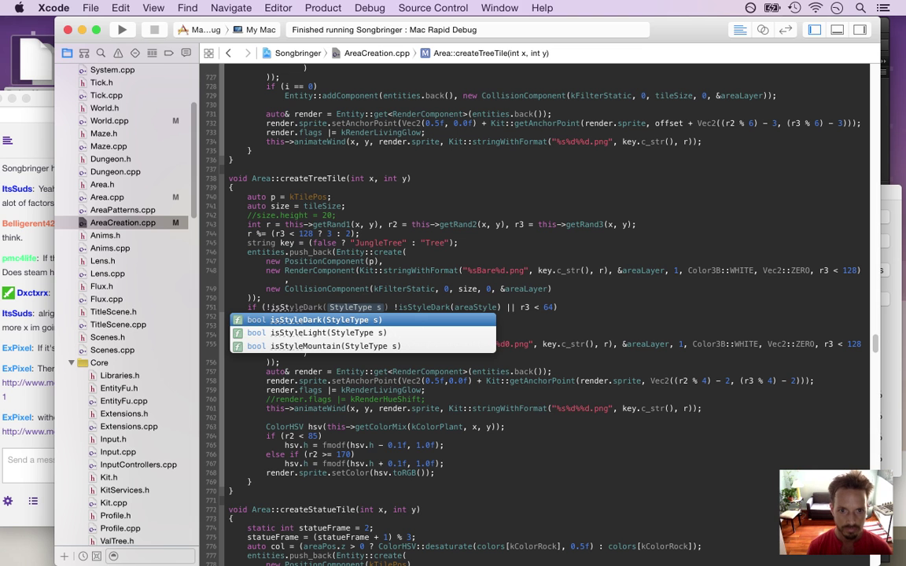
pyautogui.press('BackSpace')
pyautogui.press('BackSpace')
pyautogui.press('BackSpace')
pyautogui.press('BackSpace')
pyautogui.write('Style')
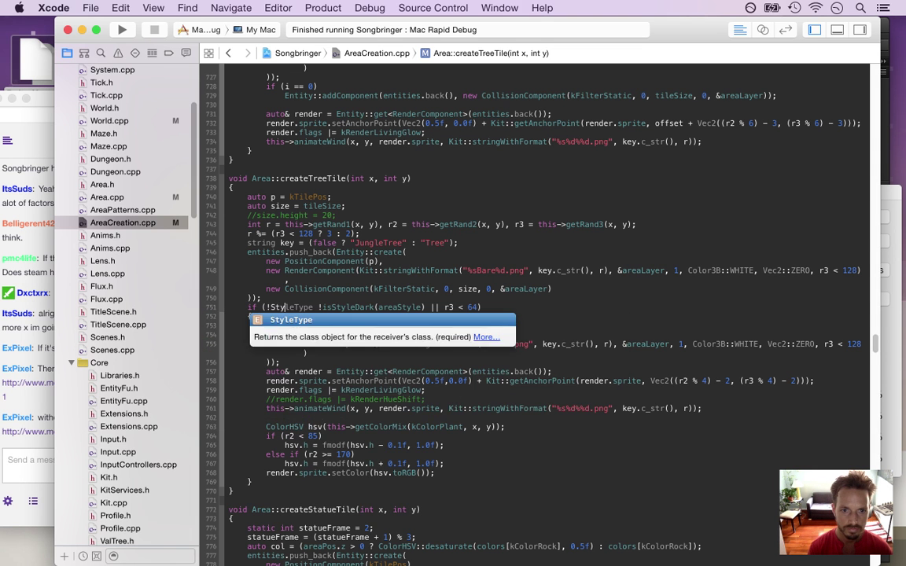
pyautogui.press('BackSpace')
pyautogui.press('BackSpace')
pyautogui.press('BackSpace')
pyautogui.press('BackSpace')
pyautogui.press('BackSpace')
# Extend the createTreeTile condition to !areaStyle == kStyleSand && (!isStyleDark(areaStyle) || r3 < 64) and run the project.
pyautogui.write('areaS')
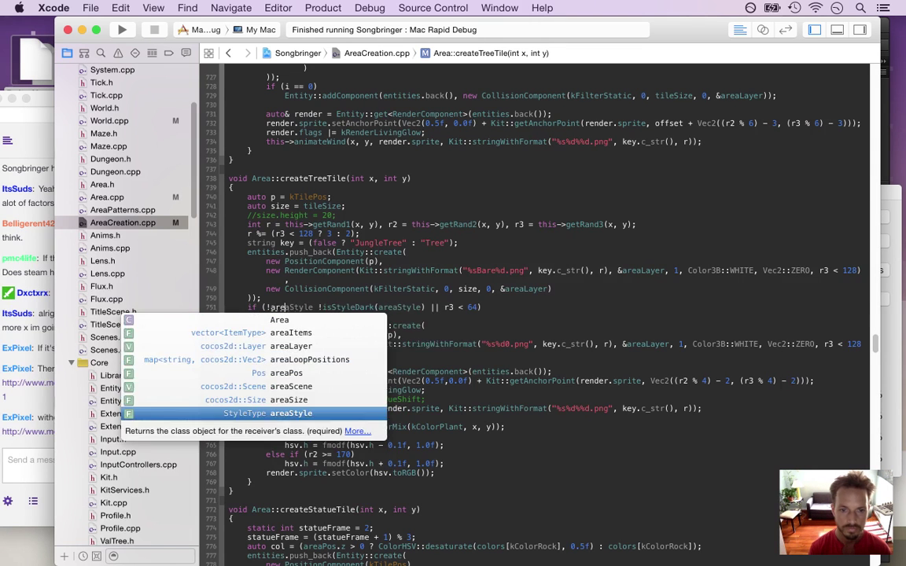
pyautogui.press('Return')
pyautogui.write('== kStyl')
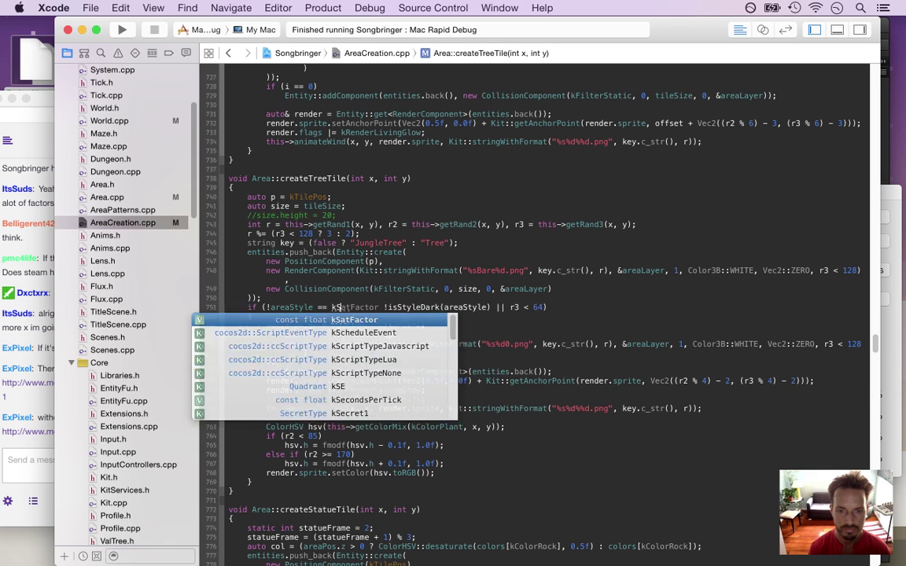
pyautogui.write('eSa')
pyautogui.press('Return')
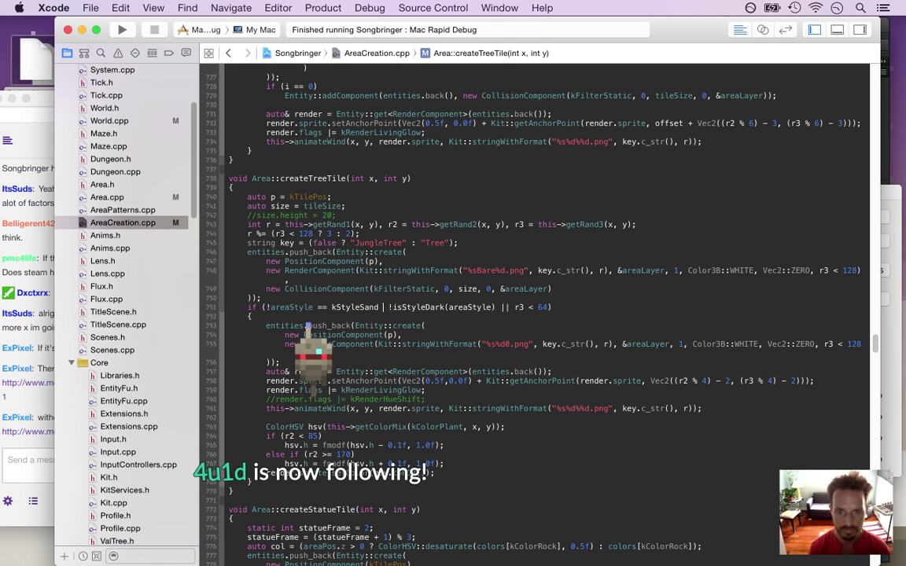
pyautogui.write('&& ')
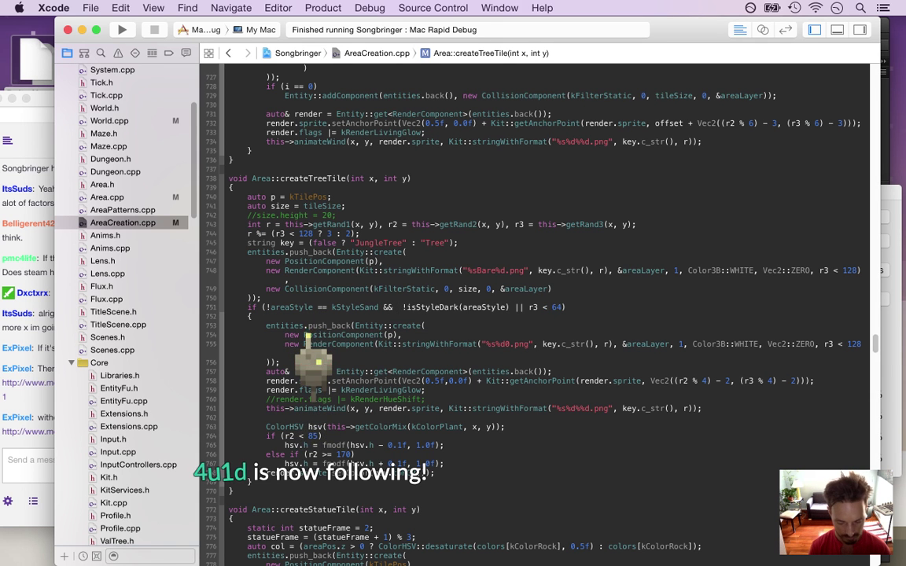
pyautogui.write('(')
pyautogui.write(')')
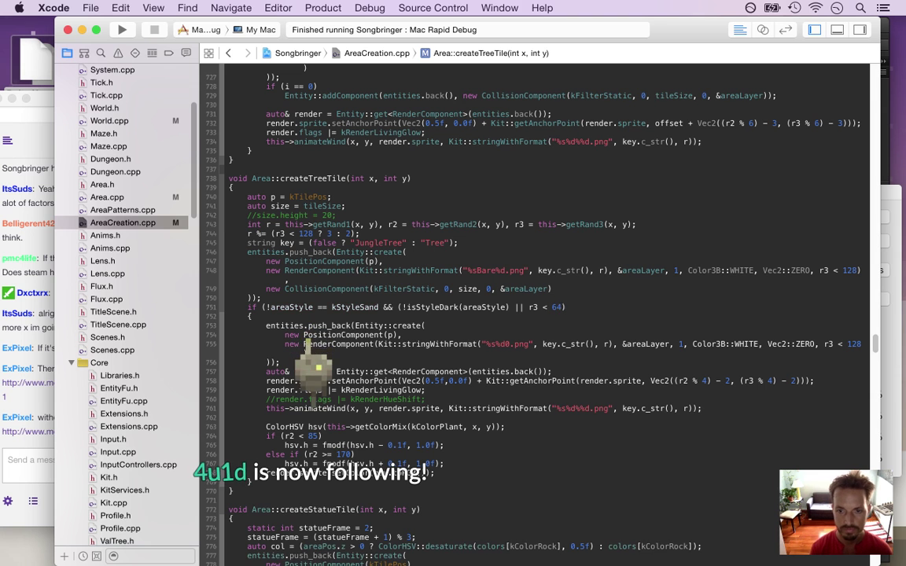
pyautogui.press('super+r')
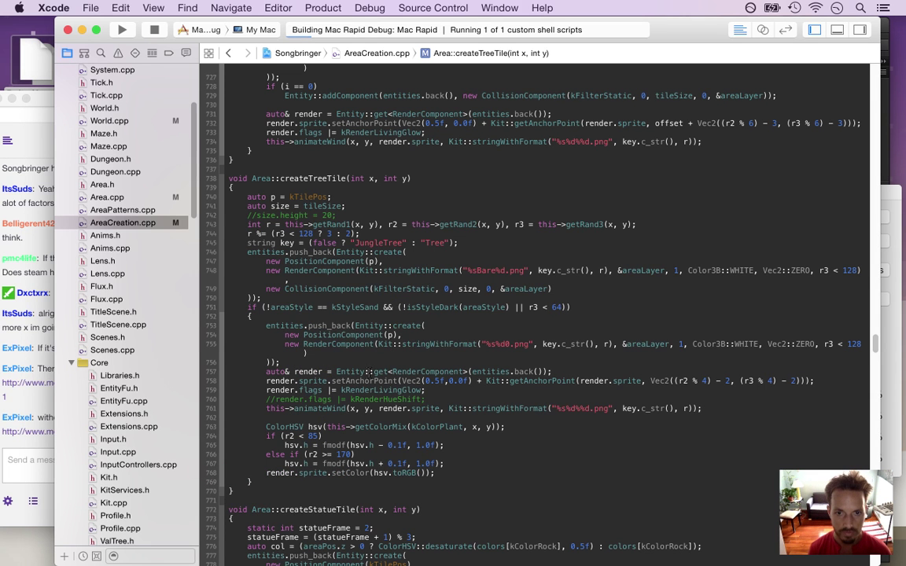
pyautogui.press('super+Tab')
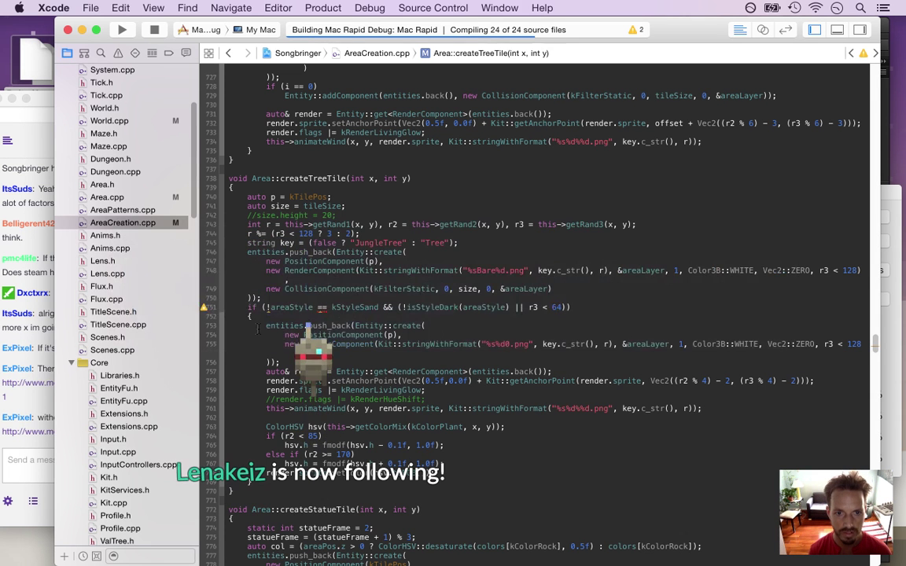
# Correct the first check of the condition to areaStyle != kStyleSand and rerun the project in place of the current build.
pyautogui.press('Delete')
pyautogui.press('Right')
pyautogui.press('Right')
pyautogui.press('Right')
pyautogui.press('Right')
pyautogui.press('Right')
pyautogui.press('Right')
pyautogui.press('Right')
pyautogui.press('Right')
pyautogui.press('Right')
pyautogui.press('Right')
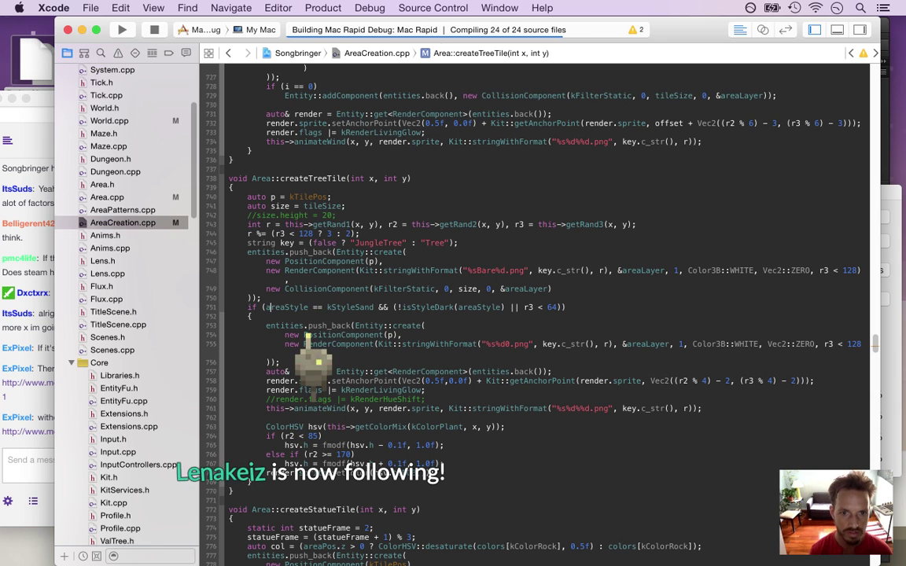
pyautogui.press('Delete')
pyautogui.write('!')
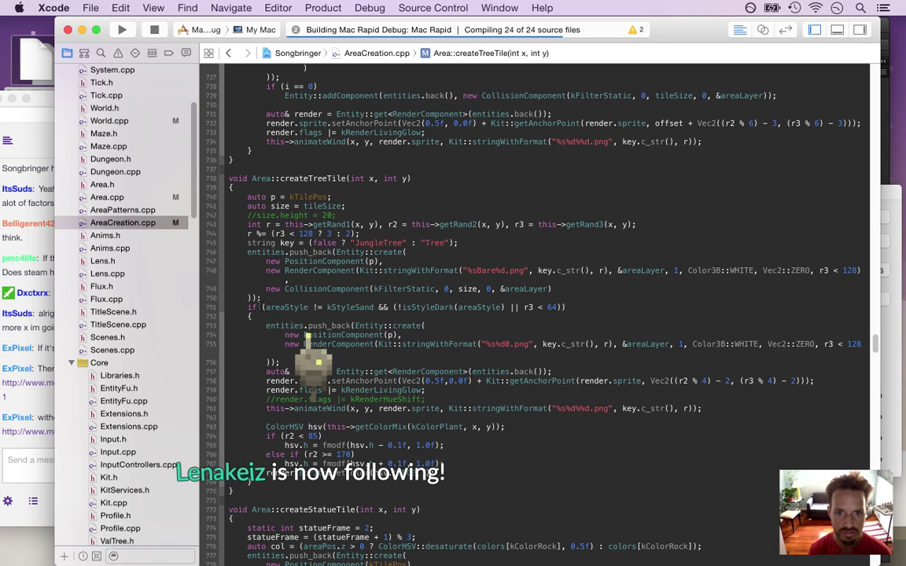
pyautogui.press('super+r')
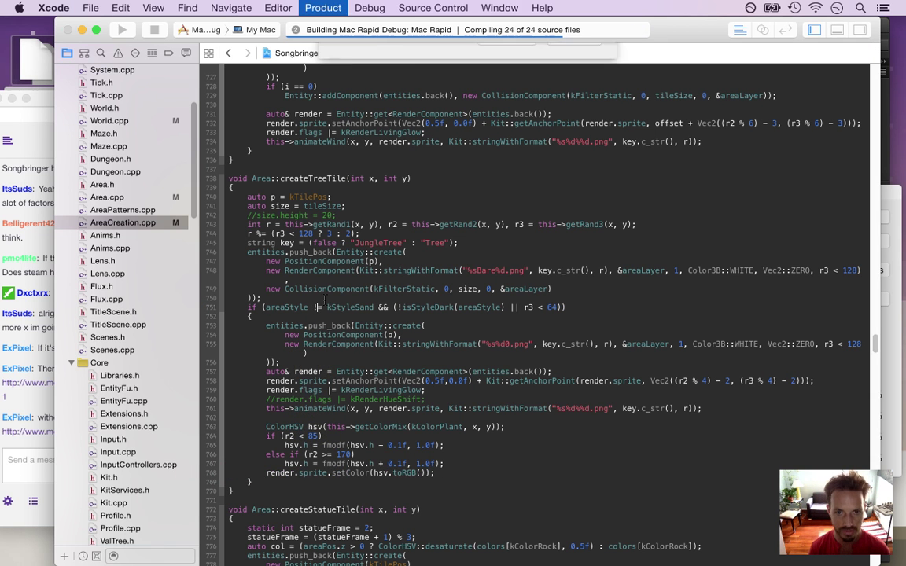
pyautogui.click(507, 126)
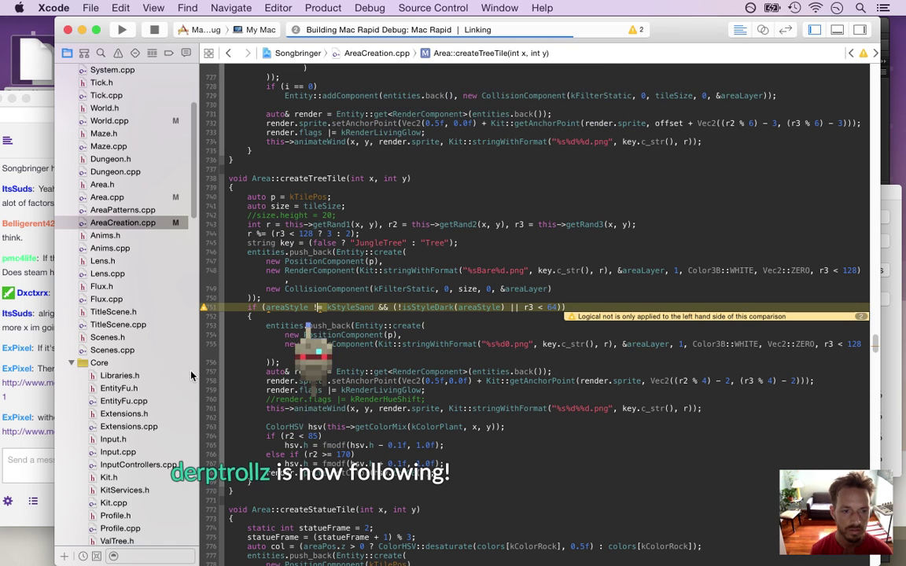
# Open the metanetsoftware.com tutorialA.html link from the Safari chat in a new window and read its collision detection introduction.
pyautogui.click(15, 366)
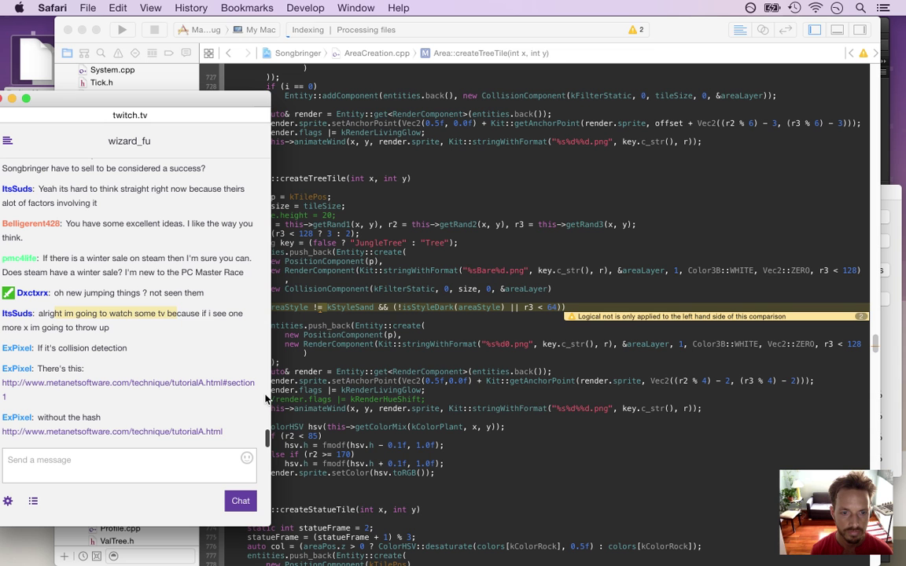
pyautogui.rightClick(177, 432)
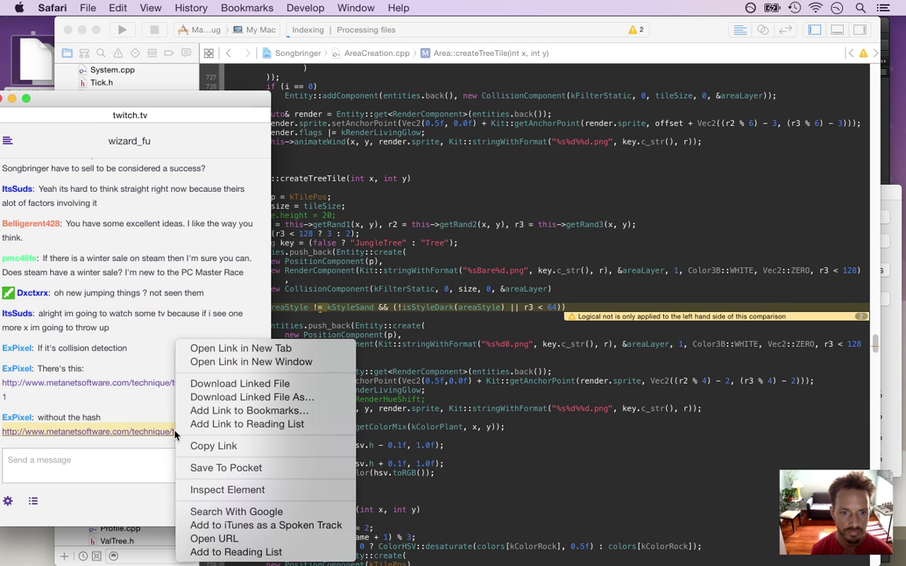
pyautogui.click(259, 366)
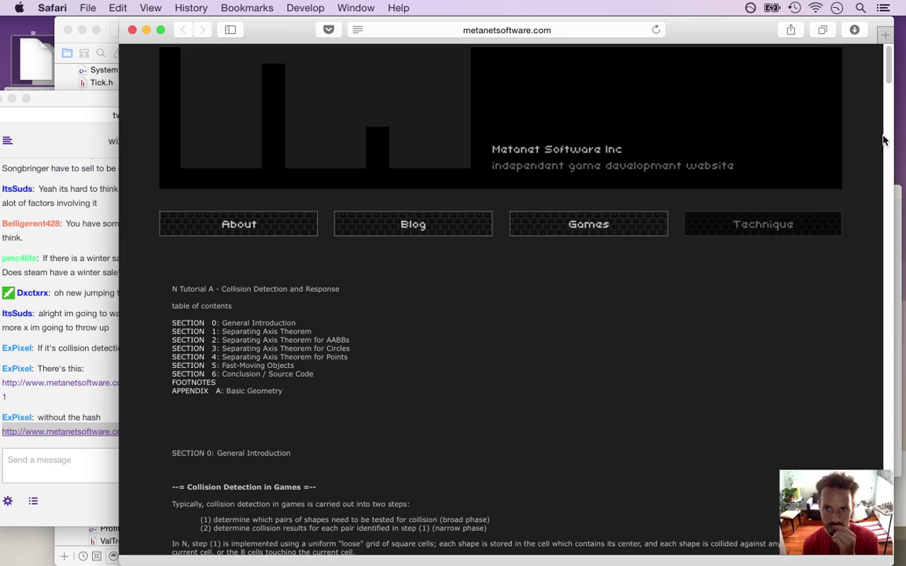
pyautogui.scroll(-10, 888, 98)
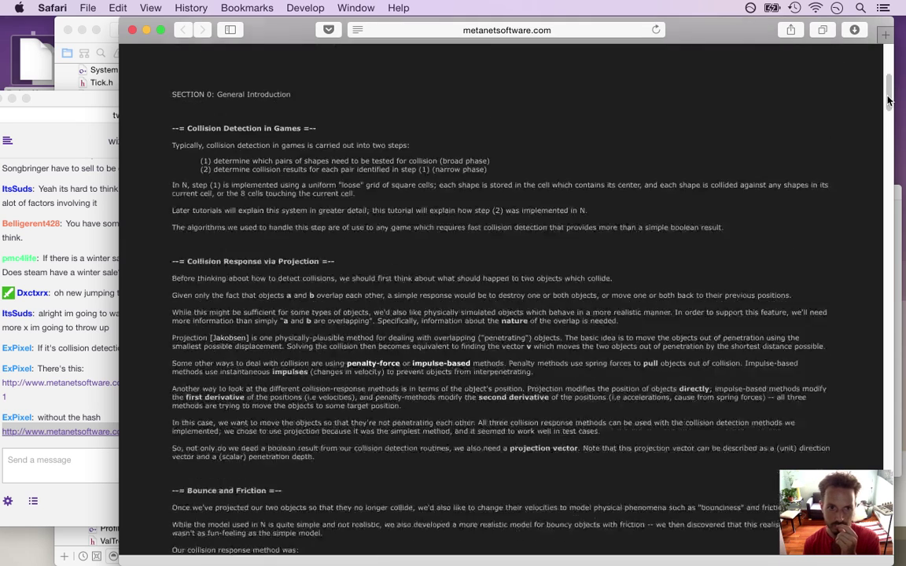
# Skim the rest of the collision tutorial, return to Xcode and rebuild the project with the corrected createTreeTile condition.
pyautogui.moveTo(888, 105); pyautogui.dragTo(880, 463)
pyautogui.press('super+Tab')
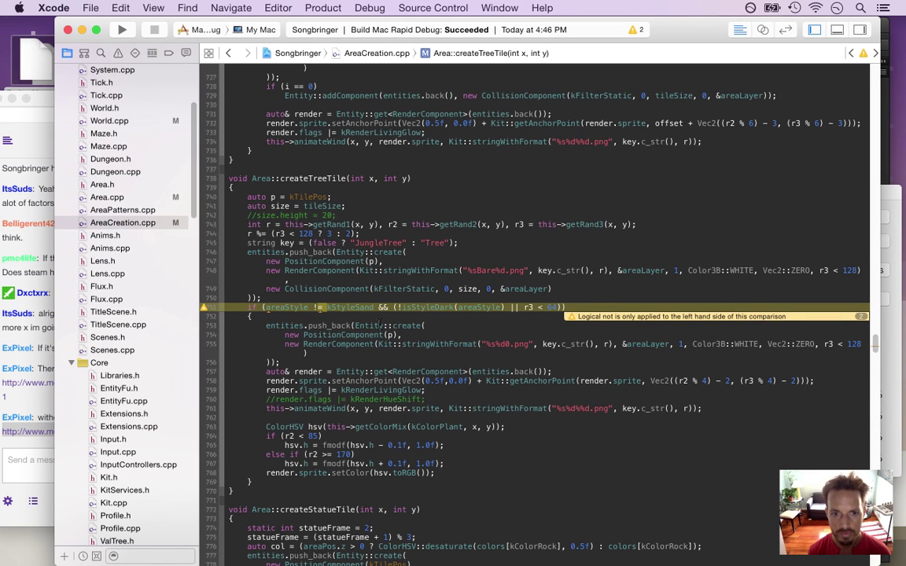
pyautogui.click(378, 325)
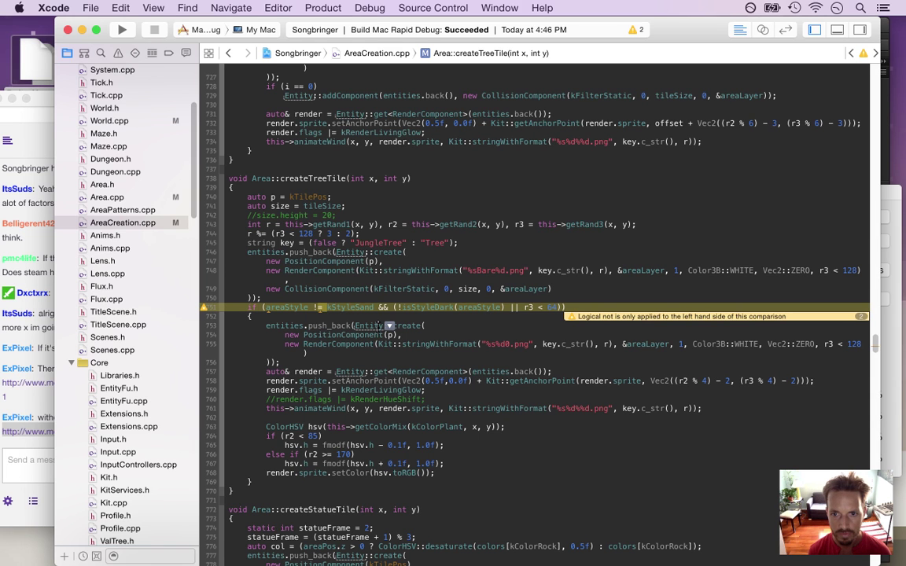
pyautogui.press('super+r')
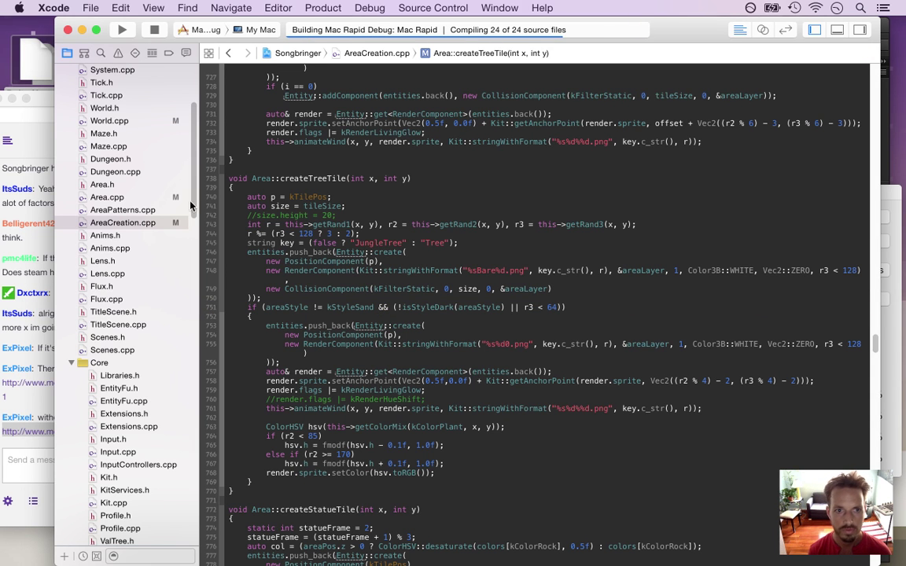
# Open Colors.txt from the Assets group, glancing at Foes.txt on the way, and go to the sand style's entries.
pyautogui.scroll(-8, 168, 174)
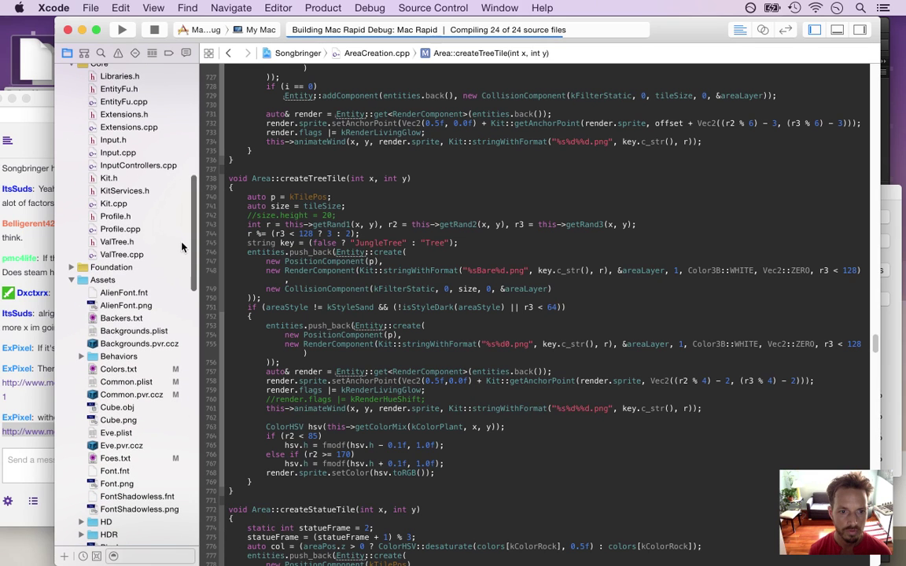
pyautogui.click(122, 369)
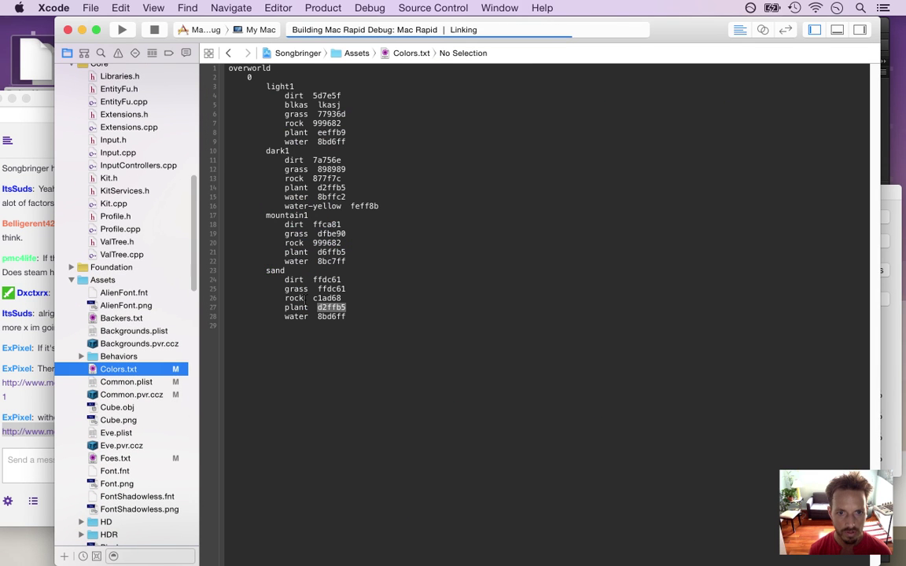
pyautogui.click(115, 458)
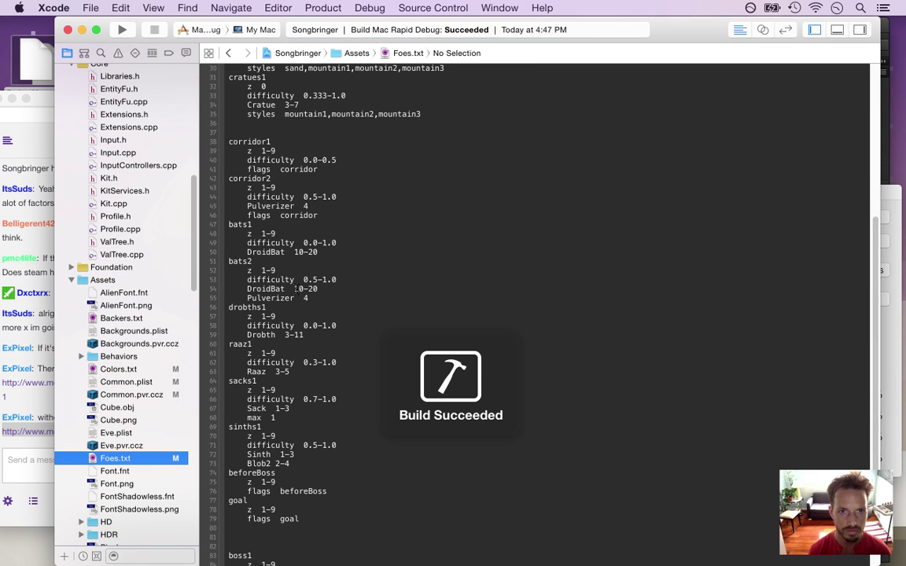
pyautogui.click(297, 136)
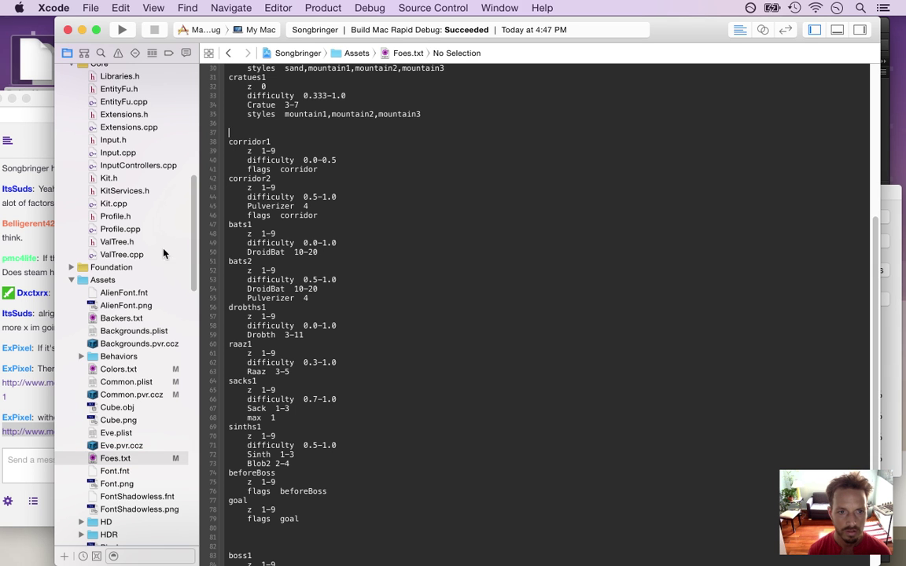
pyautogui.click(119, 369)
pyautogui.click(317, 288)
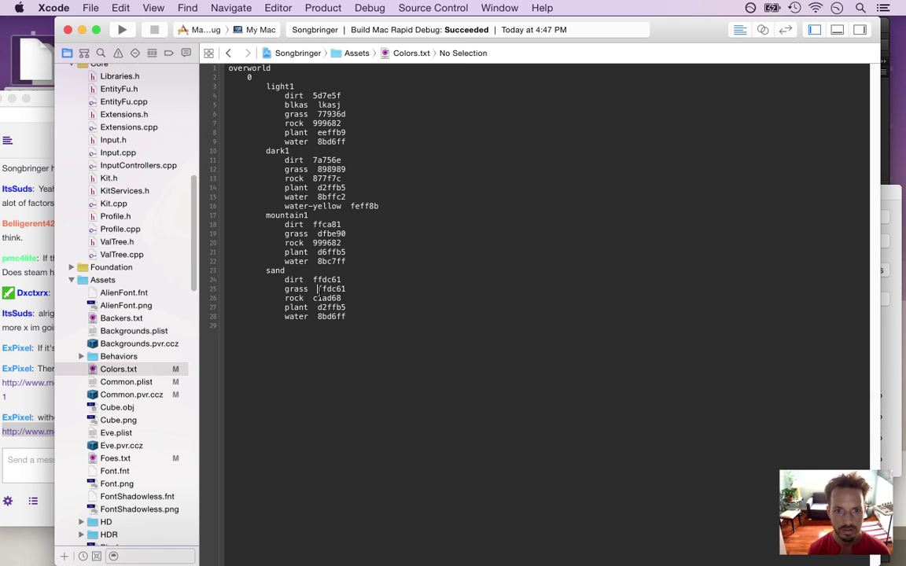
# Set the sand style's plant colour to ffffff and save Colors.txt.
pyautogui.moveTo(317, 307); pyautogui.dragTo(356, 309)
pyautogui.write('ffff')
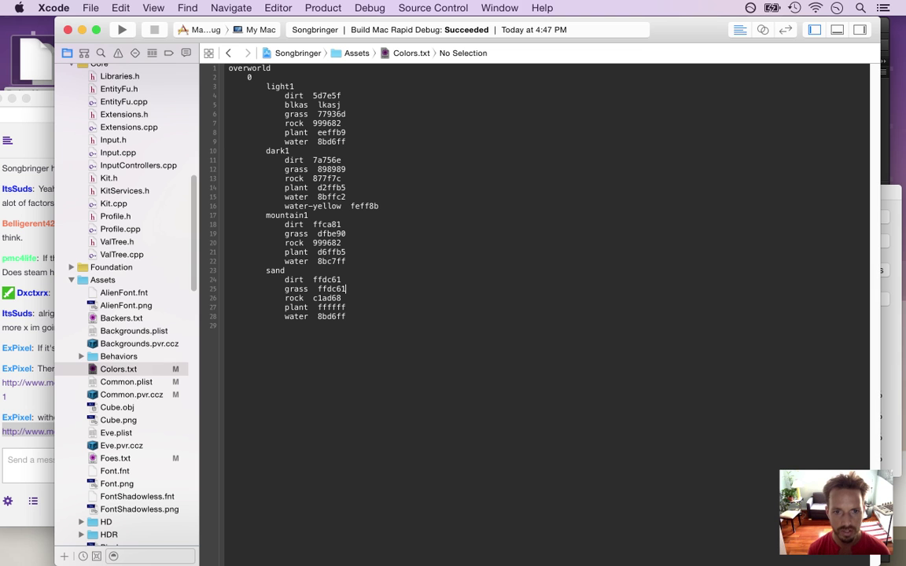
pyautogui.press('super+s')
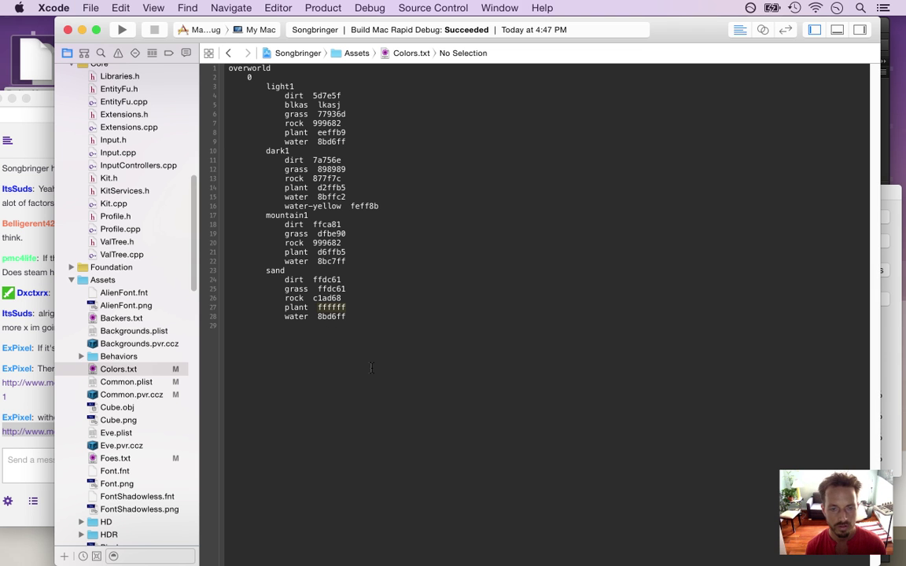
# Choose the pale yellow fff7b5 in Photoshop's colour picker, paste it as the sand style's plant colour in Colors.txt and save.
pyautogui.press('super+Tab')
pyautogui.press('super+Tab')
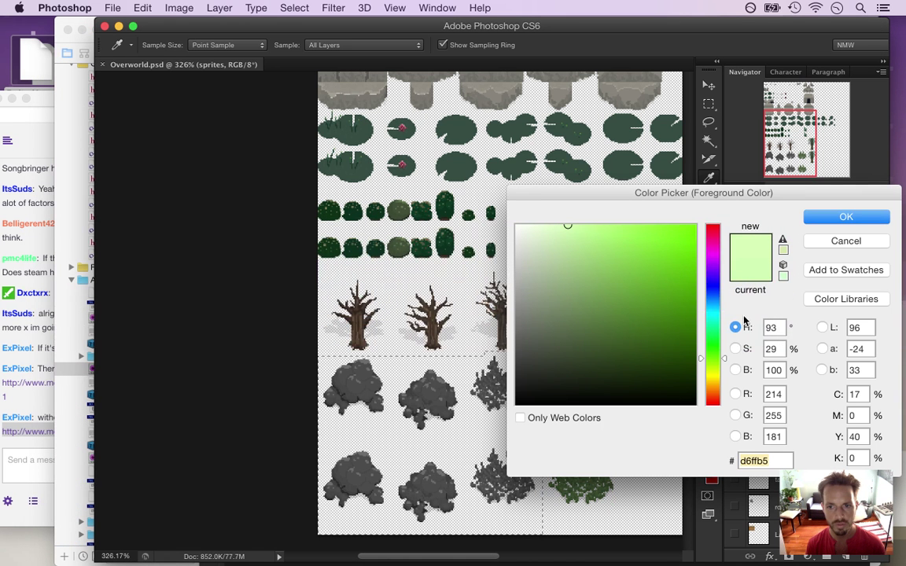
pyautogui.moveTo(723, 359); pyautogui.dragTo(722, 381)
pyautogui.moveTo(723, 379); pyautogui.dragTo(723, 381)
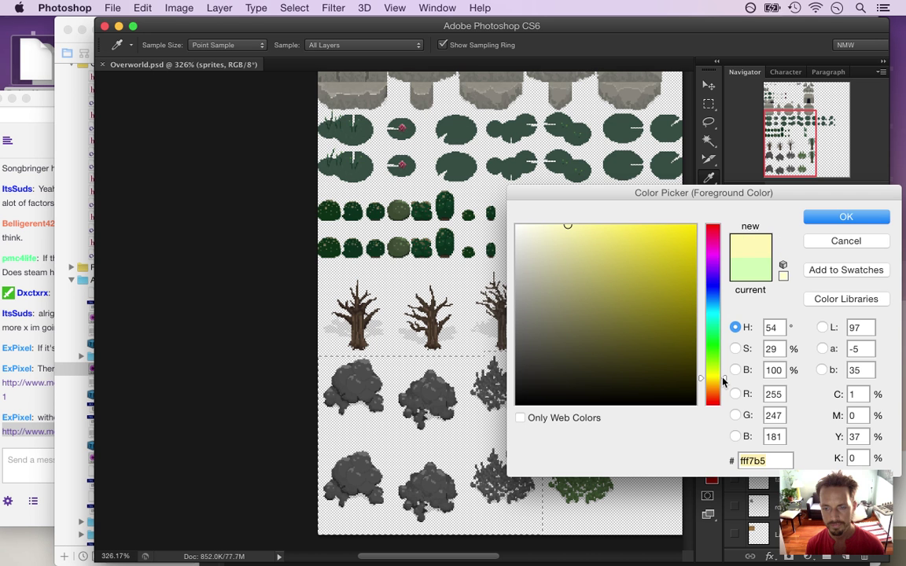
pyautogui.press('super+c')
pyautogui.press('super+Tab')
pyautogui.press('super+v')
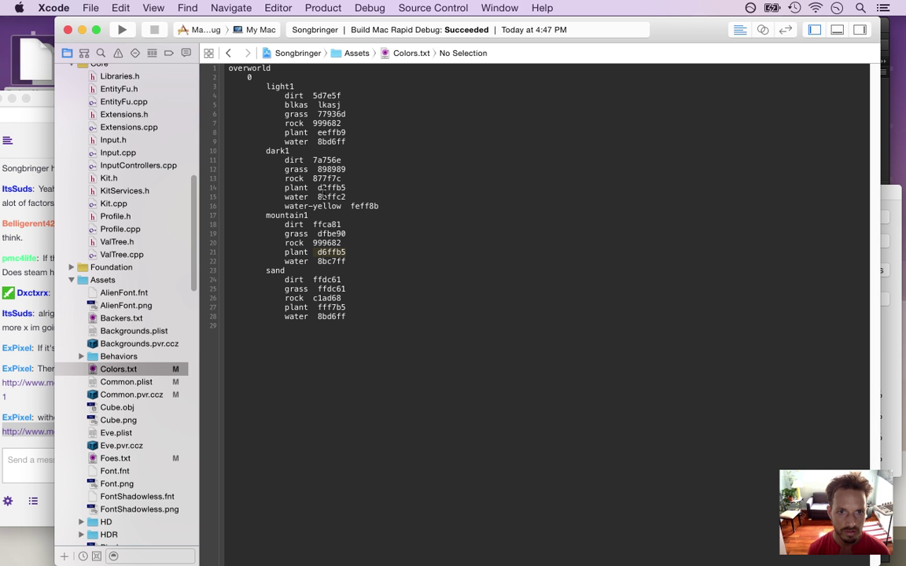
pyautogui.press('super+s')
# Load dark1's plant colour d2ffb5 into Photoshop's colour picker and shift it to hue 144° and brightness 67%.
pyautogui.press('super+Tab')
pyautogui.press('super+Tab')
pyautogui.press('super+shift+Tab')
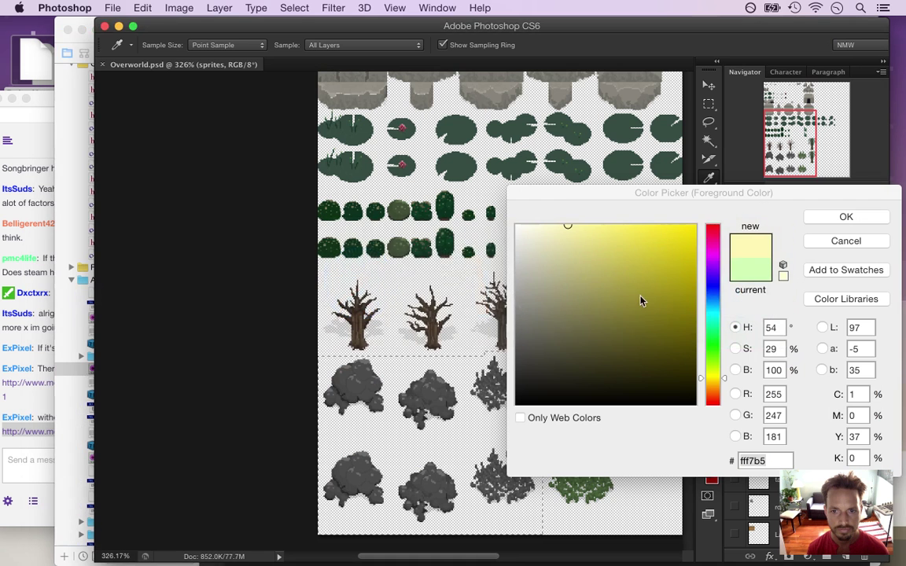
pyautogui.press('super+v')
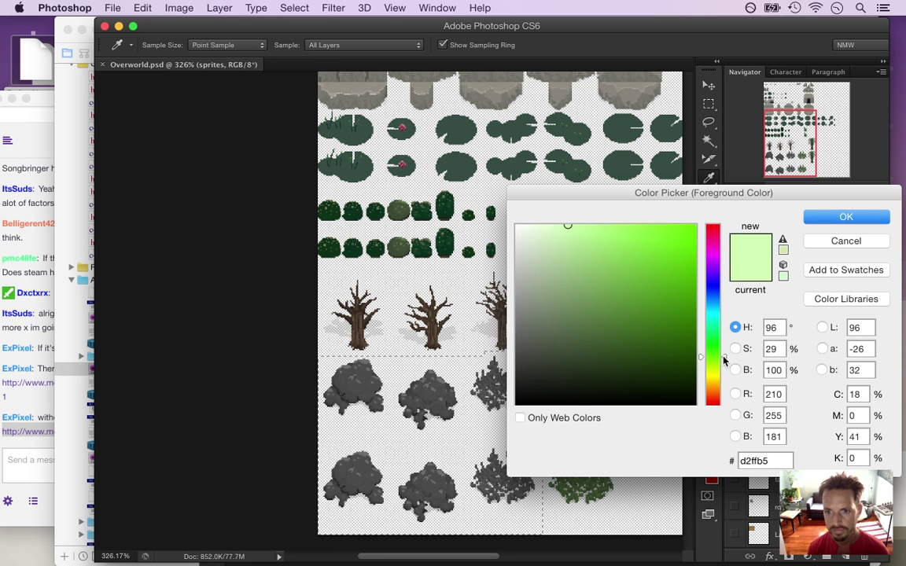
pyautogui.moveTo(723, 359); pyautogui.dragTo(722, 336)
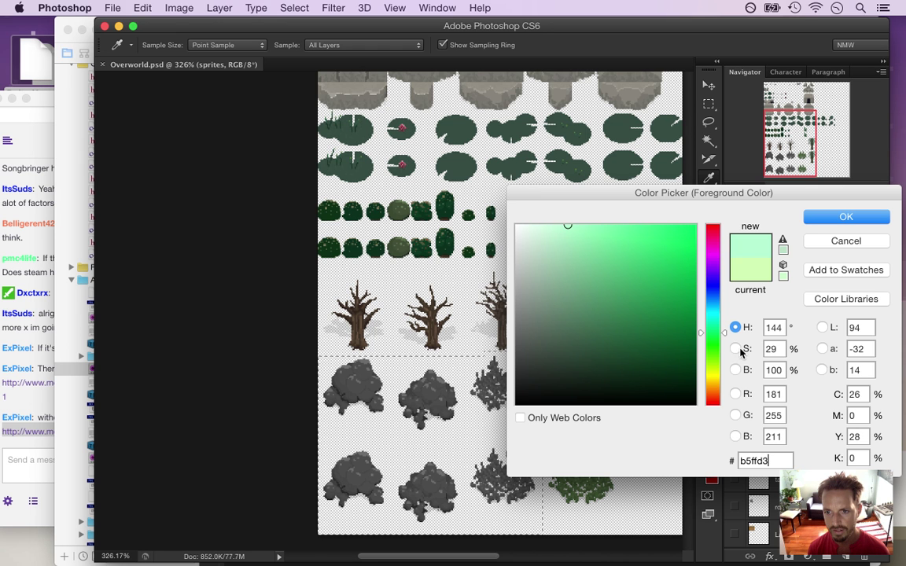
pyautogui.click(735, 369)
pyautogui.moveTo(722, 225); pyautogui.dragTo(721, 284)
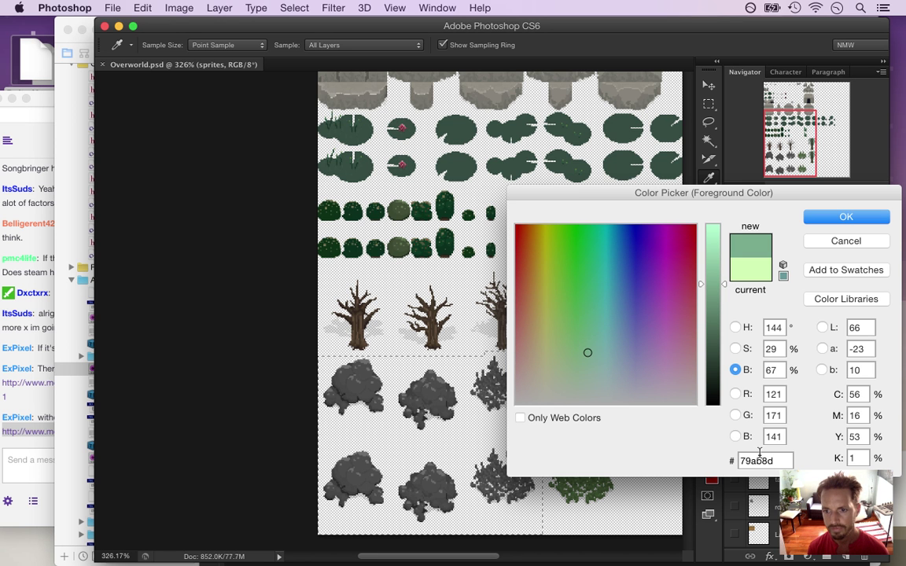
# Copy the hex value 79ab8d from the colour picker into dark1's plant entry in Colors.txt in Xcode.
pyautogui.moveTo(782, 456); pyautogui.dragTo(697, 459)
pyautogui.press('super+c')
pyautogui.press('super+Tab')
pyautogui.press('super+v')
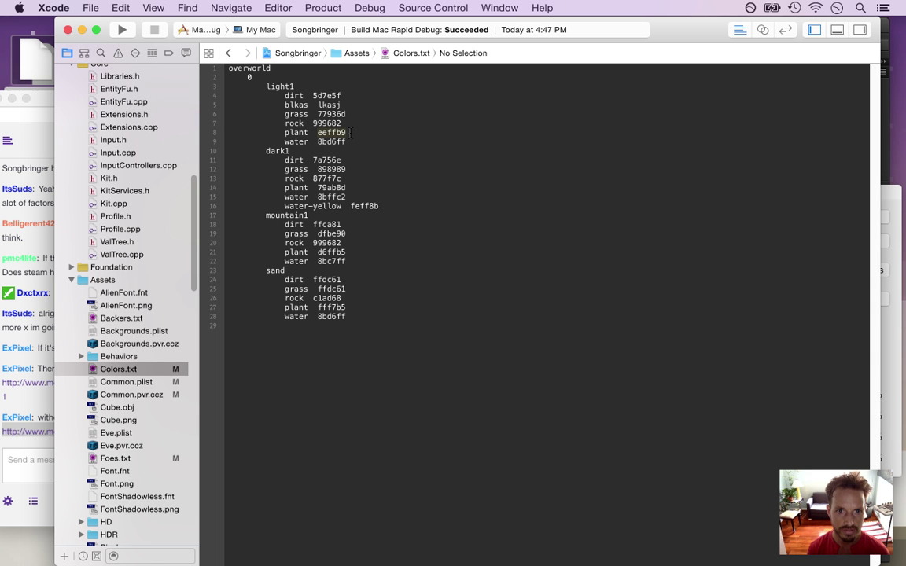
# Load light1's plant colour eeffb9 into Photoshop's colour picker, shift its hue towards green and set light1's plant entry to d3ffb9 in Xcode.
pyautogui.press('super+Tab')
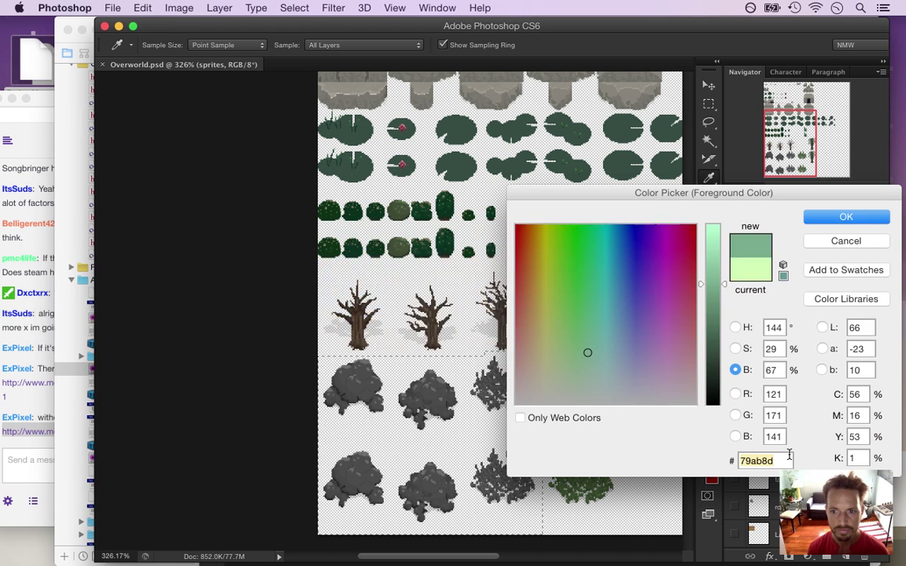
pyautogui.press('super+v')
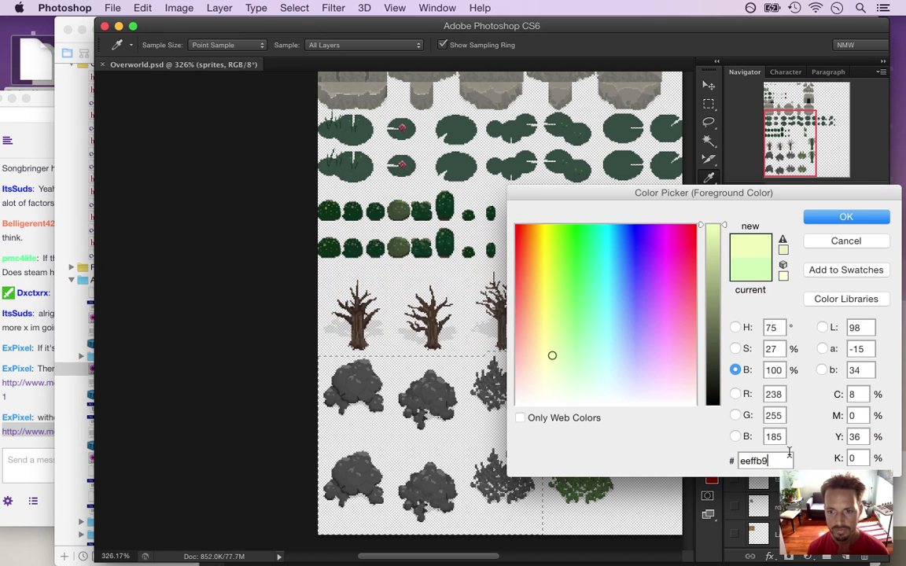
pyautogui.click(735, 329)
pyautogui.click(723, 366)
pyautogui.moveTo(724, 366); pyautogui.dragTo(722, 360)
pyautogui.doubleClick(771, 460)
pyautogui.press('super+c')
pyautogui.press('super+Tab')
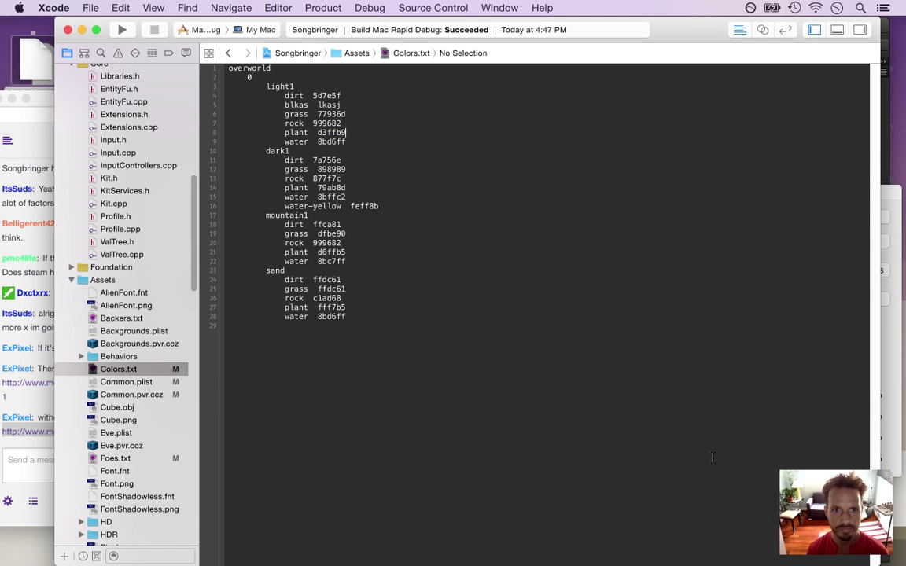
# Run Songbringer and walk the hero around the stone monument area, then south into the forest area.
pyautogui.press('super+r')
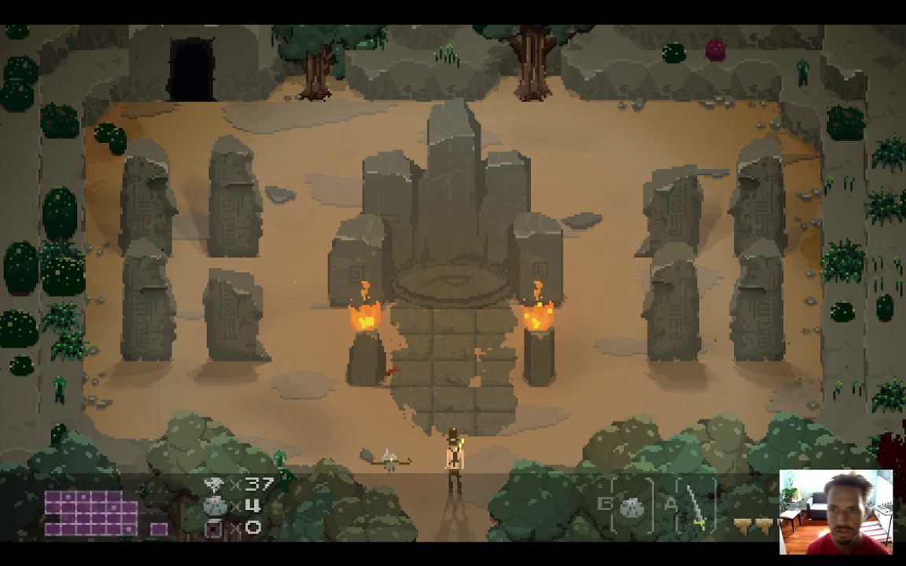
pyautogui.press('Right')
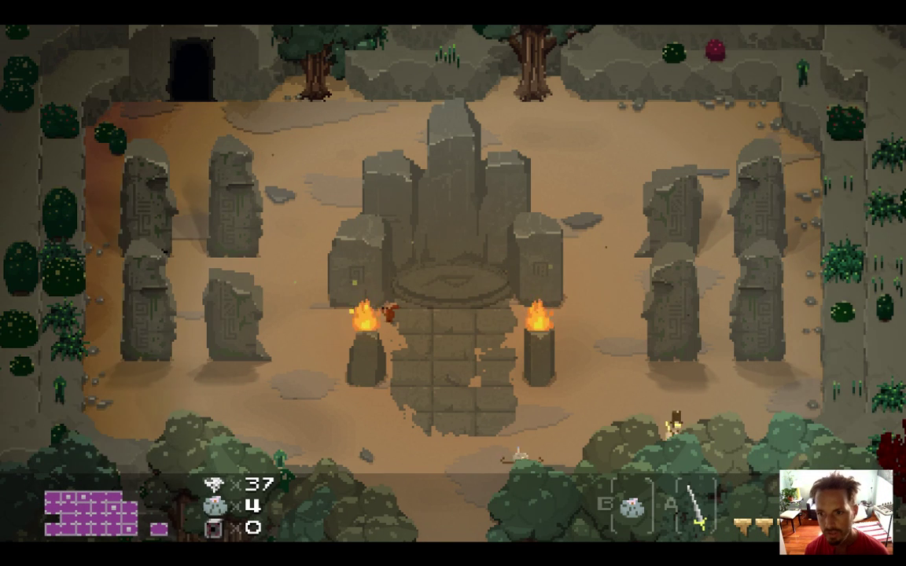
pyautogui.press('Up')
pyautogui.press('Left')
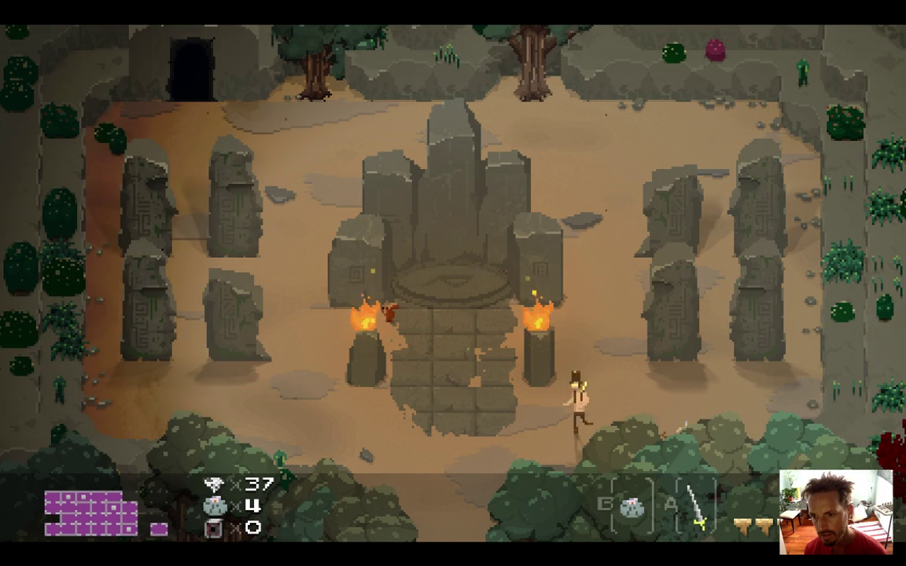
pyautogui.press('Left')
pyautogui.press('Down')
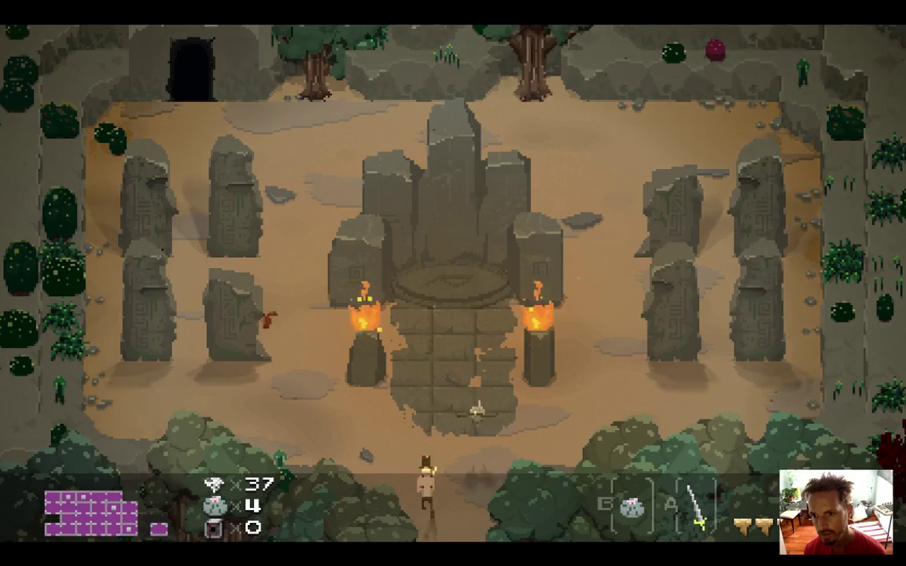
pyautogui.press('Down')
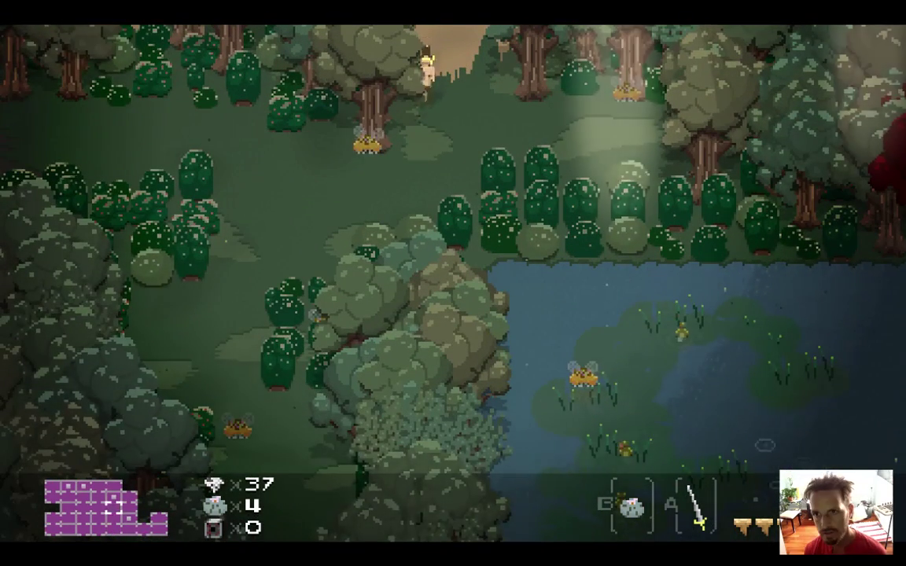
# Roam the forest area with the hero, attacking the flying insects, to examine the recoloured trees and bushes, and quit the game.
pyautogui.press('Down')
pyautogui.press('Up')
pyautogui.press('Right')
pyautogui.press('Down')
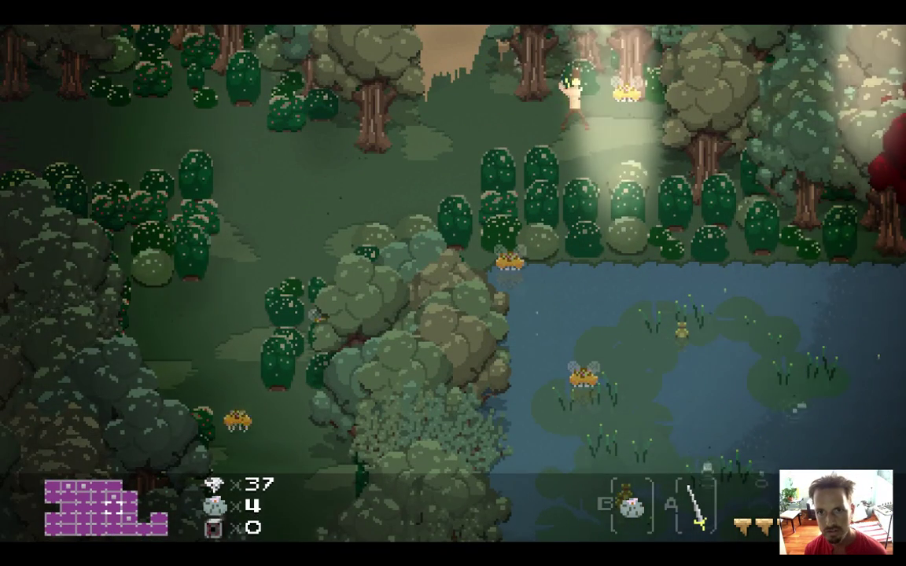
pyautogui.press('x')
pyautogui.press('Up')
pyautogui.press('x')
pyautogui.press('Down')
pyautogui.press('x')
pyautogui.press('Left')
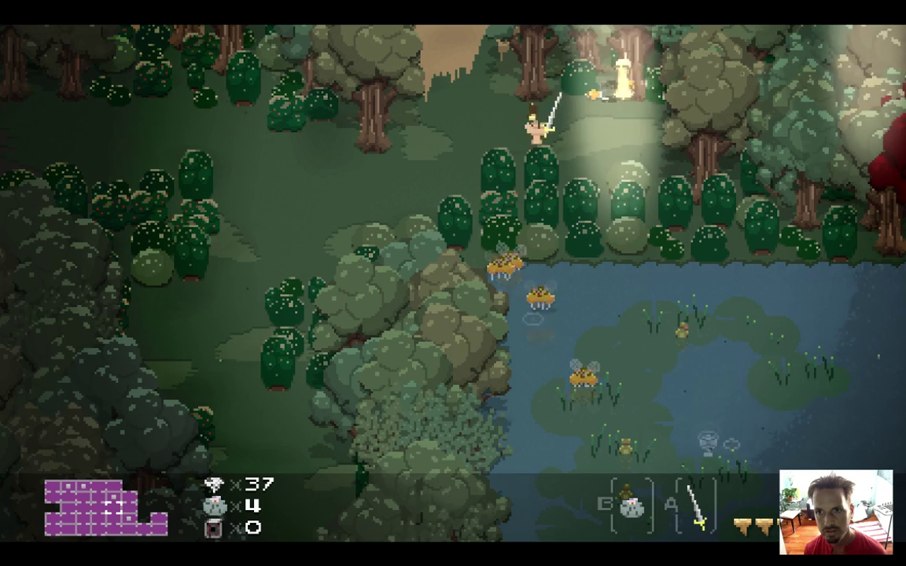
pyautogui.press('Left')
pyautogui.press('Down')
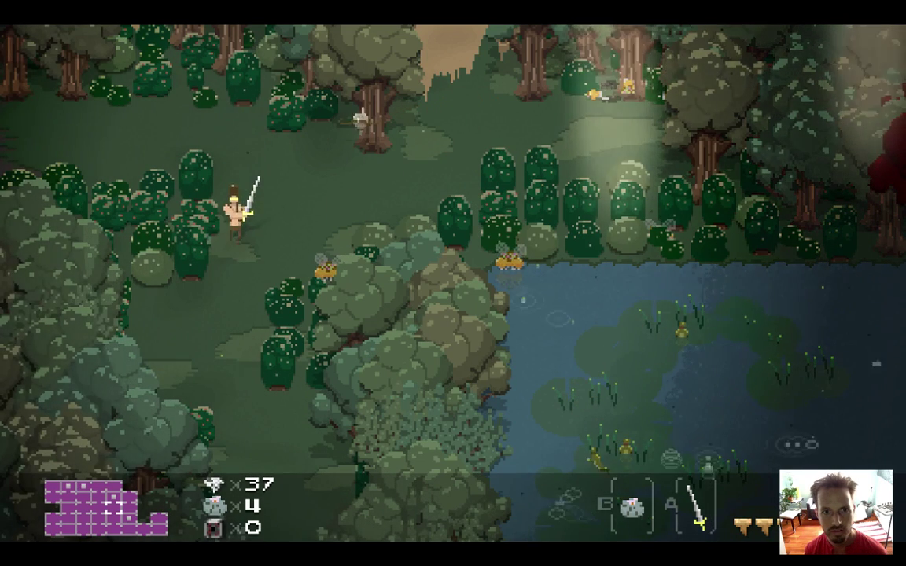
pyautogui.press('Down')
pyautogui.press('Right')
pyautogui.press('x')
pyautogui.press('Left')
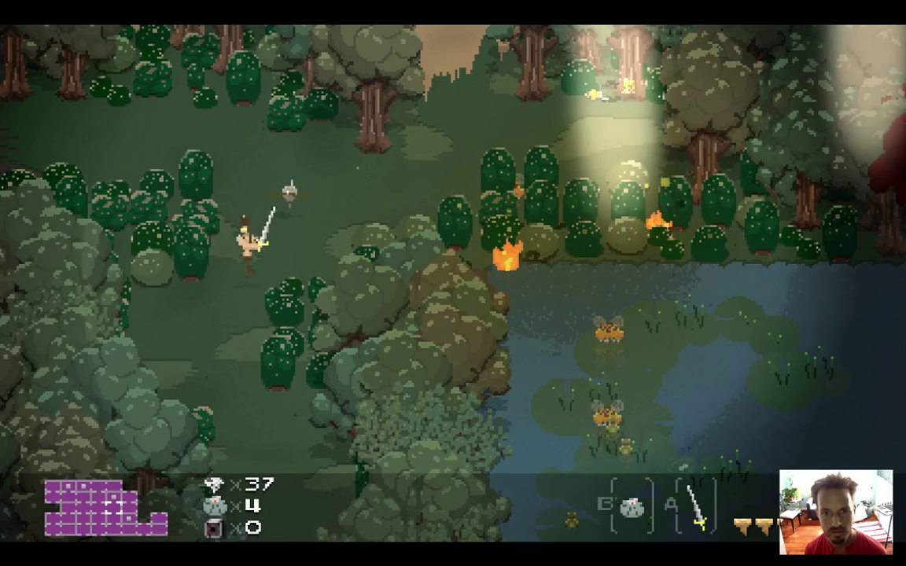
pyautogui.press('Left')
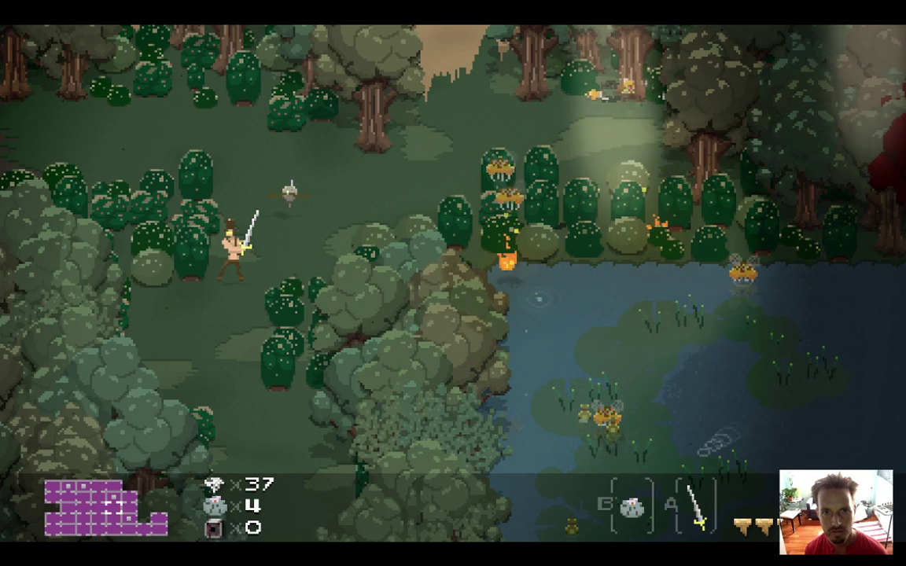
pyautogui.press('Left')
pyautogui.press('Right')
pyautogui.press('Up')
pyautogui.press('x')
pyautogui.press('Down')
pyautogui.press('Right')
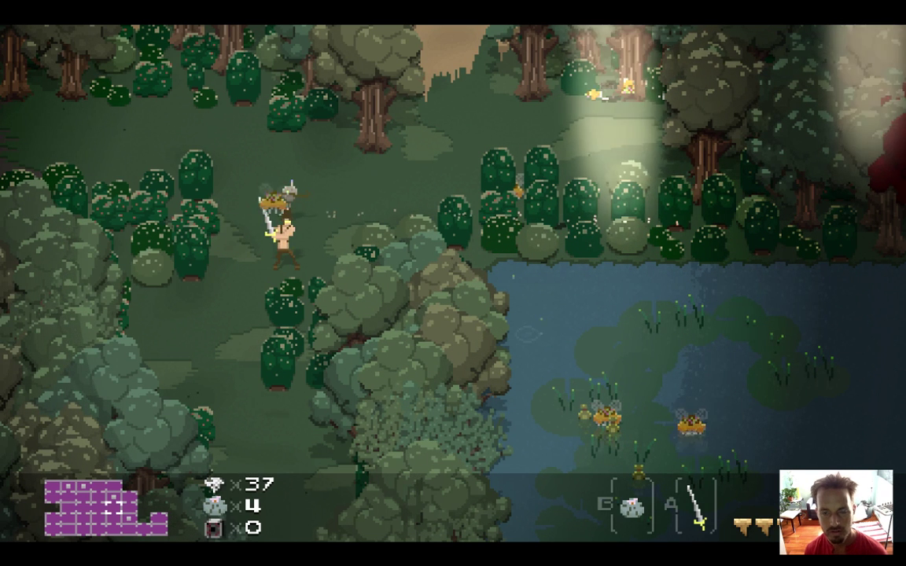
pyautogui.press('super+q')
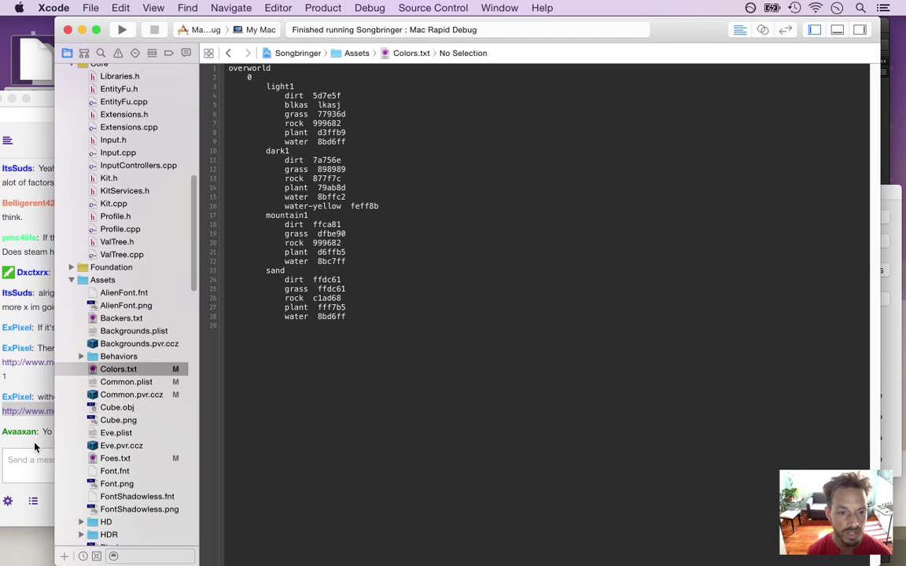
# Read the newest message in the Twitch chat and return to Xcode.
pyautogui.click(35, 447)
pyautogui.moveTo(54, 435); pyautogui.dragTo(125, 438)
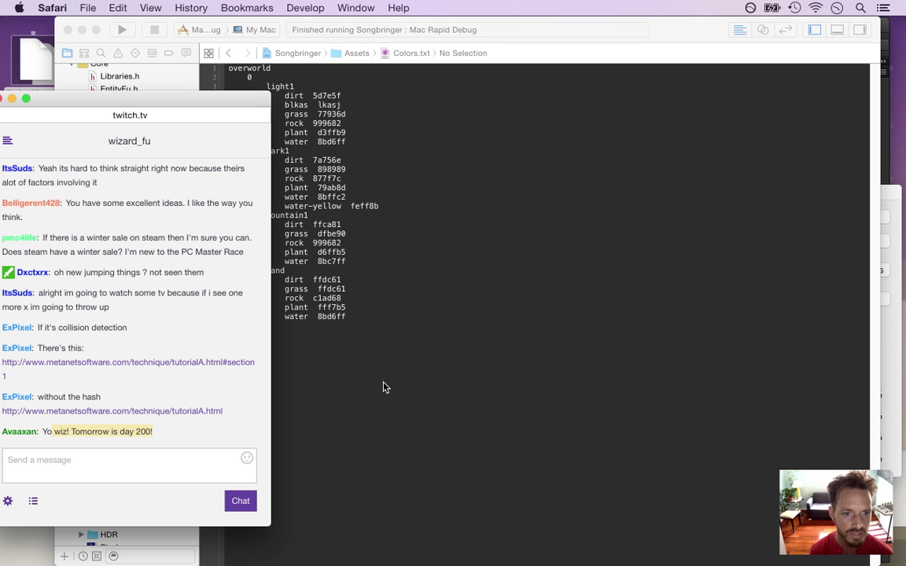
pyautogui.click(415, 357)
# Switch to Photoshop, accept d3ffb9 as the foreground colour and clear the old marquee selection in Overworld.psd.
pyautogui.press('super+Tab')
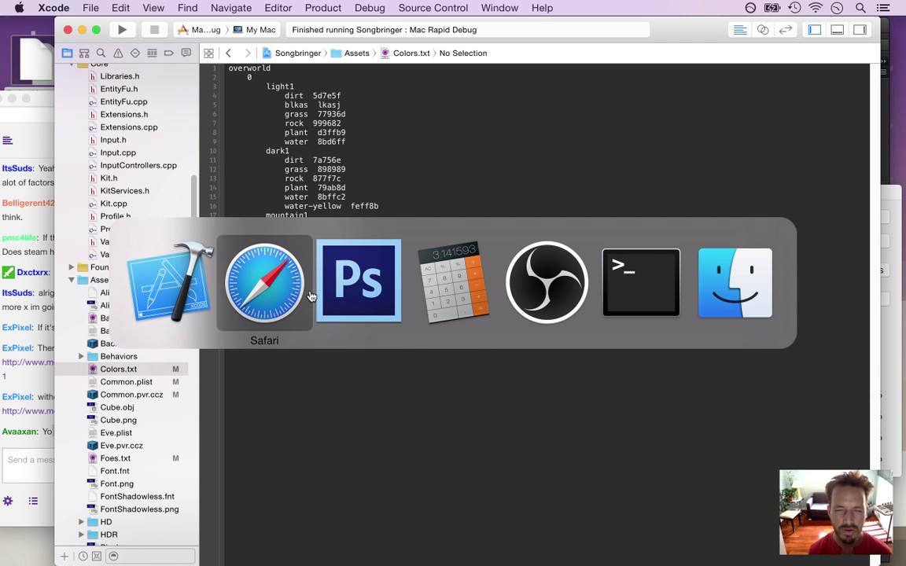
pyautogui.click(349, 283)
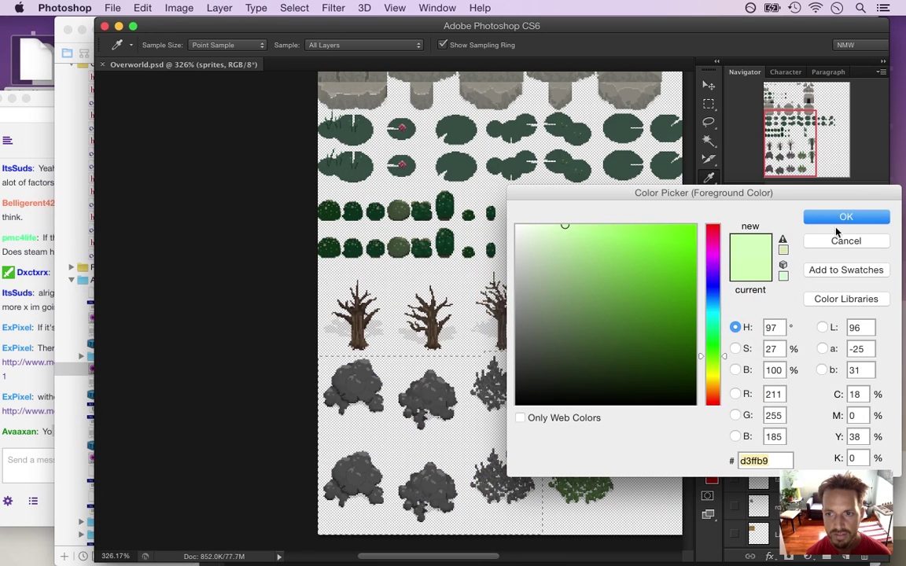
pyautogui.click(844, 219)
pyautogui.press('m')
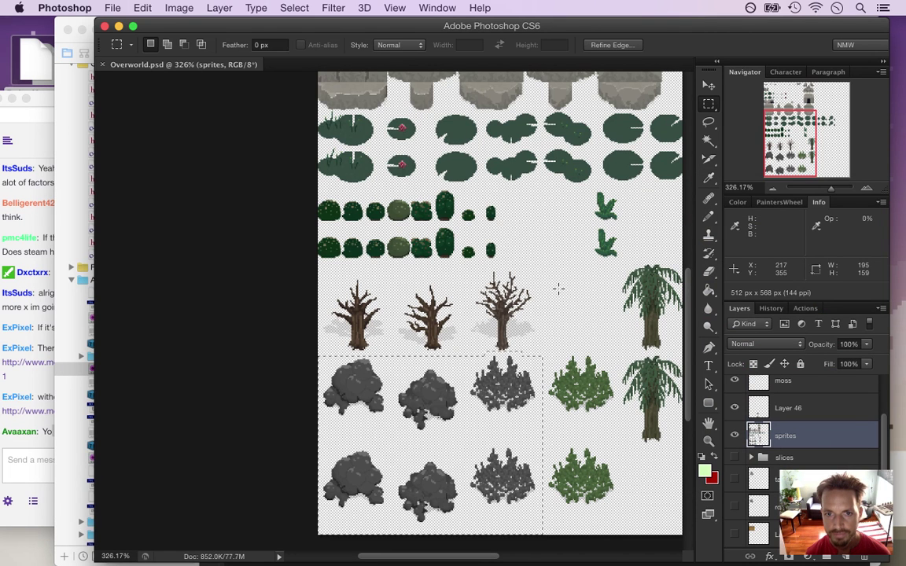
pyautogui.click(512, 235)
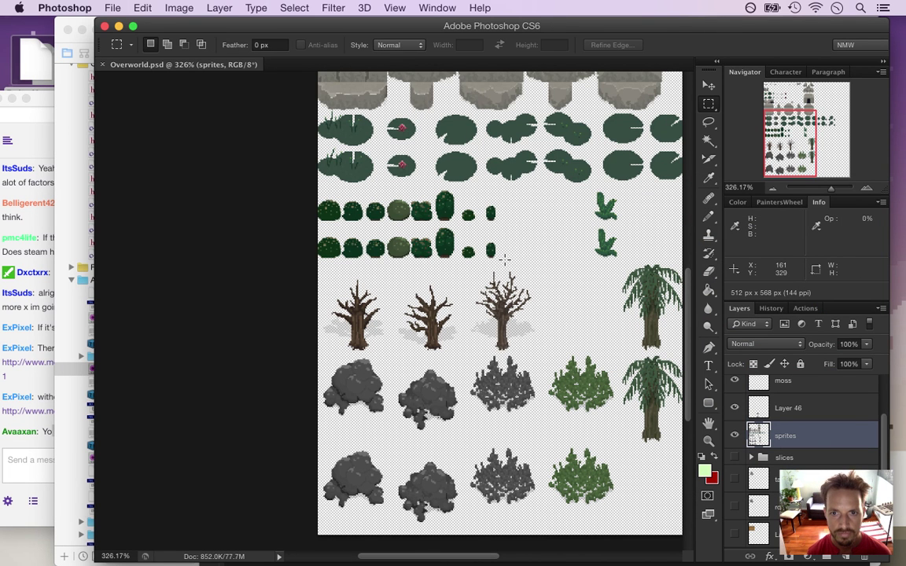
# Marquee-select the two rows of green bush sprites below the lily pads, about 164 × 67 px.
pyautogui.moveTo(441, 558); pyautogui.dragTo(485, 560)
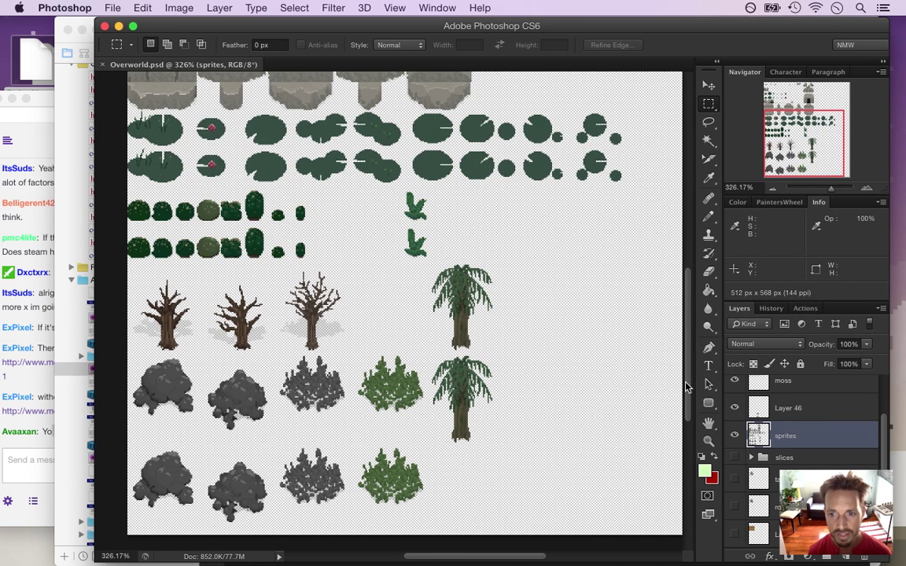
pyautogui.scroll(2, 686, 374)
pyautogui.scroll(5, 687, 374)
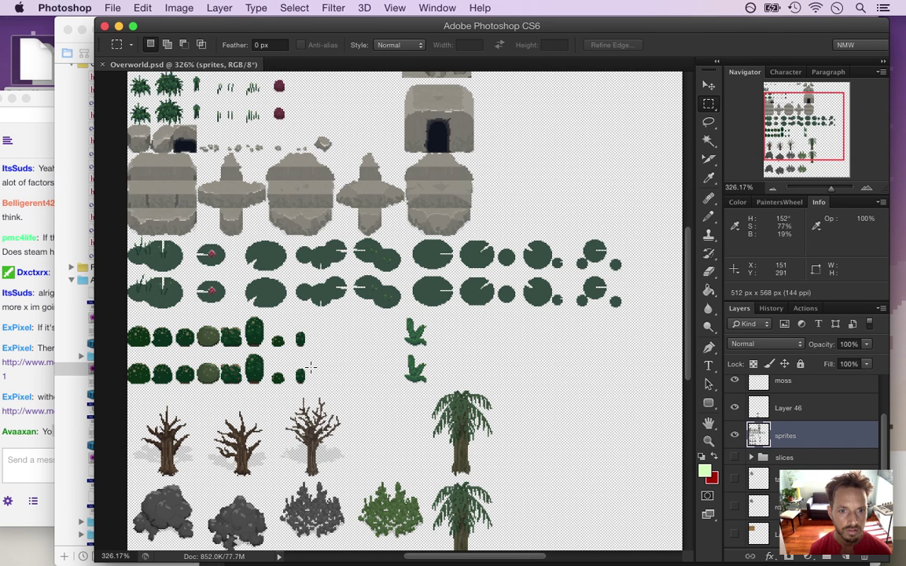
pyautogui.moveTo(315, 388); pyautogui.dragTo(114, 324)
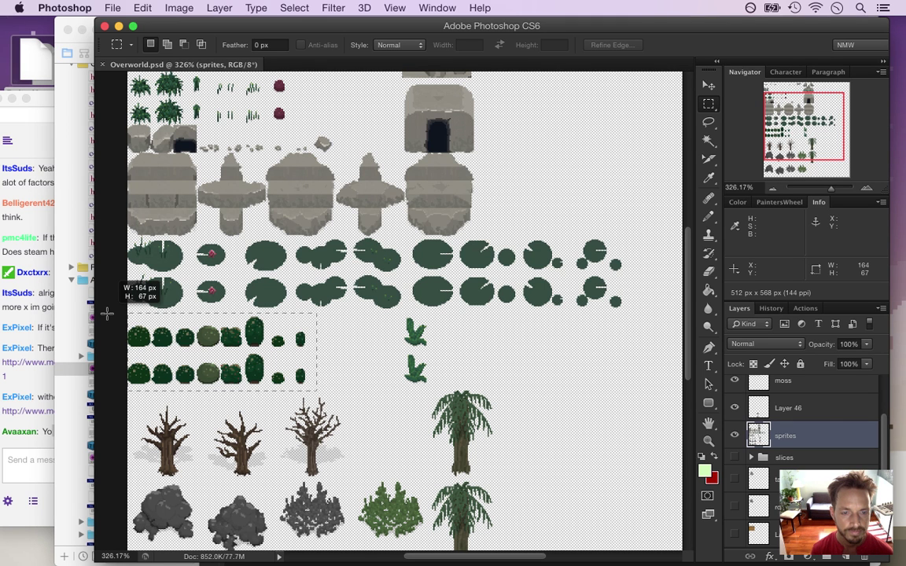
pyautogui.moveTo(107, 314); pyautogui.dragTo(107, 314)
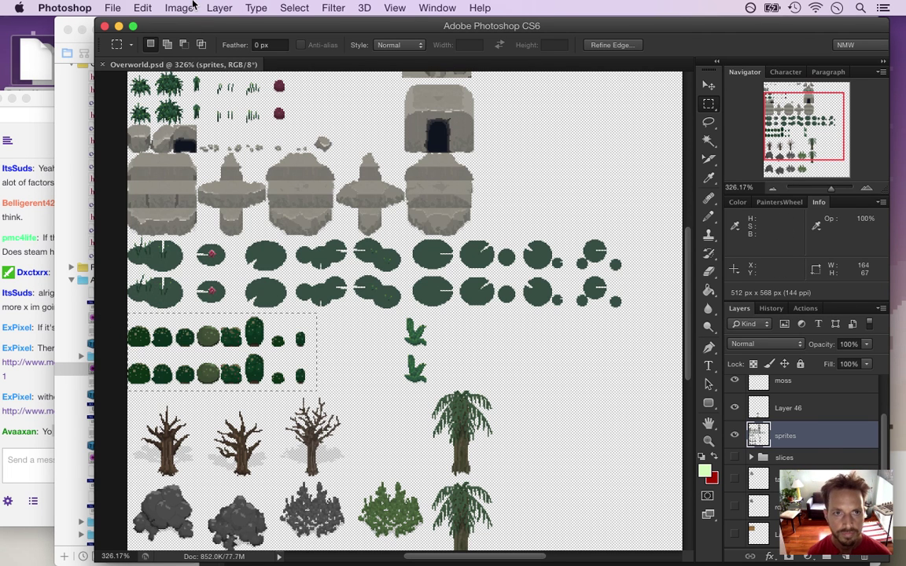
# Desaturate the selected bush sprites with Hue/Saturation at saturation -100, then deselect them and save Overworld.psd.
pyautogui.click(179, 8)
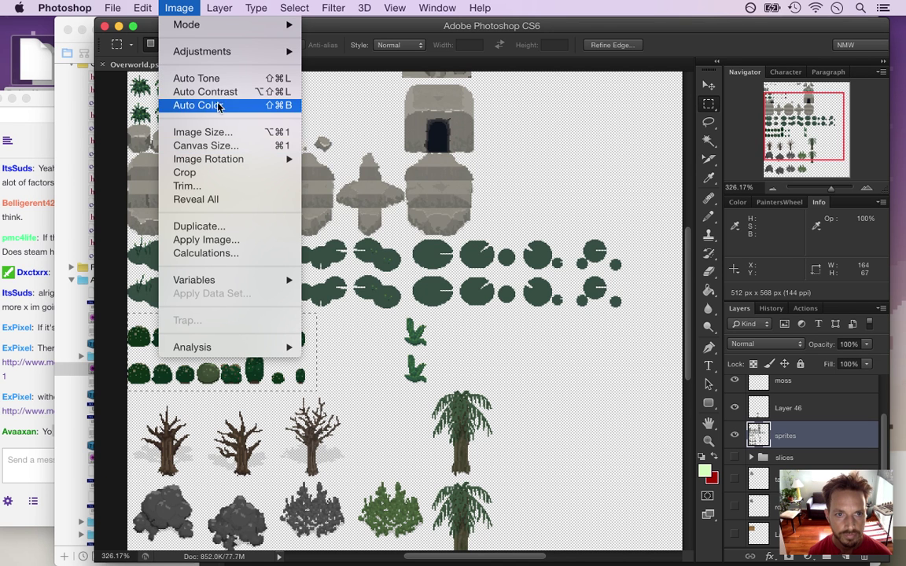
pyautogui.moveTo(199, 52)
pyautogui.click(350, 132)
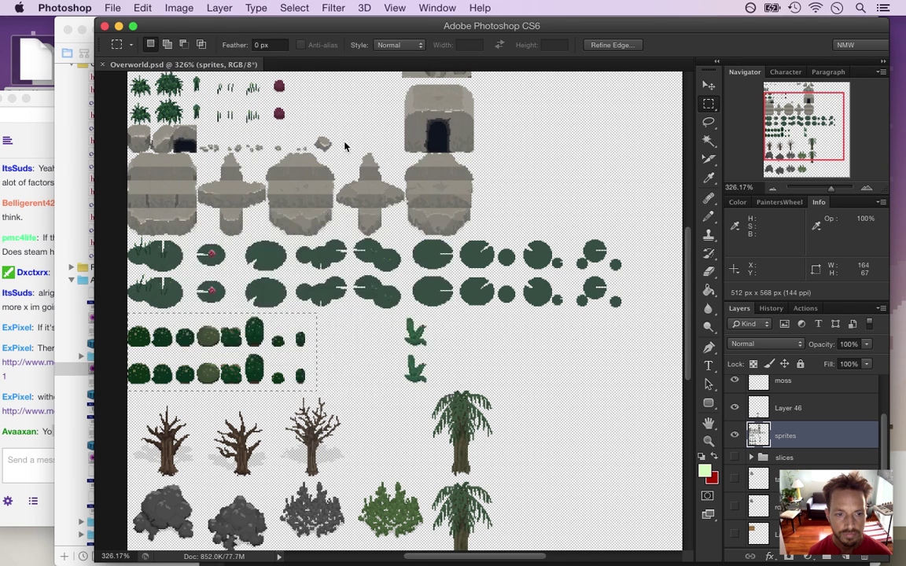
pyautogui.moveTo(272, 363); pyautogui.dragTo(202, 363)
pyautogui.moveTo(387, 230); pyautogui.dragTo(627, 153)
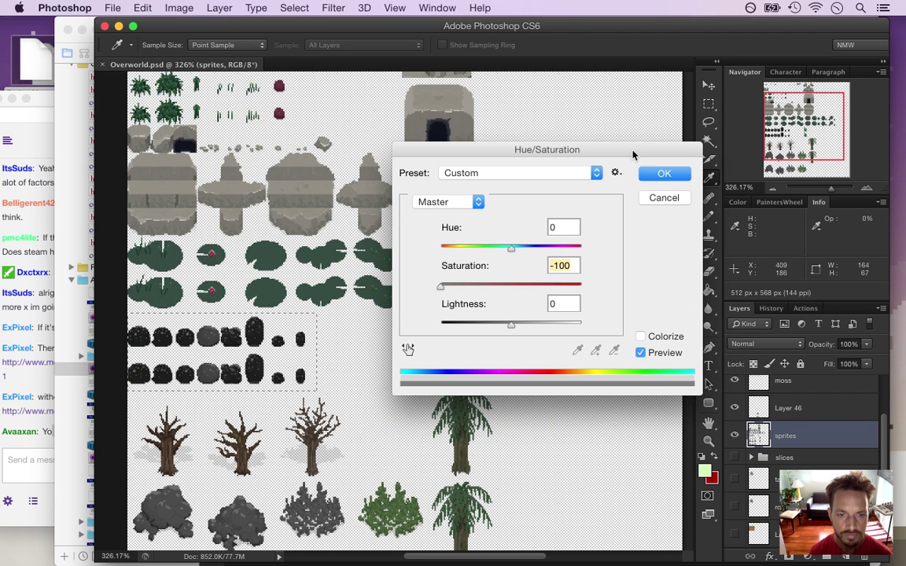
pyautogui.click(667, 173)
pyautogui.press('m')
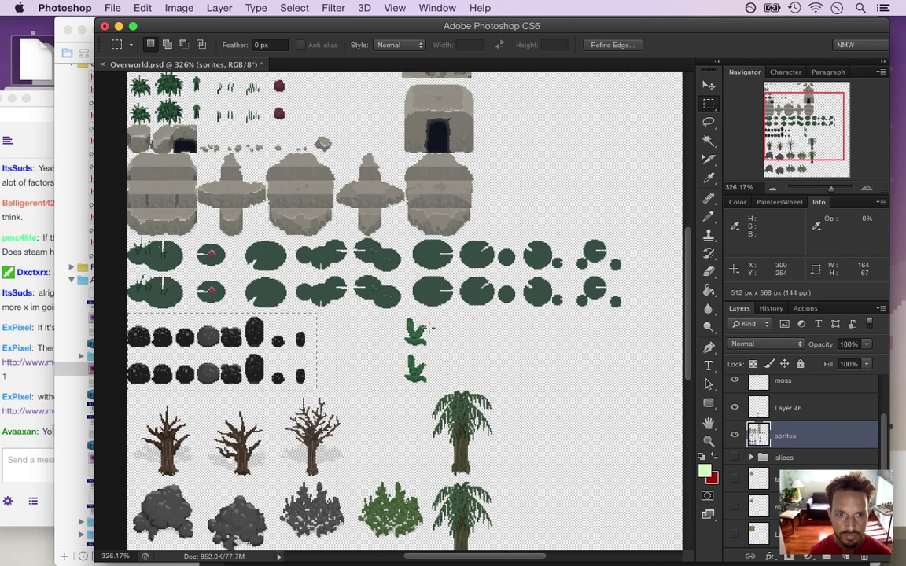
pyautogui.click(377, 330)
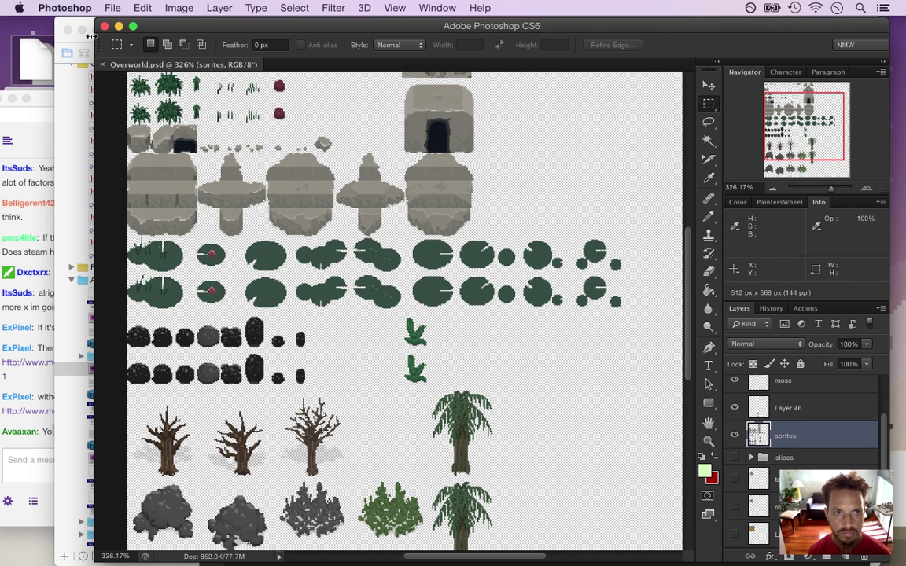
# Export all user slices of Overworld.psd with Save for Web as PNG-24 images into the Common folder.
pyautogui.click(110, 8)
pyautogui.moveTo(204, 281)
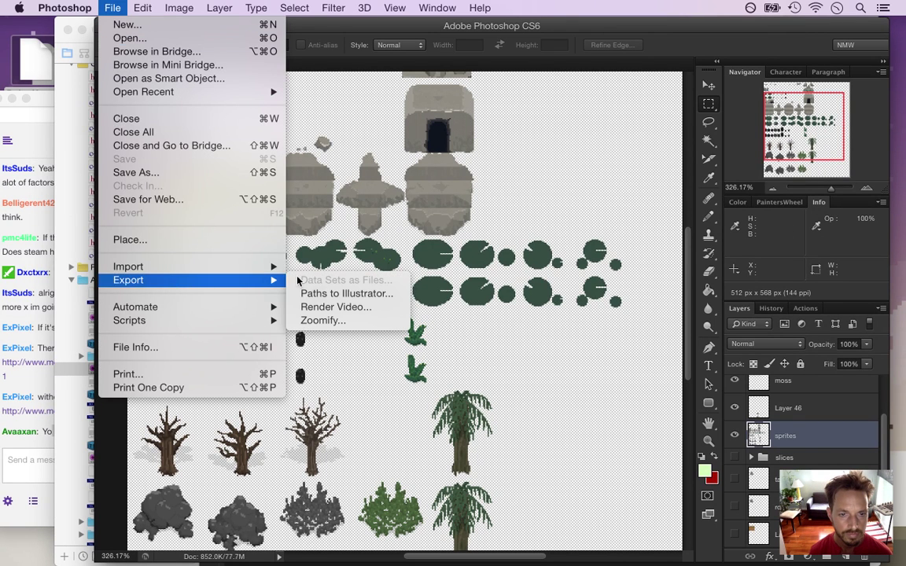
pyautogui.click(166, 199)
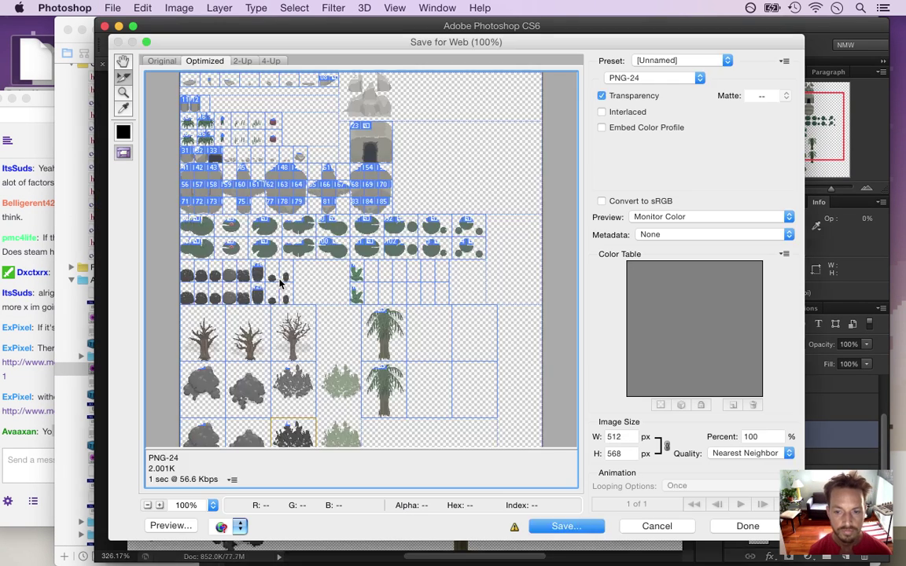
pyautogui.press('Return')
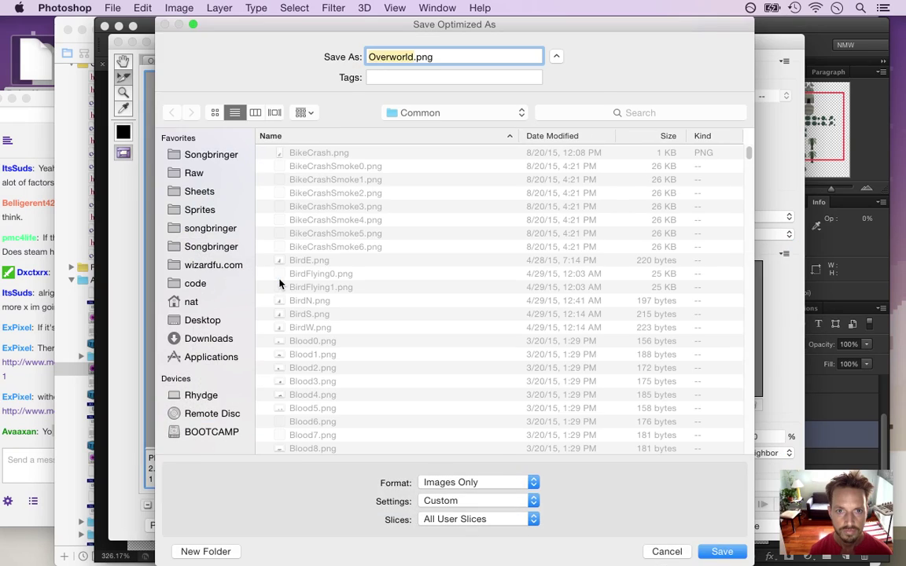
pyautogui.press('Return')
# Switch to Xcode and open the first renderlivingglow search result in AreaCreation.cpp to examine the mountain plant and bush code.
pyautogui.press('super+Tab')
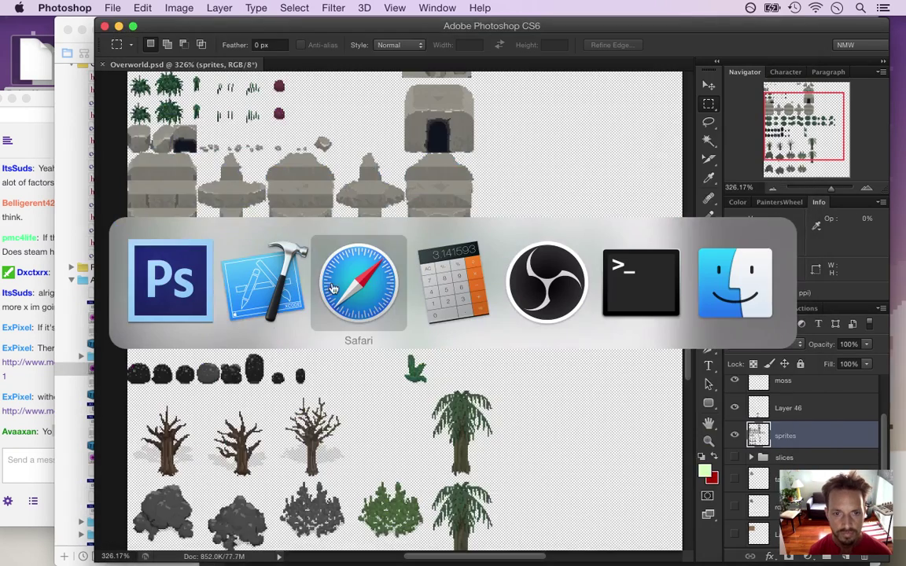
pyautogui.scroll(5, 184, 251)
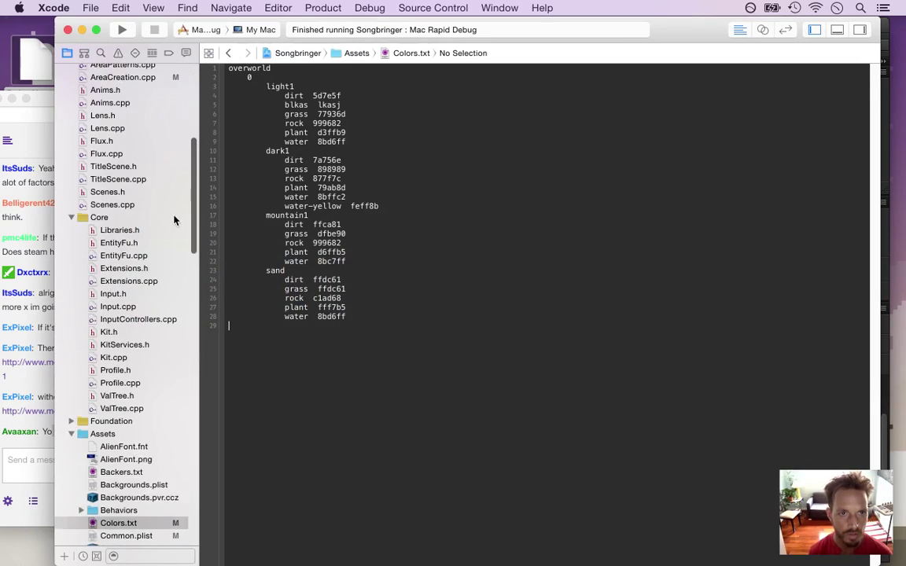
pyautogui.click(118, 53)
pyautogui.click(100, 53)
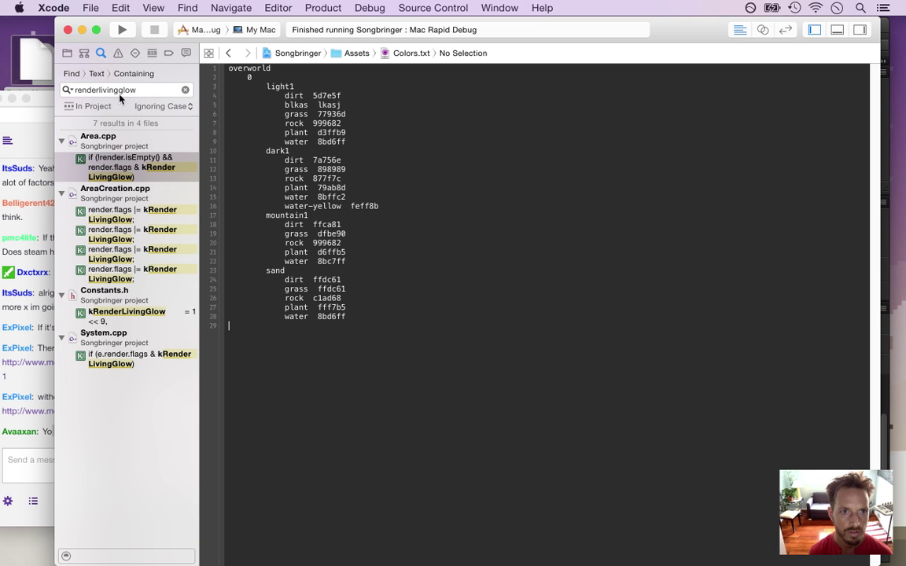
pyautogui.click(142, 210)
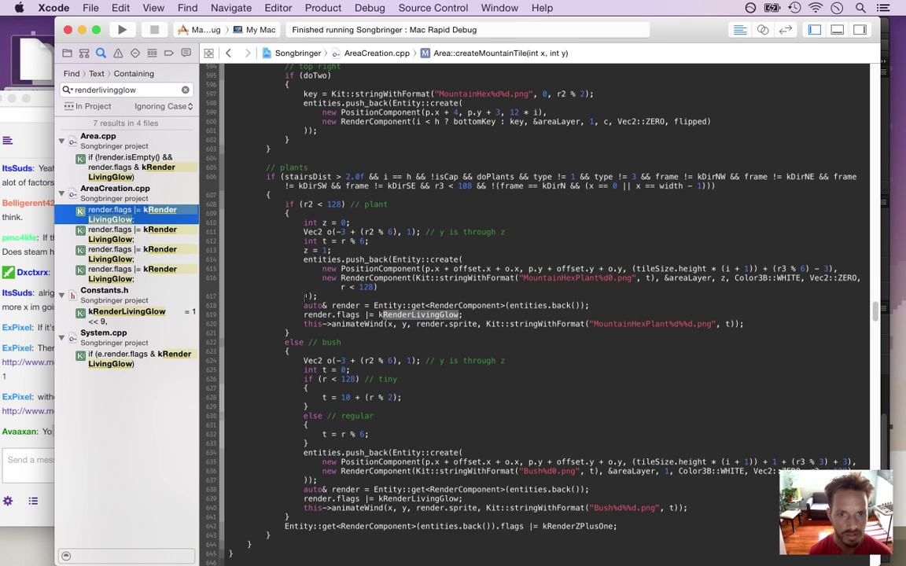
pyautogui.click(369, 324)
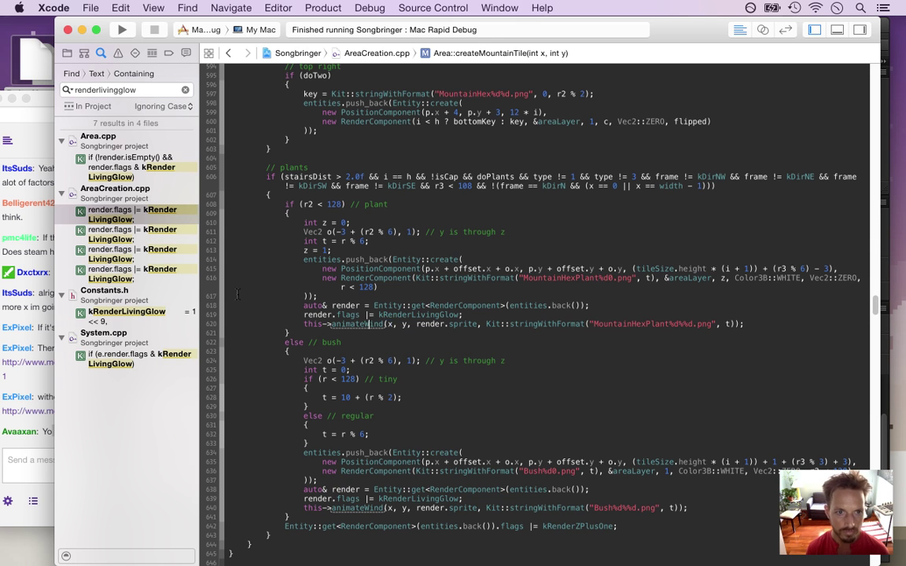
# Go to Area::createTreeTile in AreaCreation.cpp and examine the code that mixes and sets the tree foliage colour.
pyautogui.click(418, 53)
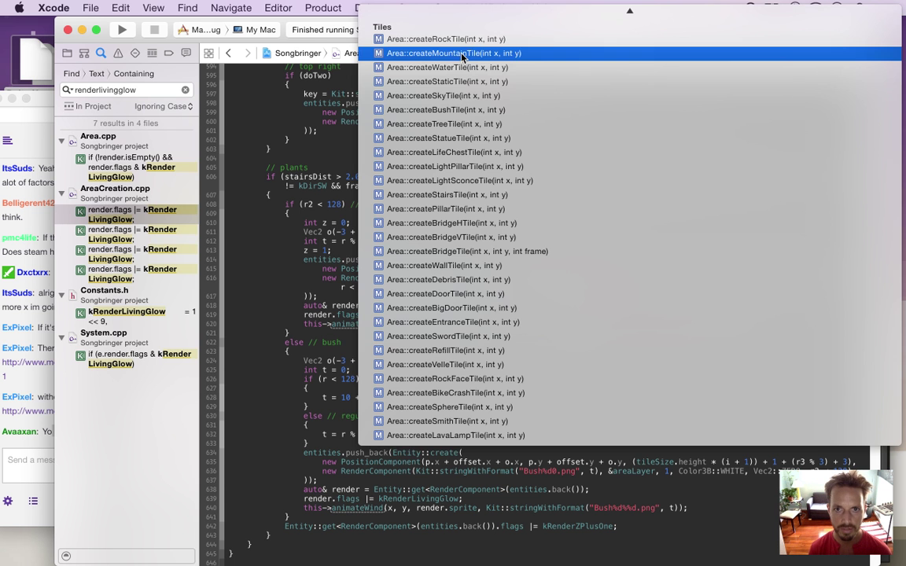
pyautogui.click(448, 123)
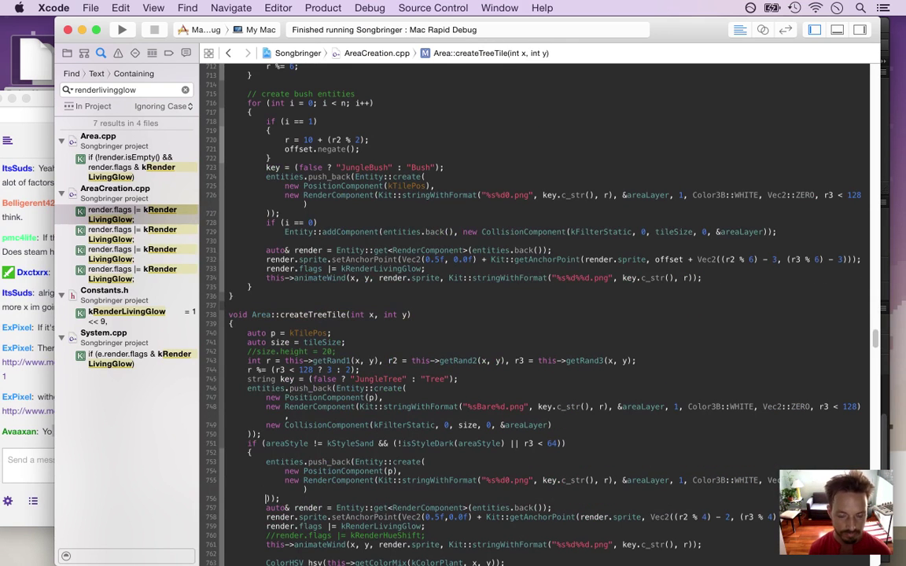
pyautogui.press('Down')
pyautogui.press('Down')
pyautogui.press('Down')
pyautogui.press('Down')
pyautogui.press('Down')
pyautogui.press('Down')
pyautogui.press('Down')
pyautogui.press('Down')
pyautogui.press('Down')
pyautogui.press('Down')
pyautogui.press('Down')
pyautogui.press('Down')
pyautogui.press('Down')
pyautogui.press('Down')
pyautogui.press('Down')
pyautogui.press('Down')
pyautogui.press('Down')
pyautogui.press('Down')
pyautogui.press('Down')
pyautogui.press('Down')
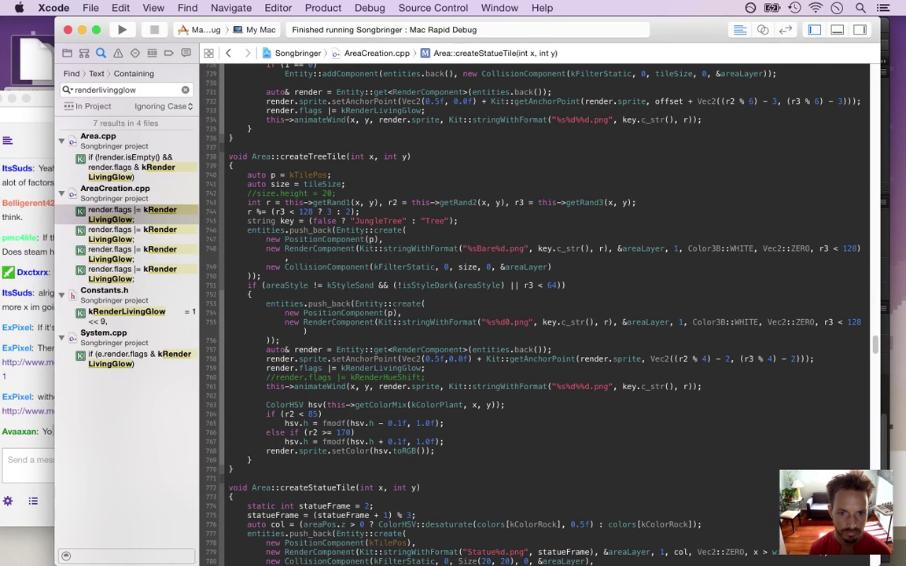
pyautogui.click(266, 450)
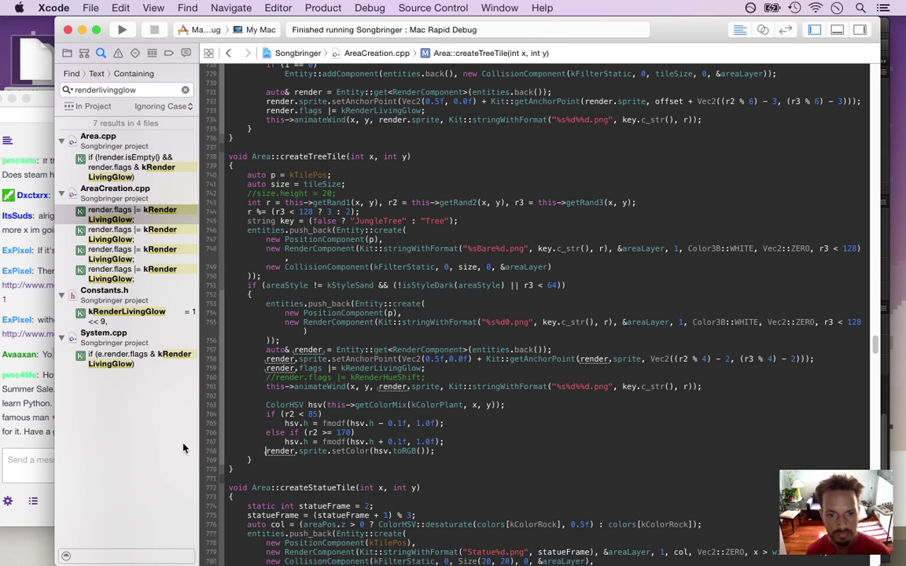
# Read the new Twitch chat messages about Hotline Miami 2 sales and followers per video, and the greeting below them.
pyautogui.click(30, 430)
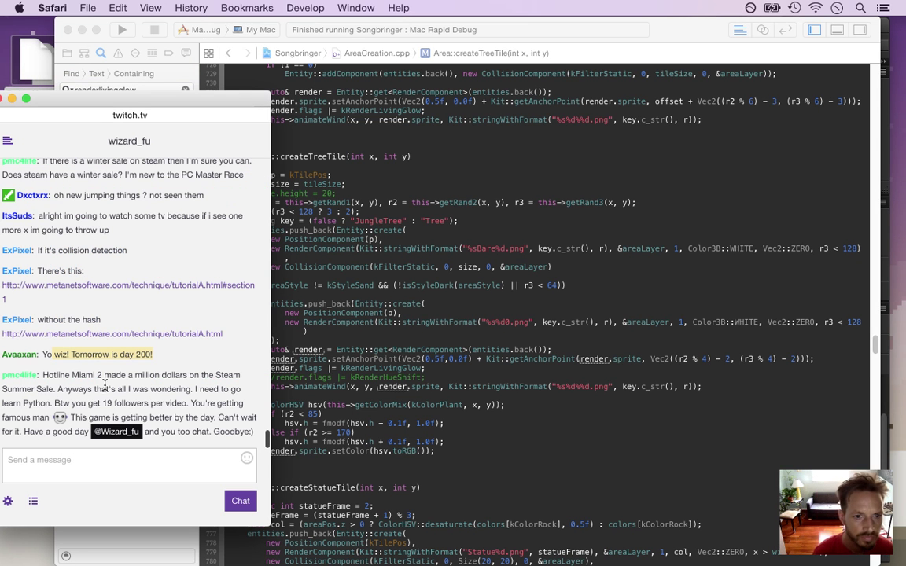
pyautogui.moveTo(57, 375); pyautogui.dragTo(89, 383)
pyautogui.click(103, 385)
pyautogui.moveTo(57, 375)
pyautogui.mouseDown()
pyautogui.moveTo(133, 374)
pyautogui.moveTo(59, 397)
pyautogui.moveTo(57, 390)
pyautogui.mouseUp()
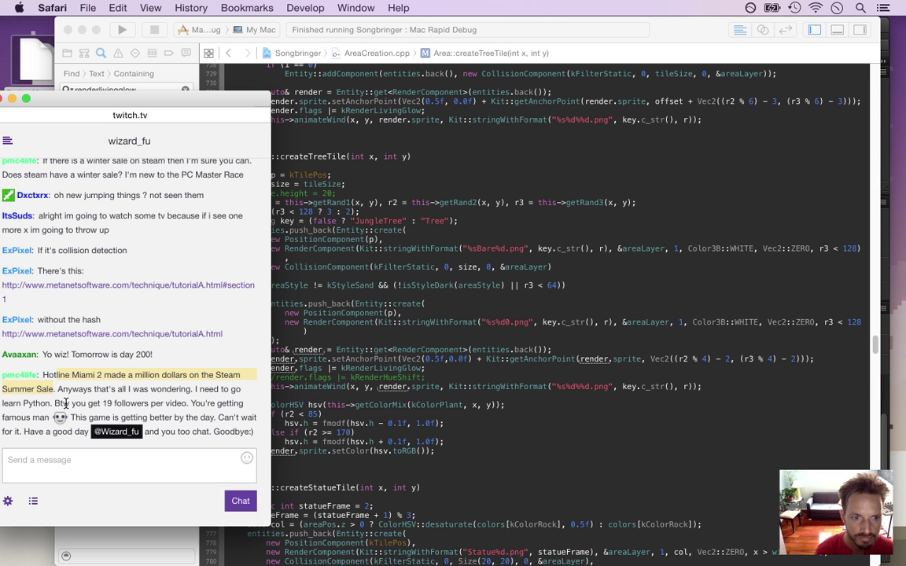
pyautogui.moveTo(60, 403); pyautogui.dragTo(181, 401)
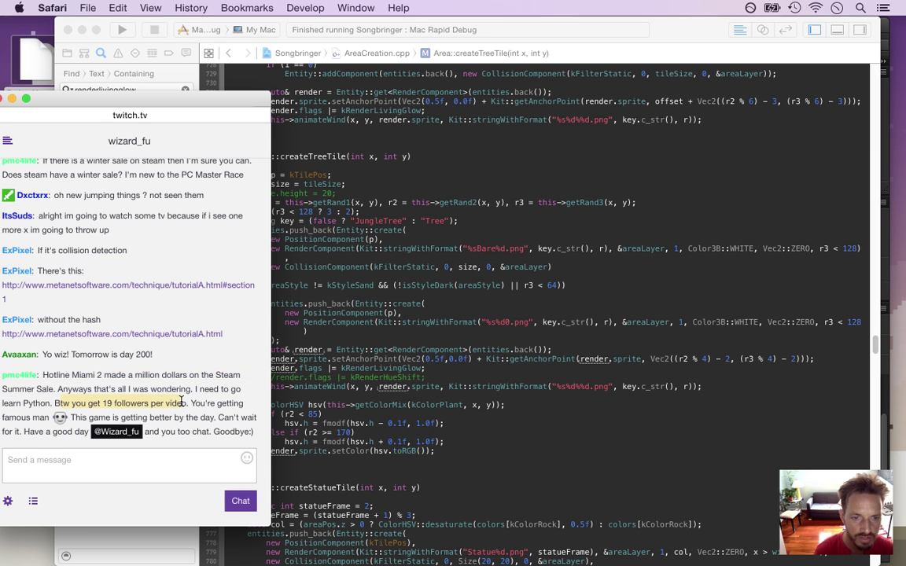
pyautogui.click(182, 374)
pyautogui.moveTo(186, 385); pyautogui.dragTo(87, 384)
pyautogui.click(118, 380)
pyautogui.moveTo(94, 355); pyautogui.dragTo(180, 380)
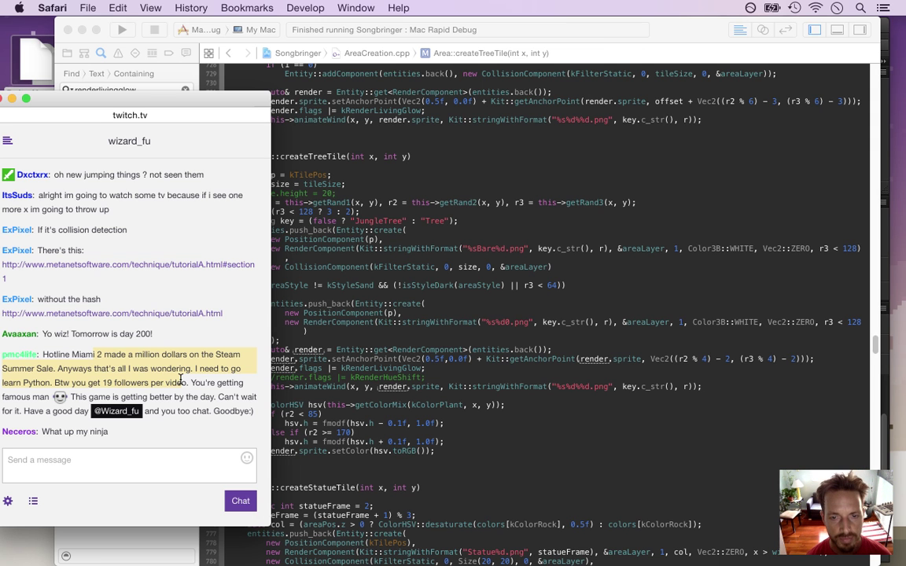
pyautogui.click(180, 380)
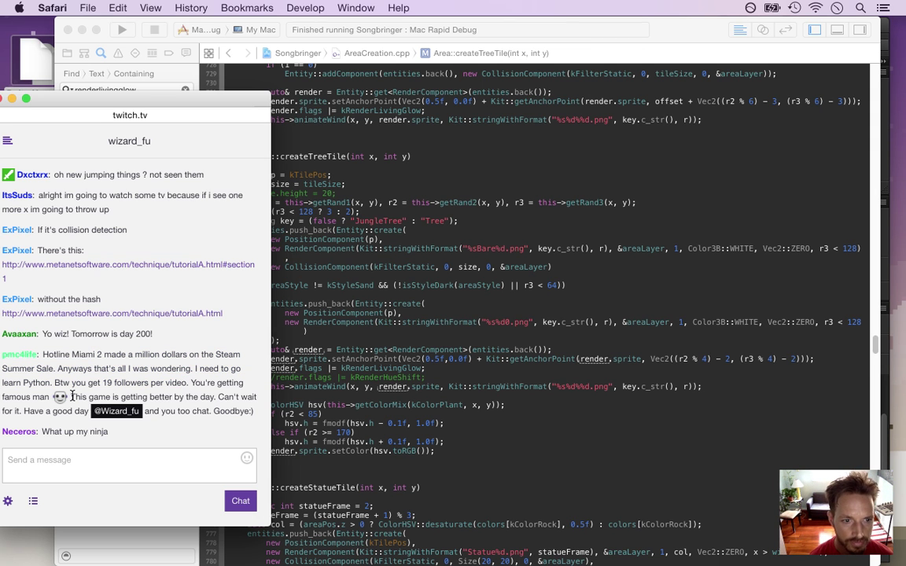
pyautogui.moveTo(73, 397); pyautogui.dragTo(161, 410)
pyautogui.click(117, 365)
pyautogui.moveTo(105, 354); pyautogui.dragTo(239, 425)
pyautogui.click(167, 432)
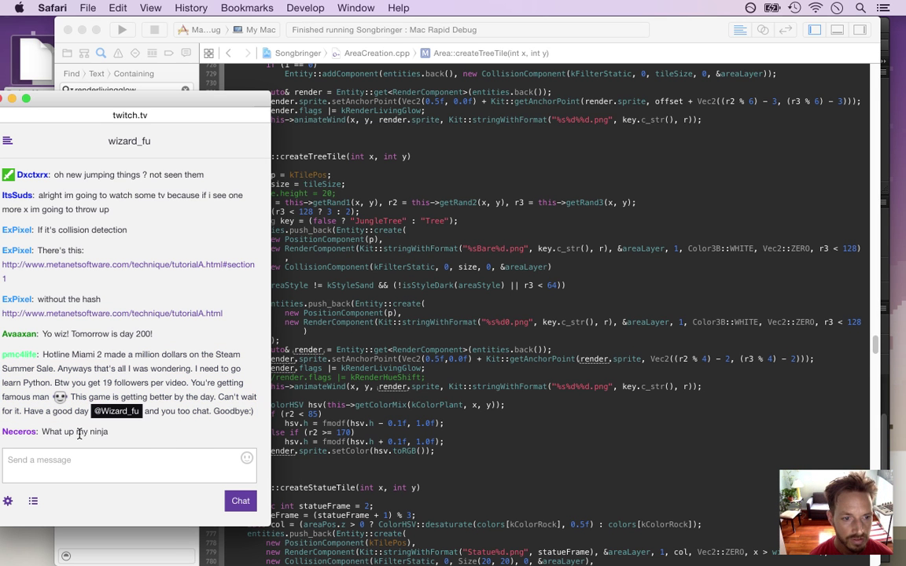
pyautogui.moveTo(43, 431); pyautogui.dragTo(133, 449)
# Switch to Xcode and copy the plant hue-shift code from createTreeTile to just below the kTilePos define in AreaCreation.cpp.
pyautogui.click(353, 379)
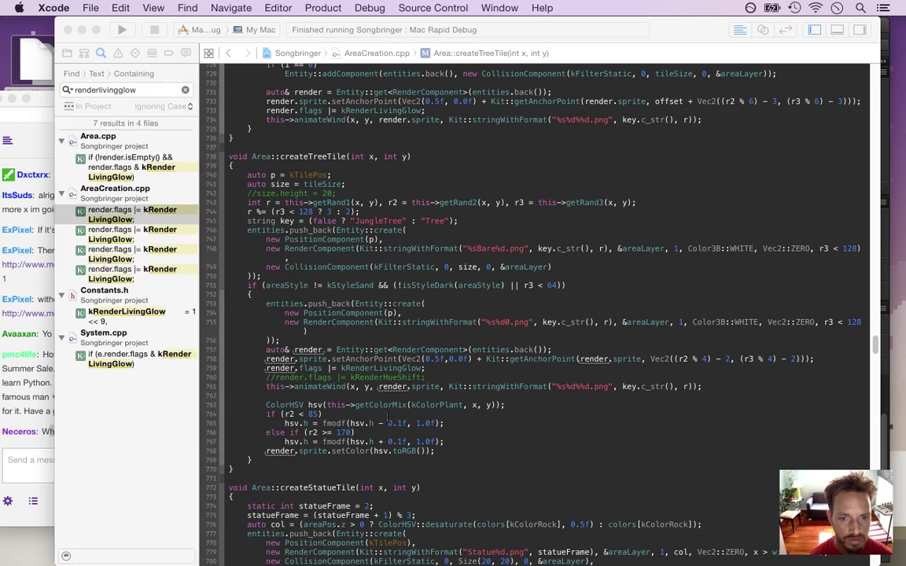
pyautogui.click(321, 414)
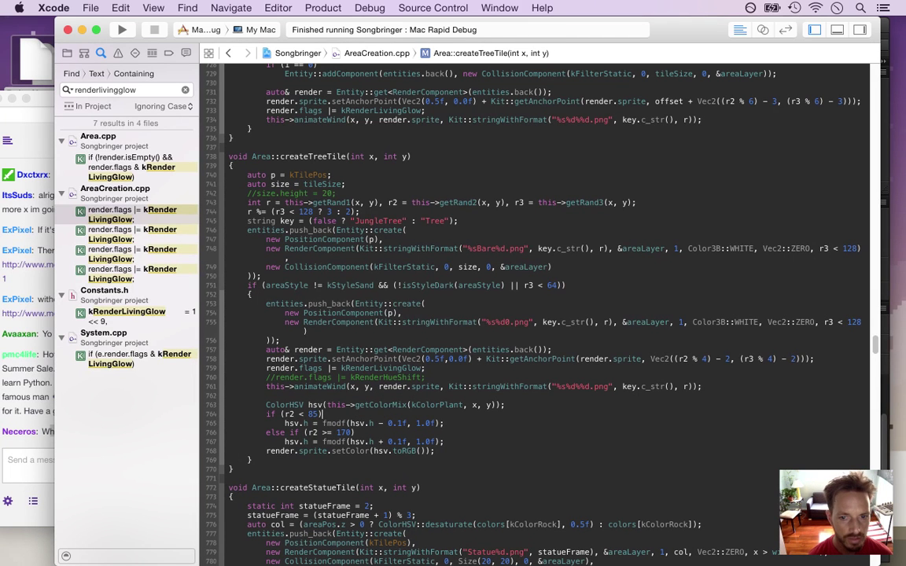
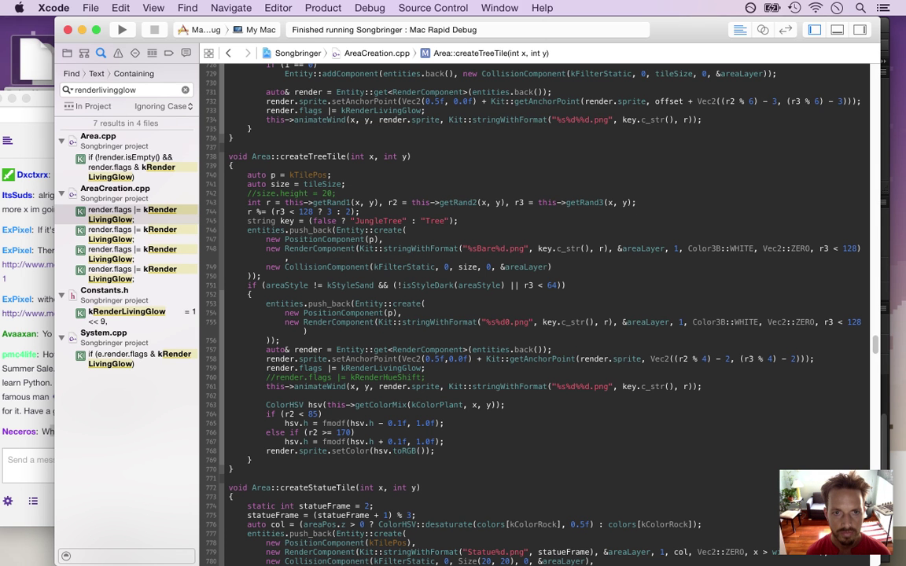
pyautogui.press('super+Up')
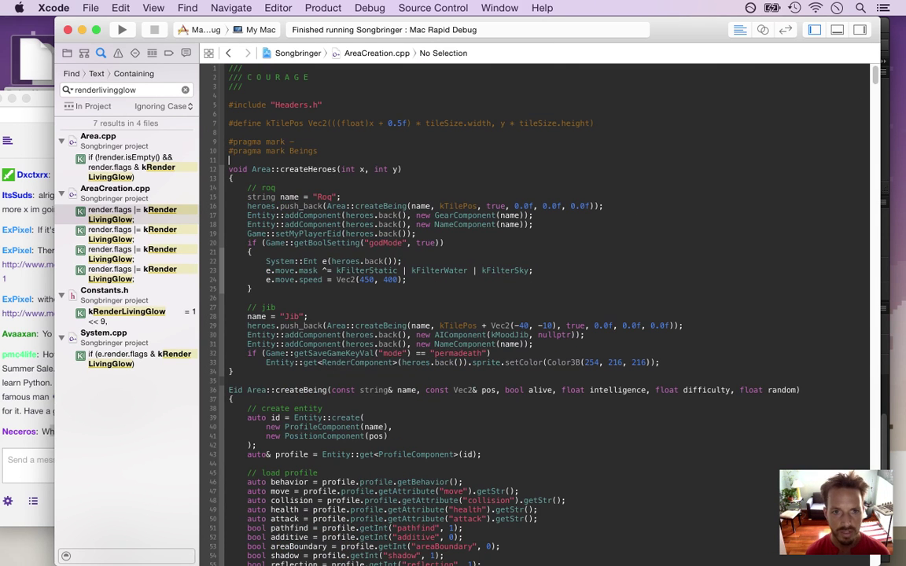
pyautogui.write('ColorHSV hsv(this->getColorMix(kColorPlant, x, y));         if (r2 < 85)             hsv.h = fmodf(hsv.h - 0.1f, 1.0f);         else if (r2 >= 170)             hsv.h = fmodf(hsv.h + 0.1f, 1.0f);')
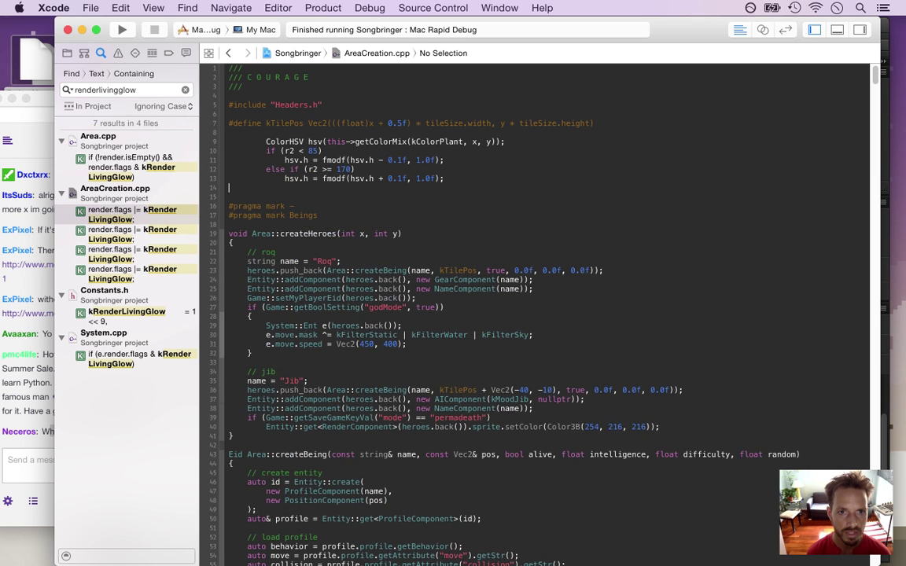
# Wrap the pasted hue-shift code in a new function void getPlantColor(Area& area, int x, int y) with opening and closing braces.
pyautogui.press('Return')
pyautogui.write('void getPlantColor(')
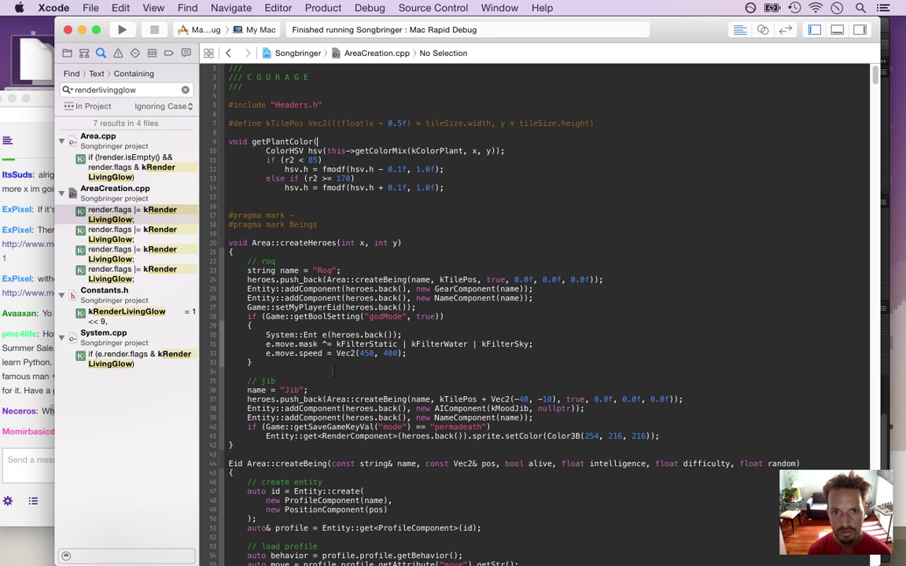
pyautogui.write('Area&)')
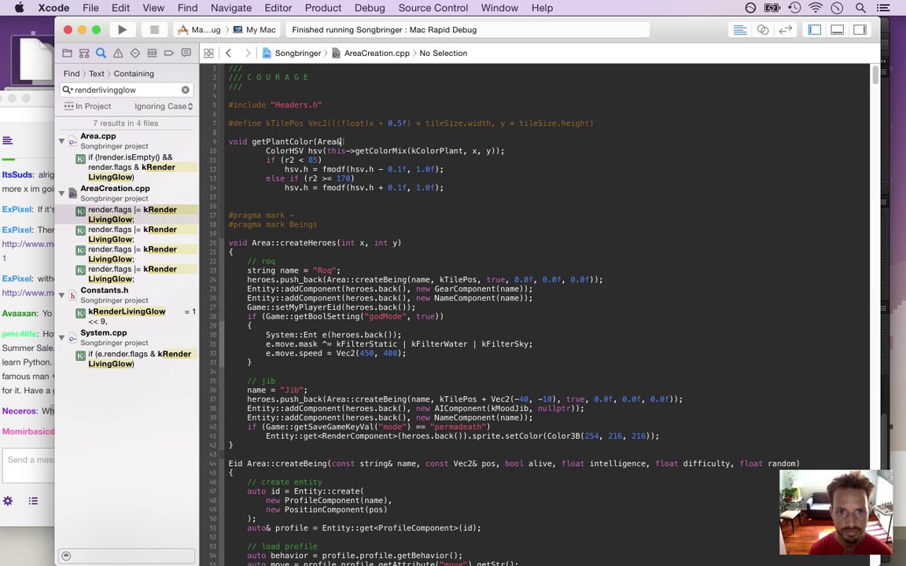
pyautogui.write(' area,')
pyautogui.write(' int x')
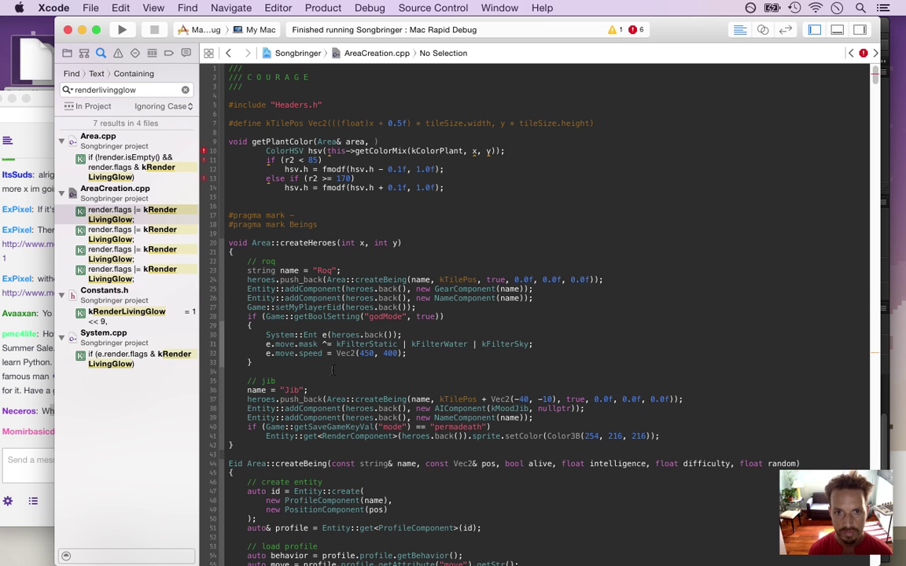
pyautogui.write(', int y)')
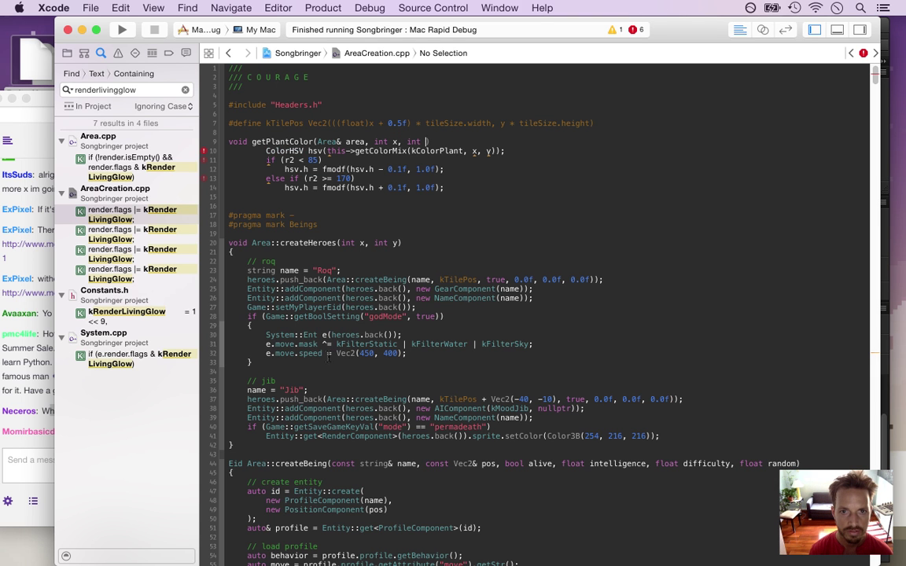
pyautogui.press('Return')
pyautogui.write('{')
pyautogui.press('Down')
pyautogui.press('Down')
pyautogui.press('Down')
pyautogui.press('Down')
pyautogui.press('Down')
pyautogui.press('Down')
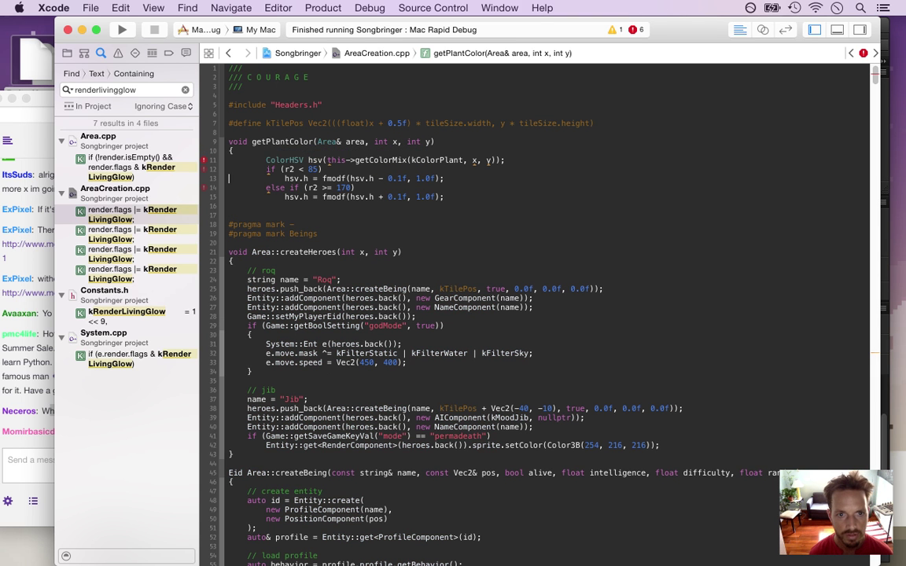
pyautogui.write('}')
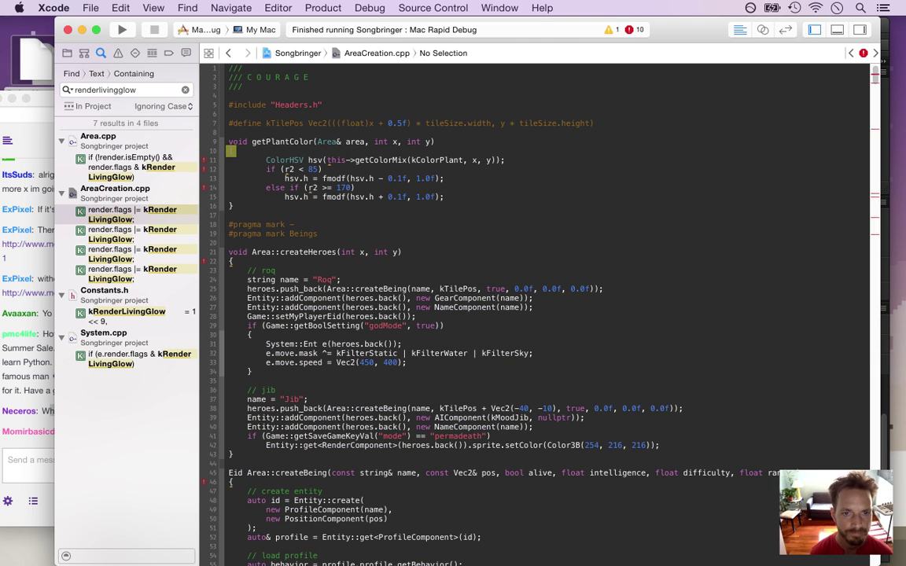
# Change getPlantColor's return type to Color3B and outdent its body by one level.
pyautogui.press('Up')
pyautogui.press('Up')
pyautogui.press('Up')
pyautogui.press('Up')
pyautogui.press('Up')
pyautogui.press('Up')
pyautogui.press('Up')
pyautogui.press('Up')
pyautogui.press('Down')
pyautogui.press('Delete')
pyautogui.press('Delete')
pyautogui.press('Delete')
pyautogui.press('Delete')
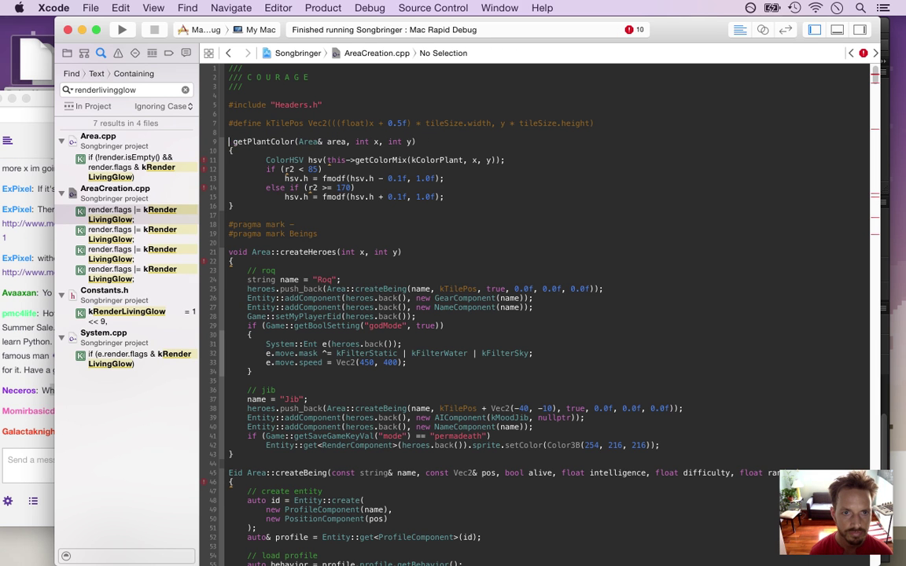
pyautogui.write('Color3')
pyautogui.press('Return')
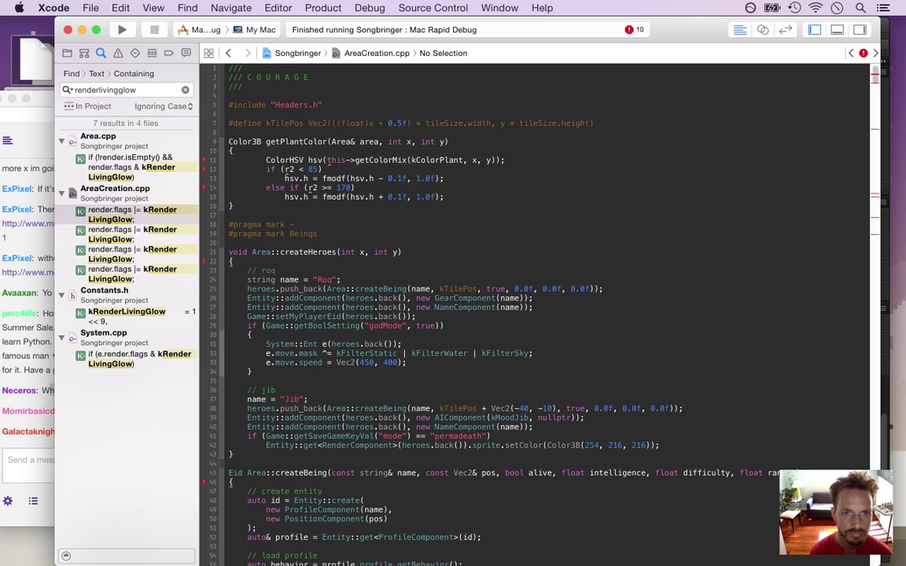
pyautogui.hotkey('shift', 'Down')
pyautogui.press('super+[')
pyautogui.press('Up')
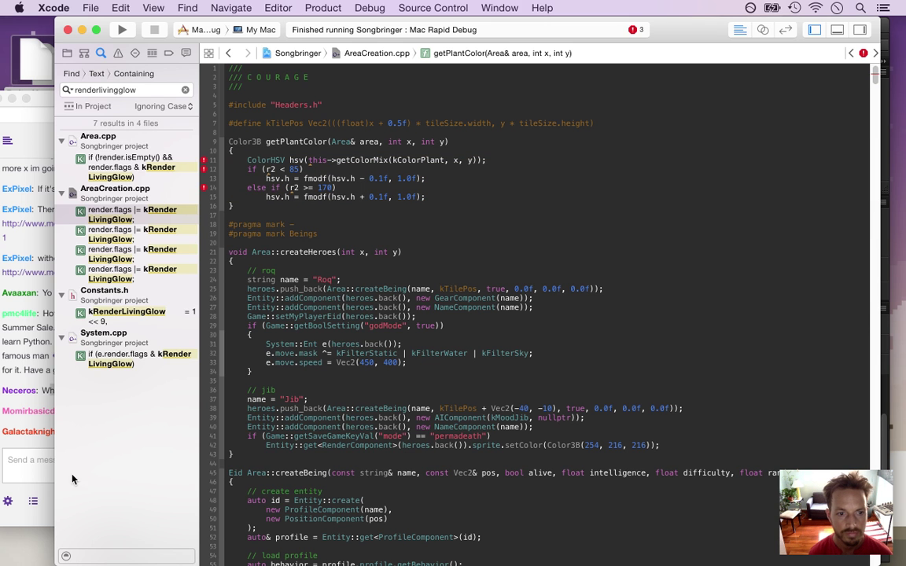
# Read the newest messages in the Twitch chat window and return to AreaCreation.cpp in Xcode.
pyautogui.click(45, 360)
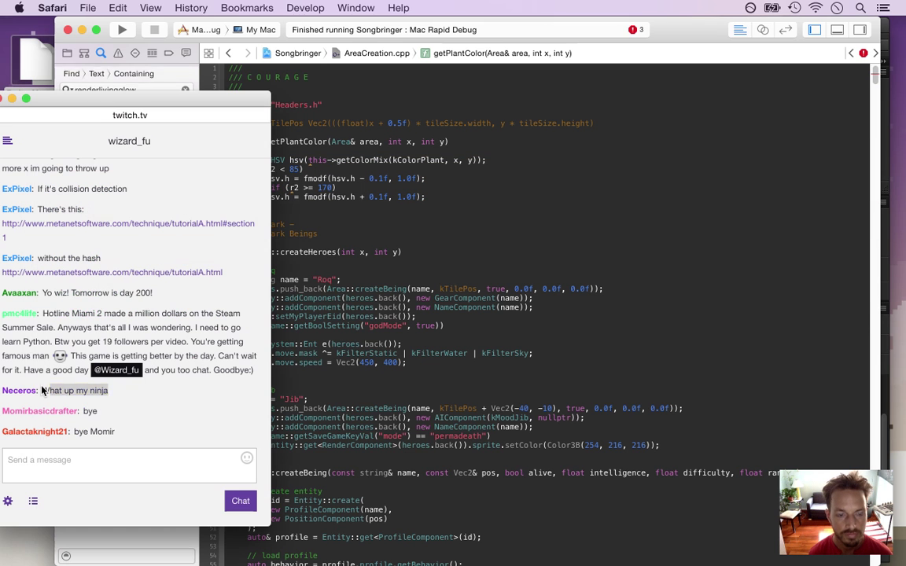
pyautogui.doubleClick(90, 410)
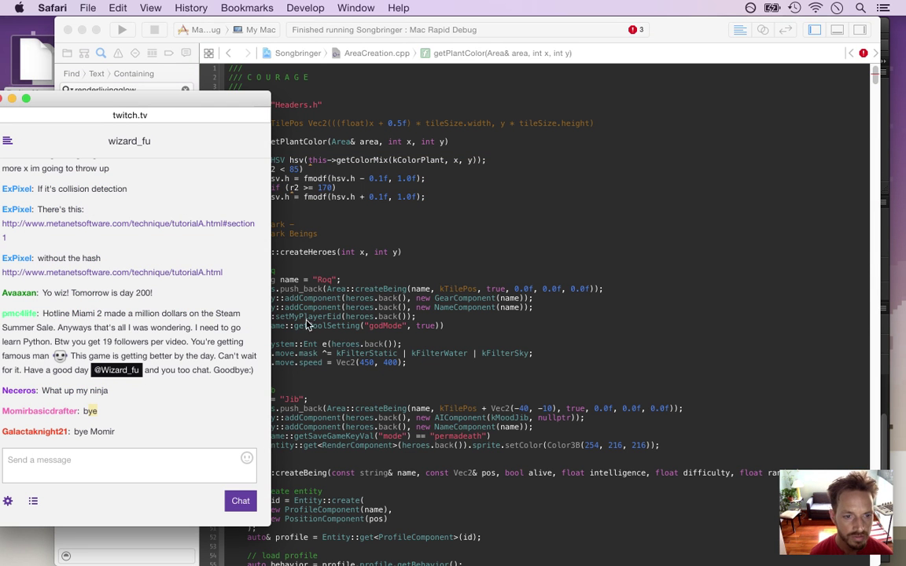
pyautogui.click(312, 265)
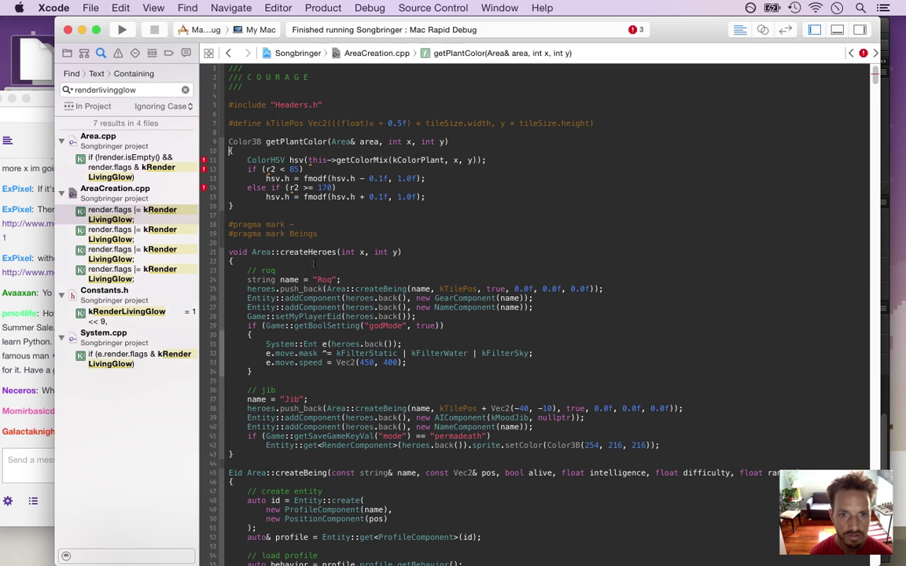
pyautogui.click(37, 345)
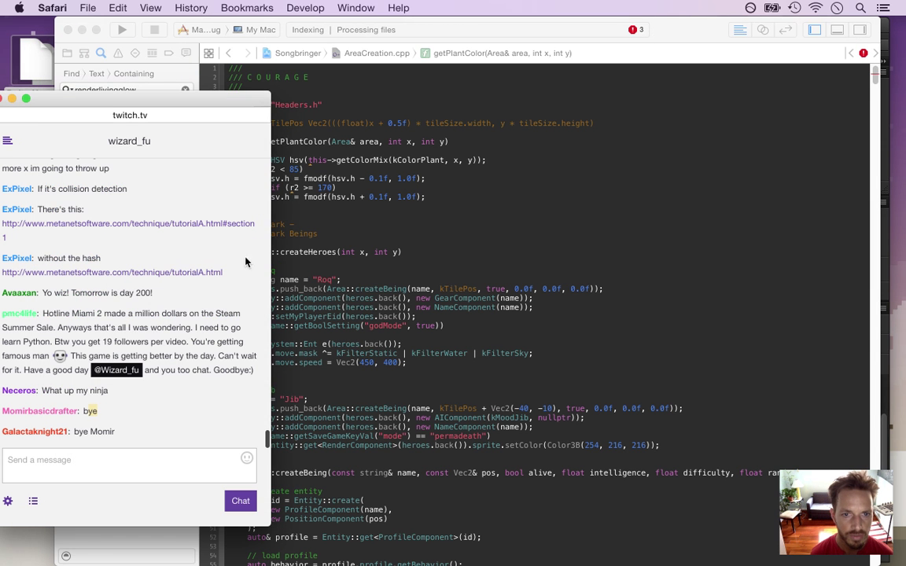
pyautogui.click(335, 213)
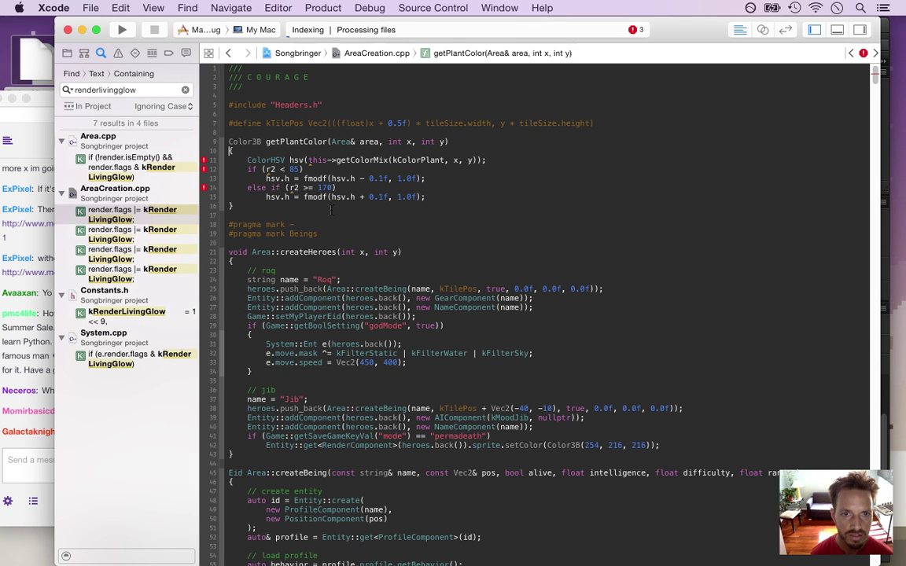
# Replace this-> with area. in getPlantColor's getColorMix(kColorPlant, x, y) call.
pyautogui.doubleClick(310, 159)
pyautogui.write('s')
pyautogui.press('Delete')
pyautogui.press('Delete')
pyautogui.press('Delete')
pyautogui.write('area.')
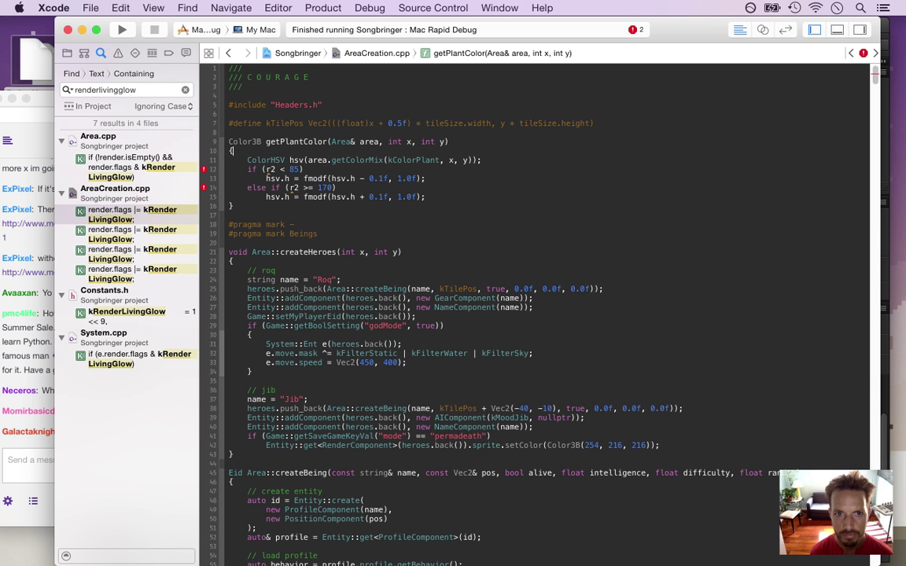
# Add the line auto r = area.getRand3f(x, y); at the start of getPlantColor's body.
pyautogui.press('super+Left')
pyautogui.press('Return')
pyautogui.press('Up')
pyautogui.write('auto r = area.getR')
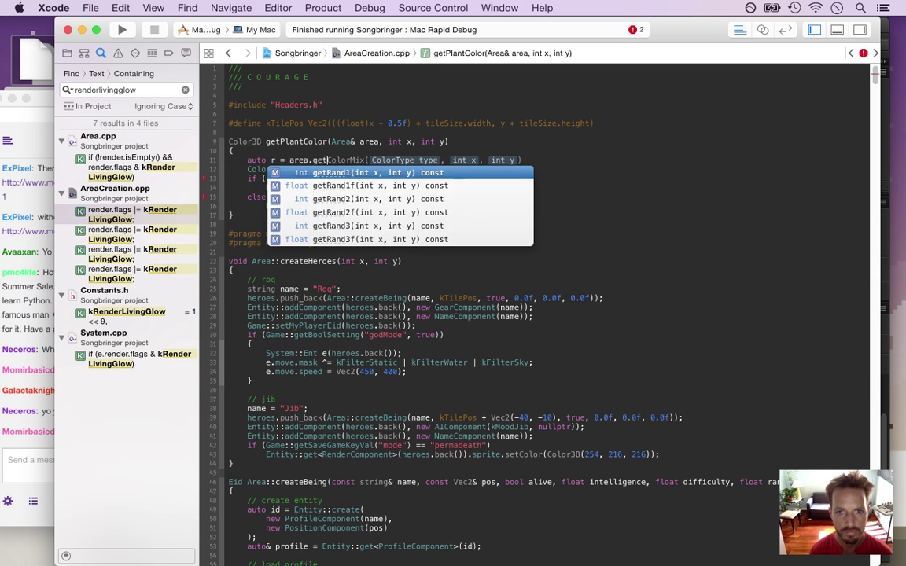
pyautogui.press('Down')
pyautogui.press('Down')
pyautogui.press('Down')
pyautogui.press('Down')
pyautogui.press('Down')
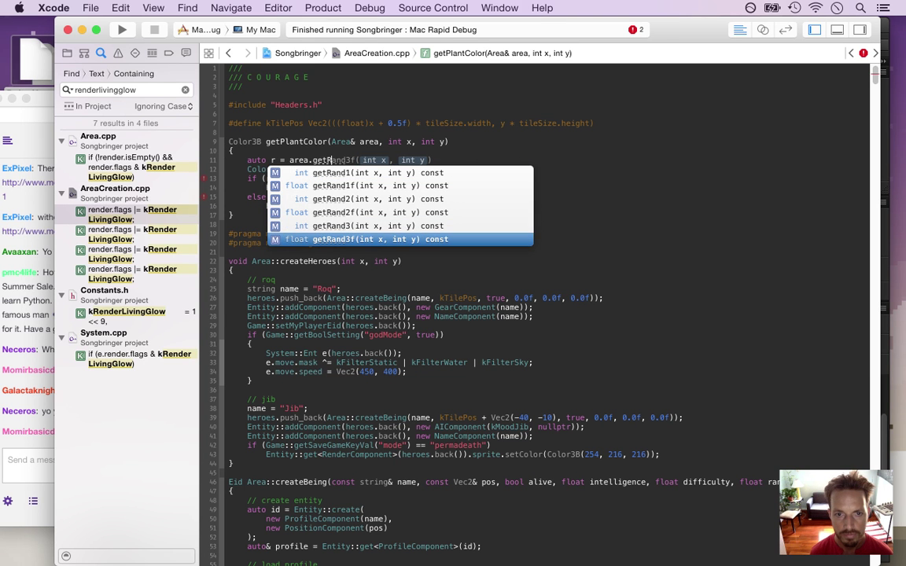
pyautogui.press('Return')
pyautogui.write('x')
pyautogui.press('Tab')
pyautogui.write('y)')
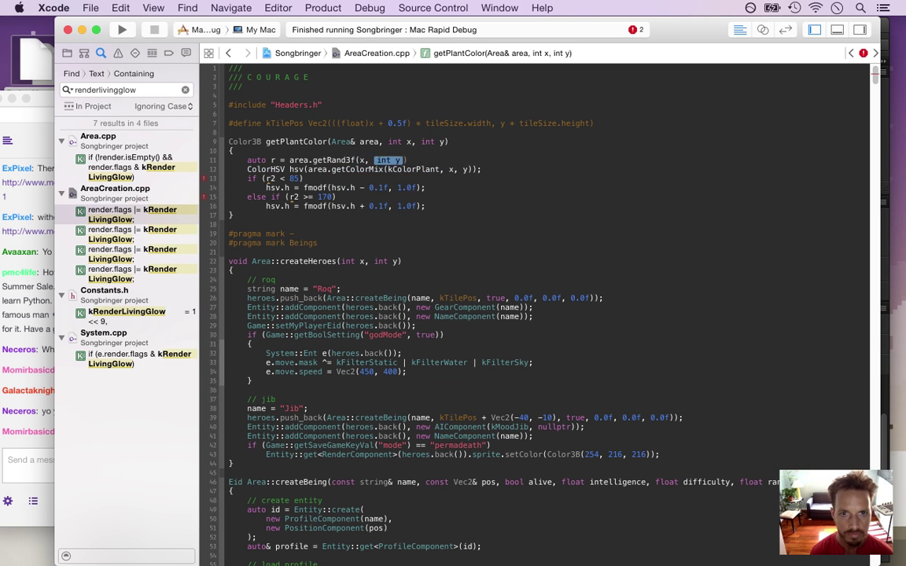
pyautogui.write(';')
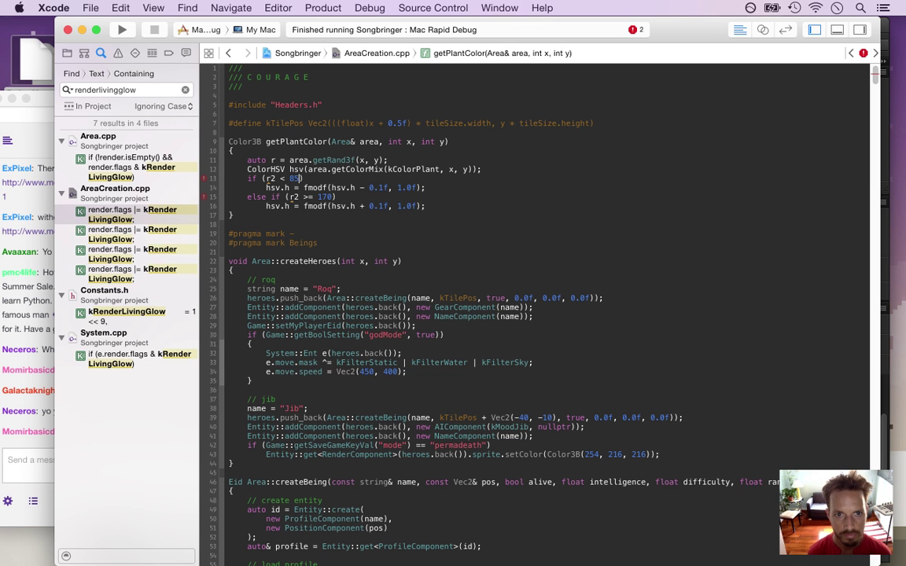
# Rewrite getPlantColor's first if condition to begin with r < and remove the 85 threshold.
pyautogui.press('Delete')
pyautogui.press('Delete')
pyautogui.press('Delete')
pyautogui.press('Delete')
pyautogui.press('Delete')
pyautogui.press('Delete')
pyautogui.write('<')
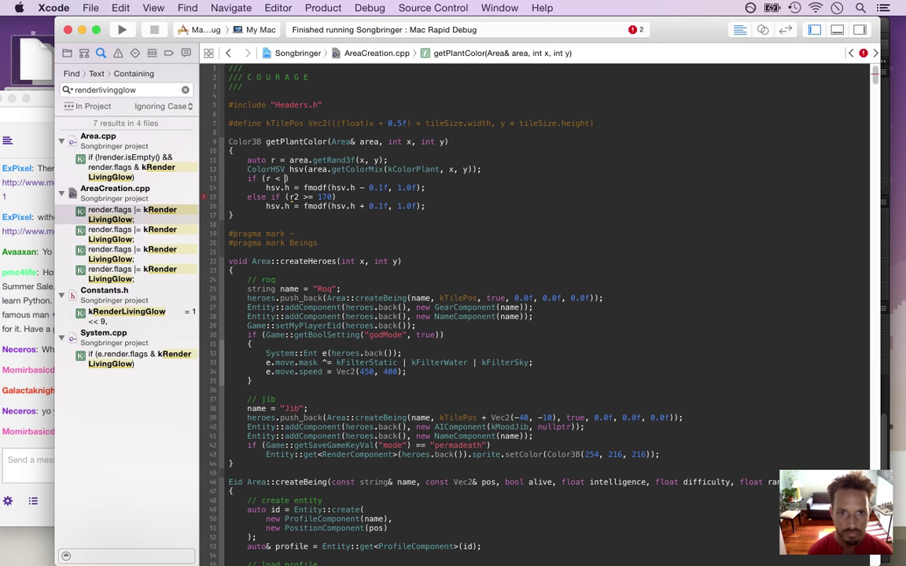
# Move the hsv.h - 0.1f line below the else-if branch and add return hsv.toRGB(); after it.
pyautogui.press('super+alt+bracketright')
pyautogui.press('super+alt+bracketright')
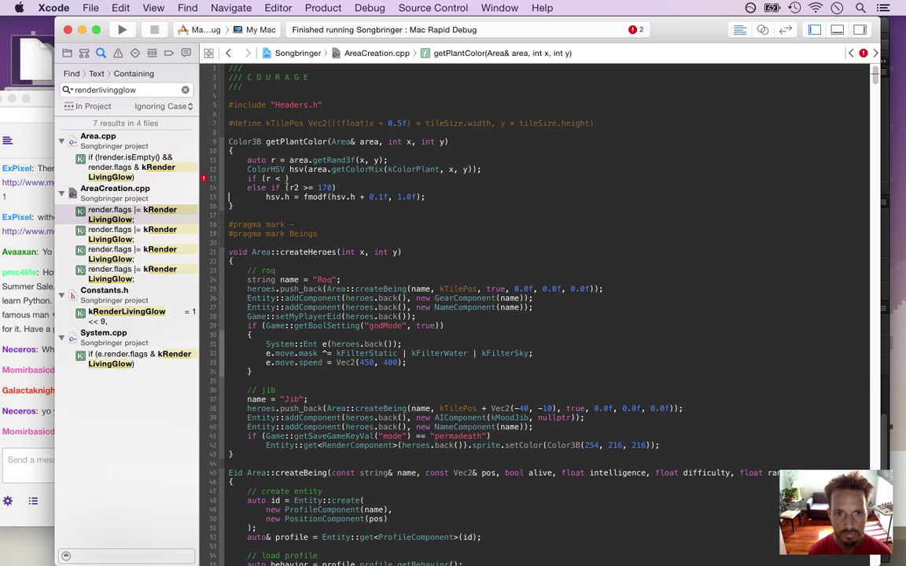
pyautogui.press('Return')
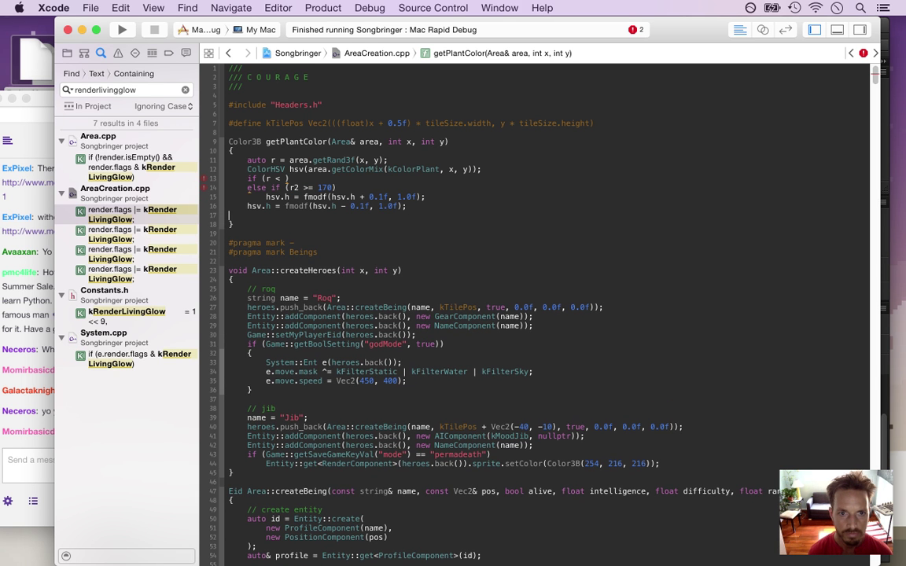
pyautogui.write('return hsv.to')
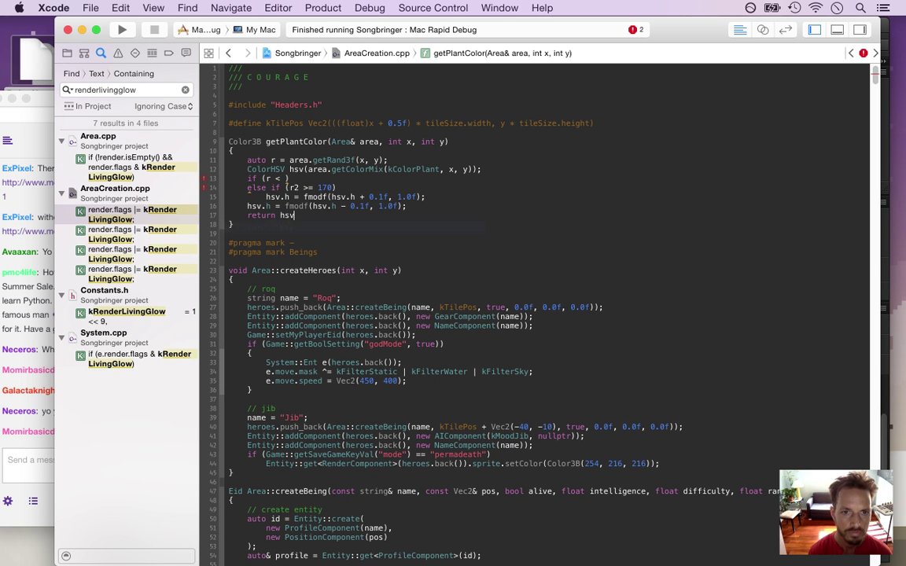
pyautogui.press('Return')
# Complete the first if condition as r < 0.05f and add an empty line below it.
pyautogui.press('Up')
pyautogui.press('Up')
pyautogui.press('Up')
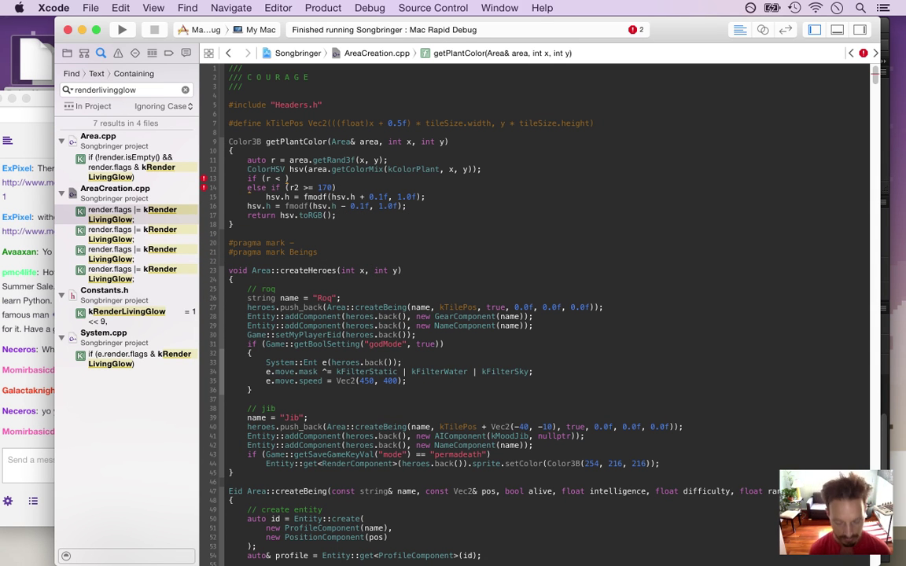
pyautogui.write('0.05')
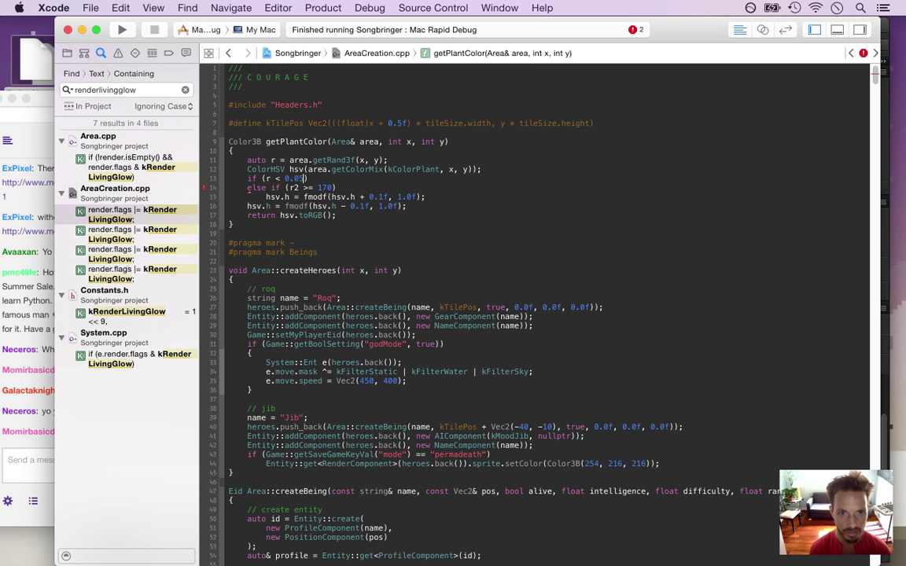
pyautogui.write('f')
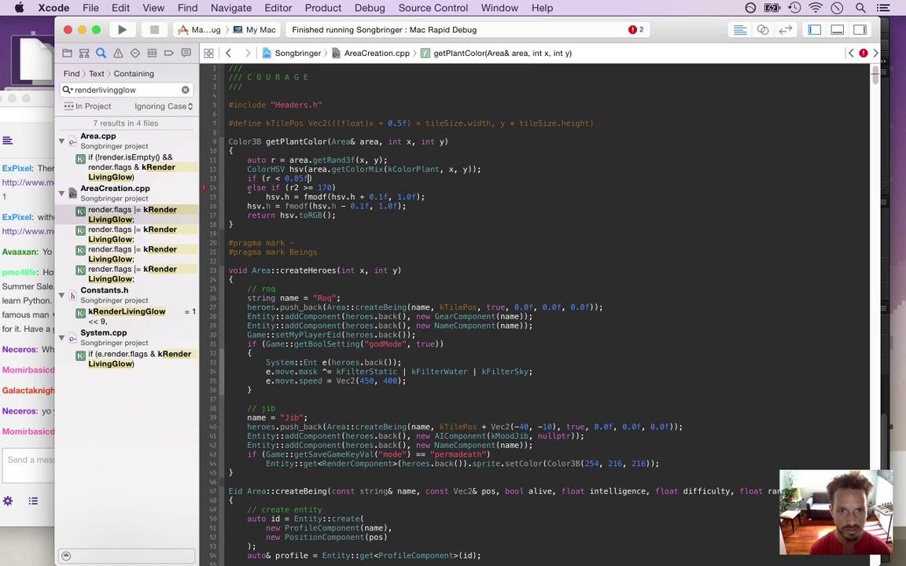
pyautogui.press('Return')
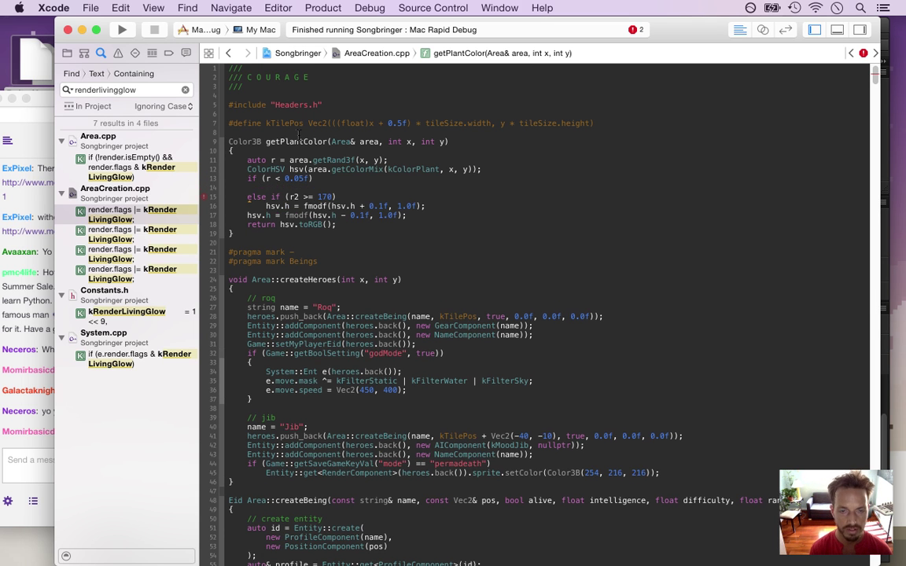
# Declare float shift = 0.0f; between the ColorHSV line and the if statement in getPlantColor.
pyautogui.press('Up')
pyautogui.press('super+Right')
pyautogui.press('Return')
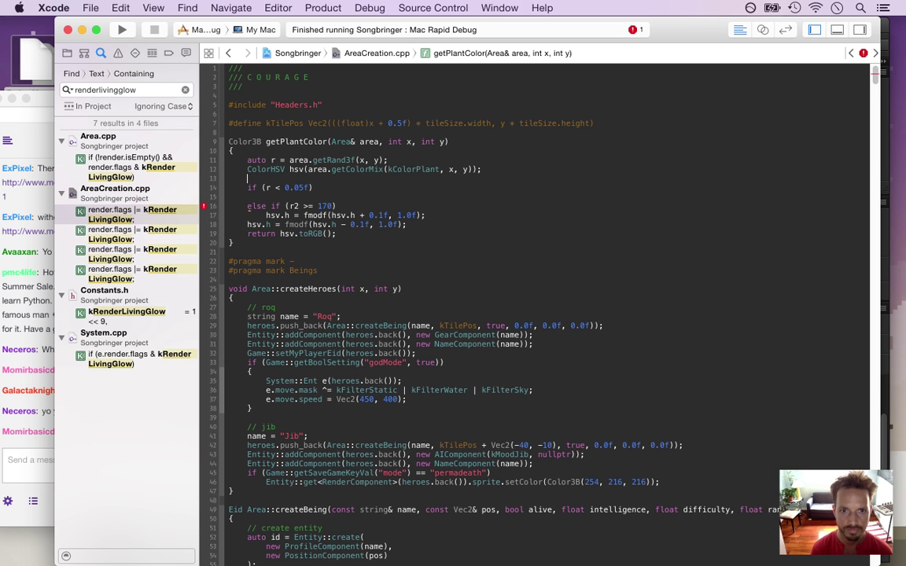
pyautogui.write('float shift =')
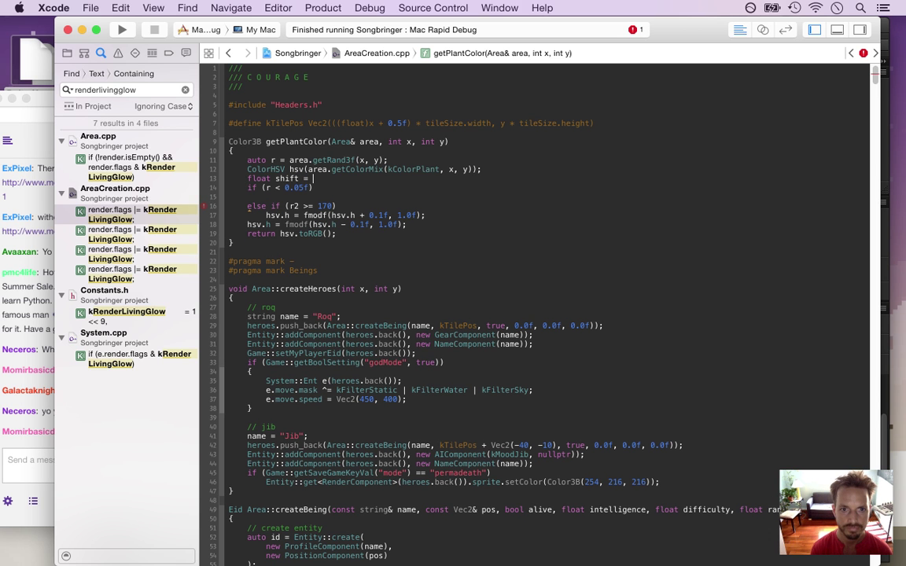
pyautogui.write(' 0.0f;')
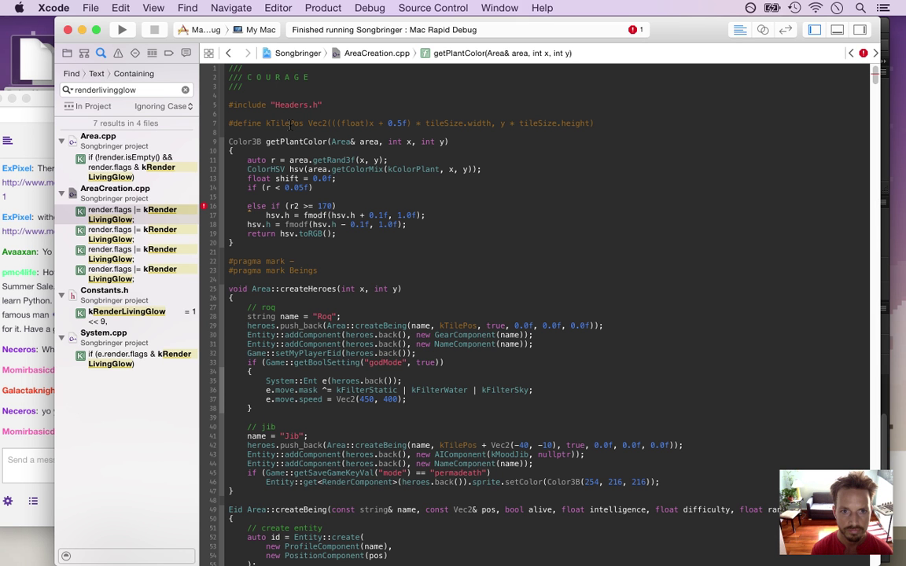
# Add shift = 0.2f; as the body of getPlantColor's r < 0.05f condition.
pyautogui.write('sh')
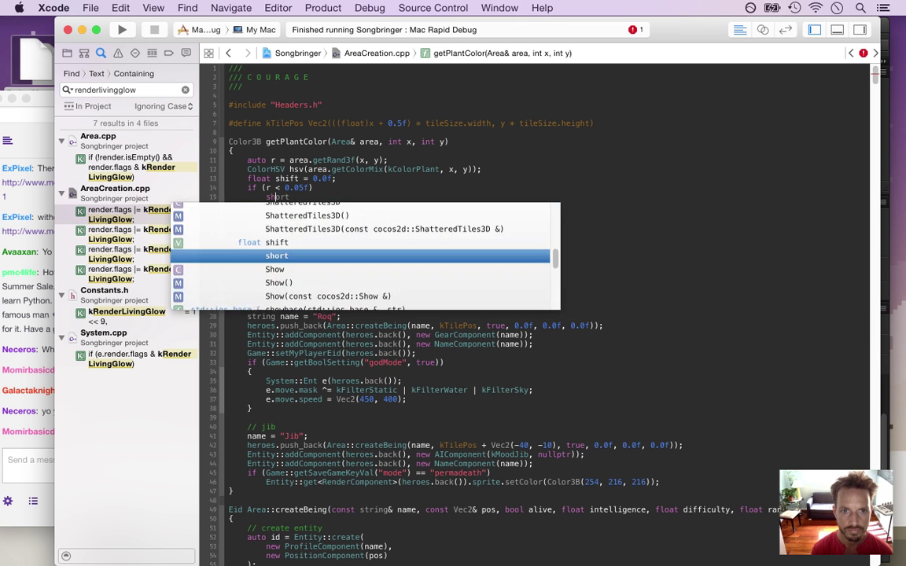
pyautogui.write('ift')
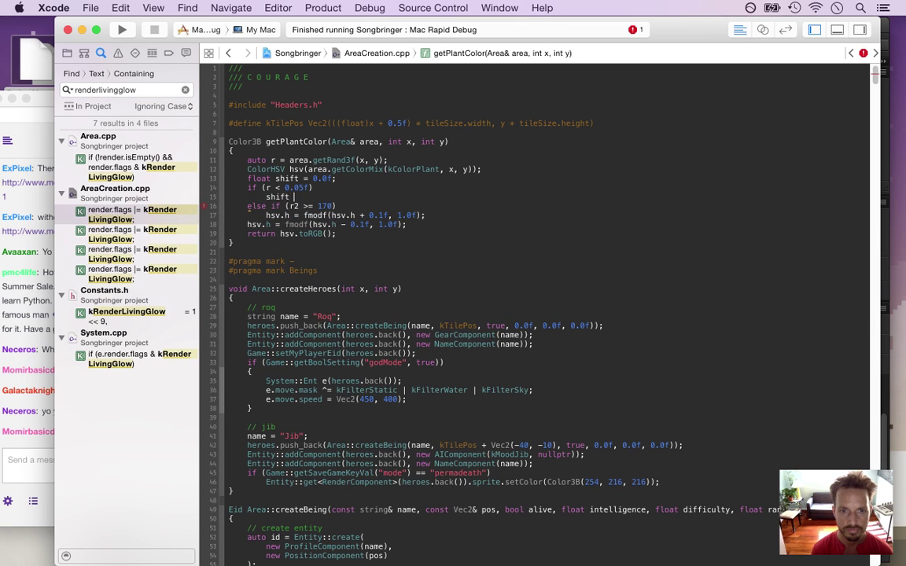
pyautogui.write('t = 0.2f;')
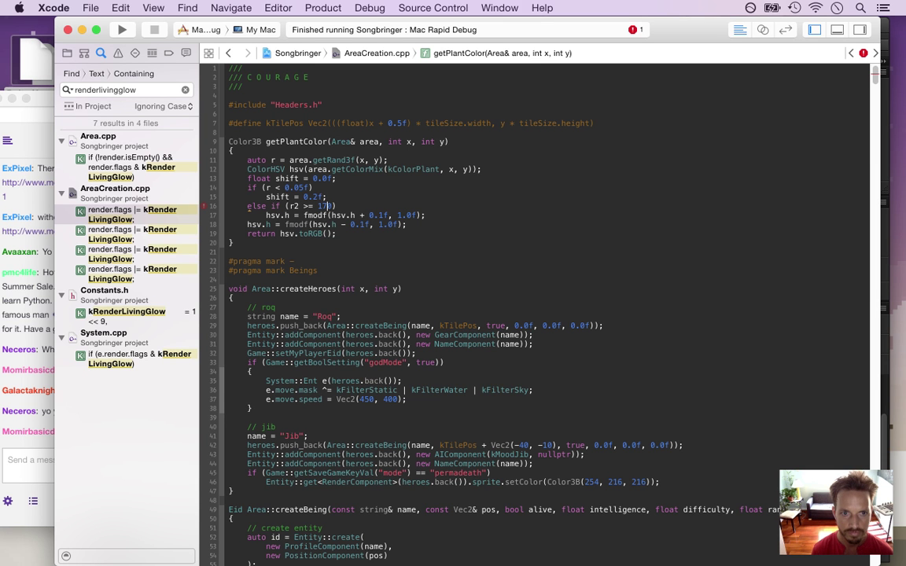
# Switch to the Twitch chat window, read the newest viewer messages, and return to the code in Xcode.
pyautogui.click(43, 361)
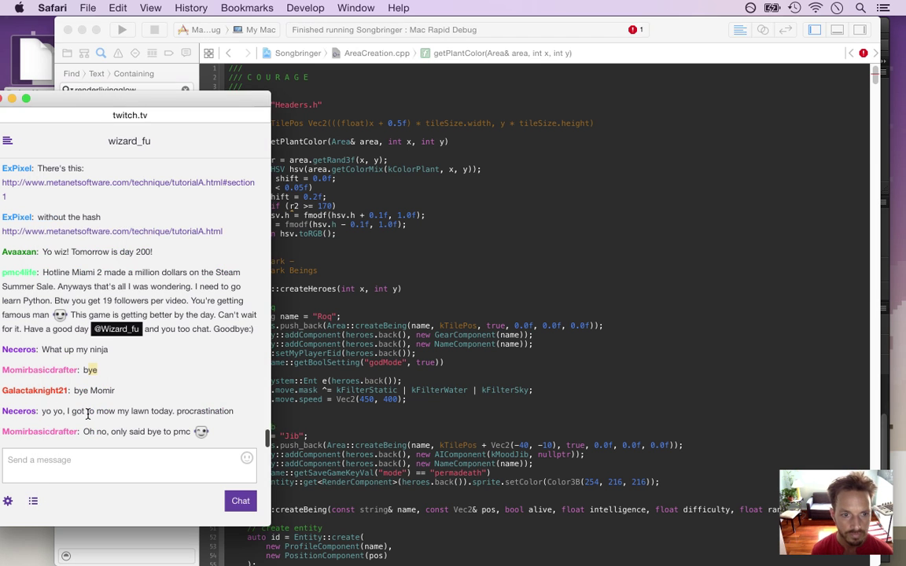
pyautogui.moveTo(65, 415); pyautogui.dragTo(191, 413)
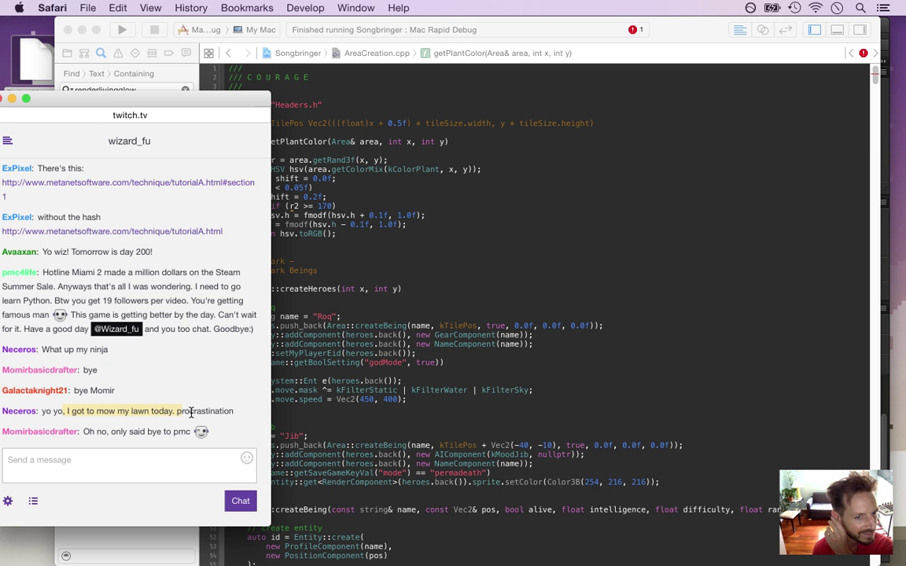
pyautogui.moveTo(111, 432); pyautogui.dragTo(178, 442)
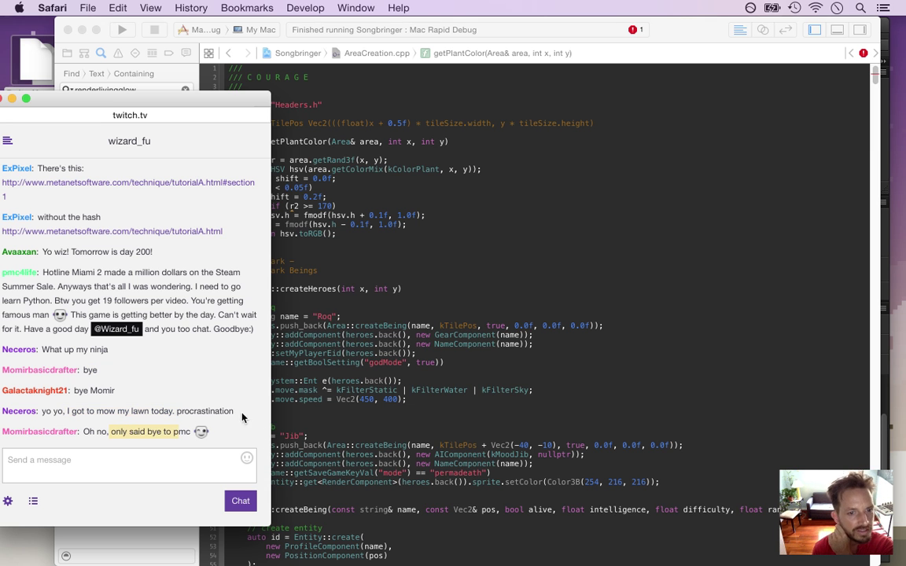
pyautogui.click(334, 279)
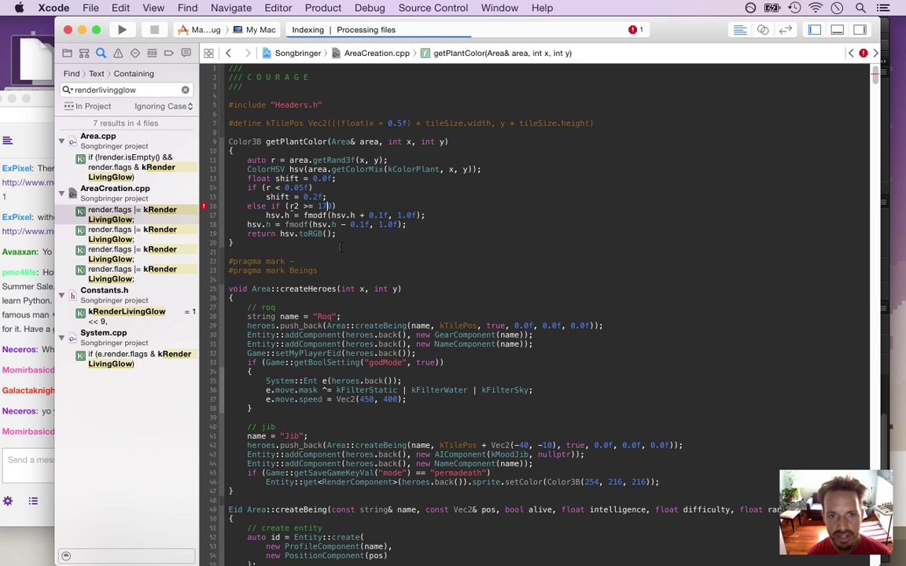
# Duplicate the first if block below itself and turn the copy into else if (r < 0.333f) with shift = 0.1f;.
pyautogui.click(333, 198)
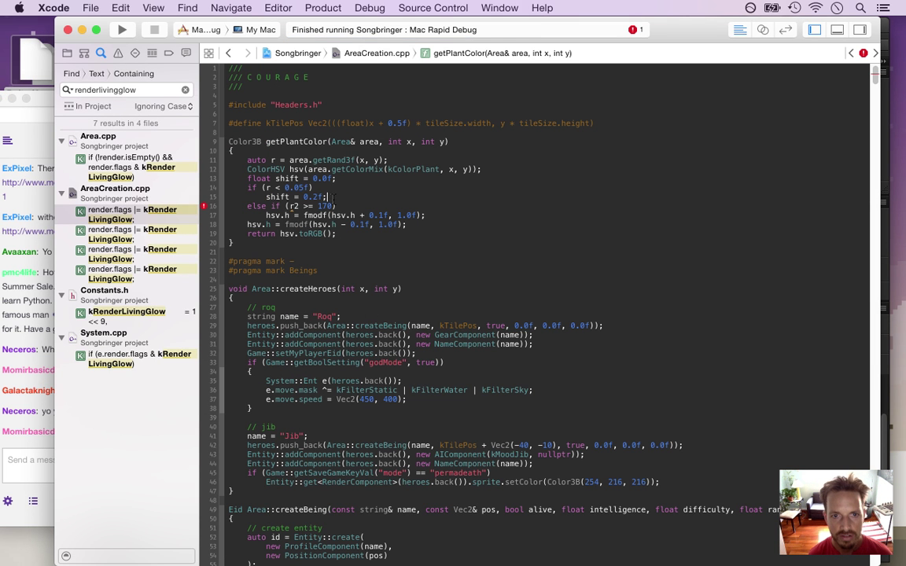
pyautogui.hotkey('shift', 'Down')
pyautogui.hotkey('shift', 'Down')
pyautogui.press('super+c')
pyautogui.press('Right')
pyautogui.press('super+v')
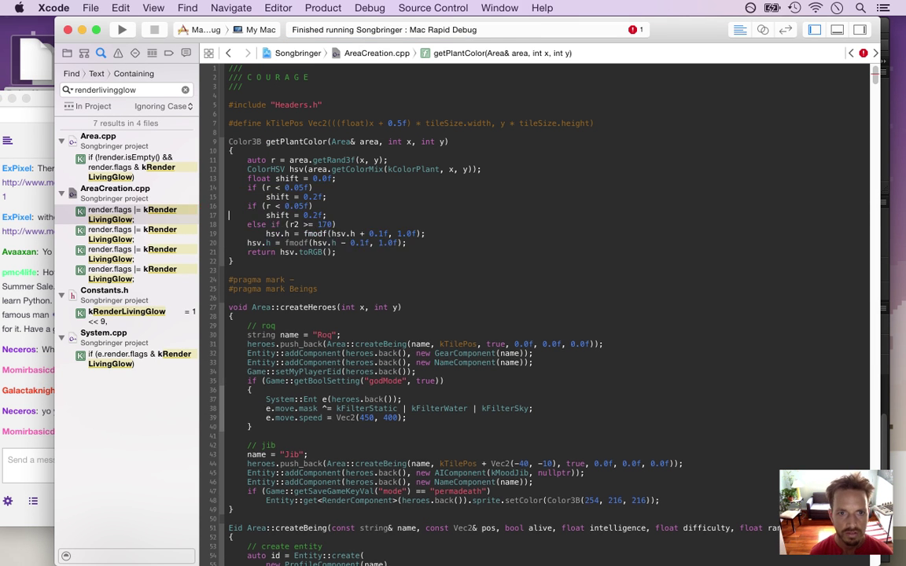
pyautogui.write('else')
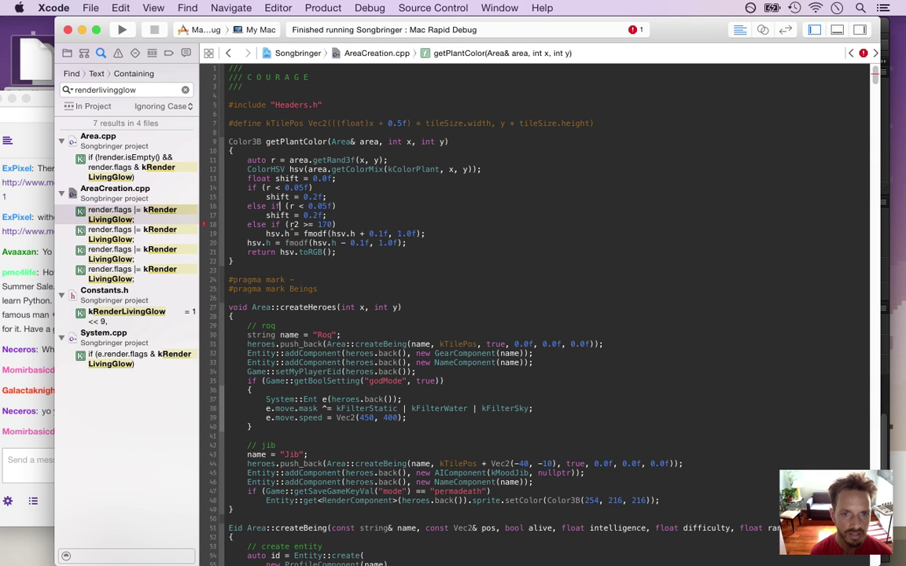
pyautogui.press('Delete')
pyautogui.press('Delete')
pyautogui.write('333')
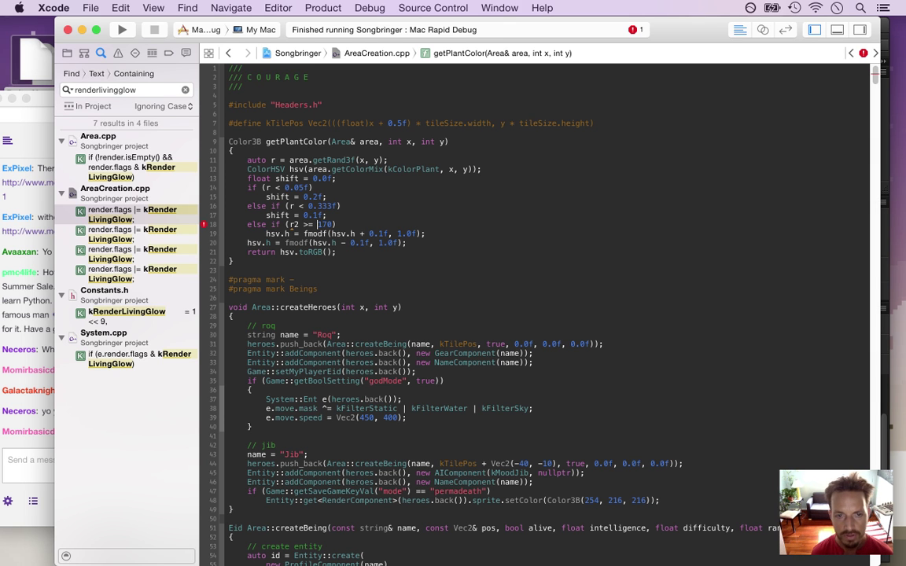
# Replace the 170 threshold in the last else-if with 0.95f and start a shift statement on a new line beneath it.
pyautogui.press('BackSpace')
pyautogui.press('BackSpace')
pyautogui.press('BackSpace')
pyautogui.press('BackSpace')
pyautogui.write('0.95f)')
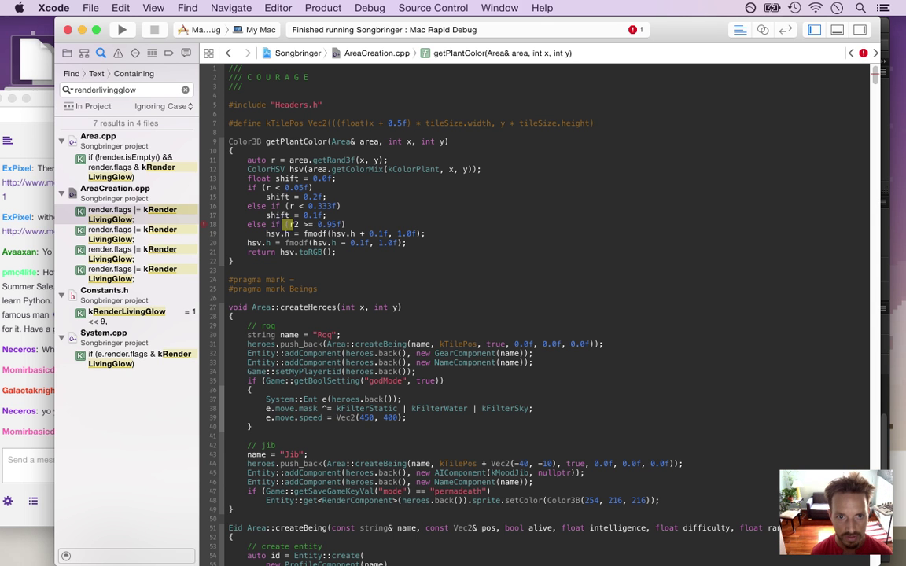
pyautogui.press('Return')
pyautogui.write('shiftt')
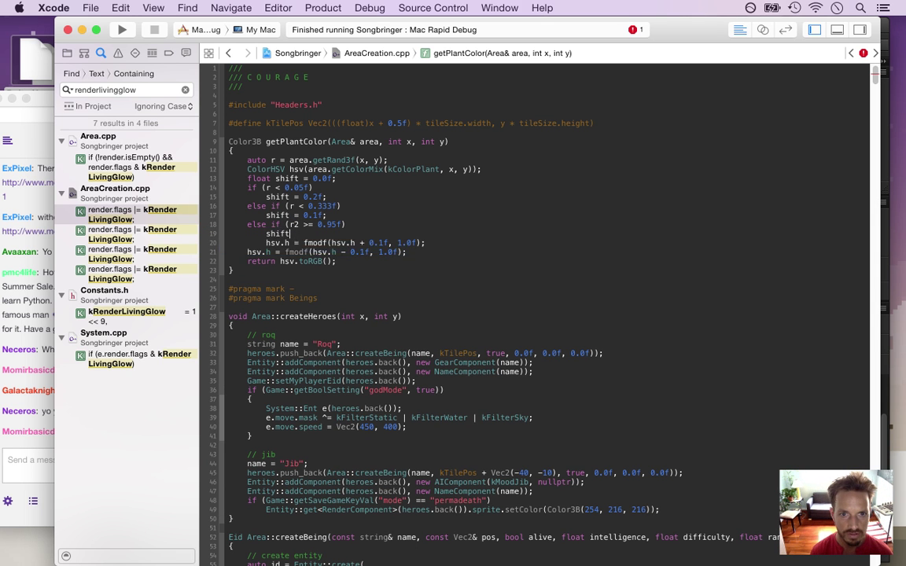
# Make the first two shift values negative, -0.2f and -0.1f, and complete the third branch's statement as shift = 0.2f;.
pyautogui.write('-')
pyautogui.press('Down')
pyautogui.press('Down')
pyautogui.press('Left')
pyautogui.write('-')
pyautogui.press('Down')
pyautogui.write('= 0.')
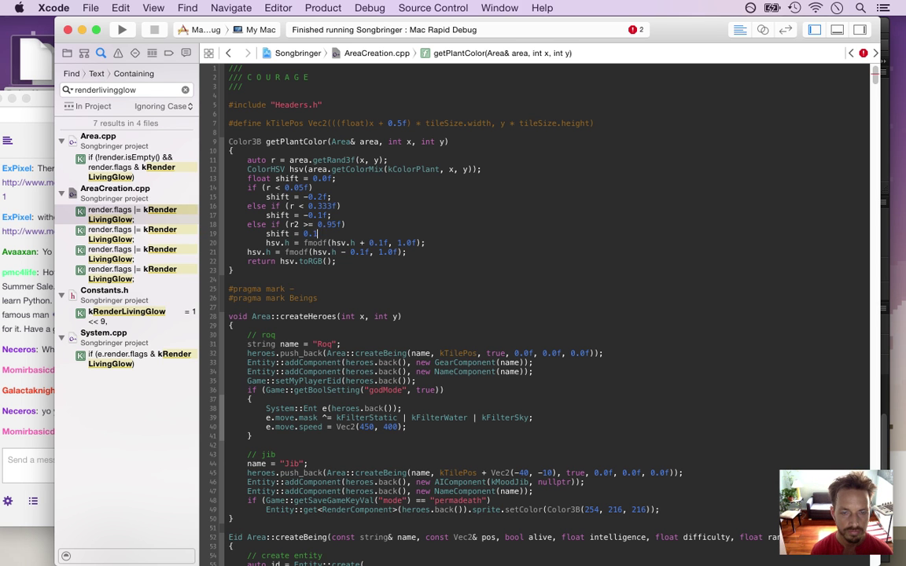
pyautogui.write('1')
pyautogui.press('BackSpace')
pyautogui.write('2f;')
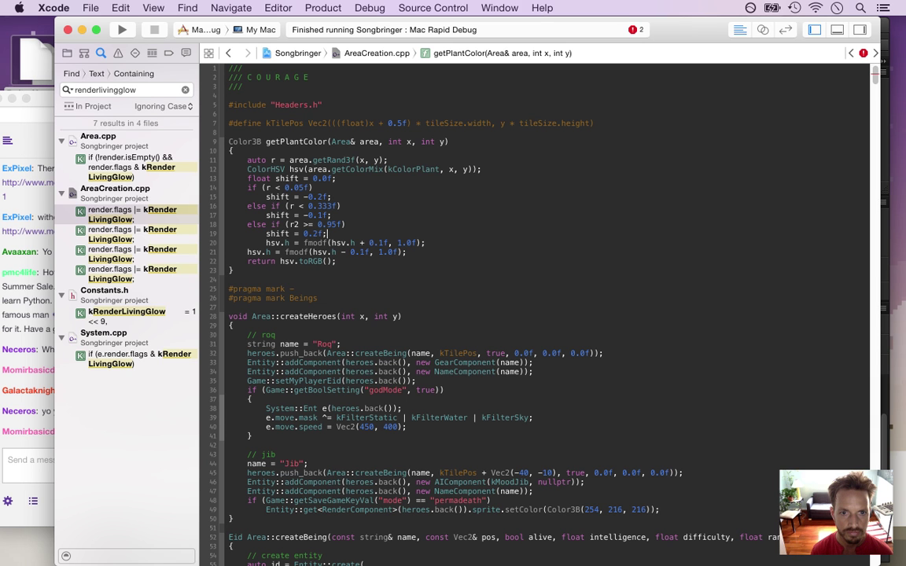
# Duplicate the 0.95f branch as else if (r >= 0.667f) with shift = 0.1f; and change r2 to r in both conditions.
pyautogui.hotkey('shift', 'Down')
pyautogui.hotkey('shift', 'Down')
pyautogui.press('cmd+c')
pyautogui.press('Left')
pyautogui.press('cmd+v')
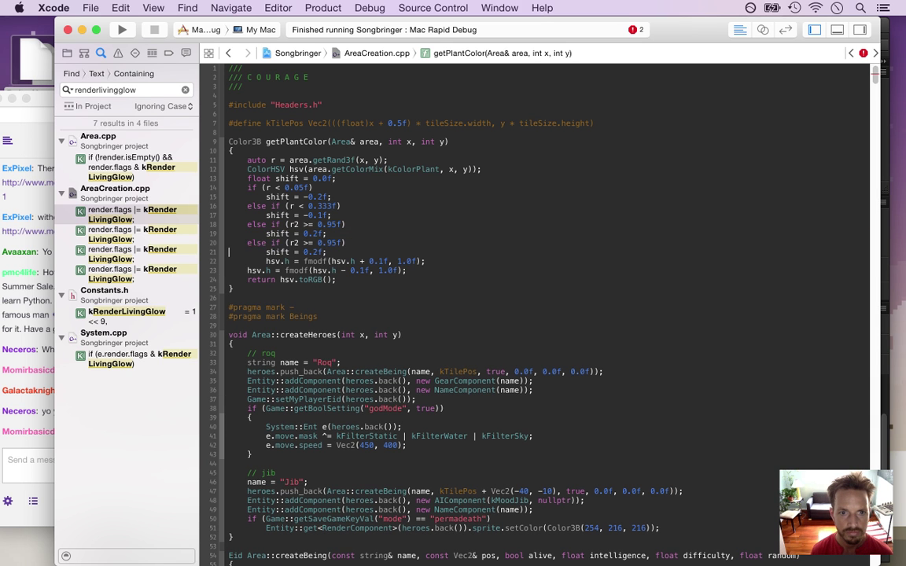
pyautogui.press('Delete')
pyautogui.press('Down')
pyautogui.press('Delete')
pyautogui.write('=')
pyautogui.click(290, 243)
pyautogui.press('Delete')
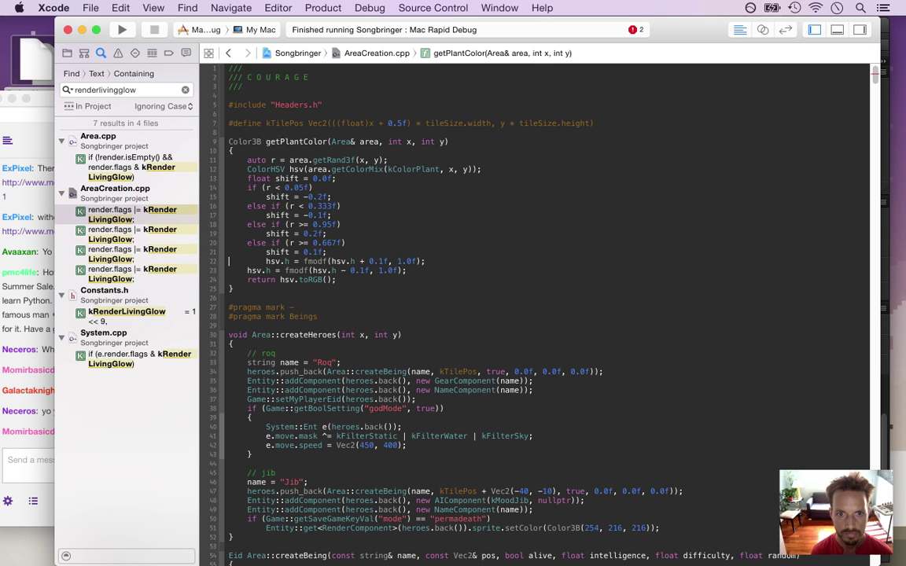
# Delete the leftover hsv.h + 0.1f line and rewrite the remaining hue assignment as fmodf(hsv.h + shift, 1.0f).
pyautogui.hotkey('shift', 'Down')
pyautogui.press('BackSpace')
pyautogui.hotkey('alt', 'Right')
pyautogui.hotkey('alt', 'Right')
pyautogui.hotkey('alt', 'Right')
pyautogui.press('Right')
pyautogui.press('Delete')
pyautogui.press('Delete')
pyautogui.press('Delete')
pyautogui.press('Delete')
pyautogui.press('Delete')
pyautogui.press('Delete')
pyautogui.write('+ shift')
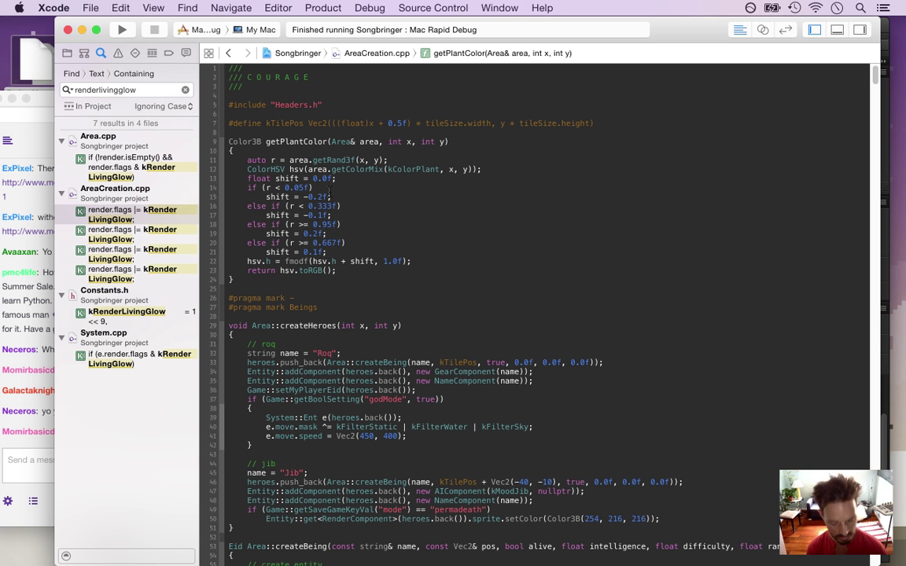
# Build the project and review getPlantColor's thresholds and shift values.
pyautogui.press('cmd+r')
pyautogui.moveTo(223, 143); pyautogui.dragTo(385, 285)
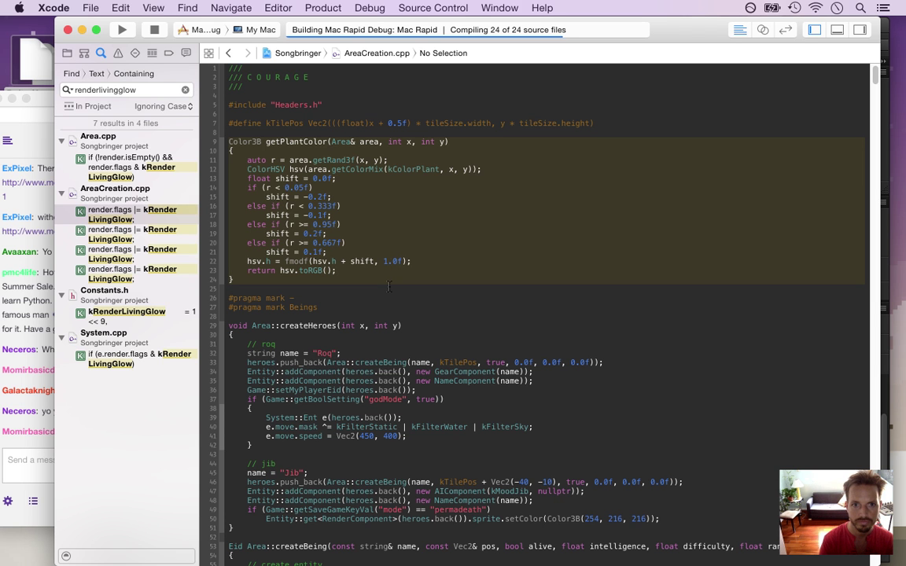
pyautogui.click(308, 196)
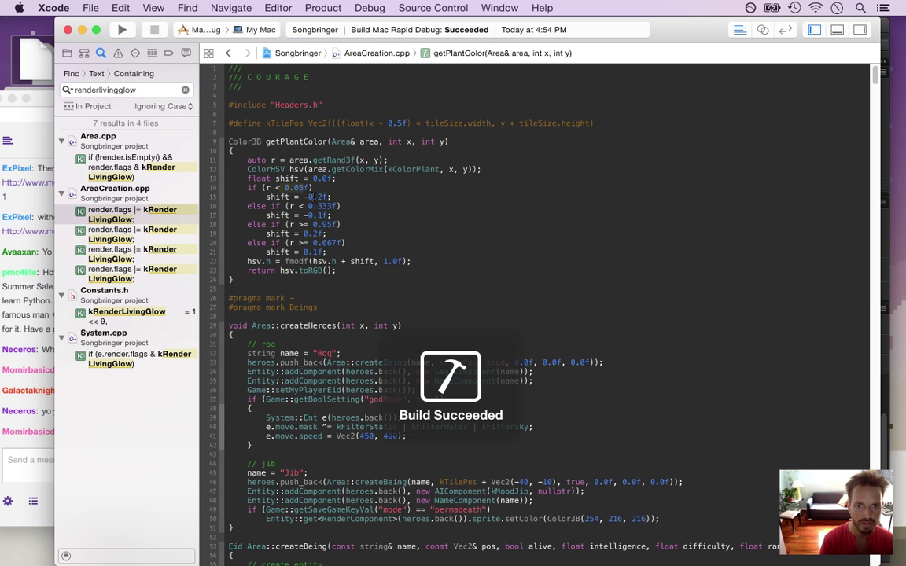
pyautogui.doubleClick(310, 215)
pyautogui.doubleClick(322, 224)
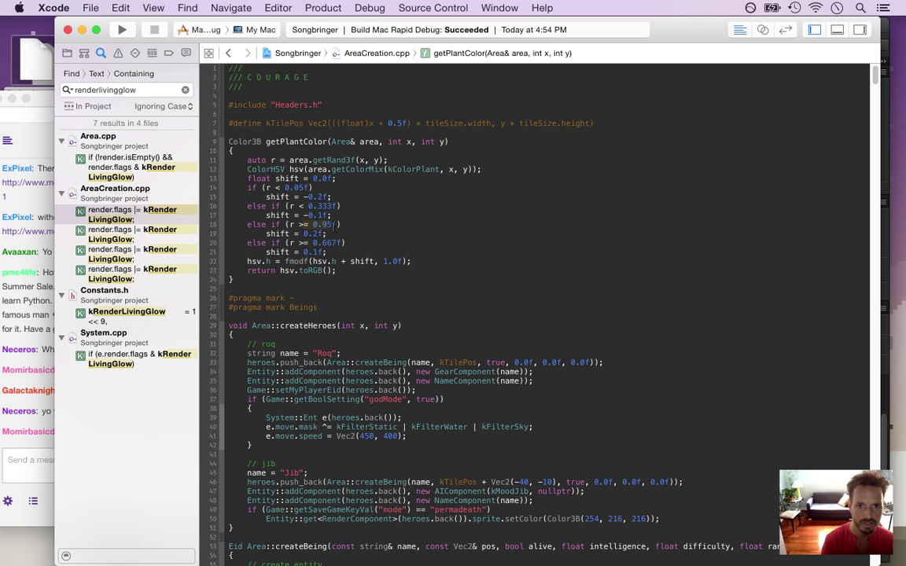
pyautogui.doubleClick(311, 233)
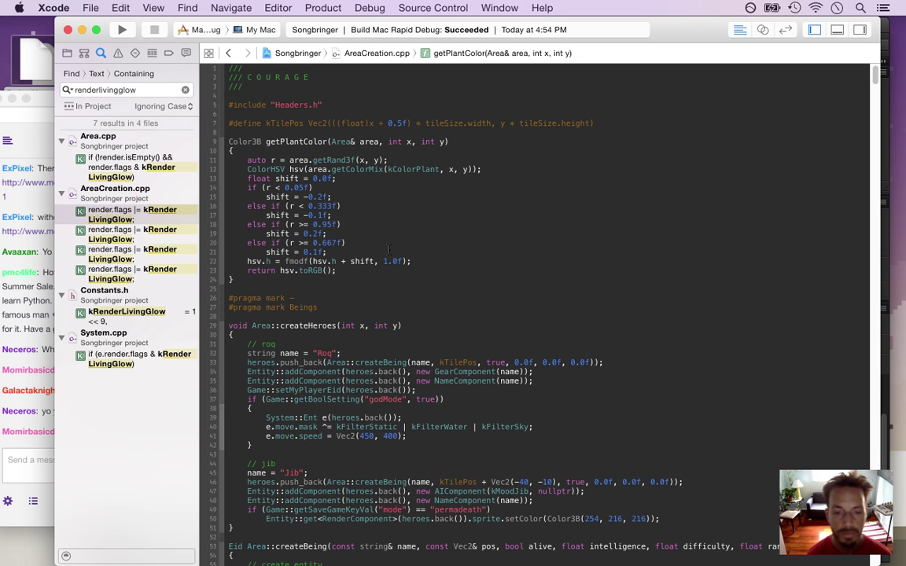
# In Area::createTreeTile, delete the ColorHSV declaration and the r2-based hue branches above the setColor call.
pyautogui.click(474, 55)
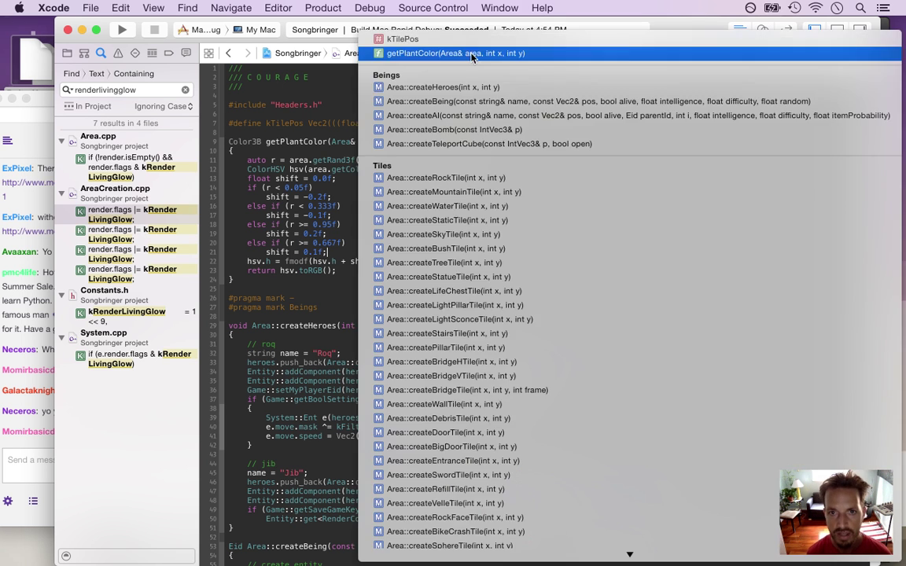
pyautogui.click(485, 266)
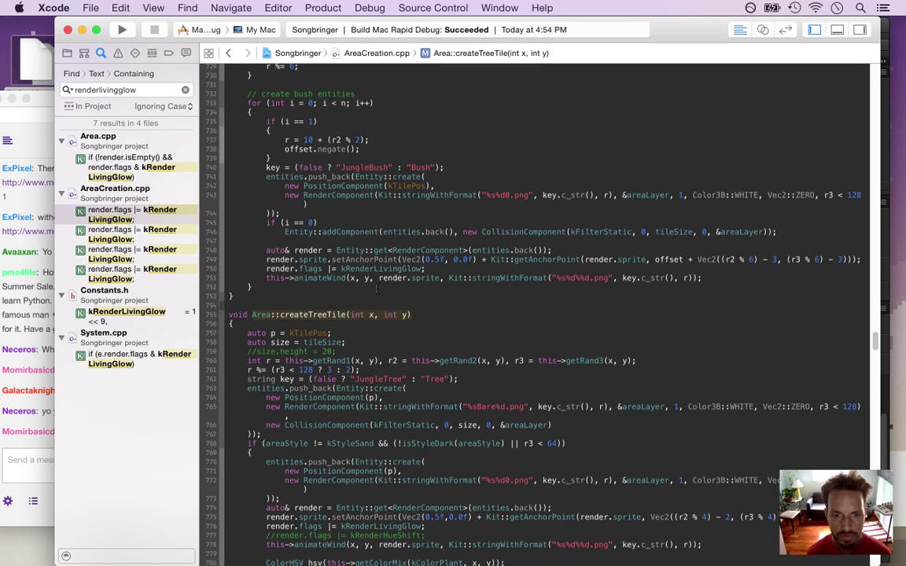
pyautogui.press('Down')
pyautogui.press('Down')
pyautogui.press('Down')
pyautogui.press('Down')
pyautogui.press('Down')
pyautogui.press('Down')
pyautogui.press('Down')
pyautogui.press('Down')
pyautogui.press('Down')
pyautogui.press('Down')
pyautogui.press('Down')
pyautogui.press('Down')
pyautogui.press('Down')
pyautogui.press('Down')
pyautogui.press('Down')
pyautogui.press('Down')
pyautogui.press('Down')
pyautogui.press('Down')
pyautogui.press('Down')
pyautogui.press('Down')
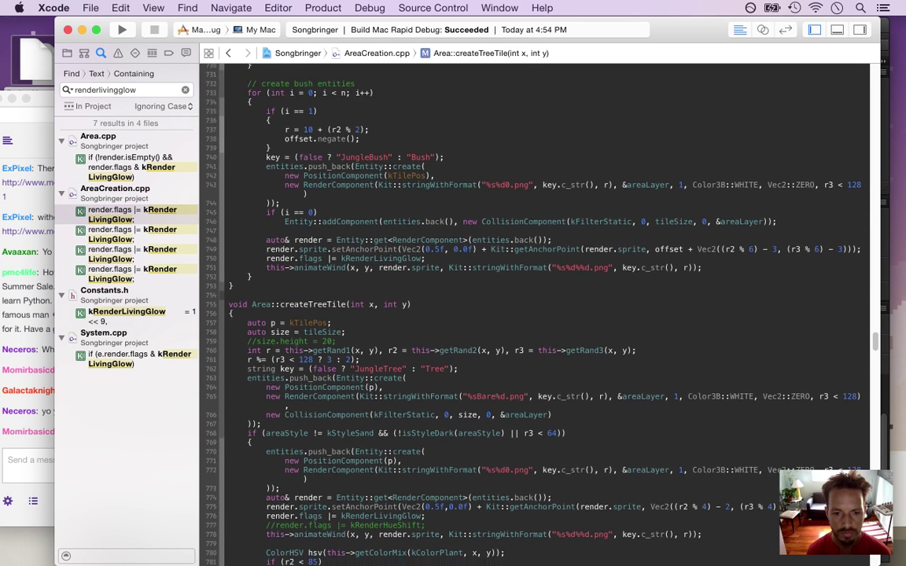
pyautogui.press('Up')
pyautogui.press('Up')
pyautogui.press('Up')
pyautogui.press('Up')
pyautogui.press('Up')
pyautogui.press('Up')
pyautogui.press('Up')
pyautogui.press('Up')
pyautogui.press('Up')
pyautogui.press('Up')
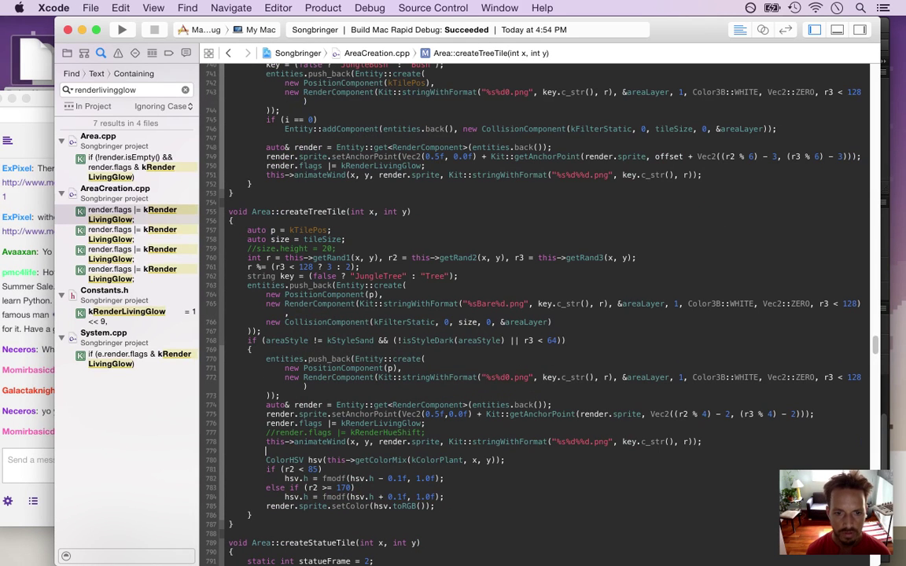
pyautogui.hotkey('shift', 'Down')
pyautogui.hotkey('shift', 'Down')
pyautogui.hotkey('shift', 'Down')
pyautogui.hotkey('shift', 'Down')
pyautogui.hotkey('shift', 'Down')
pyautogui.hotkey('shift', 'Down')
pyautogui.press('BackSpace')
# Replace hsv.toRGB() in createTreeTile's setColor call with getPlantColor(*this, x, y).
pyautogui.press('super+Right')
pyautogui.press('Left')
pyautogui.press('Left')
pyautogui.press('Left')
pyautogui.press('Left')
pyautogui.press('Left')
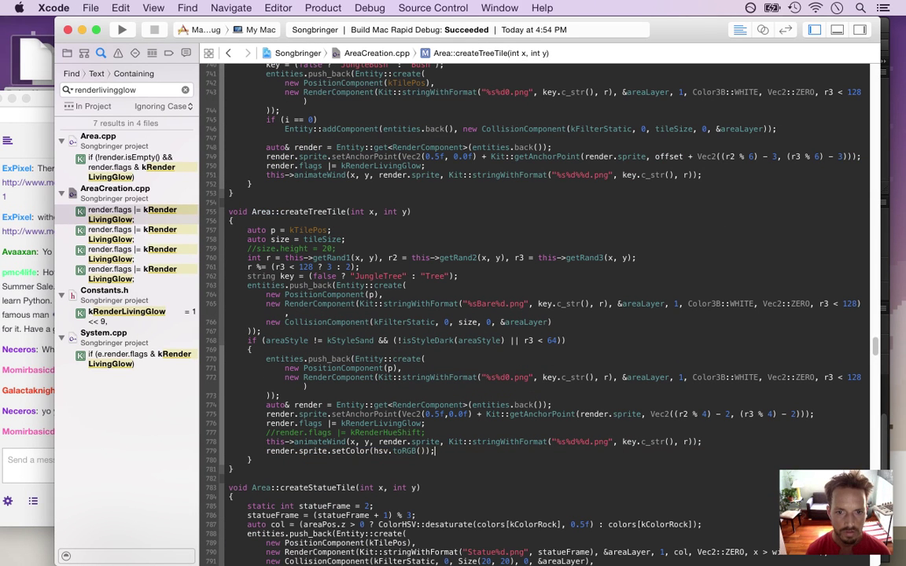
pyautogui.press('Right')
pyautogui.press('Right')
pyautogui.press('Right')
pyautogui.press('Right')
pyautogui.press('Left')
pyautogui.press('BackSpace')
pyautogui.press('BackSpace')
pyautogui.press('BackSpace')
pyautogui.press('BackSpace')
pyautogui.press('BackSpace')
pyautogui.press('BackSpace')
pyautogui.press('BackSpace')
pyautogui.press('BackSpace')
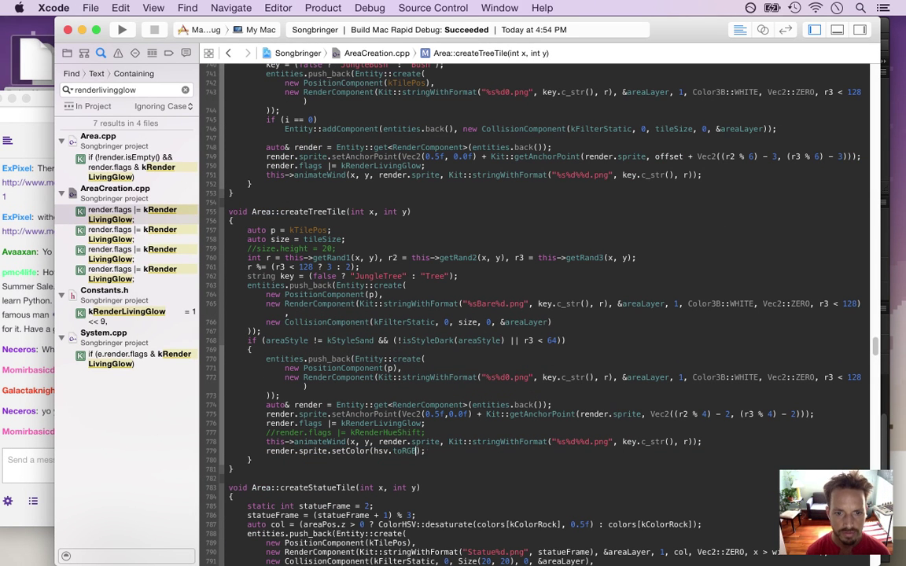
pyautogui.press('BackSpace')
pyautogui.press('BackSpace')
pyautogui.press('BackSpace')
pyautogui.write('ge')
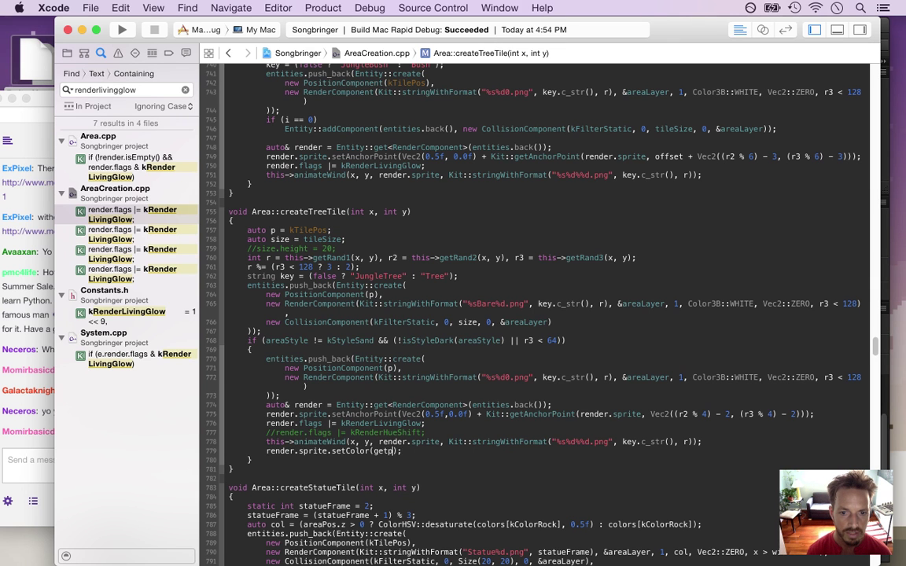
pyautogui.write('tPla')
pyautogui.press('Return')
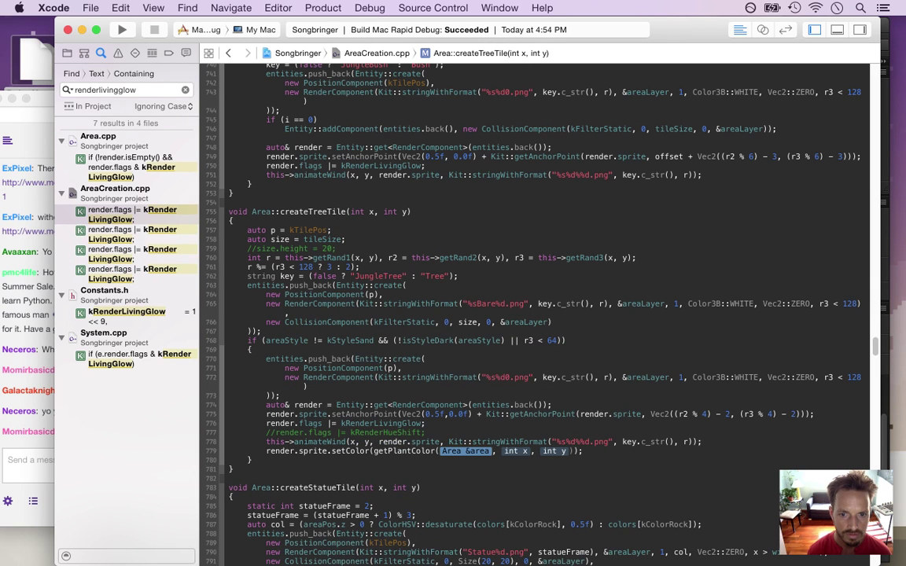
pyautogui.write('*this')
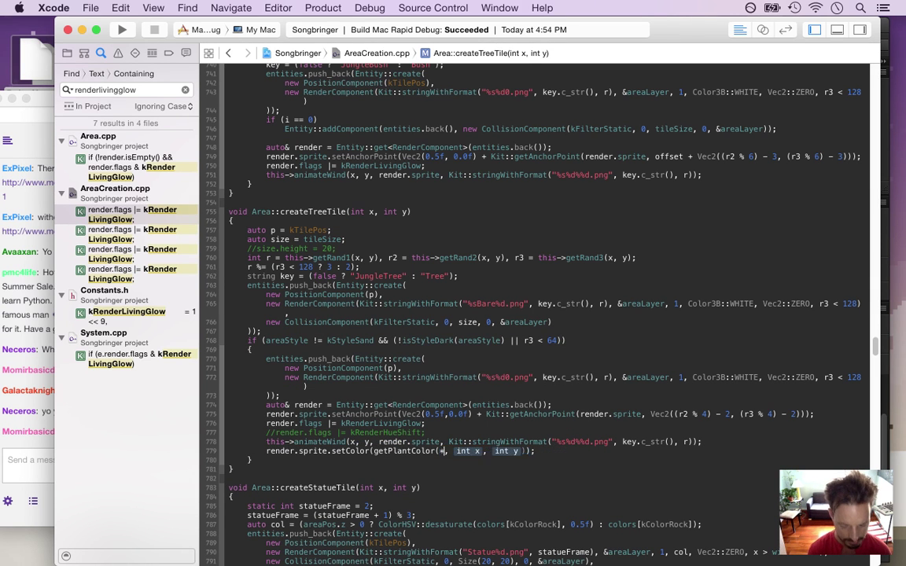
pyautogui.press('Tab')
pyautogui.write('x')
pyautogui.press('Tab')
pyautogui.write('y')
# Copy the getPlantColor setColor line into createMountainTile's plant branch, directly below its MountainHexPlant animateWind call.
pyautogui.hotkey('shift', 'Down')
pyautogui.press('super+c')
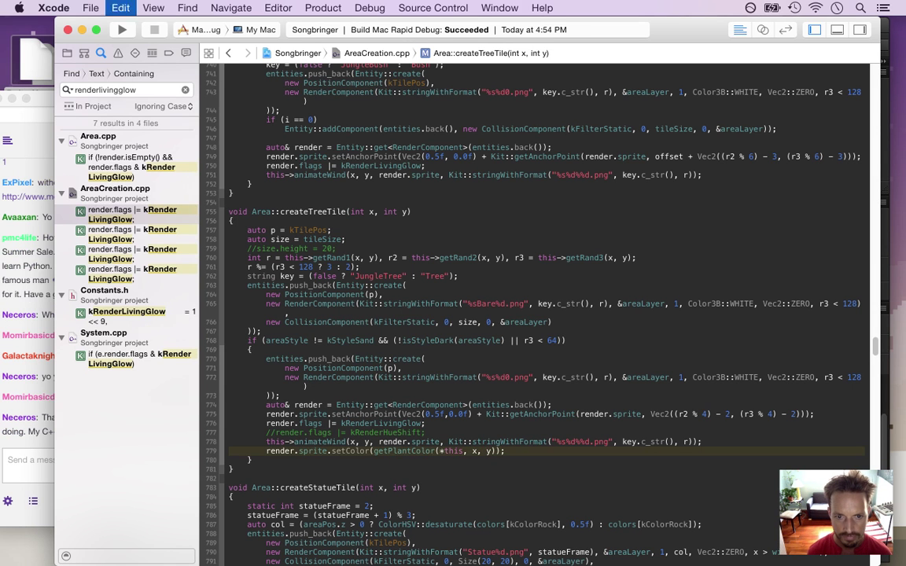
pyautogui.press('Up')
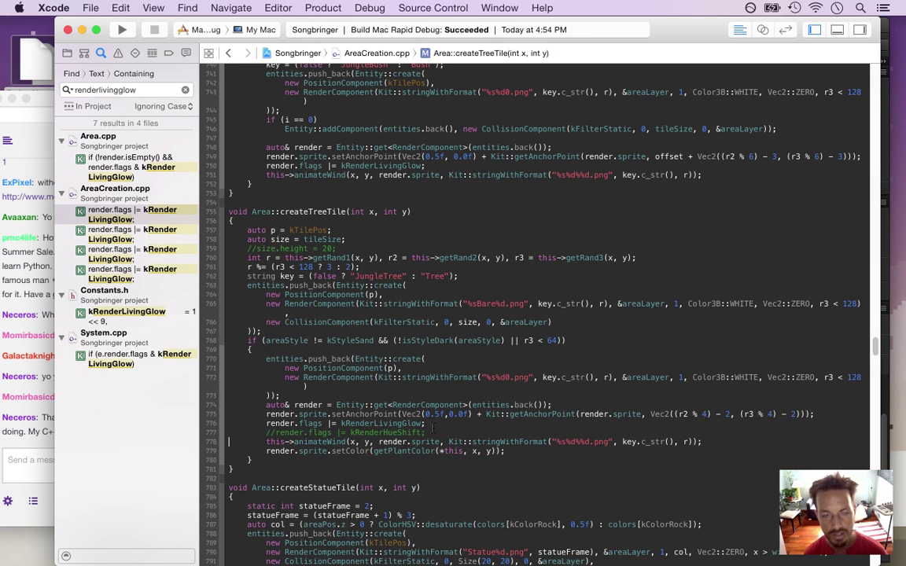
pyautogui.click(129, 210)
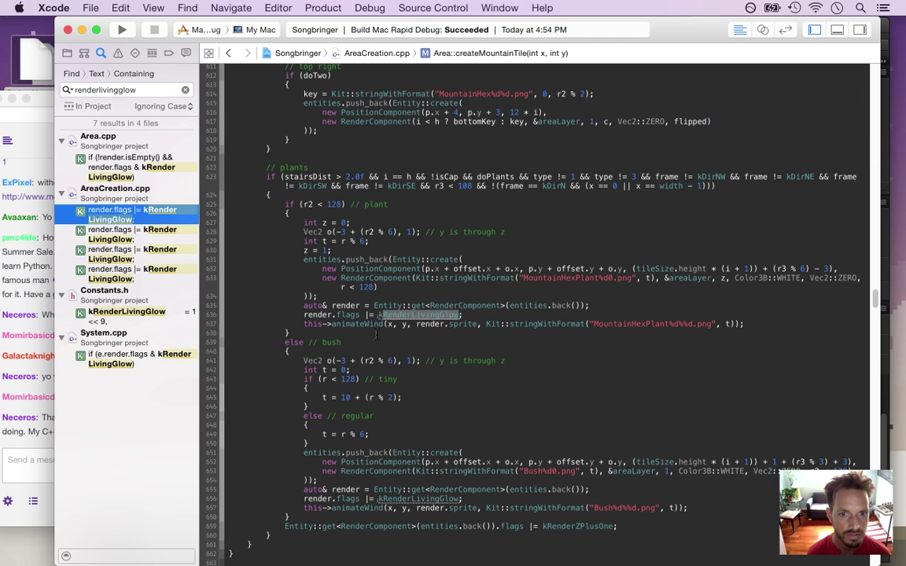
pyautogui.click(376, 334)
pyautogui.press('super+v')
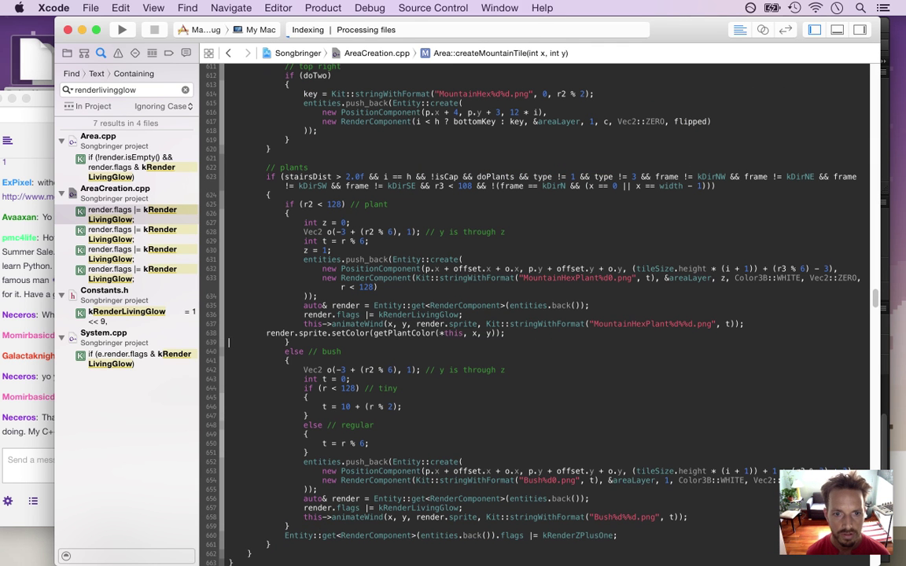
# Add the getPlantColor setColor line to createMountainTile's bush branch, directly below its animateWind call, and save the file.
pyautogui.press('Down')
pyautogui.press('Down')
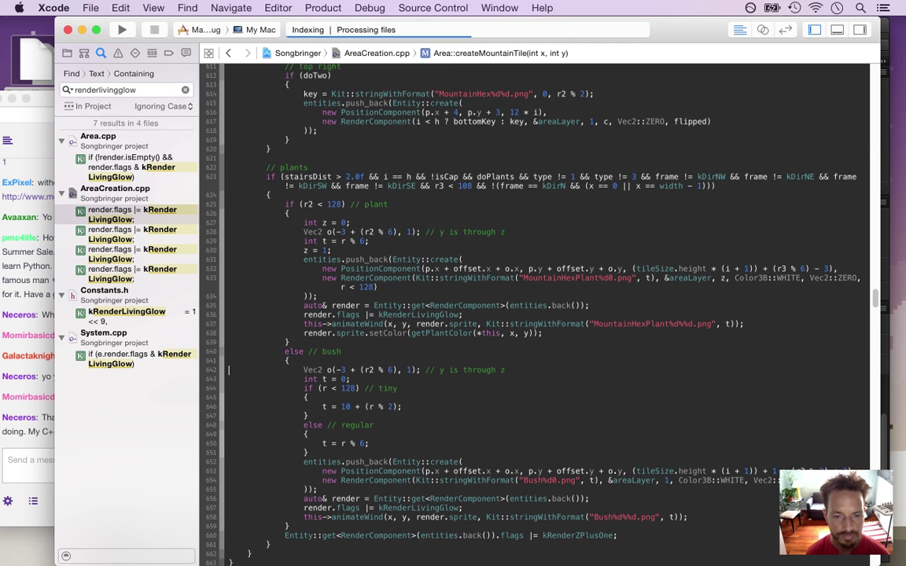
pyautogui.press('super+v')
pyautogui.press('super+s')
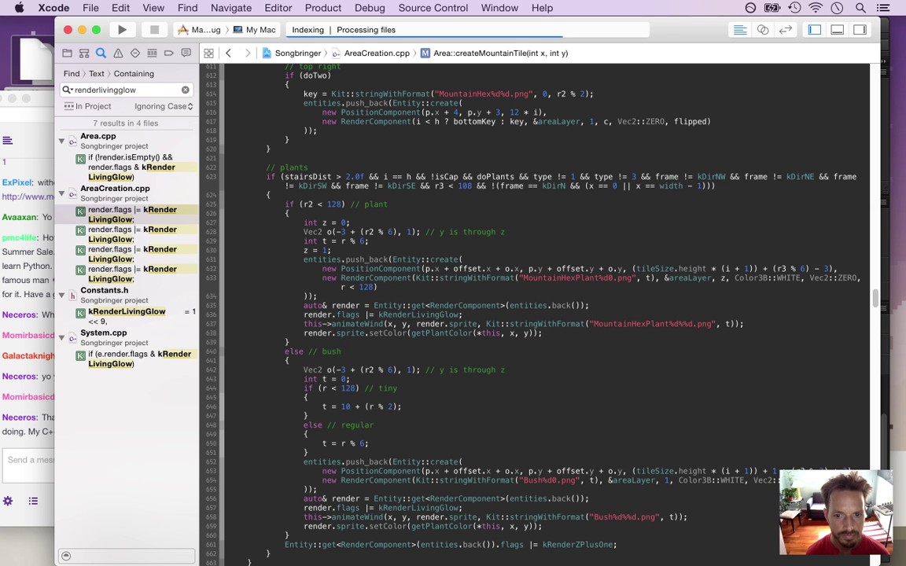
# Add the getPlantColor setColor line below createBushTile's animateWind call, indent it to match, and save the file.
pyautogui.click(146, 248)
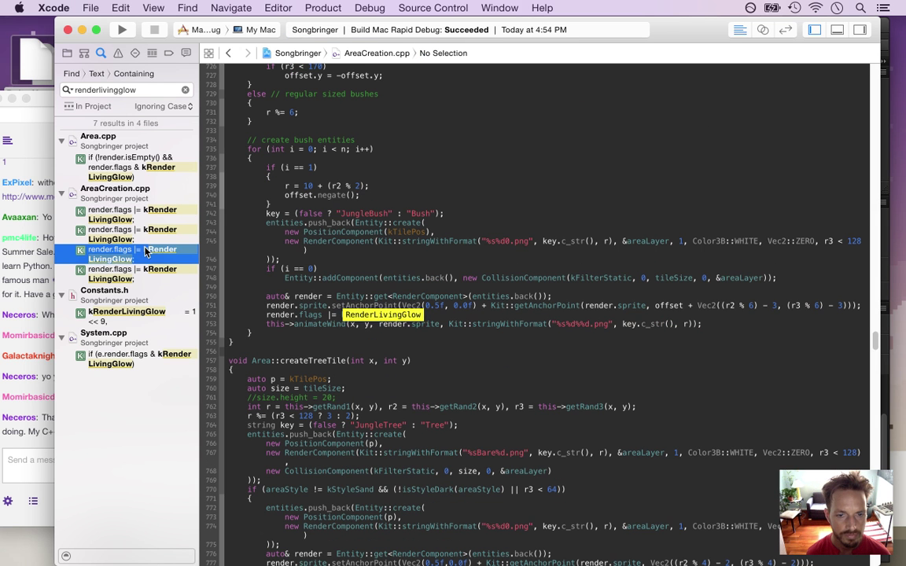
pyautogui.click(247, 324)
pyautogui.press('super+v')
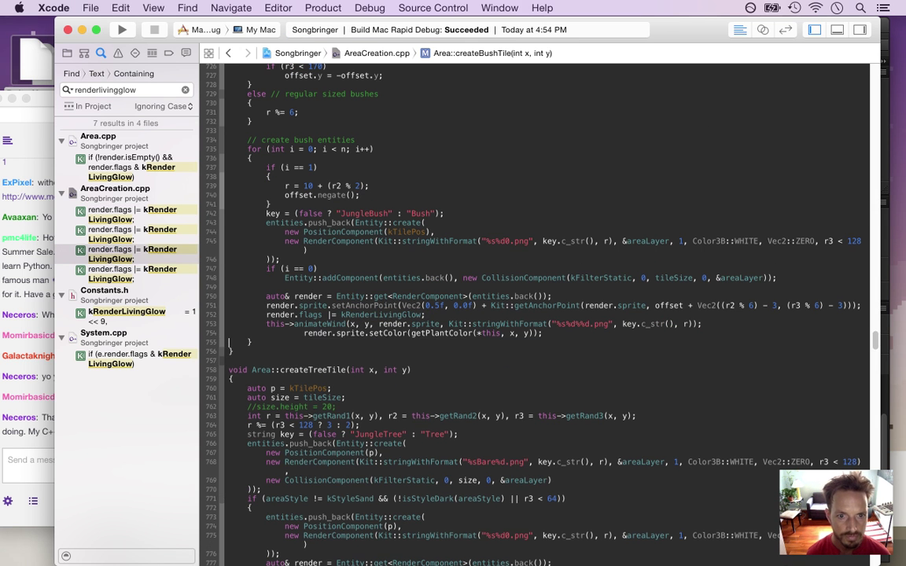
pyautogui.press('Tab')
pyautogui.press('super+s')
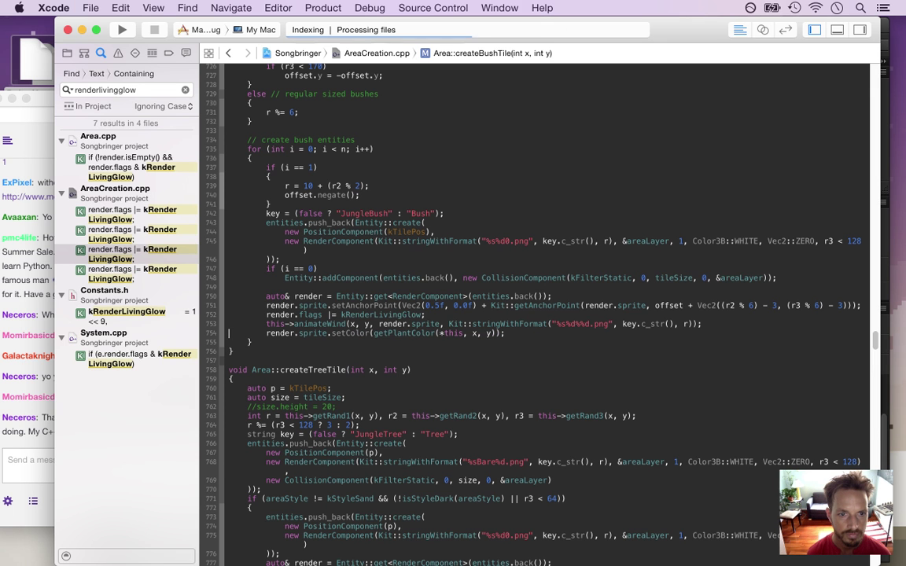
# Check the last kRenderLivingGlow search result in AreaCreation.cpp and build the project.
pyautogui.click(142, 272)
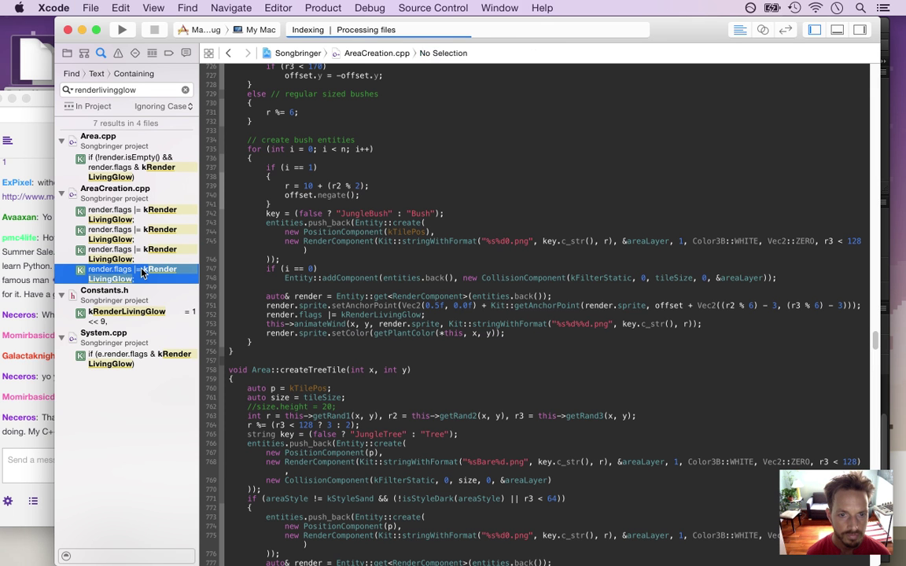
pyautogui.click(318, 350)
pyautogui.press('super+r')
# Switch to the Twitch chat in Safari and read the latest viewer messages.
pyautogui.click(33, 365)
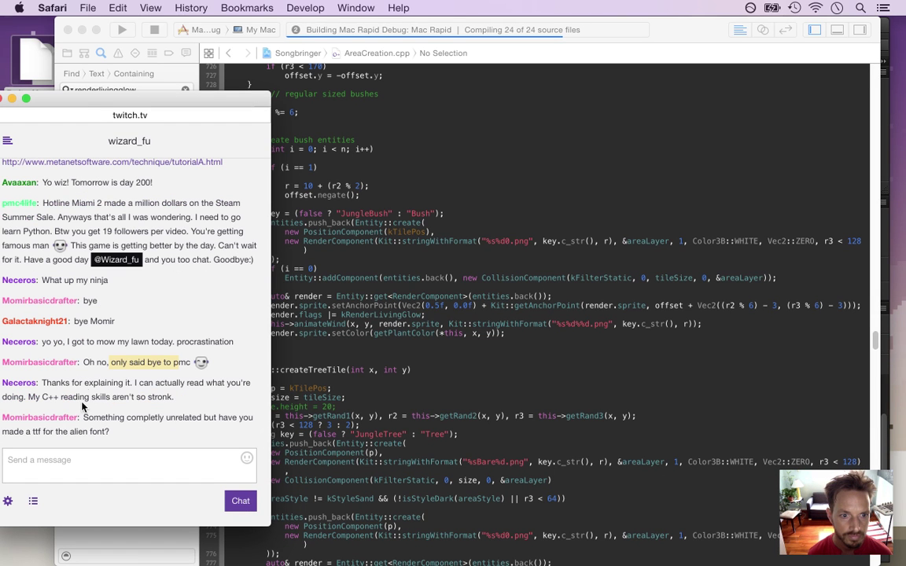
pyautogui.moveTo(66, 383); pyautogui.dragTo(116, 389)
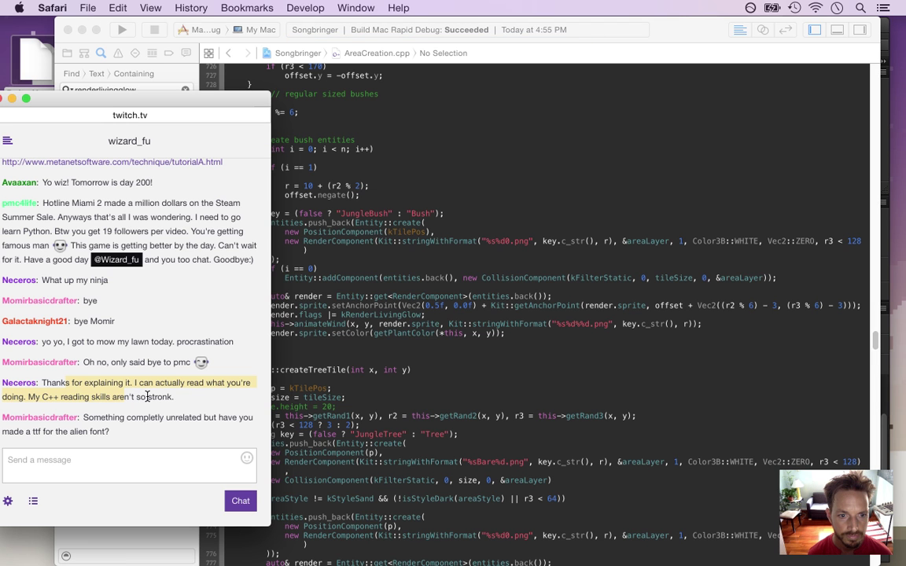
pyautogui.moveTo(94, 417); pyautogui.dragTo(127, 434)
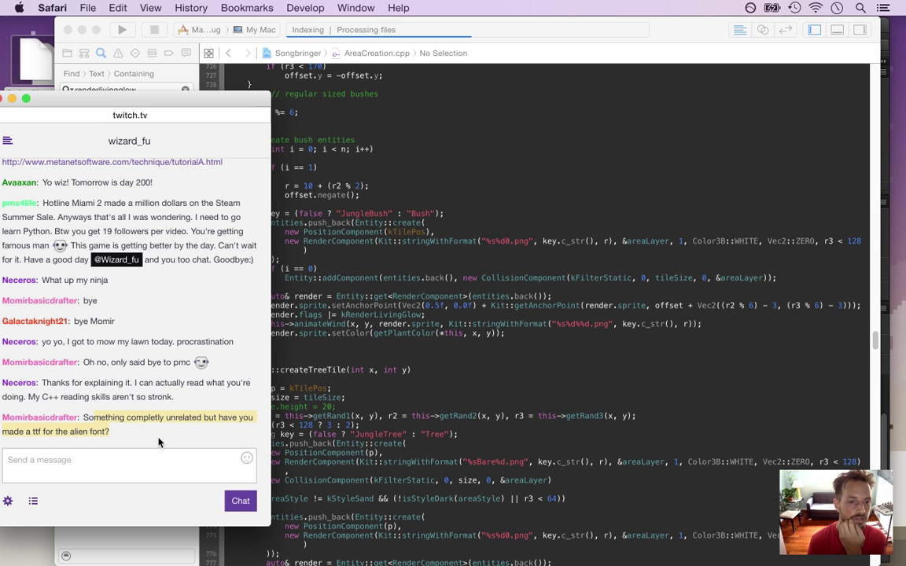
# Run Songbringer from Xcode and walk through the lakeside forest area to examine the plant, bush and tree colours.
pyautogui.click(345, 383)
pyautogui.press('super+r')
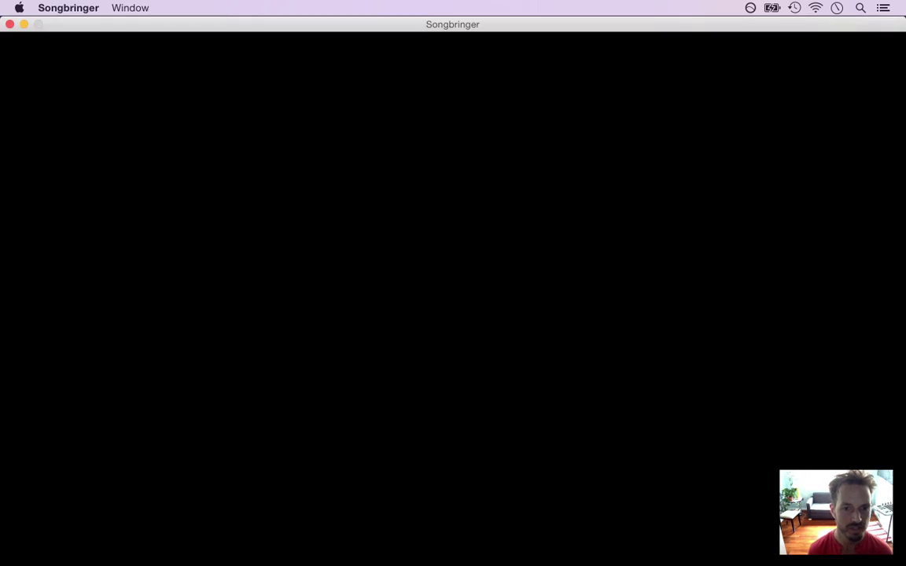
pyautogui.press('Down')
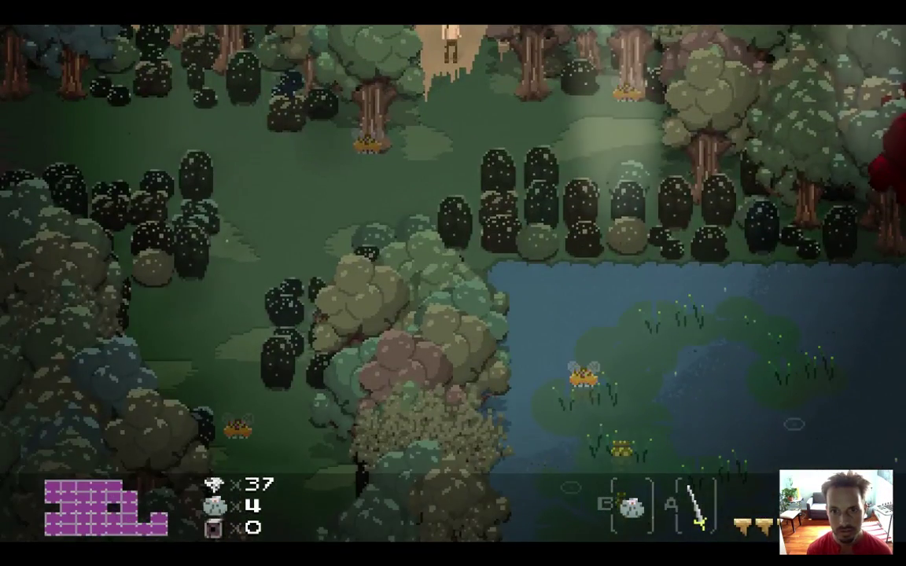
pyautogui.press('Down')
pyautogui.press('Right')
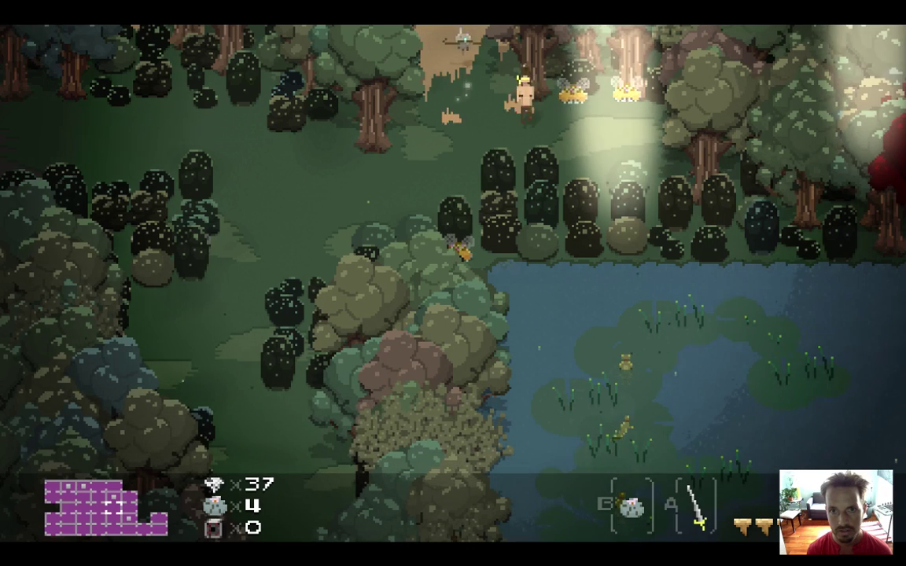
pyautogui.press('Down')
pyautogui.press('Left')
pyautogui.press('Left')
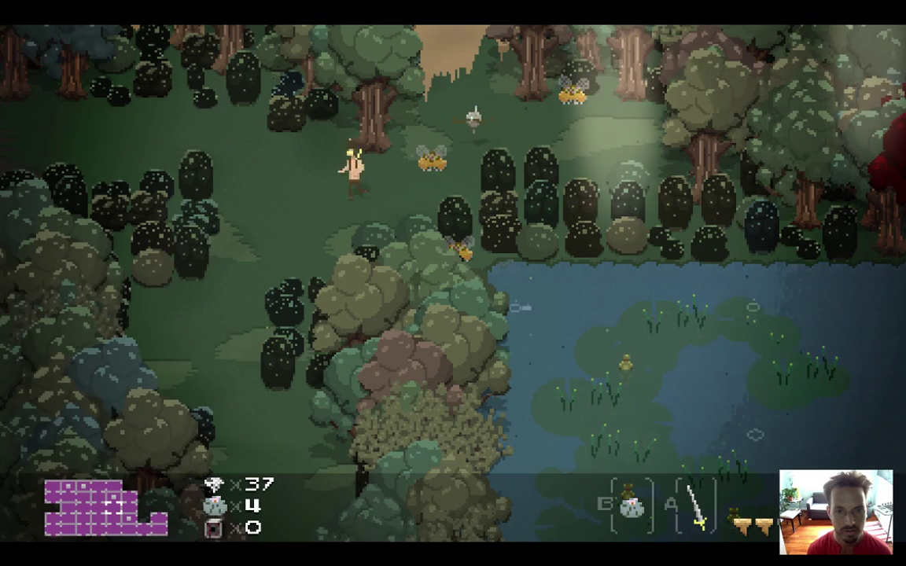
pyautogui.press('Down')
pyautogui.press('Left')
pyautogui.press('Up')
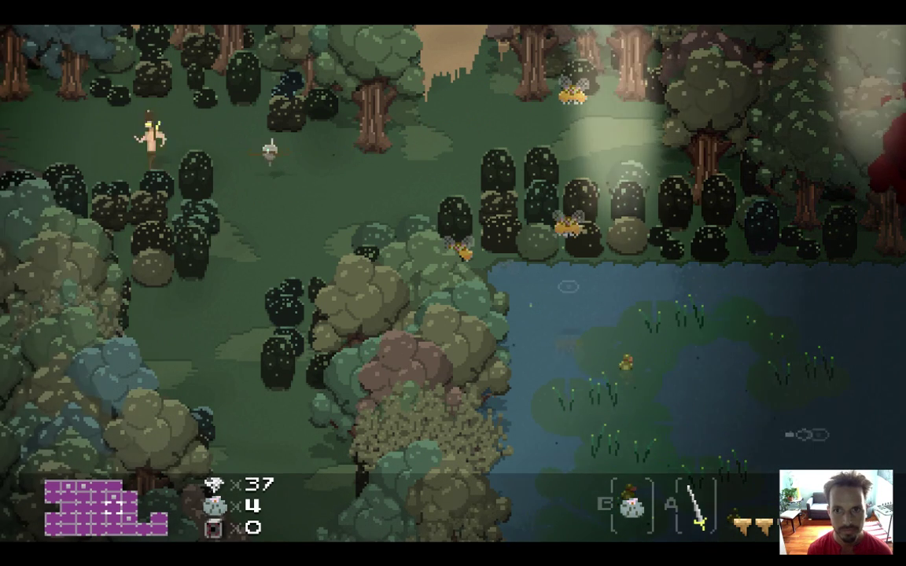
# Walk west into the neighbouring grey area, examine its tree and bush colours around the stone pillar, and quit the game.
pyautogui.press('Left')
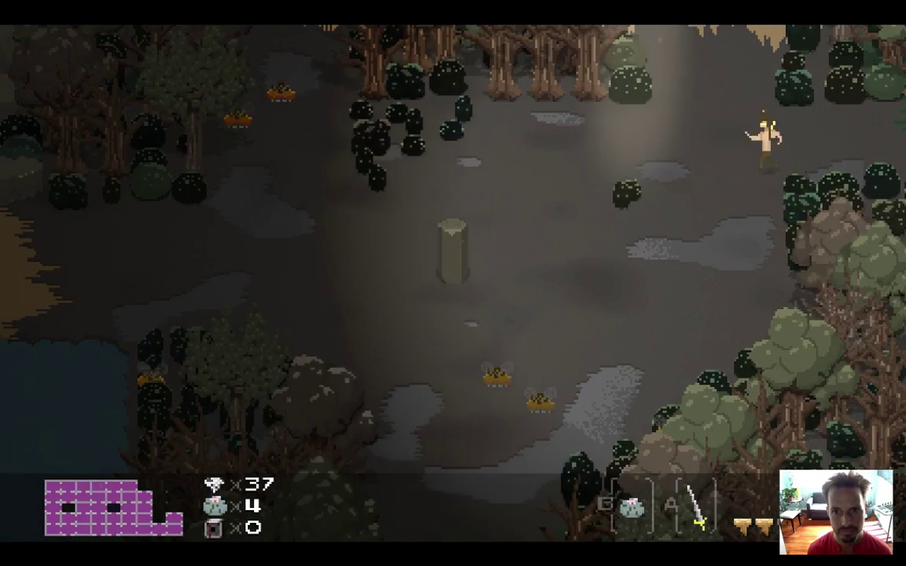
pyautogui.press('Down')
pyautogui.press('Down')
pyautogui.press('Left')
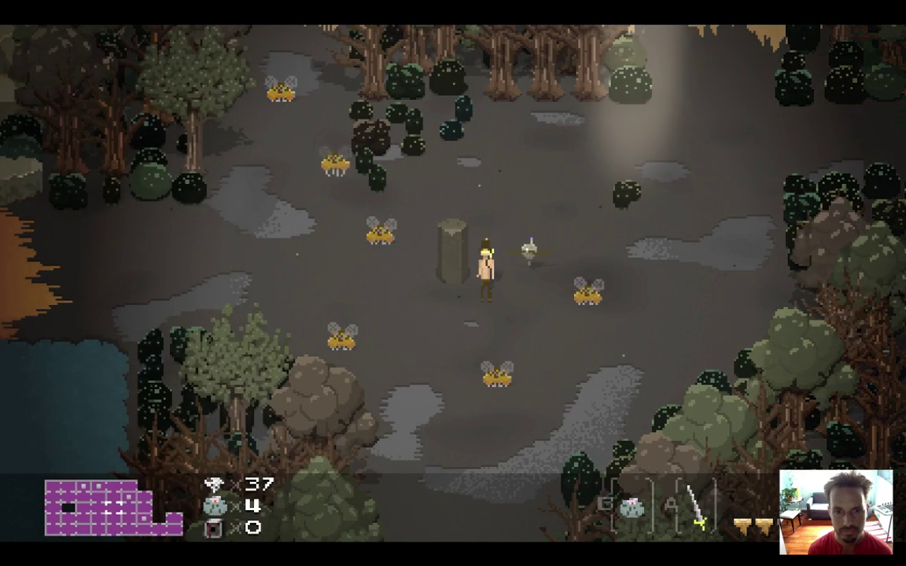
pyautogui.press('super+q')
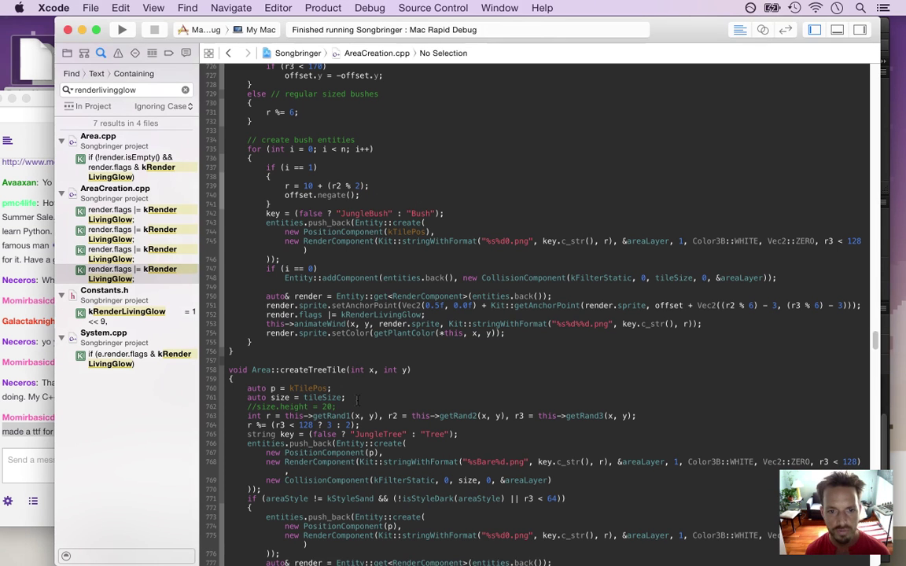
# In Area::createTreeTile, insert an empty if (areaStyle == kStyleSand) block directly above the existing areaStyle condition.
pyautogui.scroll(-5, 534, 314)
pyautogui.click(331, 294)
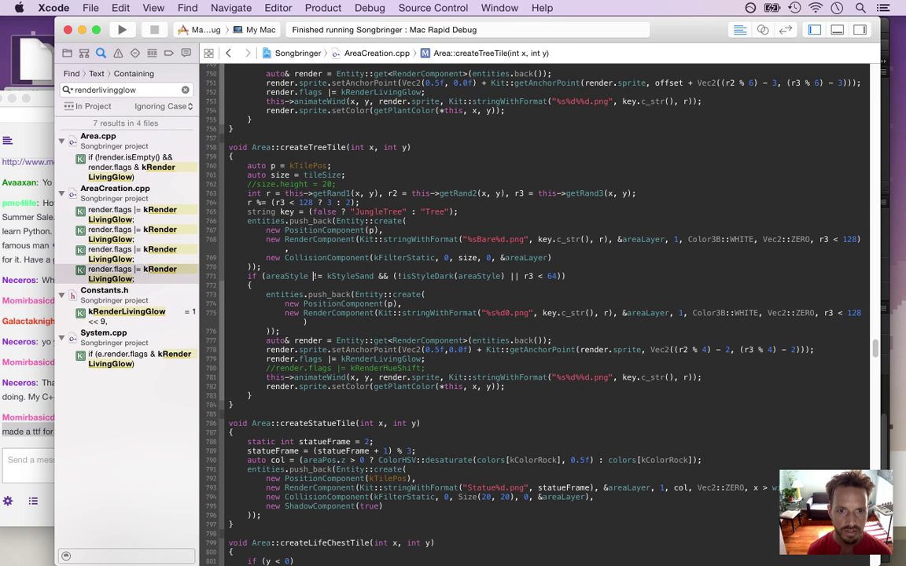
pyautogui.click(264, 276)
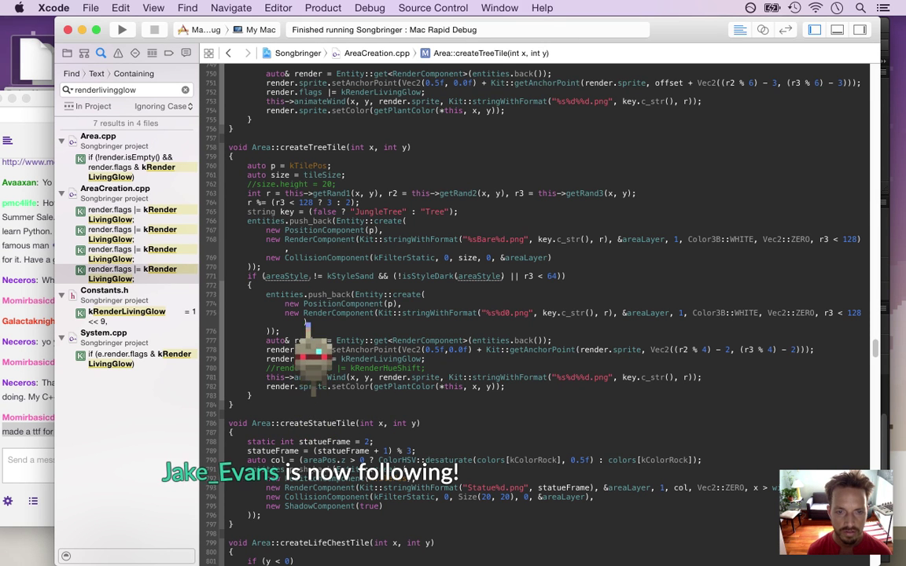
pyautogui.click(262, 266)
pyautogui.press('Return')
pyautogui.press('Return')
pyautogui.press('Up')
pyautogui.write('if ')
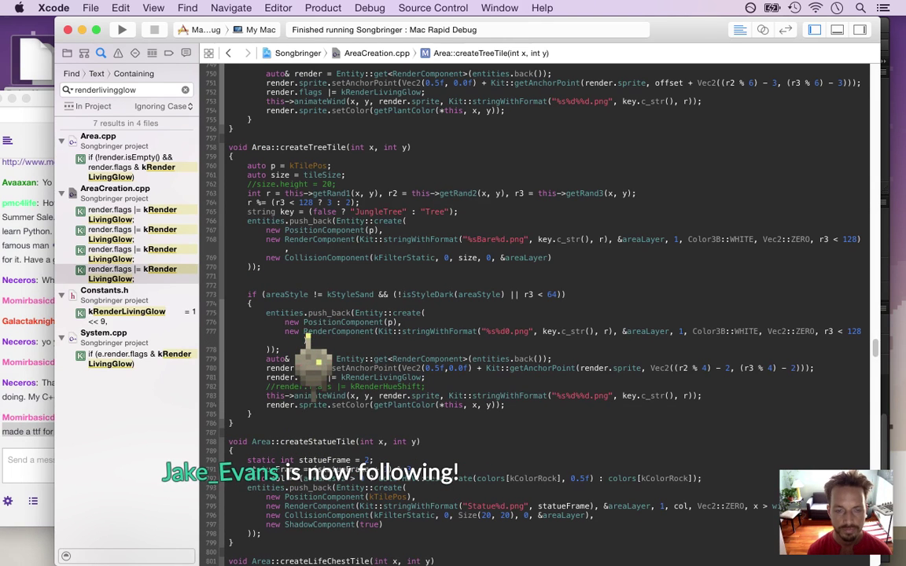
pyautogui.write('(areaS')
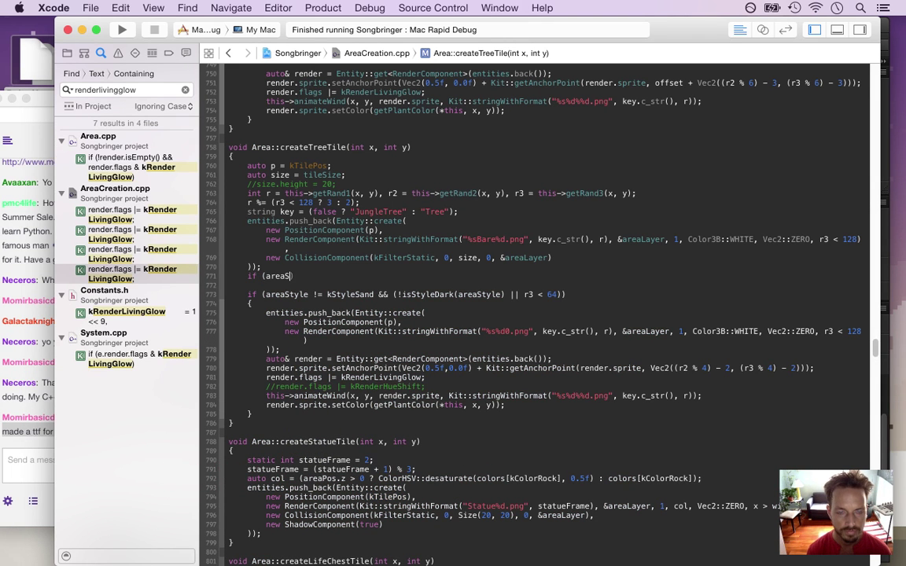
pyautogui.write('tyle == kSty')
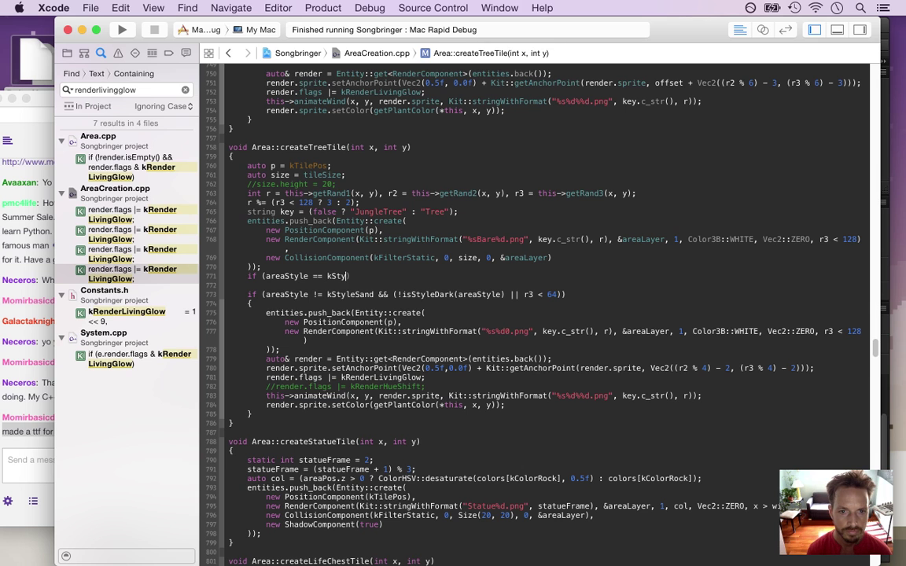
pyautogui.write('leSand)')
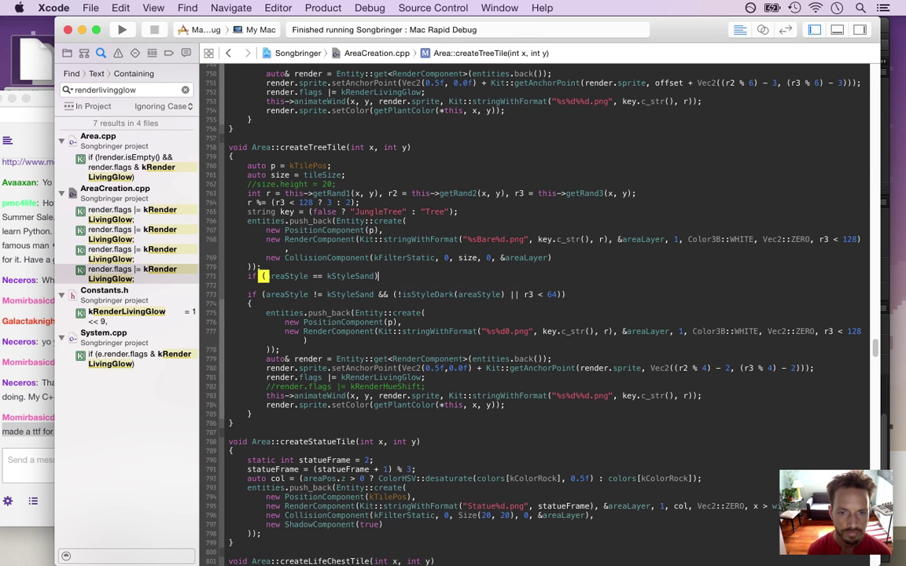
pyautogui.press('Return')
pyautogui.write('{')
pyautogui.press('Return')
pyautogui.write('}')
# Change the condition below the sand block to else if (!isStyleDark(areaStyle) || r3 < 64), removing its kStyleSand check.
pyautogui.press('Down')
pyautogui.write('else')
pyautogui.press('Delete')
pyautogui.press('Delete')
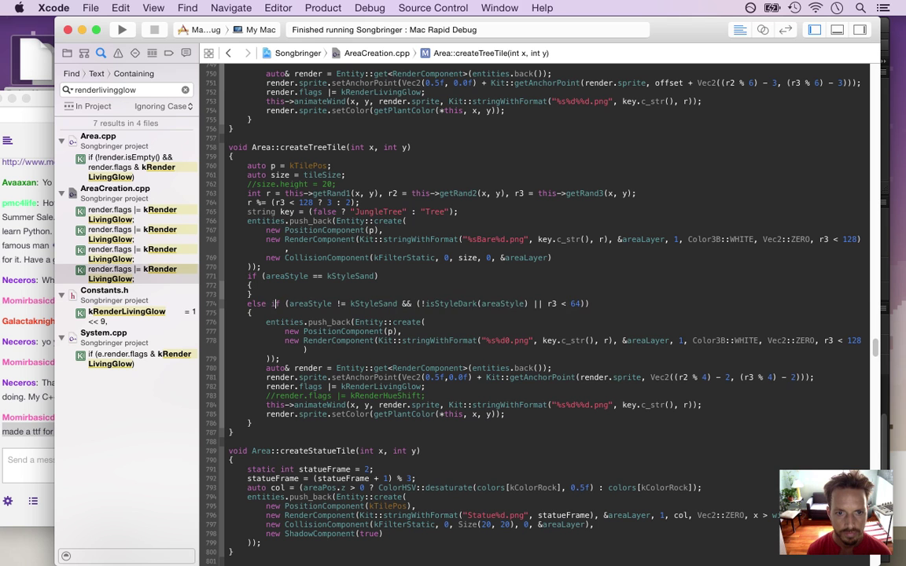
pyautogui.press('Delete')
pyautogui.press('Delete')
pyautogui.press('Delete')
pyautogui.press('Delete')
pyautogui.press('Delete')
pyautogui.press('Delete')
pyautogui.press('Delete')
pyautogui.press('Delete')
pyautogui.press('Delete')
pyautogui.press('Delete')
pyautogui.press('Delete')
pyautogui.press('Delete')
pyautogui.press('Delete')
pyautogui.press('Delete')
pyautogui.press('Delete')
pyautogui.press('Delete')
pyautogui.press('Delete')
pyautogui.press('Delete')
pyautogui.press('Delete')
pyautogui.press('Delete')
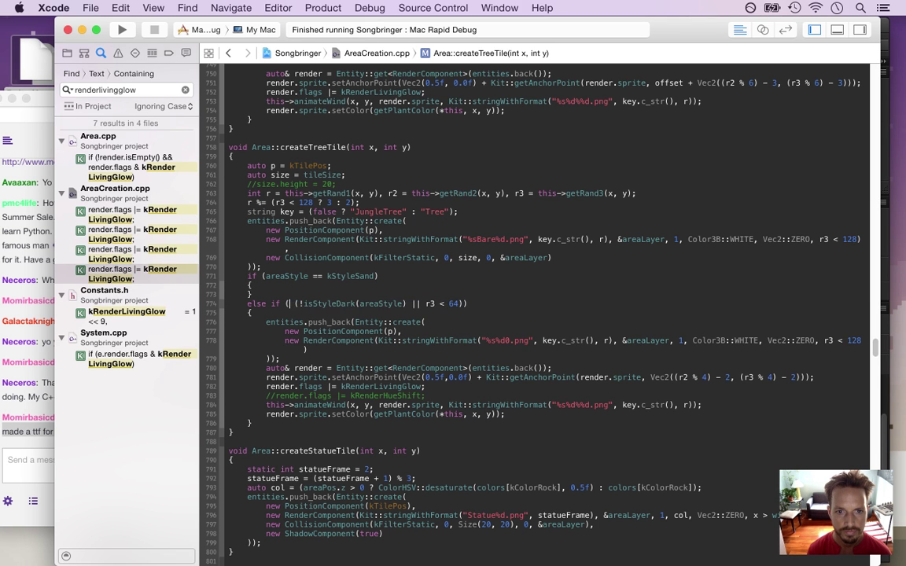
pyautogui.press('Delete')
# Copy the auto& render = Entity::get<RenderComponent>(entities.back()); line from the else-if branch into the kStyleSand block.
pyautogui.press('Up')
pyautogui.press('Up')
pyautogui.press('End')
pyautogui.press('Return')
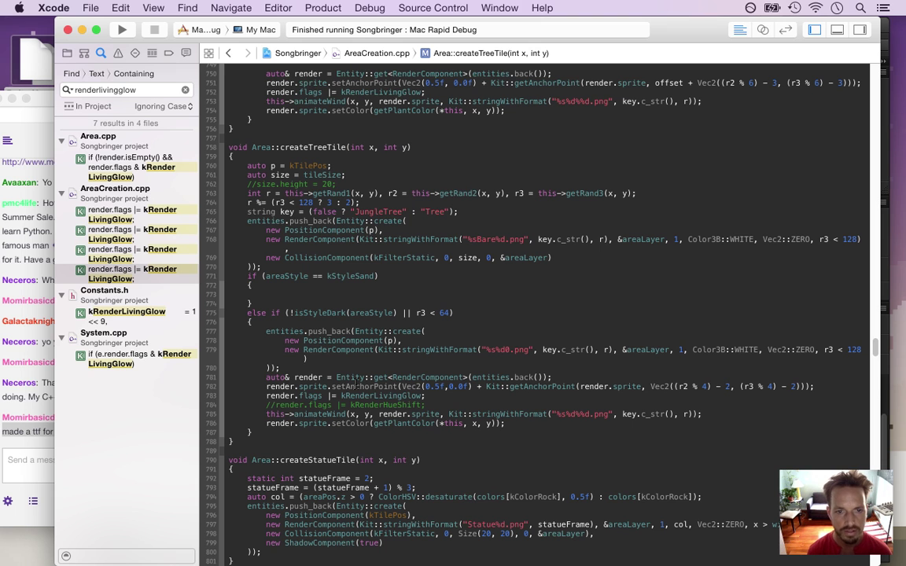
pyautogui.press('Down')
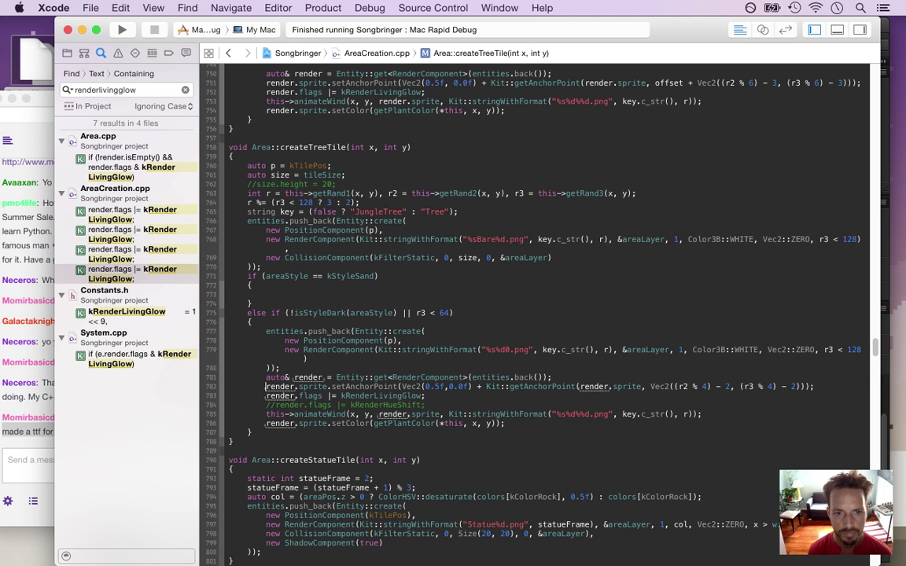
pyautogui.press('Up')
pyautogui.press('super+Left')
pyautogui.hotkey('shift', 'Down')
pyautogui.hotkey('ctrl', 'c')
pyautogui.press('Up')
pyautogui.press('Up')
pyautogui.press('Up')
pyautogui.press('Up')
pyautogui.press('Up')
pyautogui.press('Up')
pyautogui.press('Up')
pyautogui.press('Up')
pyautogui.press('Up')
pyautogui.hotkey('ctrl', 'v')
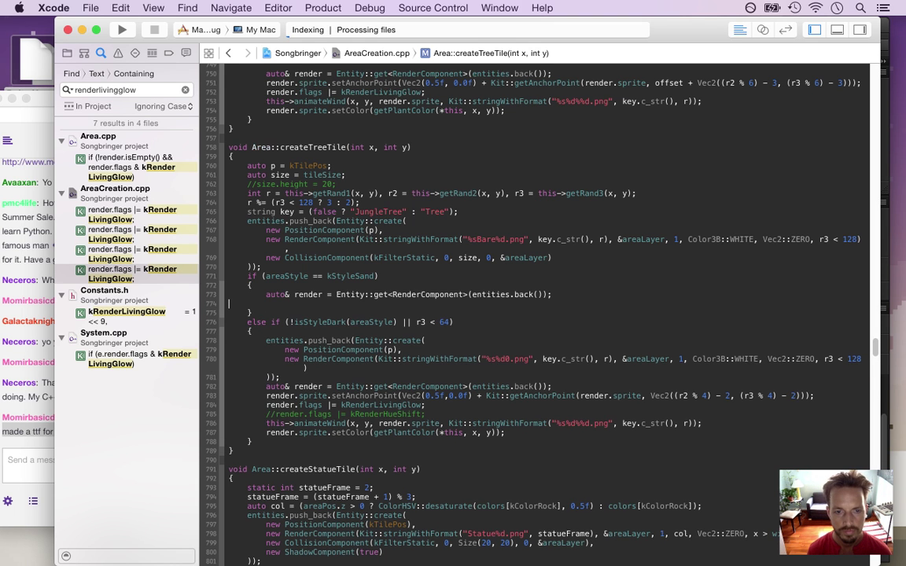
# Below the render declaration in the kStyleSand block, add render.sprite.setColor(Color3B::GRAY); and remove the leftover blank line.
pyautogui.press('Return')
pyautogui.write('render.')
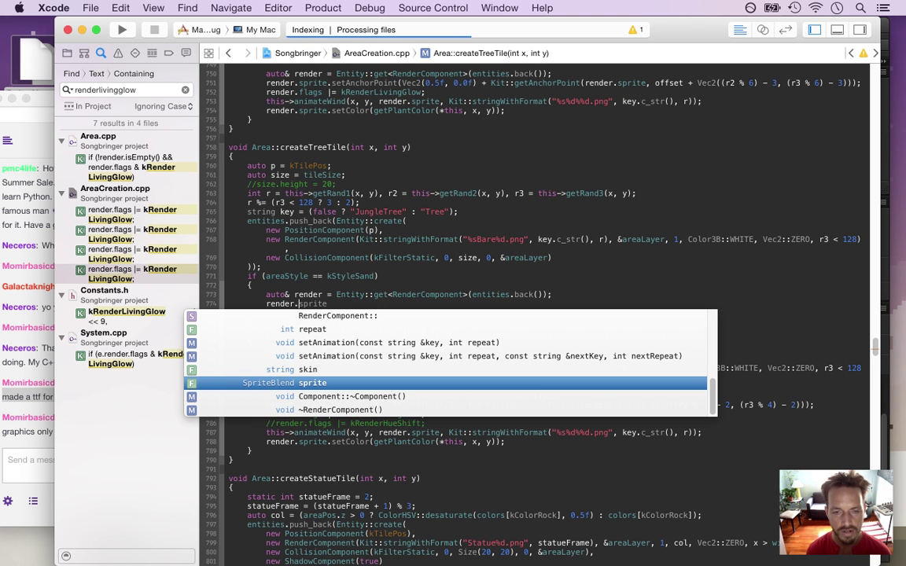
pyautogui.write('spritesetCol')
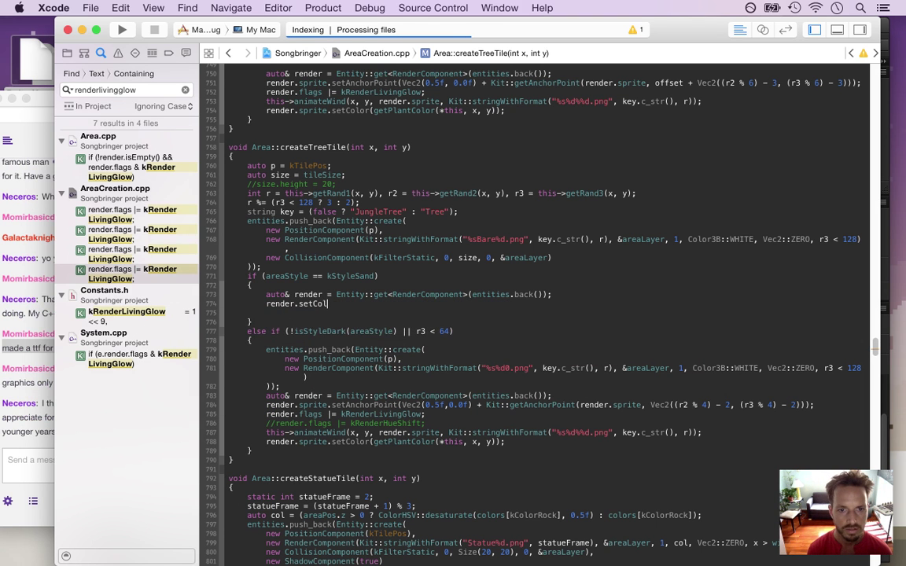
pyautogui.press('BackSpace')
pyautogui.press('BackSpace')
pyautogui.press('BackSpace')
pyautogui.press('BackSpace')
pyautogui.press('BackSpace')
pyautogui.press('BackSpace')
pyautogui.write('s')
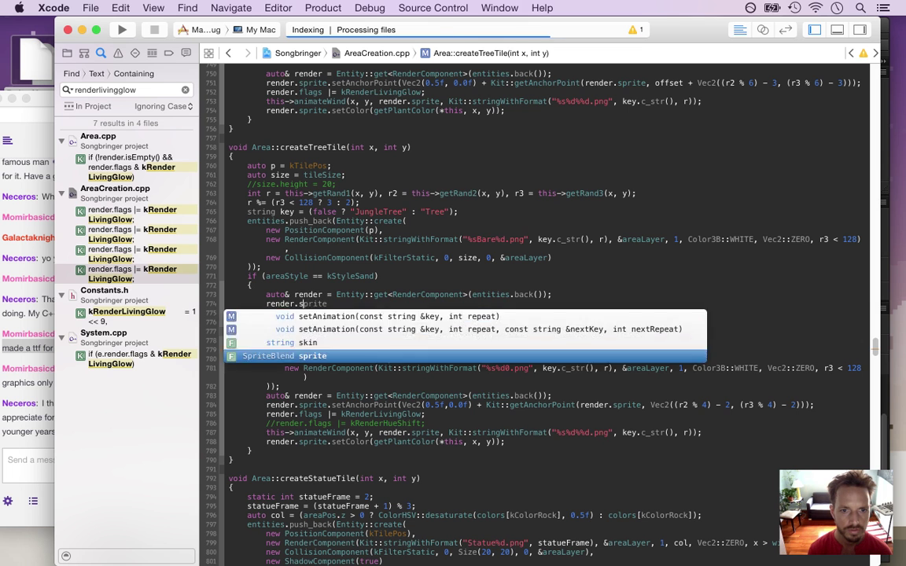
pyautogui.write('prite.setCo')
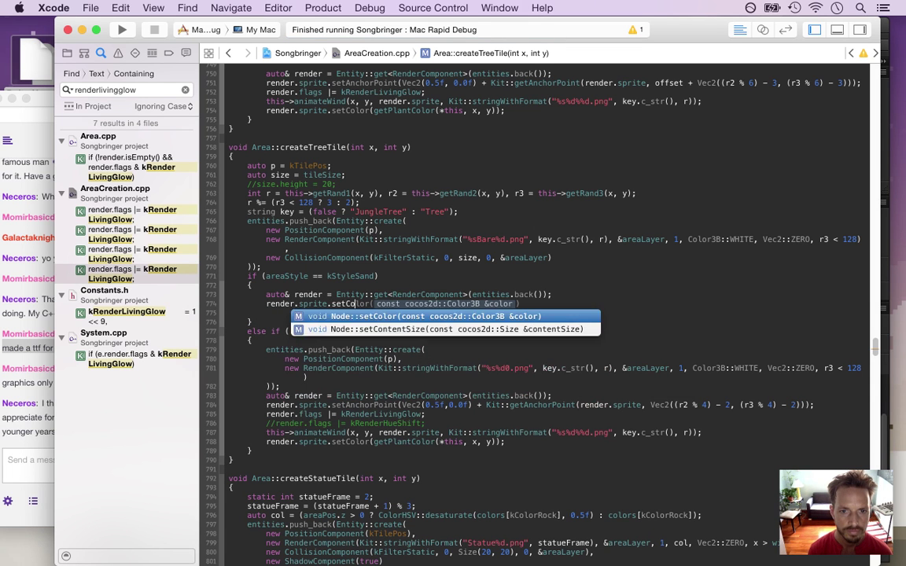
pyautogui.press('Return')
pyautogui.write('Color3B')
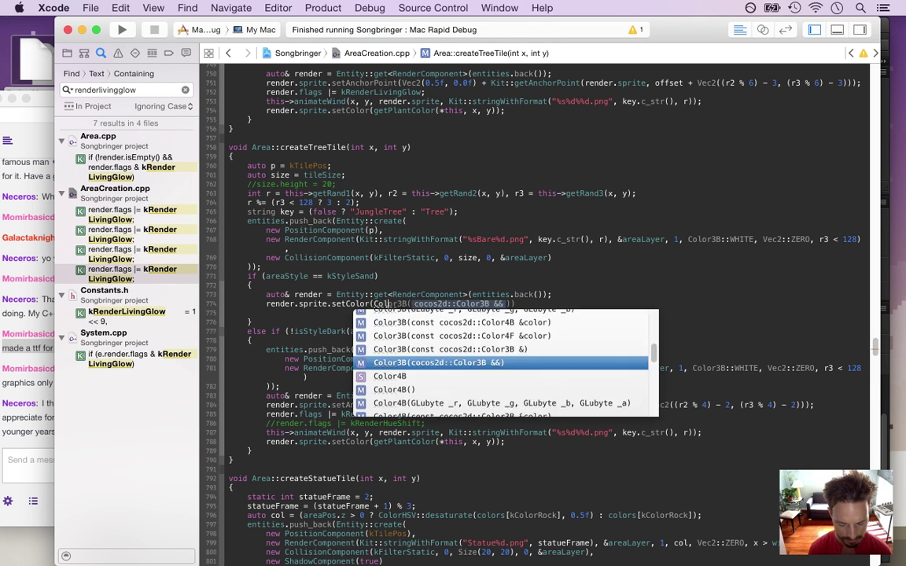
pyautogui.write('::GRAY')
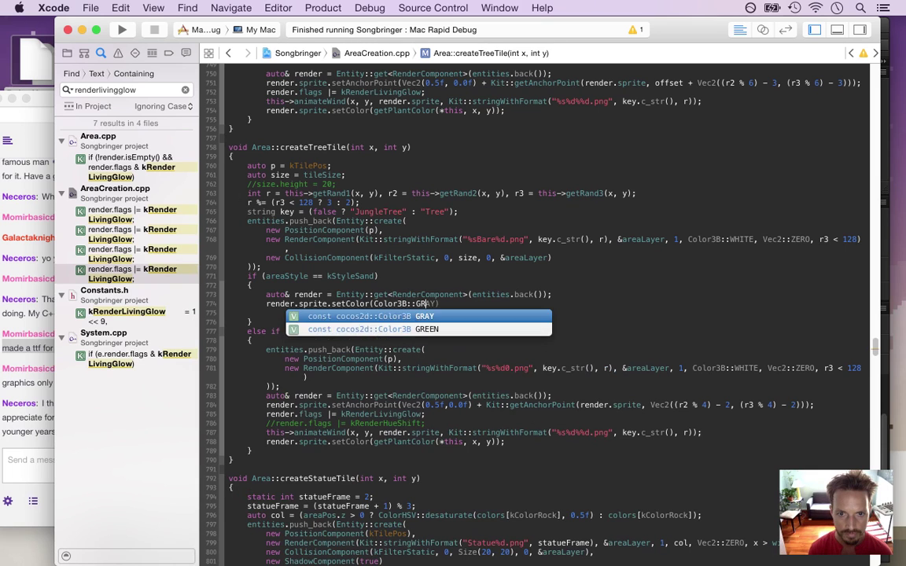
pyautogui.press('Return')
pyautogui.write(');')
pyautogui.press('BackSpace')
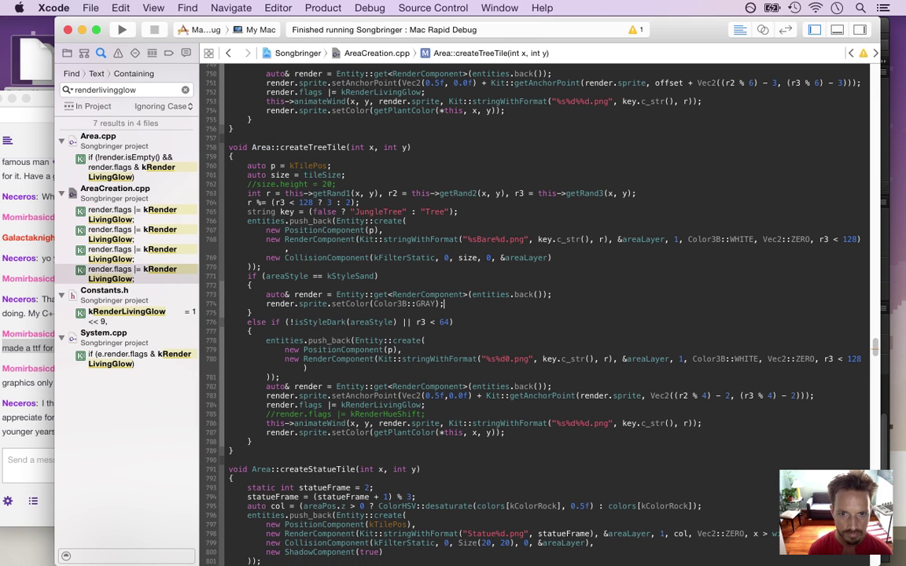
# Build and run Songbringer with the new tree tint, reading the Twitch chat messages about fonts during the build.
pyautogui.press('super+r')
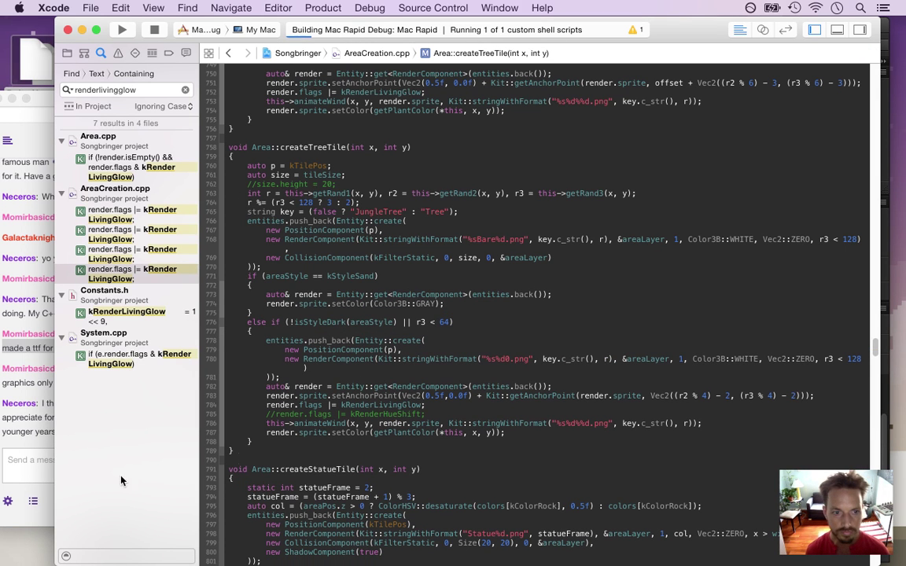
pyautogui.click(31, 428)
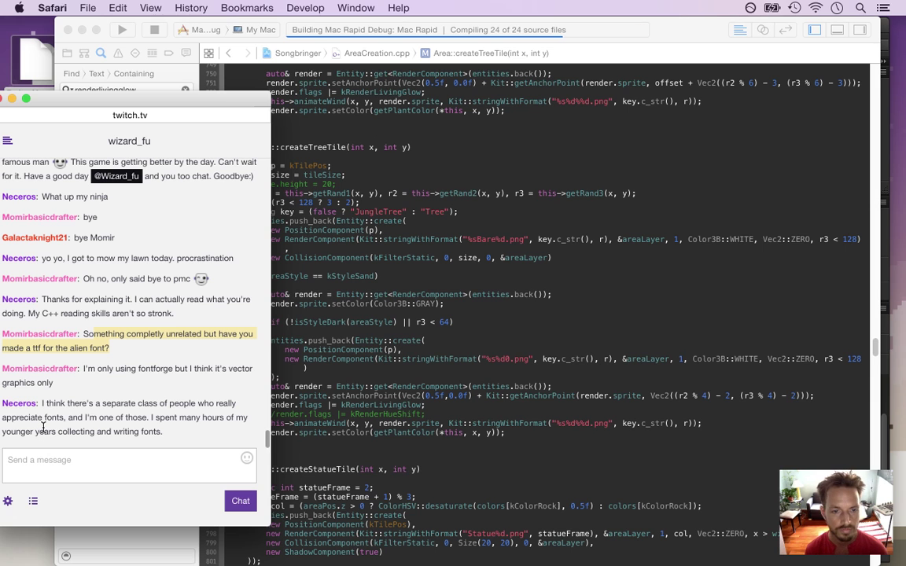
pyautogui.moveTo(85, 383); pyautogui.dragTo(102, 374)
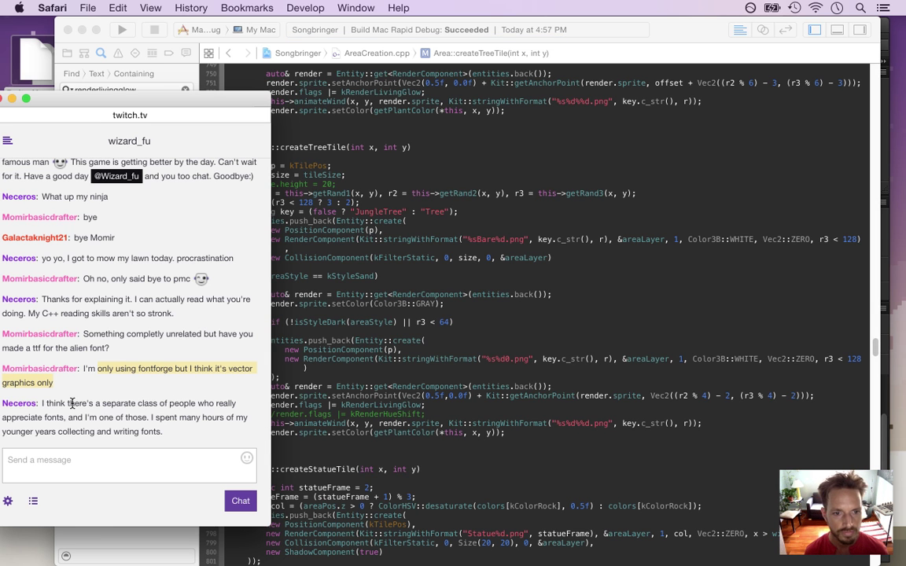
pyautogui.moveTo(67, 404); pyautogui.dragTo(144, 426)
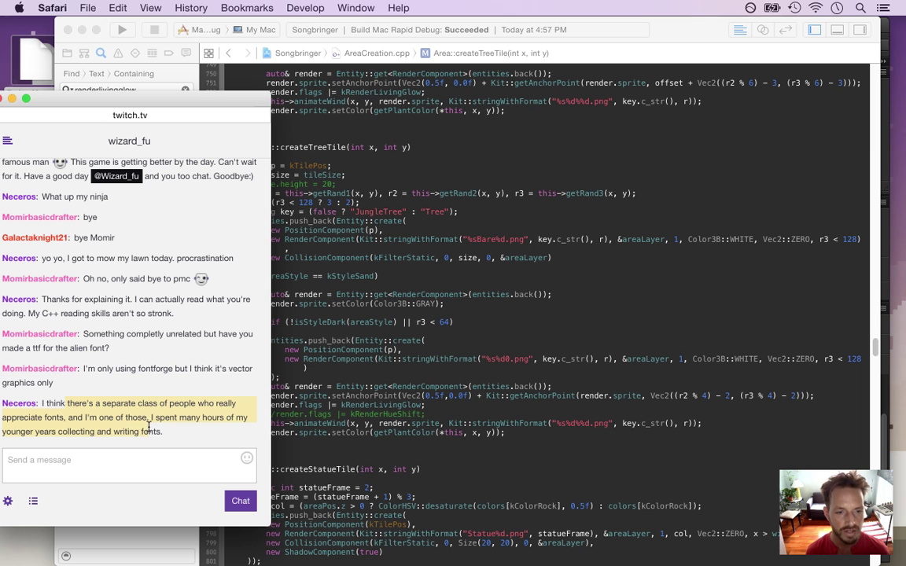
pyautogui.click(362, 369)
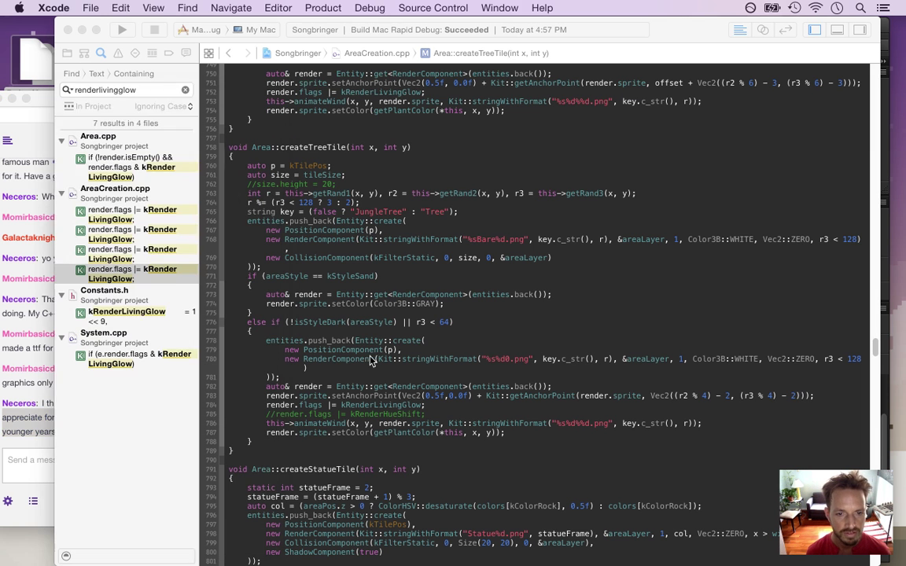
pyautogui.press('super+r')
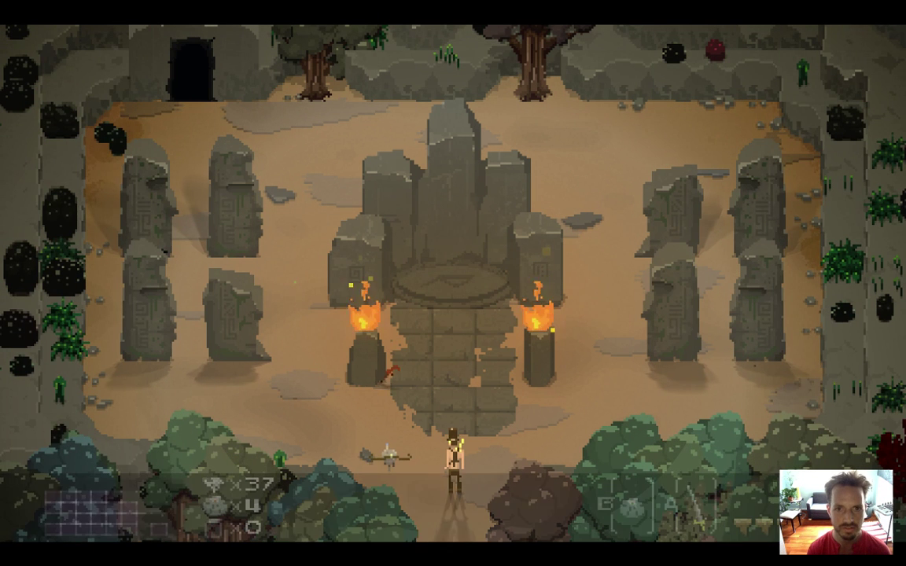
# Walk the character from the stone shrine south through the lakeside forest to check the bush and tree colours.
pyautogui.press('Up')
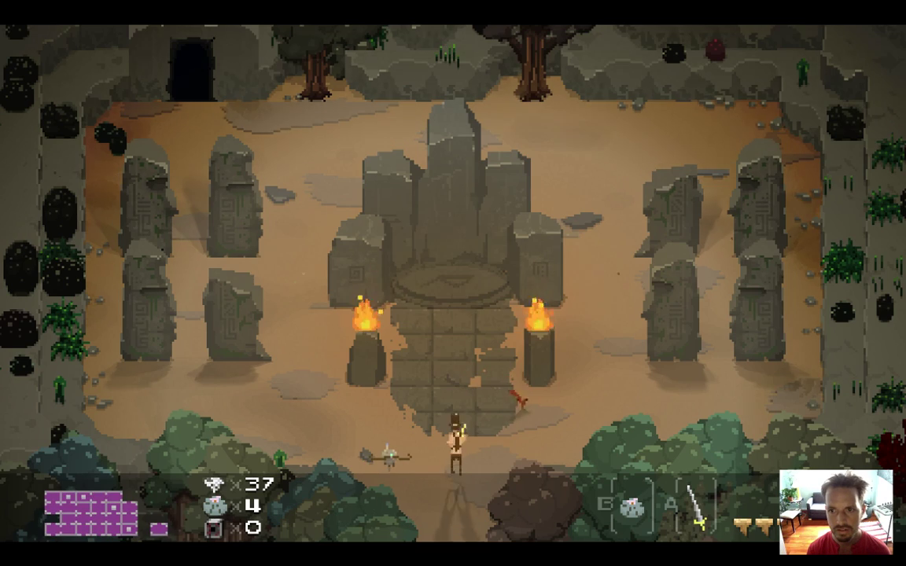
pyautogui.press('Right')
pyautogui.press('Left')
pyautogui.press('Down')
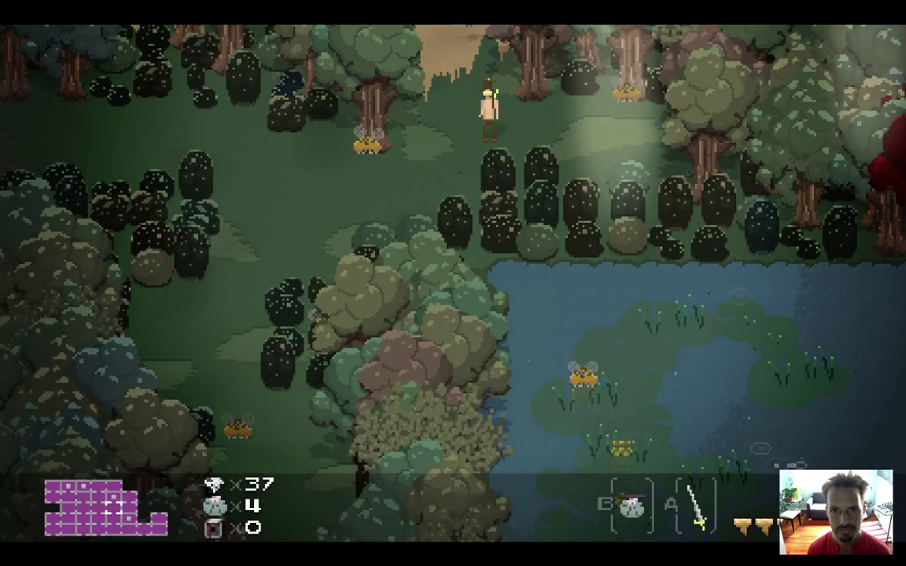
pyautogui.press('Down')
pyautogui.press('Left')
pyautogui.press('Left')
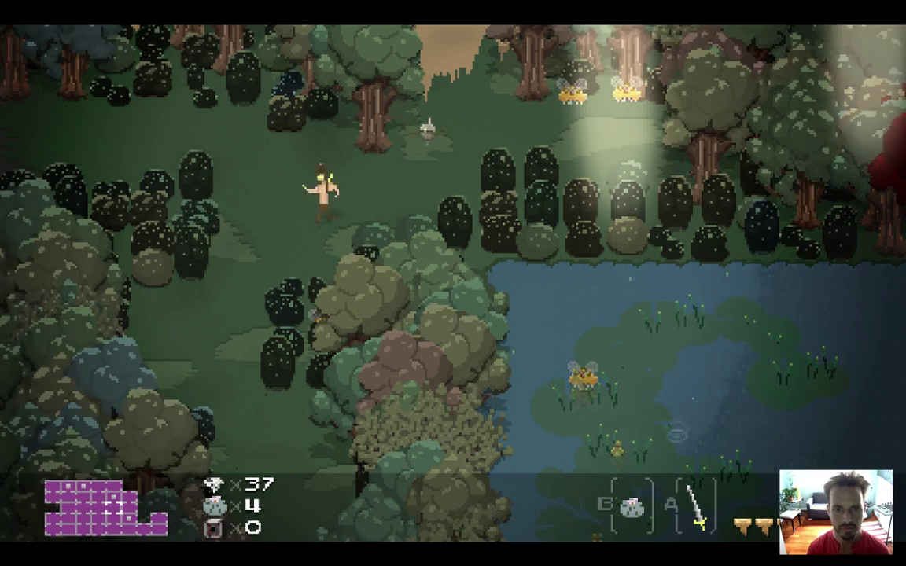
pyautogui.press('a')
pyautogui.press('Left')
pyautogui.press('Down')
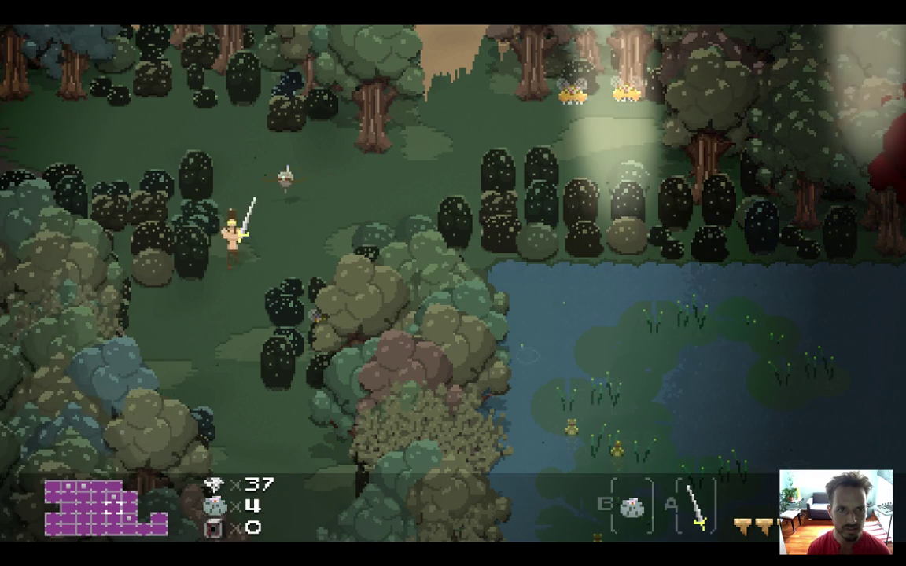
pyautogui.press('Down')
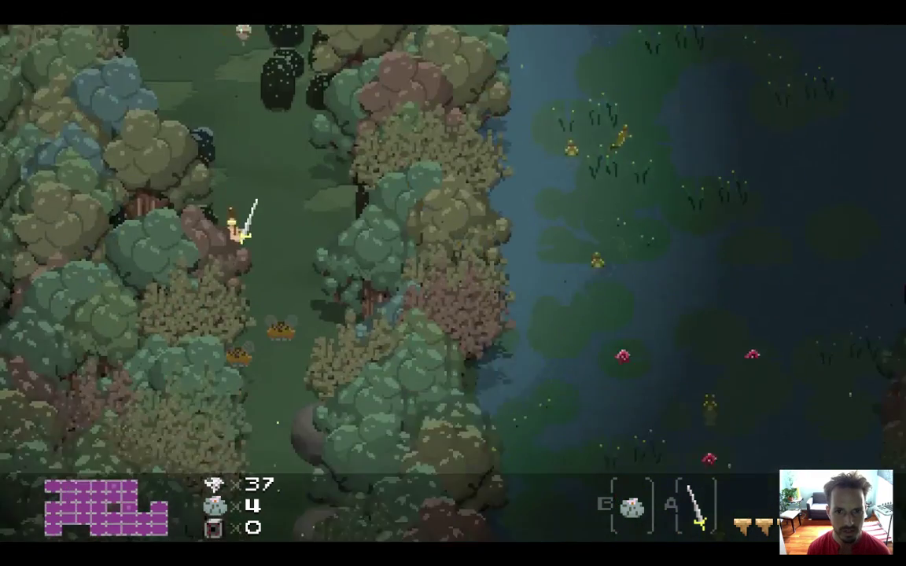
# Fight past the flying insects and follow the forest path south along the lake to examine the foliage variation.
pyautogui.press('Up')
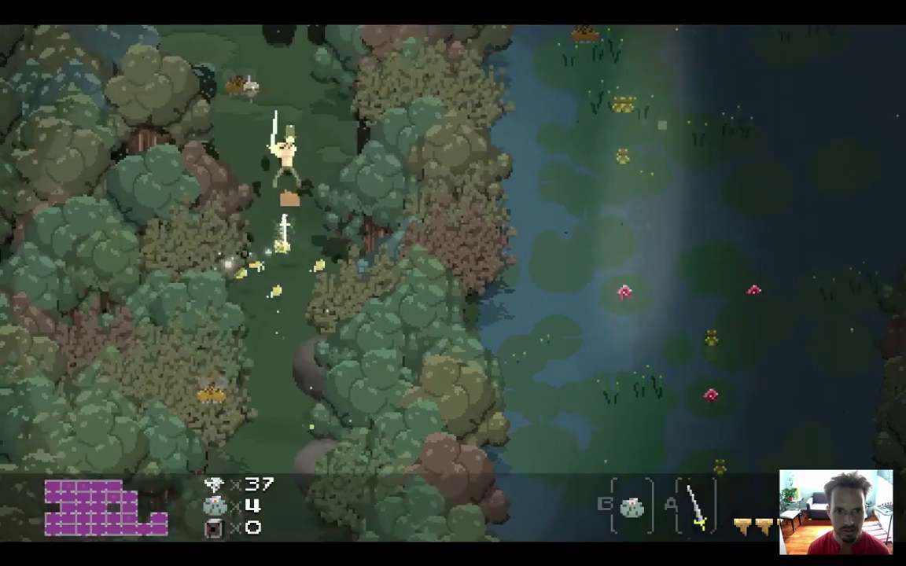
pyautogui.press('Down')
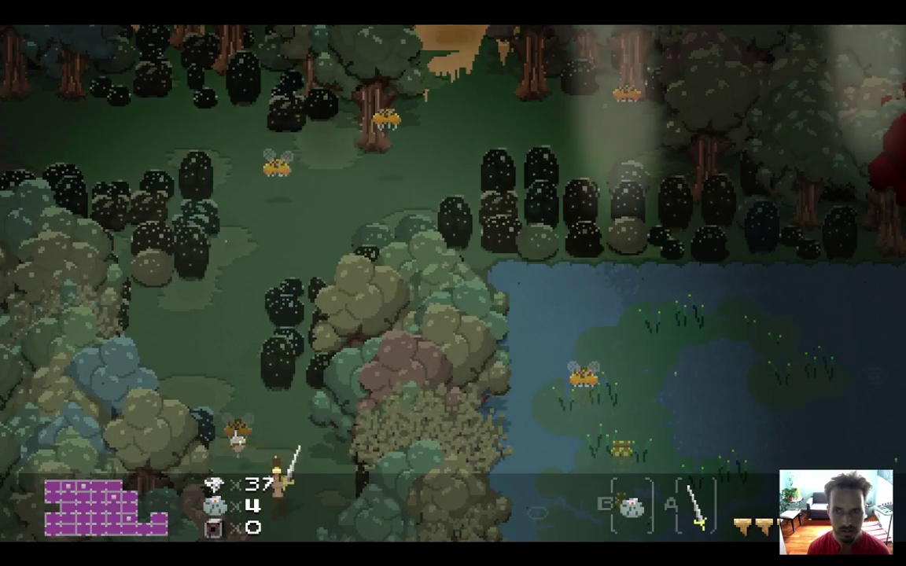
pyautogui.press('Up')
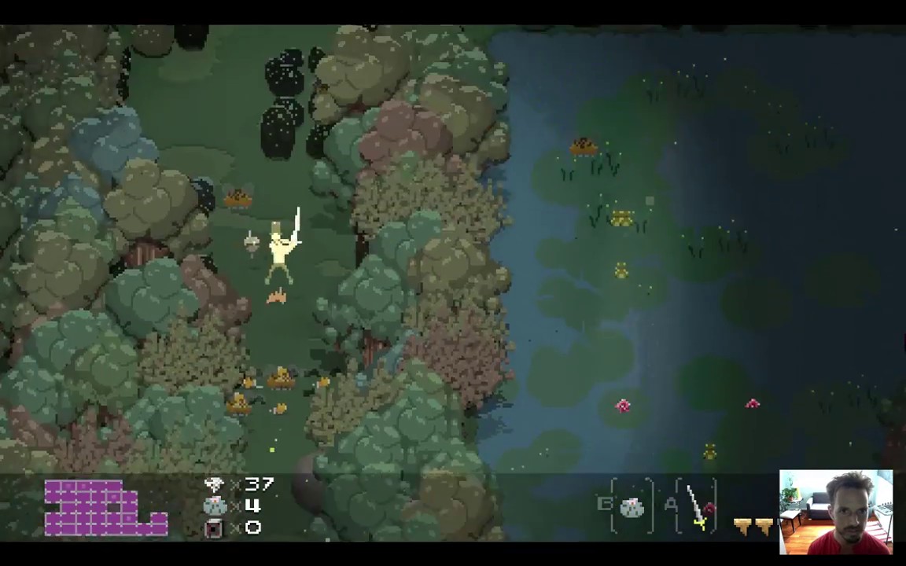
pyautogui.press('Down')
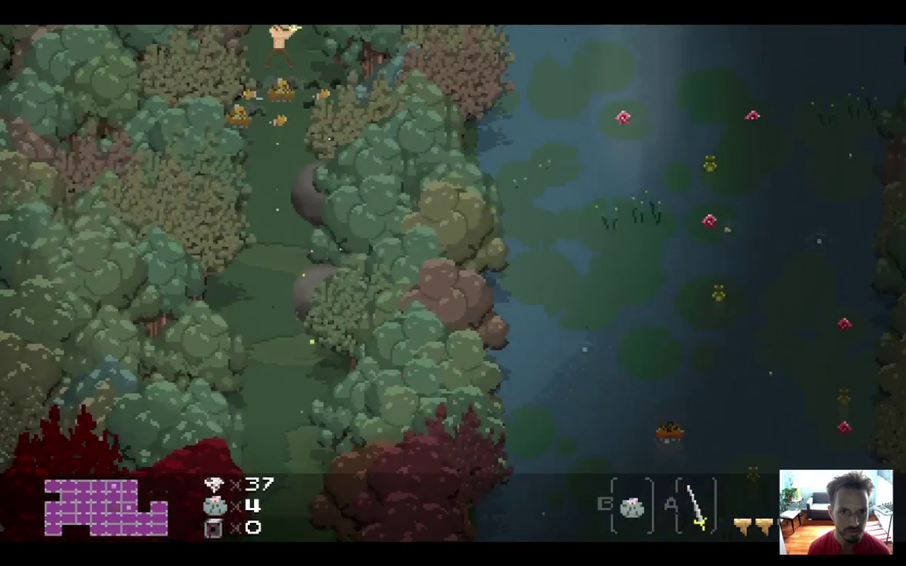
pyautogui.press('Down')
pyautogui.press('Down')
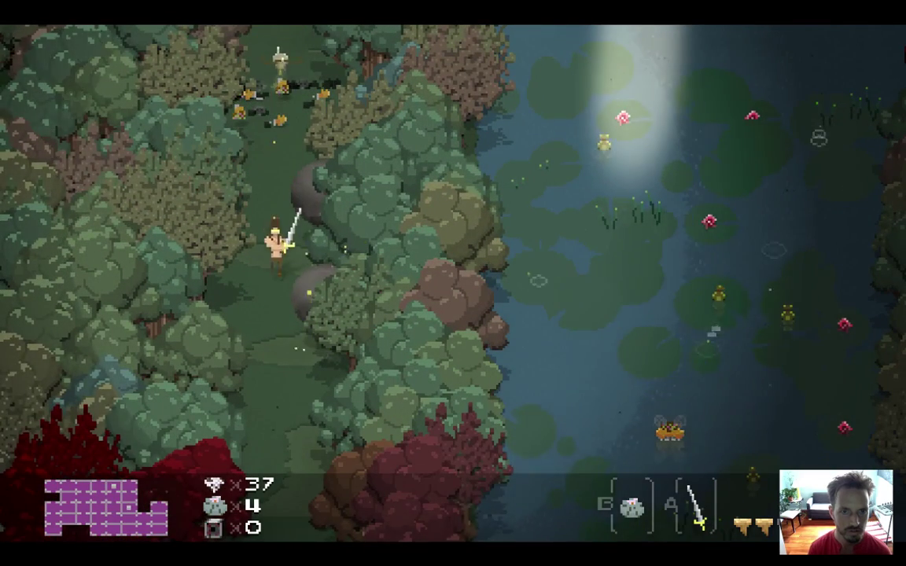
pyautogui.press('Down')
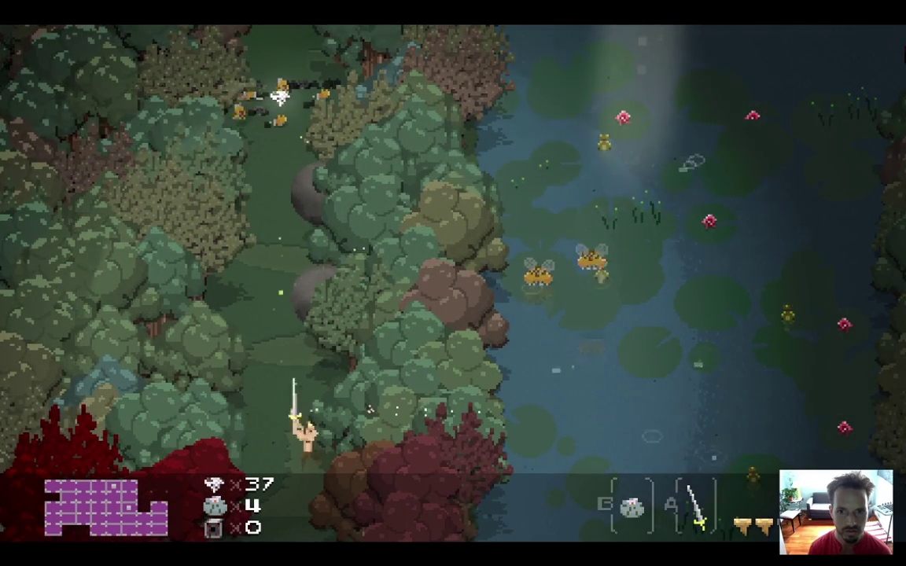
pyautogui.press('Down')
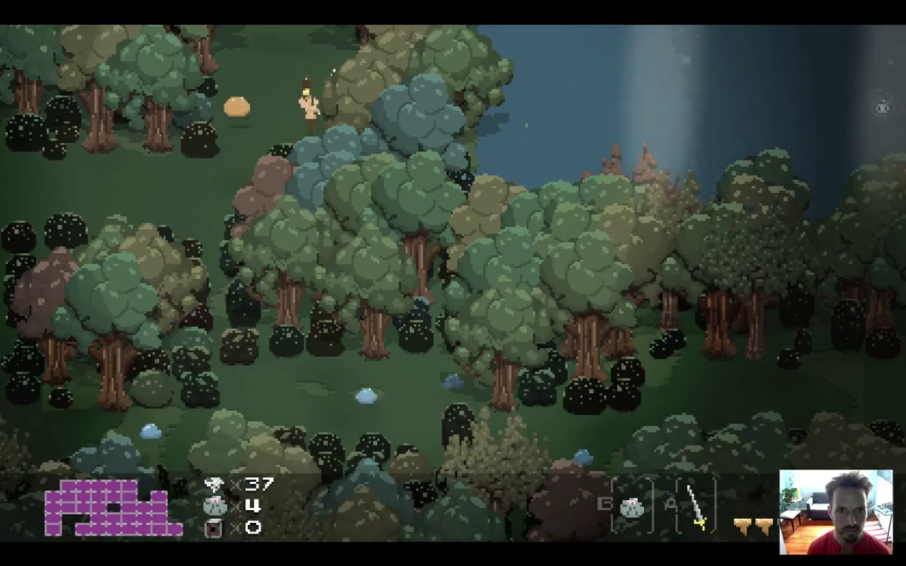
# Walk west to the stump clearing and cross its northern border back and forth to compare the tree colours.
pyautogui.press('Left')
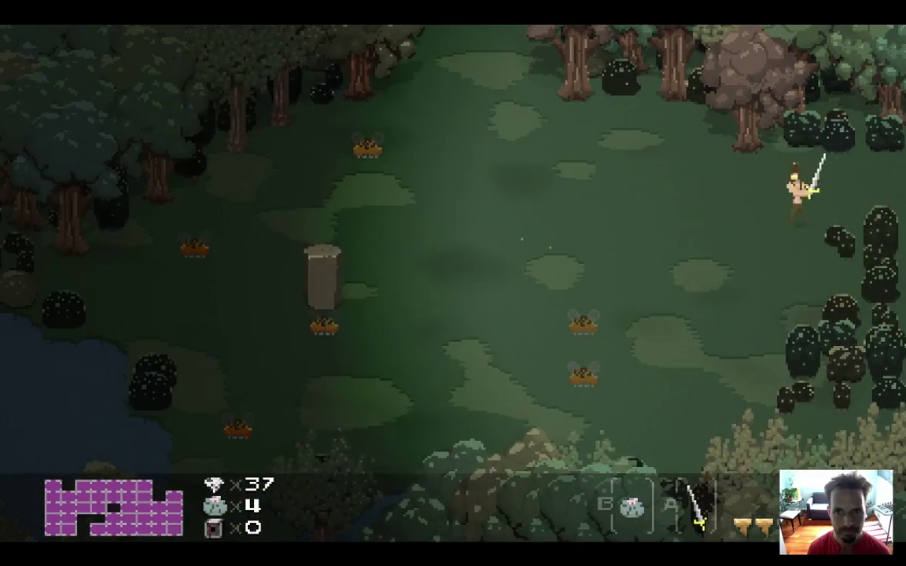
pyautogui.press('Left')
pyautogui.press('Up')
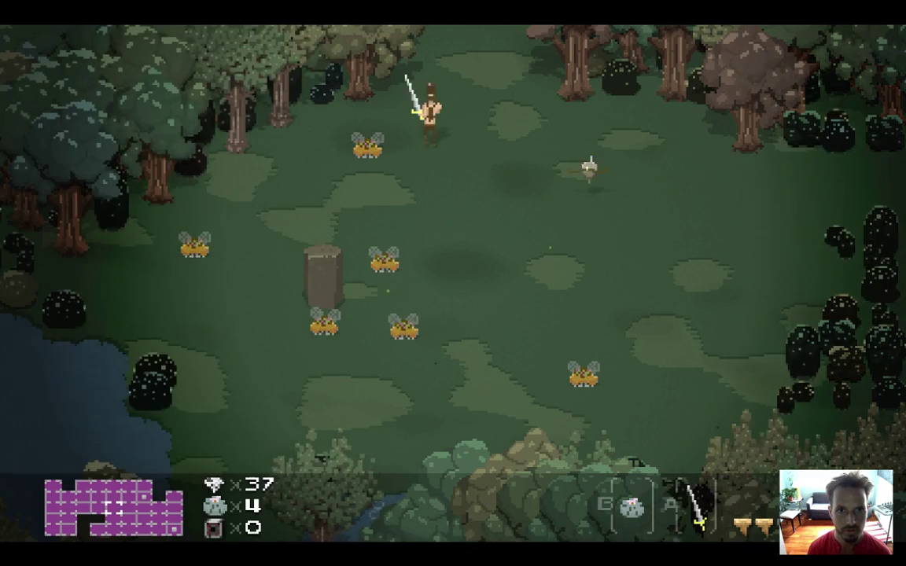
pyautogui.press('Down')
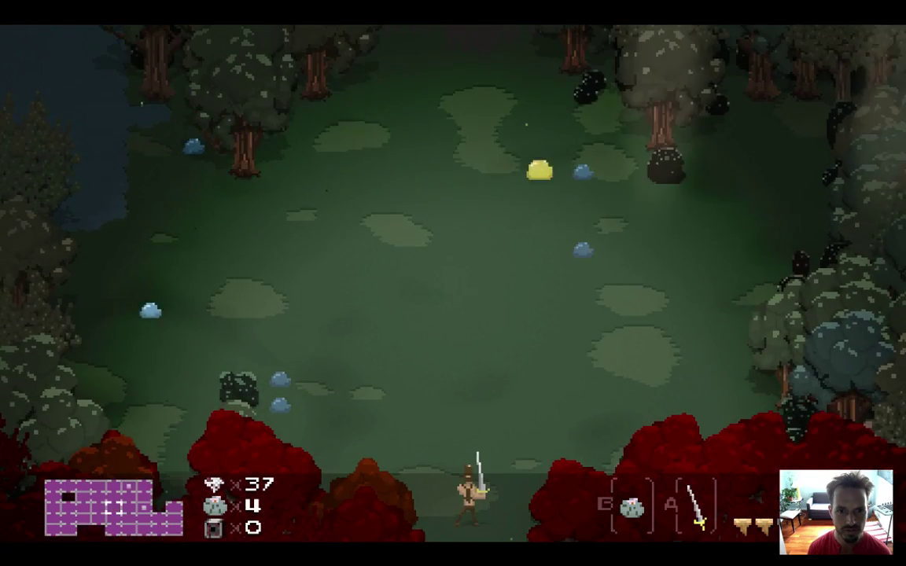
pyautogui.press('Up')
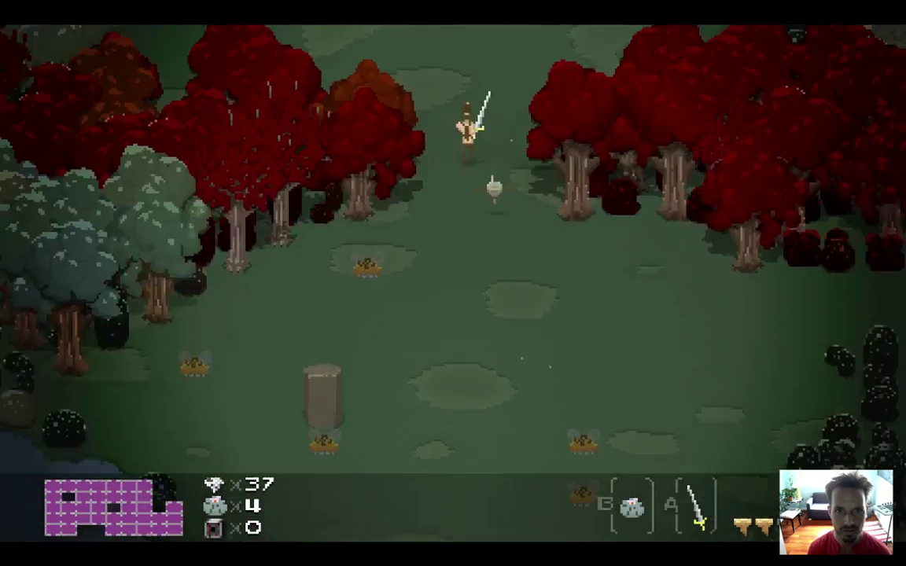
pyautogui.press('Up')
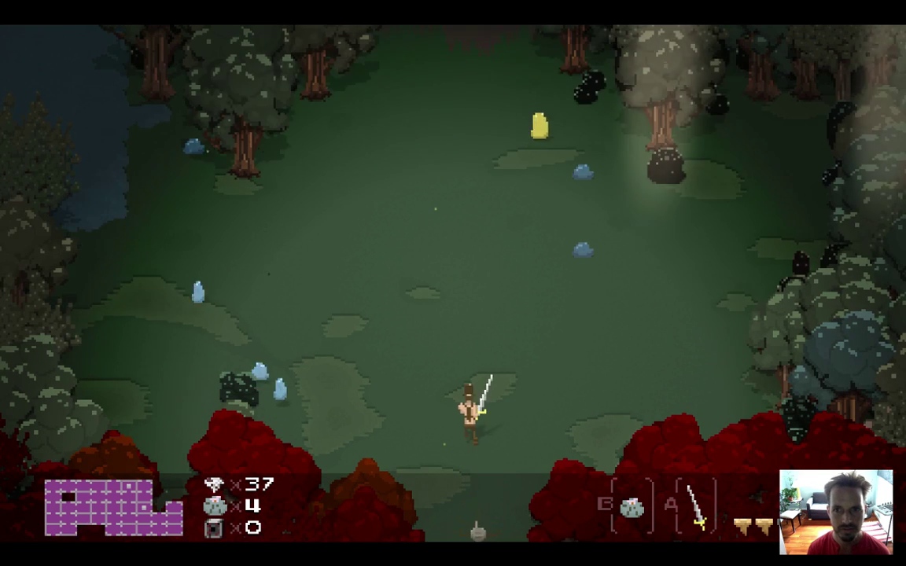
# Cross the slime clearing north into the gray-ground area with bare trees.
pyautogui.press('Up')
pyautogui.press('a')
pyautogui.press('Left')
pyautogui.press('Up')
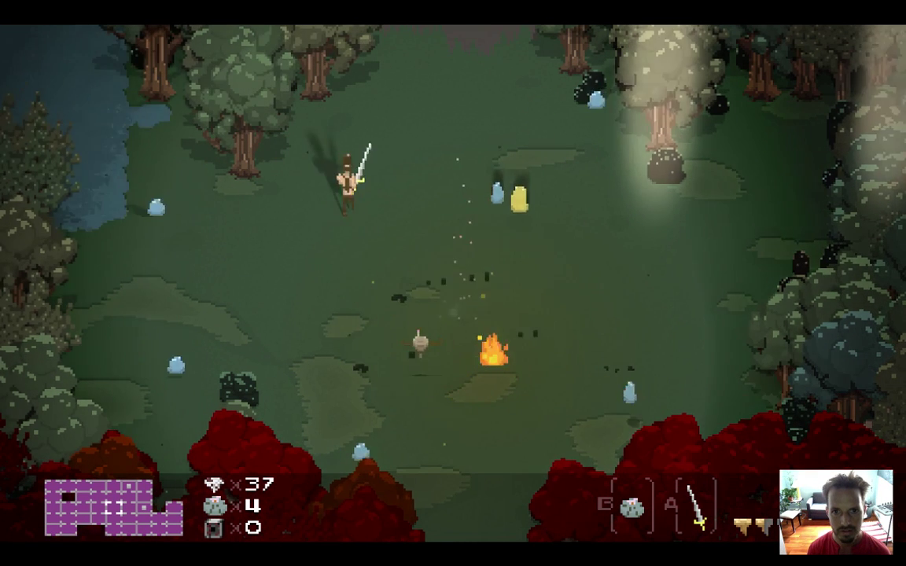
pyautogui.press('Right')
pyautogui.press('Up')
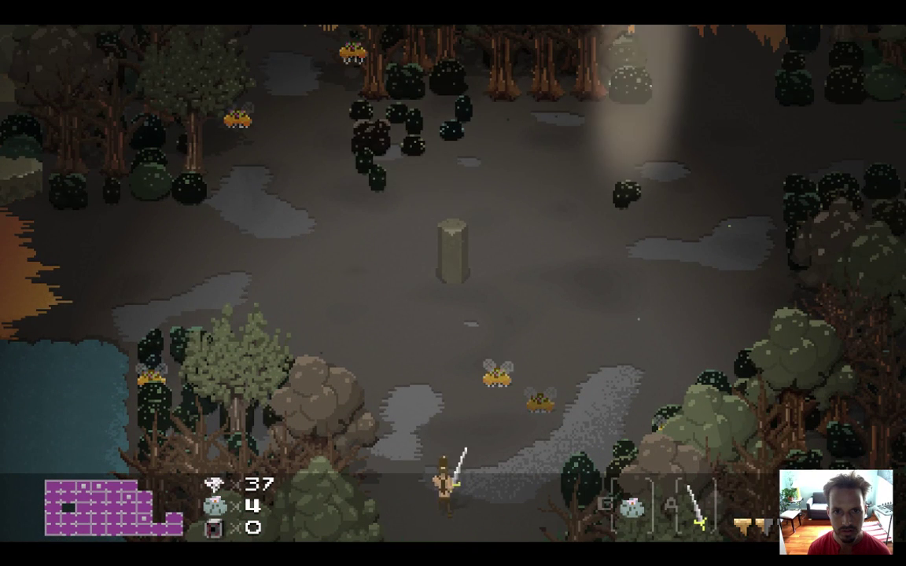
# Move around the gray-ground area to inspect the bare trees' tint, and return to the code in Xcode.
pyautogui.press('Up')
pyautogui.press('Left')
pyautogui.press('Left')
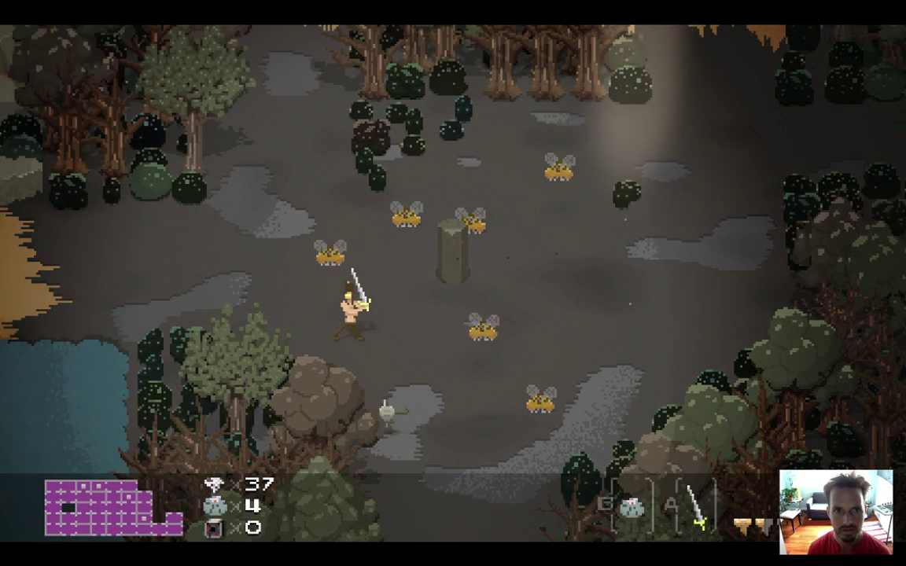
pyautogui.press('Right')
pyautogui.press('Down')
pyautogui.press('Left')
pyautogui.press('a')
pyautogui.press('a')
pyautogui.press('Up')
pyautogui.press('Left')
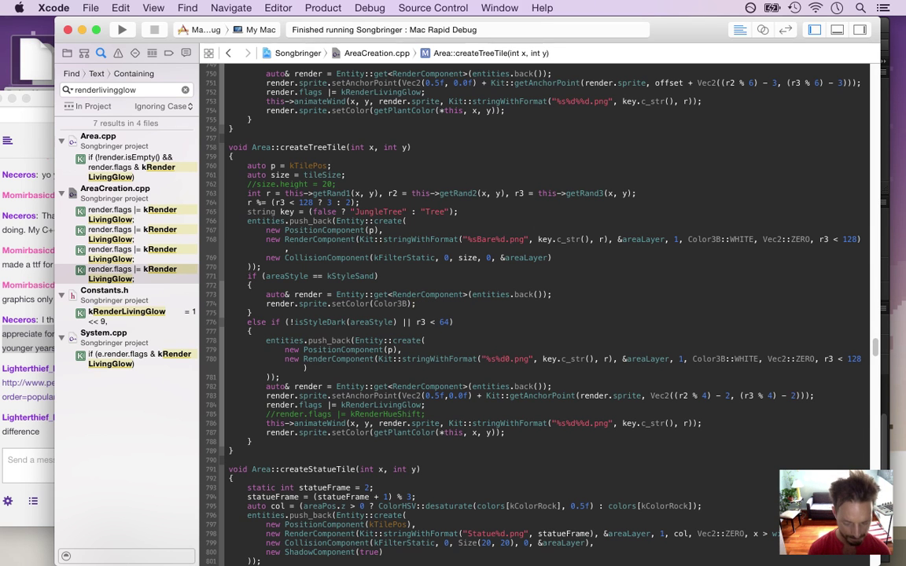
# In the kStyleSand block of createTreeTile, replace Color3B::GRAY with Color3B(64, 64, 64).
pyautogui.write('(')
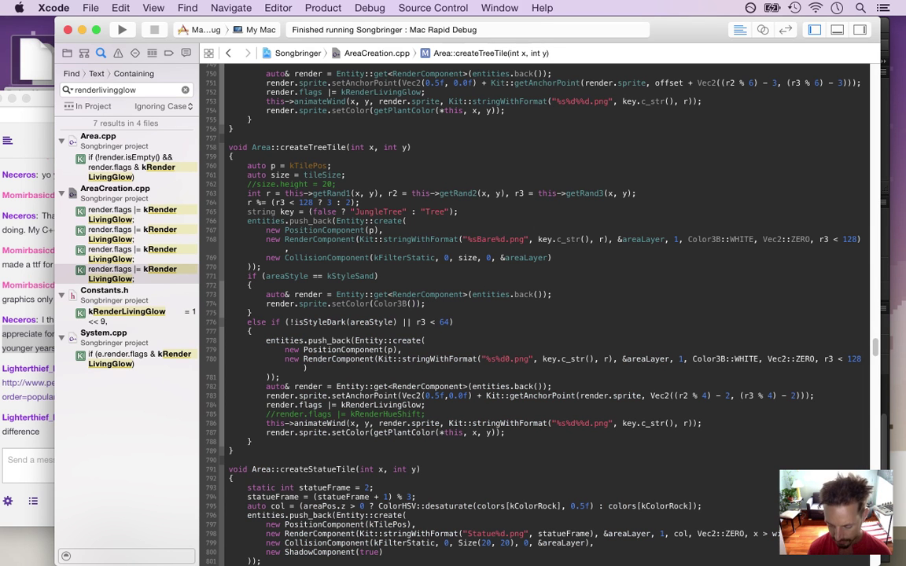
pyautogui.write('64, 64, 64')
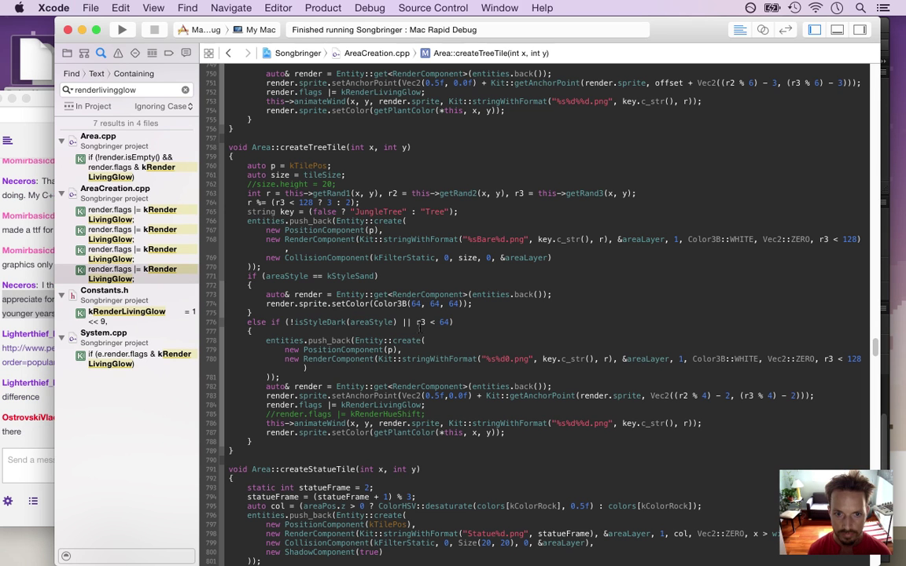
# Switch to the Twitch chat in Safari and open the posted pentacom.jp bitfontmaker2 gallery link in a new window.
pyautogui.click(35, 402)
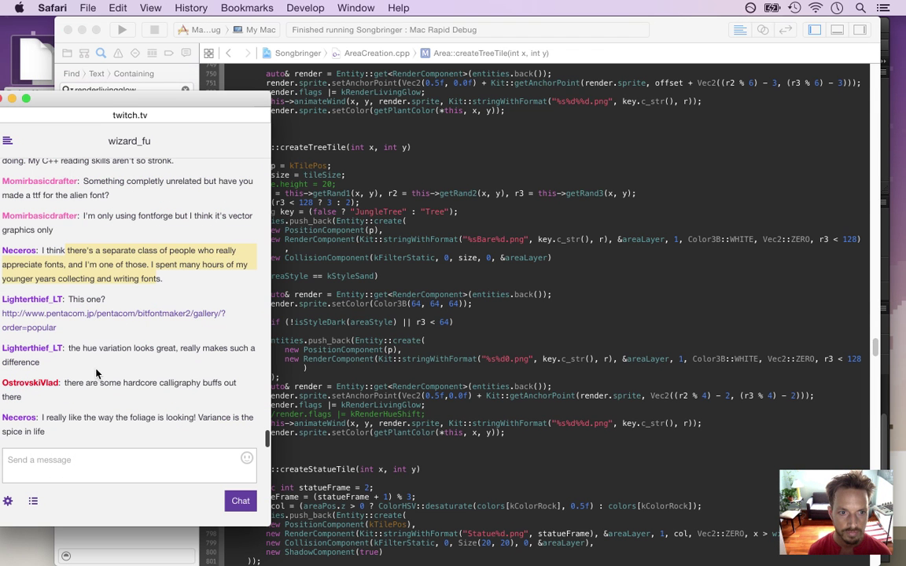
pyautogui.rightClick(104, 321)
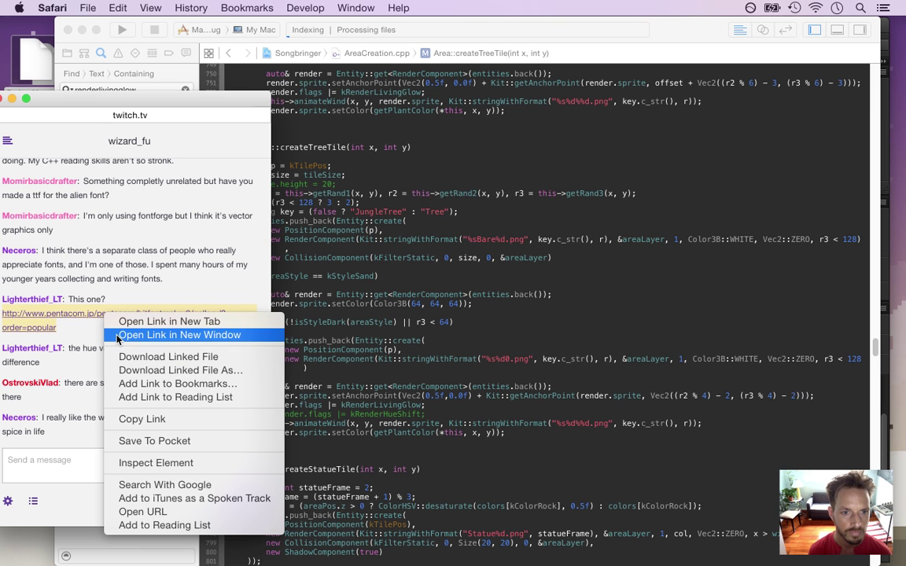
pyautogui.click(149, 336)
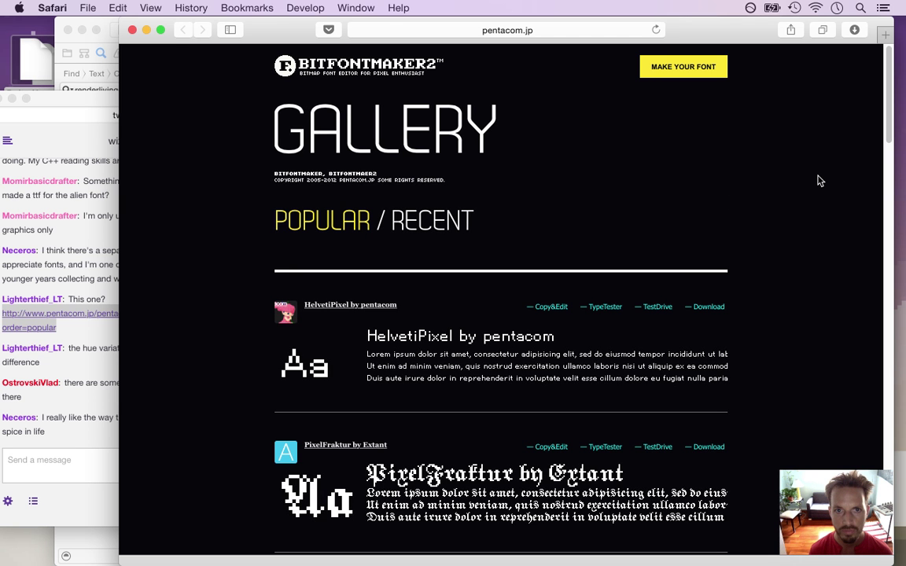
# Open BitFontMaker2's font editor page and save its address as a shortcut on the desktop.
pyautogui.click(662, 70)
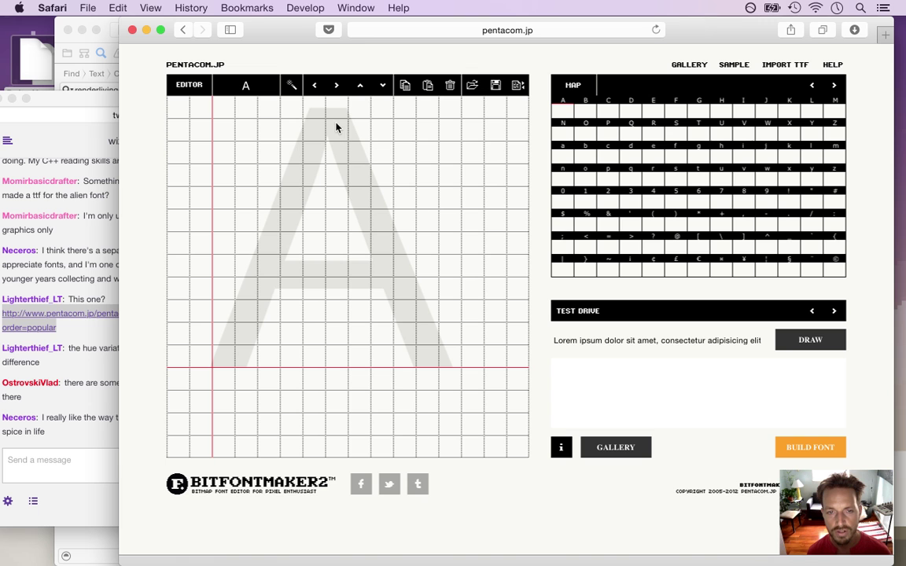
pyautogui.click(397, 30)
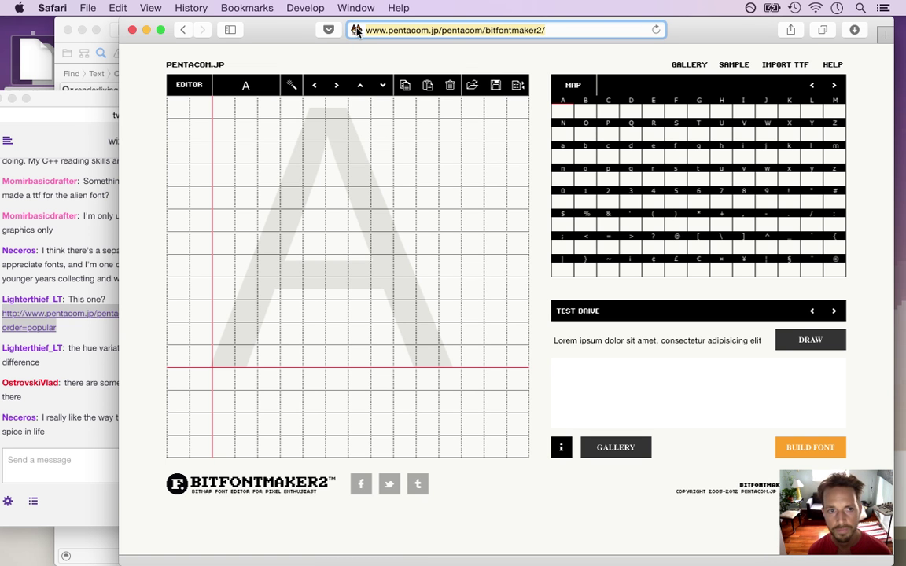
pyautogui.moveTo(206, 57); pyautogui.dragTo(12, 38)
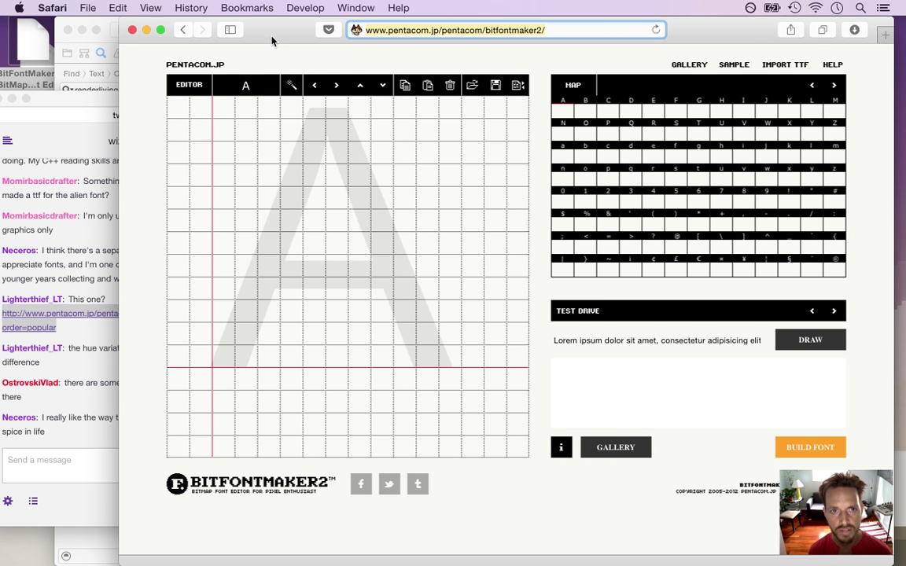
# Try out the bitmap editor by painting a few freehand test pixels on the letter A grid.
pyautogui.moveTo(274, 35); pyautogui.dragTo(272, 42)
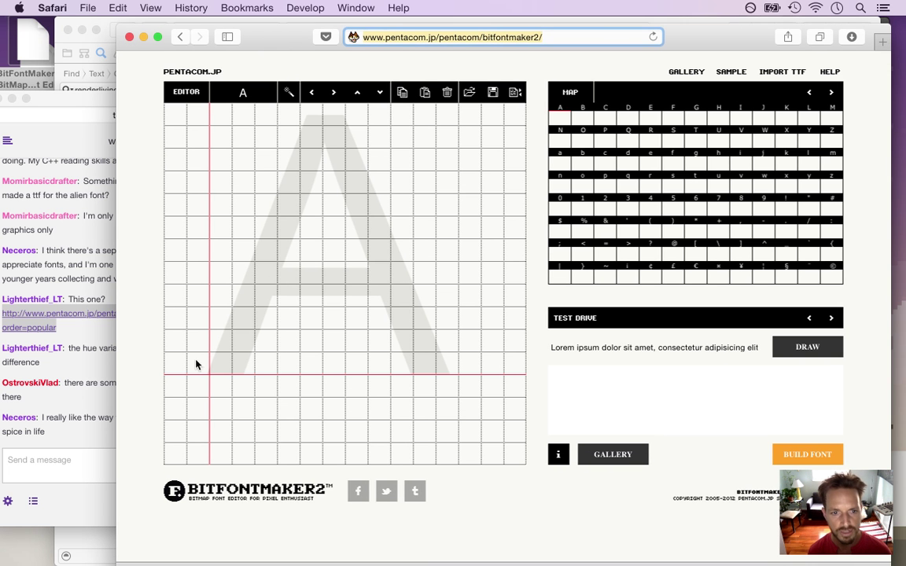
pyautogui.click(220, 363)
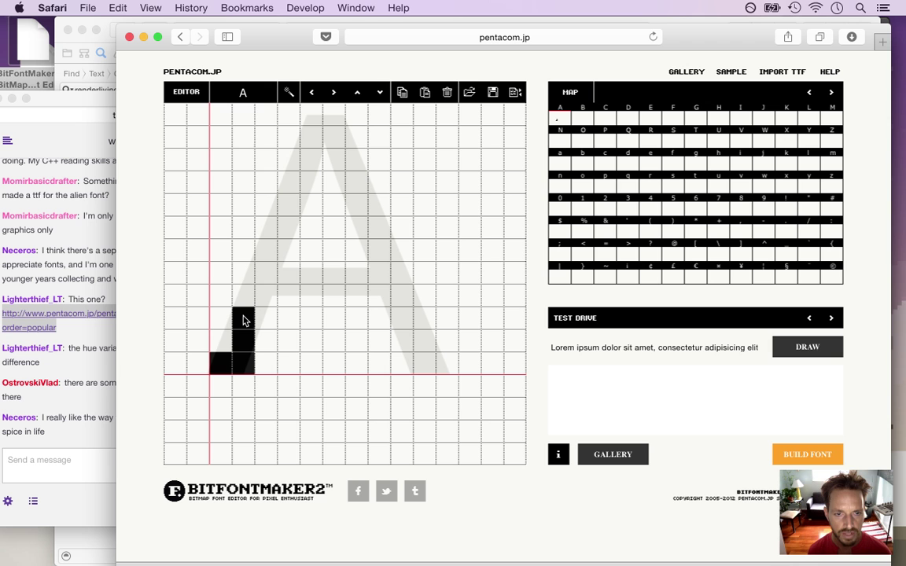
pyautogui.moveTo(297, 327)
pyautogui.mouseDown()
pyautogui.moveTo(342, 296)
pyautogui.moveTo(287, 265)
pyautogui.mouseUp()
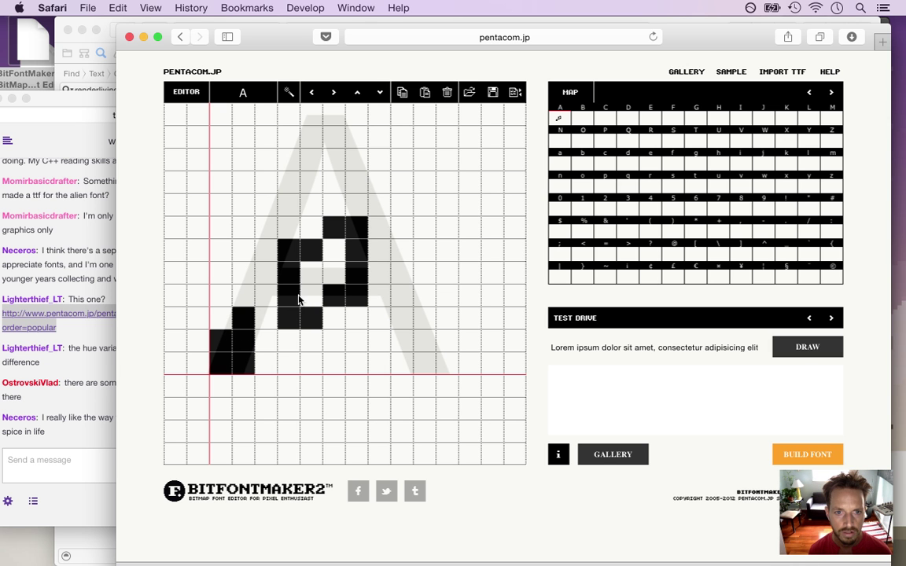
# Close the font editor page, discarding the test drawing, and read the comment about hue variation in the Twitch chat.
pyautogui.click(129, 37)
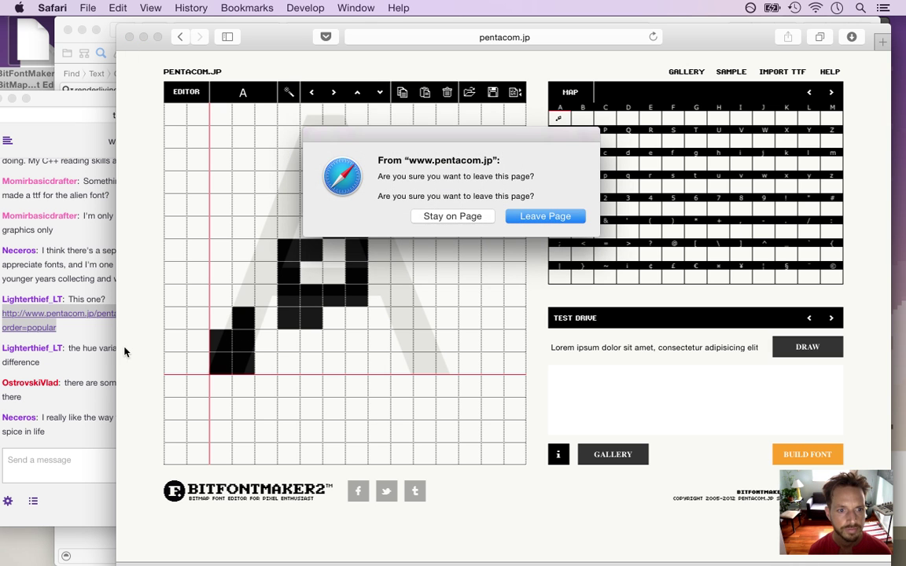
pyautogui.click(524, 221)
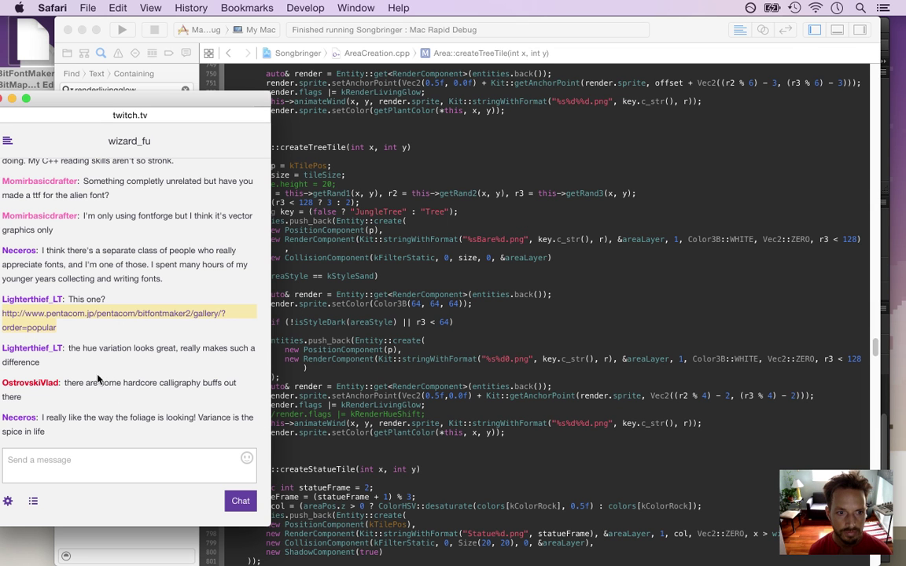
pyautogui.moveTo(73, 350); pyautogui.dragTo(113, 377)
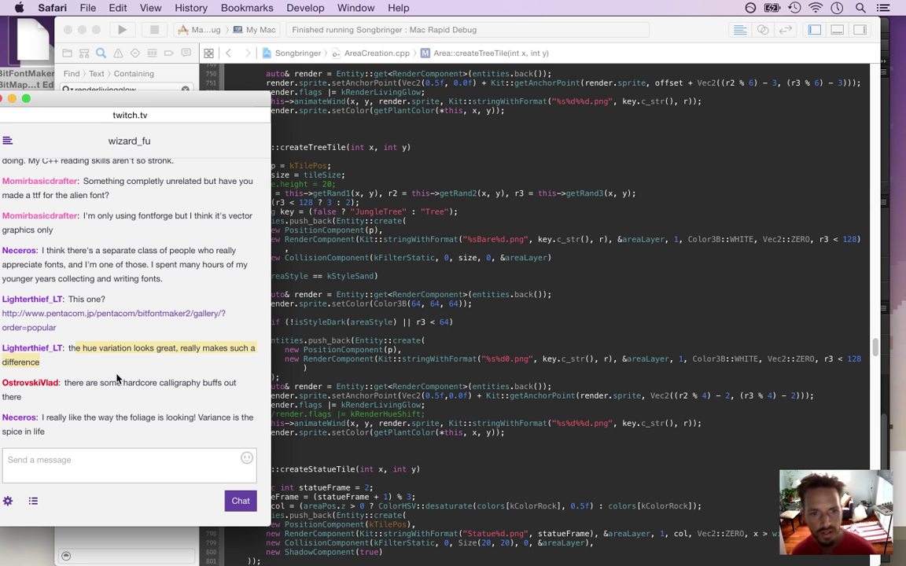
# Switch to Overworld.psd in Photoshop, revert the bush and tree desaturation to the original colours, and show the first tree canopy up close.
pyautogui.press('super+Tab')
pyautogui.press('super+Tab')
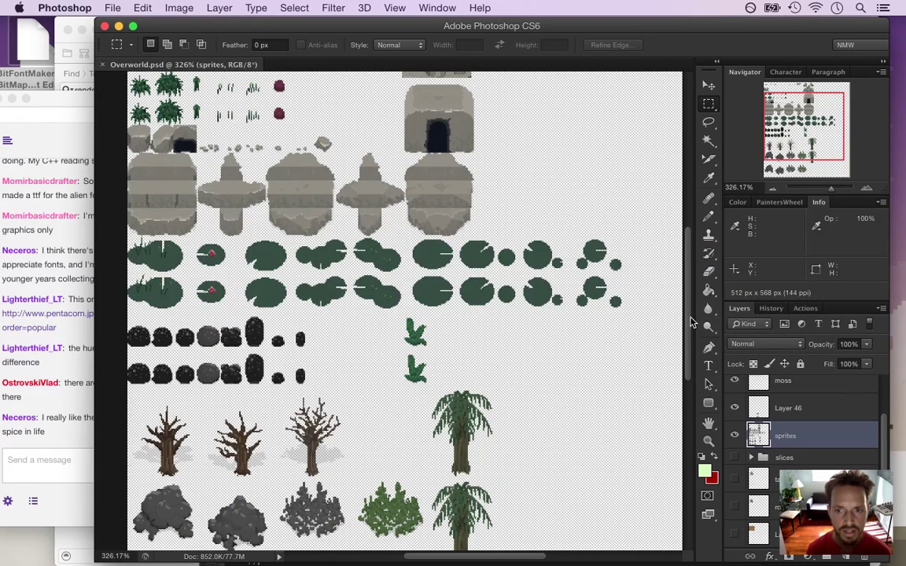
pyautogui.scroll(-10, 695, 320)
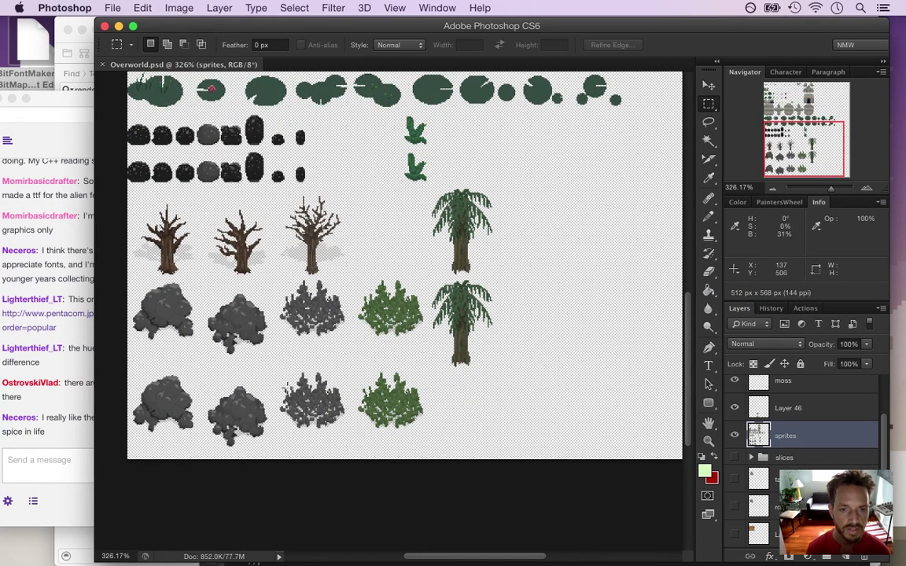
pyautogui.press('alt+super+z')
pyautogui.press('alt+super+z')
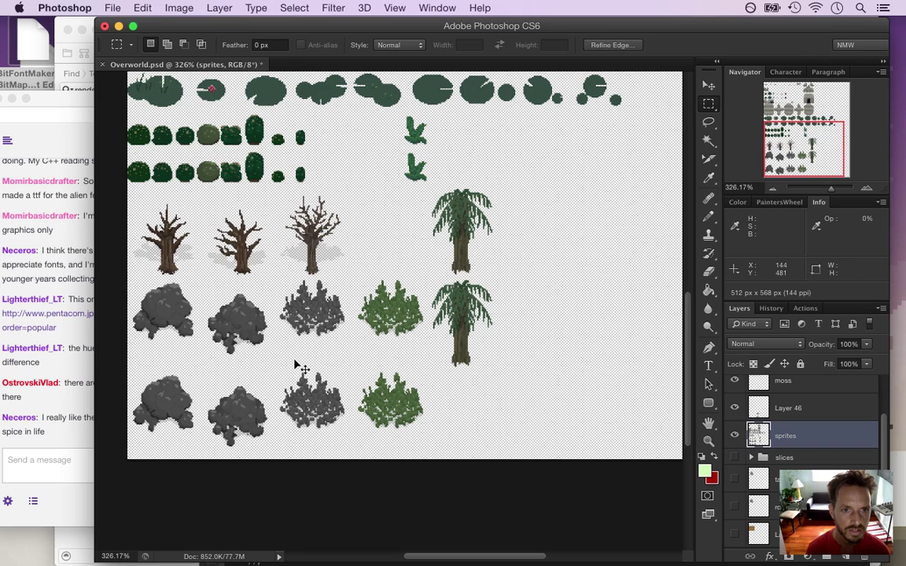
pyautogui.press('super+z')
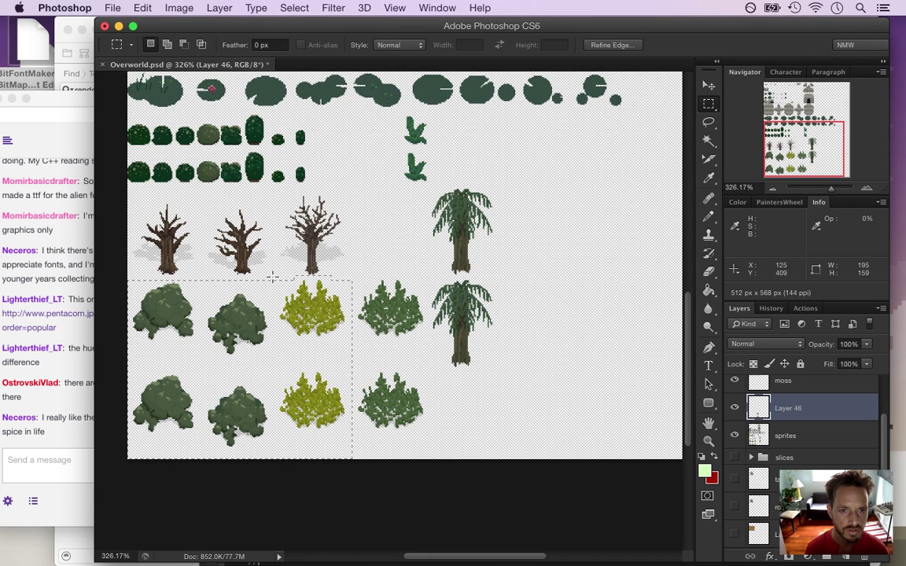
pyautogui.moveTo(167, 310); pyautogui.dragTo(336, 491)
pyautogui.moveTo(368, 559); pyautogui.dragTo(356, 559)
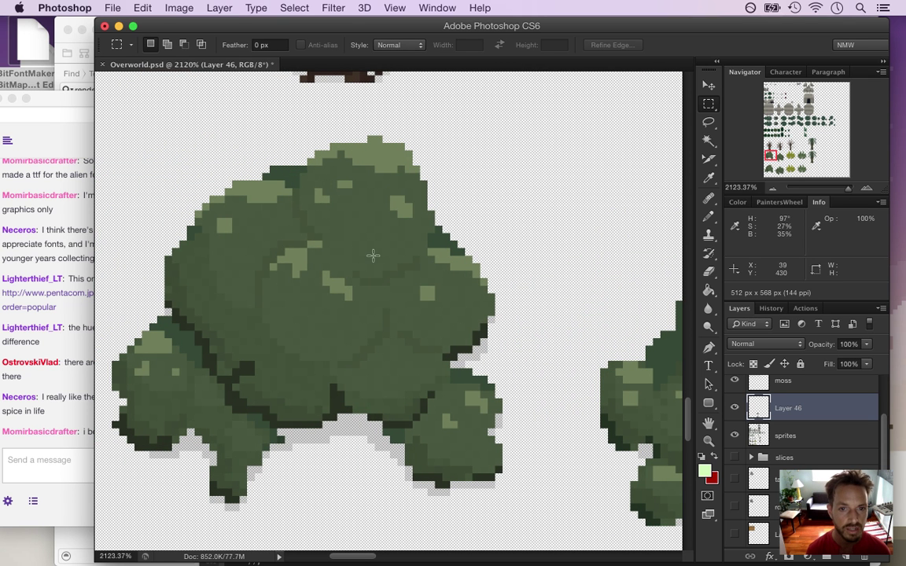
# Sample the tree canopy's light highlight and main green with the Eyedropper and check their HSB values in the Color Picker.
pyautogui.press('i')
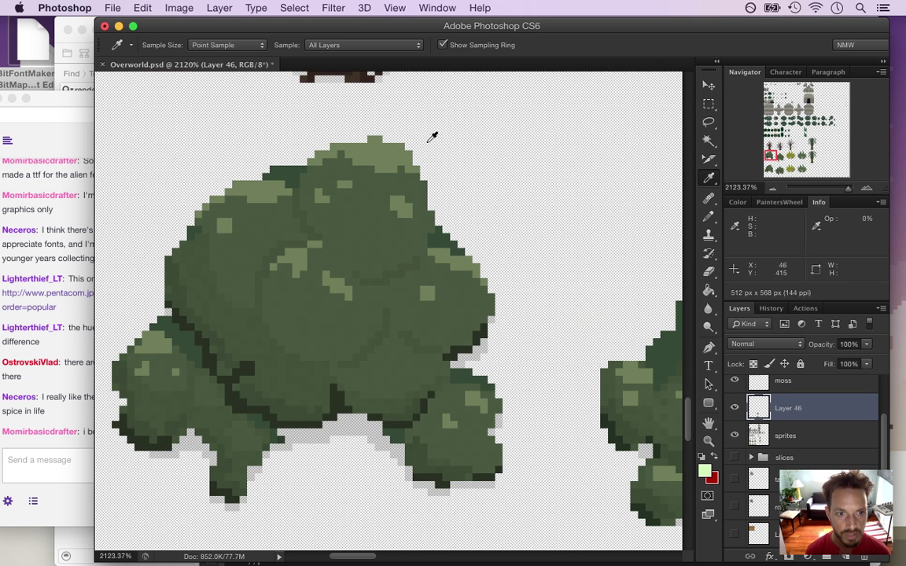
pyautogui.click(385, 149)
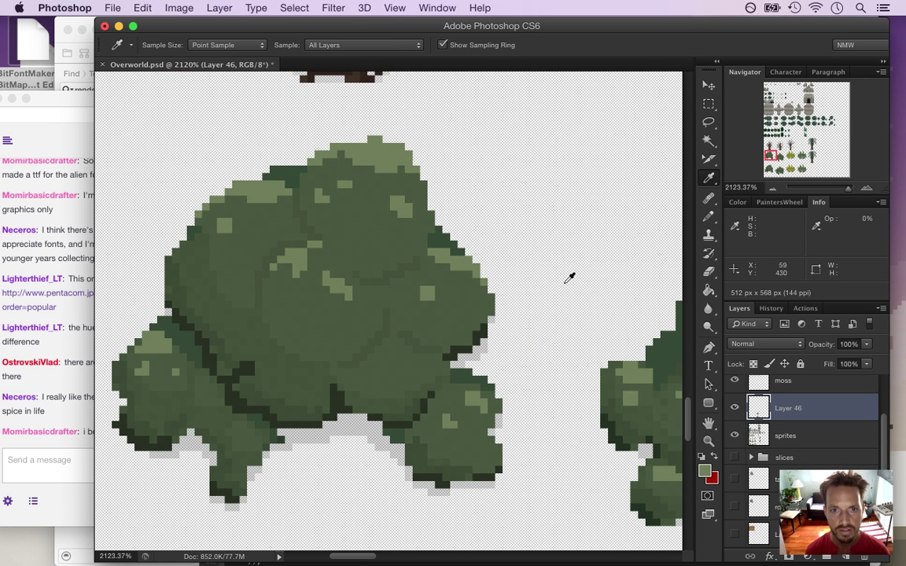
pyautogui.click(706, 476)
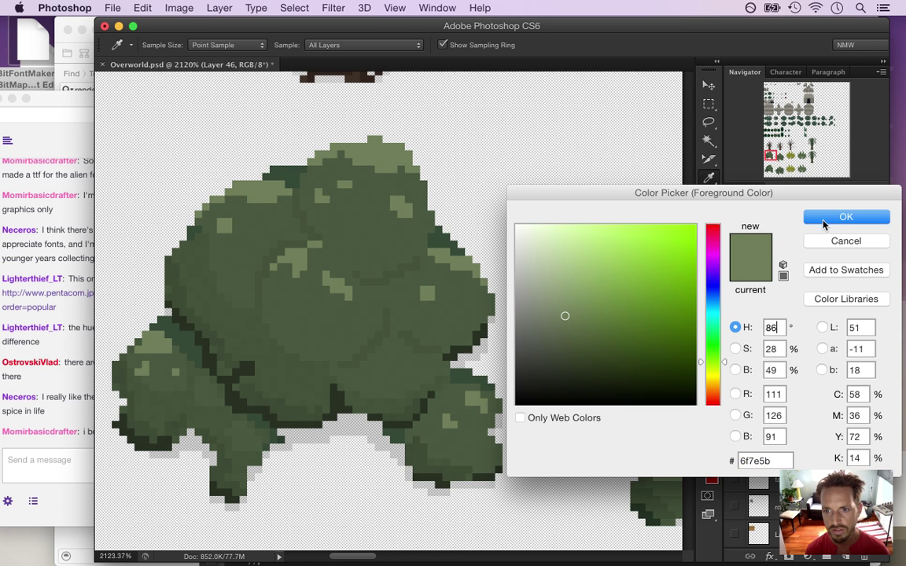
pyautogui.press('Return')
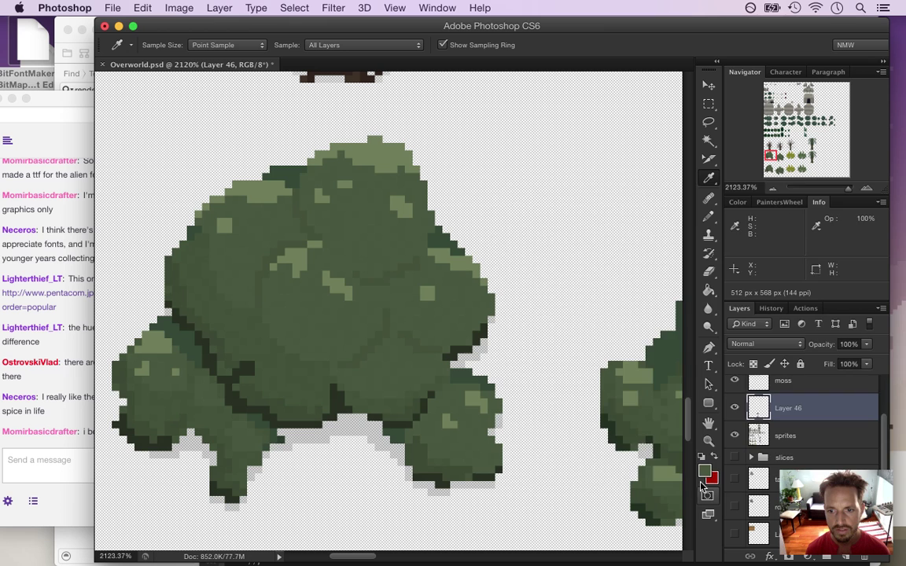
pyautogui.click(703, 472)
pyautogui.click(835, 219)
# Sample the canopy's mid green, darkest outline and rear leaf shade, checking each colour's hue, saturation and brightness.
pyautogui.click(378, 275)
pyautogui.click(705, 471)
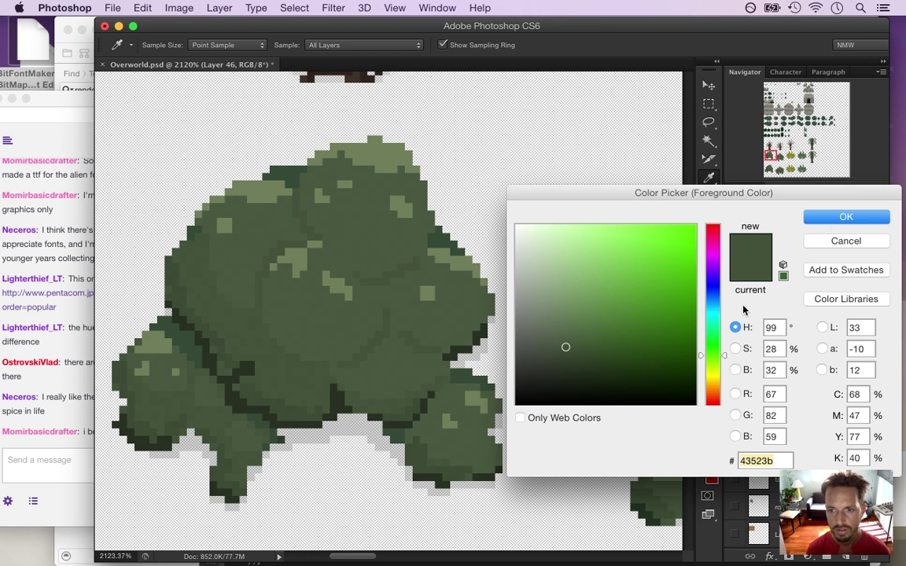
pyautogui.click(826, 223)
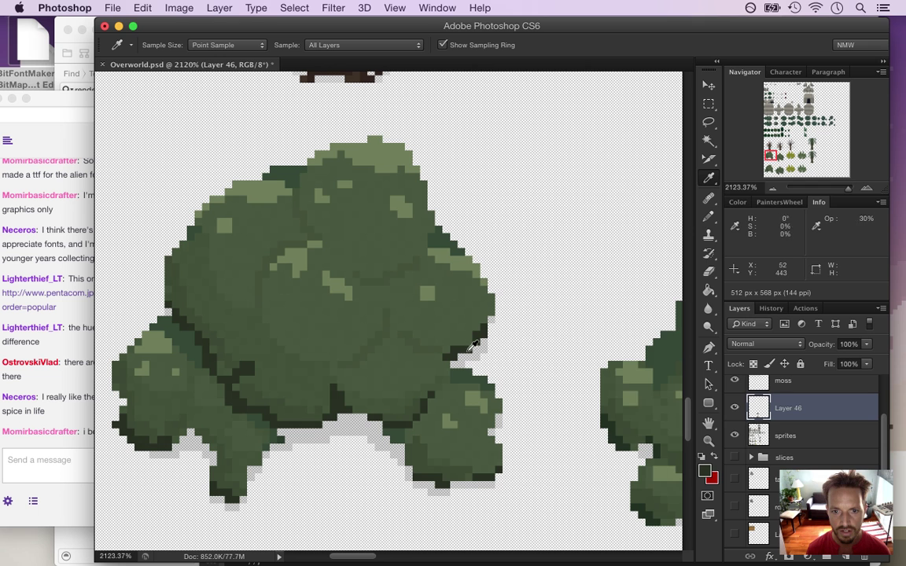
pyautogui.click(704, 472)
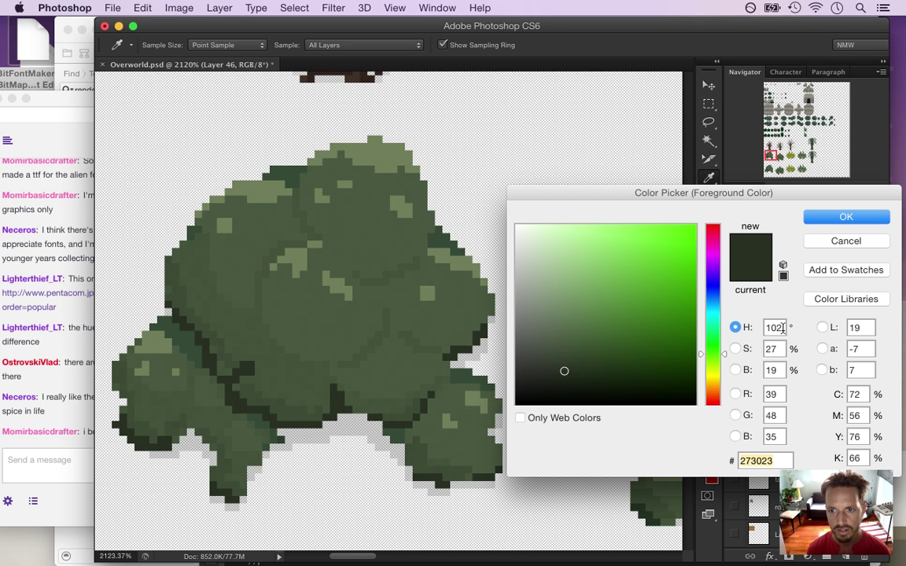
pyautogui.click(806, 224)
pyautogui.click(281, 178)
pyautogui.click(701, 470)
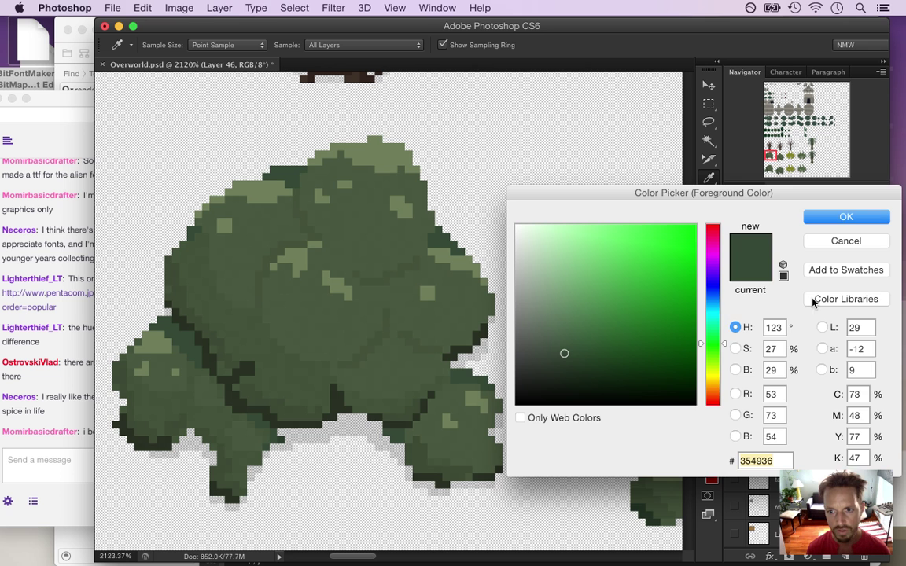
pyautogui.click(838, 217)
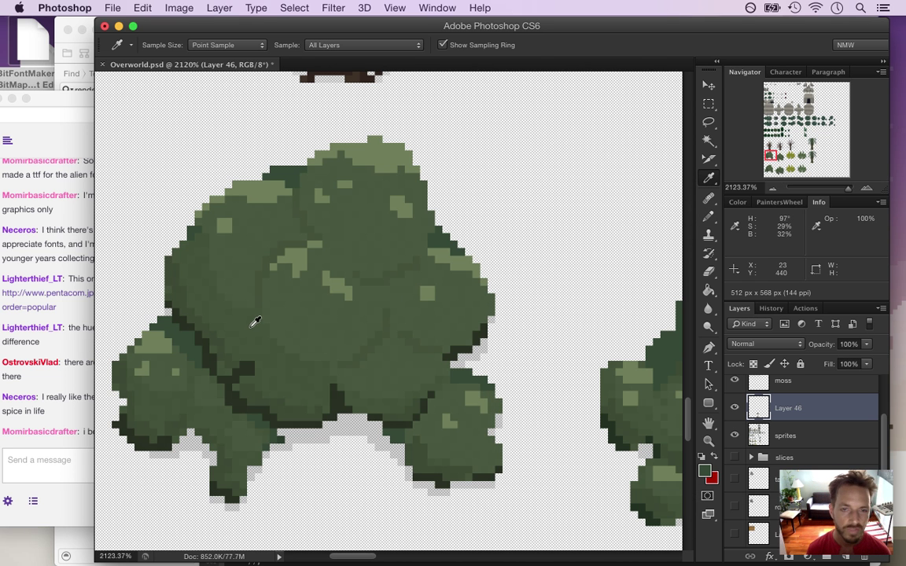
# Switch to Xcode, build and run Songbringer, and read the latest Twitch chat messages during the compile.
pyautogui.press('super+Tab')
pyautogui.press('super+Tab')
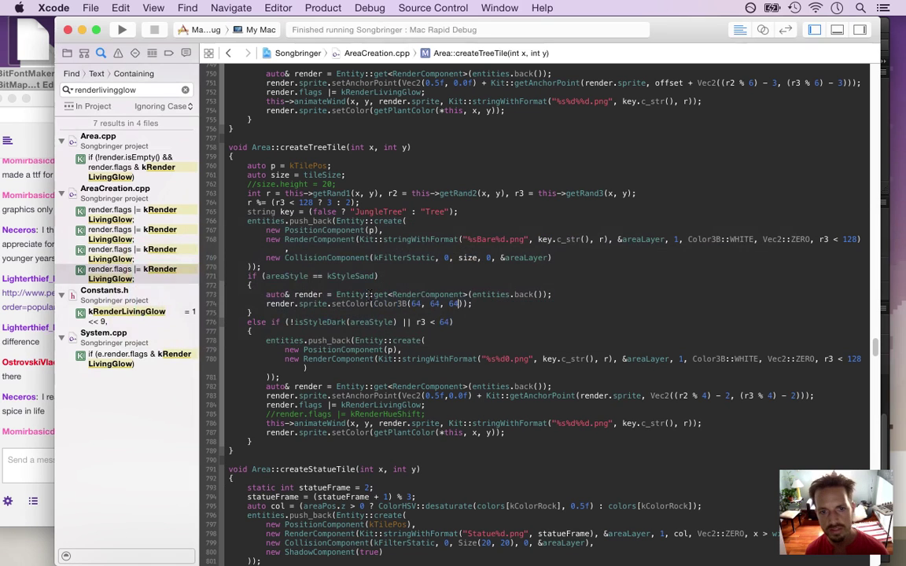
pyautogui.press('super+r')
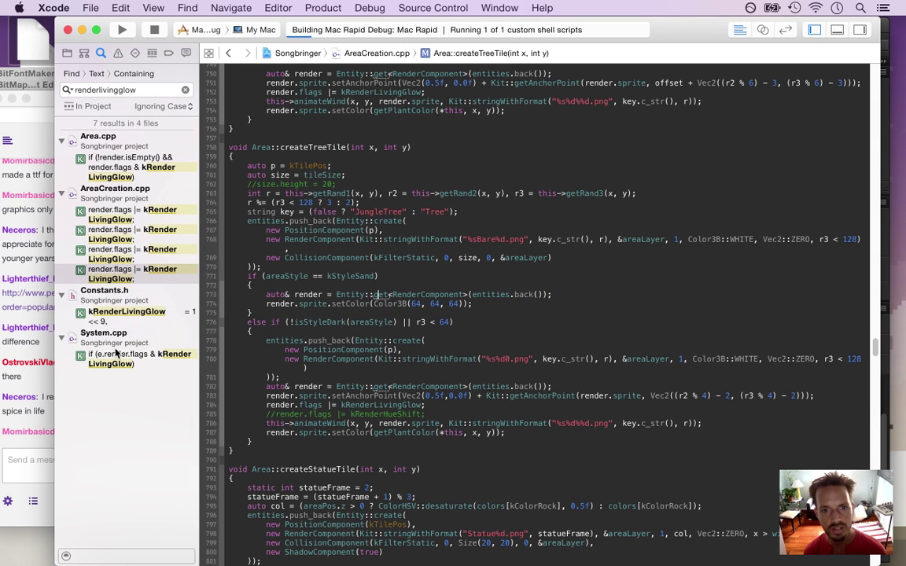
pyautogui.click(48, 329)
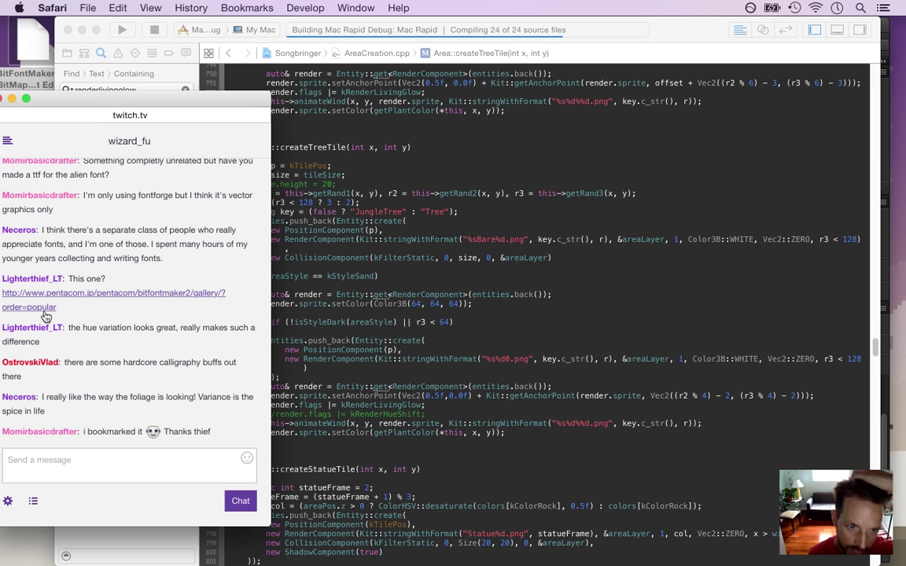
pyautogui.moveTo(51, 393); pyautogui.dragTo(77, 419)
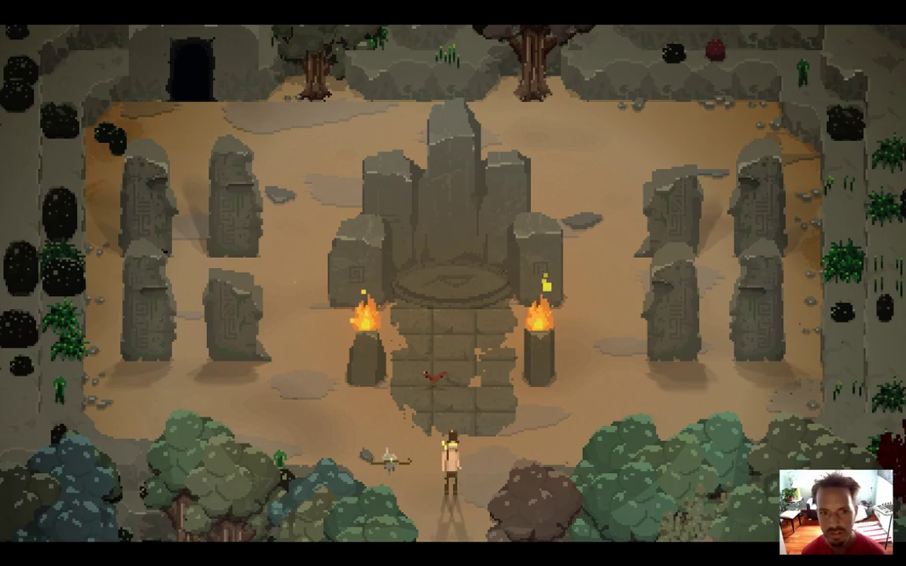
# Walk the character south from the stone shrine into the forest and west into the gray-ground area, examining the foliage colours.
pyautogui.press('Down')
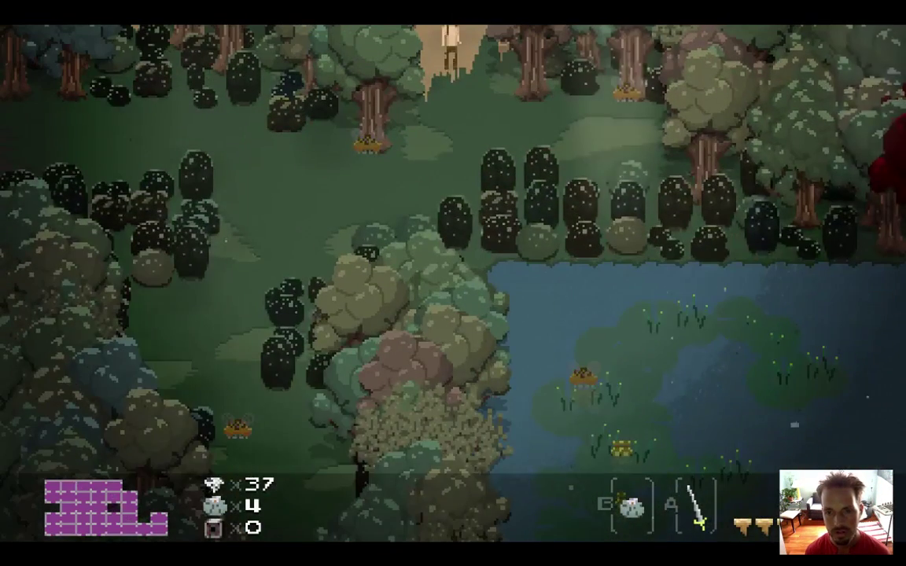
pyautogui.press('Down')
pyautogui.press('Left')
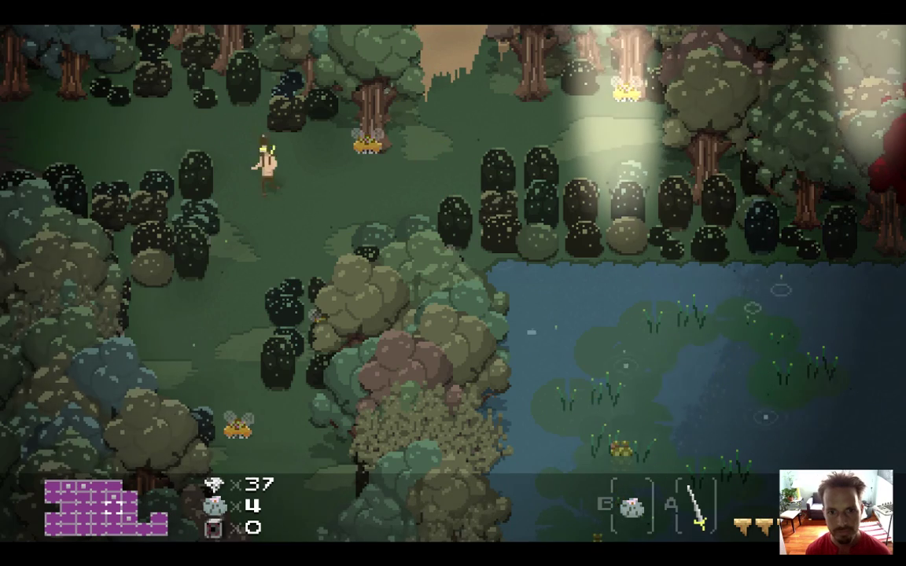
pyautogui.press('Left')
pyautogui.press('Down')
pyautogui.press('Up')
pyautogui.press('Left')
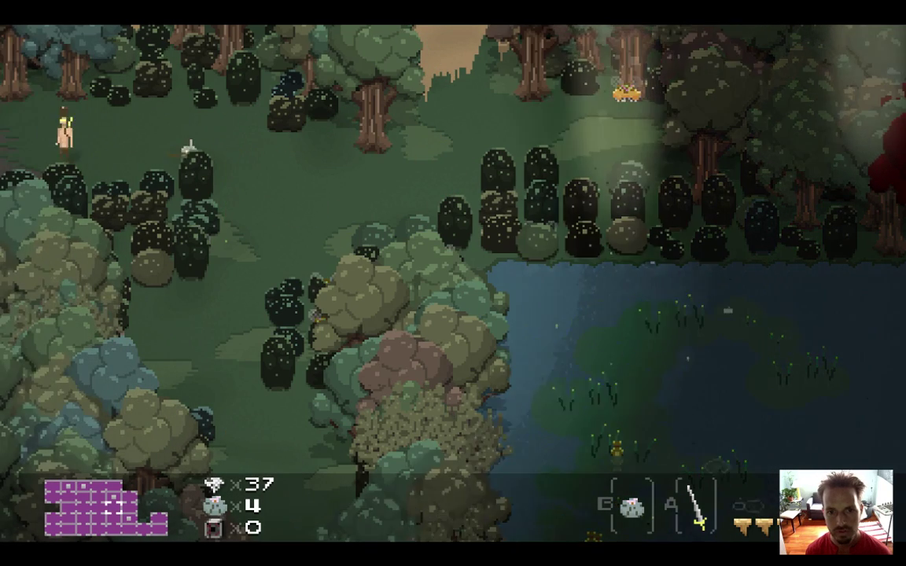
pyautogui.press('Left')
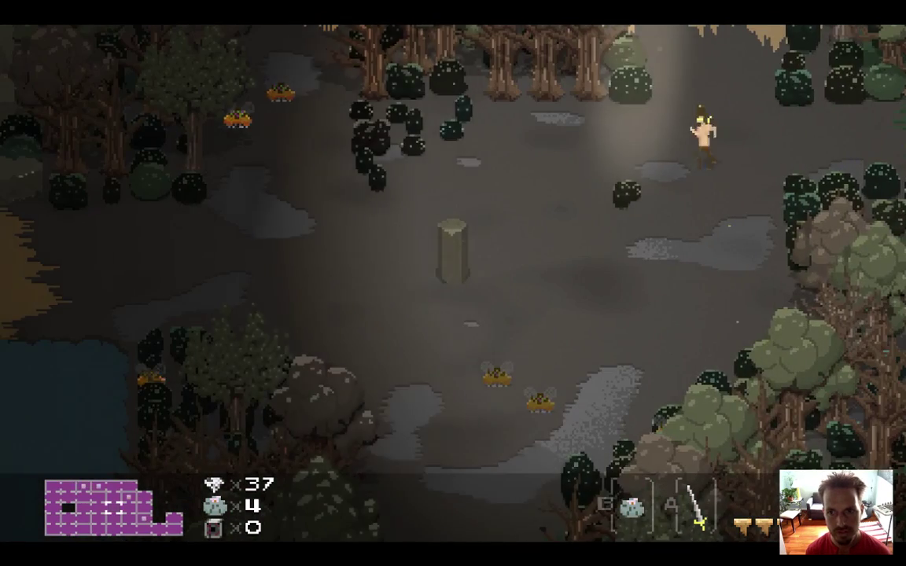
# Walk down through the gray-ground area past the stone pillar to examine the bare trees' tint, and exit to the south.
pyautogui.press('Left')
pyautogui.press('Down')
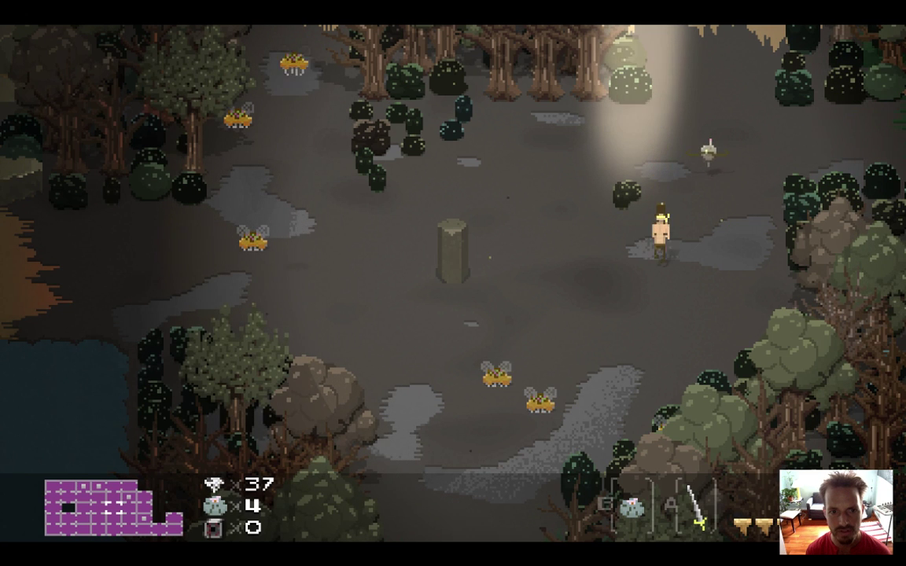
pyautogui.press('Down')
pyautogui.press('Left')
pyautogui.press('Right')
pyautogui.press('Down')
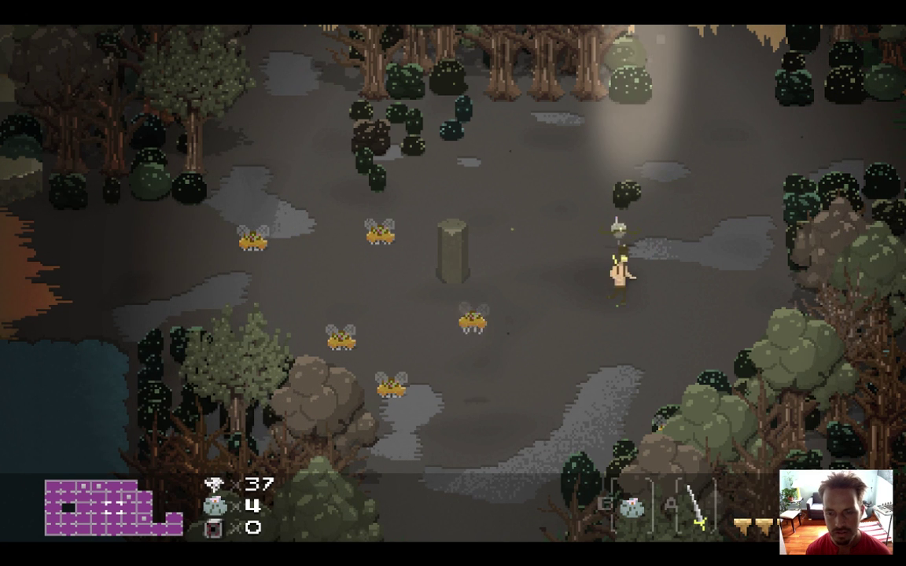
pyautogui.press('Right')
pyautogui.press('Down')
pyautogui.press('Right')
pyautogui.press('Left')
pyautogui.press('Down')
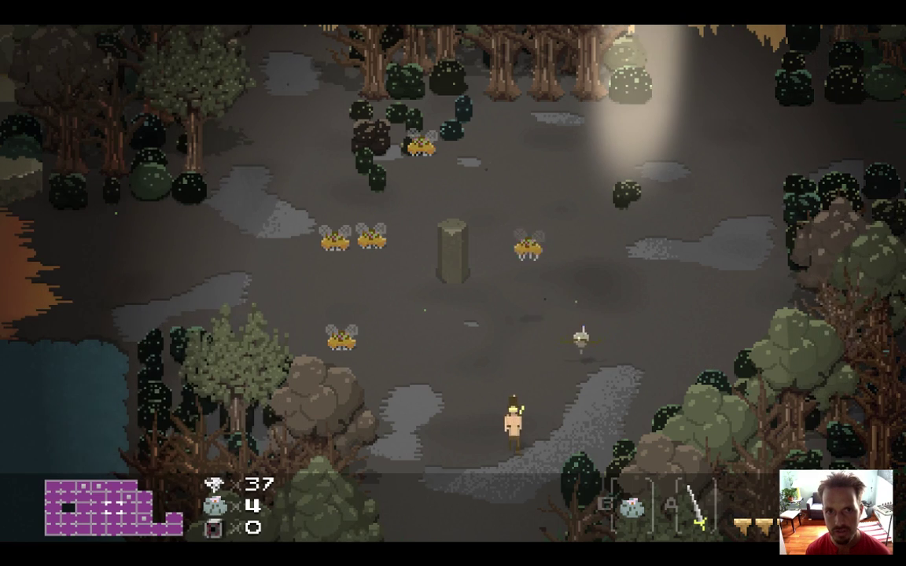
pyautogui.press('Down')
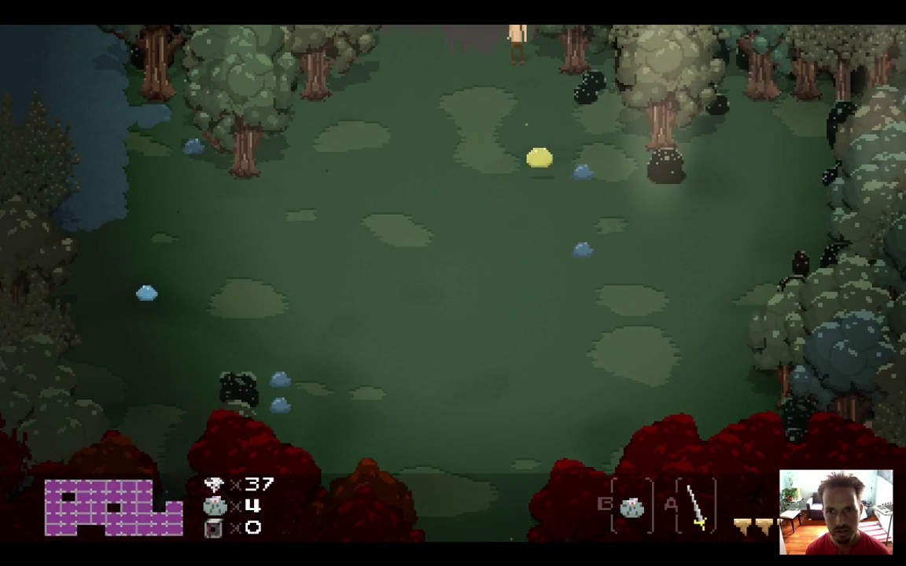
# Walk the character south through the forest clearing and back and forth across its southern edge, examining the red trees' colours.
pyautogui.press('Down')
pyautogui.press('Left')
pyautogui.press('Down')
pyautogui.press('Down')
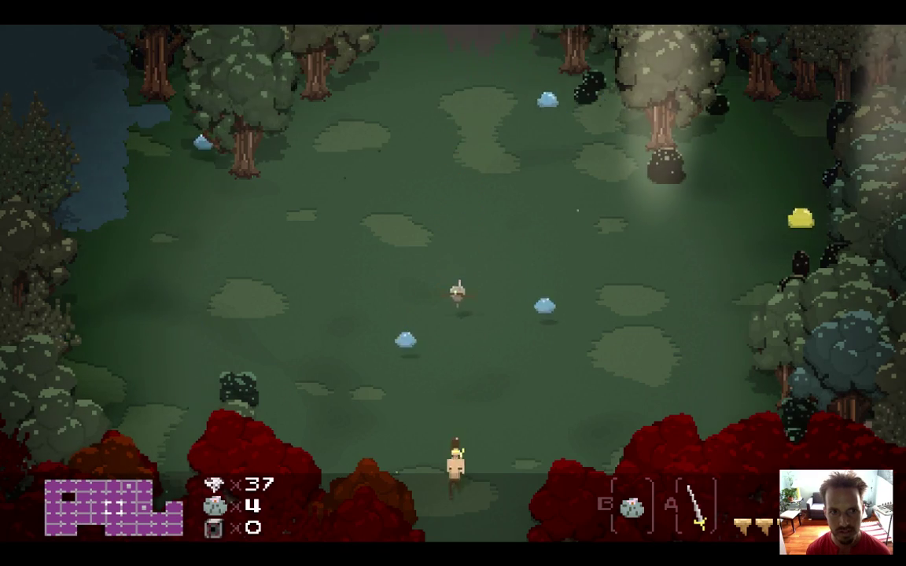
pyautogui.press('Down')
pyautogui.press('Up')
pyautogui.press('Up')
pyautogui.press('Down')
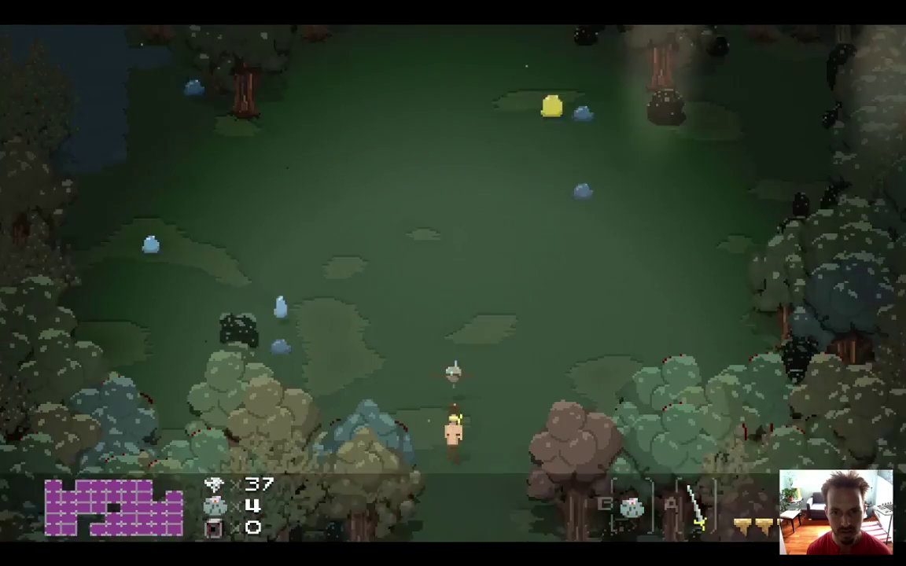
# Continue south into the clearing with the flying insects and east toward the bushes, examining the tree and bush colours.
pyautogui.press('Right')
pyautogui.press('Down')
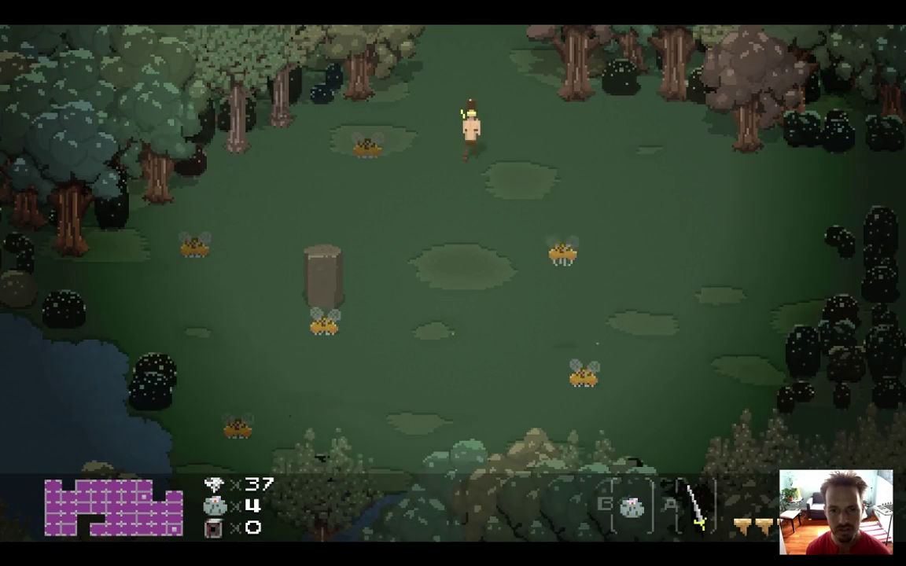
pyautogui.press('Right')
pyautogui.press('Right')
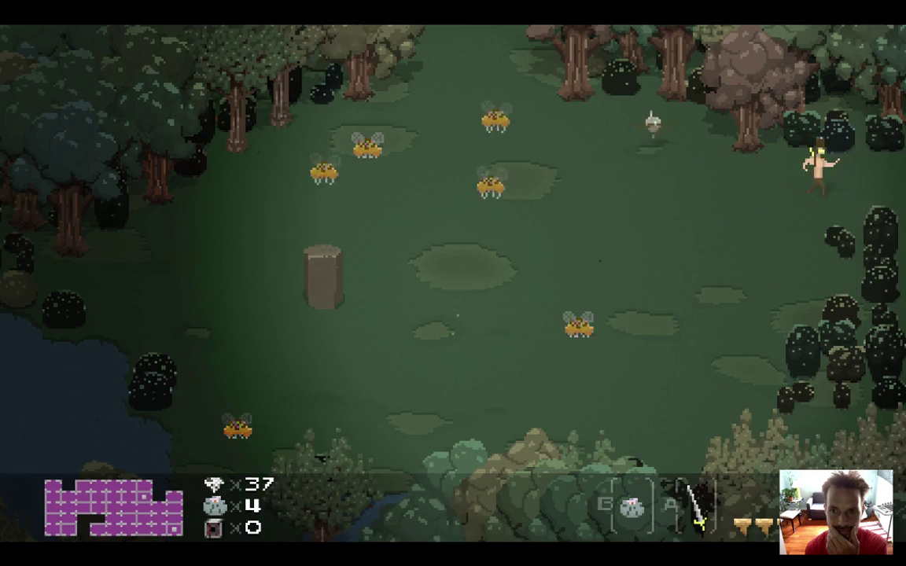
# Quit the game, read the latest Twitch chat message about the trees, and return to Xcode.
pyautogui.press('super+q')
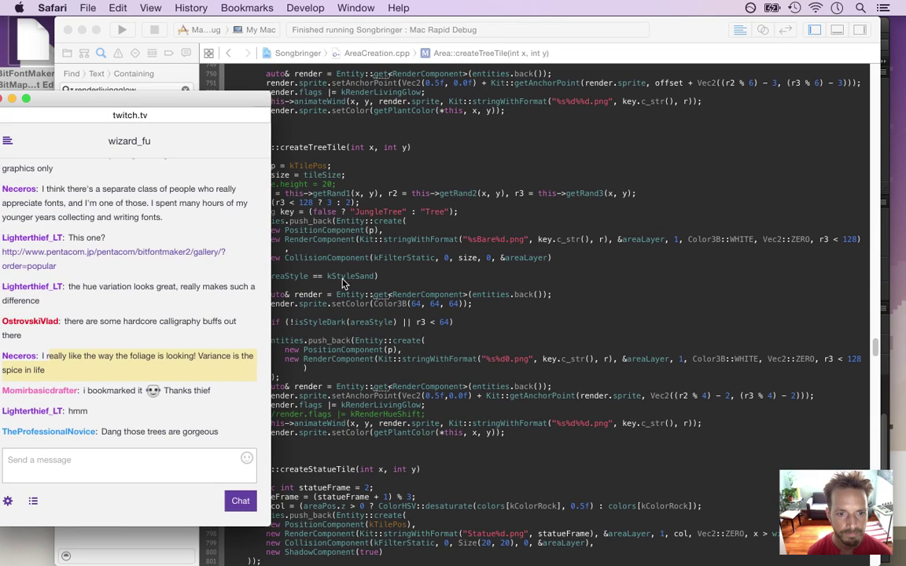
pyautogui.doubleClick(122, 430)
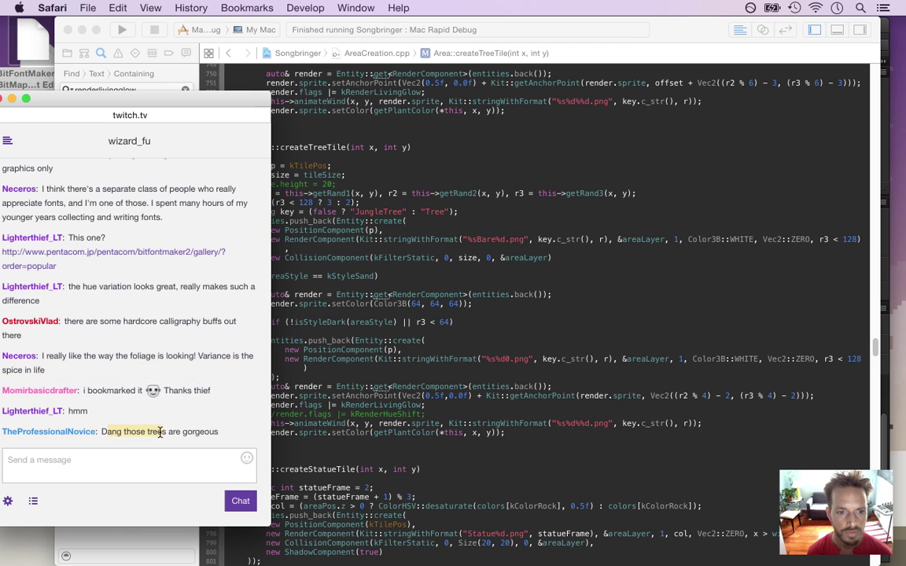
pyautogui.click(315, 157)
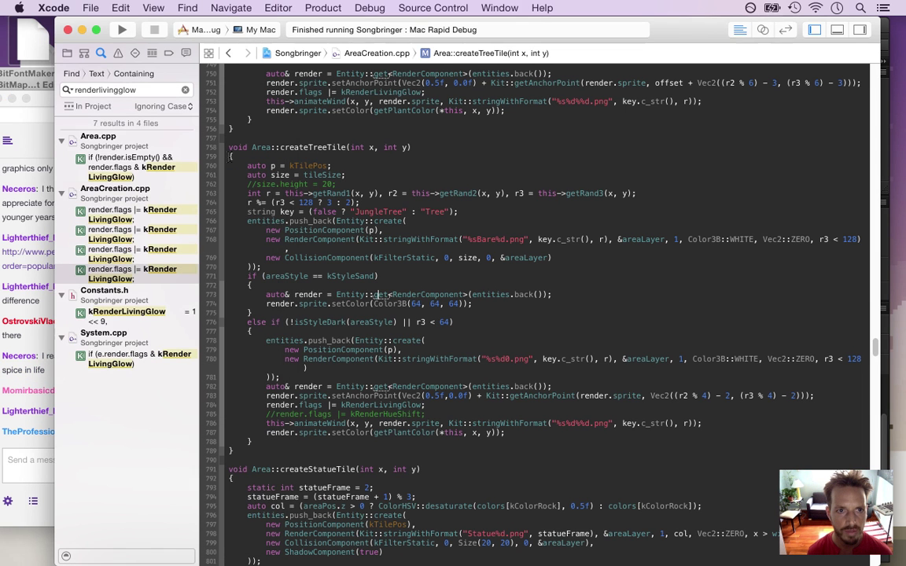
# Set godMode to 1 in the project's Settings.txt and rerun Songbringer.
pyautogui.click(185, 91)
pyautogui.click(67, 53)
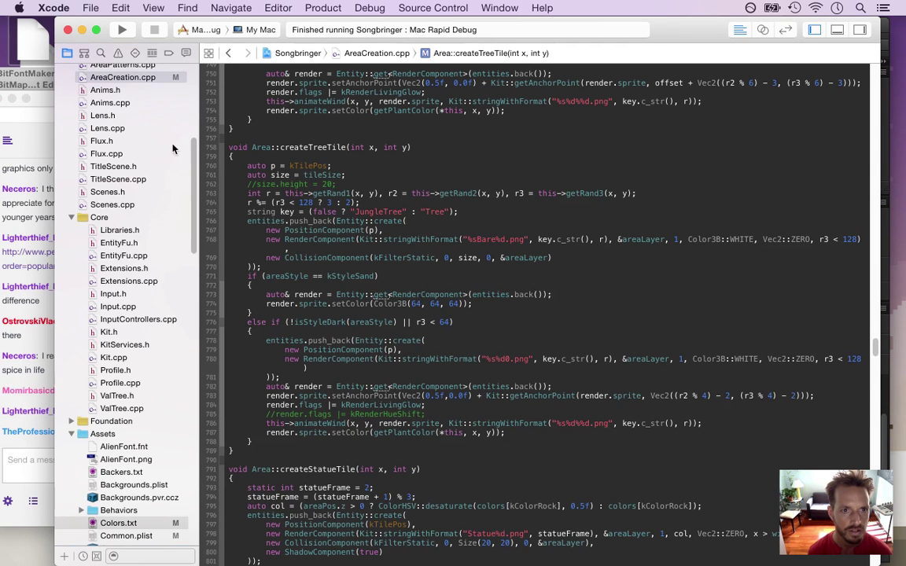
pyautogui.moveTo(191, 168); pyautogui.dragTo(188, 71)
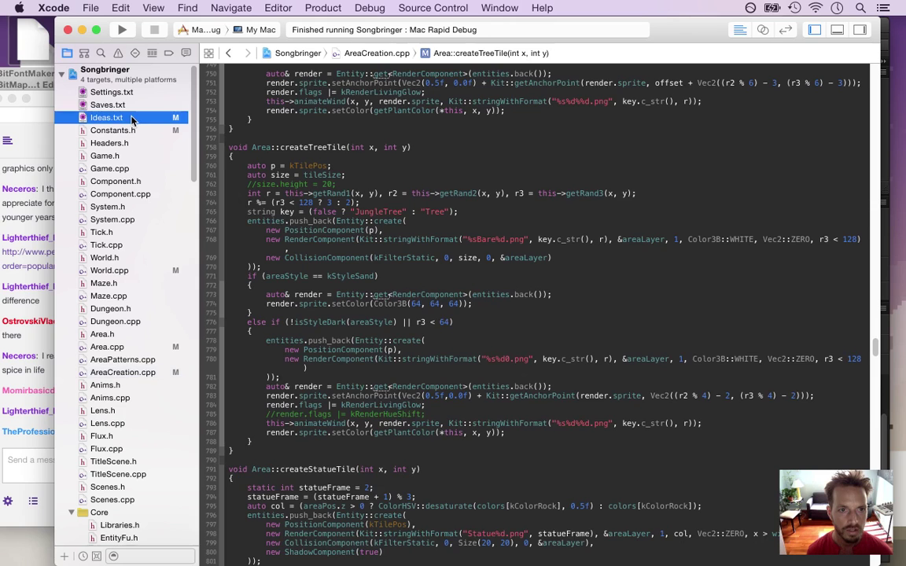
pyautogui.click(130, 118)
pyautogui.click(127, 104)
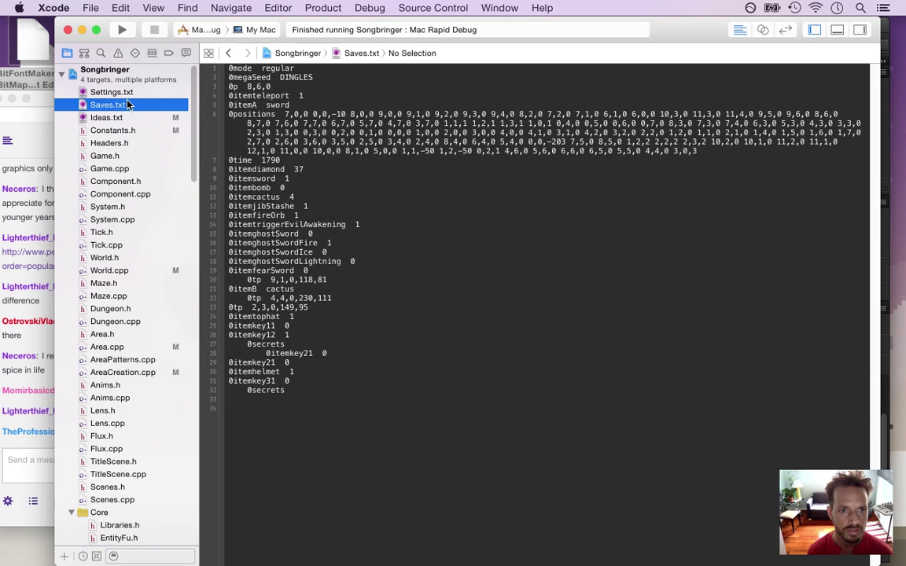
pyautogui.click(144, 93)
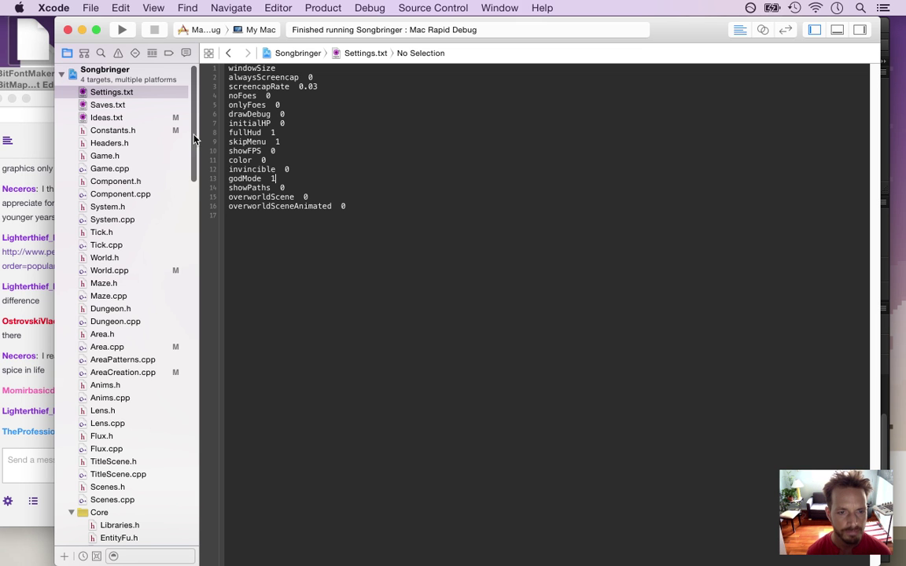
pyautogui.press('super+r')
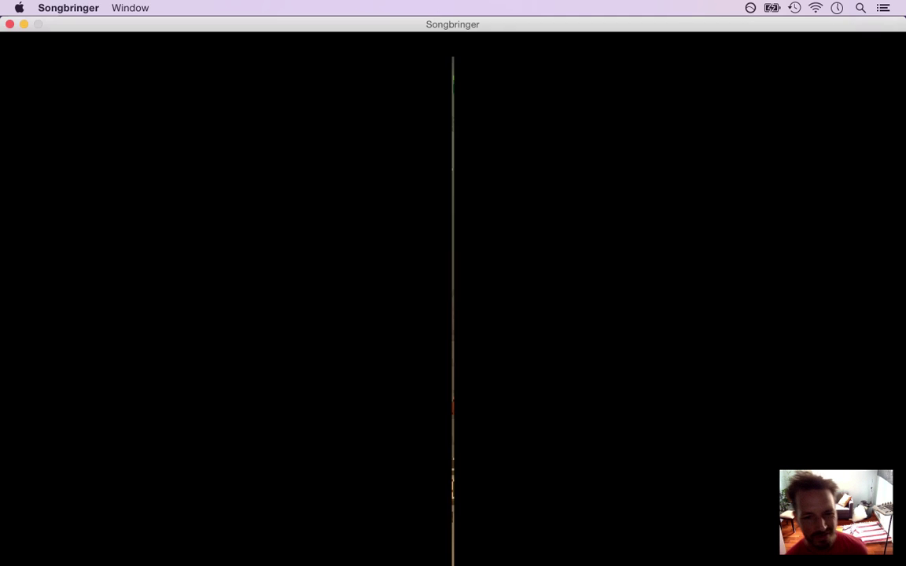
# Walk from the sand-area shrine through the neighbouring sand areas and east into the gray-ground area, examining the foliage colours.
pyautogui.press('Right')
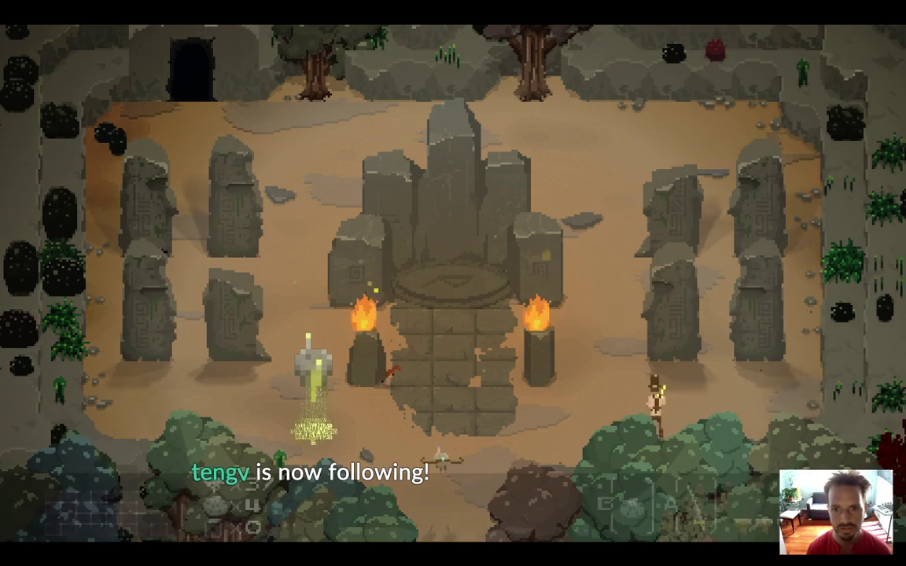
pyautogui.press('Up')
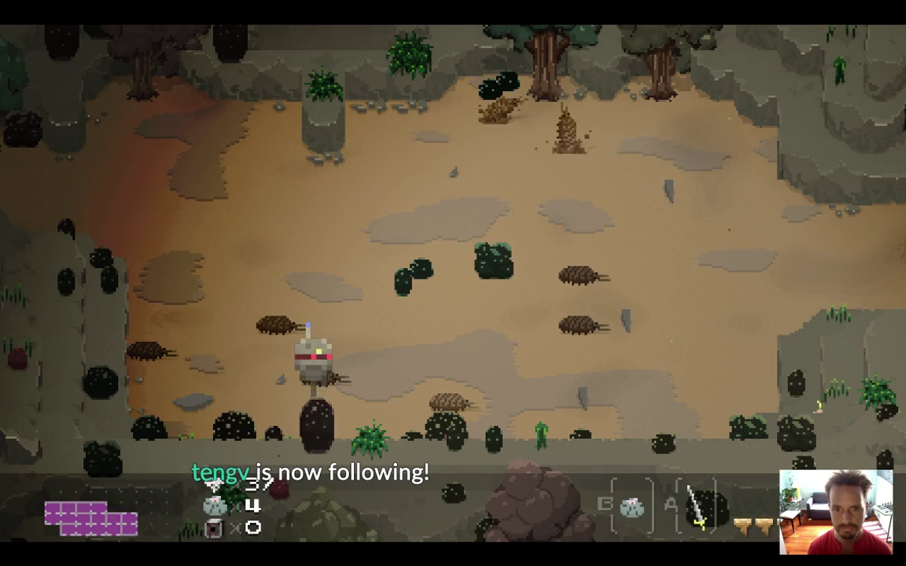
pyautogui.press('Right')
pyautogui.press('Down')
pyautogui.press('Down')
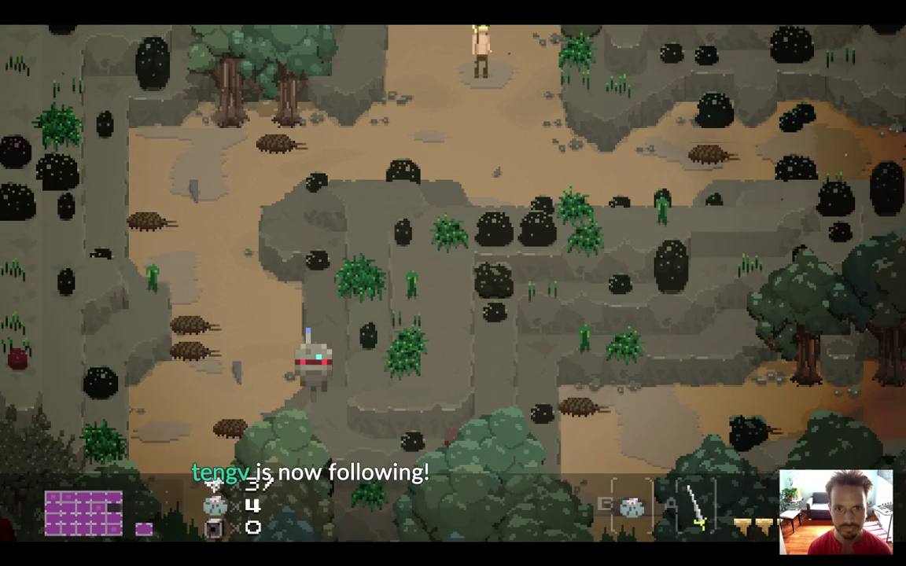
pyautogui.press('Right')
pyautogui.press('Right')
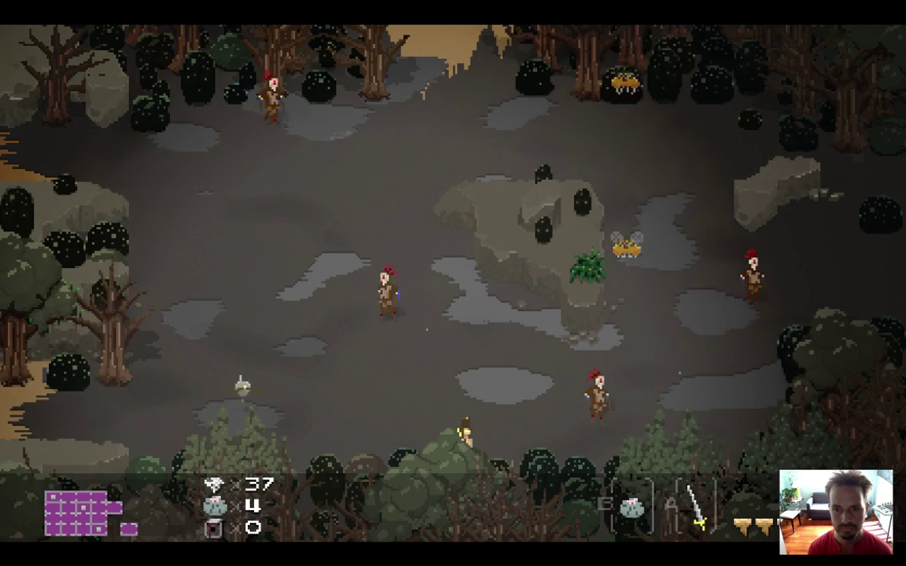
# Explore past the green-area stone shrine and the lily-pad lake to the dark forest, comparing tree and bush colours.
pyautogui.press('Right')
pyautogui.press('Down')
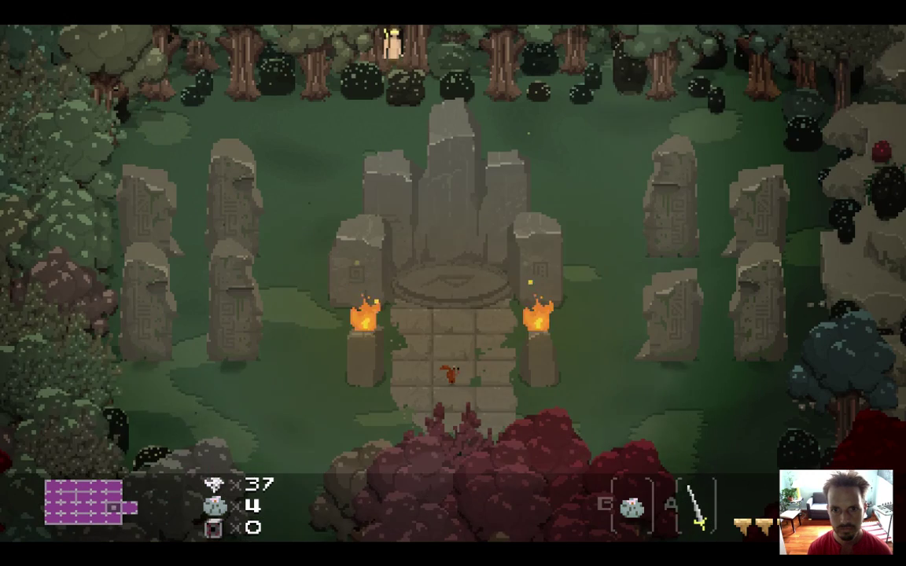
pyautogui.press('Down')
pyautogui.press('Right')
pyautogui.press('Down')
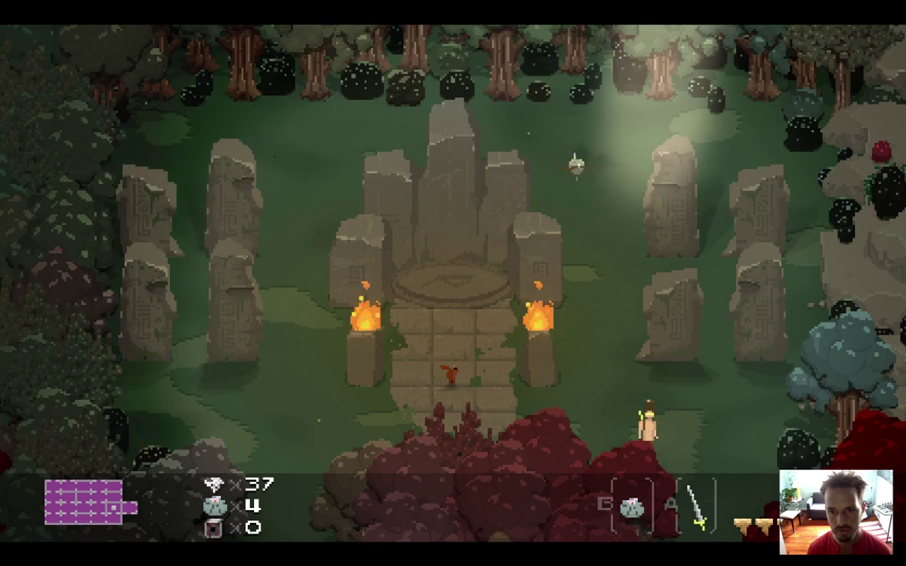
pyautogui.press('Right')
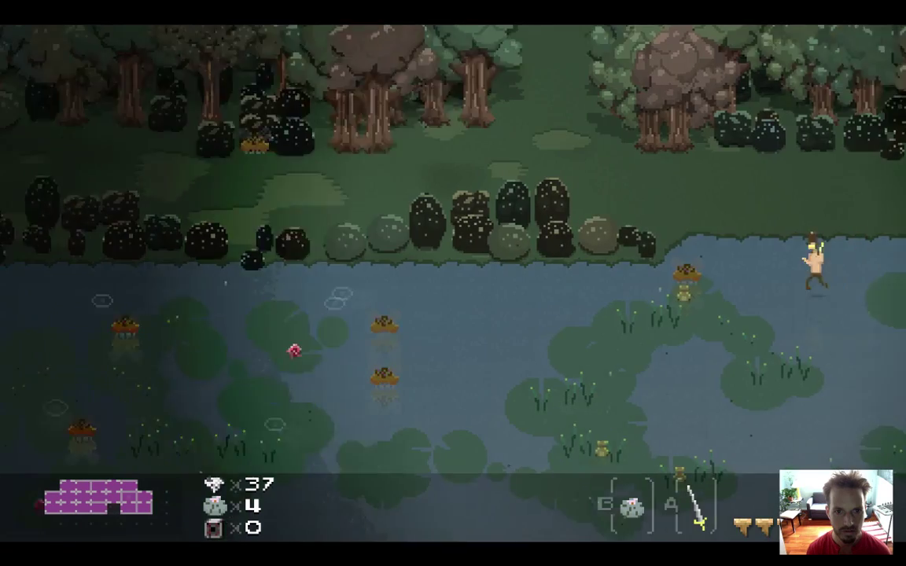
pyautogui.press('Up')
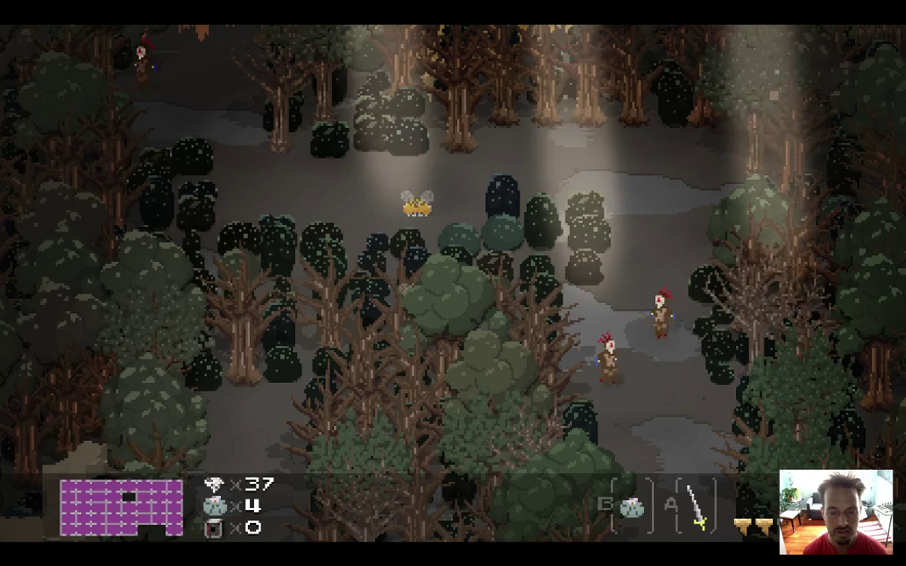
# Switch to the Twitch chat, read the viewers' comments on the red trees, and return to the game.
pyautogui.press('super+Tab')
pyautogui.press('super+Tab')
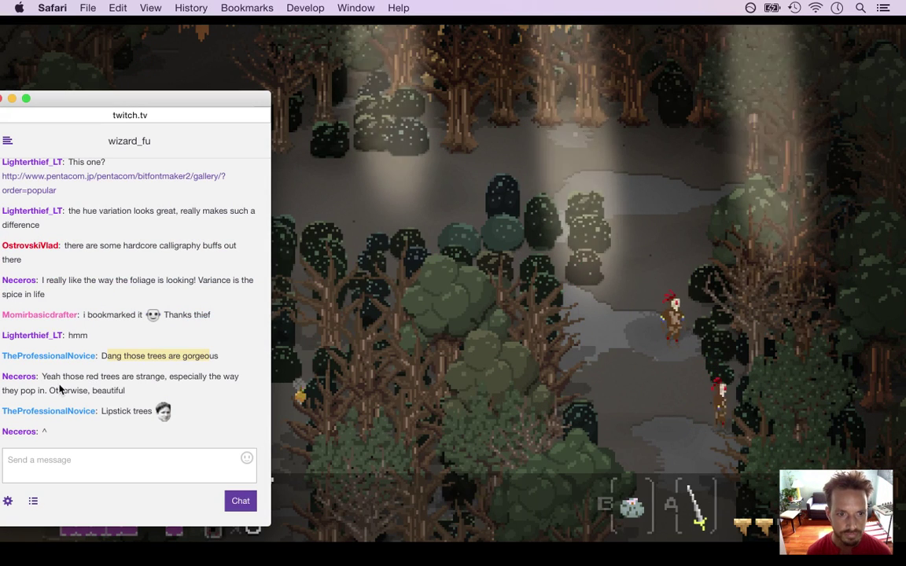
pyautogui.moveTo(65, 377); pyautogui.dragTo(138, 415)
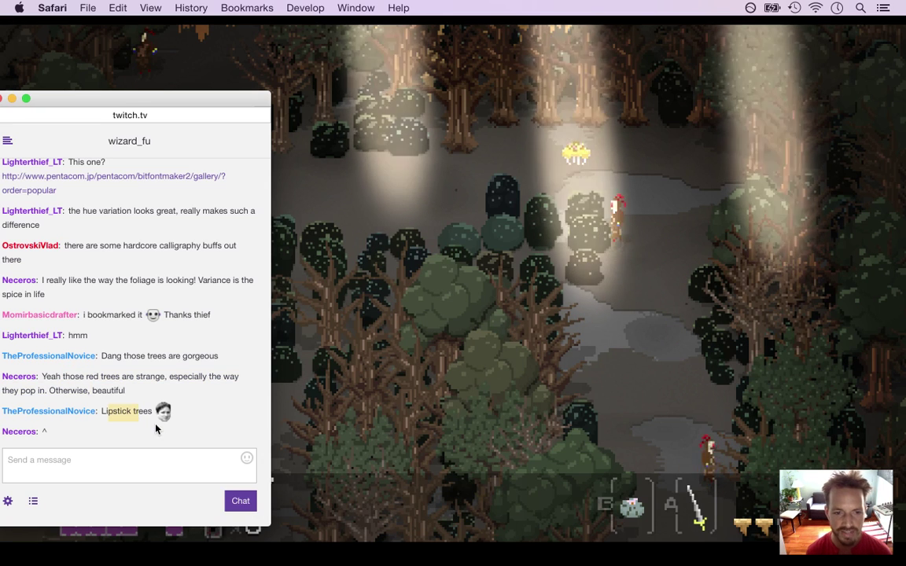
pyautogui.click(323, 439)
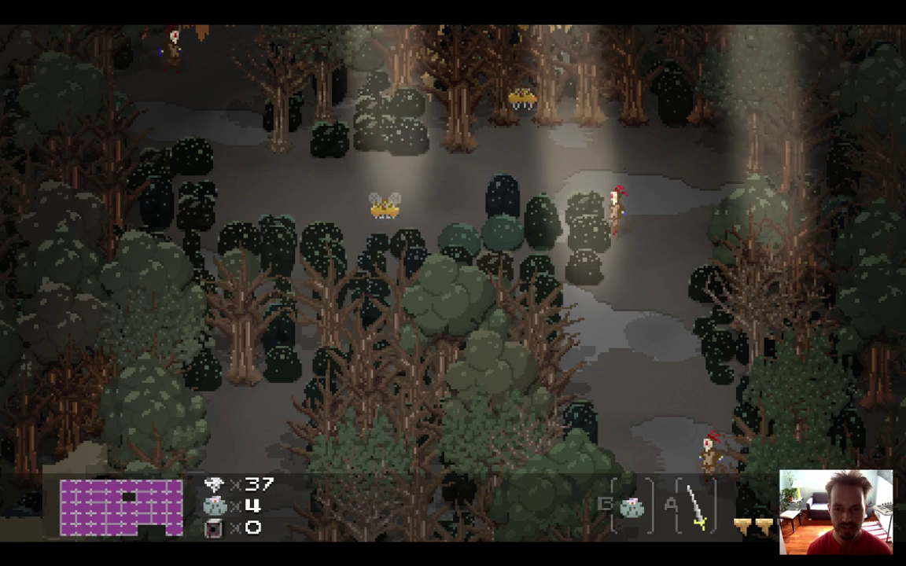
# Walk north into the sand area with stone pillars, west, and south into the yellow-sand canyon, examining the tree colours.
pyautogui.press('Up')
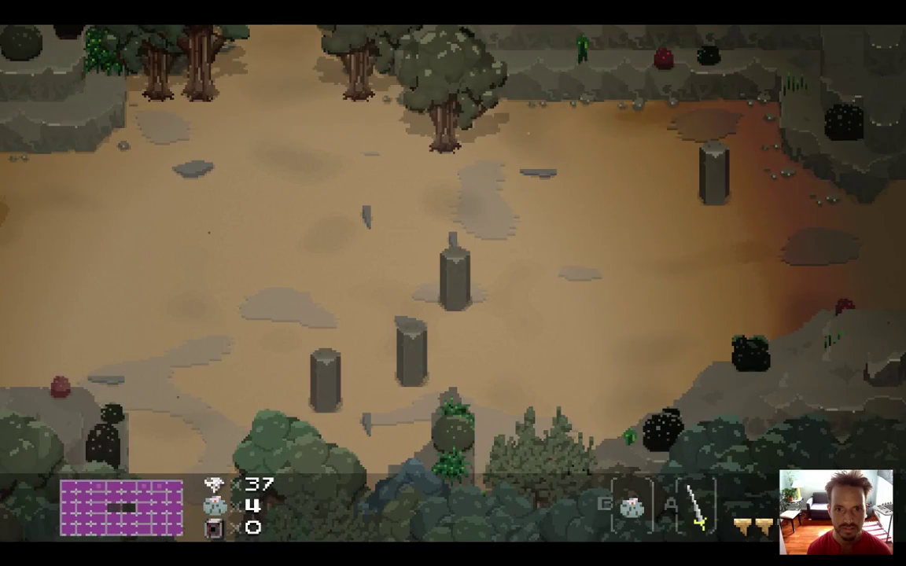
pyautogui.press('Left')
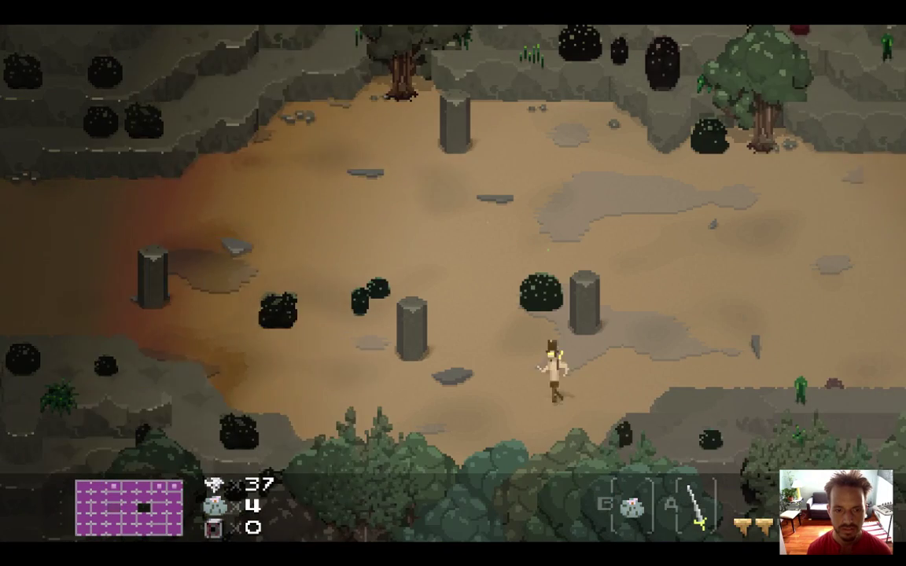
pyautogui.press('Left')
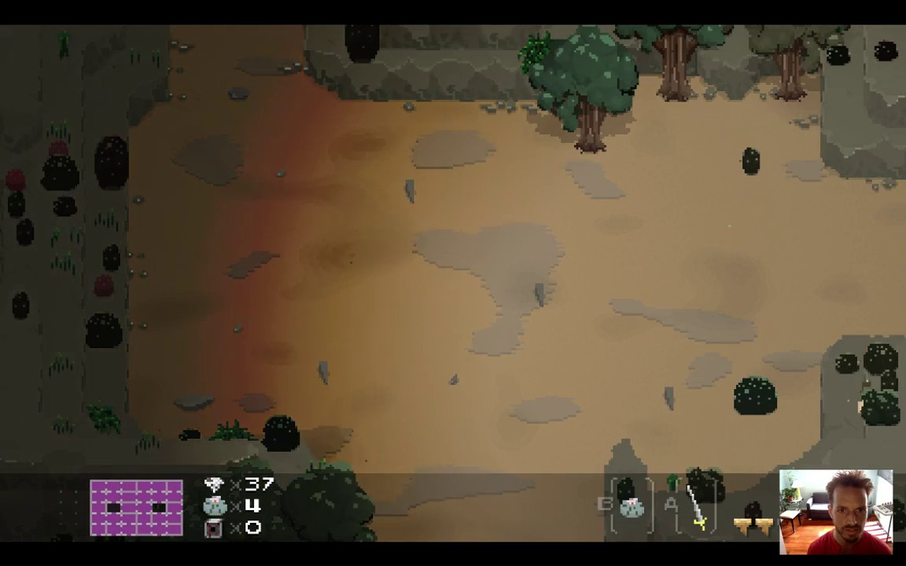
pyautogui.press('Down')
pyautogui.press('Down')
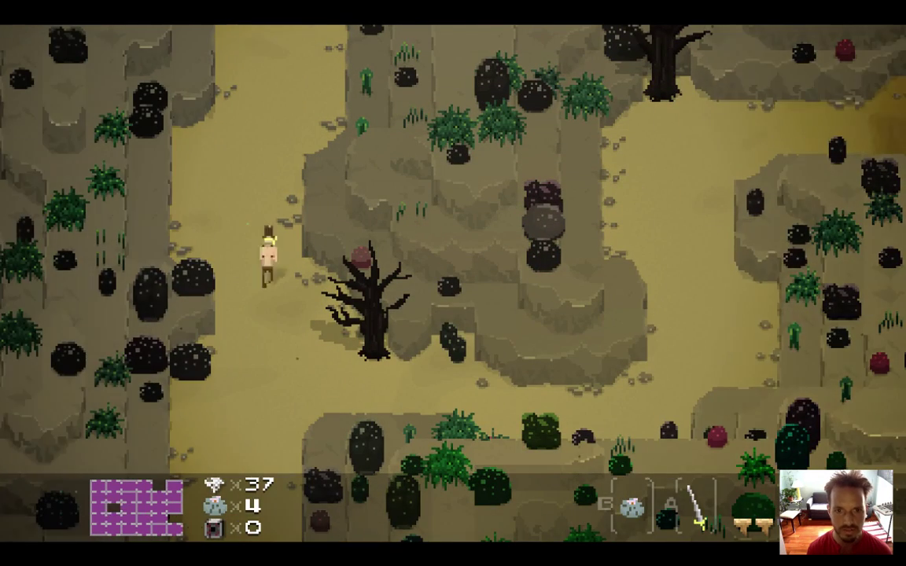
# Inspect the darkened bare trees and bushes in the yellow-sand canyon, and walk west into the gray-ground forest.
pyautogui.press('Left')
pyautogui.press('Right')
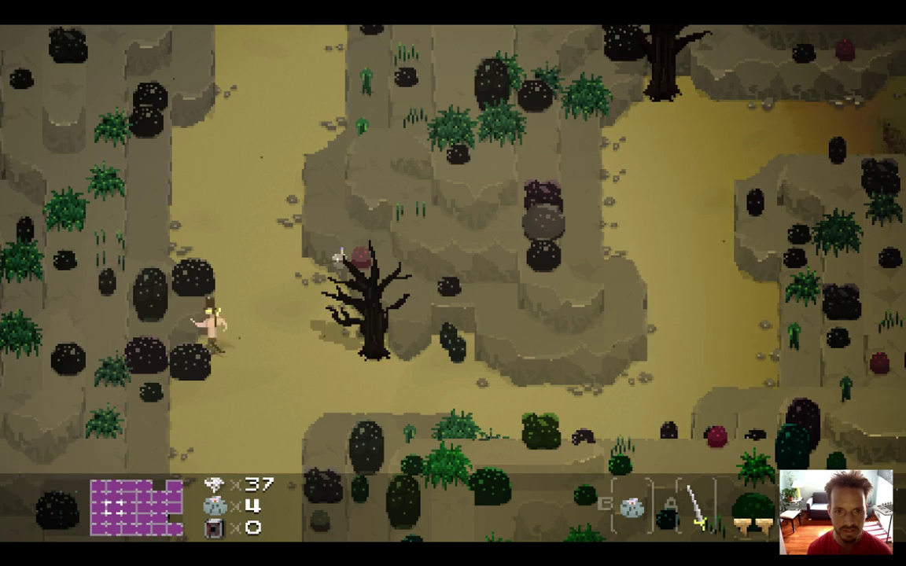
pyautogui.press('x')
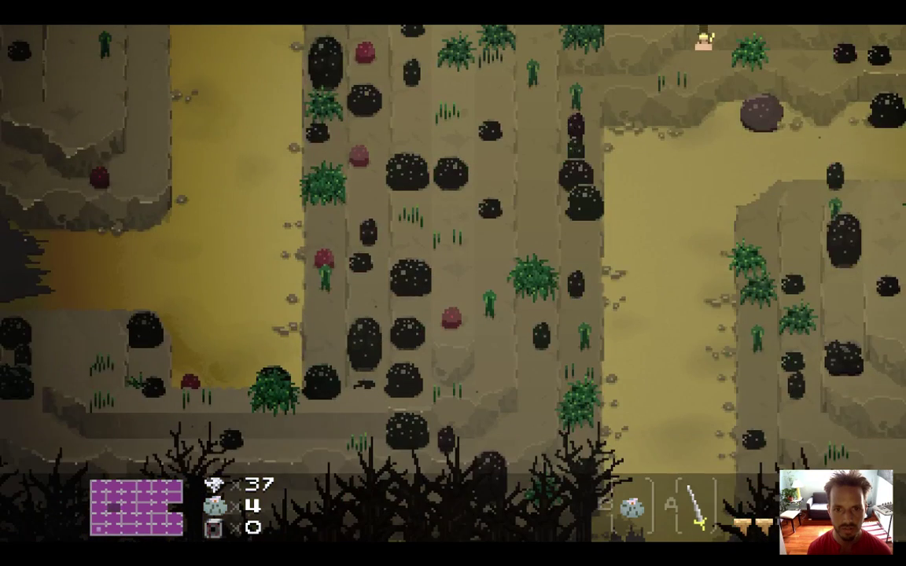
pyautogui.press('Down')
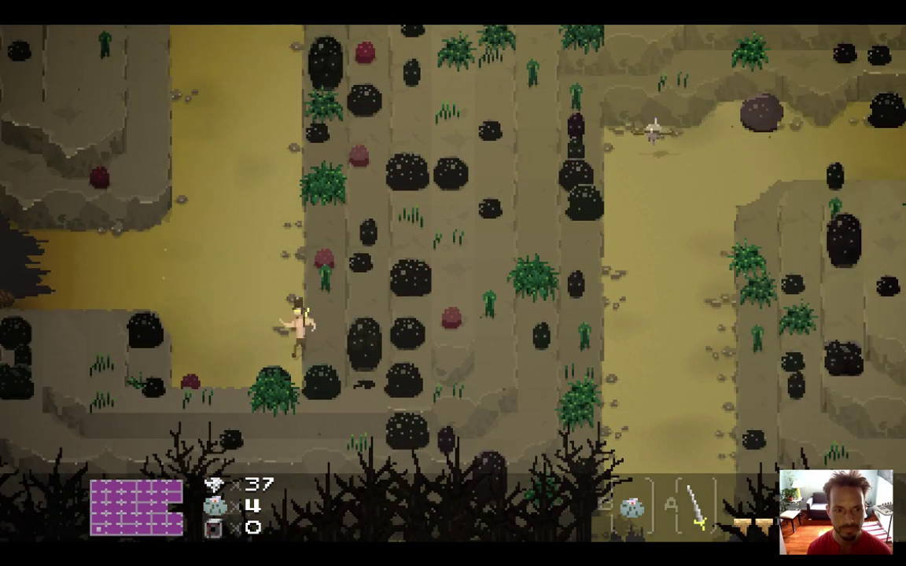
pyautogui.press('Left')
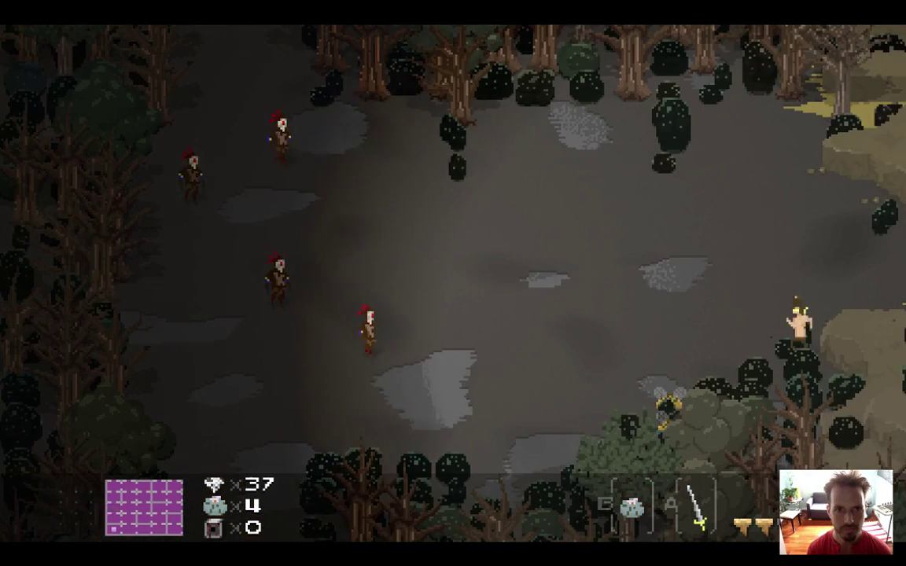
pyautogui.press('Left')
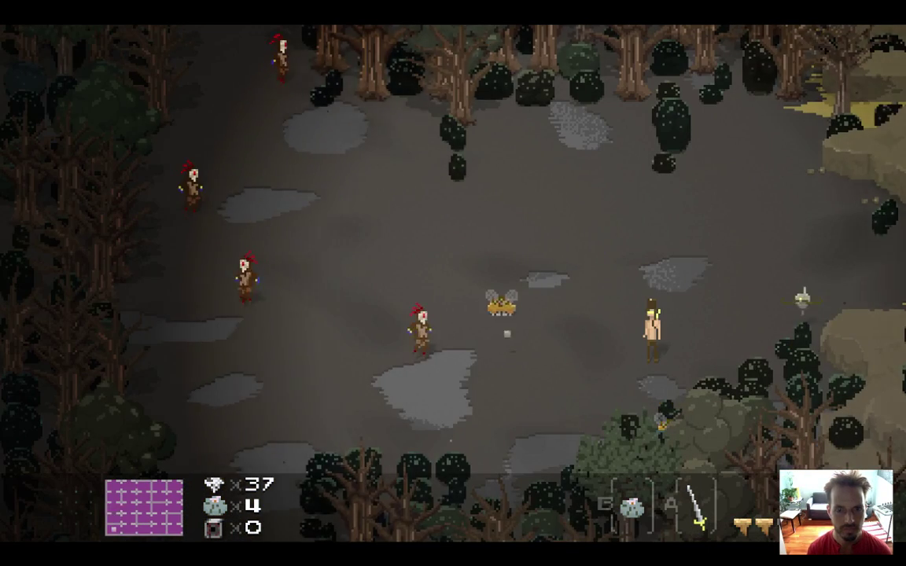
# Quit the game, open Area.cpp in Xcode, and check the newest Twitch chat message.
pyautogui.press('super+q')
pyautogui.press('cmd+Tab')
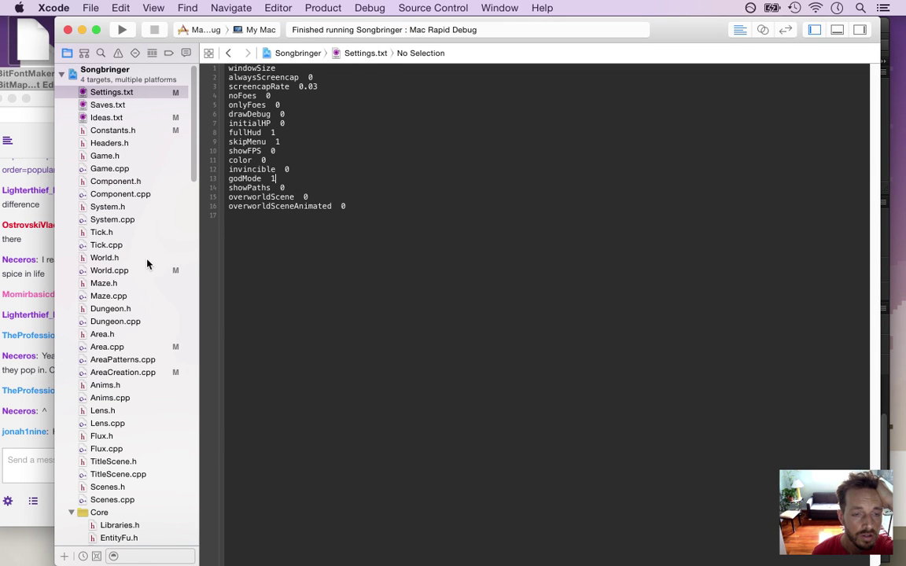
pyautogui.click(131, 348)
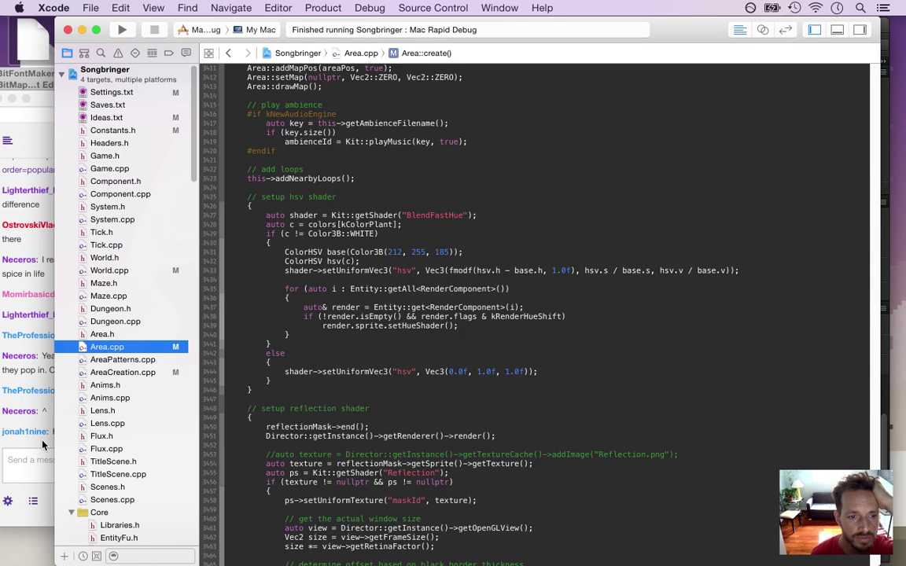
pyautogui.click(43, 448)
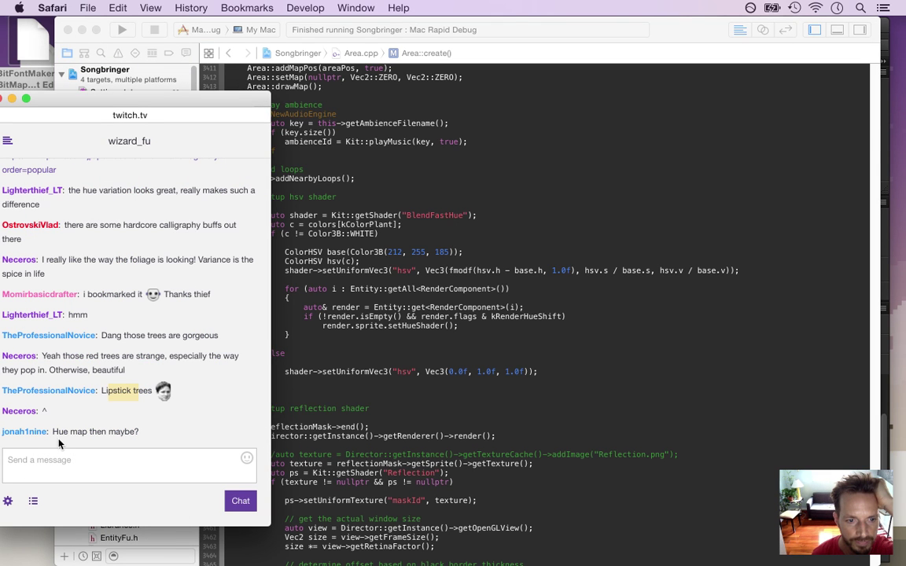
# Read the newest chat message about a hue map, and open AreaCreation.cpp in Xcode.
pyautogui.moveTo(65, 432); pyautogui.dragTo(123, 443)
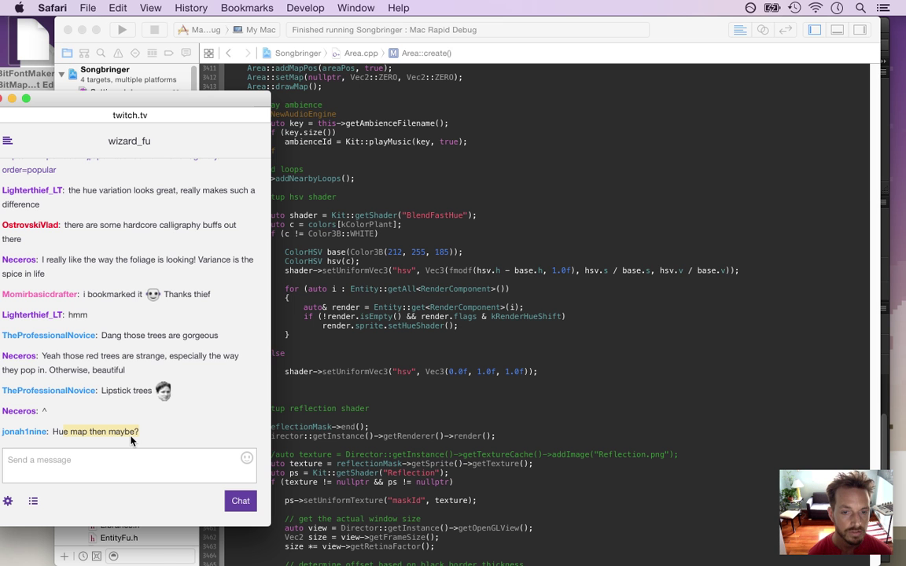
pyautogui.click(275, 430)
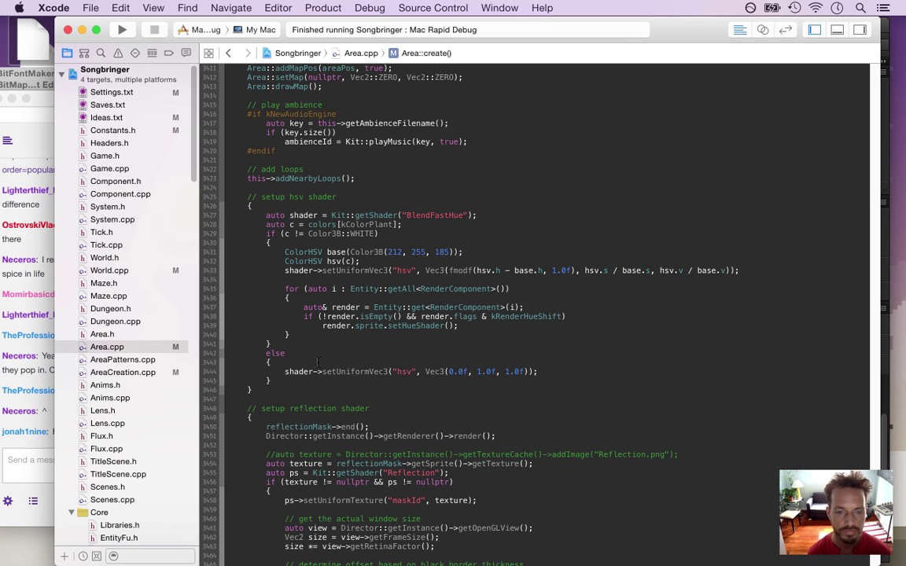
pyautogui.click(126, 372)
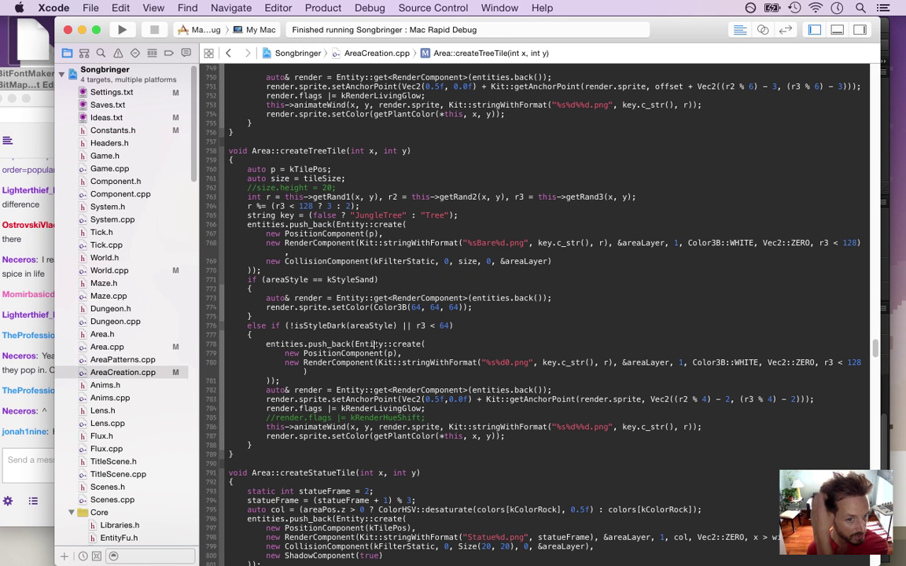
# Replace the sand-style check in createTreeTile's first if condition with isStyleDark(areaStyle).
pyautogui.click(372, 344)
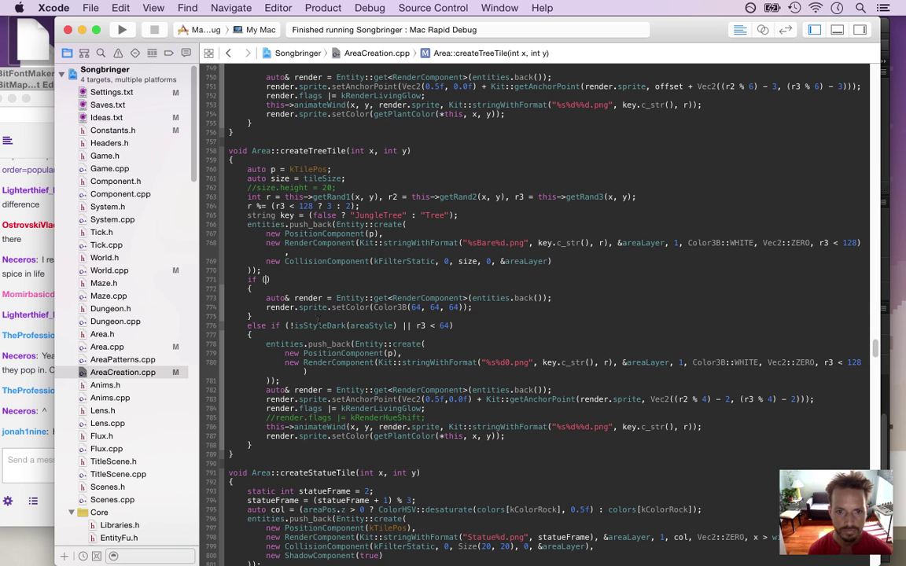
pyautogui.moveTo(294, 325); pyautogui.dragTo(396, 325)
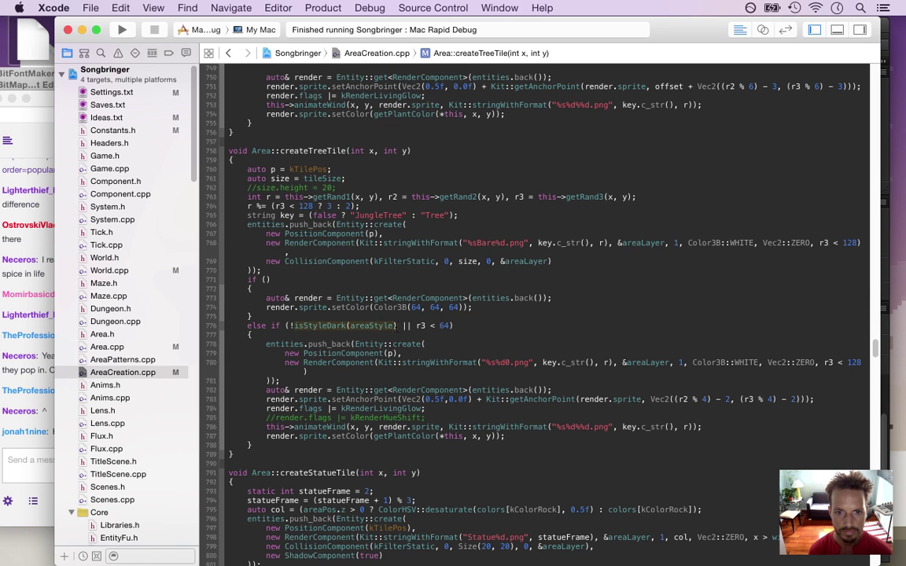
pyautogui.press('super+c')
pyautogui.click(267, 279)
pyautogui.press('super+v')
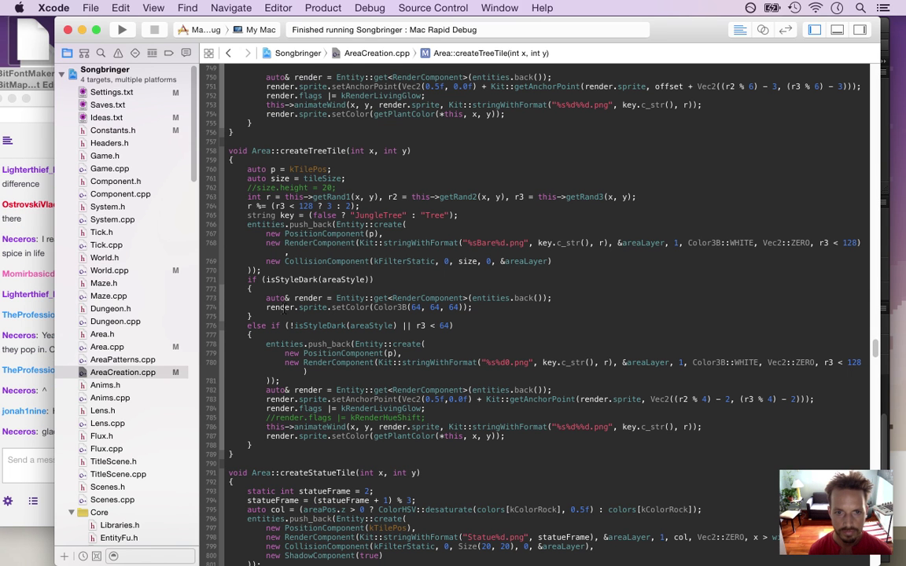
# Change createTreeTile's else-if condition to style != kStyleSand && (!isStyleDark(areaStyle) || r3 < 64).
pyautogui.press('Left')
pyautogui.write('style !=')
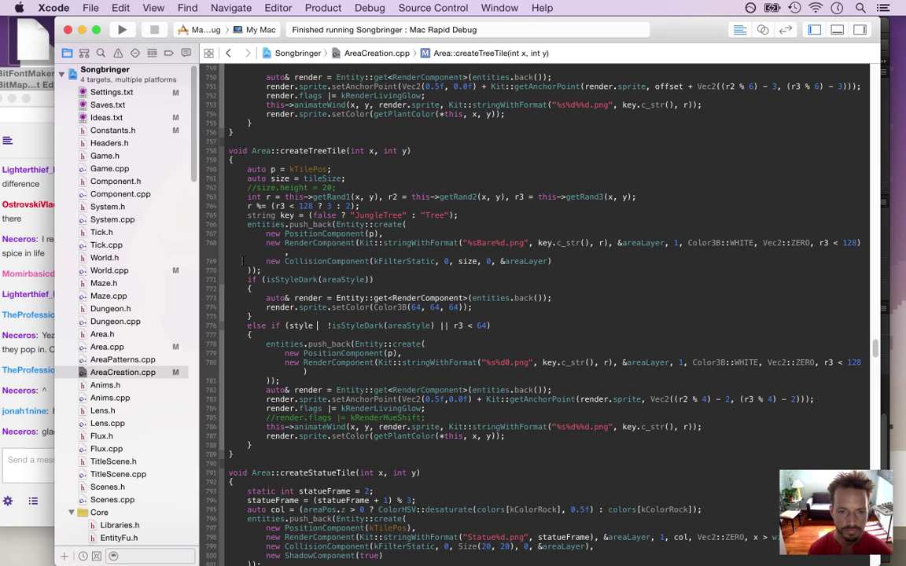
pyautogui.write(' kStyleSand ')
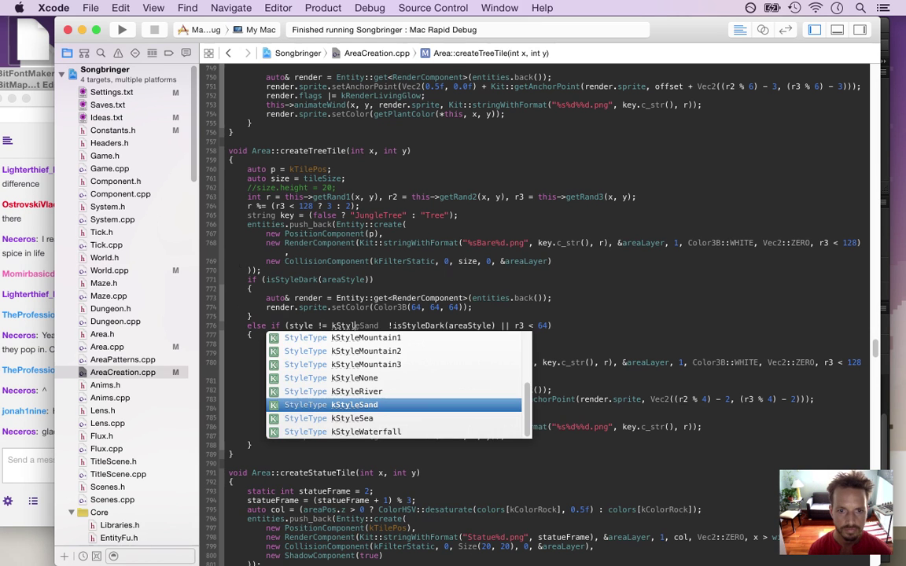
pyautogui.write('&&')
pyautogui.press('Delete')
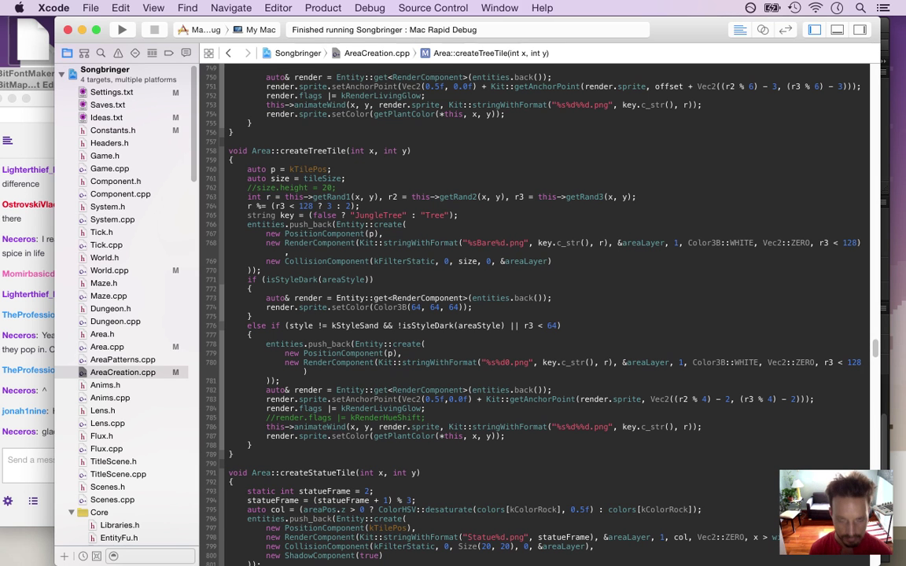
pyautogui.write('(')
pyautogui.click(561, 325)
pyautogui.write(')')
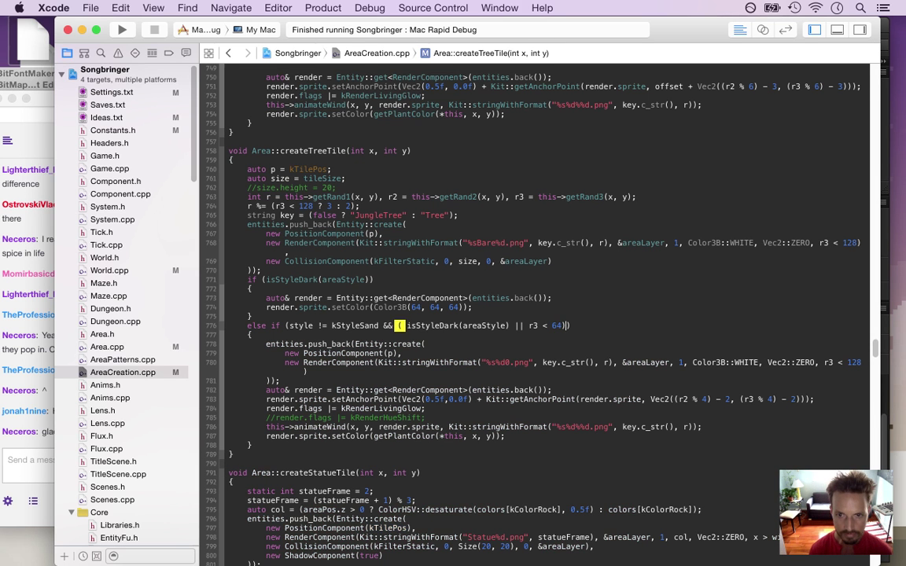
pyautogui.press('BackSpace')
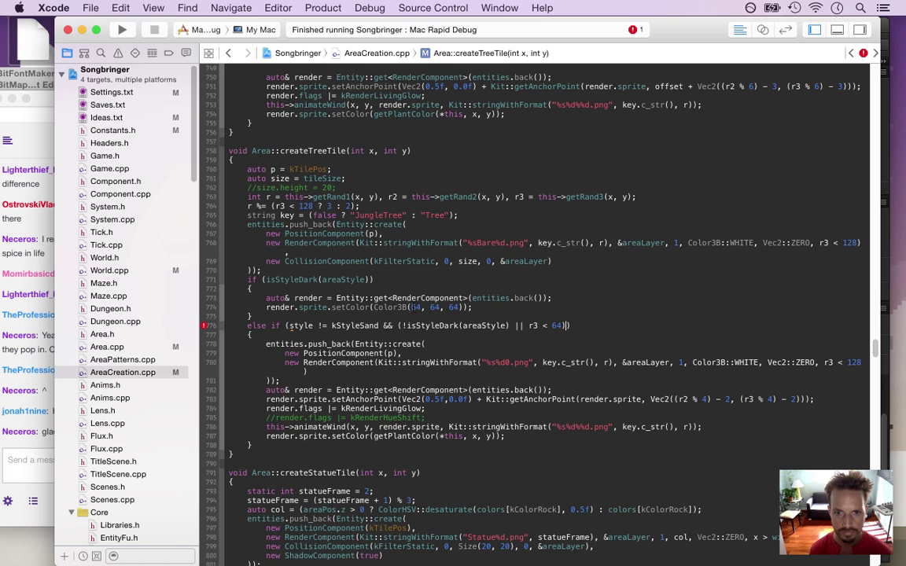
# Set the bare tree tint in createTreeTile to Color3B(128, 128, 128), and correct style to areaStyle in the else-if condition.
pyautogui.moveTo(421, 308); pyautogui.dragTo(459, 307)
pyautogui.write('128, 128,')
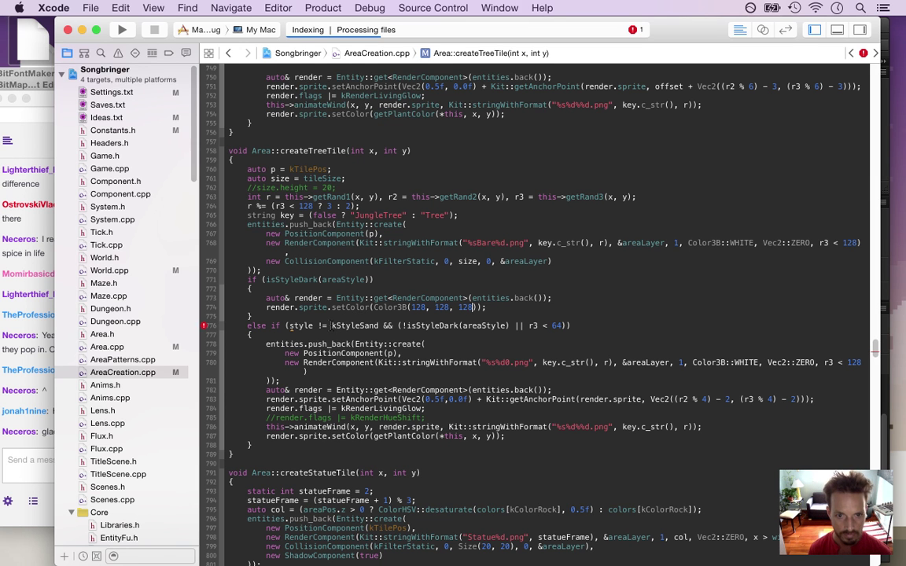
pyautogui.doubleClick(300, 326)
pyautogui.write('areaStyle')
pyautogui.click(287, 325)
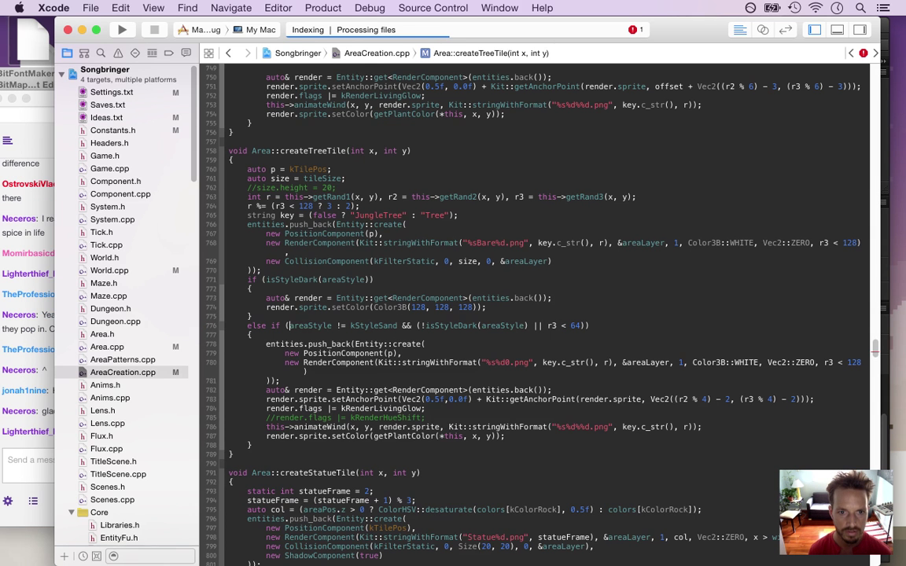
# Build and run the game, and read the Twitch chat question about depth getting lost.
pyautogui.press('super+r')
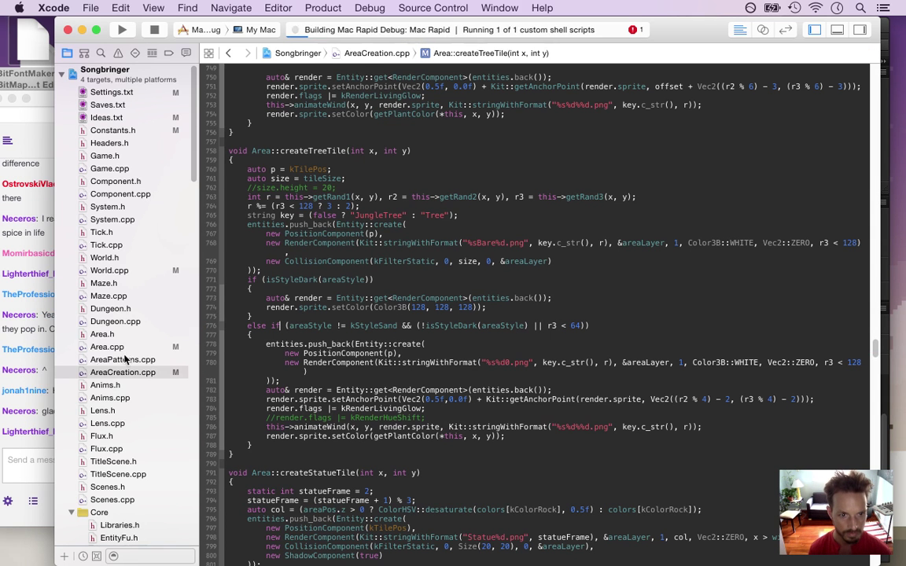
pyautogui.click(50, 406)
pyautogui.moveTo(66, 411); pyautogui.dragTo(212, 440)
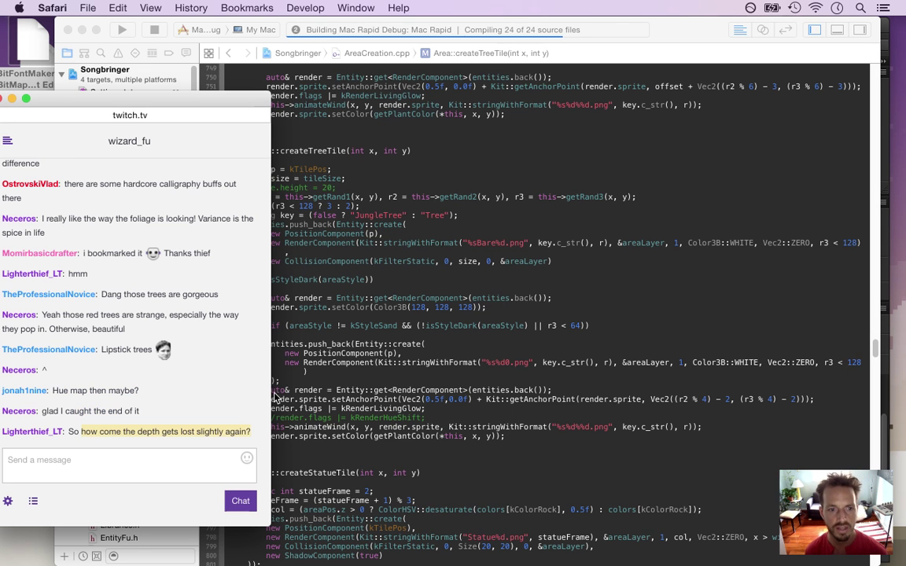
# Switch to Photoshop and select both bush rows and the first three tree crowns in both lower rows of Overworld.psd.
pyautogui.press('super+Tab')
pyautogui.moveTo(361, 370); pyautogui.dragTo(258, 374)
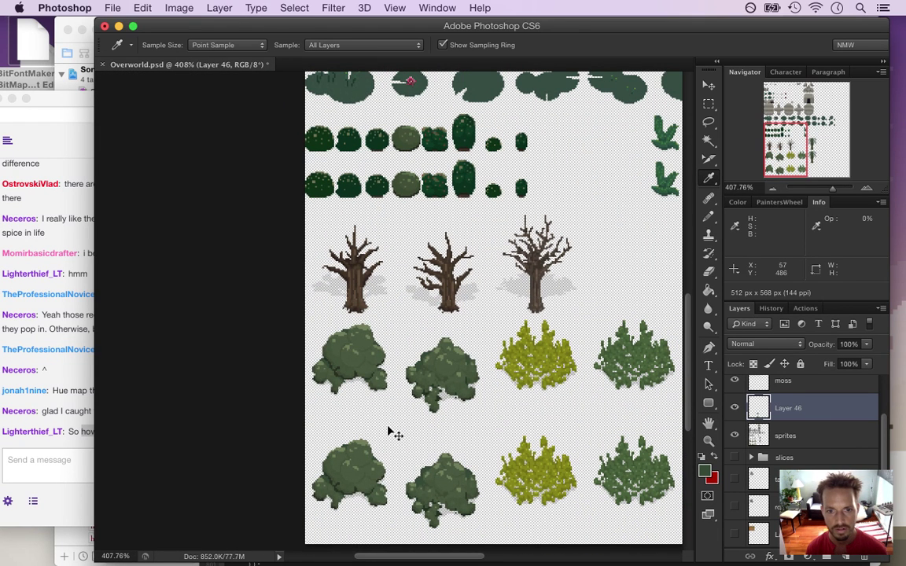
pyautogui.click(770, 308)
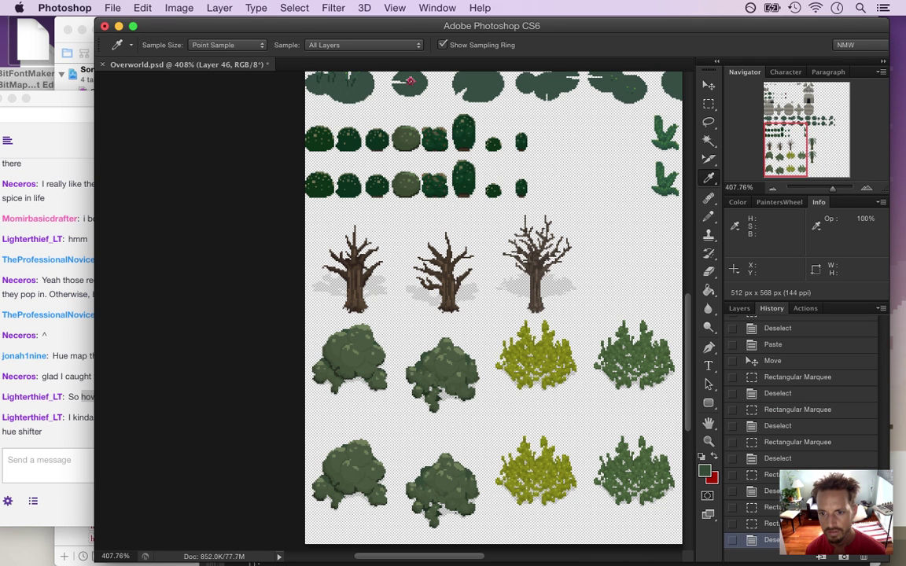
pyautogui.moveTo(520, 426); pyautogui.dragTo(485, 426)
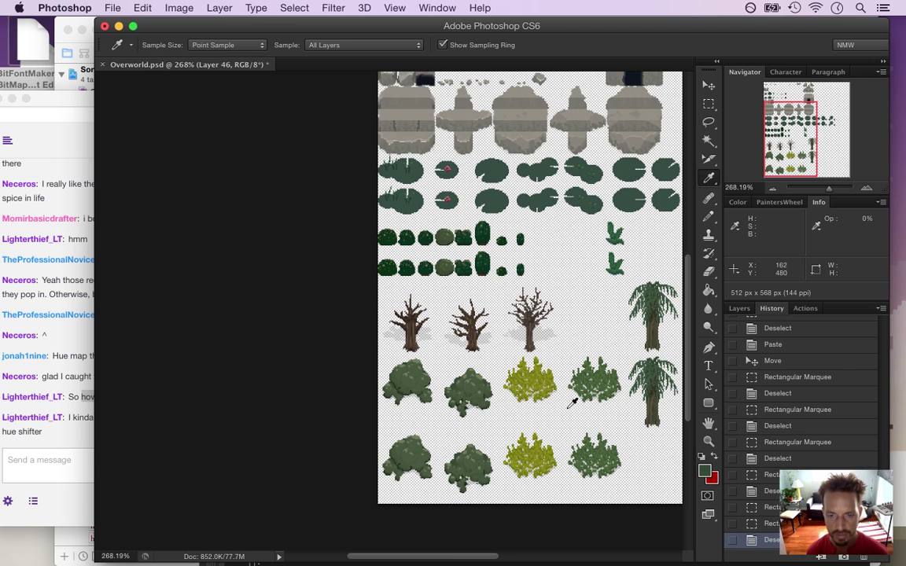
pyautogui.hscroll(5, 409, 503)
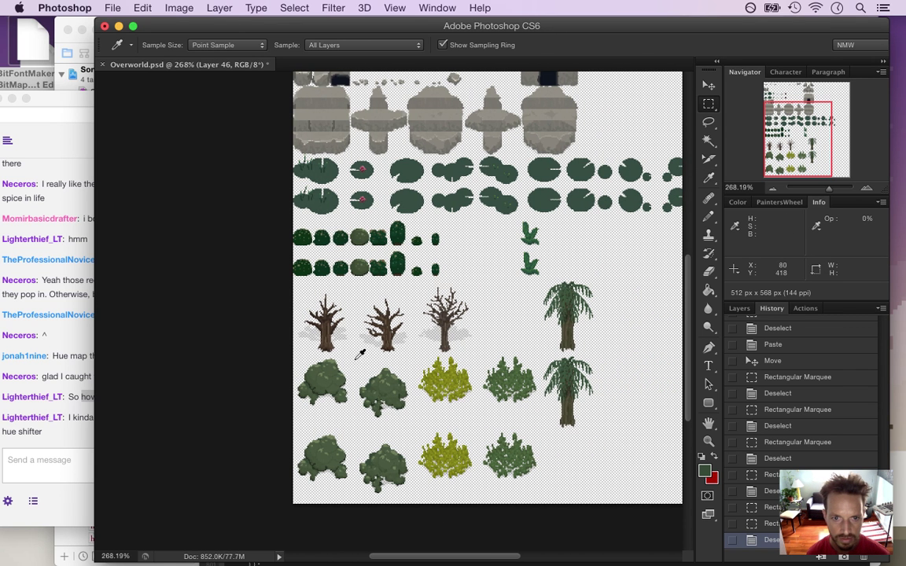
pyautogui.press('m')
pyautogui.moveTo(291, 358); pyautogui.dragTo(477, 503)
pyautogui.moveTo(421, 355); pyautogui.dragTo(472, 388)
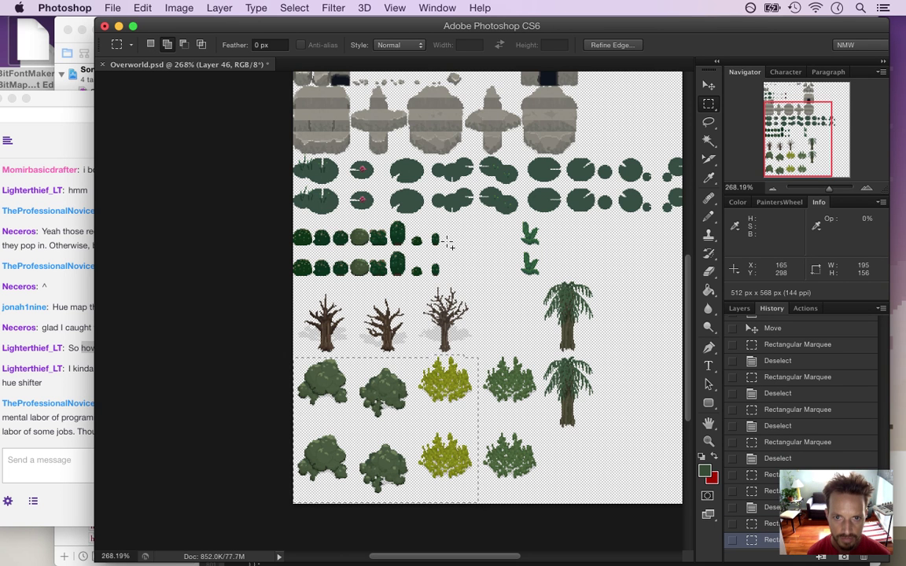
pyautogui.moveTo(446, 219); pyautogui.dragTo(258, 281)
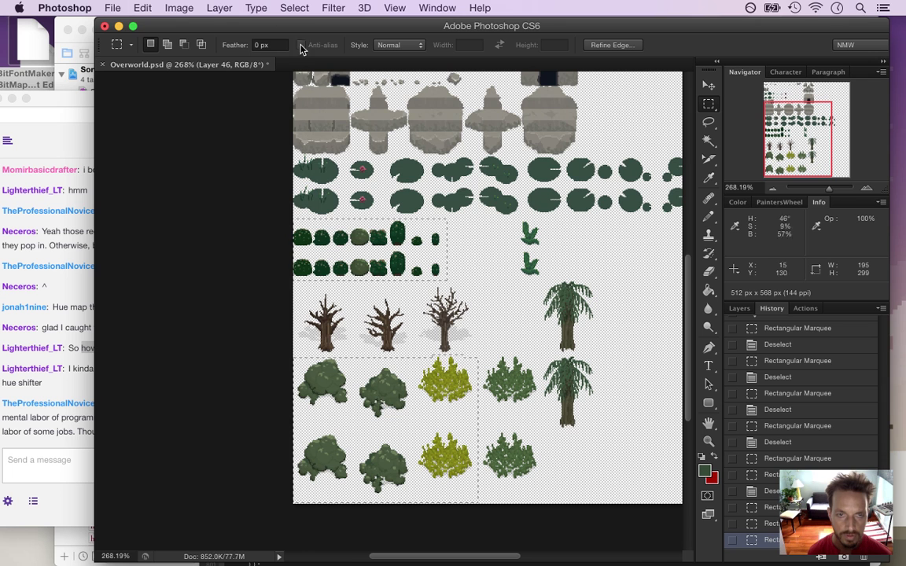
# Try to apply a Hue/Saturation adjustment to the selected foliage on Layer 46.
pyautogui.click(179, 8)
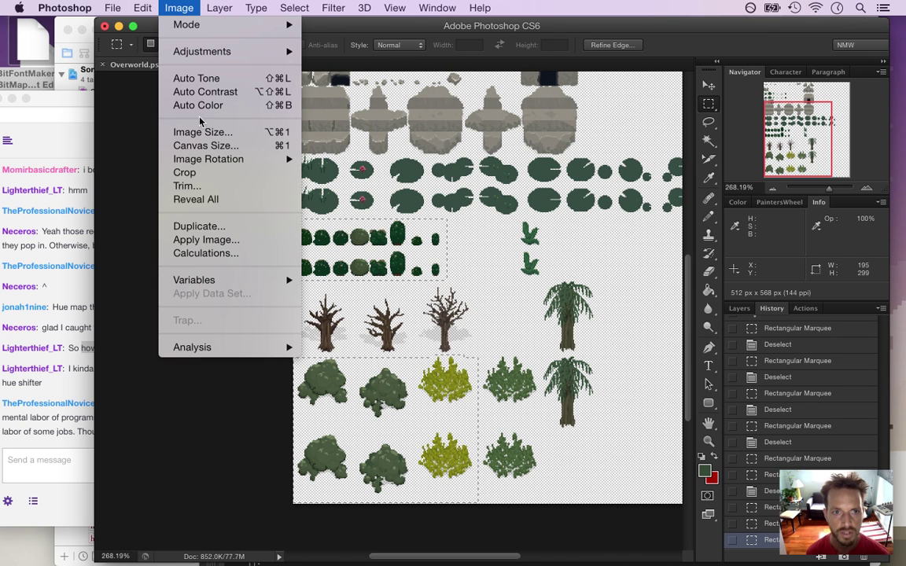
pyautogui.moveTo(244, 52)
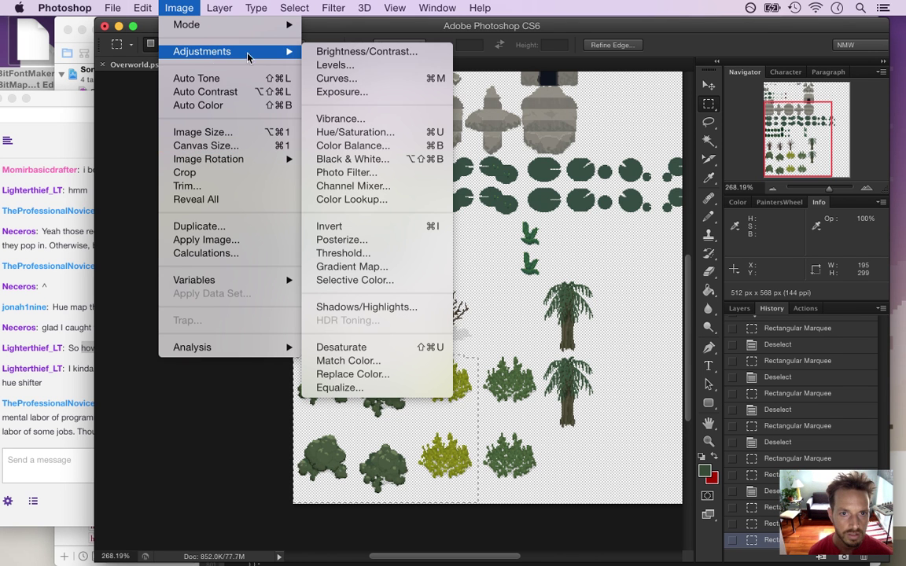
pyautogui.click(360, 132)
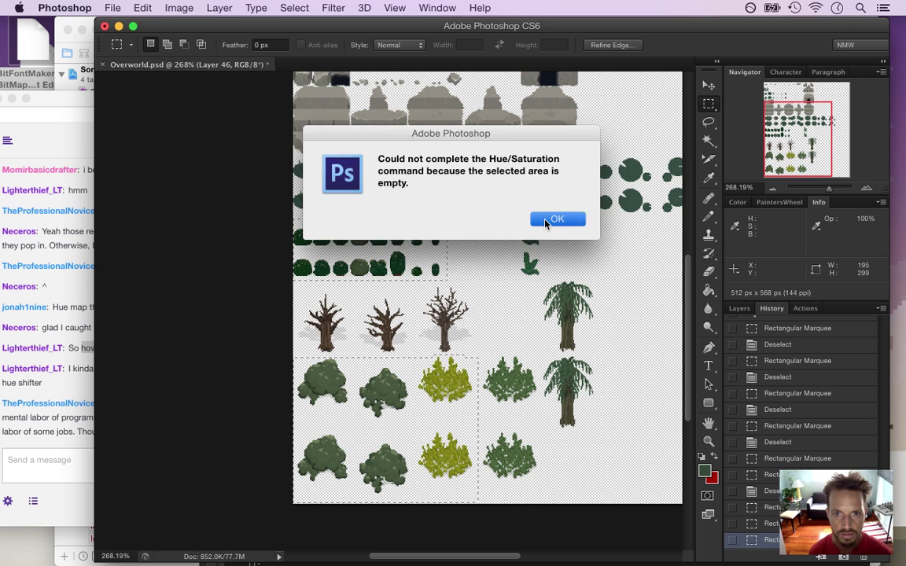
pyautogui.click(556, 218)
# Fully desaturate the selected bushes and tree crowns on the sprites layer with Hue/Saturation.
pyautogui.click(729, 307)
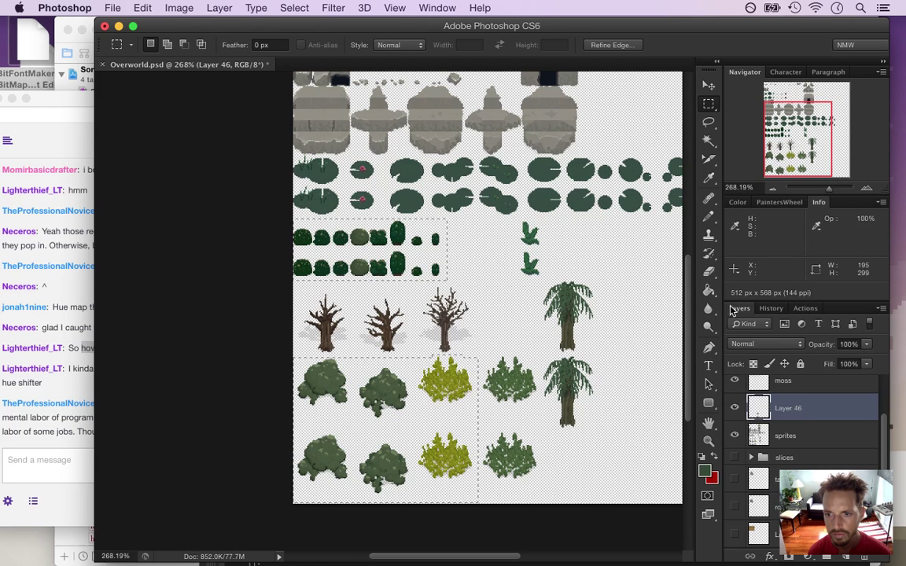
pyautogui.click(799, 427)
pyautogui.click(179, 8)
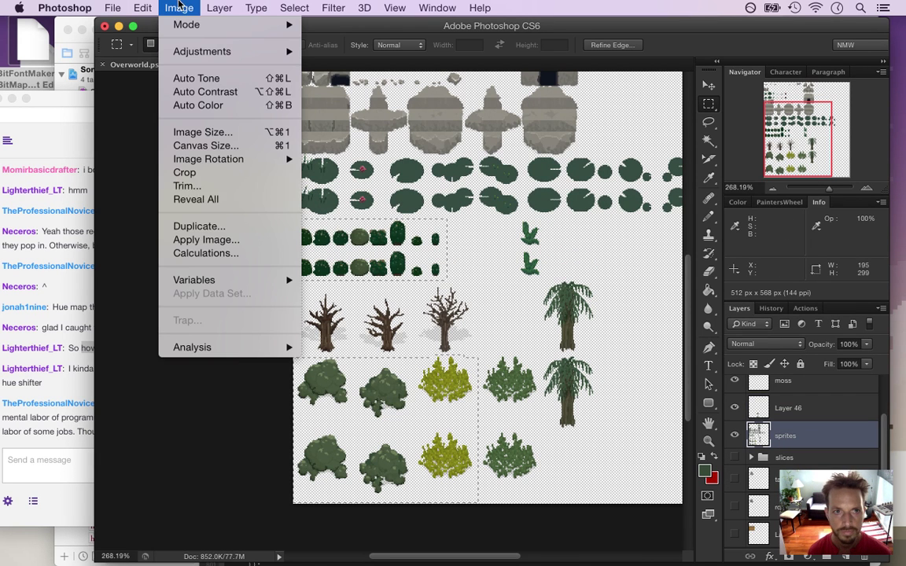
pyautogui.moveTo(201, 51)
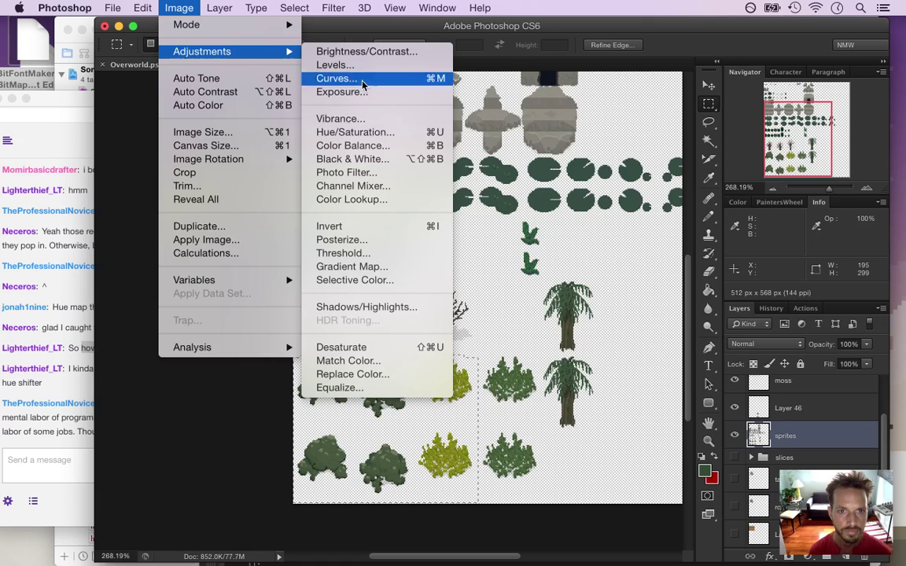
pyautogui.click(356, 132)
pyautogui.moveTo(511, 285); pyautogui.dragTo(440, 285)
pyautogui.click(665, 174)
pyautogui.press('m')
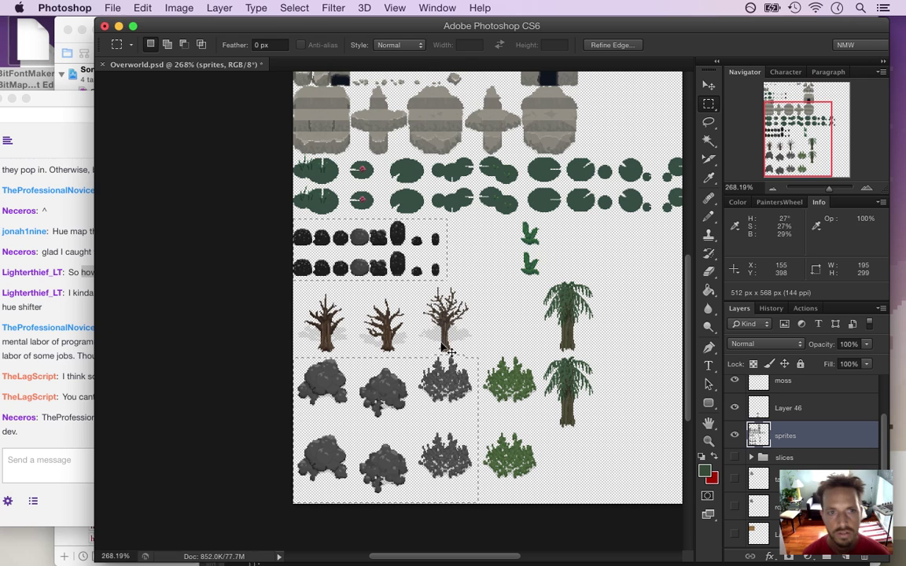
# Read the Twitch chat messages about the hue shifter and the mental labor of programming.
pyautogui.click(77, 374)
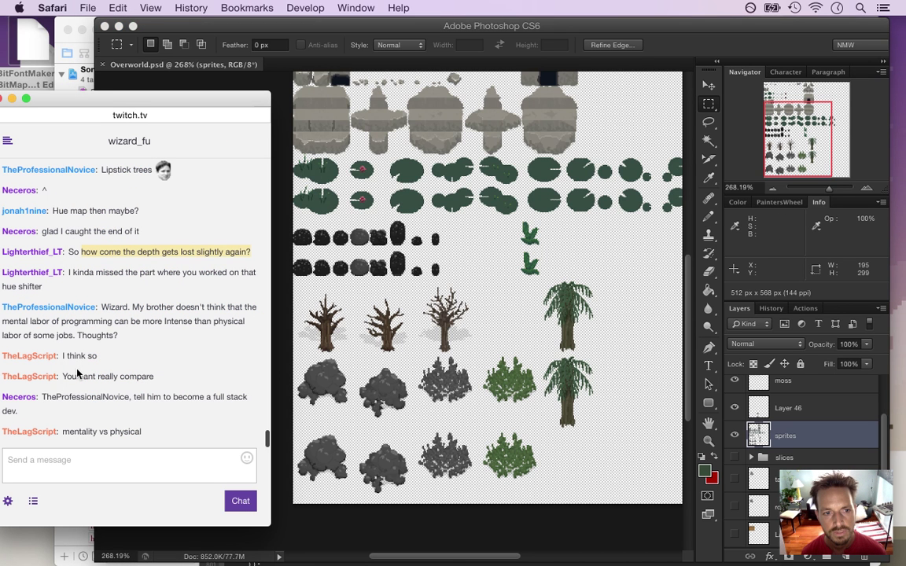
pyautogui.moveTo(72, 273); pyautogui.dragTo(118, 293)
pyautogui.click(126, 284)
pyautogui.moveTo(67, 272); pyautogui.dragTo(98, 282)
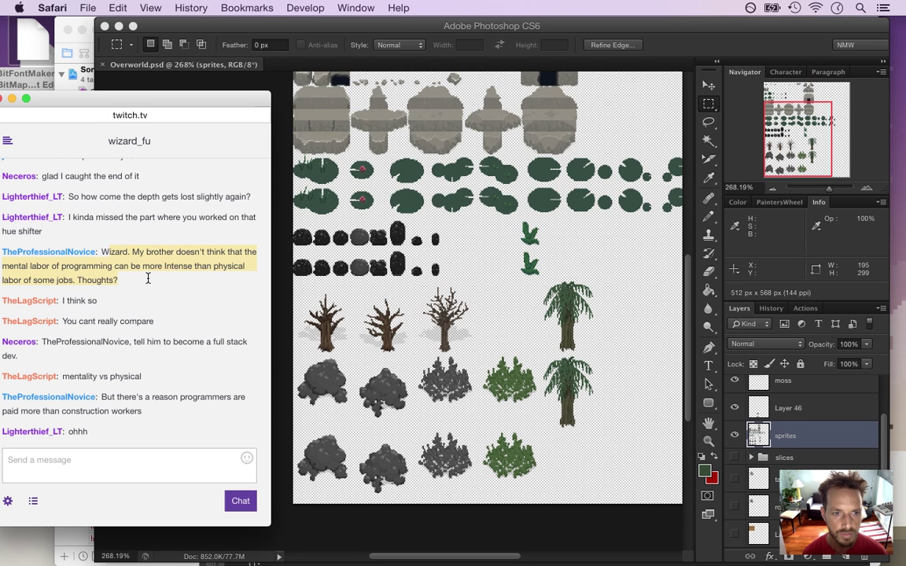
pyautogui.click(142, 284)
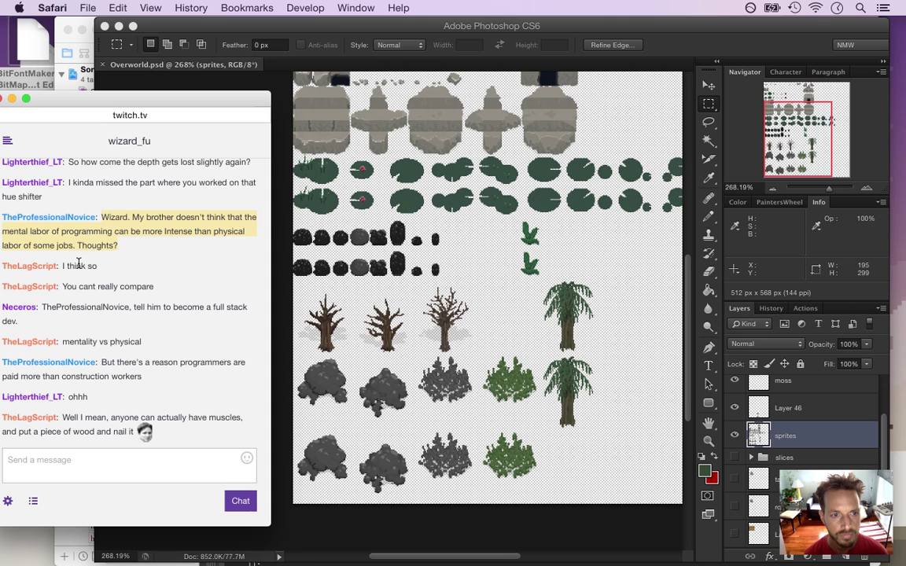
# Read the chat replies comparing programming with physical work and the suggestion of a slight hue shift within each color tint.
pyautogui.moveTo(69, 287); pyautogui.dragTo(180, 301)
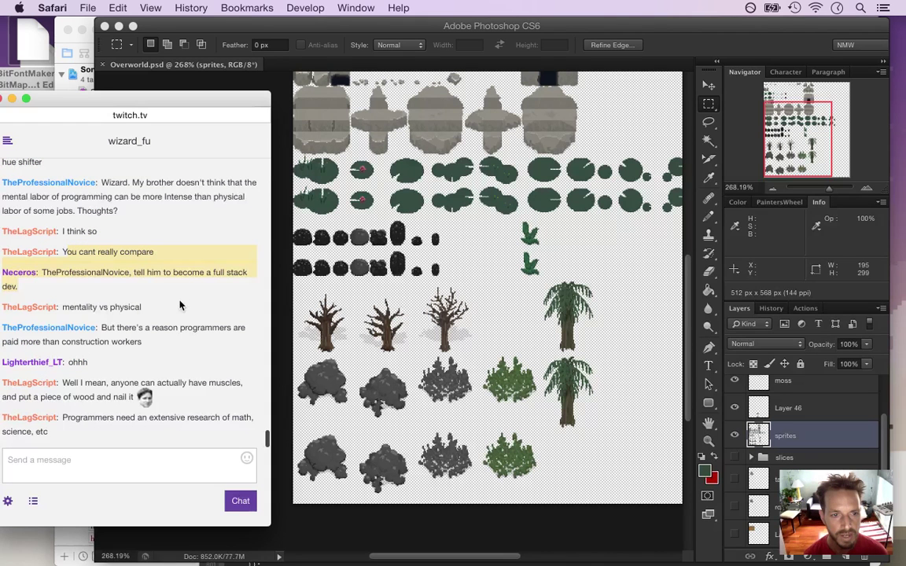
pyautogui.click(146, 254)
pyautogui.moveTo(73, 250); pyautogui.dragTo(141, 252)
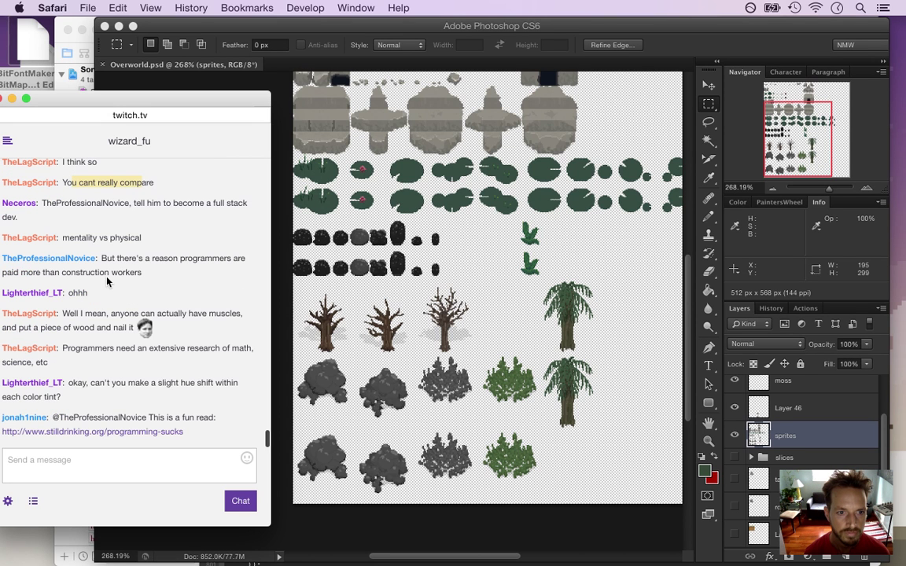
pyautogui.moveTo(80, 313); pyautogui.dragTo(123, 325)
pyautogui.click(91, 362)
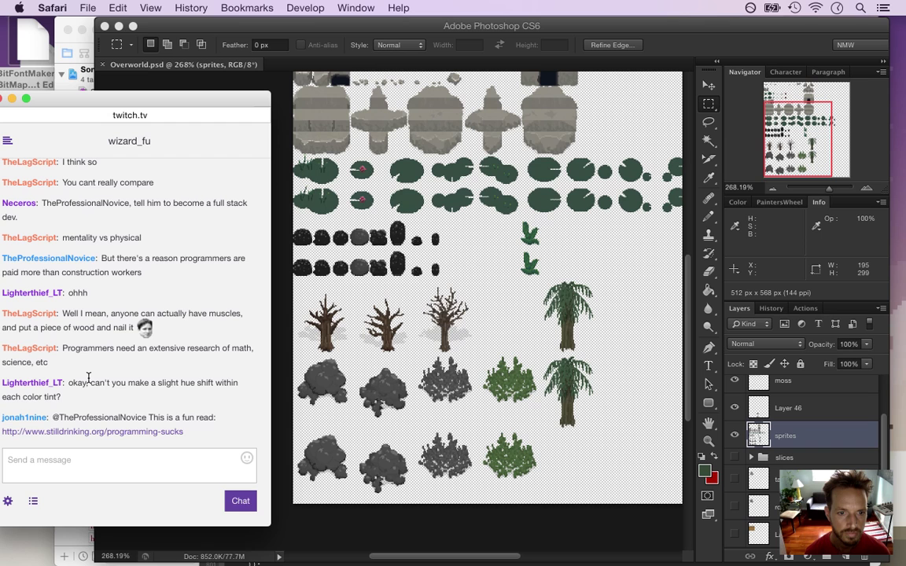
pyautogui.moveTo(69, 383); pyautogui.dragTo(107, 406)
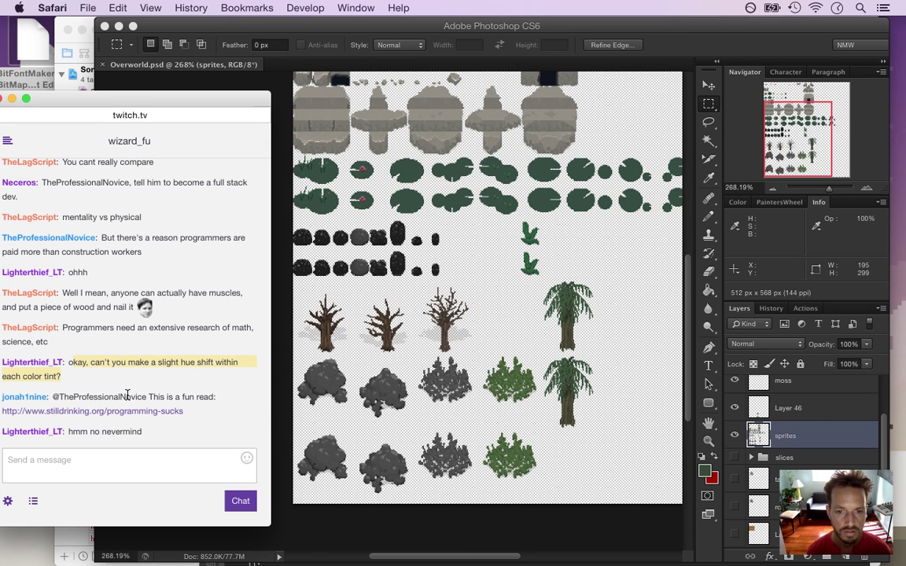
# Switch back to Photoshop, clear the selection on the sprites layer and examine the desaturated tree crowns up close.
pyautogui.click(280, 342)
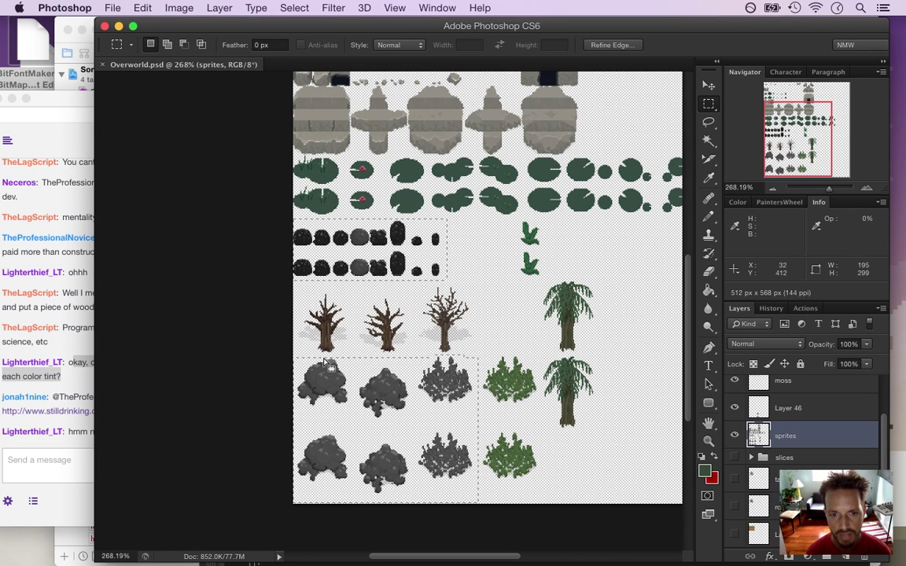
pyautogui.moveTo(304, 364); pyautogui.dragTo(346, 395)
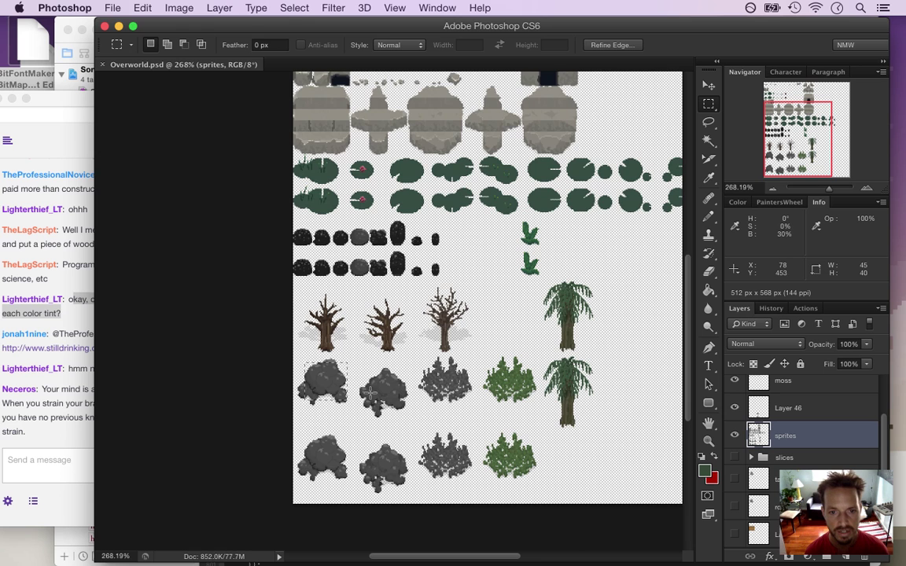
pyautogui.press('super+d')
pyautogui.moveTo(314, 368); pyautogui.dragTo(364, 385)
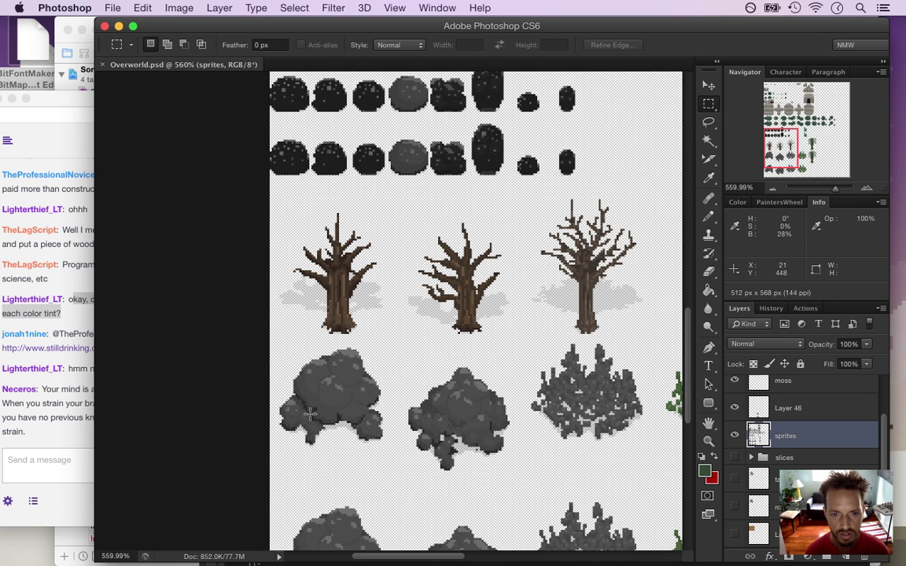
# Open the stilldrinking.org programming-sucks link from the Twitch chat in Safari and skim the article.
pyautogui.click(72, 345)
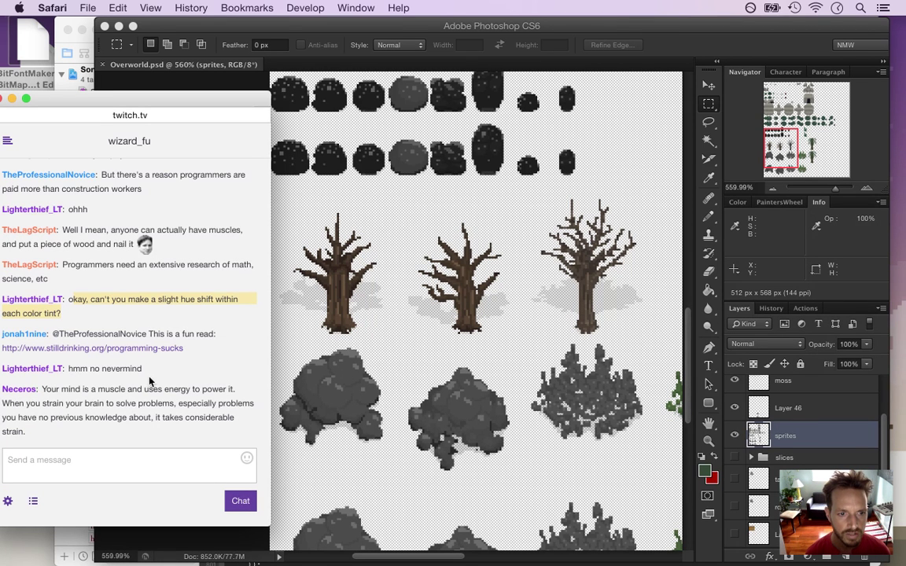
pyautogui.rightClick(141, 334)
pyautogui.click(192, 348)
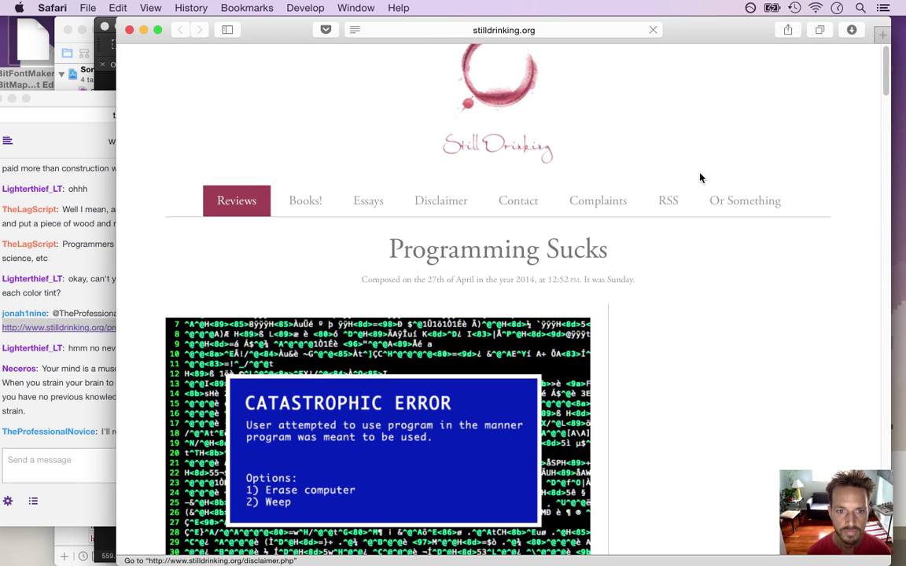
pyautogui.scroll(-3, 880, 88)
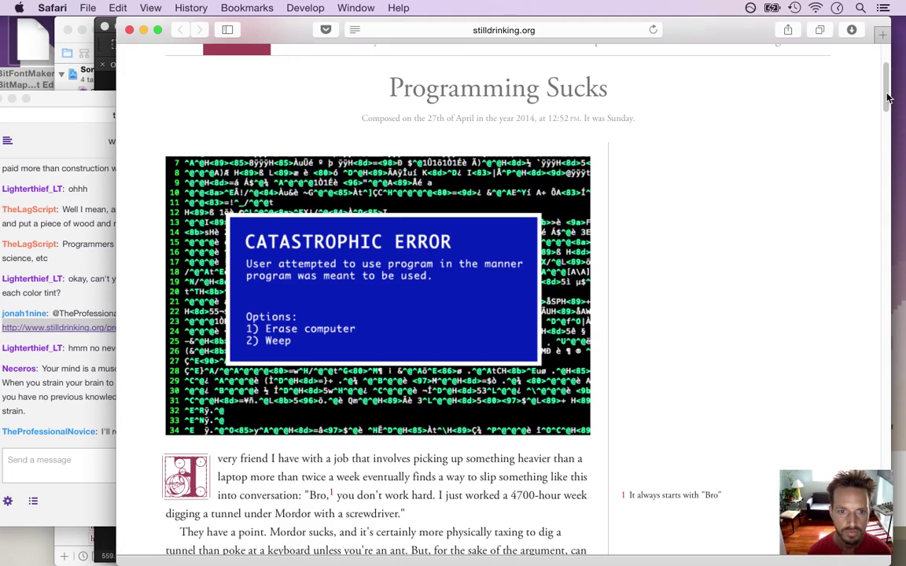
pyautogui.scroll(-20, 887, 97)
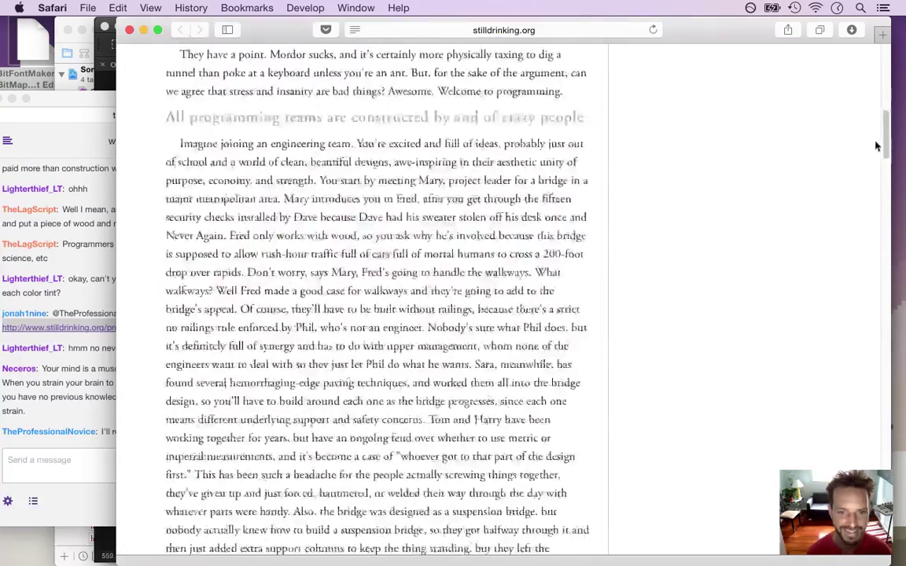
pyautogui.scroll(-20, 869, 216)
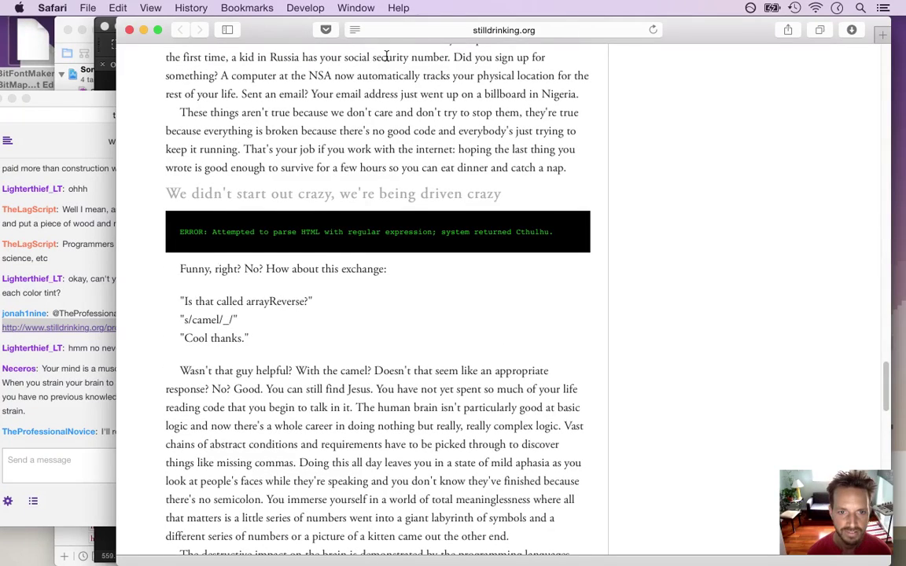
# Save the Programming Sucks article's link to the desktop and return to the chat reply about the mind being a muscle.
pyautogui.click(438, 33)
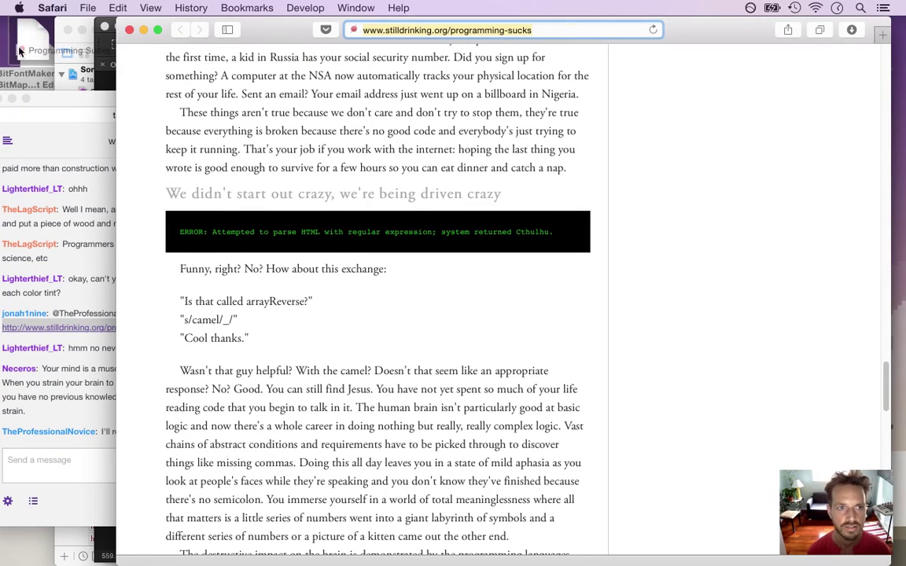
pyautogui.click(129, 30)
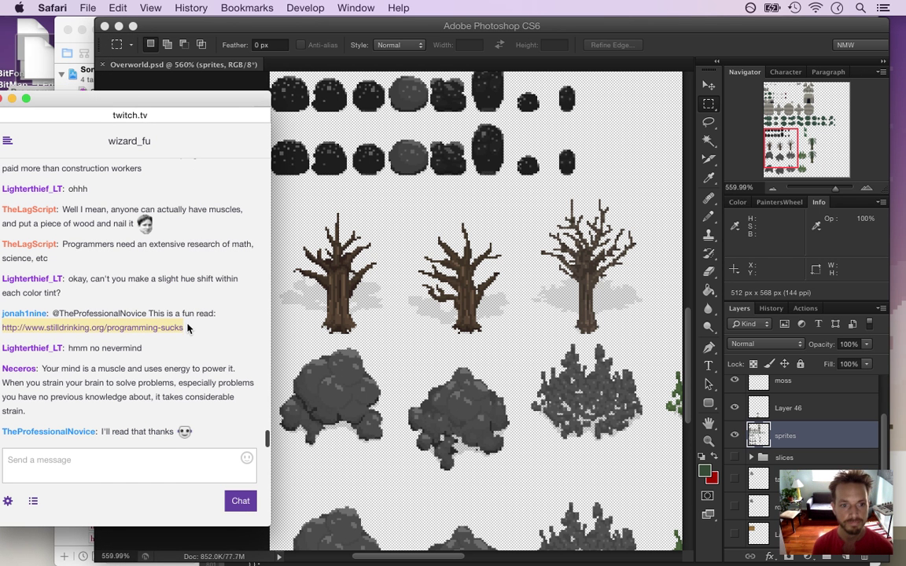
pyautogui.moveTo(62, 355); pyautogui.dragTo(89, 387)
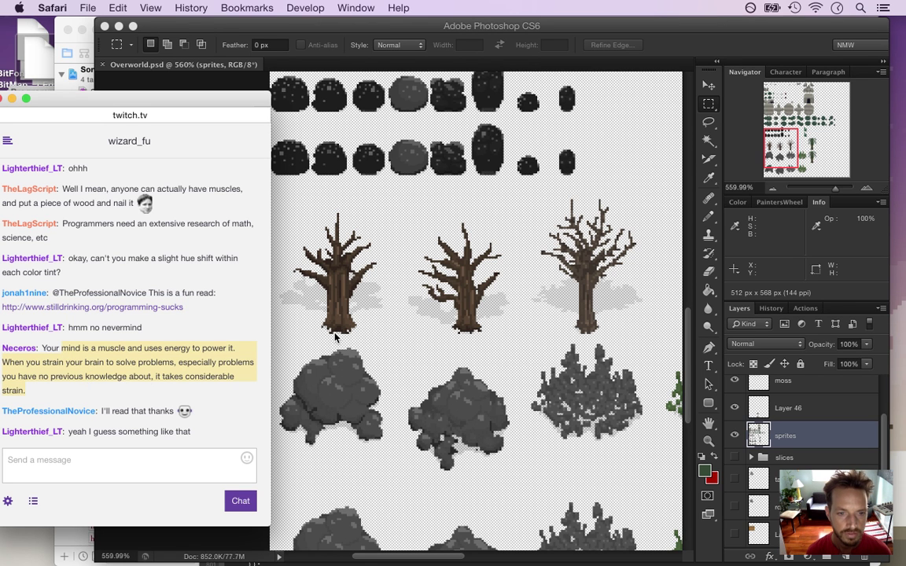
# Switch to Xcode and run Songbringer.
pyautogui.press('super+Tab')
pyautogui.press('super+Tab')
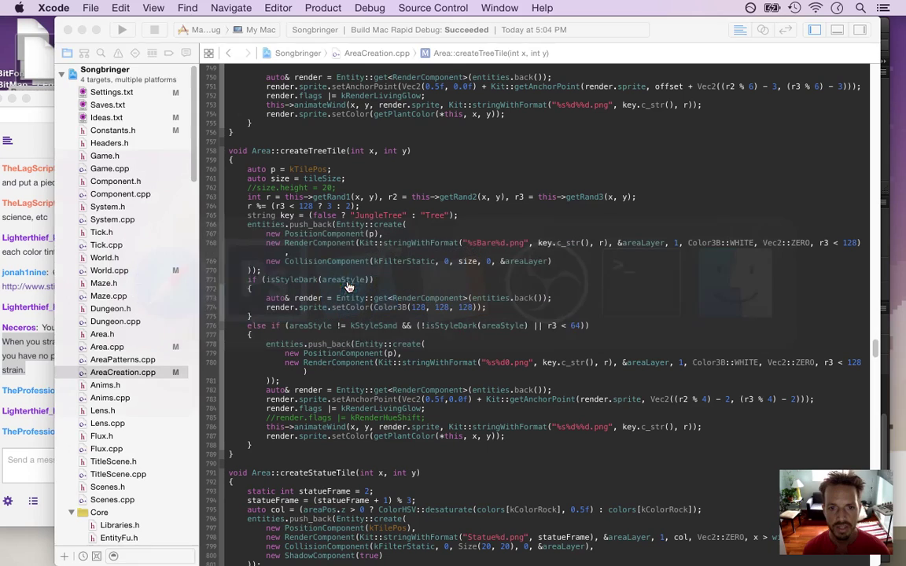
pyautogui.press('super+r')
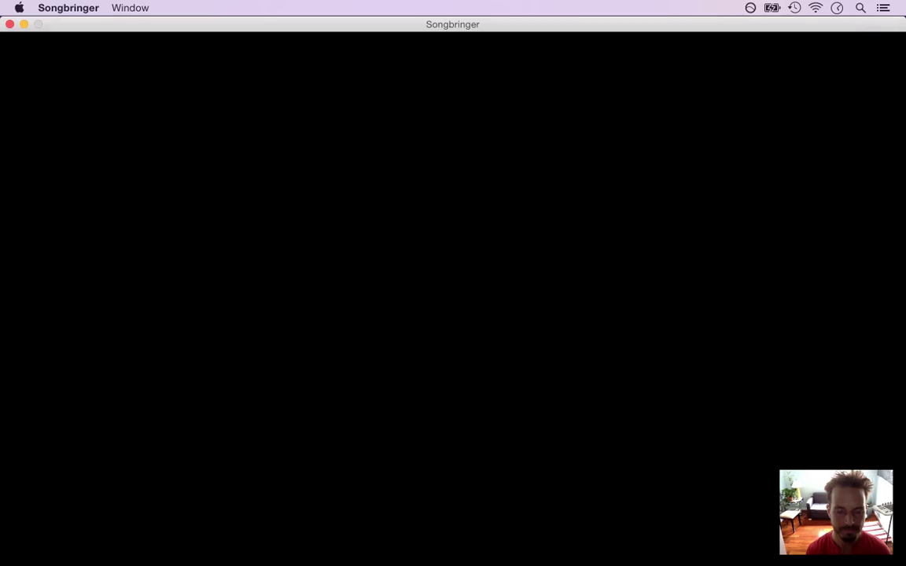
# Walk the character from the stone shrine through the green forest to the dark forest, examine the bare trees' colour and quit the game.
pyautogui.press('Down')
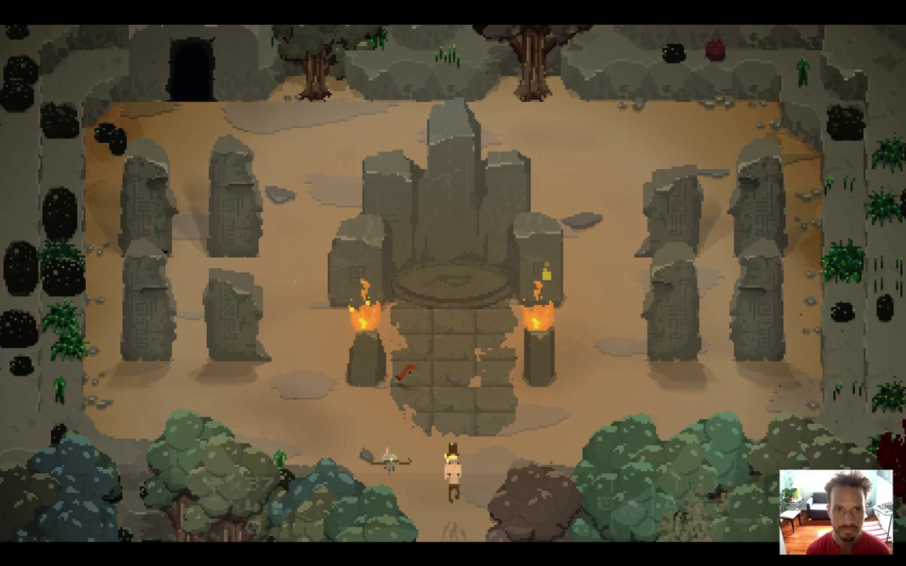
pyautogui.press('Up')
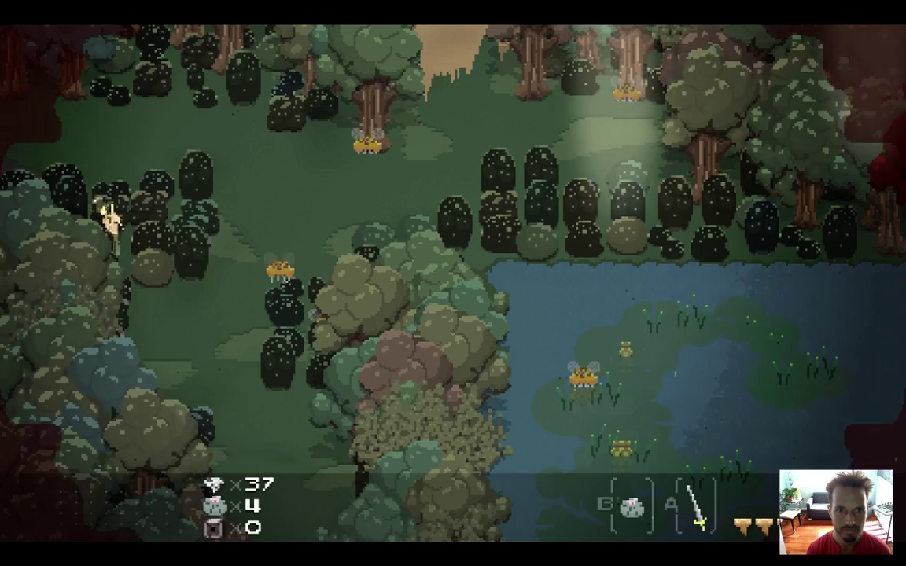
pyautogui.press('Left')
pyautogui.press('Down')
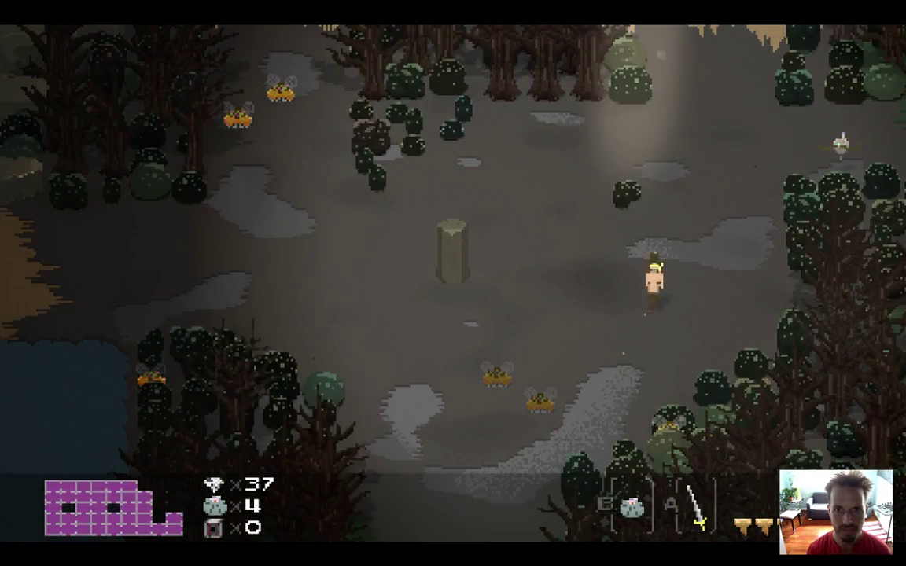
pyautogui.press('Left')
pyautogui.press('Left')
pyautogui.press('Down')
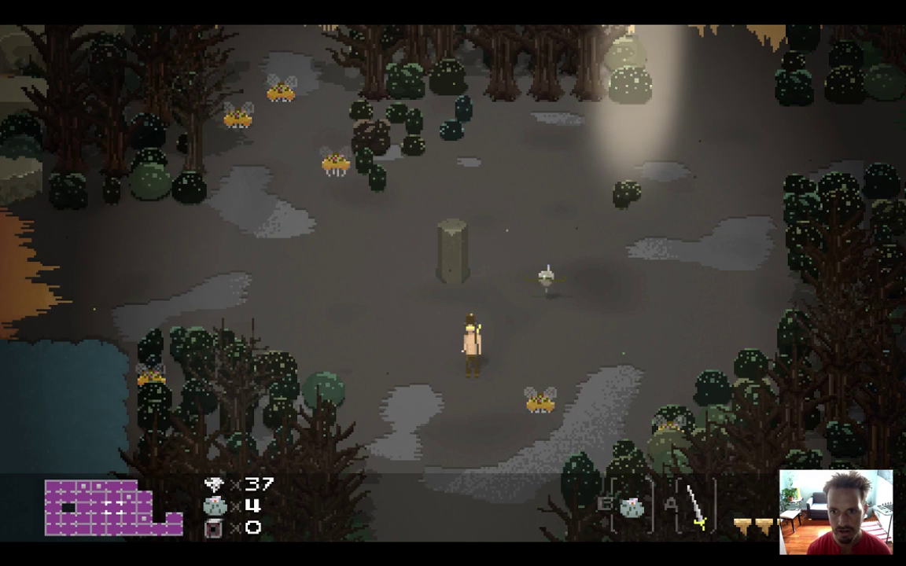
pyautogui.press('Left')
pyautogui.press('super+q')
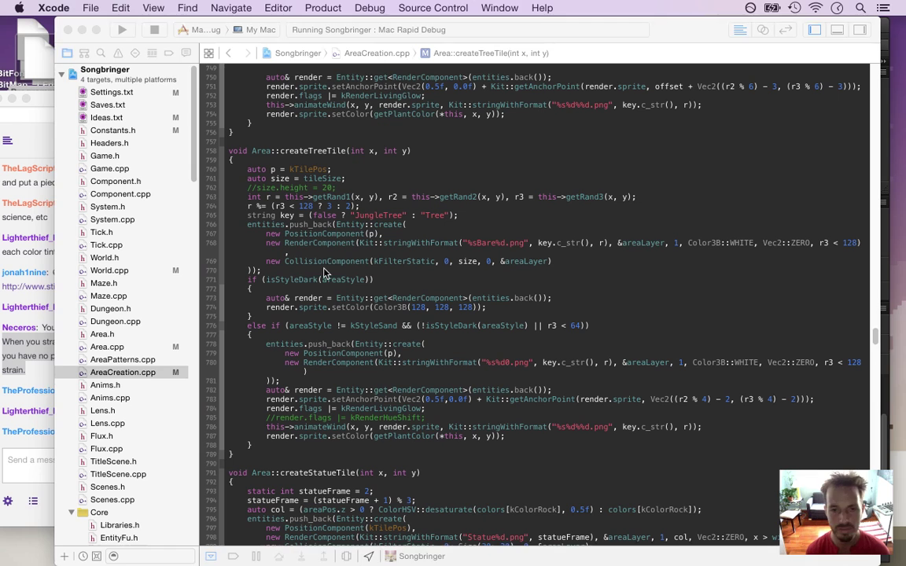
# Set the dark-style tree sprite colour in createTreeTile to Color3B(192, 192, 192) and rebuild the game, checking the chat meanwhile.
pyautogui.moveTo(411, 307); pyautogui.dragTo(449, 308)
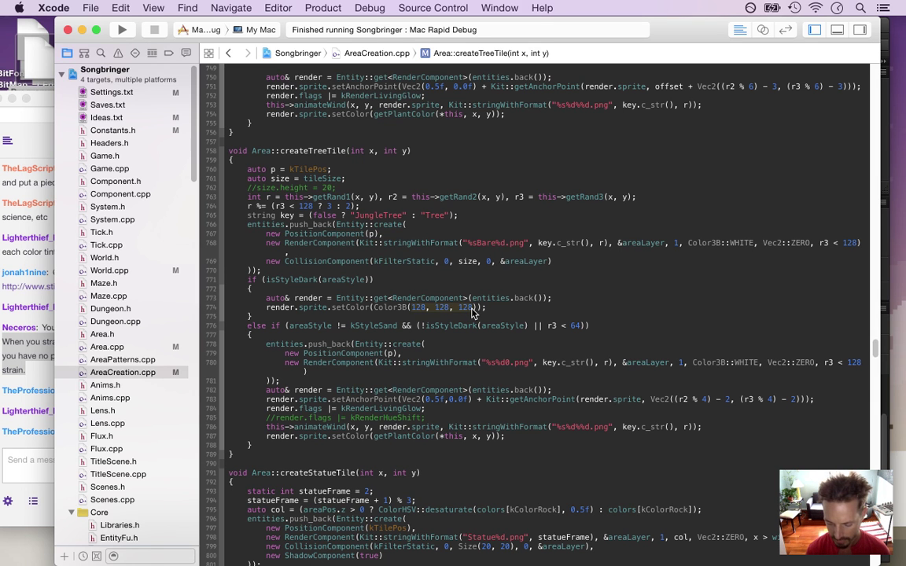
pyautogui.write('1')
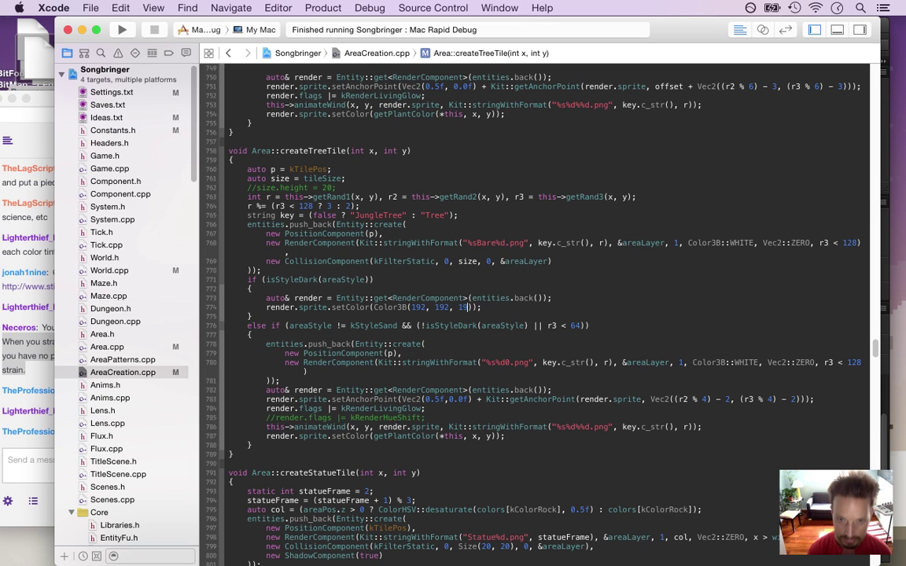
pyautogui.press('super+r')
pyautogui.click(37, 456)
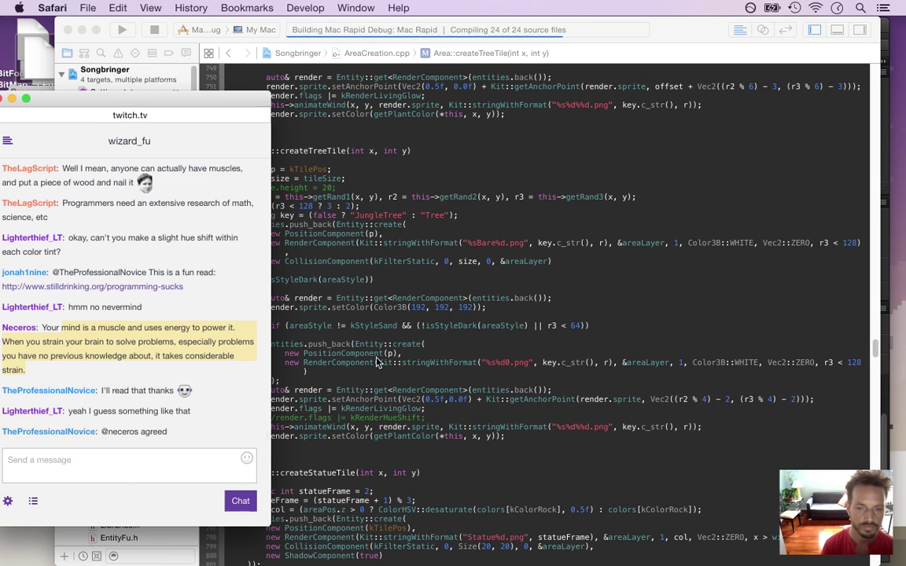
pyautogui.click(342, 318)
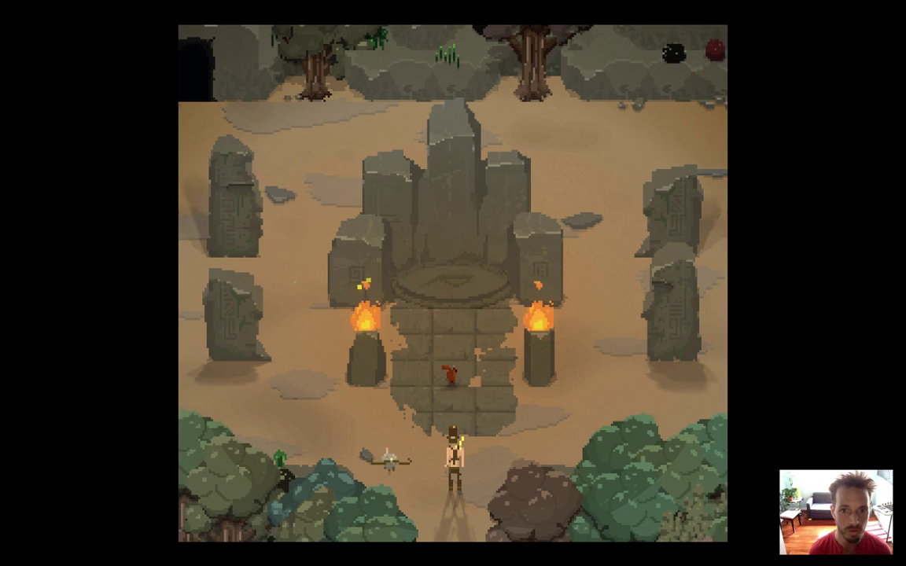
# Walk the character back to the dark forest and check the brightness of the bare trees.
pyautogui.press('Down')
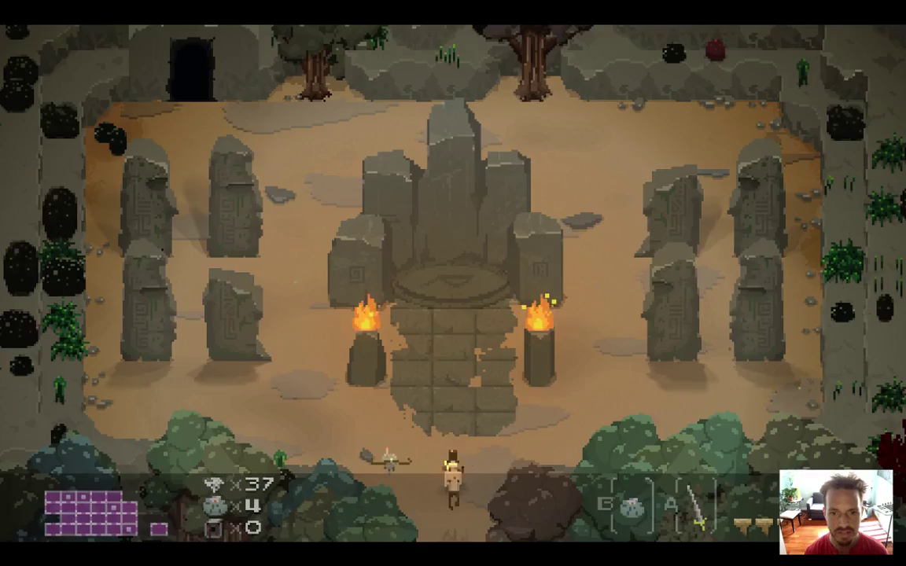
pyautogui.press('Left')
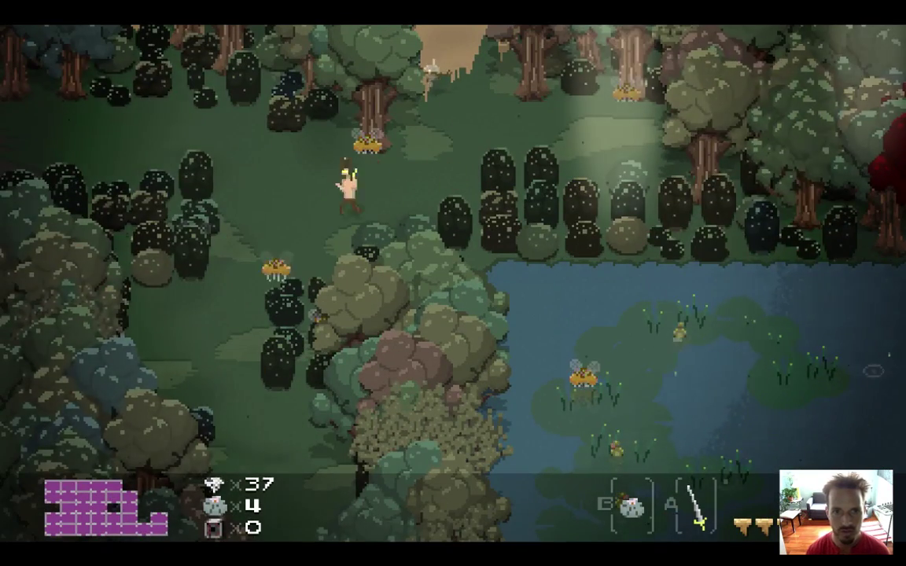
pyautogui.press('Left')
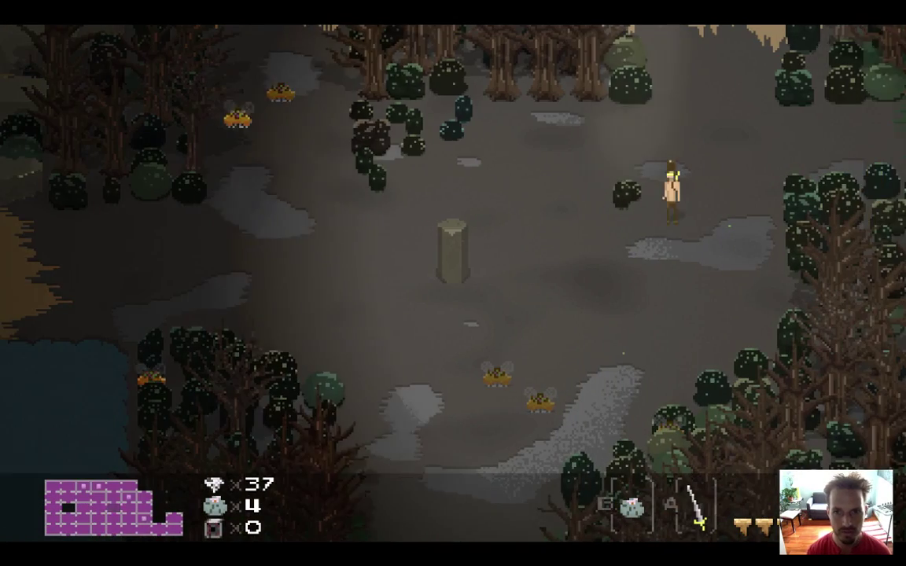